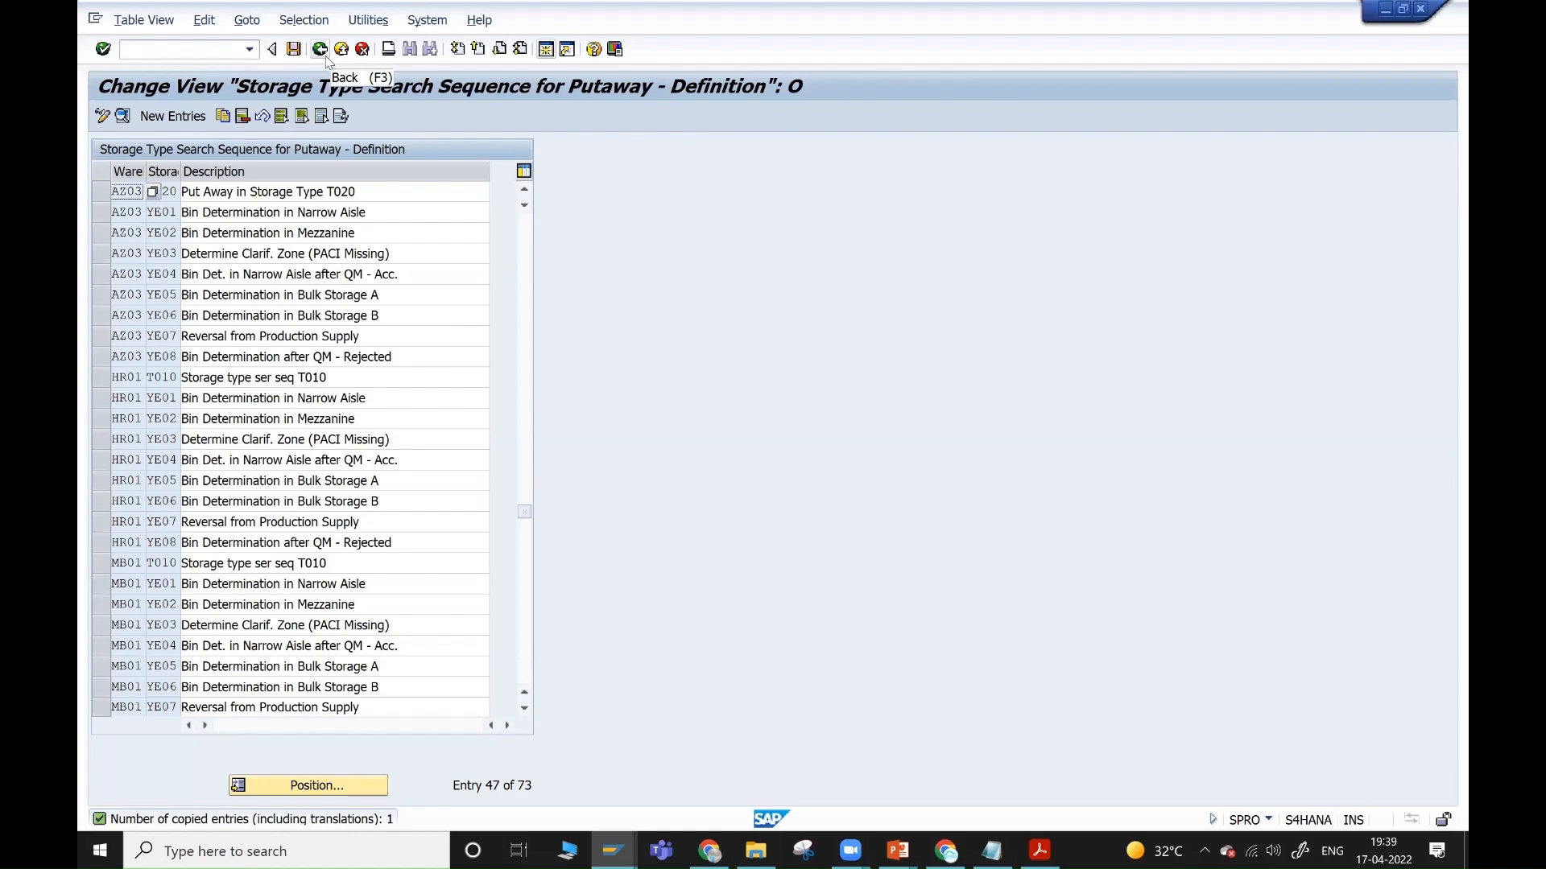
- Leave the search sequence definitions, accept the customizing request, and open the assignment of storage types to storage type search sequences
{"action": "left_click", "coordinate": [320, 49]}
{"action": "key", "text": "Return"}
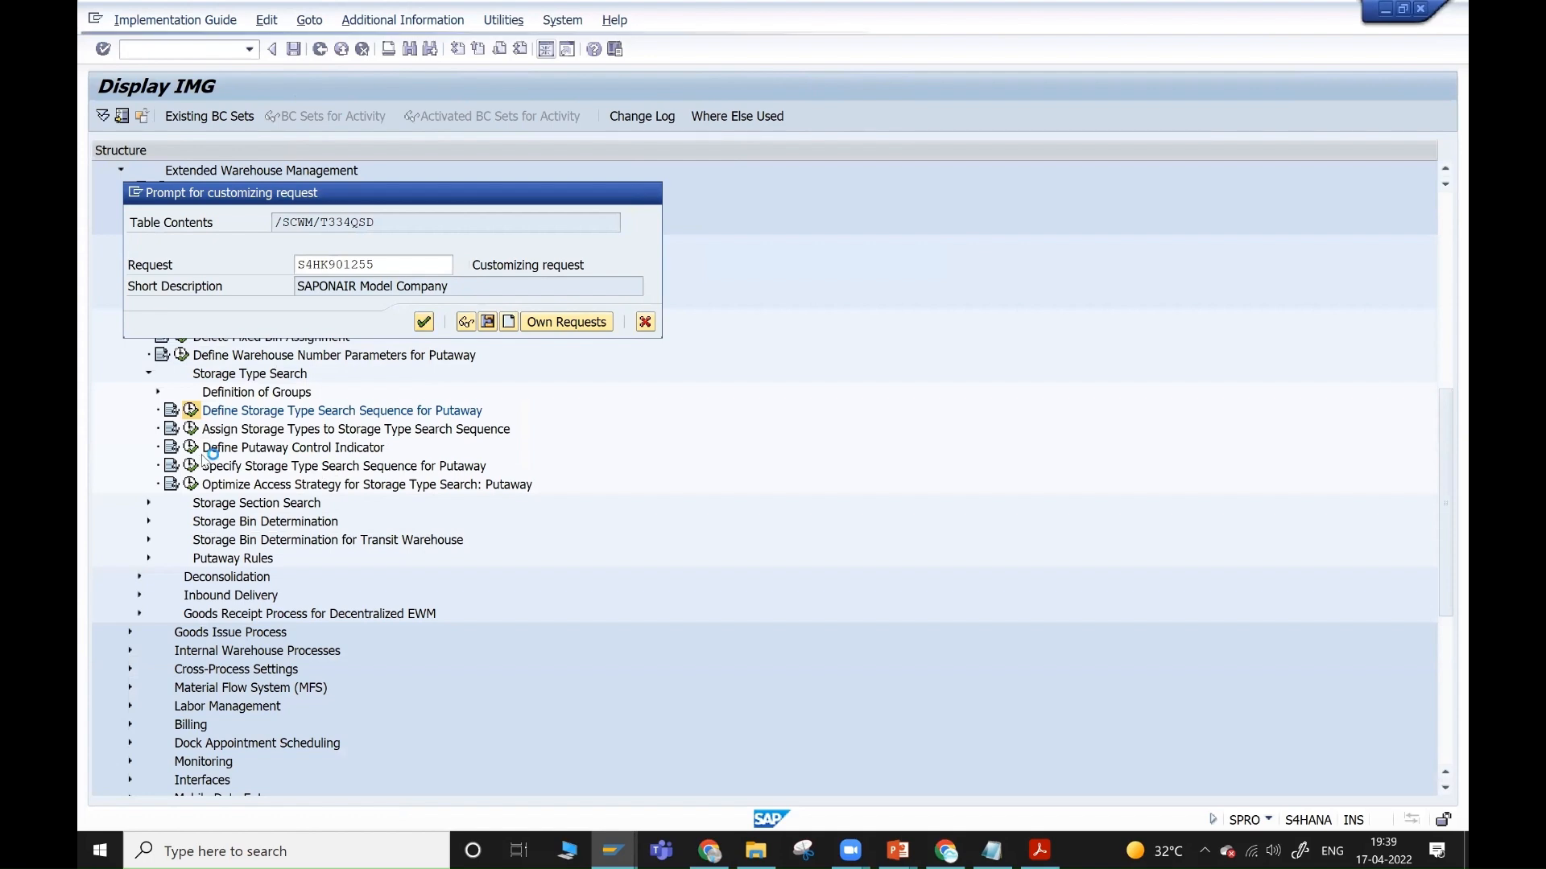
{"action": "key", "text": "Return"}
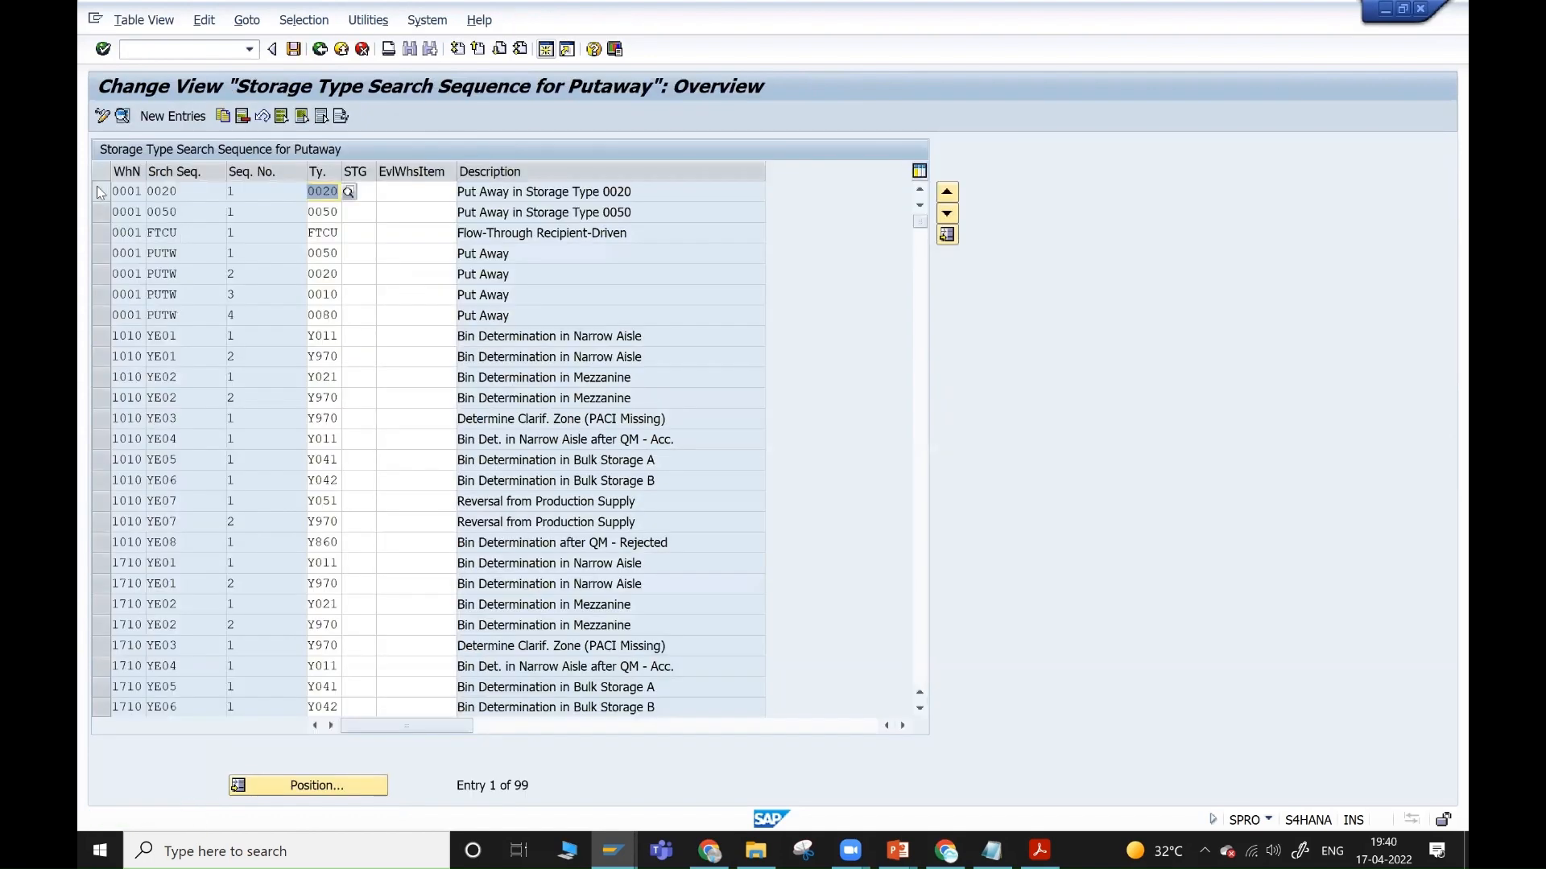
- Copy the first two warehouse 0001 assignments, setting the first copy to warehouse AZ03, search sequence T020 and storage type T020
{"action": "left_click", "coordinate": [100, 191]}
{"action": "left_click", "coordinate": [101, 212]}
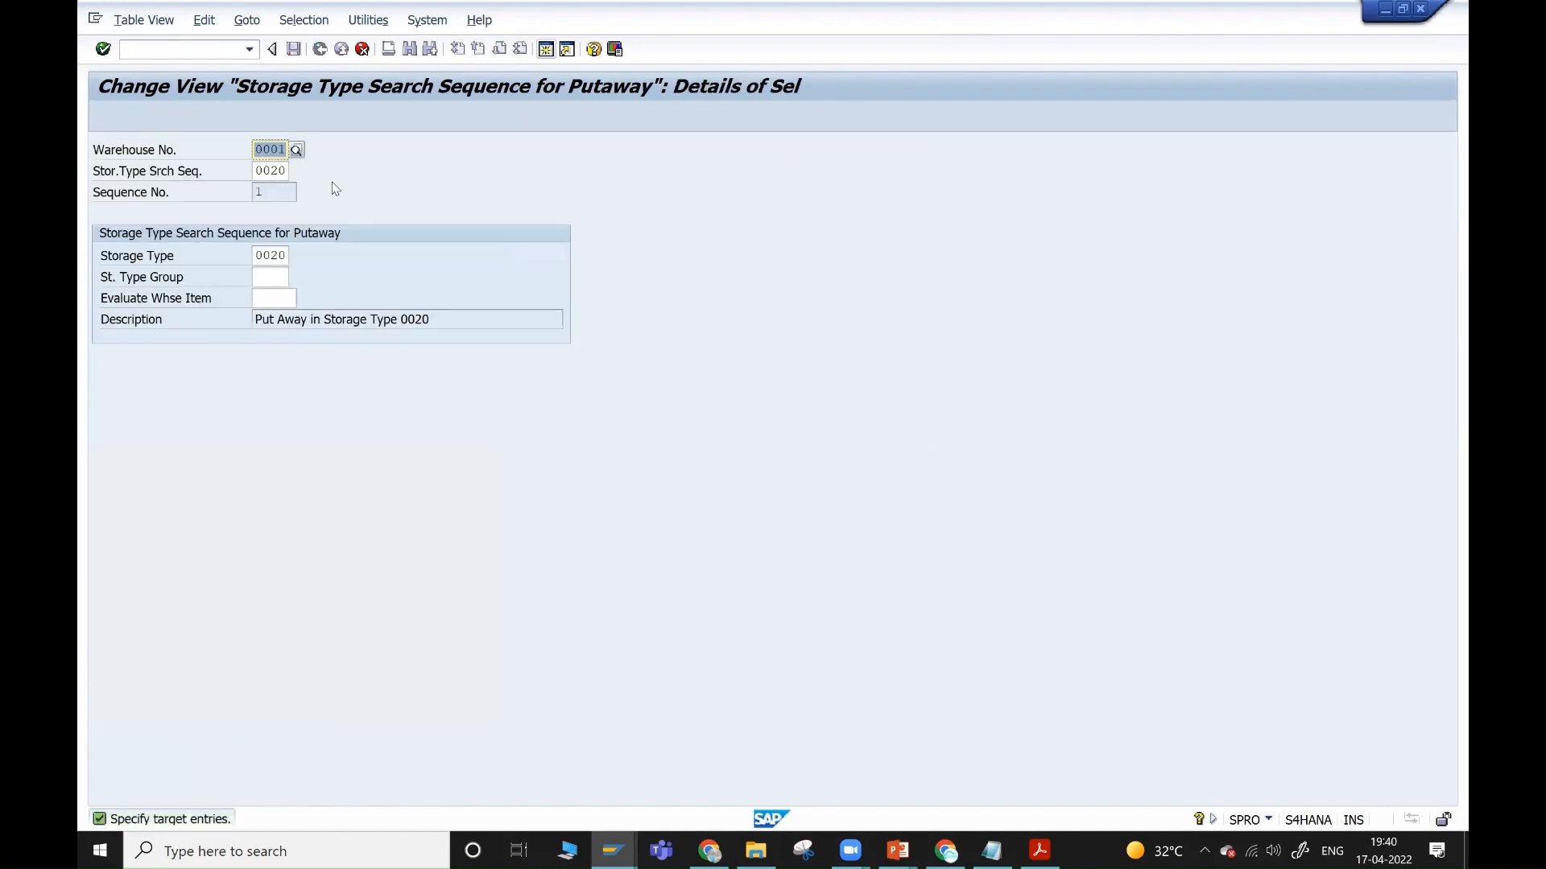
{"action": "type", "text": "az03"}
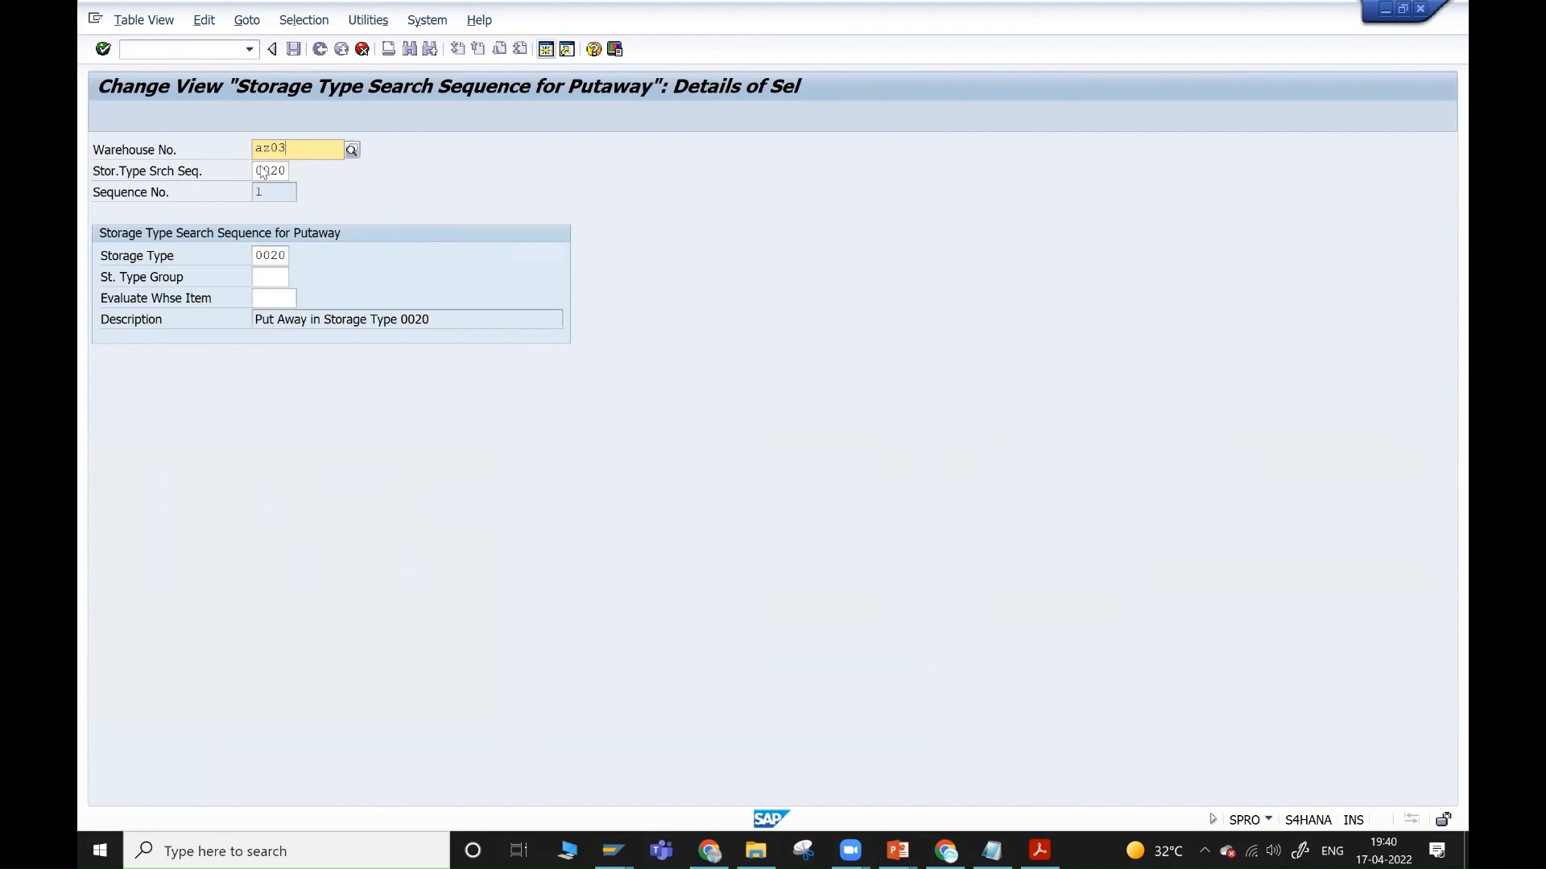
{"action": "left_click", "coordinate": [284, 191]}
{"action": "key", "text": "Tab"}
{"action": "type", "text": "t020"}
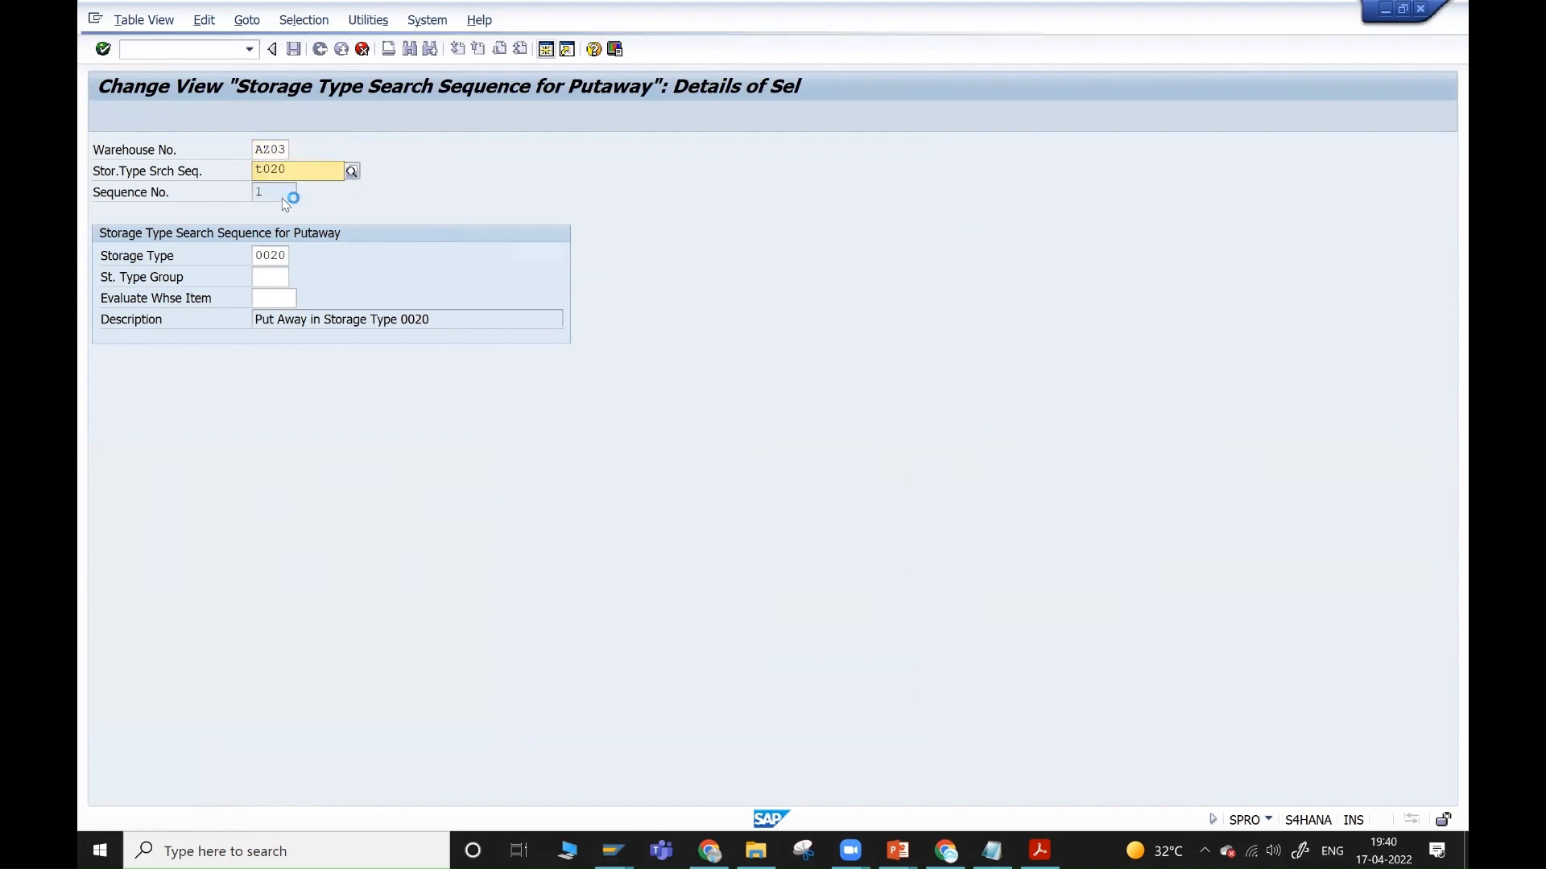
{"action": "left_click", "coordinate": [285, 209]}
{"action": "left_click_drag", "start_coordinate": [288, 252], "coordinate": [136, 301]}
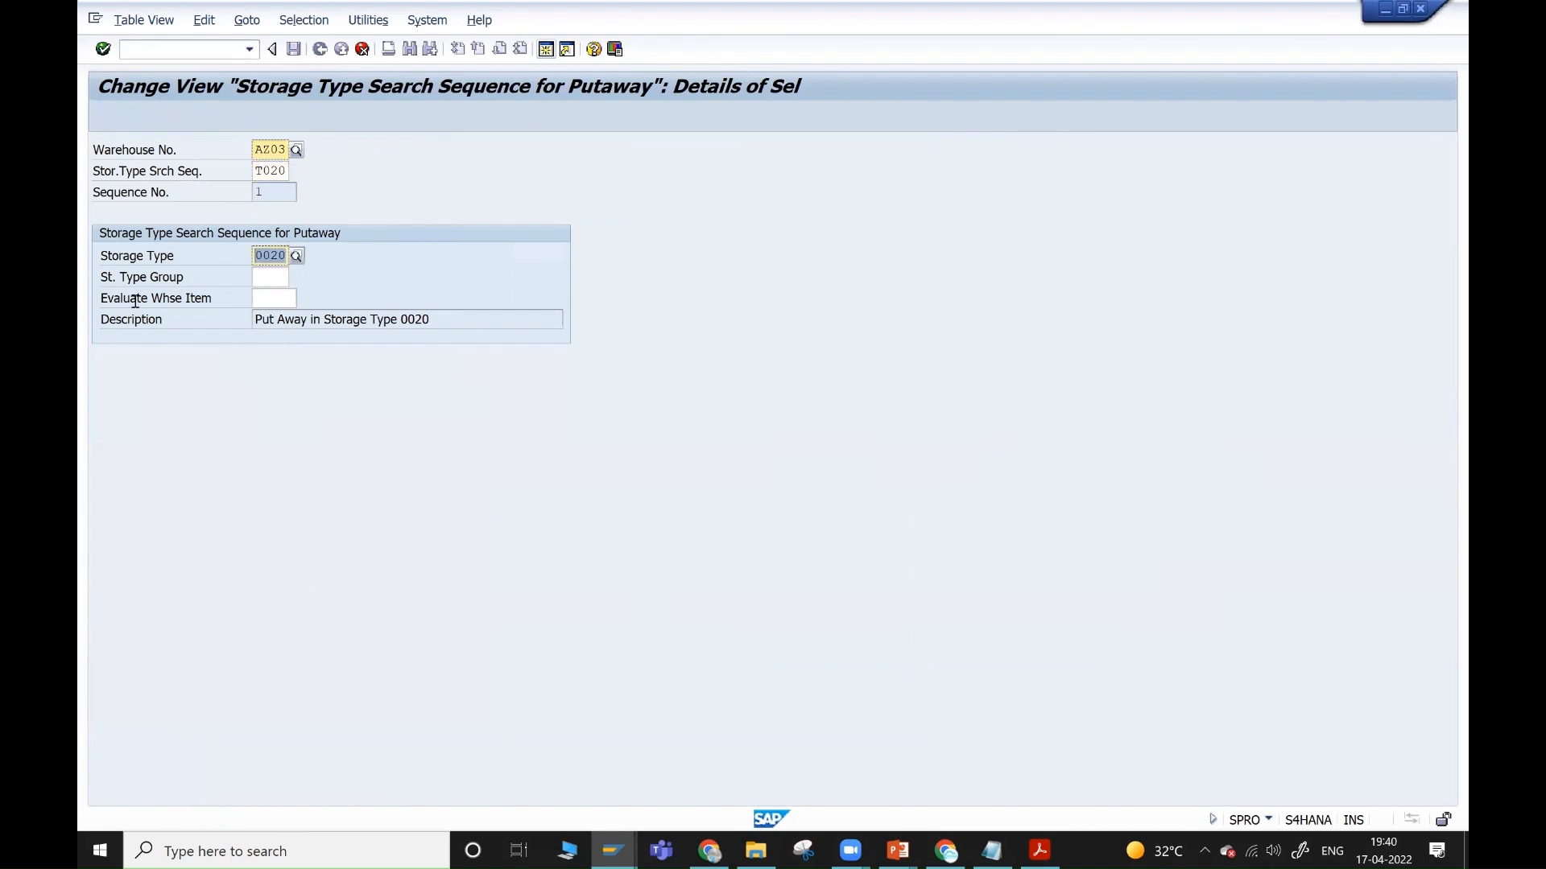
{"action": "type", "text": "t02"}
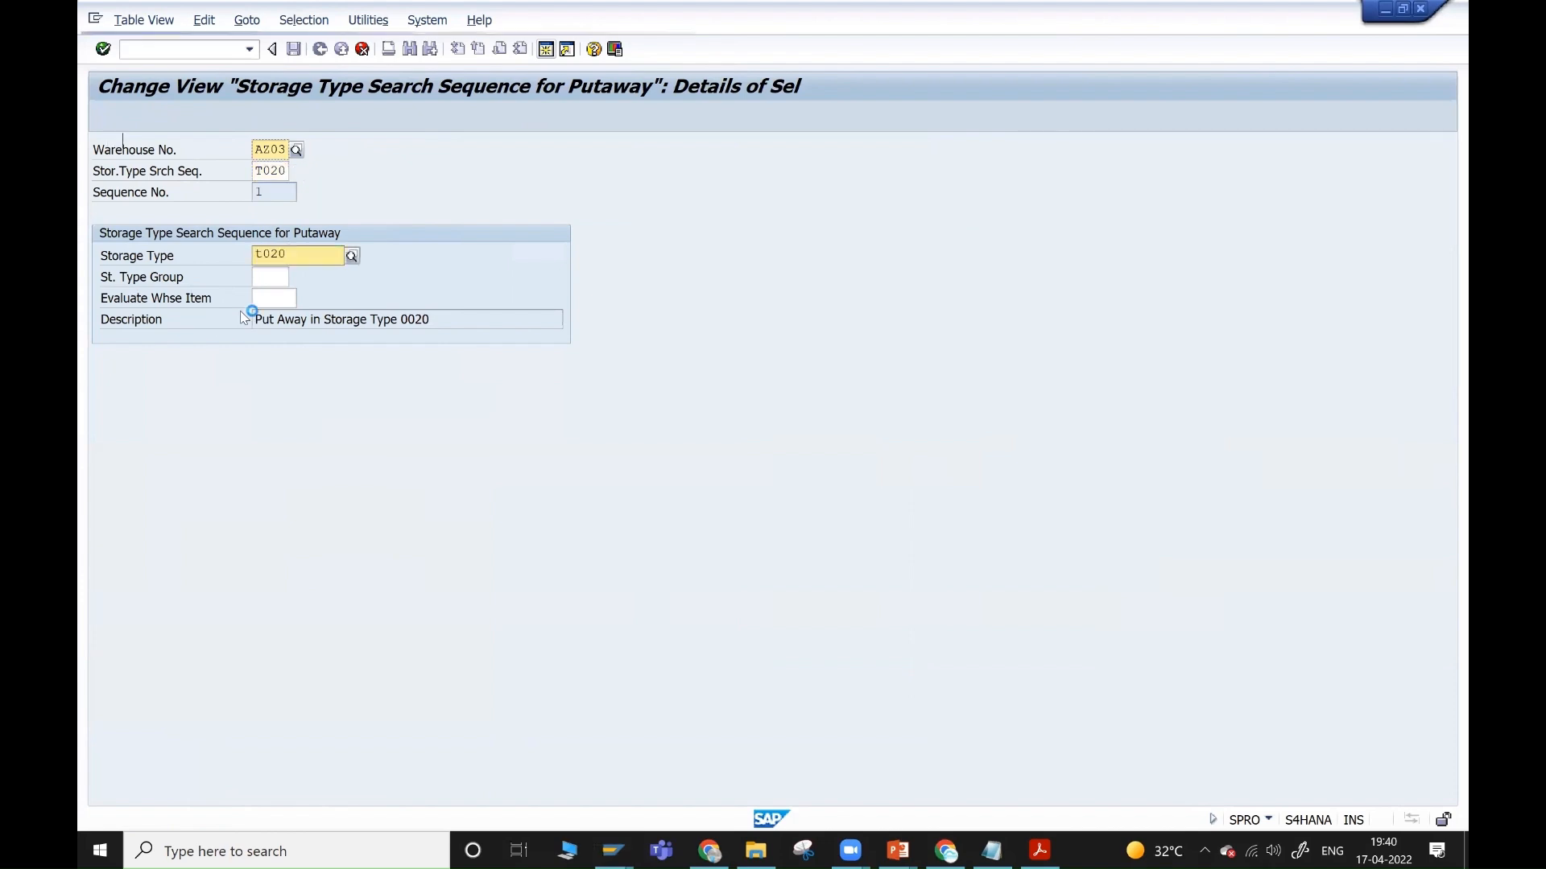
{"action": "left_click", "coordinate": [310, 295]}
{"action": "key", "text": "Return"}
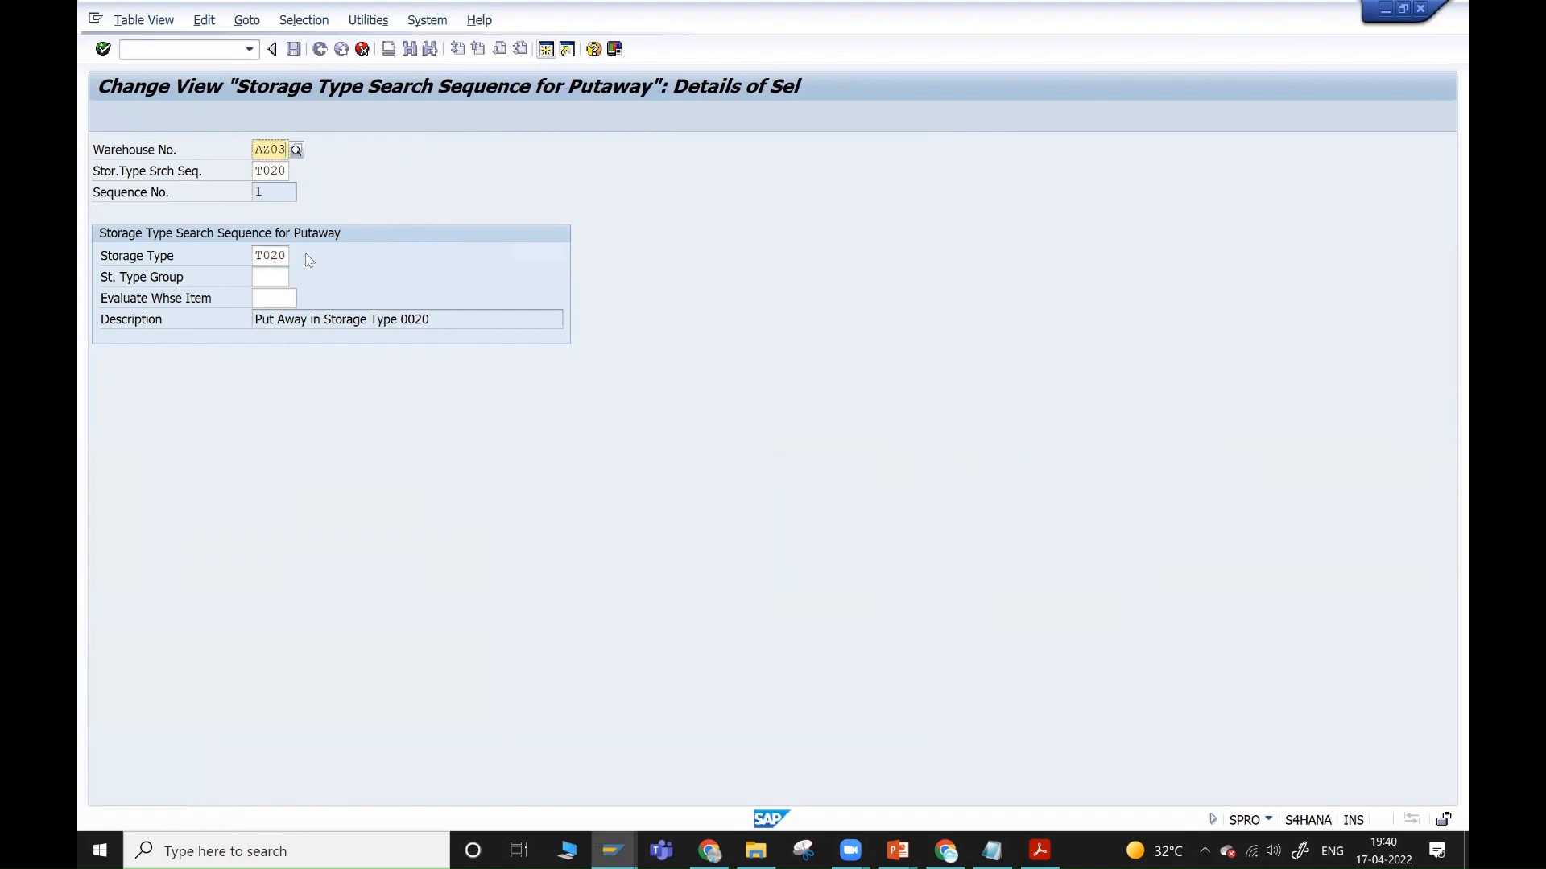
- Set the second copied assignment to warehouse AZ03, search sequence T020 and storage type T010
{"action": "type", "text": "az03"}
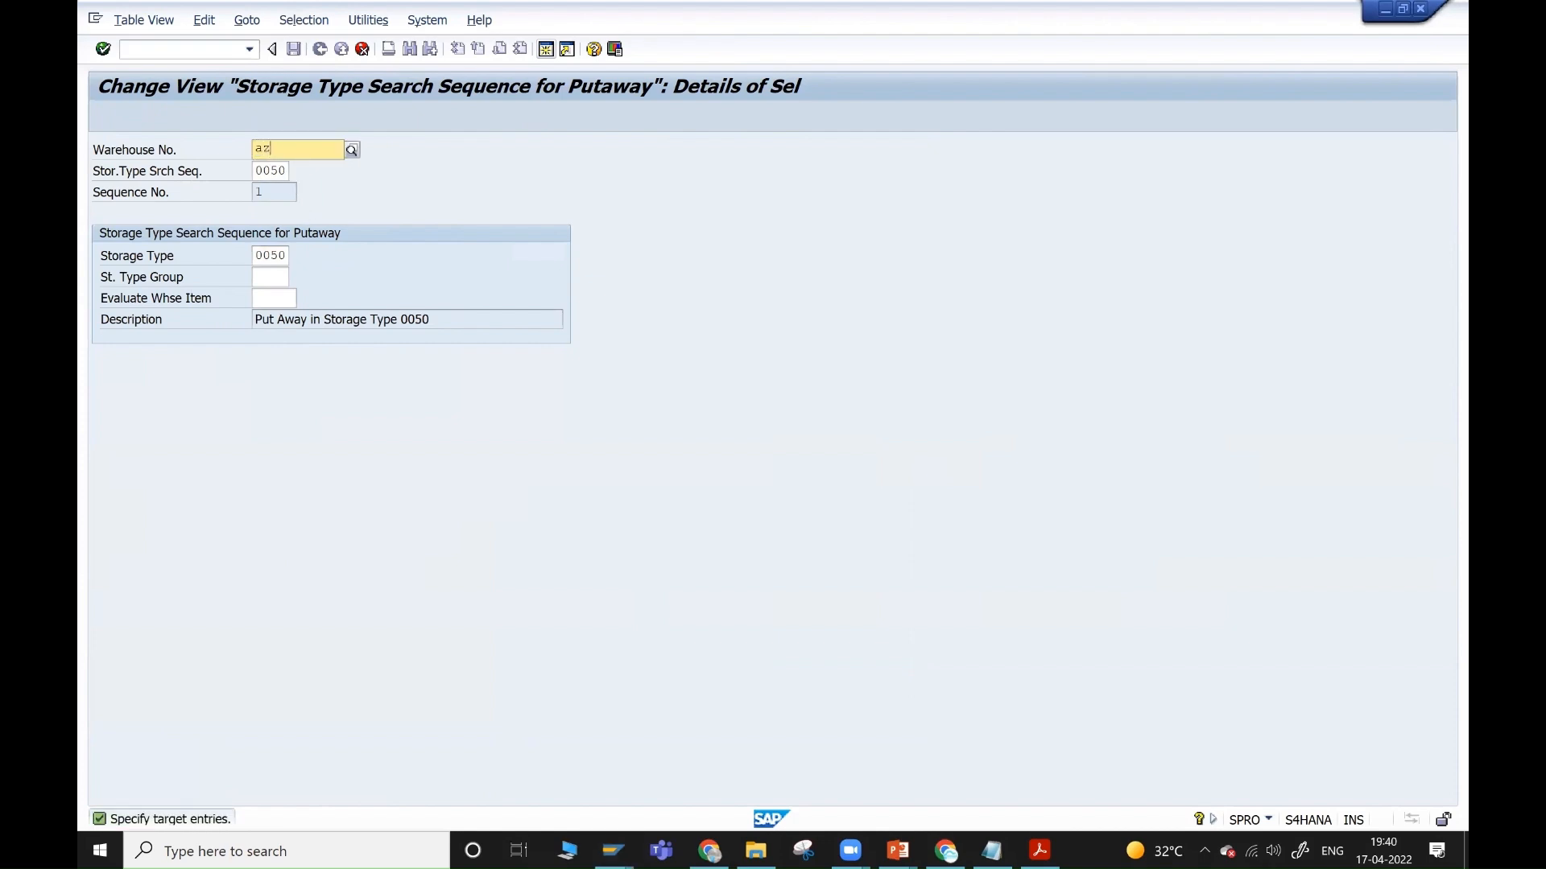
{"action": "left_click", "coordinate": [294, 192]}
{"action": "key", "text": "Tab"}
{"action": "type", "text": "t0"}
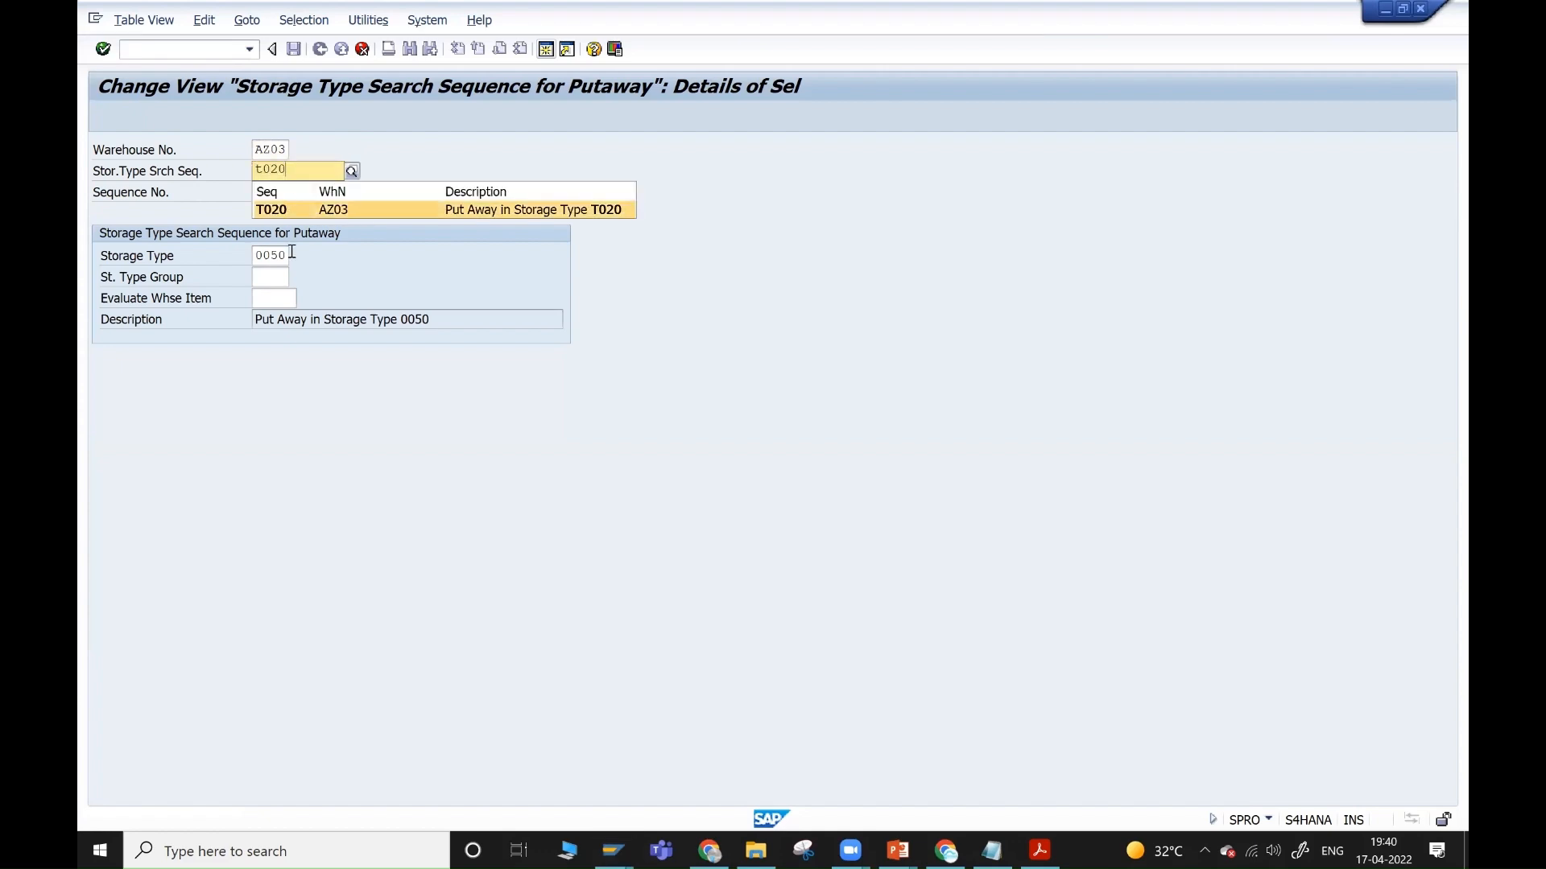
{"action": "key", "text": "Return"}
{"action": "key", "text": "Tab"}
{"action": "type", "text": "t"}
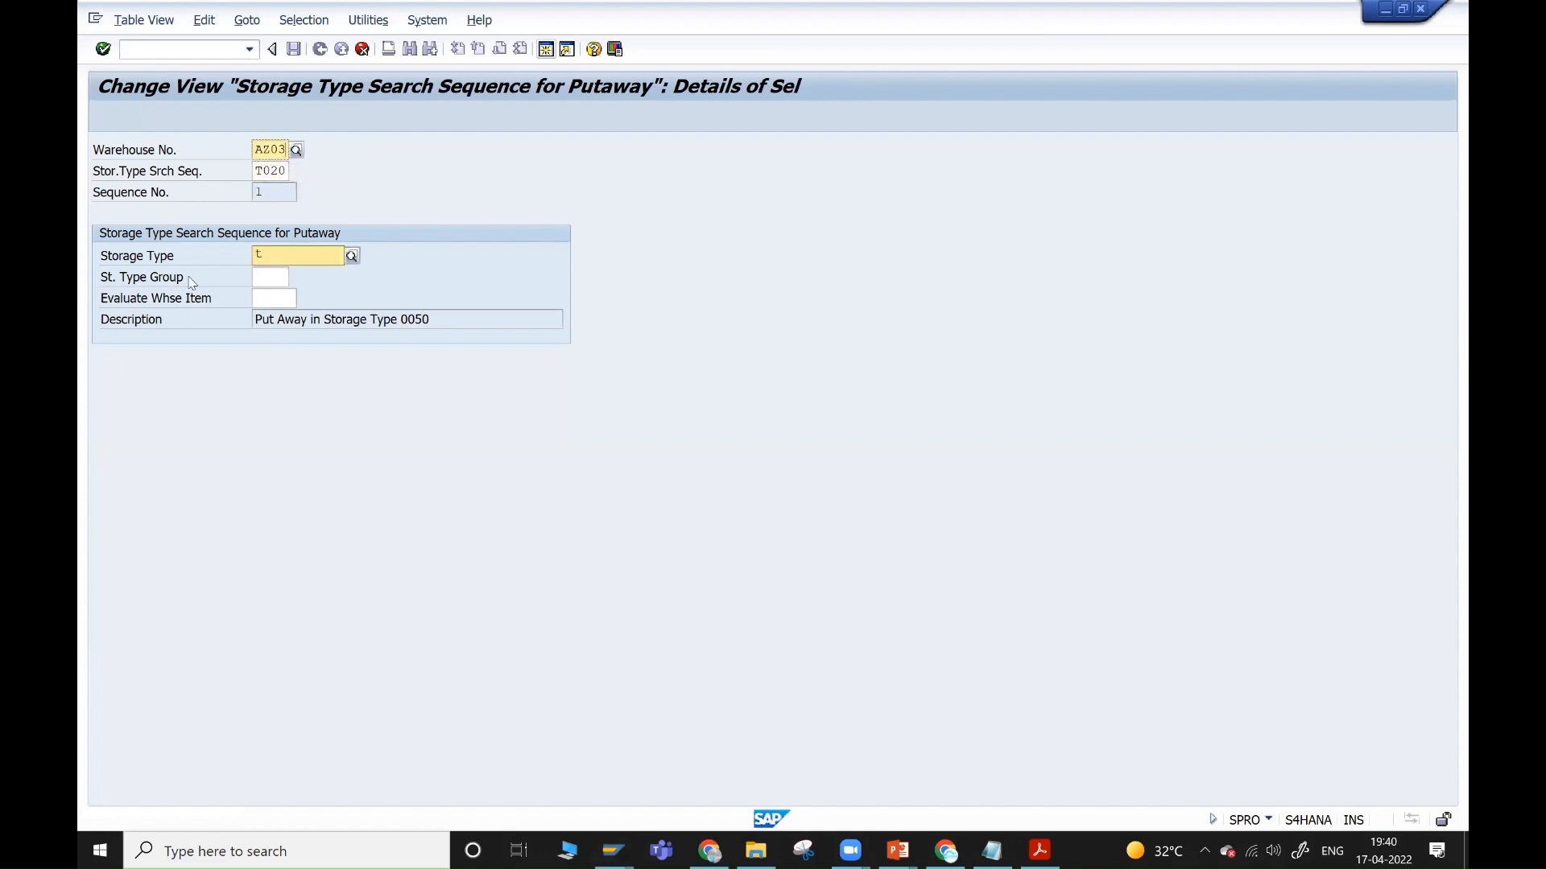
{"action": "type", "text": "010"}
{"action": "key", "text": "Return"}
- Save the two new storage type assignments and return to the customizing structure
{"action": "key", "text": "F3"}
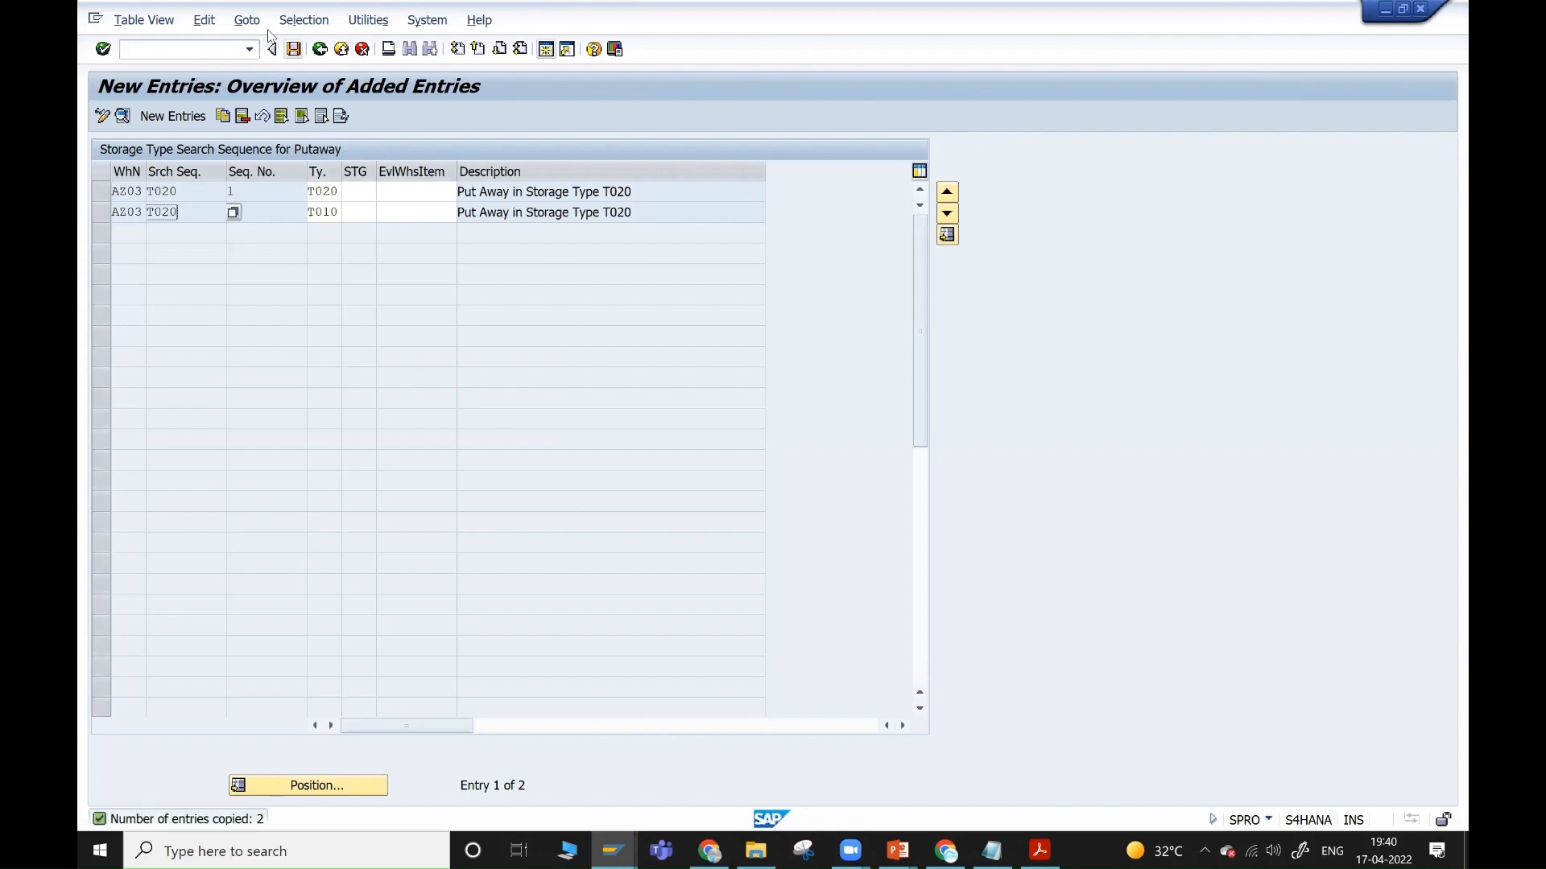
{"action": "left_click", "coordinate": [294, 49]}
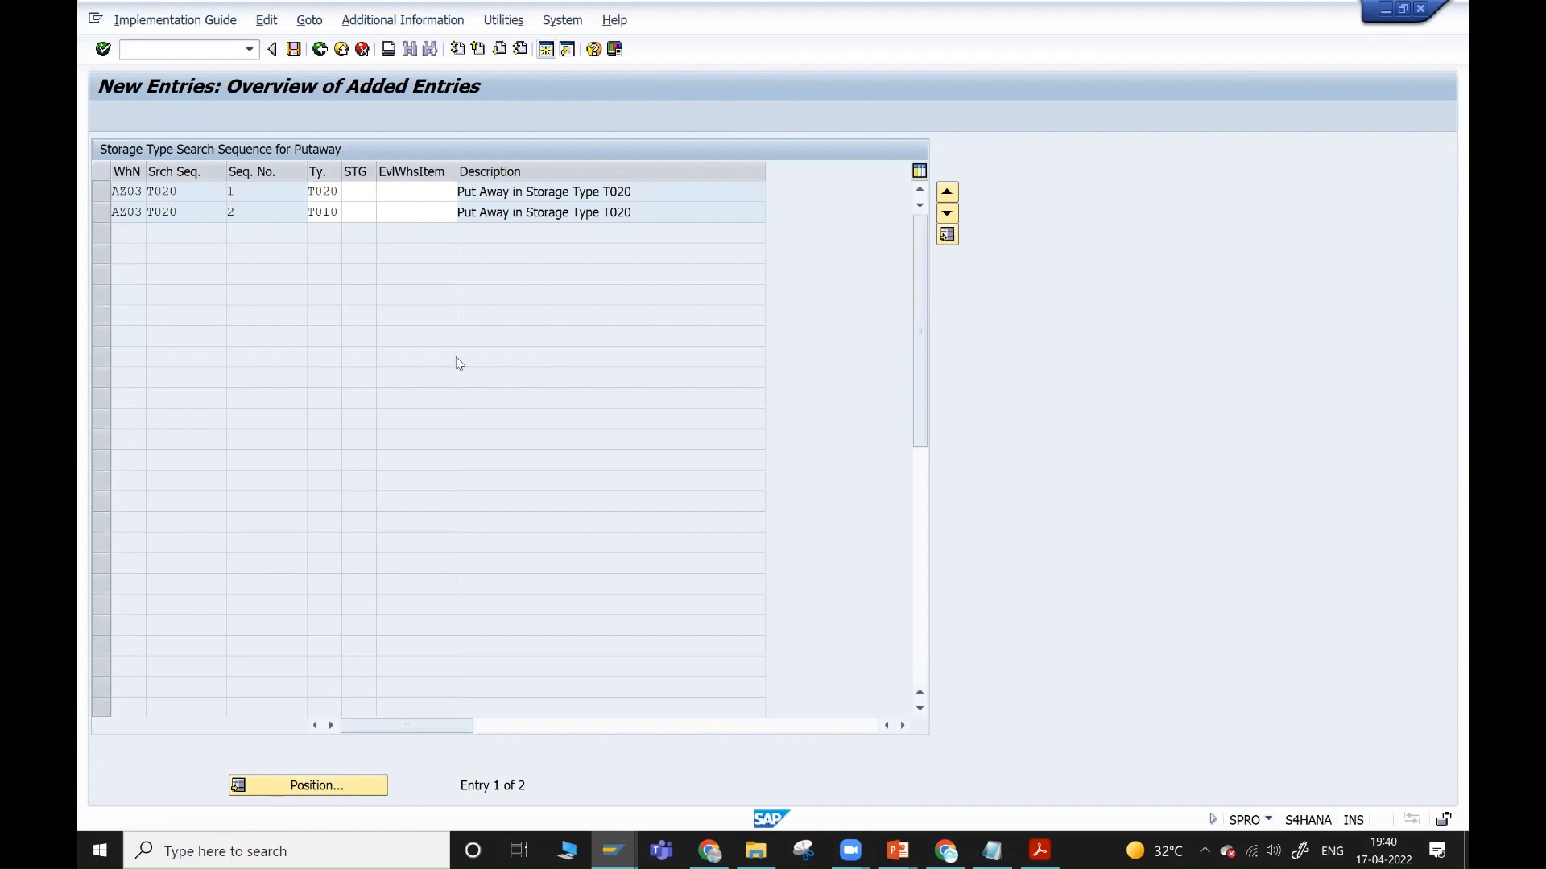
{"action": "left_click", "coordinate": [320, 49]}
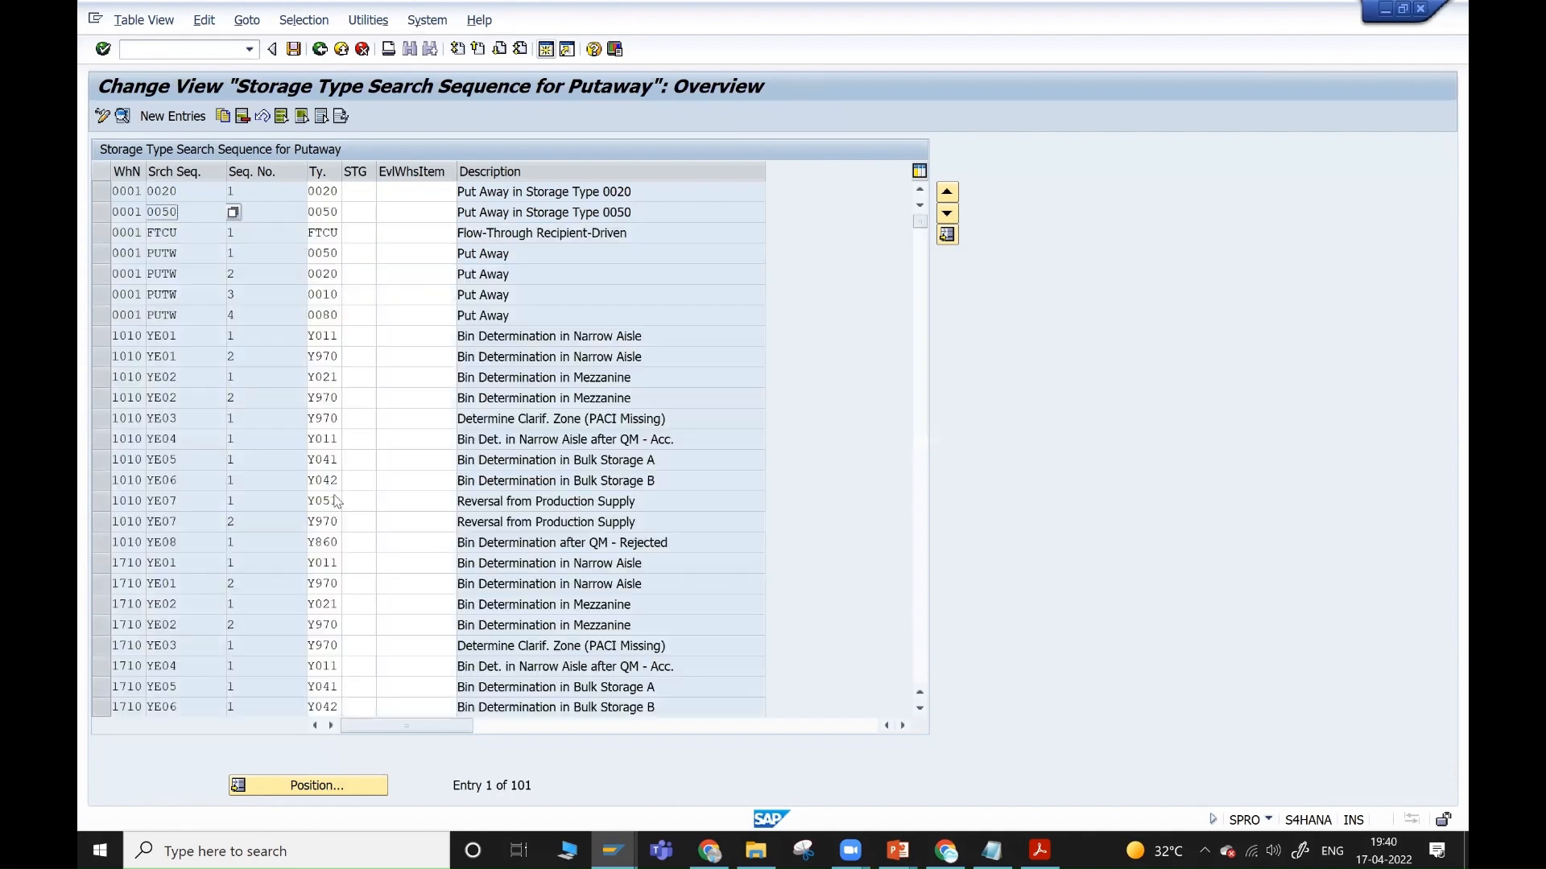
{"action": "key", "text": "F3"}
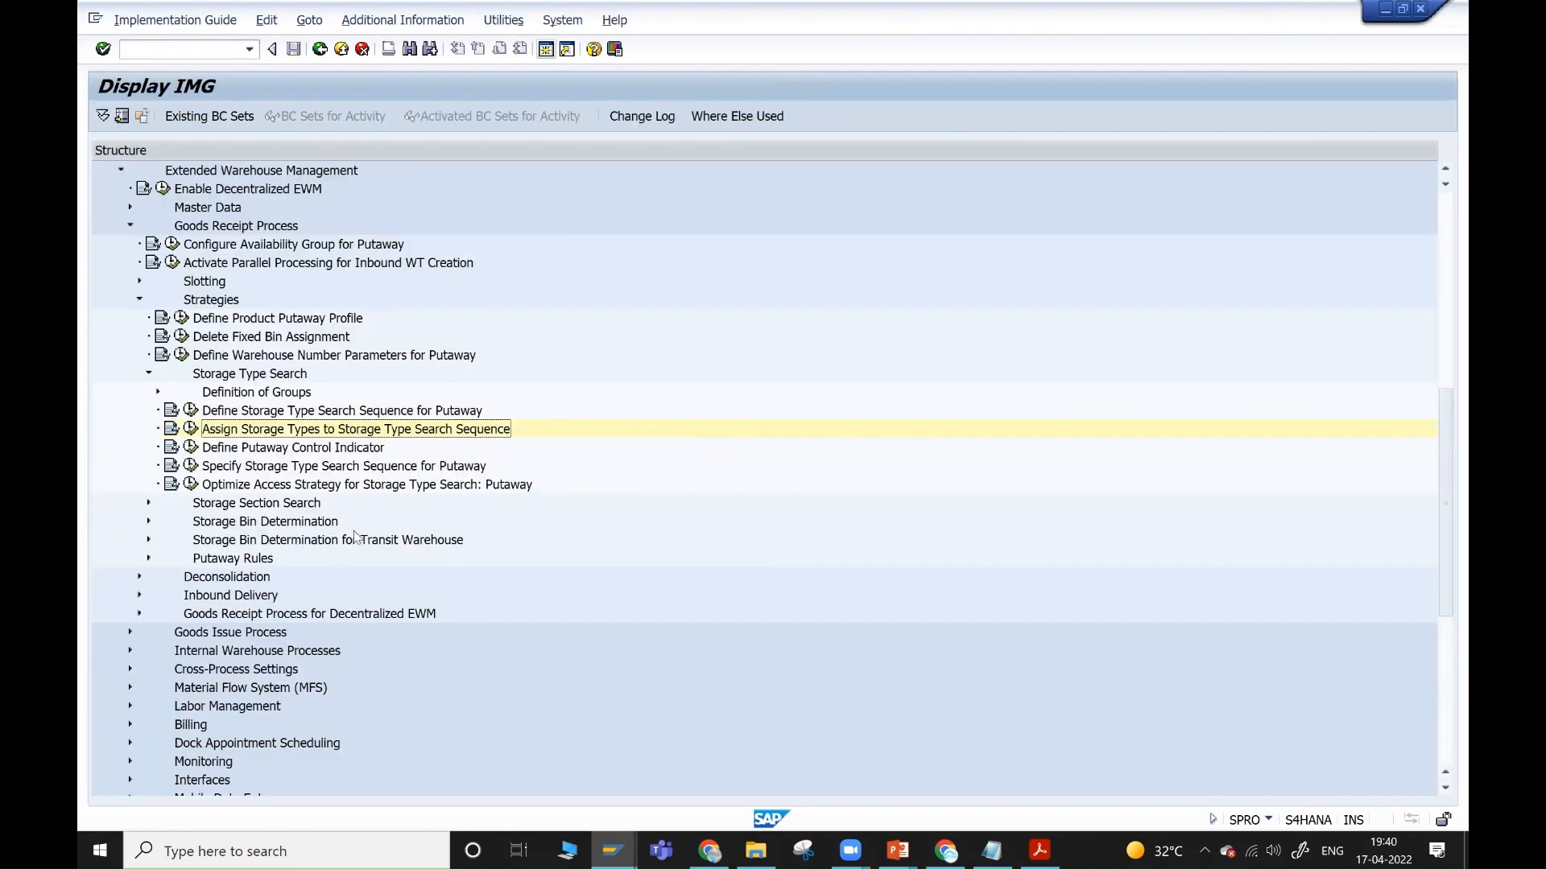
- Open the putaway control indicator definitions and select the warehouse 0001 entry with indicator 0020
{"action": "left_click", "coordinate": [191, 448]}
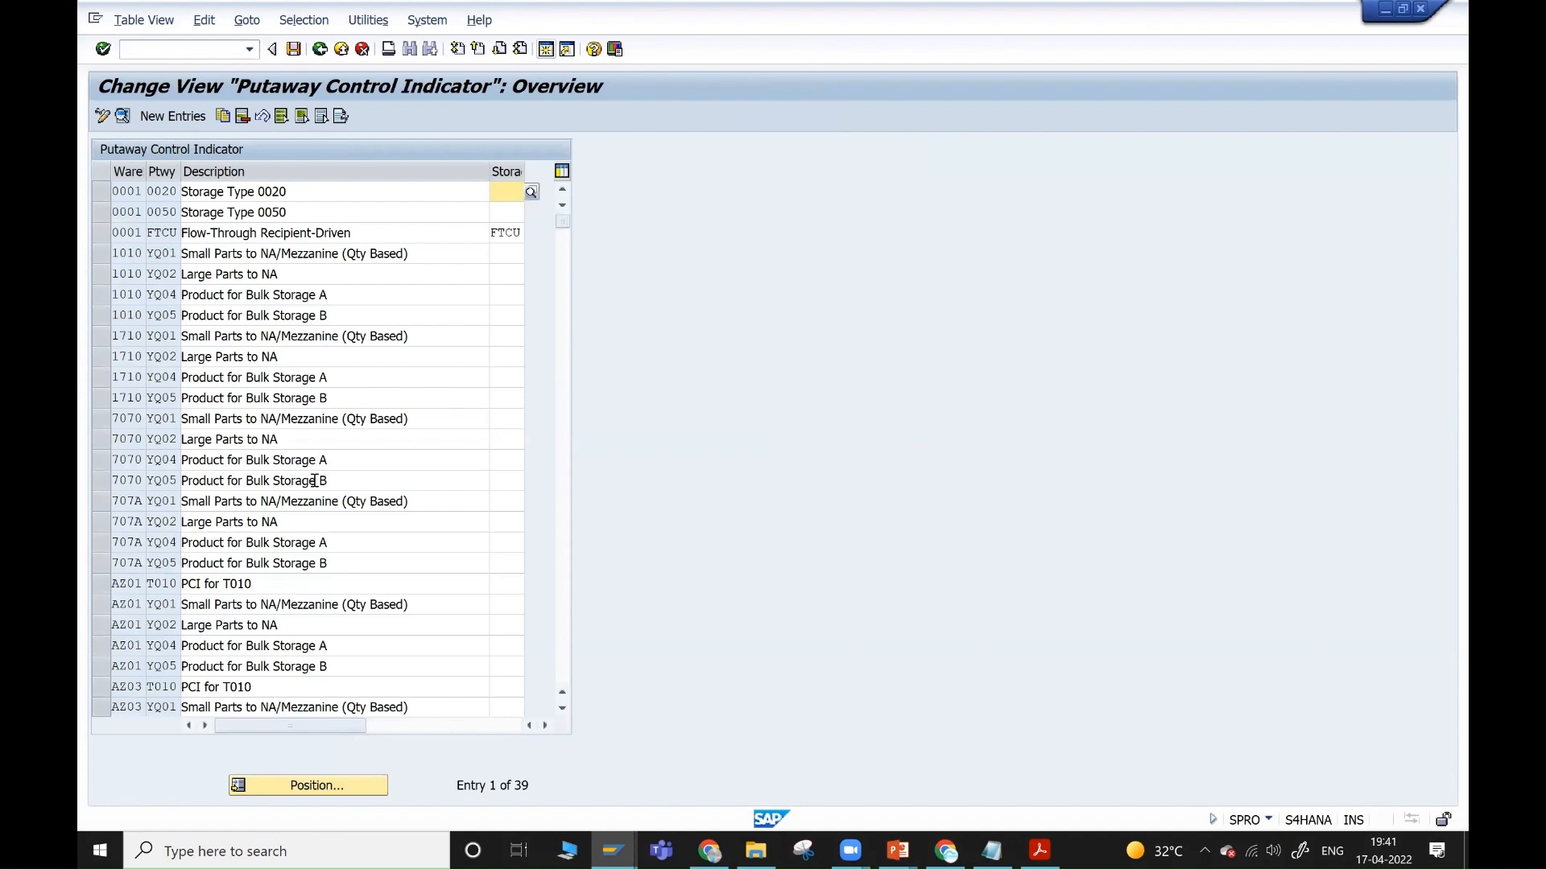
{"action": "left_click", "coordinate": [103, 191]}
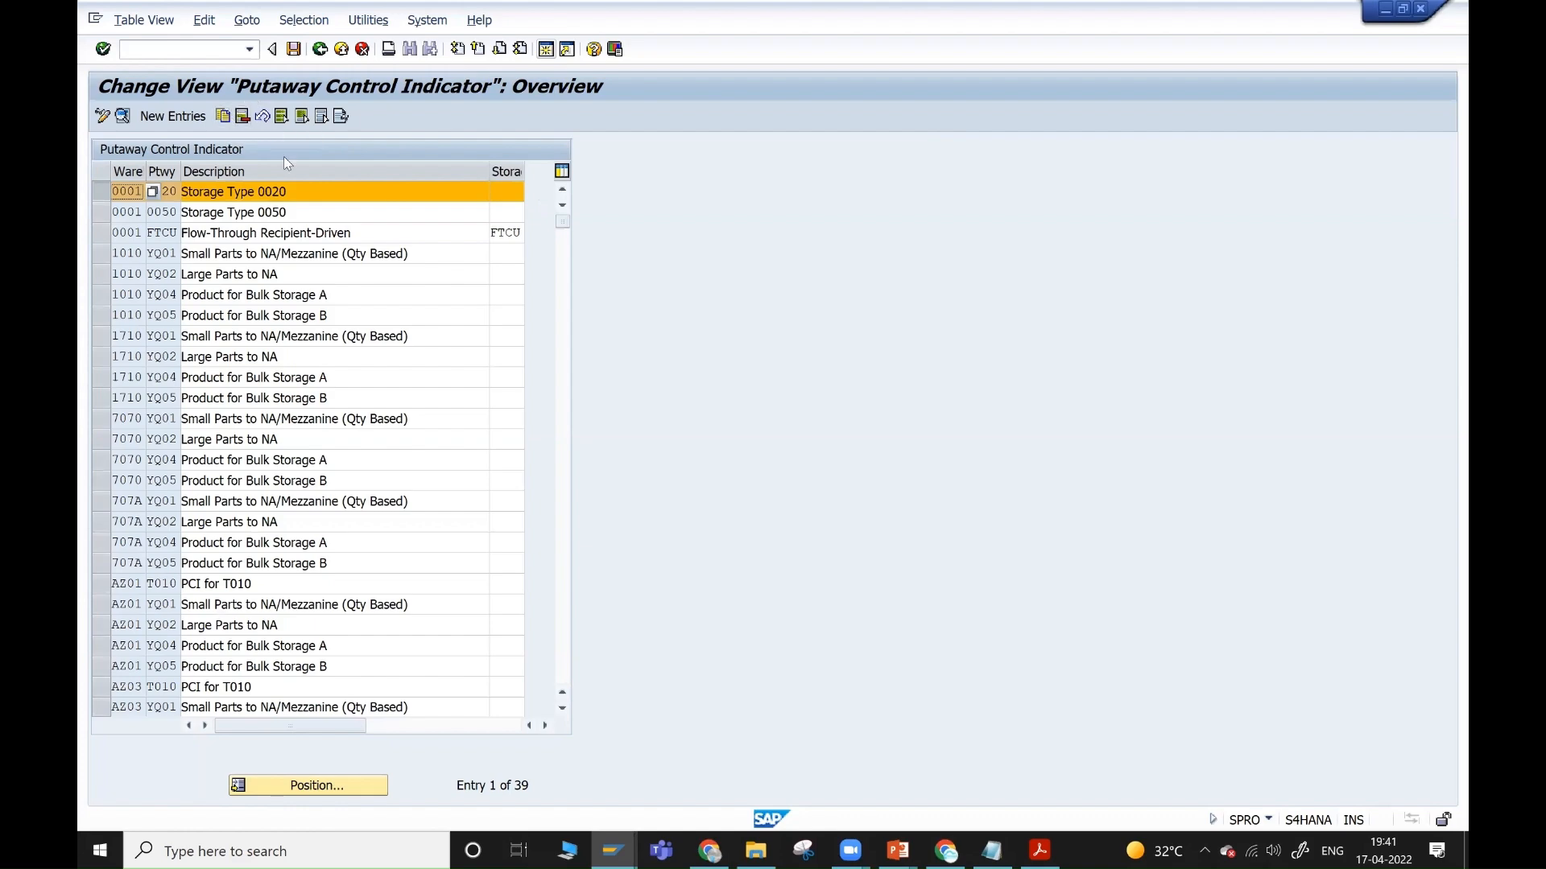
- Switch to the PowerPoint slide show and go back to slide 26 with the T010 and T020 bin layout
{"action": "key", "text": "alt+Tab"}
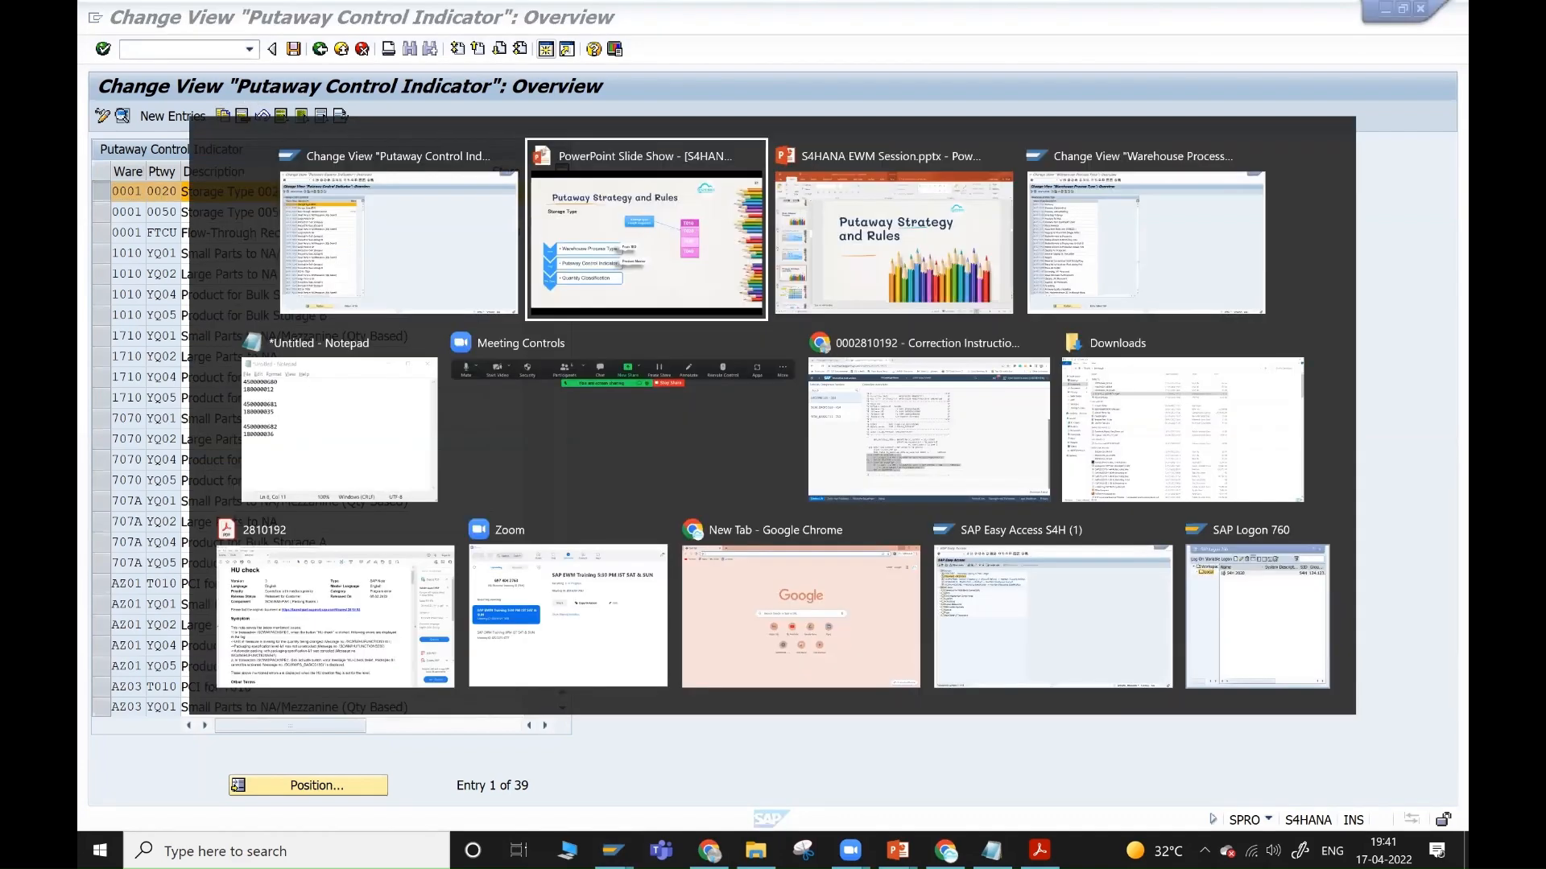
{"action": "key", "text": "Left"}
{"action": "key", "text": "Left"}
{"action": "key", "text": "Left"}
{"action": "key", "text": "Left"}
{"action": "key", "text": "Left"}
{"action": "key", "text": "Left"}
{"action": "key", "text": "Left"}
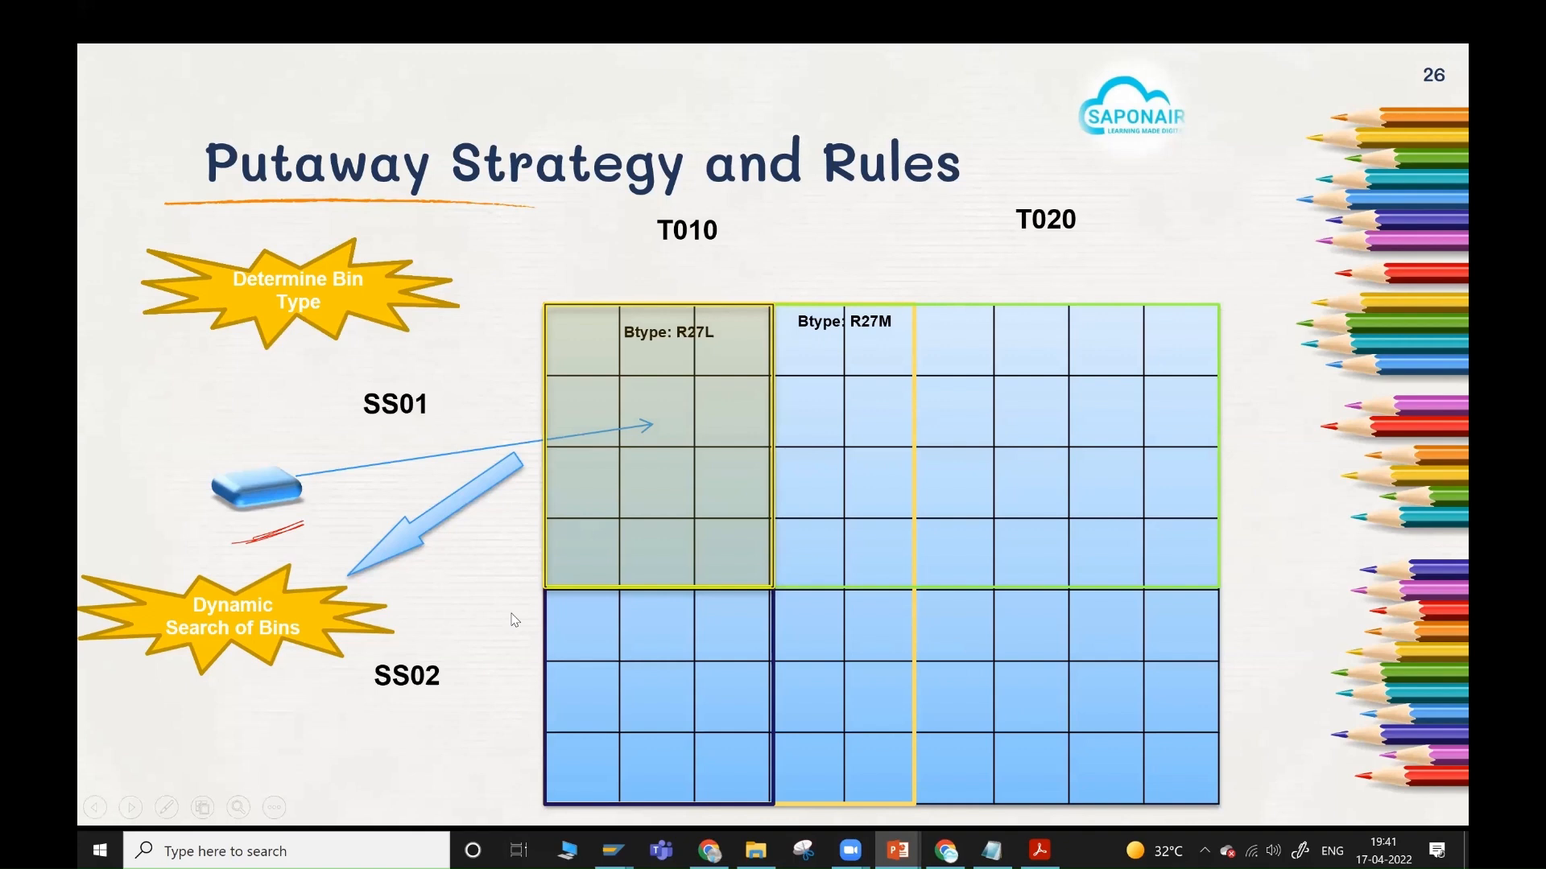
- Annotate the slide with a vertical arrow beside the bin grid and circle the product, a T010 bin and a T020 bin
{"action": "key", "text": "ctrl+l"}
{"action": "left_click_drag", "start_coordinate": [520, 585], "coordinate": [507, 554]}
{"action": "mouse_move", "coordinate": [504, 655]}
{"action": "left_mouse_down"}
{"action": "mouse_move", "coordinate": [500, 401]}
{"action": "mouse_move", "coordinate": [509, 419]}
{"action": "left_mouse_up"}
{"action": "left_click_drag", "start_coordinate": [651, 436], "coordinate": [673, 422]}
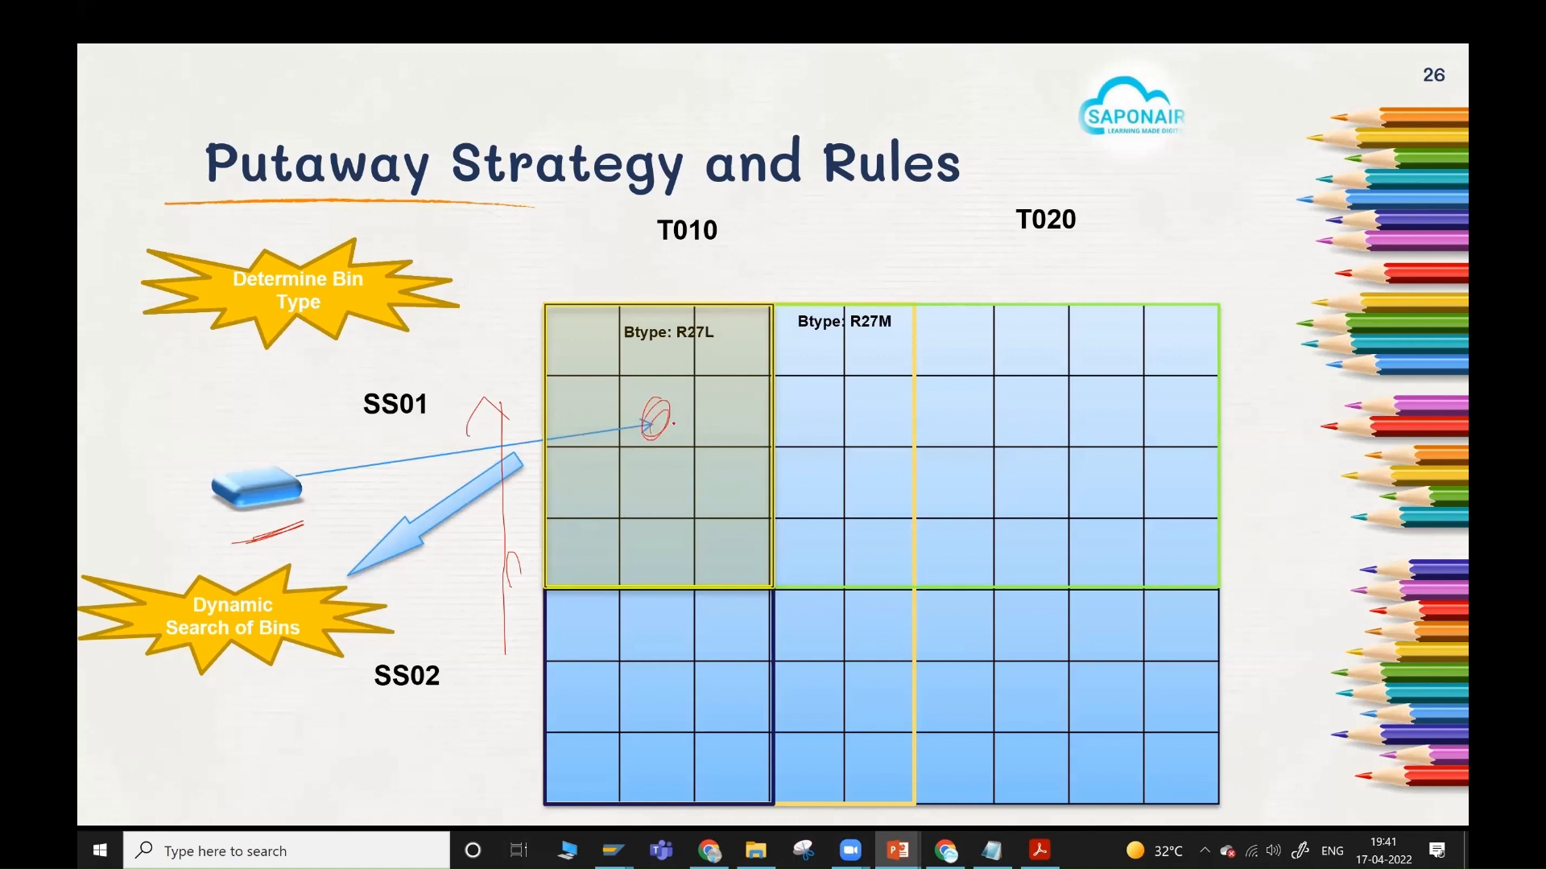
{"action": "mouse_move", "coordinate": [260, 522]}
{"action": "left_mouse_down"}
{"action": "mouse_move", "coordinate": [299, 452]}
{"action": "mouse_move", "coordinate": [234, 527]}
{"action": "mouse_move", "coordinate": [314, 506]}
{"action": "left_mouse_up"}
{"action": "mouse_move", "coordinate": [1119, 408]}
{"action": "left_mouse_down"}
{"action": "mouse_move", "coordinate": [1111, 423]}
{"action": "mouse_move", "coordinate": [1127, 407]}
{"action": "left_mouse_up"}
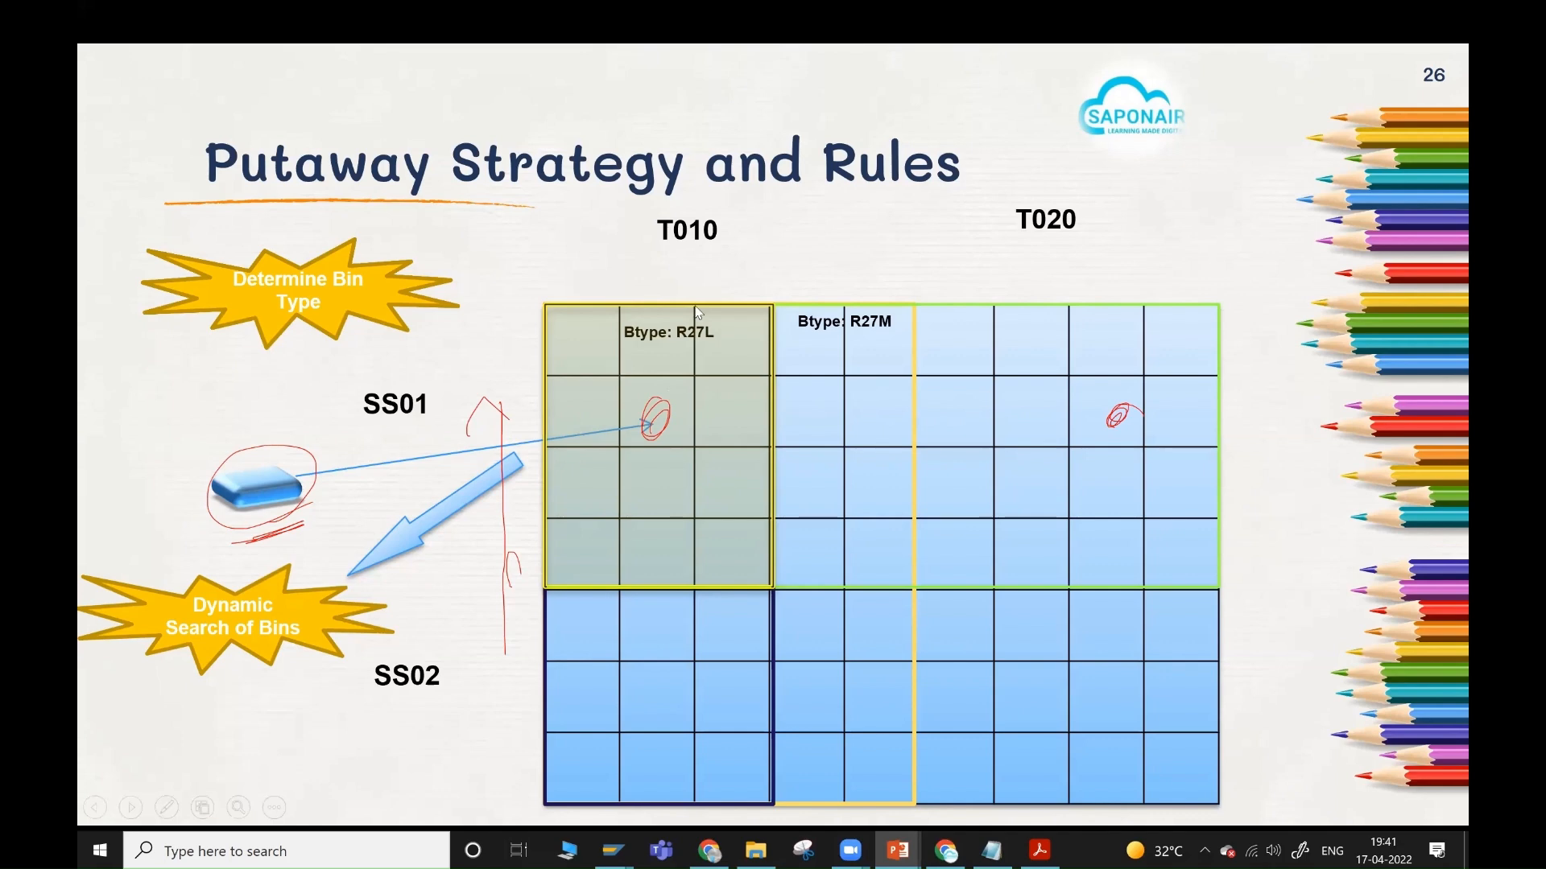
- Switch back to SAP and copy the selected putaway control indicator to warehouse AZ03 as indicator T020
{"action": "key", "text": "alt+Tab"}
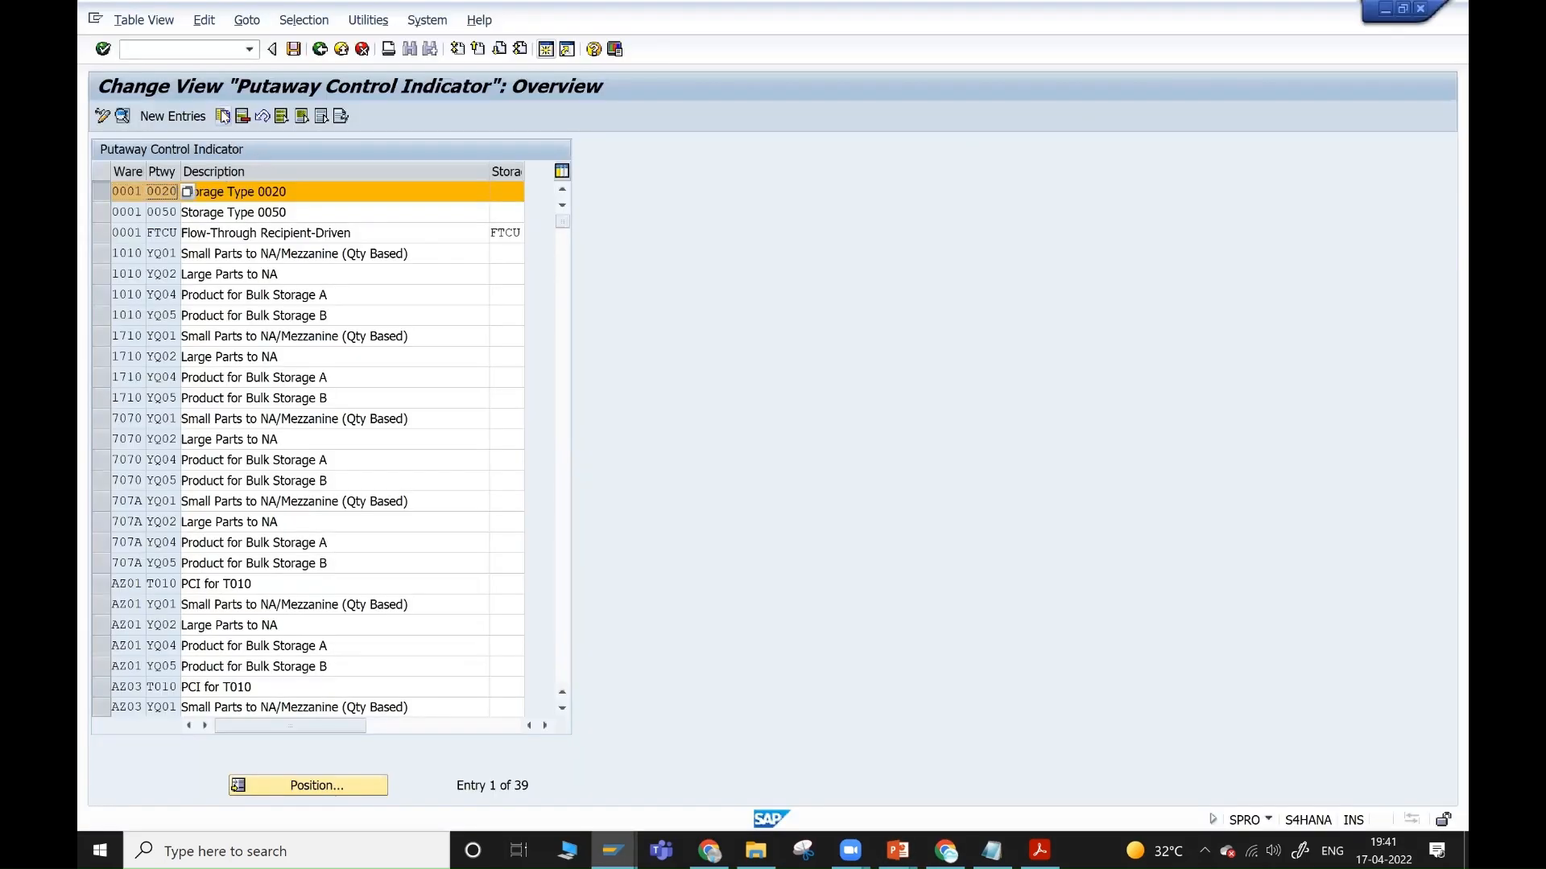
{"action": "left_click", "coordinate": [223, 116]}
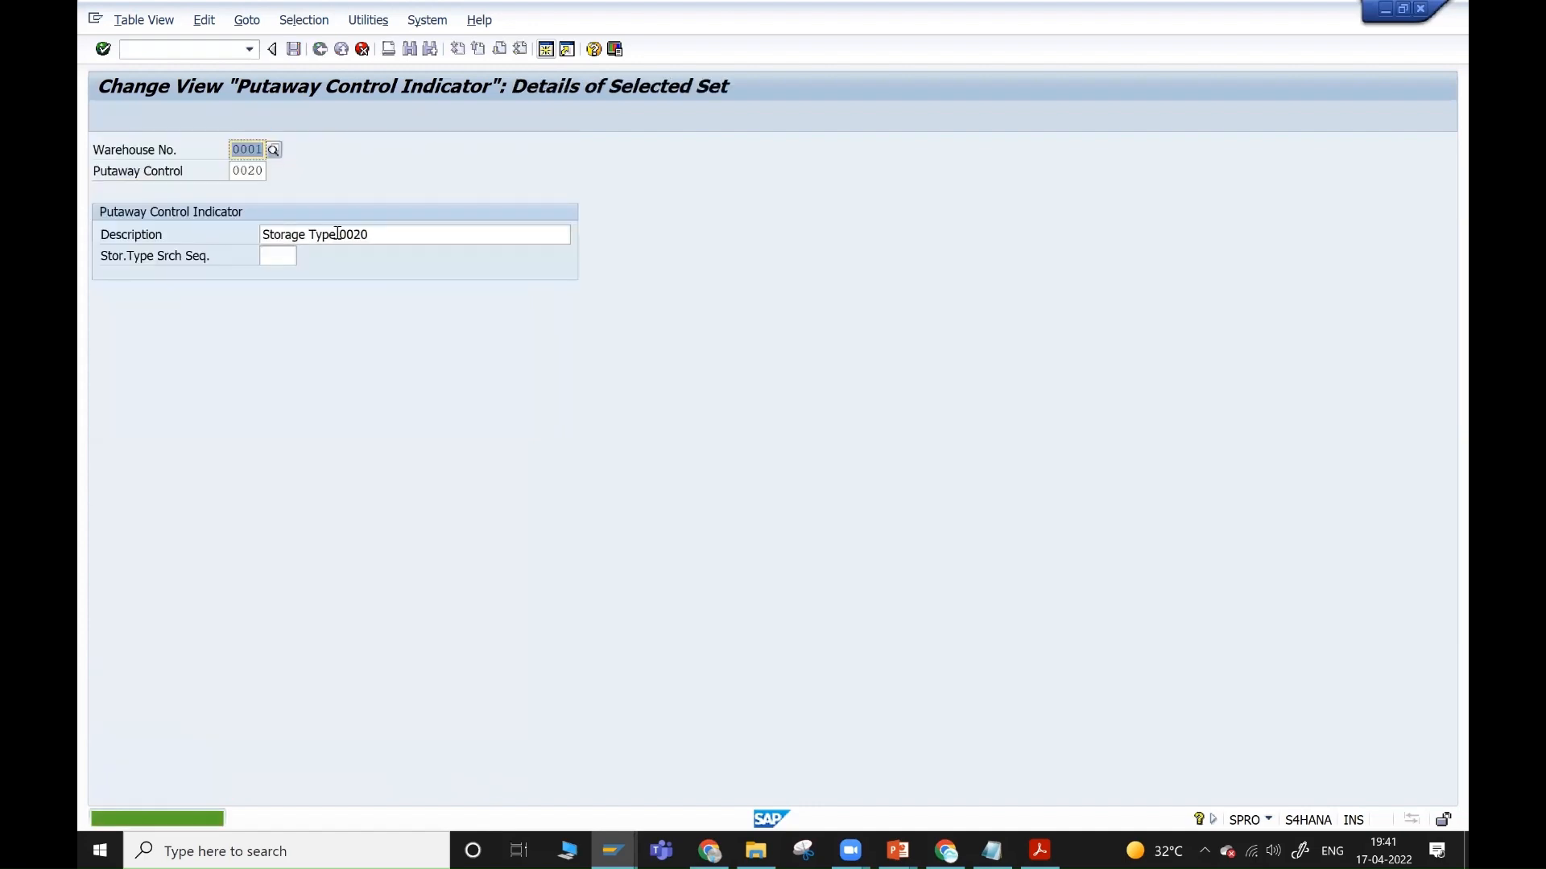
{"action": "type", "text": "az03"}
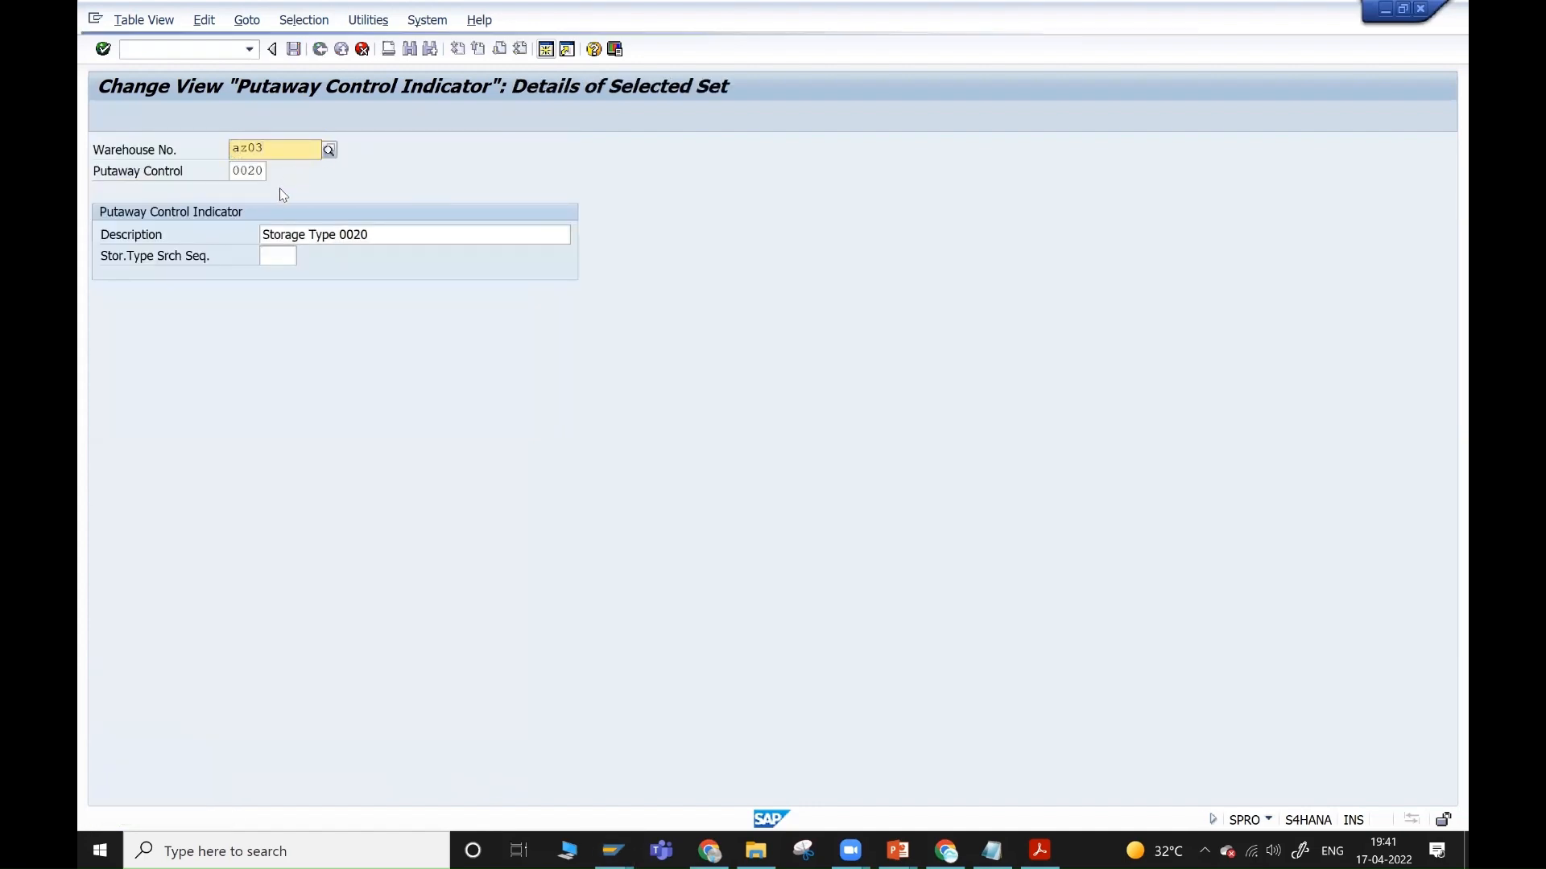
{"action": "key", "text": "Return"}
{"action": "type", "text": "t"}
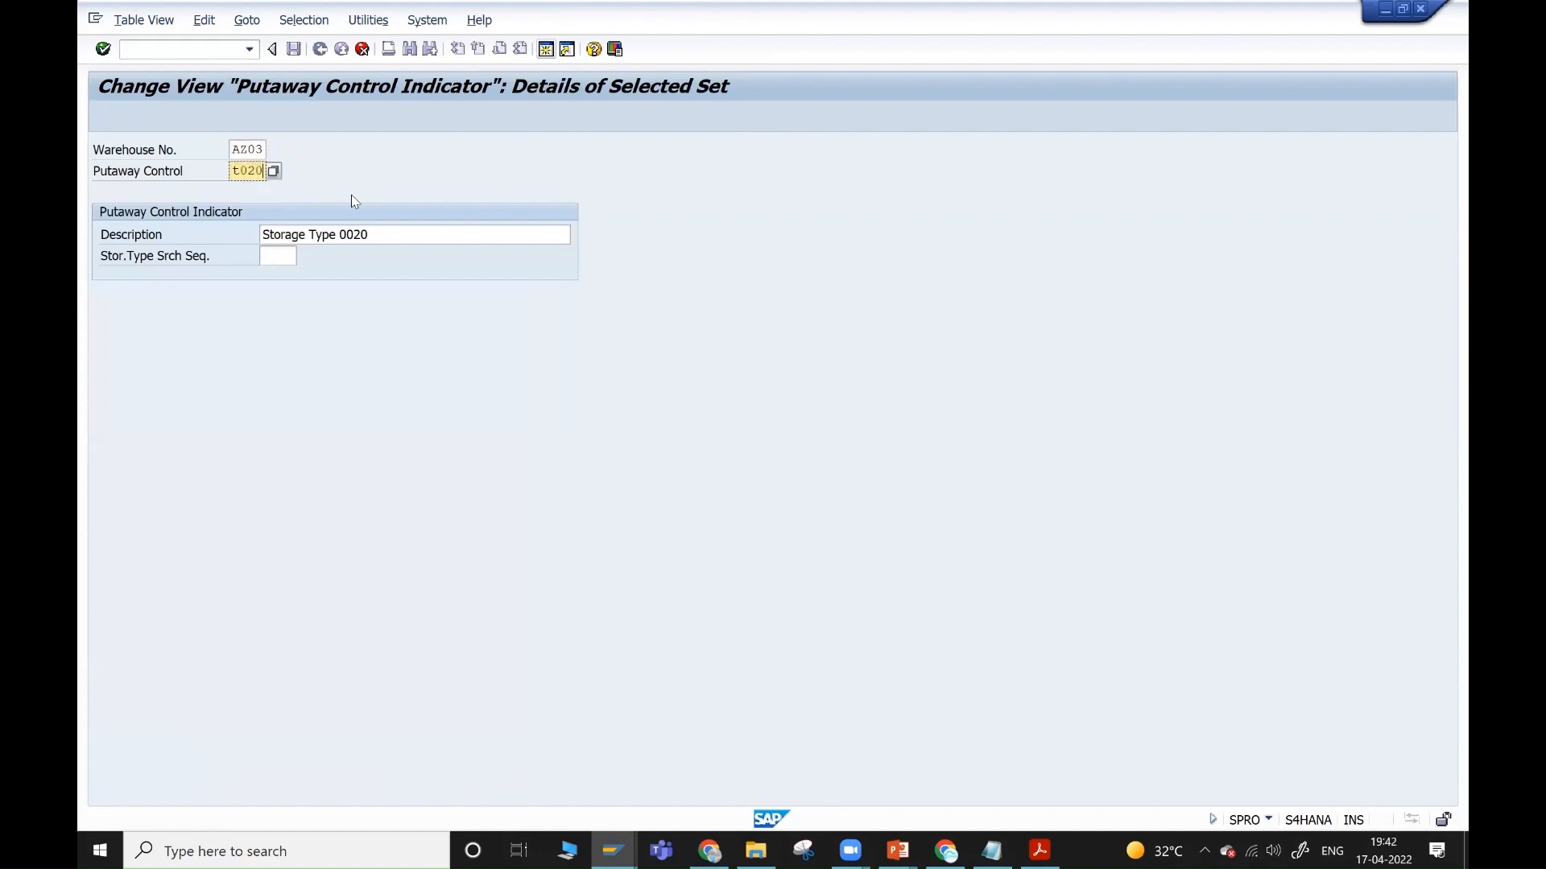
- Change the indicator's description to "Storage Type T020", save it and accept the customizing request
{"action": "left_click", "coordinate": [344, 235]}
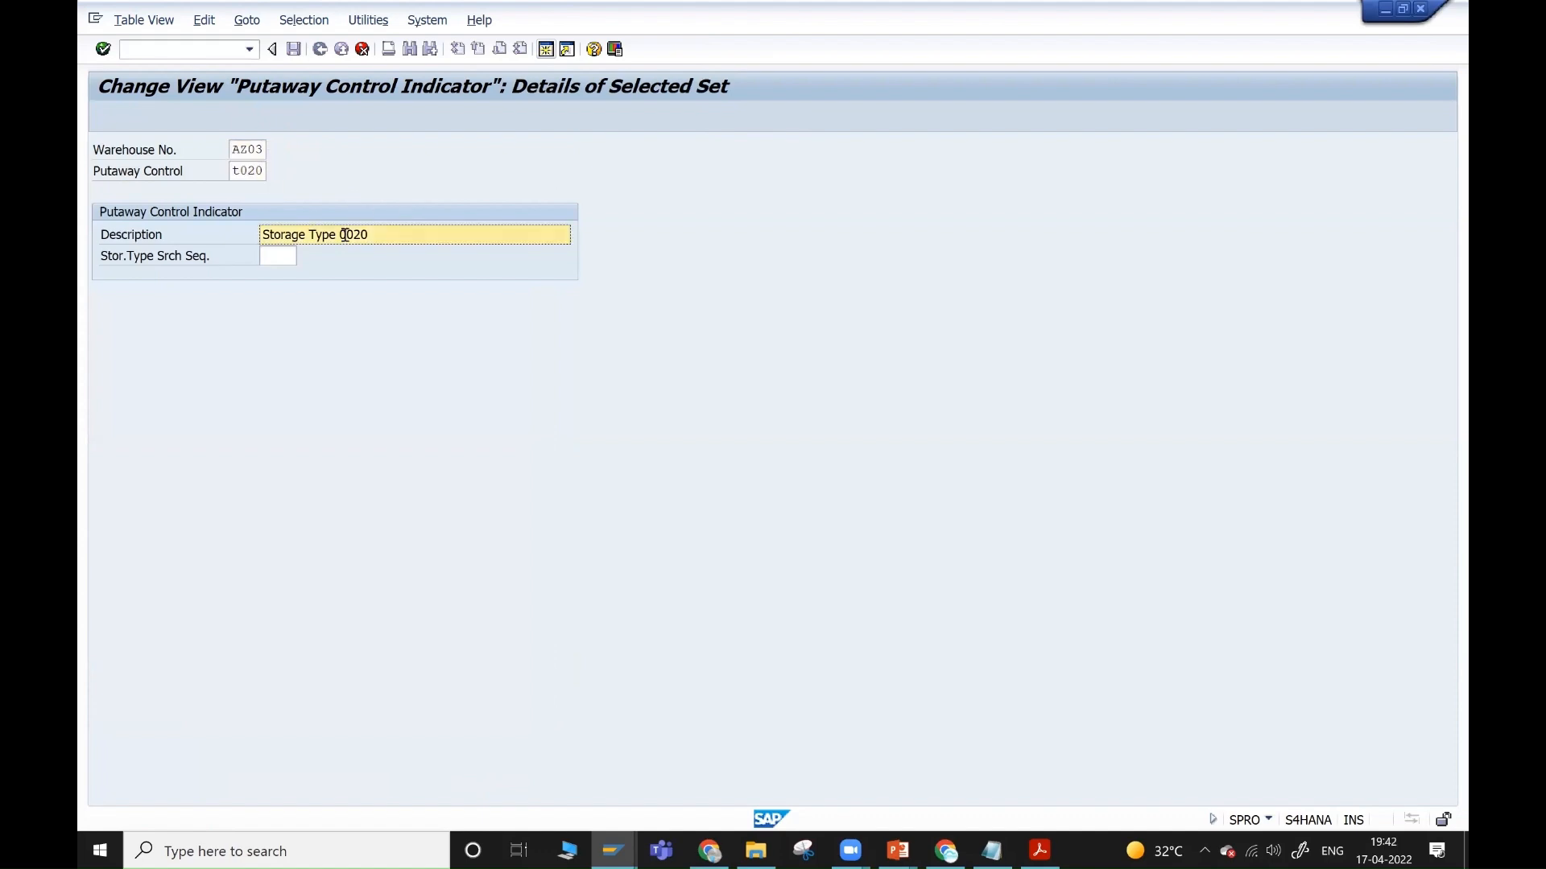
{"action": "key", "text": "Delete"}
{"action": "type", "text": "T"}
{"action": "left_click", "coordinate": [1029, 455]}
{"action": "left_click", "coordinate": [293, 49]}
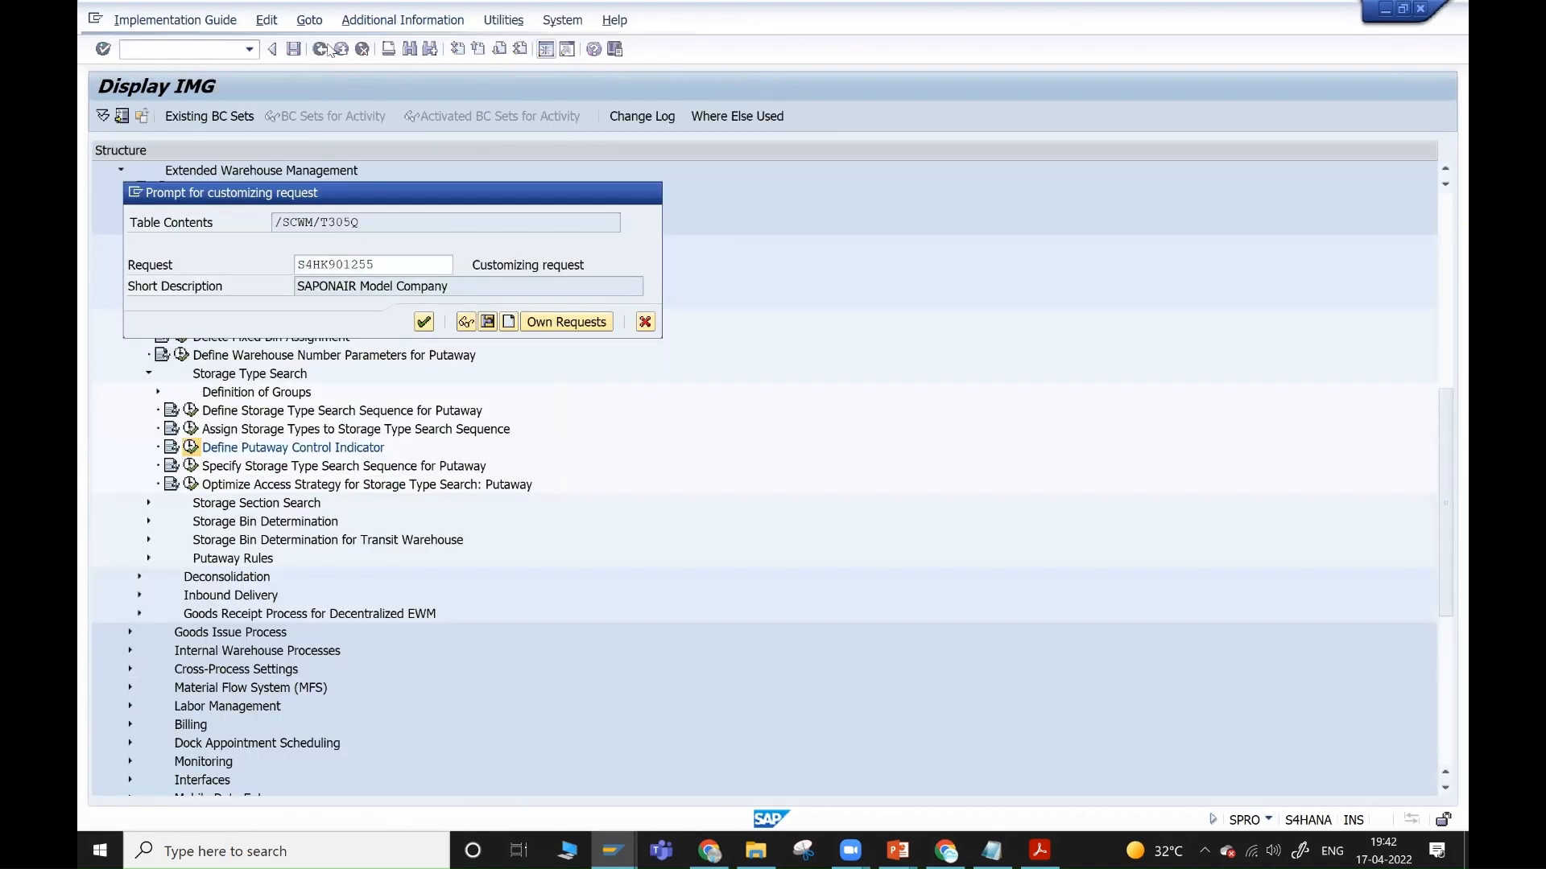
{"action": "key", "text": "Return"}
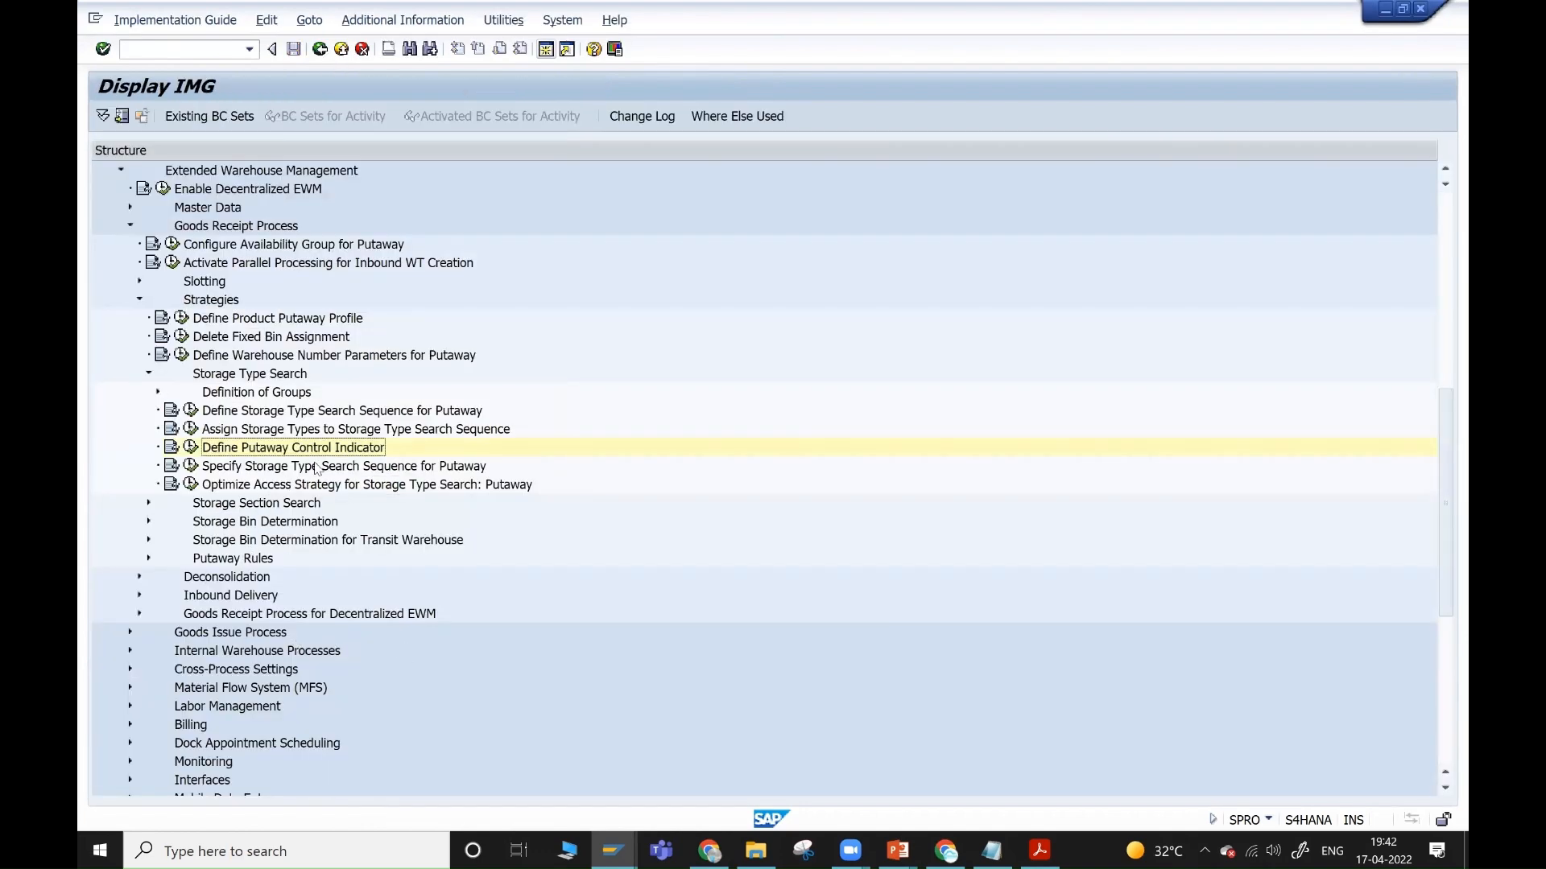
- Open the putaway search sequence specification and copy its first entry to warehouse AZ03 with putaway control indicator T020
{"action": "left_click", "coordinate": [191, 466]}
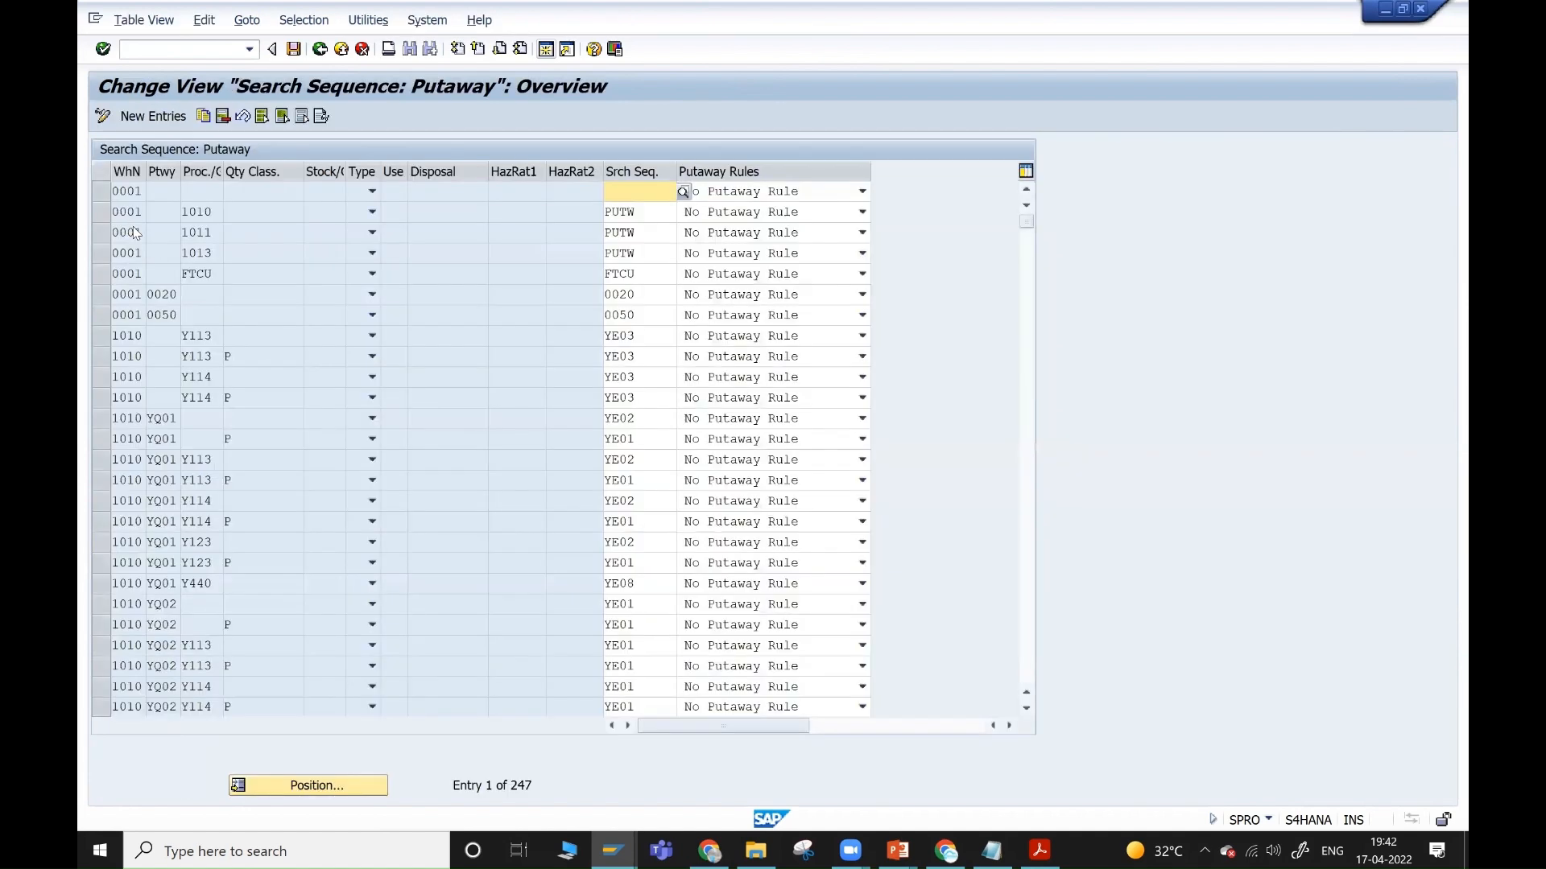
{"action": "left_click", "coordinate": [99, 191]}
{"action": "left_click", "coordinate": [203, 116]}
{"action": "type", "text": "az03"}
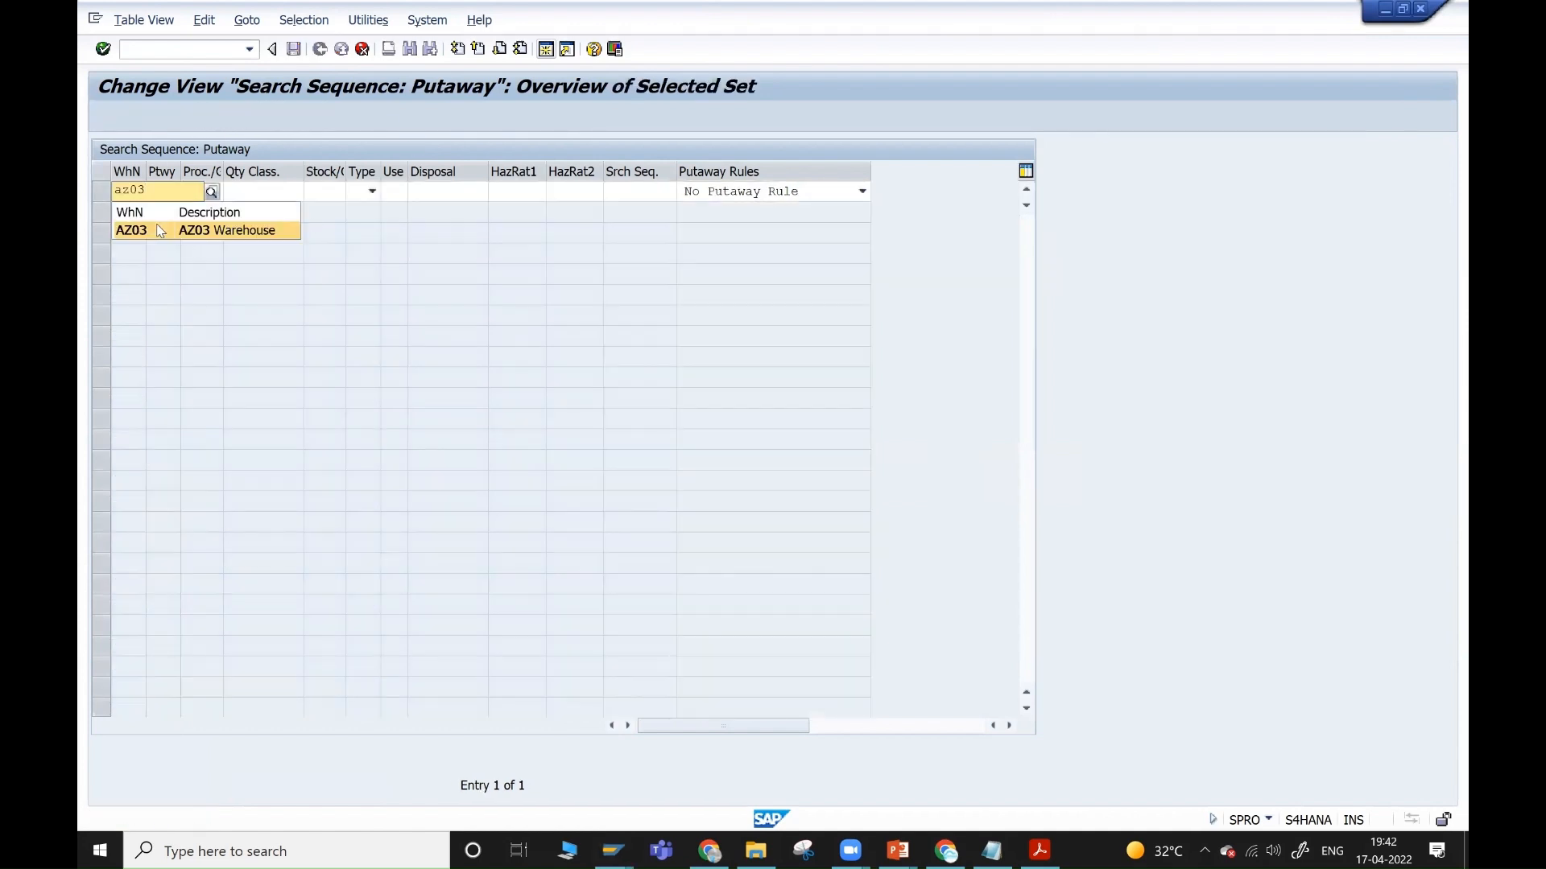
{"action": "left_click", "coordinate": [160, 231]}
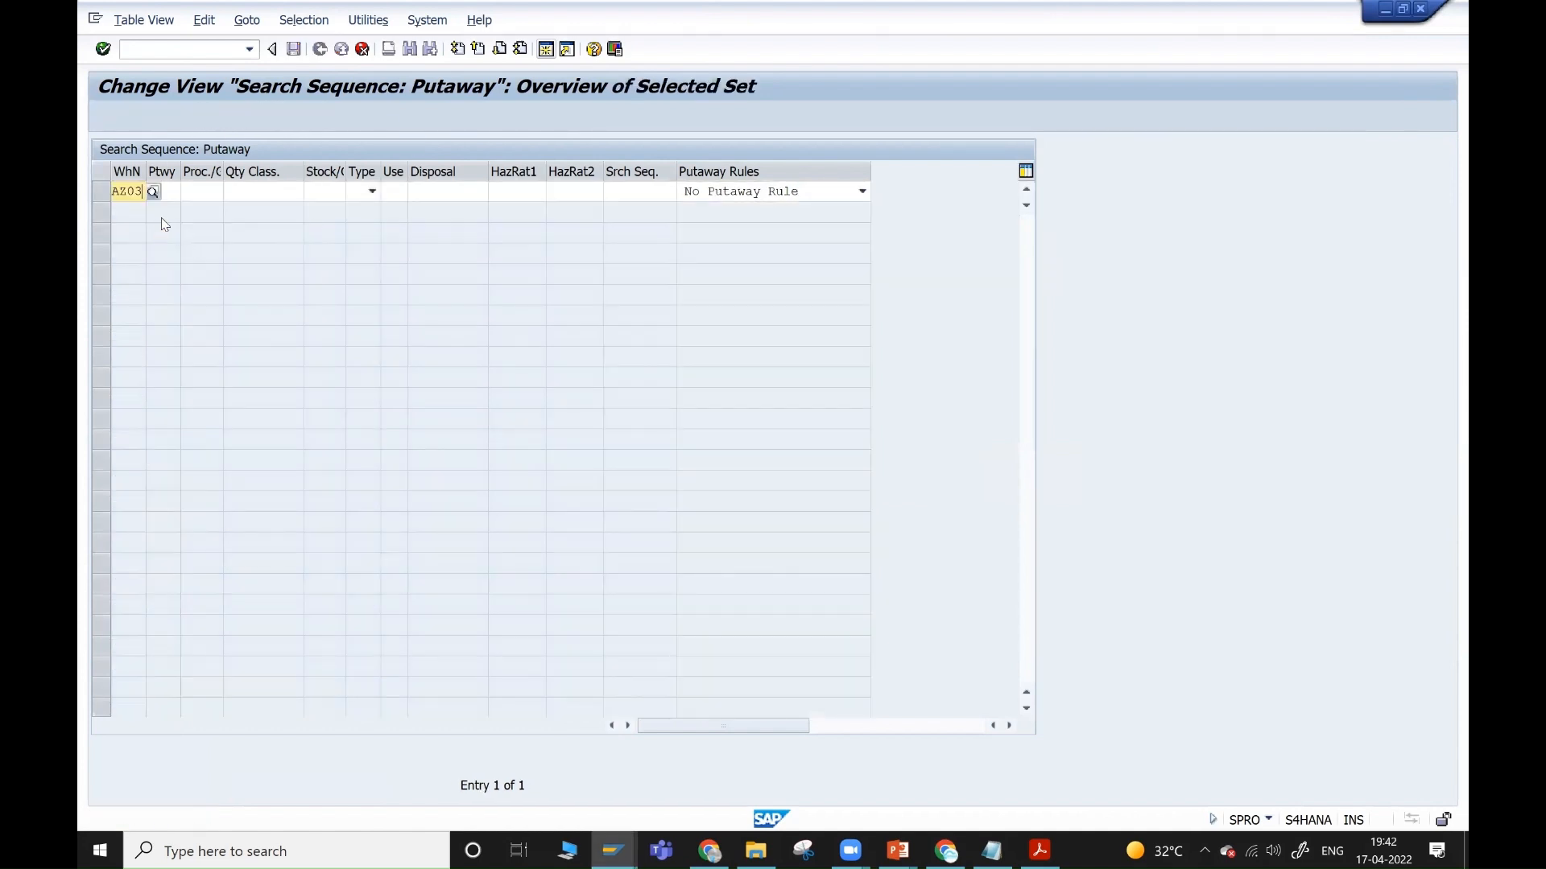
{"action": "left_click", "coordinate": [171, 193]}
{"action": "type", "text": "t020"}
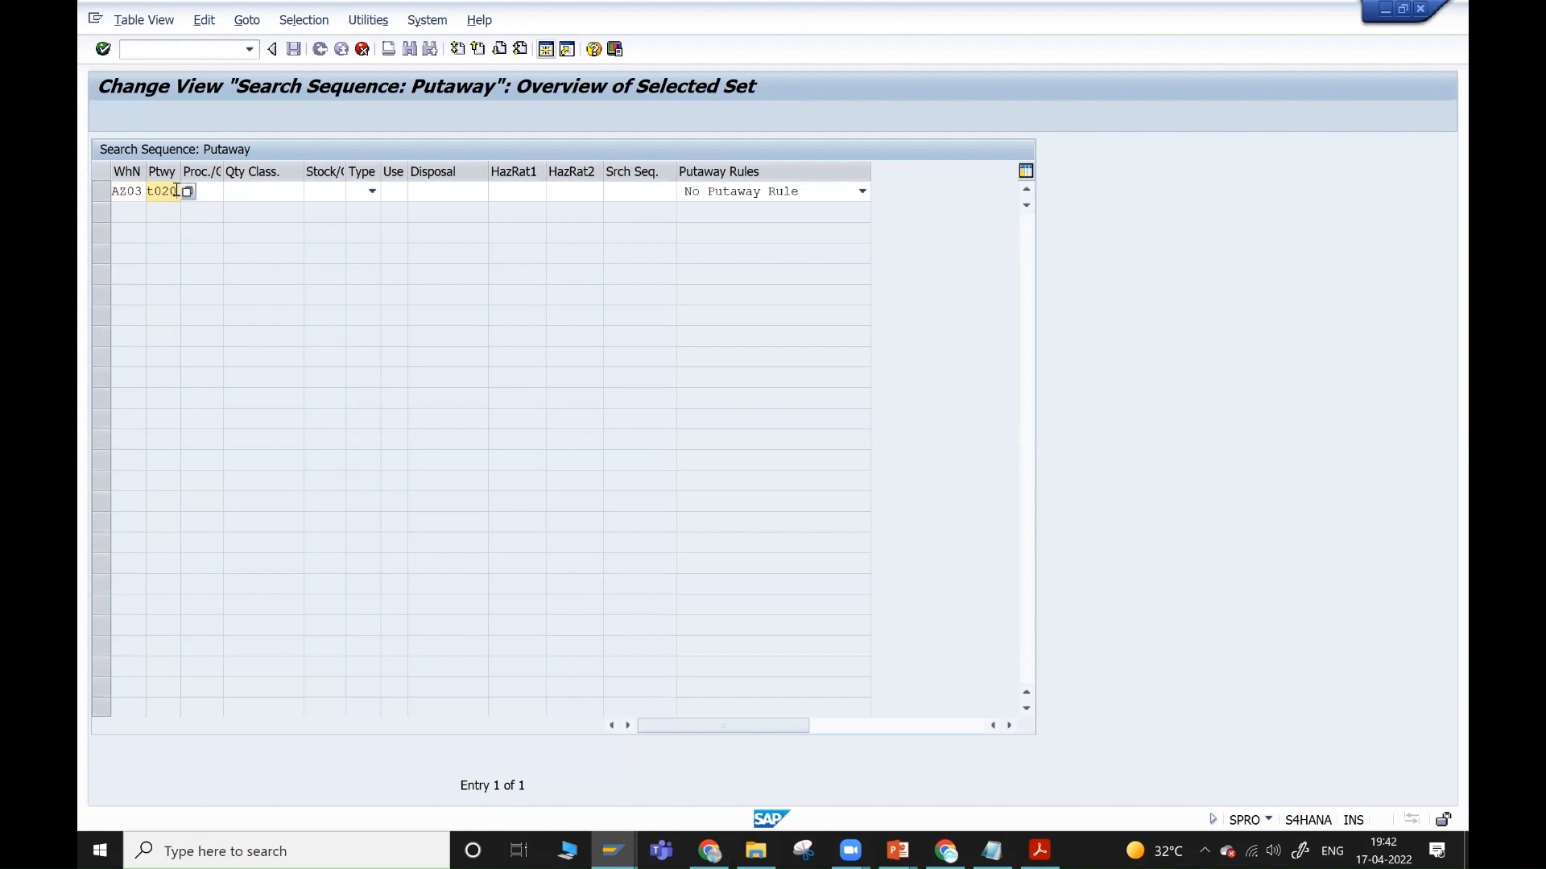
{"action": "left_click_drag", "start_coordinate": [177, 191], "coordinate": [147, 189]}
- Assign search sequence T020 to the copied entry from the list of possible values
{"action": "left_click", "coordinate": [672, 191]}
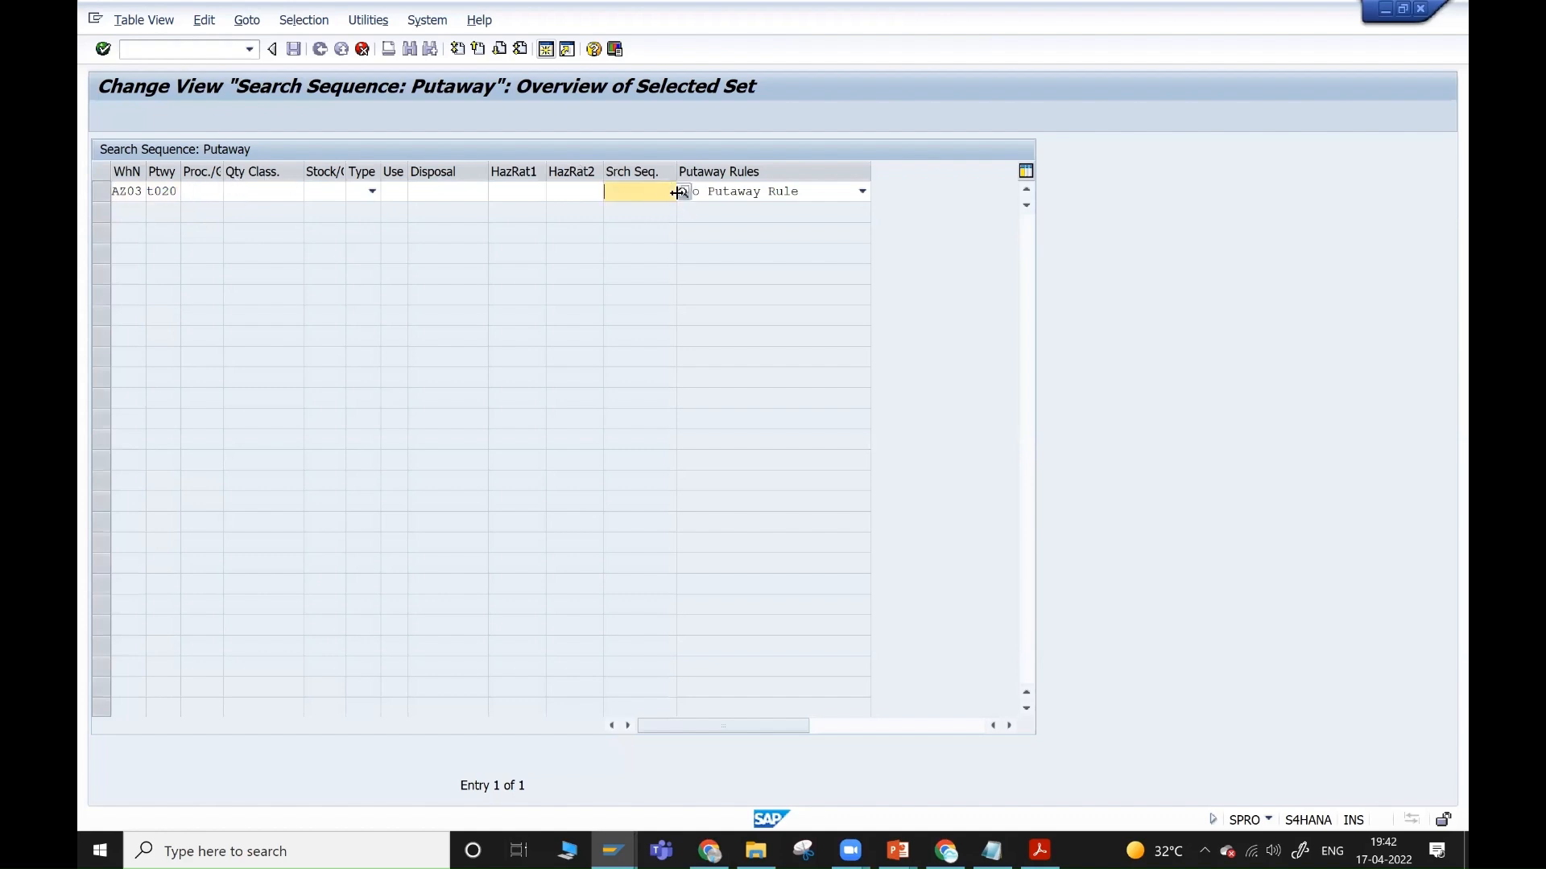
{"action": "left_click", "coordinate": [683, 193]}
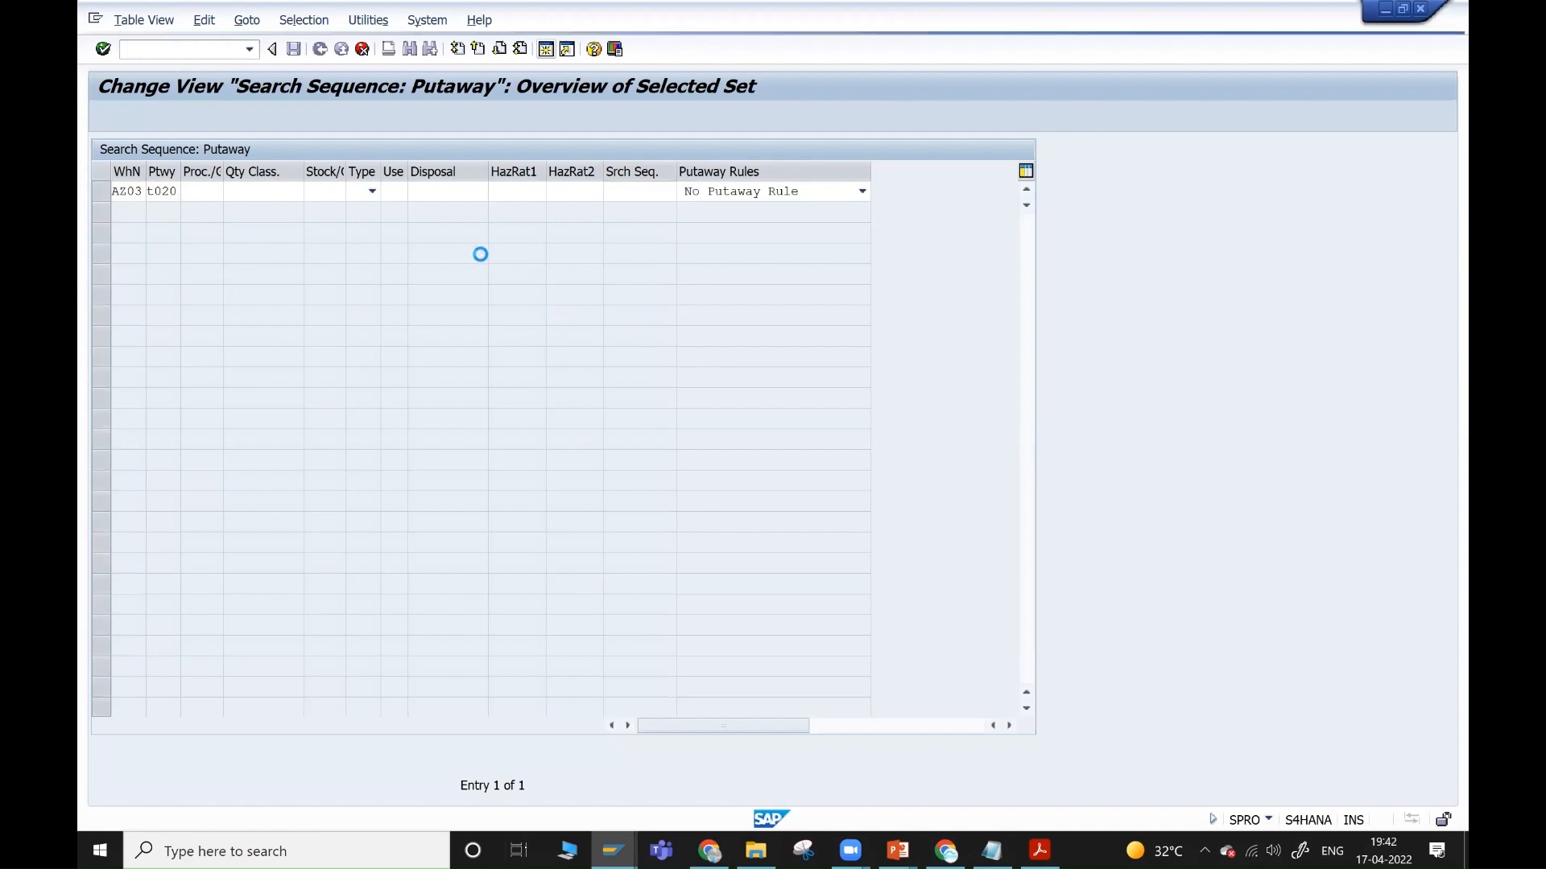
{"action": "double_click", "coordinate": [296, 310]}
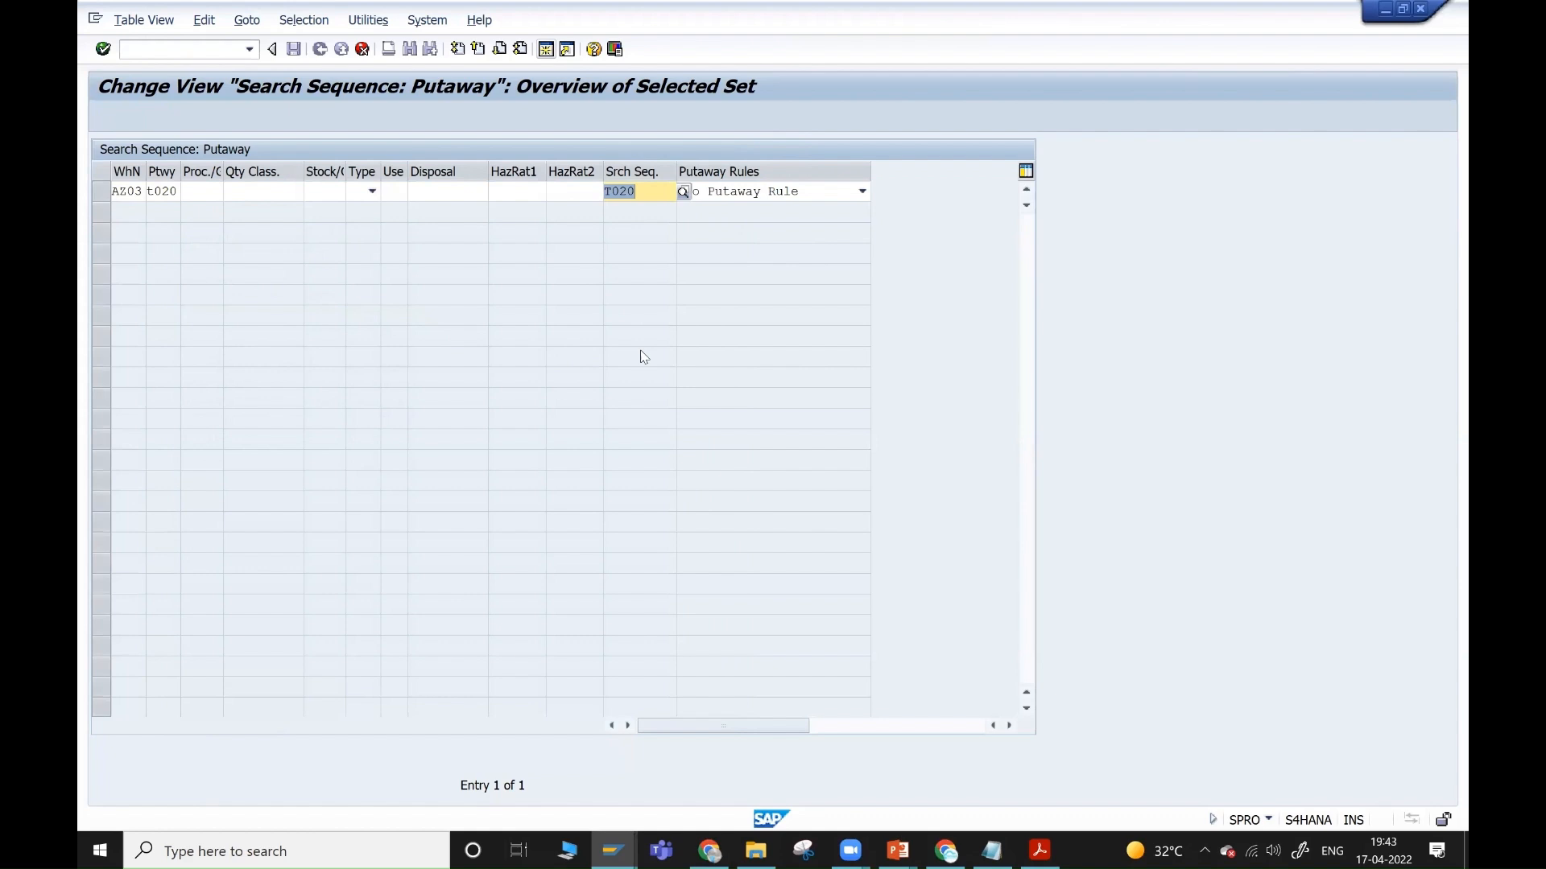
- Confirm the copied T020 search sequence entry and copy it again in warehouse AZ03 with warehouse process type 1010
{"action": "key", "text": "Return"}
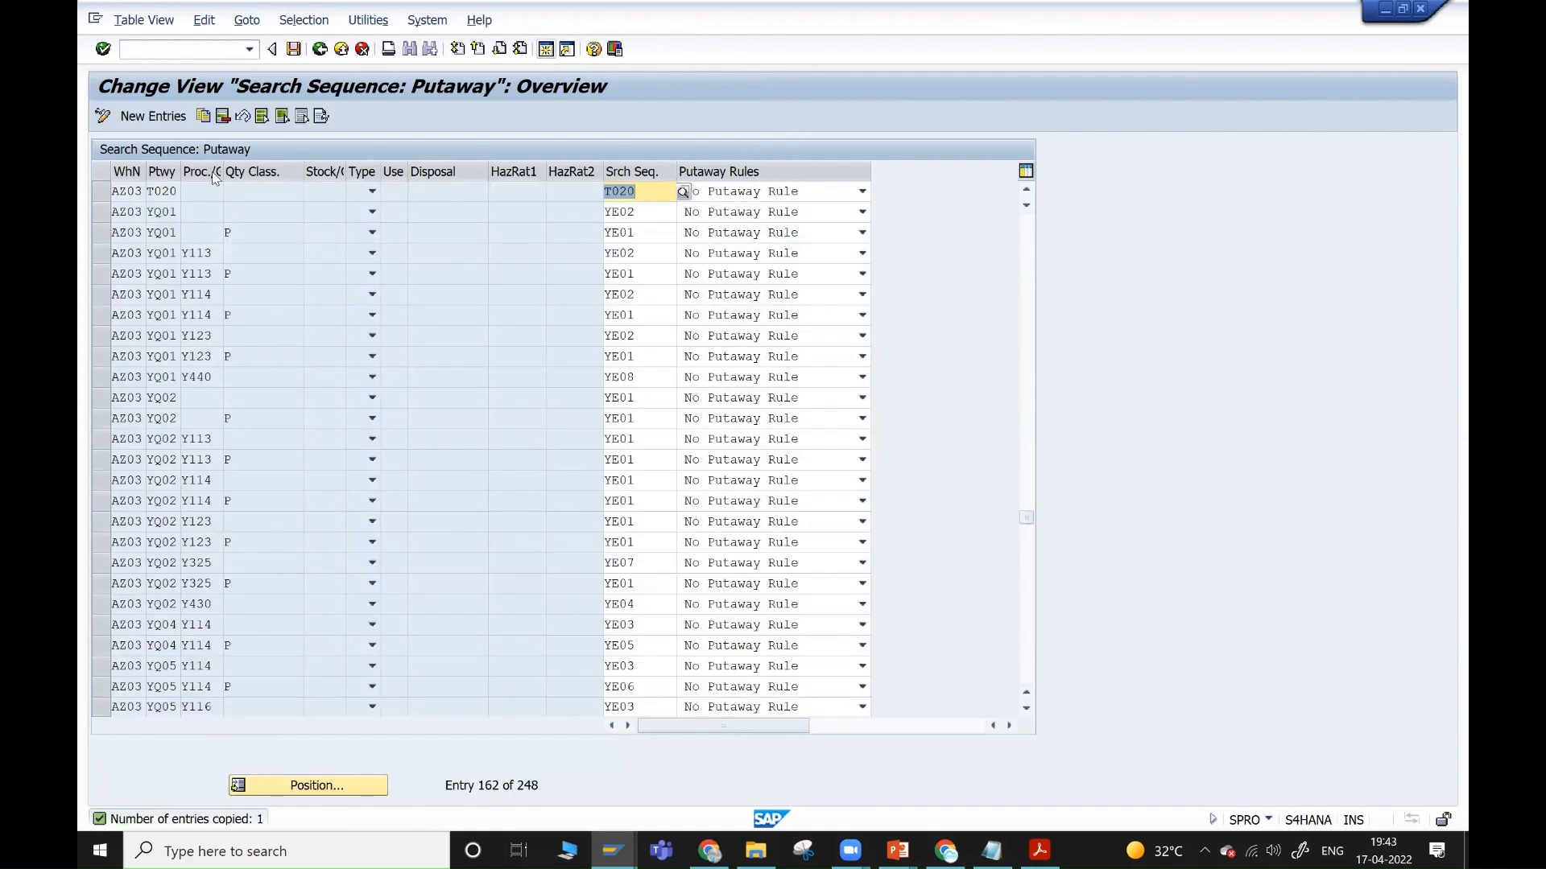
{"action": "left_click", "coordinate": [100, 193]}
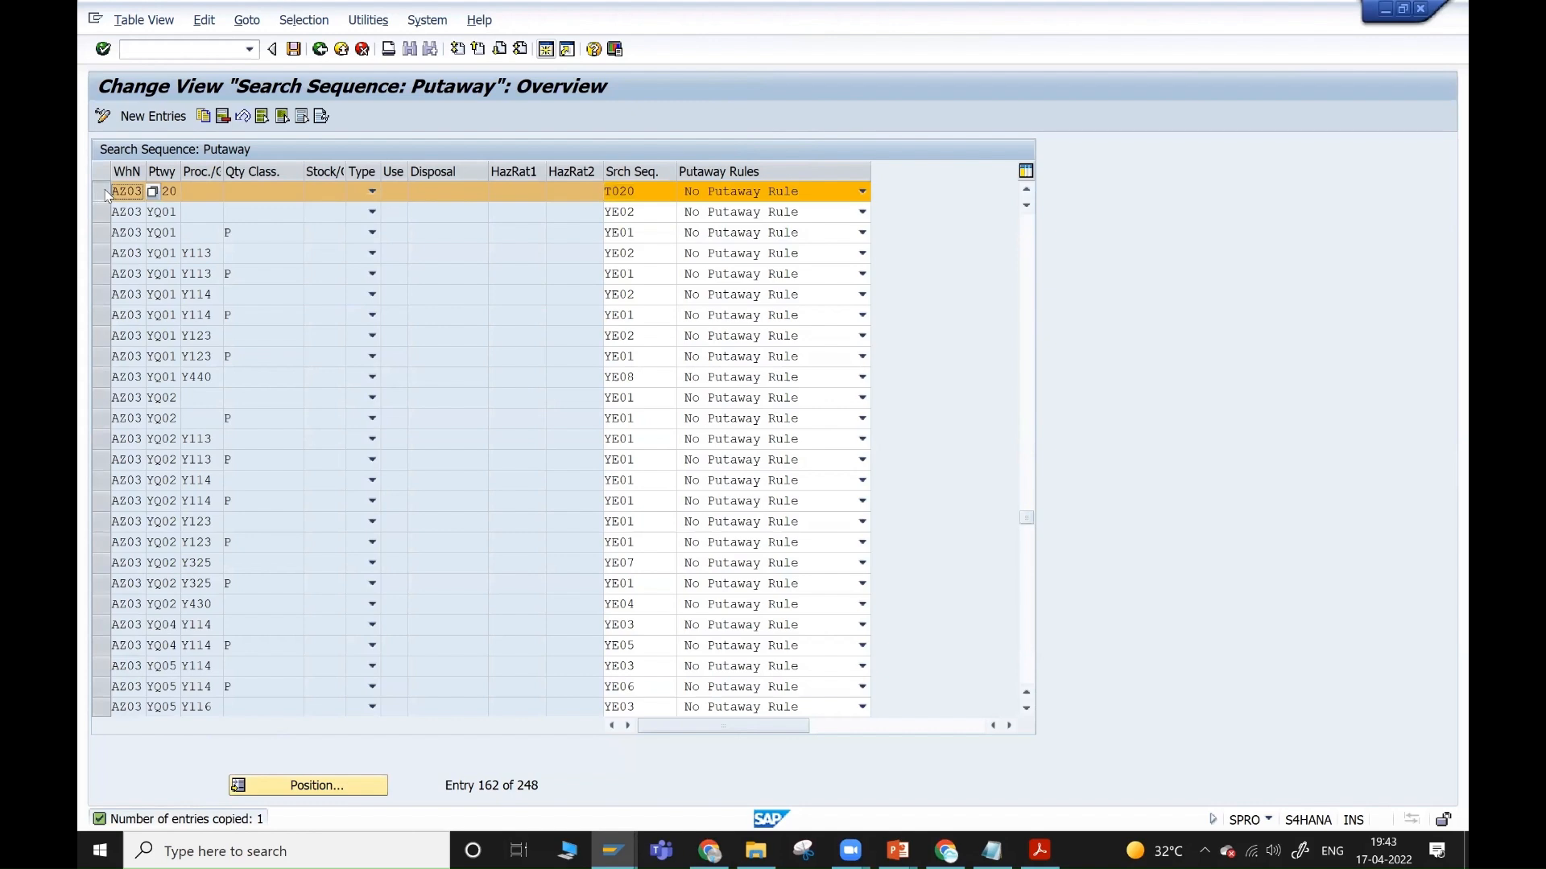
{"action": "left_click", "coordinate": [205, 117]}
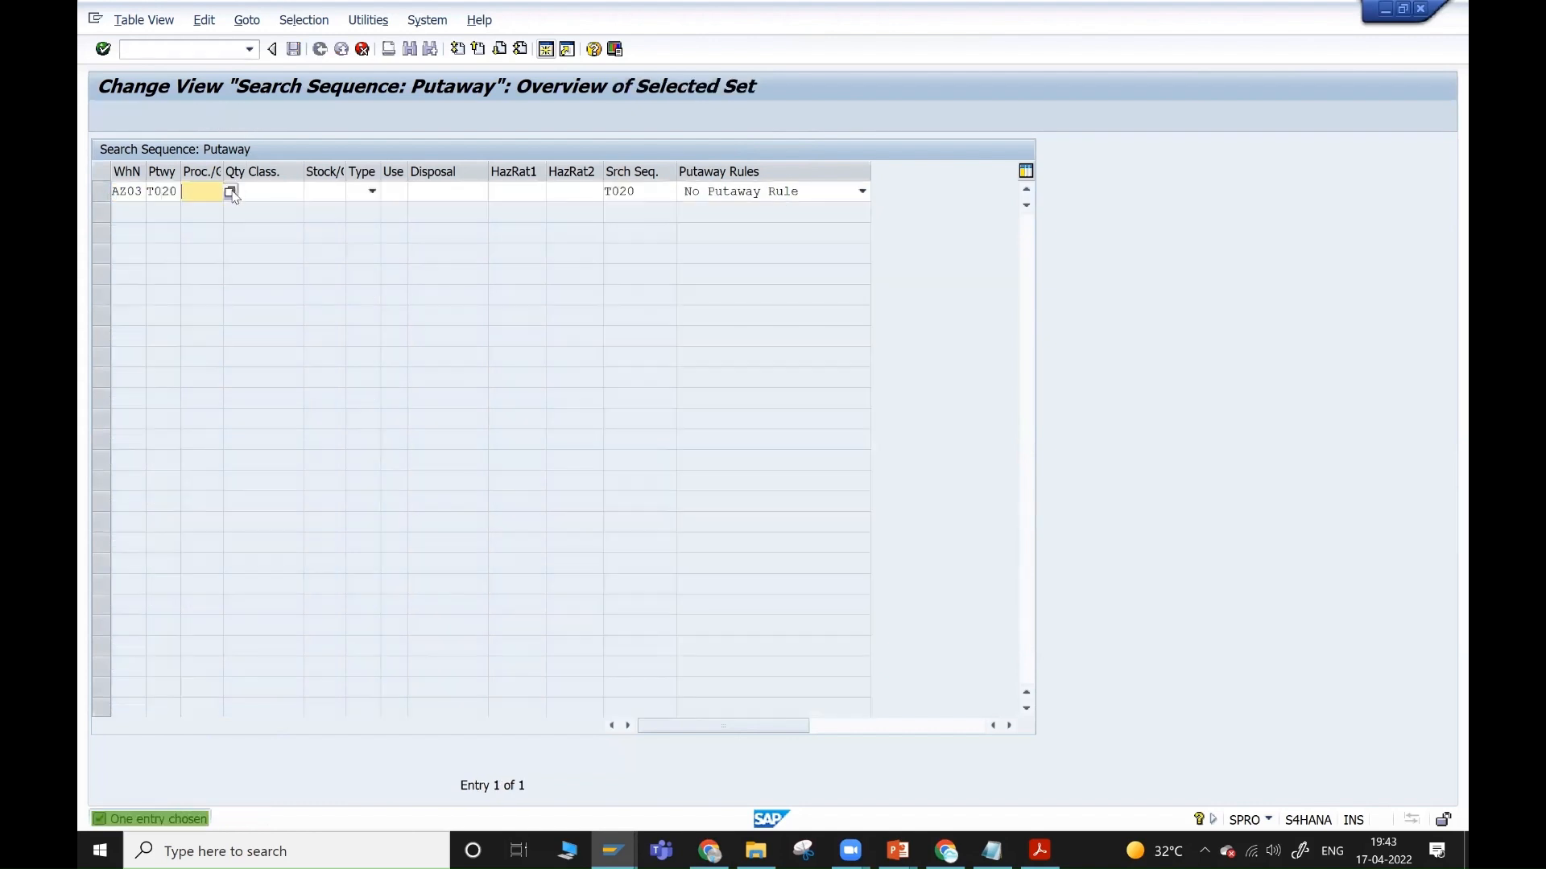
{"action": "left_click", "coordinate": [230, 192]}
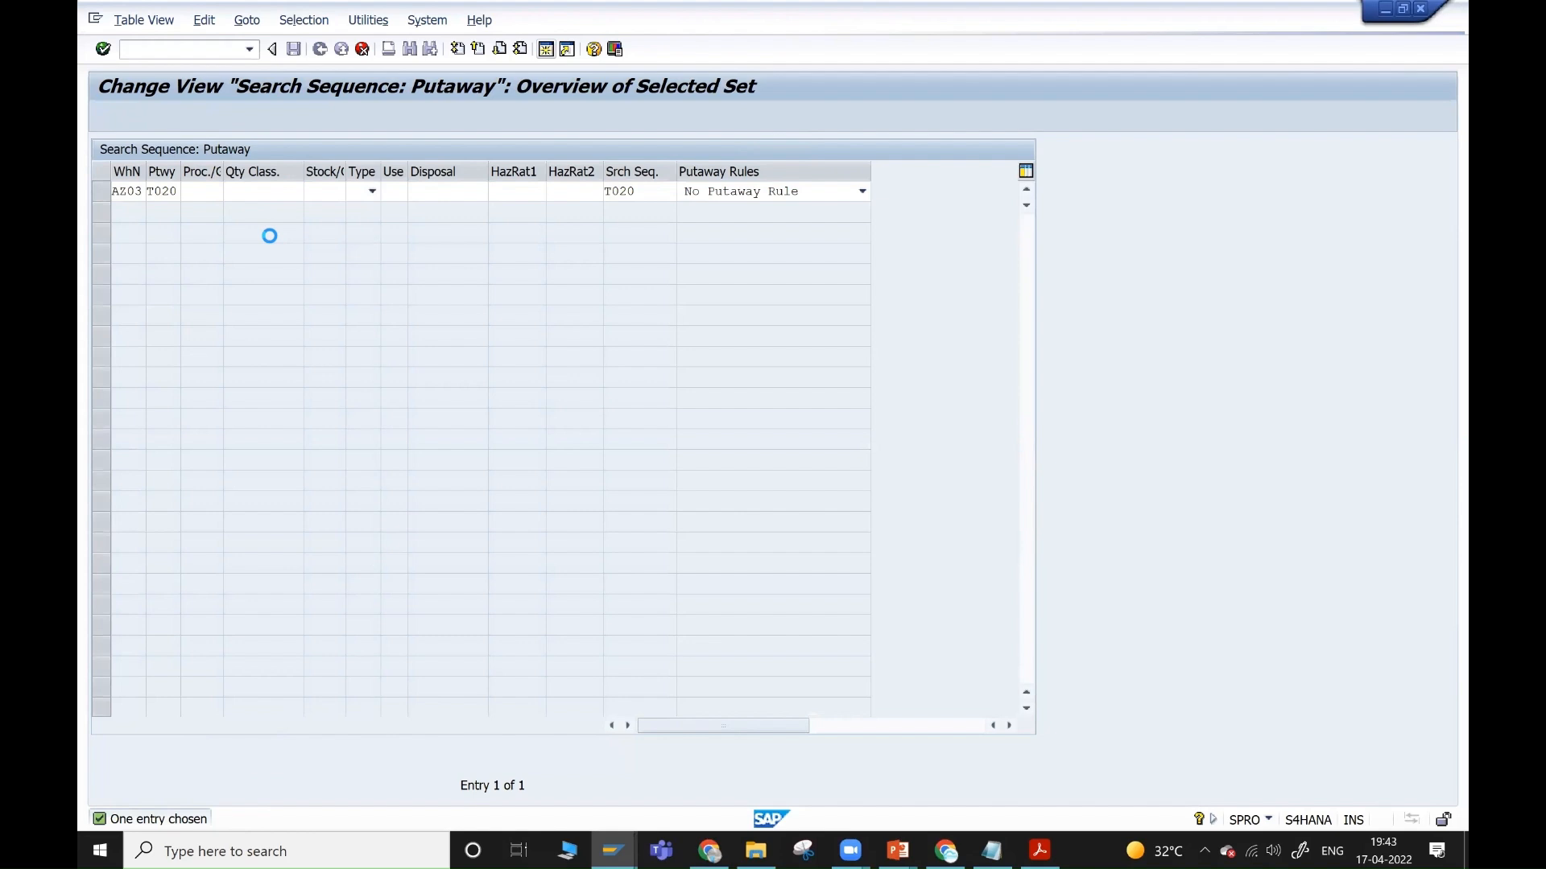
{"action": "left_click", "coordinate": [241, 235]}
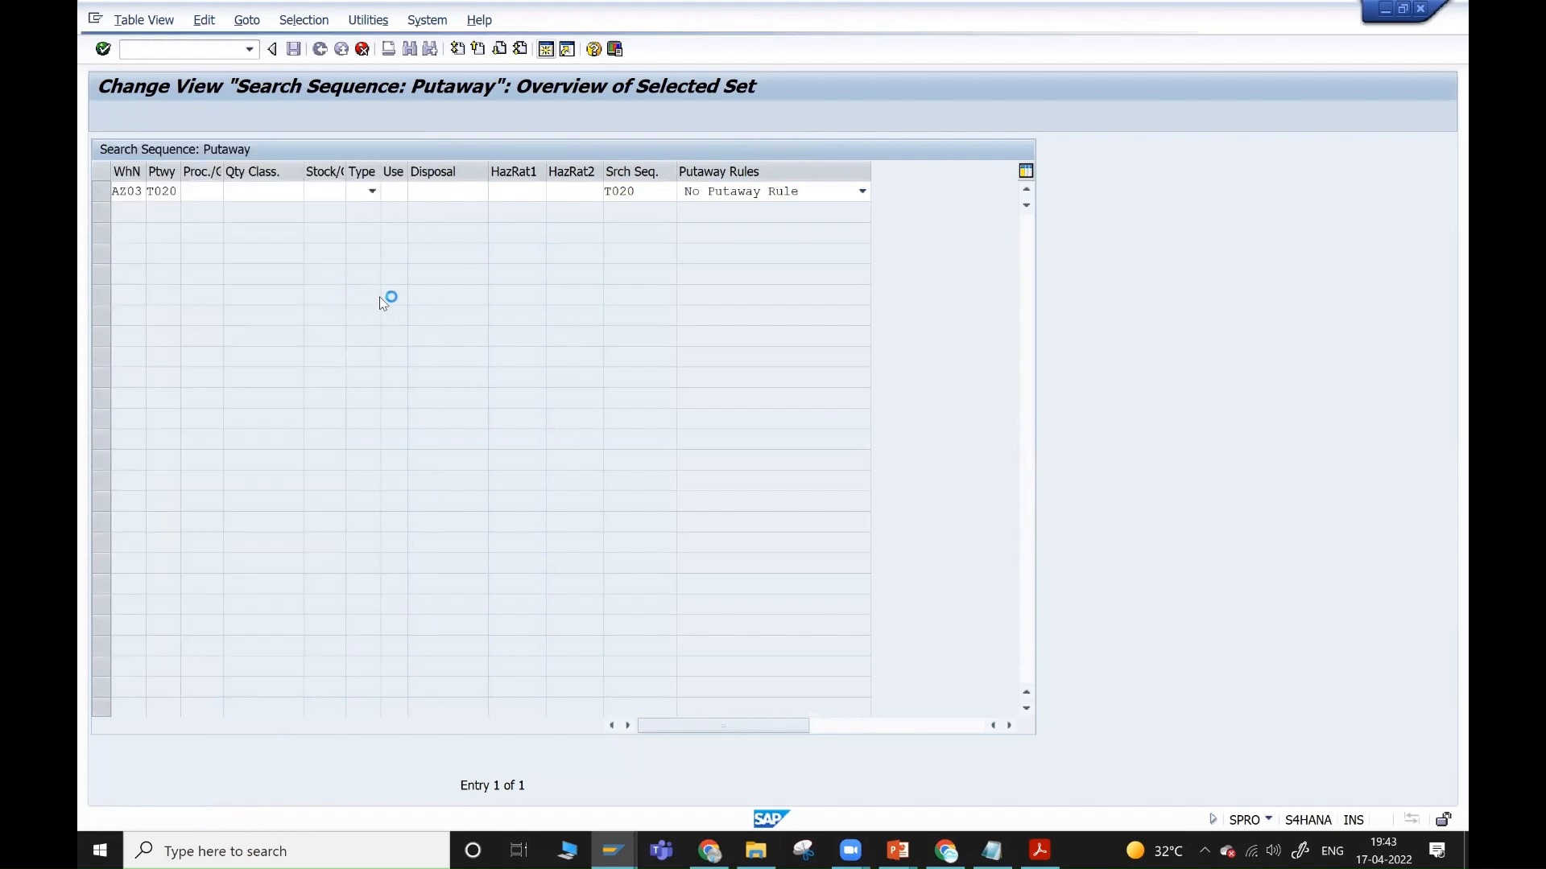
{"action": "key", "text": "Return"}
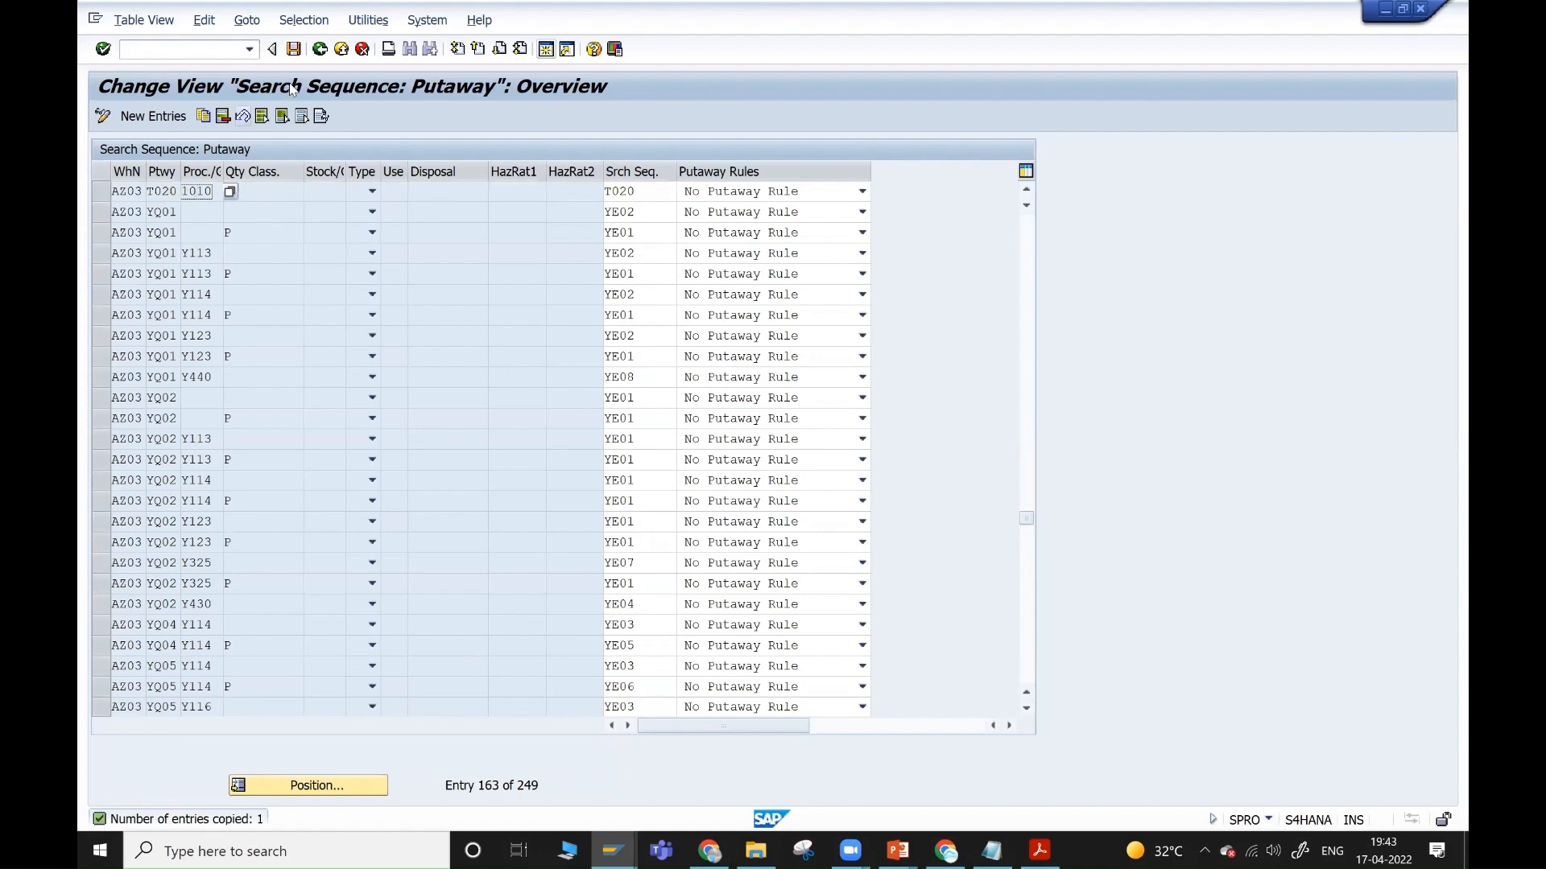
- Save the putaway search sequence entries, accept the customizing request and return to the customizing structure
{"action": "left_click", "coordinate": [288, 53]}
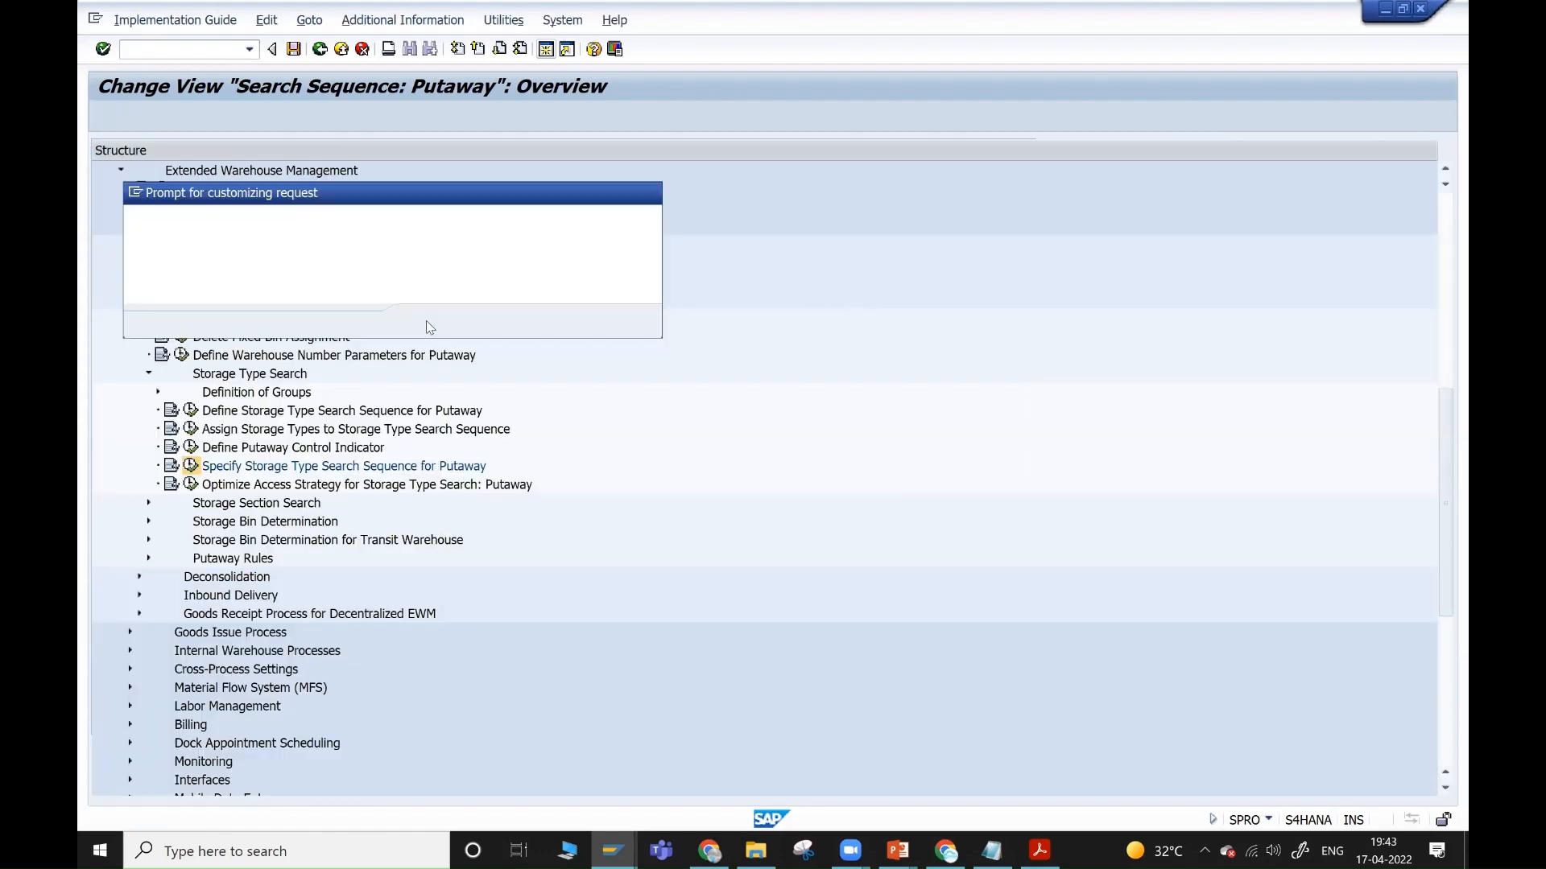
{"action": "left_click", "coordinate": [427, 322]}
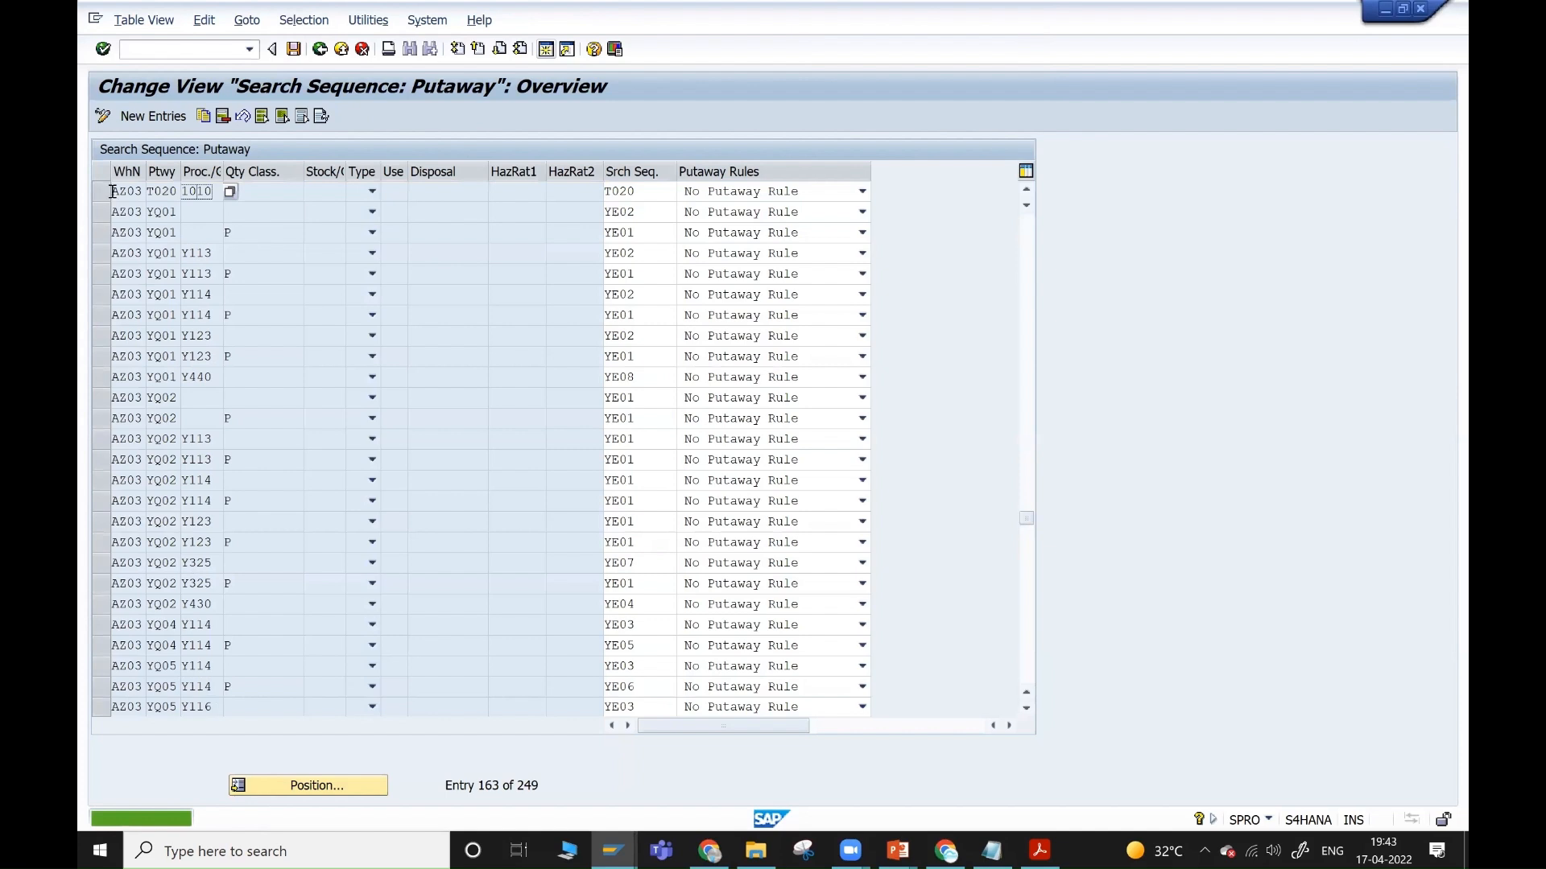
{"action": "double_click", "coordinate": [196, 191]}
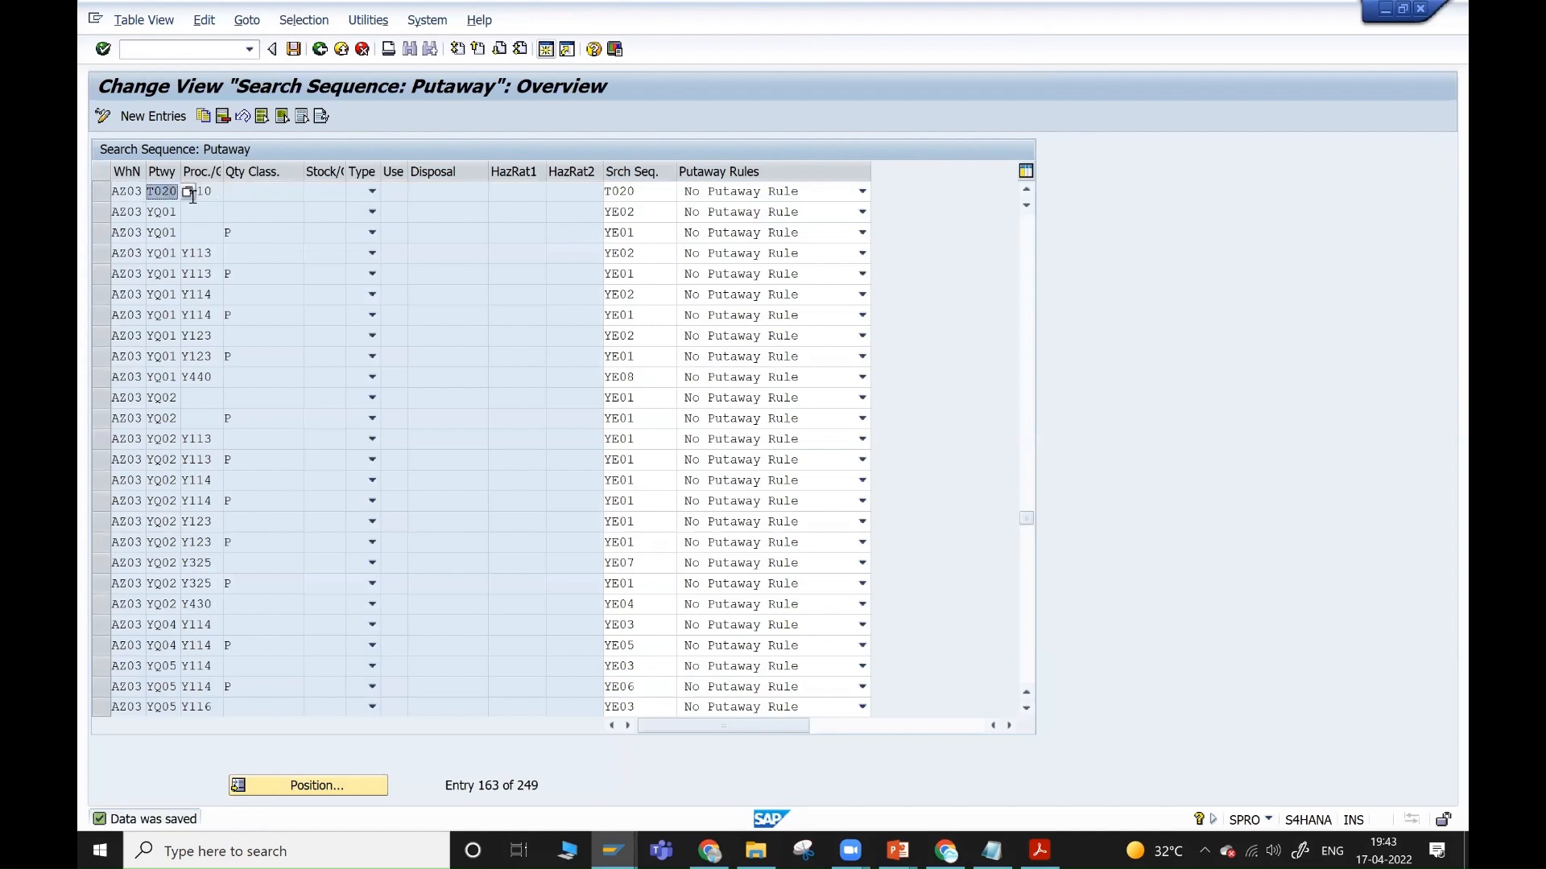
{"action": "left_click", "coordinate": [333, 47]}
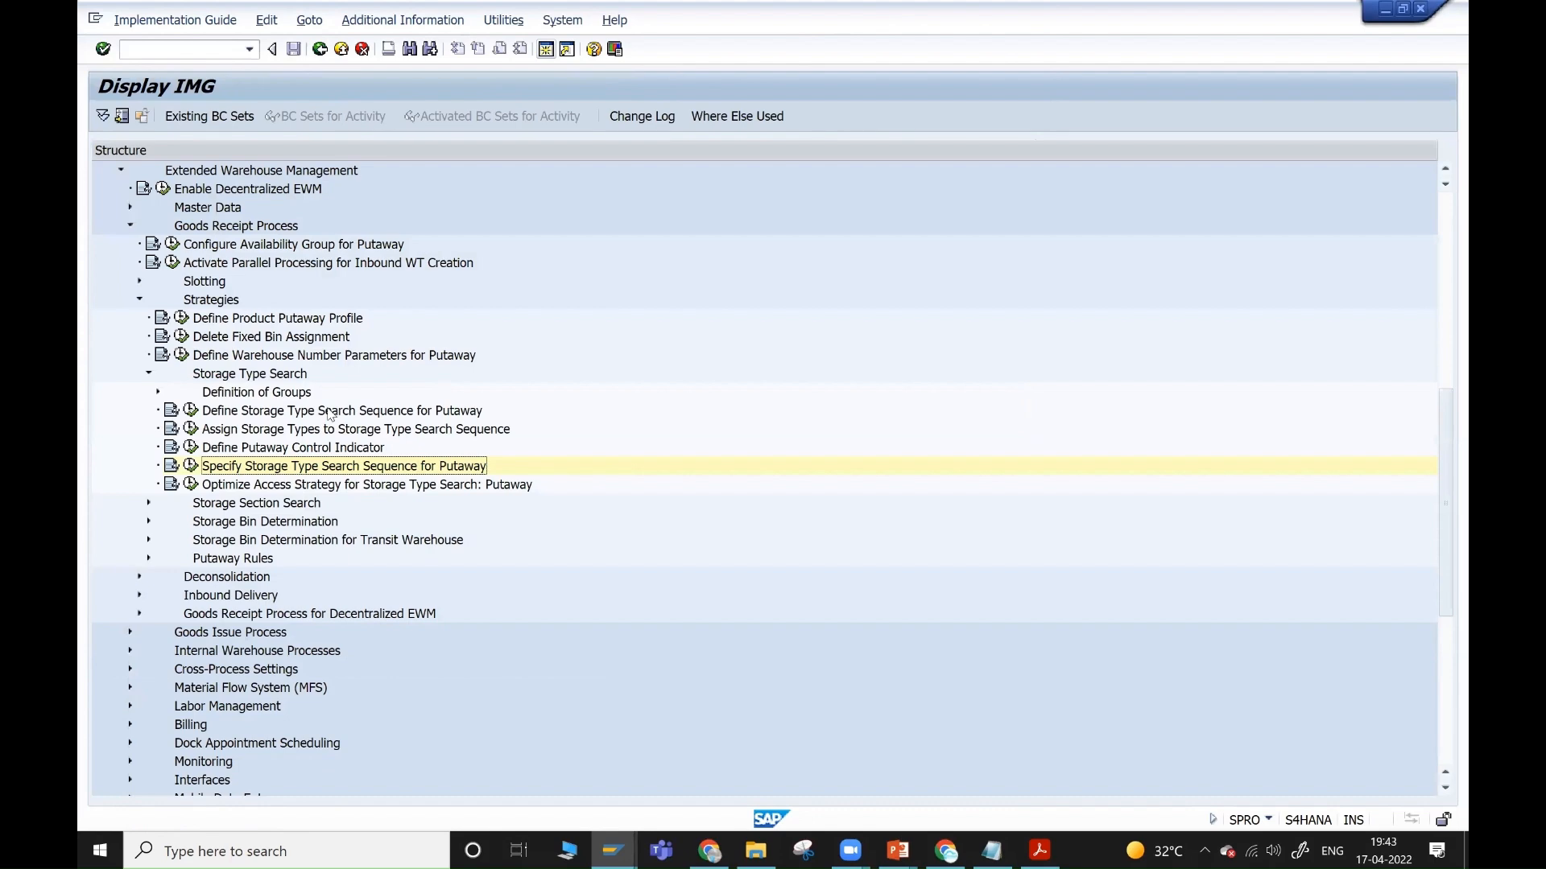
- Check the warehouse process types of AZ03 in the other session, and reopen the putaway search sequence specification to view its entries
{"action": "key", "text": "alt+Tab"}
{"action": "key", "text": "alt+Tab"}
{"action": "key", "text": "alt+Tab"}
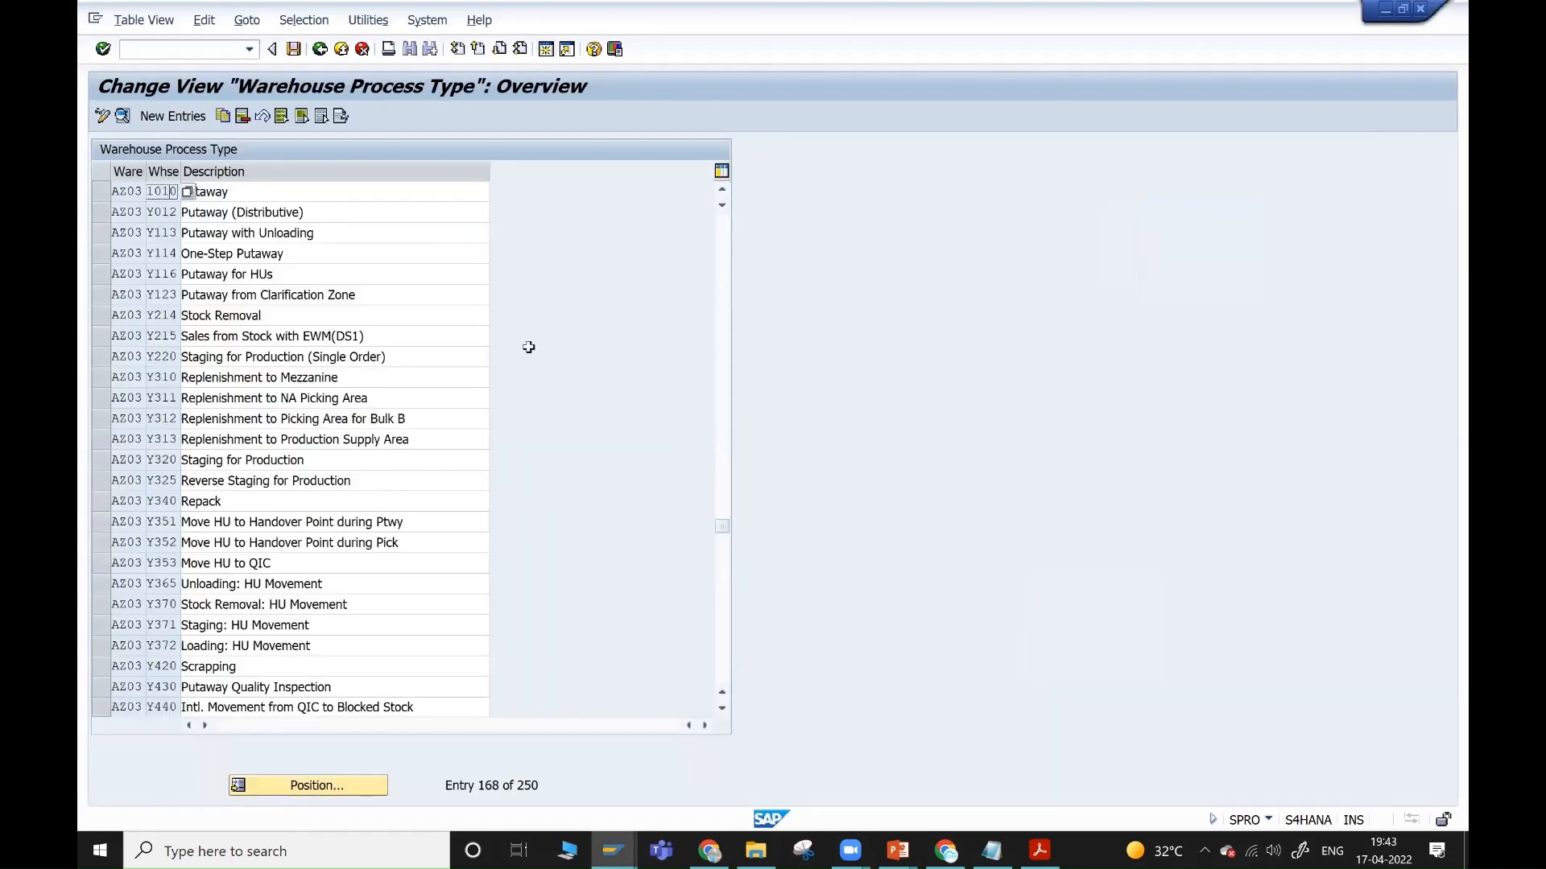
{"action": "left_click", "coordinate": [148, 46]}
{"action": "key", "text": "alt+Tab"}
{"action": "left_click", "coordinate": [190, 467]}
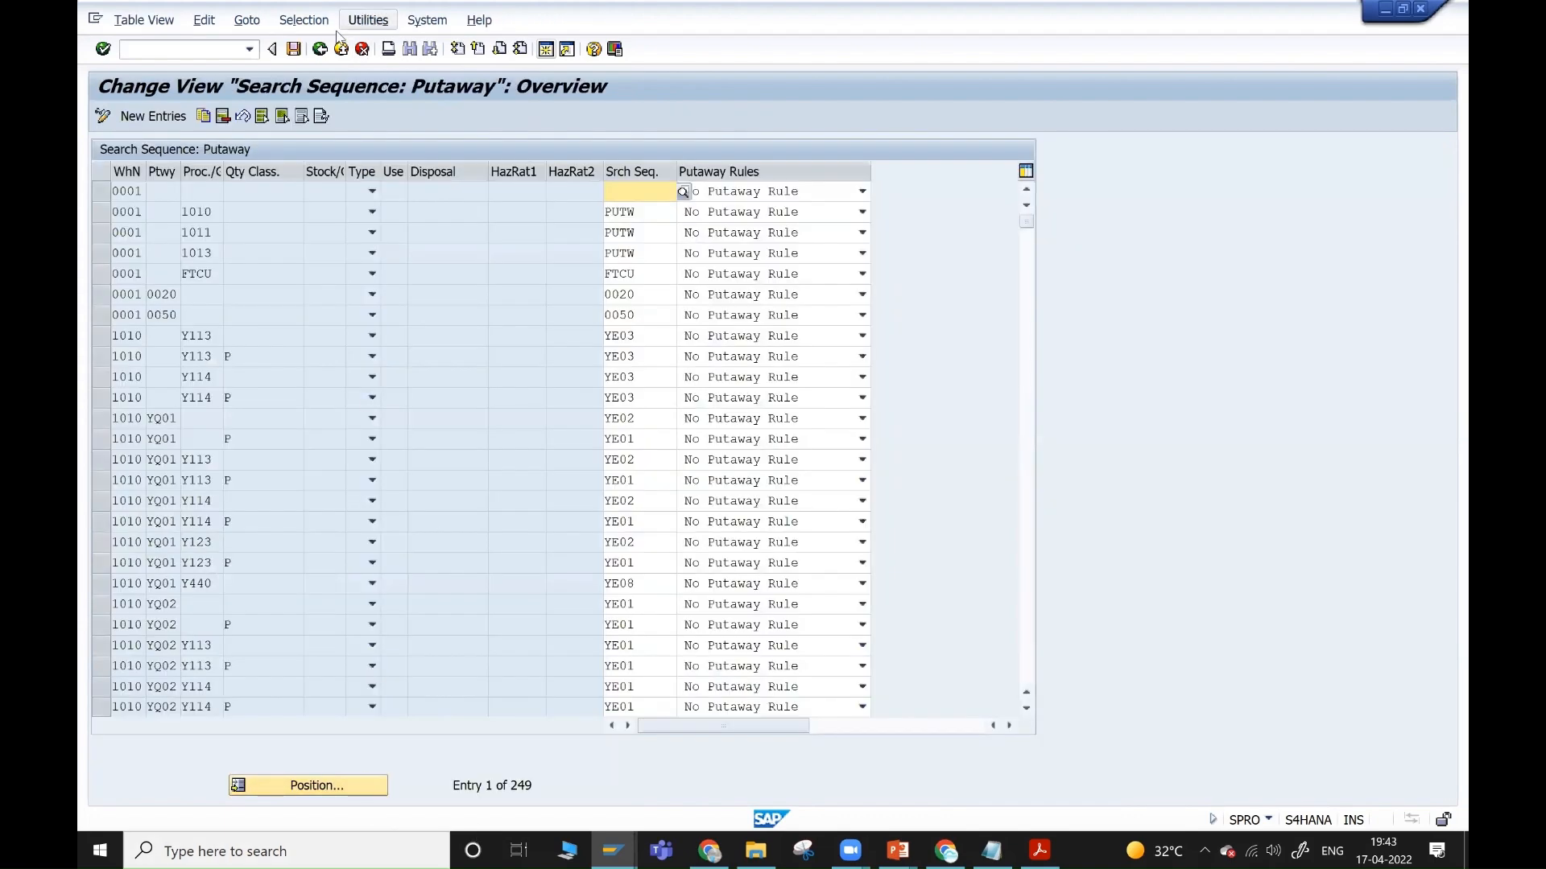
{"action": "left_click", "coordinate": [320, 49]}
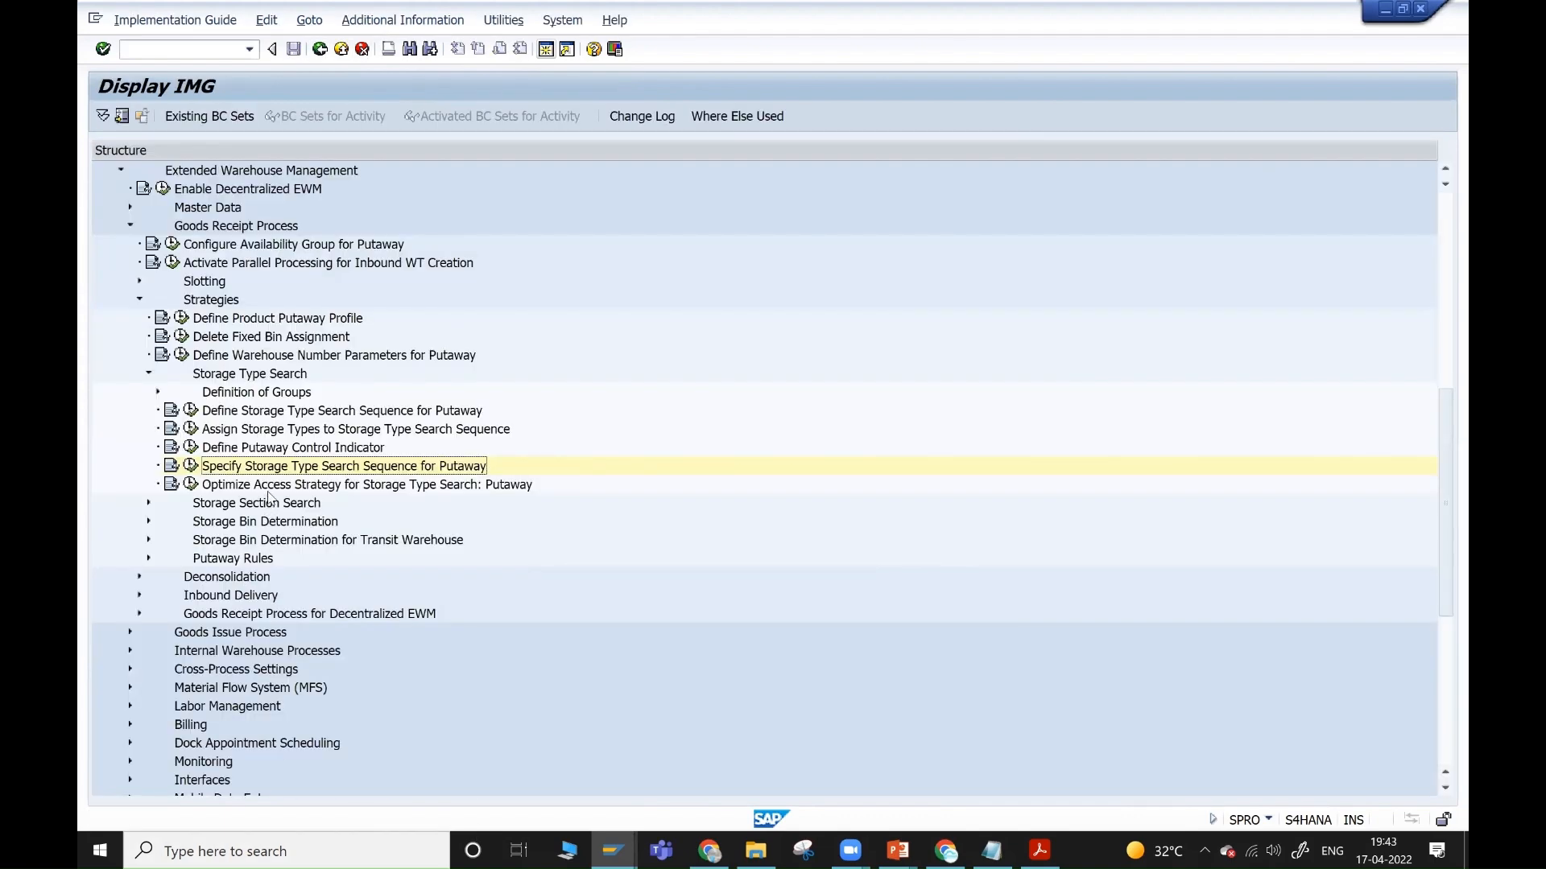
- Examine the access strategy optimization entries for storage type search at putaway in warehouse AZ03, and return to the customizing structure
{"action": "left_click", "coordinate": [190, 484]}
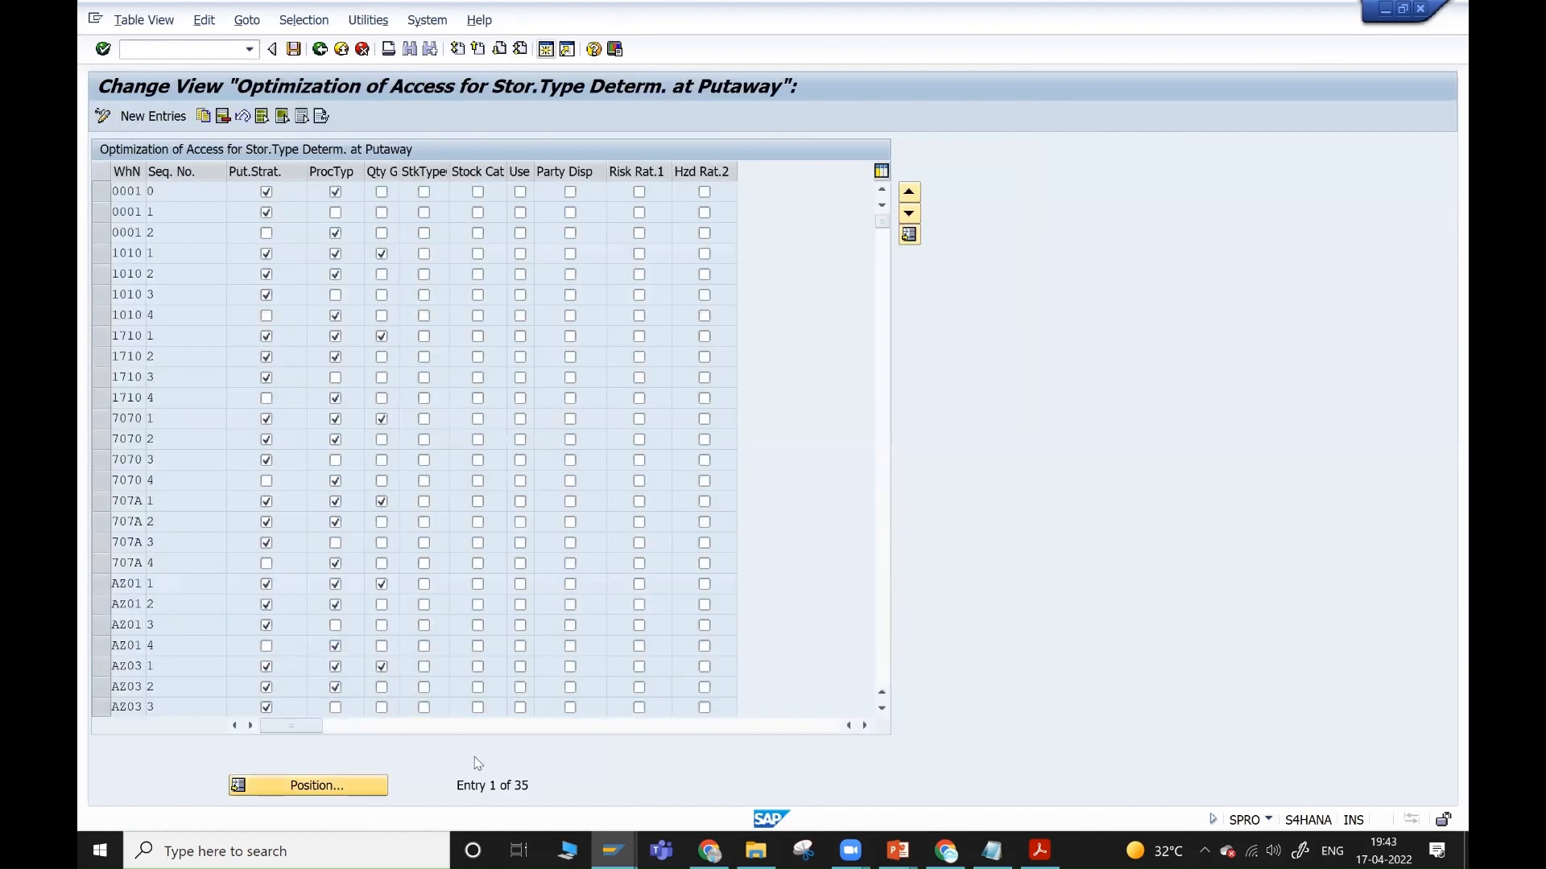
{"action": "left_click", "coordinate": [308, 785]}
{"action": "type", "text": "az0"}
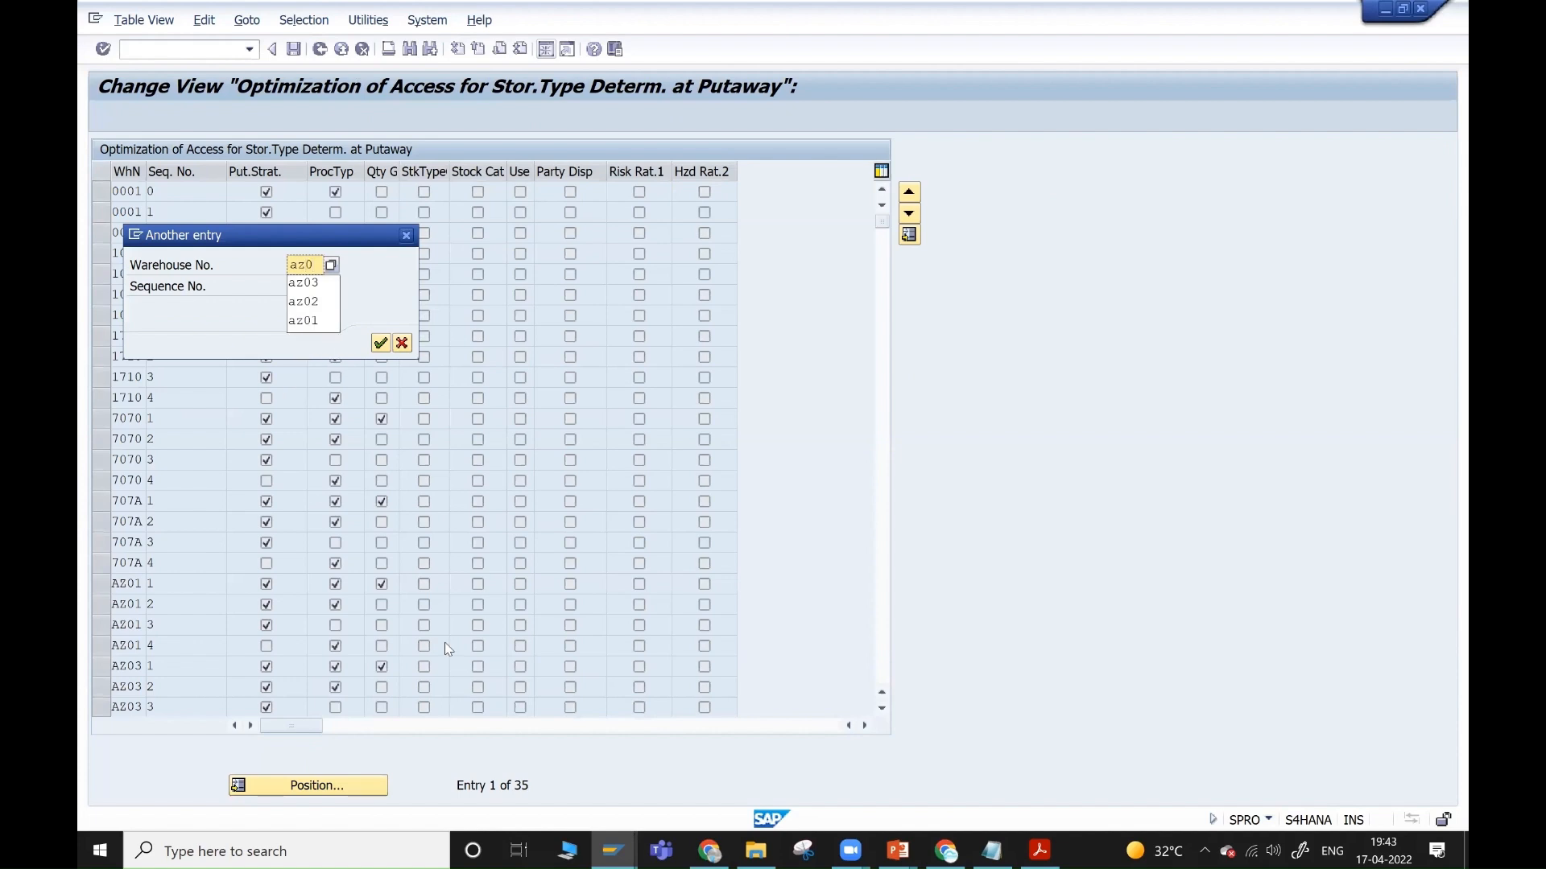
{"action": "type", "text": "3"}
{"action": "key", "text": "Return"}
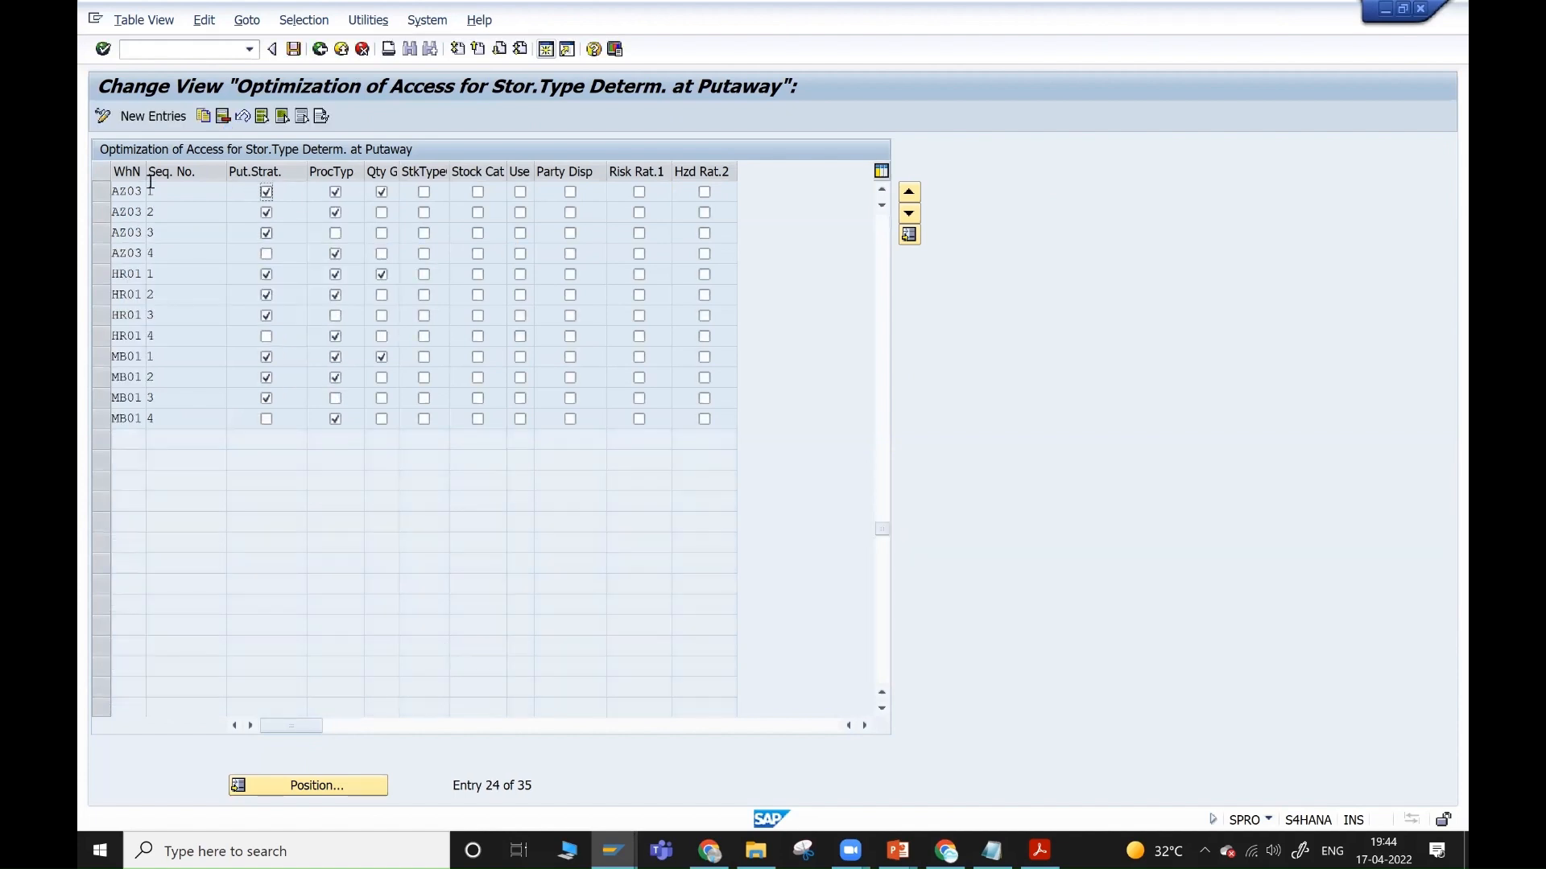
{"action": "left_click", "coordinate": [165, 193]}
{"action": "left_click", "coordinate": [320, 50]}
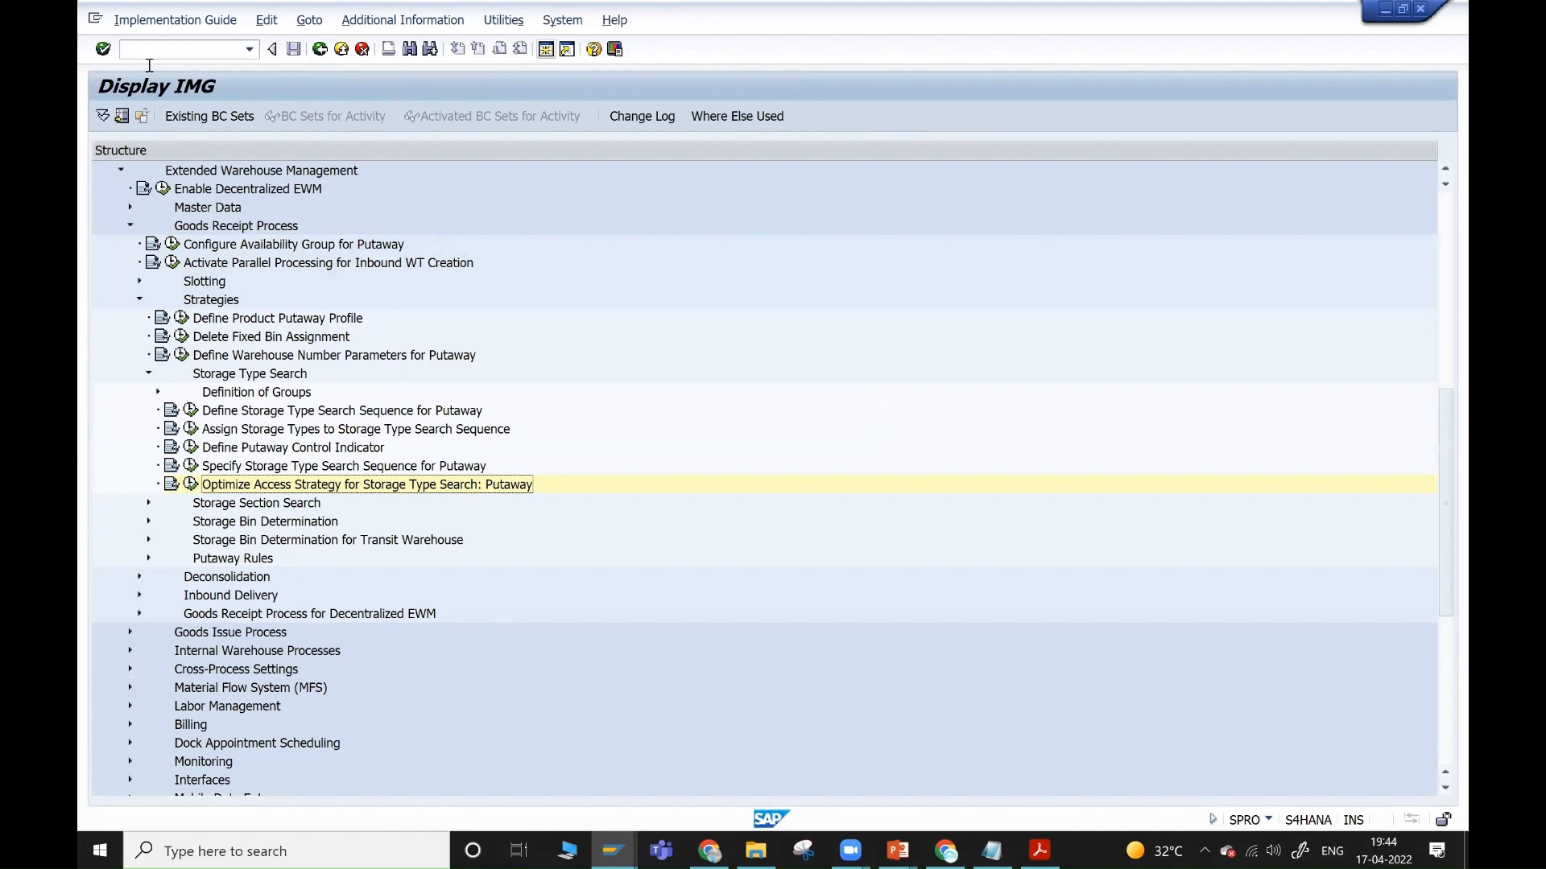
- Open Maintain Warehouse Product from the favorites and try to change product AZ03ROH1 in warehouse AZ03 with its party entitled to dispose
{"action": "key", "text": "alt+Tab"}
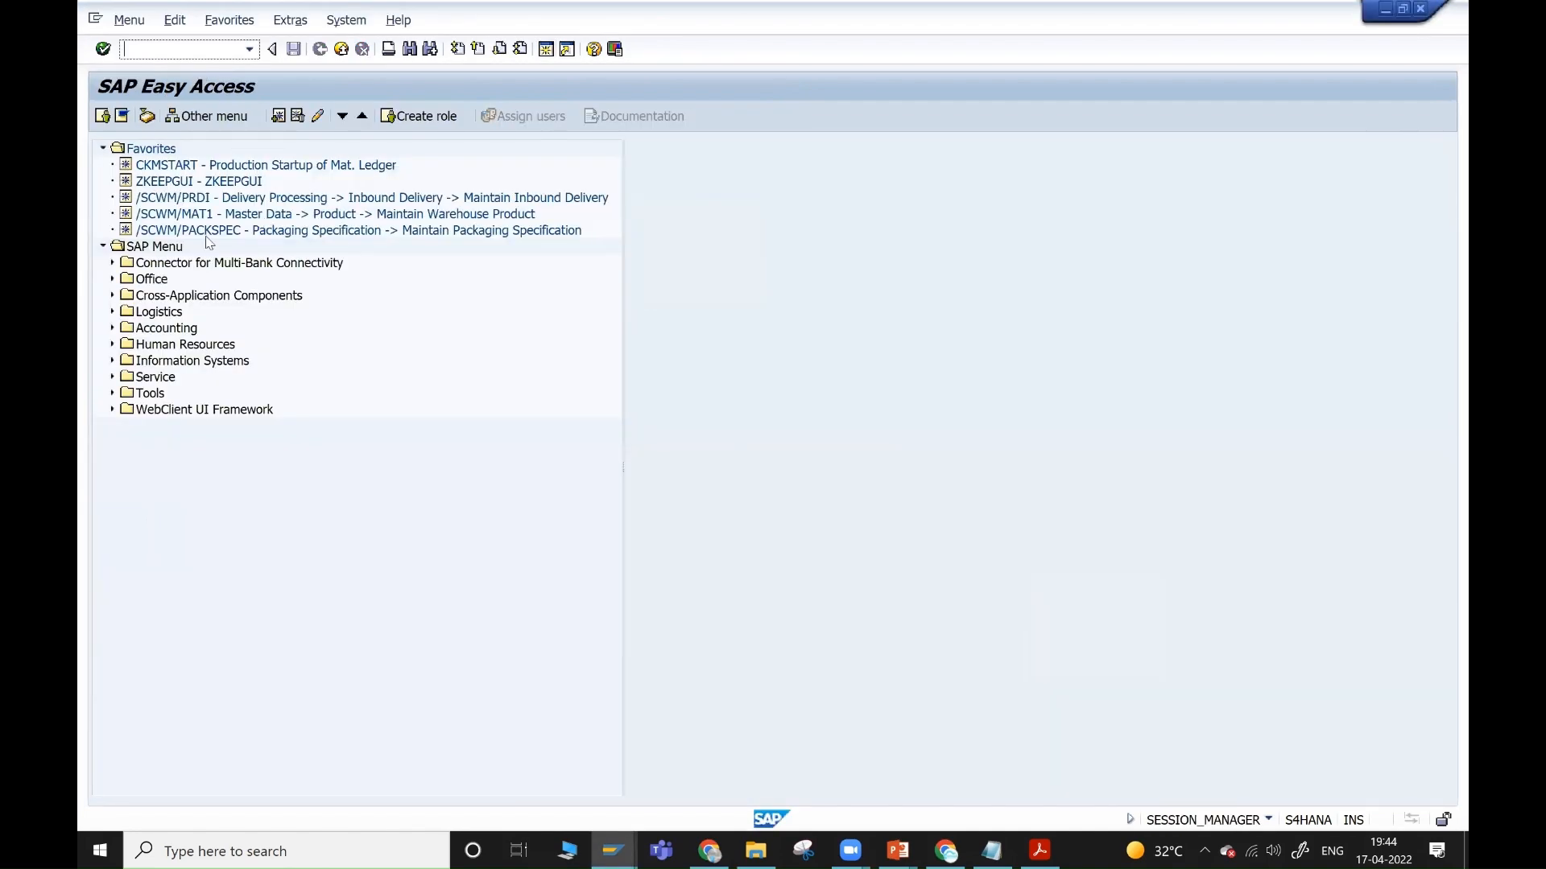
{"action": "double_click", "coordinate": [226, 215]}
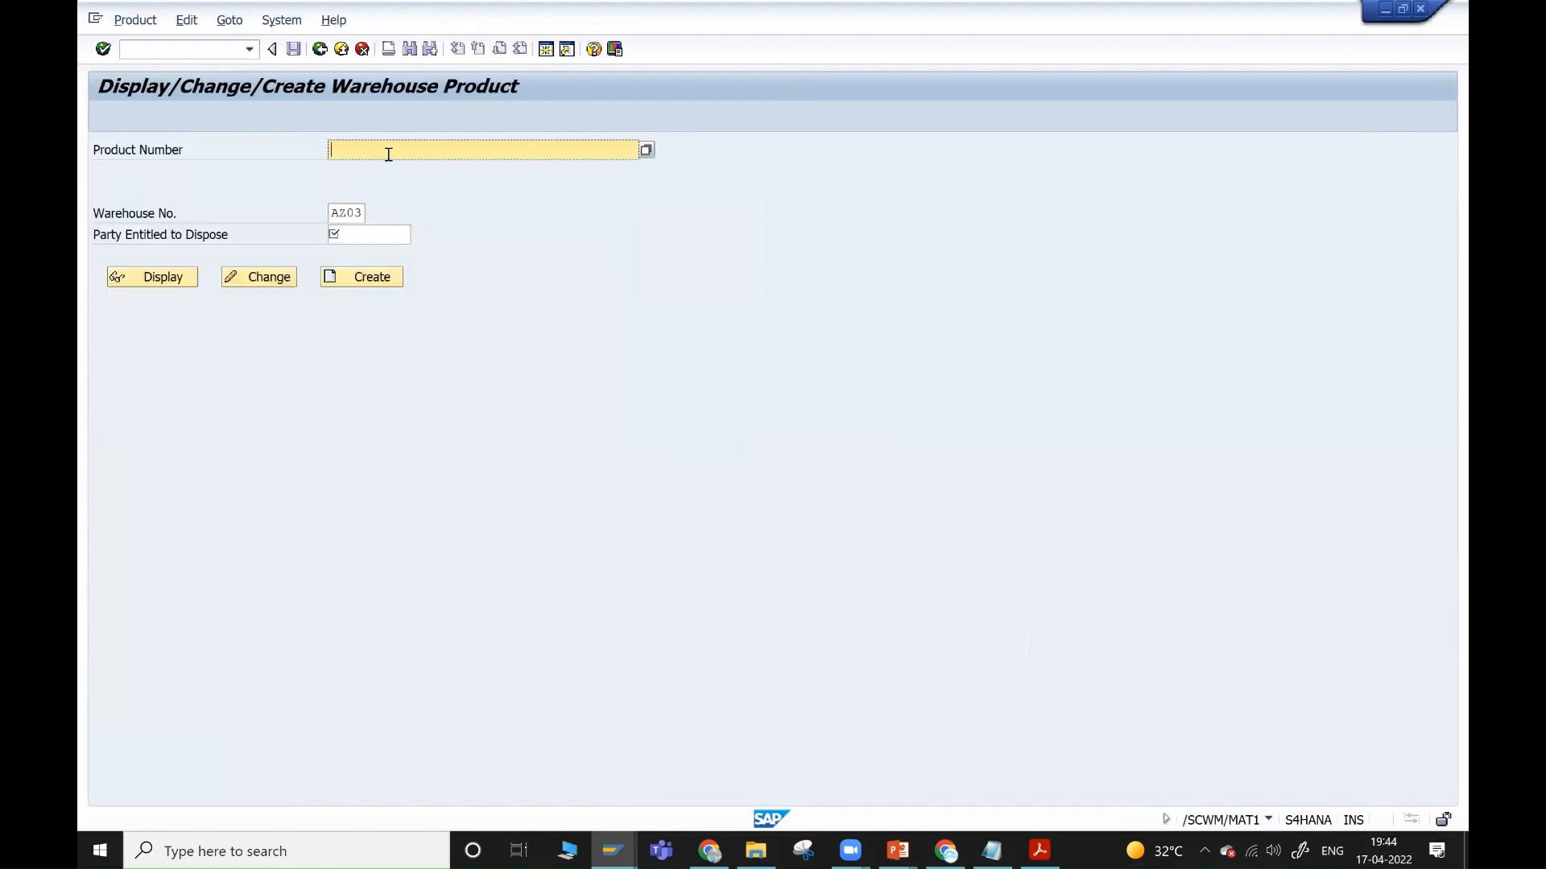
{"action": "left_click", "coordinate": [388, 149]}
{"action": "left_click", "coordinate": [386, 166]}
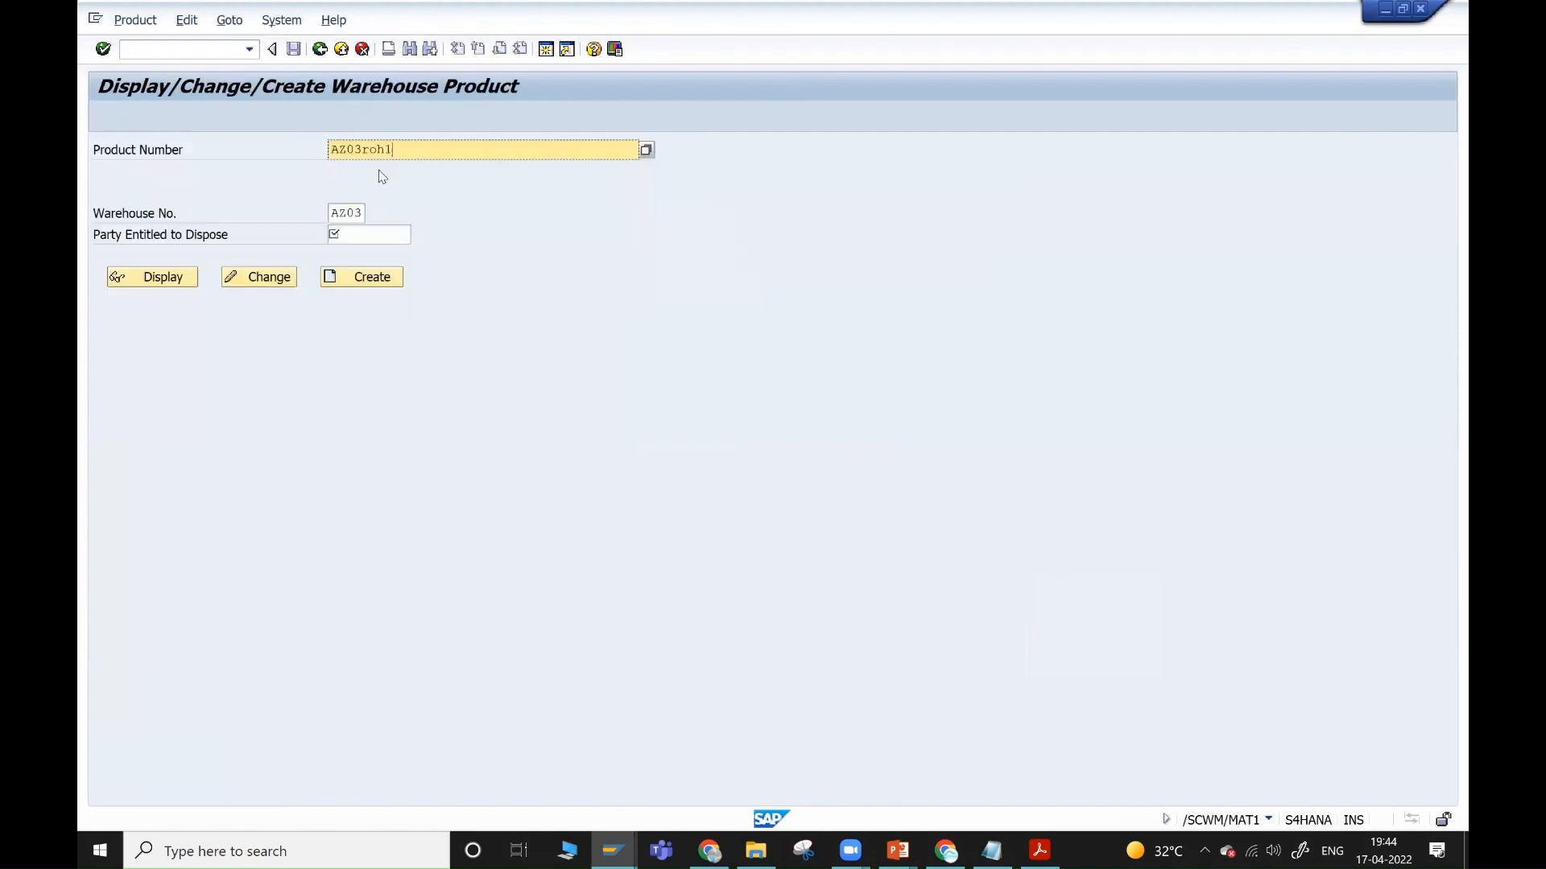
{"action": "left_click", "coordinate": [360, 233]}
{"action": "left_click", "coordinate": [358, 253]}
{"action": "left_click", "coordinate": [264, 277]}
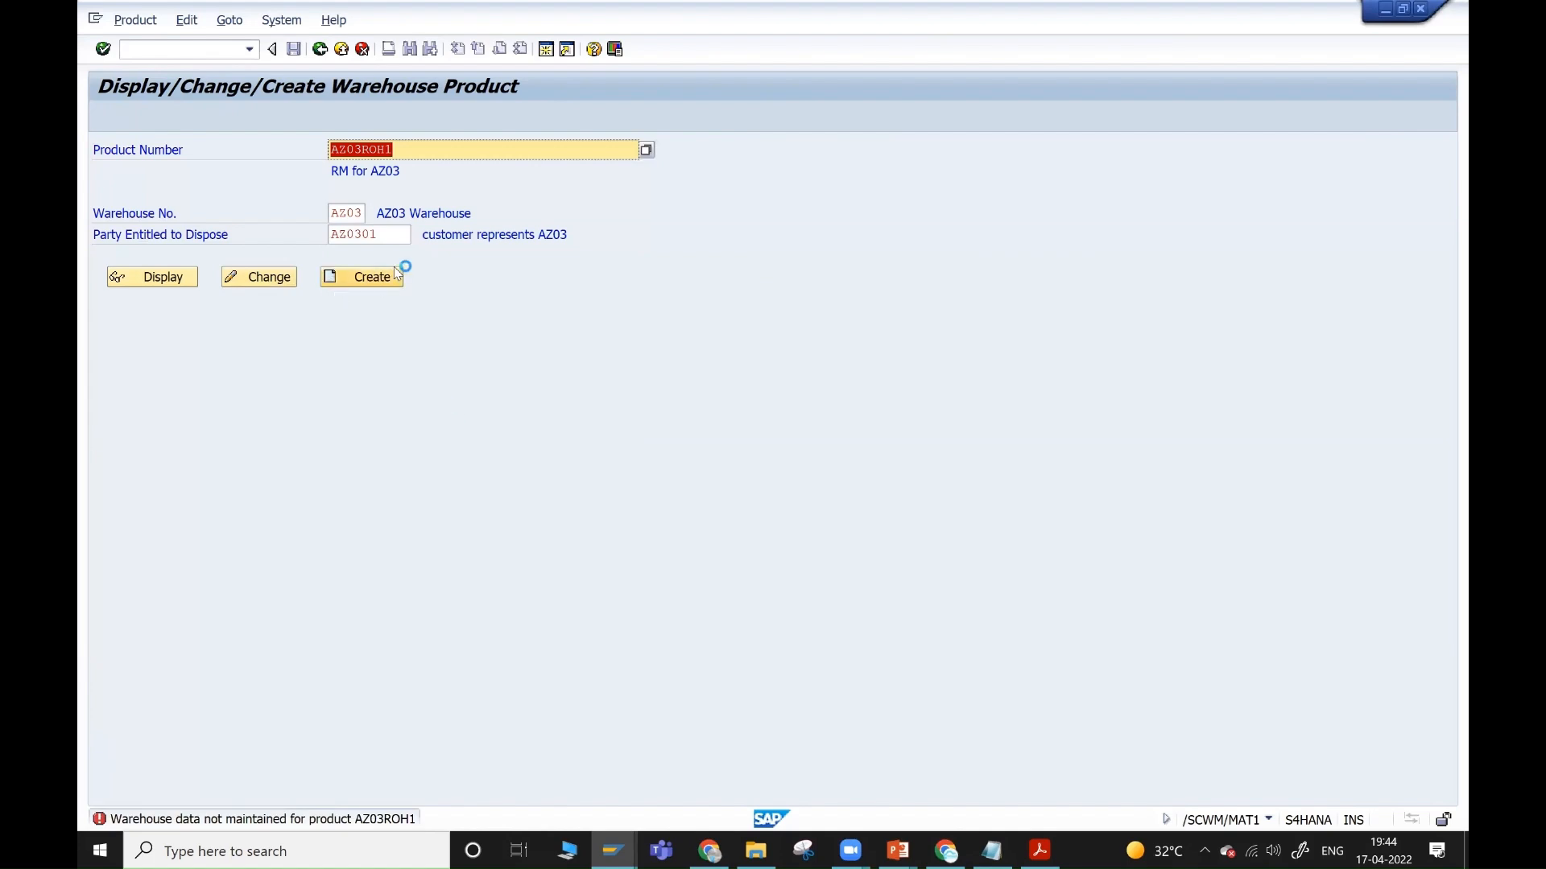
- Reselect the party entitled to dispose from the list of possible values and create the warehouse product data for AZ03ROH1
{"action": "left_click", "coordinate": [417, 235]}
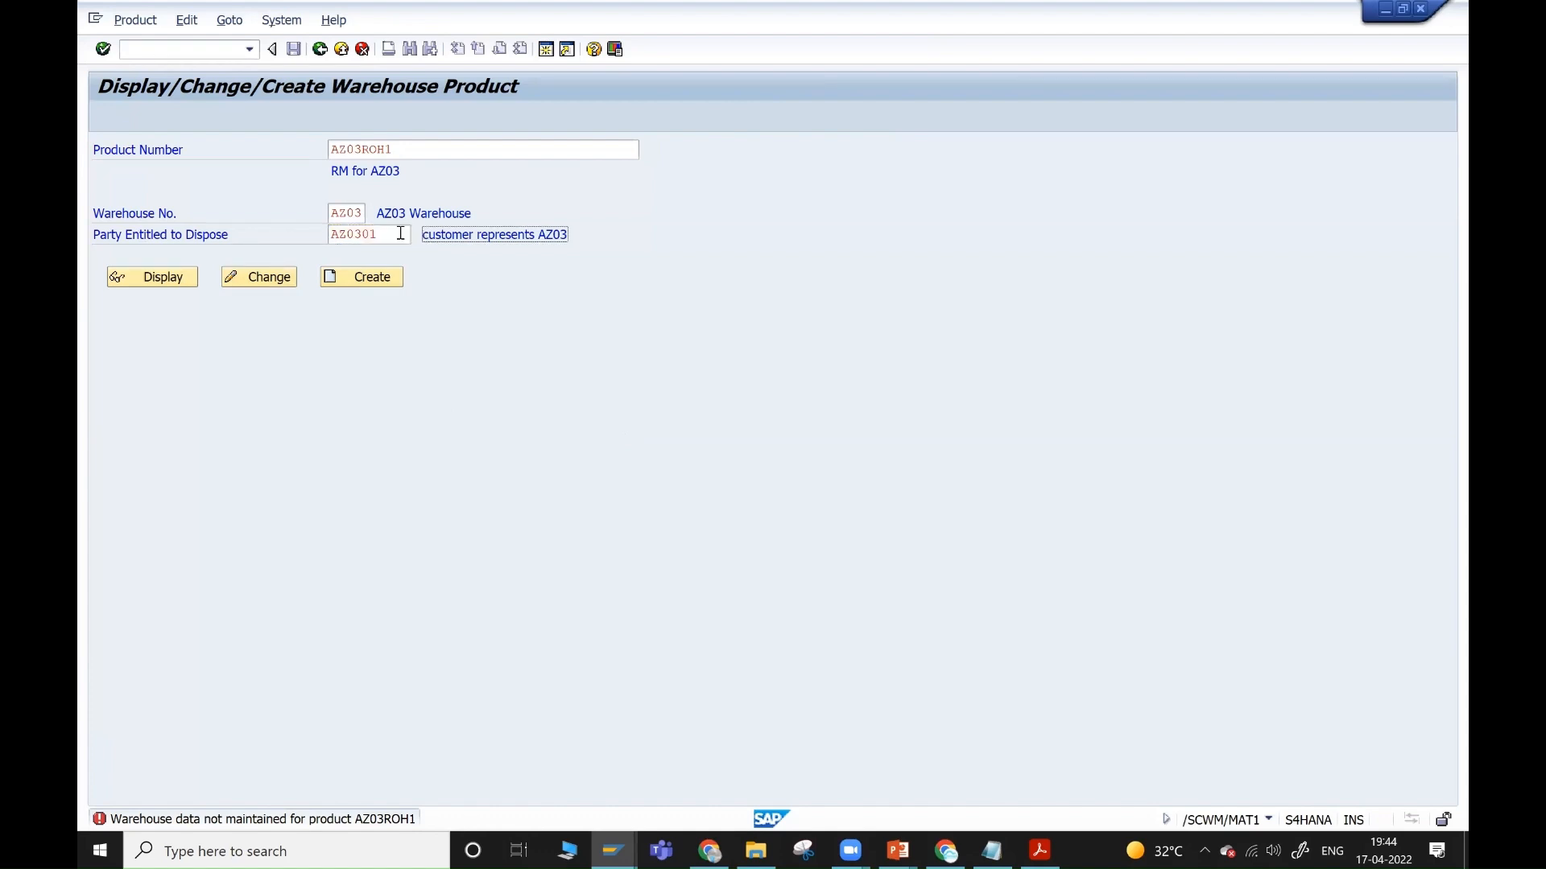
{"action": "key", "text": "Return"}
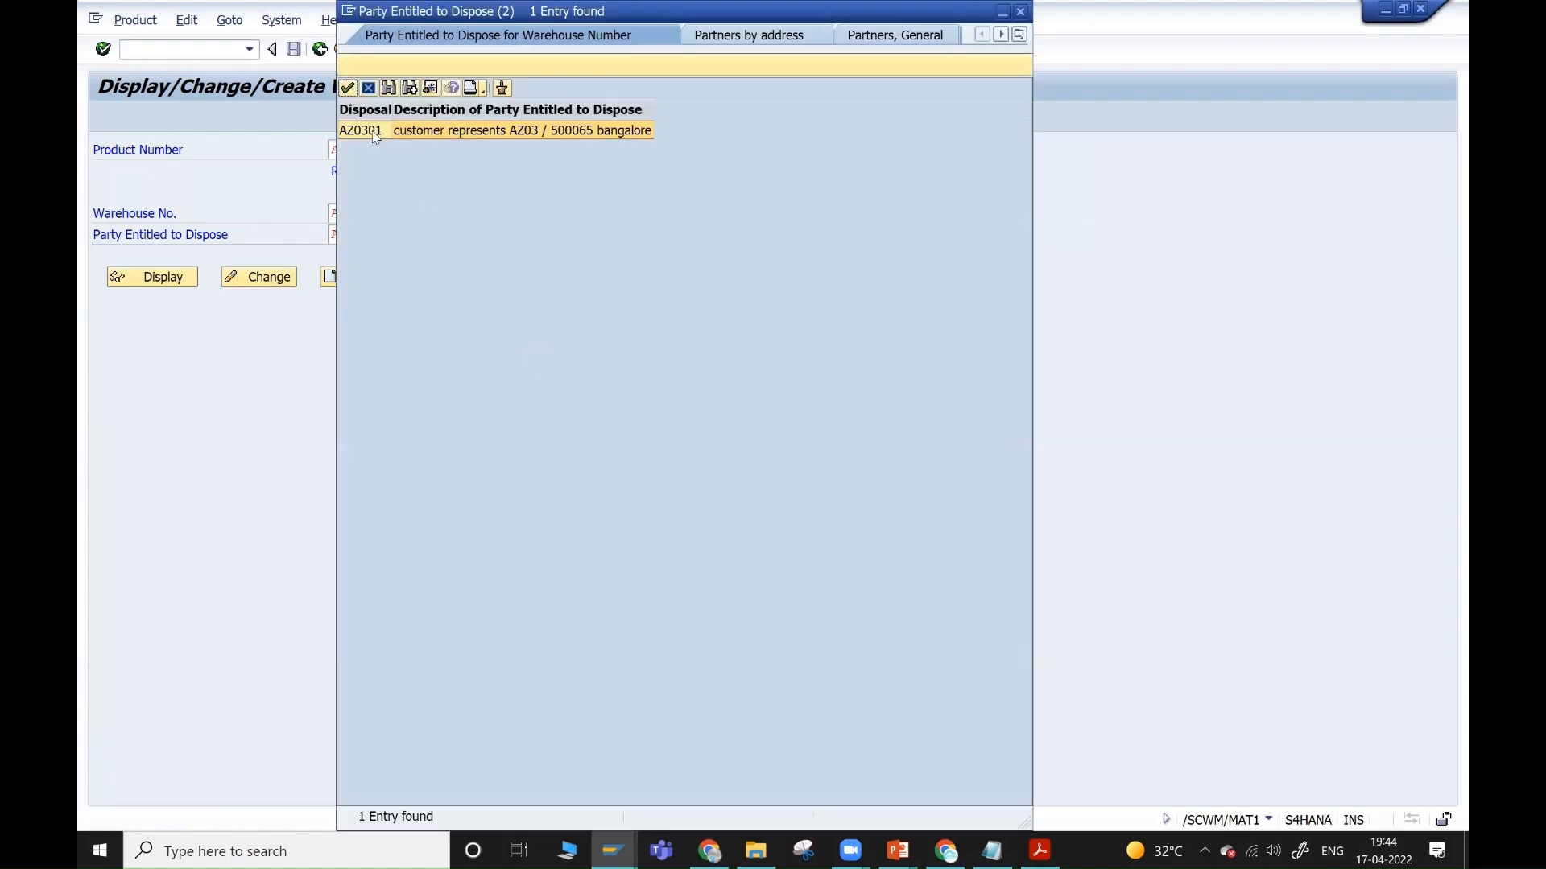
{"action": "double_click", "coordinate": [375, 131]}
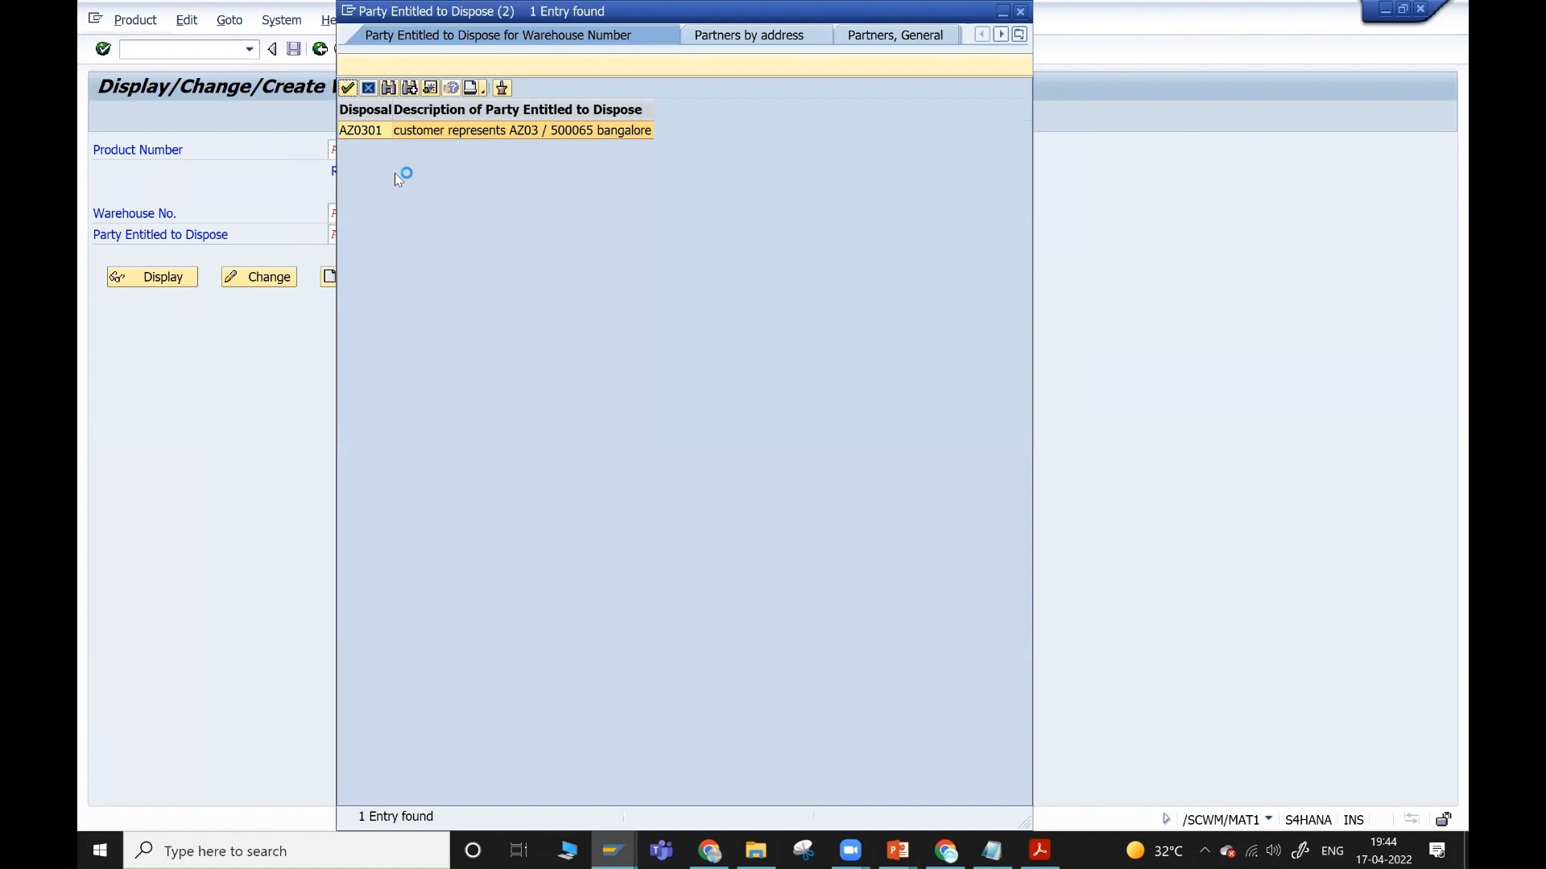
{"action": "left_click", "coordinate": [279, 278]}
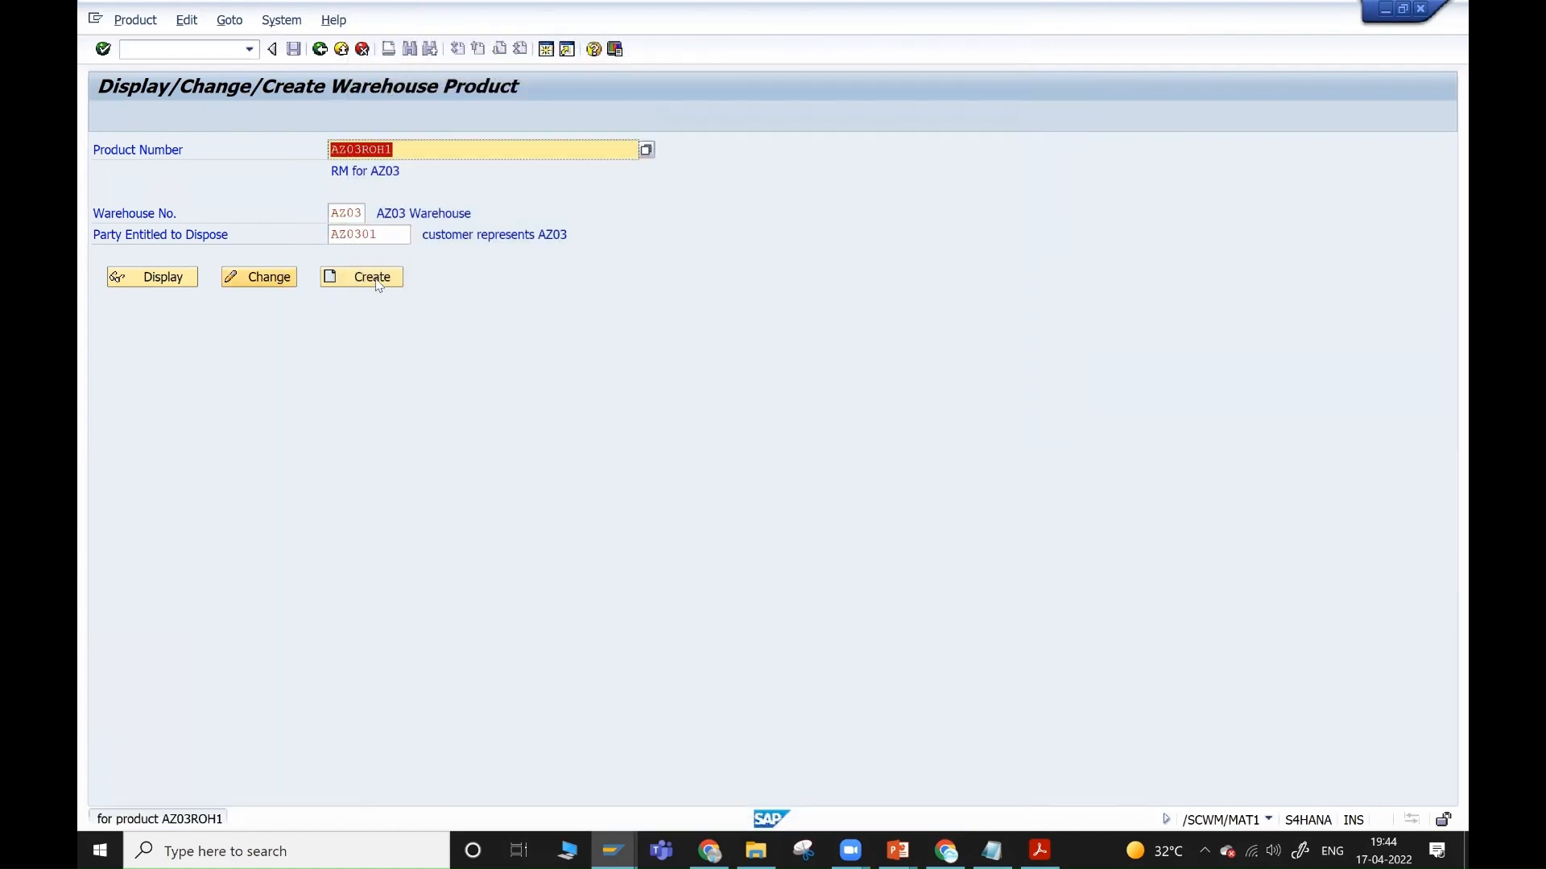
{"action": "left_click", "coordinate": [372, 273]}
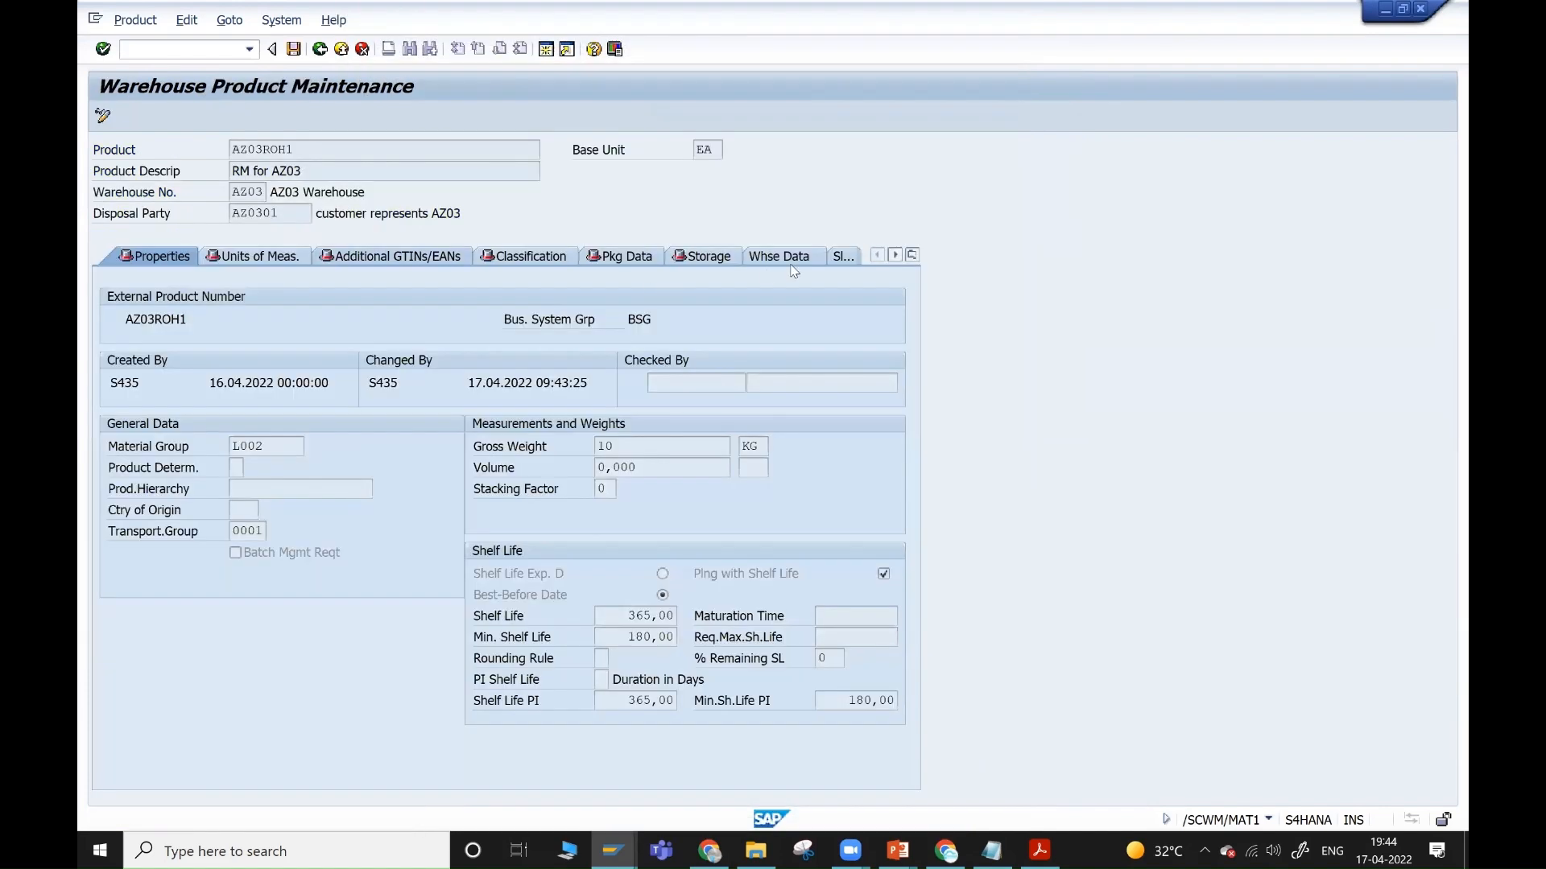
- Assign putaway control indicator T020 in the warehouse data of product AZ03ROH1 and save the product
{"action": "left_click", "coordinate": [793, 257]}
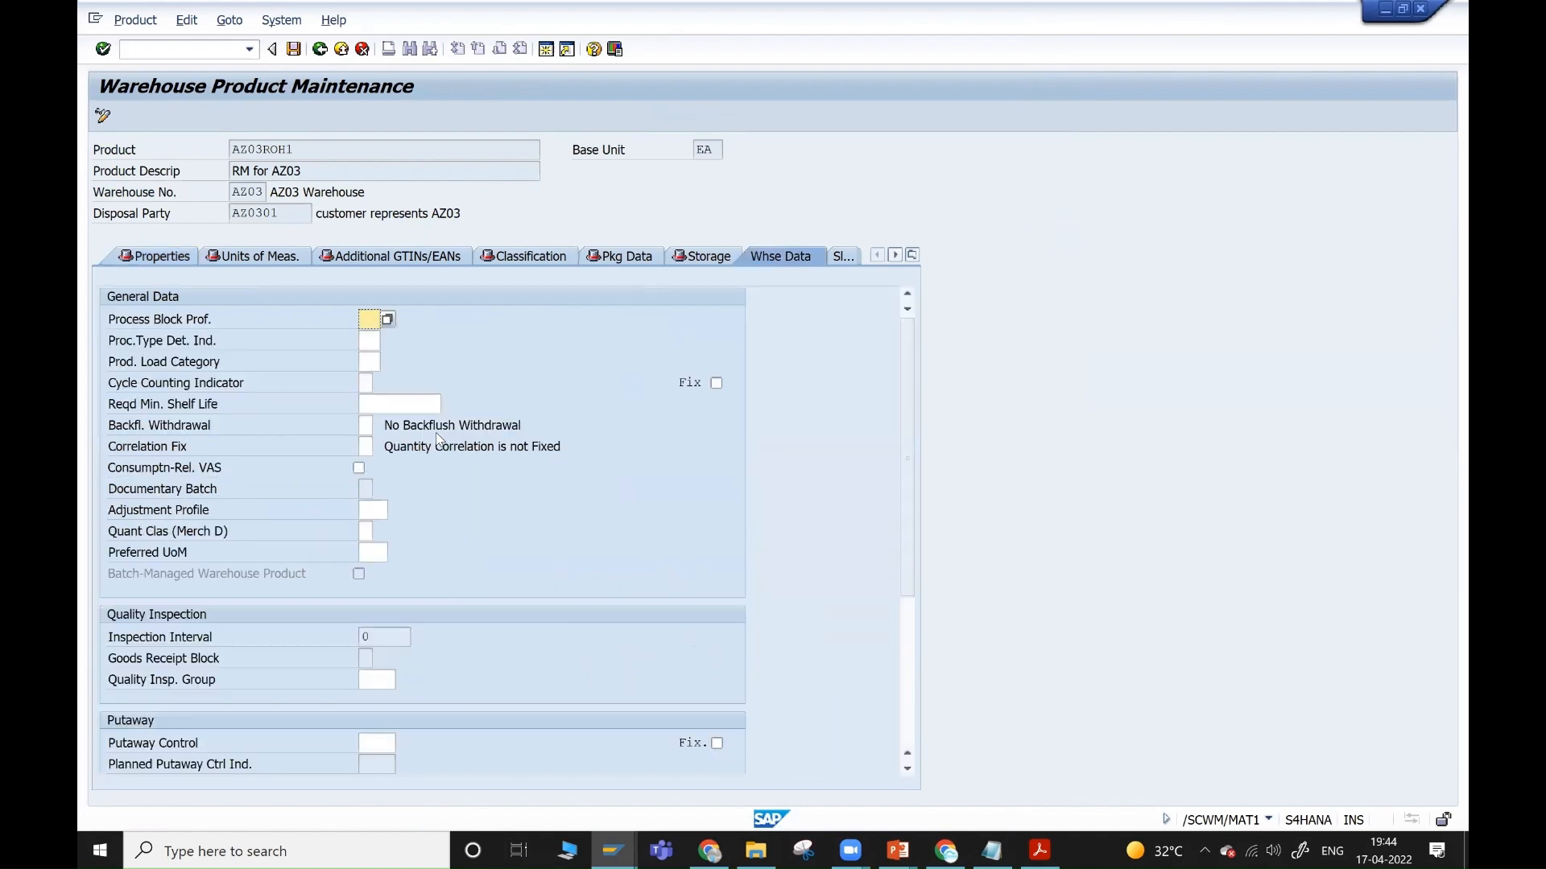
{"action": "scroll", "coordinate": [438, 439], "scroll_direction": "down", "scroll_amount": 3}
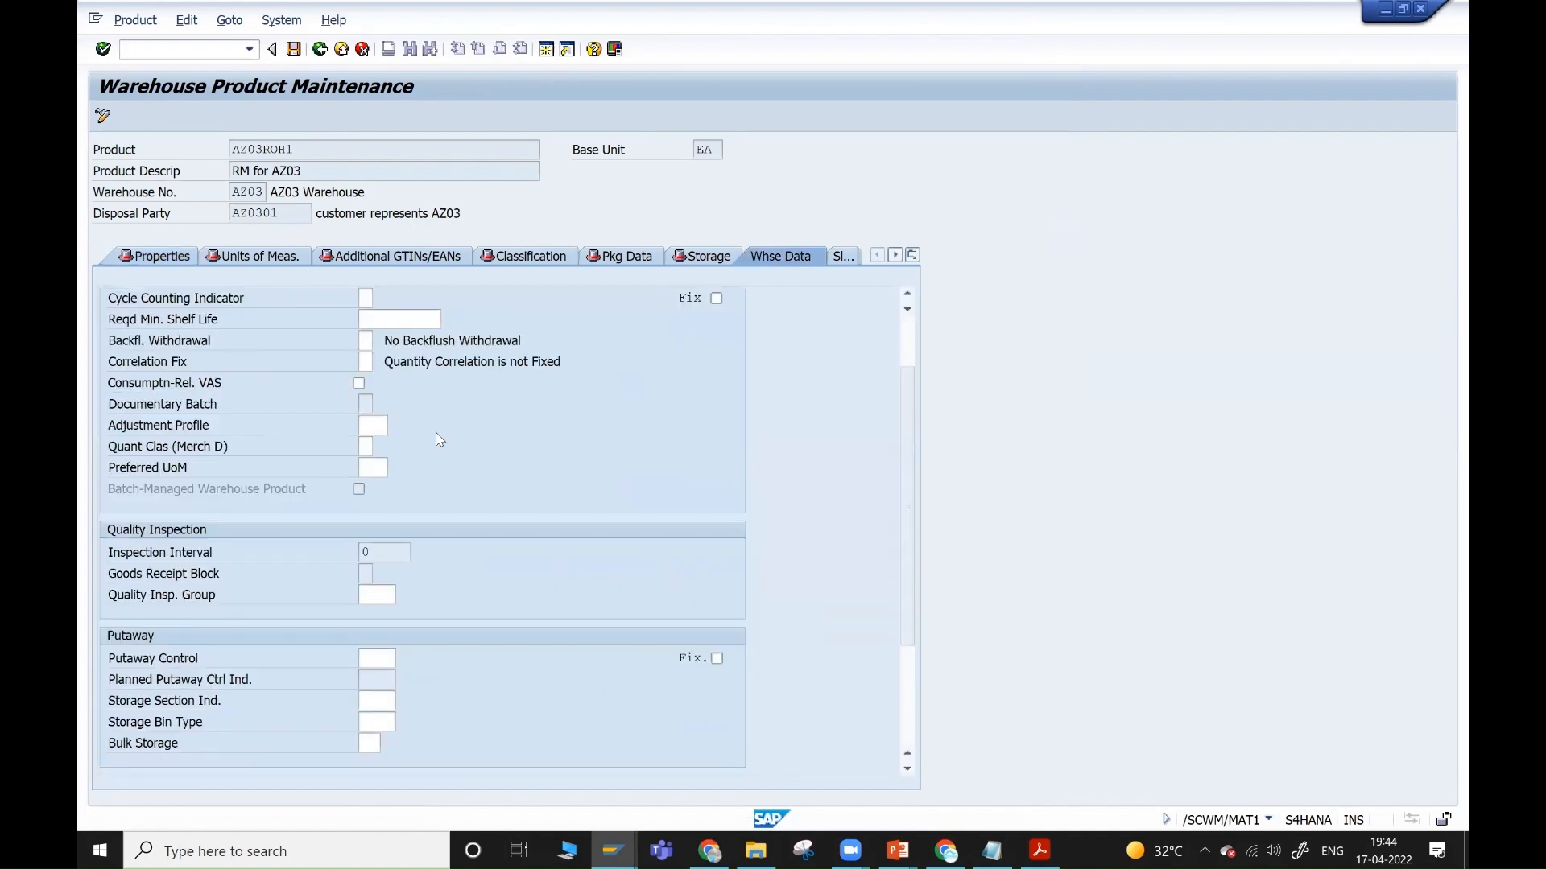
{"action": "left_click", "coordinate": [372, 575]}
{"action": "left_click", "coordinate": [402, 574]}
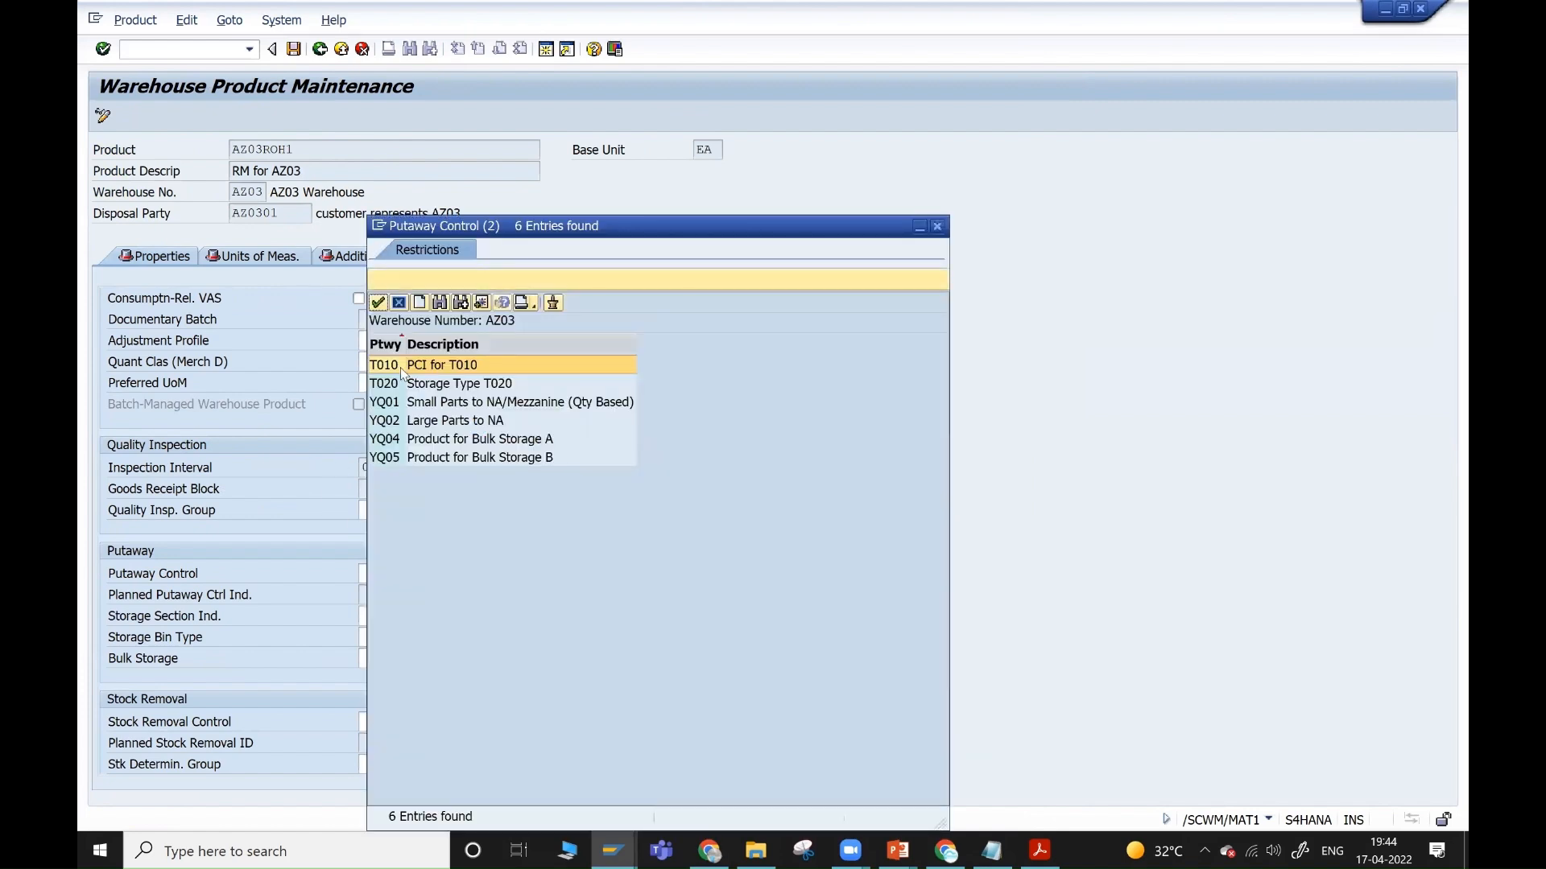
{"action": "left_click", "coordinate": [392, 383]}
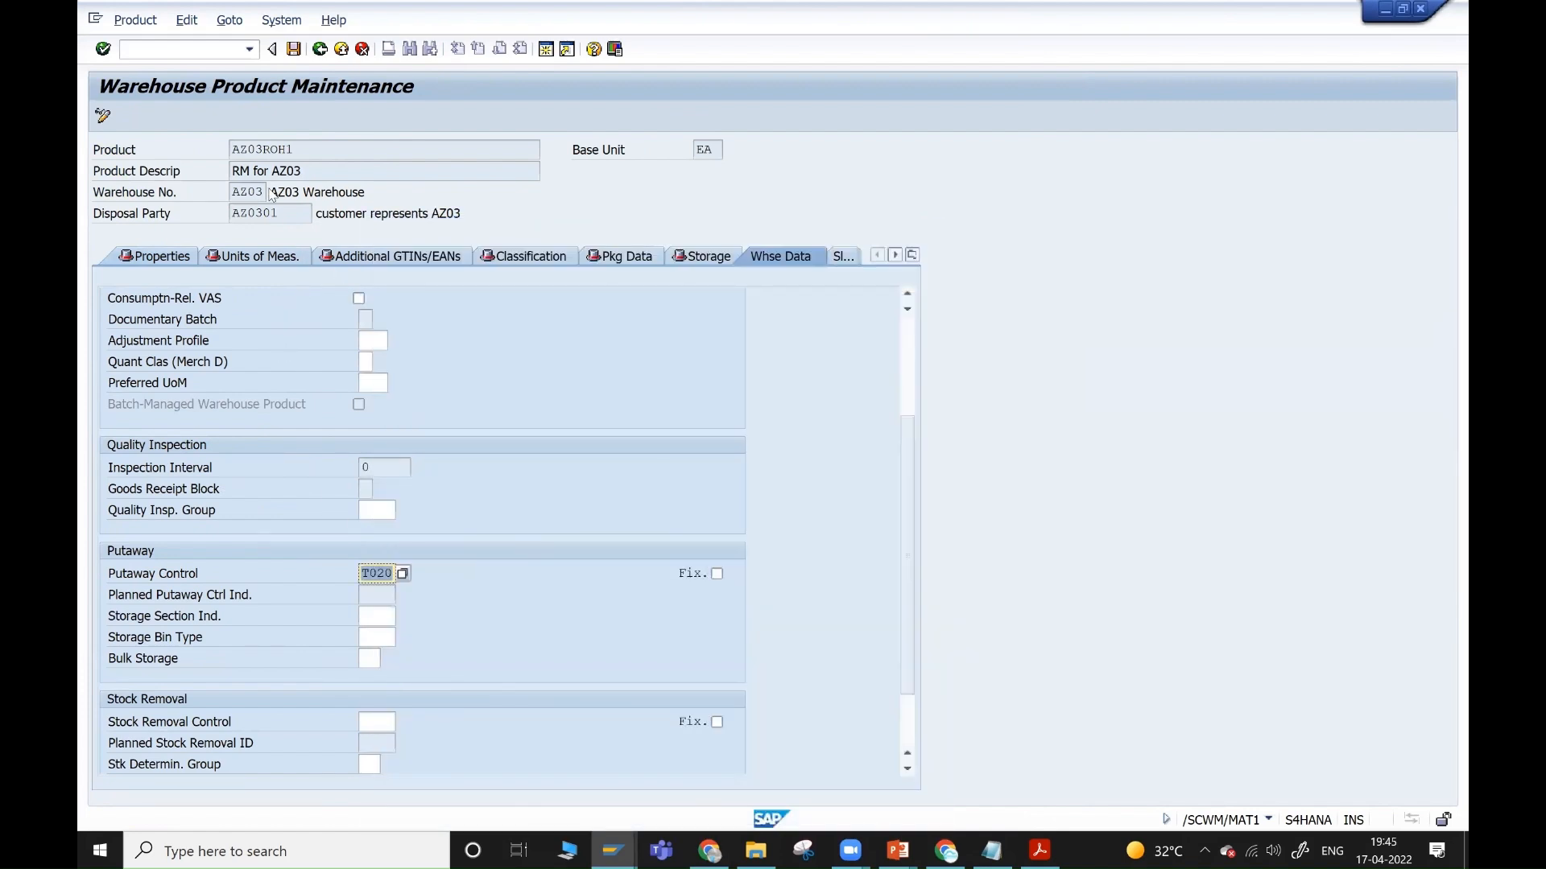
{"action": "key", "text": "ctrl+s"}
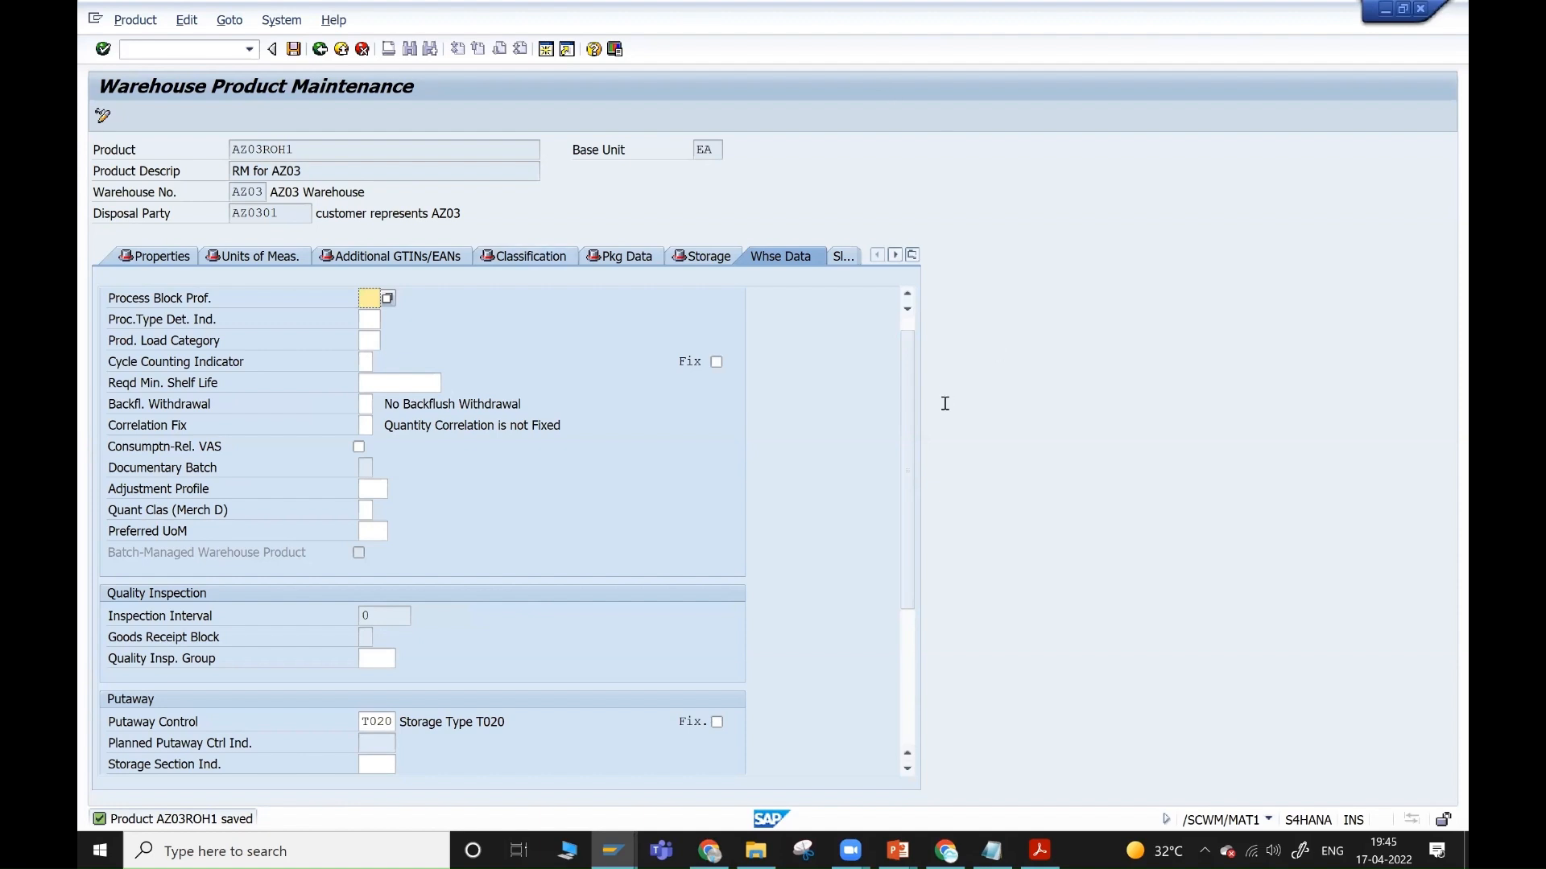
{"action": "scroll", "coordinate": [914, 499], "scroll_direction": "down", "scroll_amount": 3}
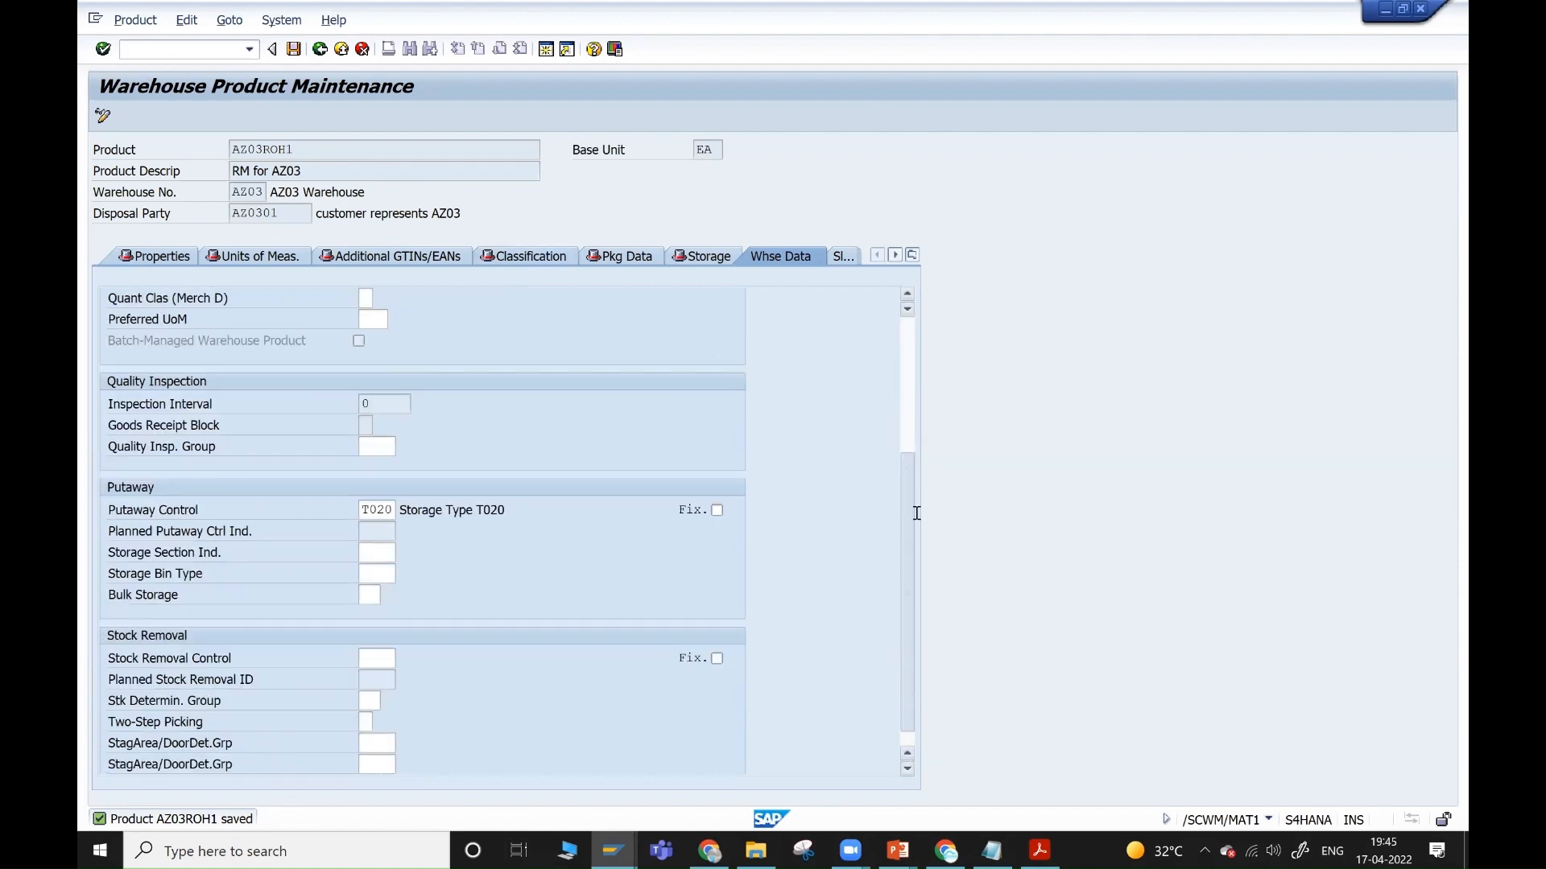
{"action": "scroll", "coordinate": [932, 447], "scroll_direction": "up", "scroll_amount": 4}
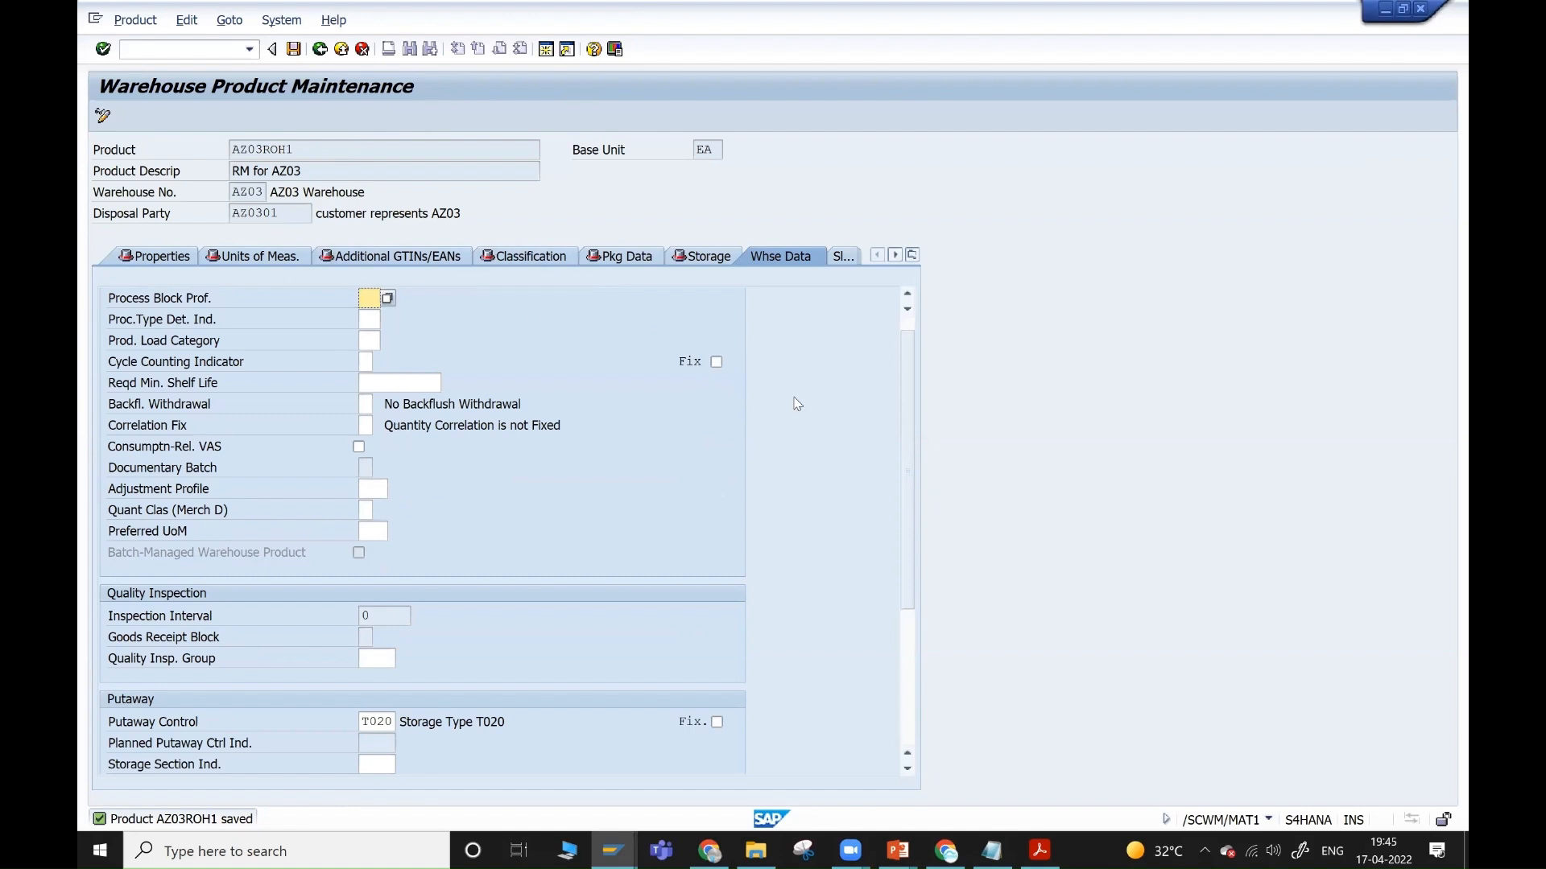
{"action": "left_click_drag", "start_coordinate": [903, 393], "coordinate": [891, 538]}
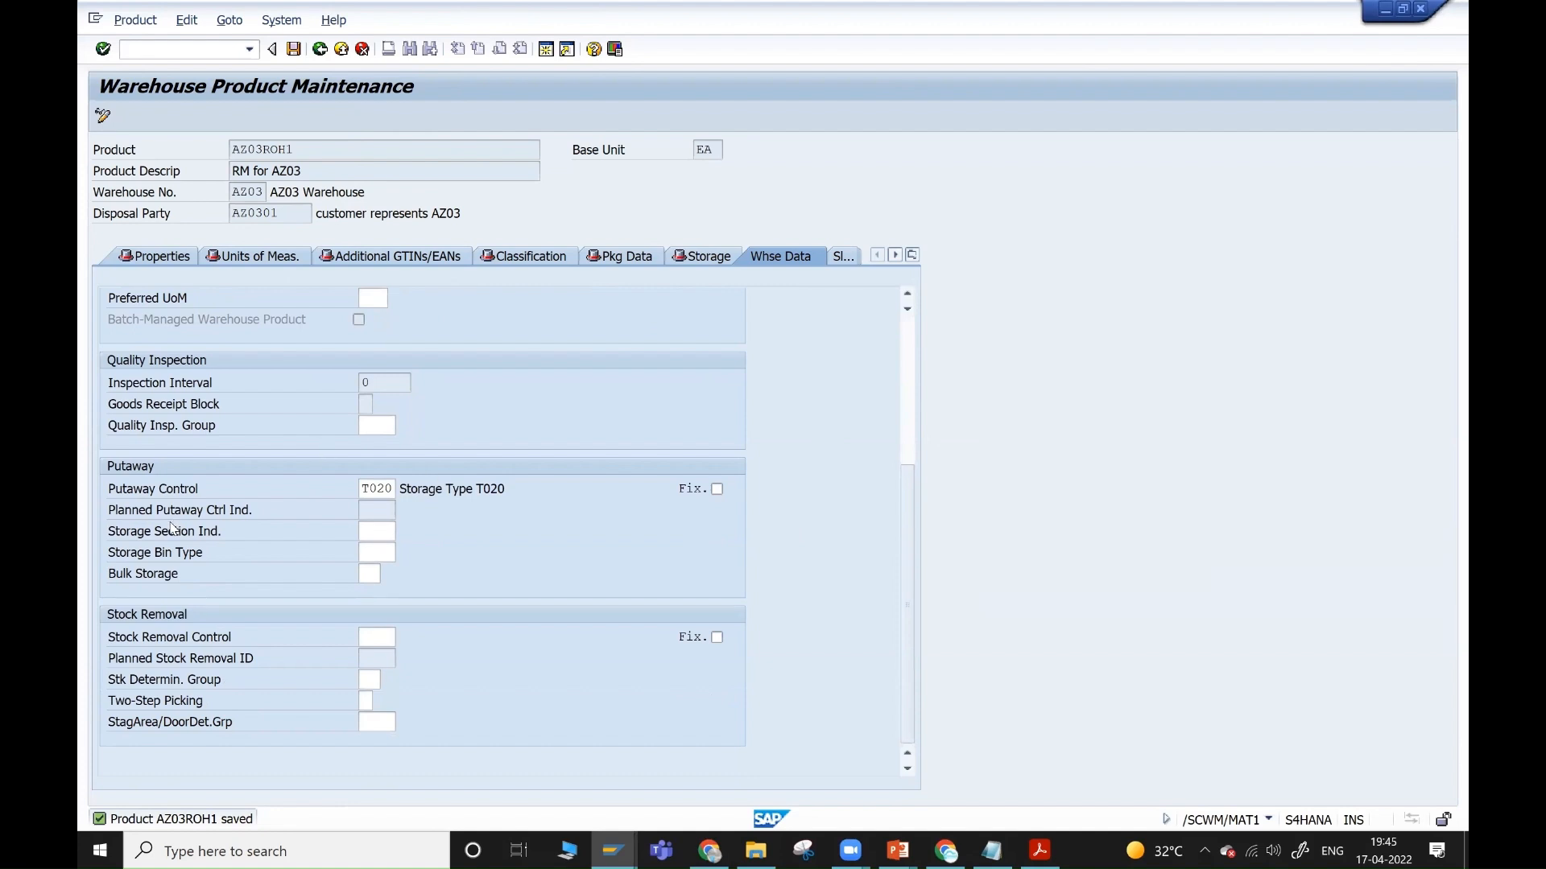
{"action": "scroll", "coordinate": [173, 528], "scroll_direction": "up", "scroll_amount": 4}
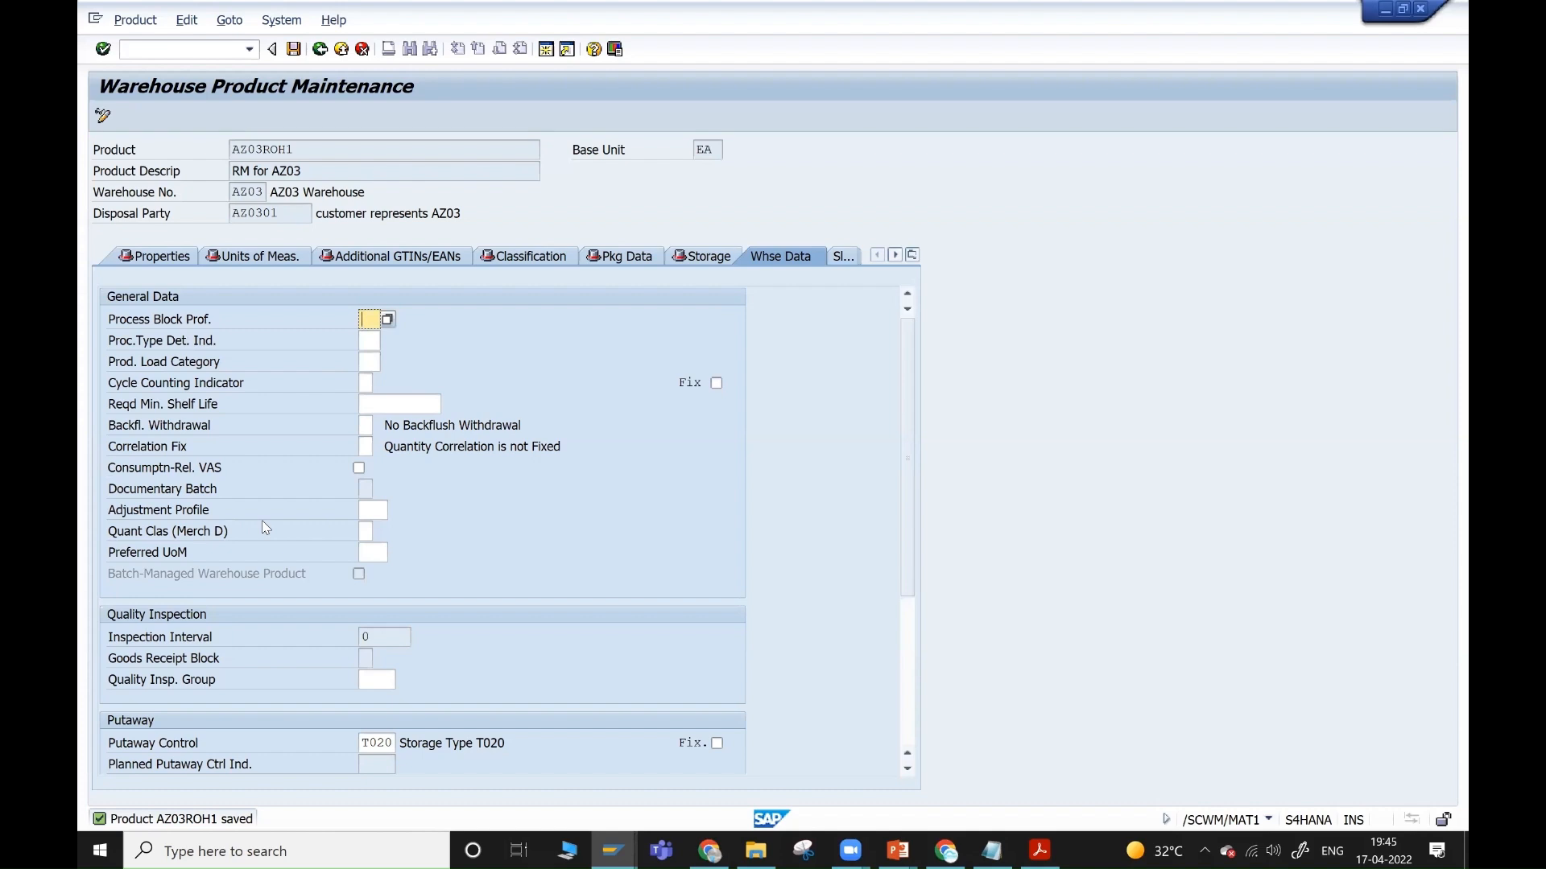
- Return to the initial warehouse product screen, and open Maintain Inbound Delivery from the favorites in the SAP Easy Access session
{"action": "scroll", "coordinate": [266, 528], "scroll_direction": "down", "scroll_amount": 4}
{"action": "scroll", "coordinate": [266, 528], "scroll_direction": "up", "scroll_amount": 4}
{"action": "left_click", "coordinate": [1190, 92]}
{"action": "left_click", "coordinate": [319, 50]}
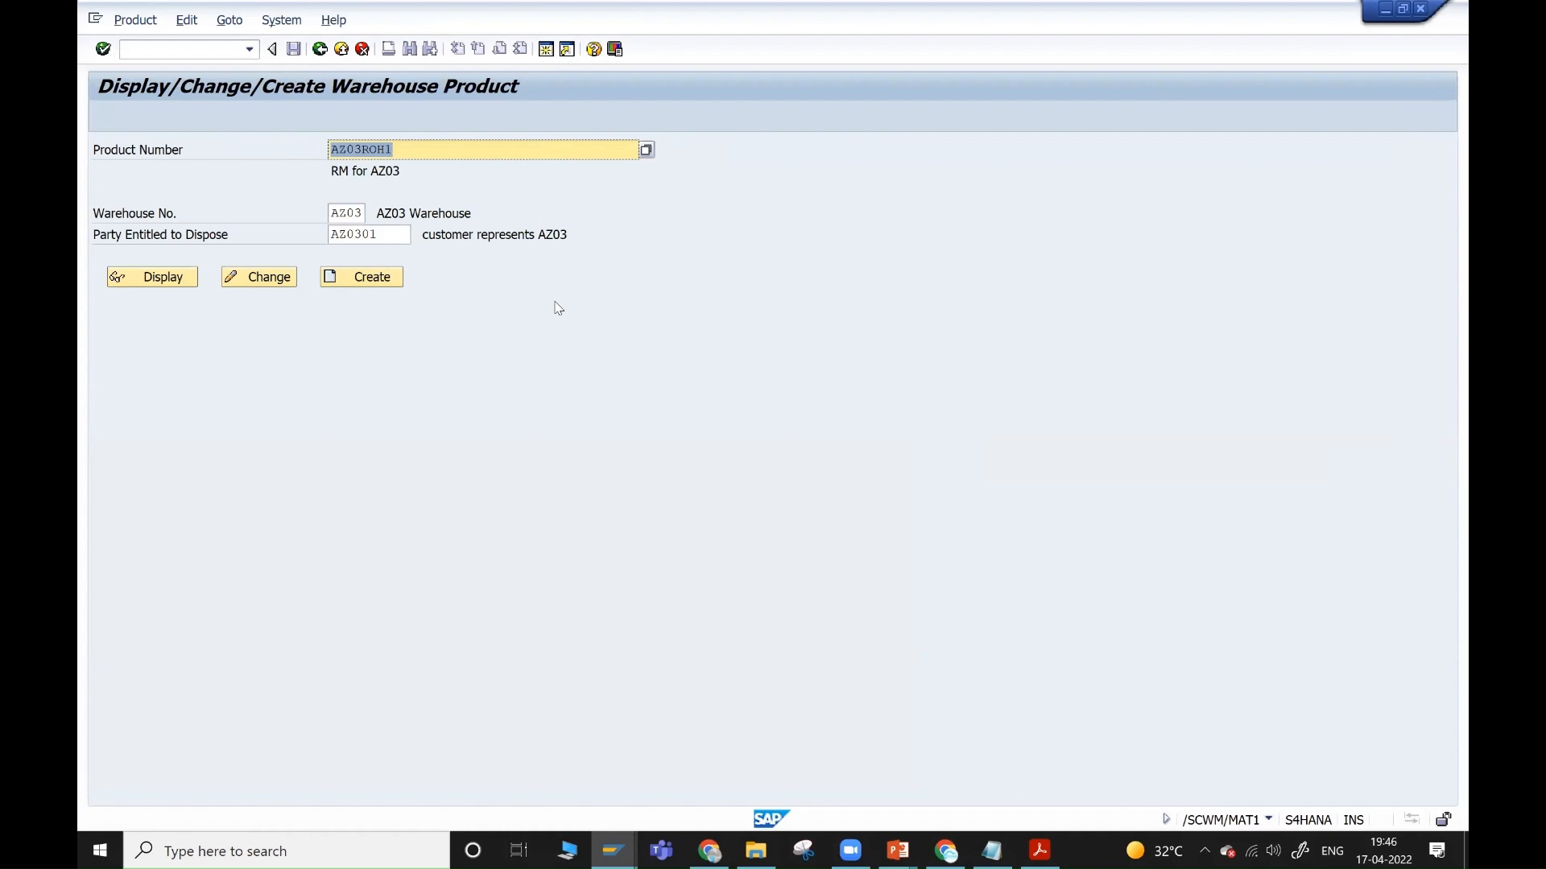
{"action": "key", "text": "alt+Tab"}
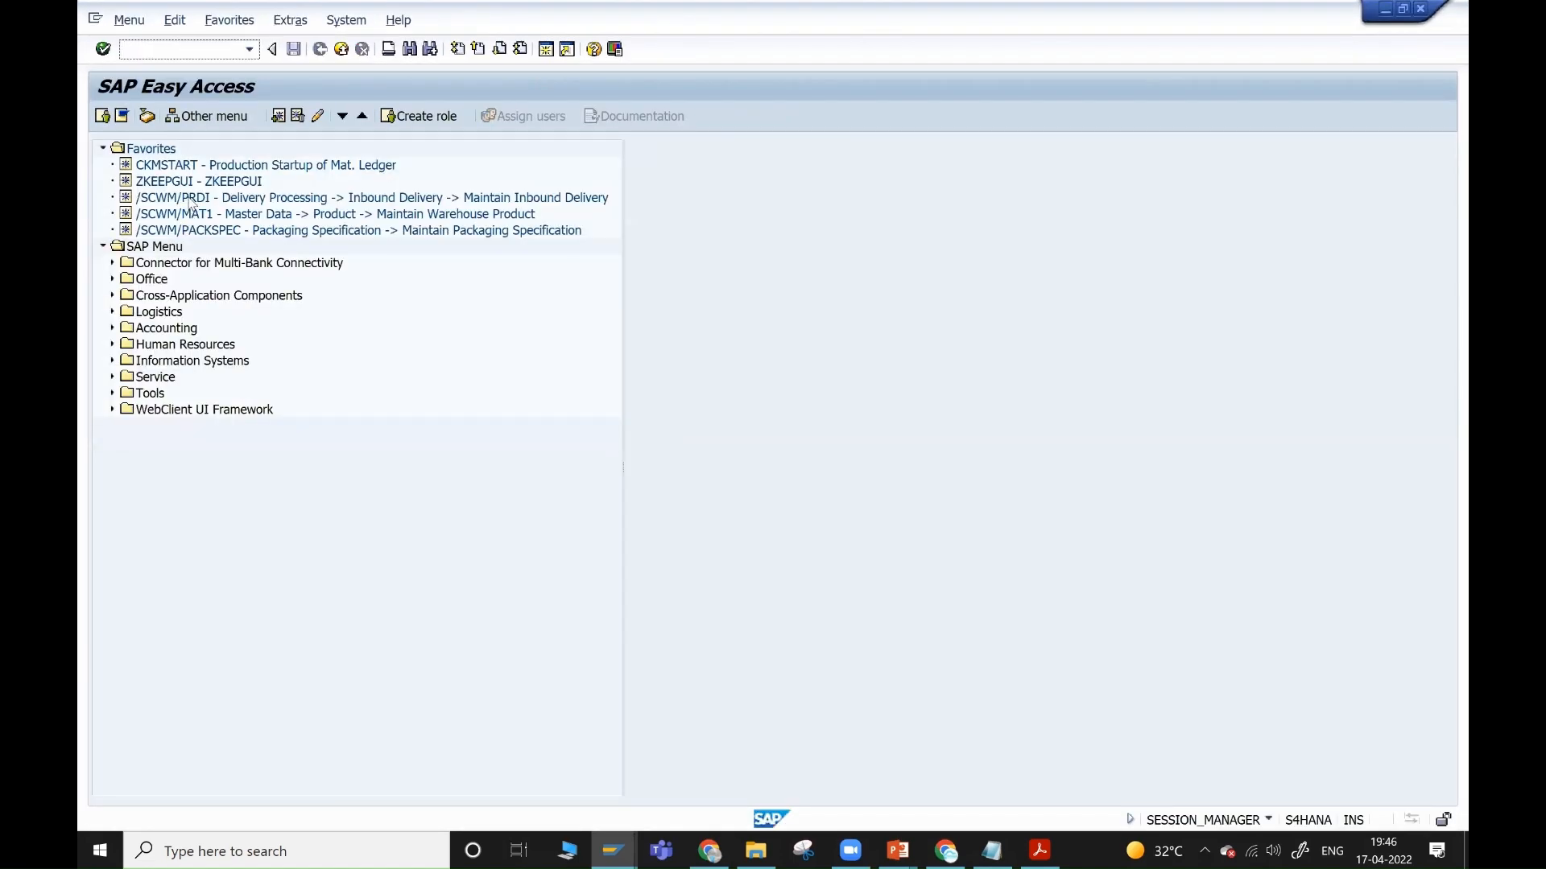
{"action": "double_click", "coordinate": [187, 198]}
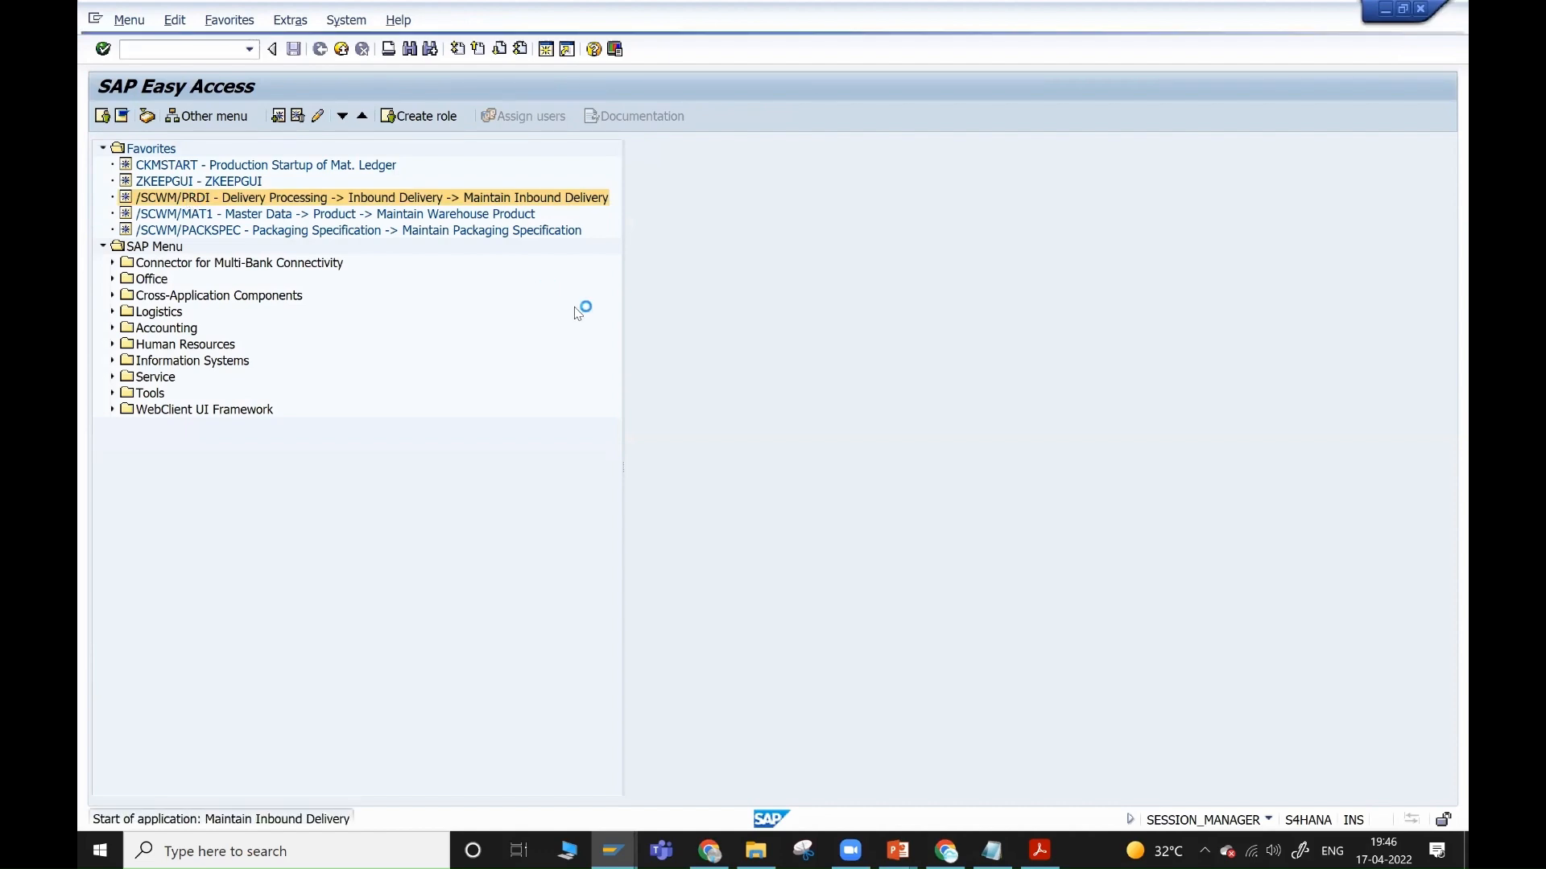
- Copy the last inbound delivery number from the Notepad list and find that delivery by its ERP logistics reference document
{"action": "left_click", "coordinate": [991, 851]}
{"action": "double_click", "coordinate": [660, 413]}
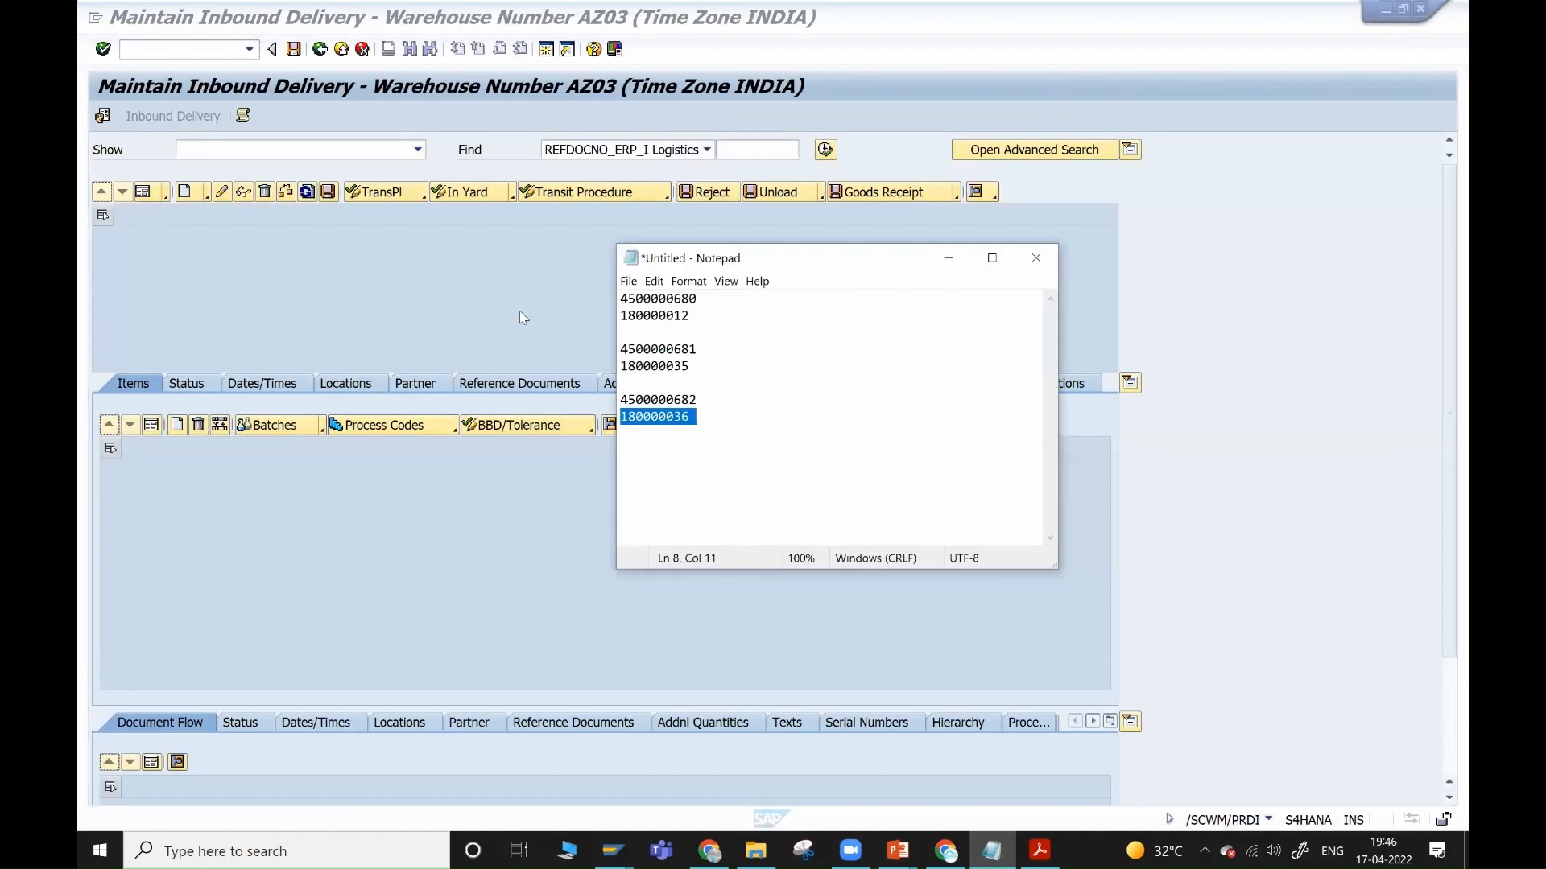
{"action": "key", "text": "ctrl+c"}
{"action": "left_click", "coordinate": [513, 293]}
{"action": "left_click", "coordinate": [732, 153]}
{"action": "key", "text": "ctrl+v"}
{"action": "left_click", "coordinate": [834, 149]}
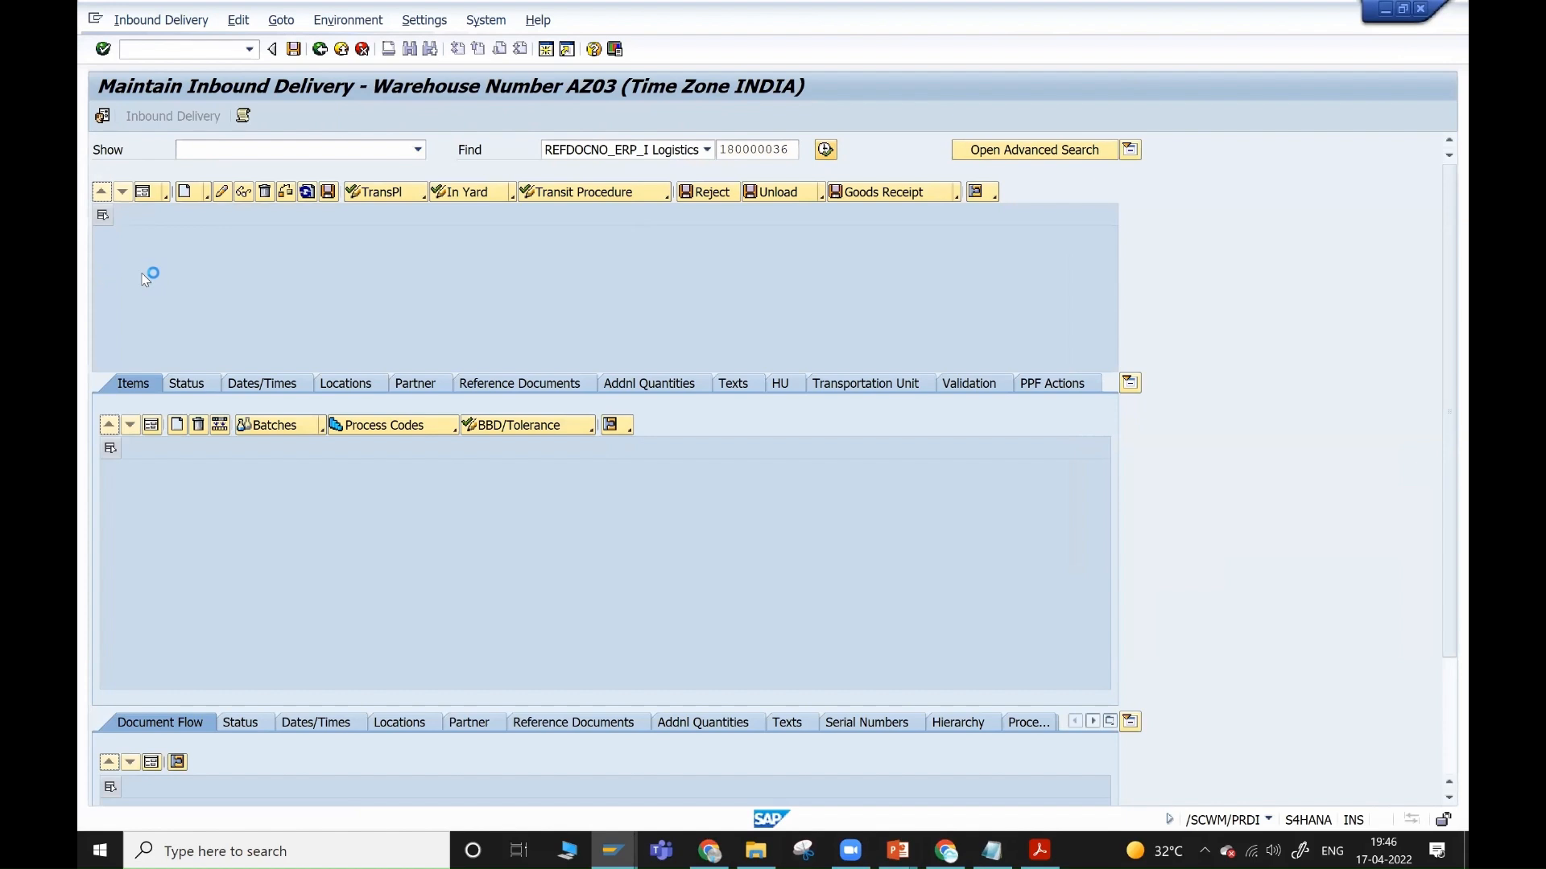
- Open the follow-on warehouse task function for the inbound delivery and try to create putaway tasks for its handling units, closing the error log
{"action": "left_click", "coordinate": [179, 20]}
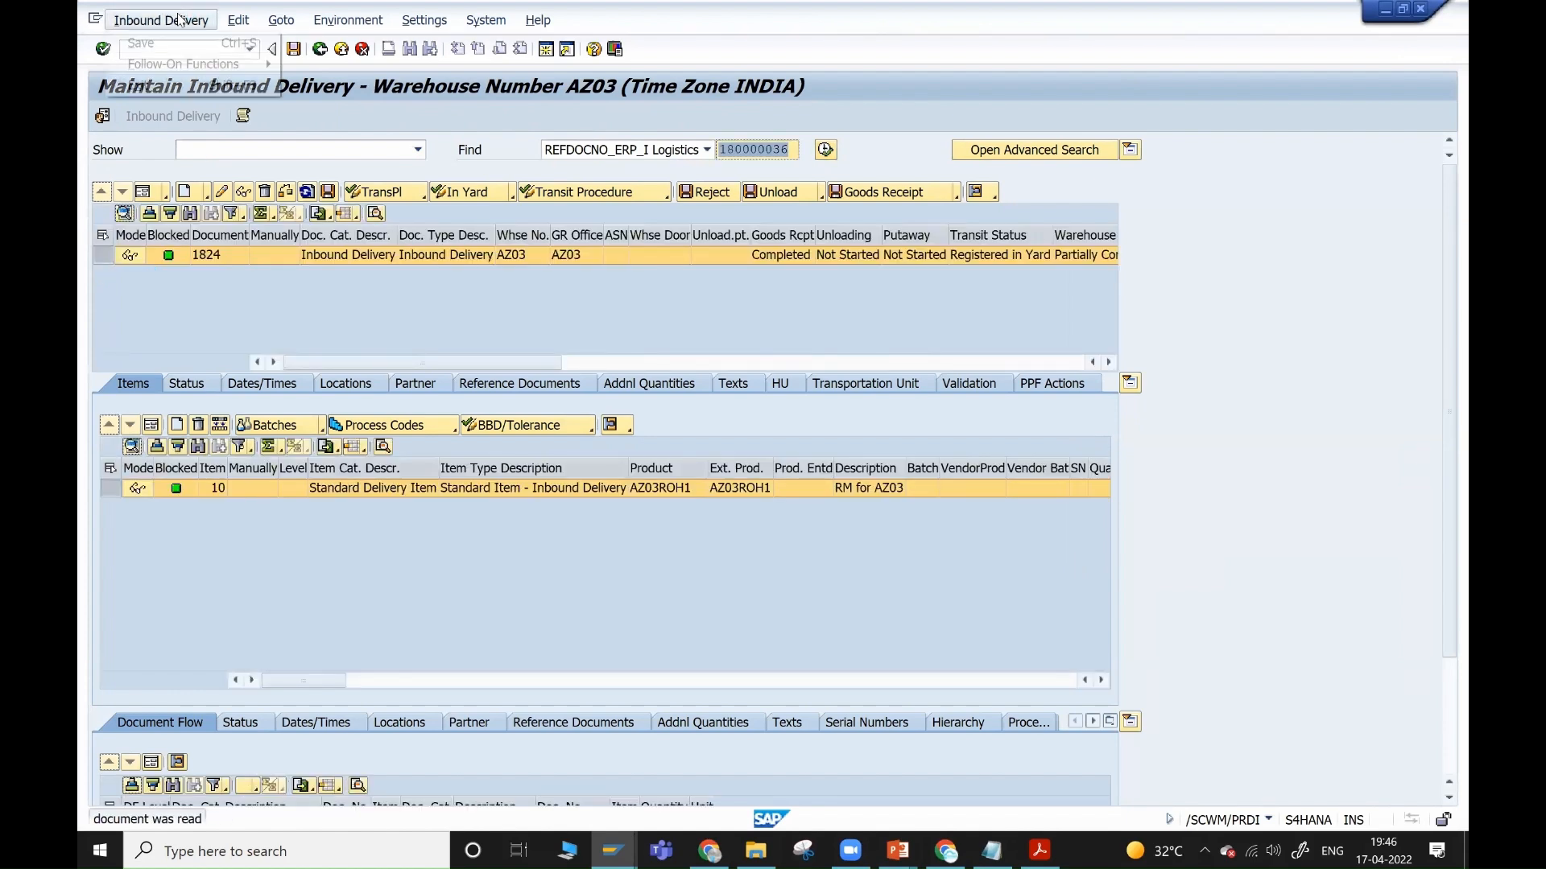
{"action": "mouse_move", "coordinate": [224, 64]}
{"action": "left_click", "coordinate": [385, 68]}
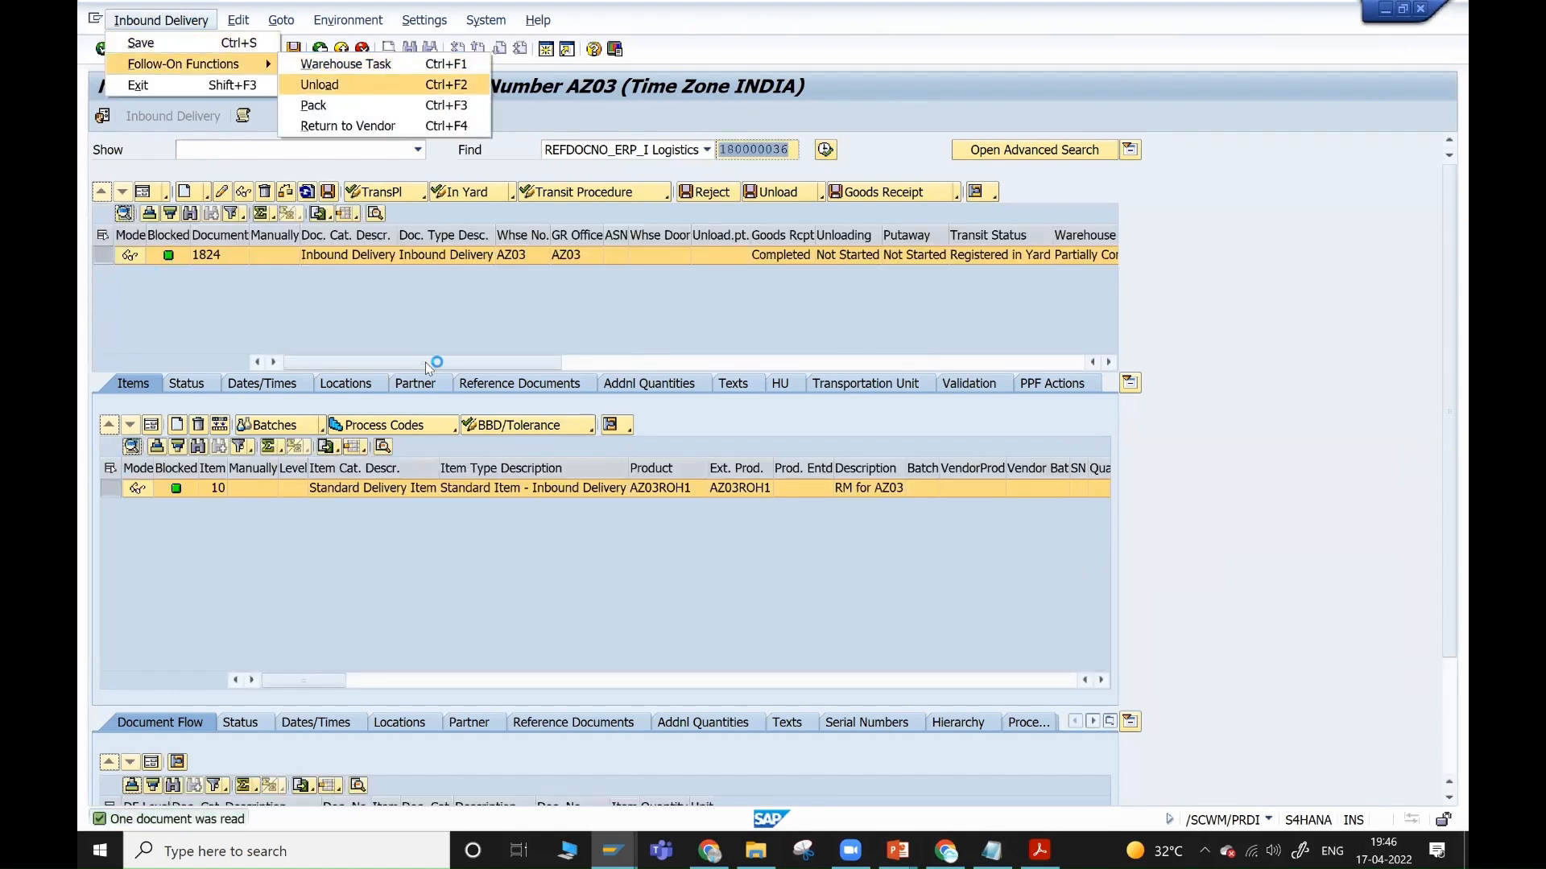
{"action": "key", "text": "Up"}
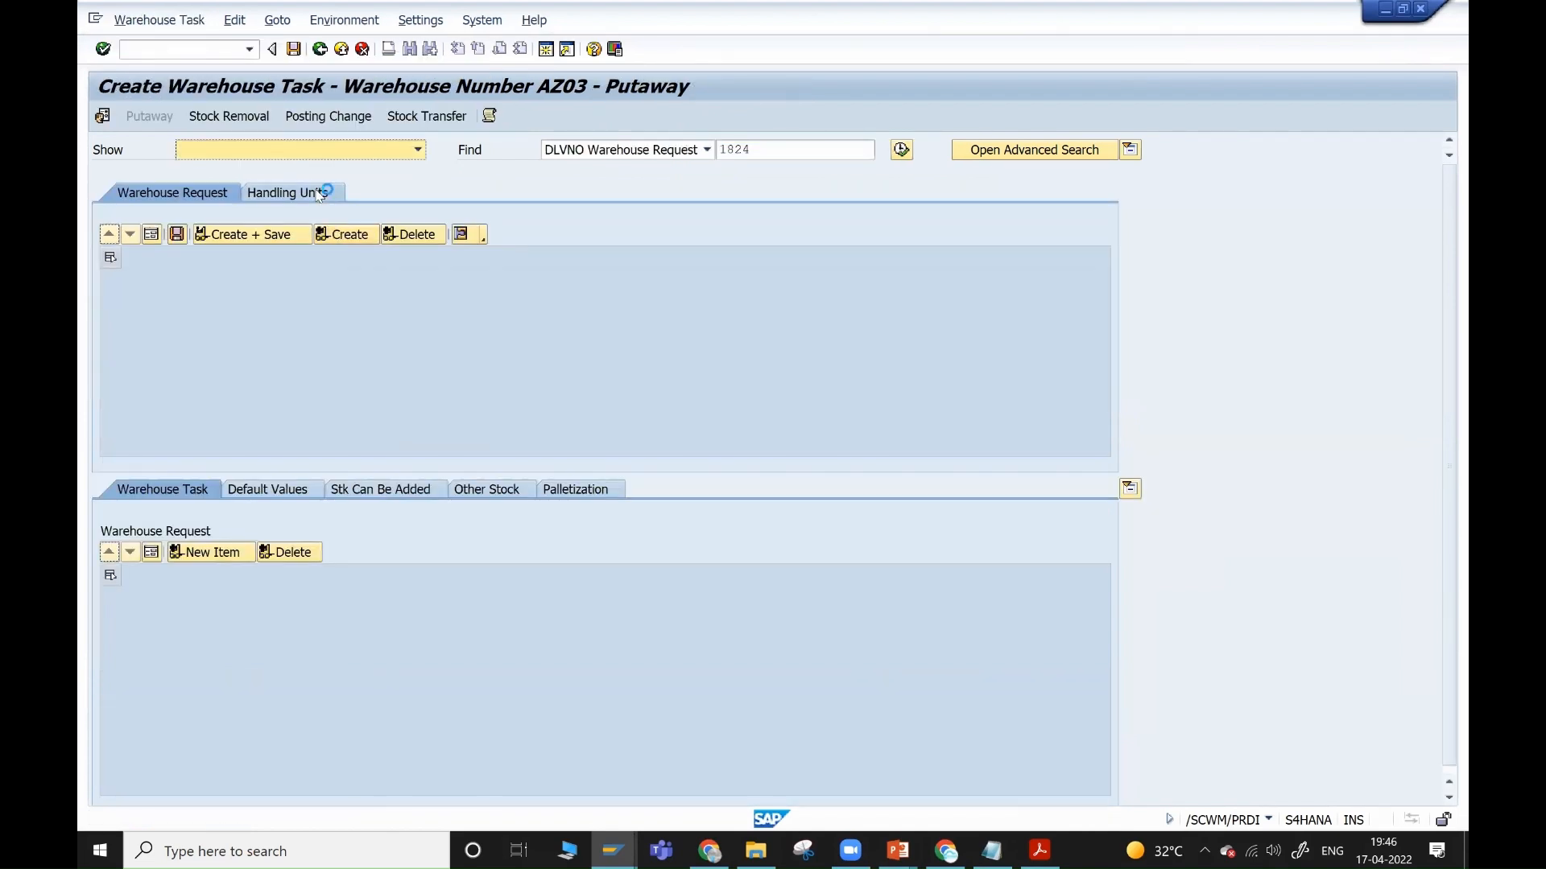
{"action": "left_click", "coordinate": [319, 194]}
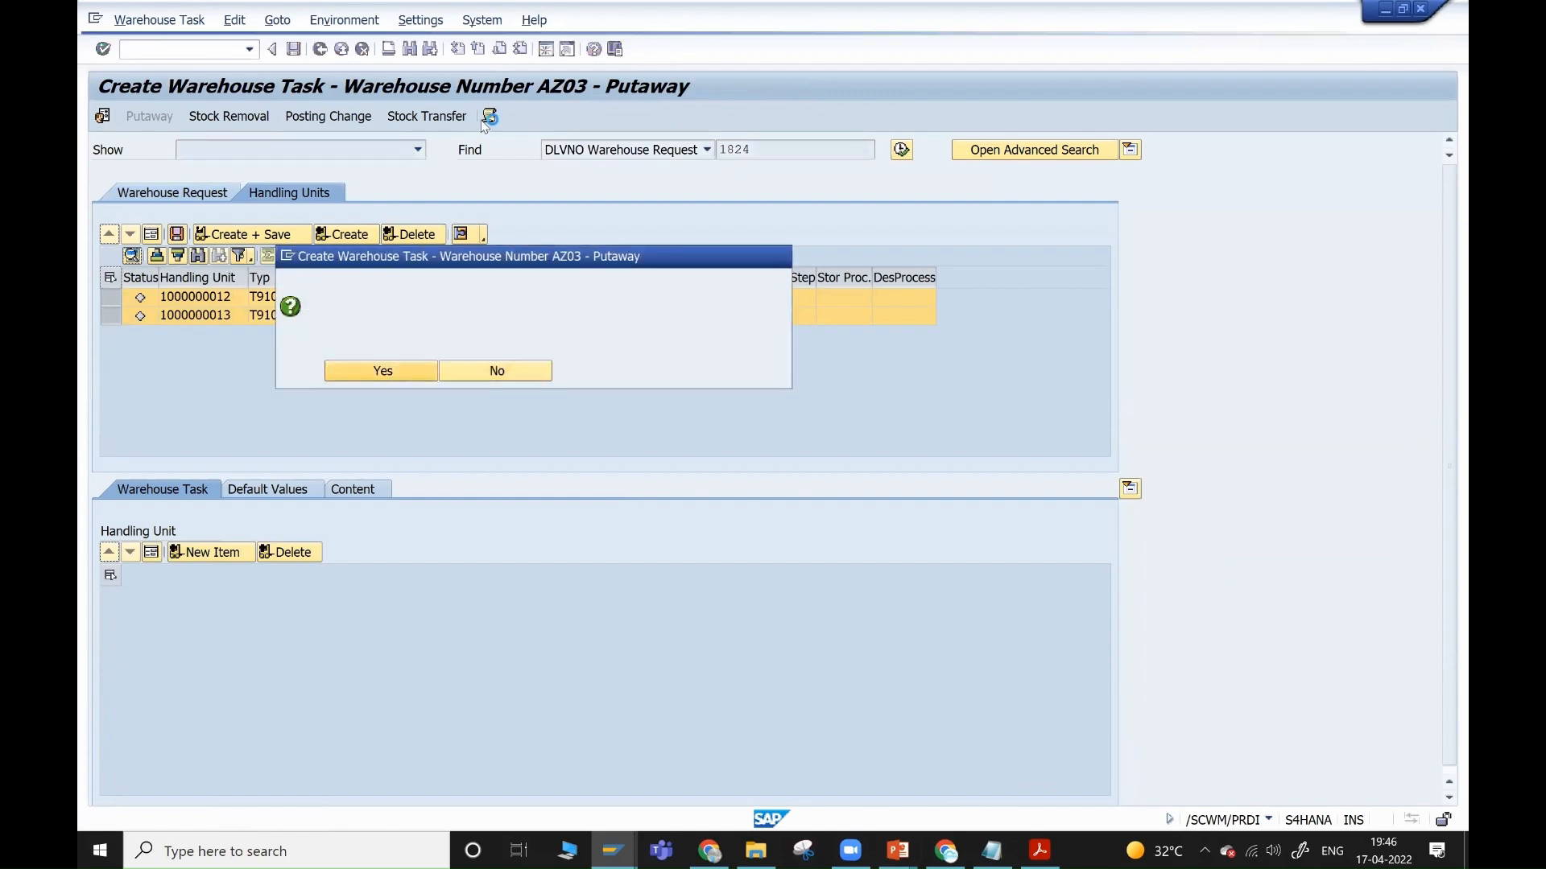
{"action": "key", "text": "Return"}
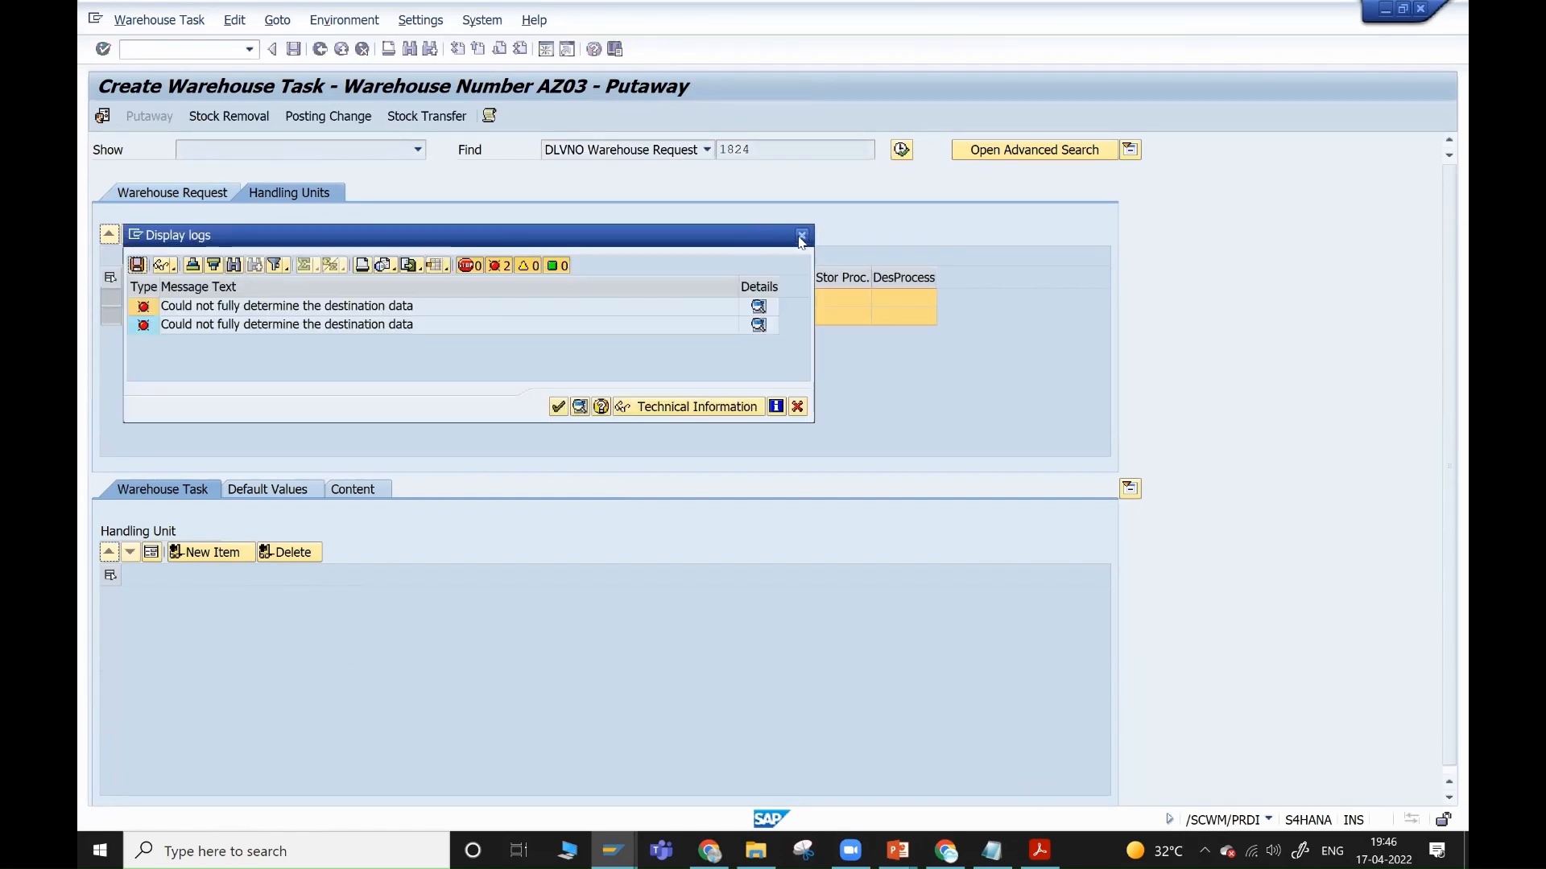
{"action": "left_click", "coordinate": [802, 237]}
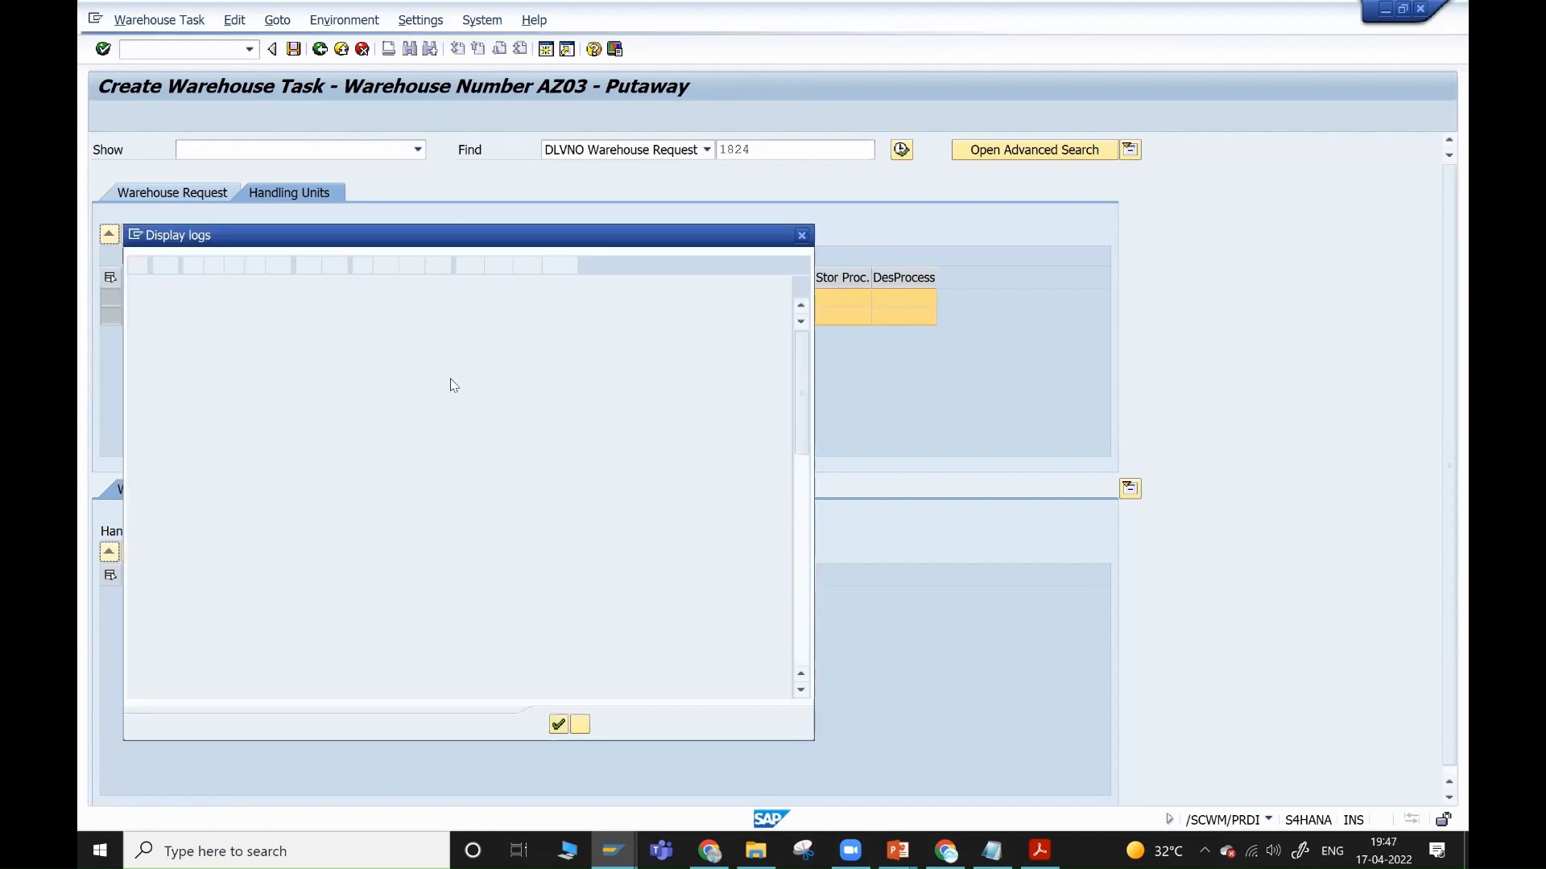
- Examine the detailed warehouse task log for the storage type search, section check, bin type and destination bin search messages
{"action": "left_click", "coordinate": [362, 479]}
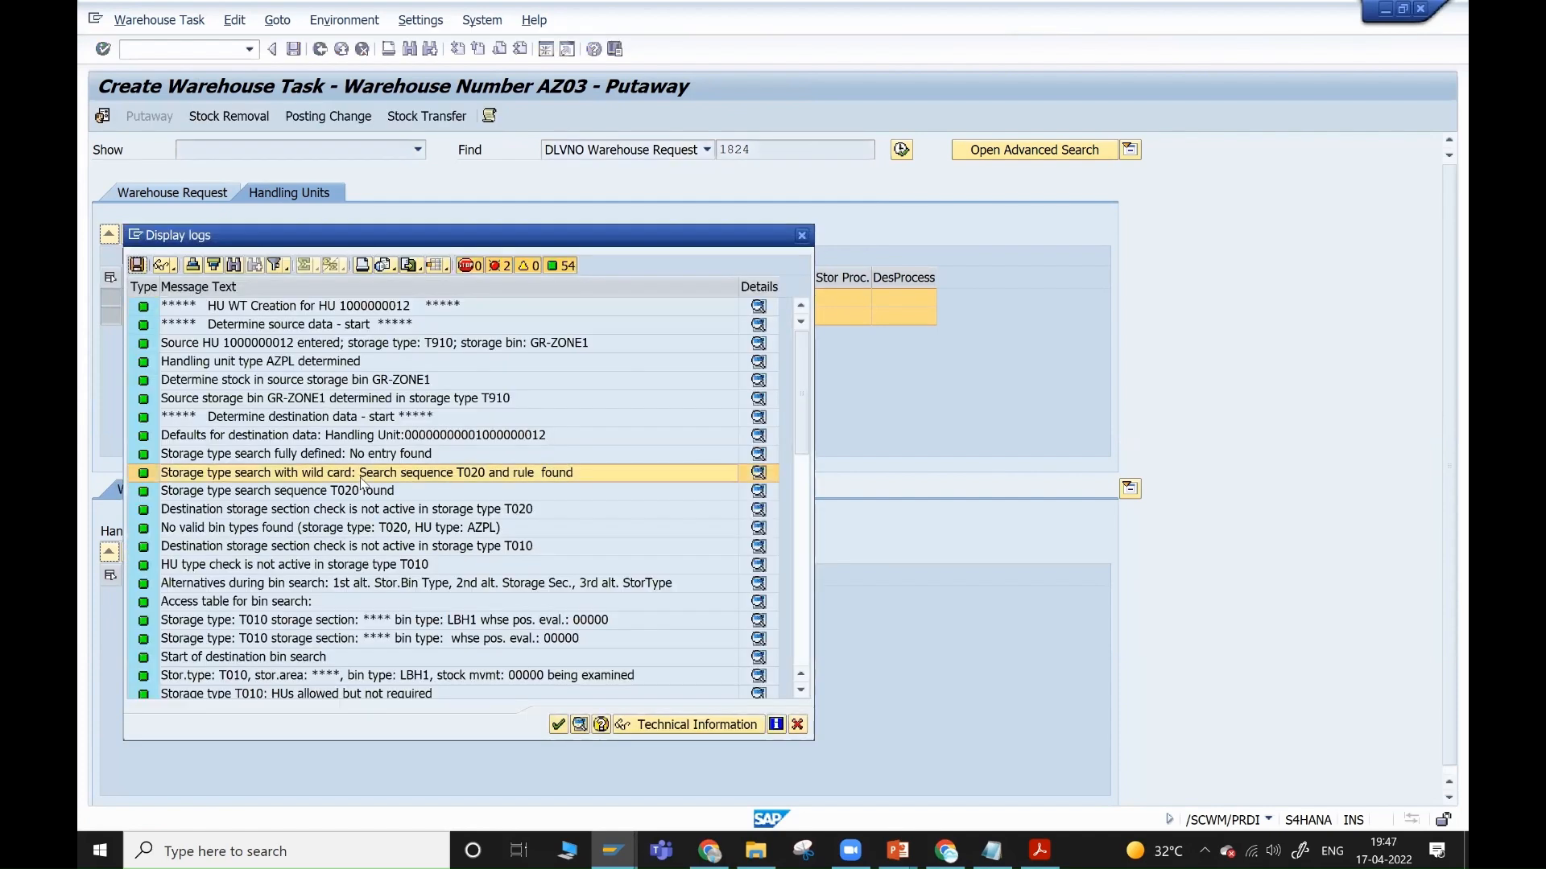
{"action": "key", "text": "Down"}
{"action": "key", "text": "Down"}
{"action": "key", "text": "Down"}
{"action": "key", "text": "Down"}
{"action": "key", "text": "Down"}
{"action": "key", "text": "Up"}
{"action": "key", "text": "Down"}
{"action": "key", "text": "Down"}
{"action": "key", "text": "Down"}
{"action": "key", "text": "Down"}
{"action": "key", "text": "Down"}
{"action": "key", "text": "Down"}
{"action": "key", "text": "Down"}
{"action": "key", "text": "Down"}
{"action": "key", "text": "Down"}
{"action": "key", "text": "Down"}
{"action": "key", "text": "Down"}
{"action": "key", "text": "Down"}
{"action": "key", "text": "Down"}
{"action": "key", "text": "Down"}
{"action": "key", "text": "Down"}
{"action": "key", "text": "Down"}
{"action": "key", "text": "Up"}
{"action": "key", "text": "Up"}
{"action": "key", "text": "Up"}
{"action": "key", "text": "Up"}
{"action": "key", "text": "Up"}
{"action": "key", "text": "Up"}
{"action": "key", "text": "Up"}
{"action": "key", "text": "Up"}
{"action": "key", "text": "Up"}
{"action": "key", "text": "Up"}
{"action": "key", "text": "Up"}
{"action": "key", "text": "Up"}
{"action": "key", "text": "Up"}
{"action": "key", "text": "Up"}
{"action": "key", "text": "Up"}
{"action": "key", "text": "Up"}
{"action": "key", "text": "Up"}
{"action": "key", "text": "Up"}
{"action": "key", "text": "Up"}
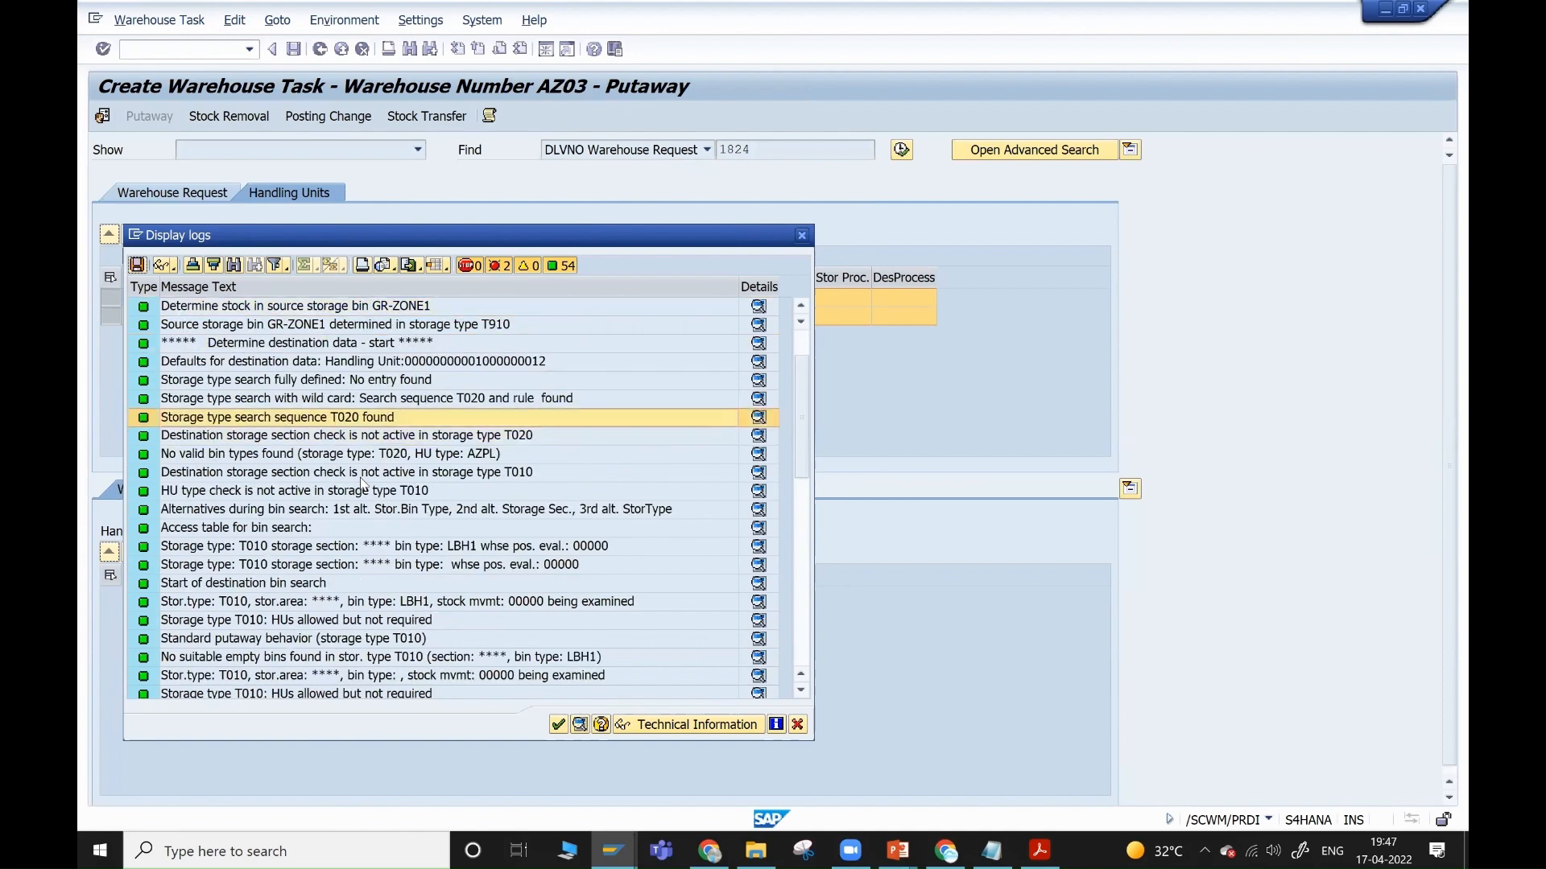
{"action": "key", "text": "Down"}
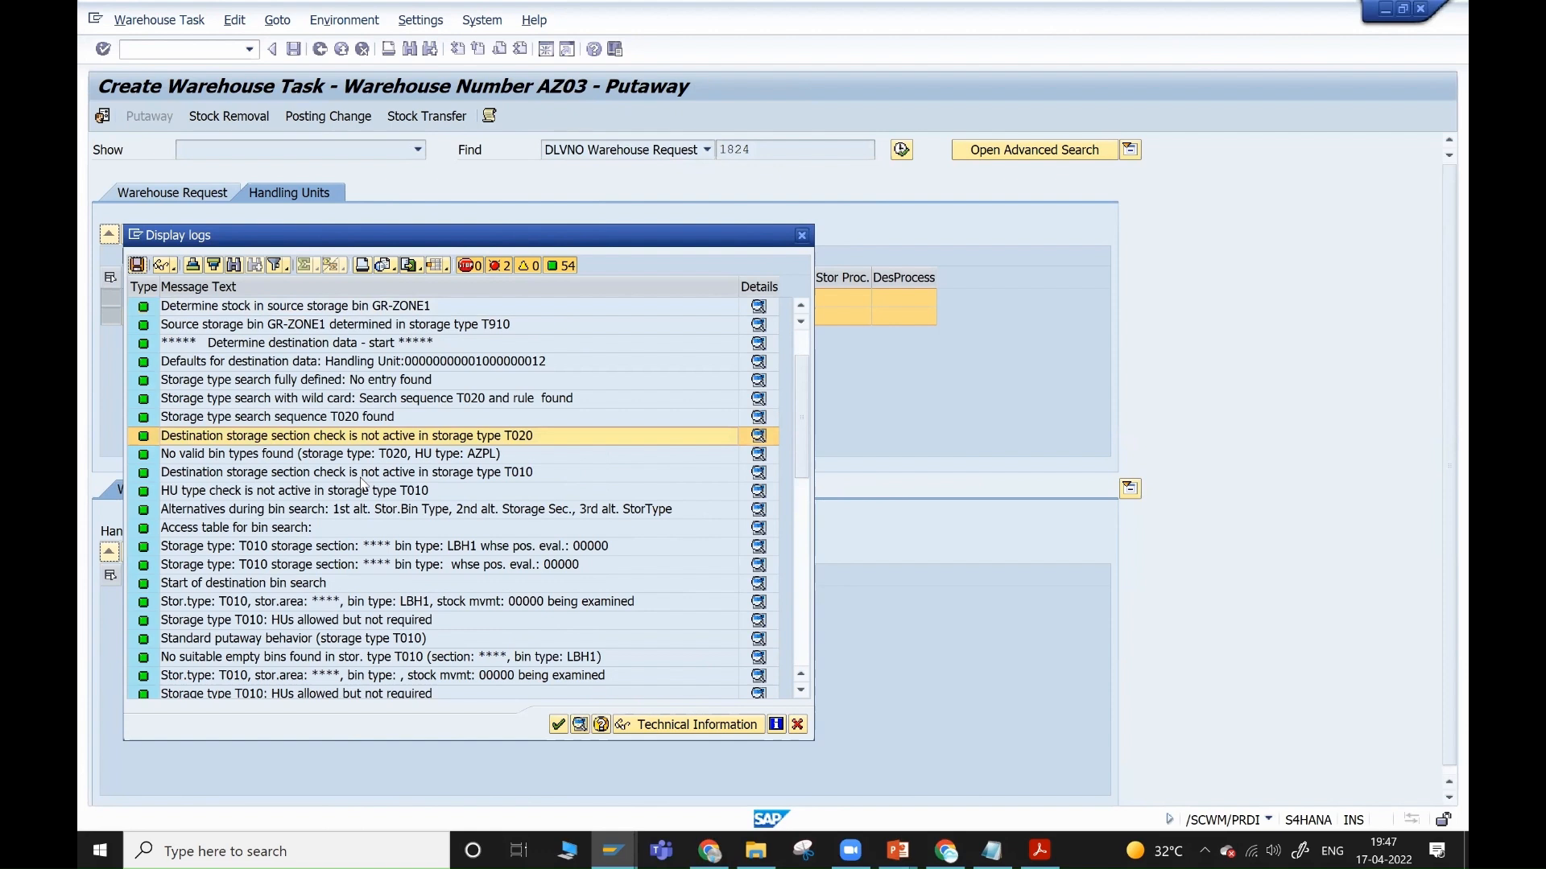
{"action": "key", "text": "Down"}
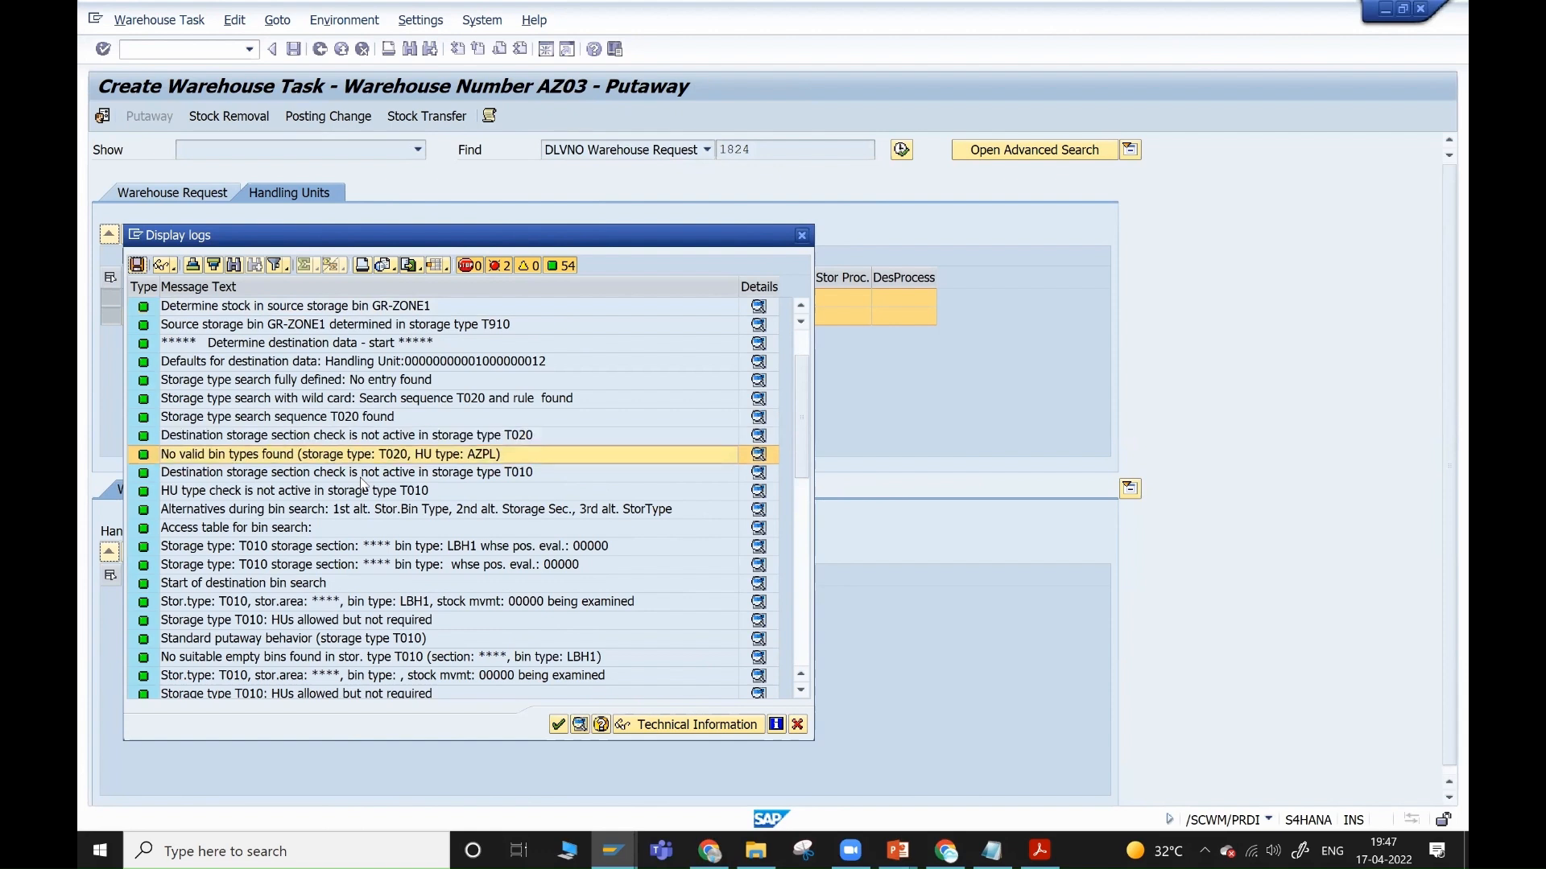
{"action": "key", "text": "Up"}
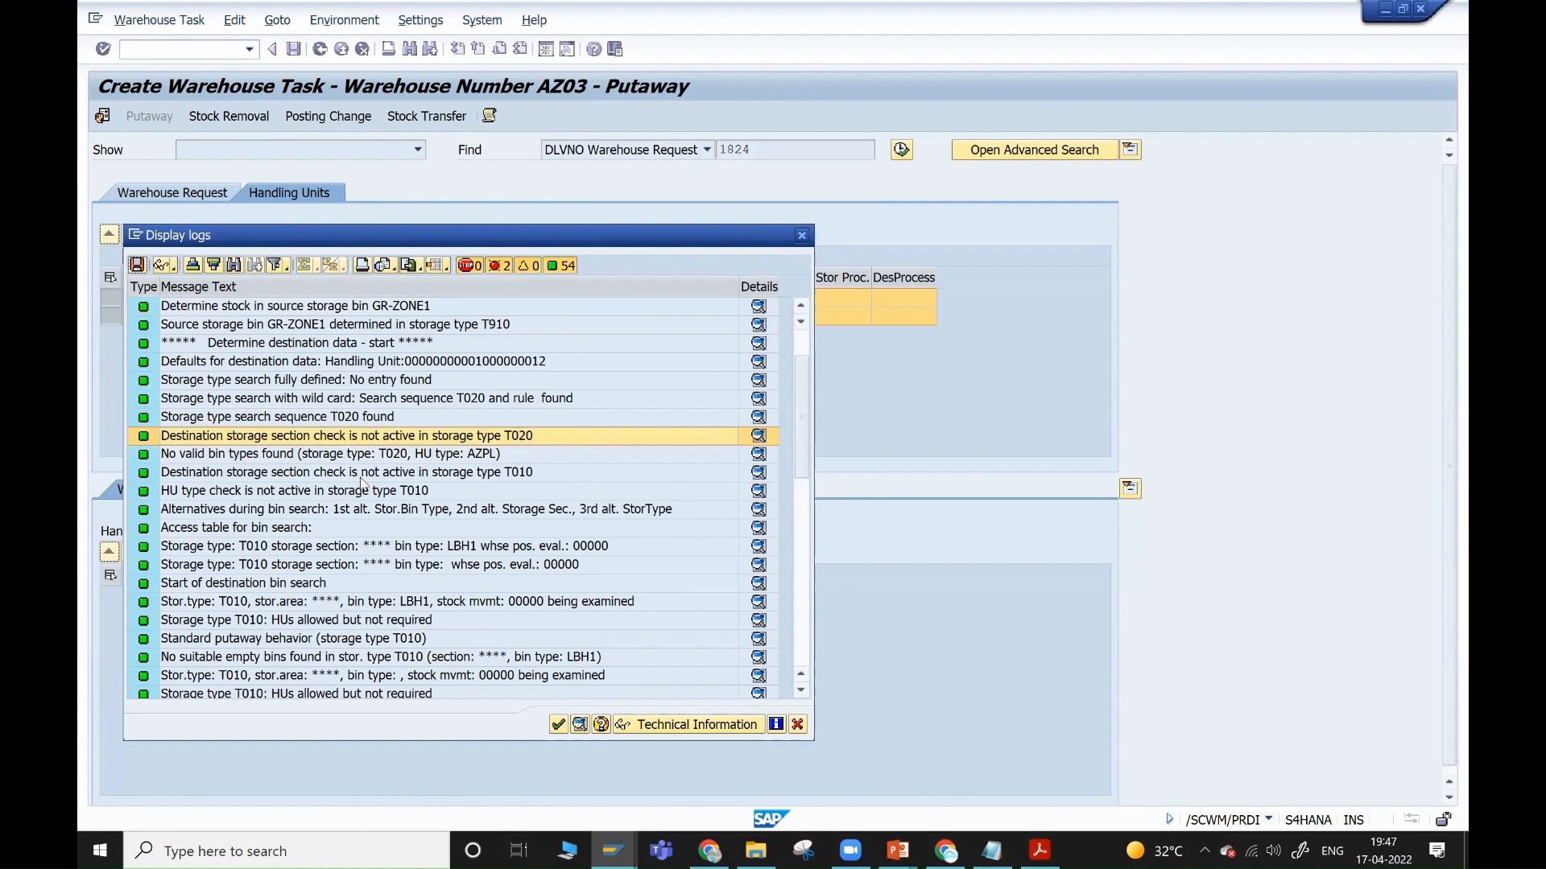
{"action": "left_click", "coordinate": [377, 417]}
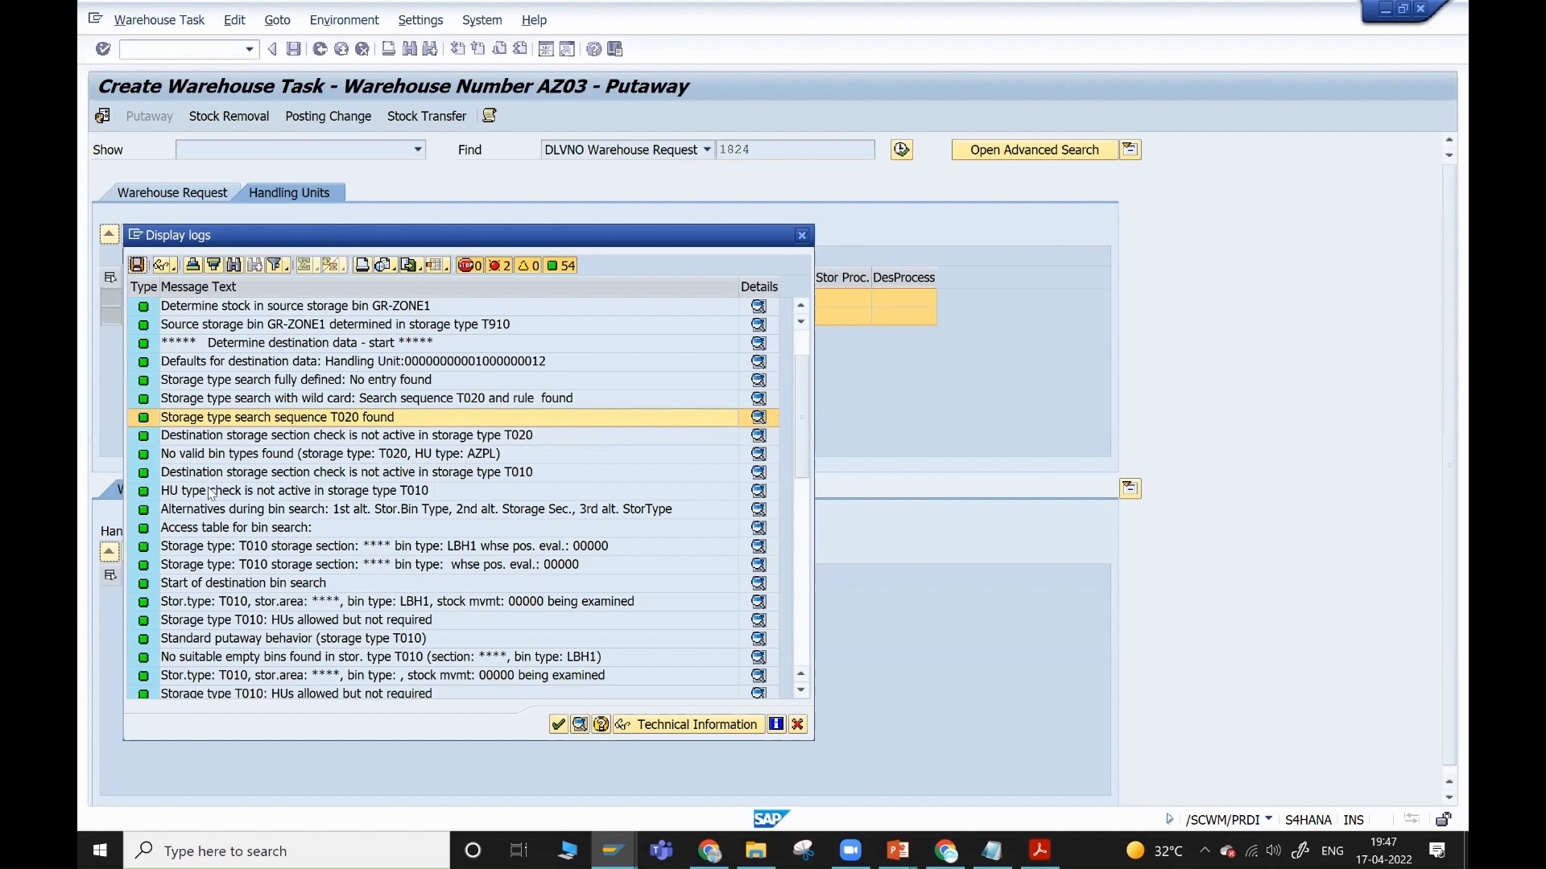
- Switch to the customizing session, expand Storage Section Search and open Create Storage Section Indicators
{"action": "key", "text": "alt+Tab"}
{"action": "key", "text": "alt+Tab"}
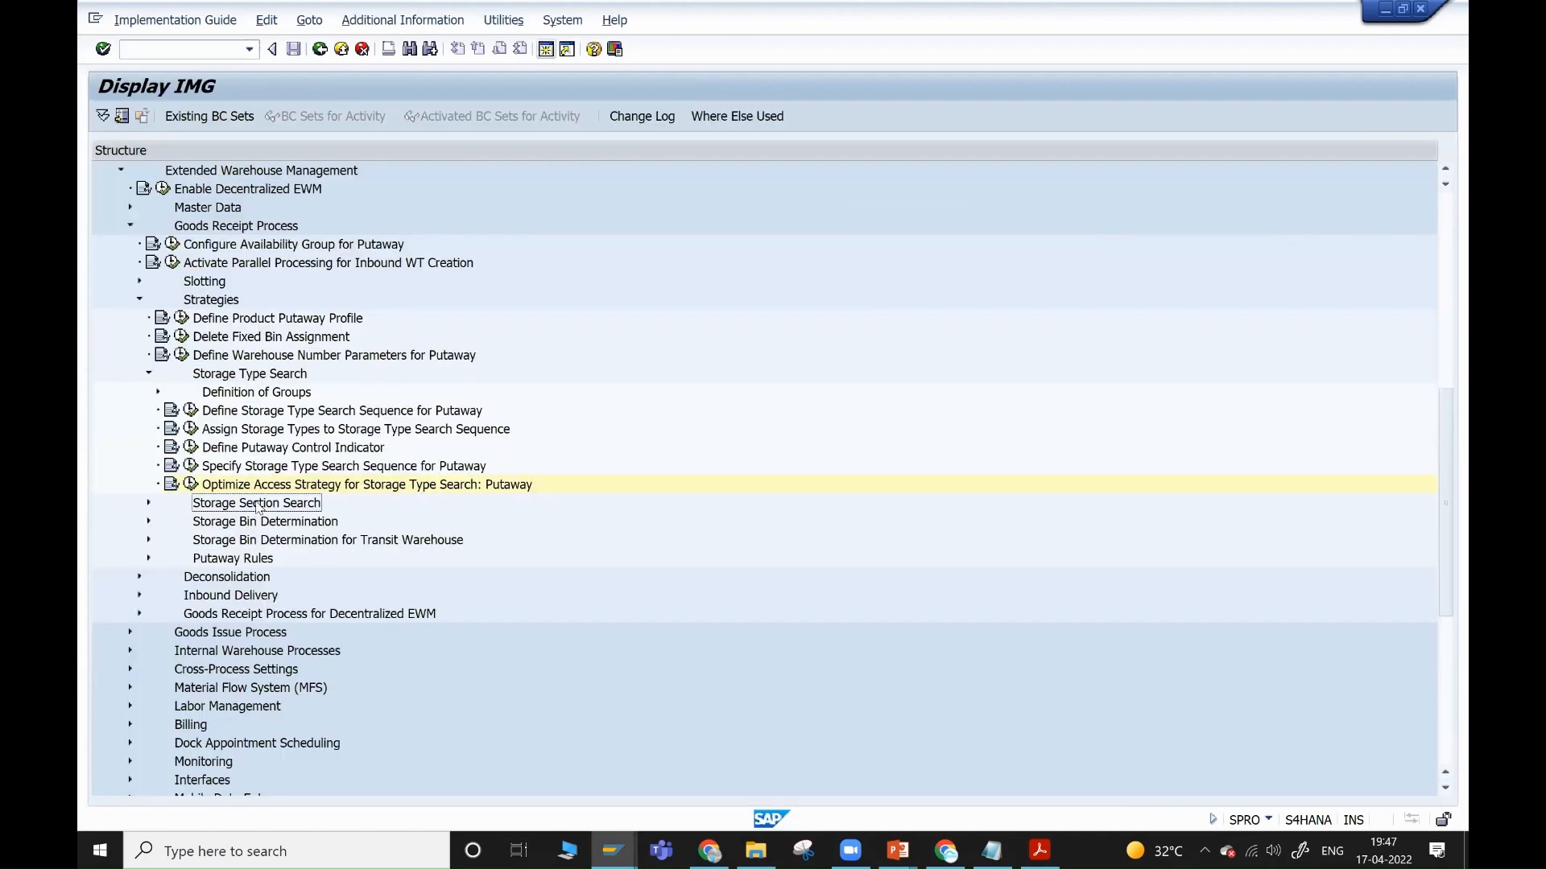
{"action": "double_click", "coordinate": [258, 504]}
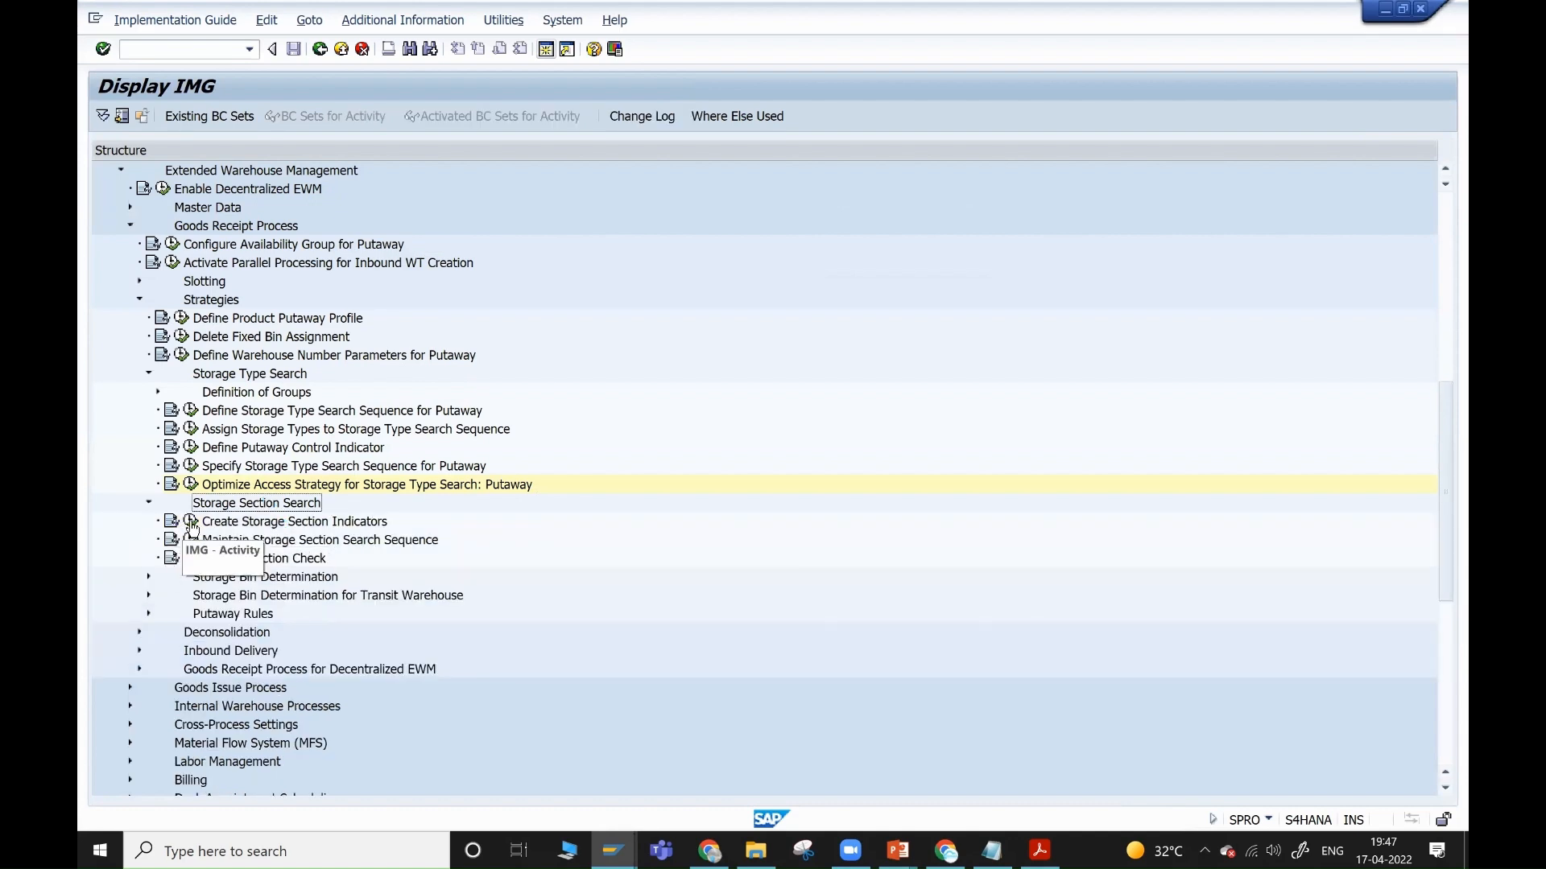
{"action": "left_click", "coordinate": [191, 522]}
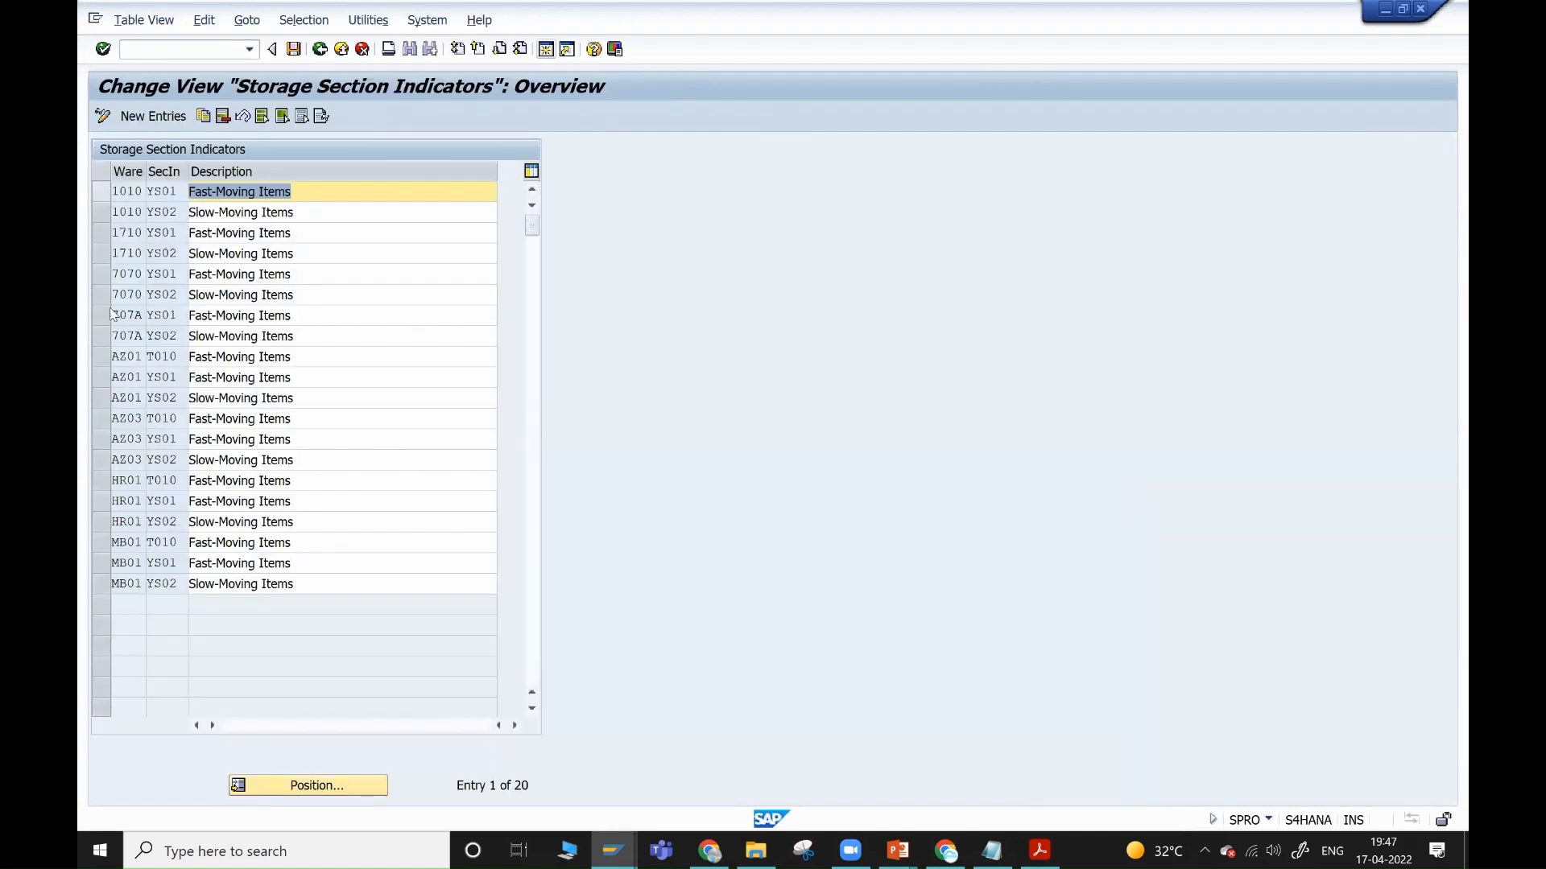
- Copy storage section indicator T010 of warehouse AZ01 as indicator FAST for warehouse AZ03, and save it to the customizing request
{"action": "left_click", "coordinate": [104, 358]}
{"action": "left_click", "coordinate": [203, 117]}
{"action": "type", "text": "az"}
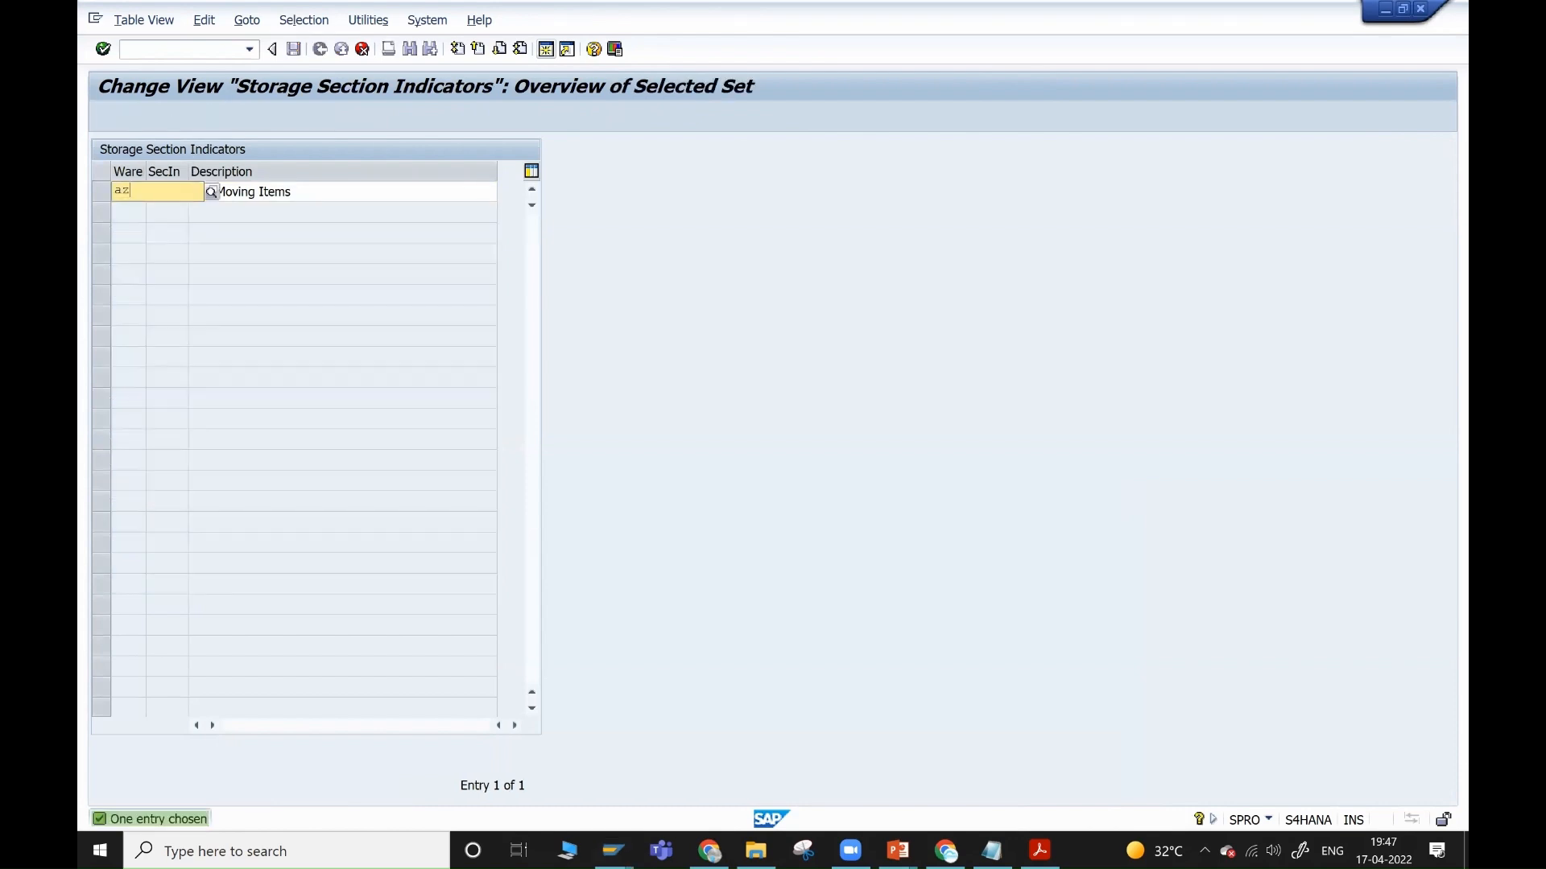
{"action": "type", "text": "02"}
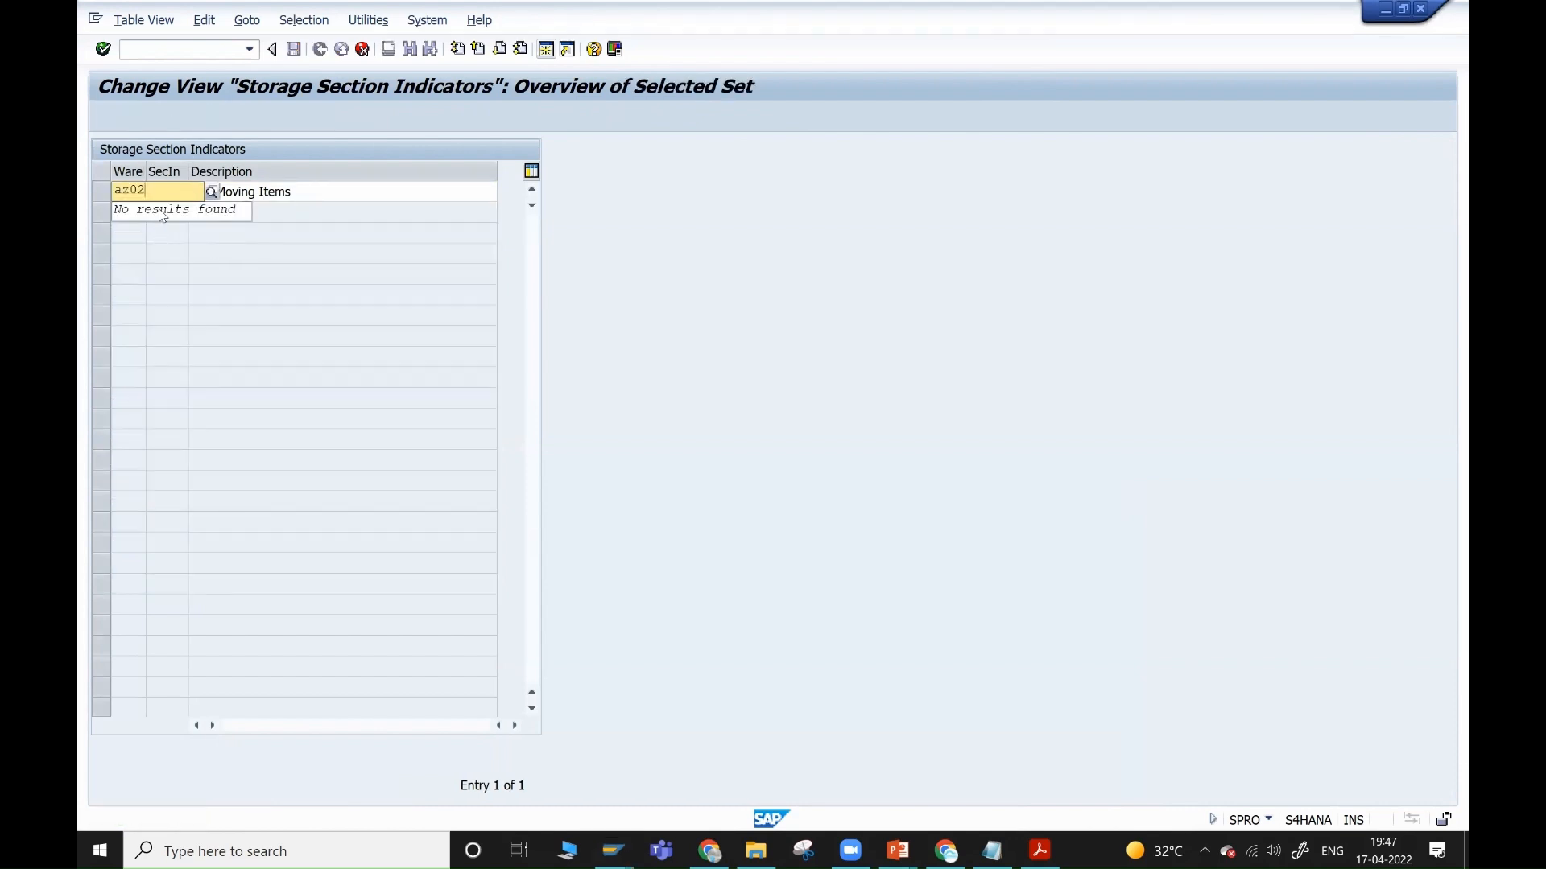
{"action": "key", "text": "BackSpace"}
{"action": "type", "text": "3"}
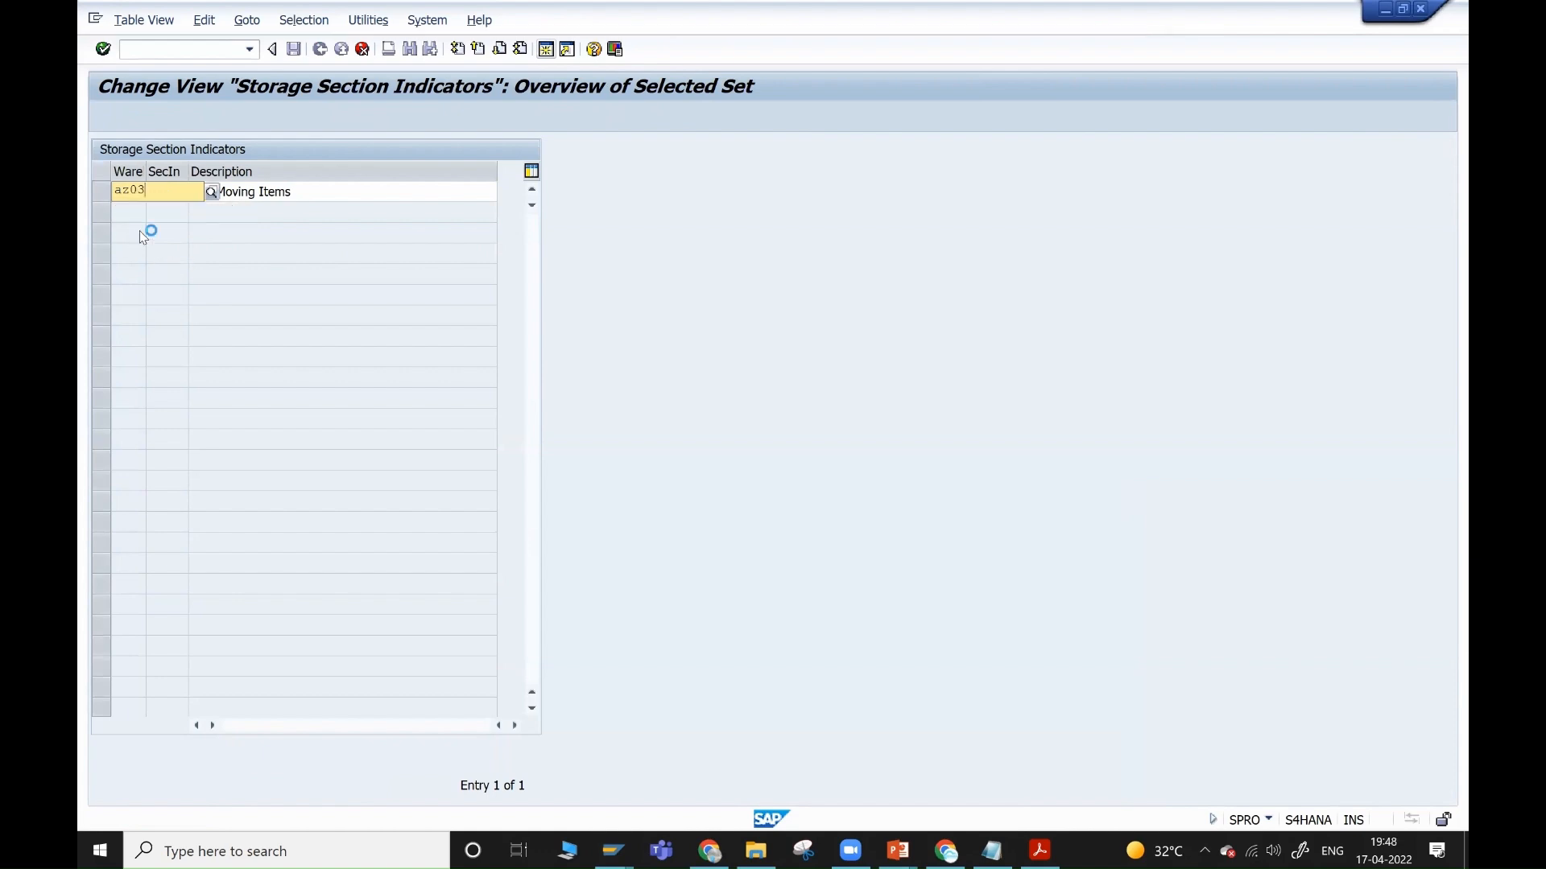
{"action": "key", "text": "Return"}
{"action": "key", "text": "Tab"}
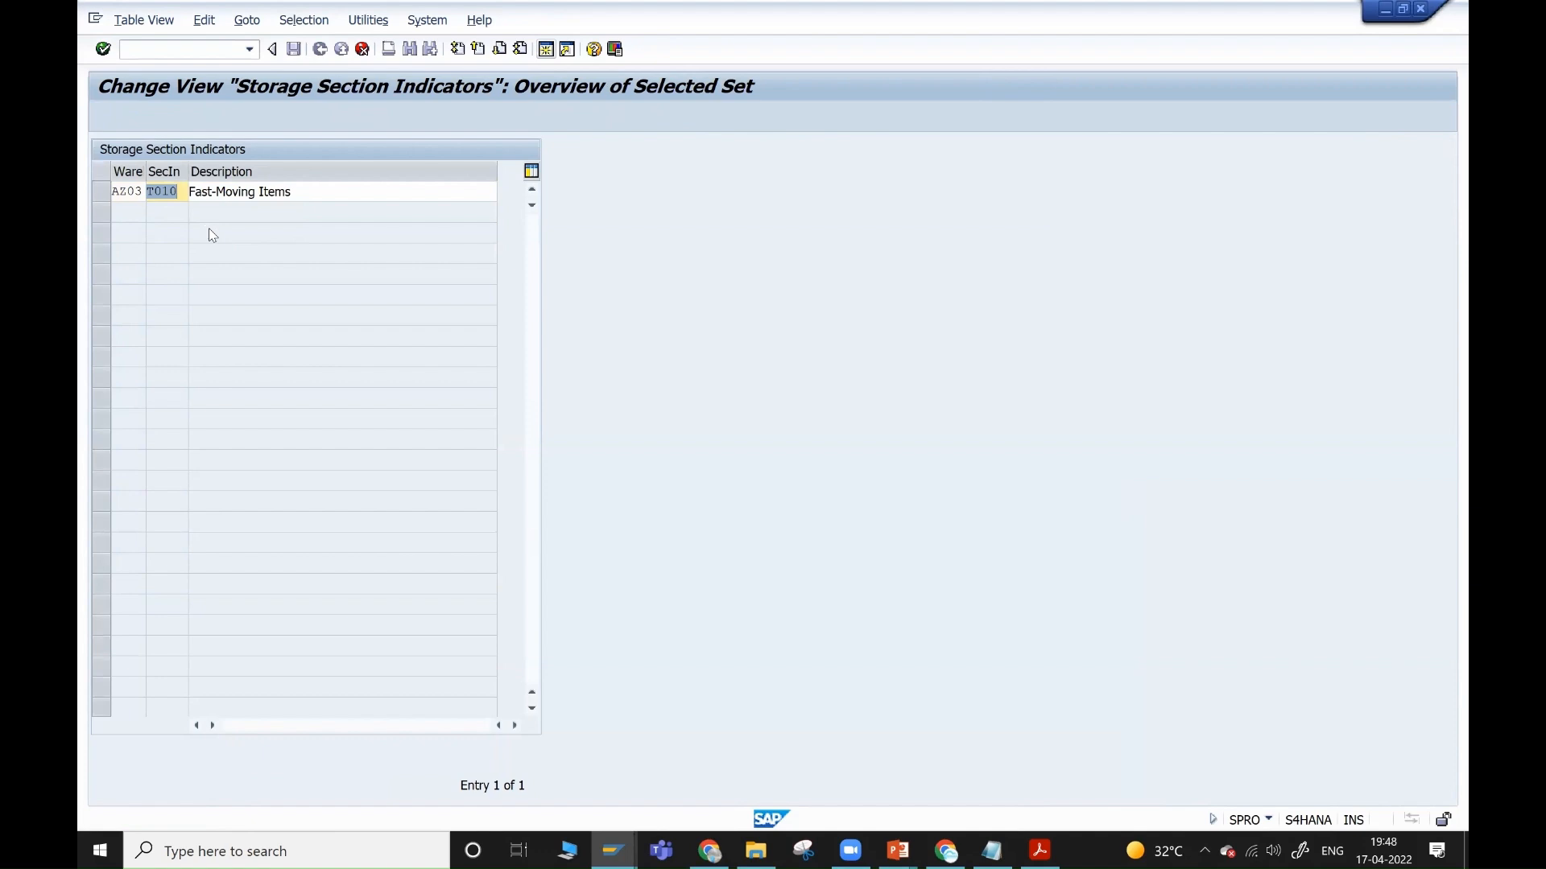
{"action": "type", "text": "FAST"}
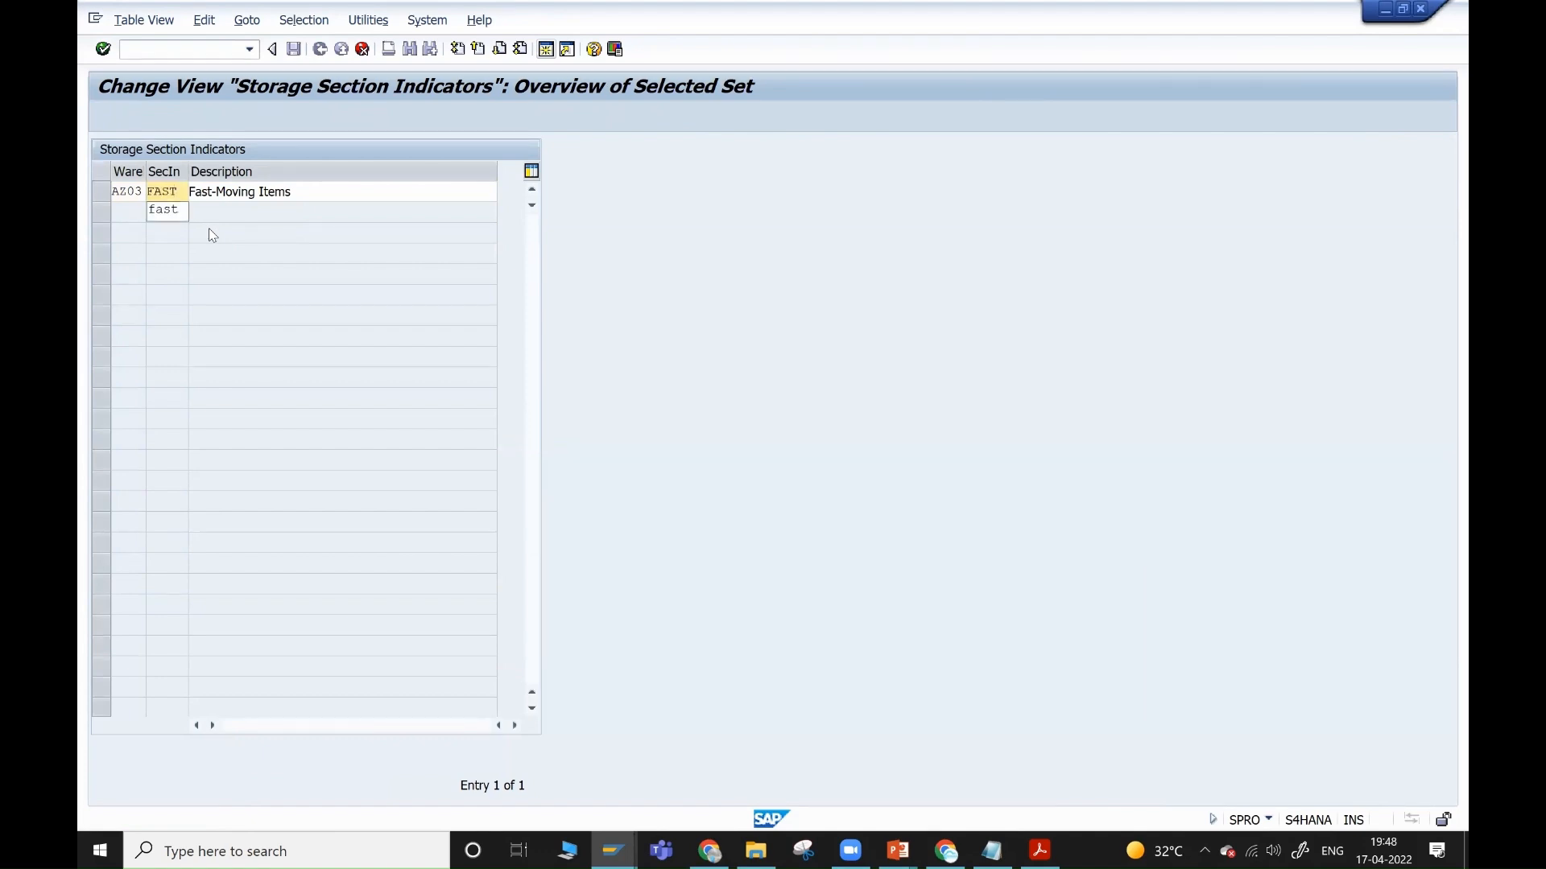
{"action": "key", "text": "Return"}
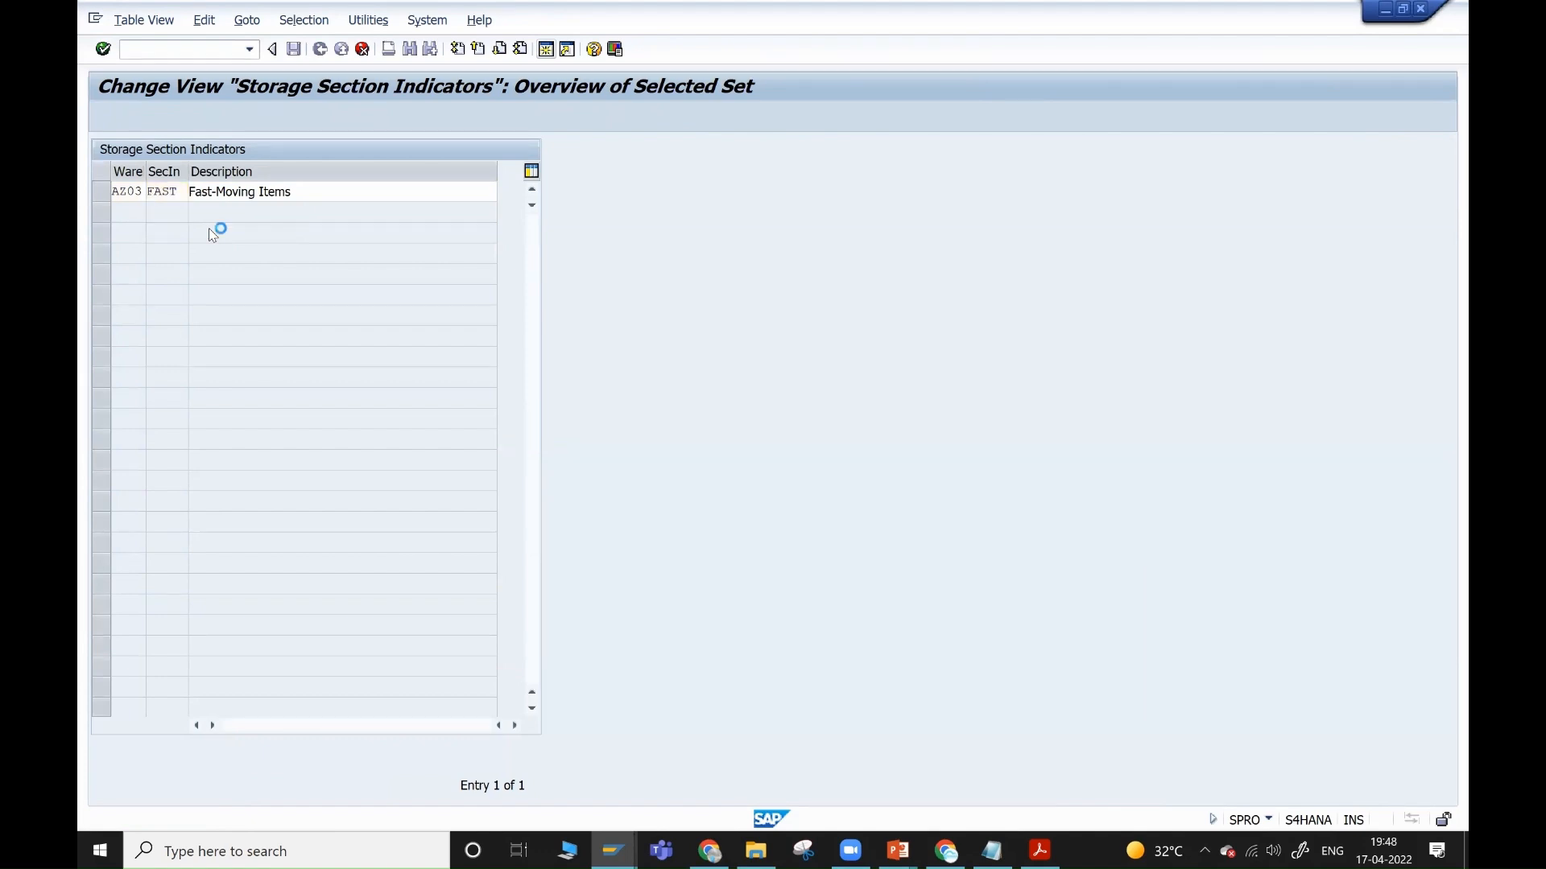
{"action": "left_click", "coordinate": [295, 48]}
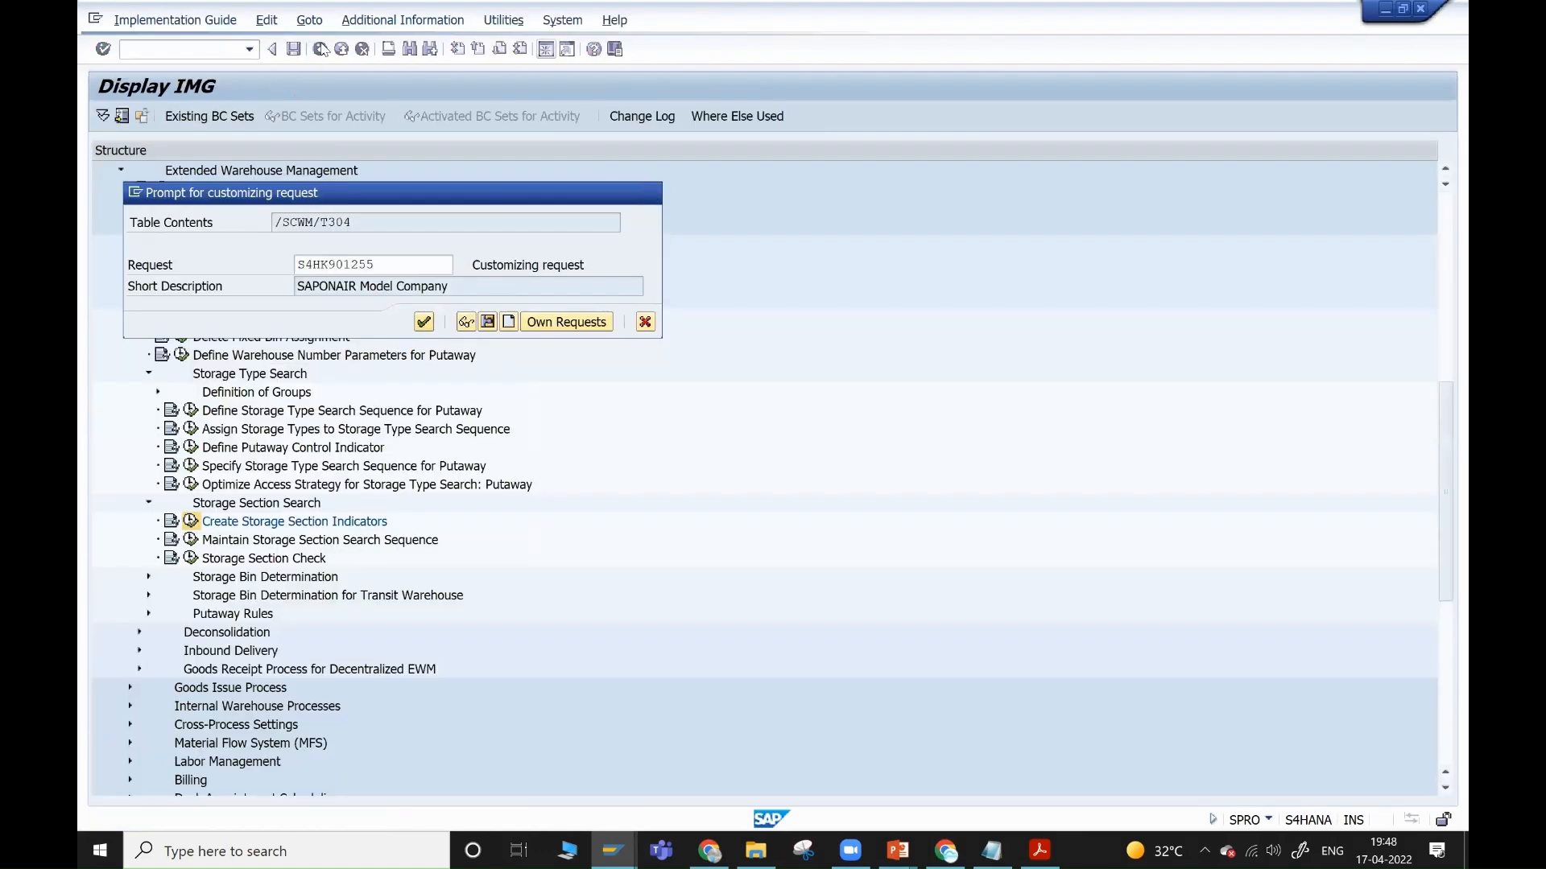
{"action": "left_click", "coordinate": [425, 322]}
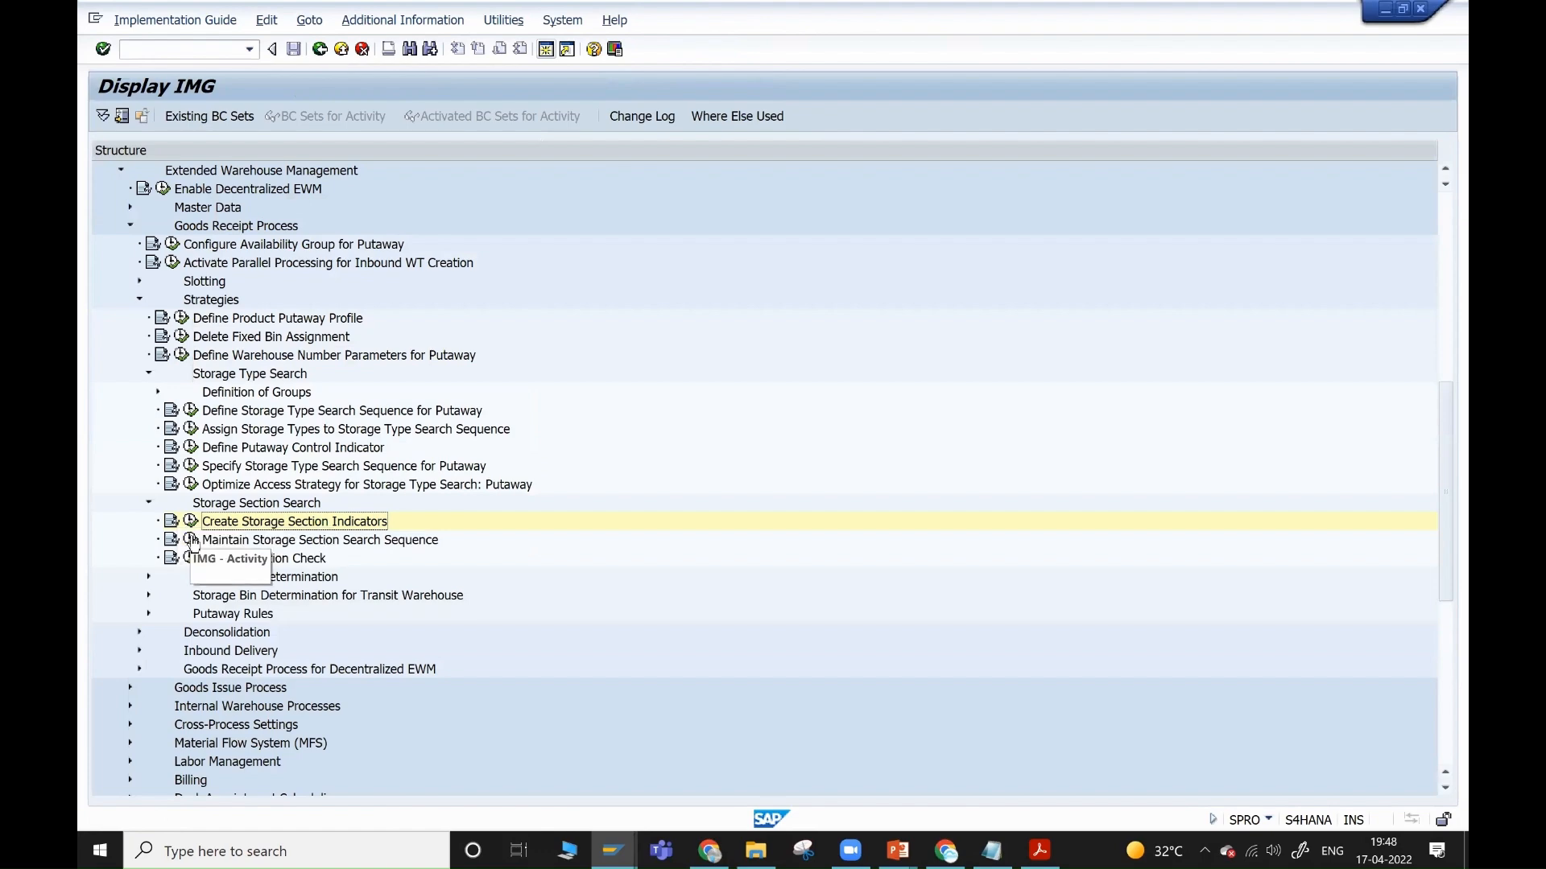
- Open Maintain Storage Section Search Sequence, and switch to the PowerPoint slide show to review the storage type and storage section slides
{"action": "left_click", "coordinate": [193, 543]}
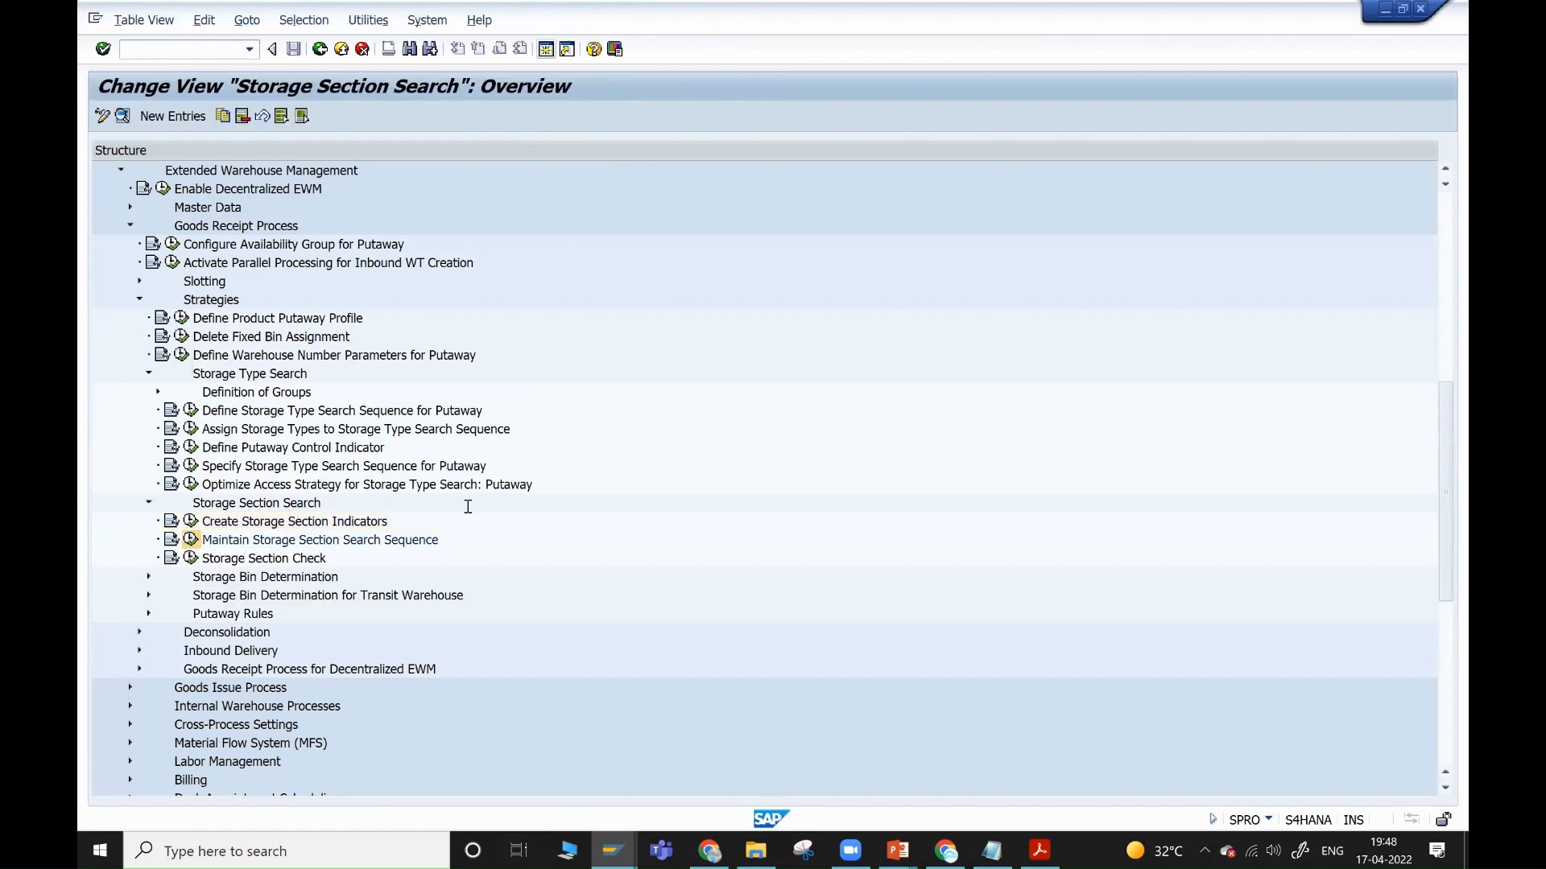
{"action": "key", "text": "alt+Tab"}
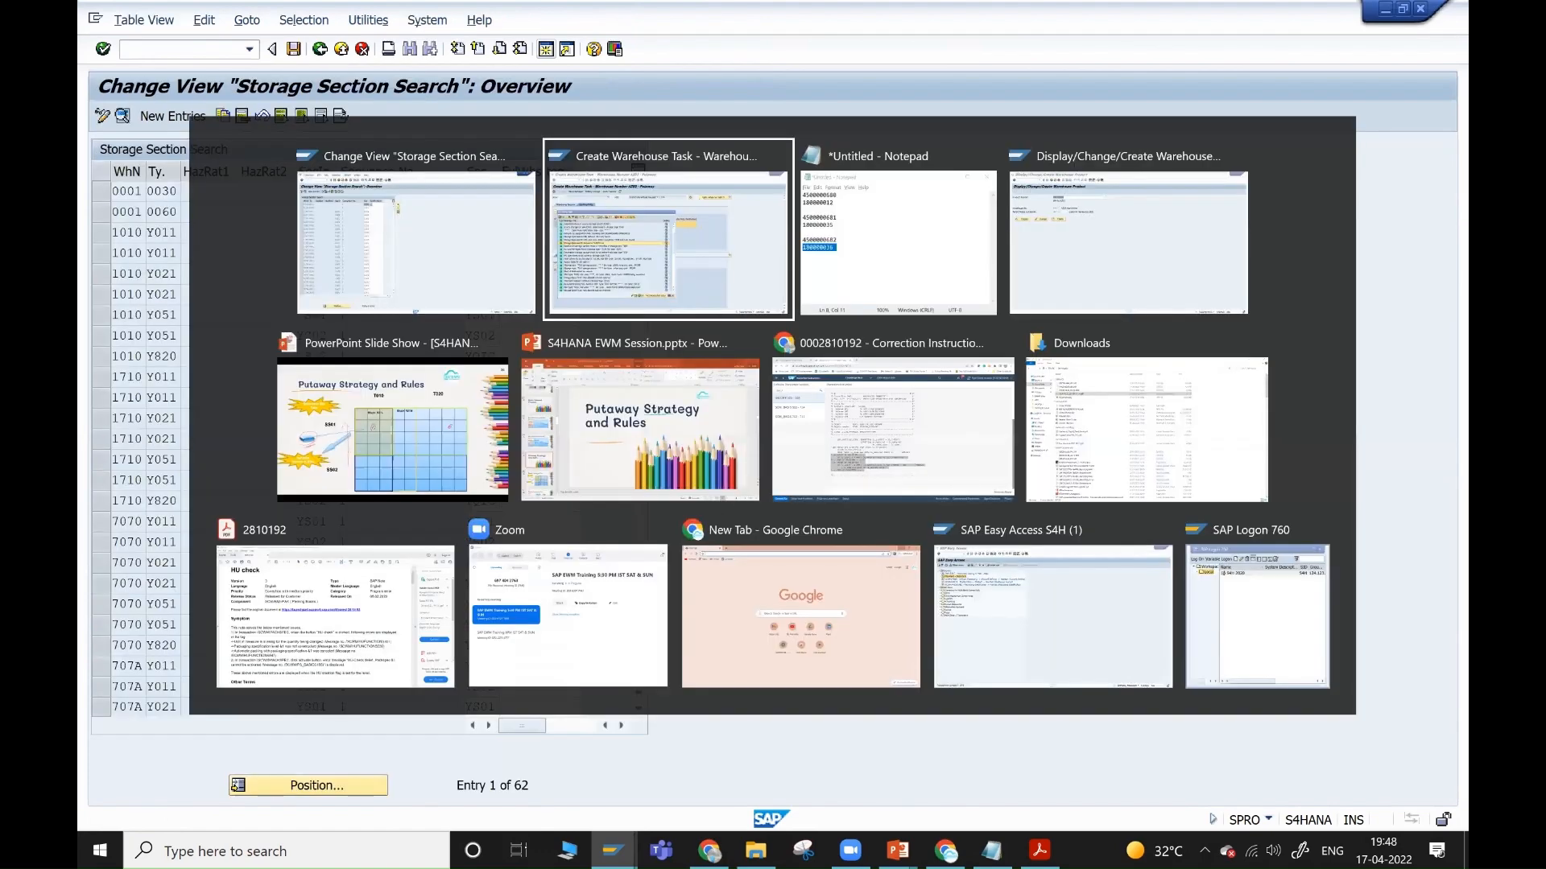
{"action": "key", "text": "alt+Tab"}
{"action": "key", "text": "alt+Tab"}
{"action": "key", "text": "alt+Tab"}
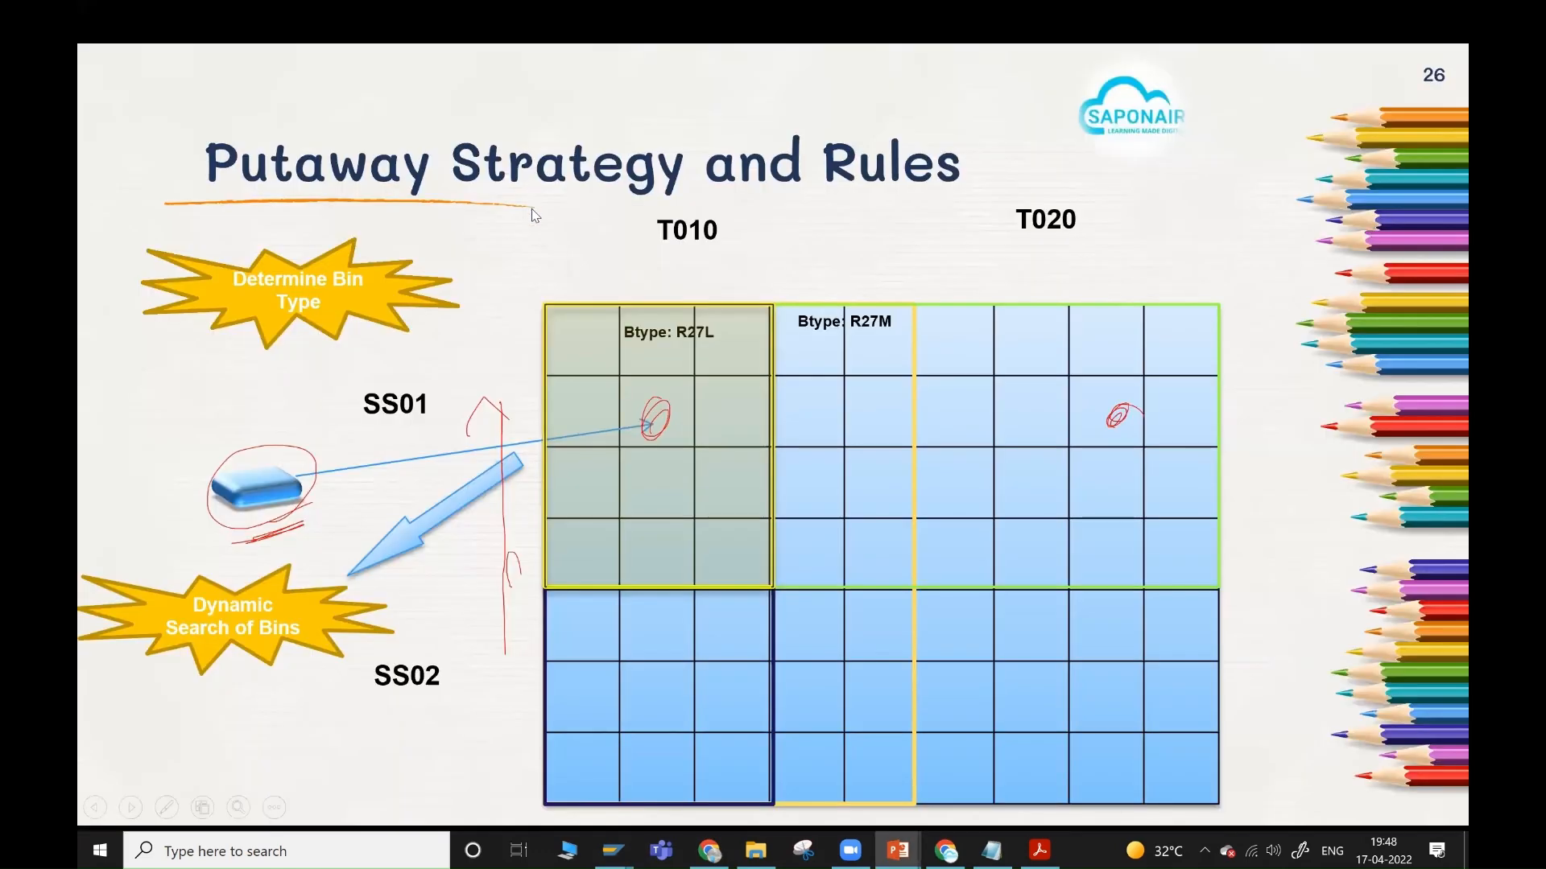
{"action": "left_click", "coordinate": [532, 209]}
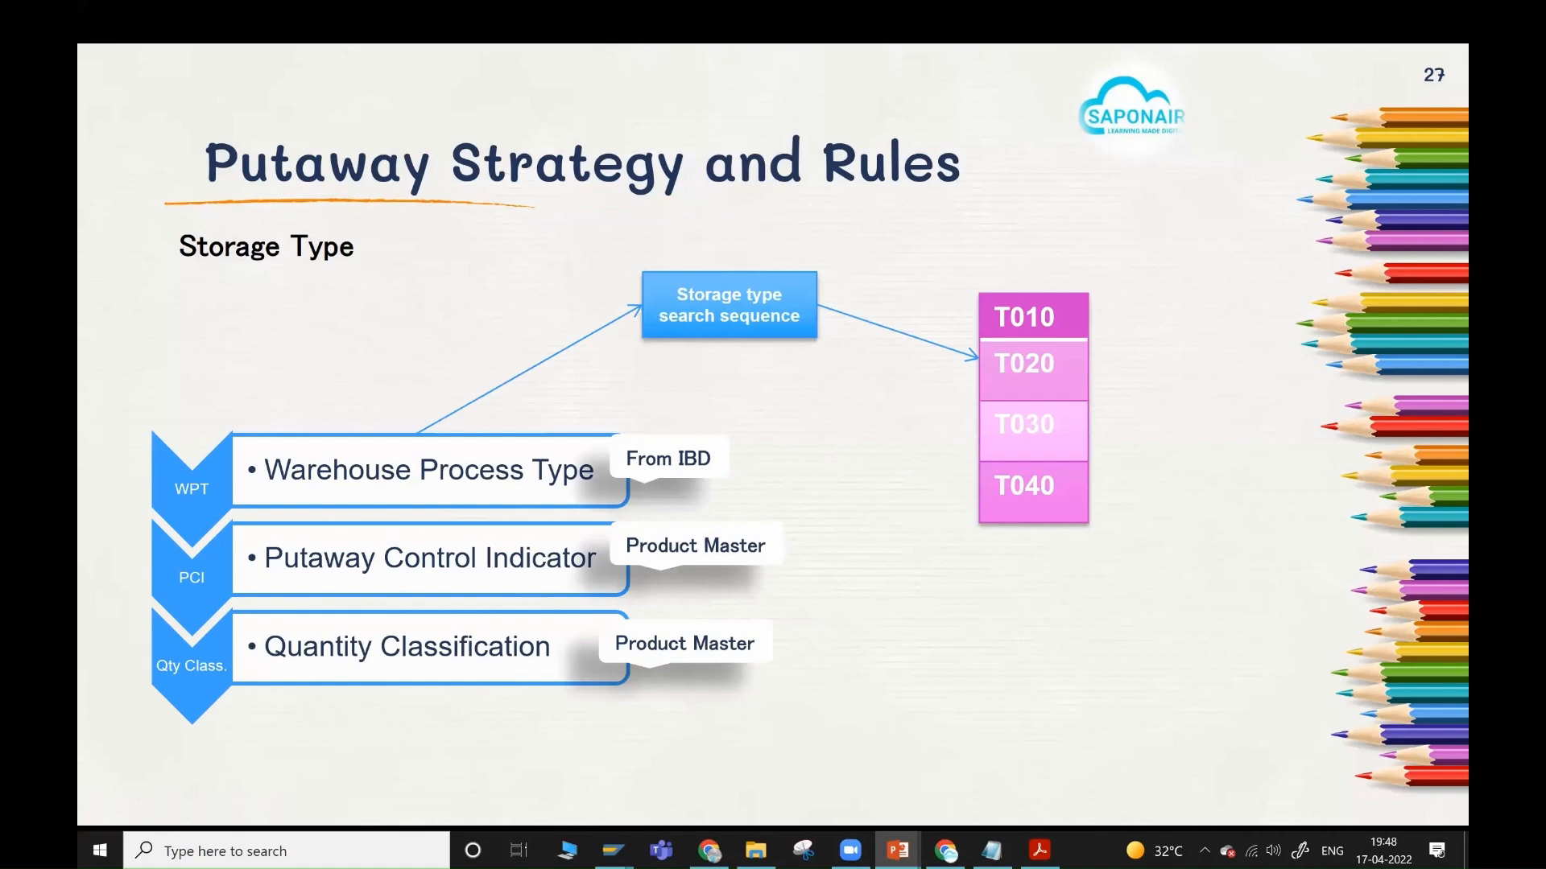
{"action": "key", "text": "Right"}
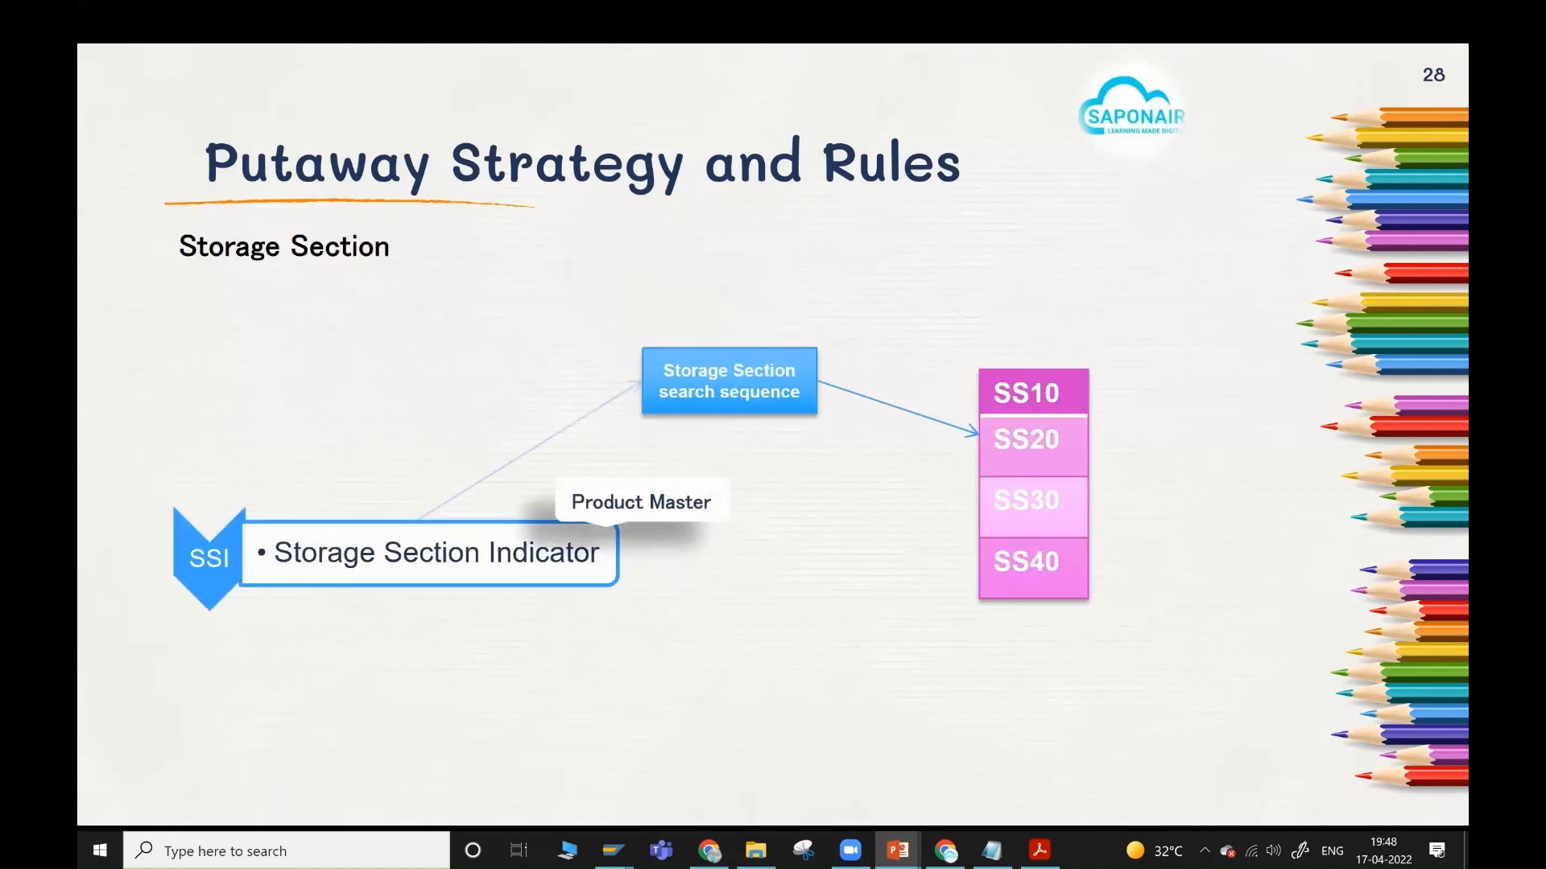
{"action": "key", "text": "Right"}
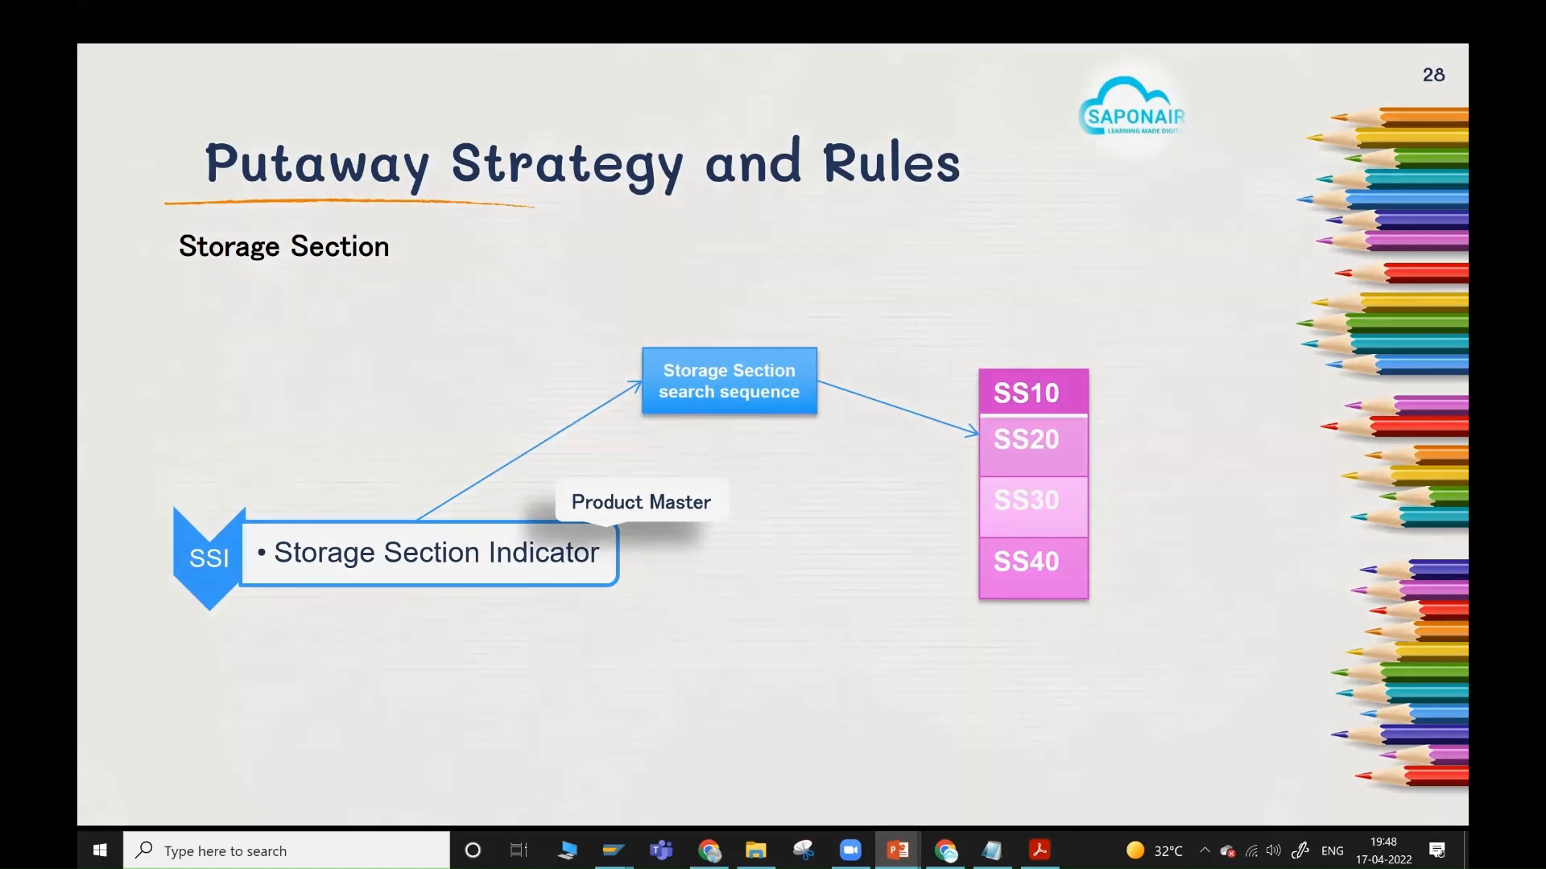
{"action": "key", "text": "Left"}
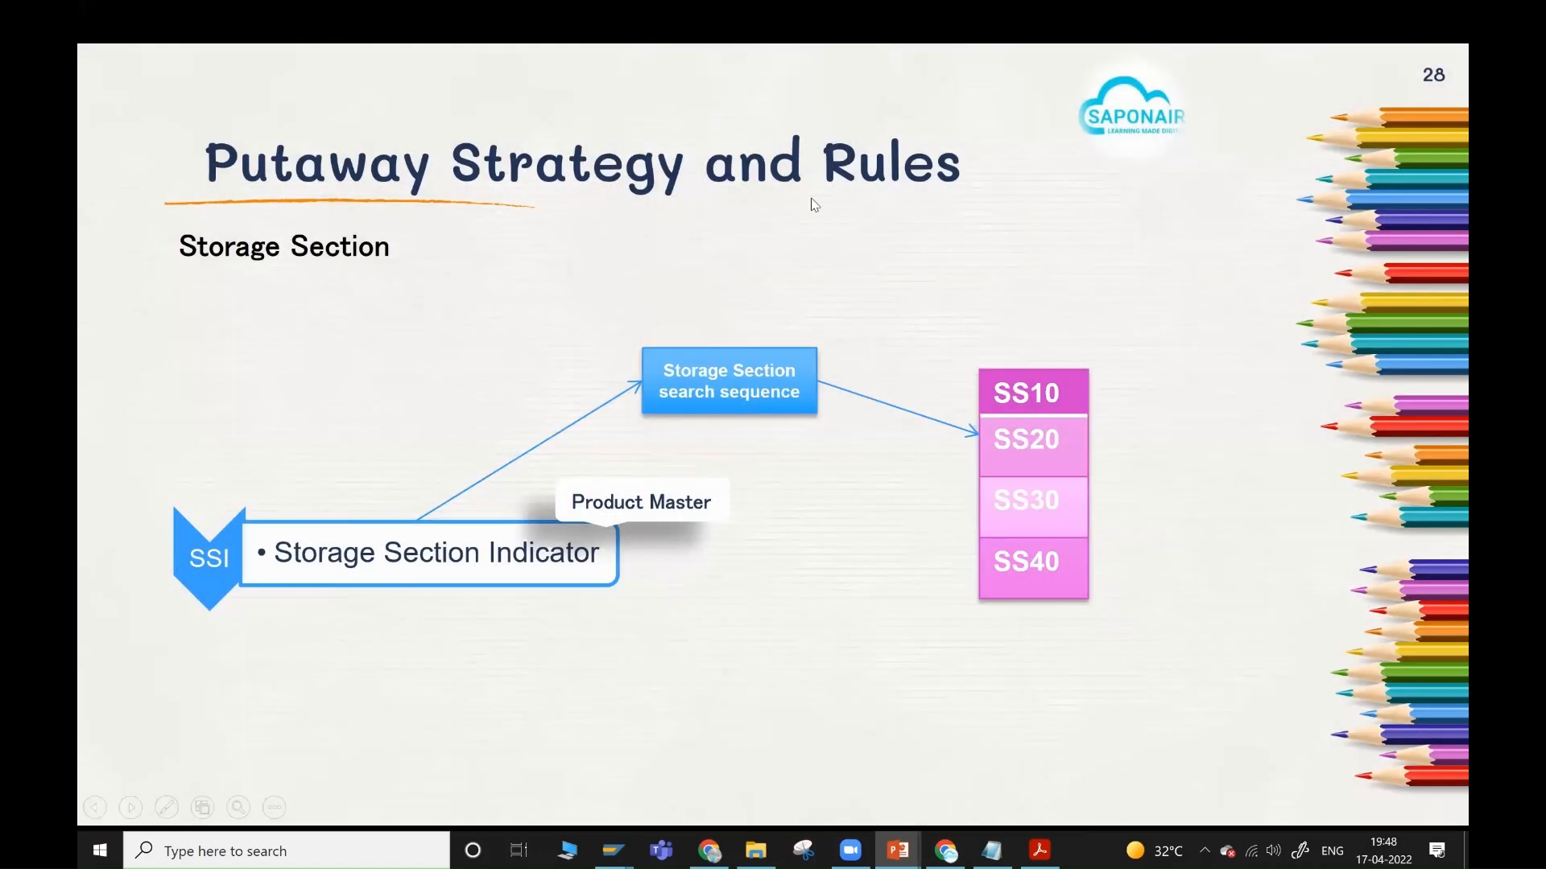
- Return to the Storage Section Search table and copy the warehouse 0001, storage type 0030 entry for warehouse AZ03 and storage type T020
{"action": "key", "text": "alt+Tab"}
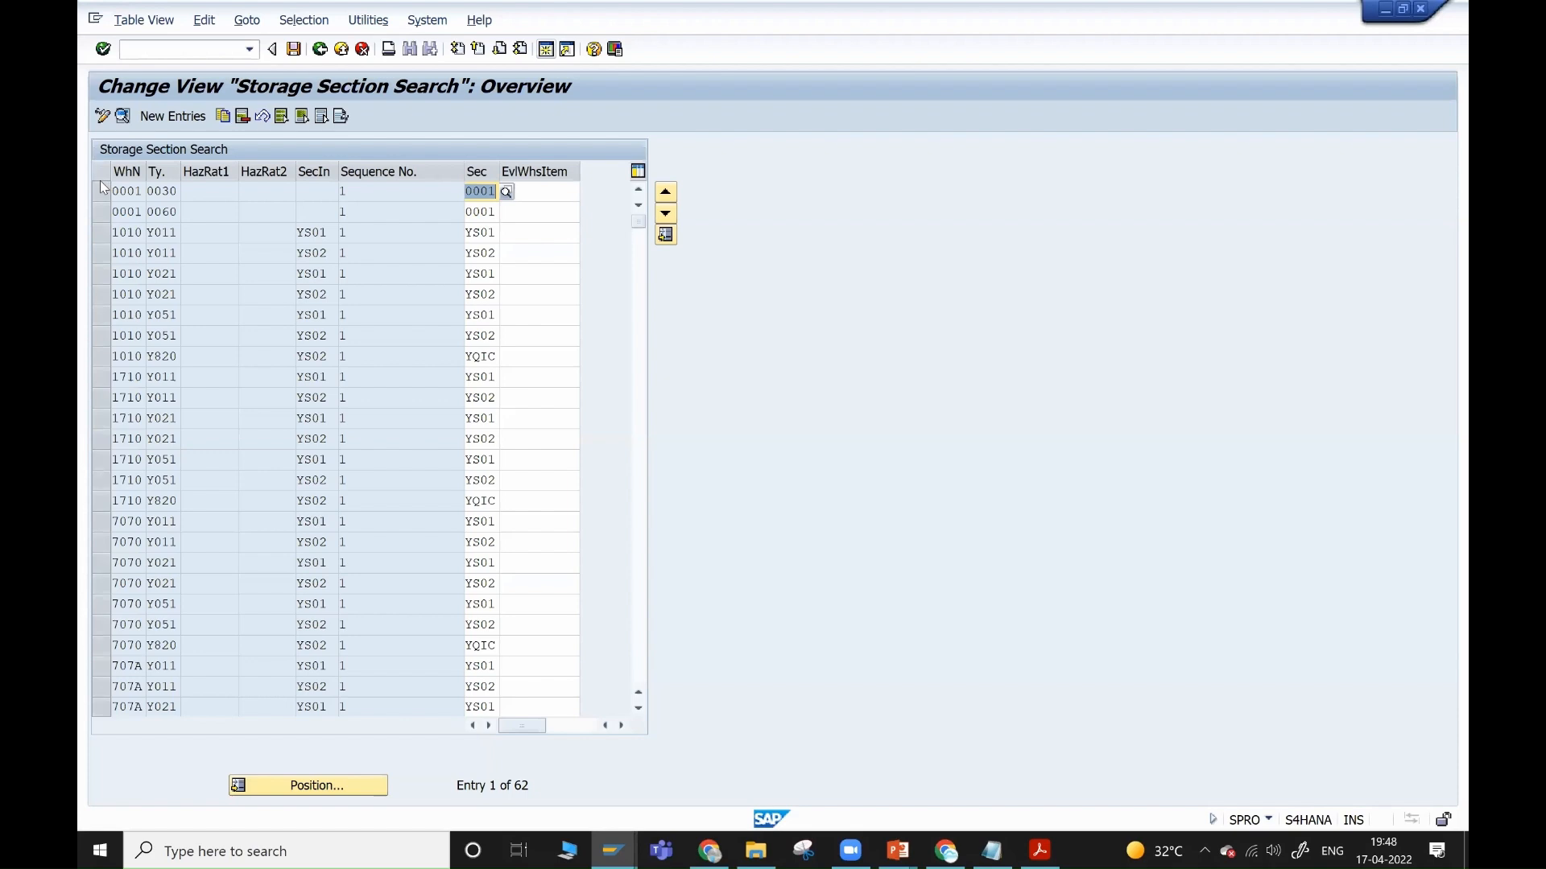
{"action": "left_click", "coordinate": [101, 190]}
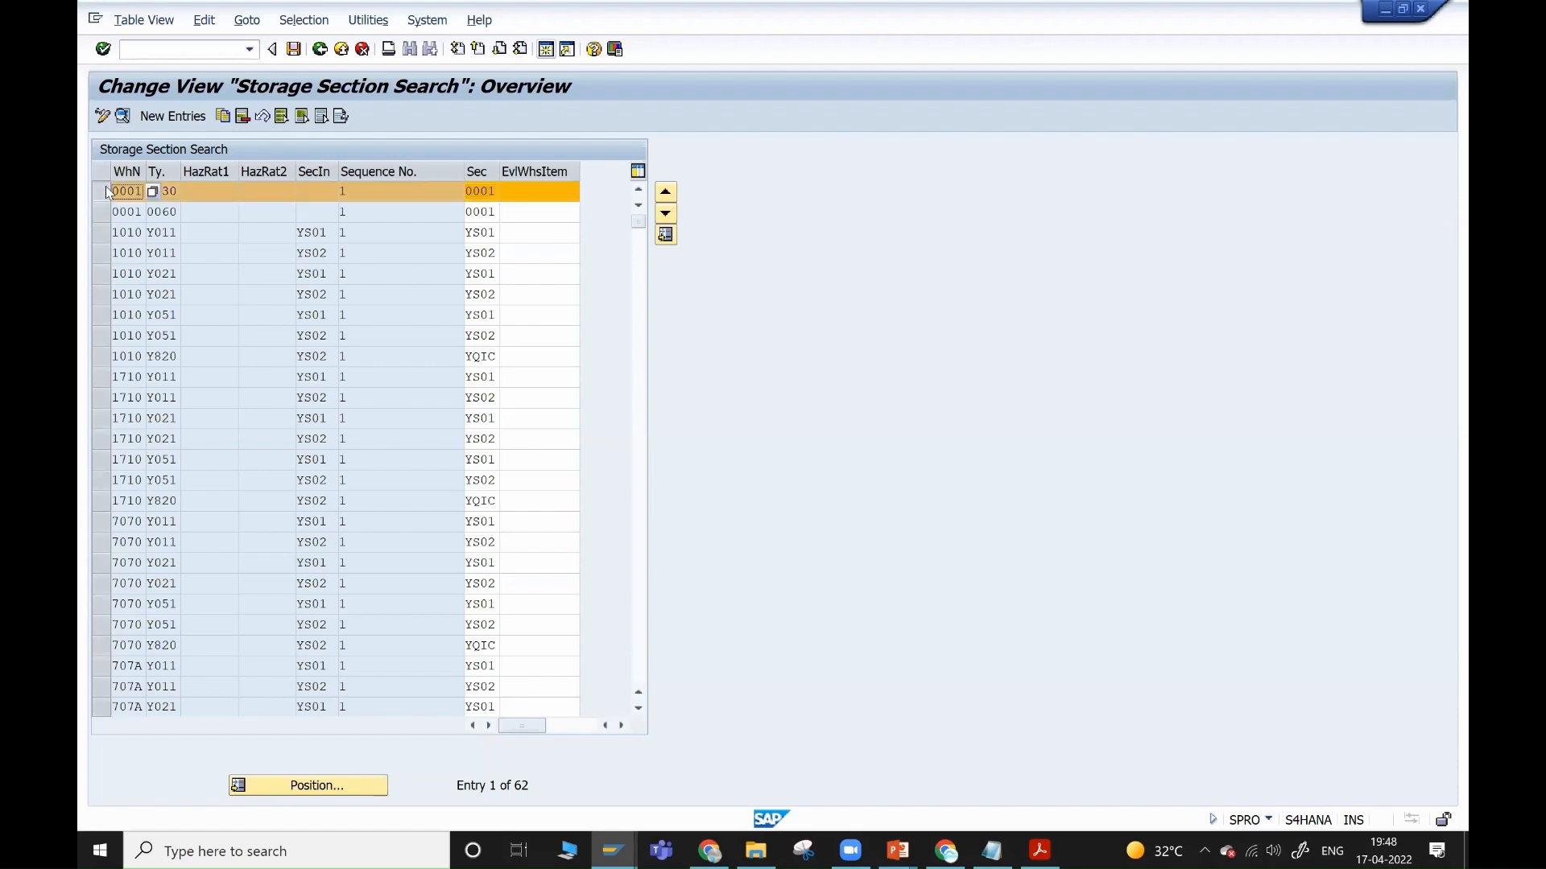
{"action": "left_click", "coordinate": [227, 117]}
{"action": "type", "text": "az03"}
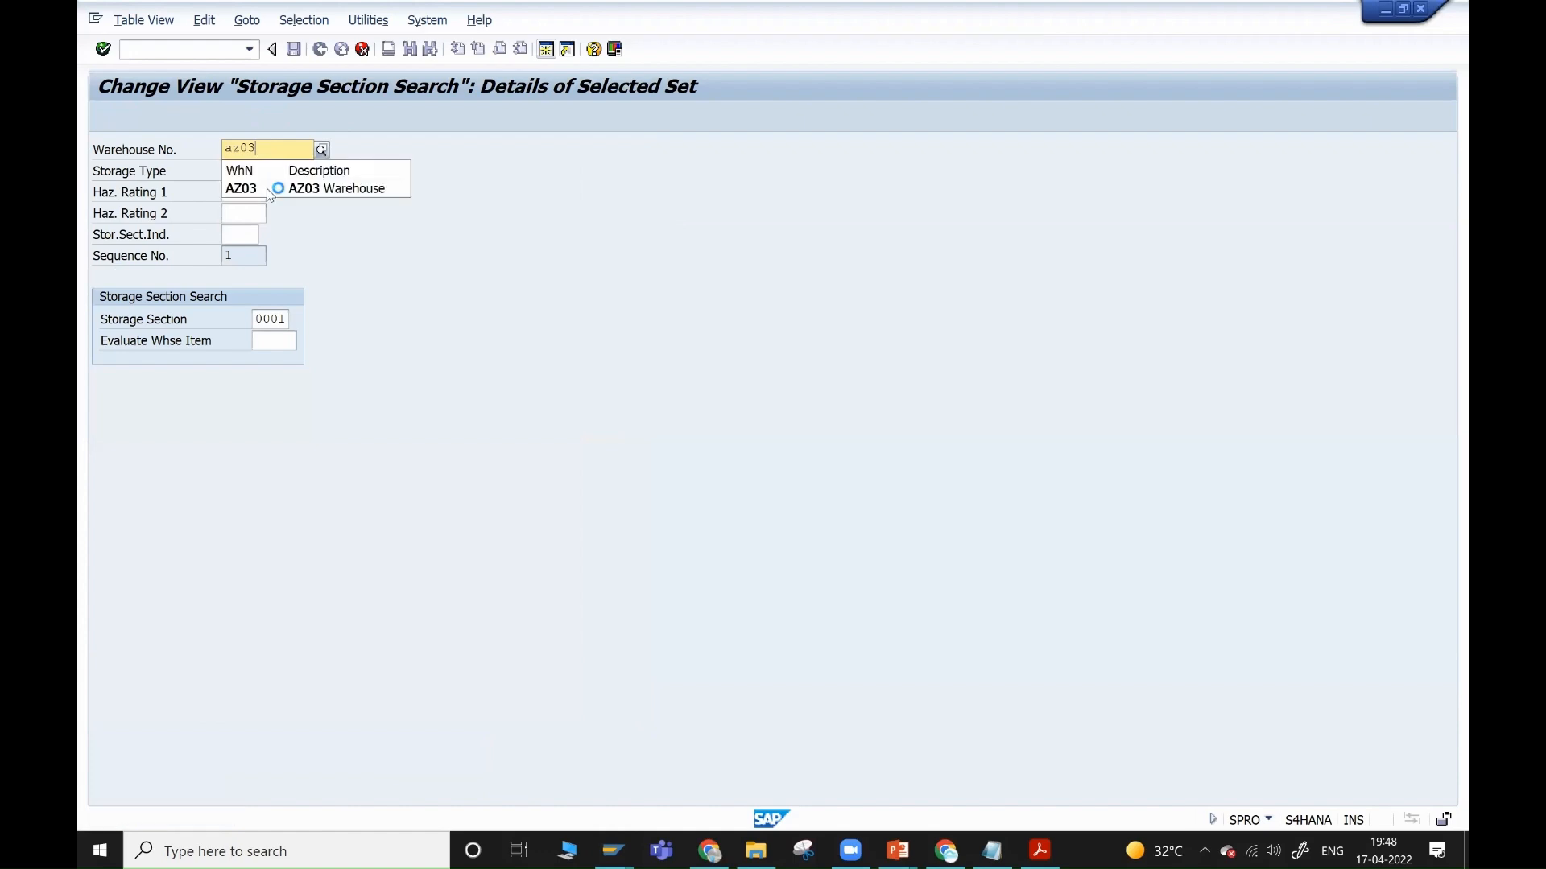
{"action": "key", "text": "Tab"}
{"action": "type", "text": "t03"}
{"action": "key", "text": "BackSpace"}
{"action": "type", "text": "20"}
- Assign storage section indicator FAST and storage section FAST to the copied entry, and return to the customizing structure
{"action": "left_click", "coordinate": [239, 231]}
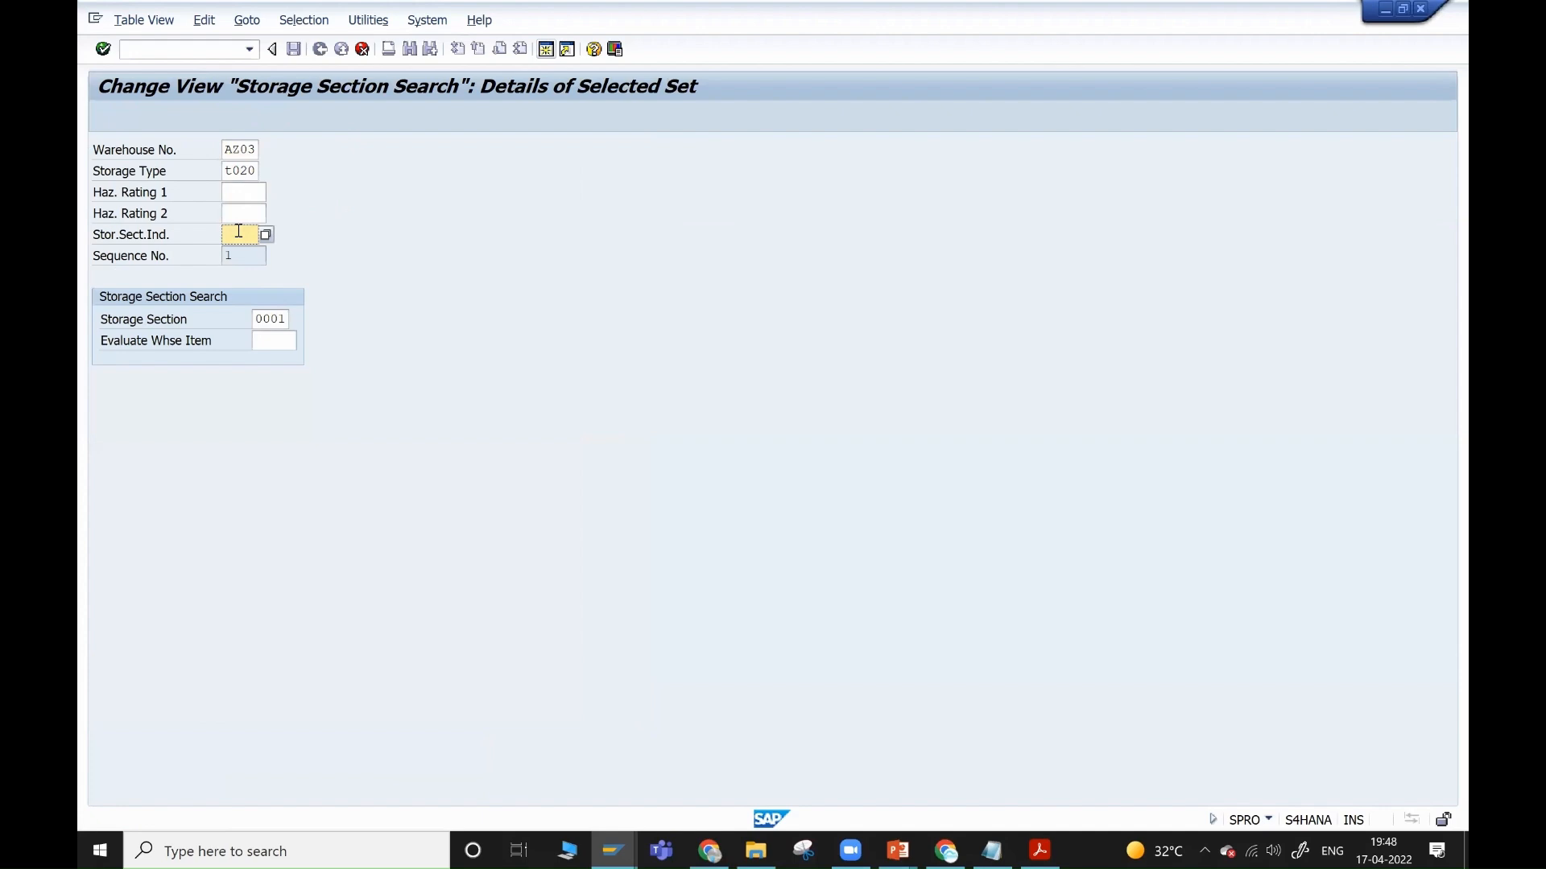
{"action": "left_click", "coordinate": [265, 235]}
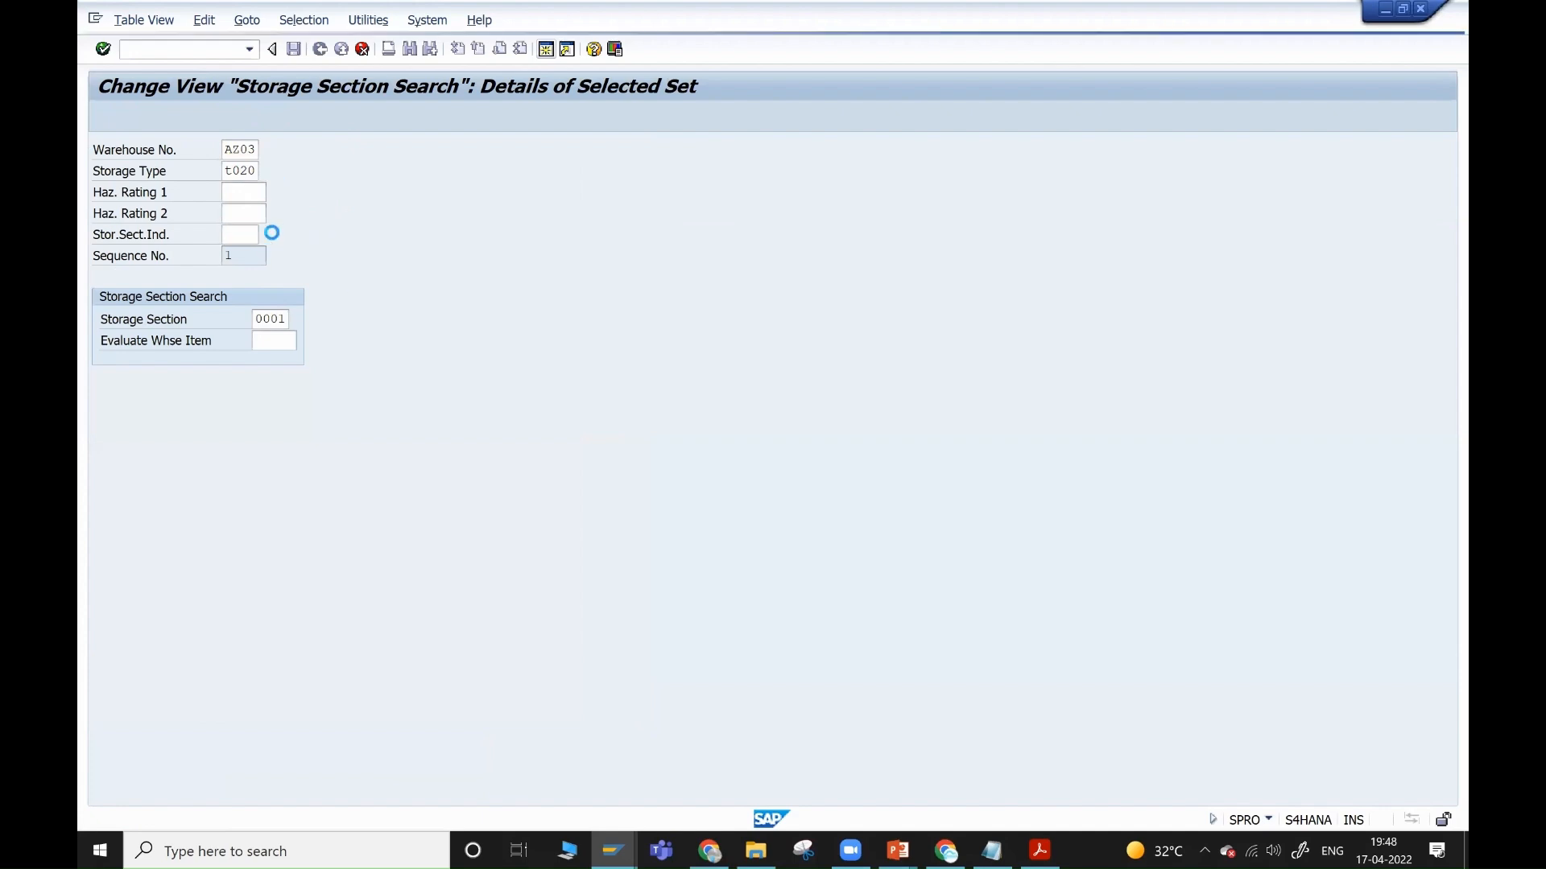
{"action": "double_click", "coordinate": [277, 365]}
{"action": "left_click", "coordinate": [282, 322]}
{"action": "left_click", "coordinate": [297, 319]}
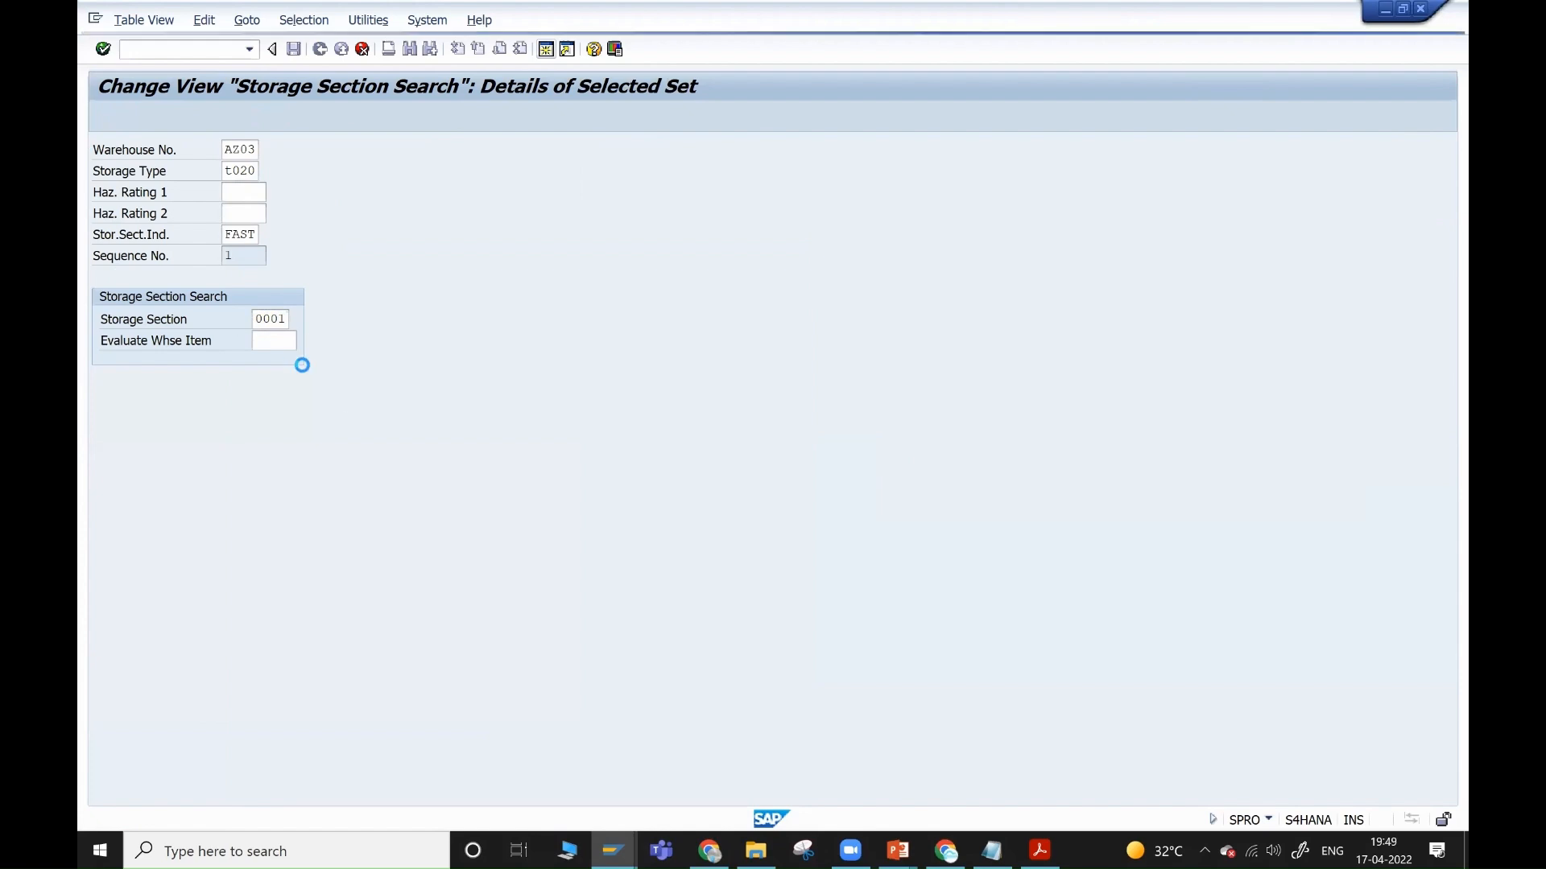
{"action": "double_click", "coordinate": [284, 302]}
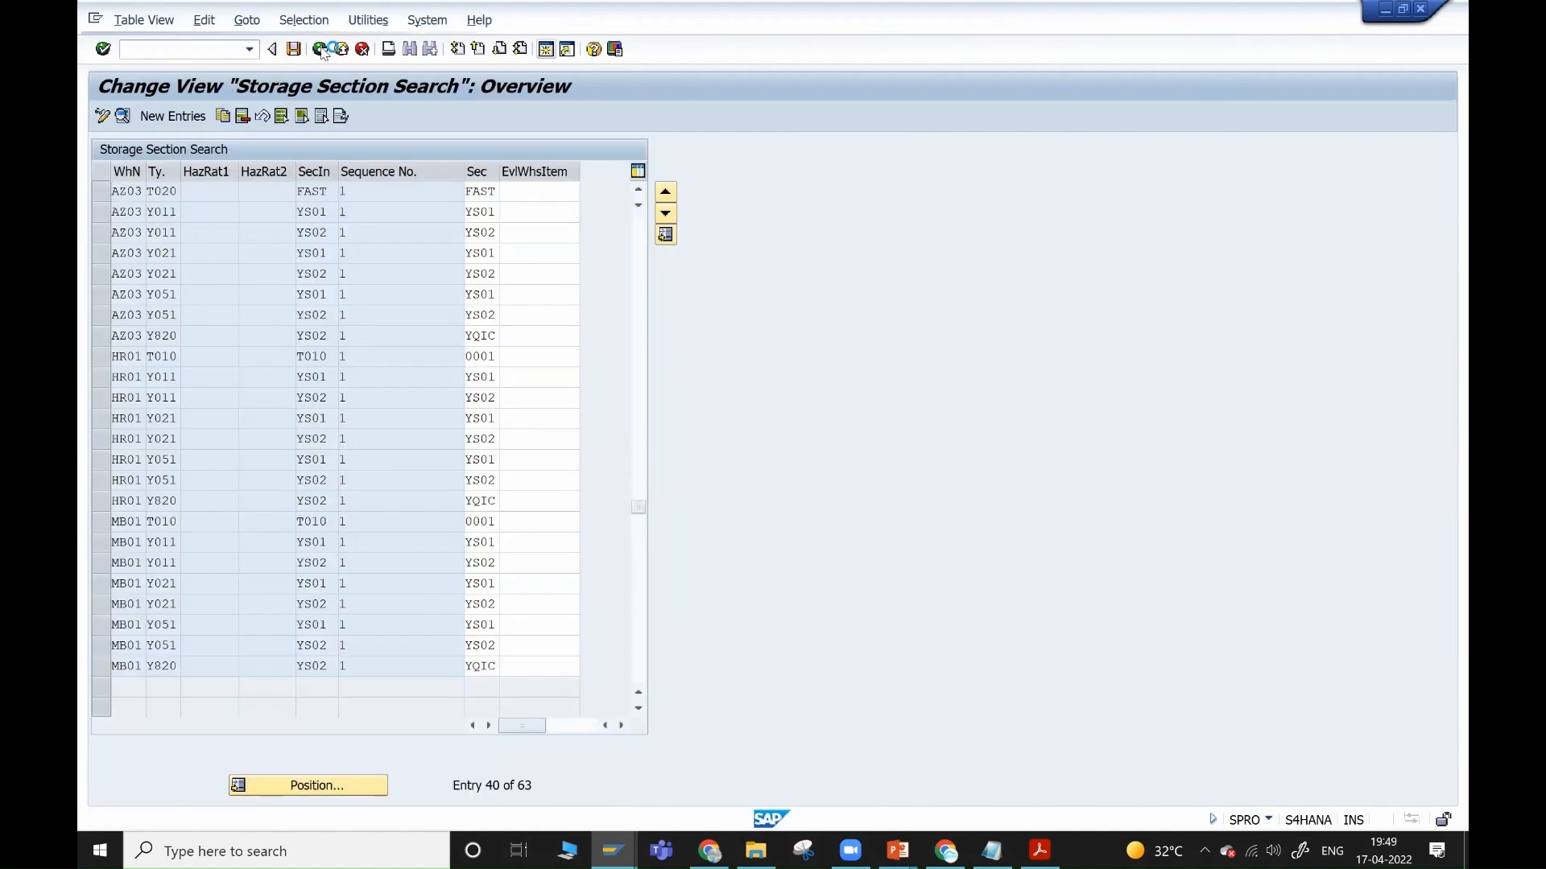
{"action": "left_click", "coordinate": [320, 49]}
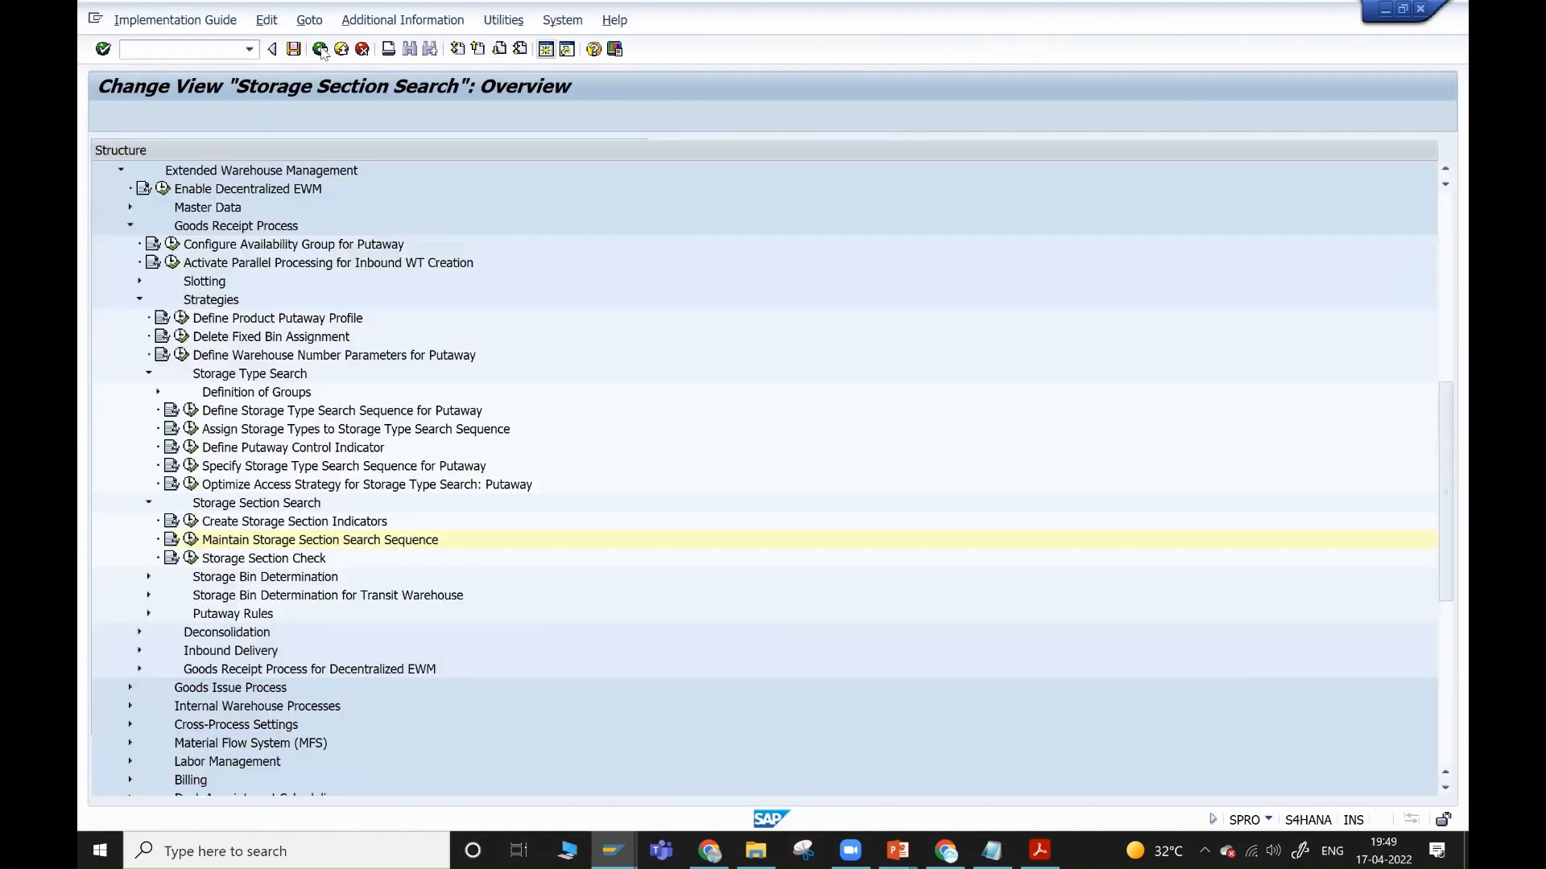
- Open Storage Section Check and go to the entry for warehouse AZ03, storage type T020
{"action": "left_click", "coordinate": [192, 558]}
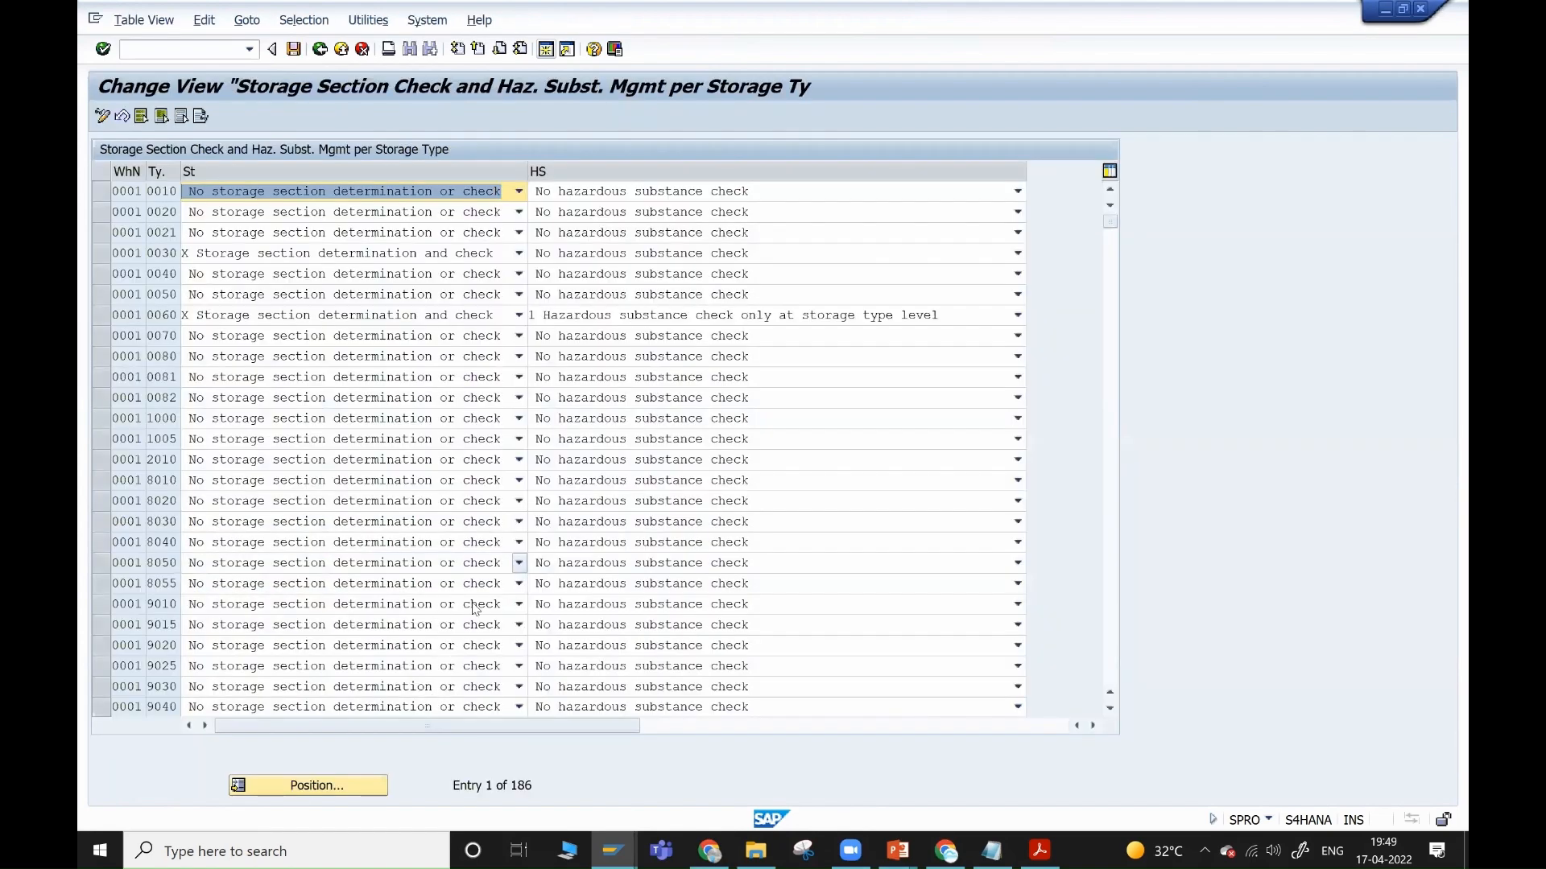
{"action": "key", "text": "ctrl+Tab"}
{"action": "key", "text": "Return"}
{"action": "type", "text": "az03"}
{"action": "key", "text": "Tab"}
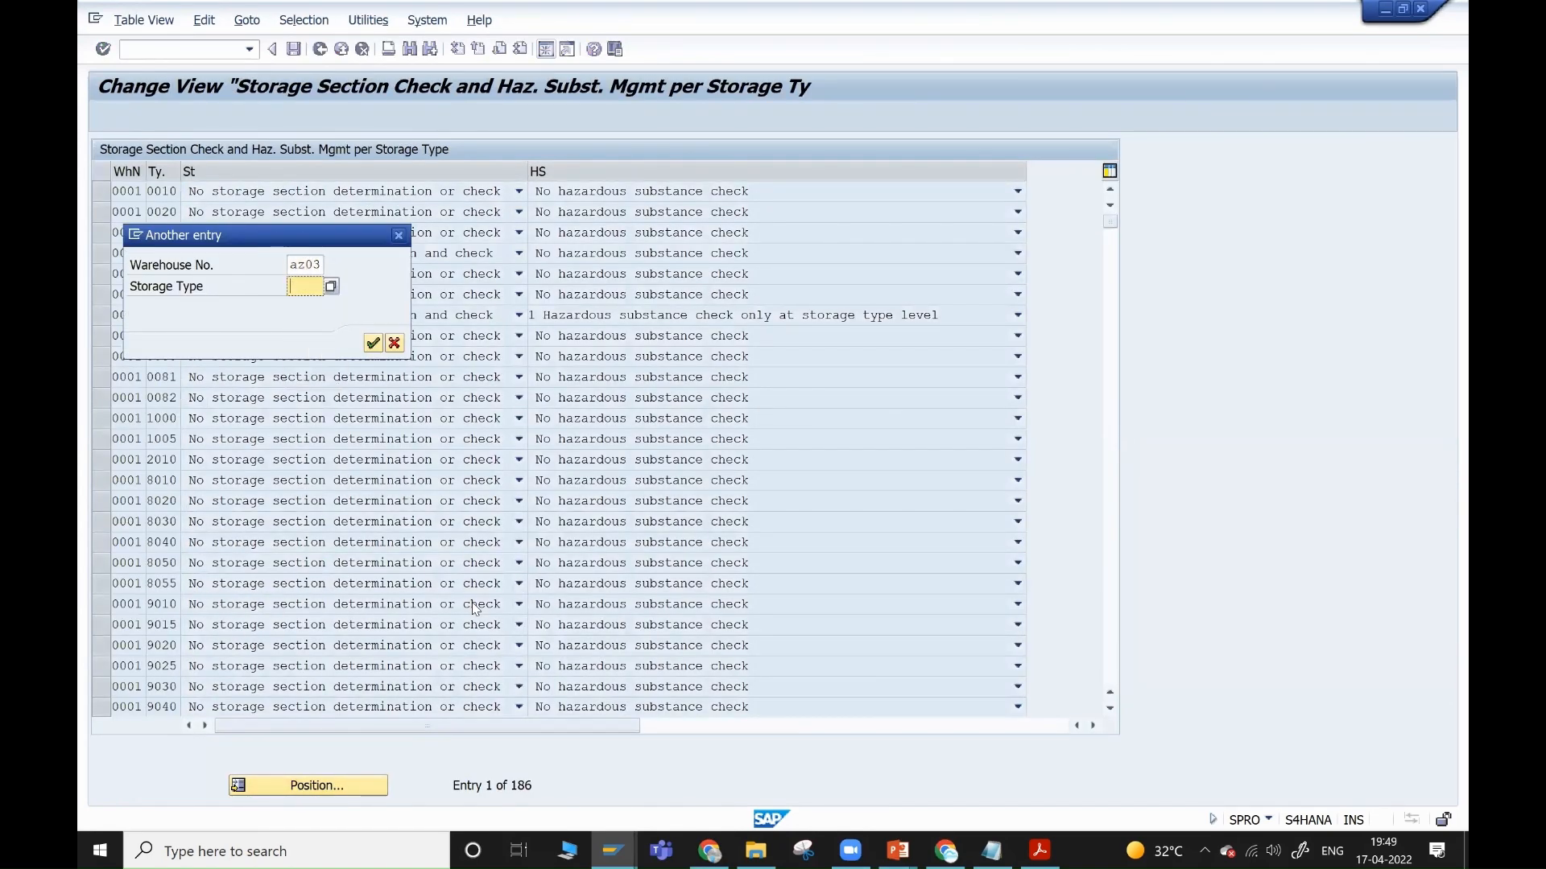
{"action": "type", "text": "t020"}
{"action": "key", "text": "Return"}
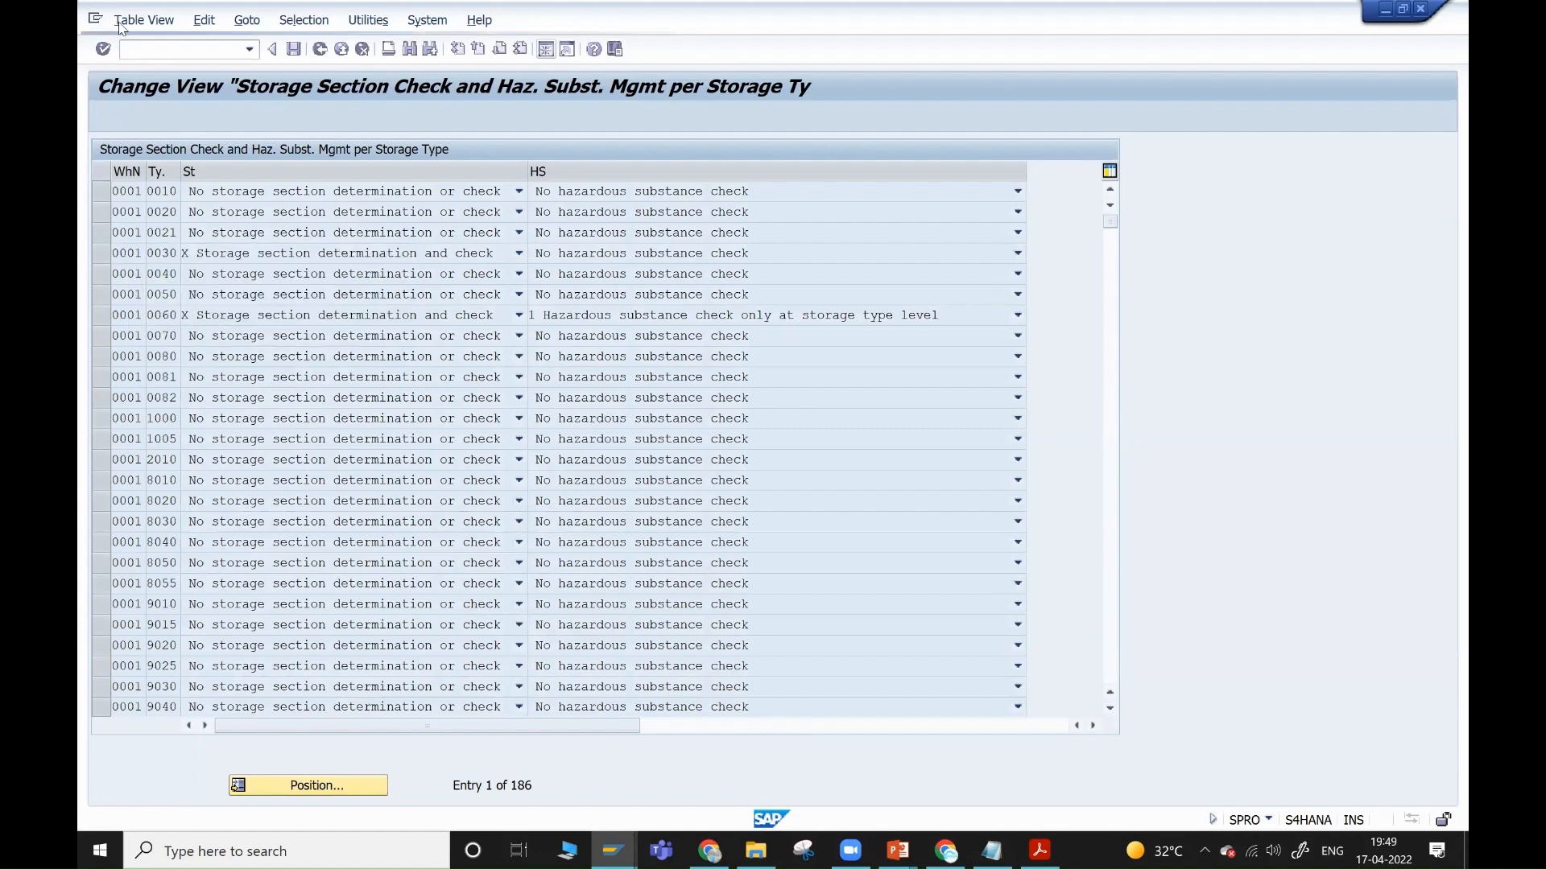
- Set the AZ03 T020 entry to storage section determination and check, save it to the customizing request, and return to the customizing structure
{"action": "left_click", "coordinate": [230, 193]}
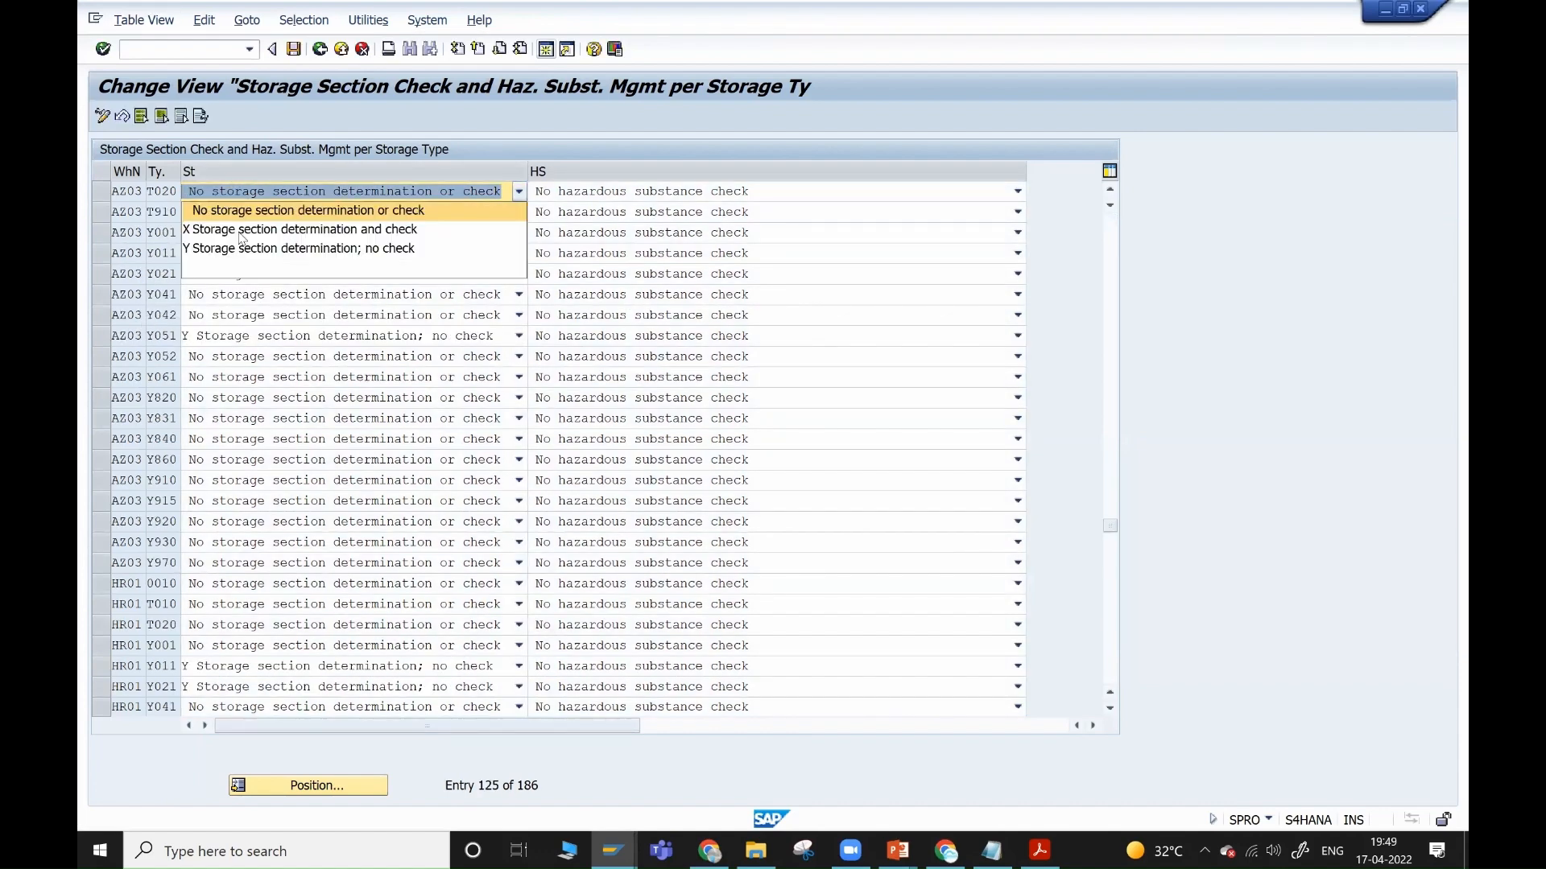
{"action": "left_click", "coordinate": [239, 231]}
{"action": "left_click", "coordinate": [293, 50]}
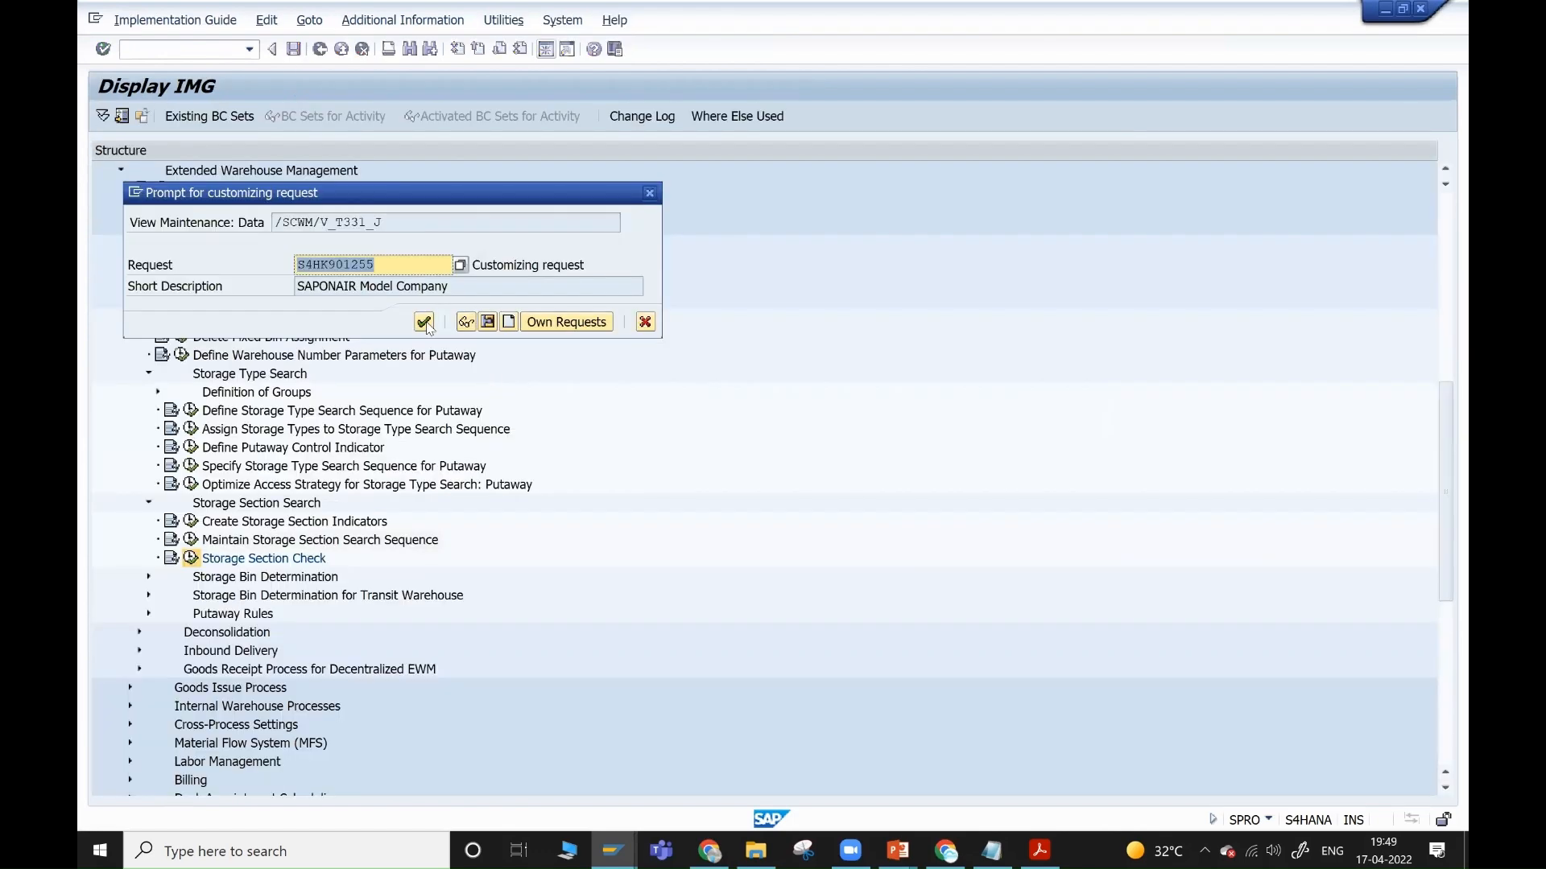
{"action": "left_click", "coordinate": [424, 322]}
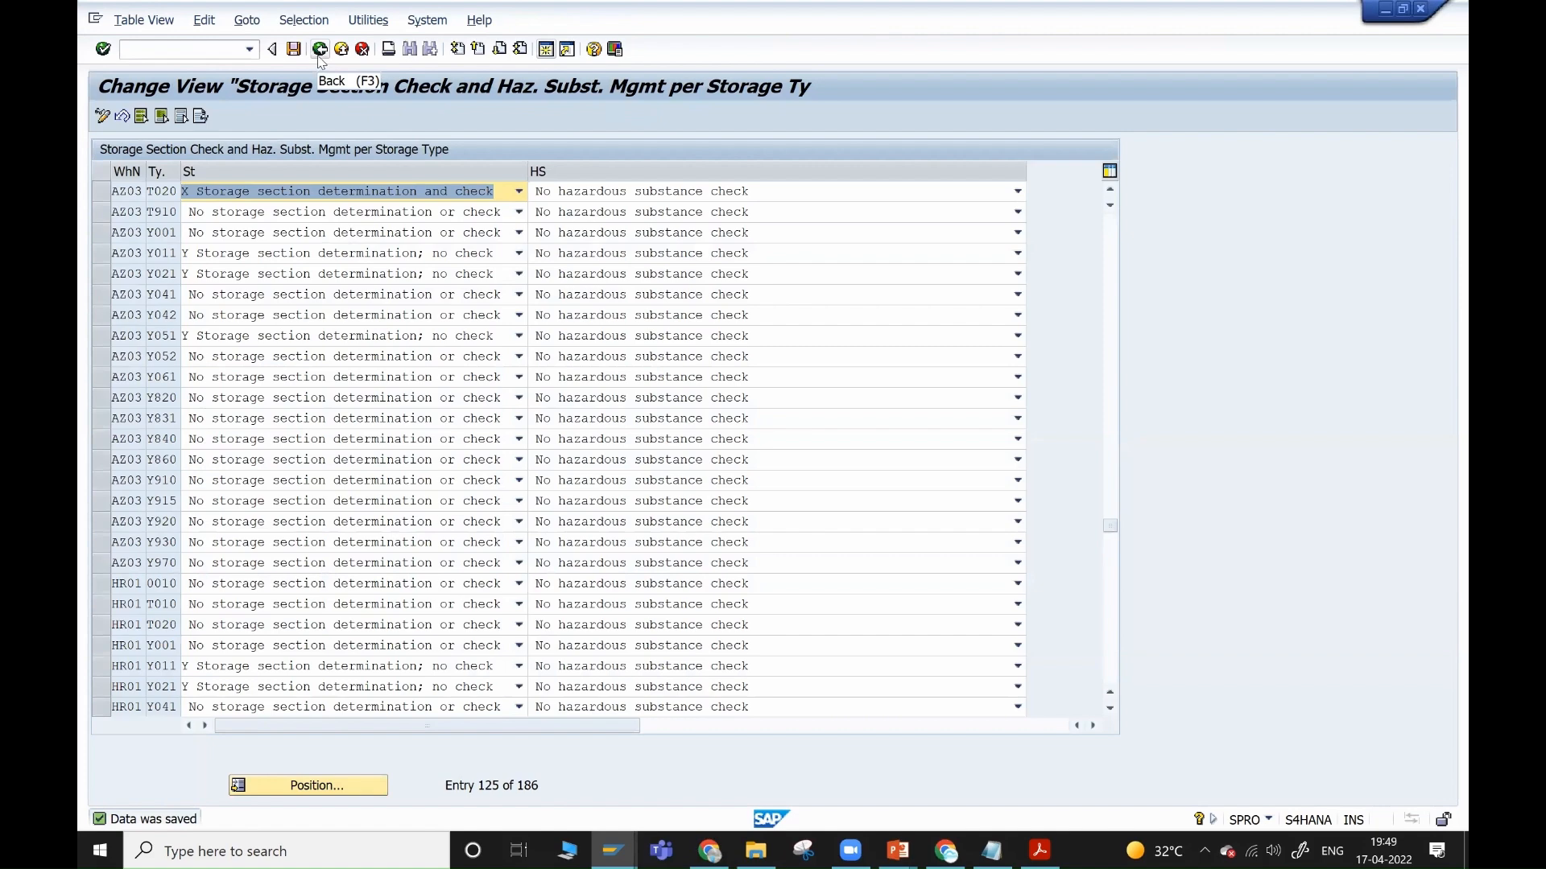
{"action": "left_click", "coordinate": [319, 51]}
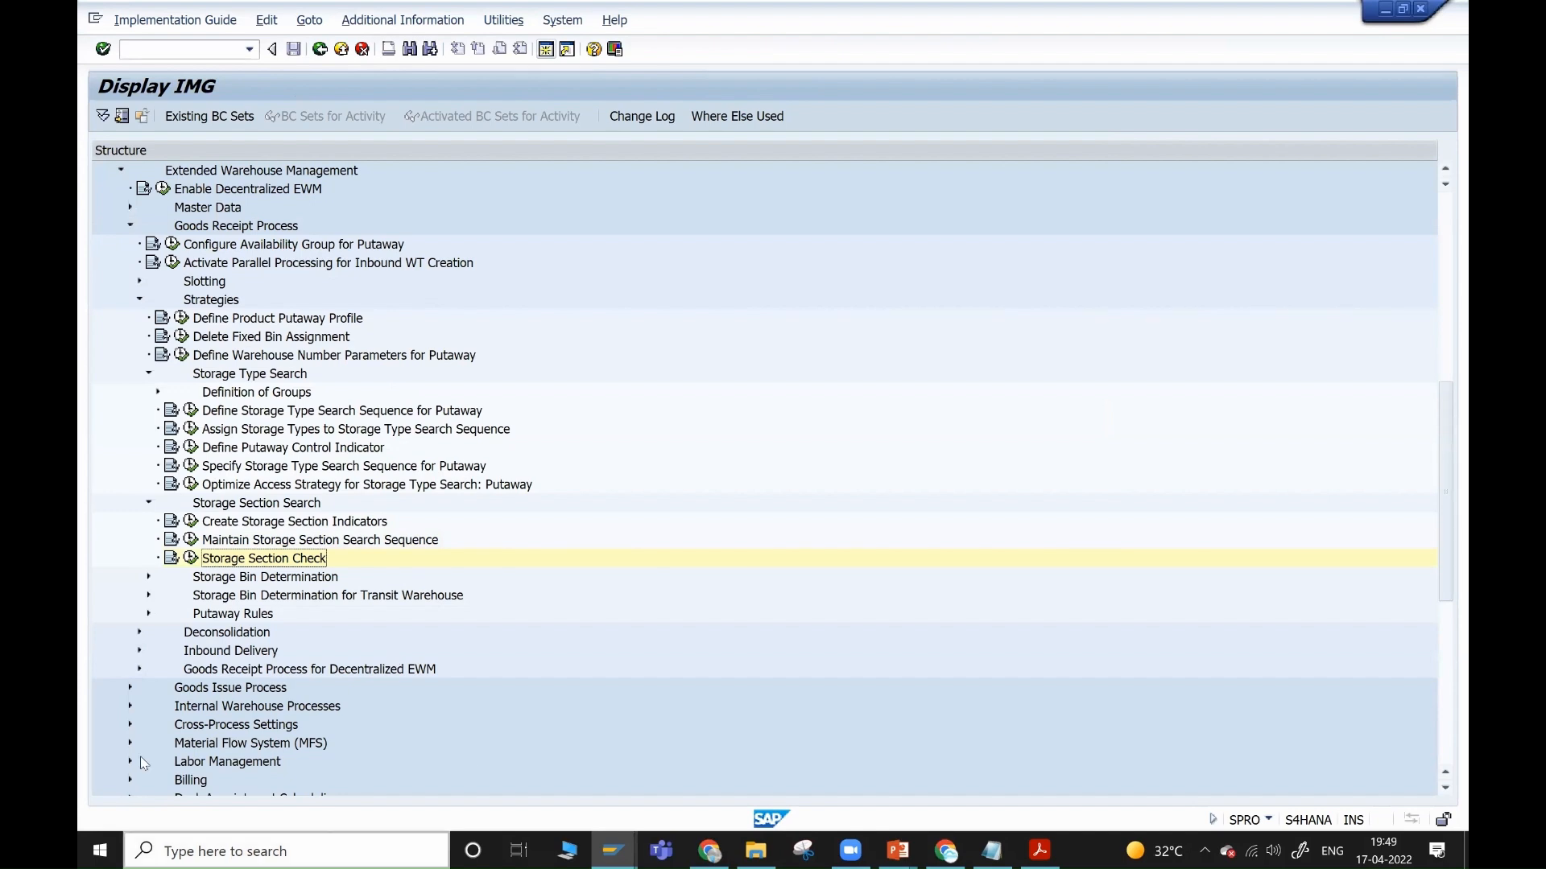
- Expand Storage Bin Determination, open Define Storage Bin Types, and examine the bin types of warehouse AZ03
{"action": "scroll", "coordinate": [248, 524], "scroll_direction": "down", "scroll_amount": 3}
{"action": "left_click", "coordinate": [238, 449]}
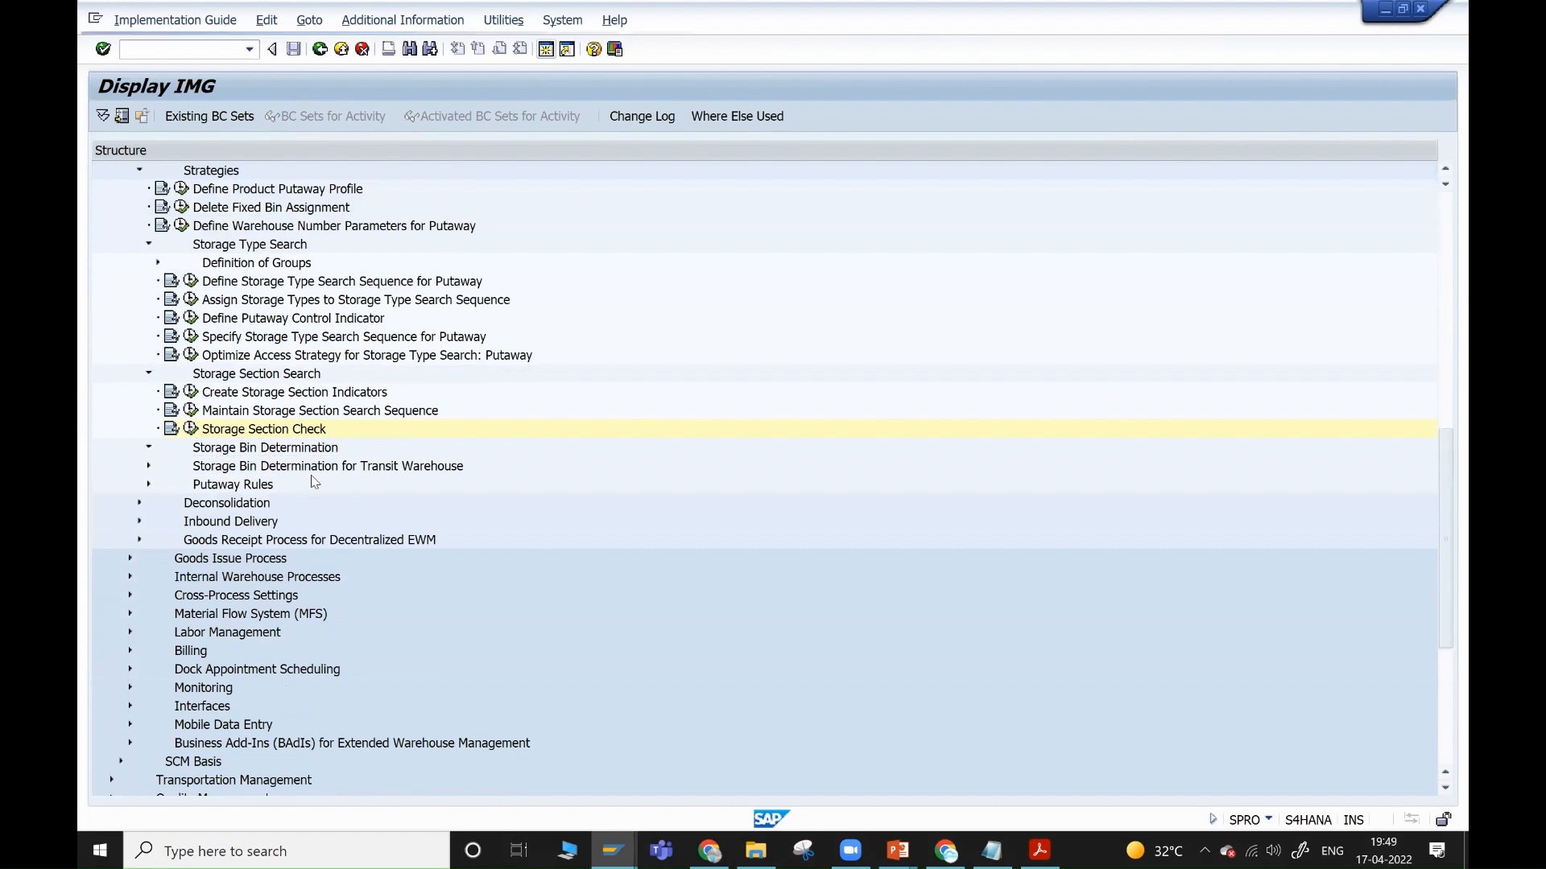
{"action": "left_click", "coordinate": [293, 467]}
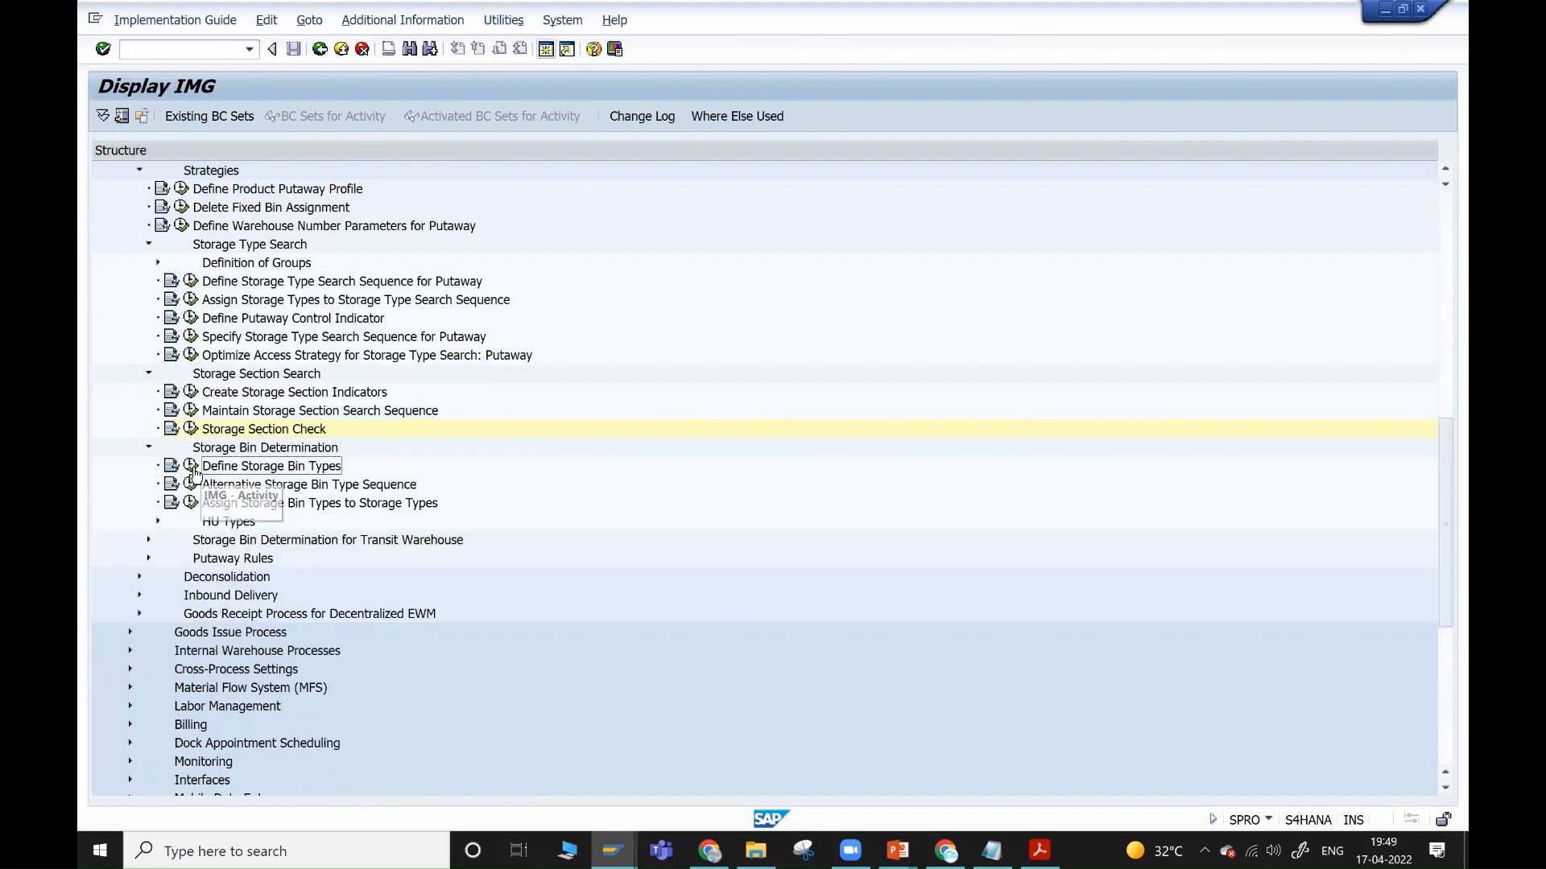
{"action": "left_click", "coordinate": [192, 467]}
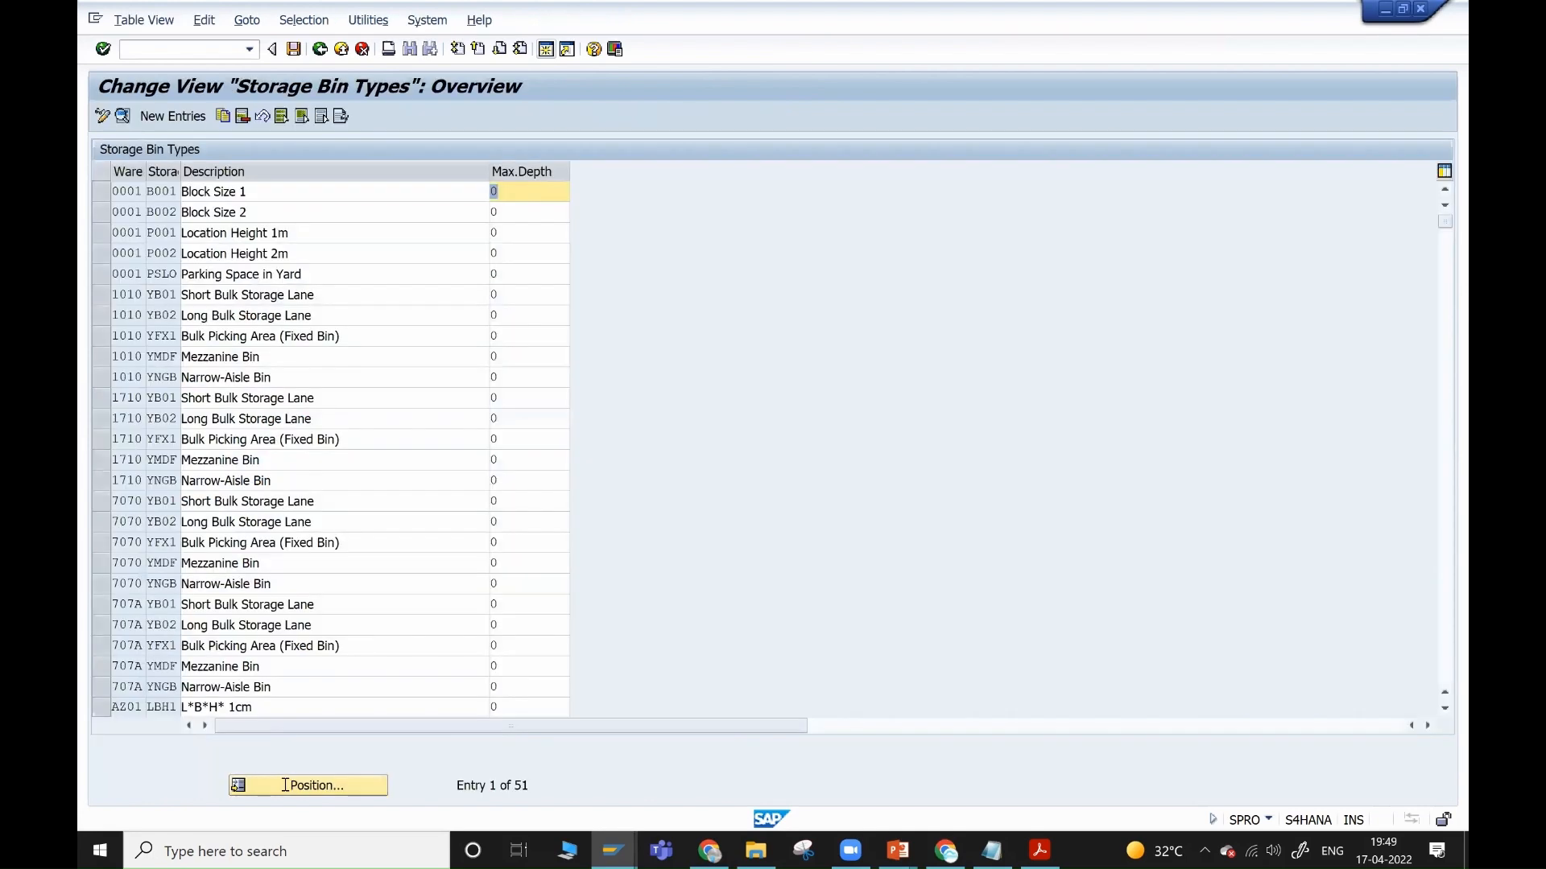
{"action": "left_click", "coordinate": [283, 786]}
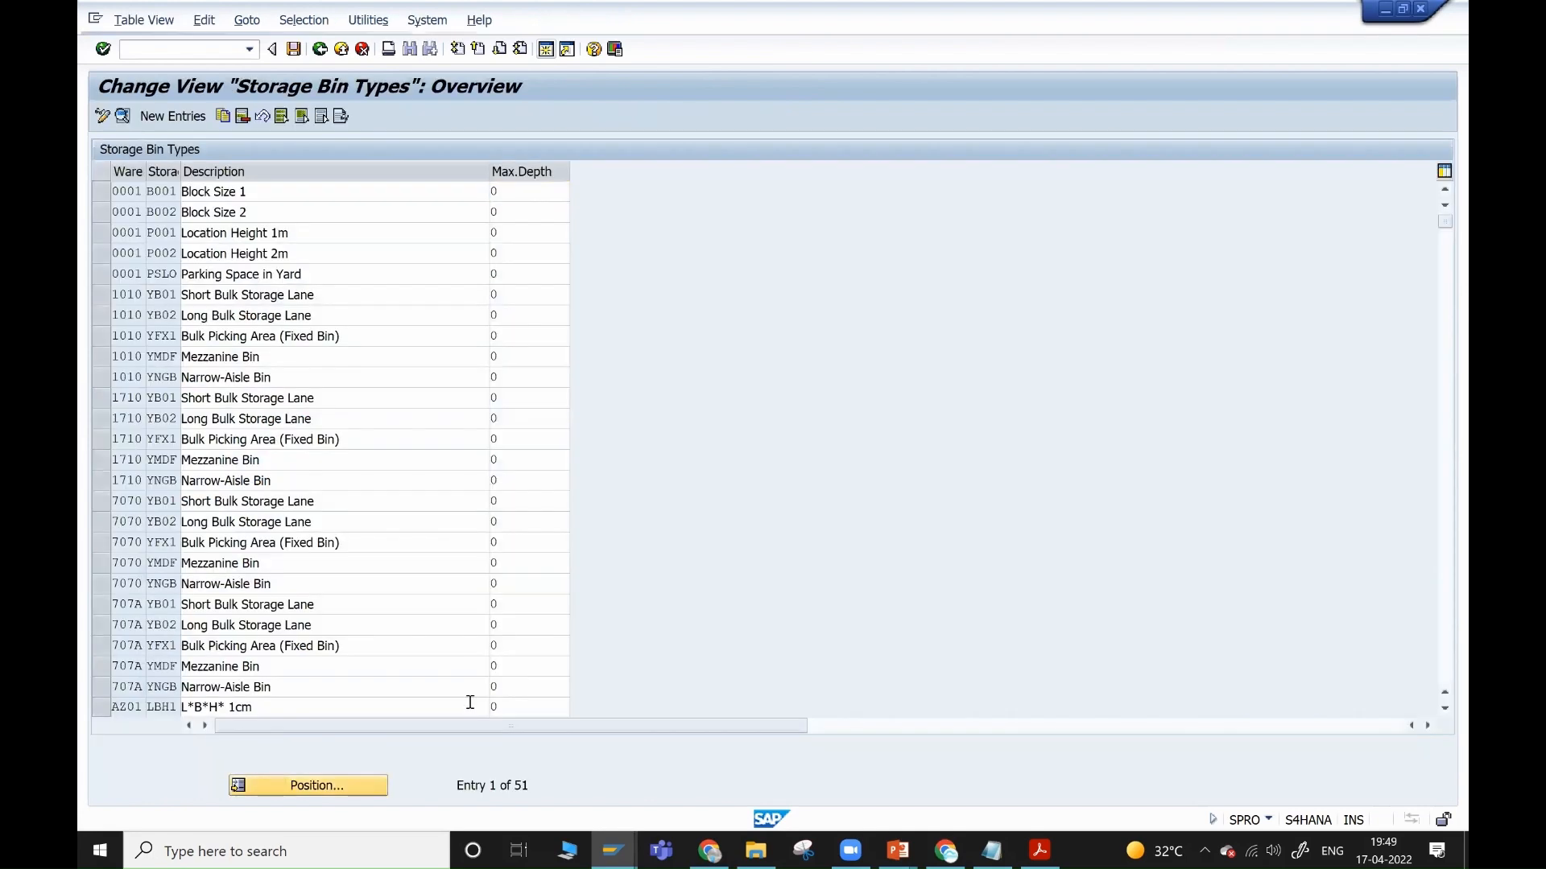
{"action": "type", "text": "az03"}
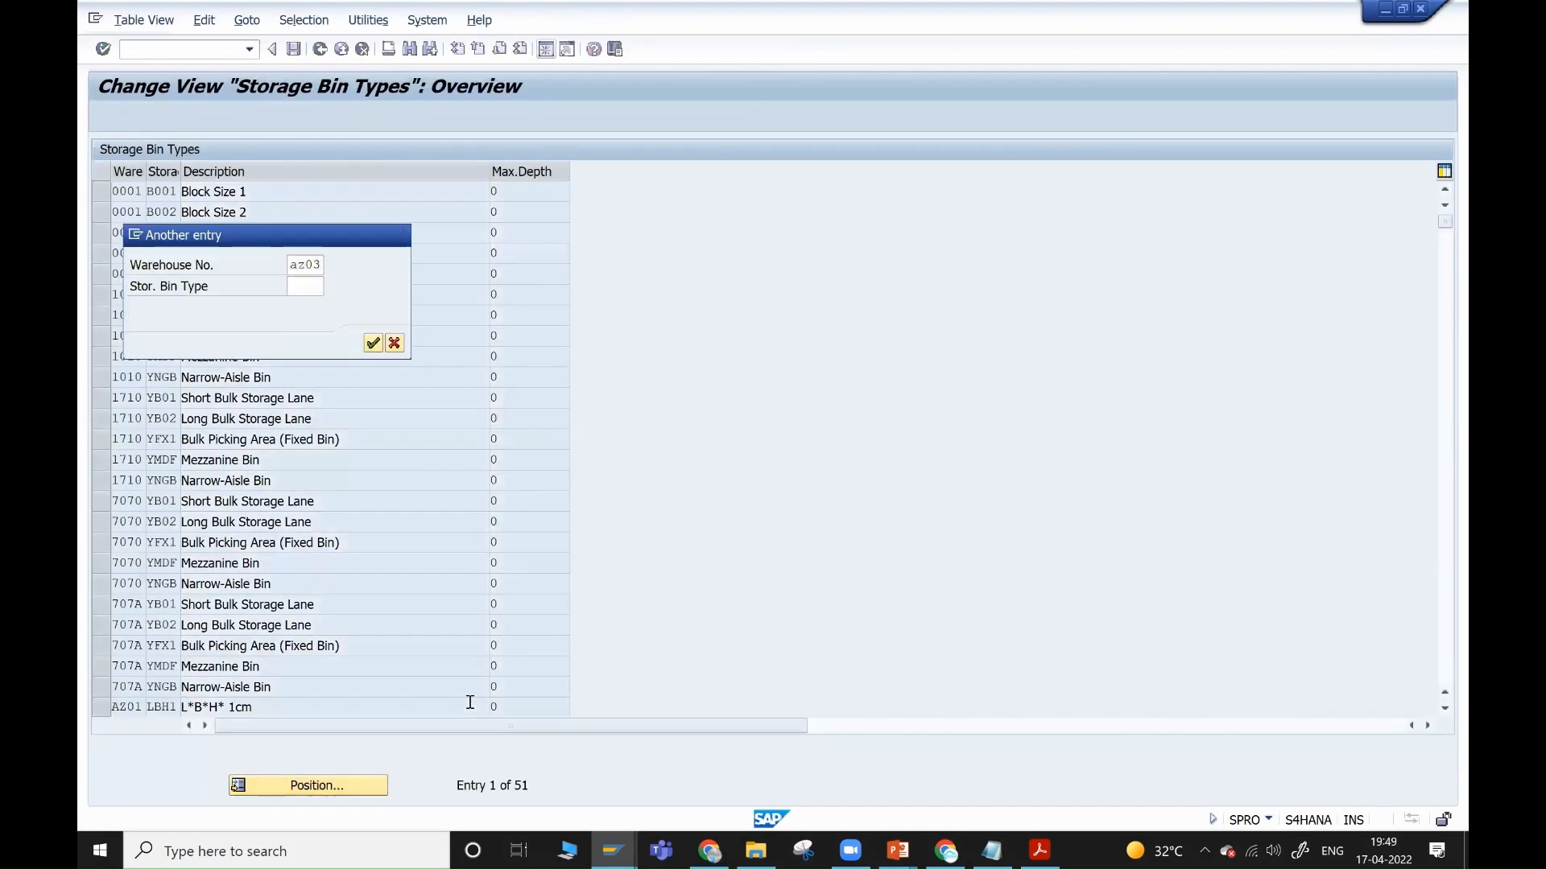
{"action": "key", "text": "Return"}
{"action": "left_click", "coordinate": [164, 211]}
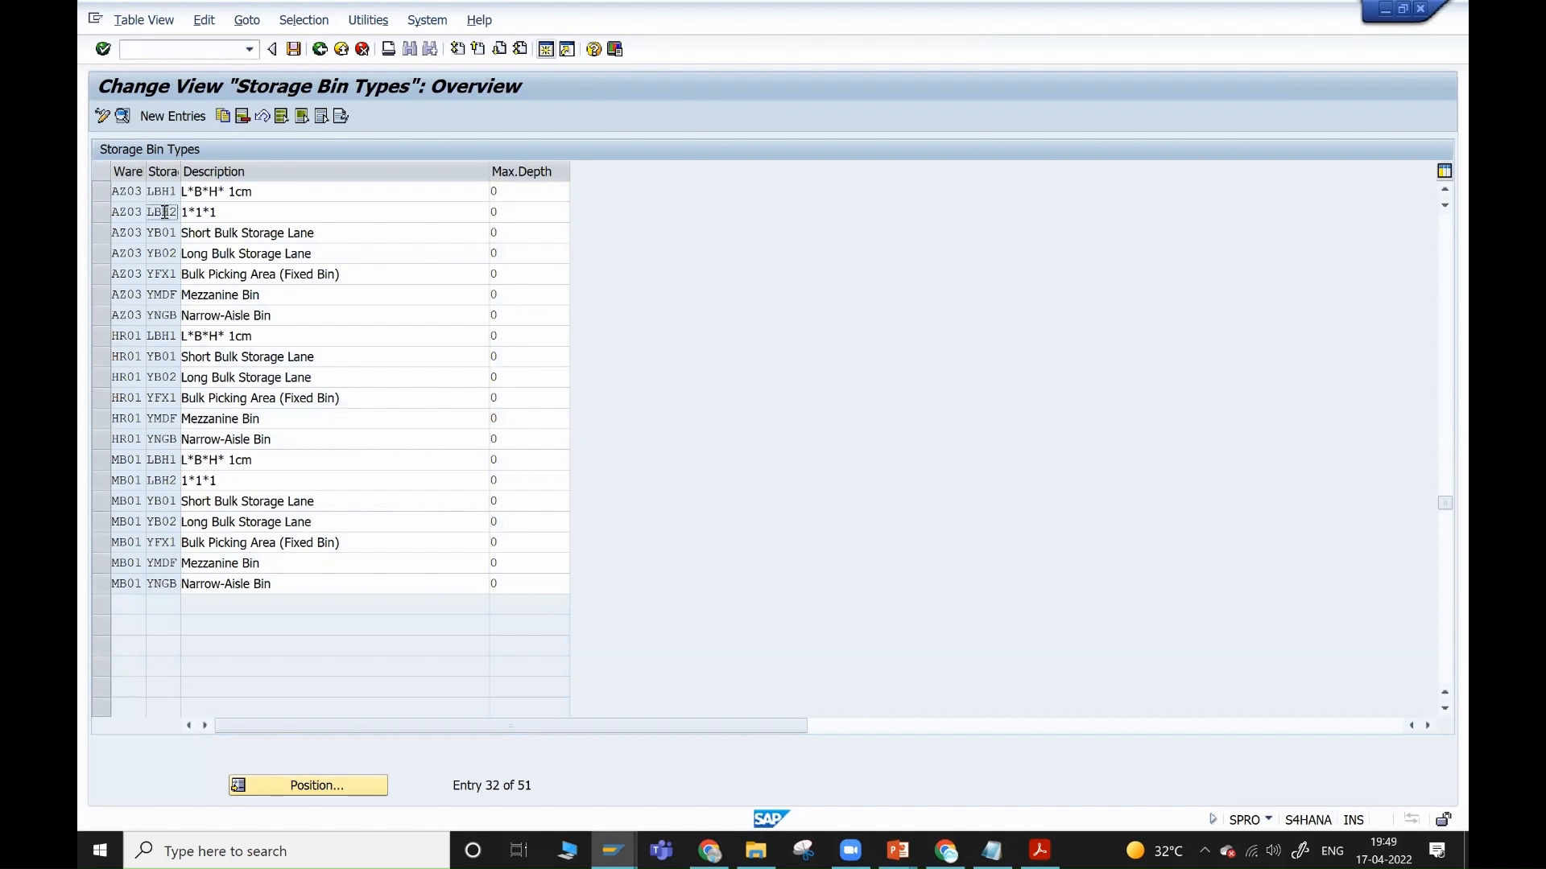
{"action": "left_click_drag", "start_coordinate": [149, 209], "coordinate": [186, 206]}
- Start a new session and expand Logistics, SCM Extended Warehouse Management and Extended Warehouse Management
{"action": "left_click", "coordinate": [545, 50]}
{"action": "left_click", "coordinate": [164, 314]}
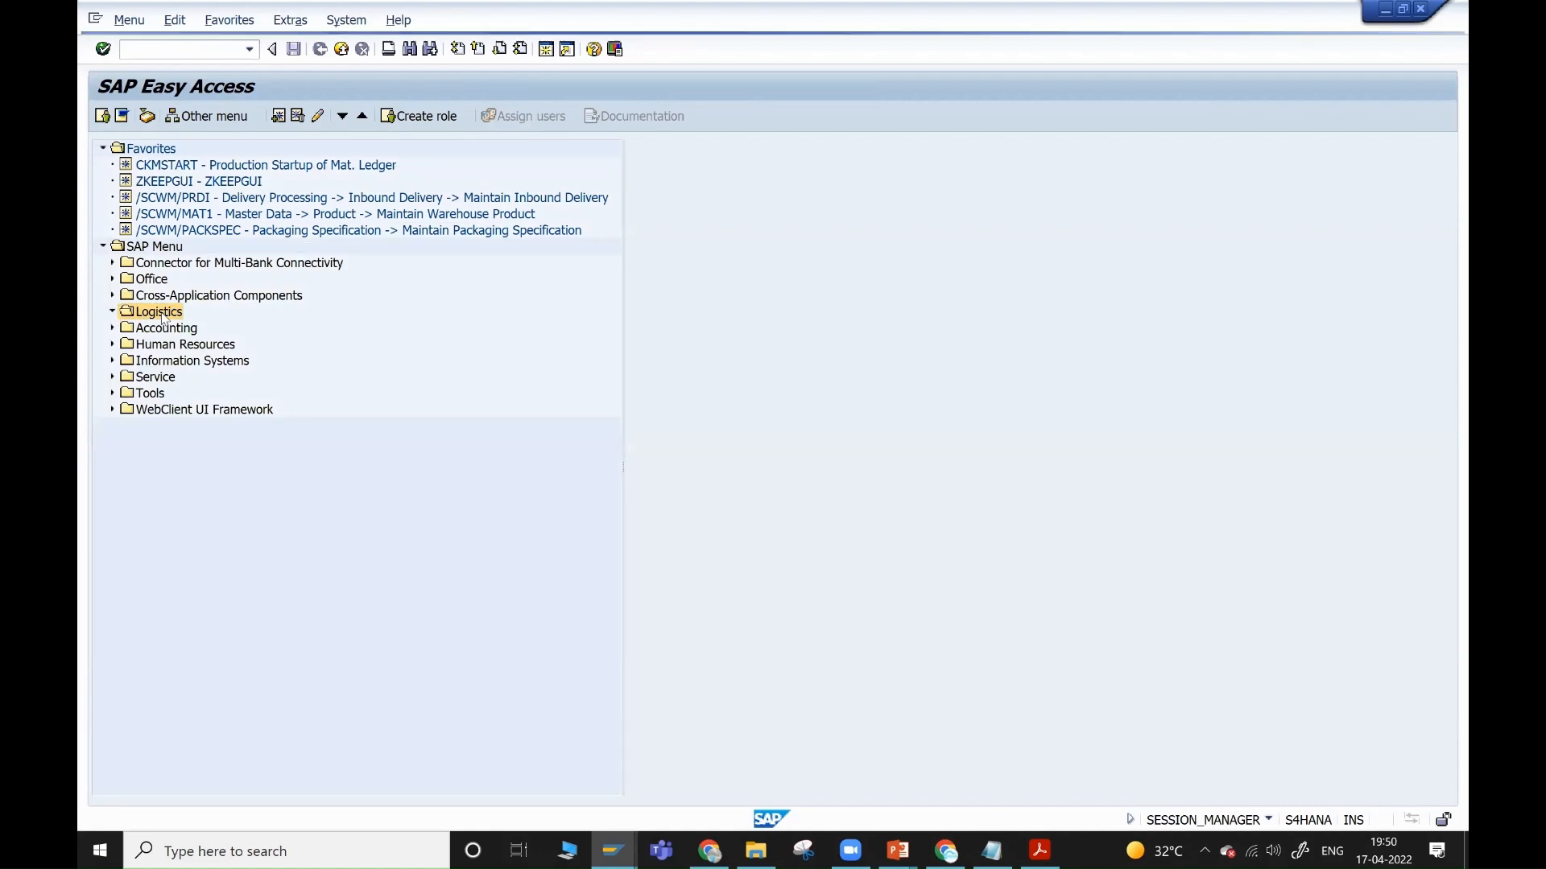
{"action": "key", "text": "Down"}
{"action": "key", "text": "Down"}
{"action": "key", "text": "Down"}
{"action": "key", "text": "Down"}
{"action": "key", "text": "Down"}
{"action": "key", "text": "Down"}
{"action": "key", "text": "Right"}
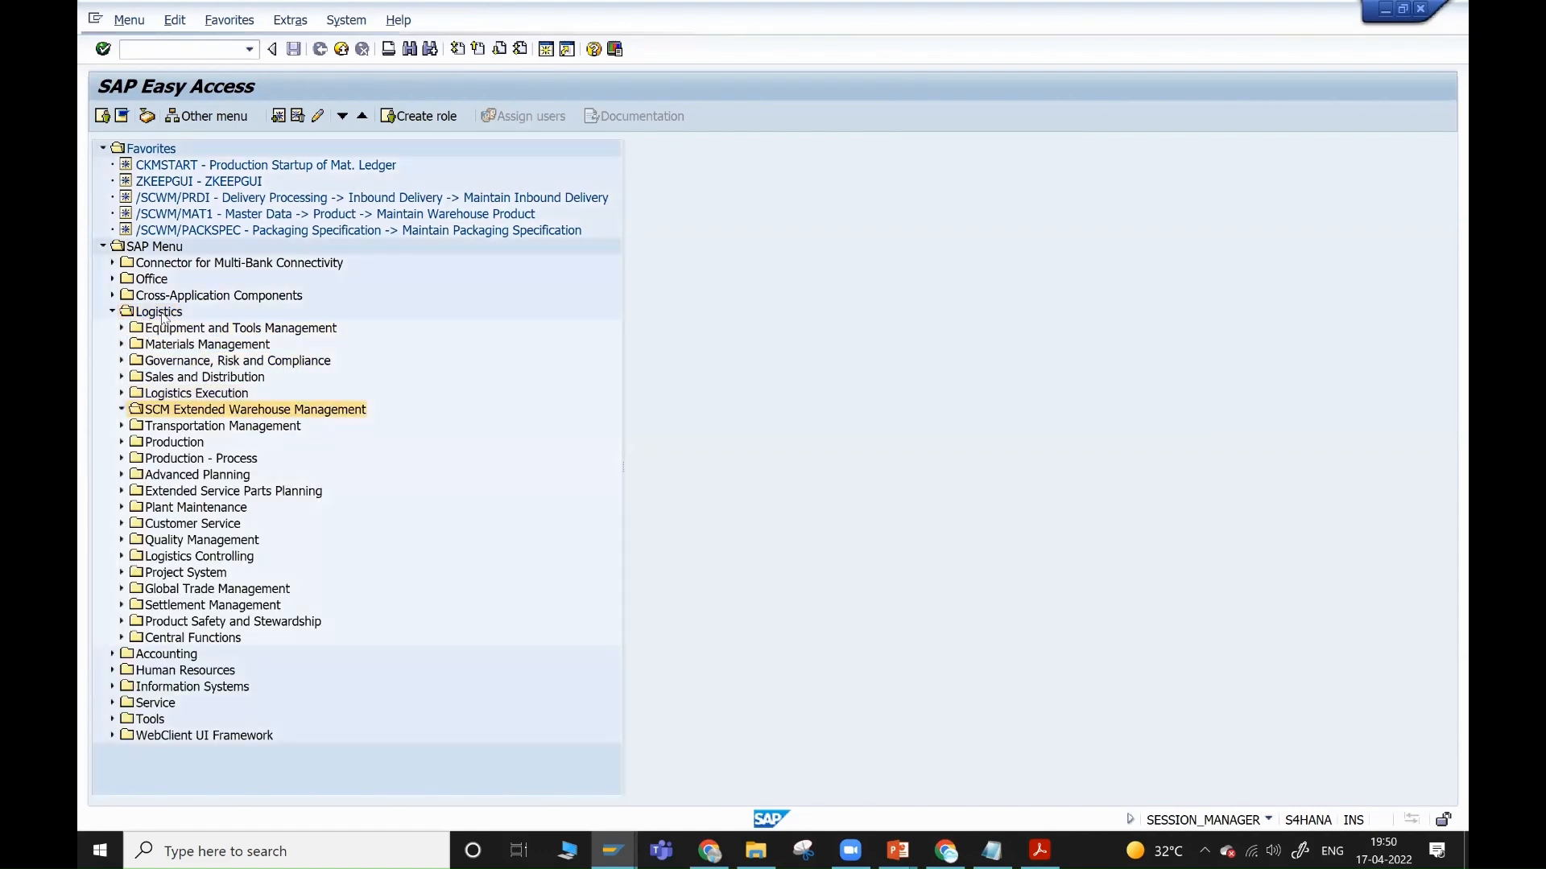
{"action": "key", "text": "Down"}
{"action": "key", "text": "Right"}
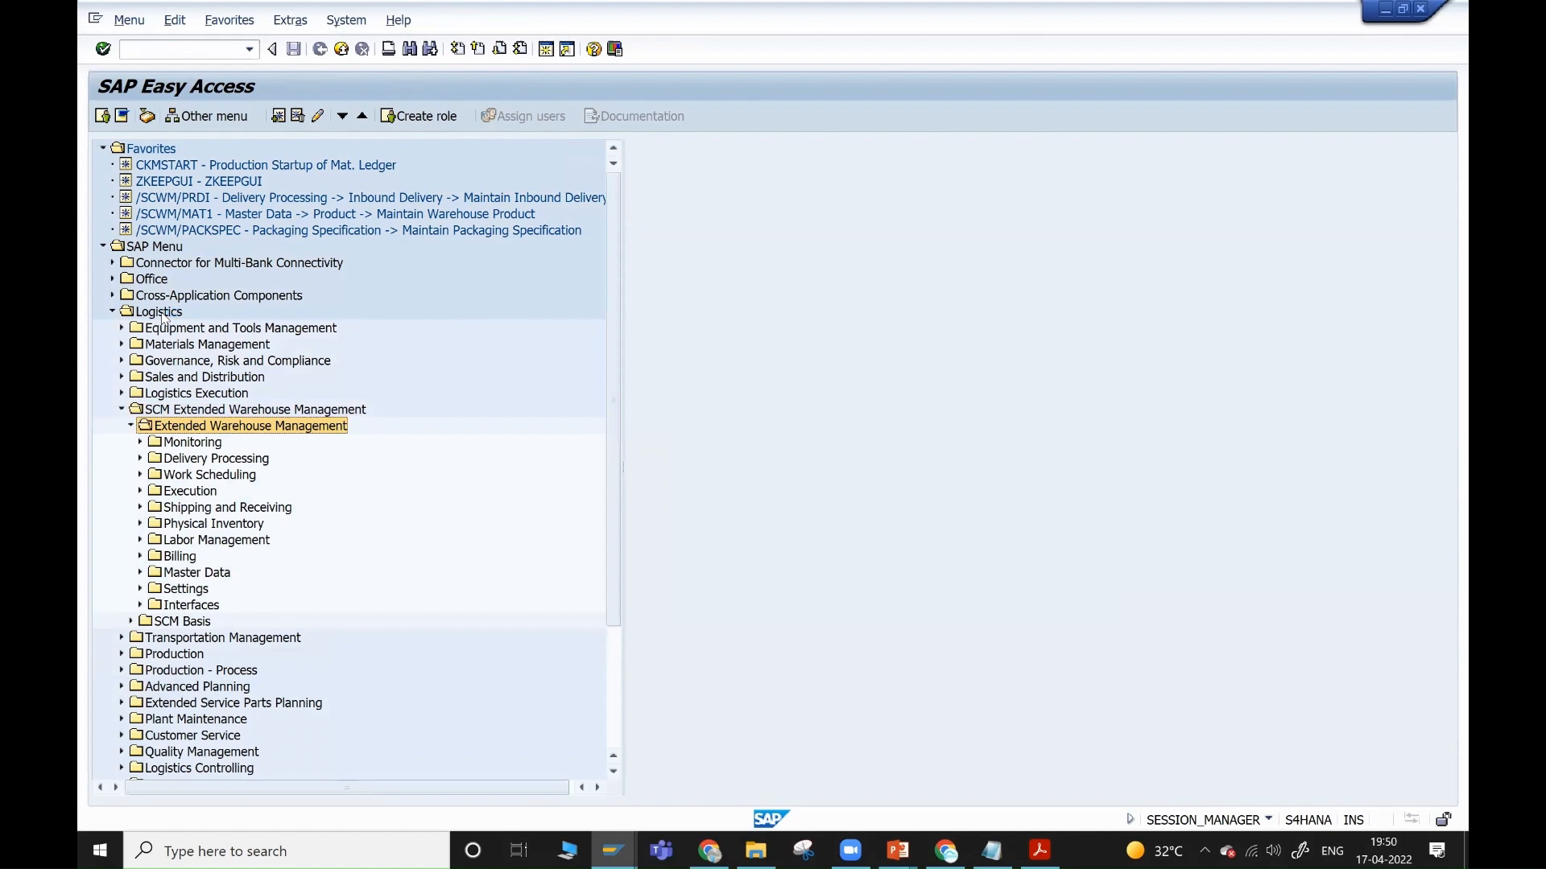
- Expand Master Data and its Storage Bin folder to reach the storage bin transactions
{"action": "key", "text": "Down"}
{"action": "key", "text": "Down"}
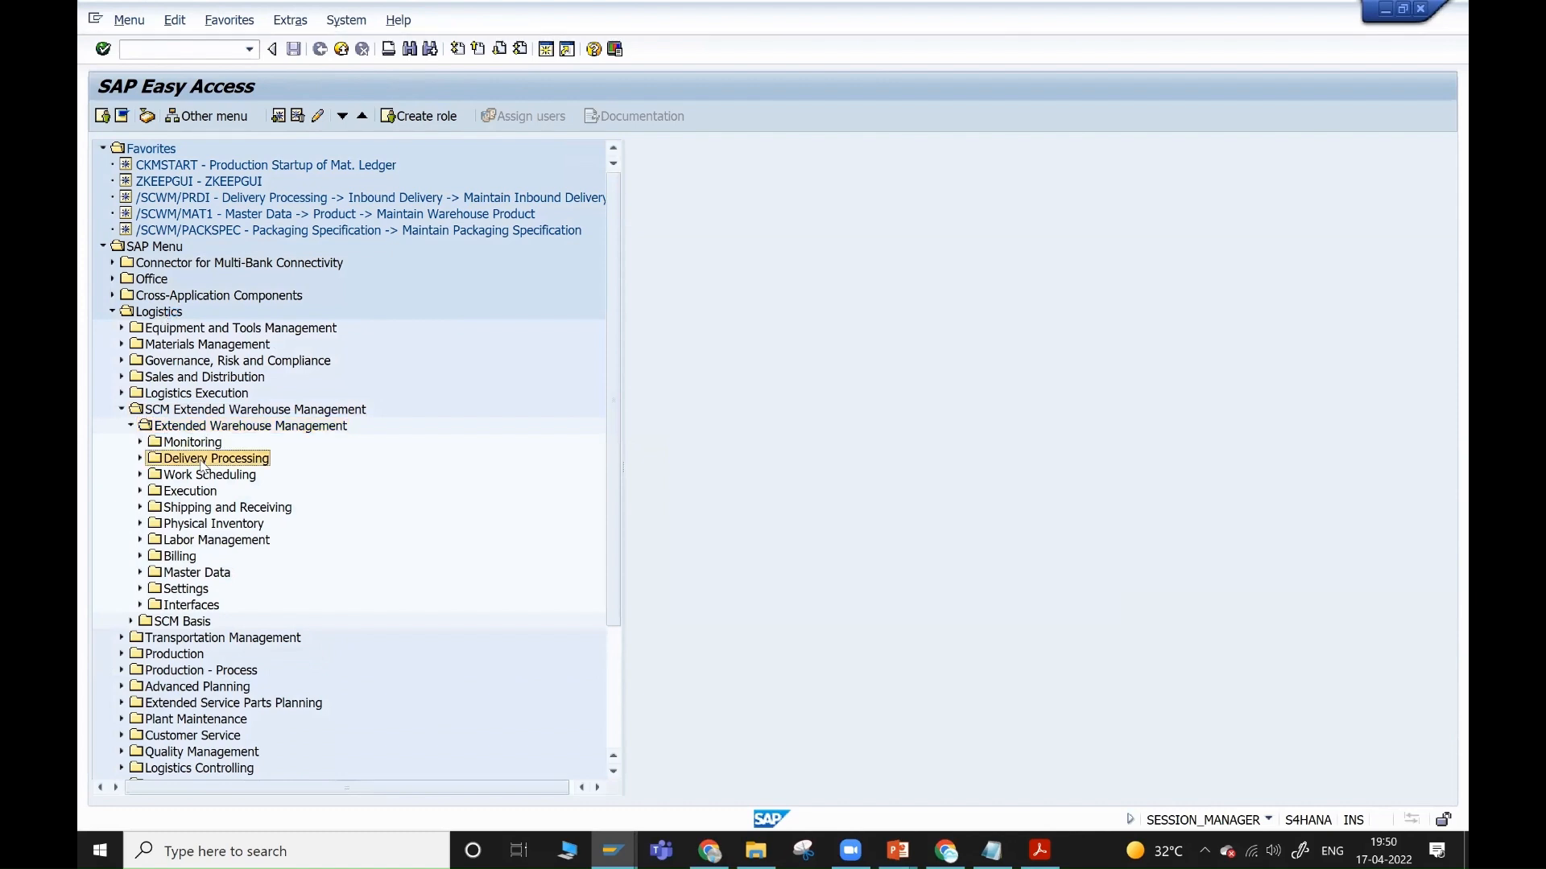
{"action": "double_click", "coordinate": [187, 574]}
{"action": "key", "text": "Down"}
{"action": "key", "text": "Down"}
{"action": "key", "text": "Down"}
{"action": "key", "text": "Down"}
{"action": "key", "text": "Down"}
{"action": "key", "text": "Down"}
{"action": "key", "text": "Down"}
{"action": "key", "text": "Down"}
{"action": "key", "text": "Down"}
{"action": "key", "text": "Down"}
{"action": "key", "text": "Down"}
{"action": "key", "text": "Return"}
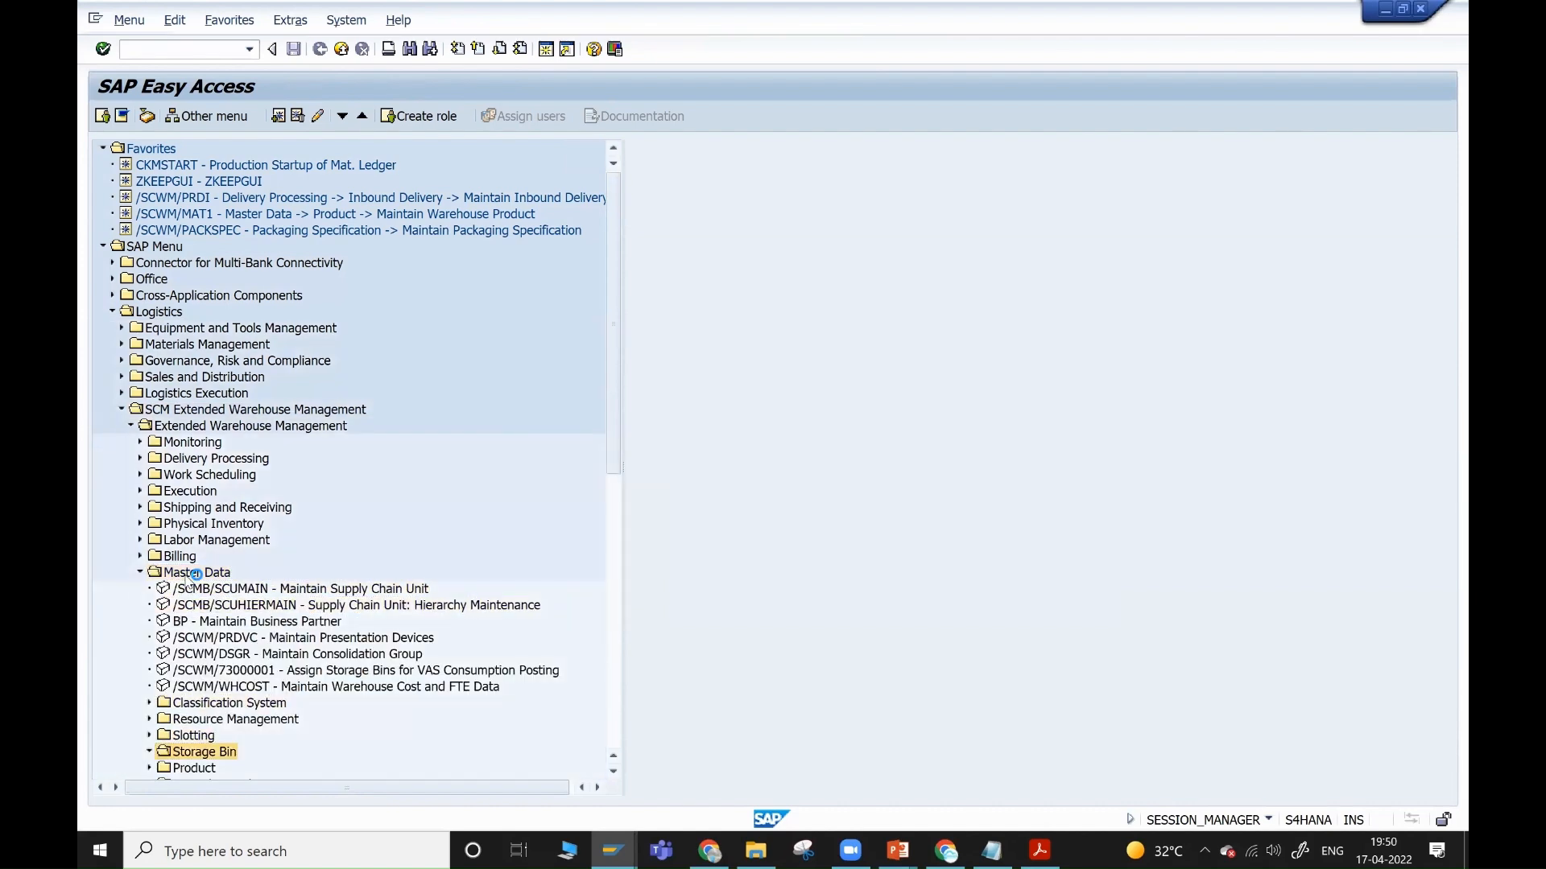
{"action": "scroll", "coordinate": [341, 336], "scroll_direction": "down", "scroll_amount": 2}
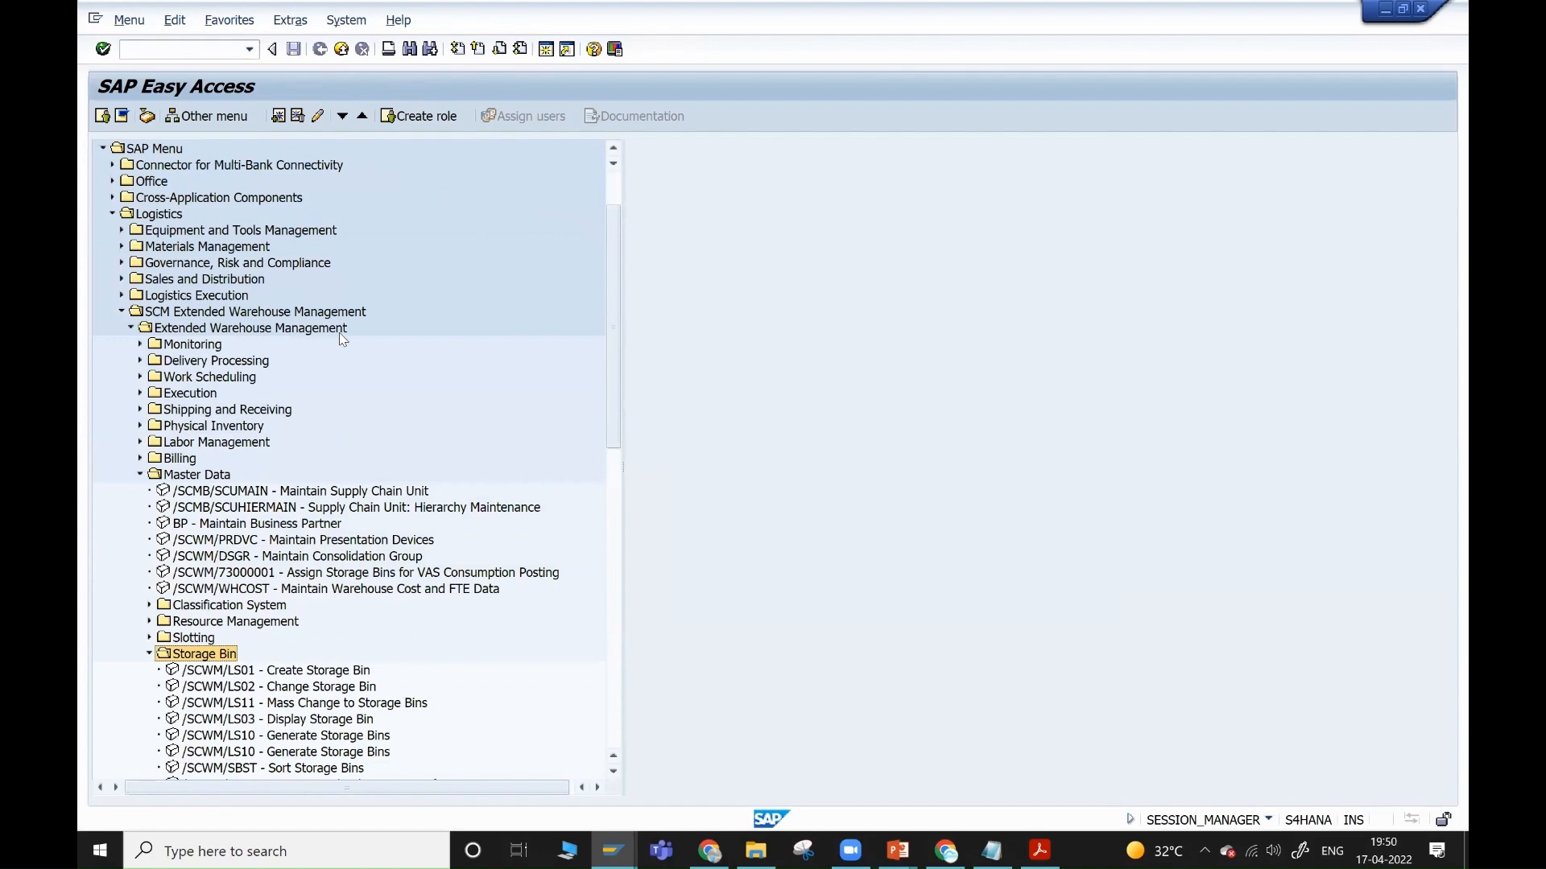
{"action": "scroll", "coordinate": [341, 337], "scroll_direction": "down", "scroll_amount": 4}
{"action": "scroll", "coordinate": [311, 244], "scroll_direction": "down", "scroll_amount": 5}
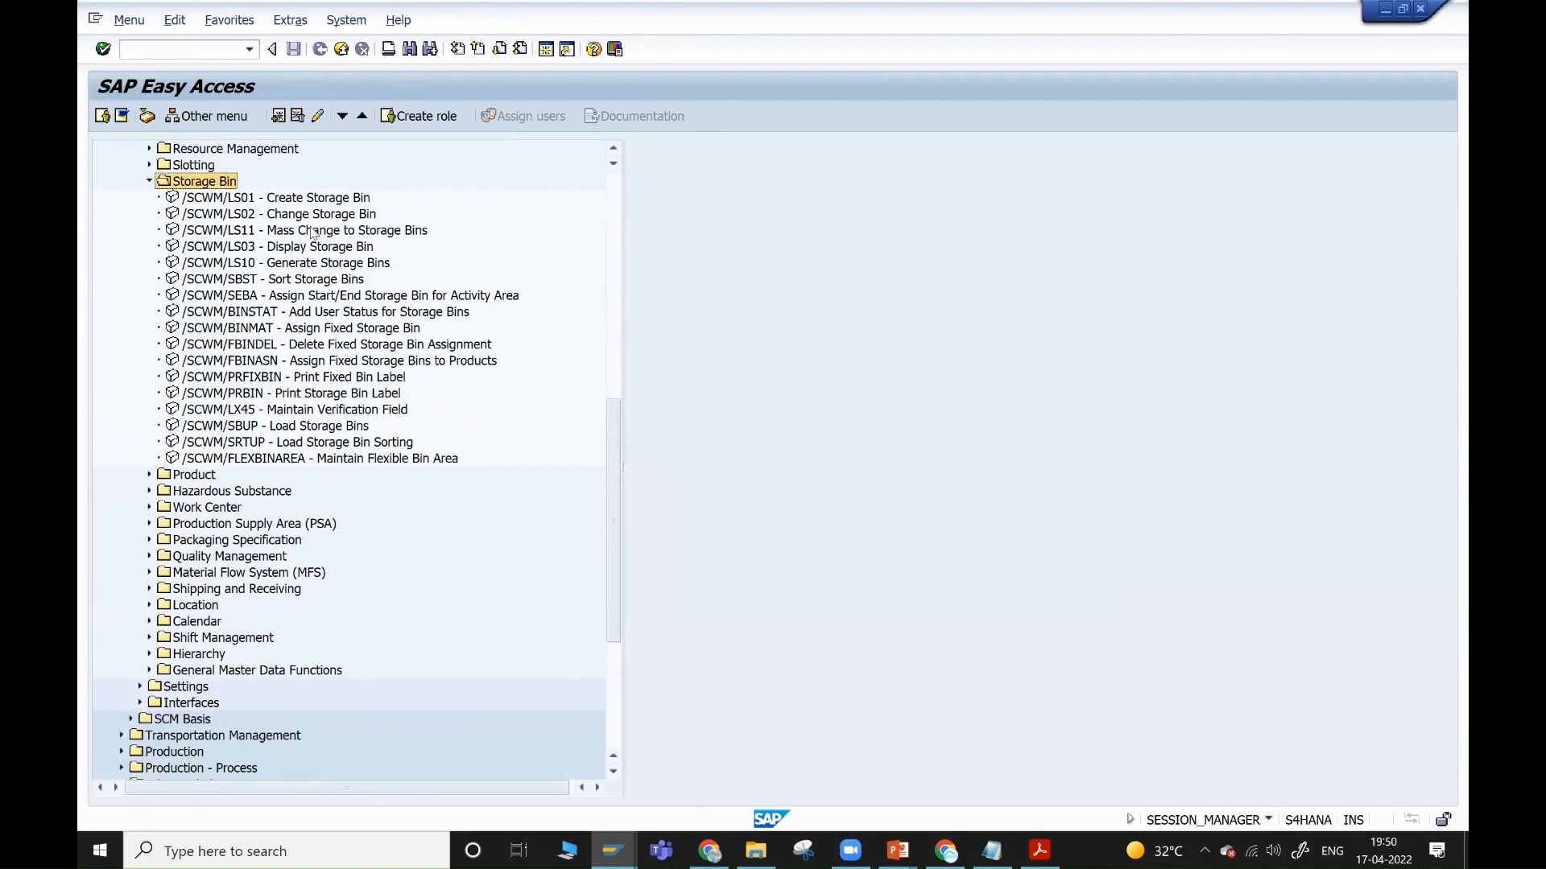
- Open Mass Change to Storage Bins and run it for storage type T020 in warehouse AZ03 to review its bins, then leave the list
{"action": "double_click", "coordinate": [312, 234]}
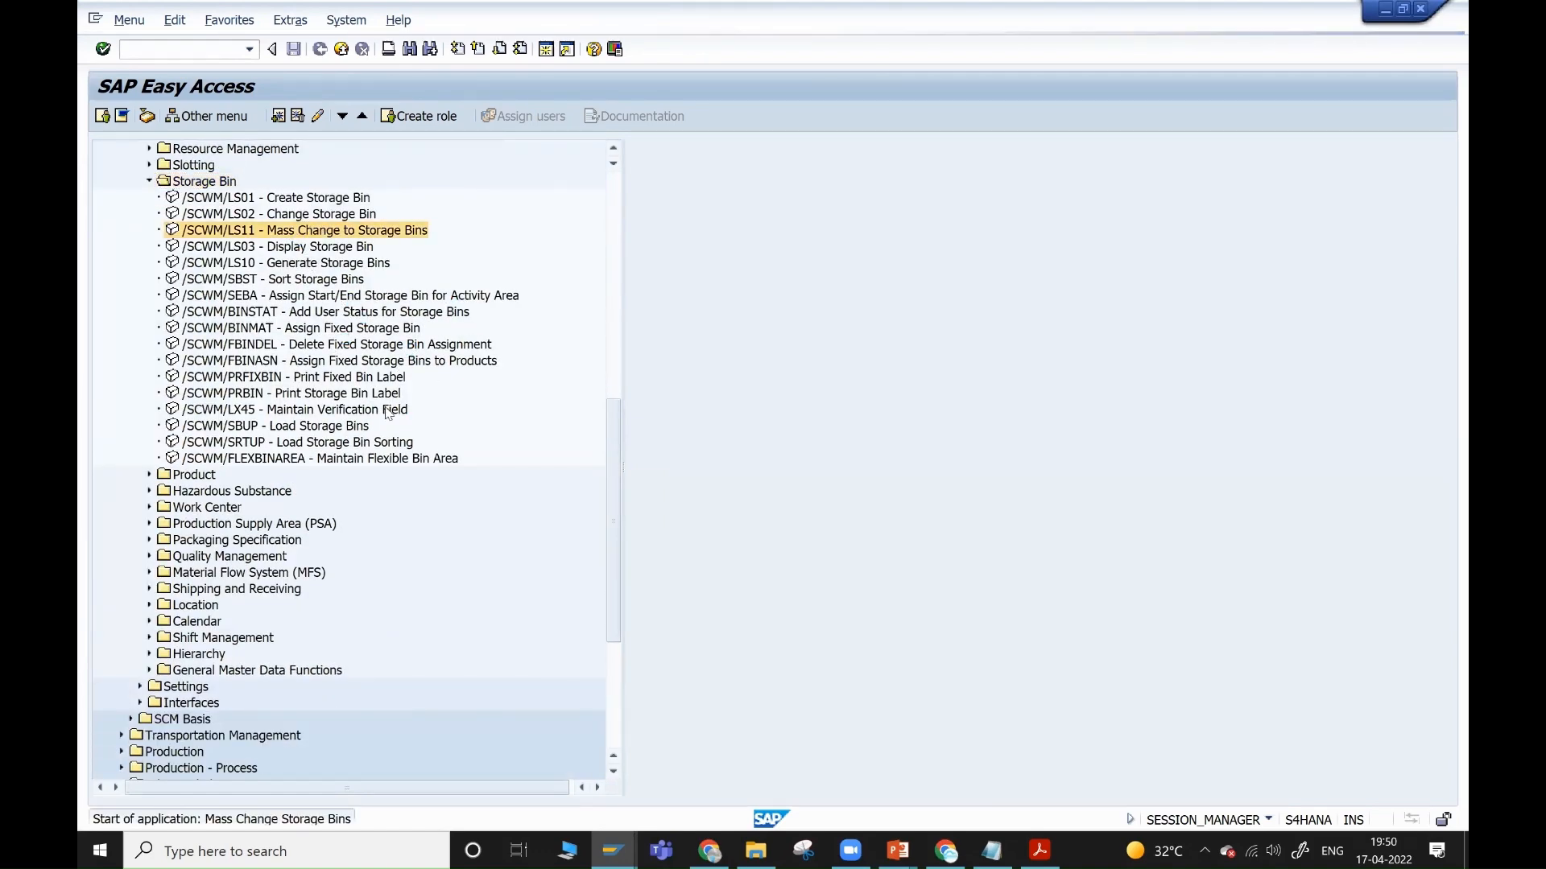
{"action": "left_click", "coordinate": [373, 212]}
{"action": "type", "text": "t020"}
{"action": "left_click", "coordinate": [380, 255]}
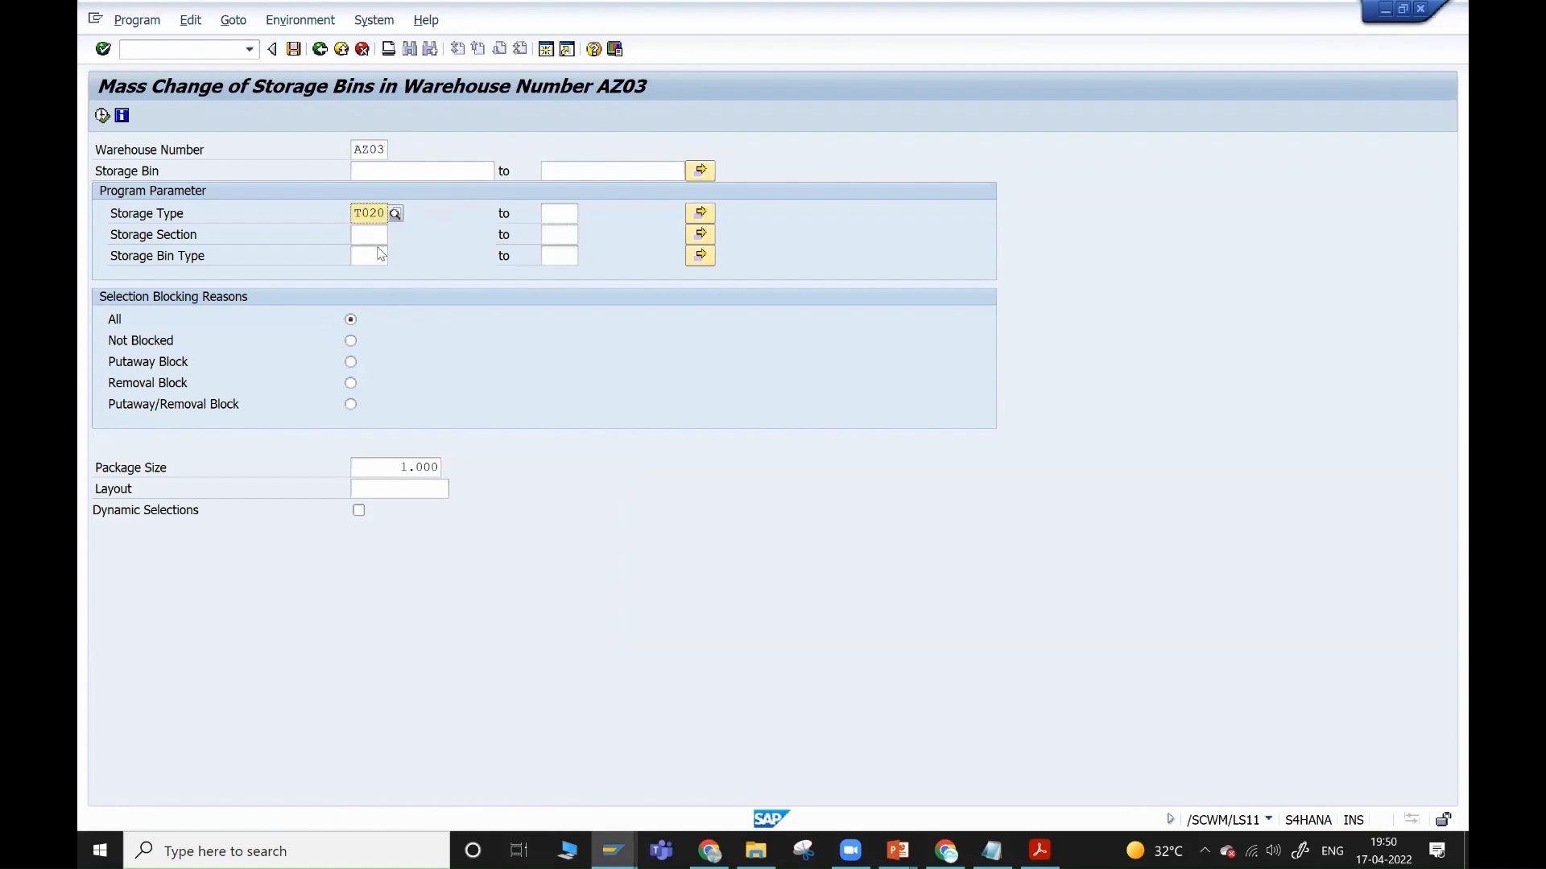
{"action": "left_click", "coordinate": [102, 115]}
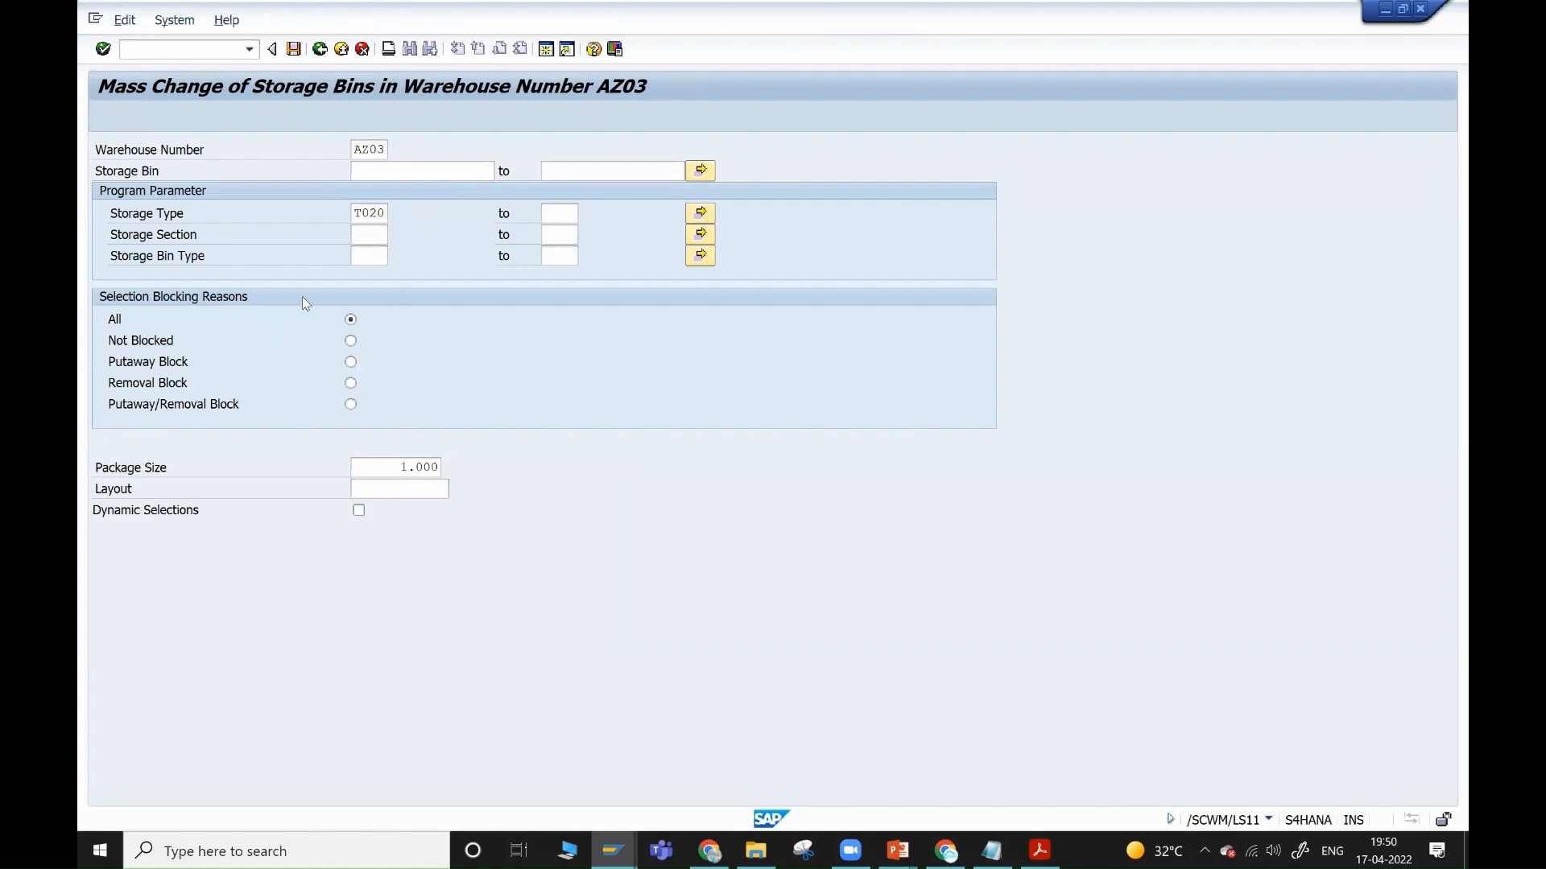
{"action": "left_click", "coordinate": [320, 48]}
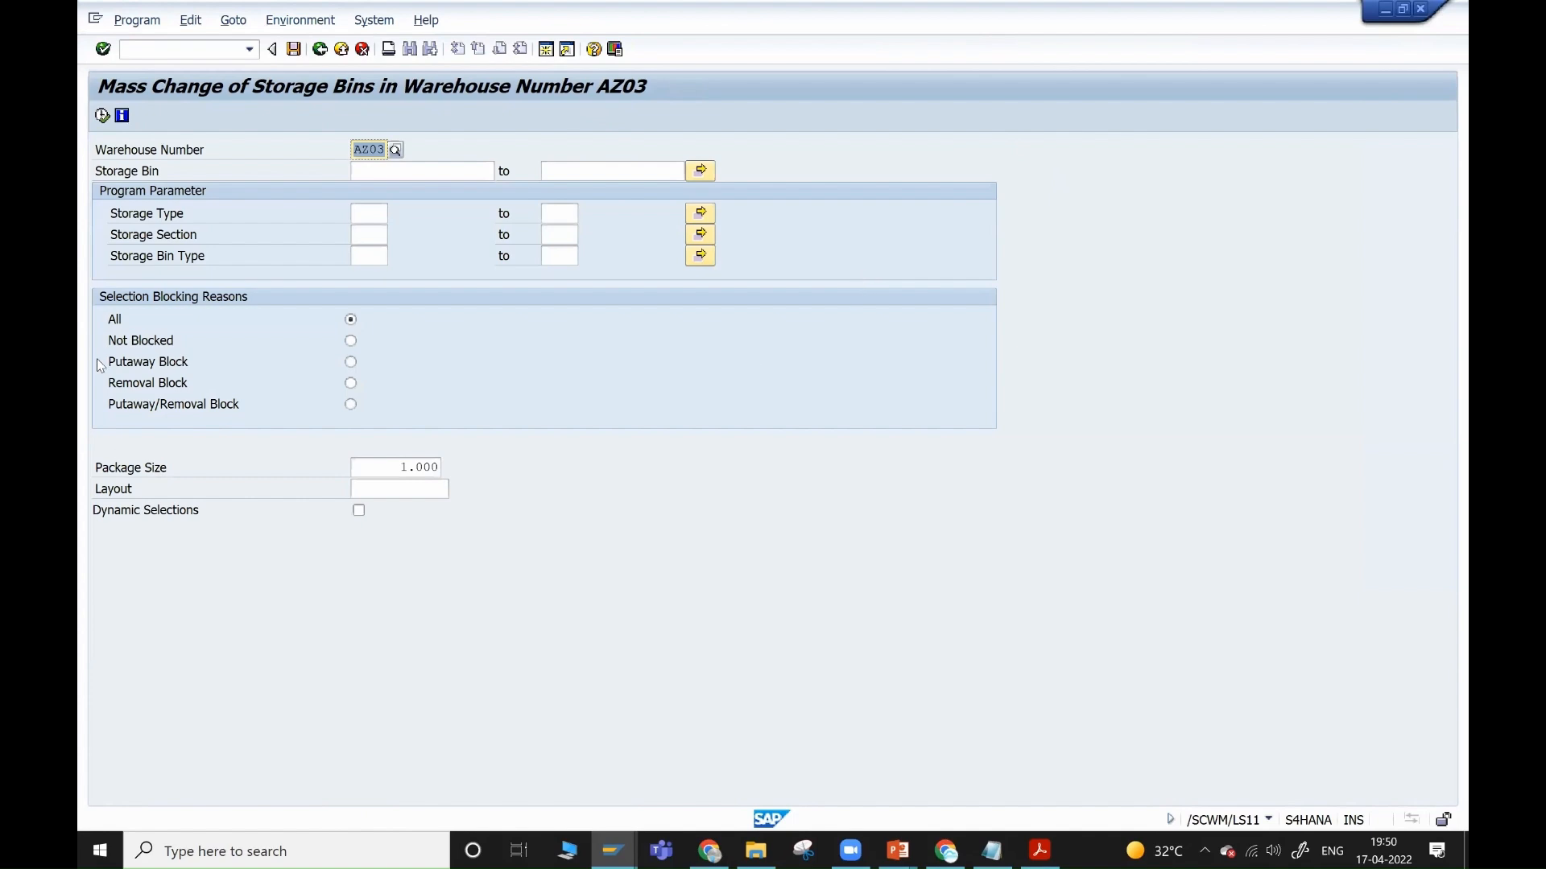
- Switch to the customizing session and review warehouse AZ03's assignment in Assign Storage Bin Types to Storage Types
{"action": "key", "text": "alt+Tab"}
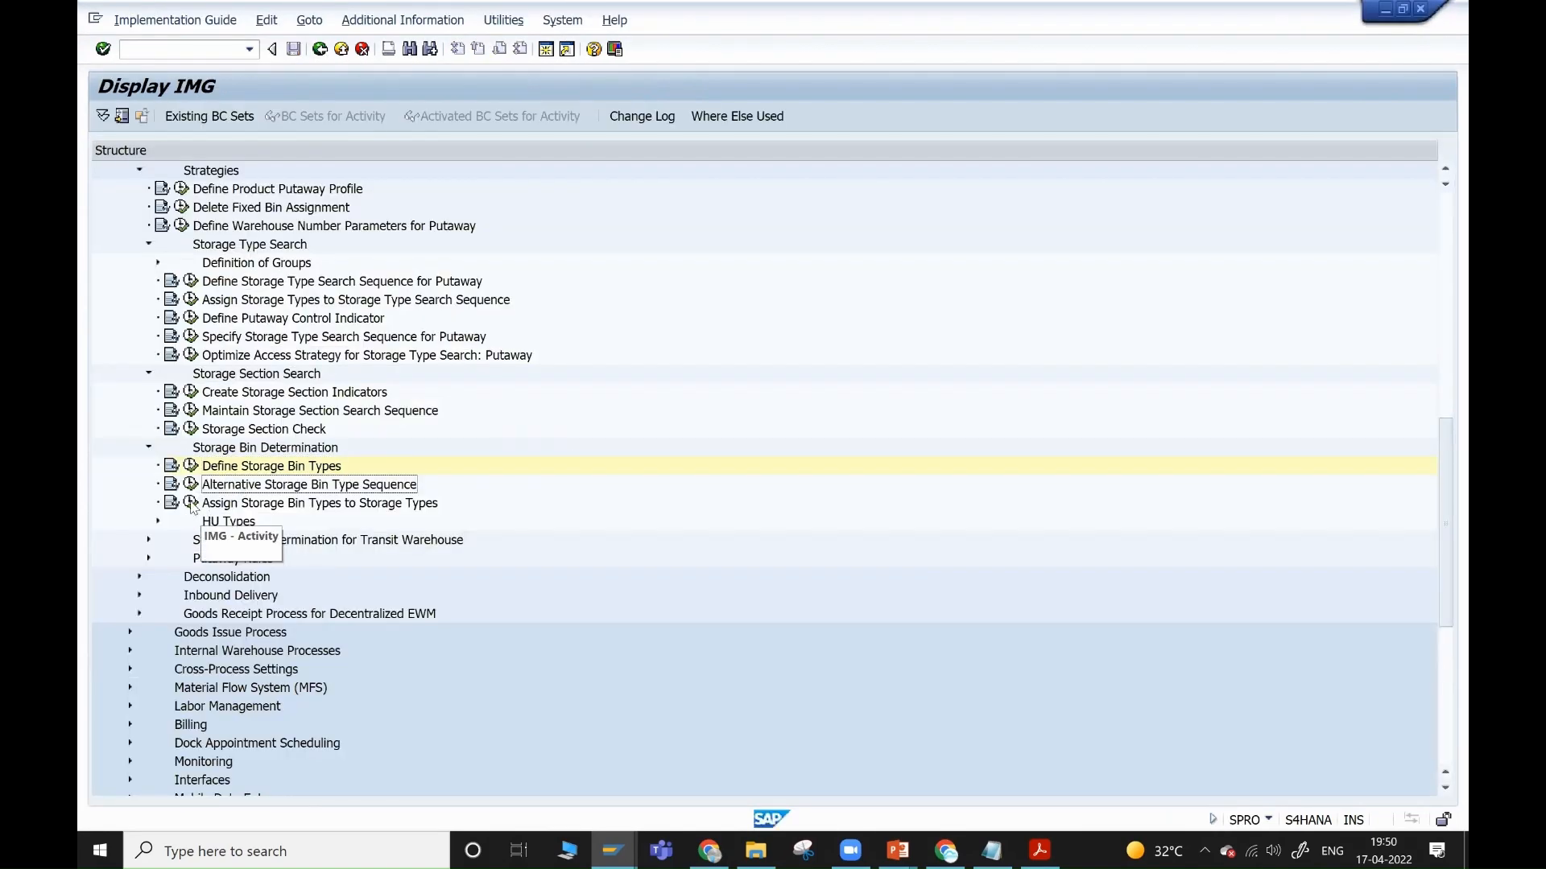
{"action": "left_click", "coordinate": [191, 503]}
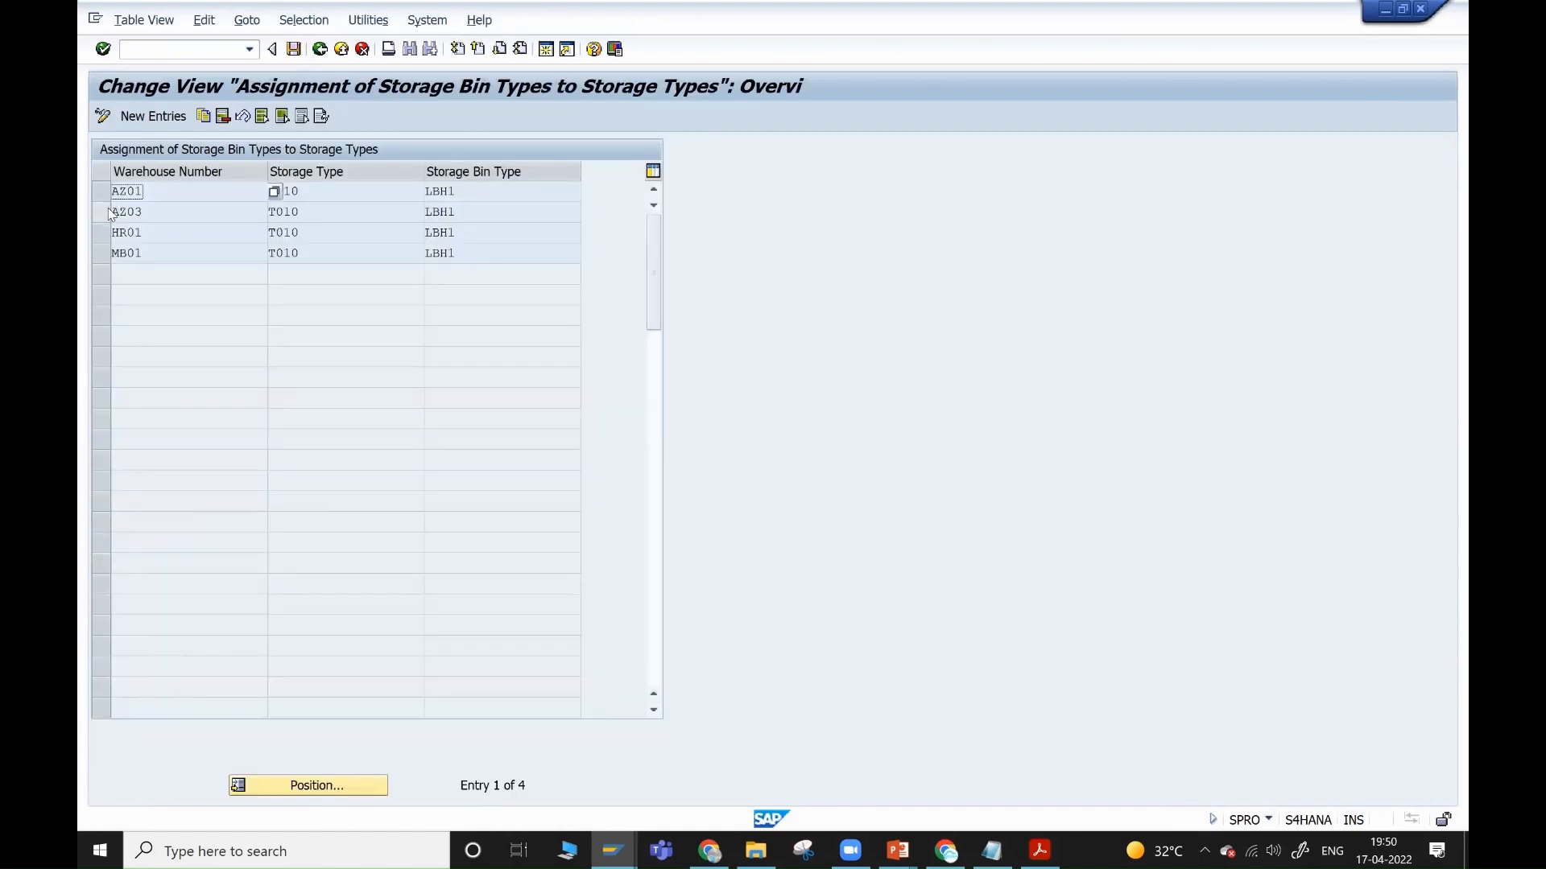
{"action": "left_click", "coordinate": [111, 211]}
{"action": "left_click", "coordinate": [319, 49]}
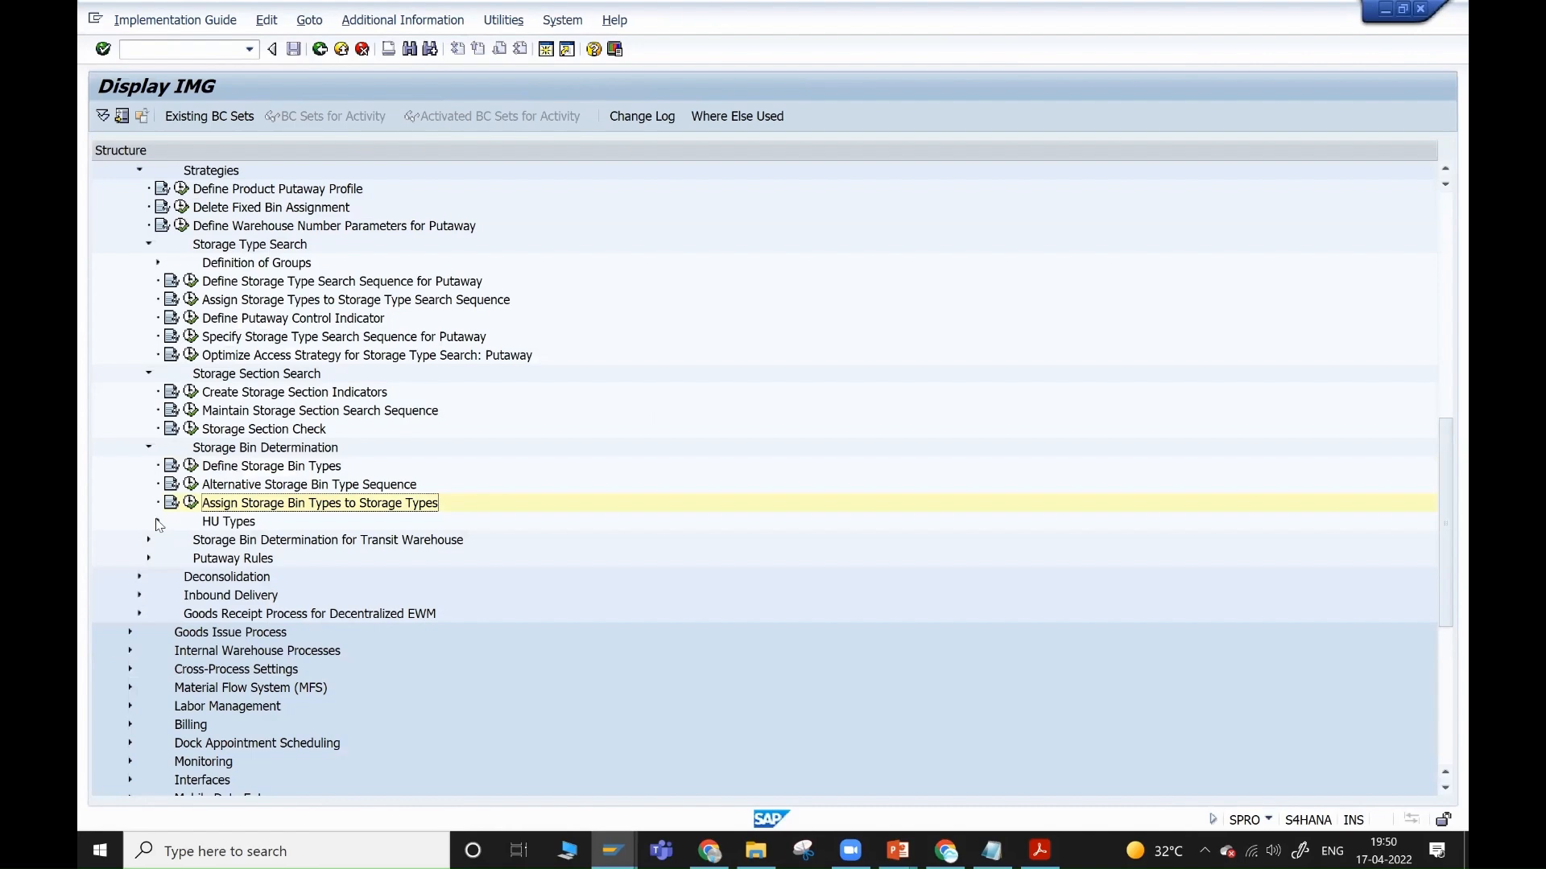
- Expand HU Types and review the details of warehouse AZ03's HU type AZPL in the HU types per warehouse number, including its HU type group
{"action": "left_click", "coordinate": [157, 522]}
{"action": "scroll", "coordinate": [203, 400], "scroll_direction": "down", "scroll_amount": 3}
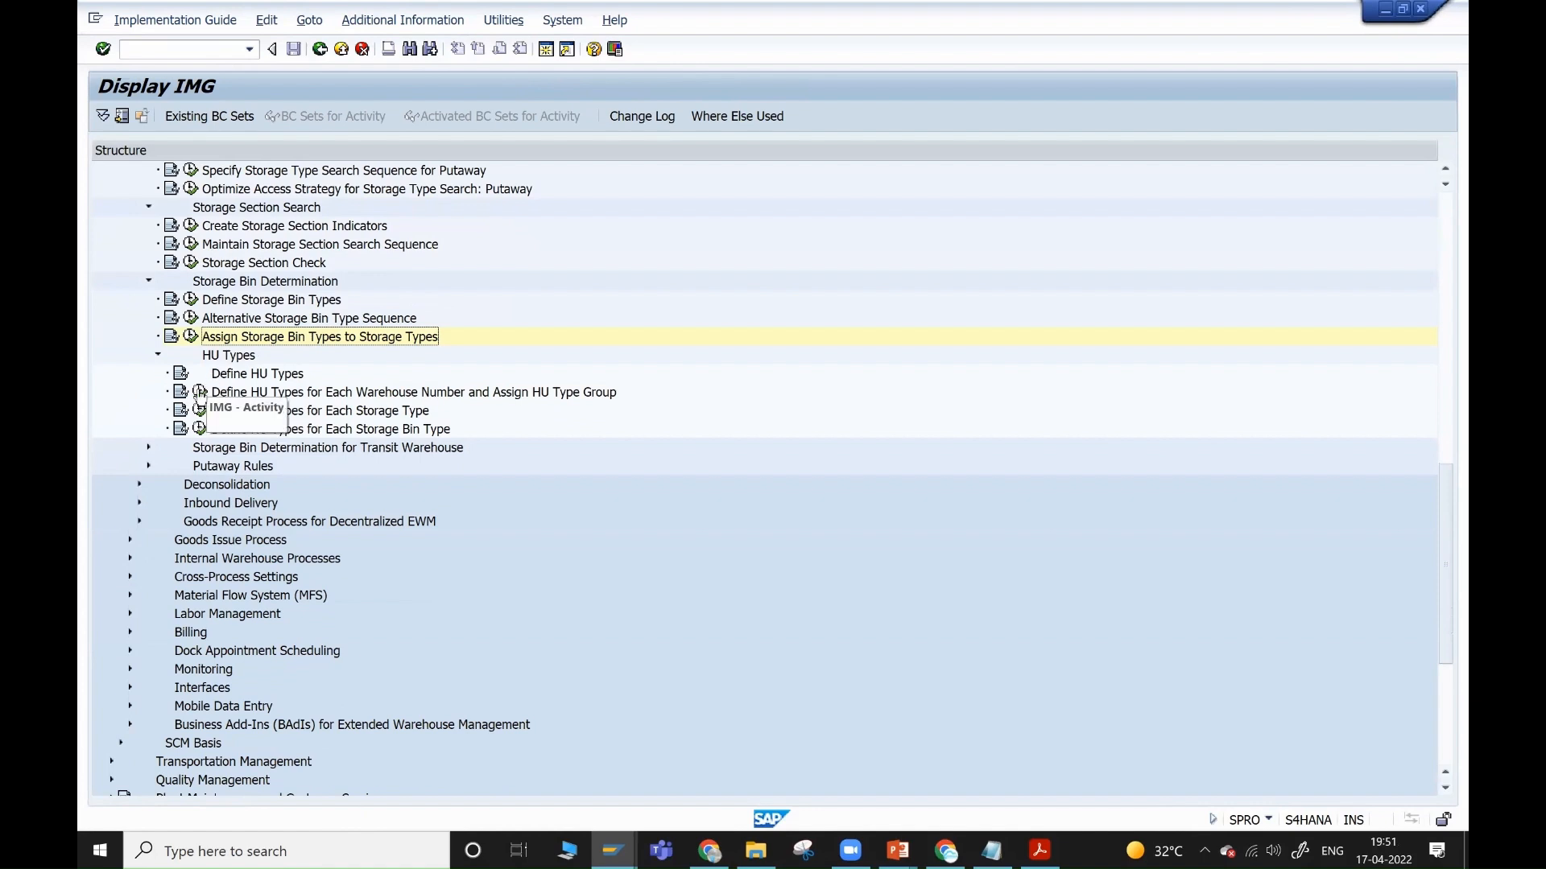
{"action": "left_click", "coordinate": [199, 391]}
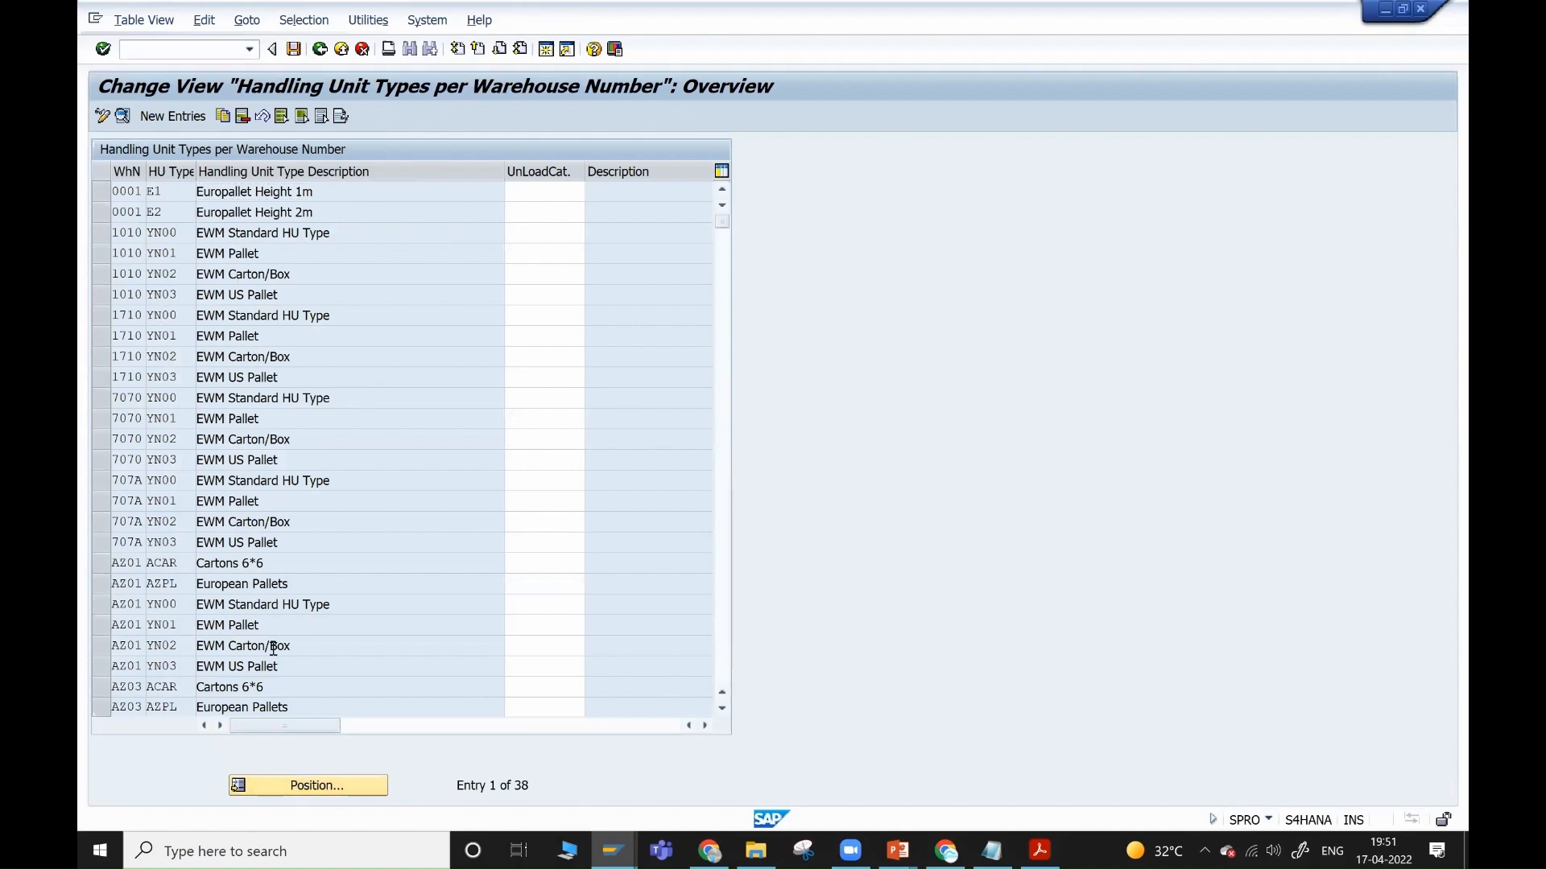
{"action": "scroll", "coordinate": [217, 612], "scroll_direction": "down", "scroll_amount": 3}
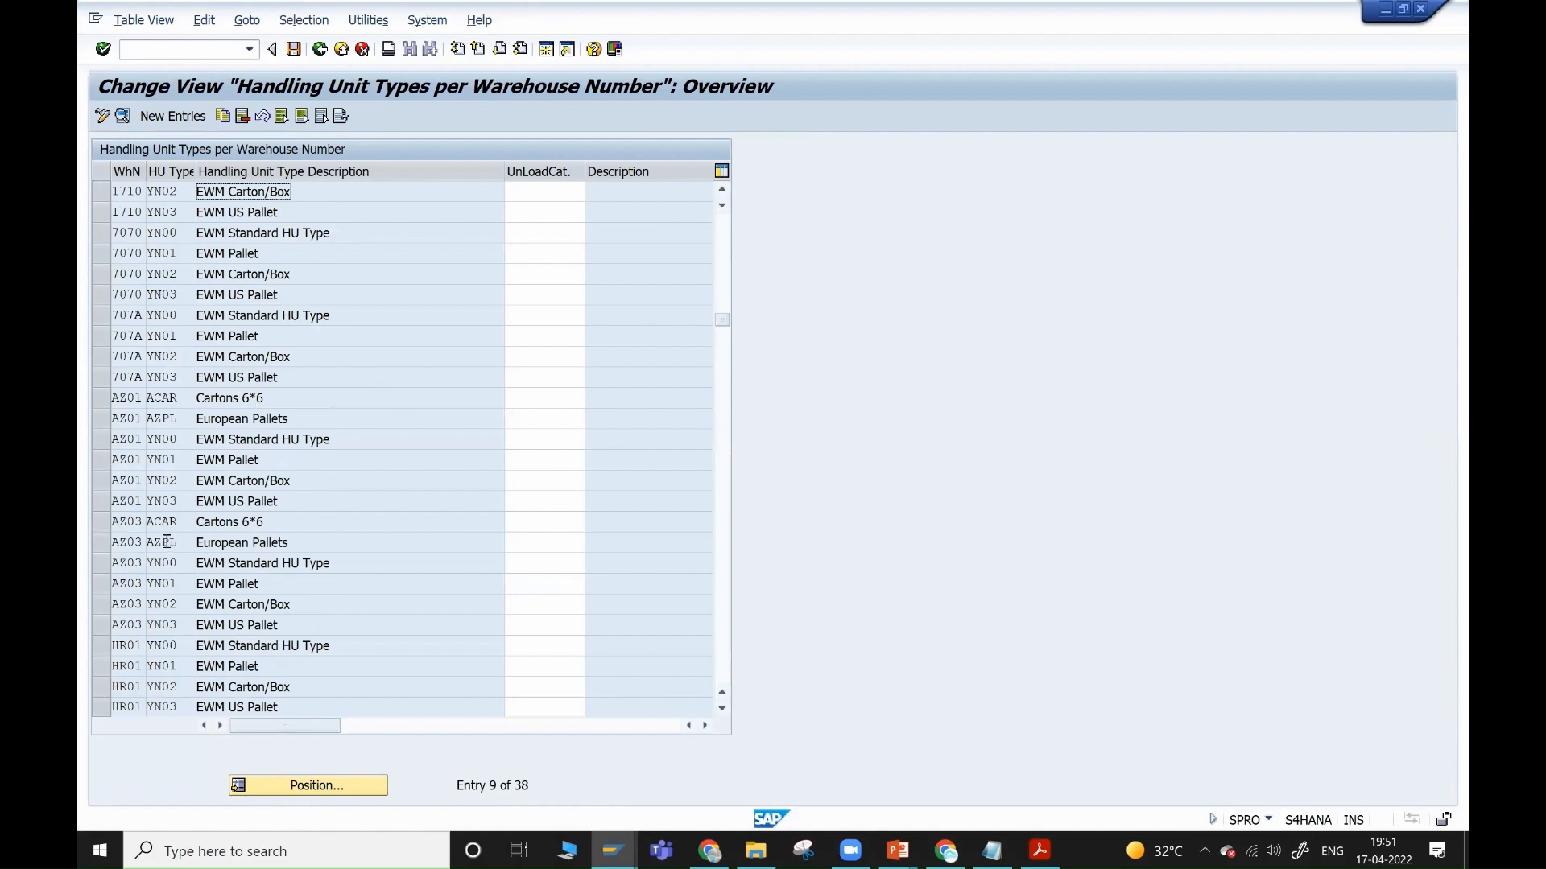
{"action": "double_click", "coordinate": [201, 541]}
{"action": "key", "text": "Tab"}
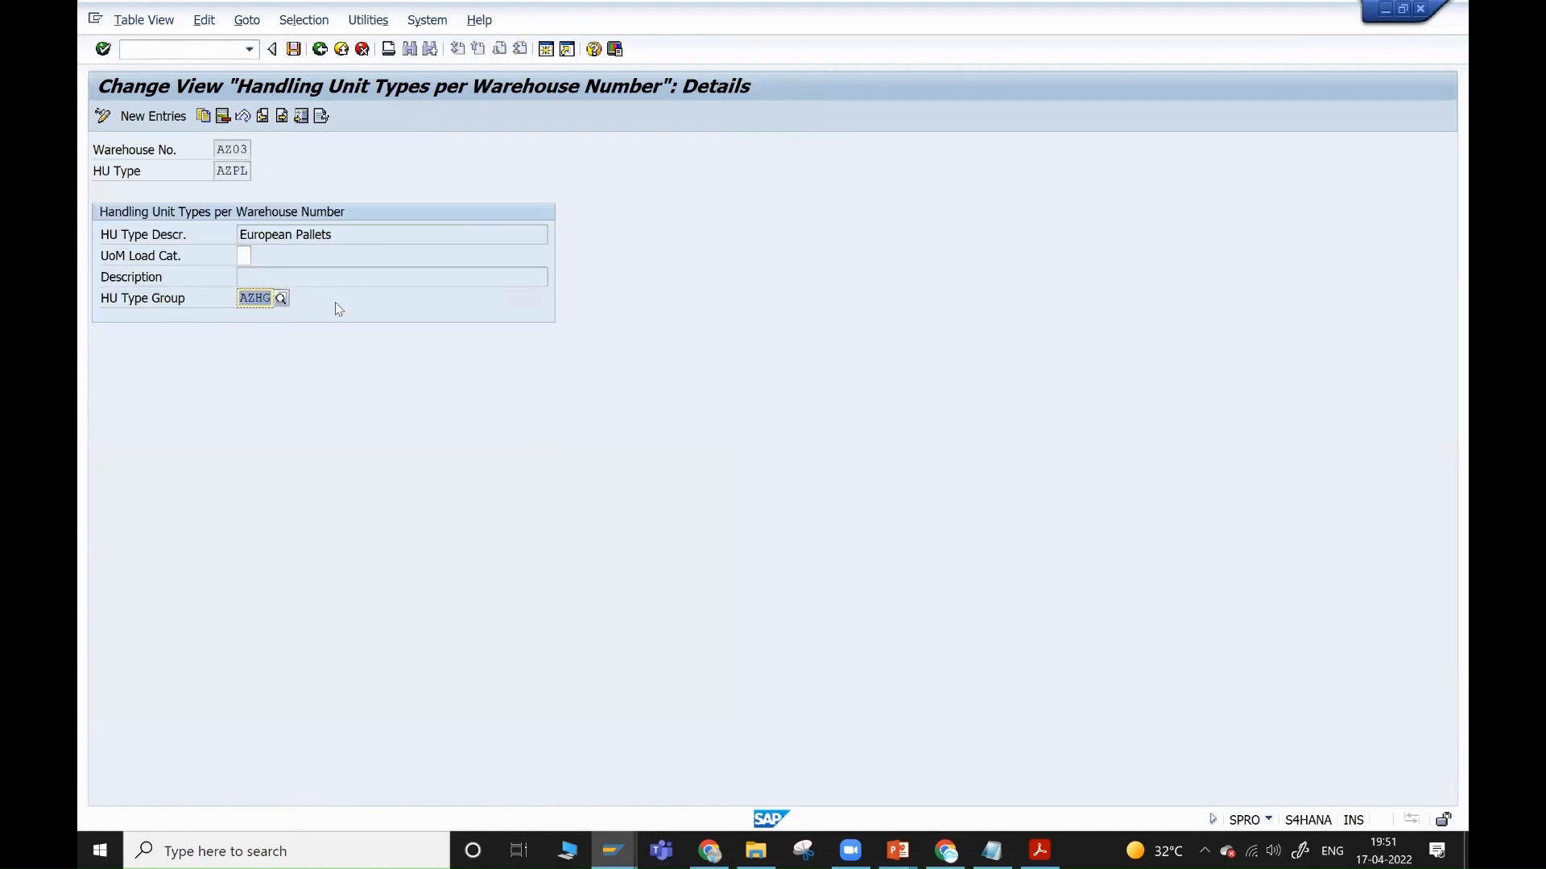
{"action": "left_click", "coordinate": [320, 56]}
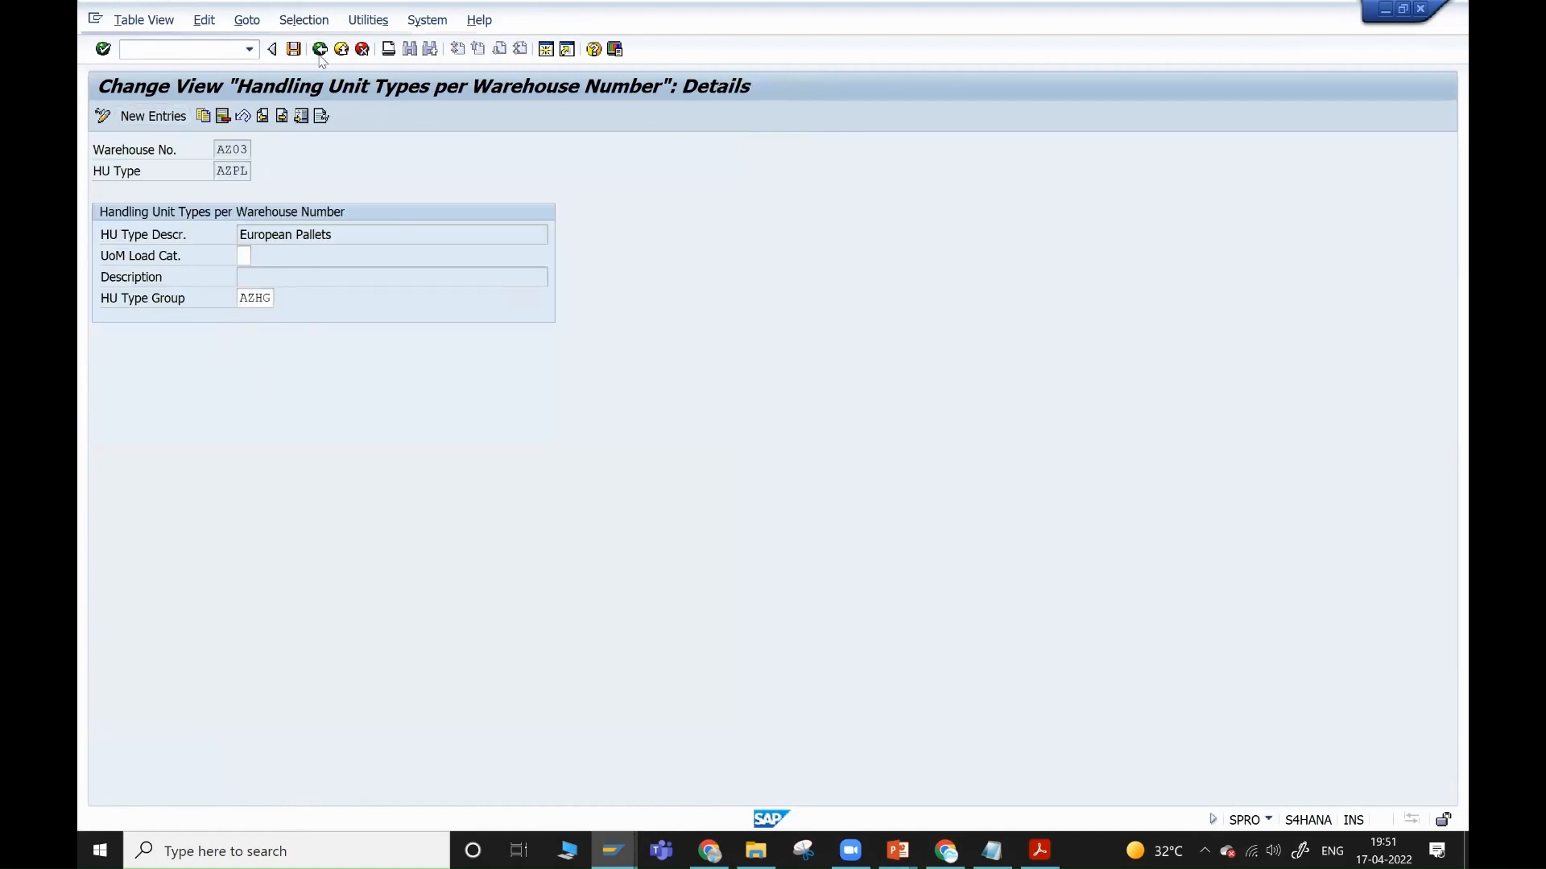
{"action": "left_click", "coordinate": [320, 54]}
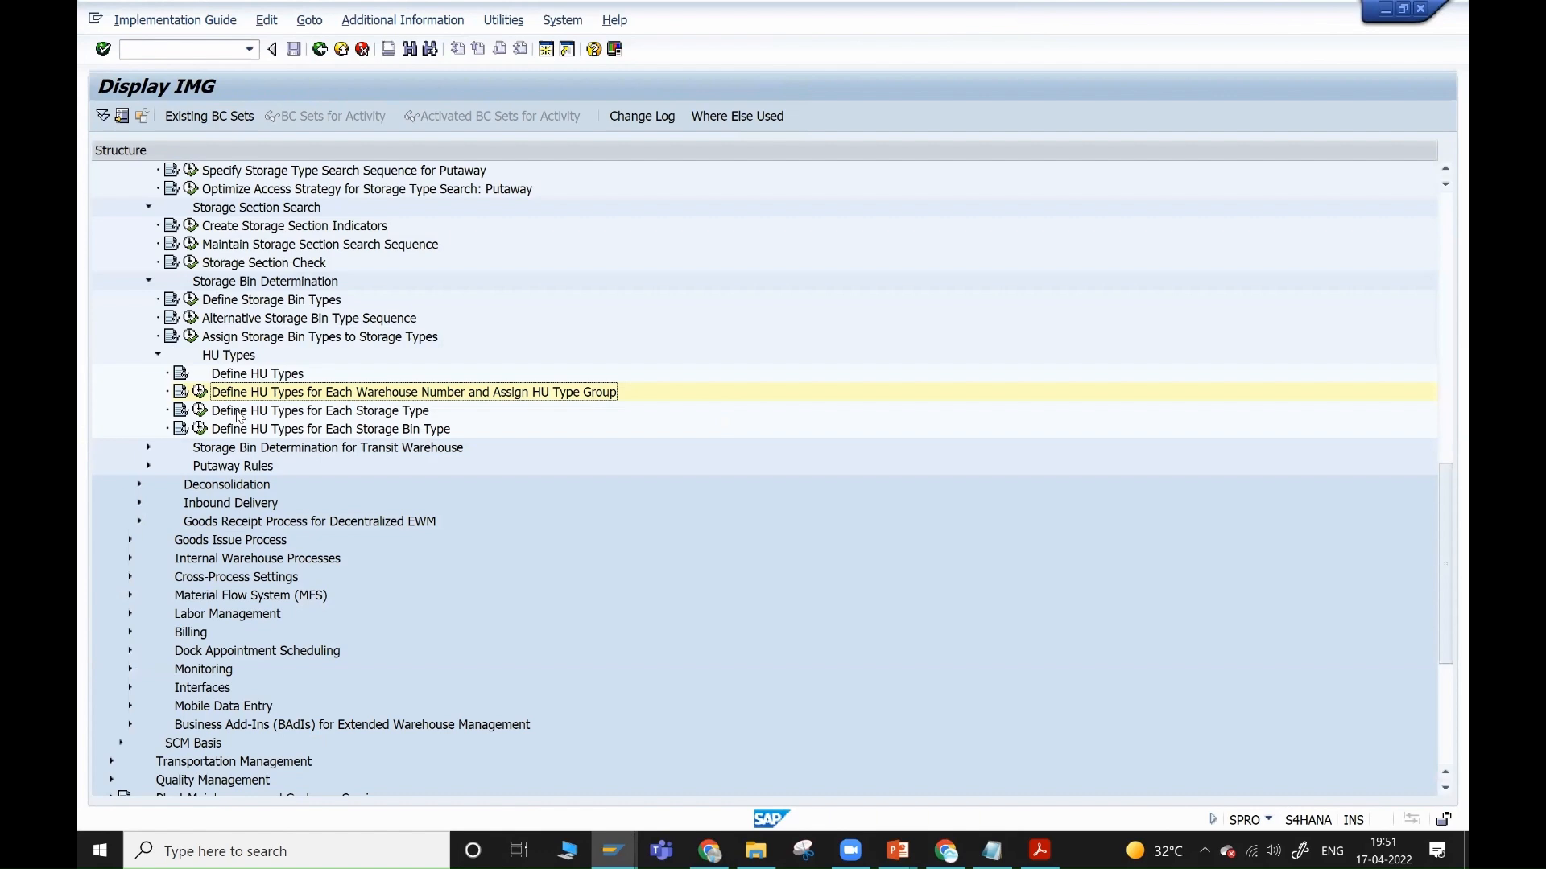
- In Define HU Types for Each Storage Type, copy warehouse AZ03's T010 entry and set the copy's storage type to T020
{"action": "left_click", "coordinate": [285, 414]}
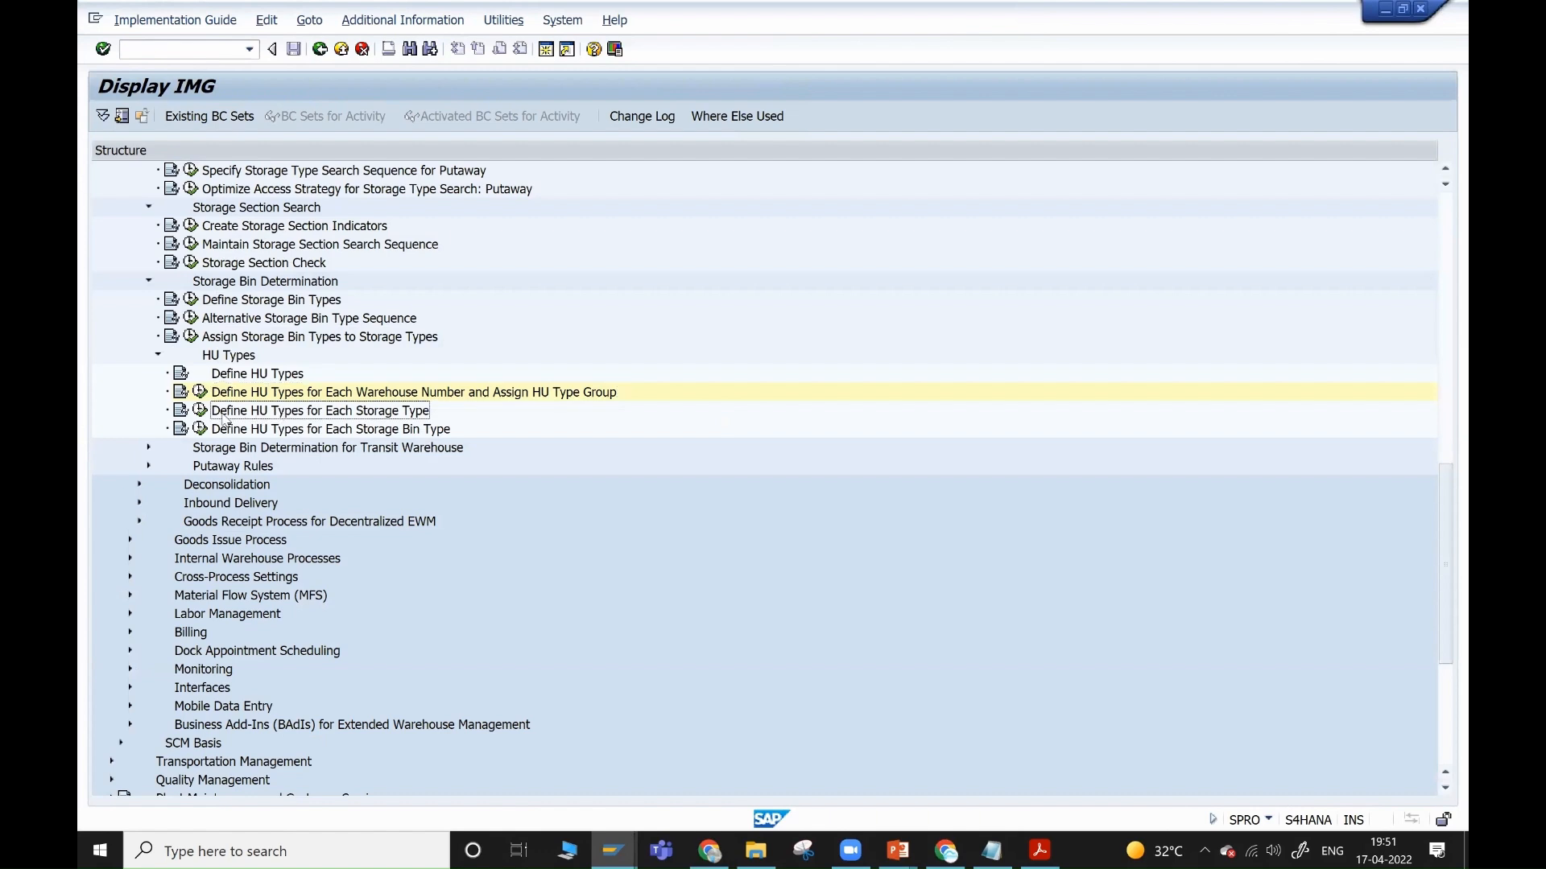
{"action": "left_click", "coordinate": [202, 416]}
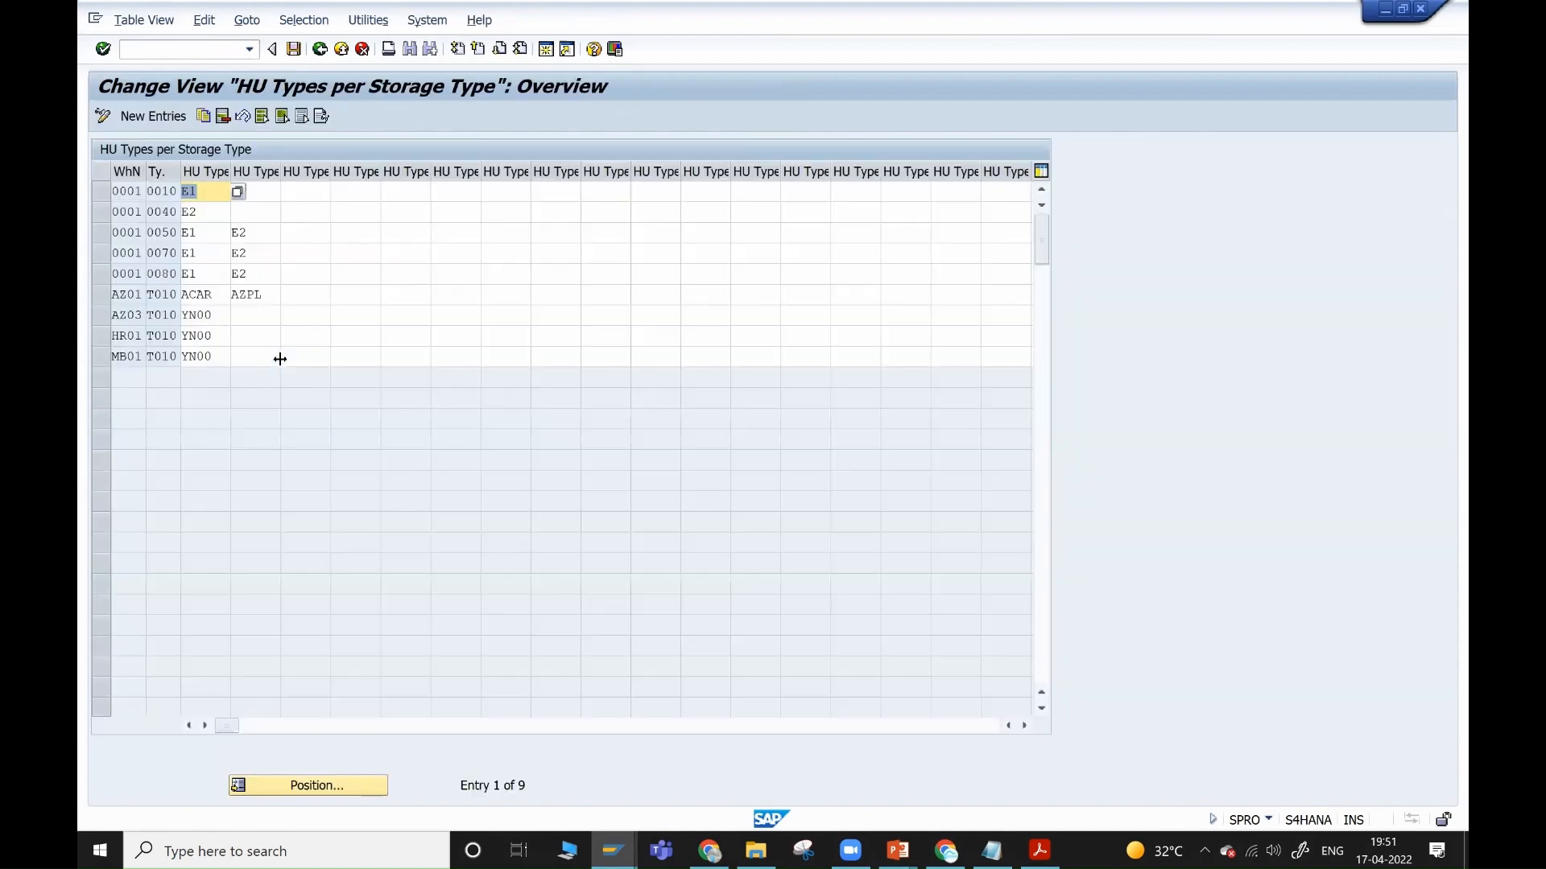
{"action": "left_click", "coordinate": [104, 315]}
{"action": "left_click", "coordinate": [282, 117]}
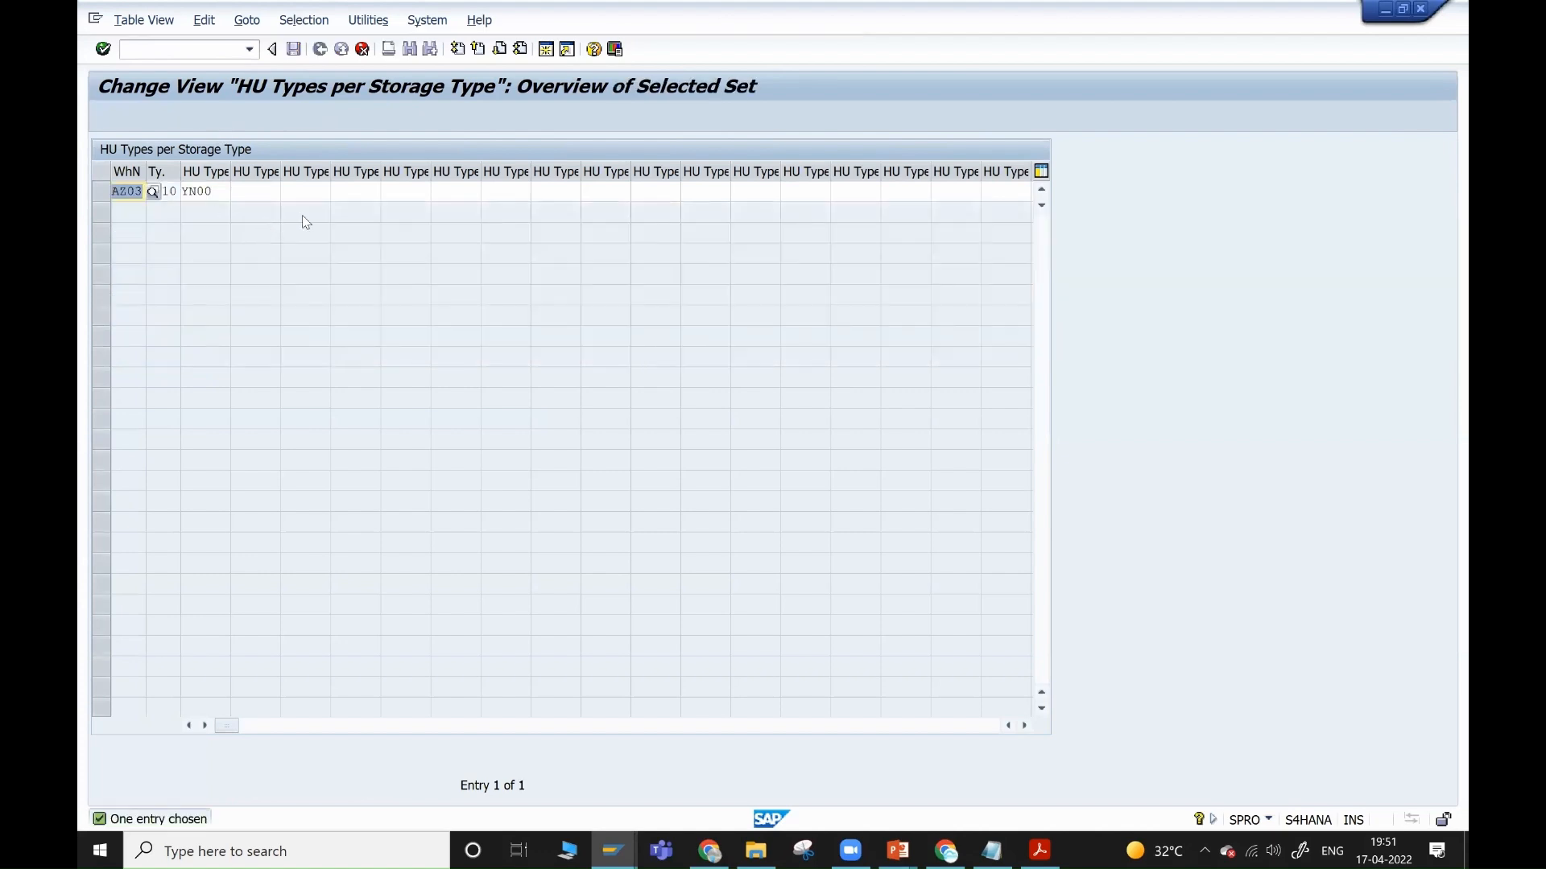
{"action": "key", "text": "Tab"}
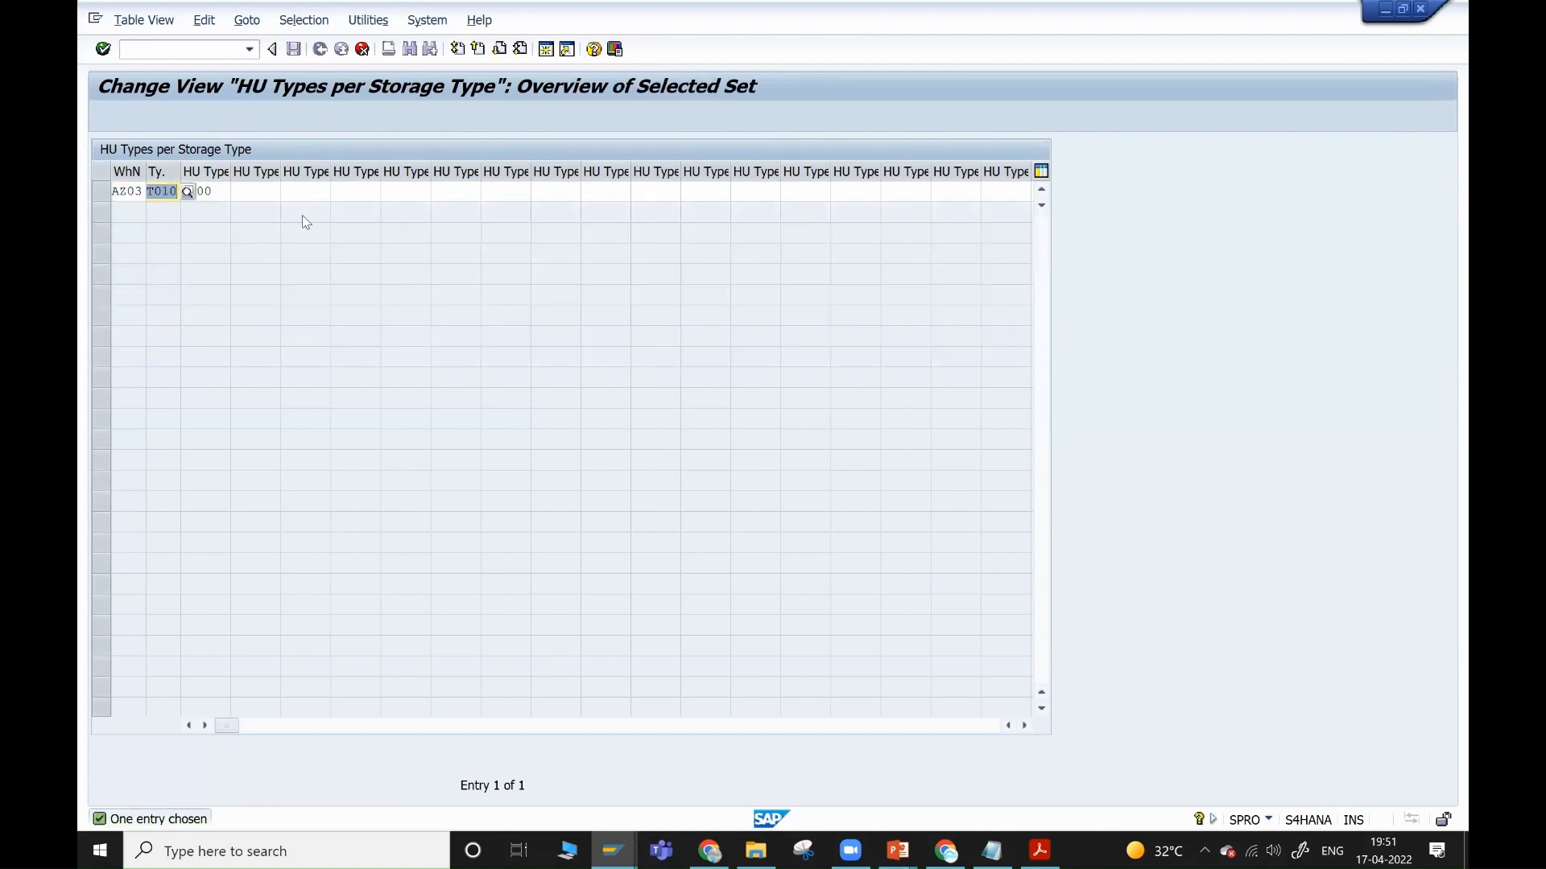
{"action": "type", "text": "t020"}
{"action": "key", "text": "Return"}
{"action": "left_click", "coordinate": [313, 234]}
- Assign HU types ACAR and AZPL to AZ03's storage type T020, save the entry and return to the customizing structure
{"action": "key", "text": "Tab"}
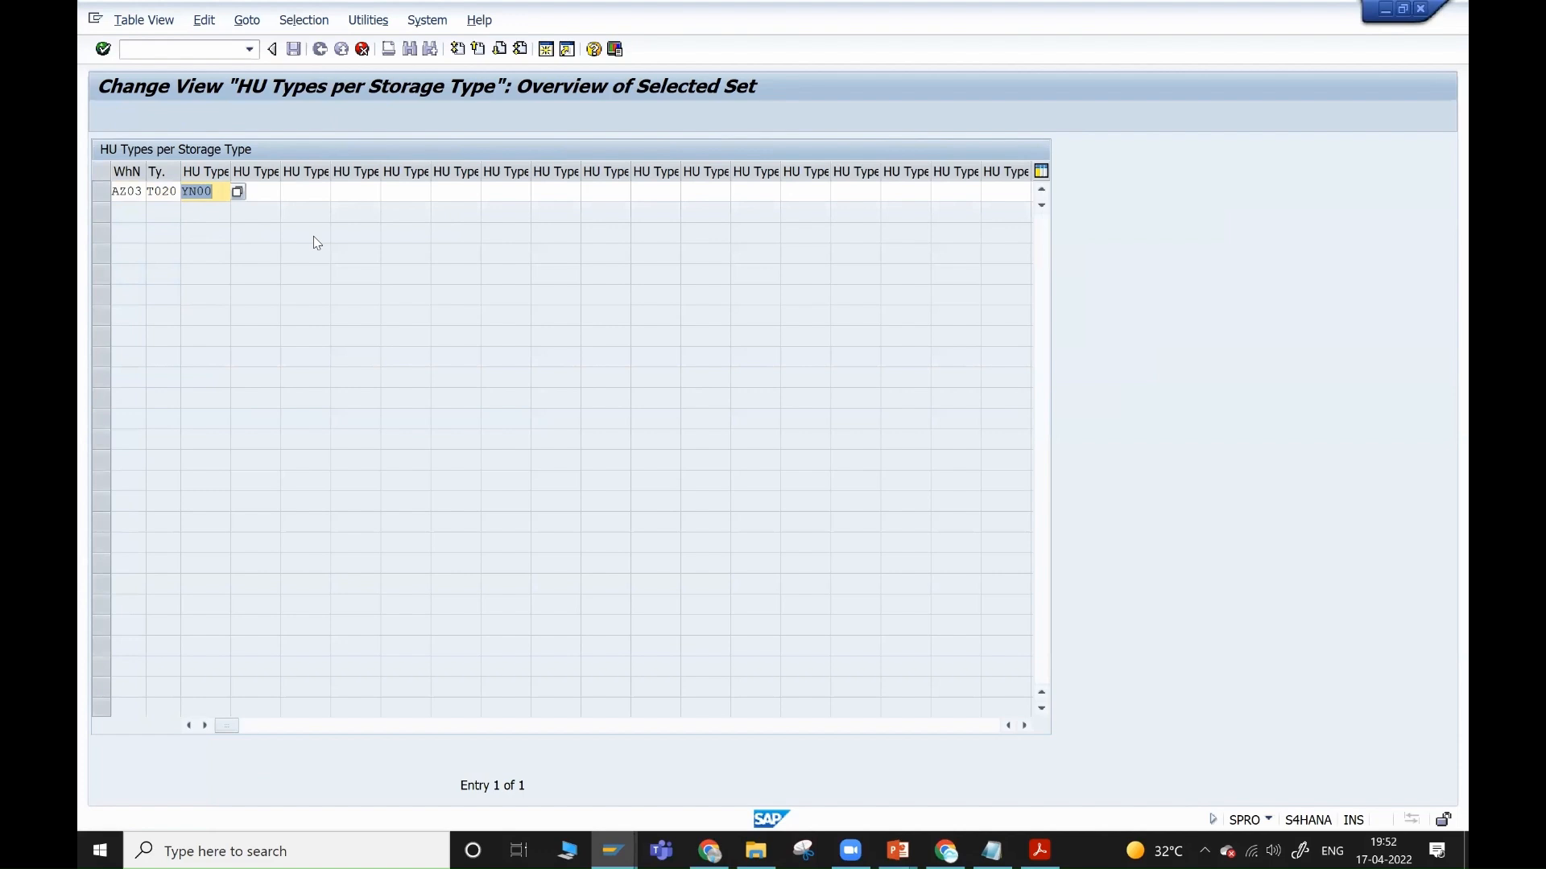
{"action": "key", "text": "Return"}
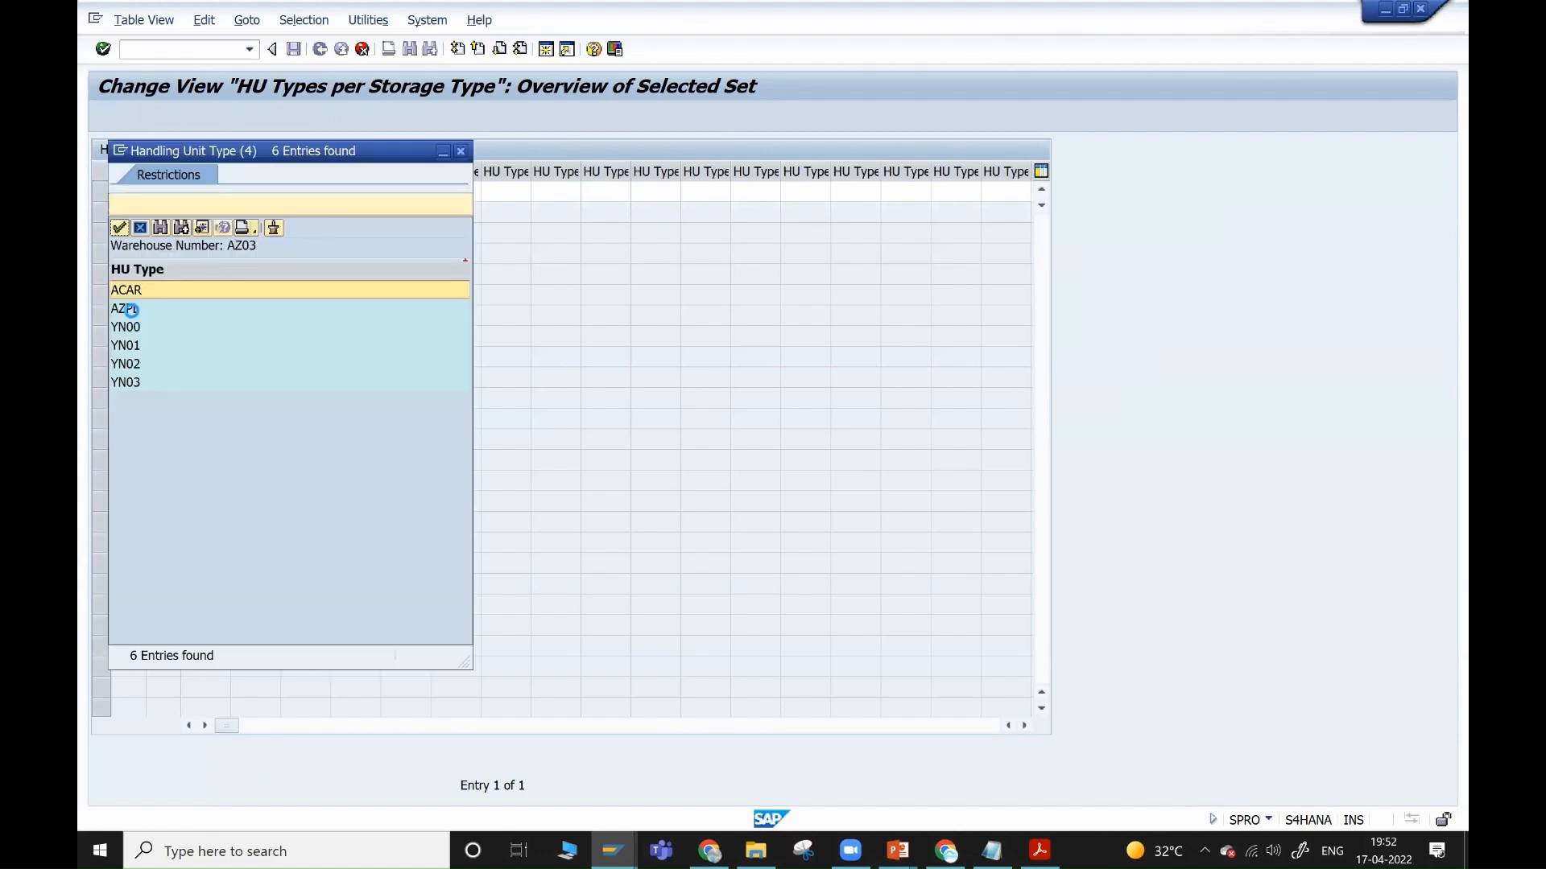
{"action": "double_click", "coordinate": [137, 291]}
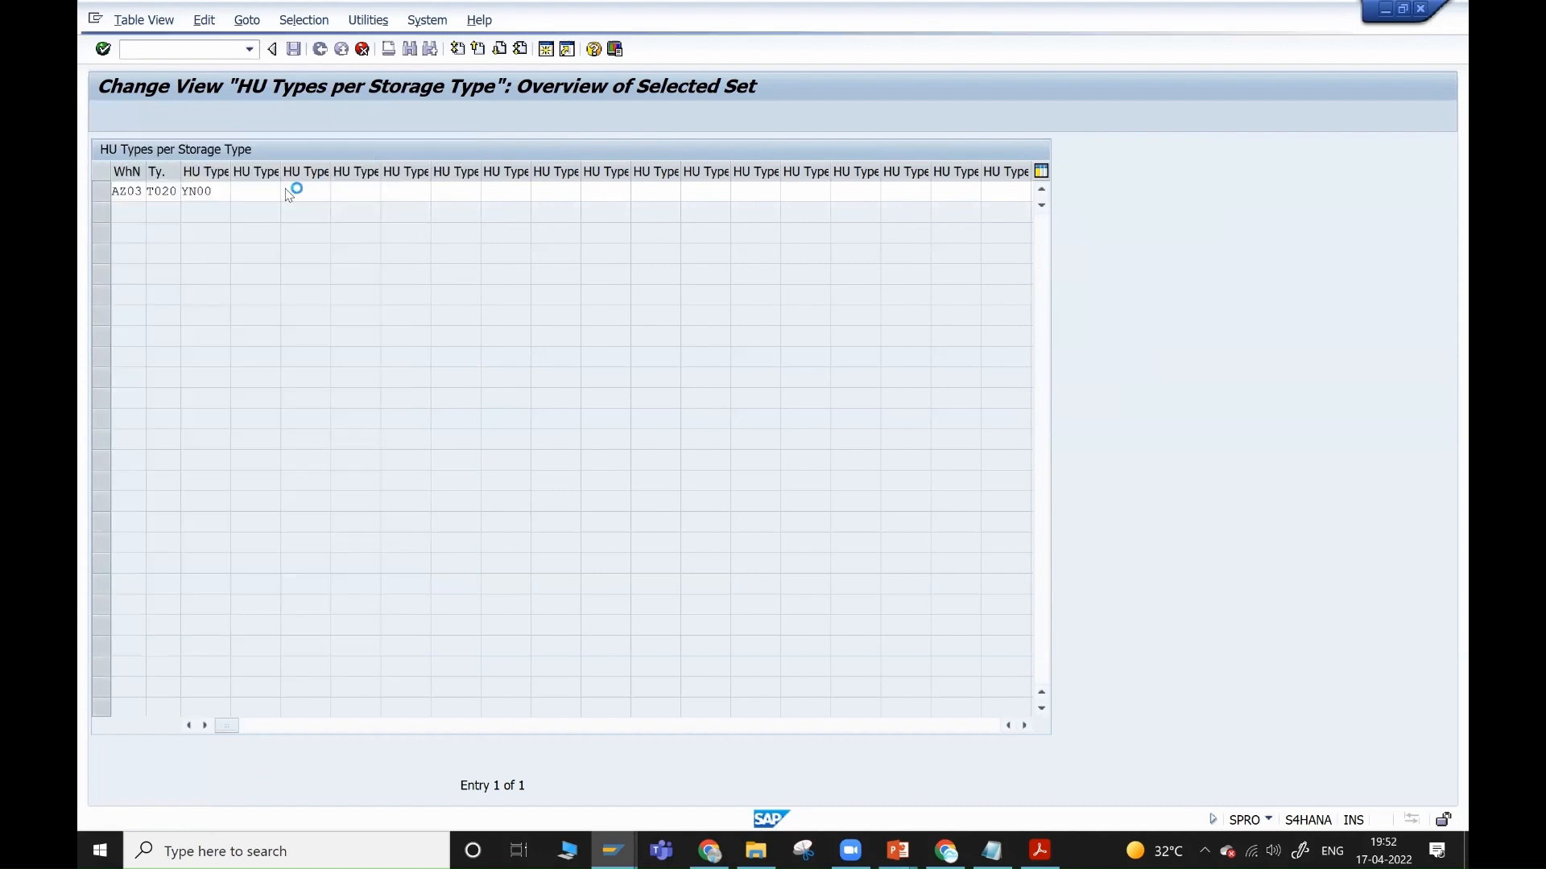
{"action": "left_click", "coordinate": [274, 191]}
{"action": "left_click", "coordinate": [285, 192]}
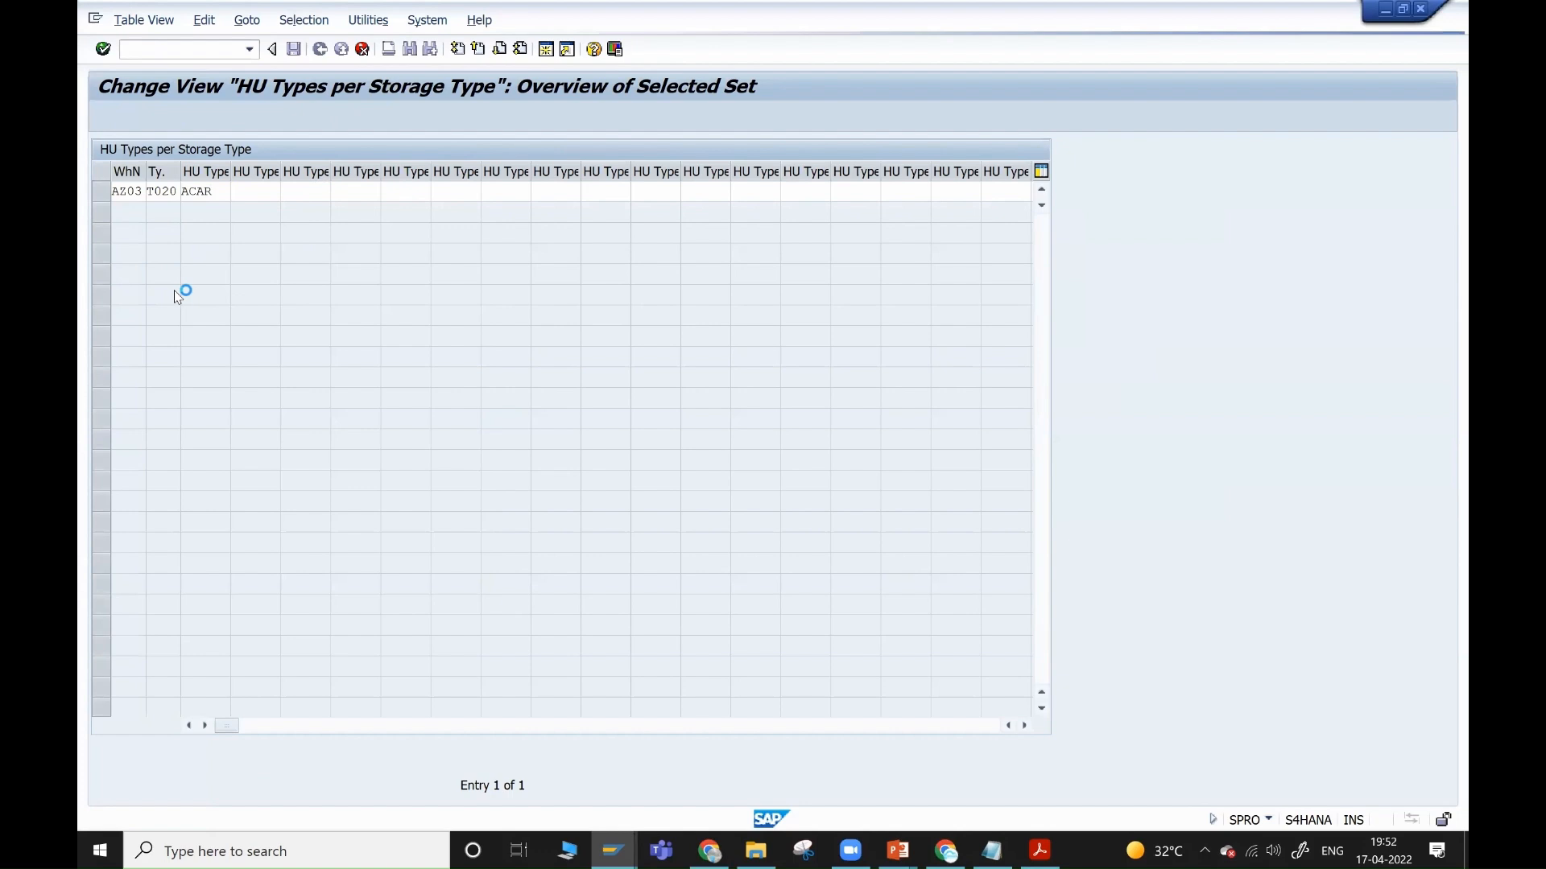
{"action": "double_click", "coordinate": [217, 306]}
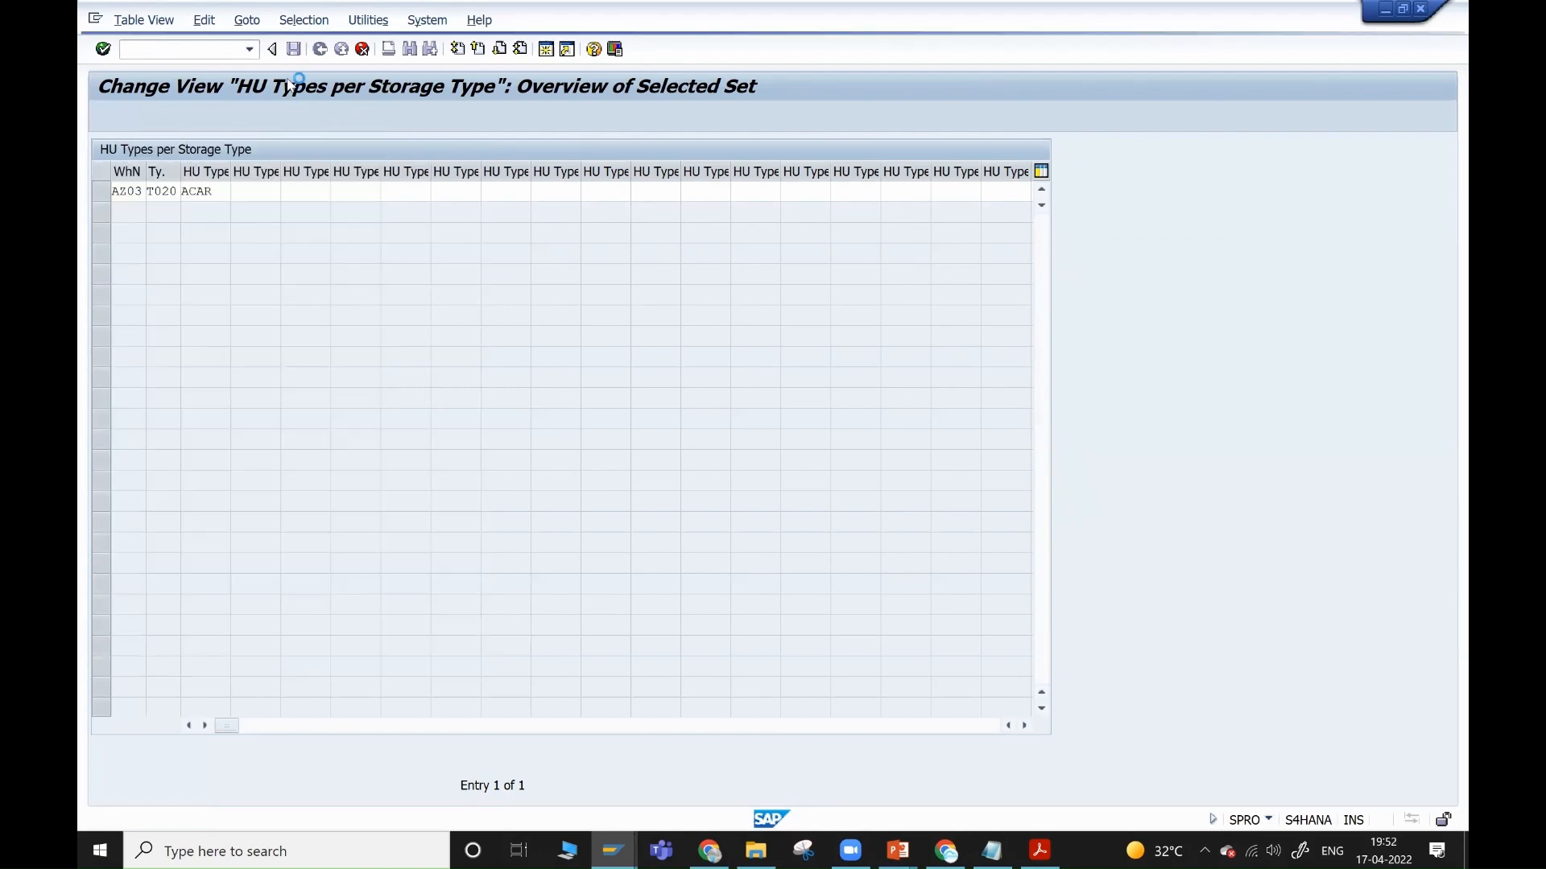
{"action": "key", "text": "Return"}
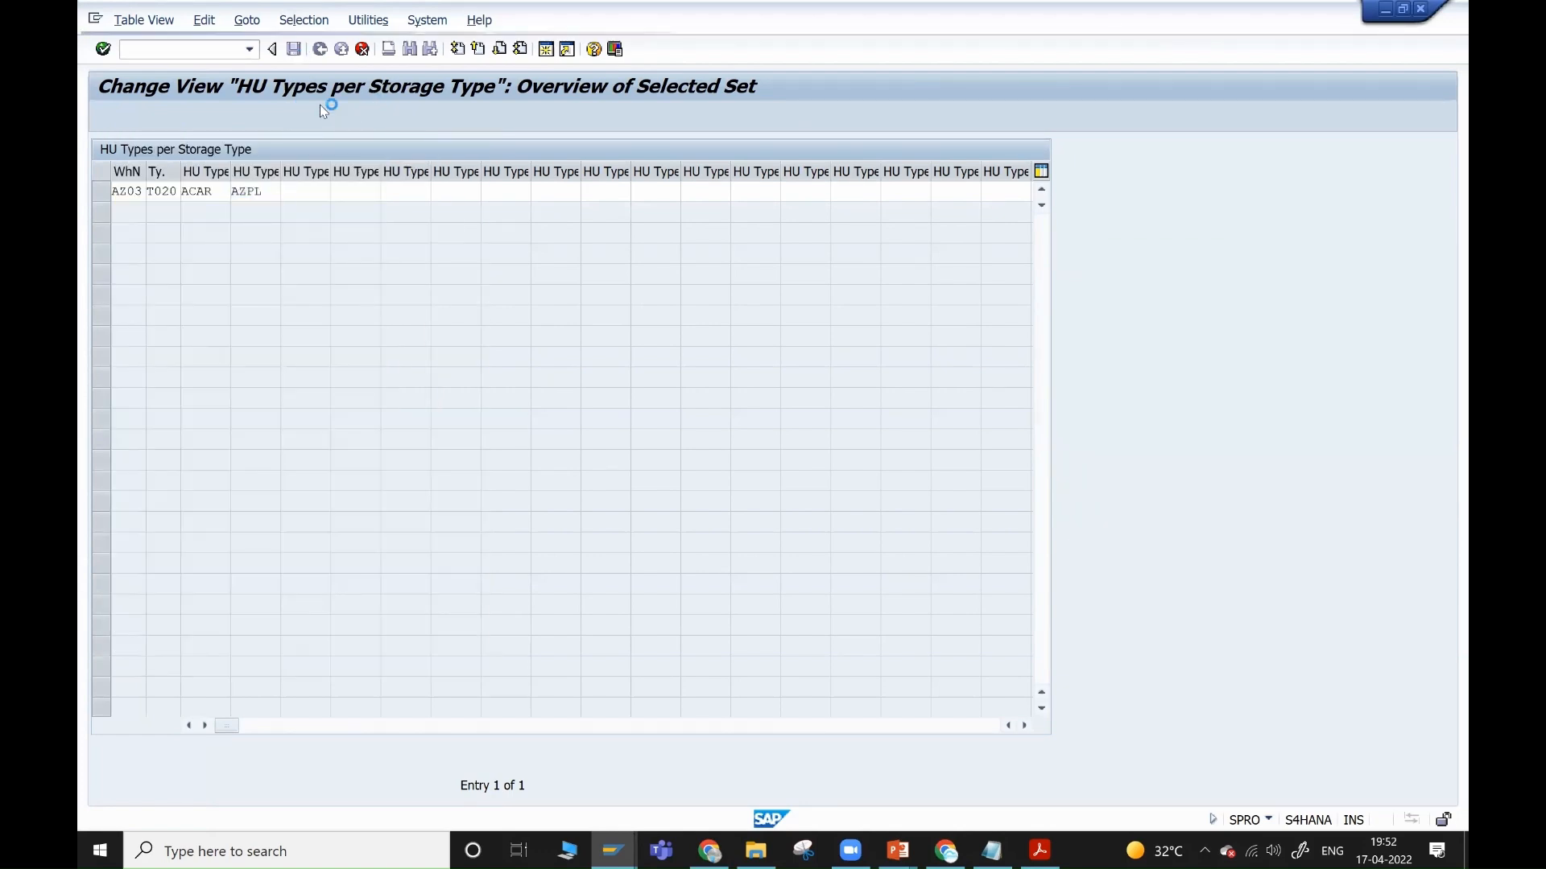
{"action": "left_click", "coordinate": [293, 49]}
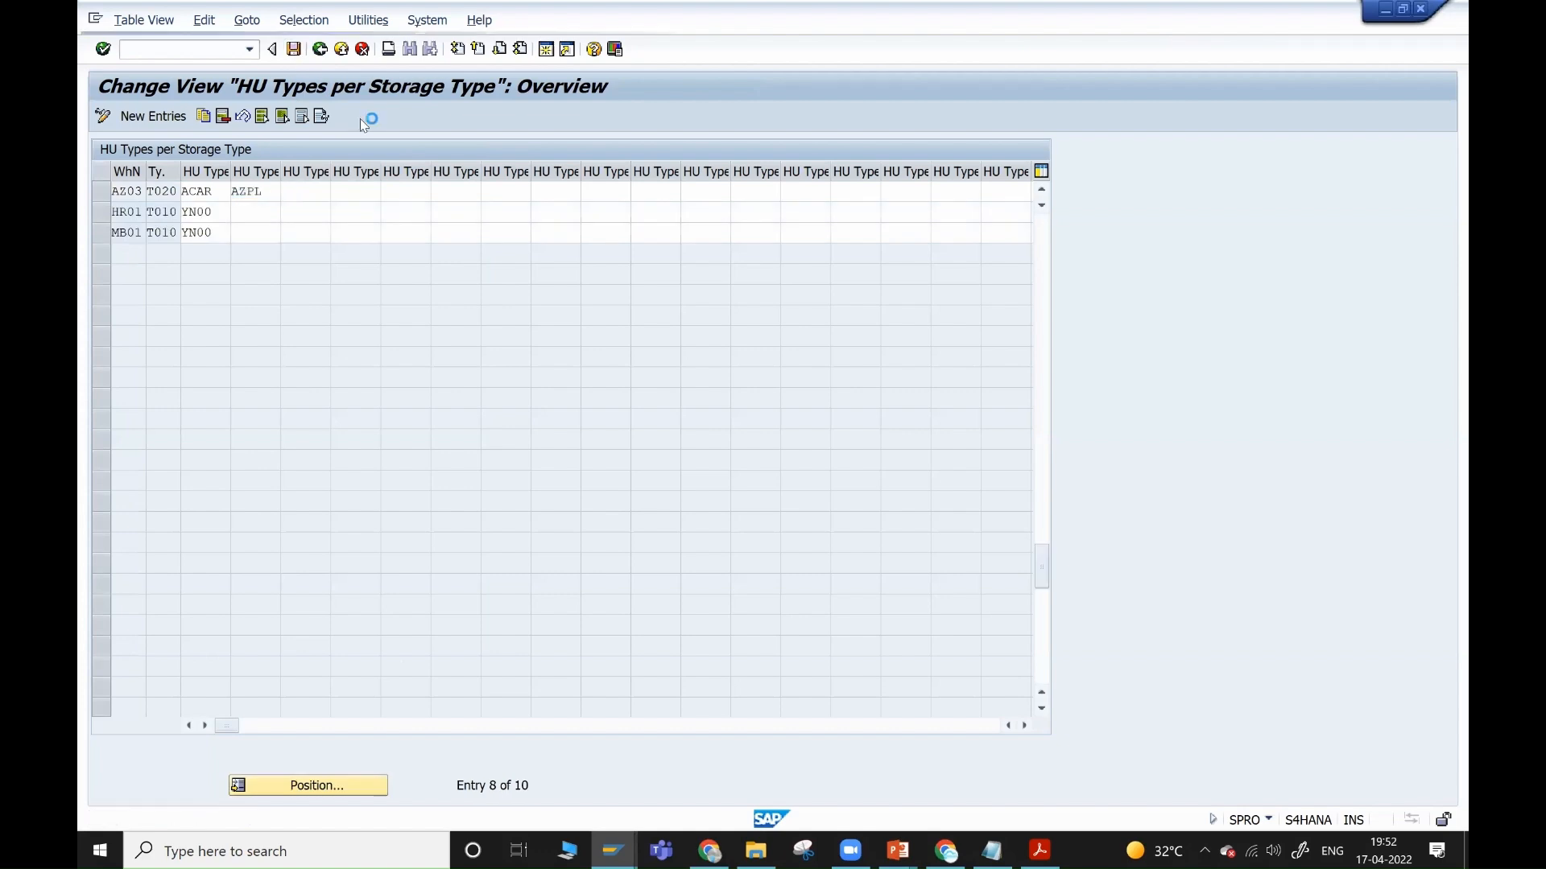
{"action": "left_click", "coordinate": [423, 324]}
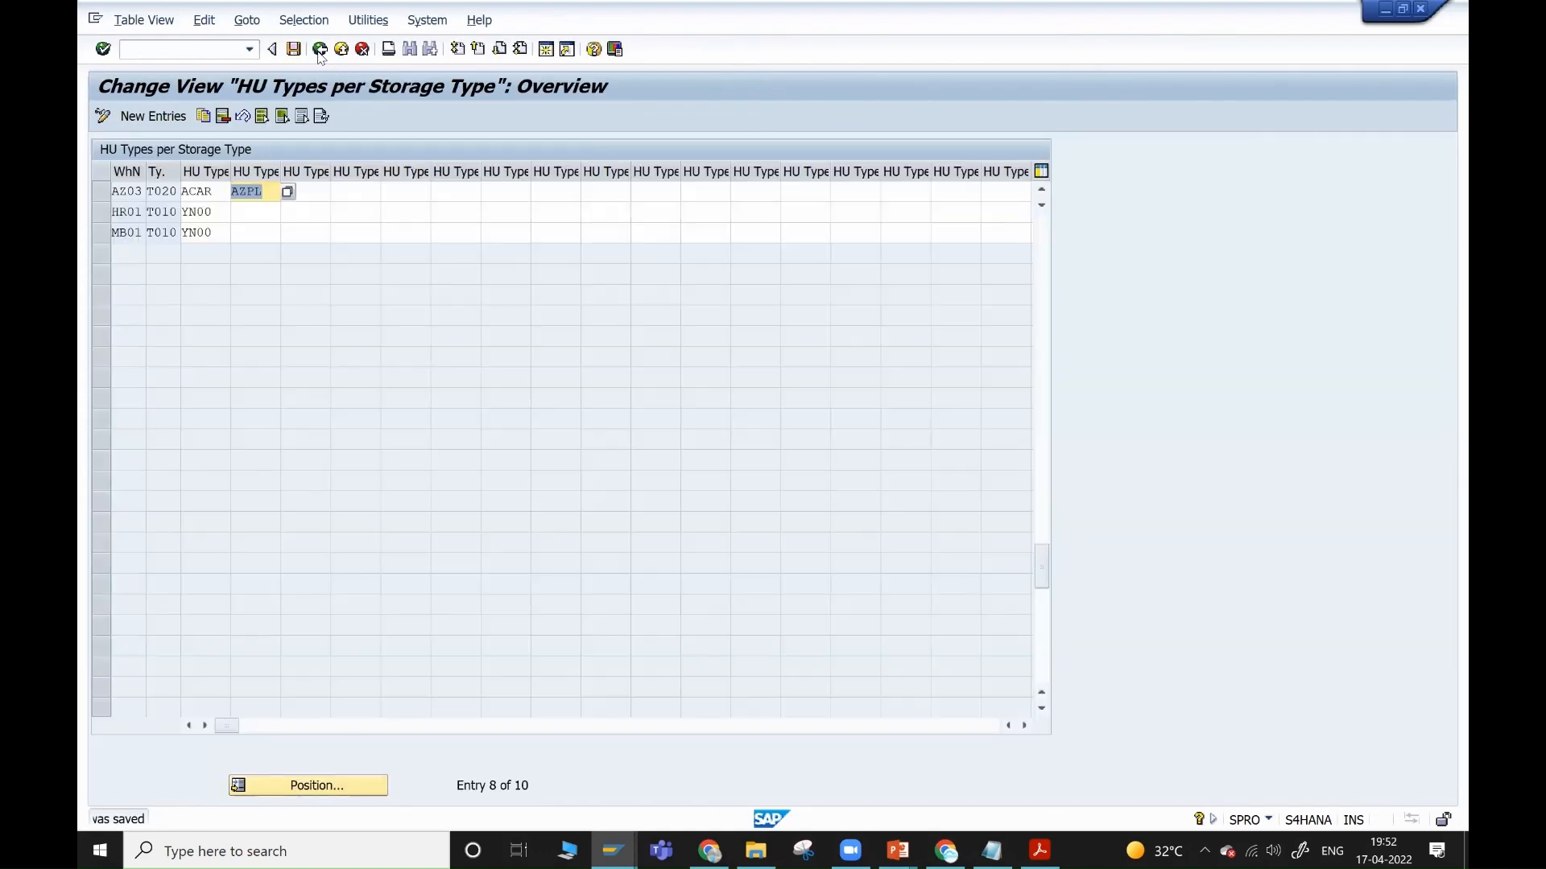
{"action": "left_click", "coordinate": [320, 53]}
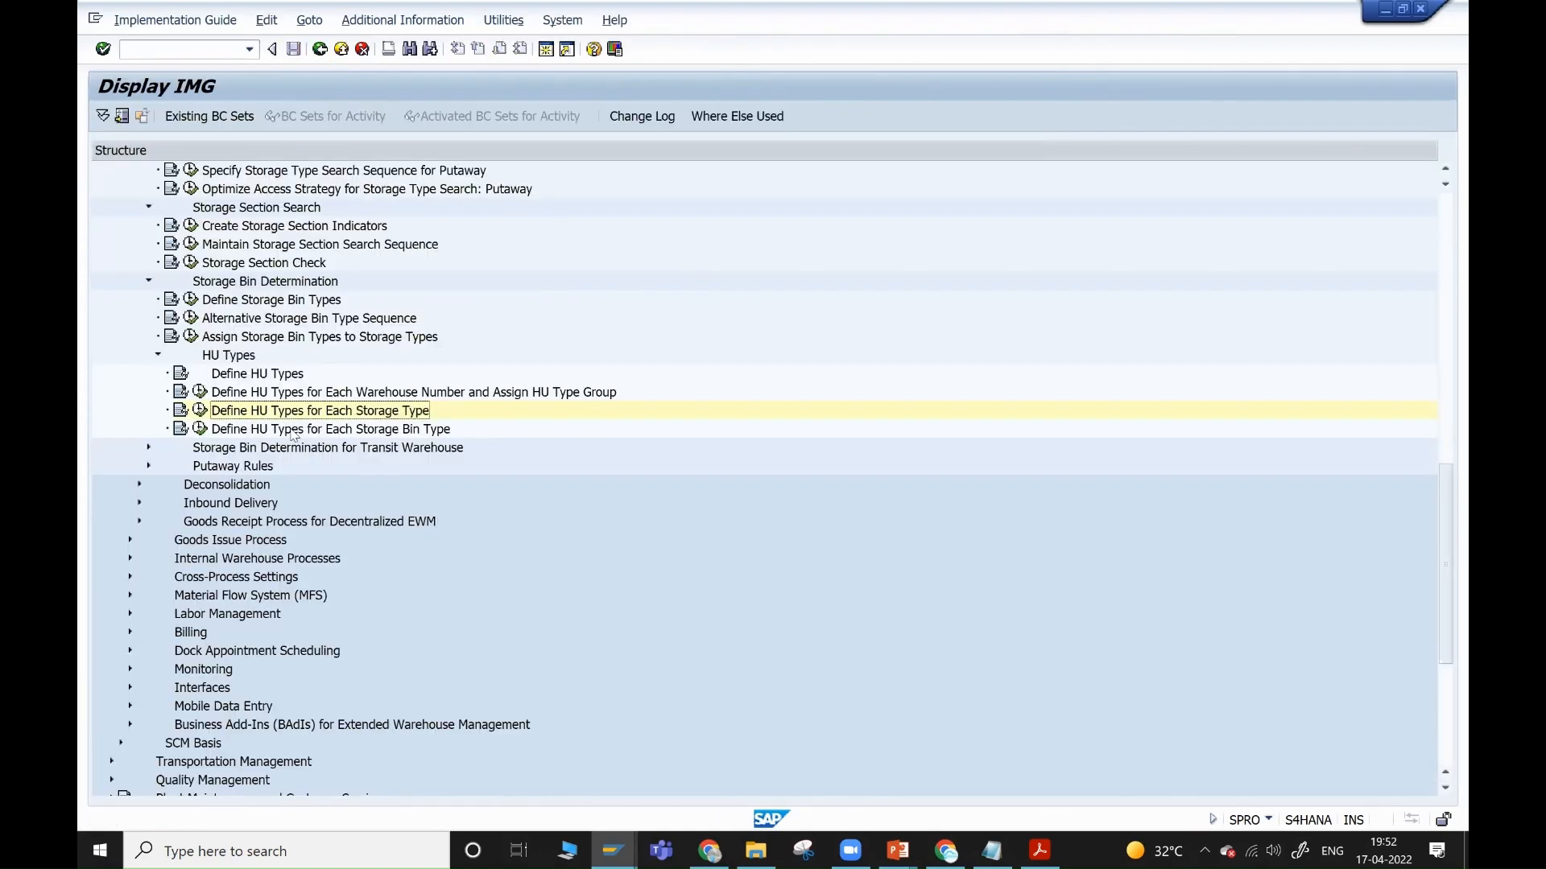
- In Define HU Types for Each Storage Bin Type, copy AZ03's T010 entry with storage type T020 and HU type AZPL, saving it under the customizing request
{"action": "left_click", "coordinate": [291, 430]}
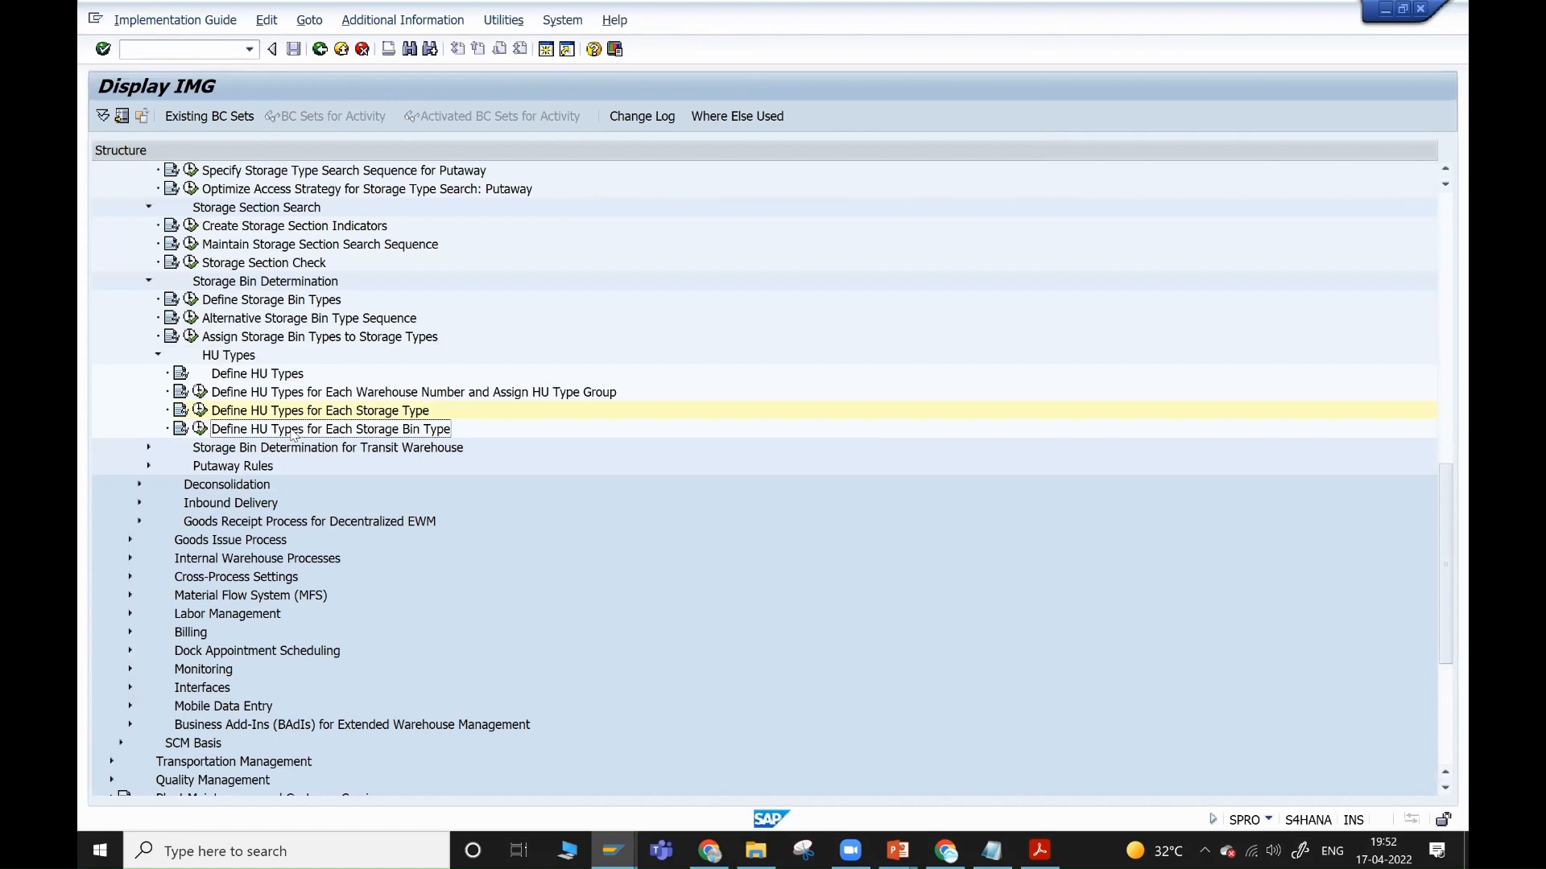
{"action": "left_click", "coordinate": [200, 429]}
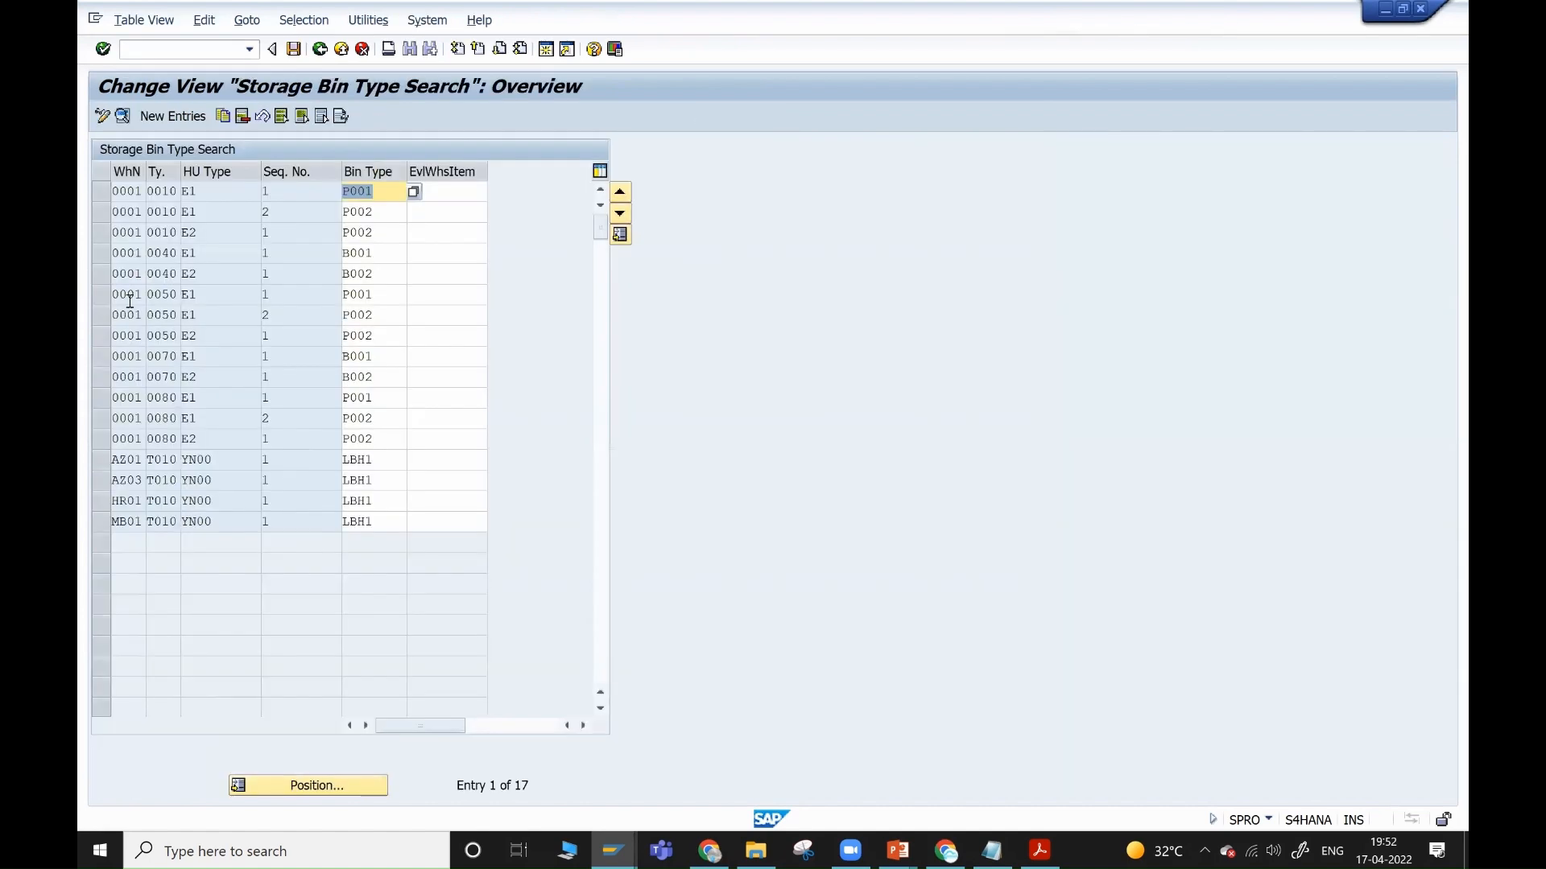
{"action": "left_click", "coordinate": [114, 480]}
{"action": "left_click", "coordinate": [223, 117]}
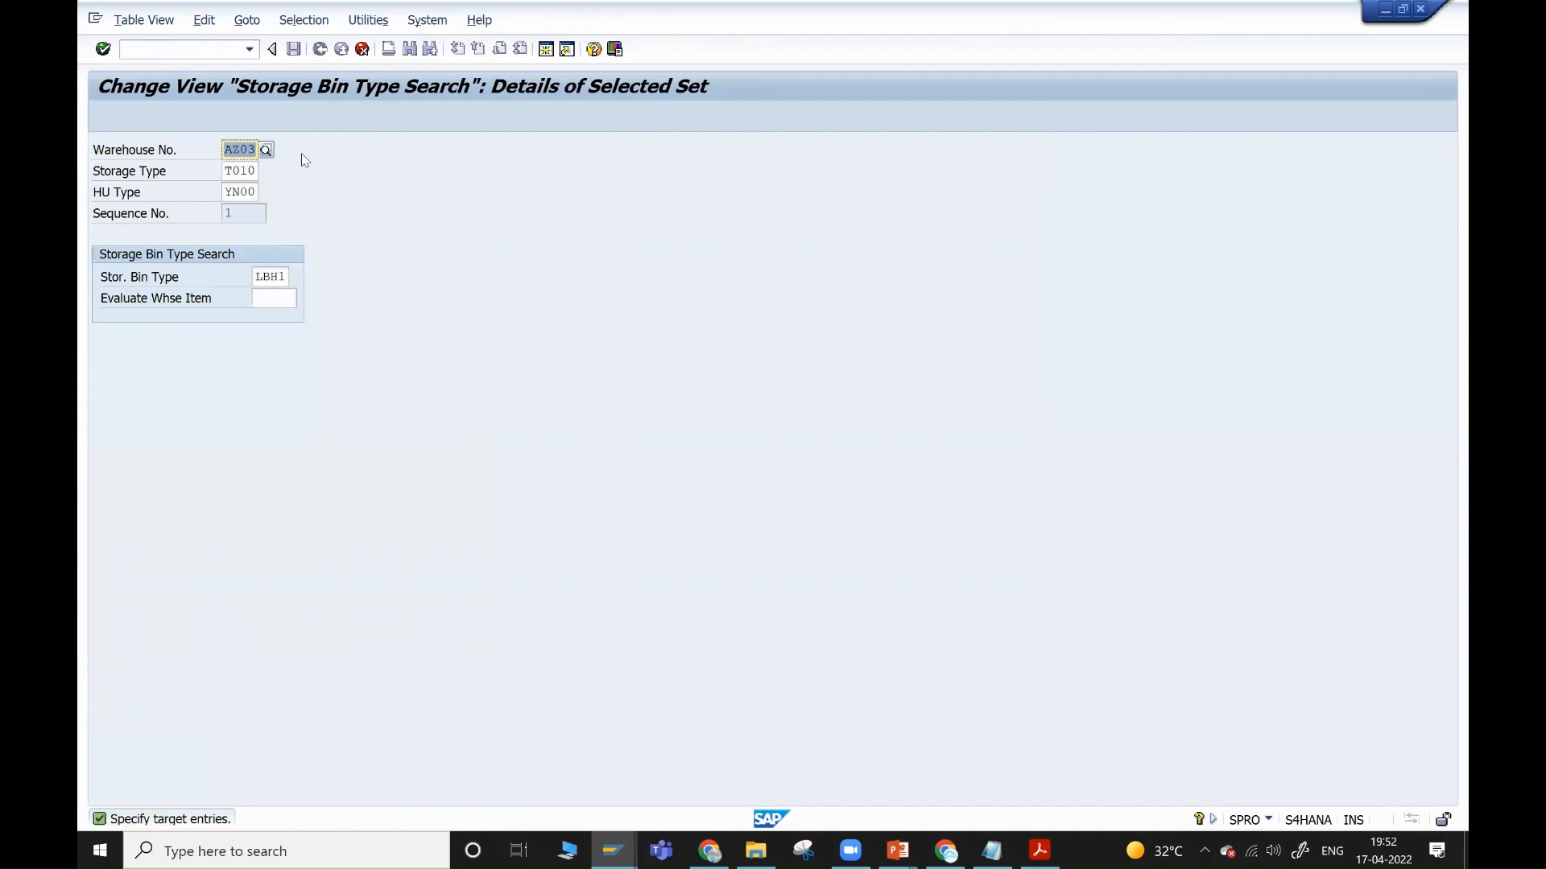
{"action": "key", "text": "Tab"}
{"action": "type", "text": "t020"}
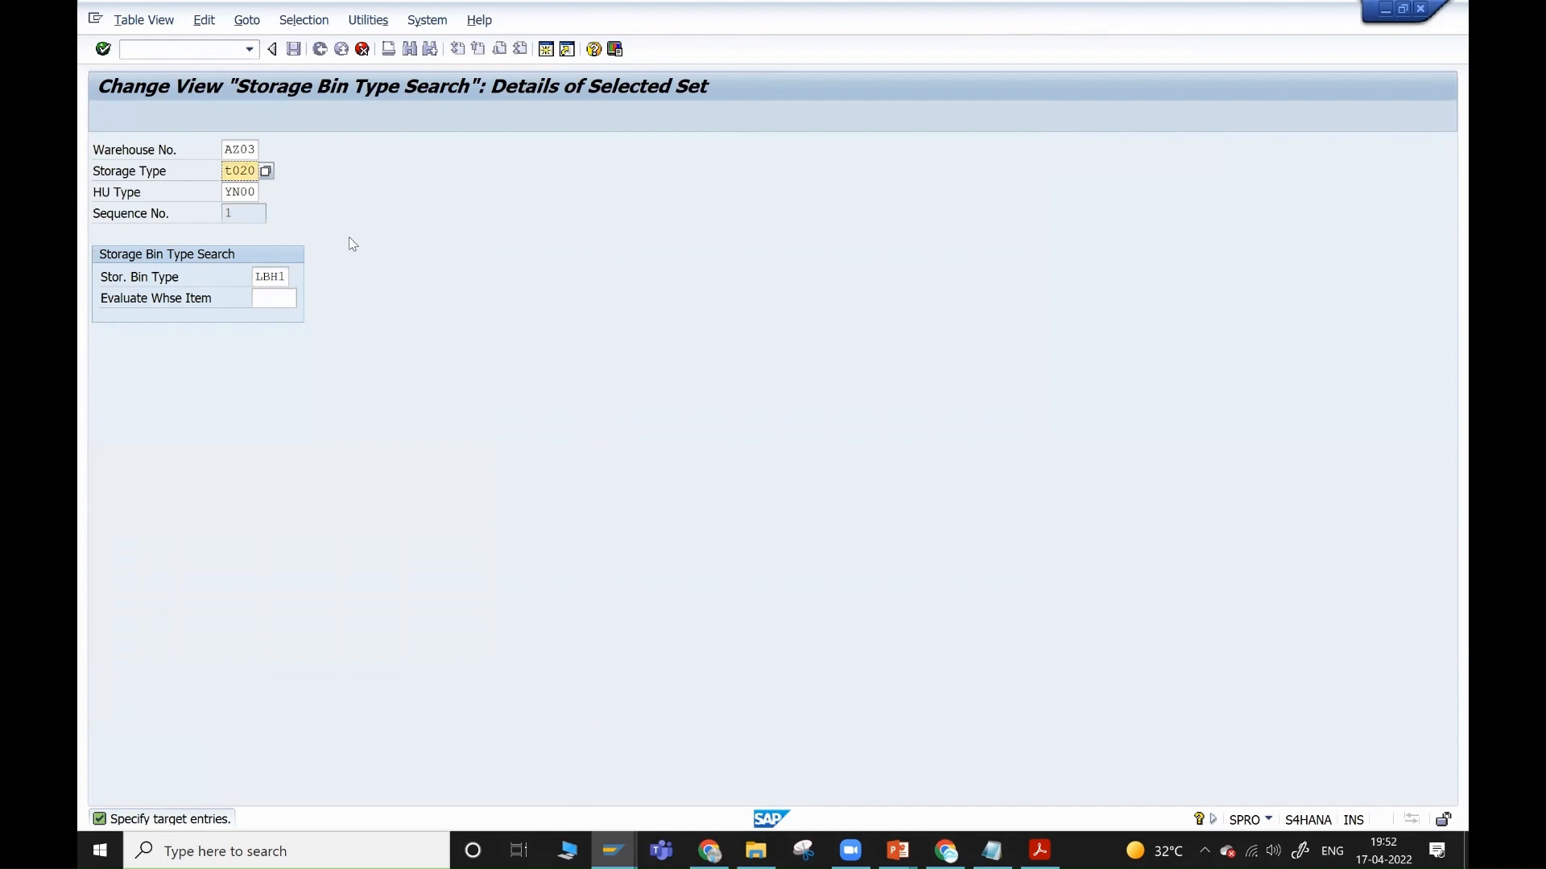
{"action": "key", "text": "Tab"}
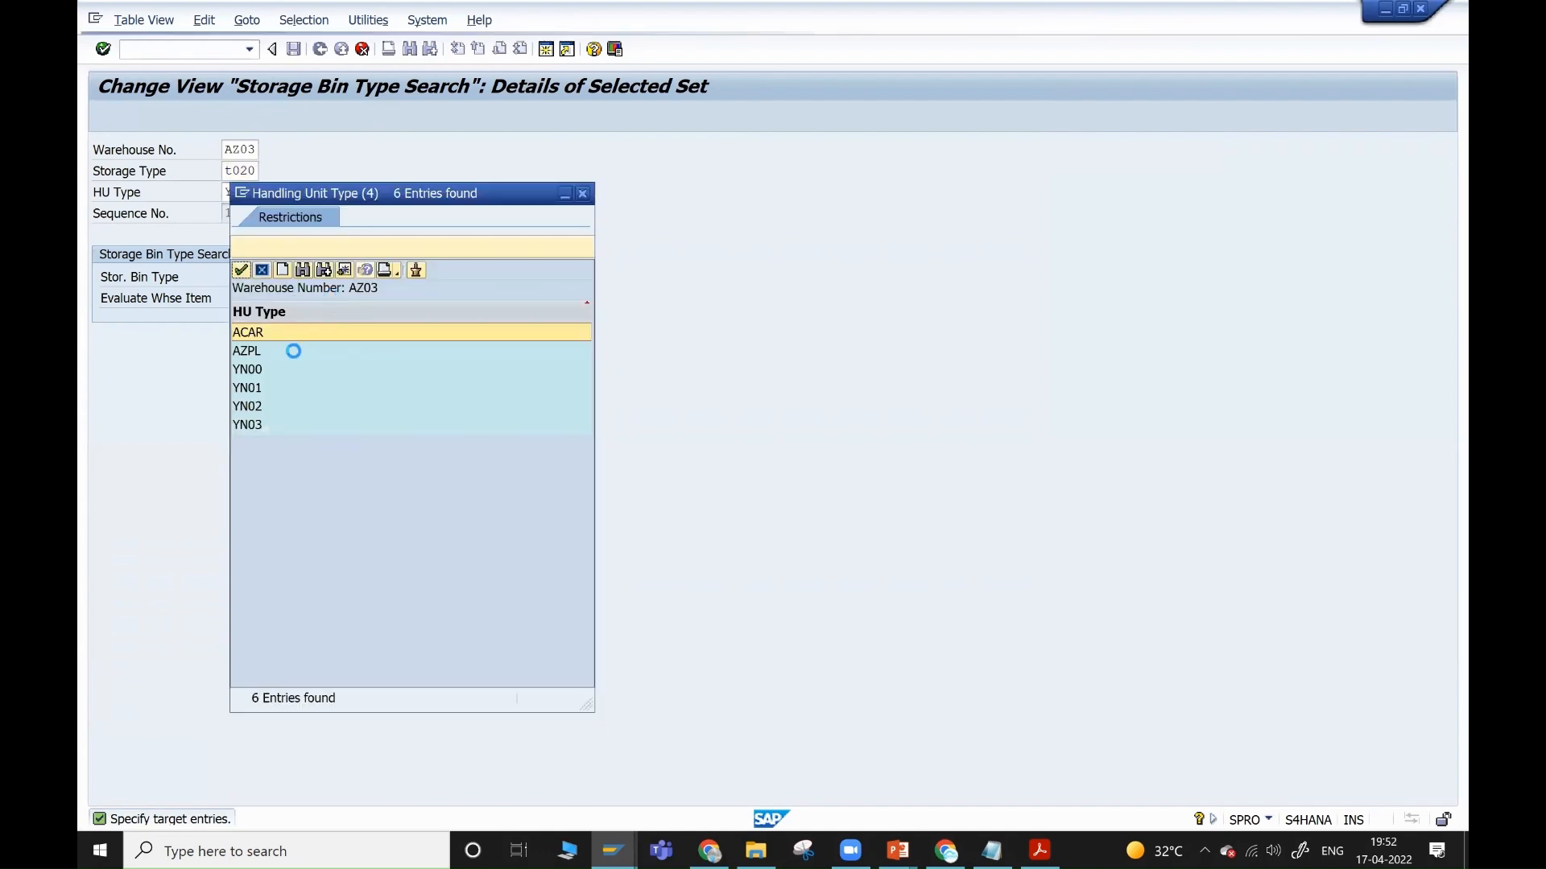
{"action": "double_click", "coordinate": [260, 351]}
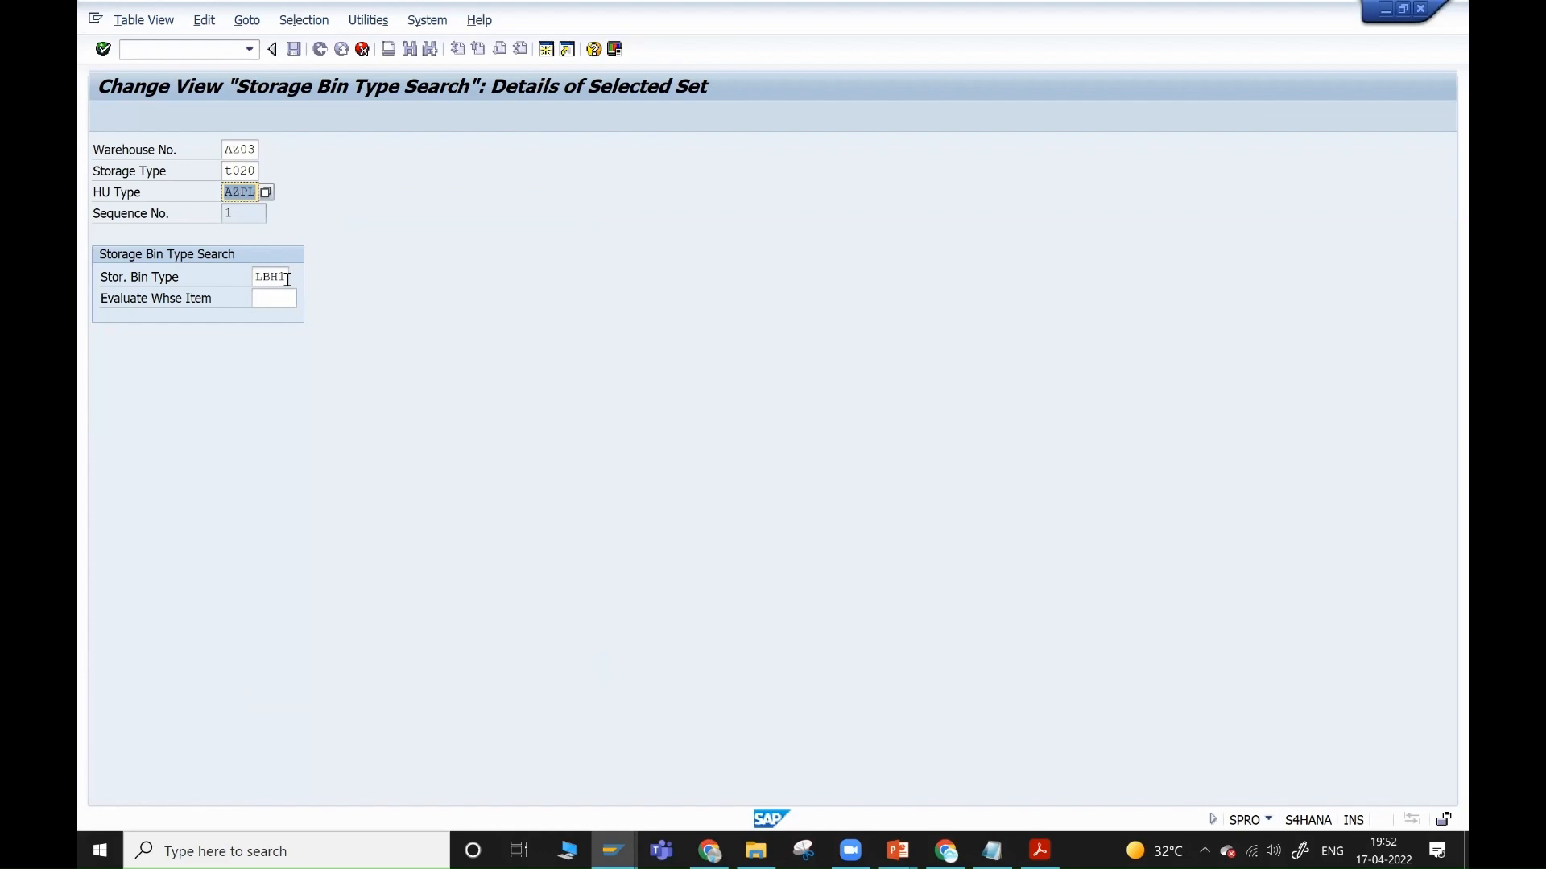
{"action": "key", "text": "F3"}
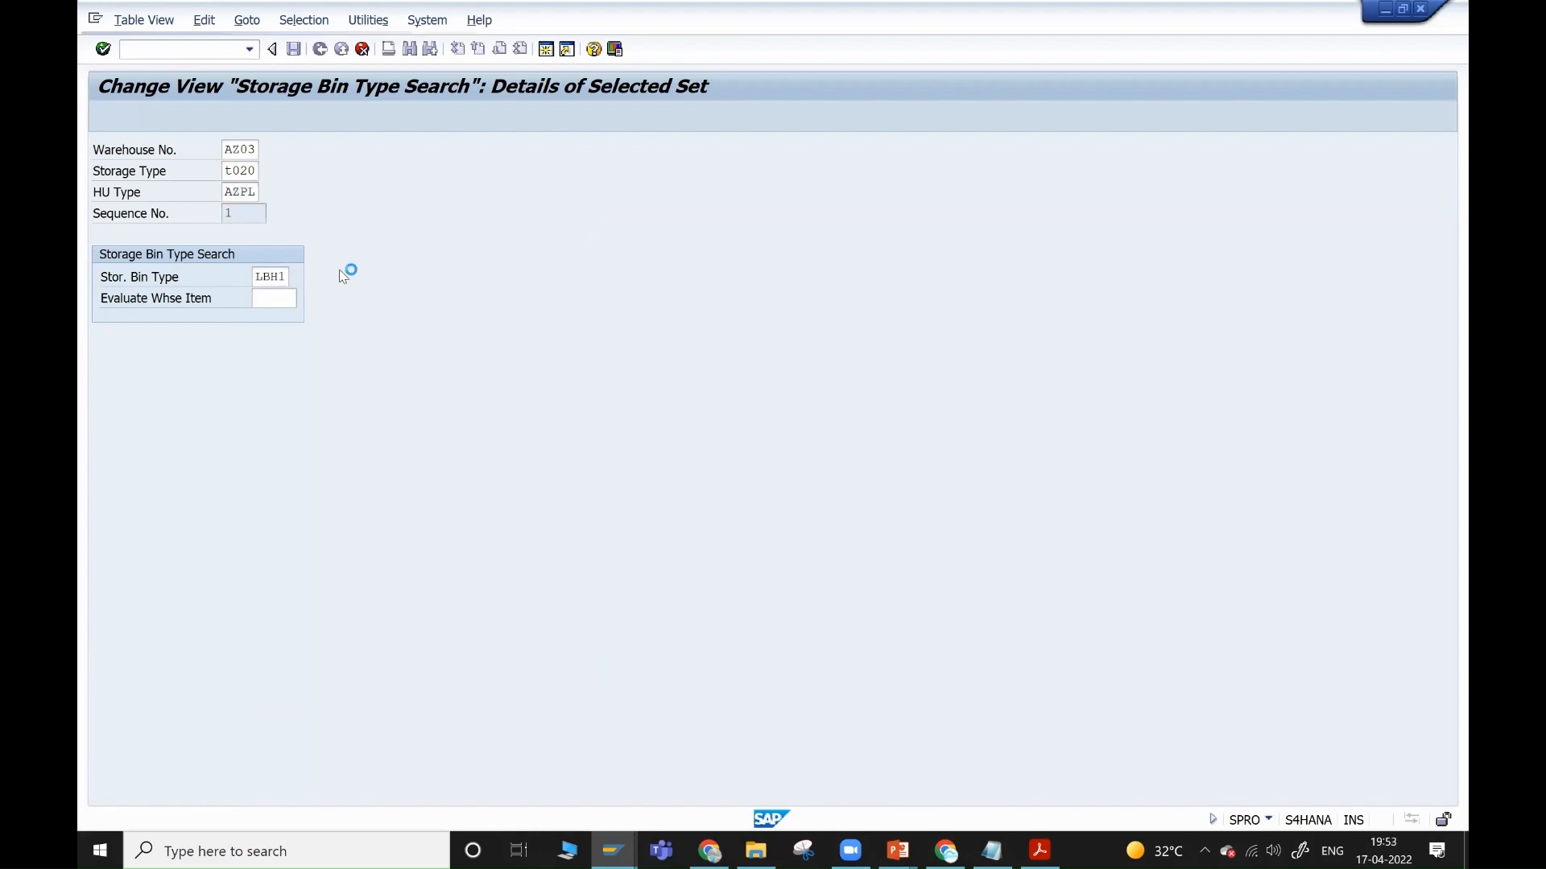
{"action": "left_click", "coordinate": [295, 49]}
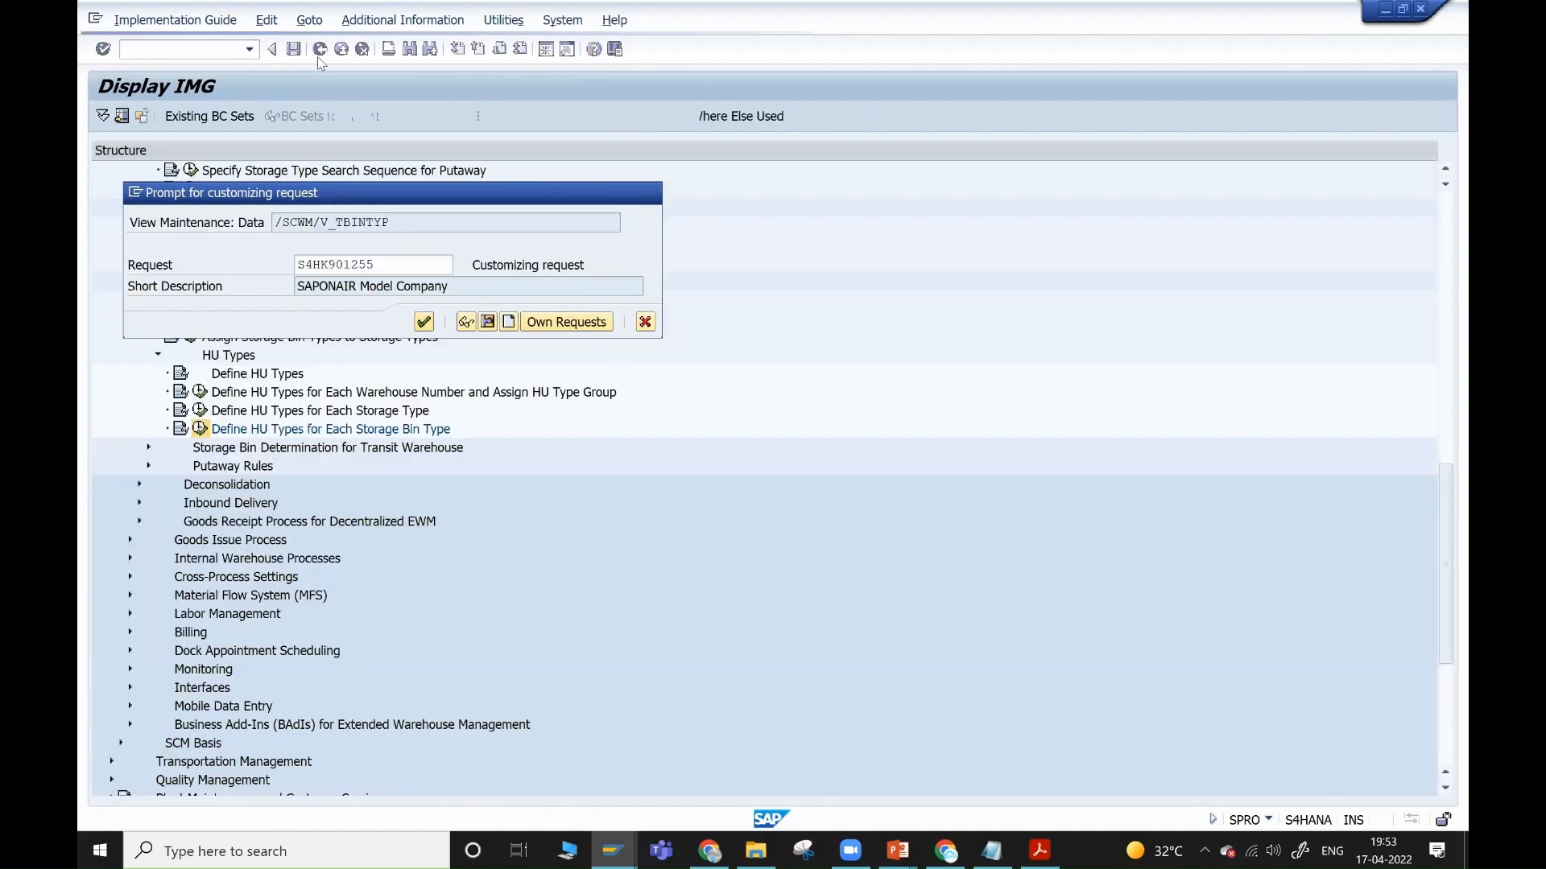
{"action": "key", "text": "Return"}
{"action": "left_click", "coordinate": [320, 49]}
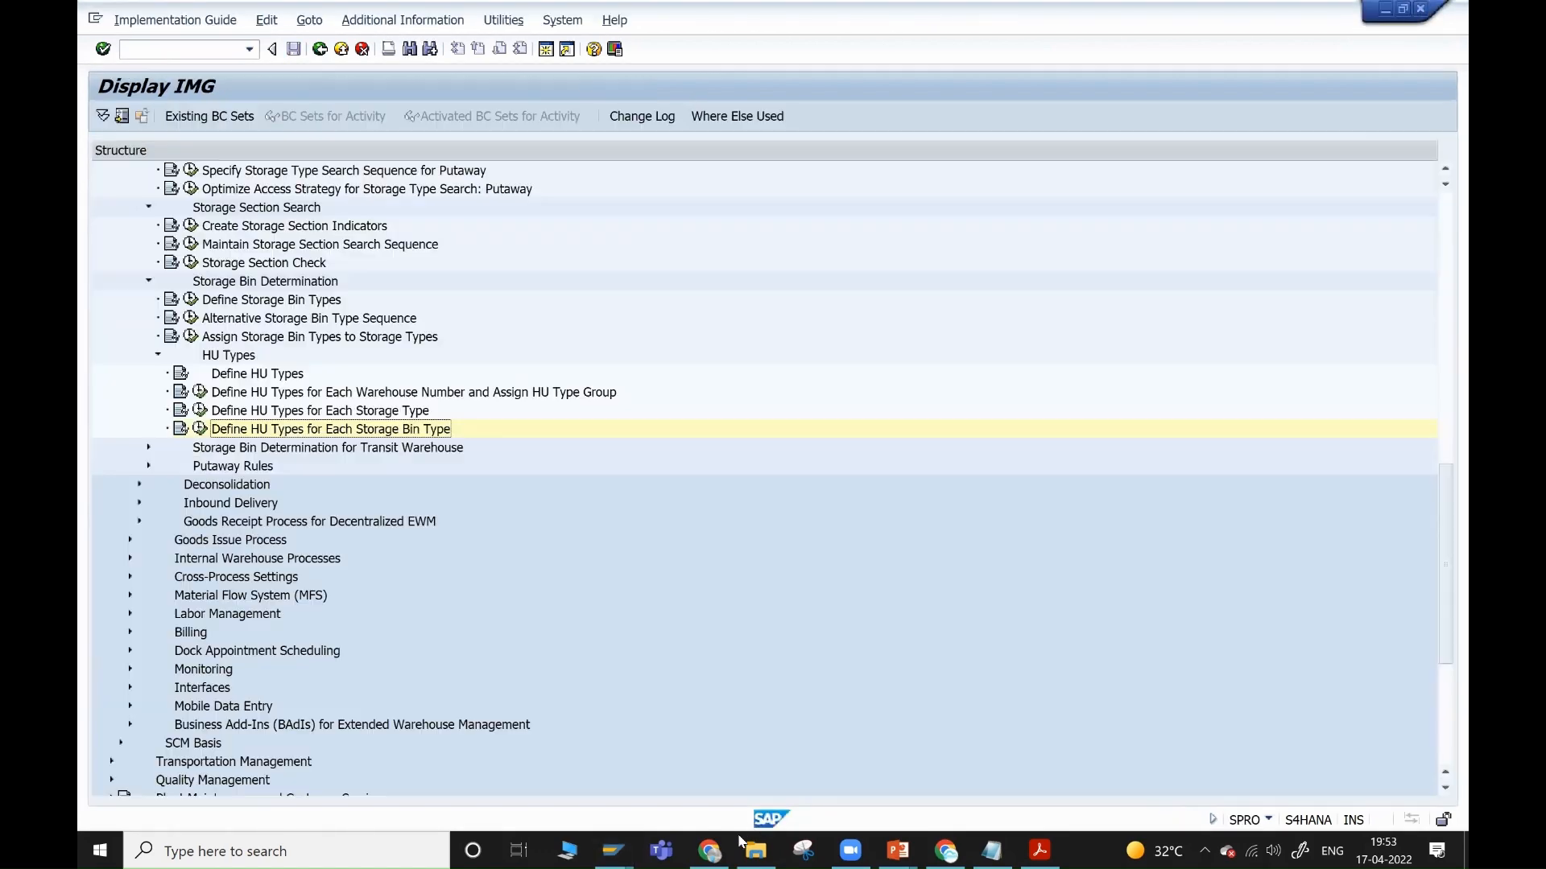
- Switch to the putaway session, close the message log and go back to the inbound delivery
{"action": "left_click", "coordinate": [615, 845]}
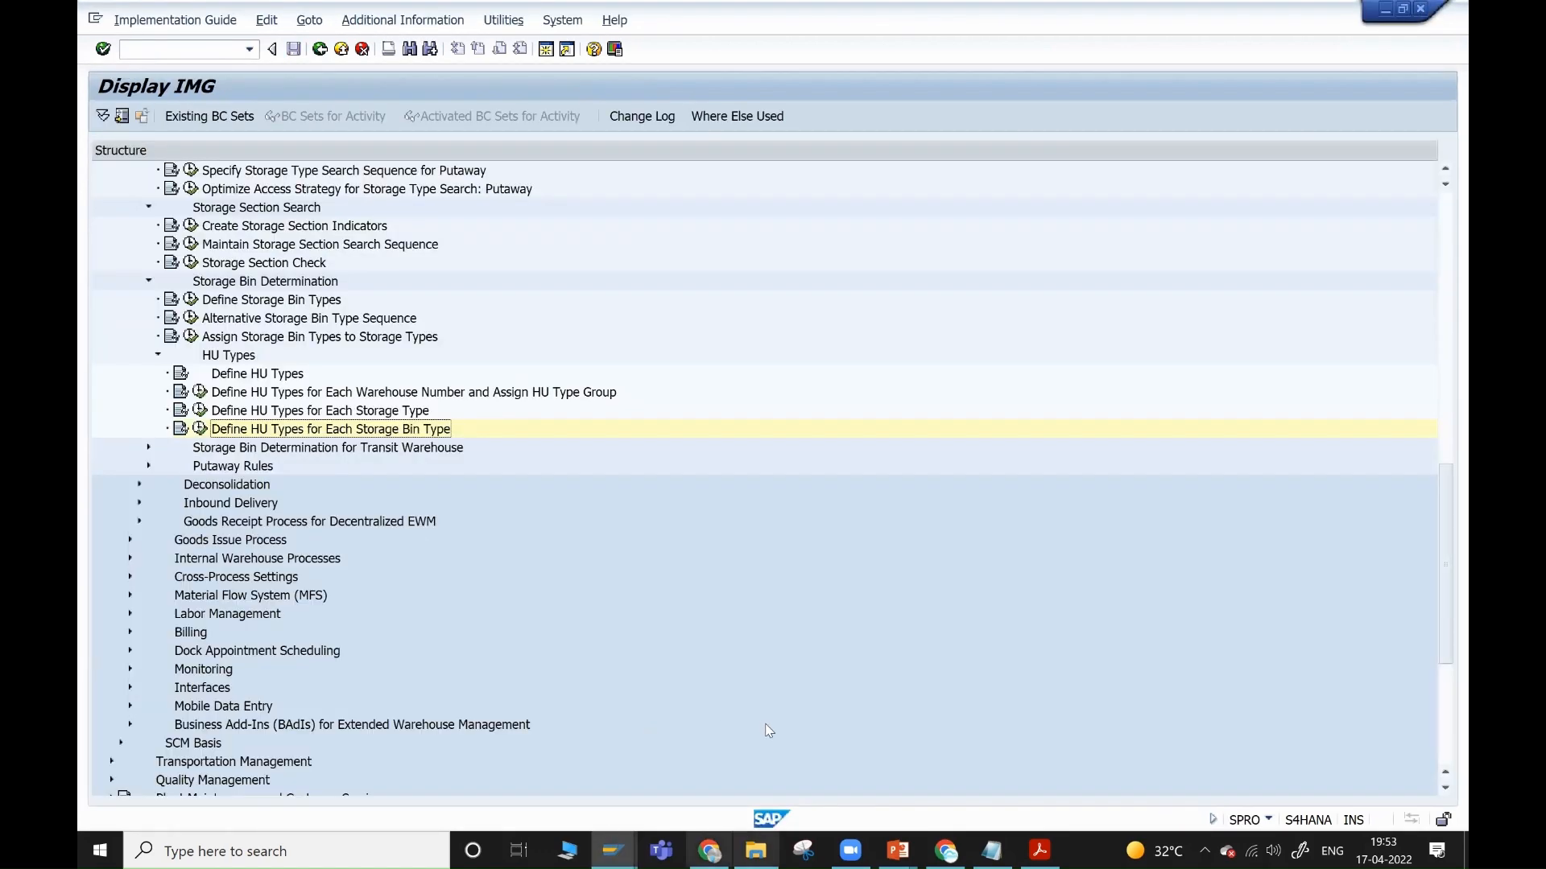
{"action": "left_click", "coordinate": [867, 695]}
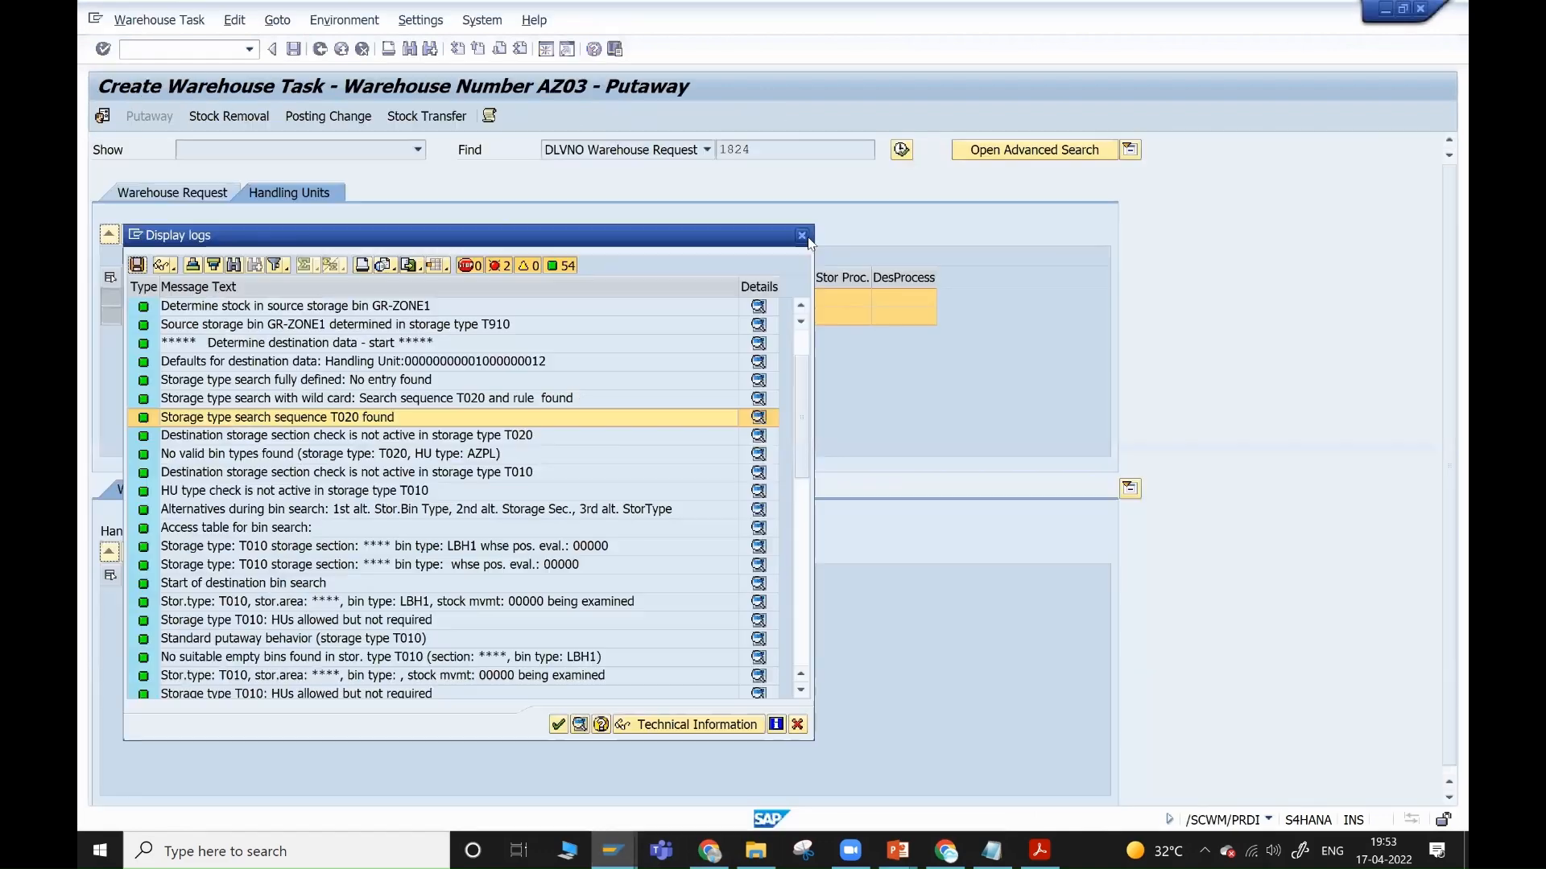
{"action": "left_click", "coordinate": [802, 236]}
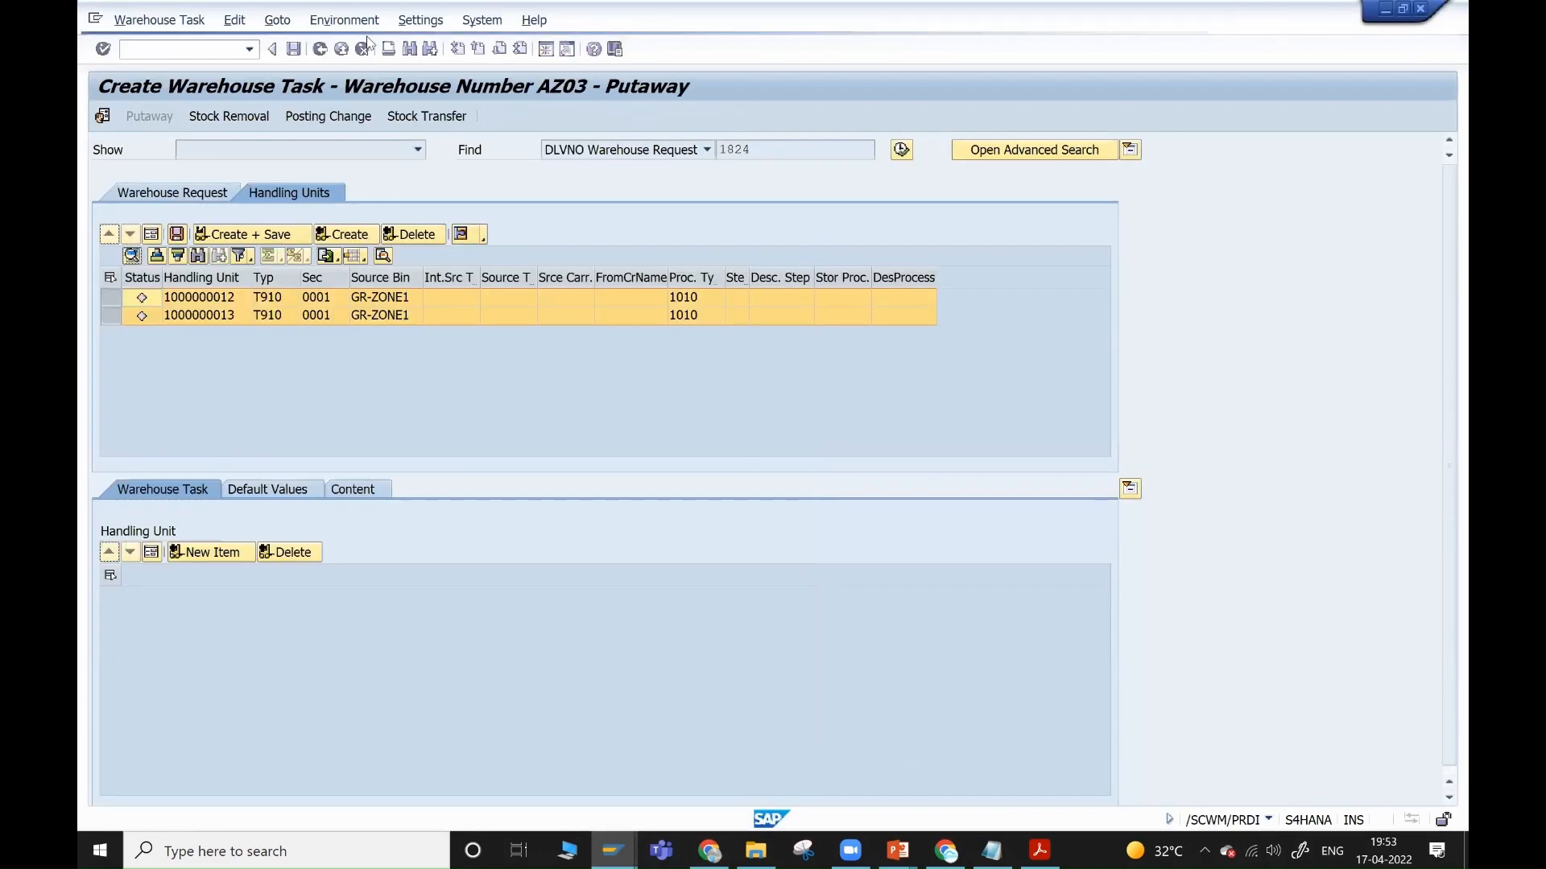
{"action": "left_click", "coordinate": [338, 51]}
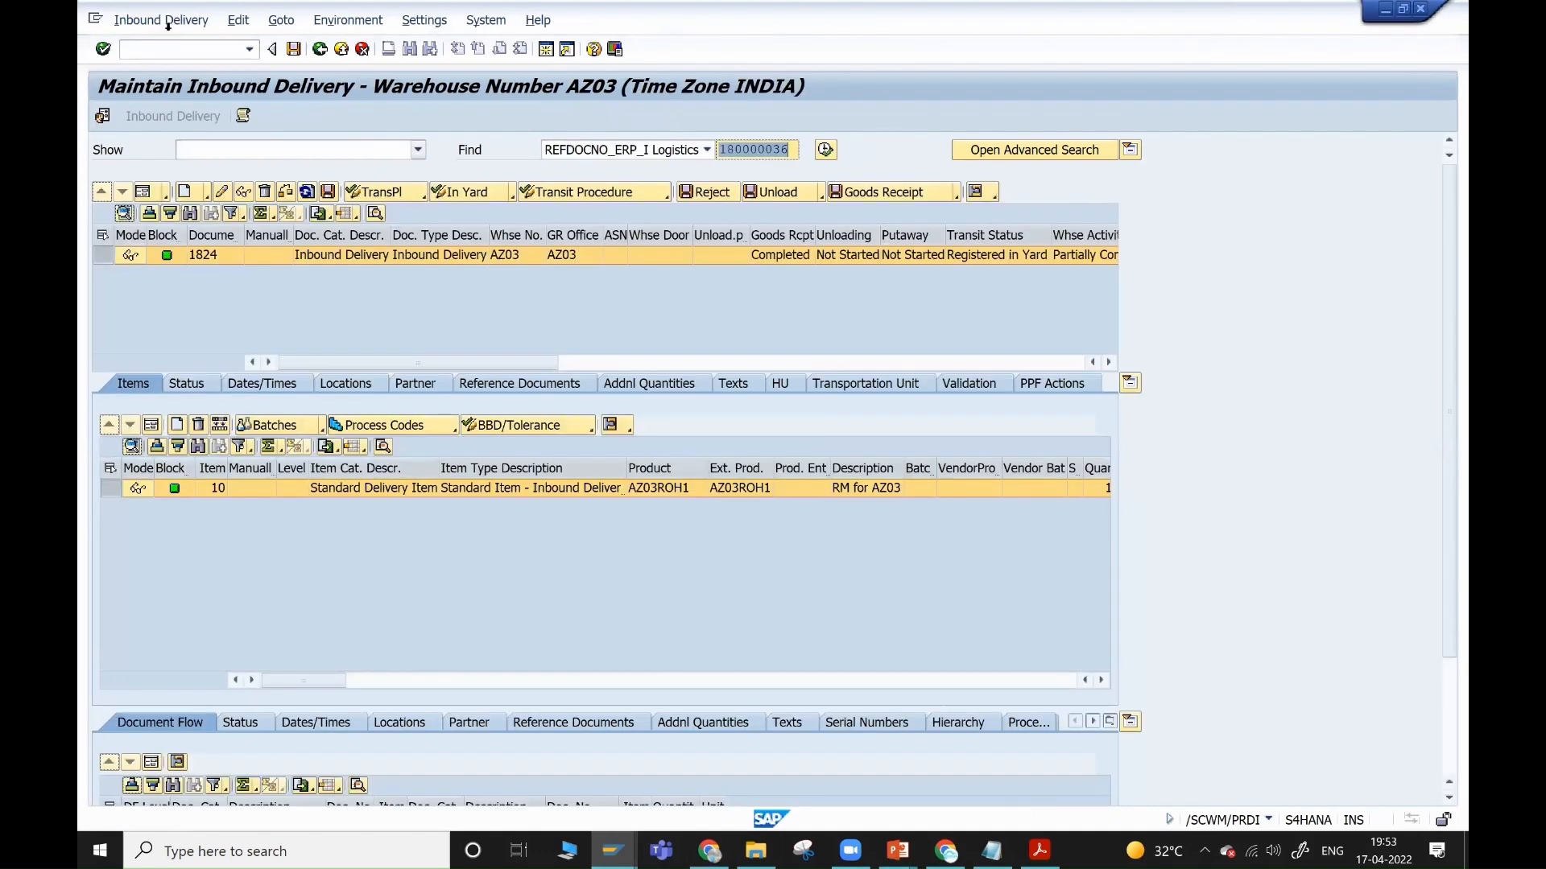
- Reopen putaway warehouse task creation from the inbound delivery and try to create tasks for its handling units
{"action": "left_click", "coordinate": [157, 20]}
{"action": "mouse_move", "coordinate": [242, 64]}
{"action": "left_click", "coordinate": [298, 63]}
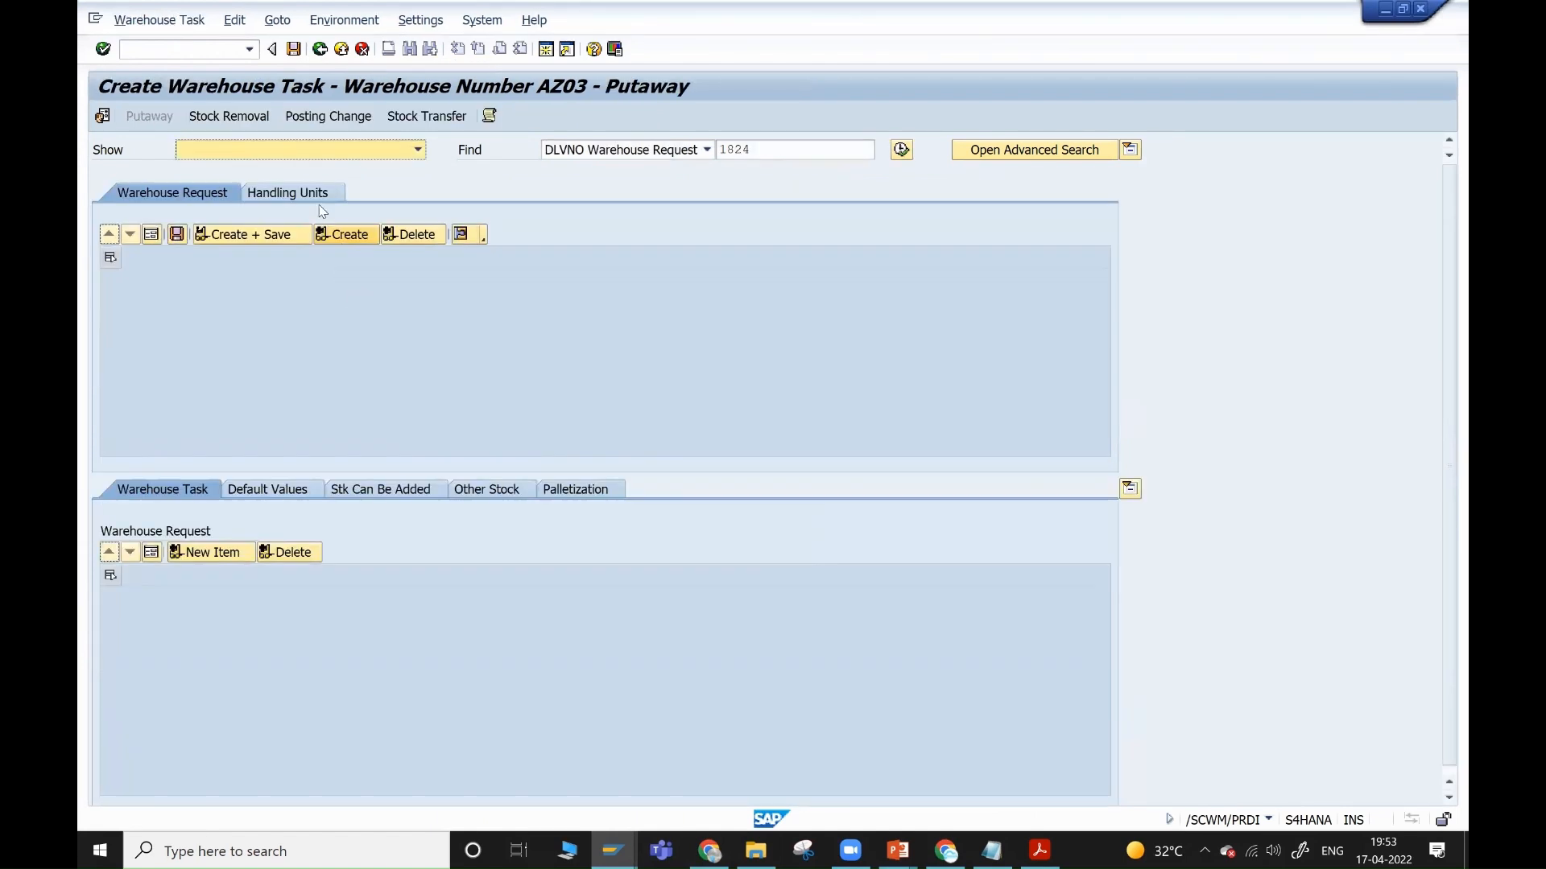
{"action": "left_click", "coordinate": [315, 197]}
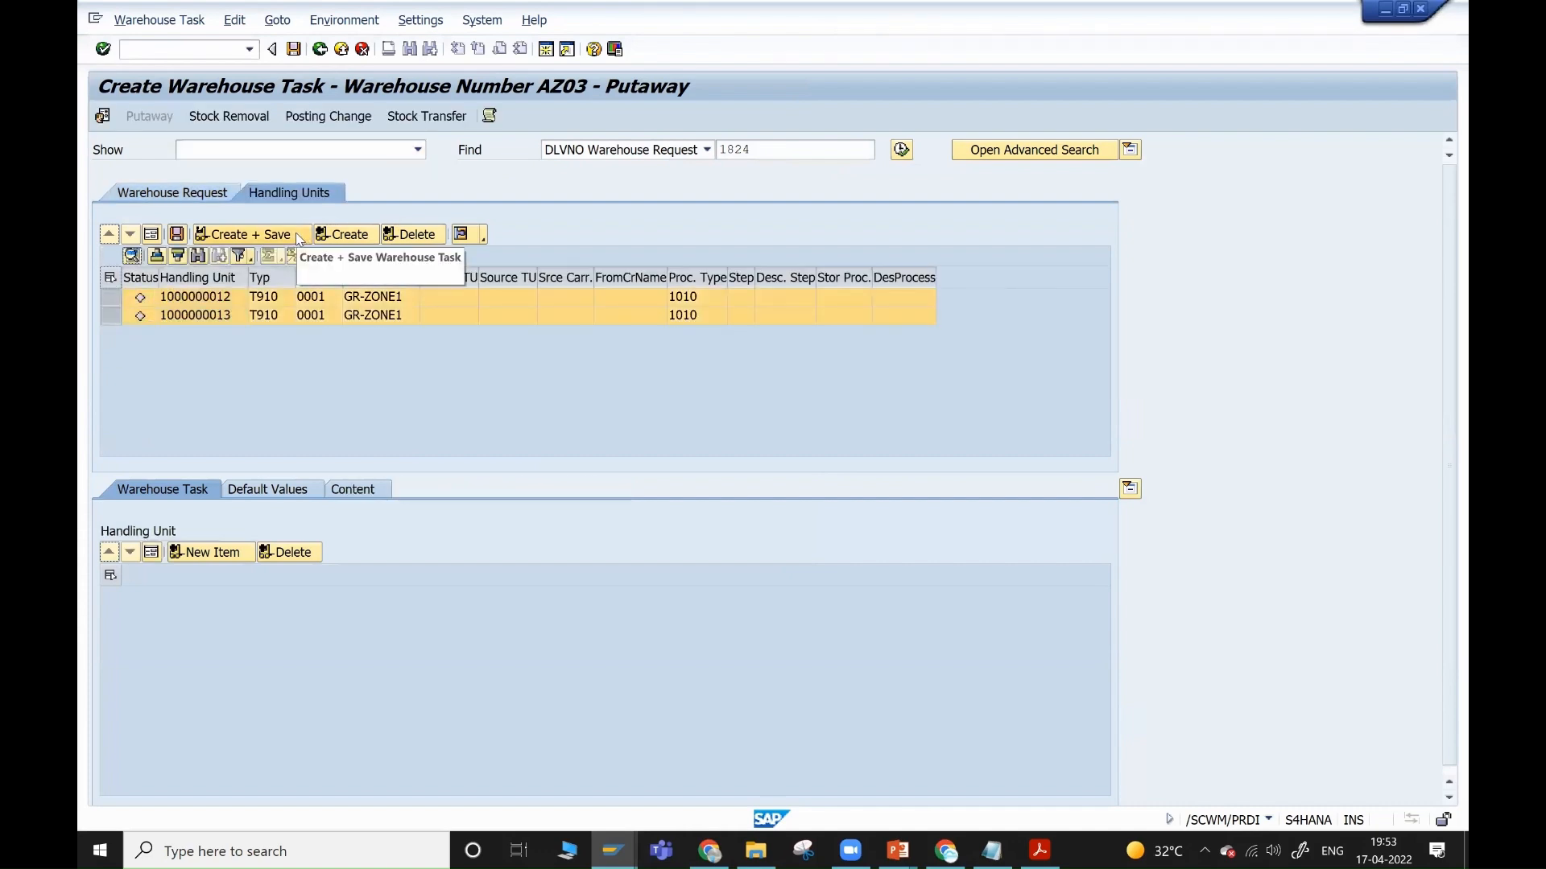
{"action": "left_click", "coordinate": [342, 234]}
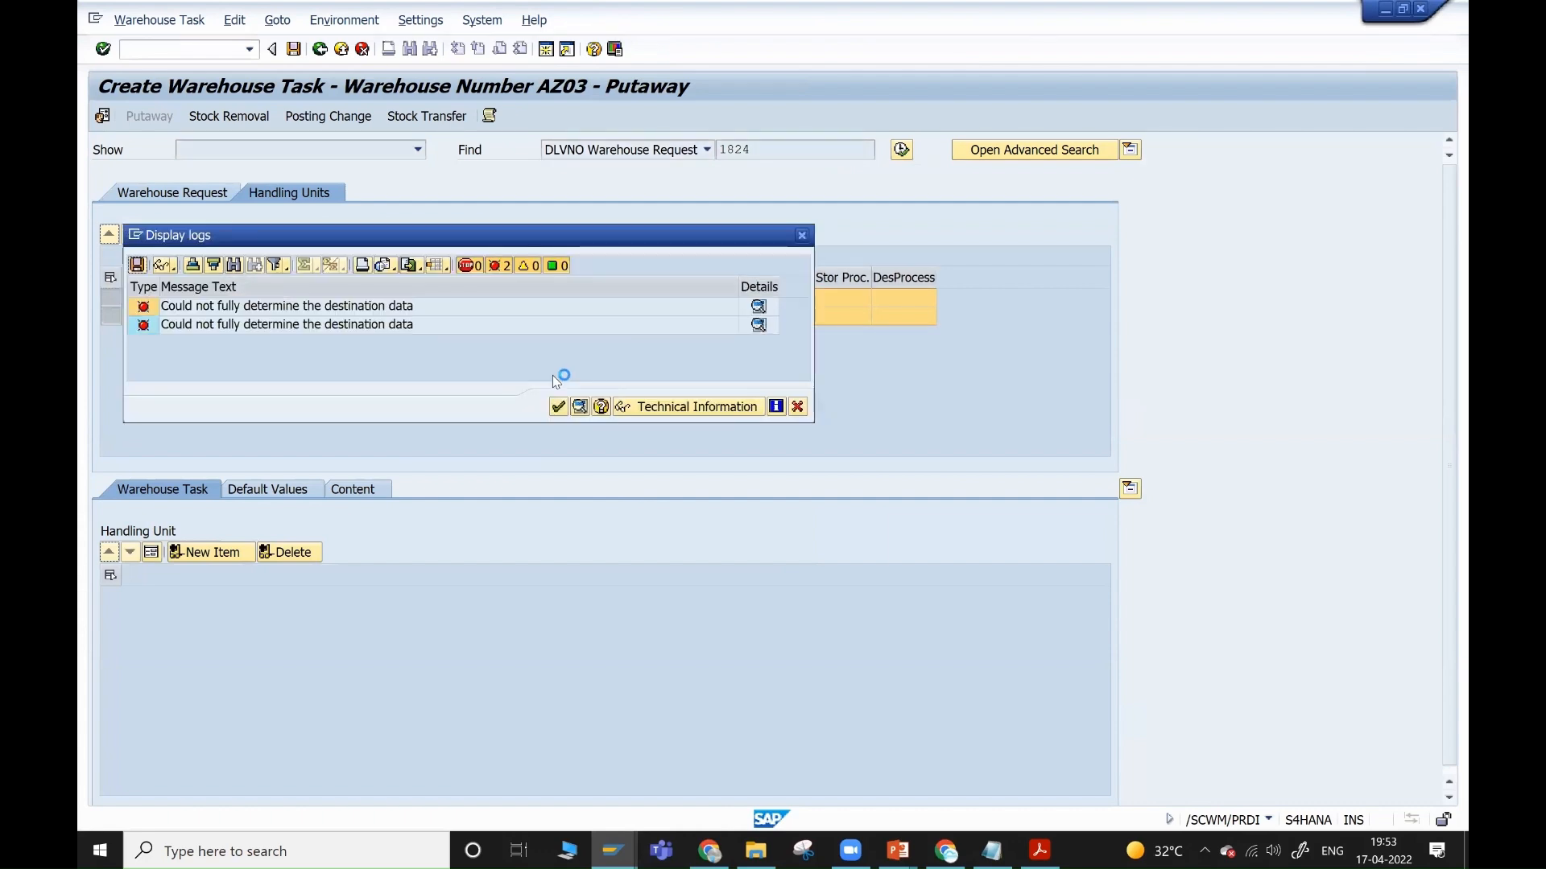
- Open the detailed putaway log and examine the storage type, storage section and bin search messages for the handling units, closing it when done
{"action": "left_click", "coordinate": [490, 119]}
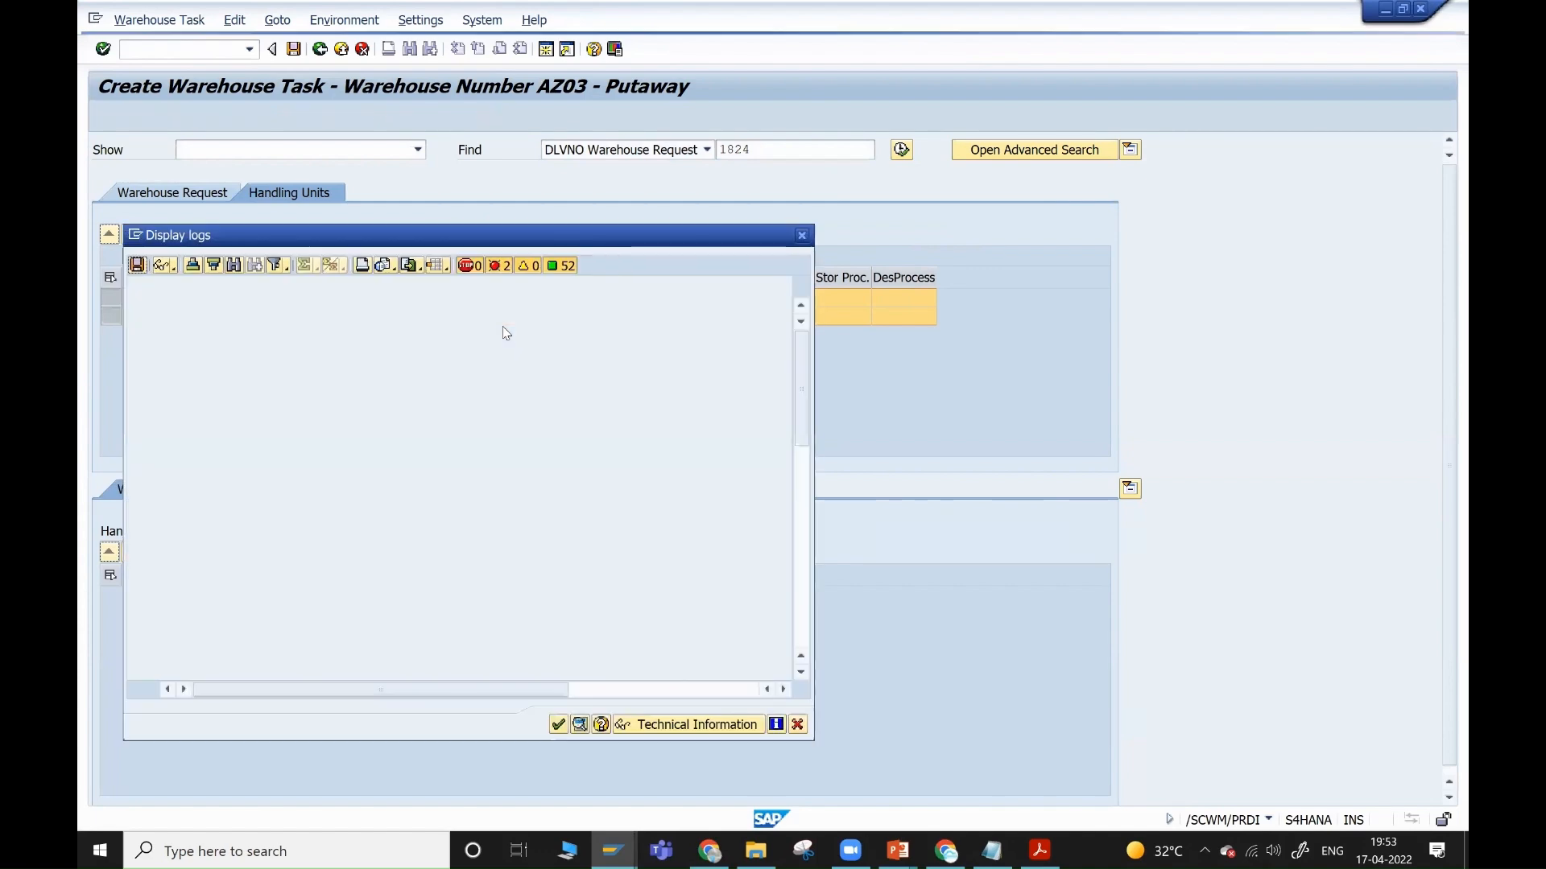
{"action": "left_click", "coordinate": [362, 405]}
{"action": "scroll", "coordinate": [330, 435], "scroll_direction": "down", "scroll_amount": 5}
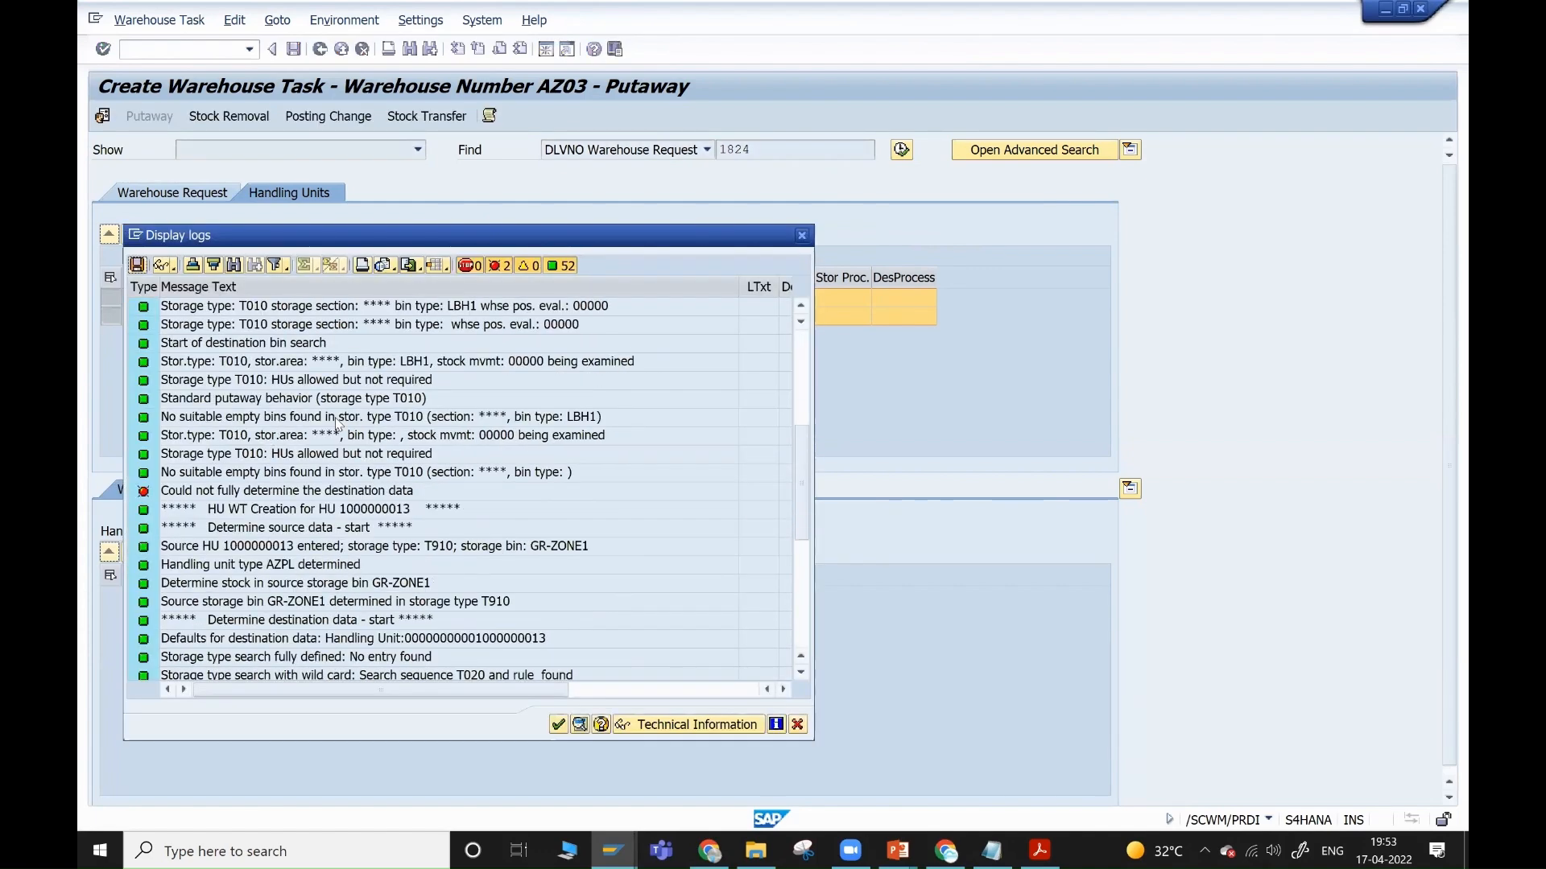
{"action": "scroll", "coordinate": [336, 425], "scroll_direction": "up", "scroll_amount": 4}
{"action": "left_click", "coordinate": [387, 435]}
{"action": "key", "text": "Down"}
{"action": "key", "text": "Down"}
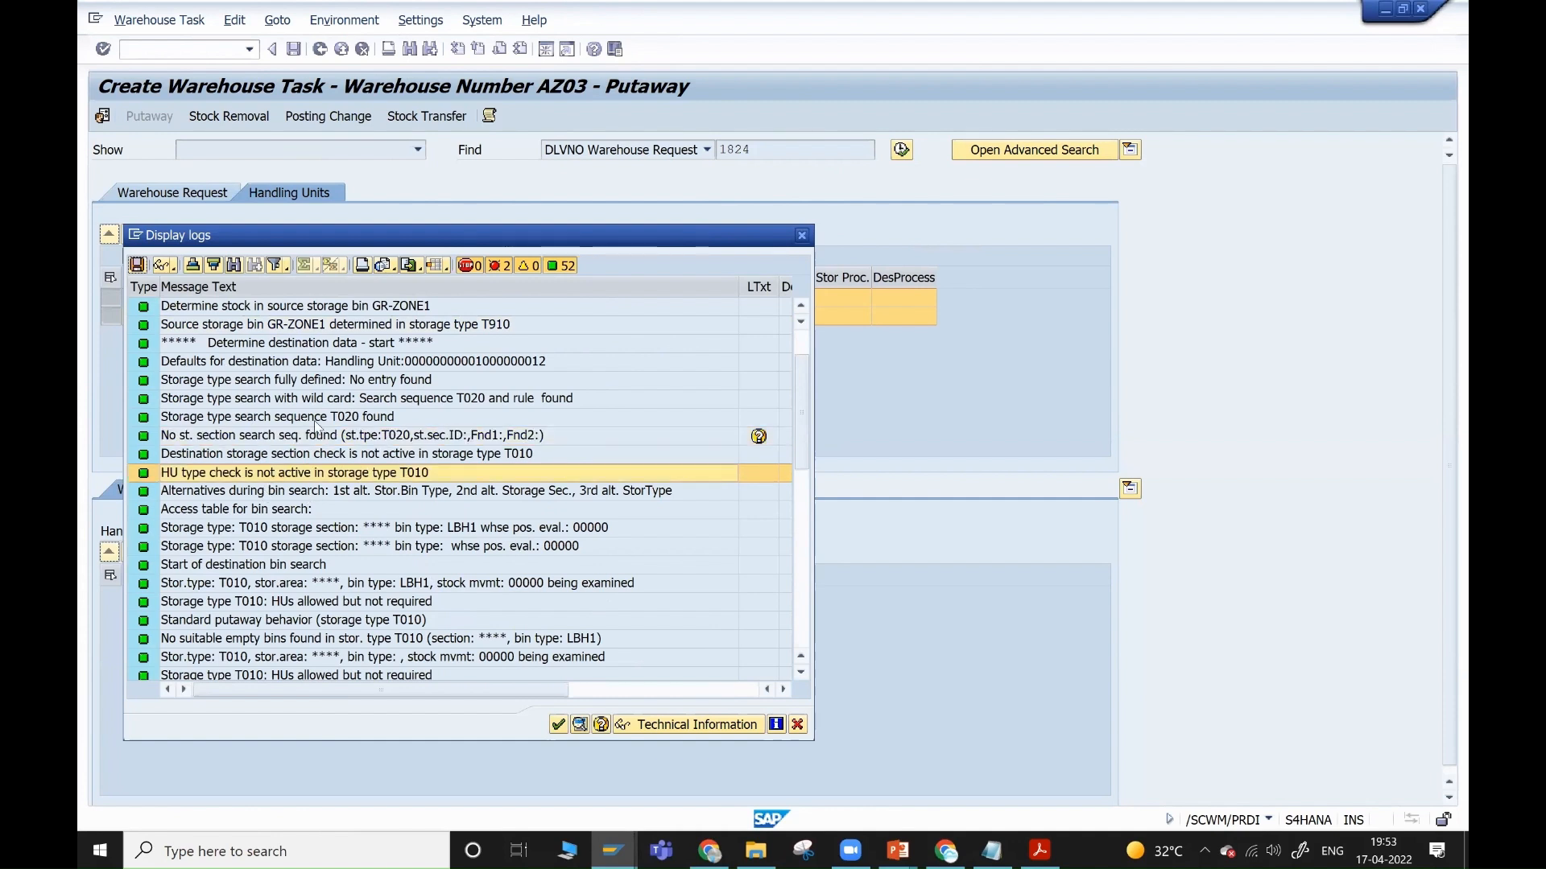
{"action": "left_click", "coordinate": [326, 387]}
{"action": "left_click", "coordinate": [322, 405]}
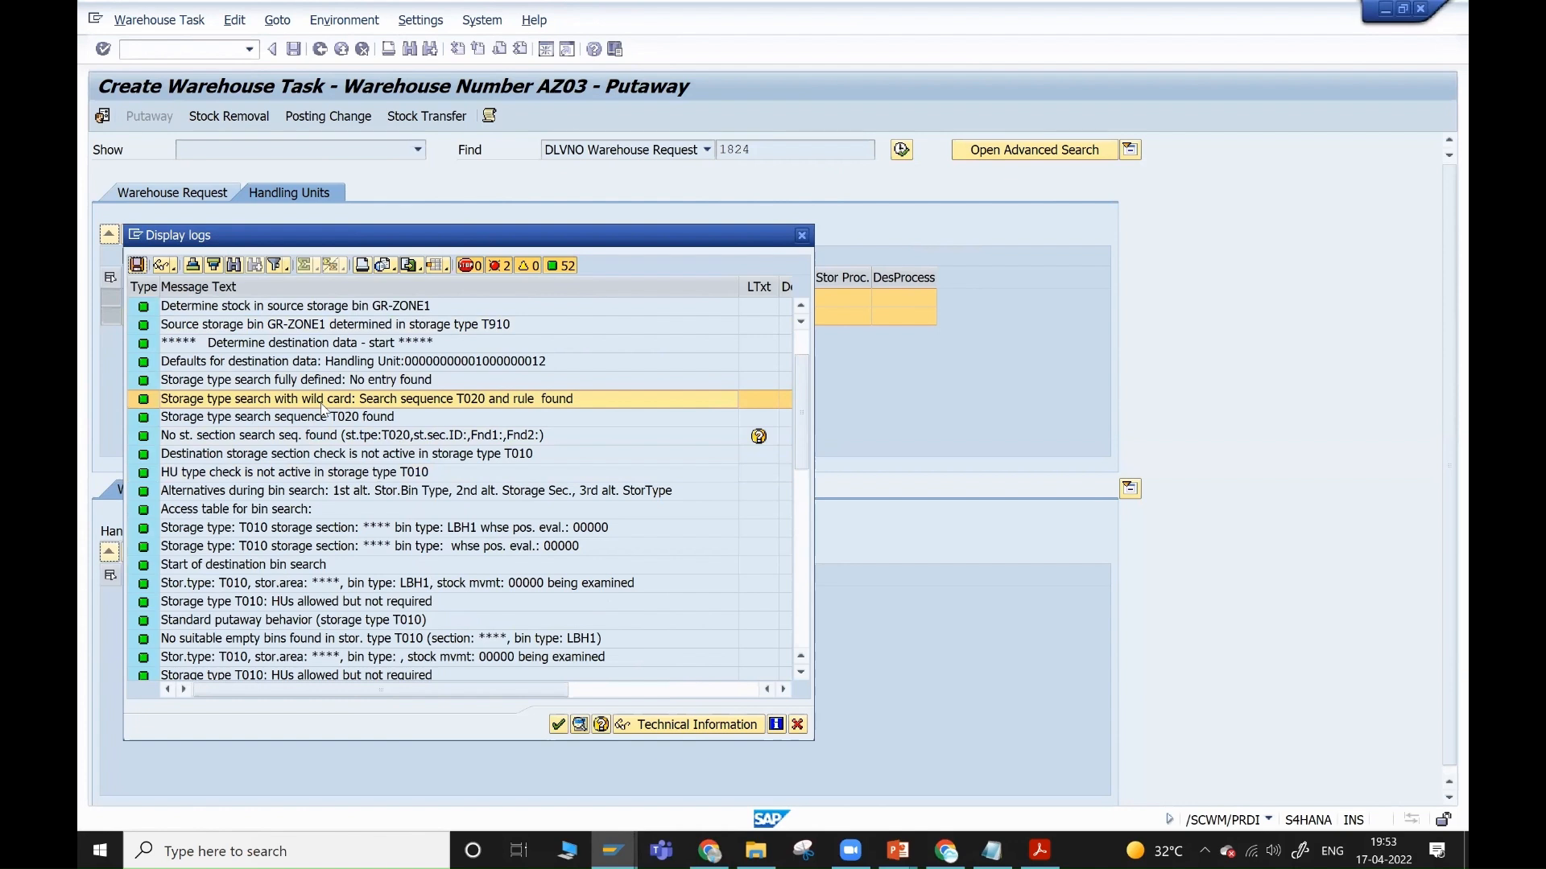
{"action": "left_click", "coordinate": [323, 419]}
{"action": "left_click", "coordinate": [326, 435]}
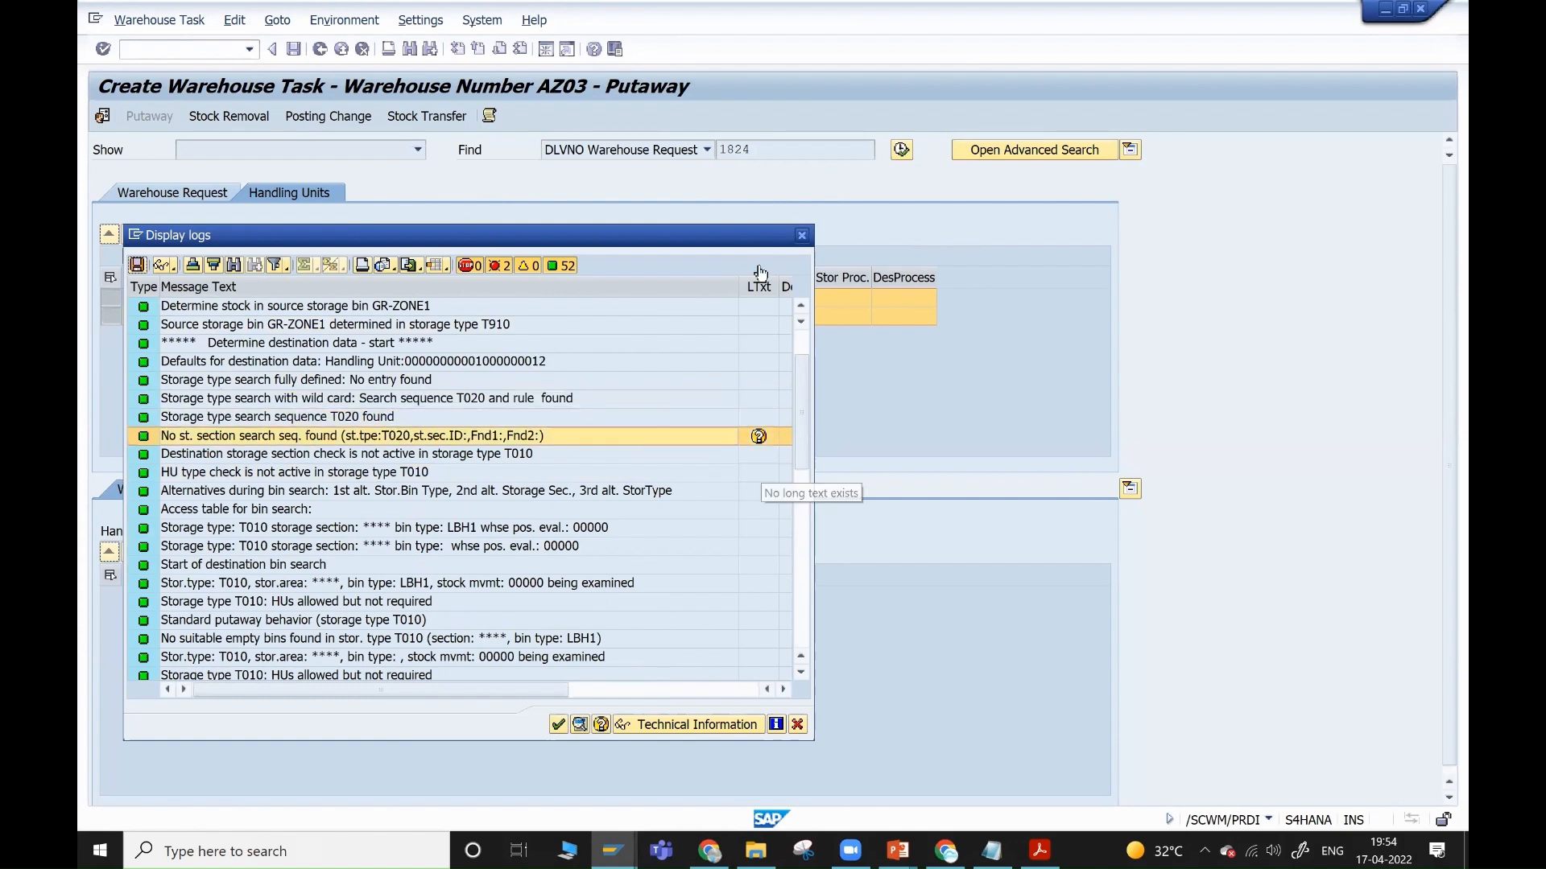
{"action": "left_click", "coordinate": [802, 238]}
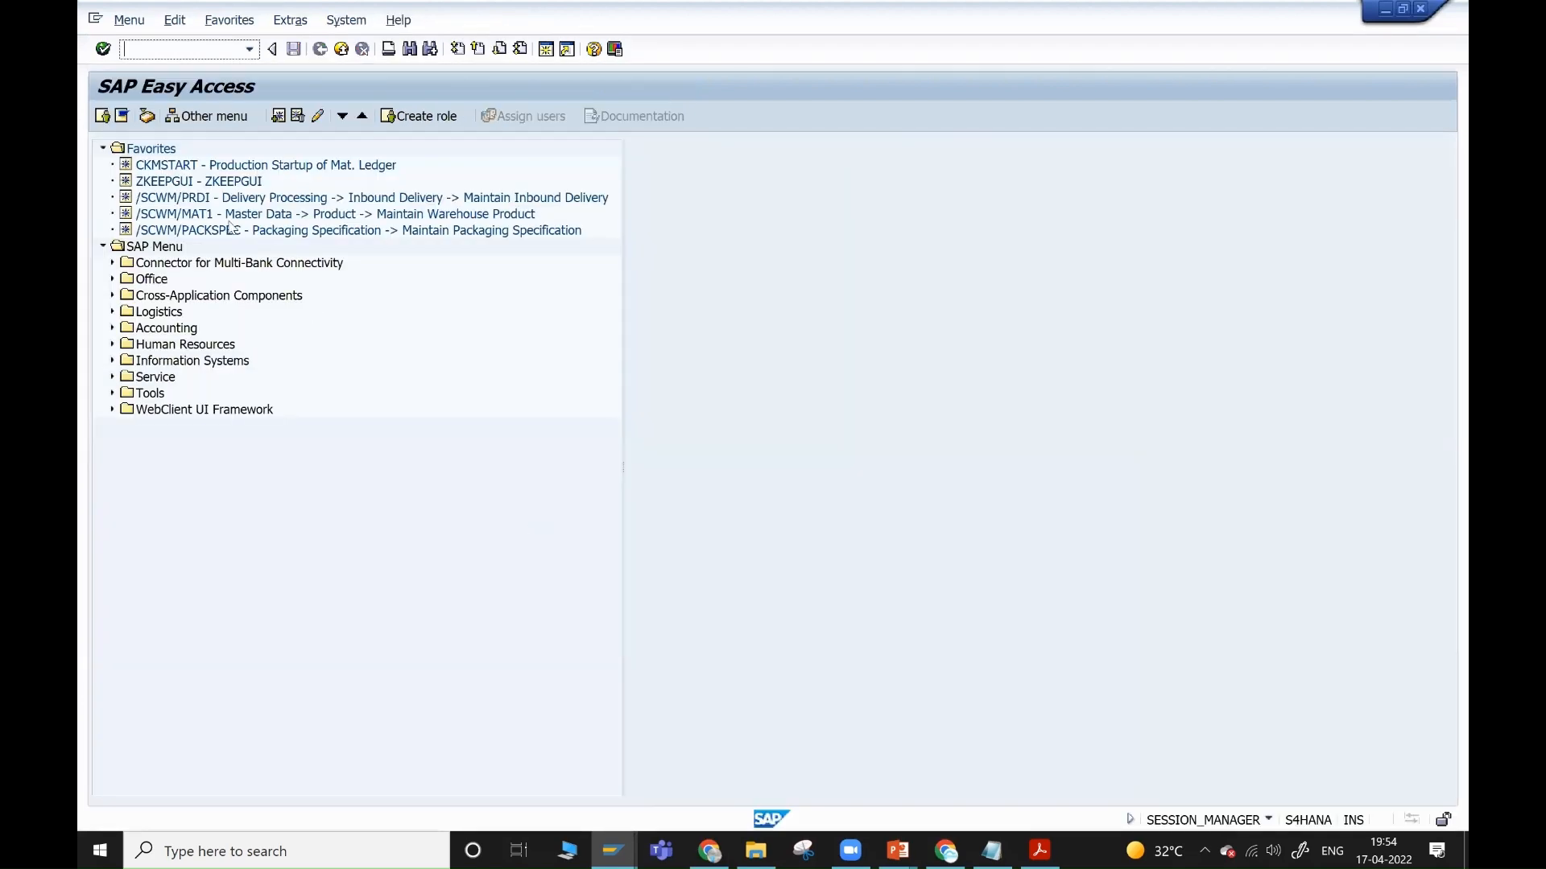
- Open warehouse product AZ03ROH1 for change in warehouse AZ03 and go to the putaway settings in its warehouse data
{"action": "double_click", "coordinate": [219, 215]}
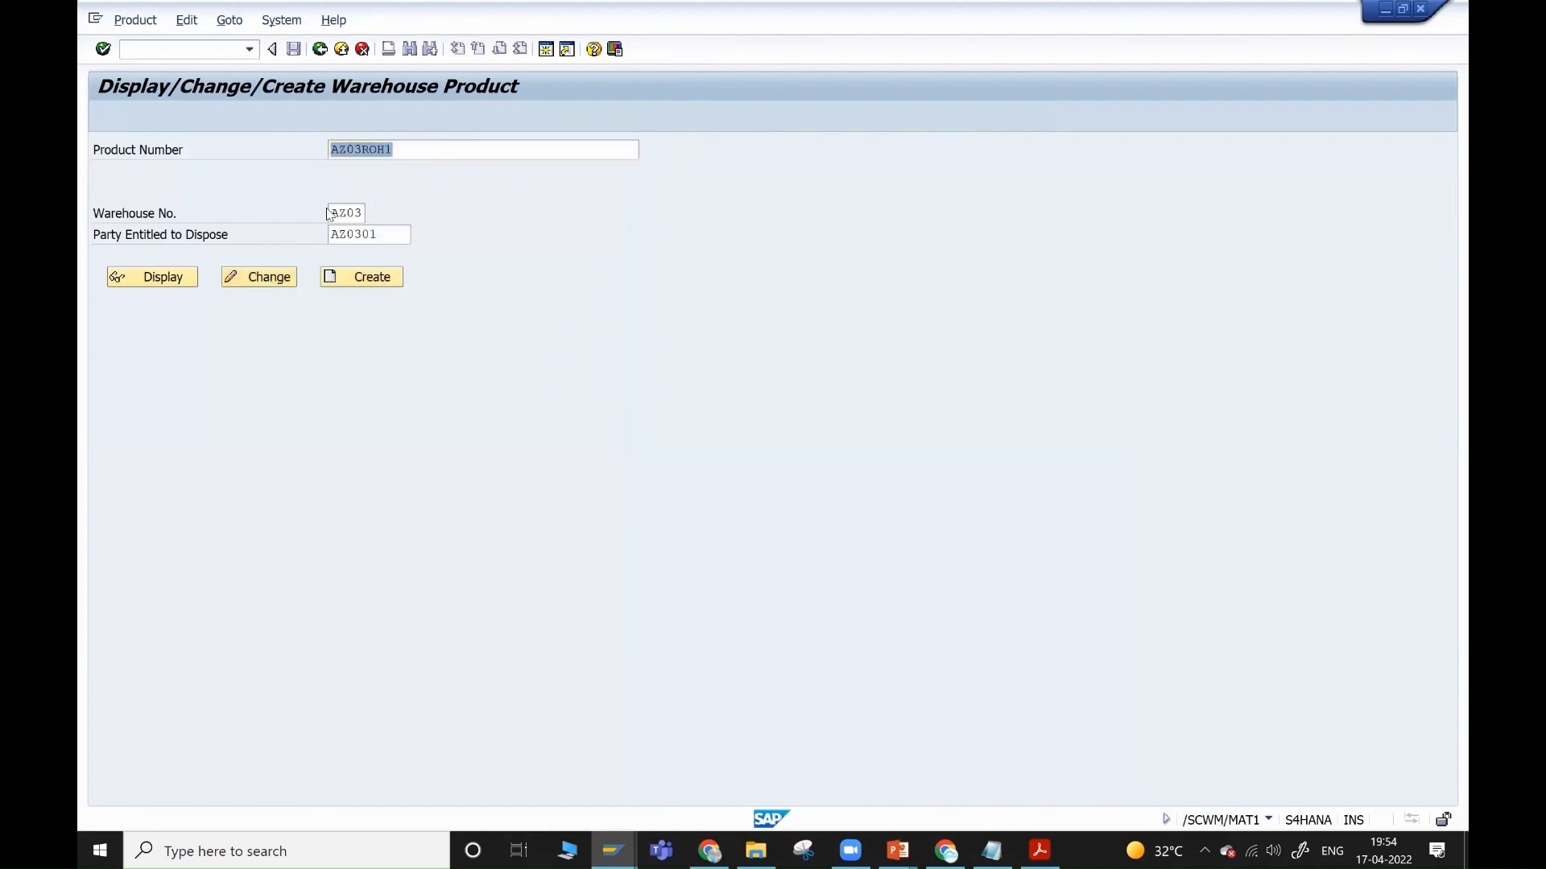
{"action": "left_click", "coordinate": [259, 277]}
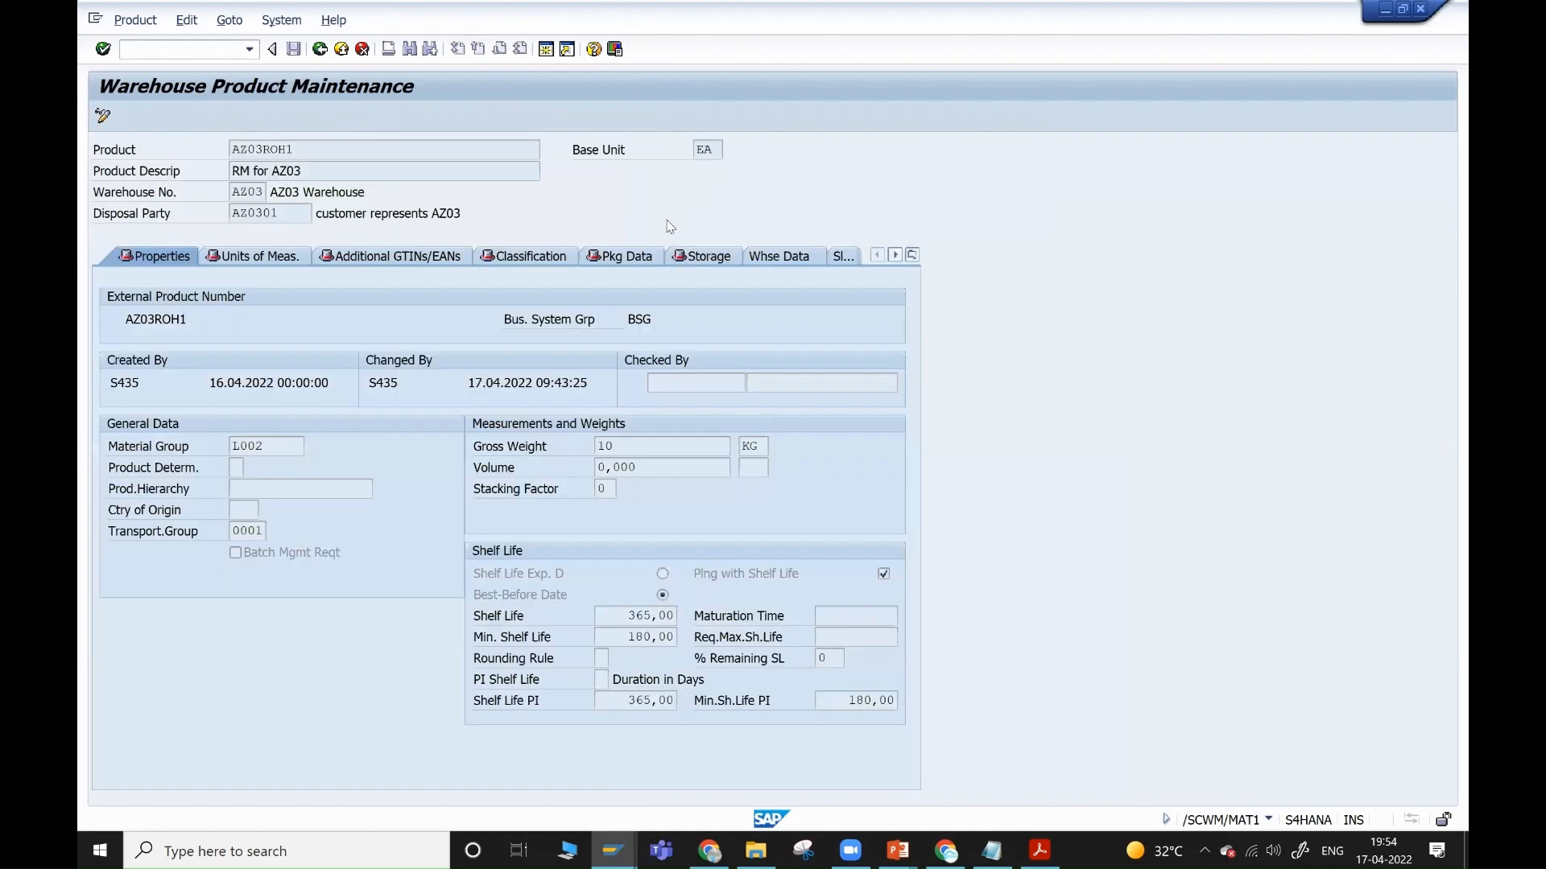
{"action": "left_click", "coordinate": [779, 256]}
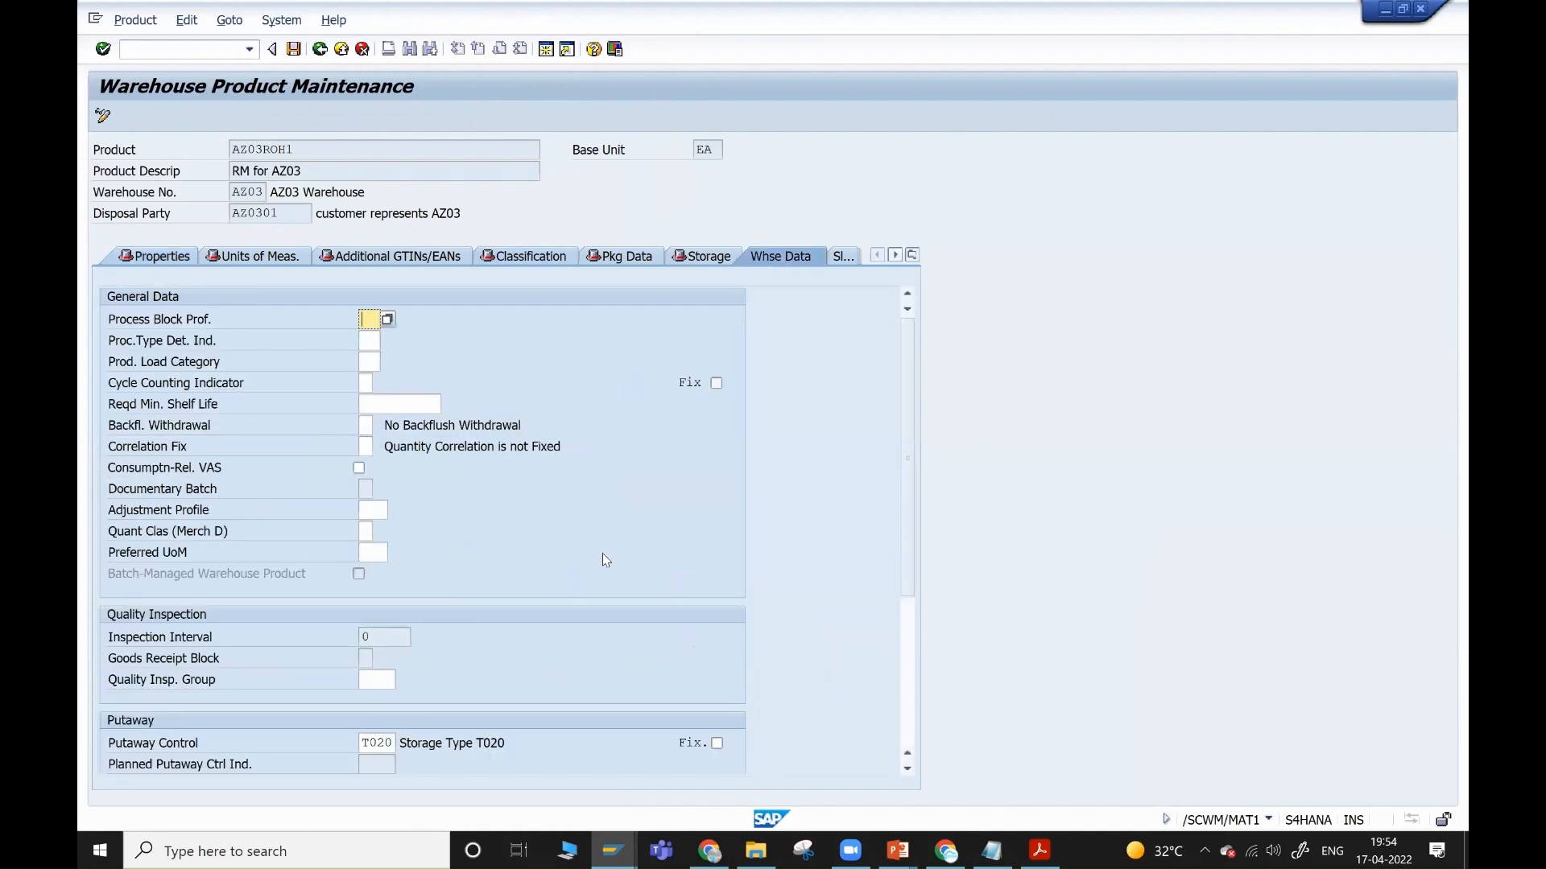
{"action": "scroll", "coordinate": [909, 470], "scroll_direction": "down", "scroll_amount": 4}
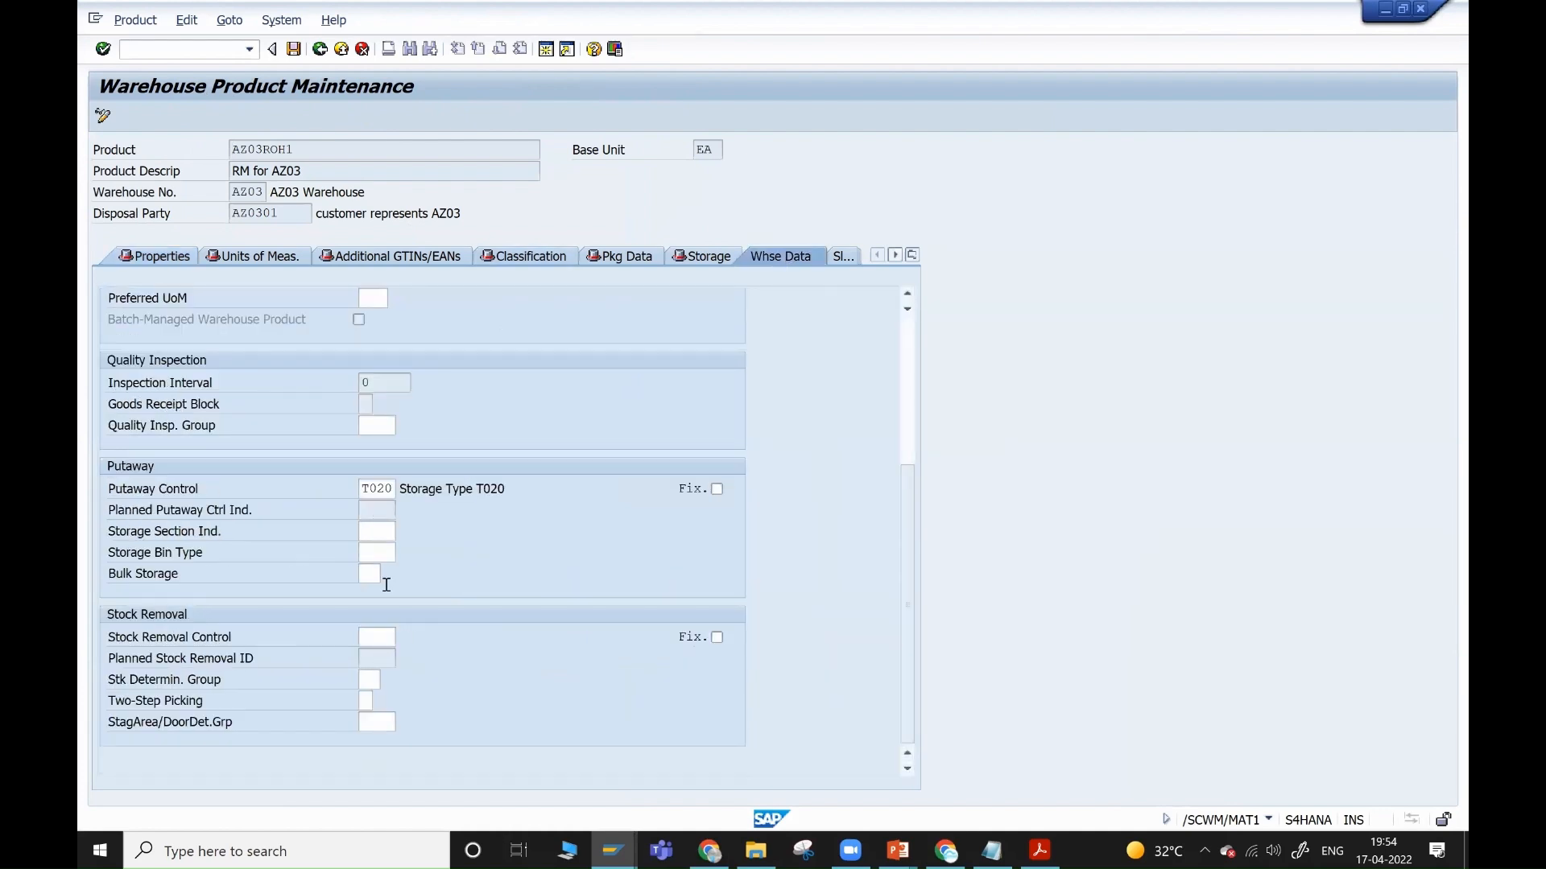
- Set the product's putaway storage section indicator to FAST and its storage bin type to LBH1
{"action": "left_click", "coordinate": [393, 533]}
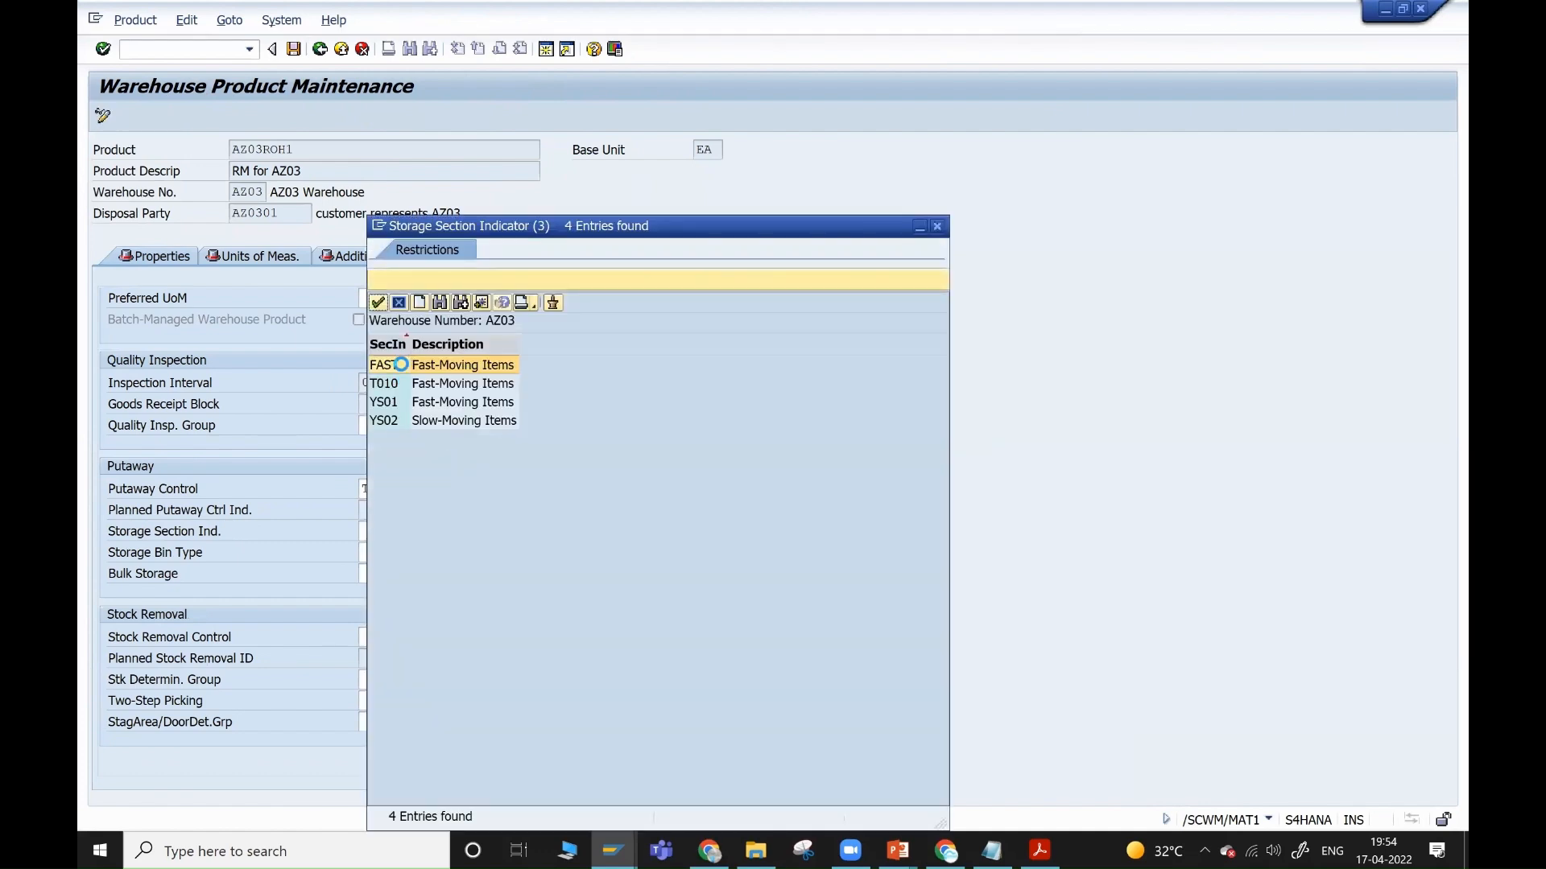
{"action": "double_click", "coordinate": [400, 364]}
{"action": "left_click", "coordinate": [393, 552]}
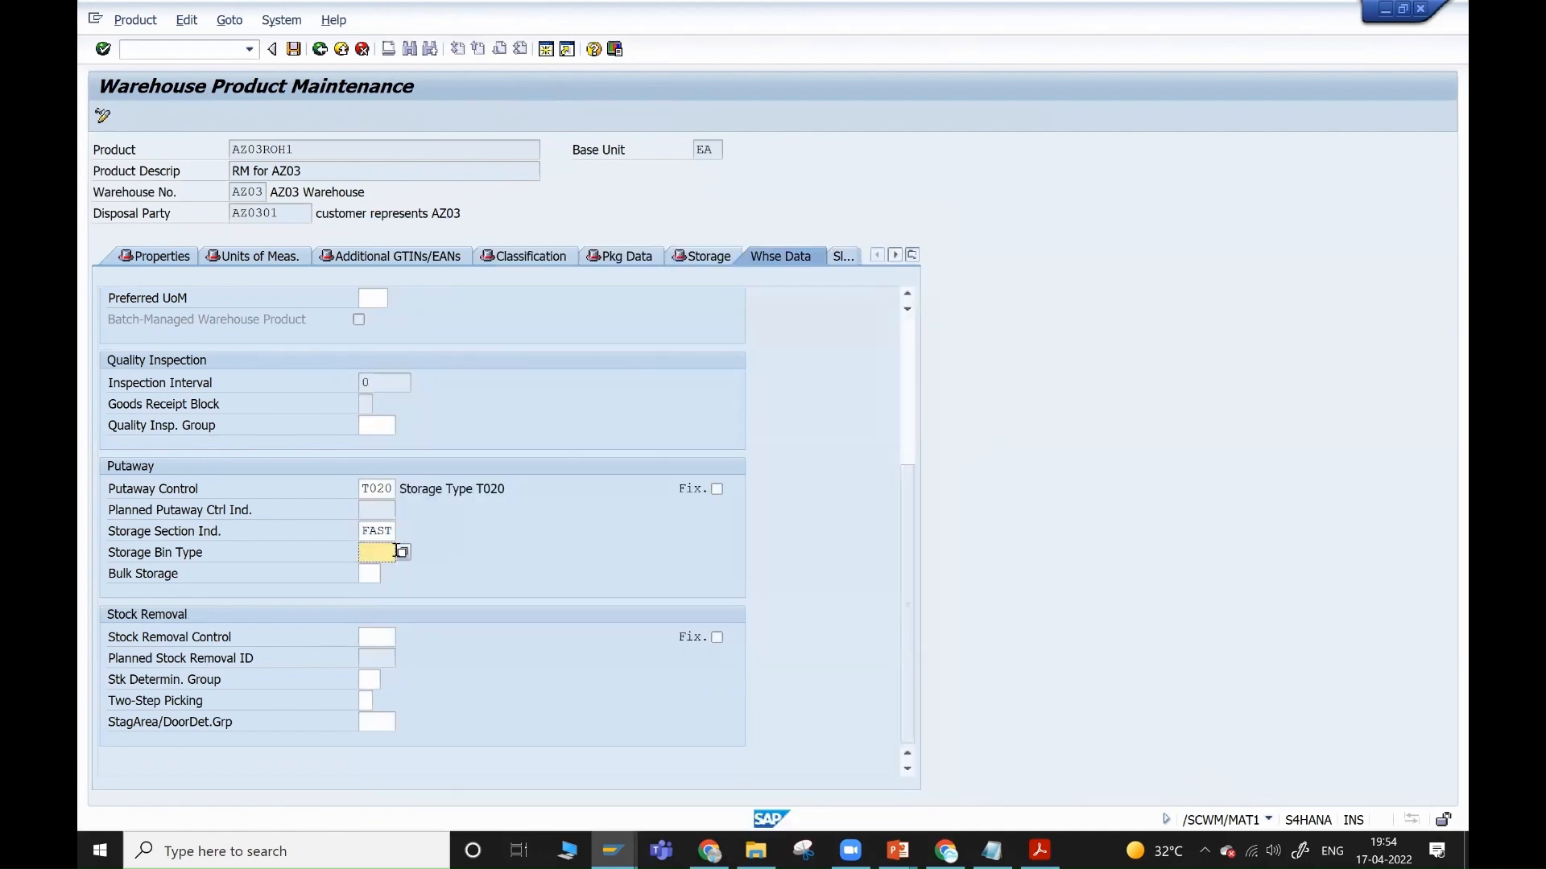
{"action": "left_click", "coordinate": [401, 553]}
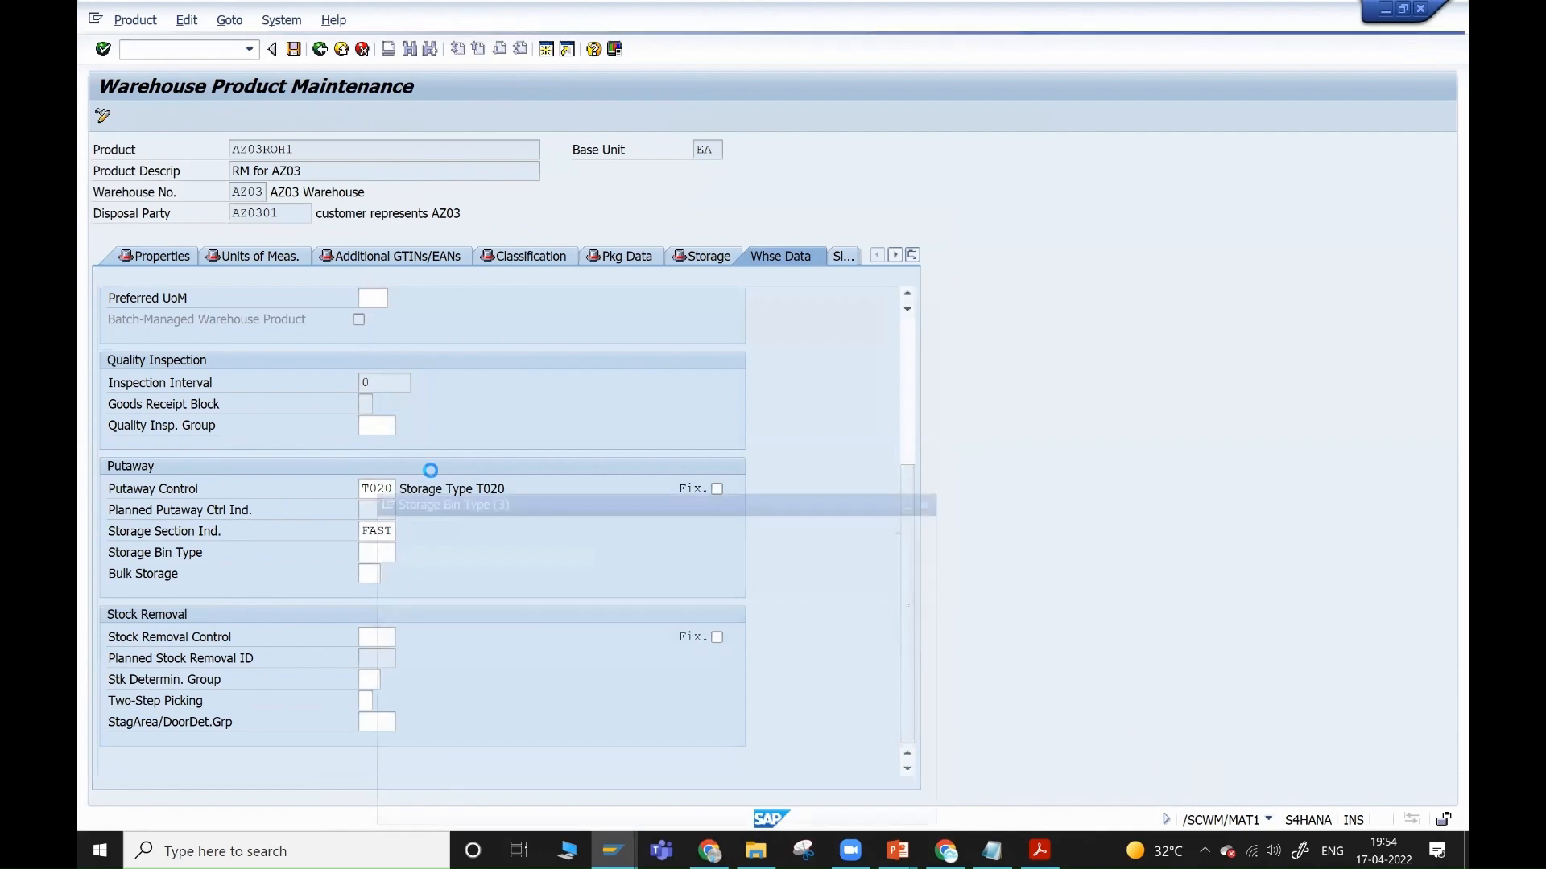
{"action": "double_click", "coordinate": [394, 367]}
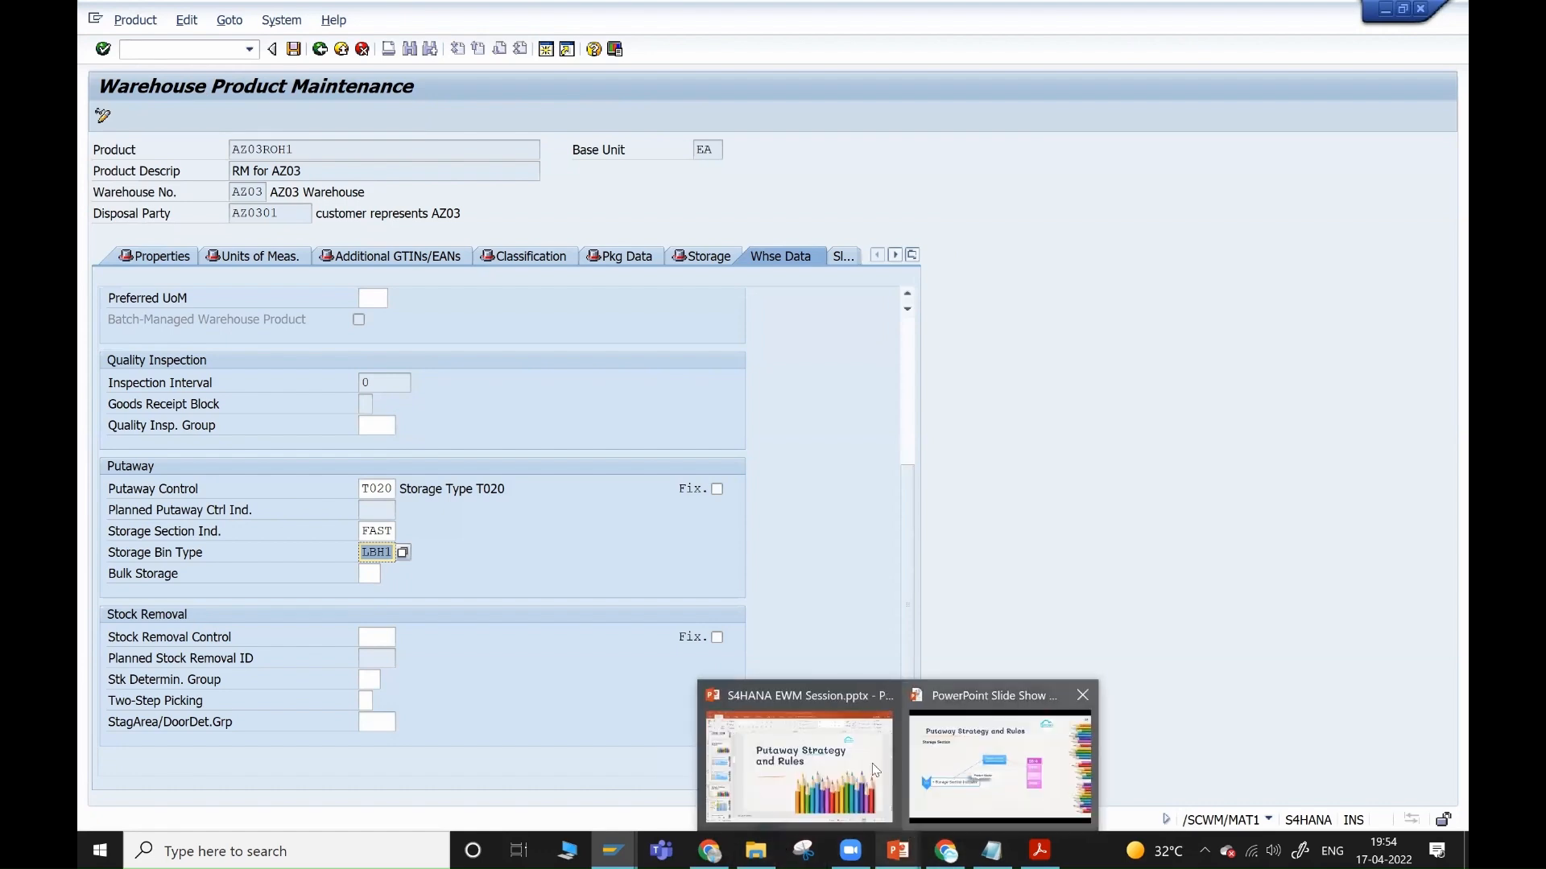
- Switch to the PowerPoint slide show and review how the storage type, storage section and bin type are determined during putaway
{"action": "left_click", "coordinate": [950, 768]}
{"action": "key", "text": "Left"}
{"action": "key", "text": "Left"}
{"action": "key", "text": "Left"}
{"action": "key", "text": "Left"}
{"action": "key", "text": "Left"}
{"action": "key", "text": "Left"}
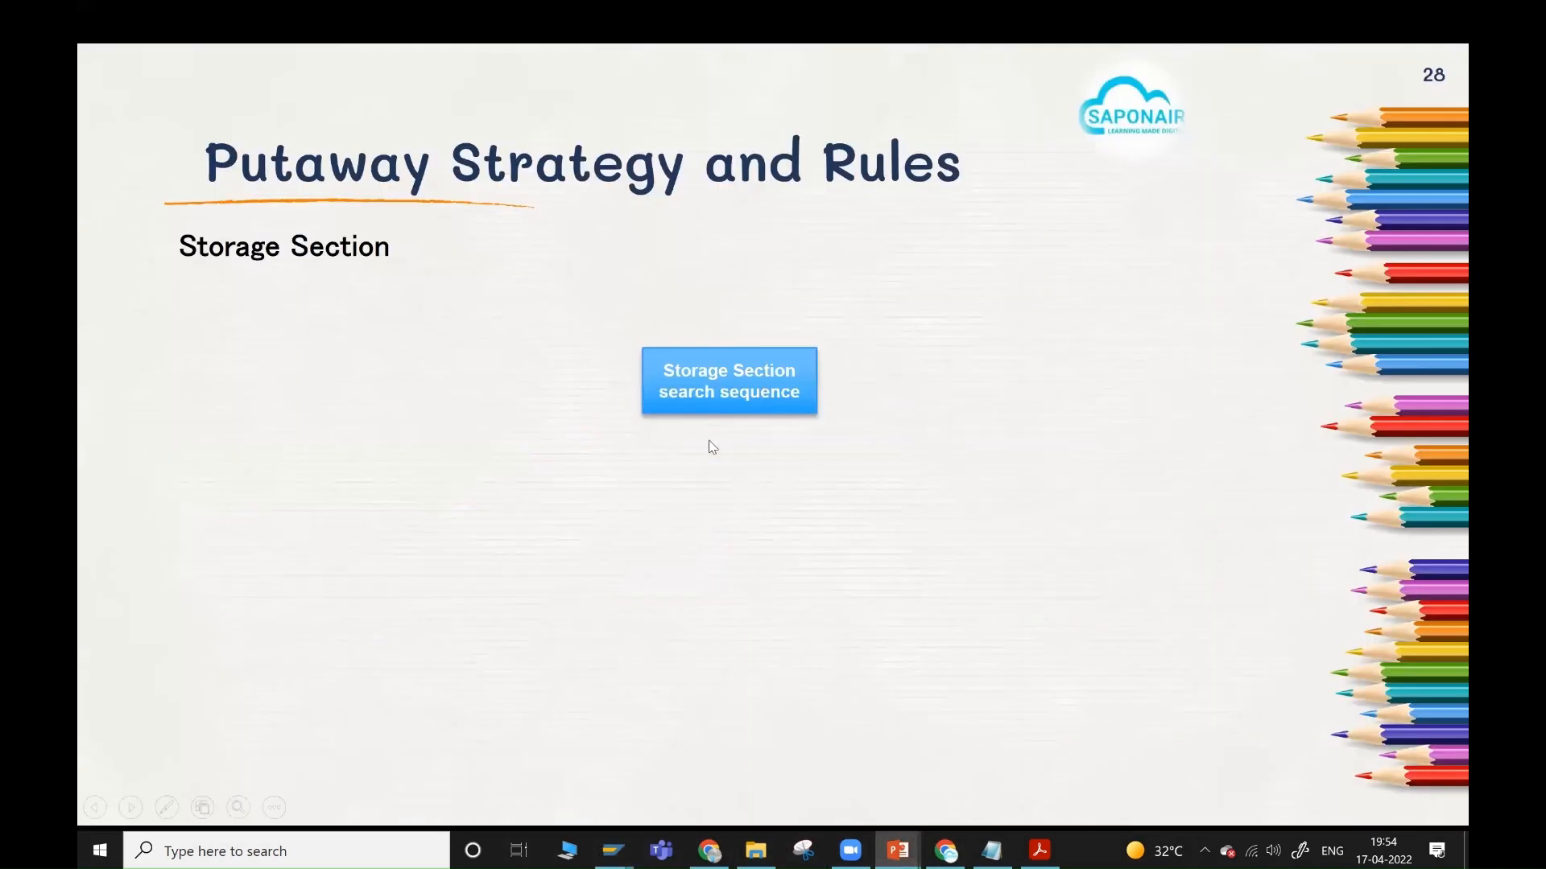
{"action": "key", "text": "Left"}
{"action": "key", "text": "Left"}
{"action": "key", "text": "Left"}
{"action": "key", "text": "Left"}
{"action": "key", "text": "Left"}
{"action": "key", "text": "Left"}
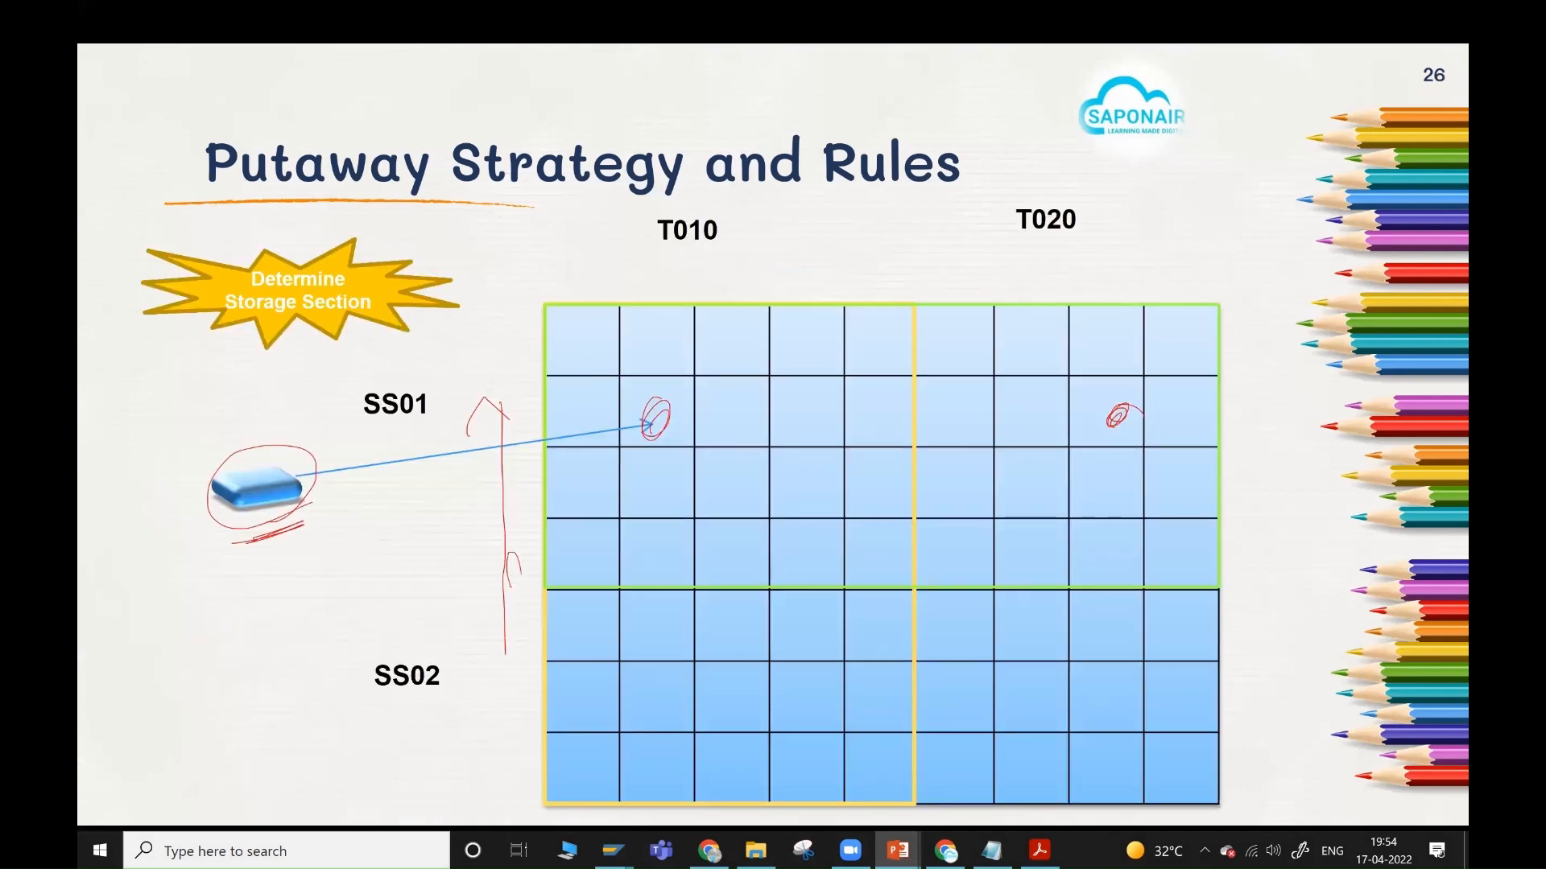
{"action": "key", "text": "Left"}
{"action": "key", "text": "Left"}
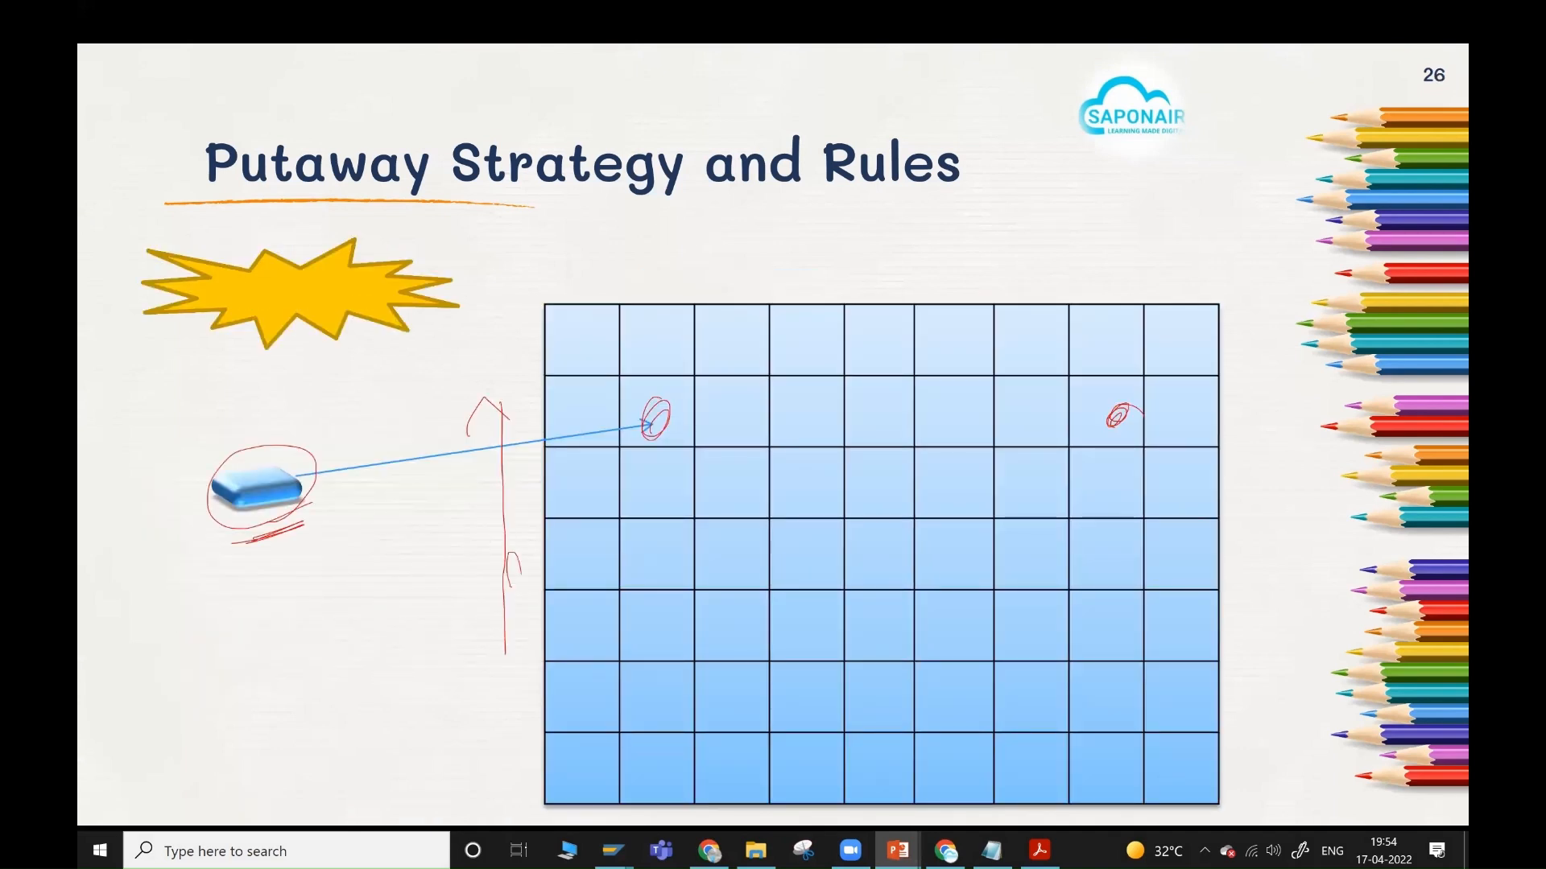
{"action": "key", "text": "Right"}
{"action": "key", "text": "Right"}
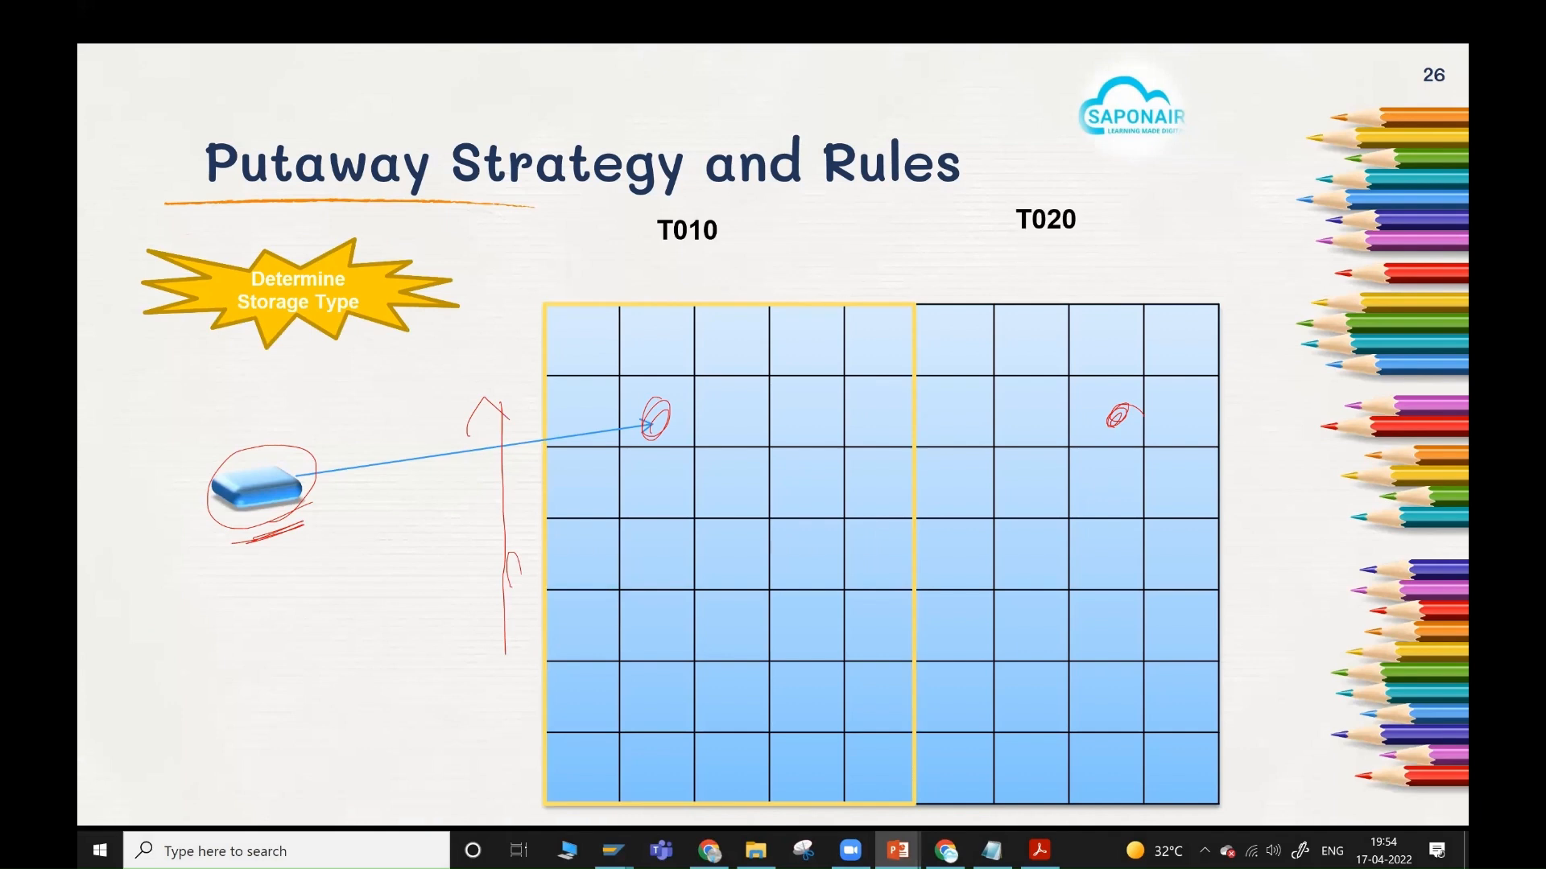
{"action": "key", "text": "Right"}
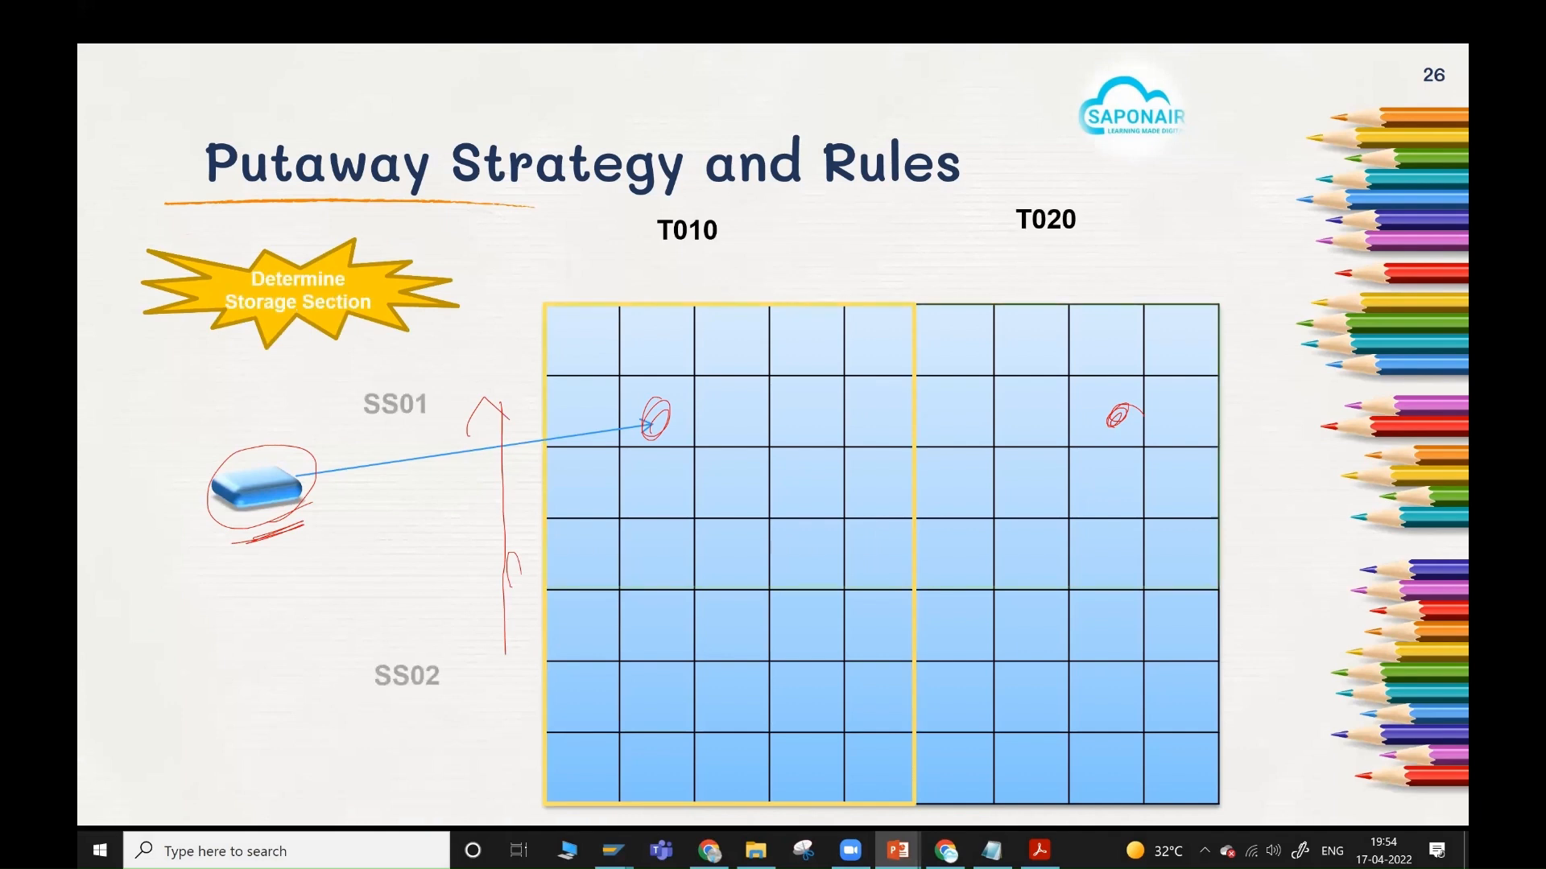
{"action": "key", "text": "Right"}
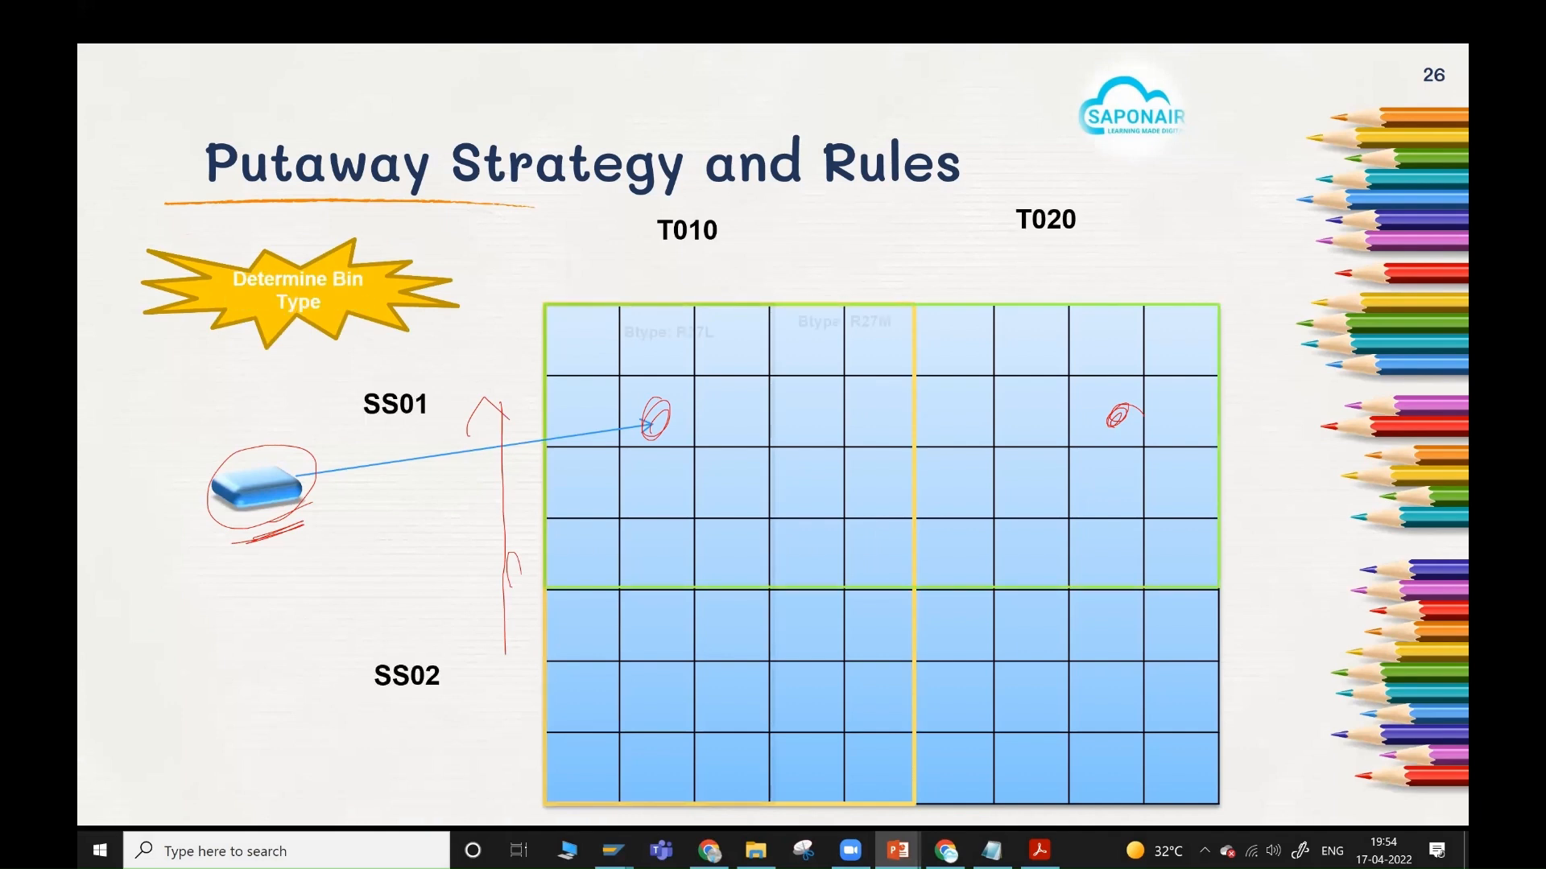
{"action": "key", "text": "Right"}
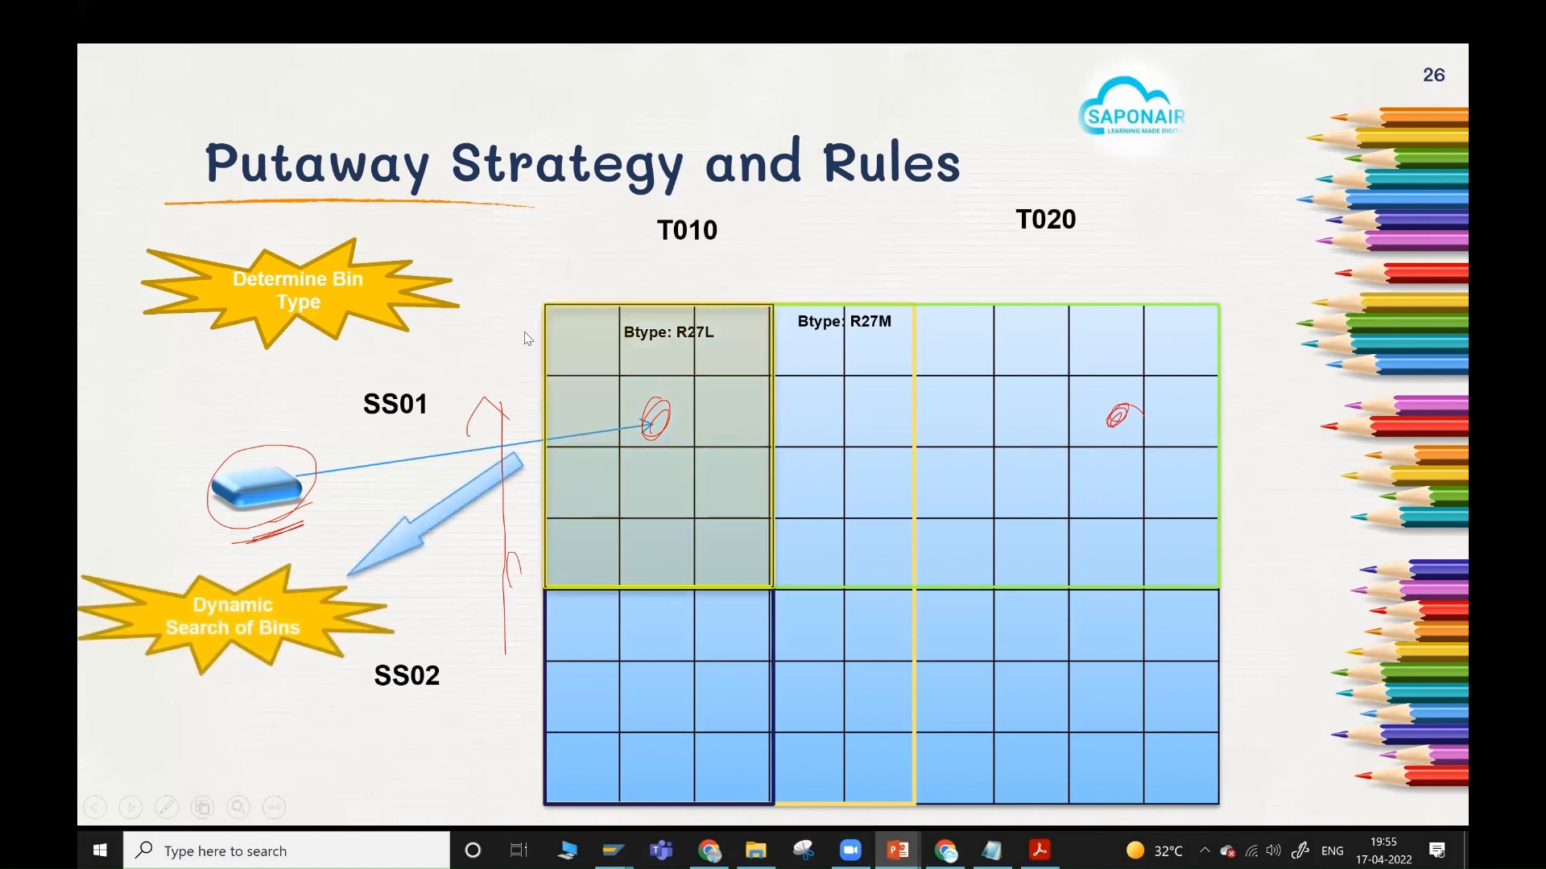
- Switch back to SAP, save warehouse product AZ03ROH1 and open its storage type data
{"action": "key", "text": "alt+Tab"}
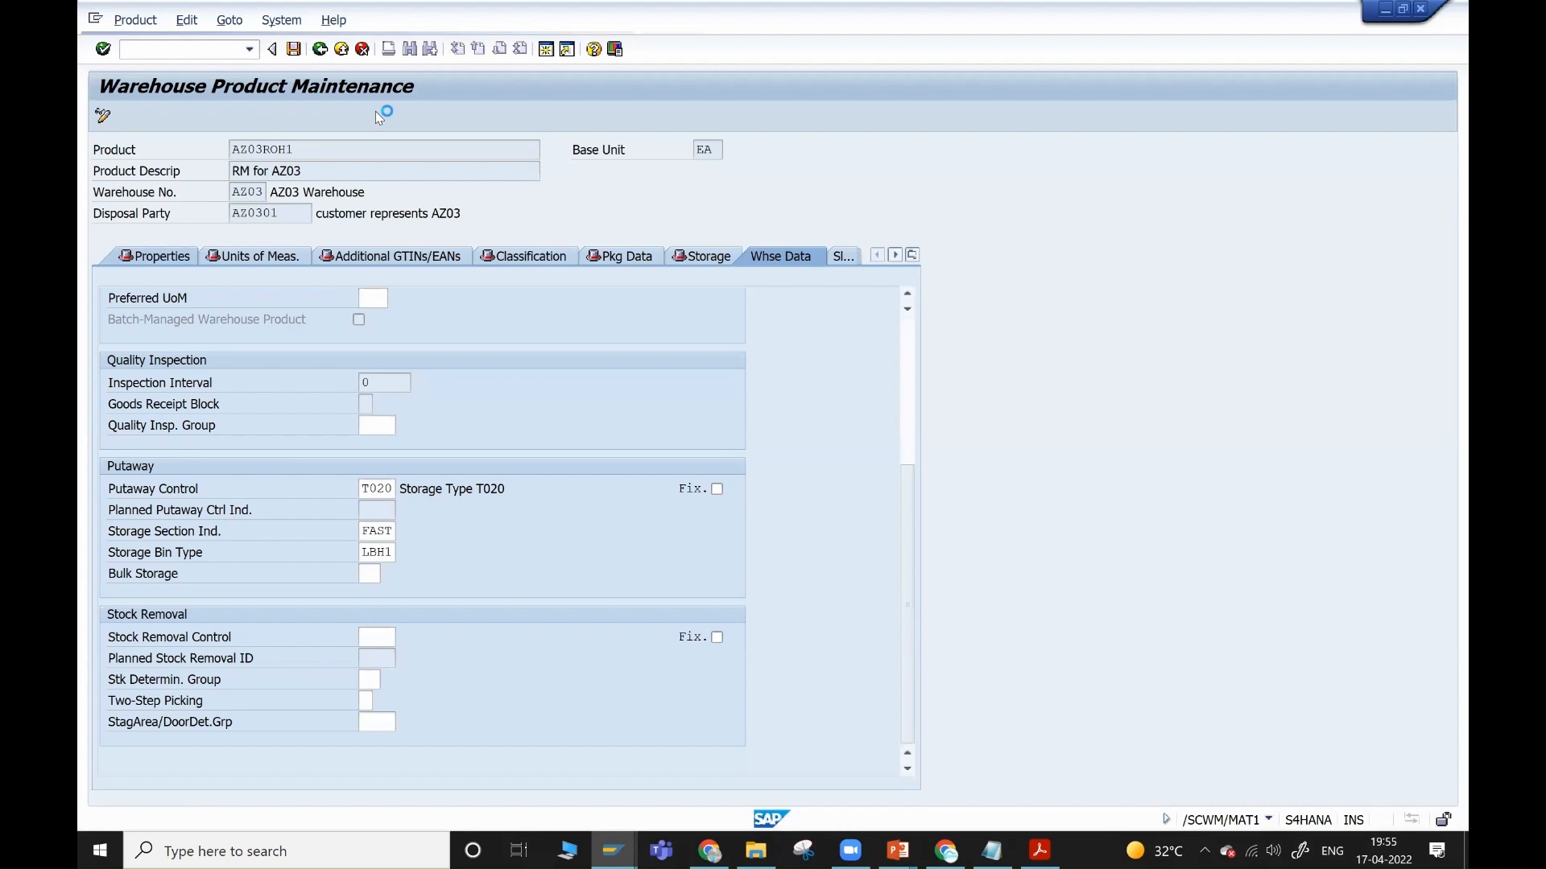
{"action": "key", "text": "ctrl+s"}
{"action": "left_click", "coordinate": [895, 256]}
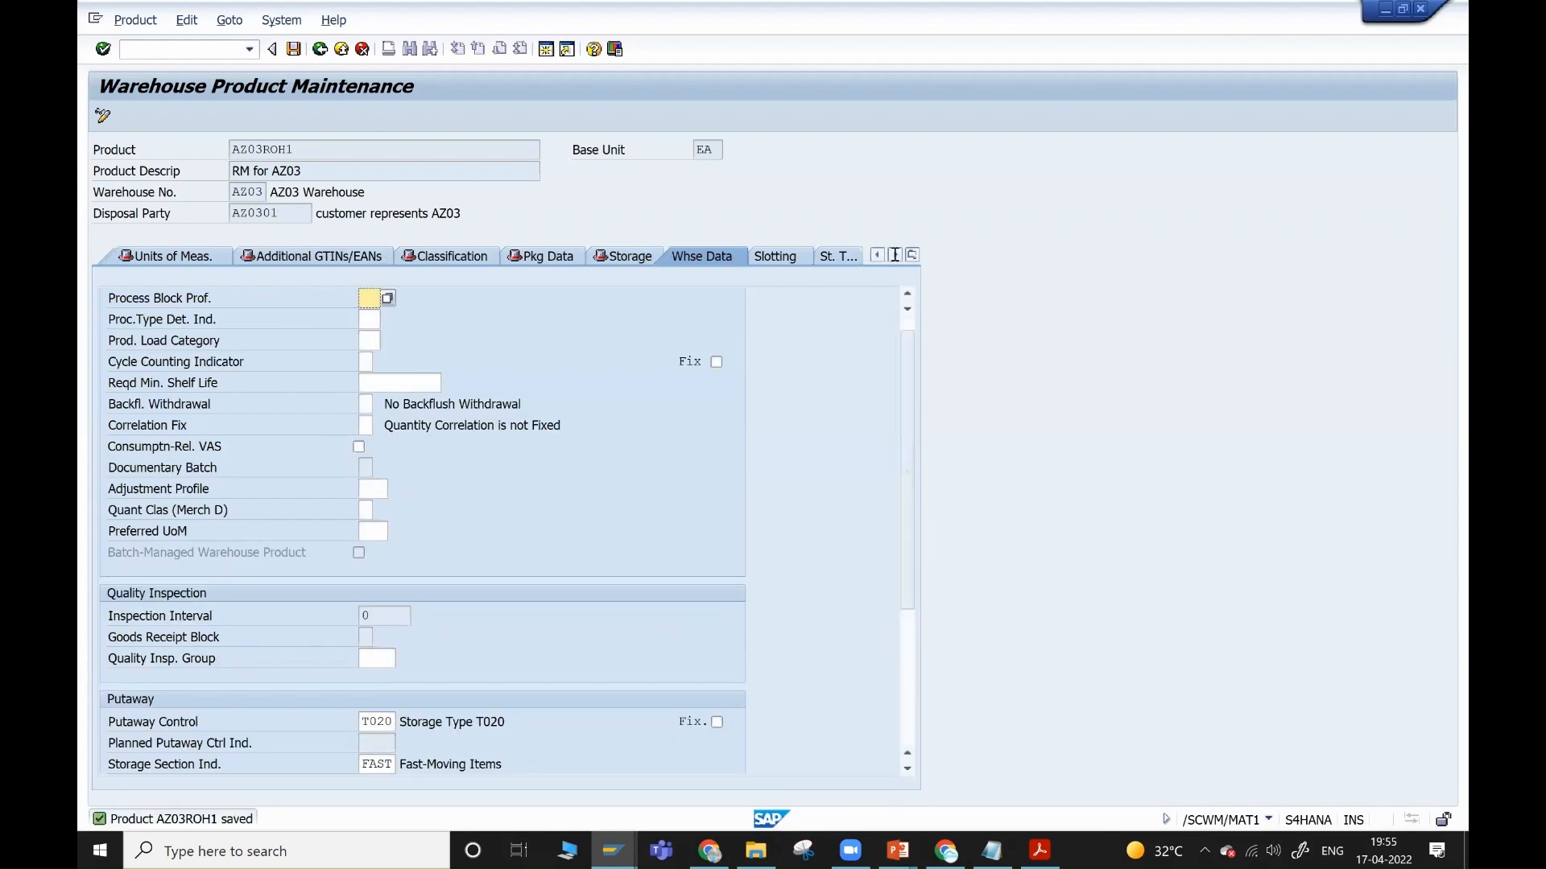
{"action": "left_click", "coordinate": [895, 255]}
{"action": "left_click", "coordinate": [745, 256]}
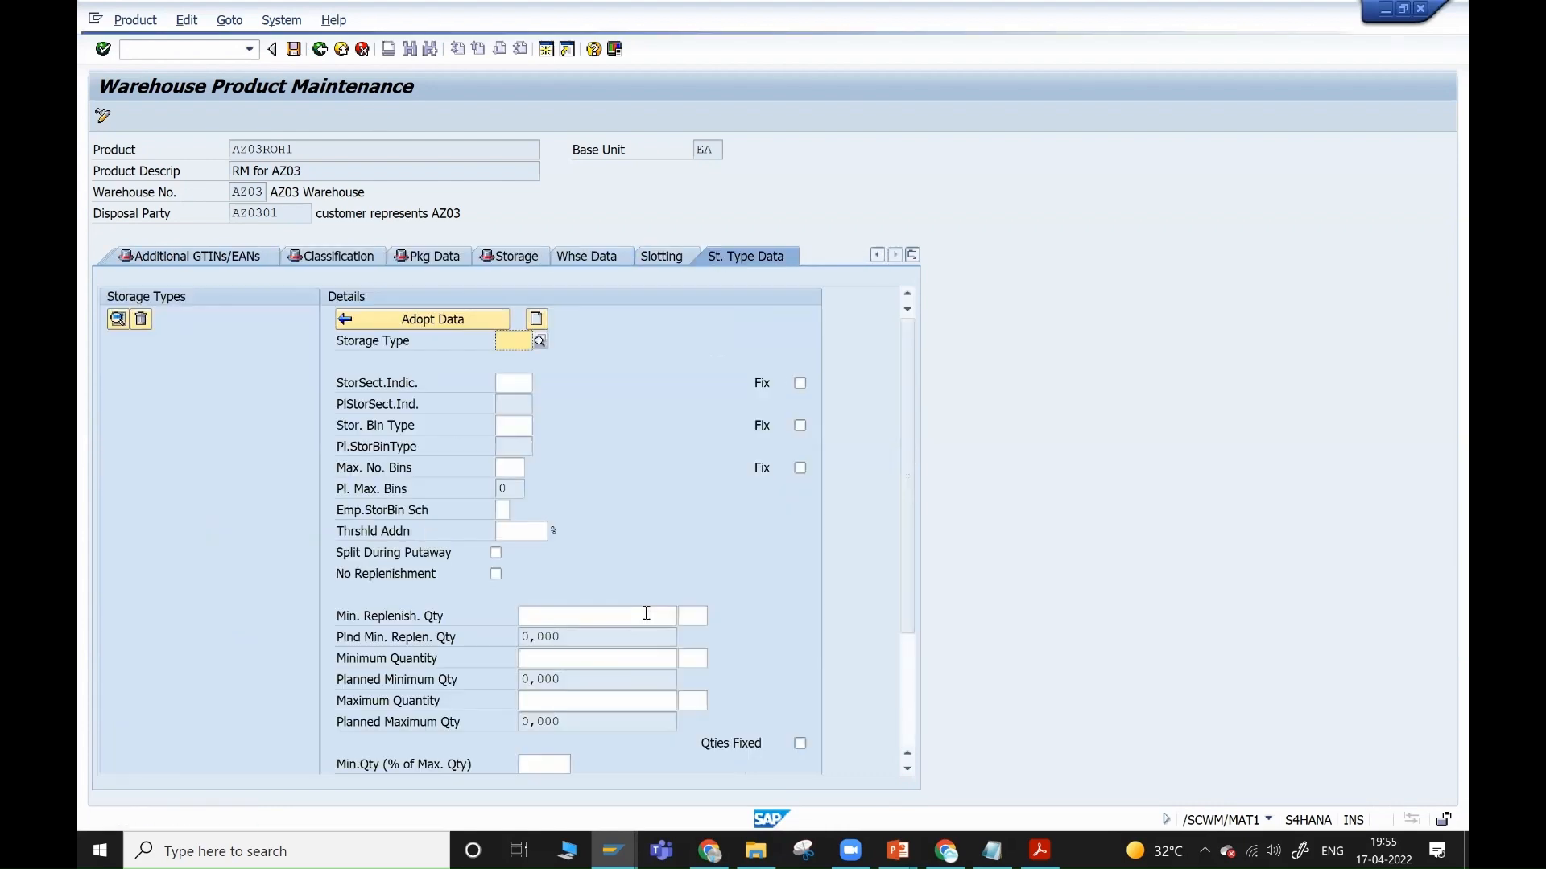
- Enter storage type T020 in the product's storage type data and assign storage section indicator FAST
{"action": "type", "text": "t020"}
{"action": "key", "text": "Return"}
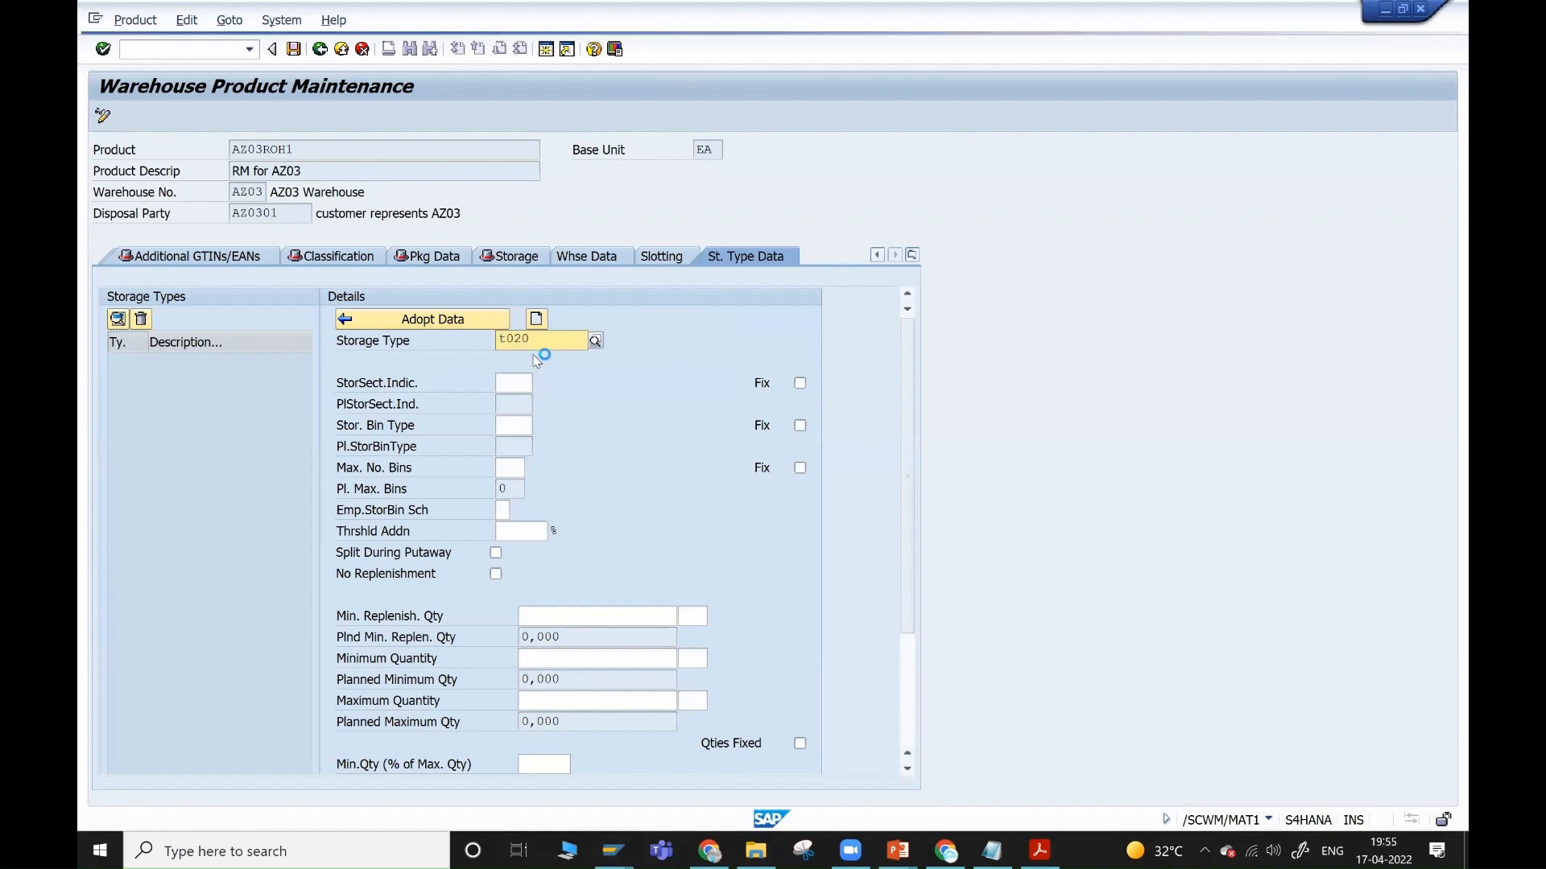
{"action": "left_click", "coordinate": [540, 378]}
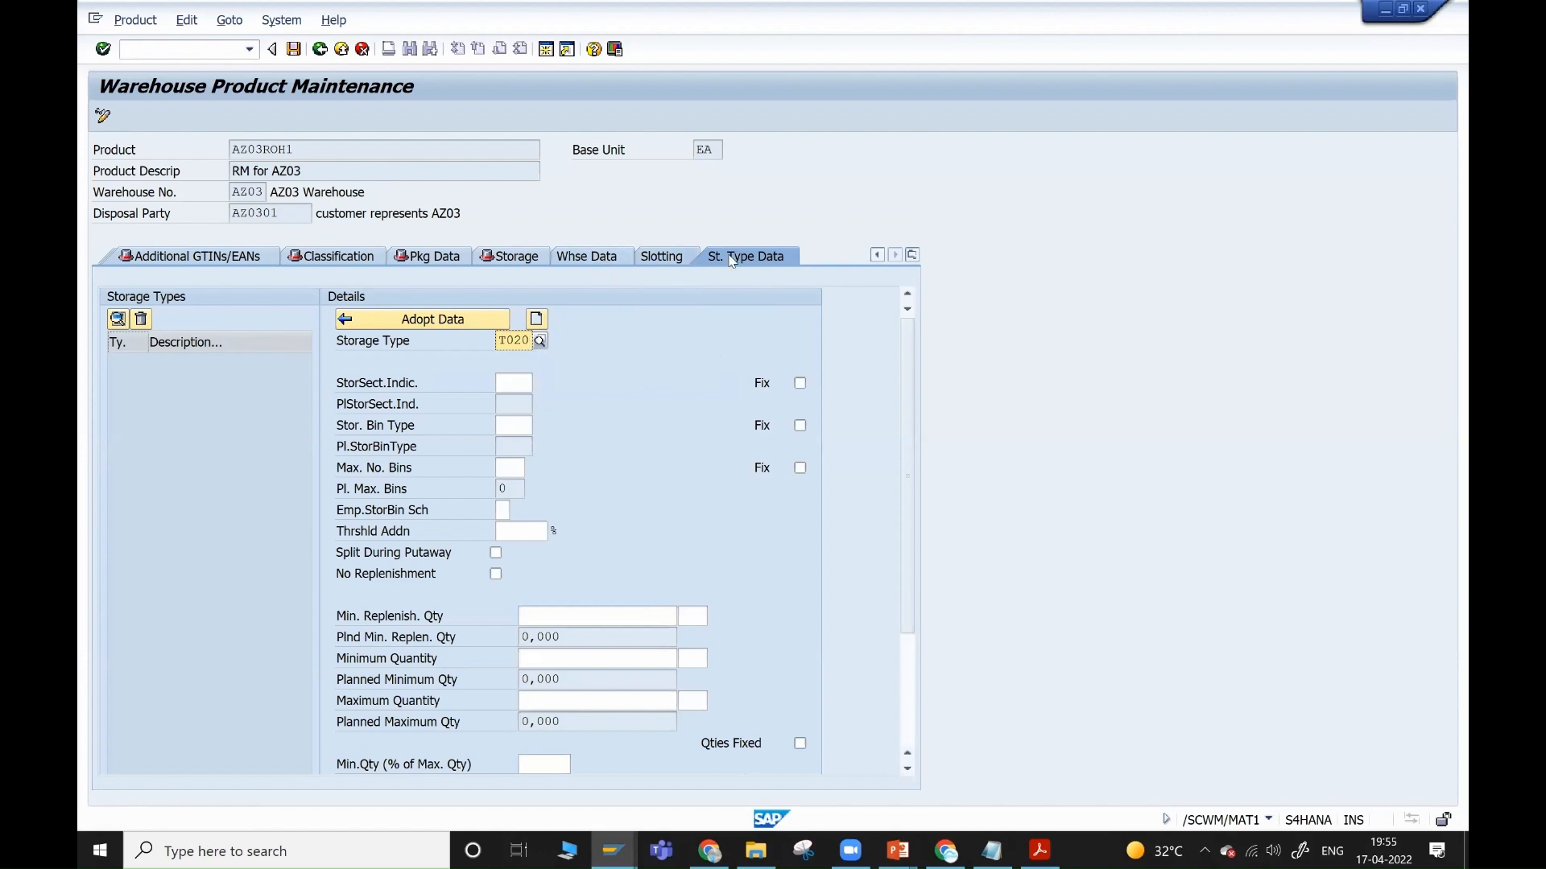
{"action": "left_click", "coordinate": [515, 381]}
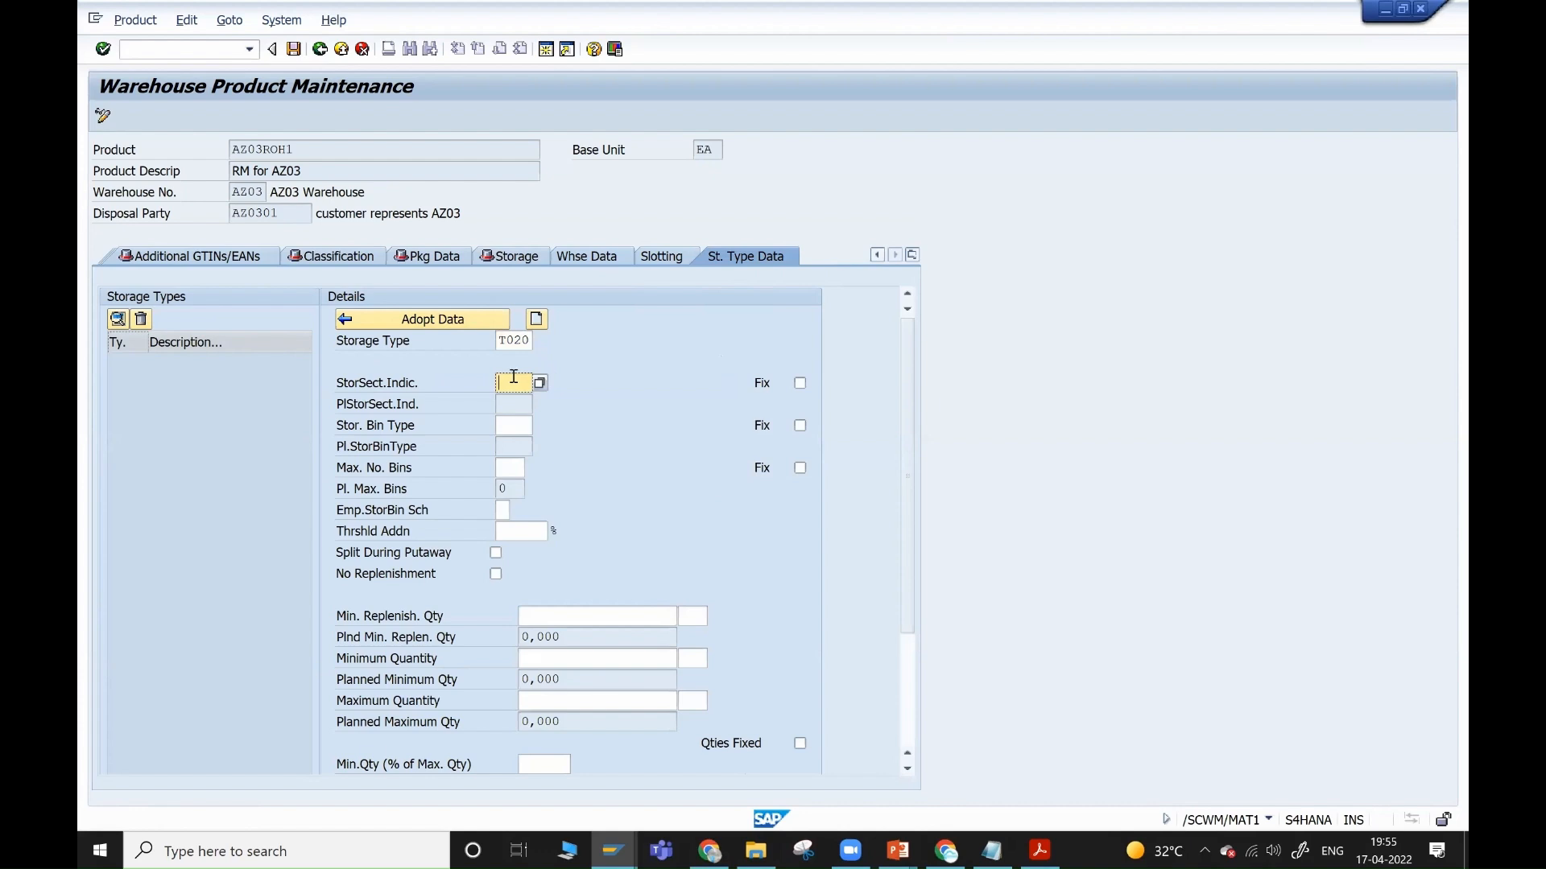
{"action": "left_click", "coordinate": [539, 384]}
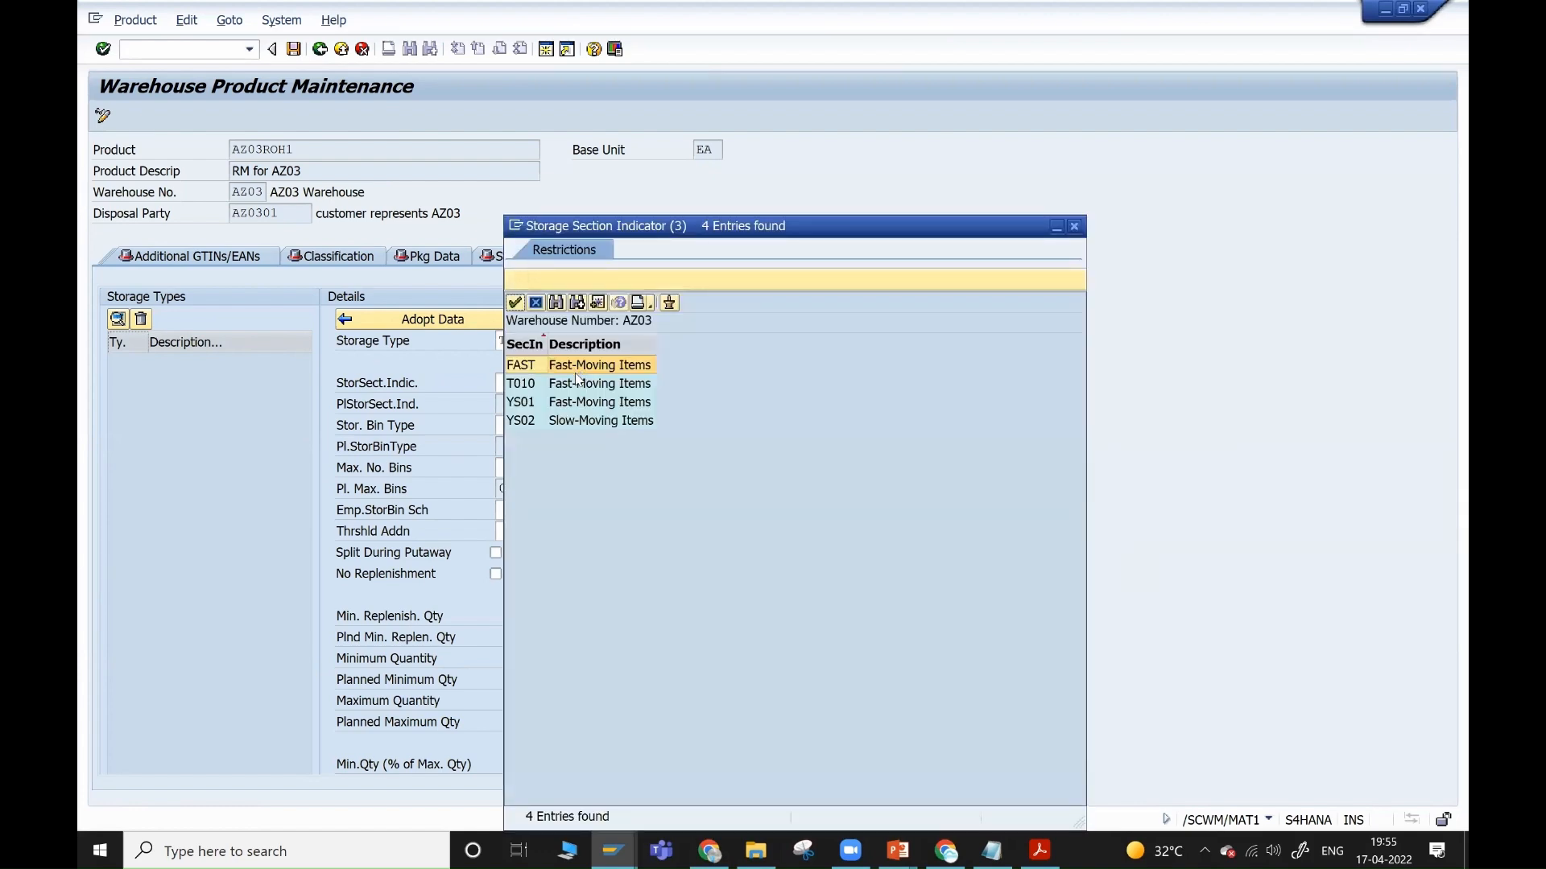
{"action": "double_click", "coordinate": [577, 366]}
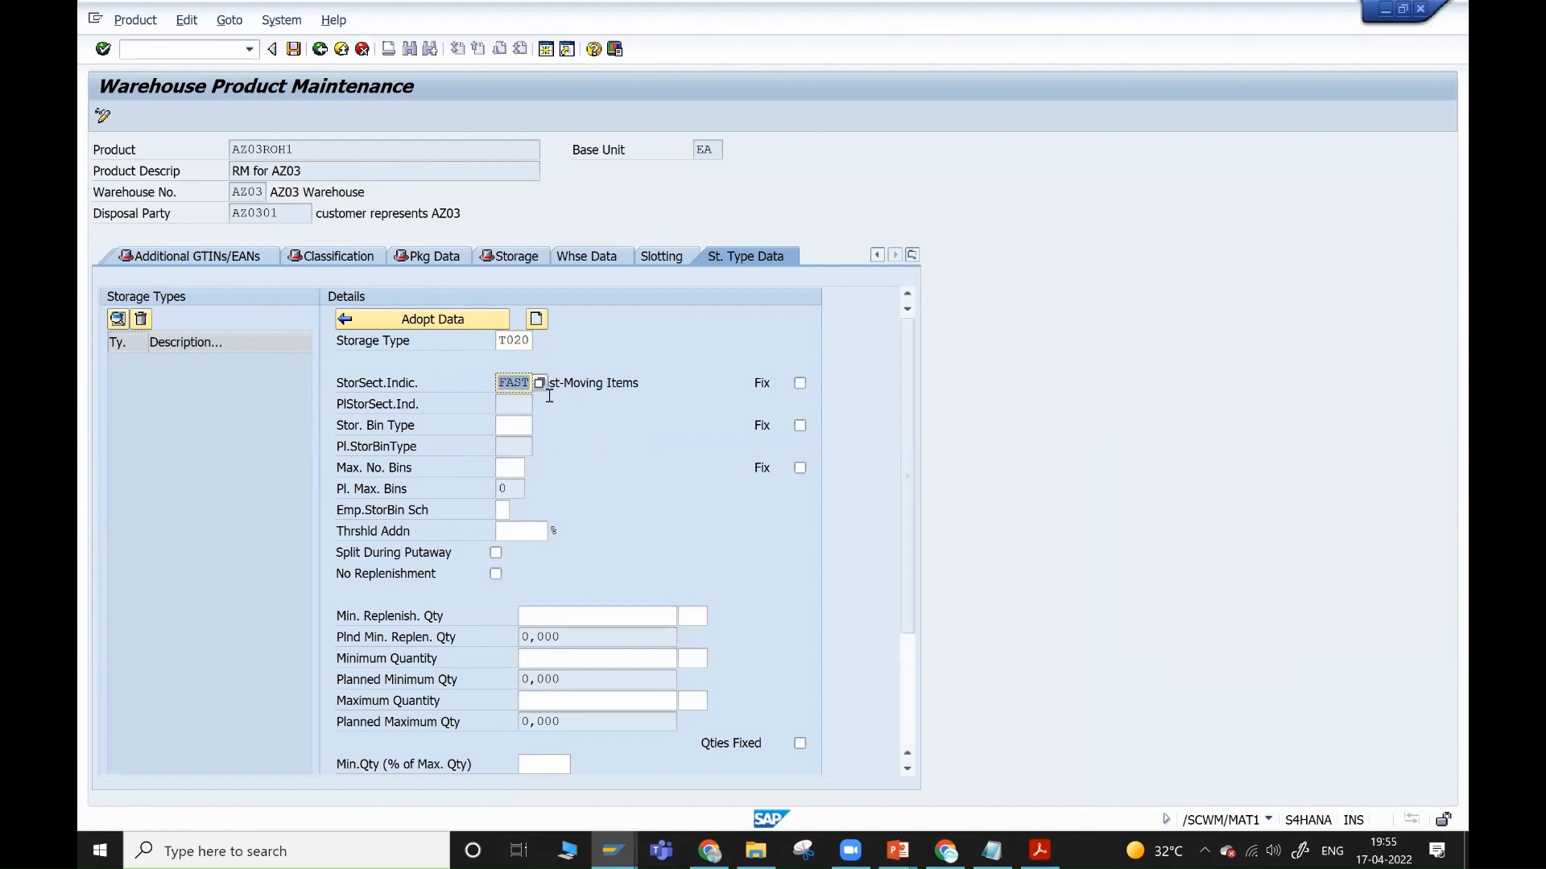
- Assign storage bin type LBH1 for T020, adopt the storage type data and return to the warehouse product selection
{"action": "left_click", "coordinate": [513, 432]}
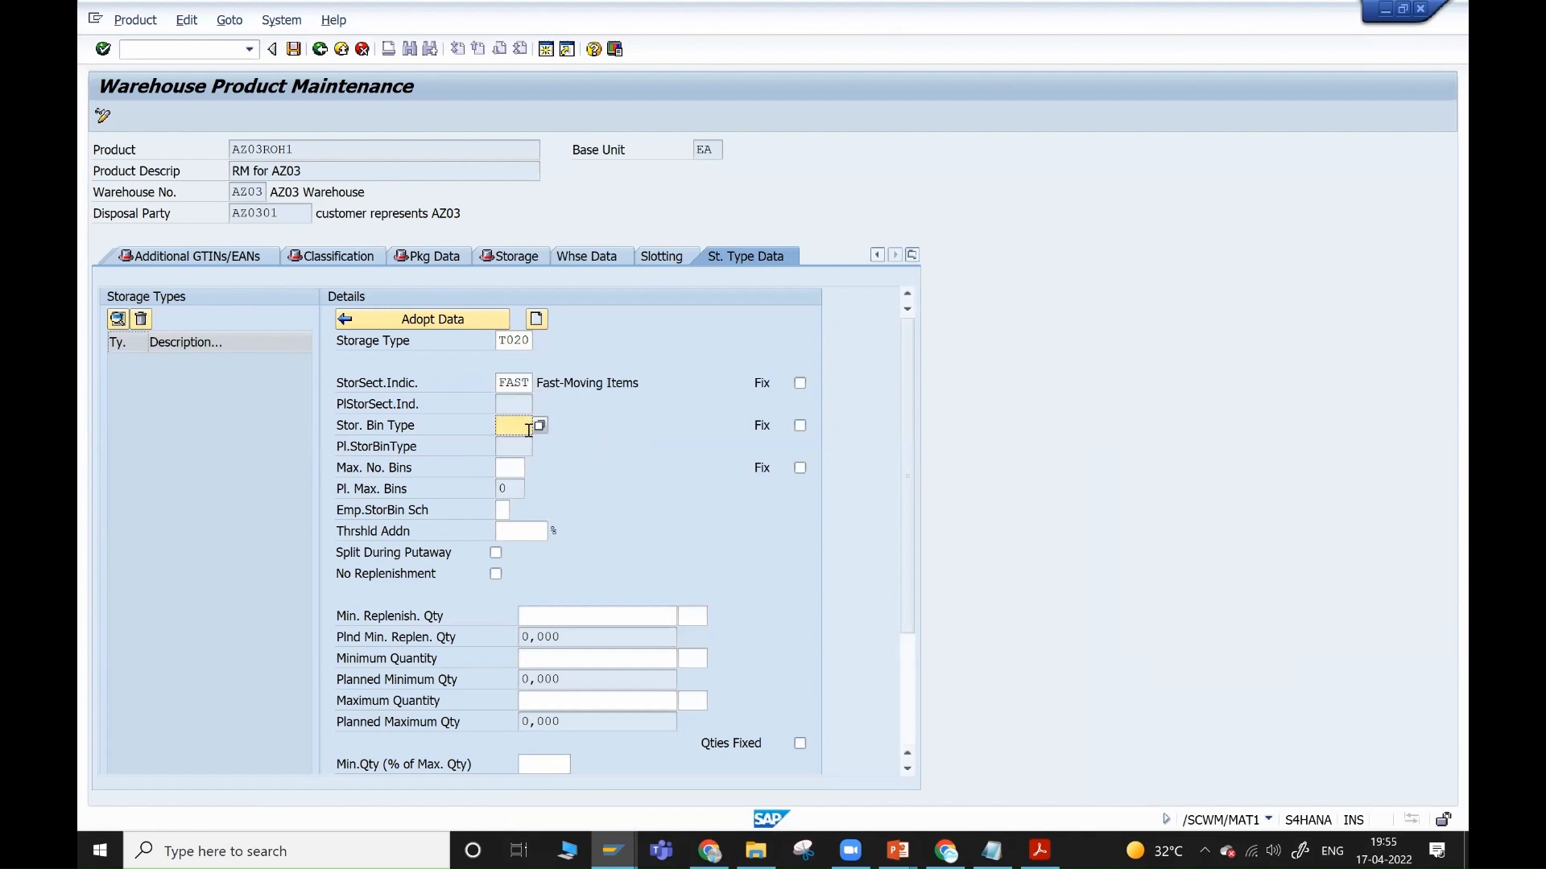
{"action": "left_click", "coordinate": [540, 427]}
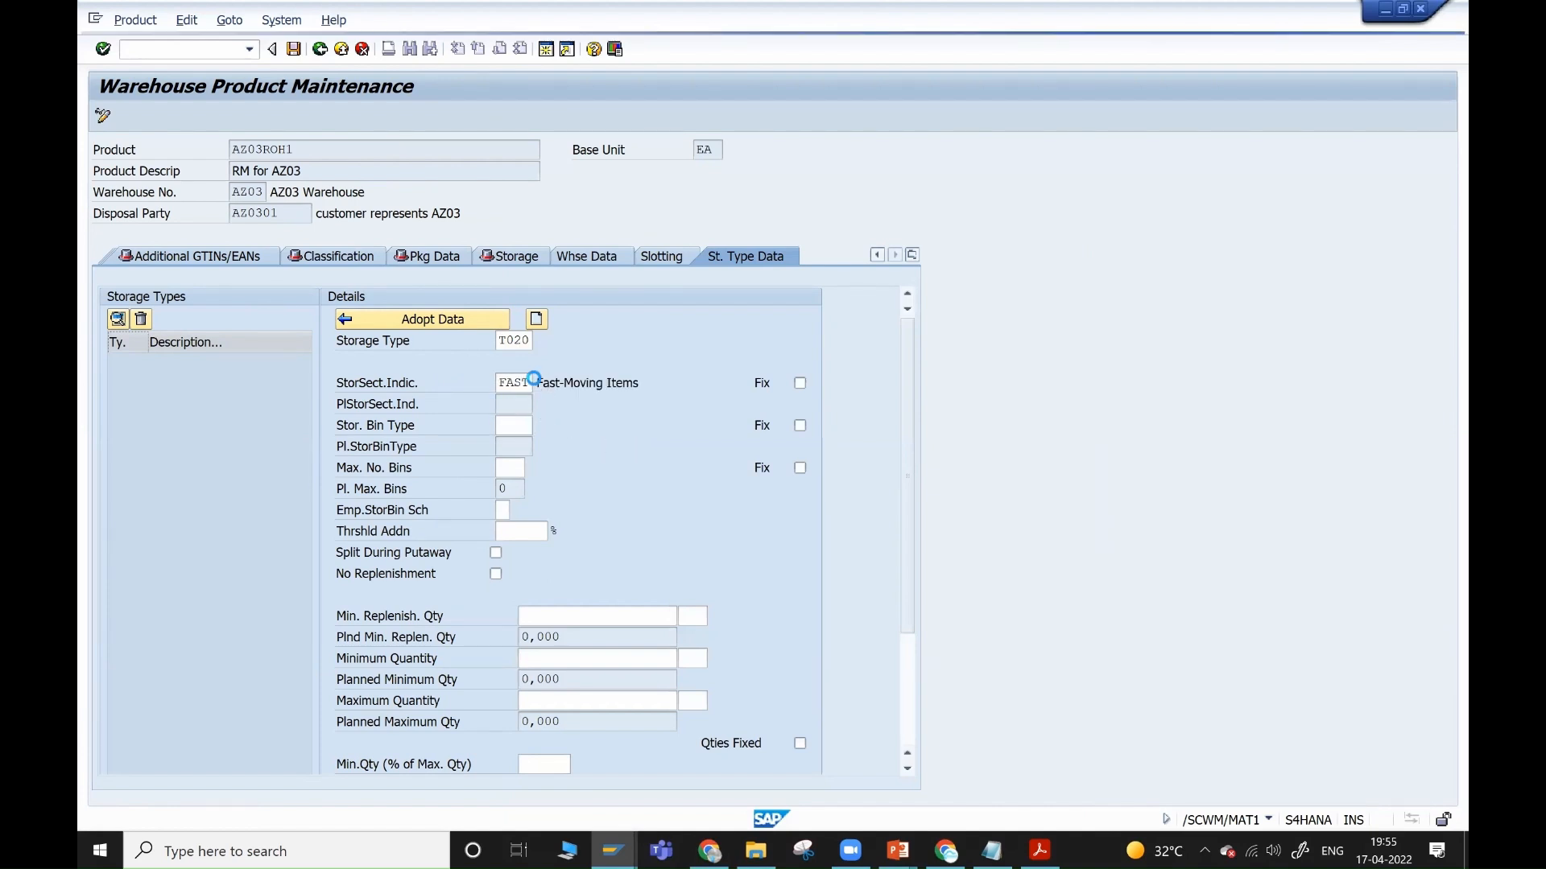
{"action": "double_click", "coordinate": [544, 366]}
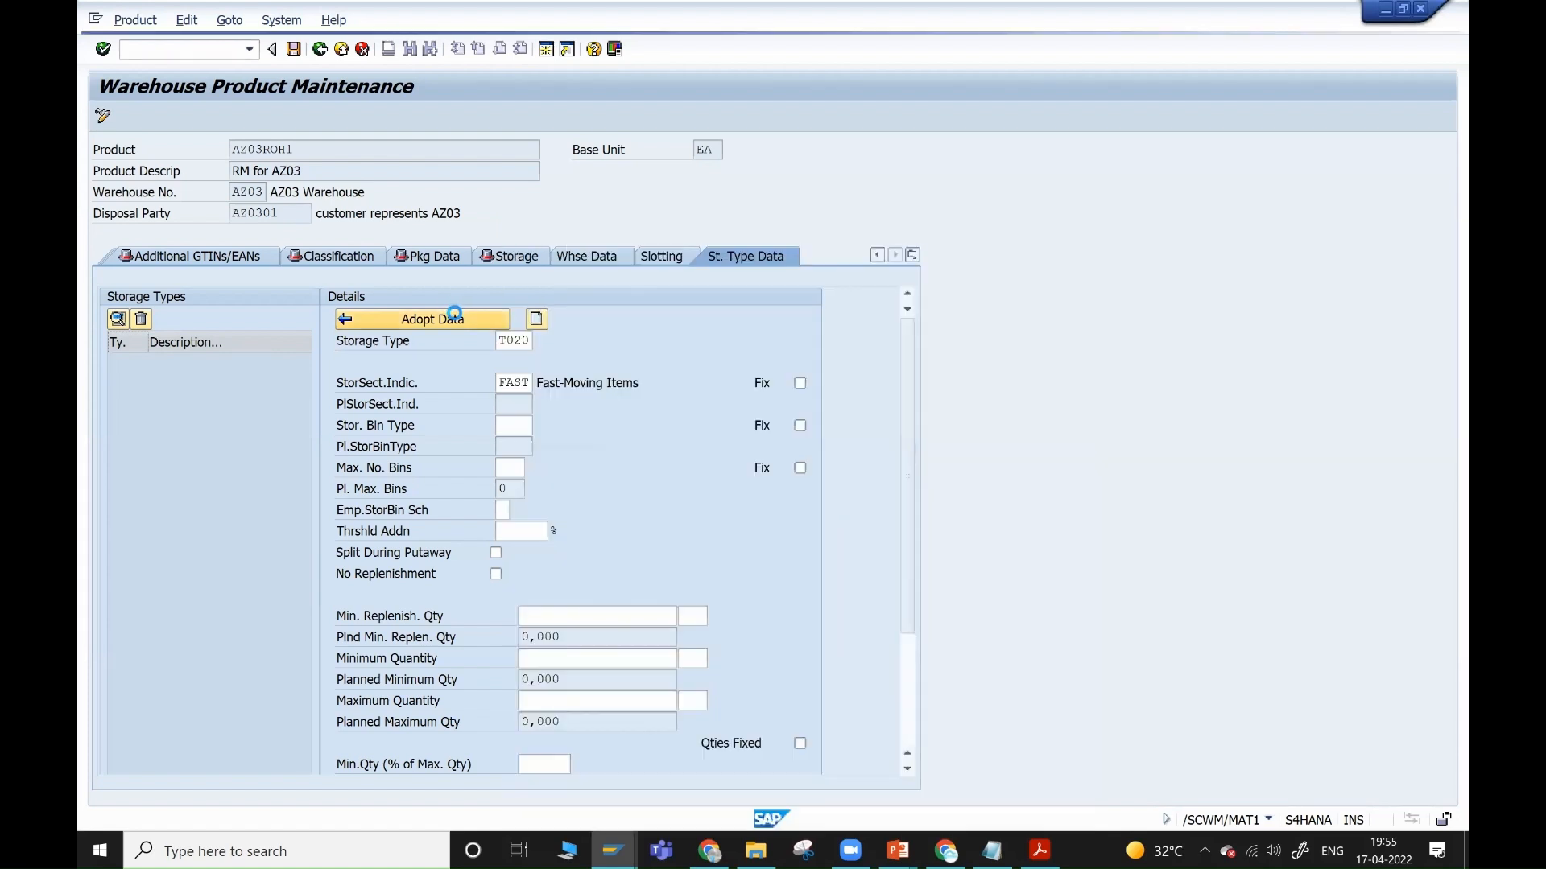
{"action": "left_click", "coordinate": [457, 319]}
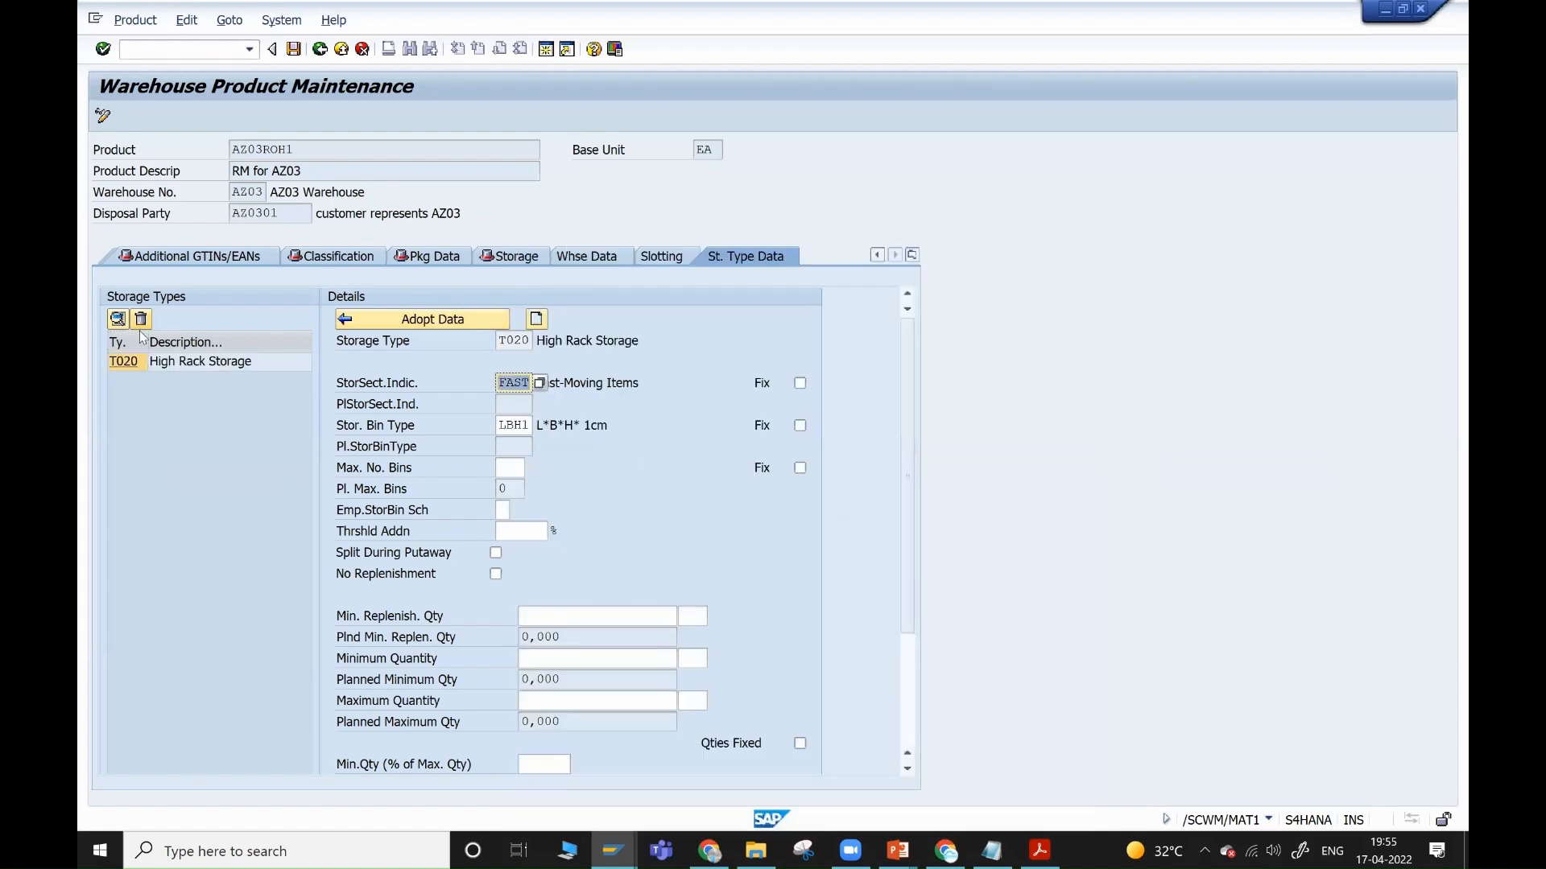
{"action": "left_click_drag", "start_coordinate": [149, 343], "coordinate": [155, 344]}
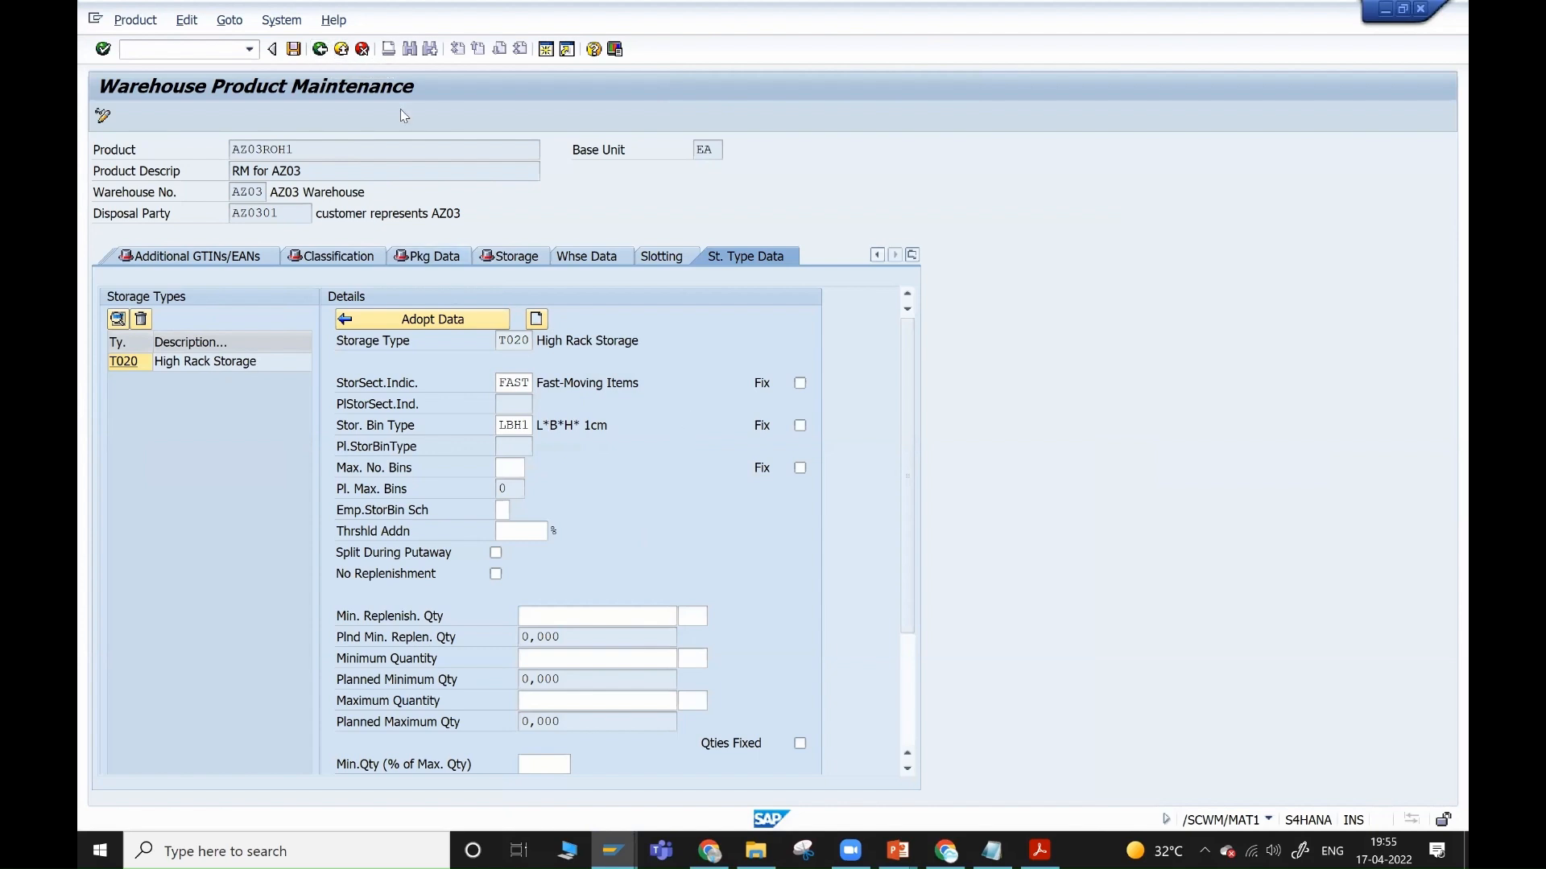
{"action": "left_click", "coordinate": [320, 50]}
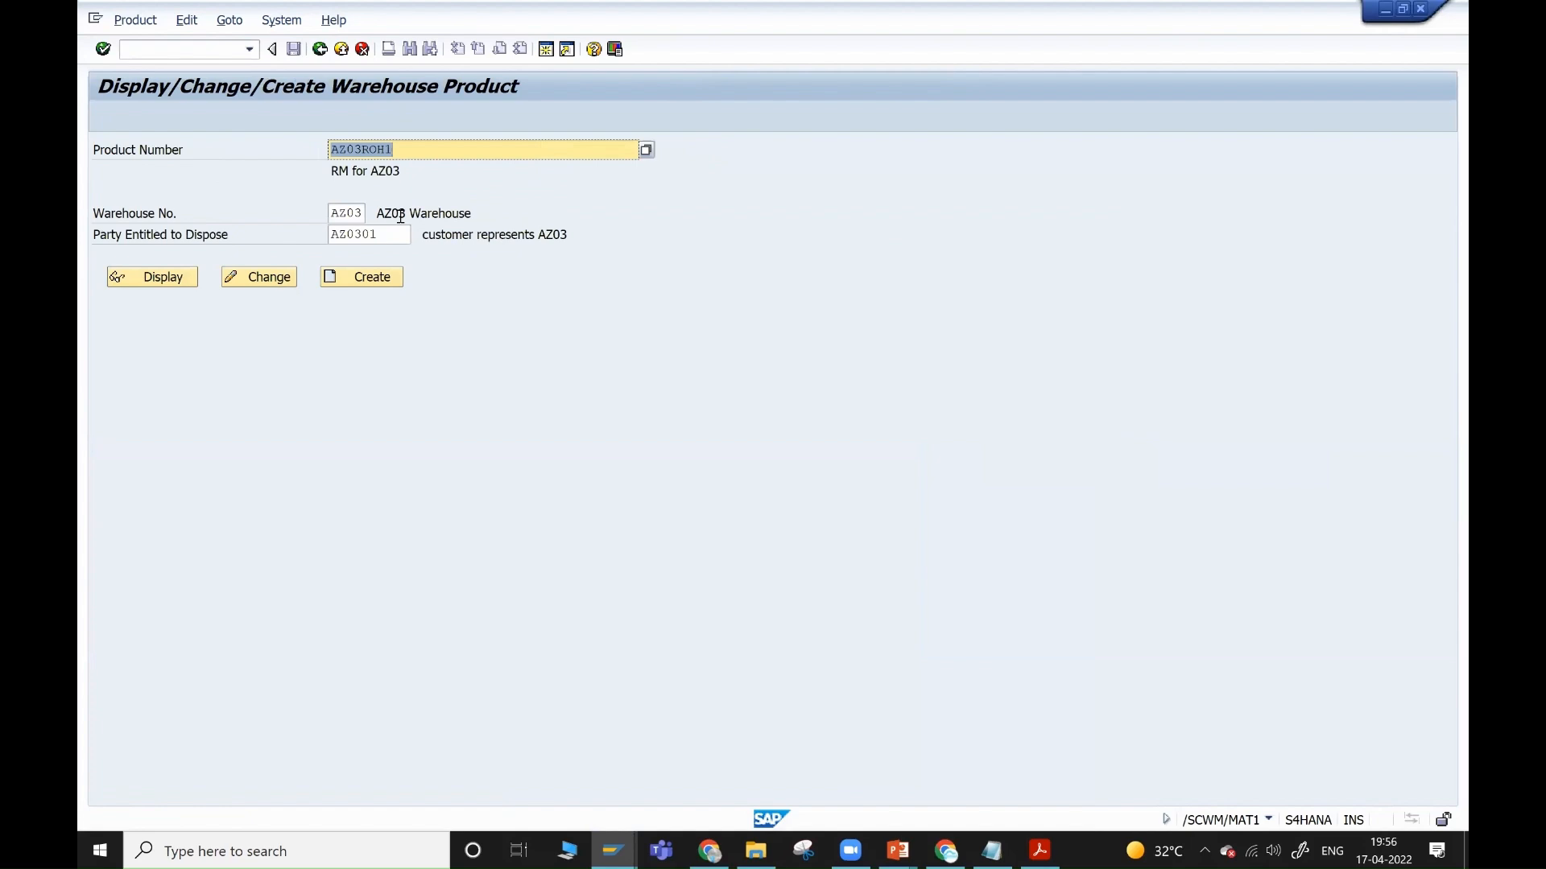
- Switch to the warehouse task session, leave the earlier putaway attempt and restart warehouse task creation from the inbound delivery
{"action": "key", "text": "alt+Tab"}
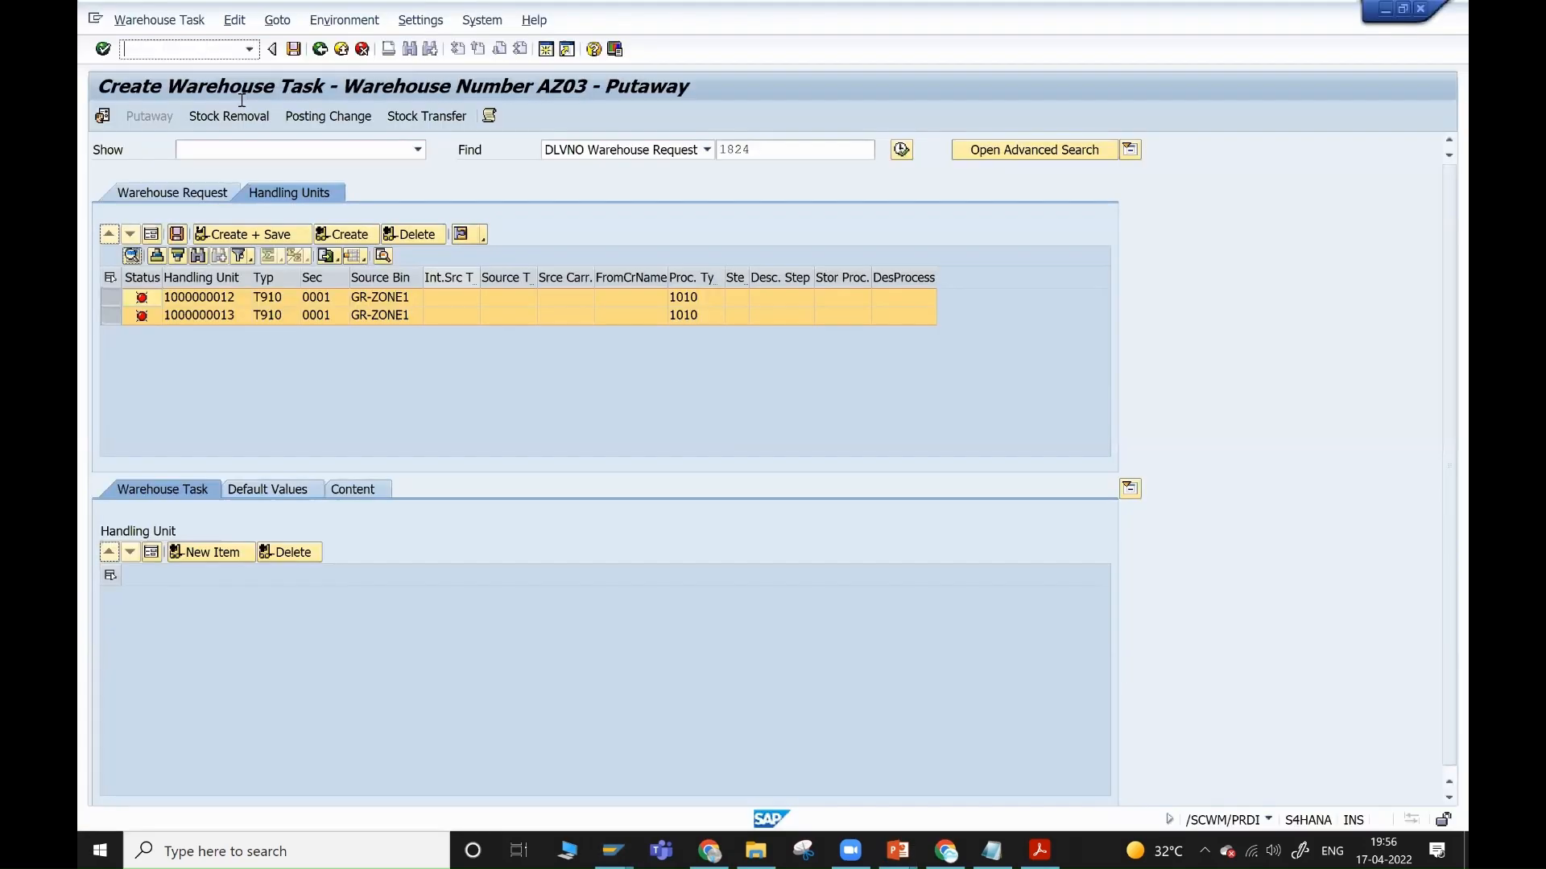
{"action": "left_click", "coordinate": [320, 50]}
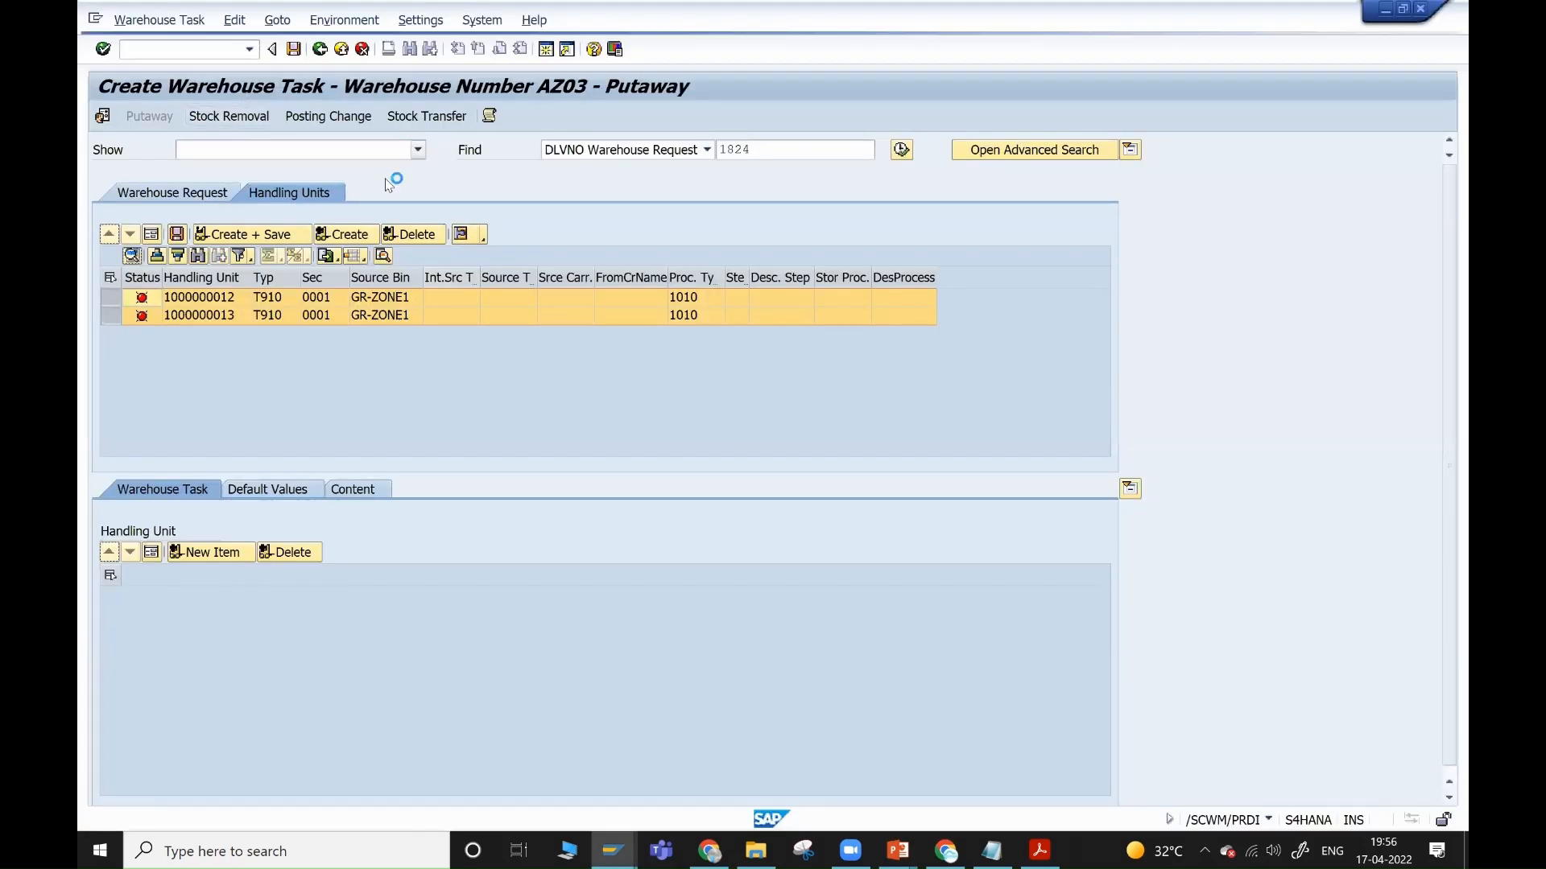
{"action": "left_click", "coordinate": [500, 370]}
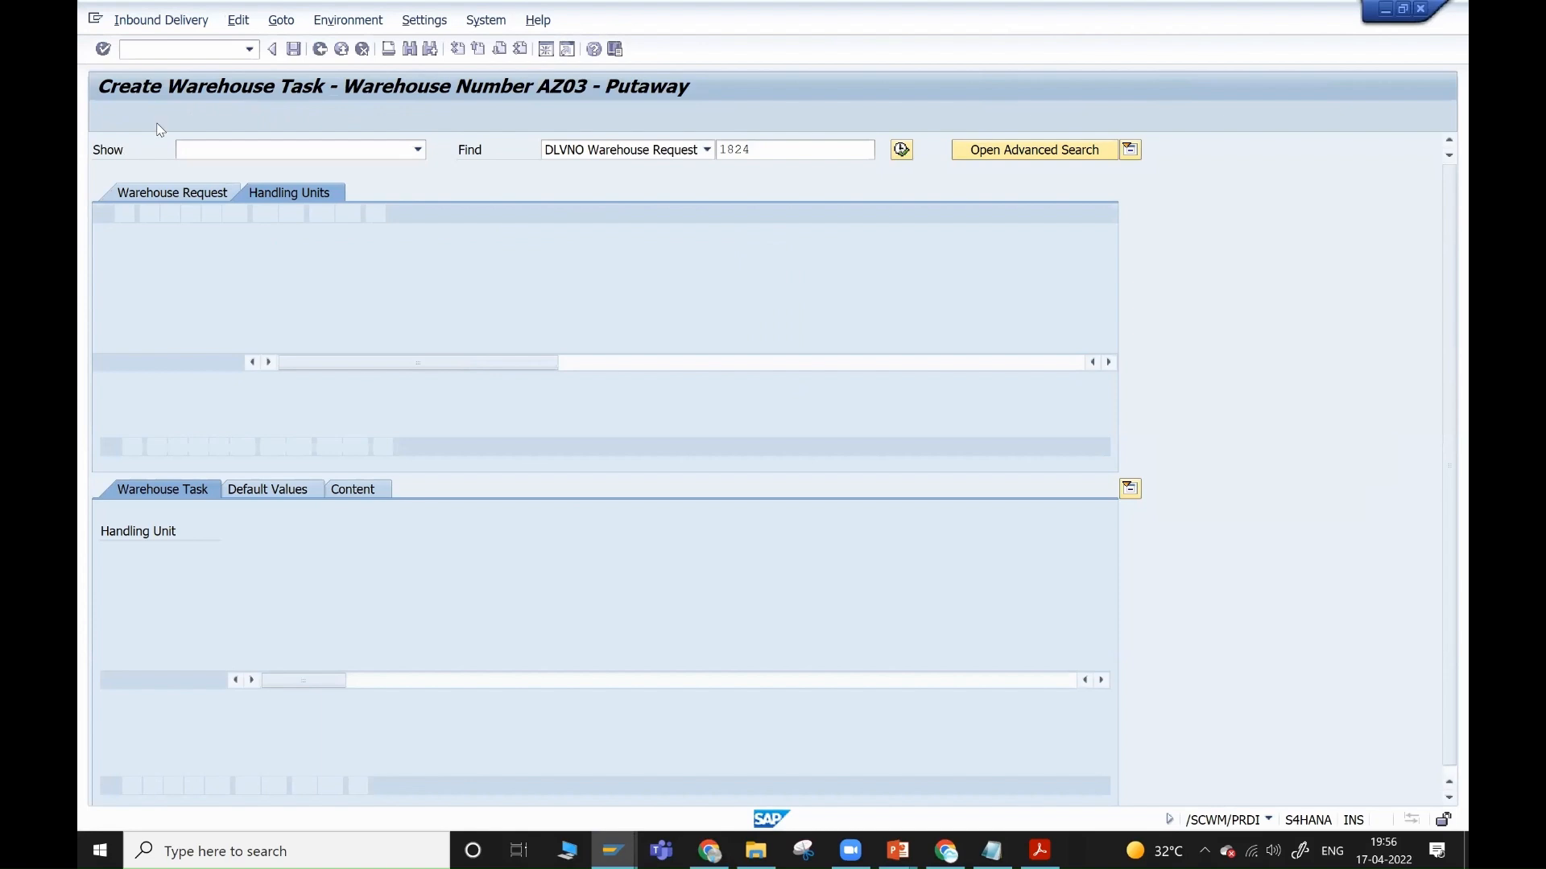
{"action": "left_click", "coordinate": [161, 20]}
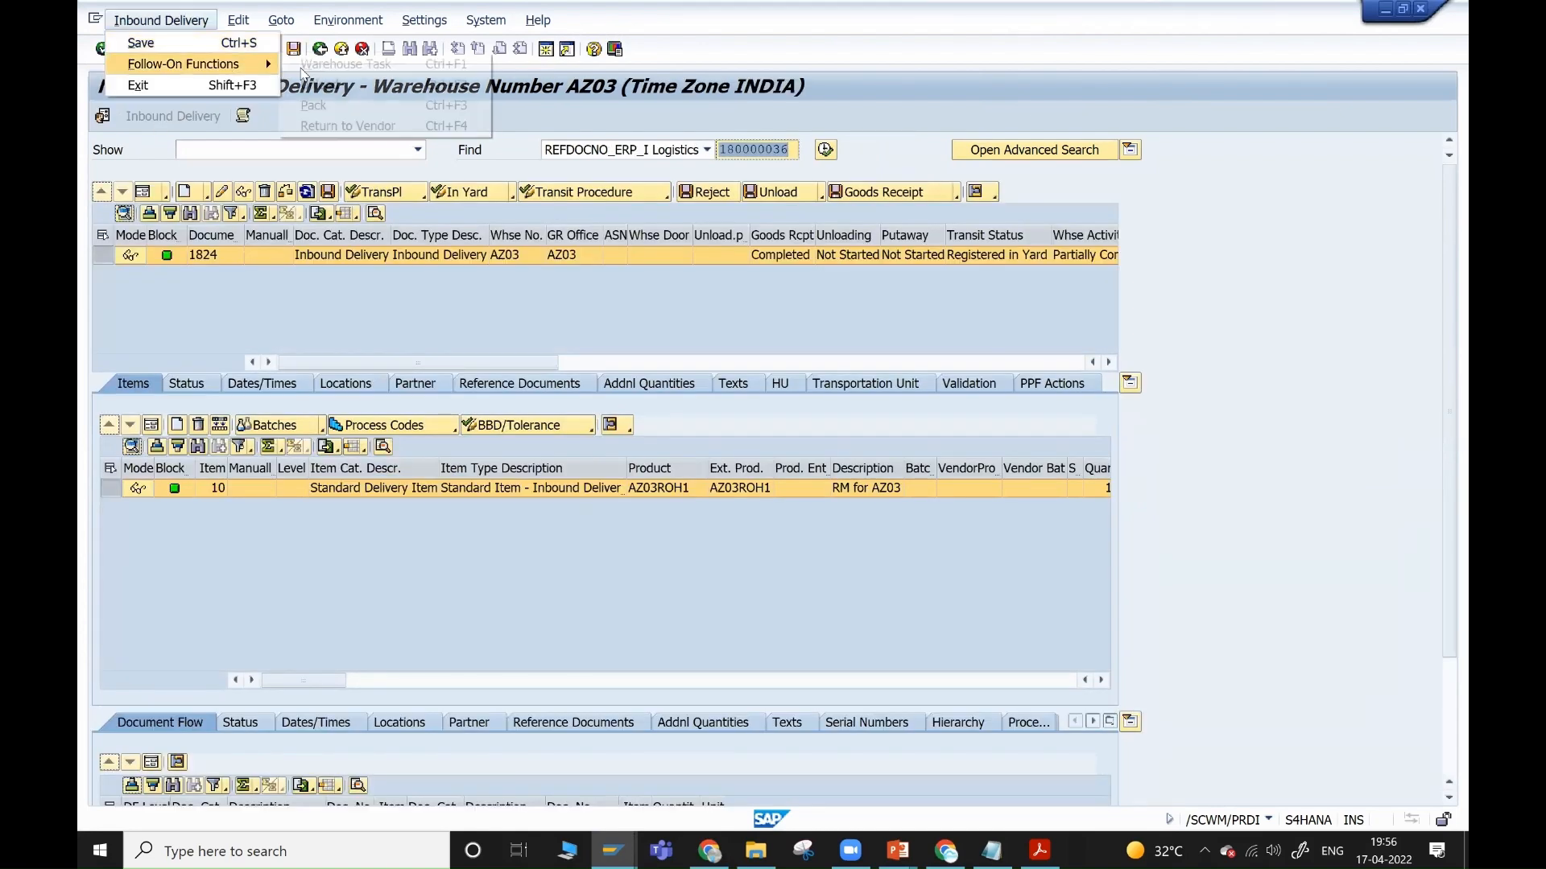
{"action": "left_click", "coordinate": [330, 65]}
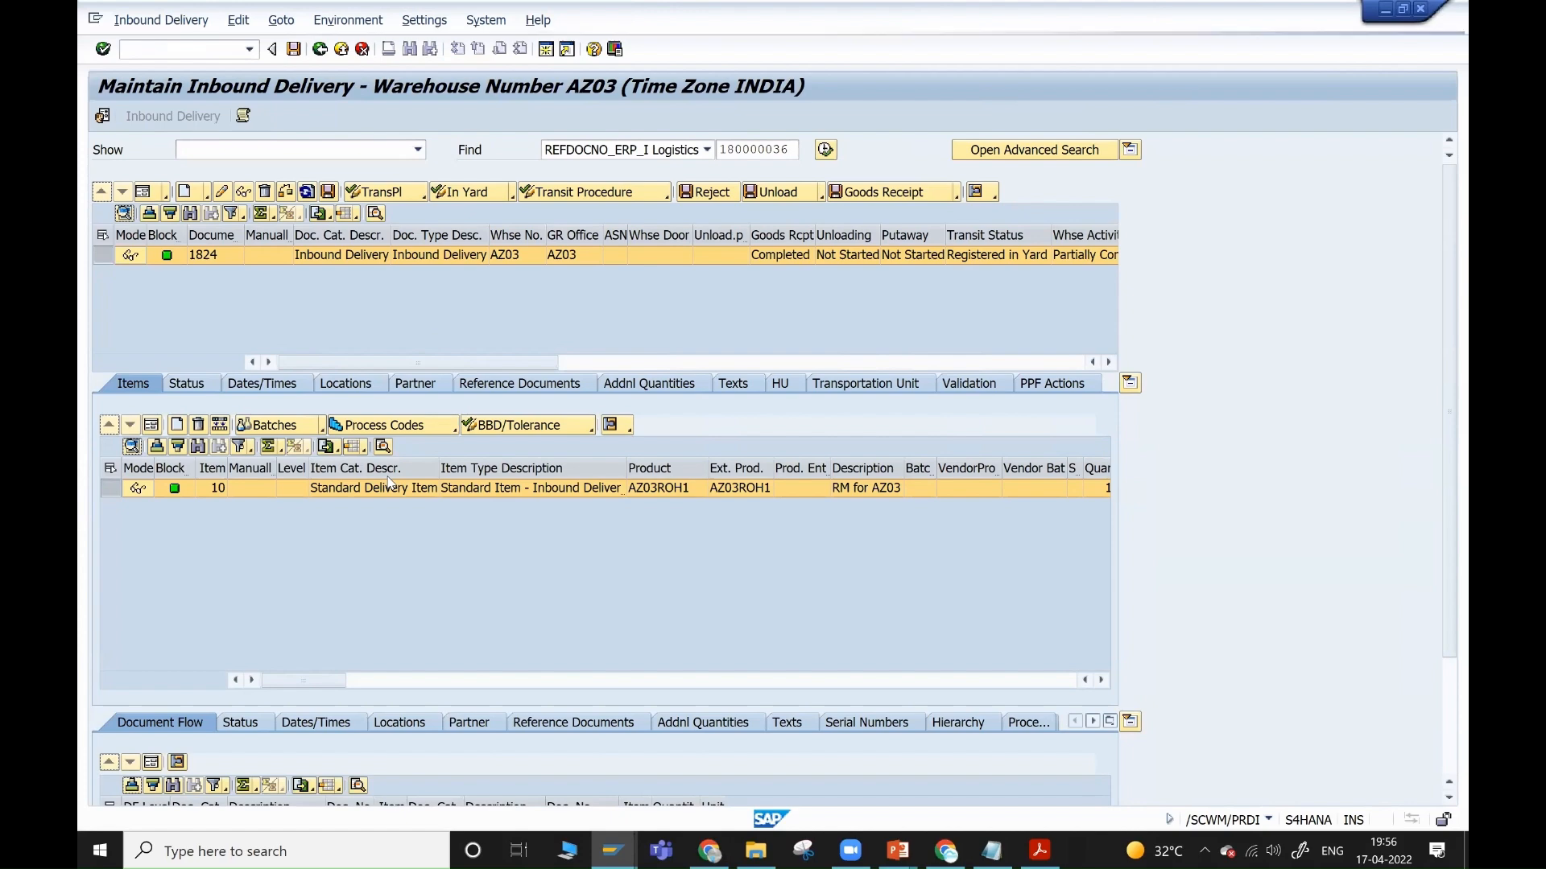
- Select all handling units of the inbound delivery and create their putaway warehouse tasks
{"action": "left_click", "coordinate": [310, 191]}
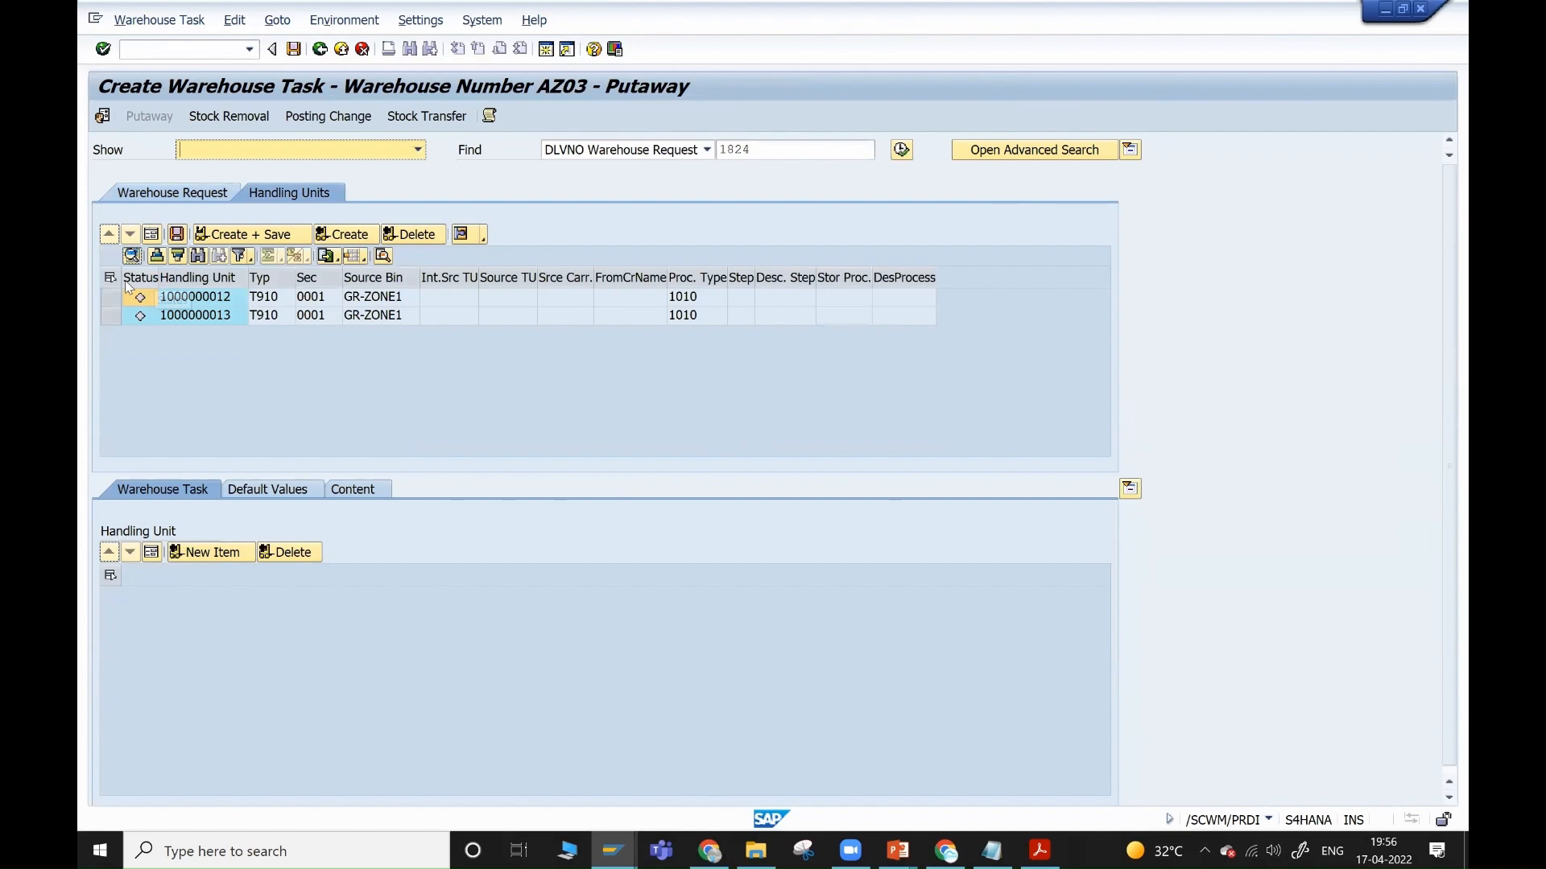
{"action": "left_click", "coordinate": [111, 278]}
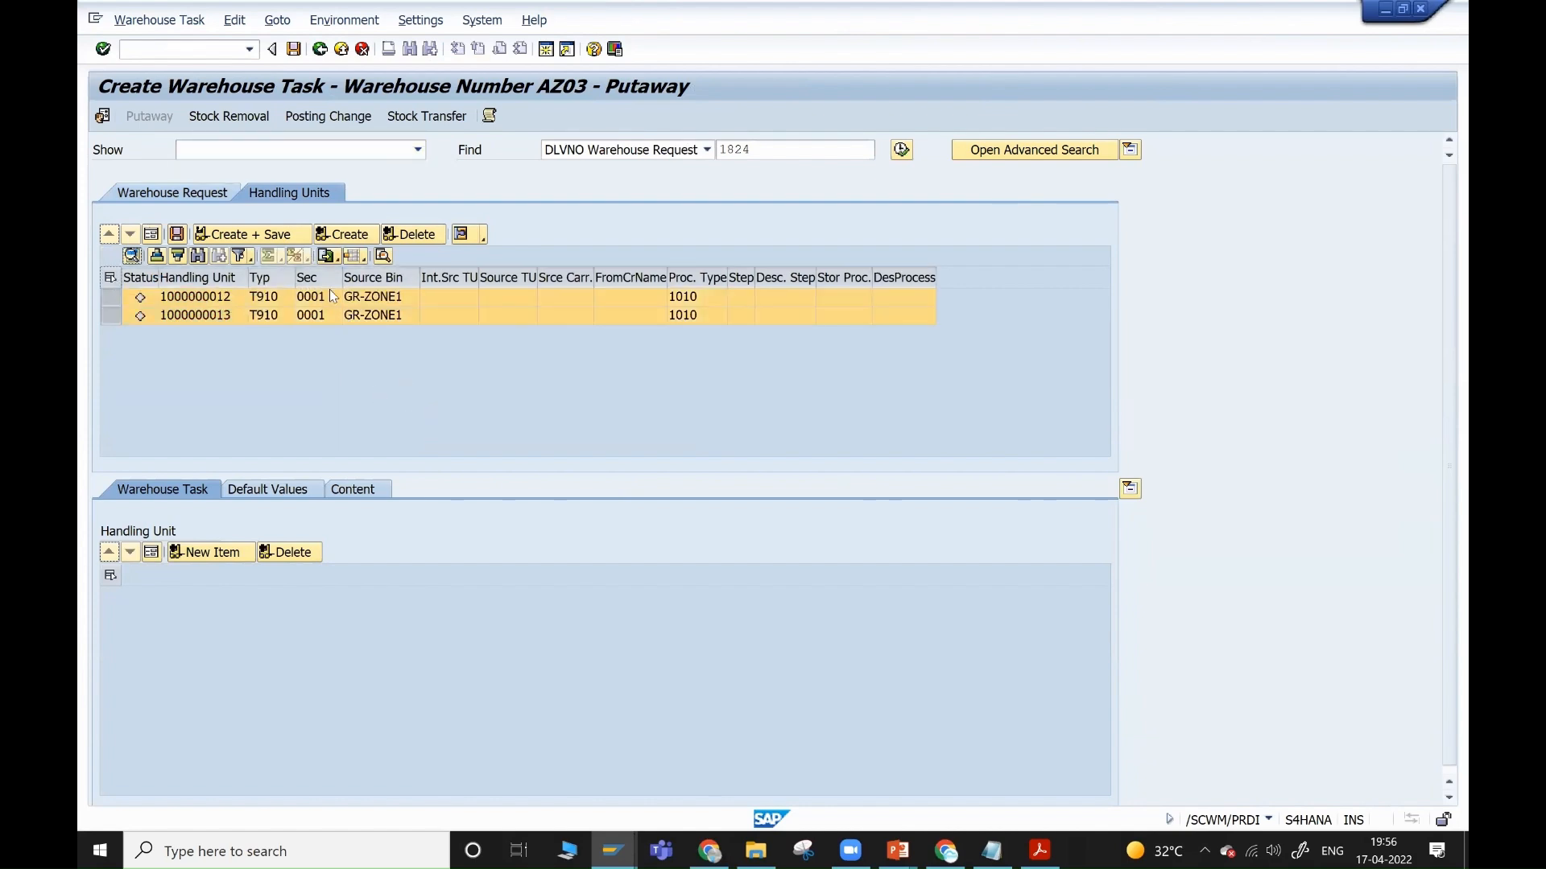
{"action": "left_click", "coordinate": [342, 234]}
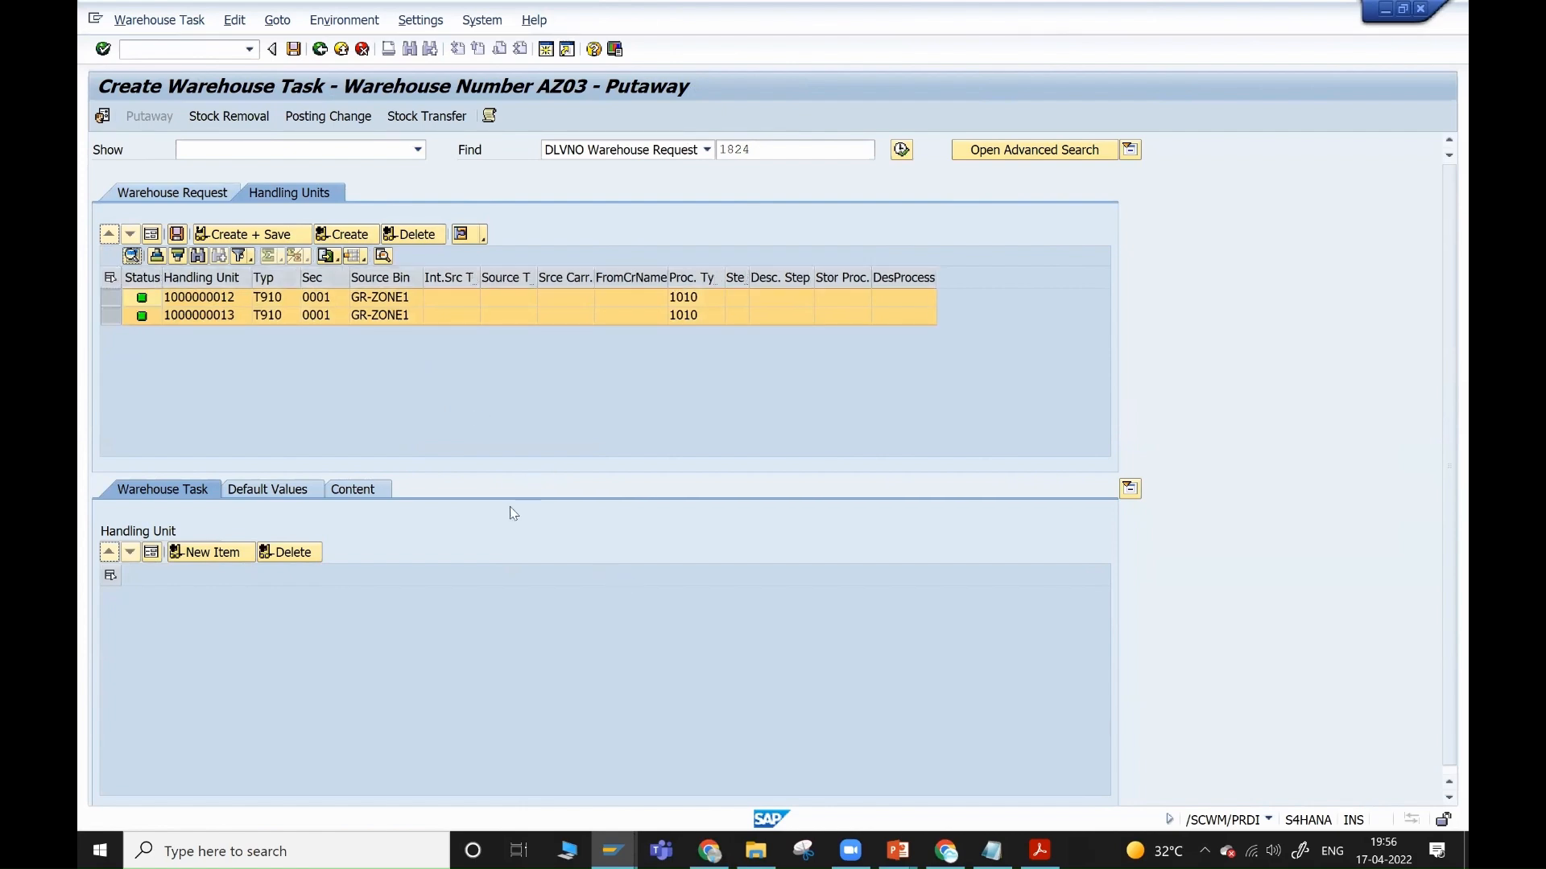
- Open the task creation log and examine how the storage type search sequence, section and bin are determined for the first handling unit
{"action": "left_click", "coordinate": [491, 125]}
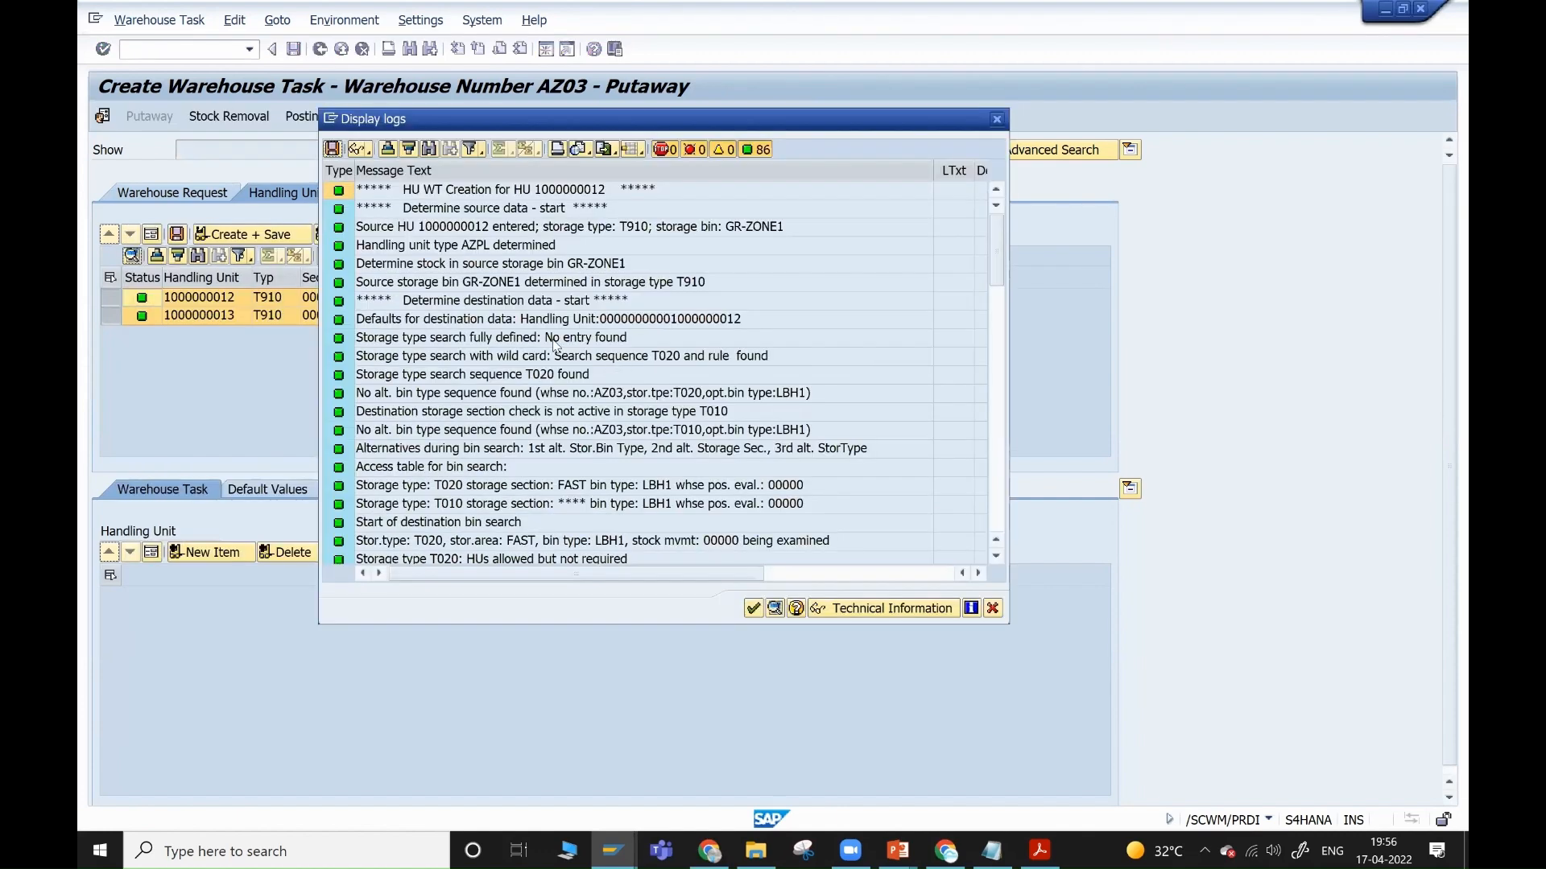
{"action": "left_click", "coordinate": [610, 363]}
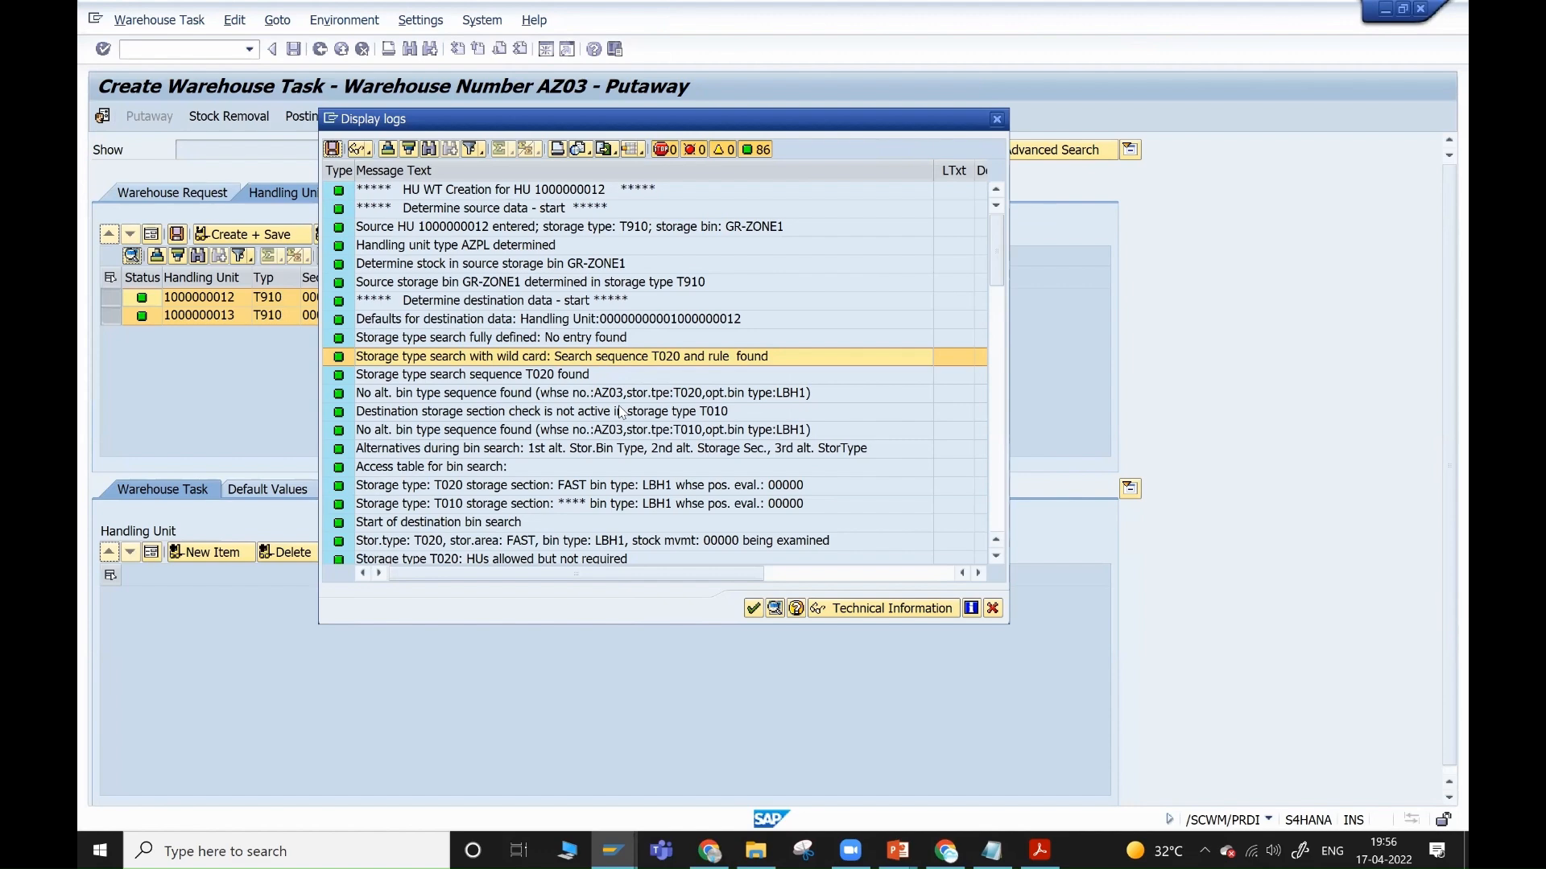
{"action": "scroll", "coordinate": [620, 412], "scroll_direction": "down", "scroll_amount": 4}
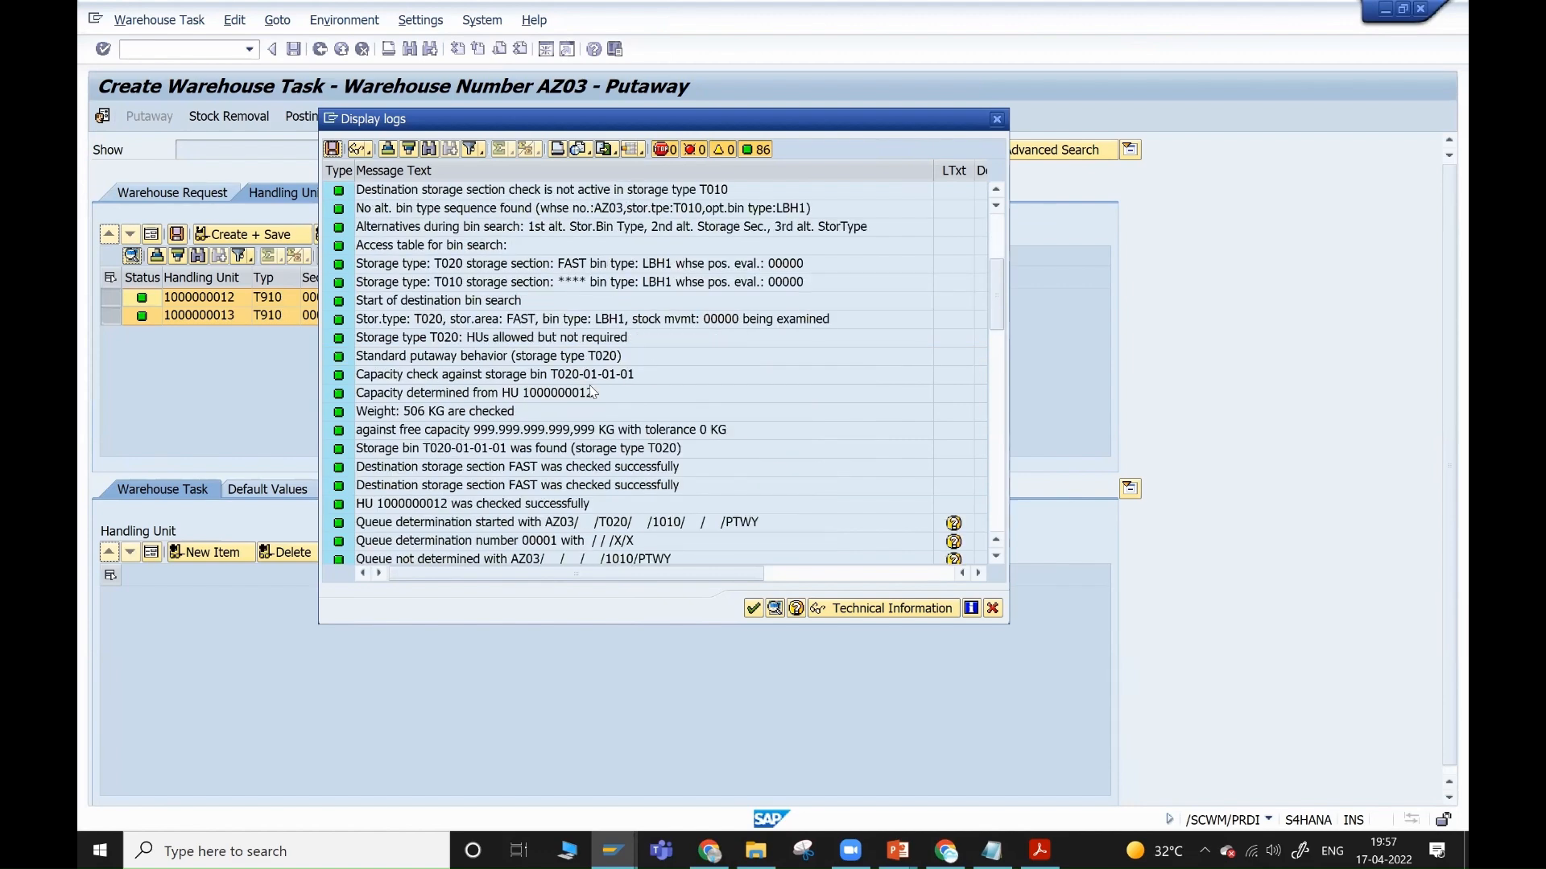
{"action": "scroll", "coordinate": [591, 392], "scroll_direction": "down", "scroll_amount": 4}
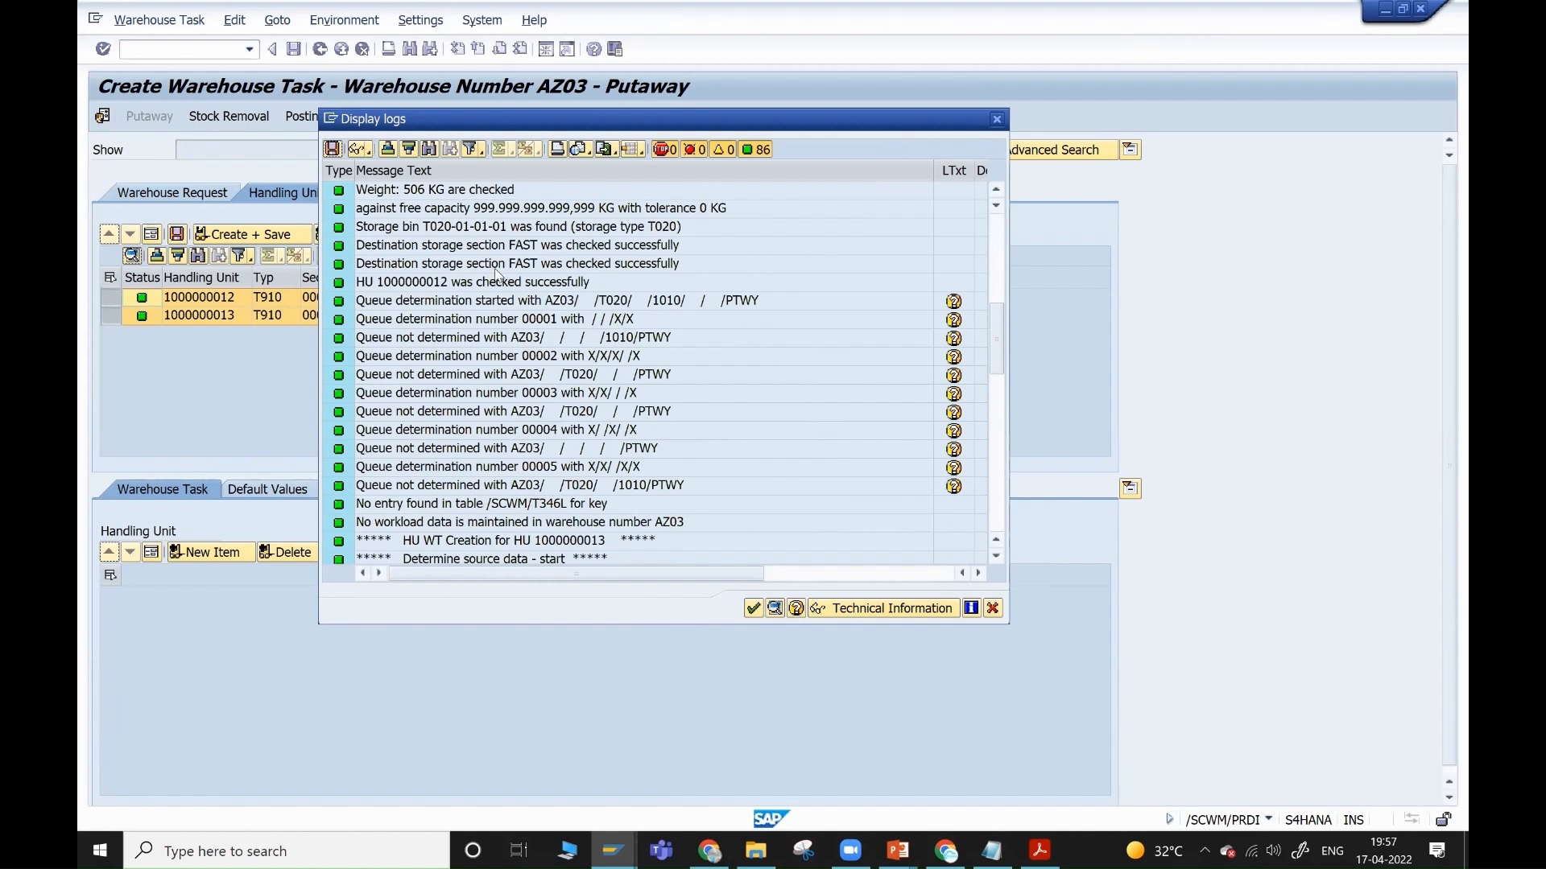
{"action": "left_click", "coordinate": [544, 288]}
{"action": "scroll", "coordinate": [544, 288], "scroll_direction": "up", "scroll_amount": 7}
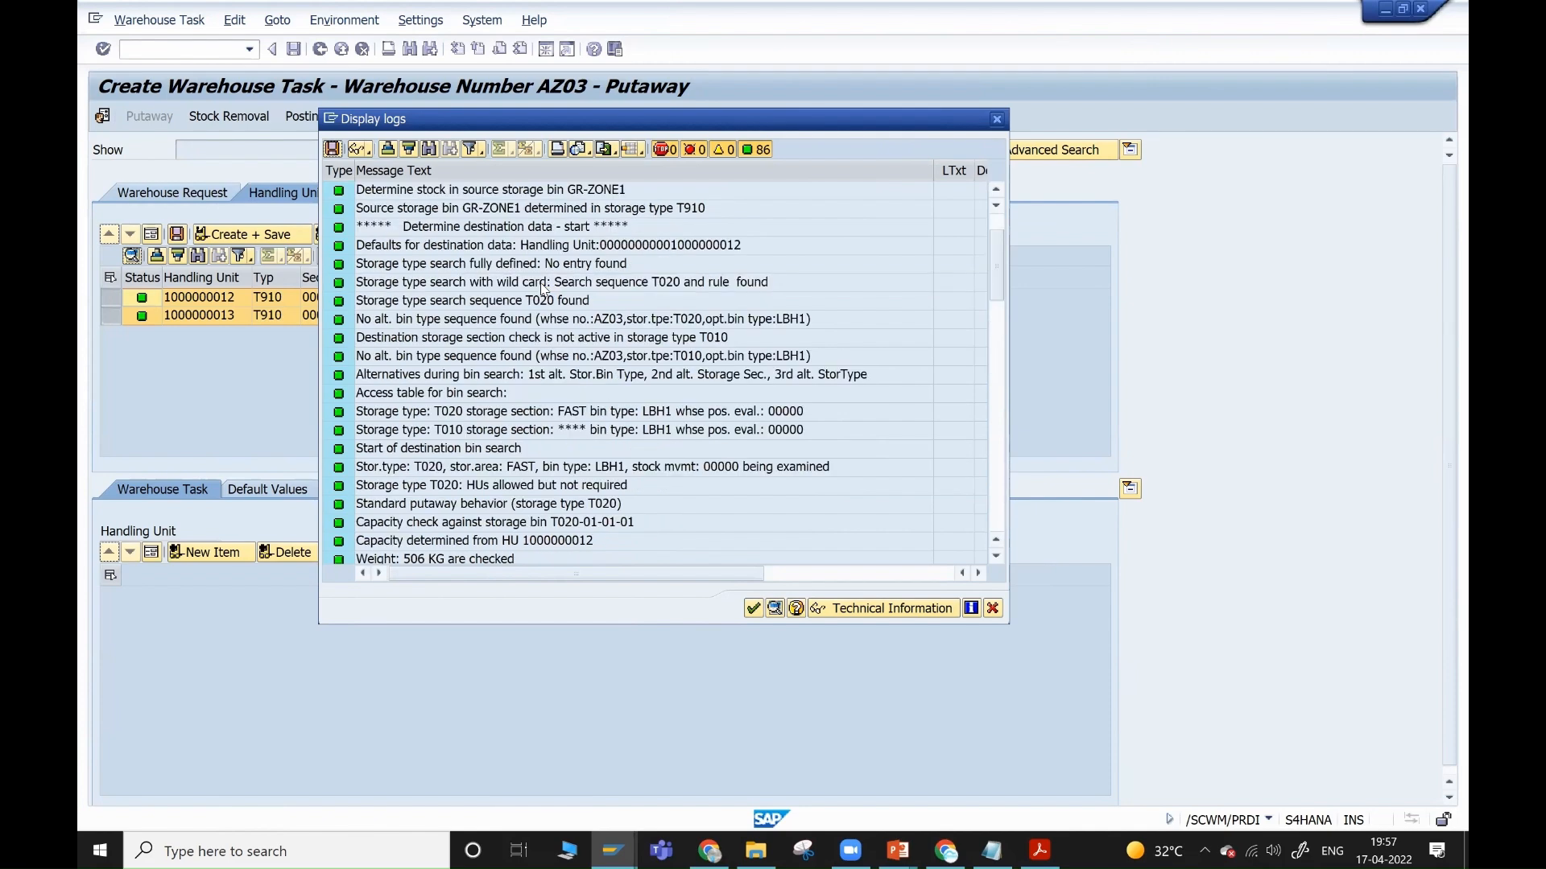
{"action": "scroll", "coordinate": [544, 287], "scroll_direction": "down", "scroll_amount": 9}
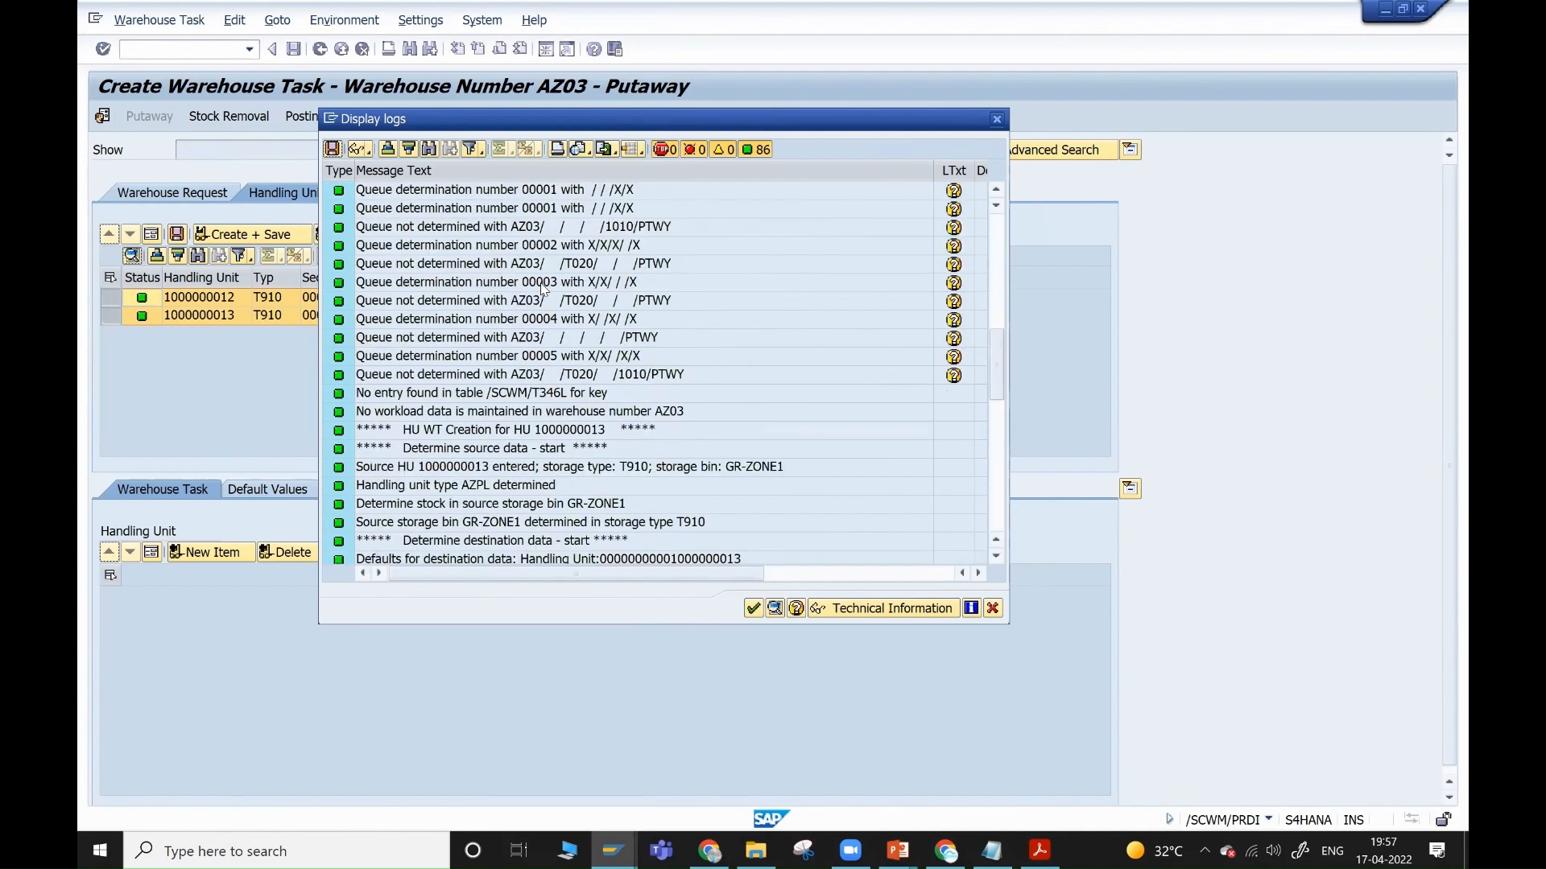
{"action": "scroll", "coordinate": [544, 287], "scroll_direction": "up", "scroll_amount": 6}
{"action": "scroll", "coordinate": [545, 283], "scroll_direction": "up", "scroll_amount": 4}
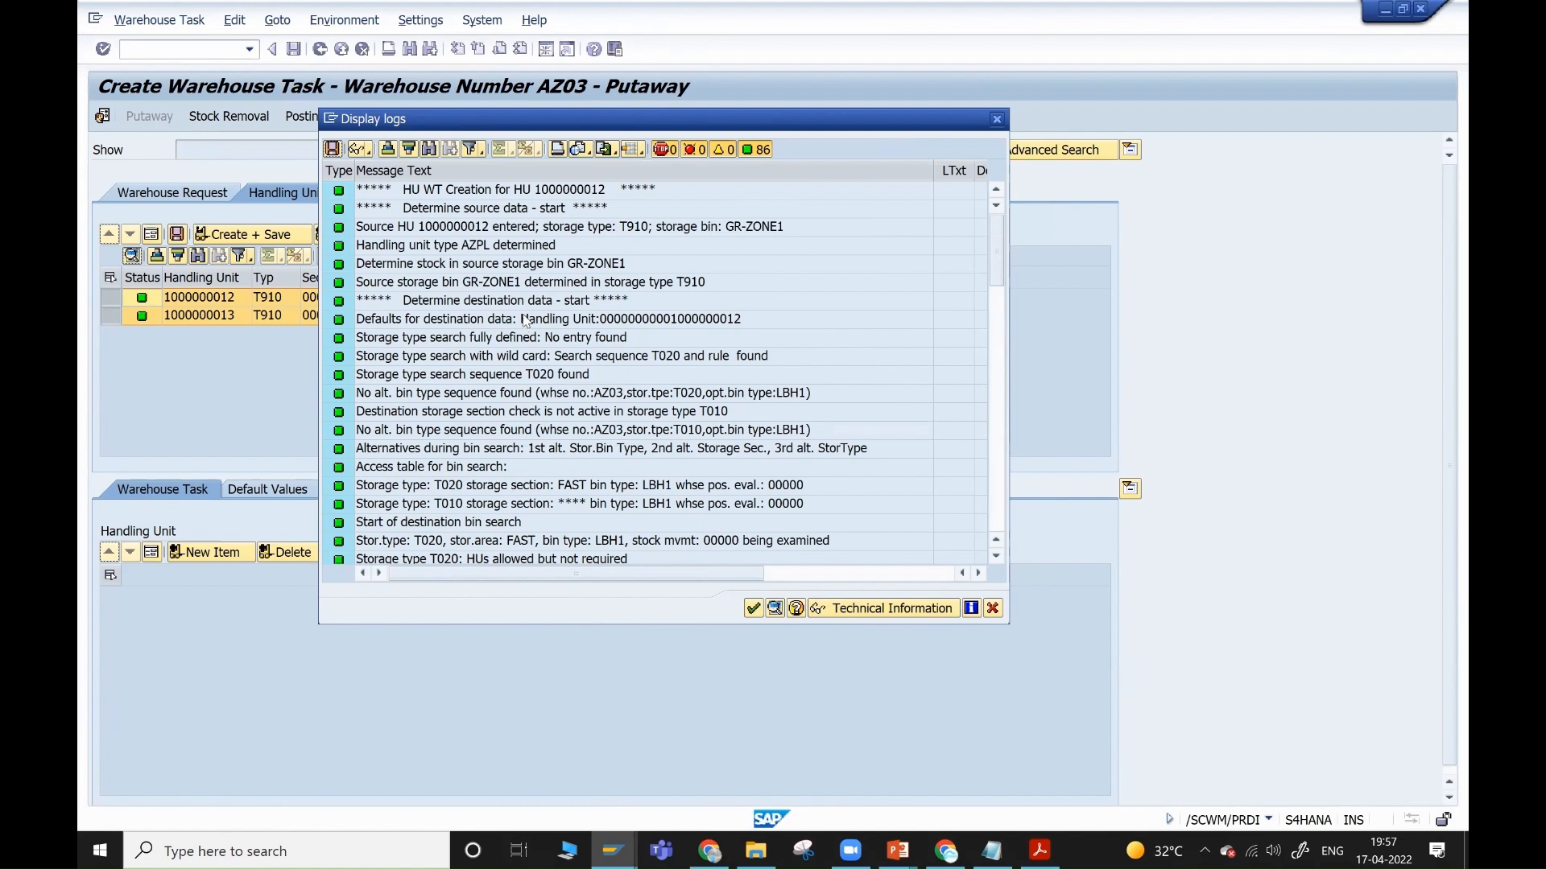
- Trace the first handling unit's log from search sequence T020 through the section and bin type search to the bin capacity check
{"action": "left_click", "coordinate": [565, 376]}
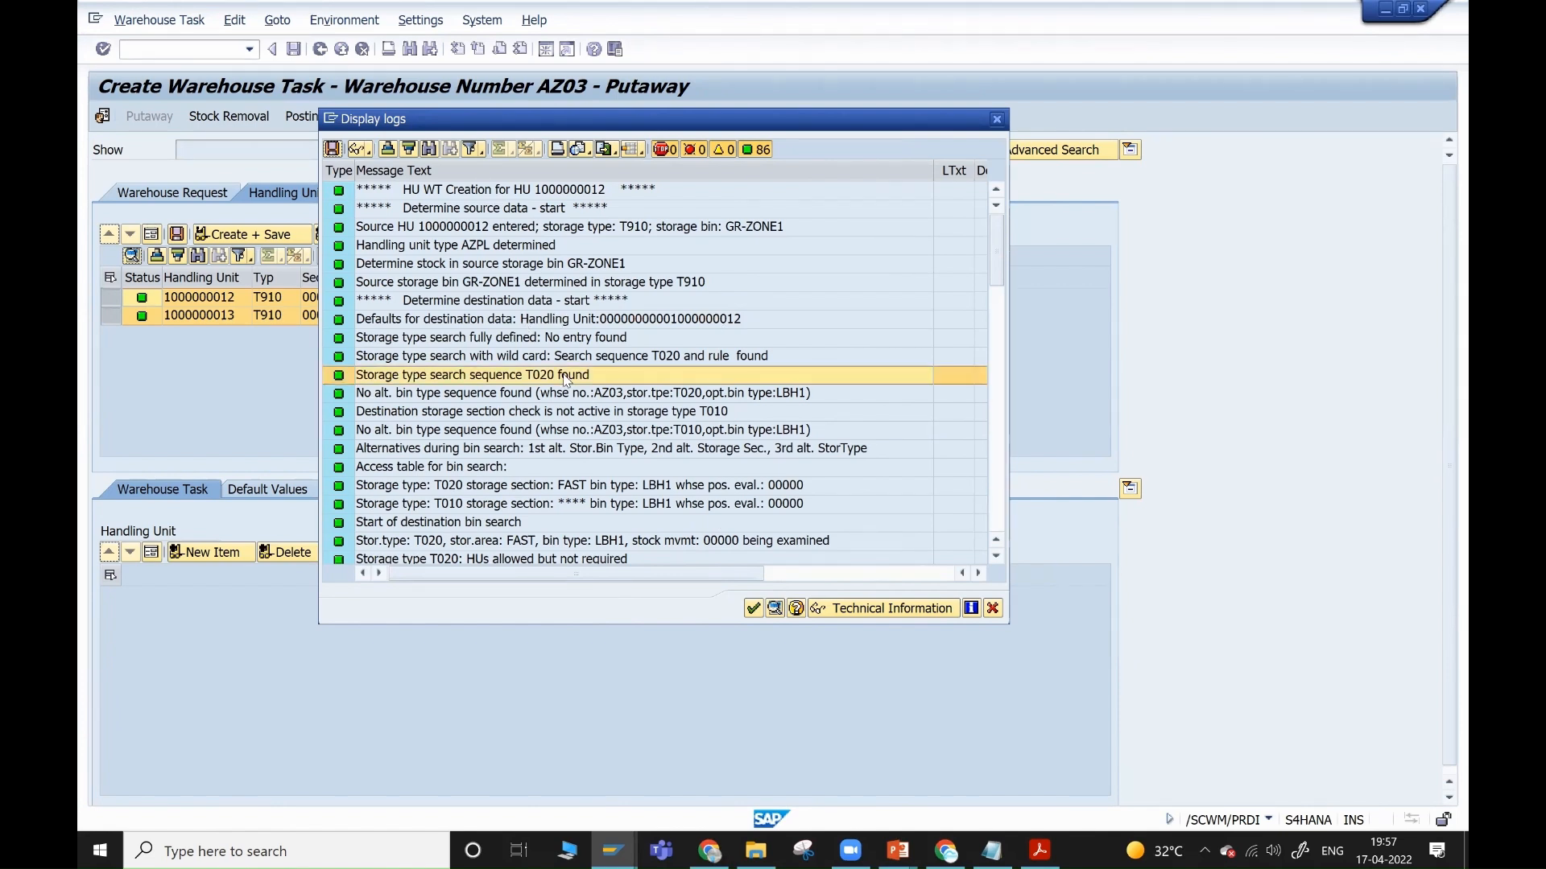
{"action": "key", "text": "Down"}
{"action": "key", "text": "Down"}
{"action": "key", "text": "Down"}
{"action": "key", "text": "Down"}
{"action": "key", "text": "Down"}
{"action": "key", "text": "Down"}
{"action": "key", "text": "Down"}
{"action": "key", "text": "Down"}
{"action": "key", "text": "Down"}
{"action": "scroll", "coordinate": [567, 463], "scroll_direction": "down", "scroll_amount": 2}
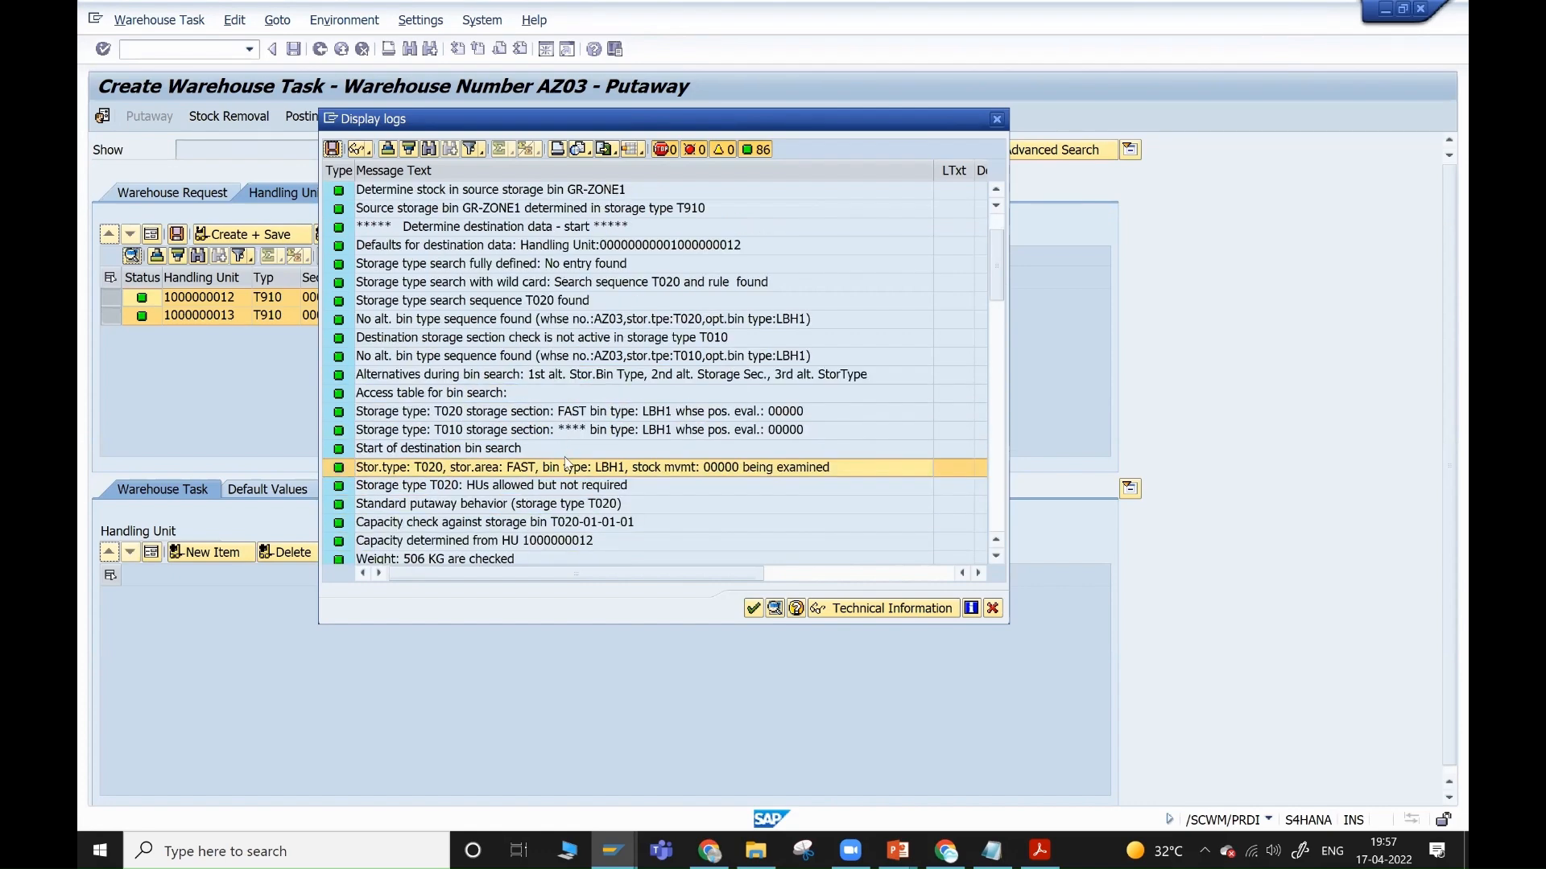
{"action": "scroll", "coordinate": [566, 463], "scroll_direction": "down", "scroll_amount": 2}
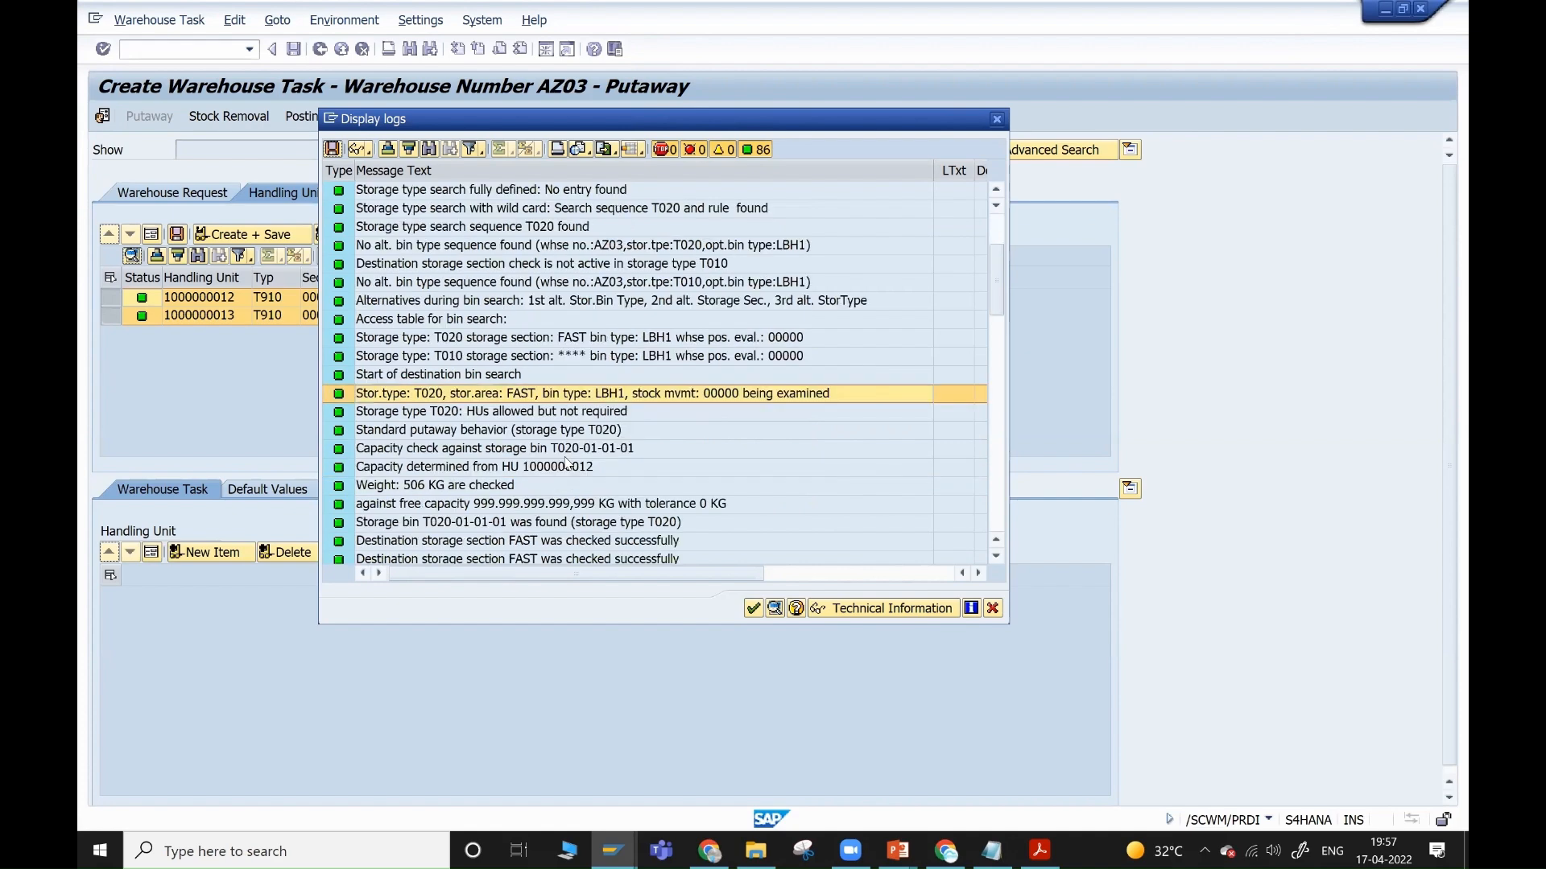
{"action": "left_click", "coordinate": [514, 417]}
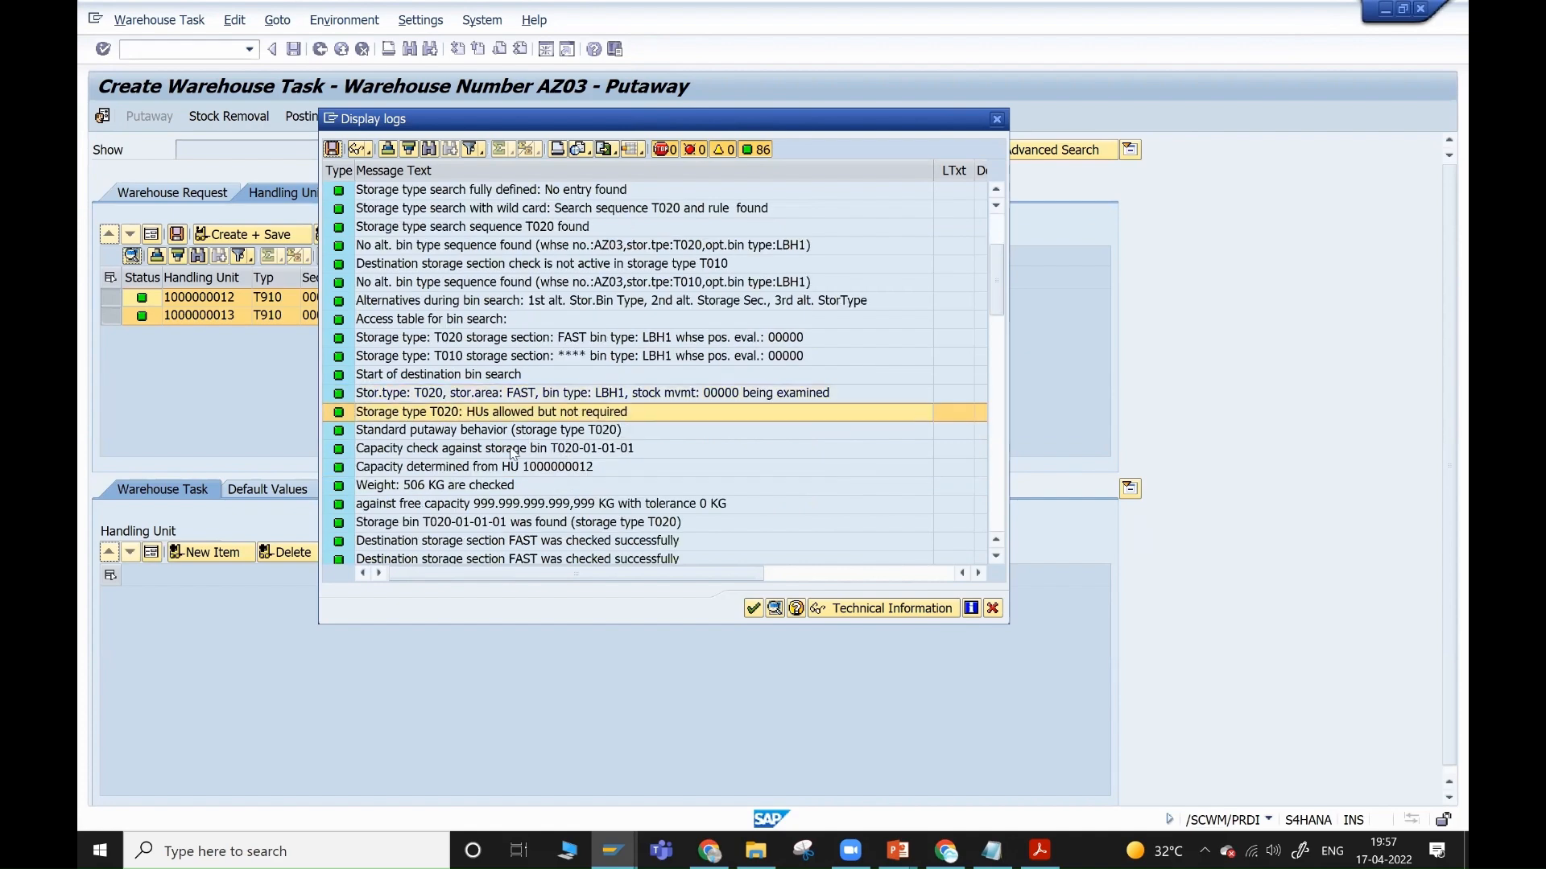
{"action": "scroll", "coordinate": [513, 453], "scroll_direction": "down", "scroll_amount": 2}
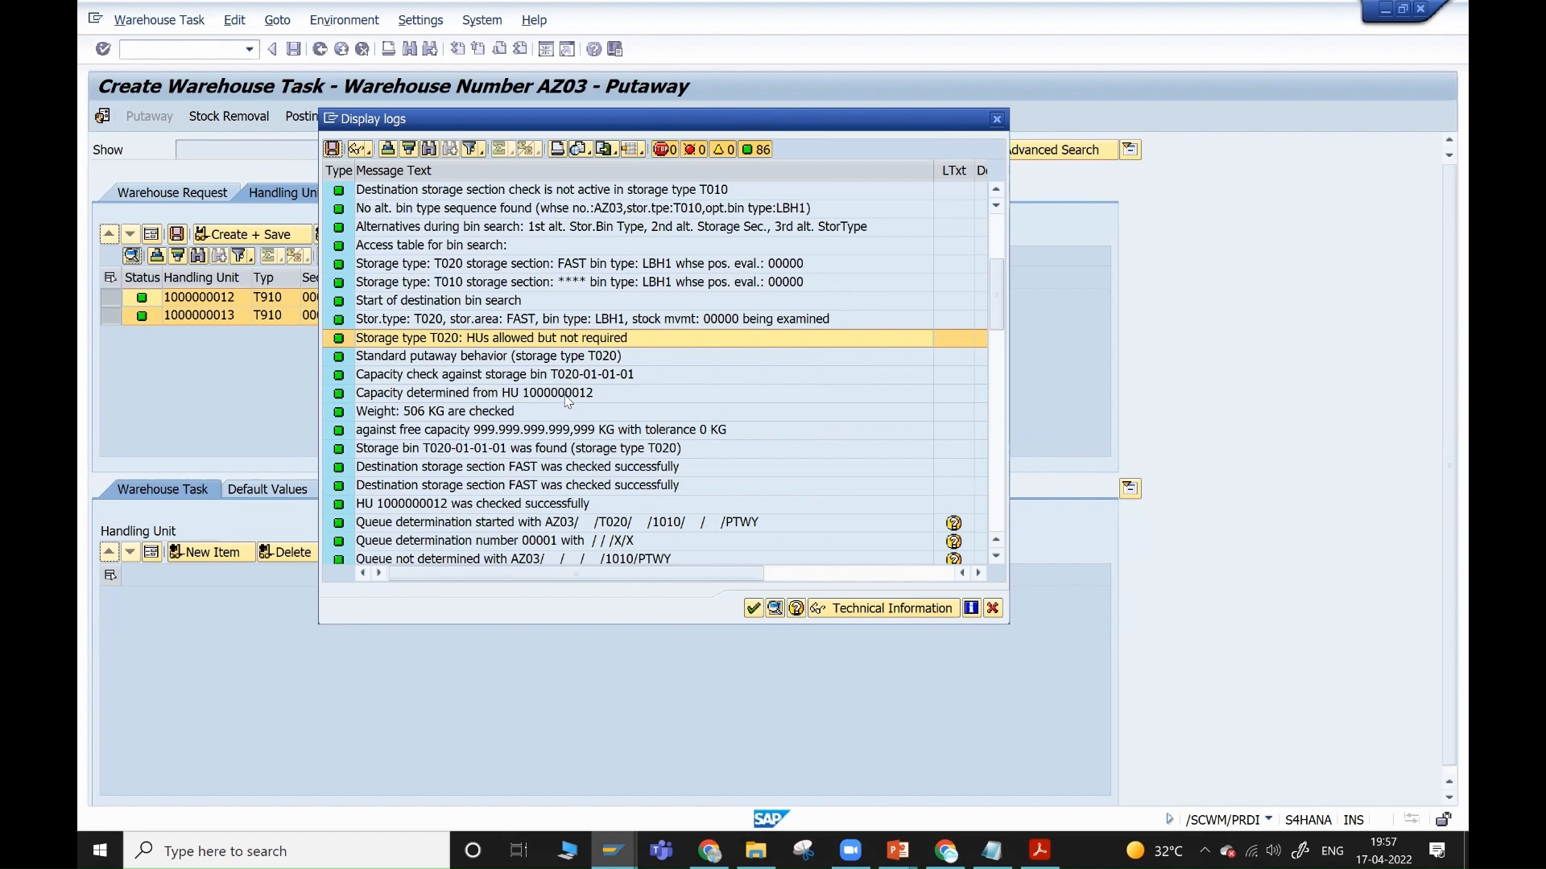
- Review the log's destination bin determination for the second handling unit and close the log
{"action": "scroll", "coordinate": [567, 401], "scroll_direction": "down", "scroll_amount": 3}
{"action": "scroll", "coordinate": [568, 401], "scroll_direction": "down", "scroll_amount": 15}
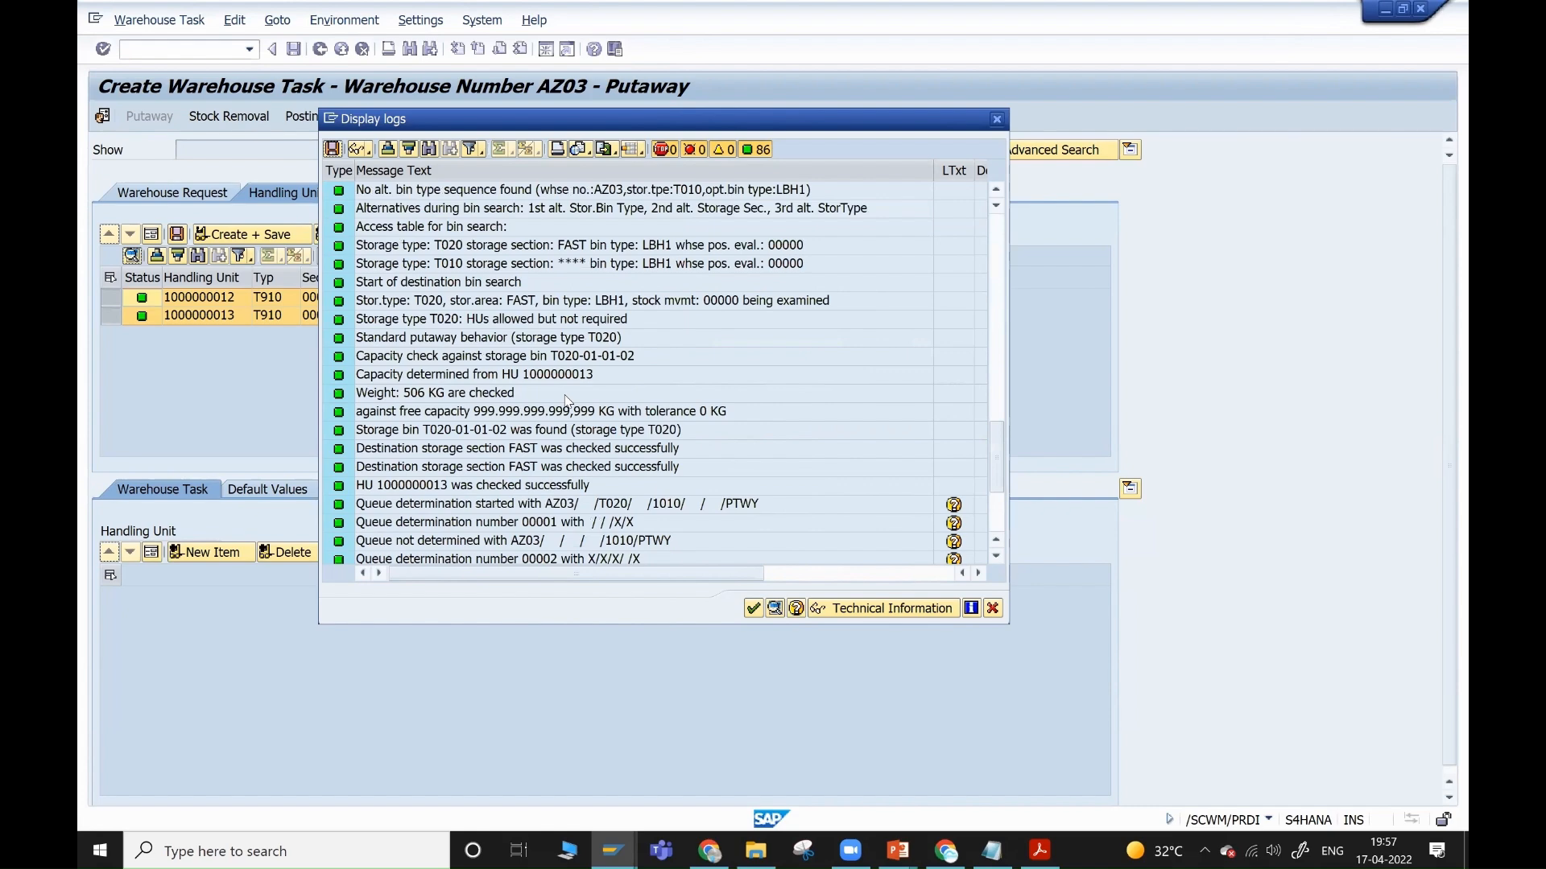
{"action": "scroll", "coordinate": [568, 401], "scroll_direction": "down", "scroll_amount": 2}
{"action": "scroll", "coordinate": [568, 402], "scroll_direction": "down", "scroll_amount": 3}
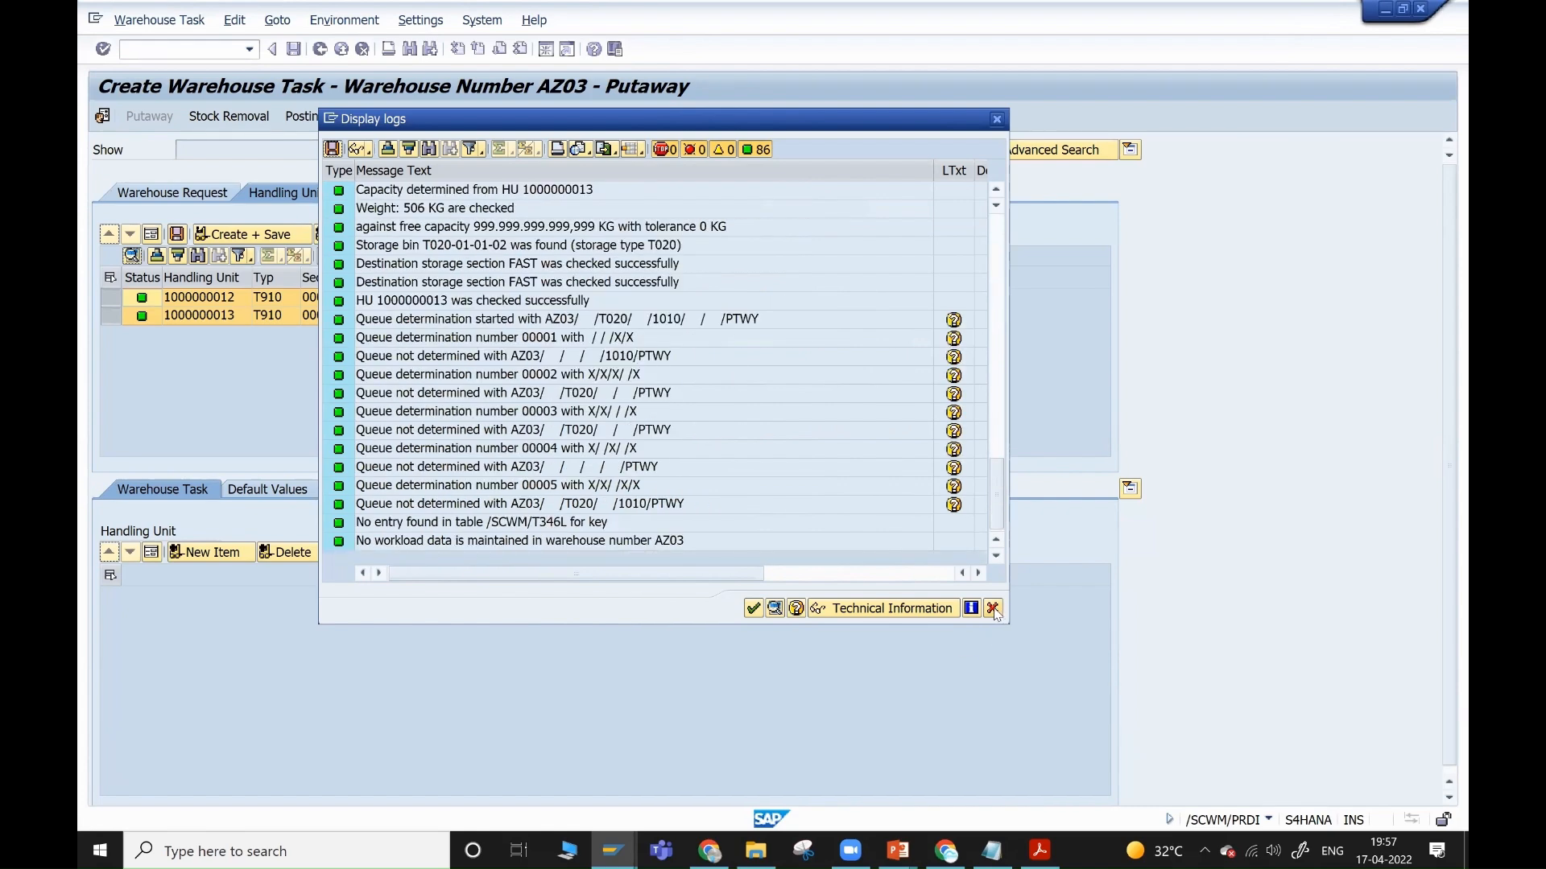
{"action": "left_click", "coordinate": [994, 608]}
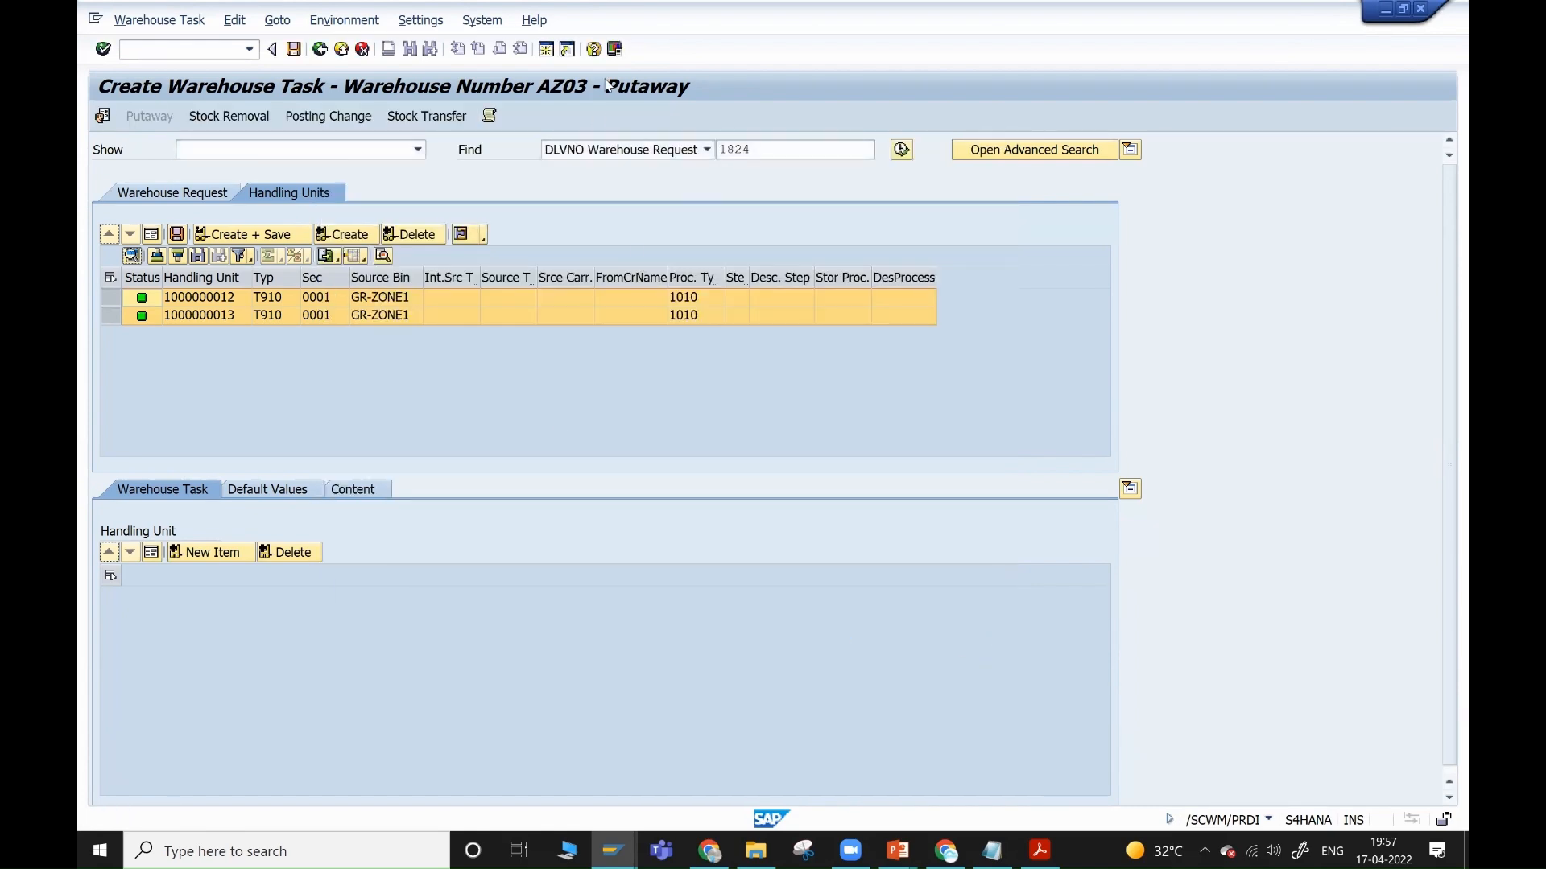
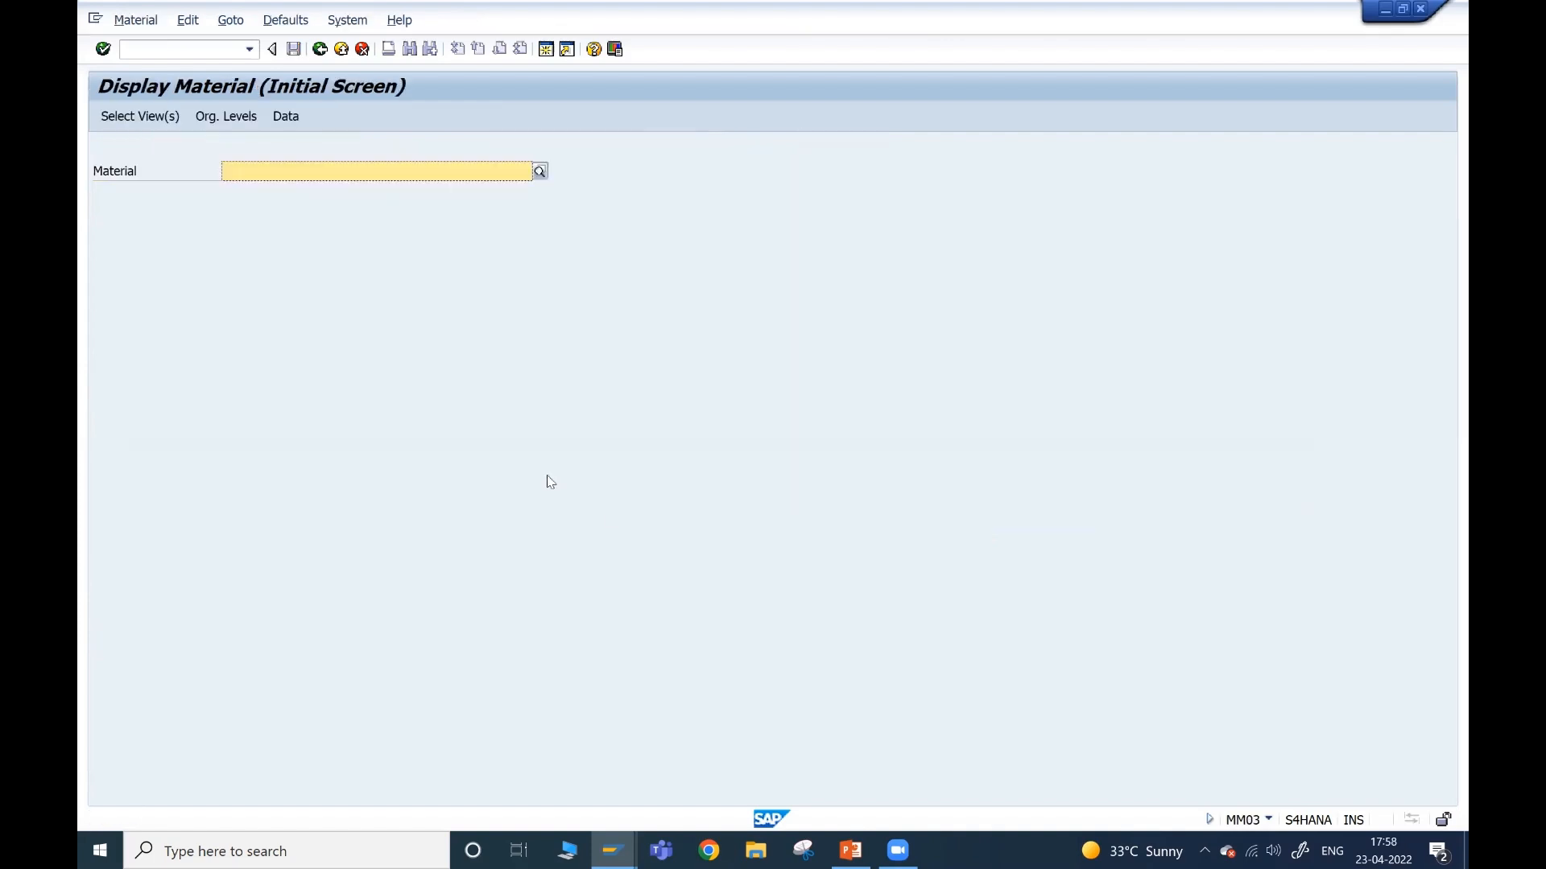
- Display the Purchasing view of material AZ03ROH1 for plant AZ03
{"action": "type", "text": "AZ03ROH1"}
{"action": "key", "text": "Return"}
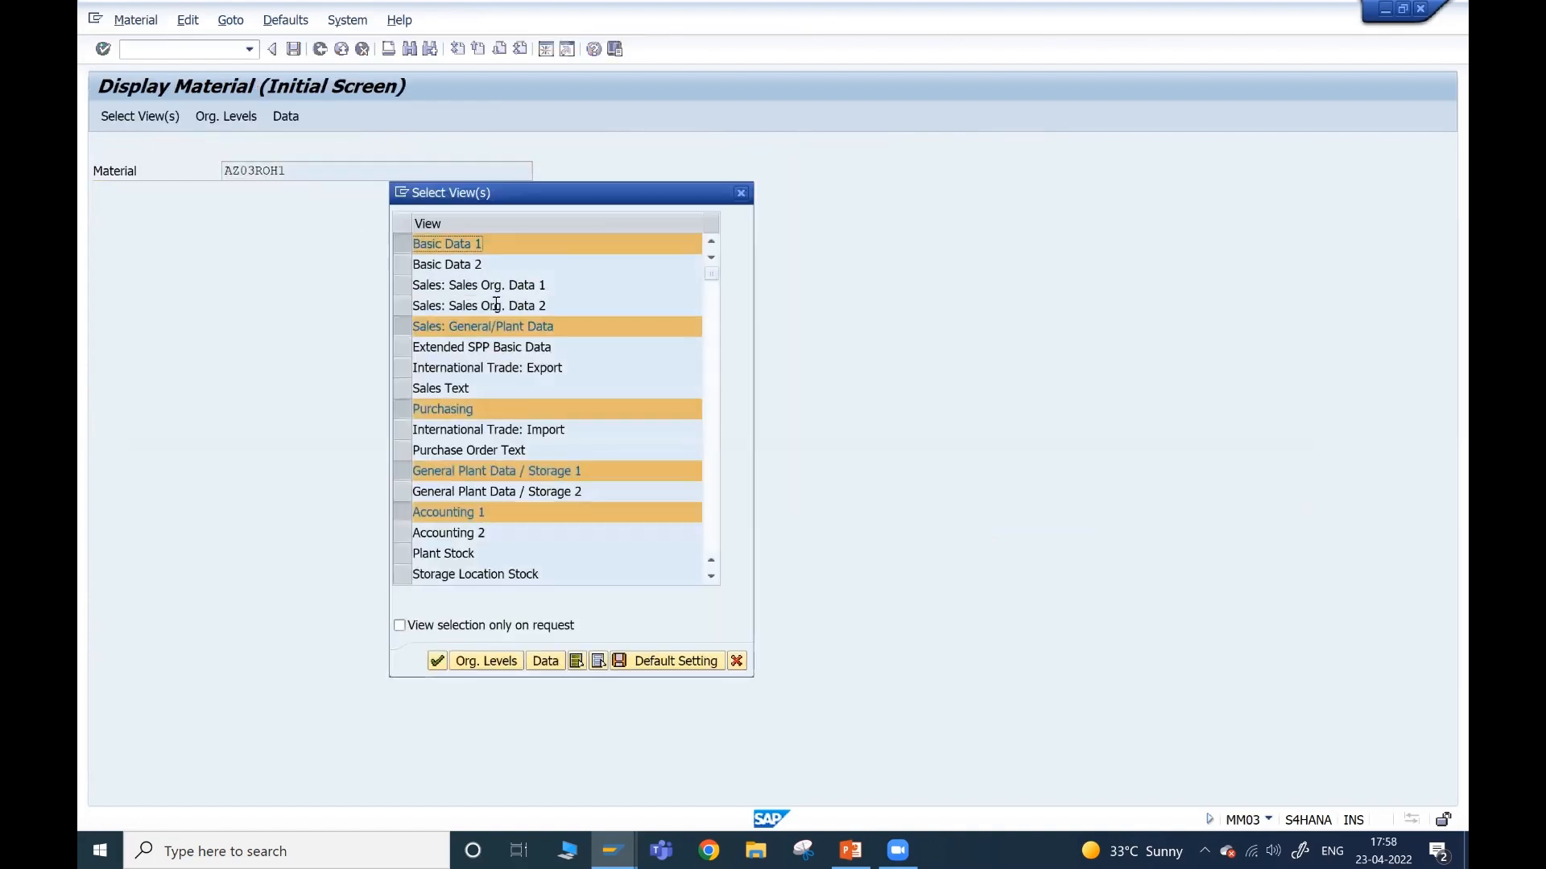
{"action": "left_click", "coordinate": [414, 429]}
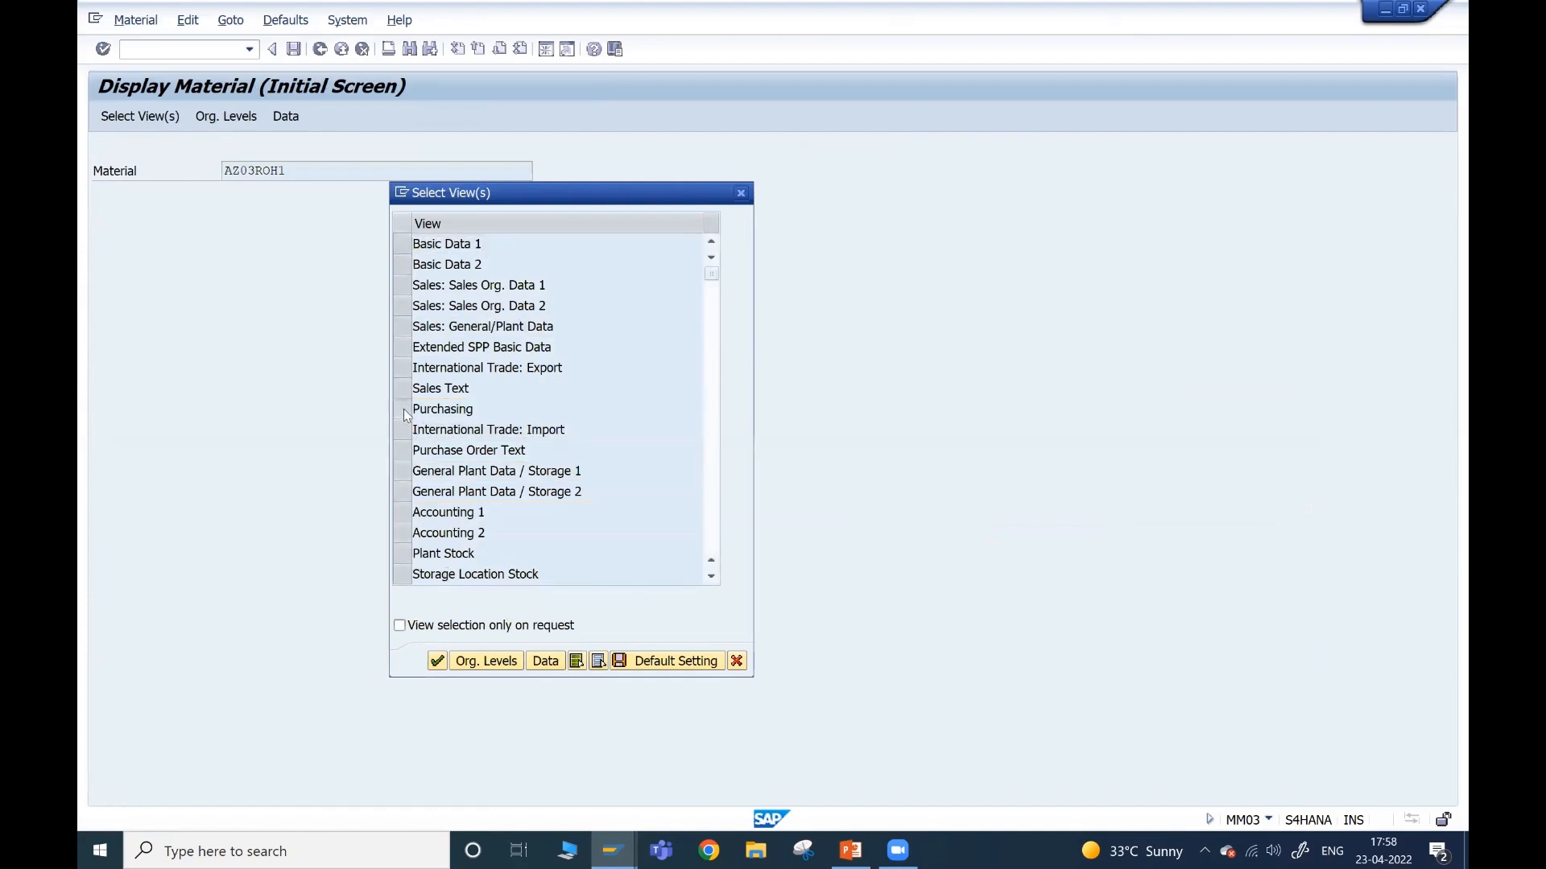
{"action": "left_click", "coordinate": [404, 410]}
{"action": "key", "text": "Return"}
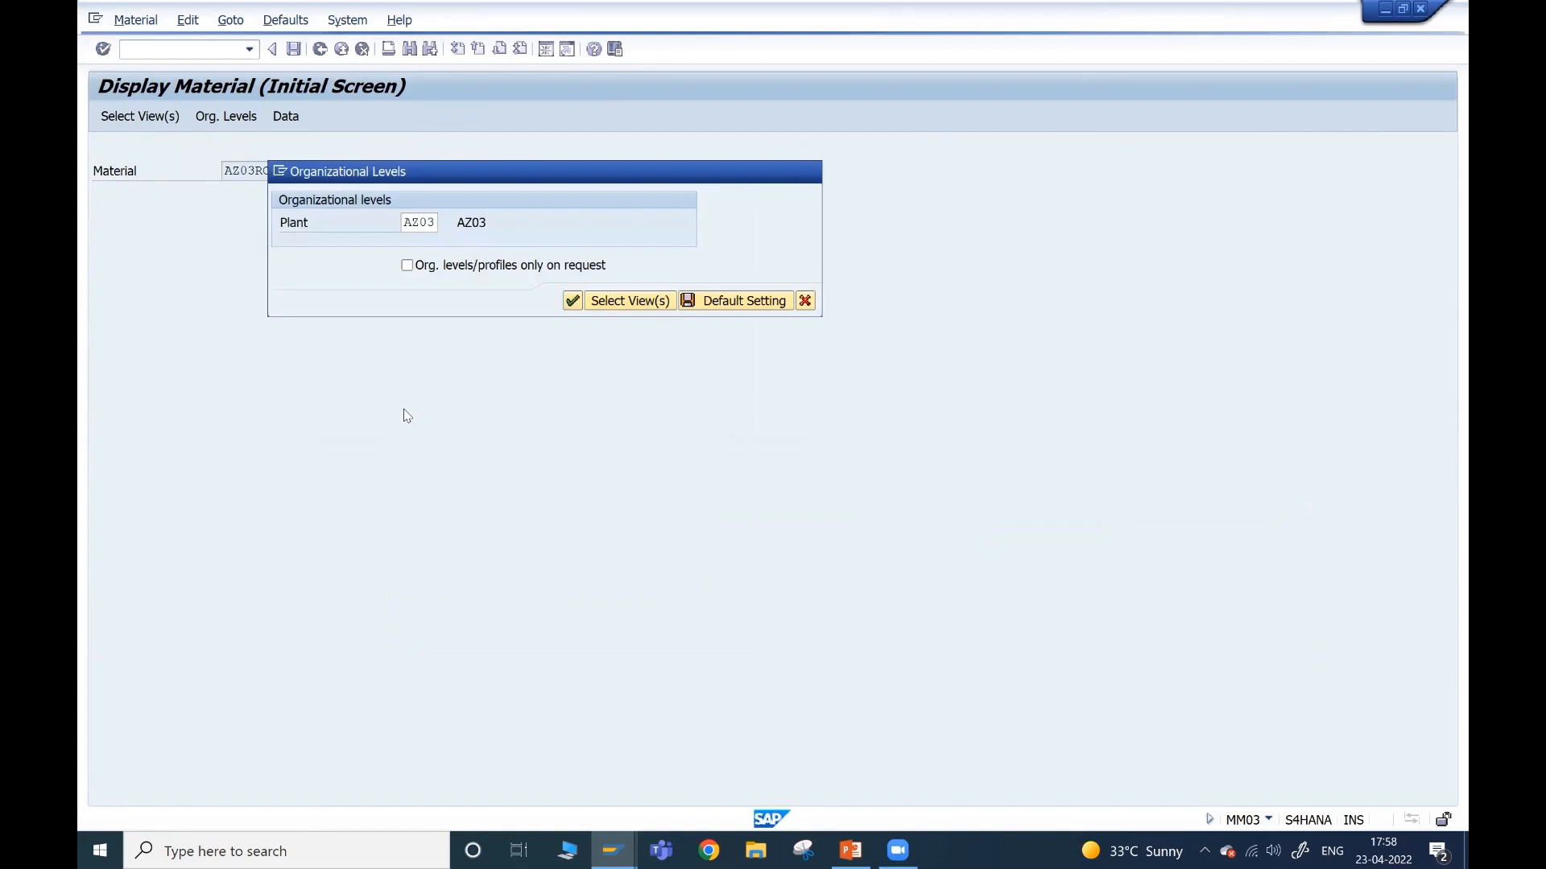
{"action": "key", "text": "Return"}
- Switch material AZ03ROH1 to change mode and save its data
{"action": "left_click", "coordinate": [103, 117]}
{"action": "key", "text": "Return"}
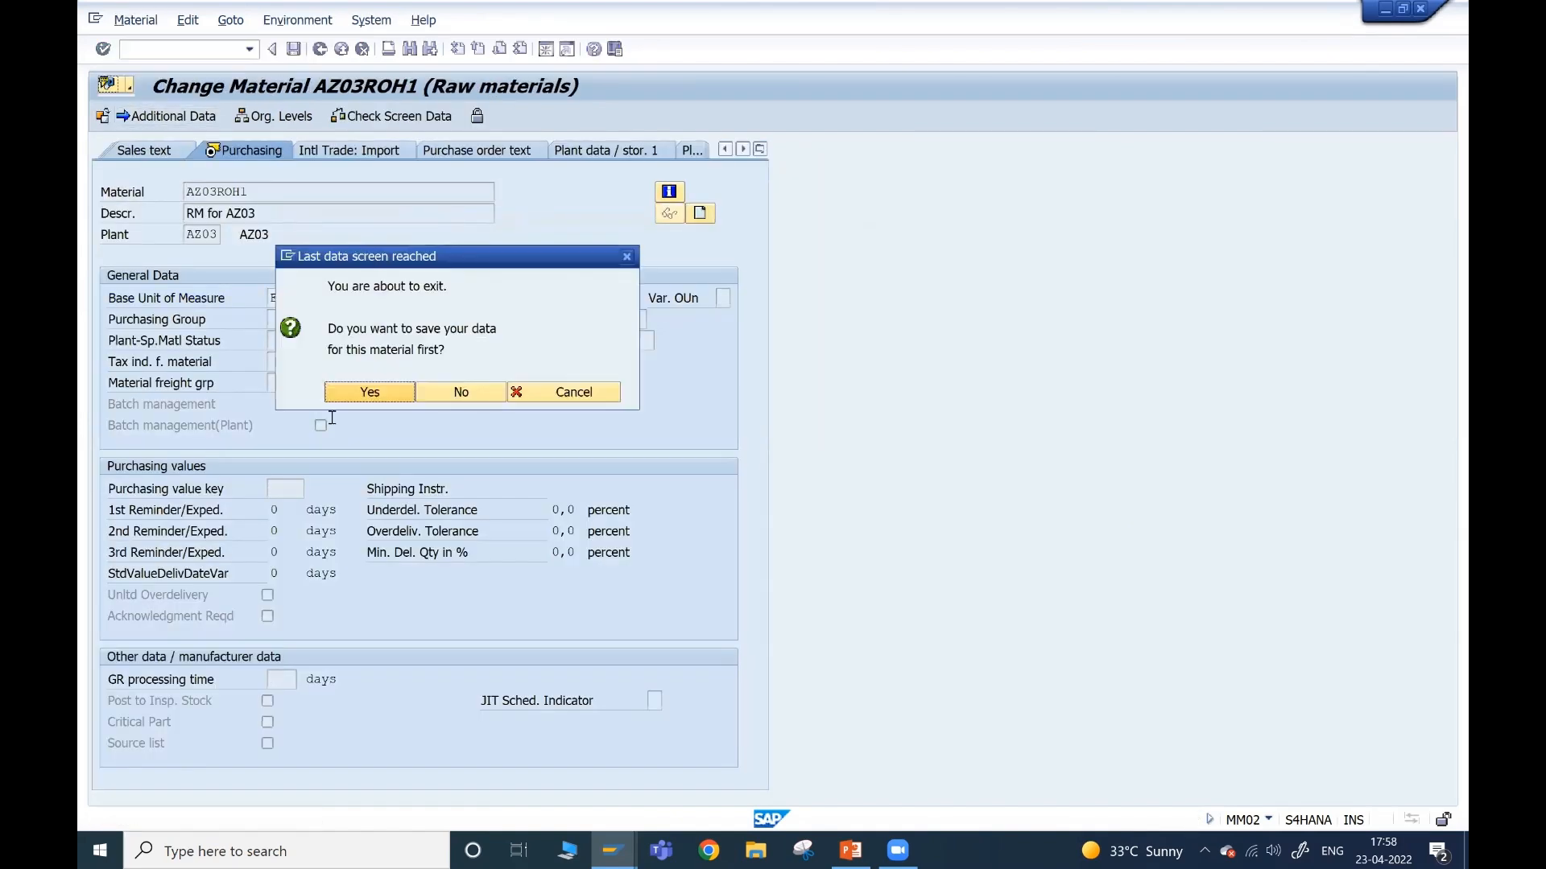
{"action": "left_click", "coordinate": [363, 392]}
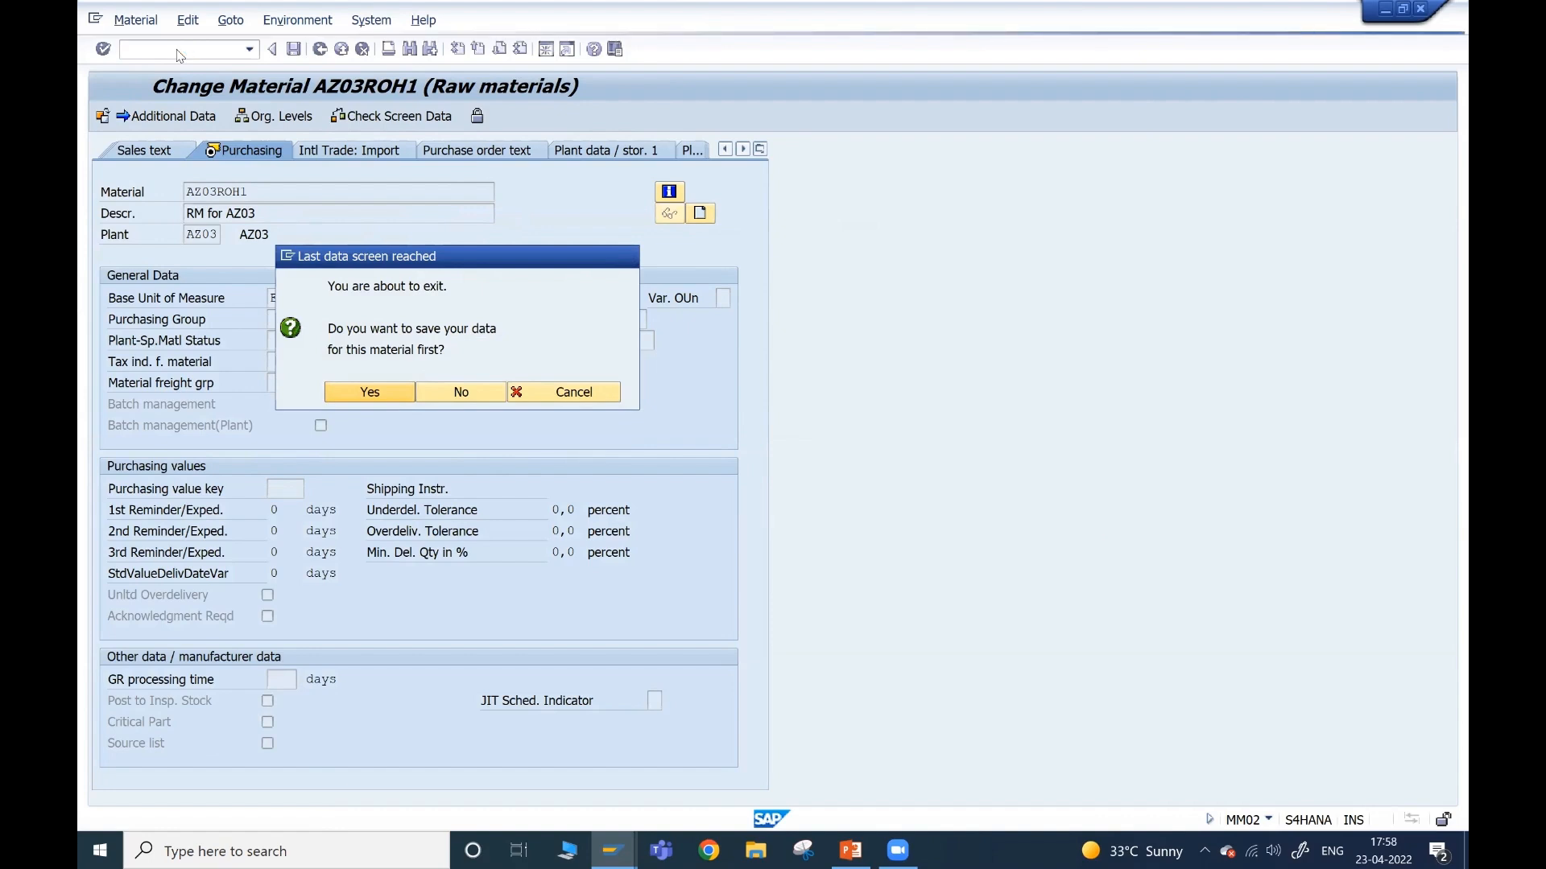
- Start transaction ME12 and open the standard purchasing info record for vendor AZ0303 and material AZ03ROH1
{"action": "left_click", "coordinate": [179, 50]}
{"action": "type", "text": "/"}
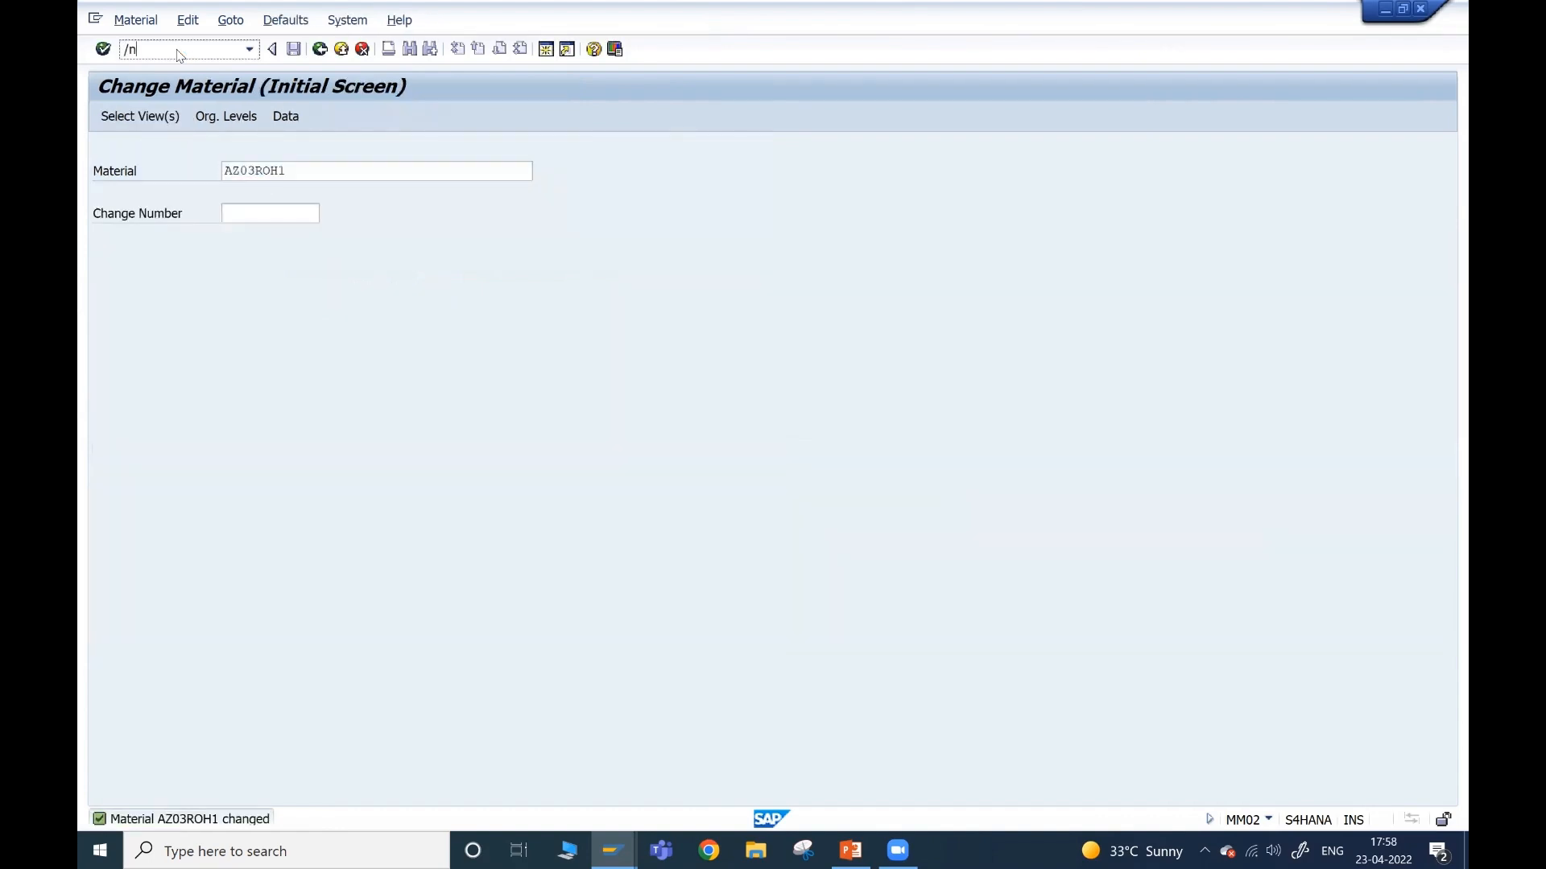
{"action": "type", "text": "nme12"}
{"action": "key", "text": "Return"}
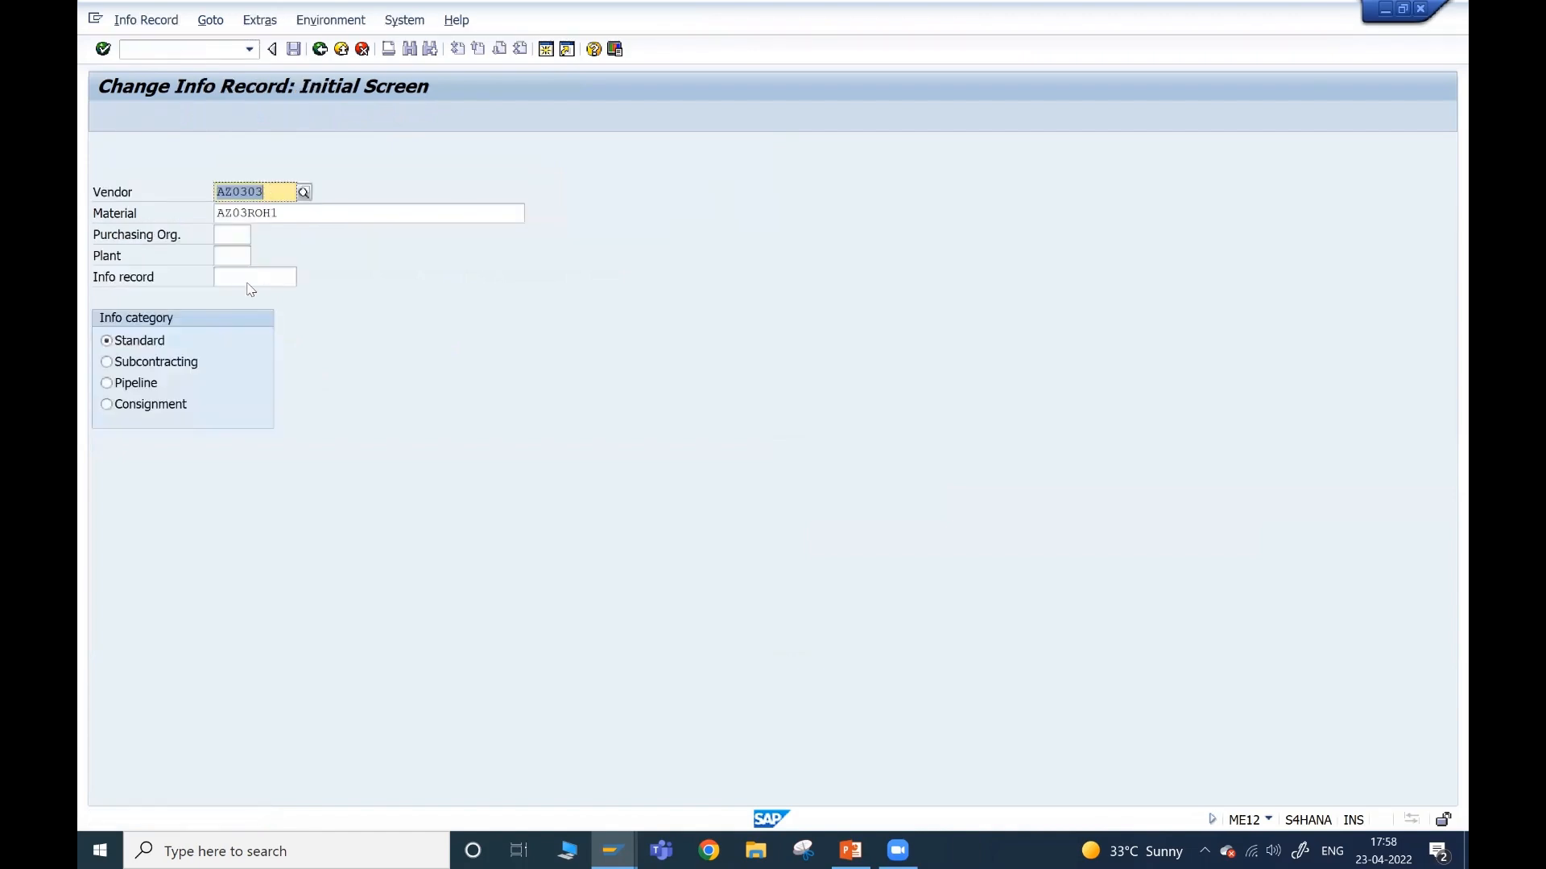
{"action": "key", "text": "Return"}
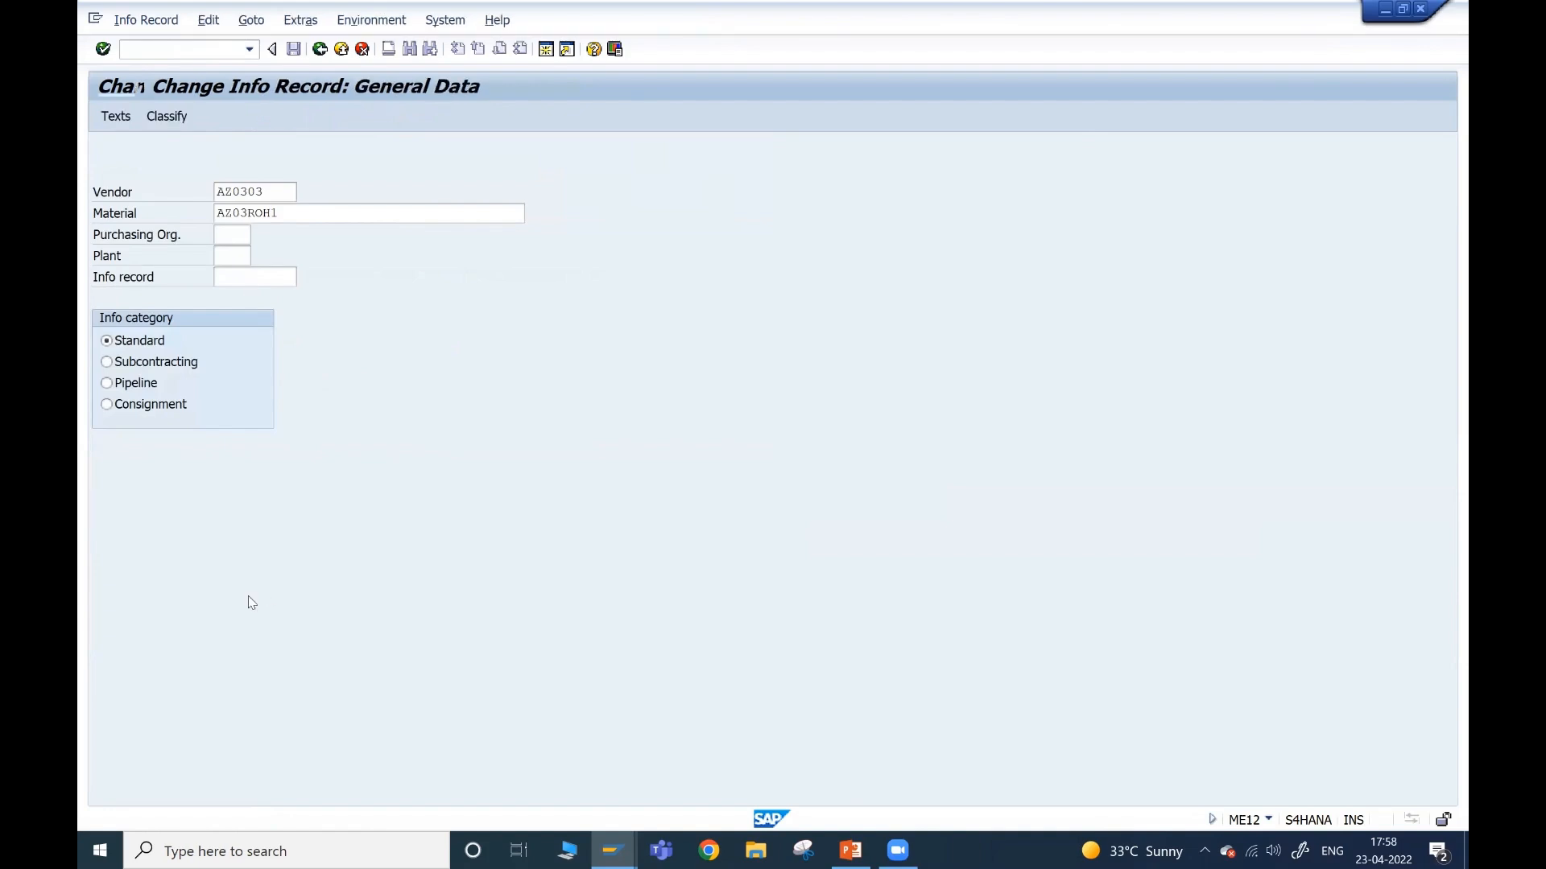
- Set the order unit in the info record's general data to CAR
{"action": "left_click", "coordinate": [245, 594]}
{"action": "key", "text": "BackSpace"}
{"action": "key", "text": "BackSpace"}
{"action": "type", "text": "car"}
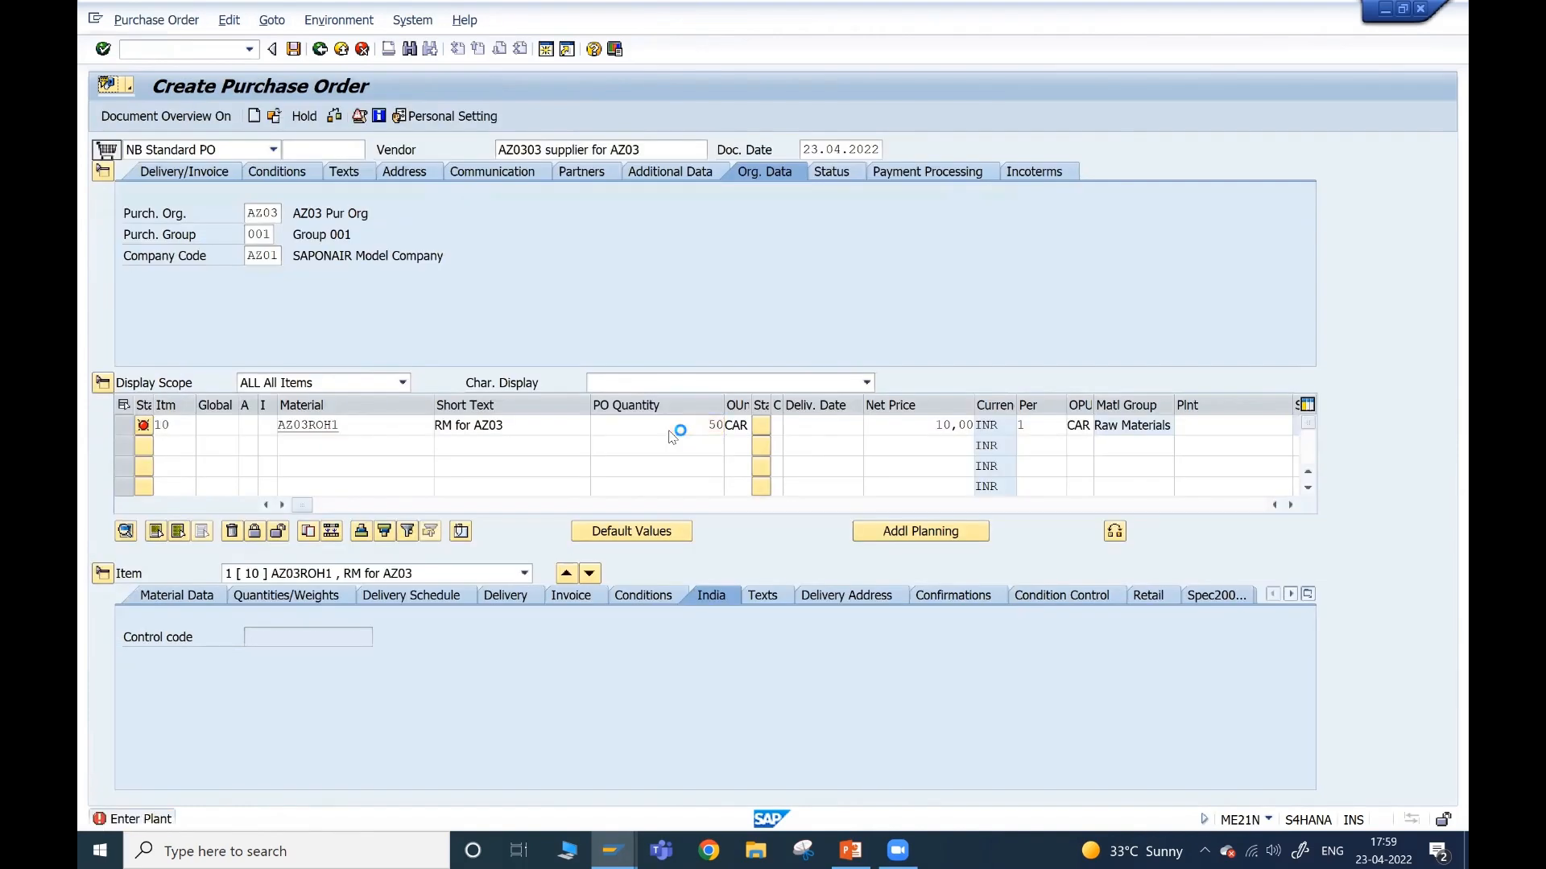
- Assign plant AZ03 to the AZ03ROH1 item of the new purchase order
{"action": "type", "text": "az03"}
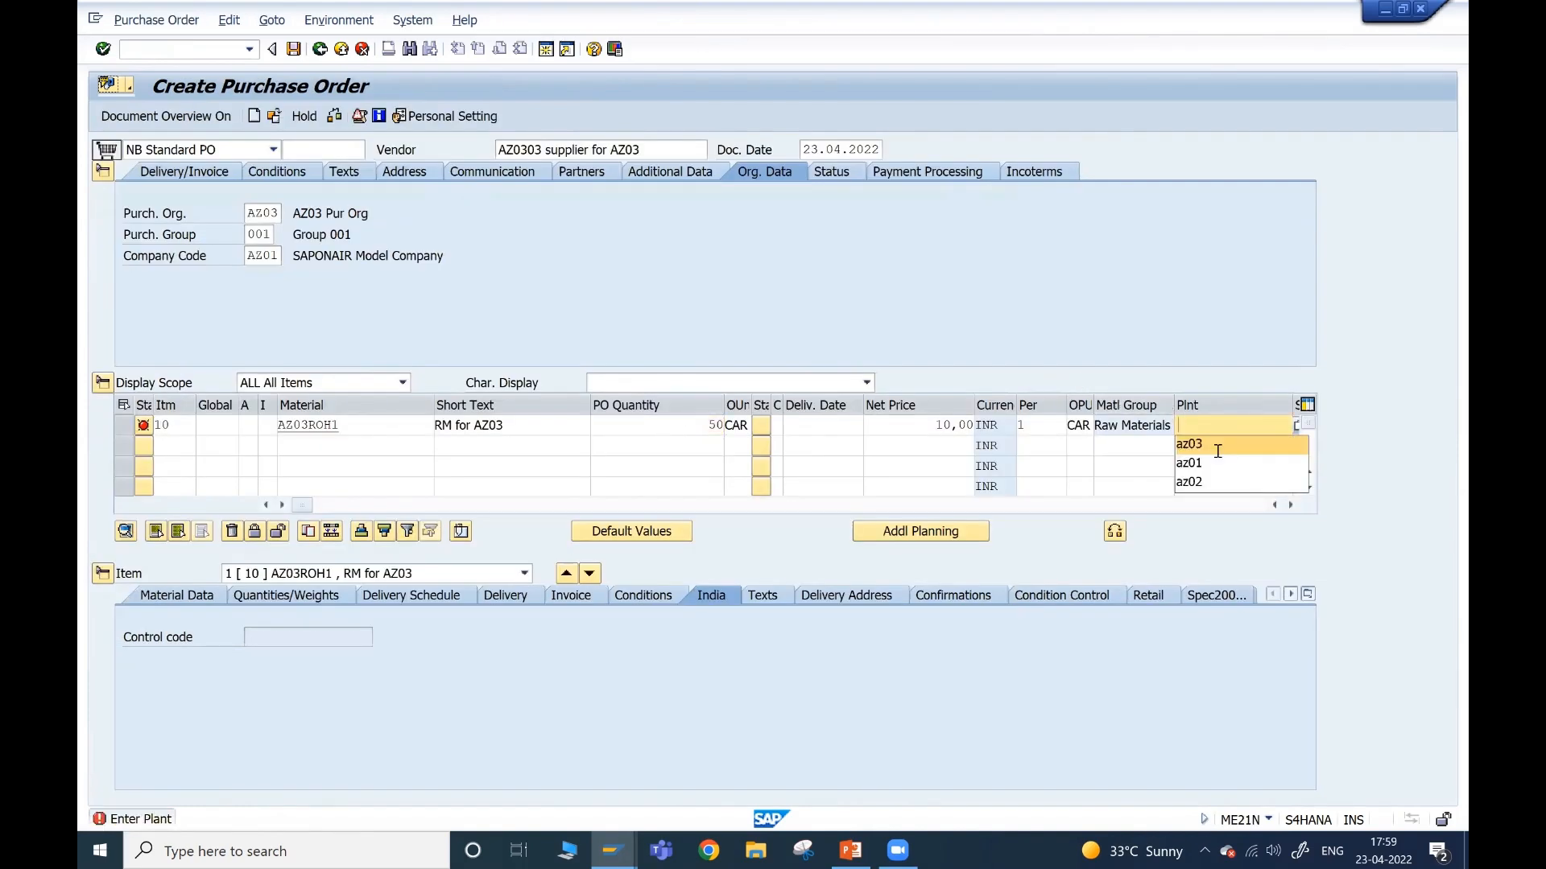
{"action": "key", "text": "Return"}
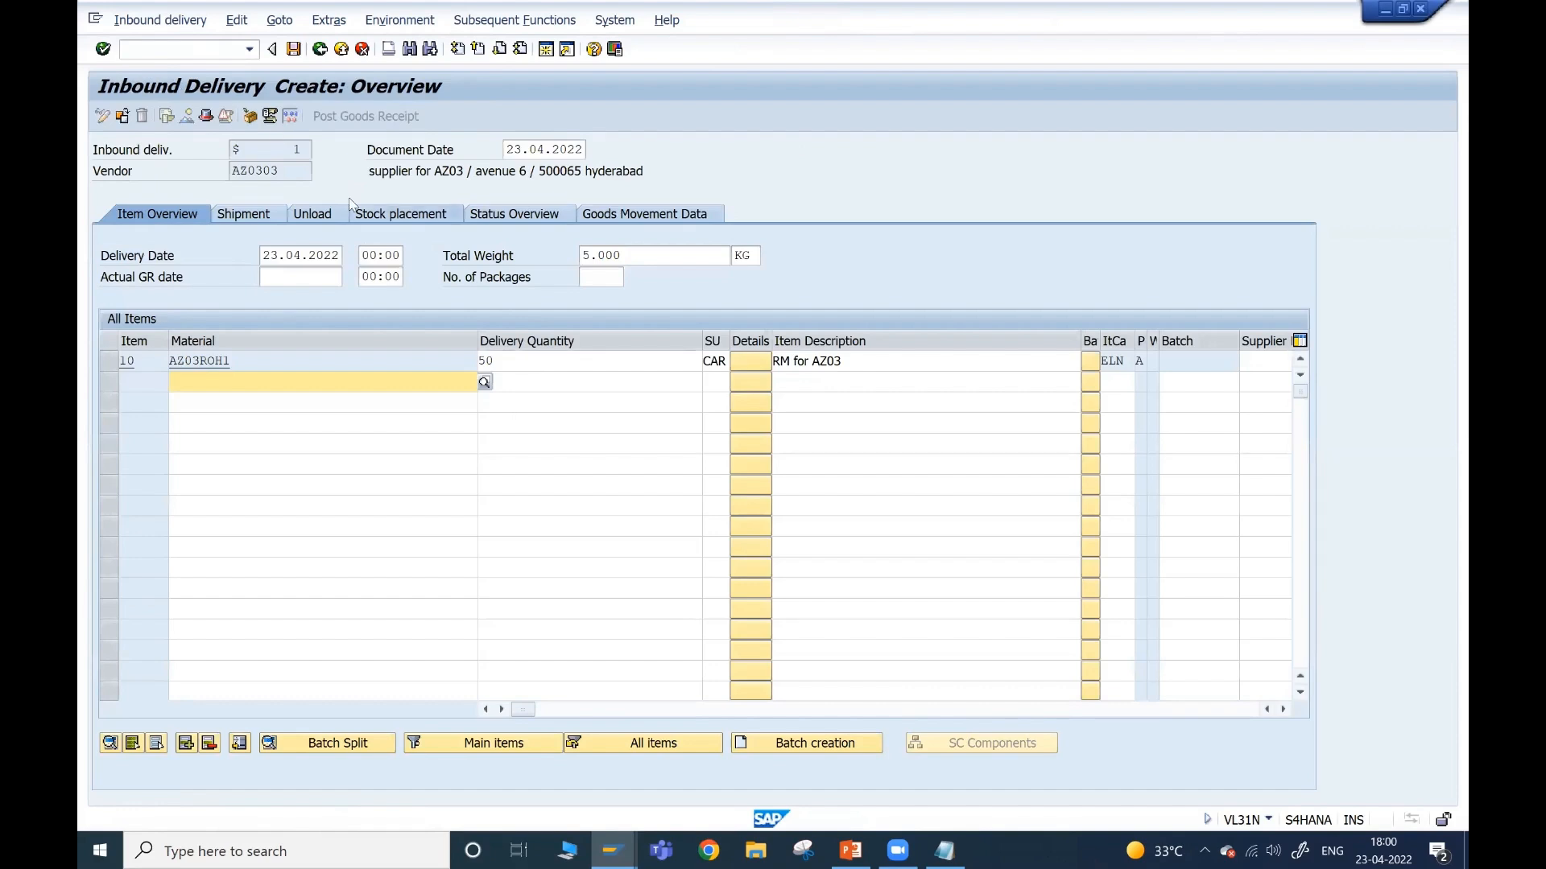
- Set the storage location of the AZ03ROH1 item to ROD in the stock placement data and save the inbound delivery
{"action": "left_click", "coordinate": [369, 216]}
{"action": "left_click", "coordinate": [533, 363]}
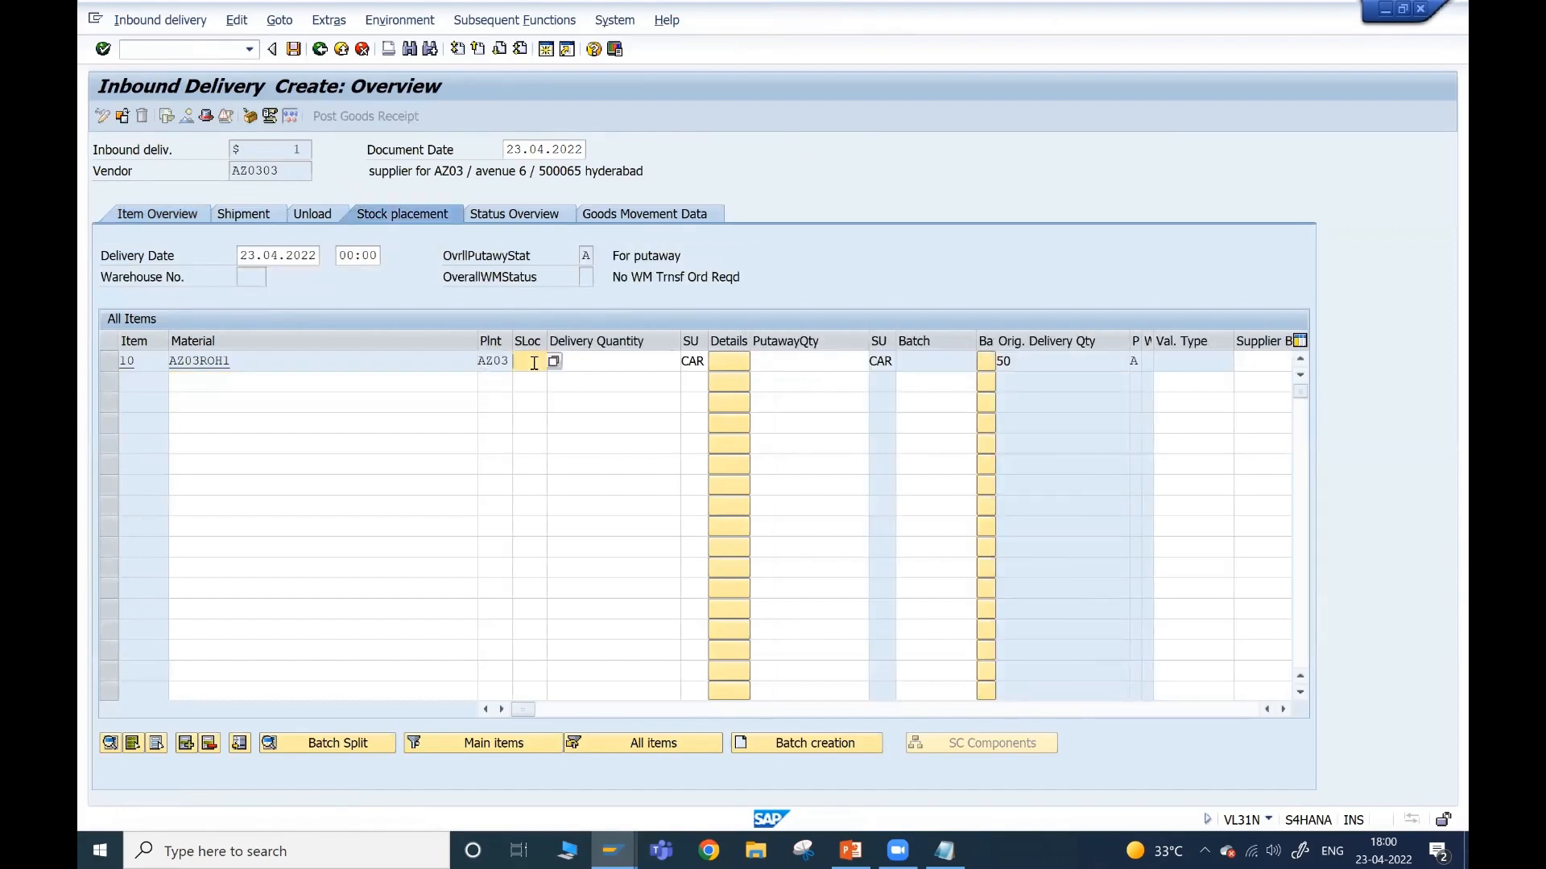
{"action": "type", "text": "ROD"}
{"action": "key", "text": "Return"}
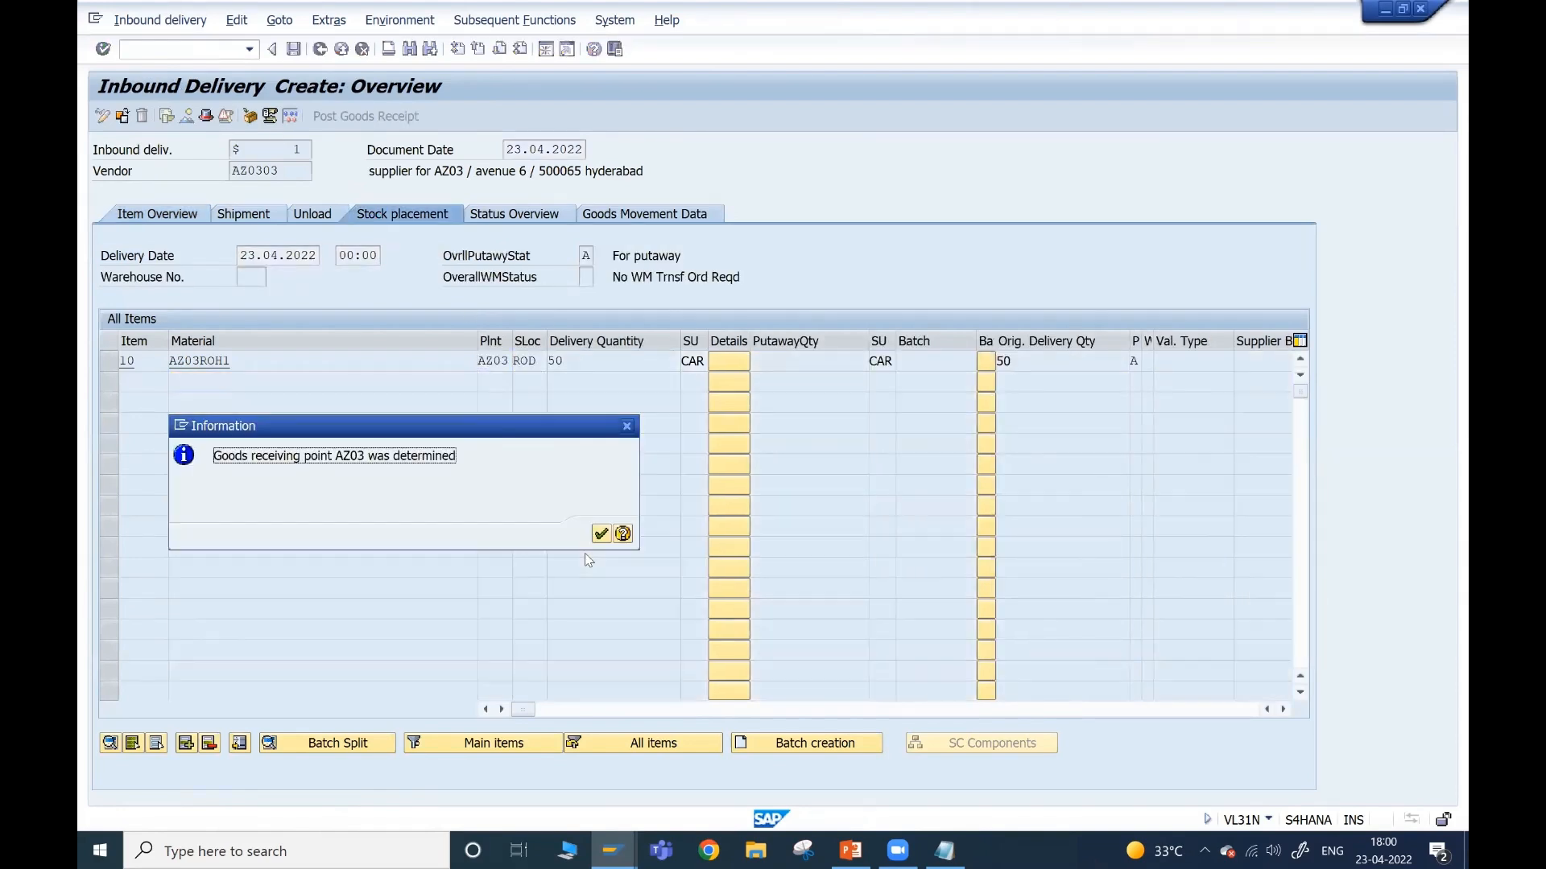
{"action": "key", "text": "Return"}
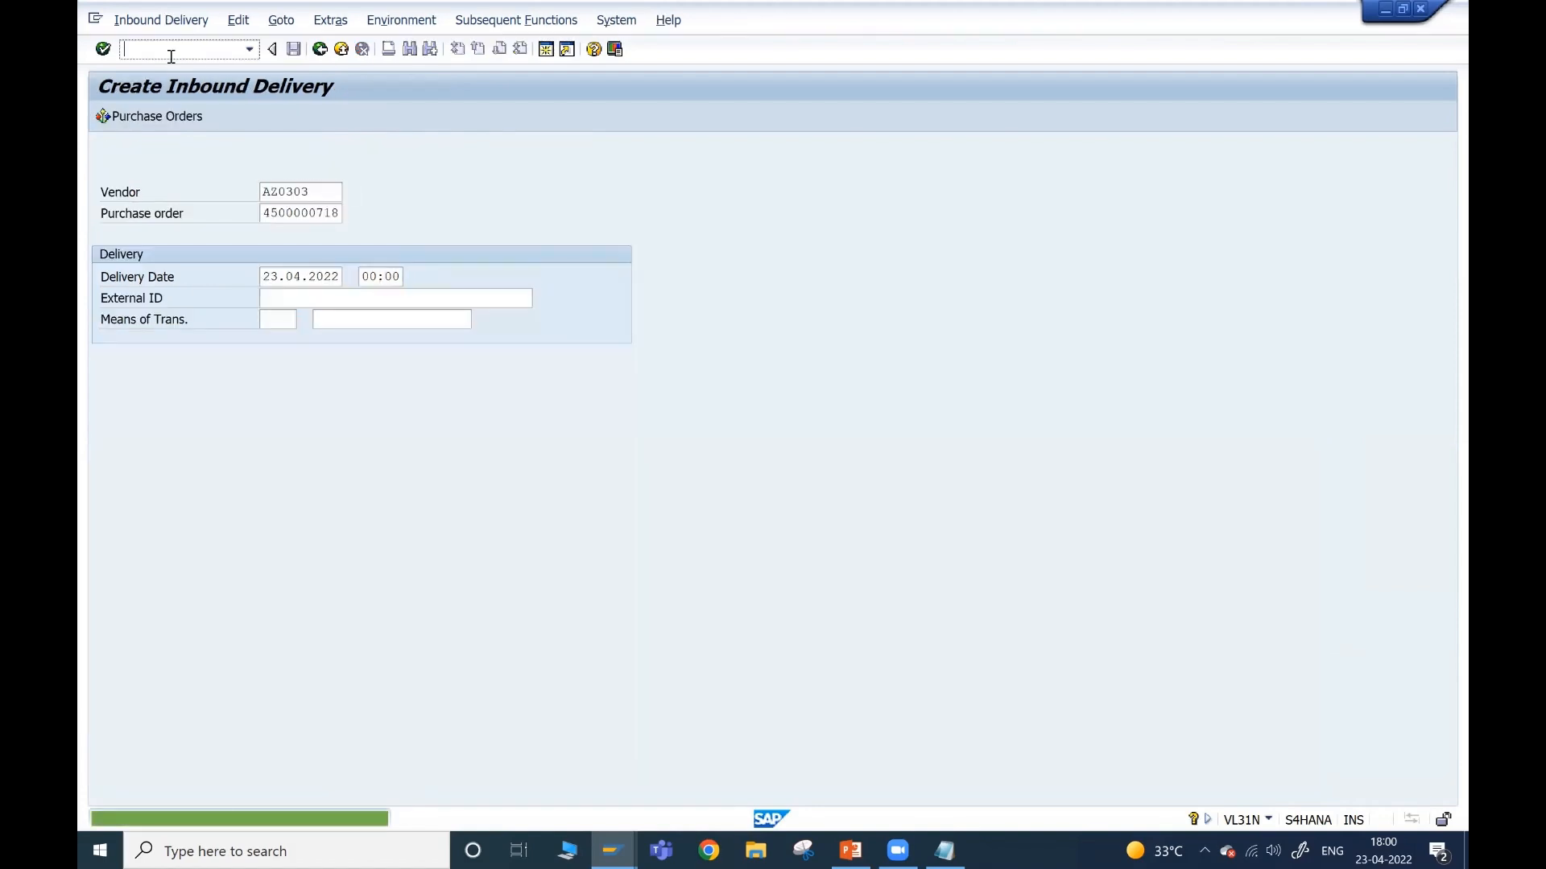
- Display the purchase order's confirmations and copy the inbound delivery number onto a new line in Notepad
{"action": "type", "text": "/"}
{"action": "left_click_drag", "start_coordinate": [794, 530], "coordinate": [707, 530]}
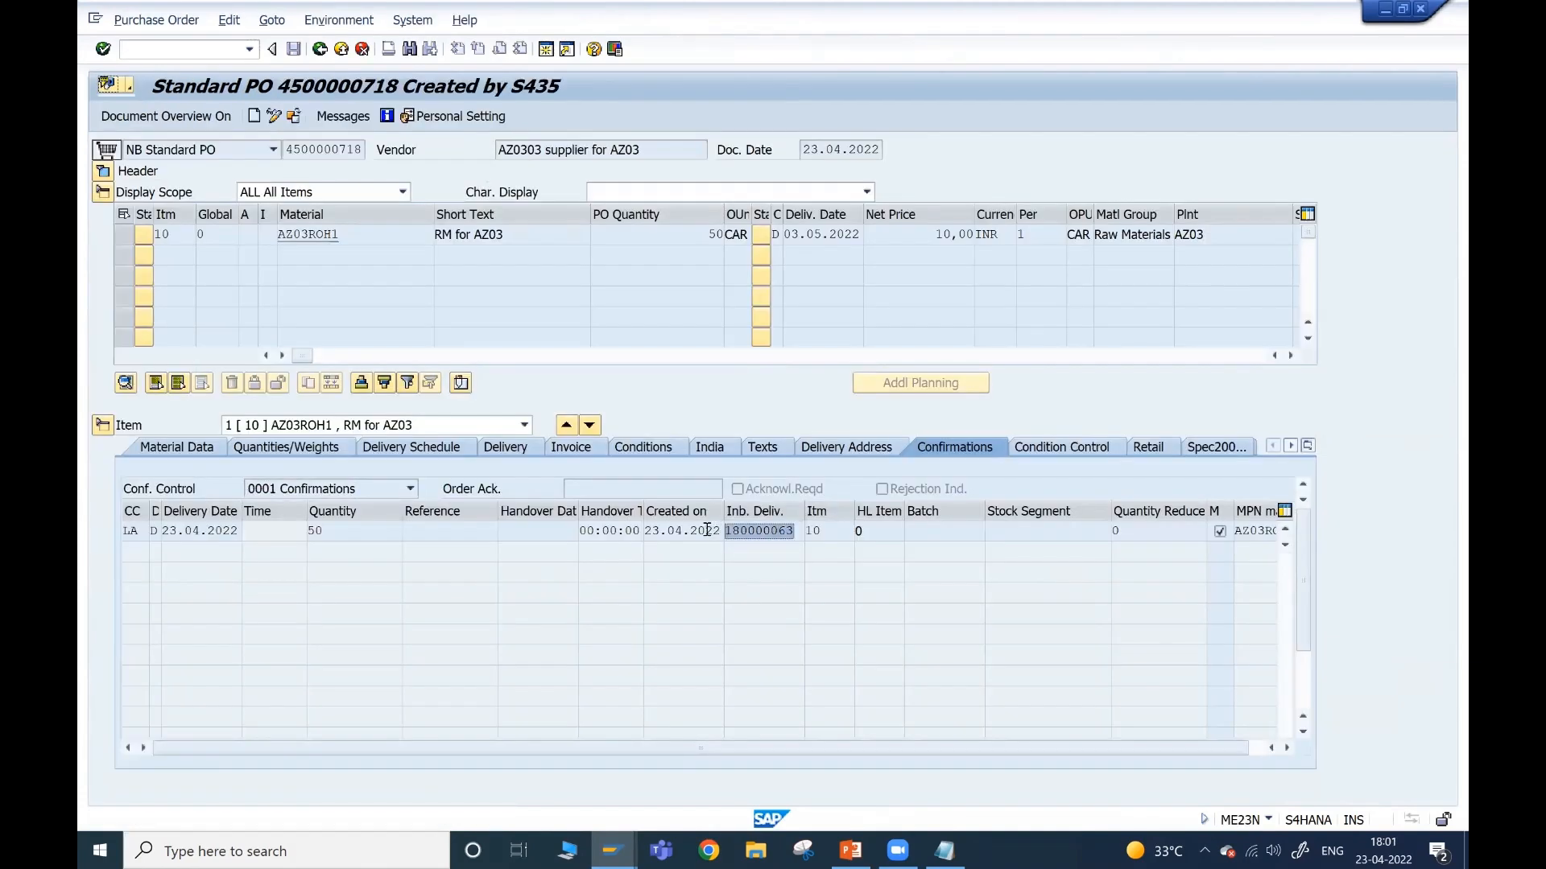
{"action": "key", "text": "ctrl+c"}
{"action": "left_click", "coordinate": [946, 850]}
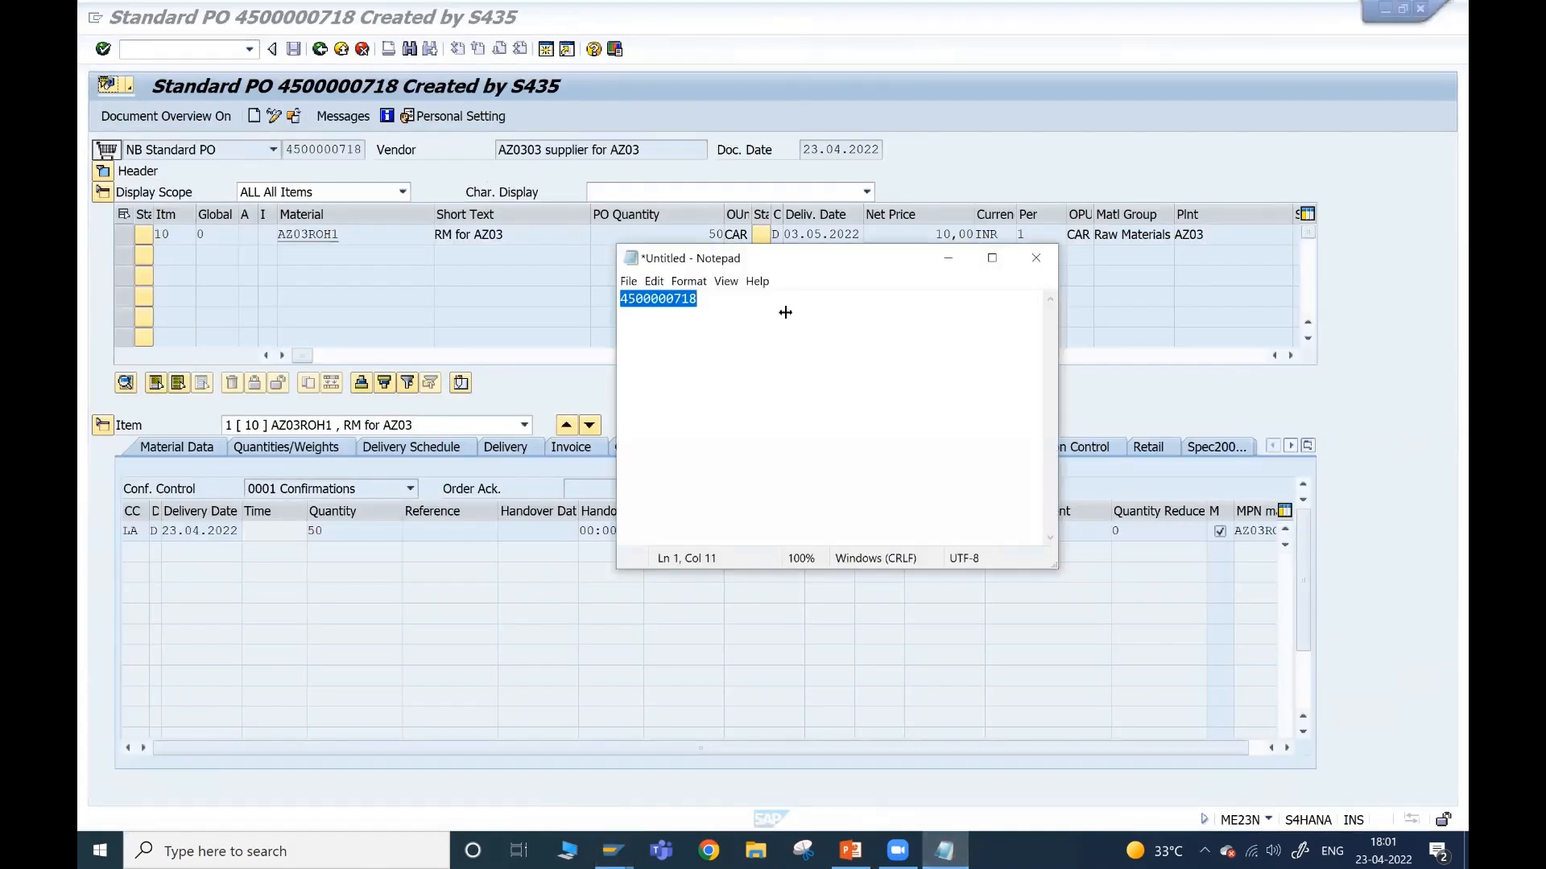
{"action": "left_click", "coordinate": [780, 308]}
{"action": "key", "text": "Return"}
{"action": "key", "text": "ctrl+v"}
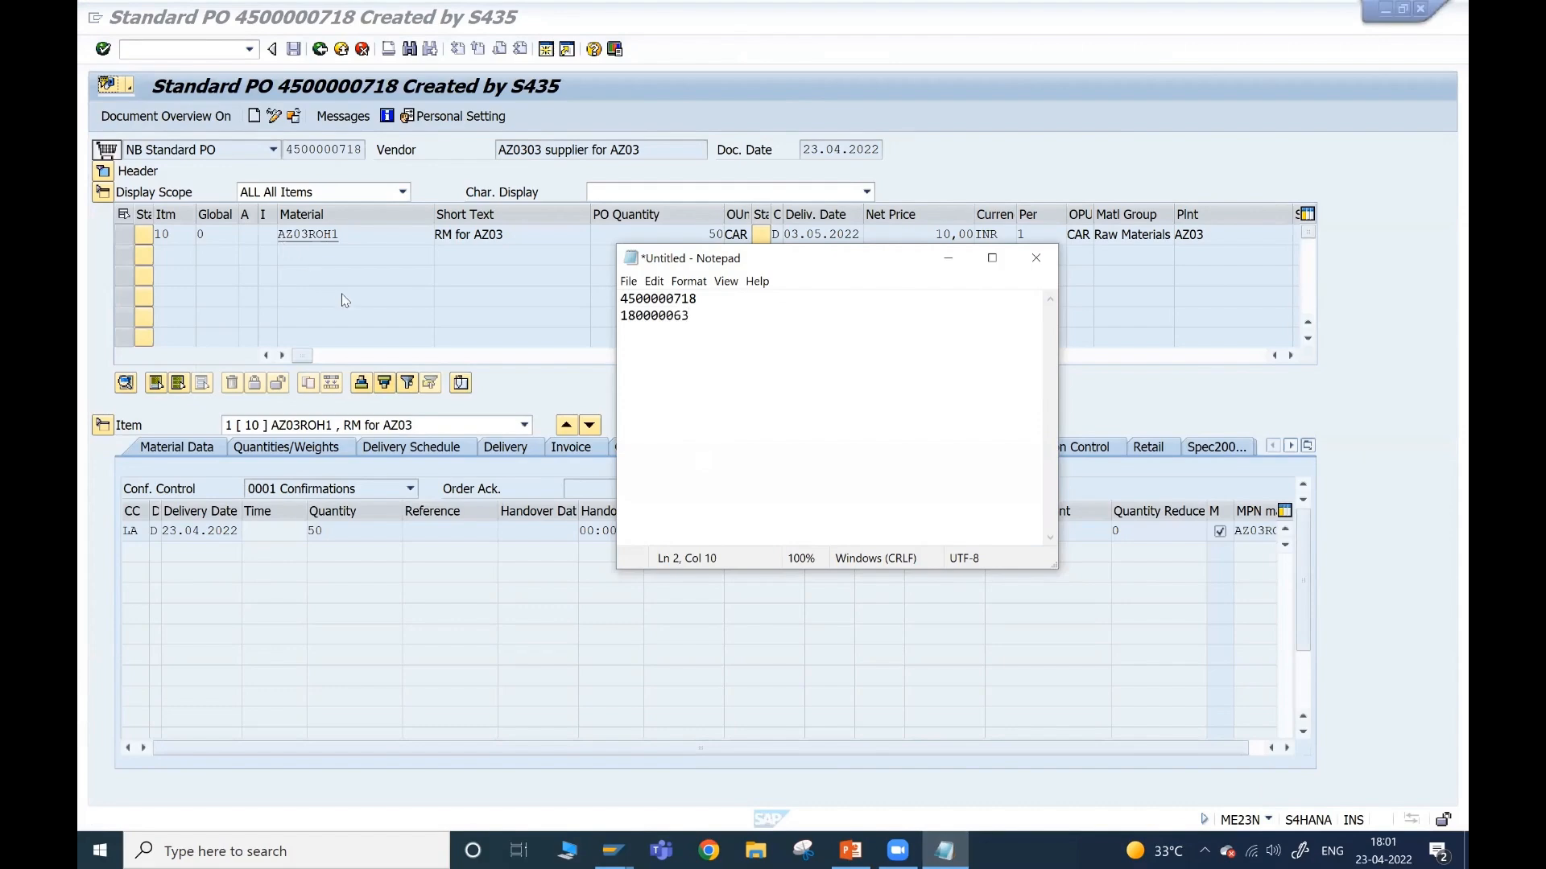
- Open the inbound delivery in /SCWM/PRDI for warehouse AZ03 and generate a putaway warehouse task for its first handling unit
{"action": "left_click", "coordinate": [215, 50]}
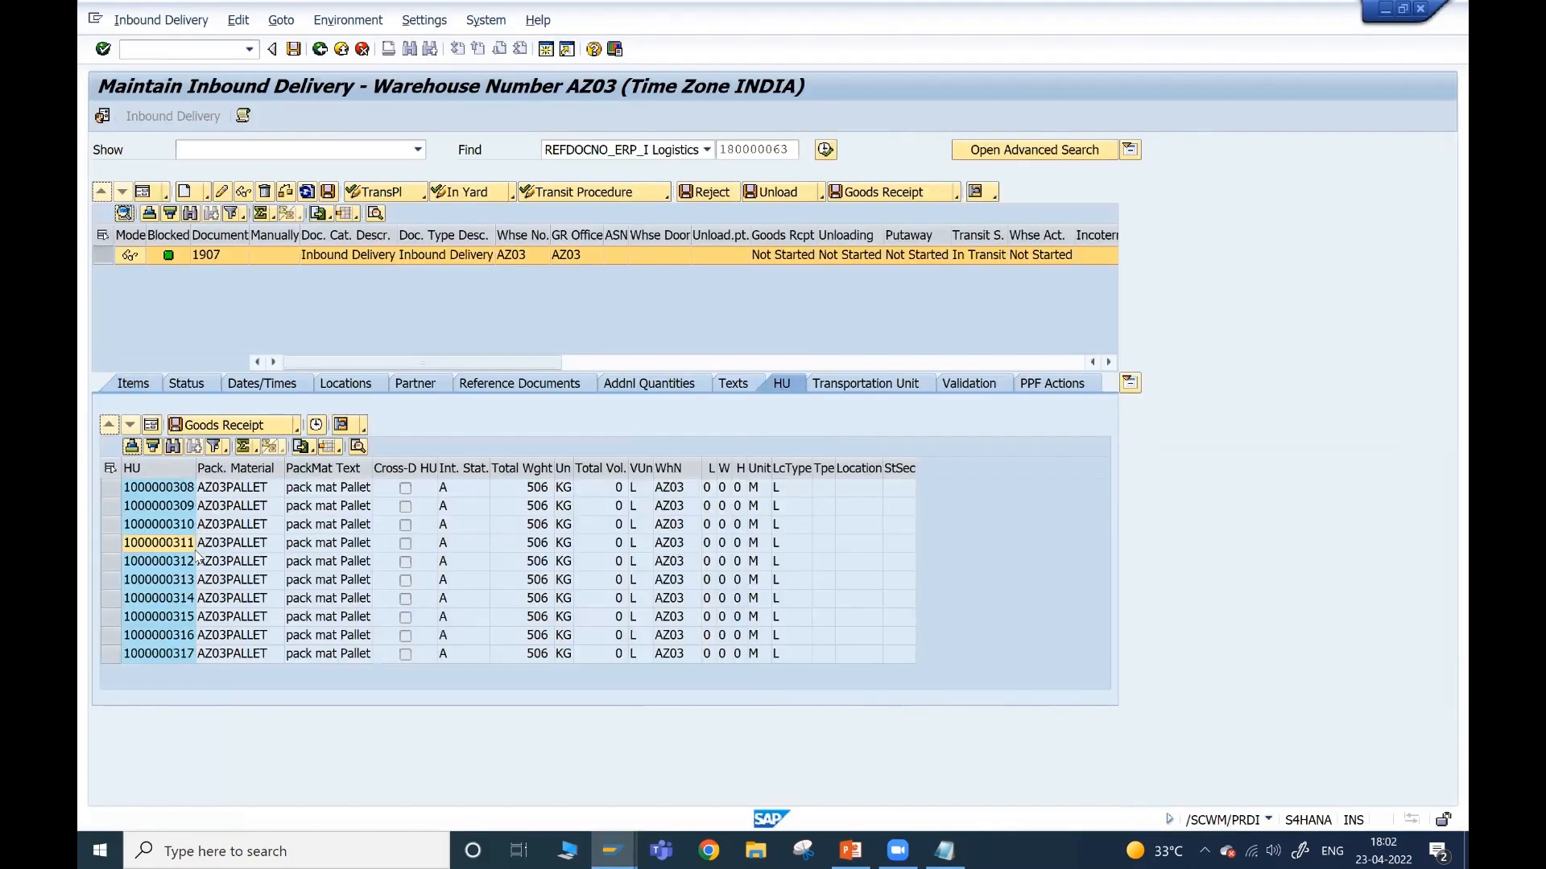
{"action": "left_click", "coordinate": [168, 22]}
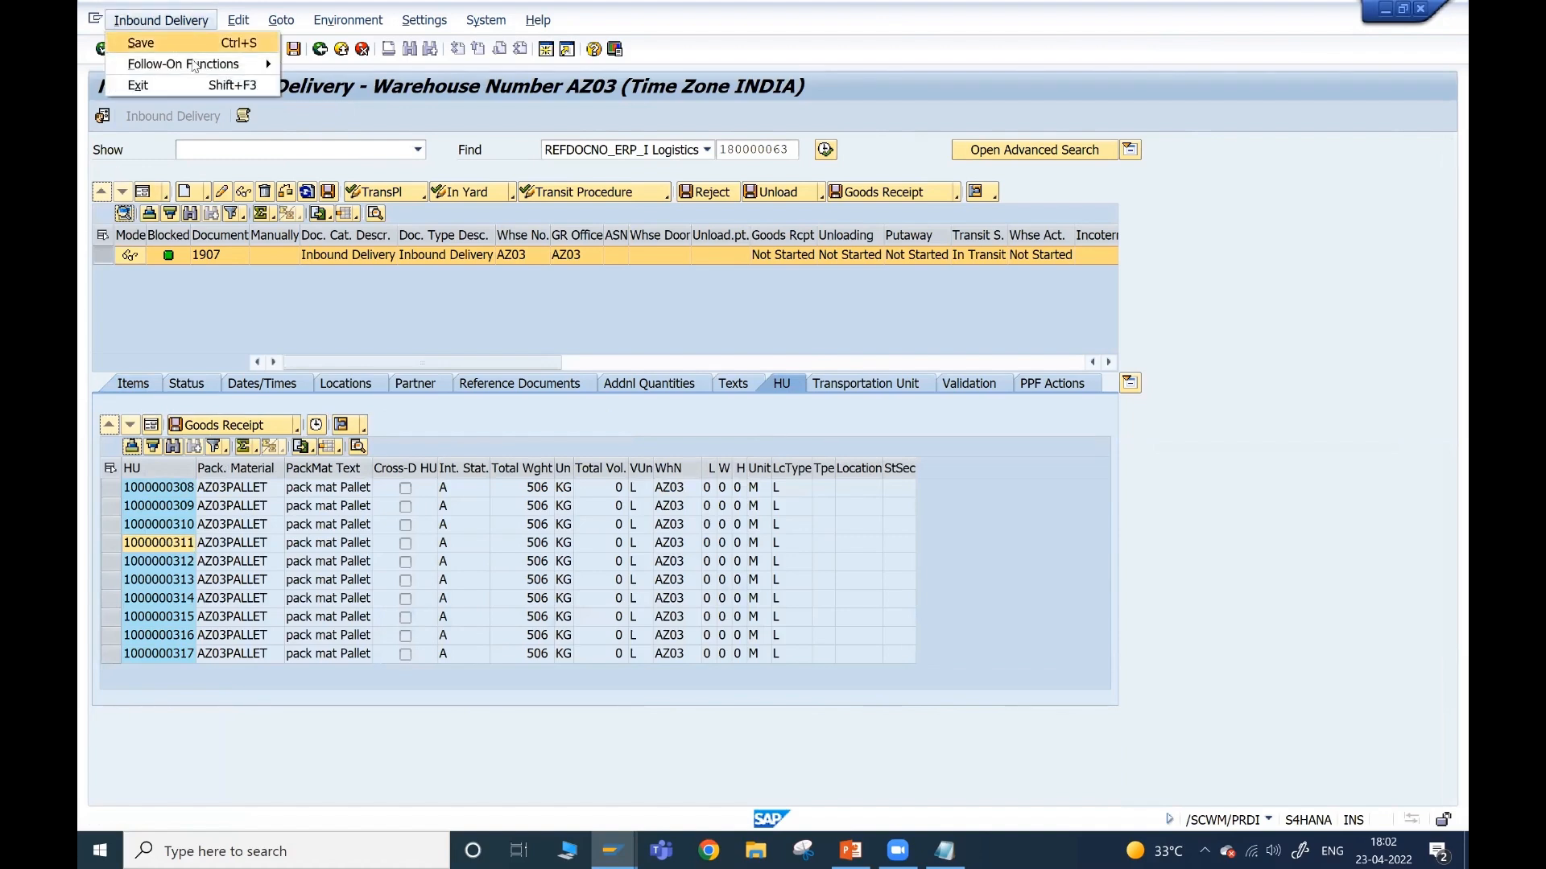
{"action": "mouse_move", "coordinate": [193, 62]}
{"action": "left_click", "coordinate": [332, 63]}
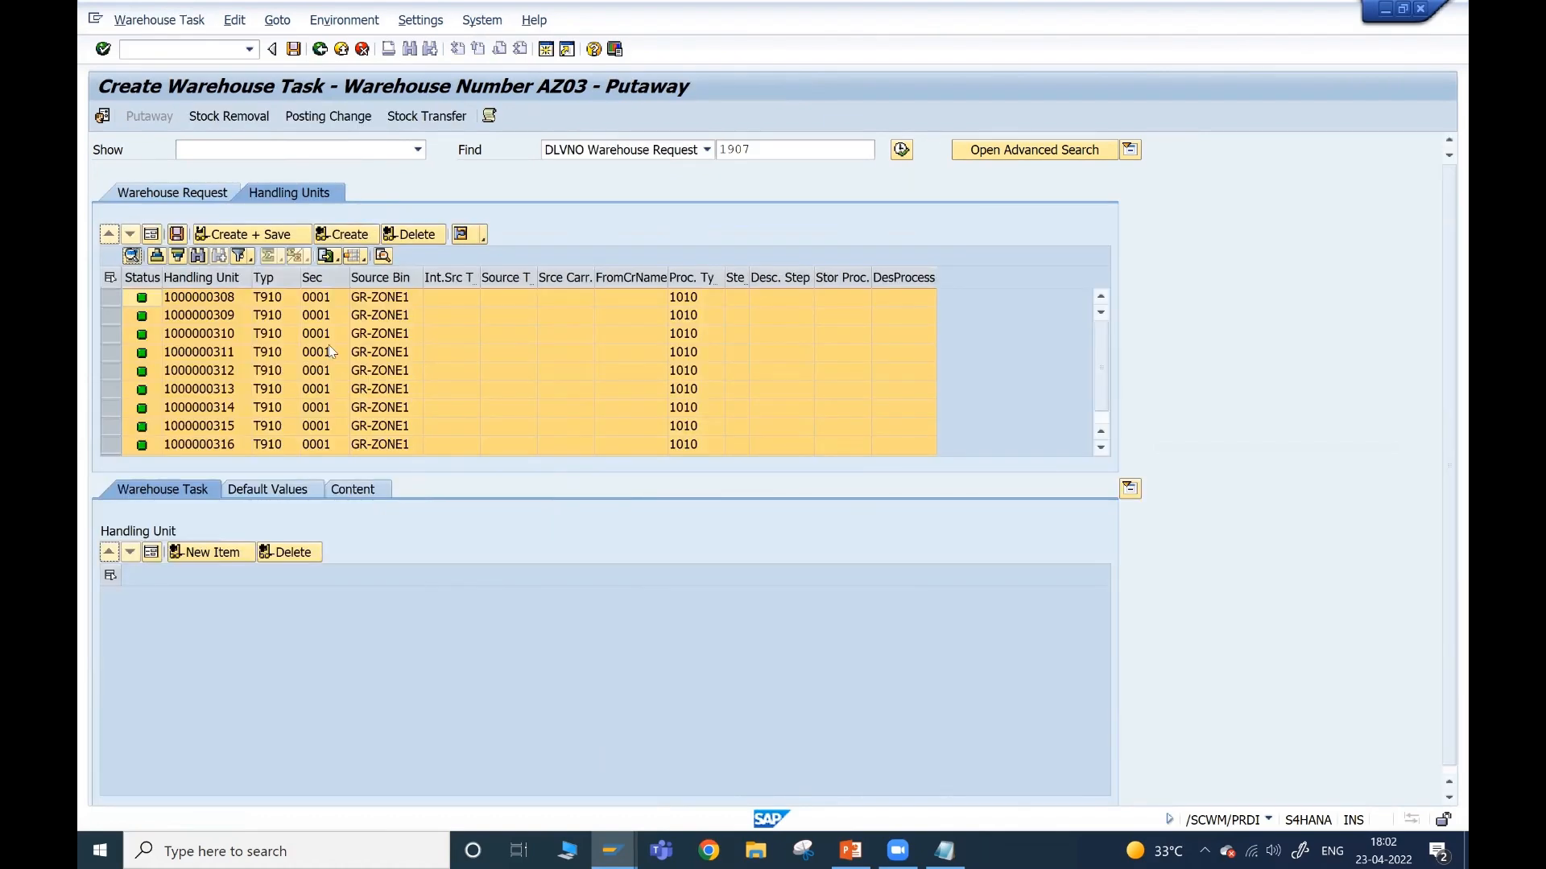
{"action": "left_click", "coordinate": [330, 352]}
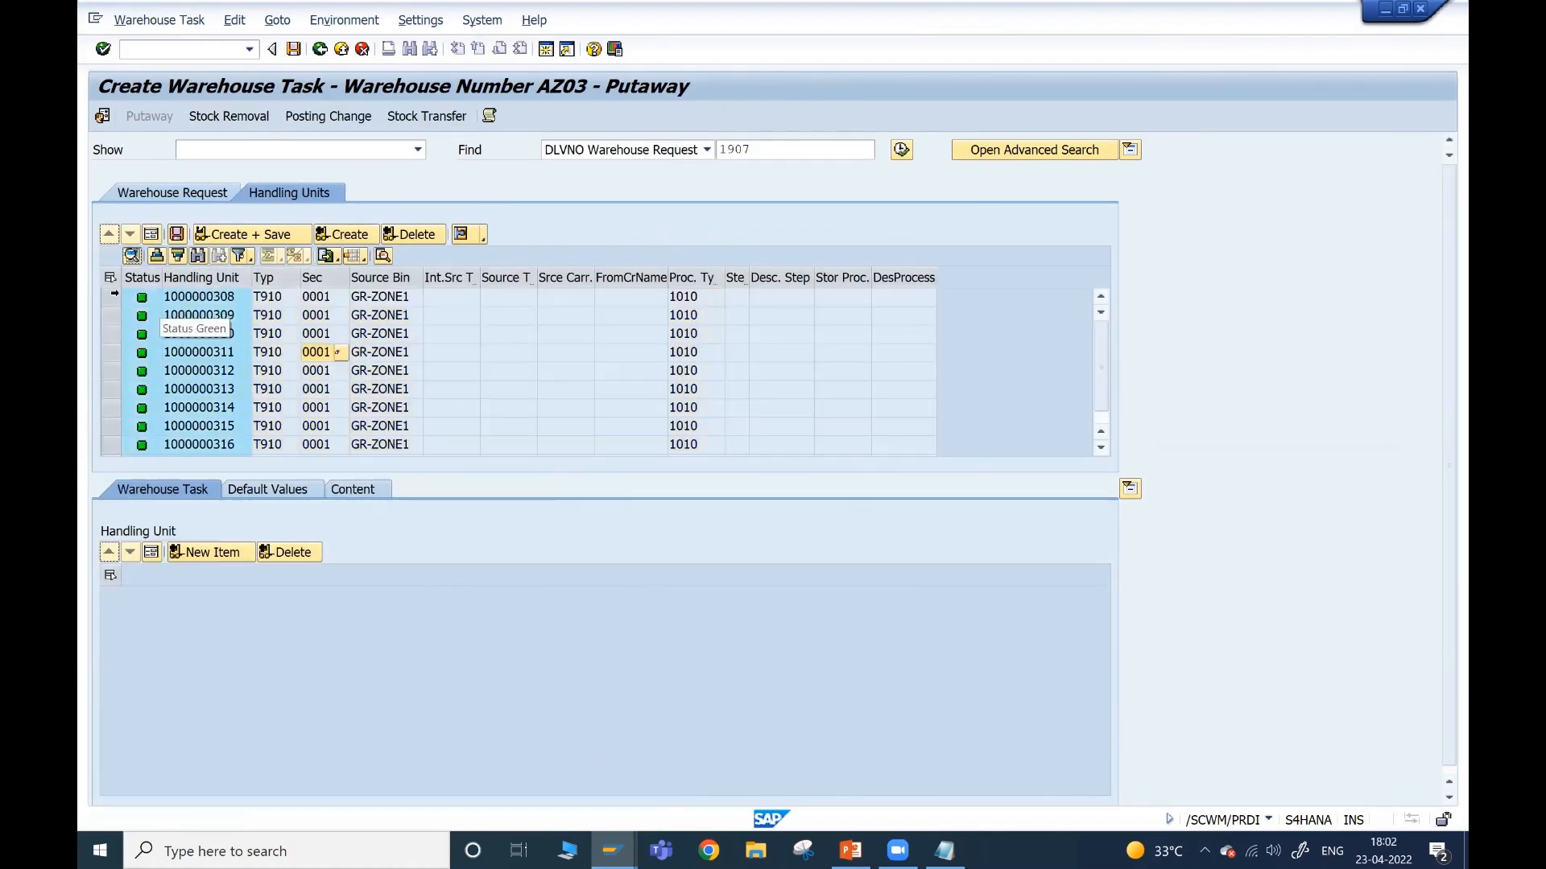
{"action": "left_click", "coordinate": [113, 297]}
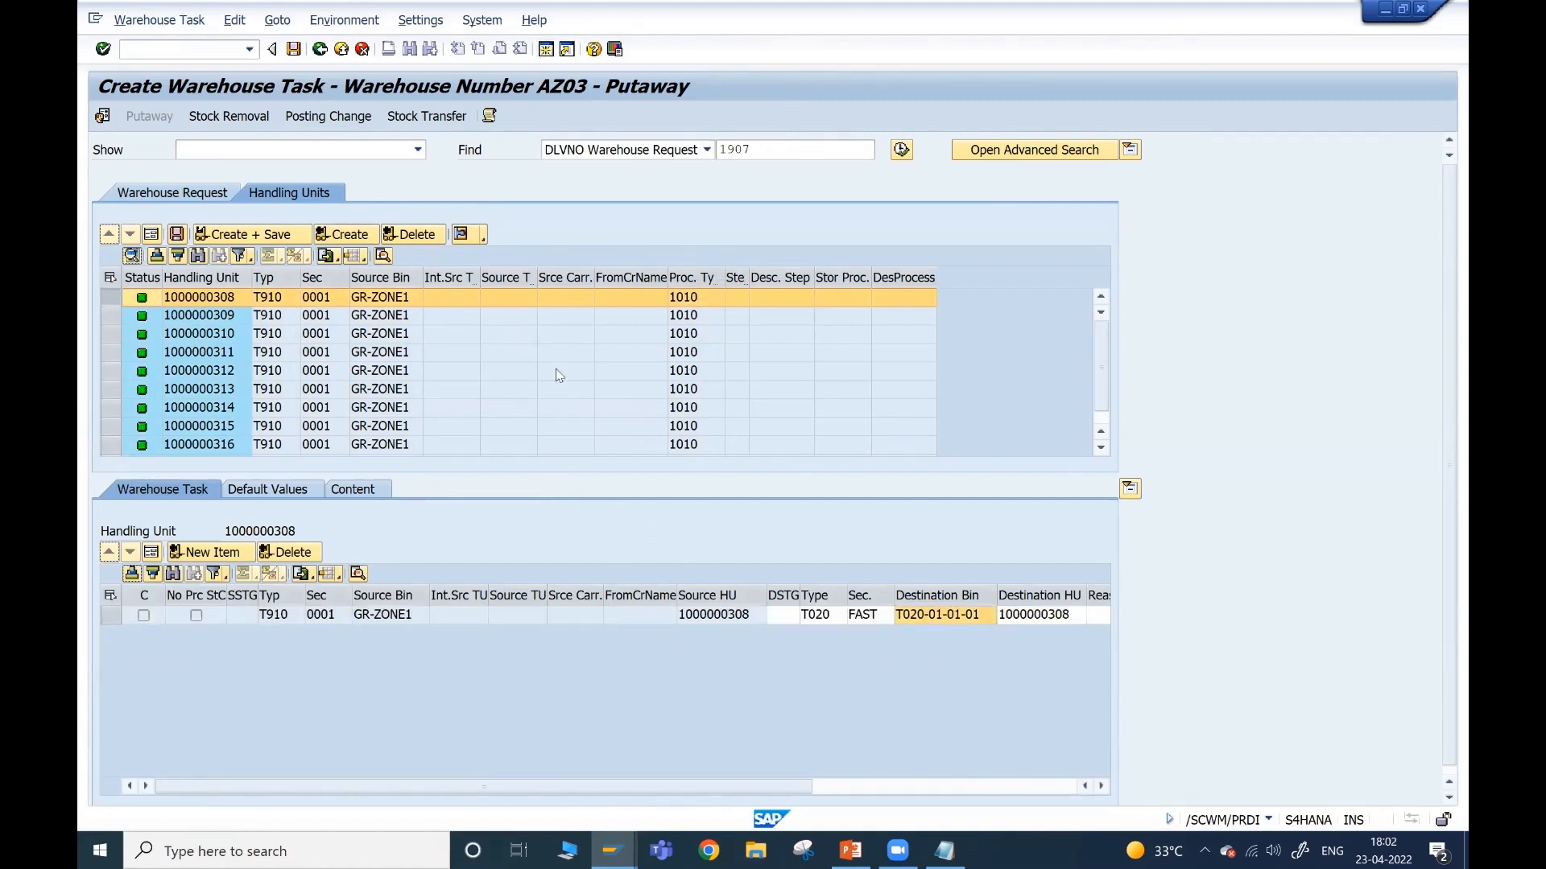
- Start transaction SPRO in another session and expand SCM Extended Warehouse Management in the SAP Reference IMG
{"action": "key", "text": "F3"}
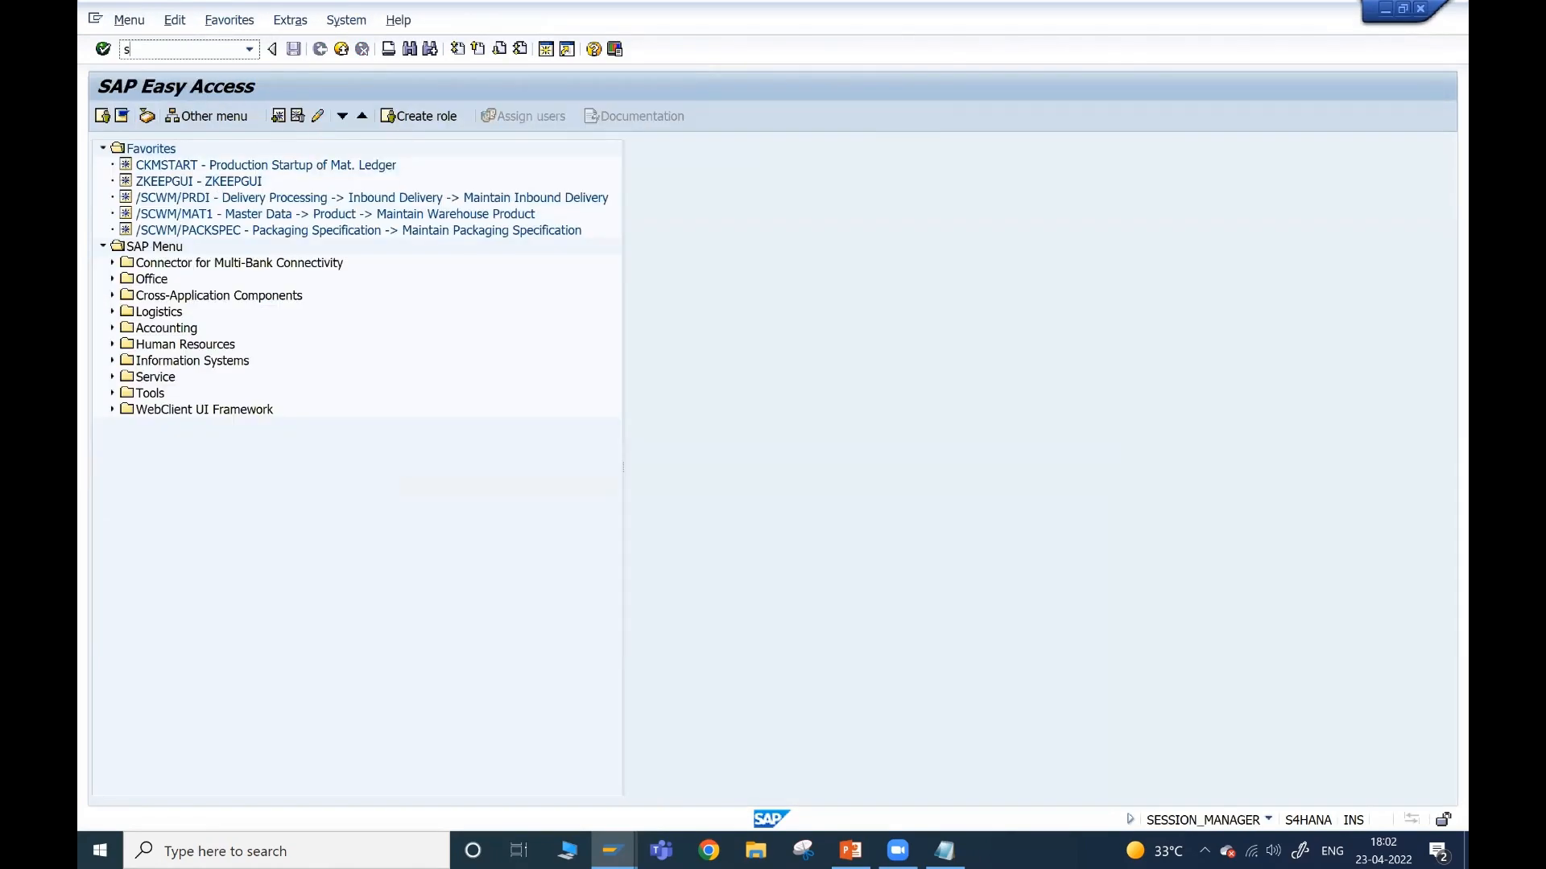
{"action": "key", "text": "Return"}
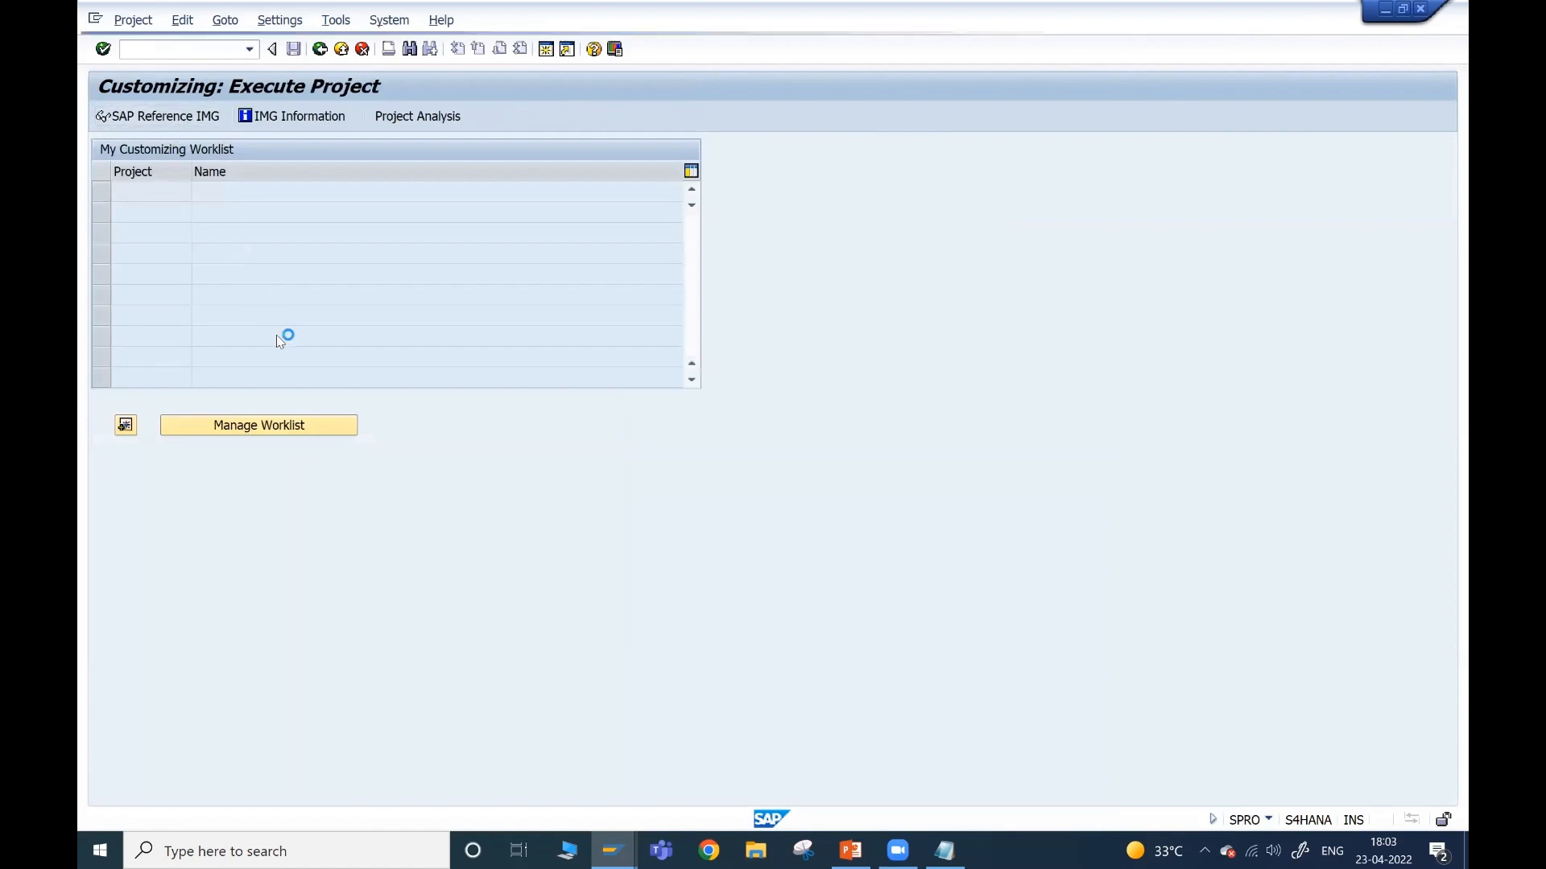
{"action": "left_click", "coordinate": [243, 376]}
{"action": "key", "text": "Down"}
{"action": "key", "text": "Down"}
{"action": "key", "text": "Down"}
{"action": "key", "text": "Down"}
{"action": "key", "text": "Down"}
{"action": "key", "text": "Down"}
{"action": "key", "text": "Down"}
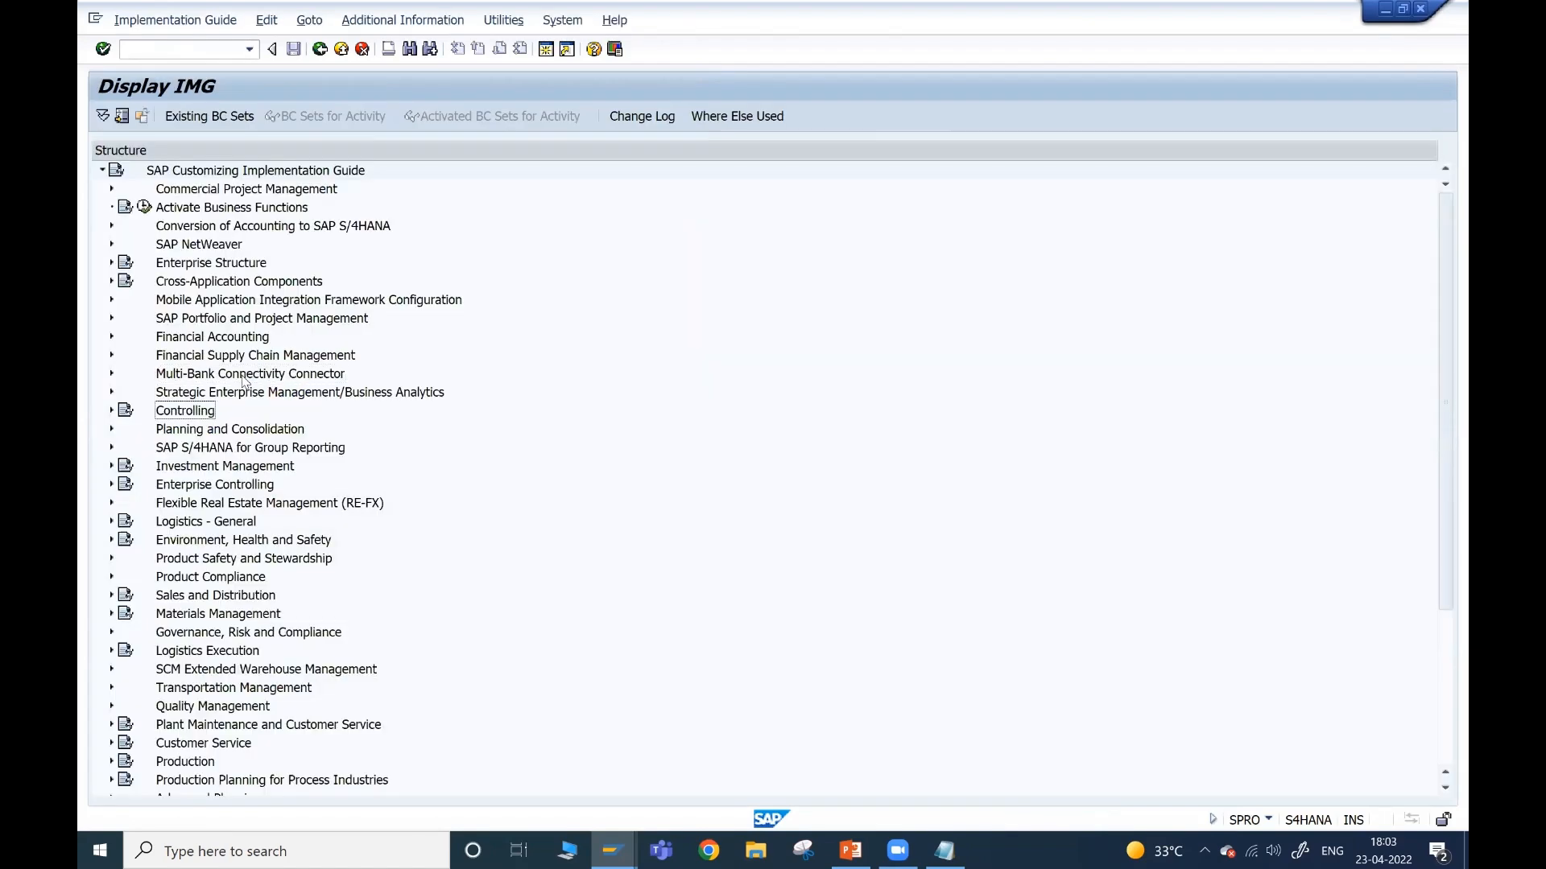
{"action": "key", "text": "Down"}
{"action": "key", "text": "Down"}
{"action": "key", "text": "Down"}
{"action": "key", "text": "Down"}
{"action": "key", "text": "Down"}
{"action": "key", "text": "Down"}
{"action": "key", "text": "Down"}
{"action": "key", "text": "Down"}
{"action": "key", "text": "Down"}
{"action": "key", "text": "Right"}
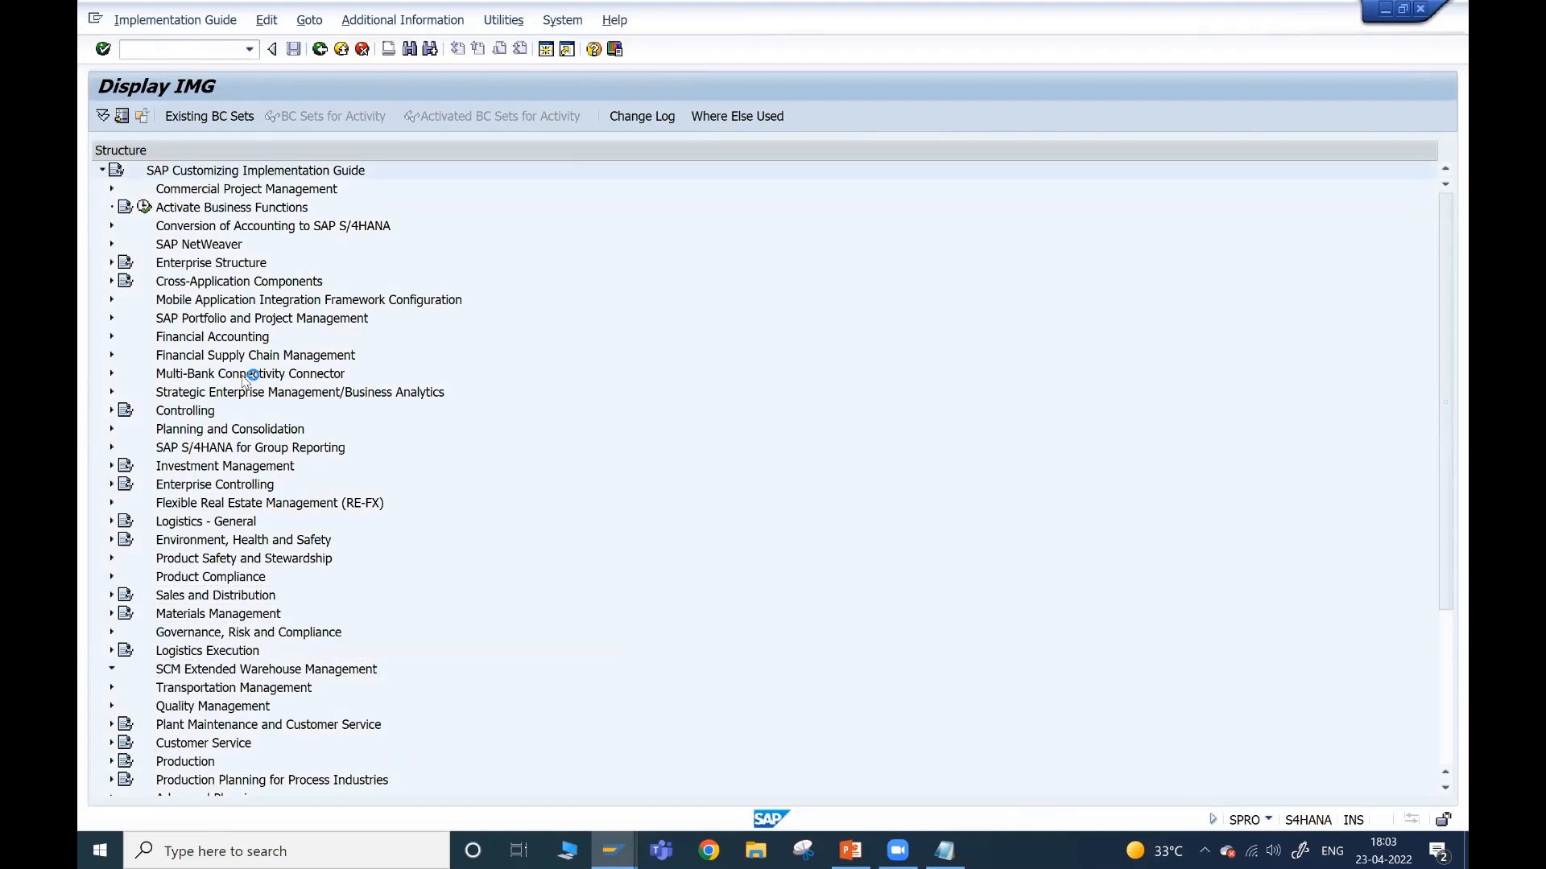
- Open Define Storage Type under Extended Warehouse Management master data and display the details of storage type T020 in warehouse AZ03
{"action": "scroll", "coordinate": [243, 378], "scroll_direction": "down", "scroll_amount": 3}
{"action": "scroll", "coordinate": [168, 434], "scroll_direction": "down", "scroll_amount": 2}
{"action": "left_click", "coordinate": [167, 417]}
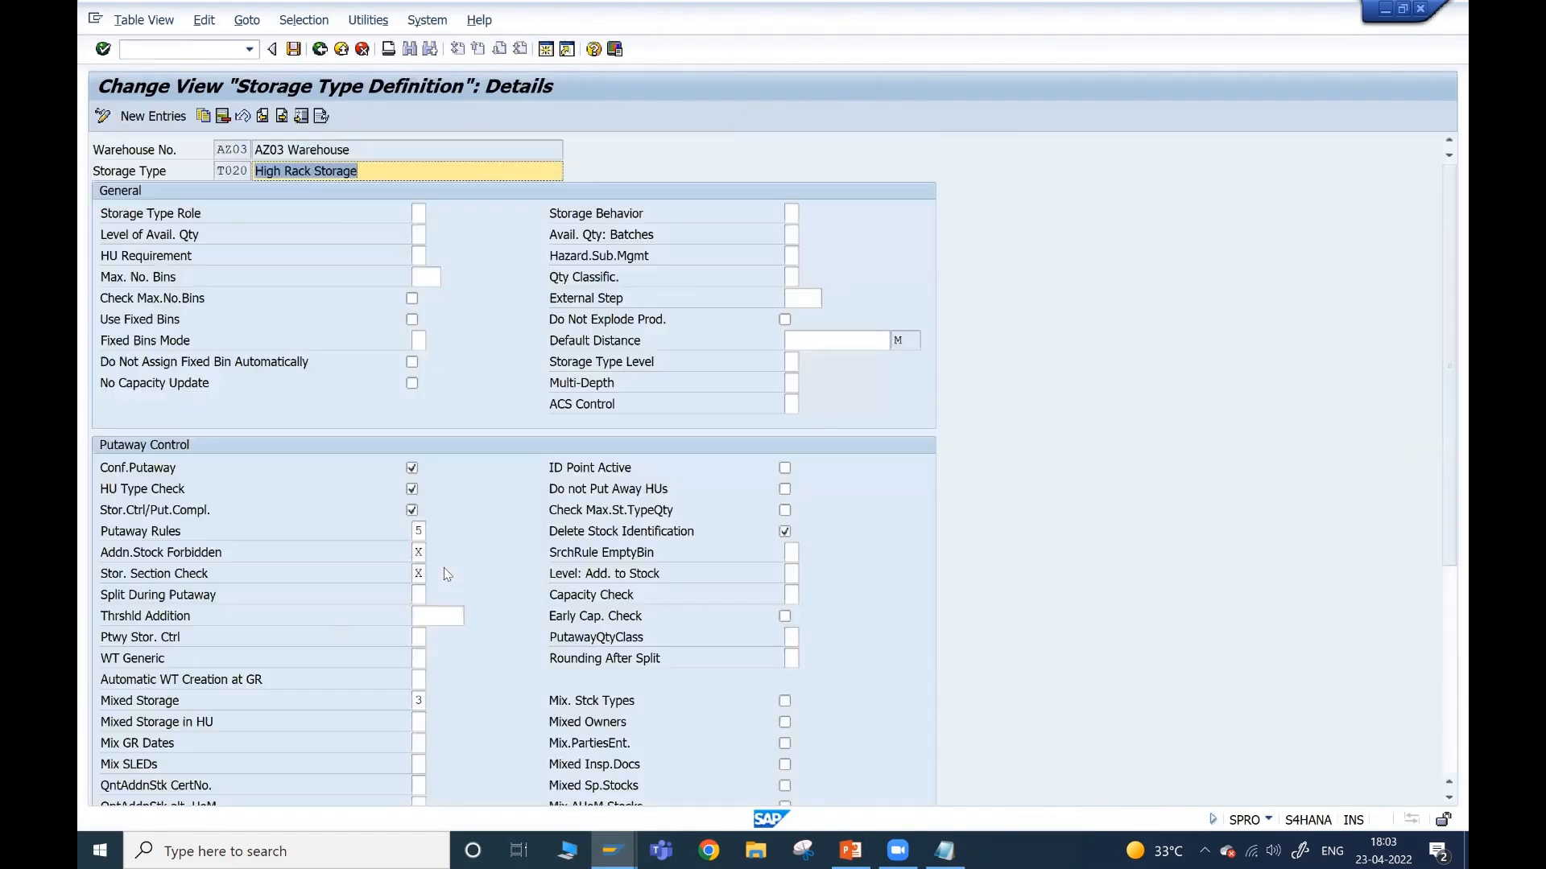
- Set WT Generic for storage type T020 to 1 (Storage Type and Storage Section) and save it in the proposed customizing request
{"action": "scroll", "coordinate": [443, 568], "scroll_direction": "down", "scroll_amount": 2}
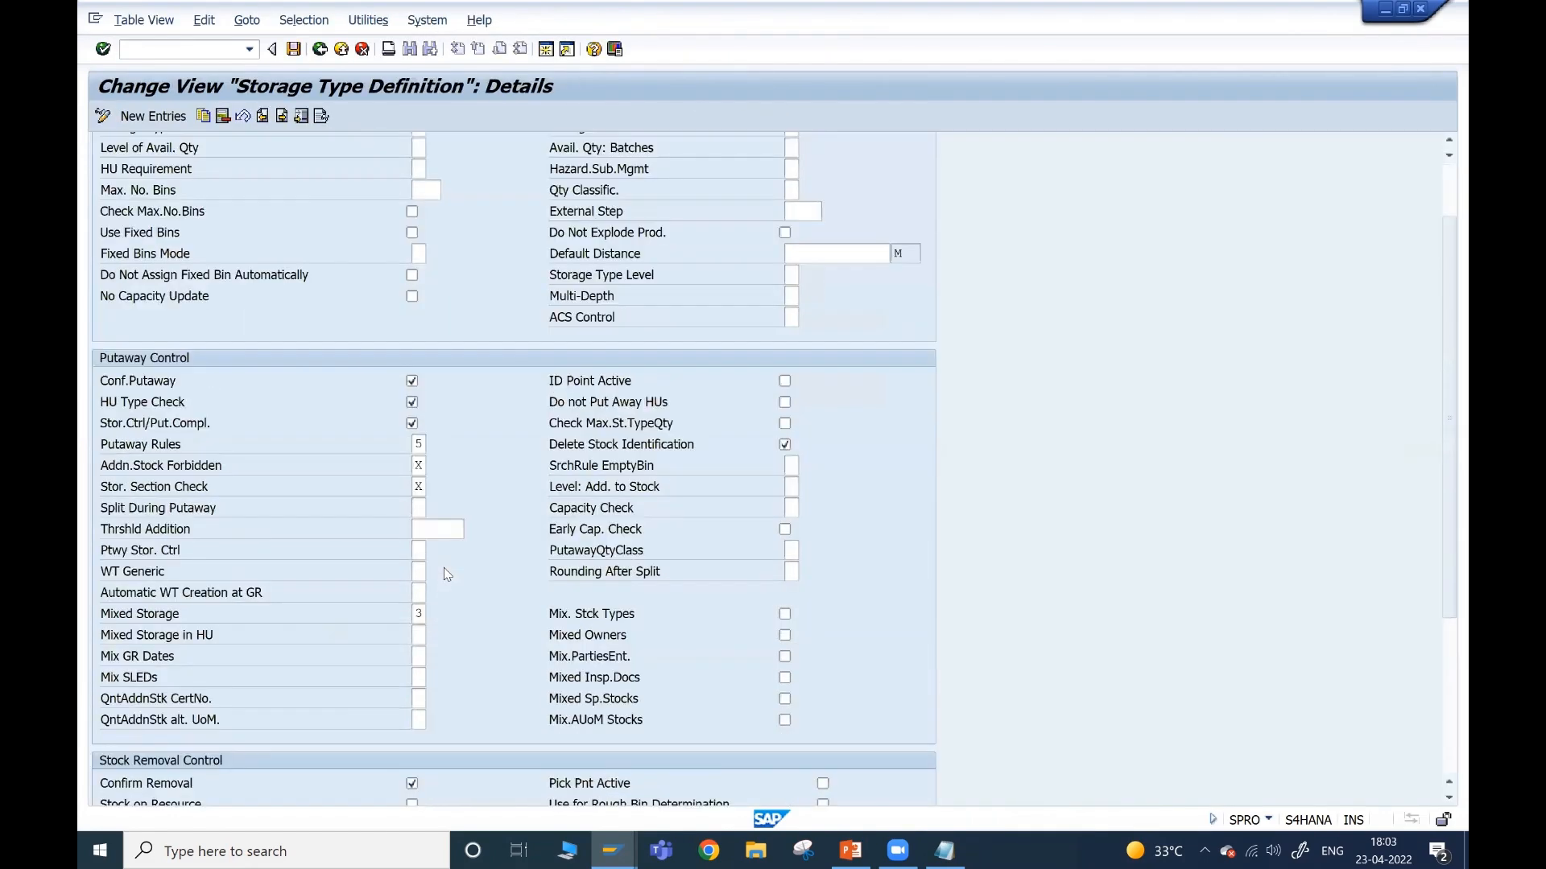
{"action": "scroll", "coordinate": [443, 569], "scroll_direction": "down", "scroll_amount": 3}
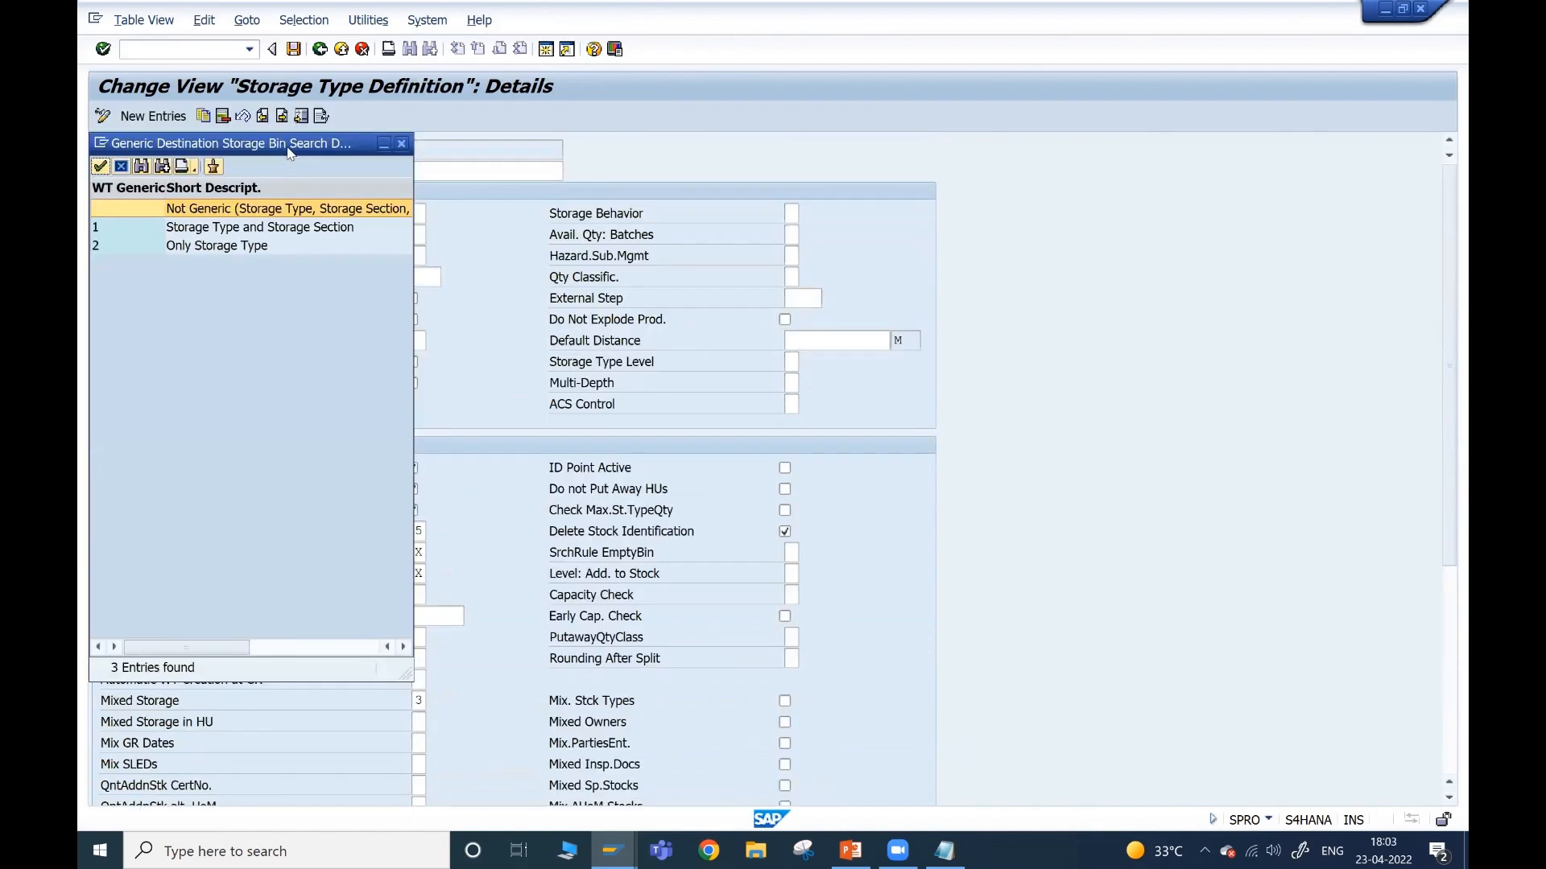
{"action": "left_click_drag", "start_coordinate": [289, 151], "coordinate": [822, 155]}
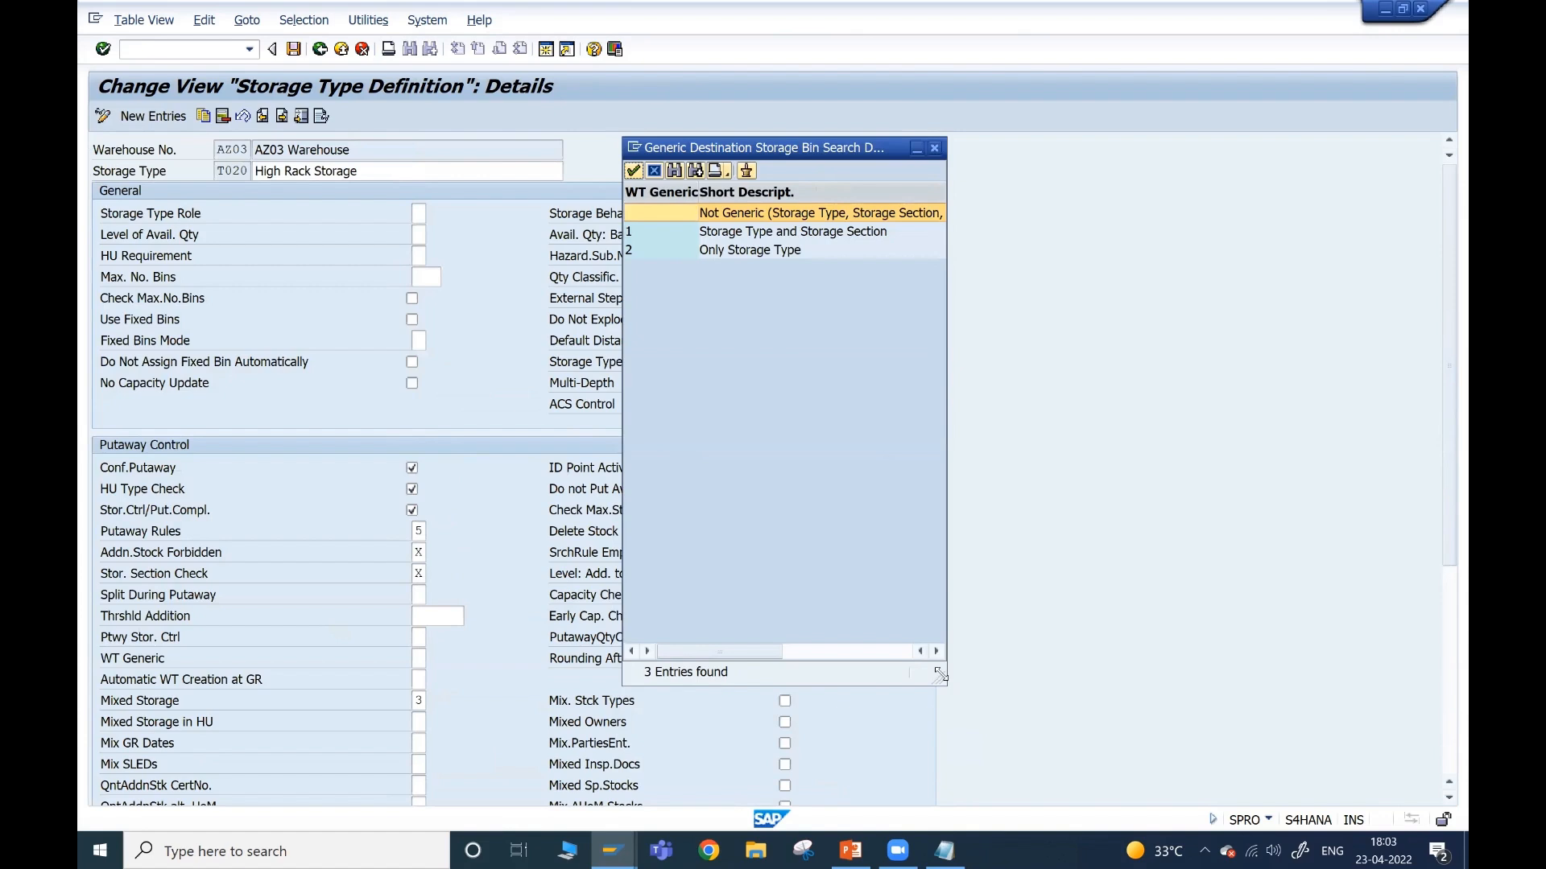
{"action": "left_click_drag", "start_coordinate": [1094, 500], "coordinate": [1095, 504]}
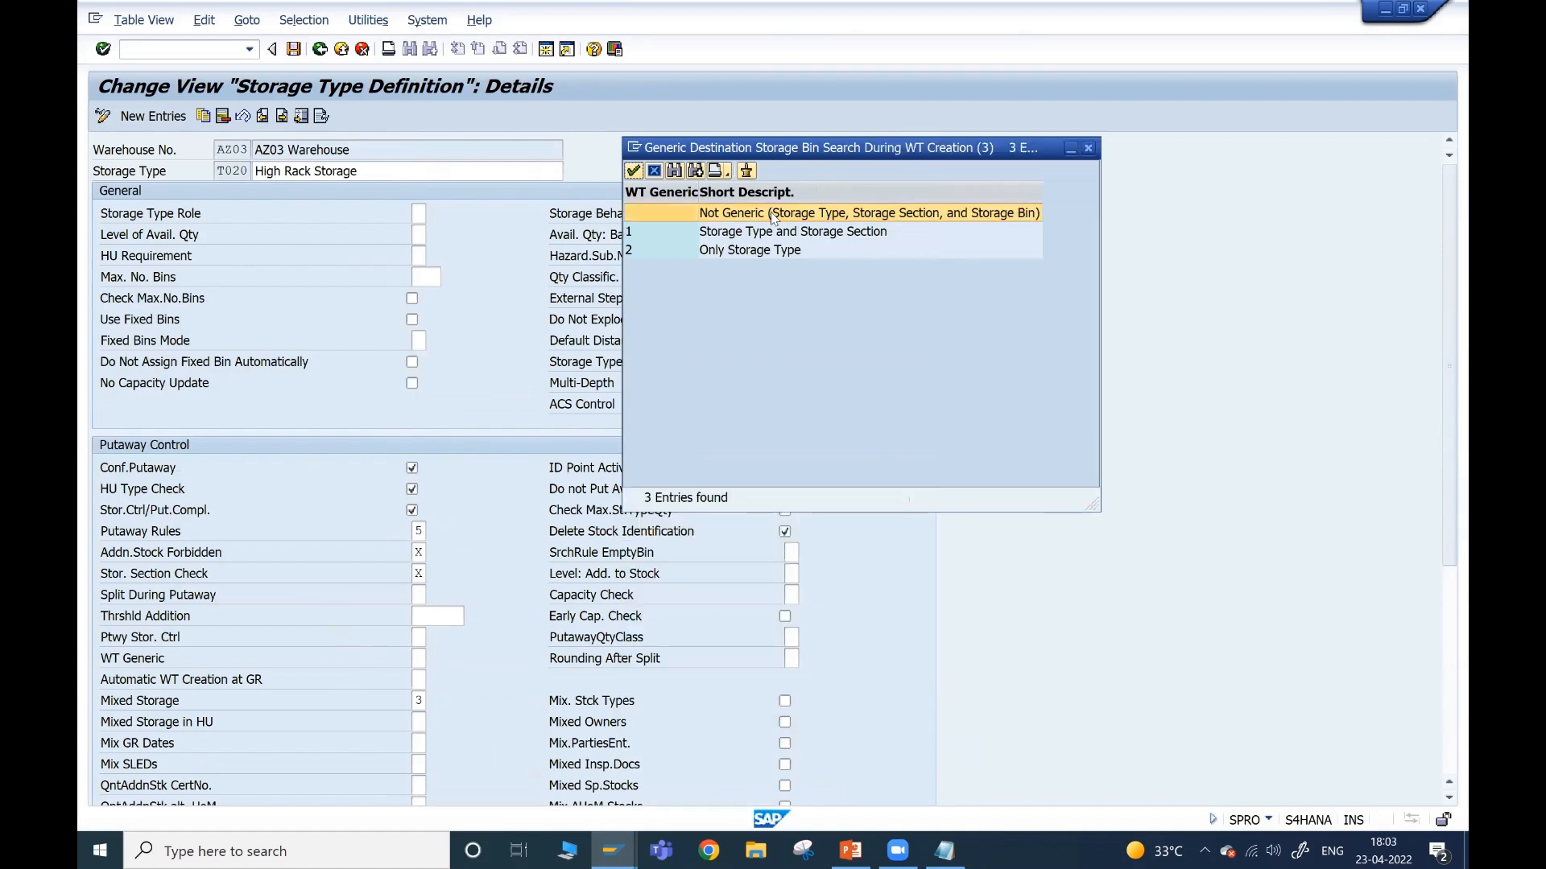
{"action": "left_click", "coordinate": [825, 233]}
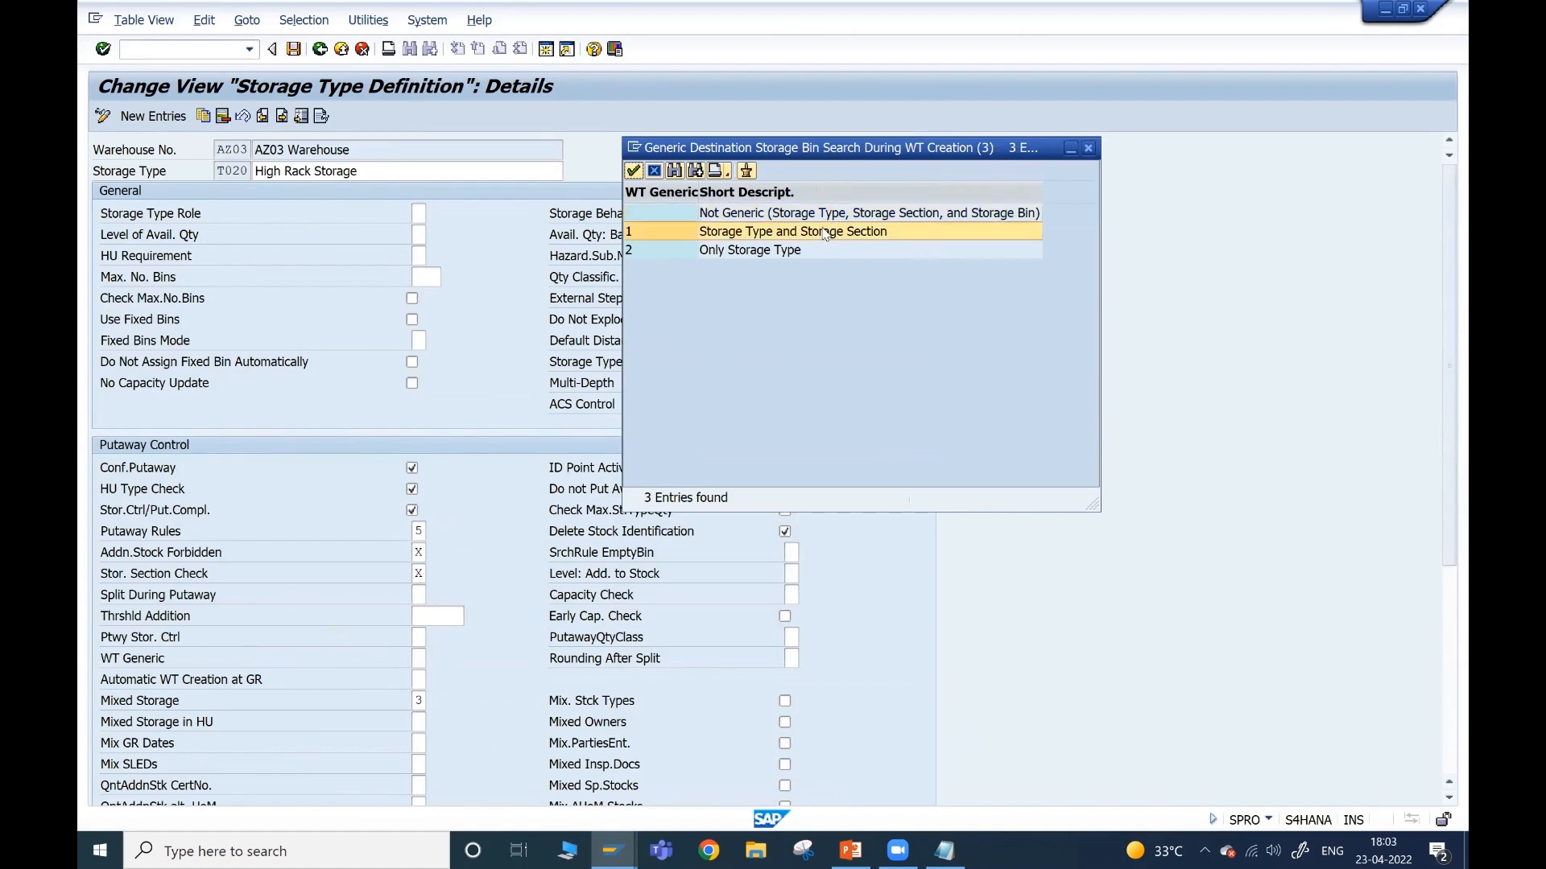
{"action": "double_click", "coordinate": [825, 233]}
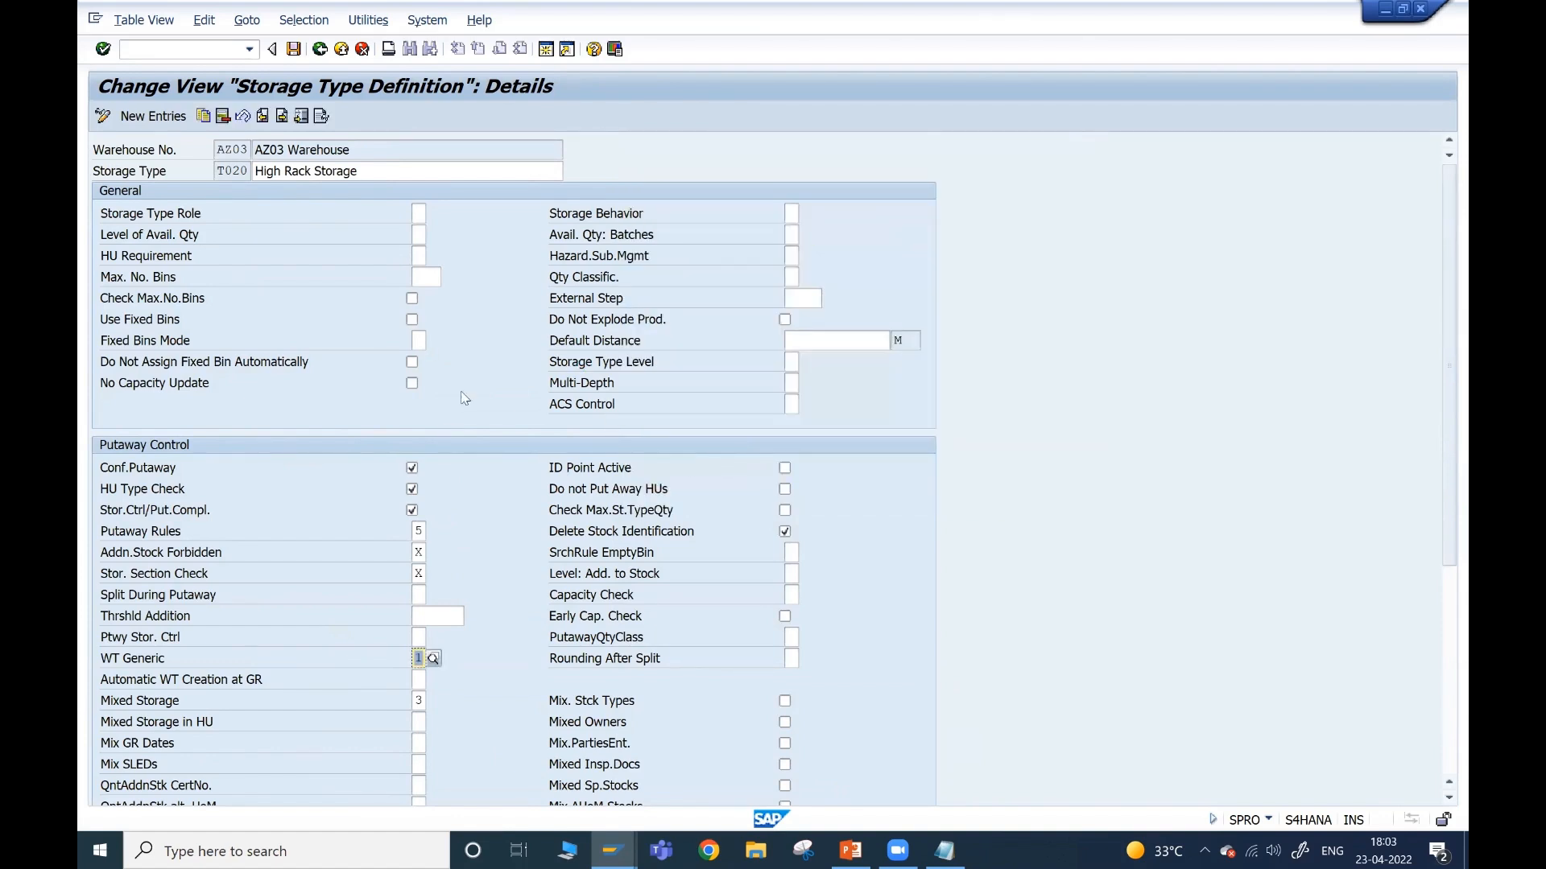
{"action": "left_click", "coordinate": [293, 50]}
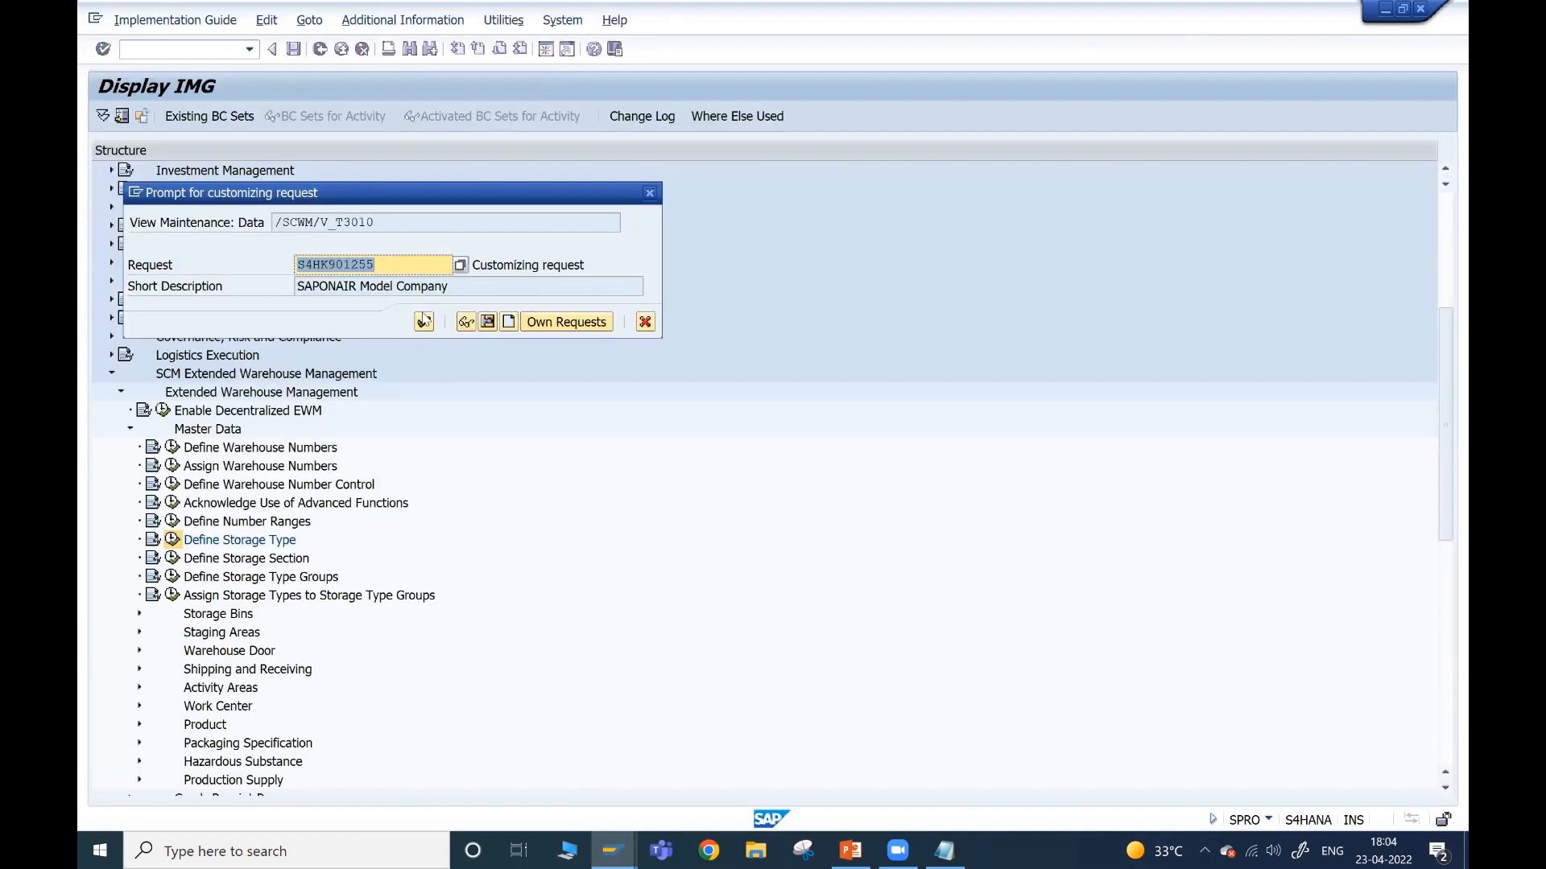
{"action": "left_click", "coordinate": [424, 321]}
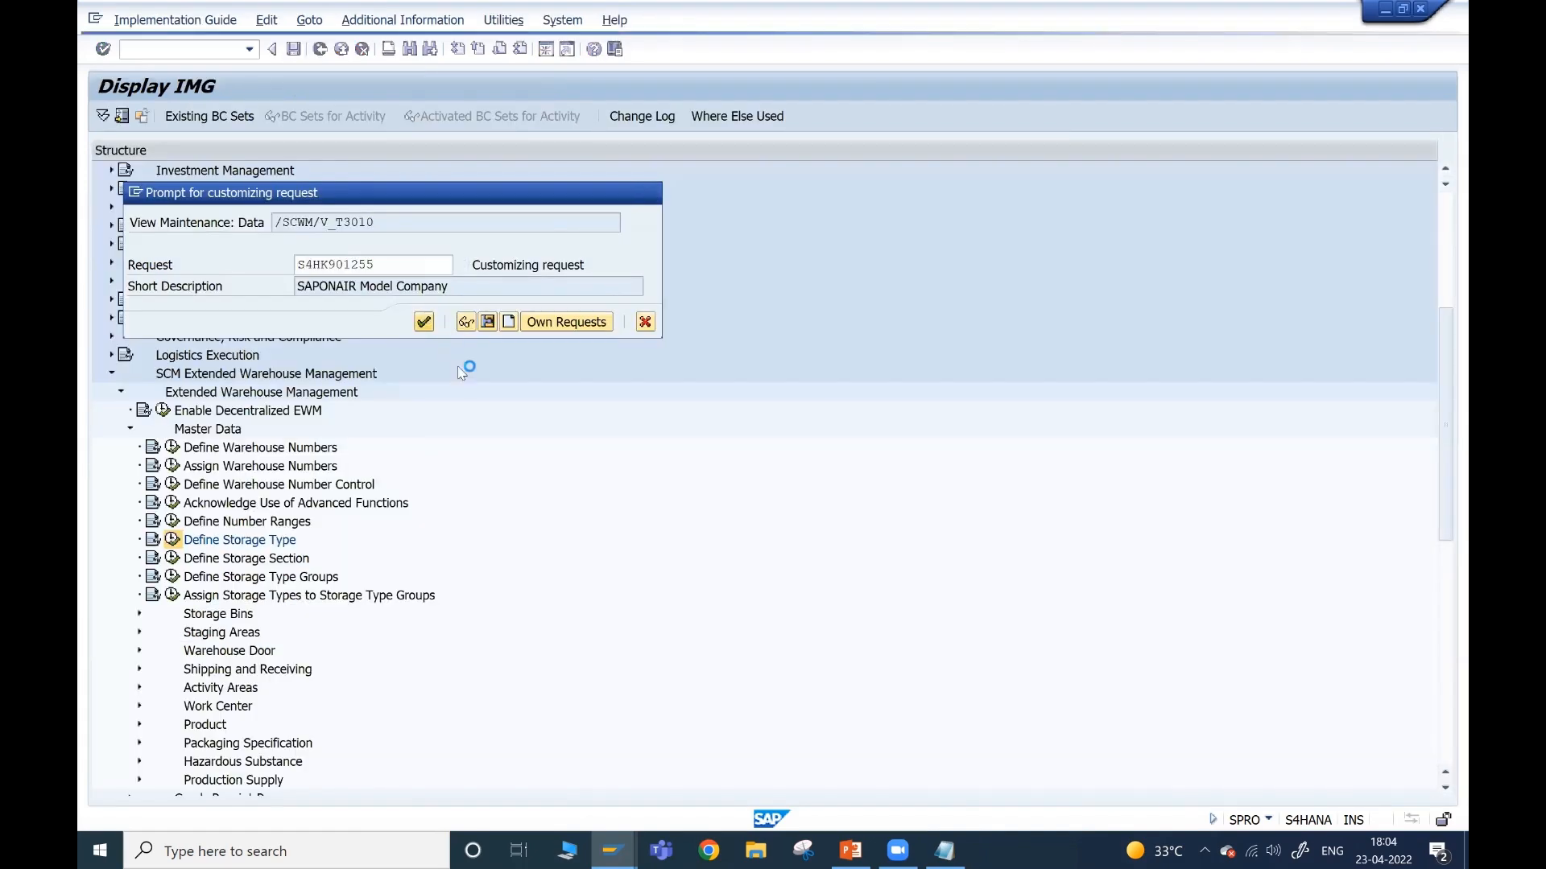
- Discard the unsaved putaway task and regenerate a warehouse task from the inbound delivery for its first handling unit
{"action": "key", "text": "alt+Tab"}
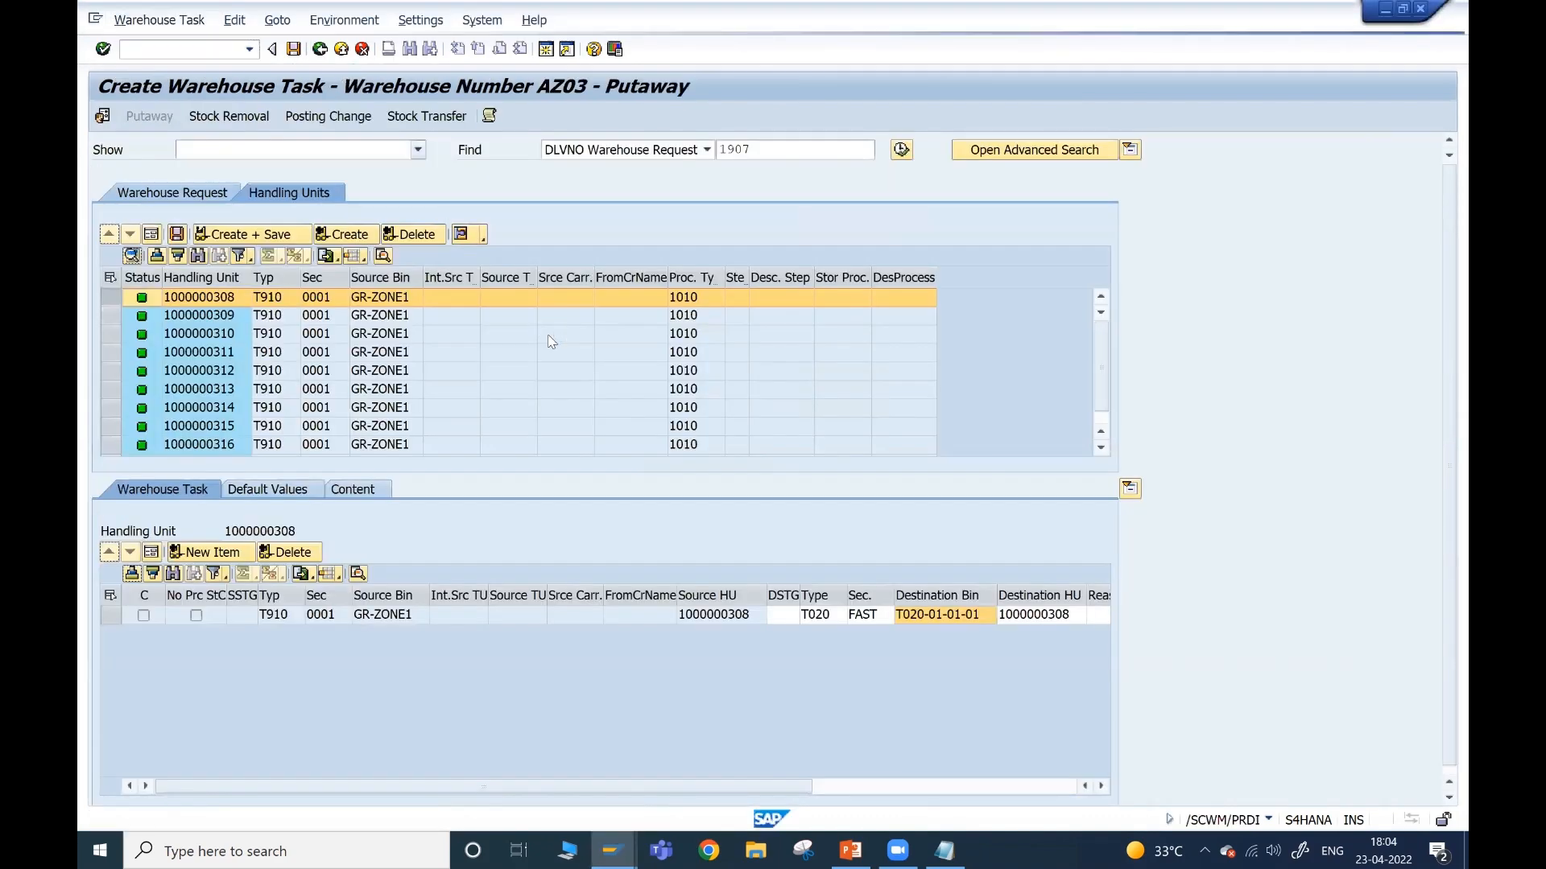
{"action": "left_click", "coordinate": [376, 360]}
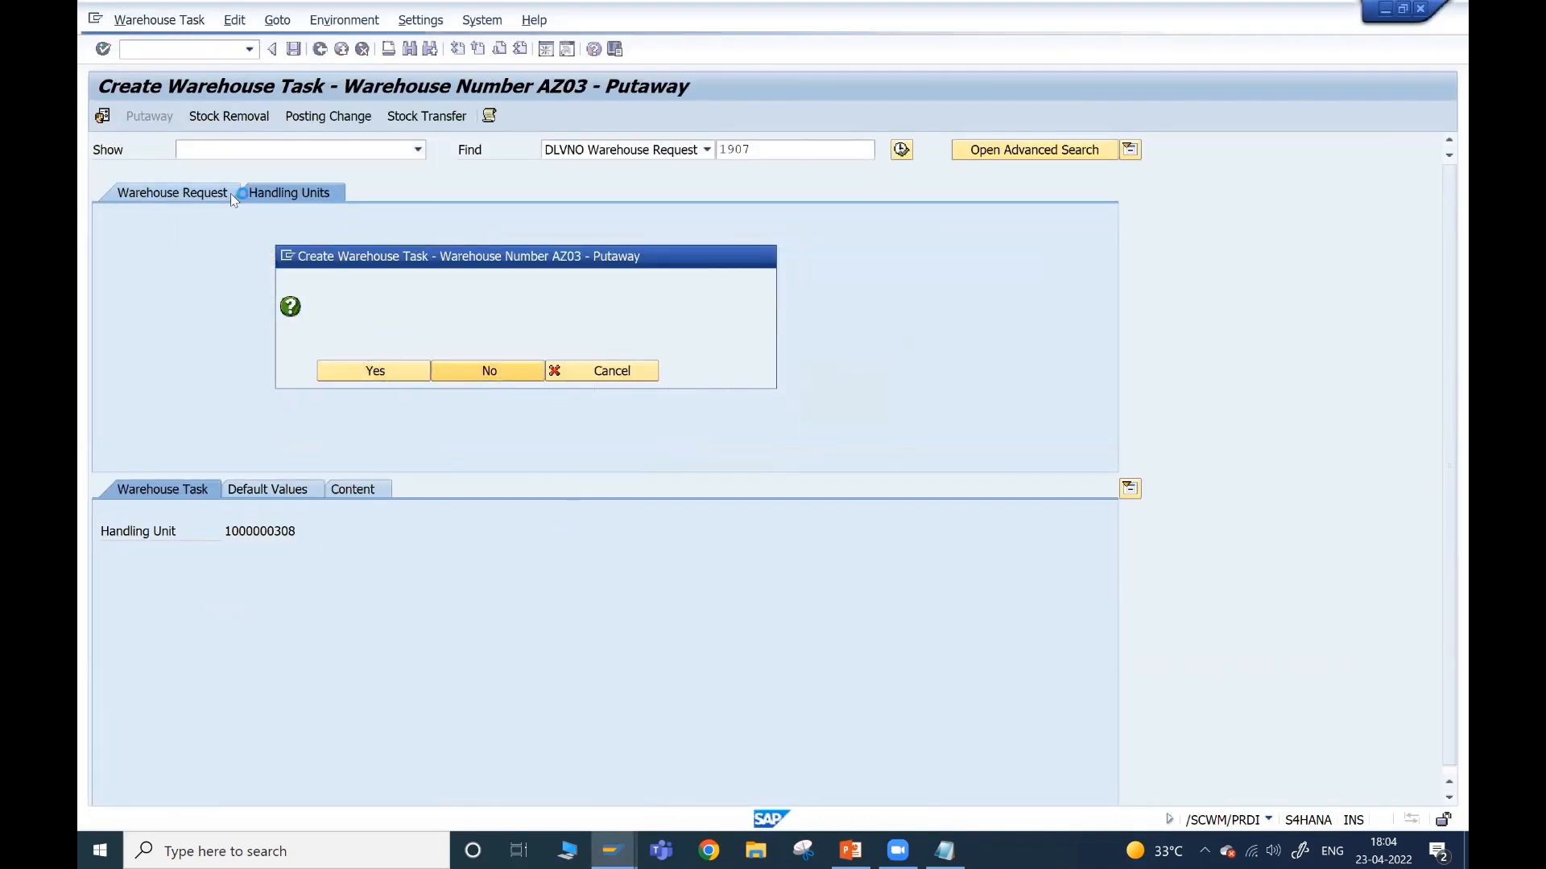
{"action": "left_click", "coordinate": [175, 23]}
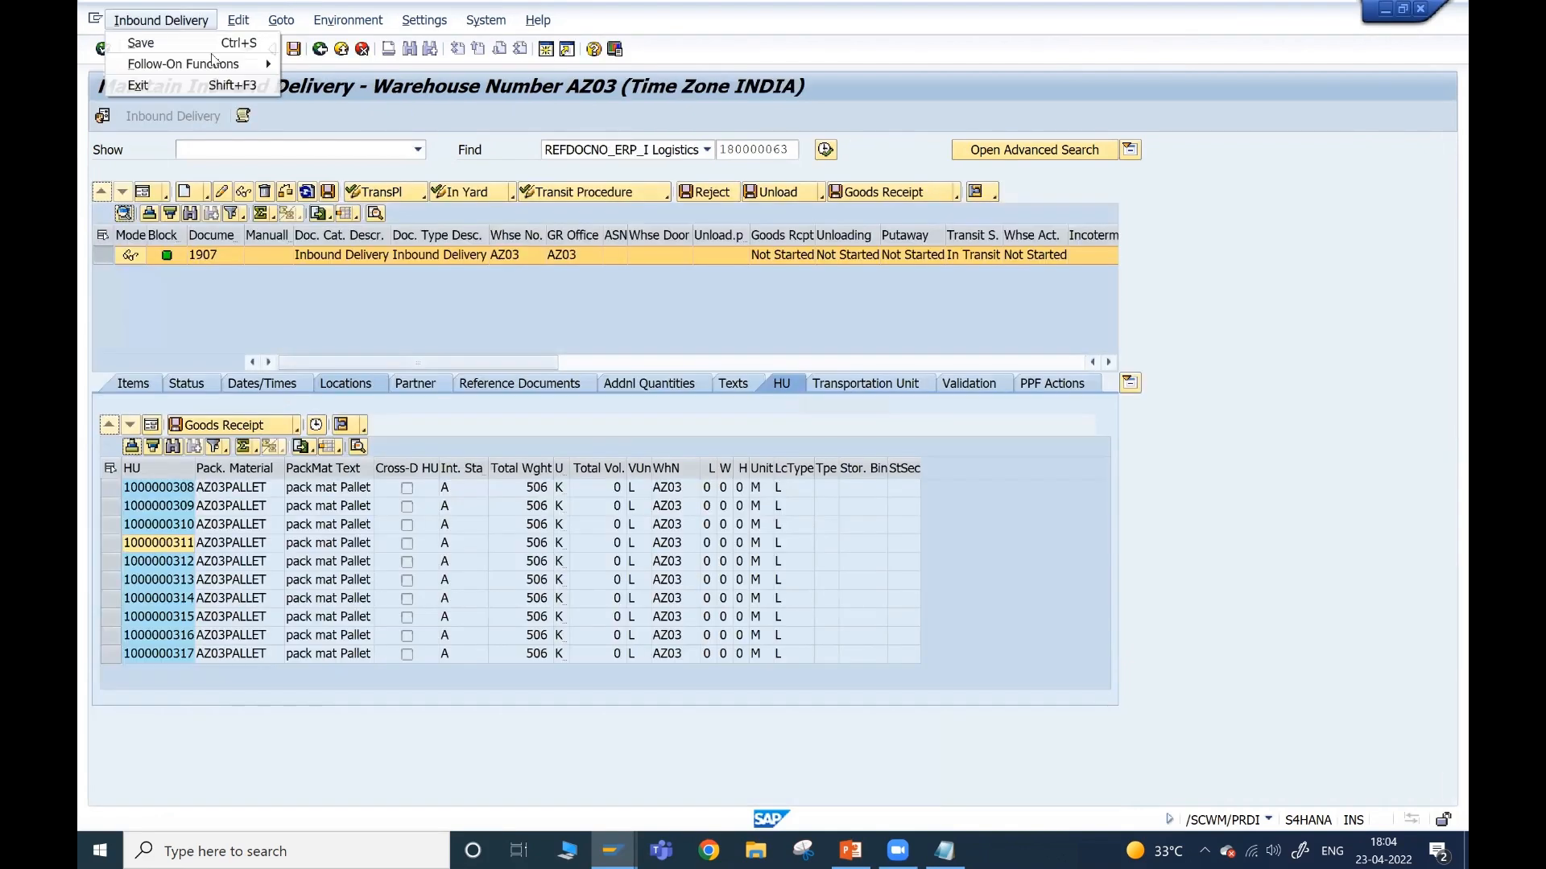
{"action": "mouse_move", "coordinate": [224, 62]}
{"action": "left_click", "coordinate": [310, 65]}
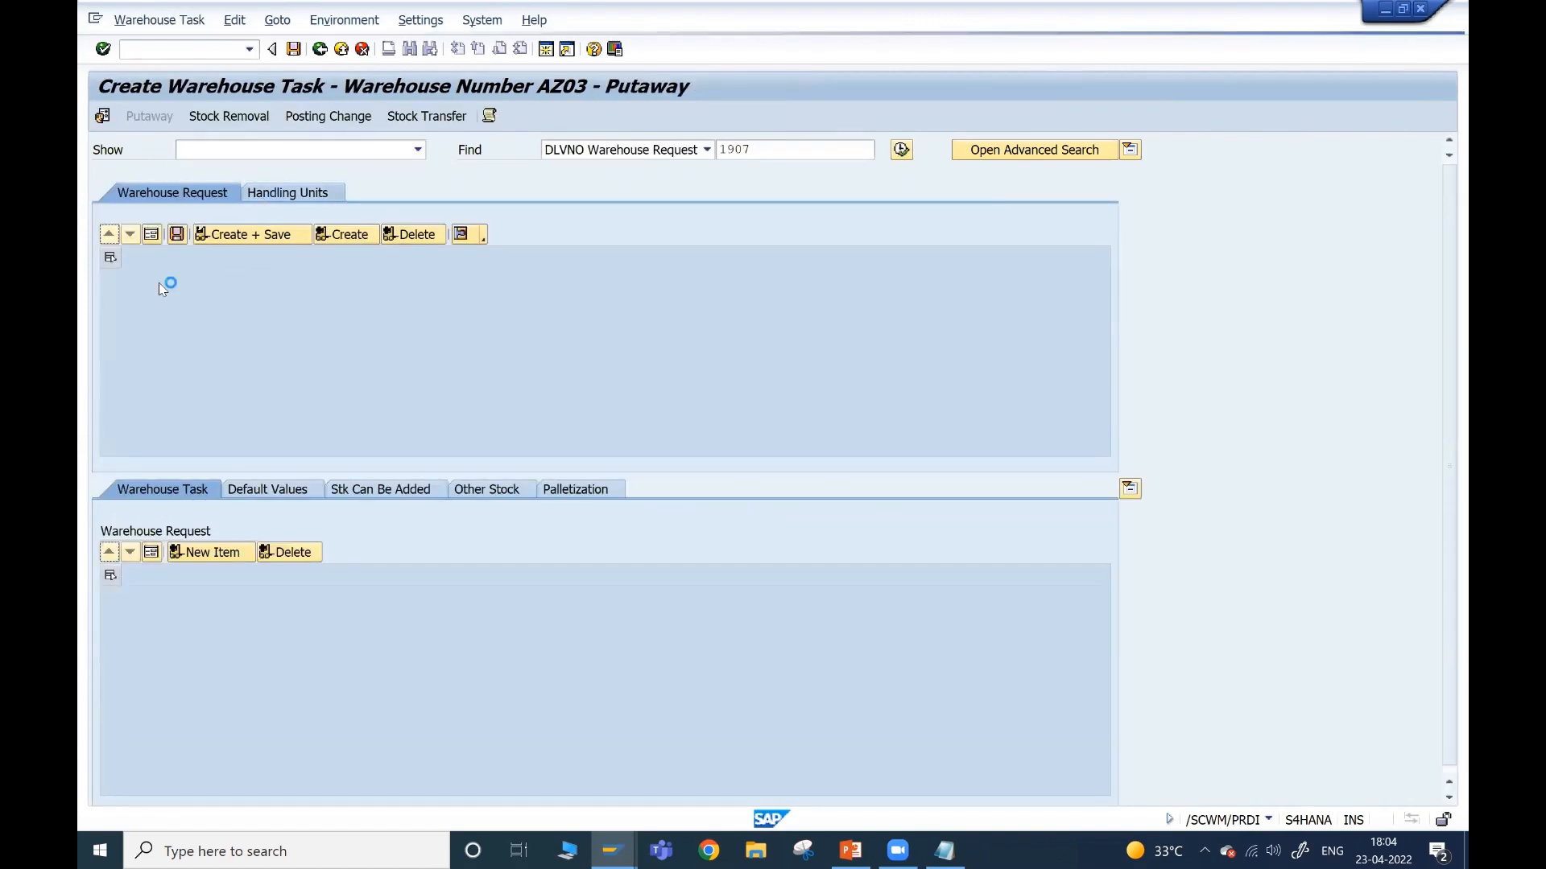
{"action": "left_click", "coordinate": [113, 297]}
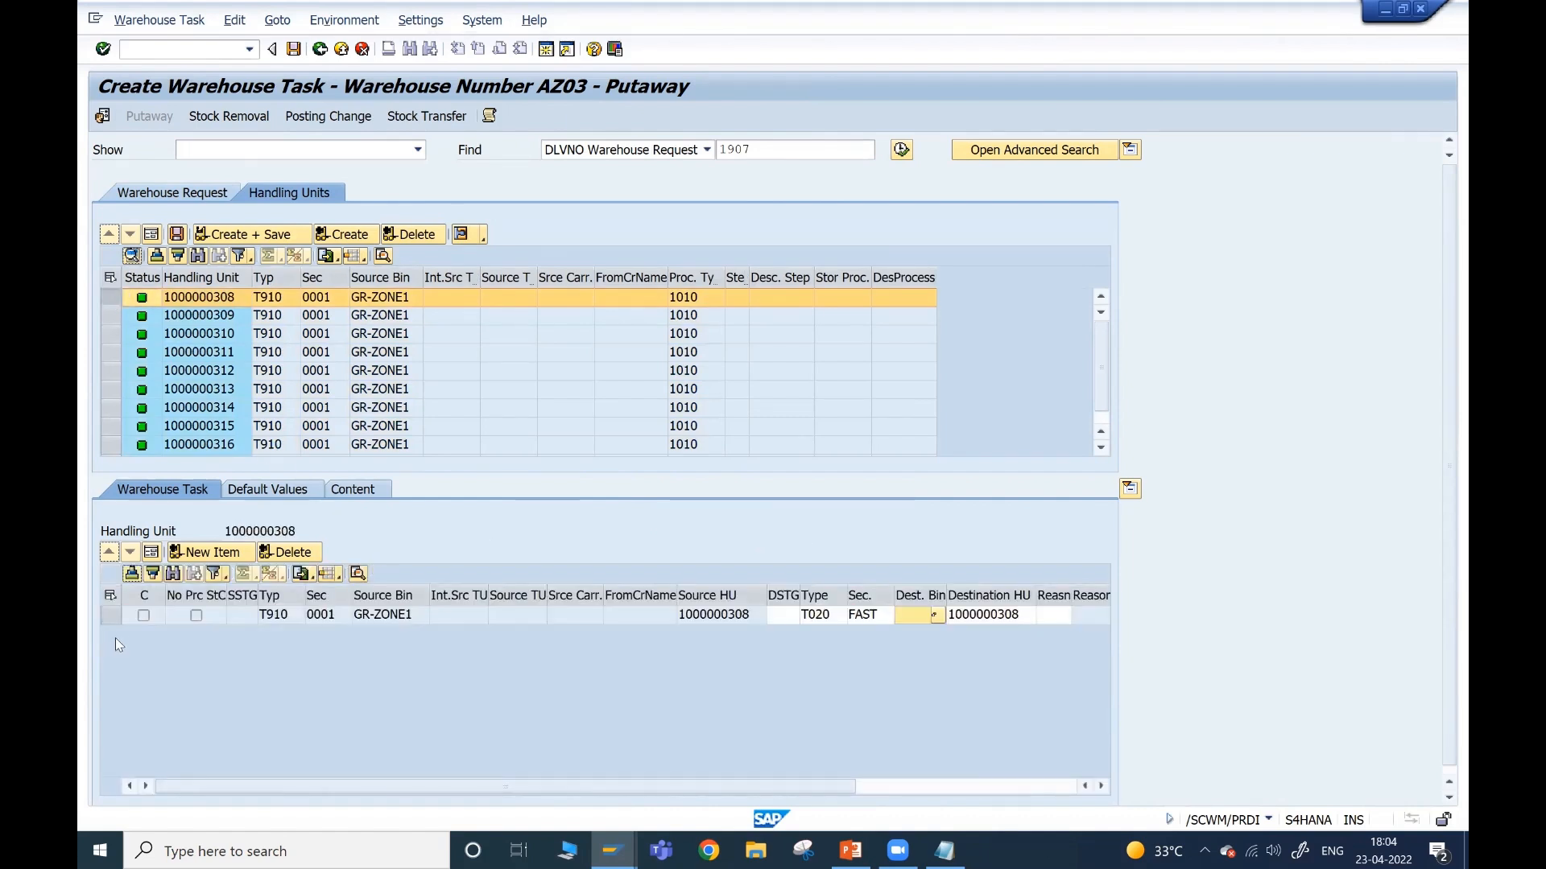
- Show the warehouse task in form view and check its destination storage type, section and bin
{"action": "left_click", "coordinate": [150, 553]}
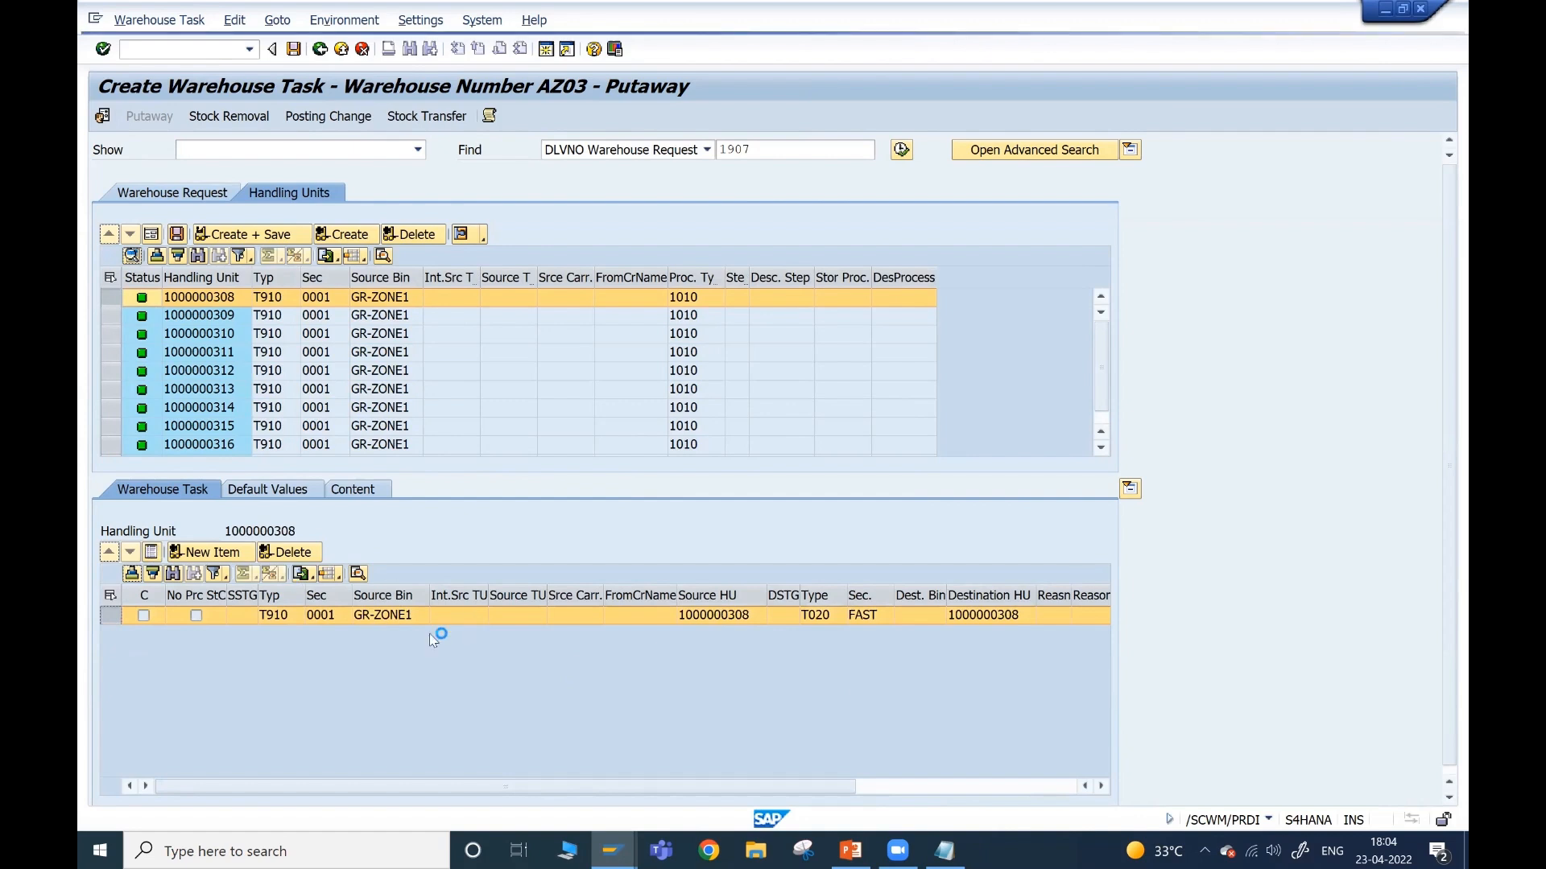
{"action": "left_click_drag", "start_coordinate": [284, 700], "coordinate": [241, 706]}
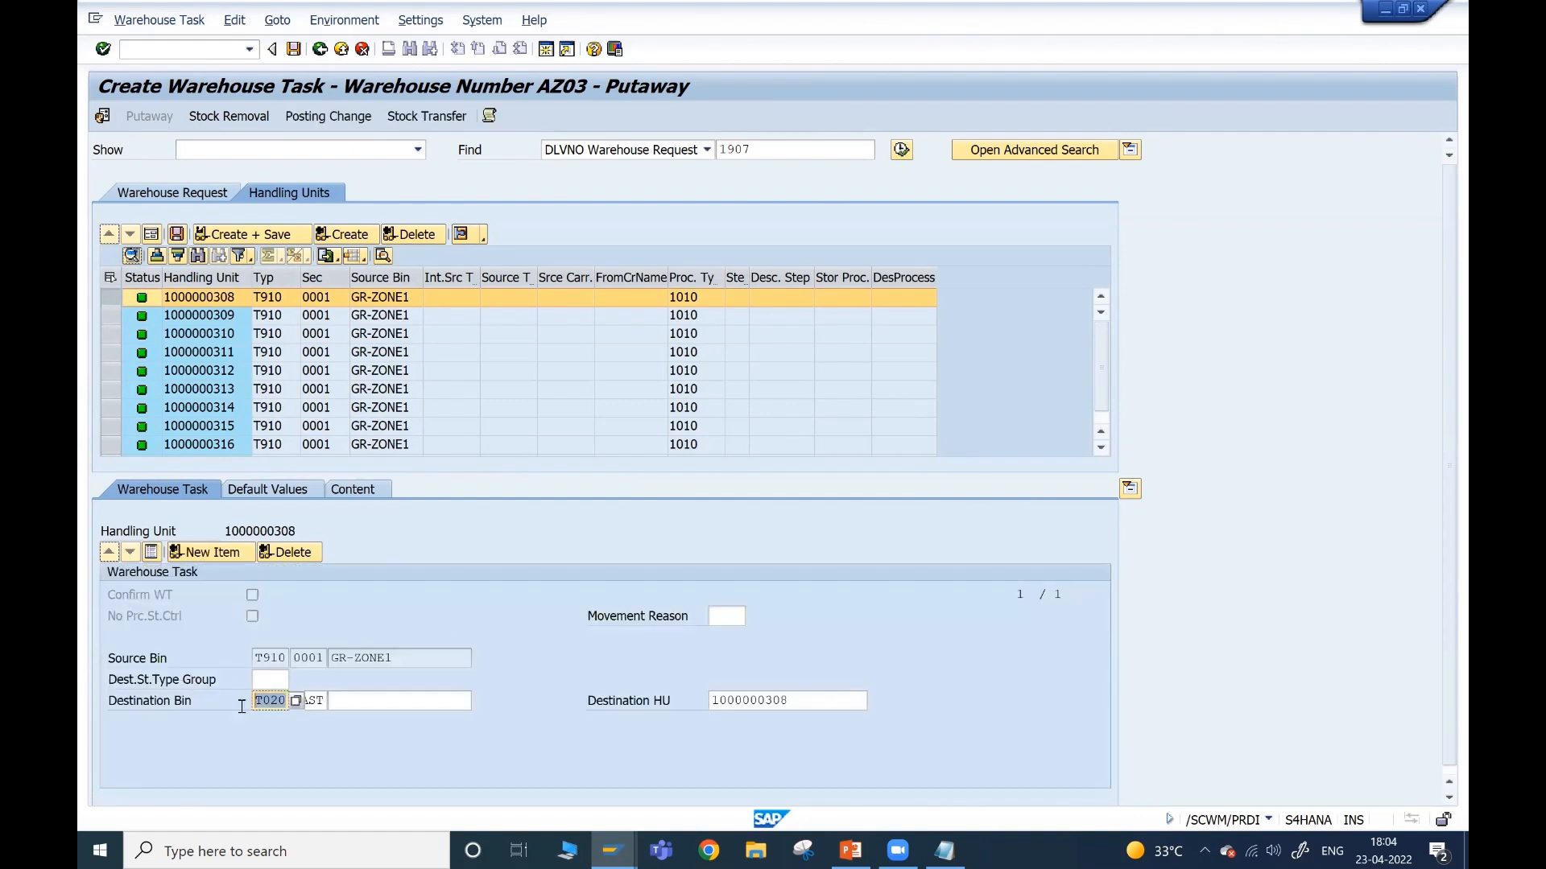
{"action": "left_click", "coordinate": [390, 705]}
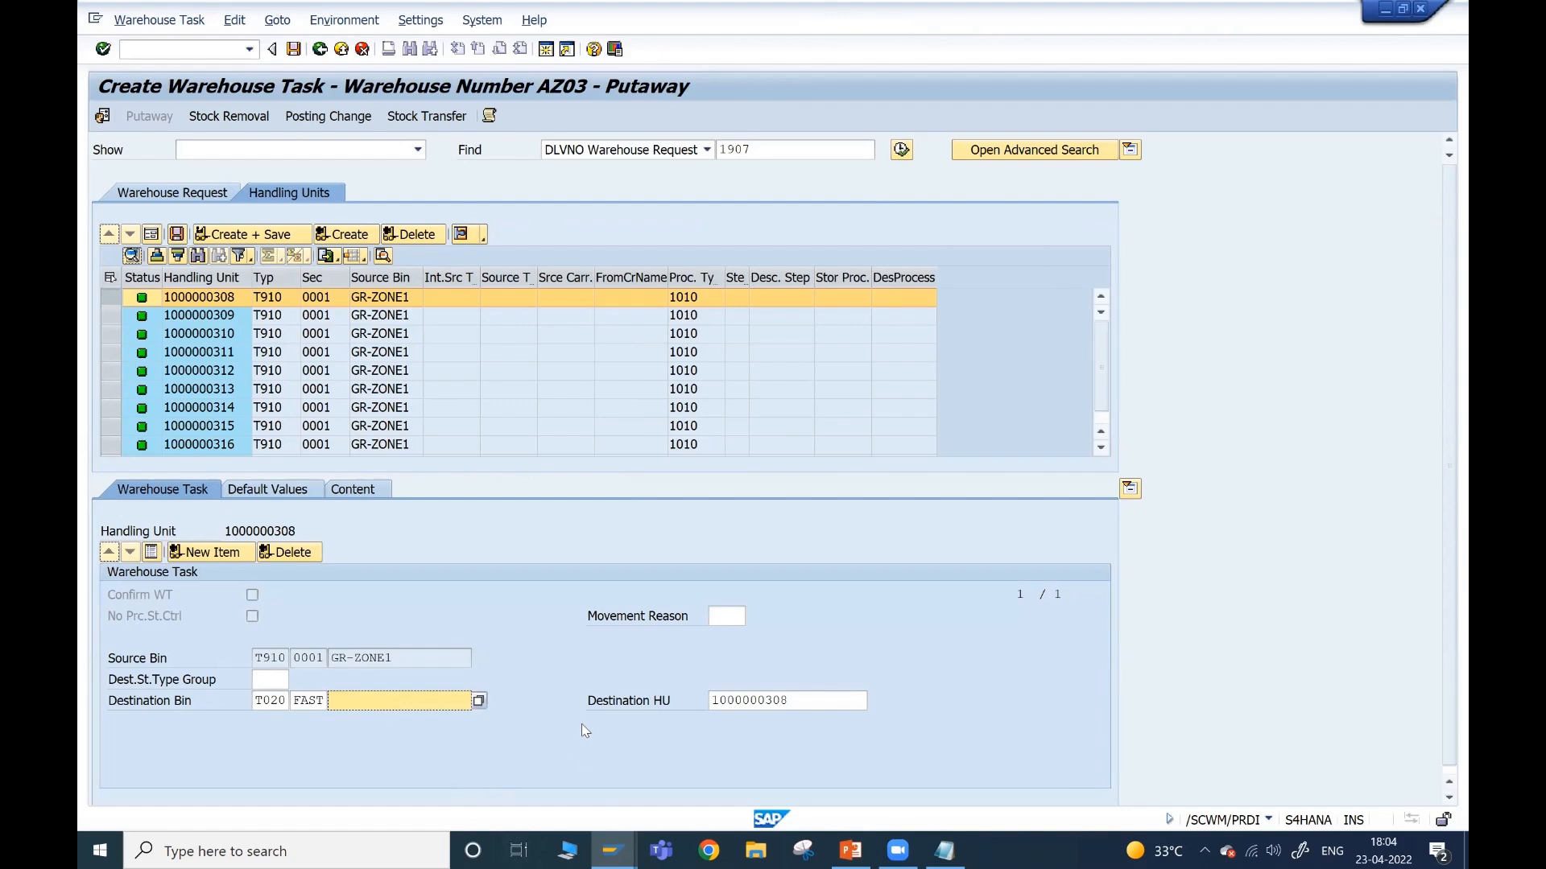
- Return to the T020 storage type definition and set WT Generic to 2 (Only Storage Type)
{"action": "key", "text": "alt+Tab"}
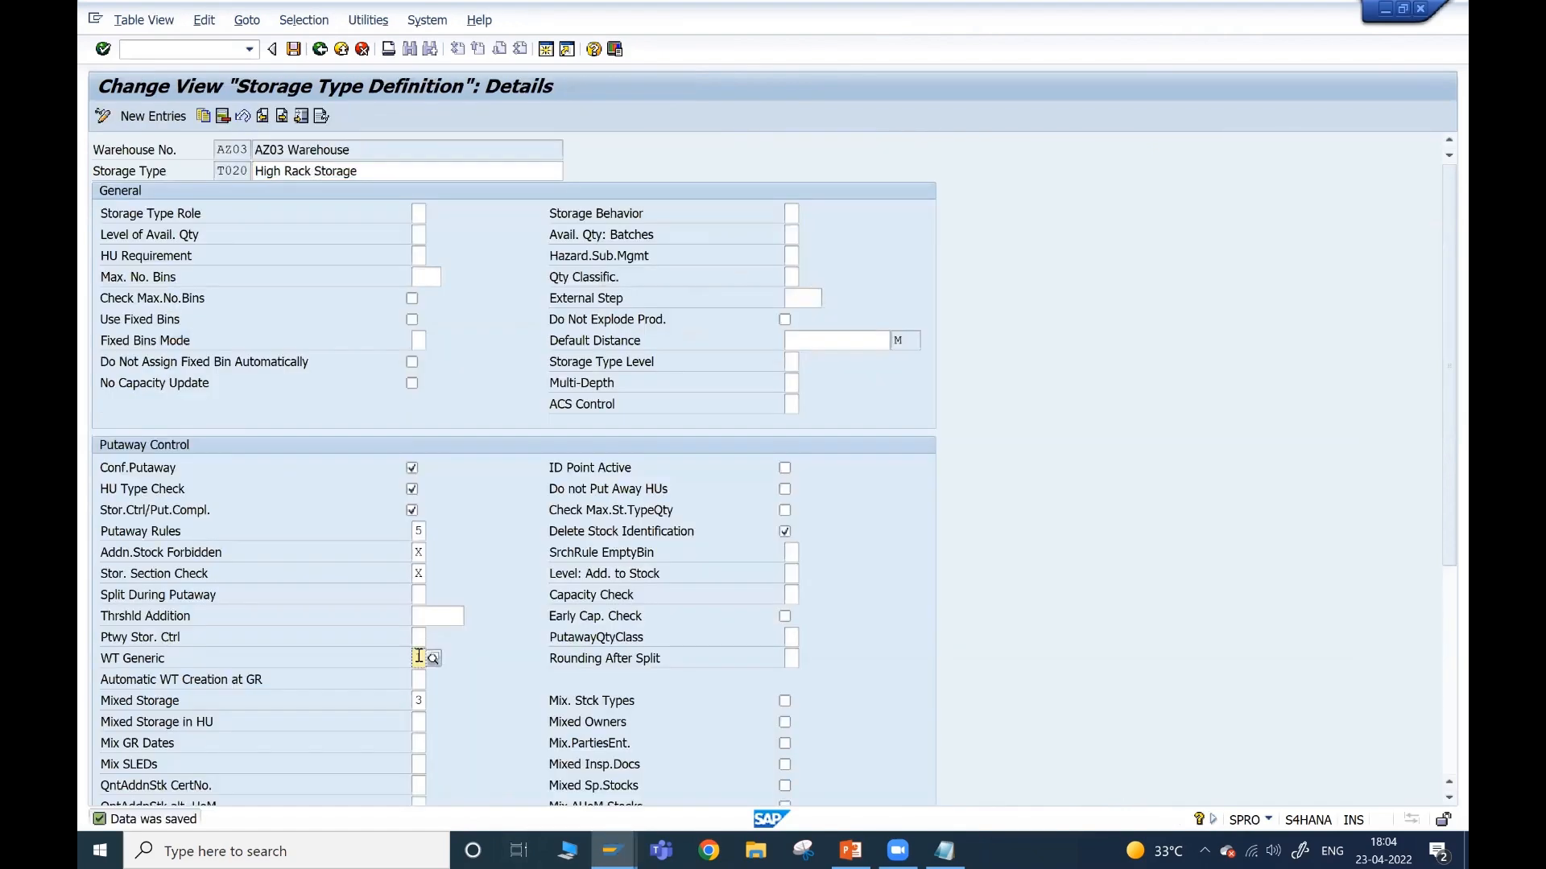
{"action": "left_click", "coordinate": [433, 658]}
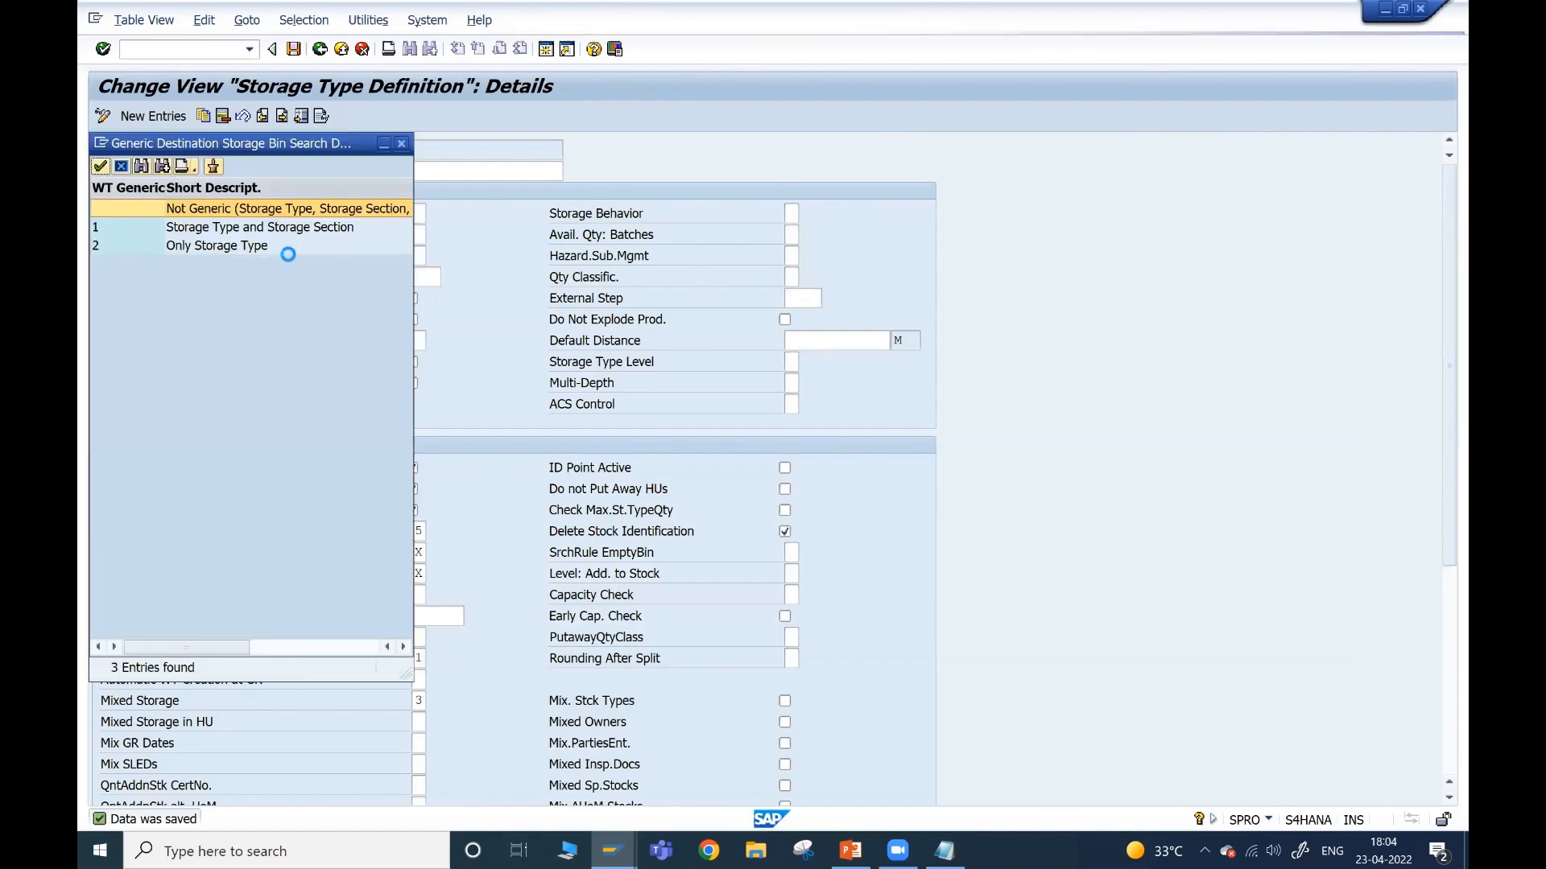
{"action": "left_click", "coordinate": [268, 243]}
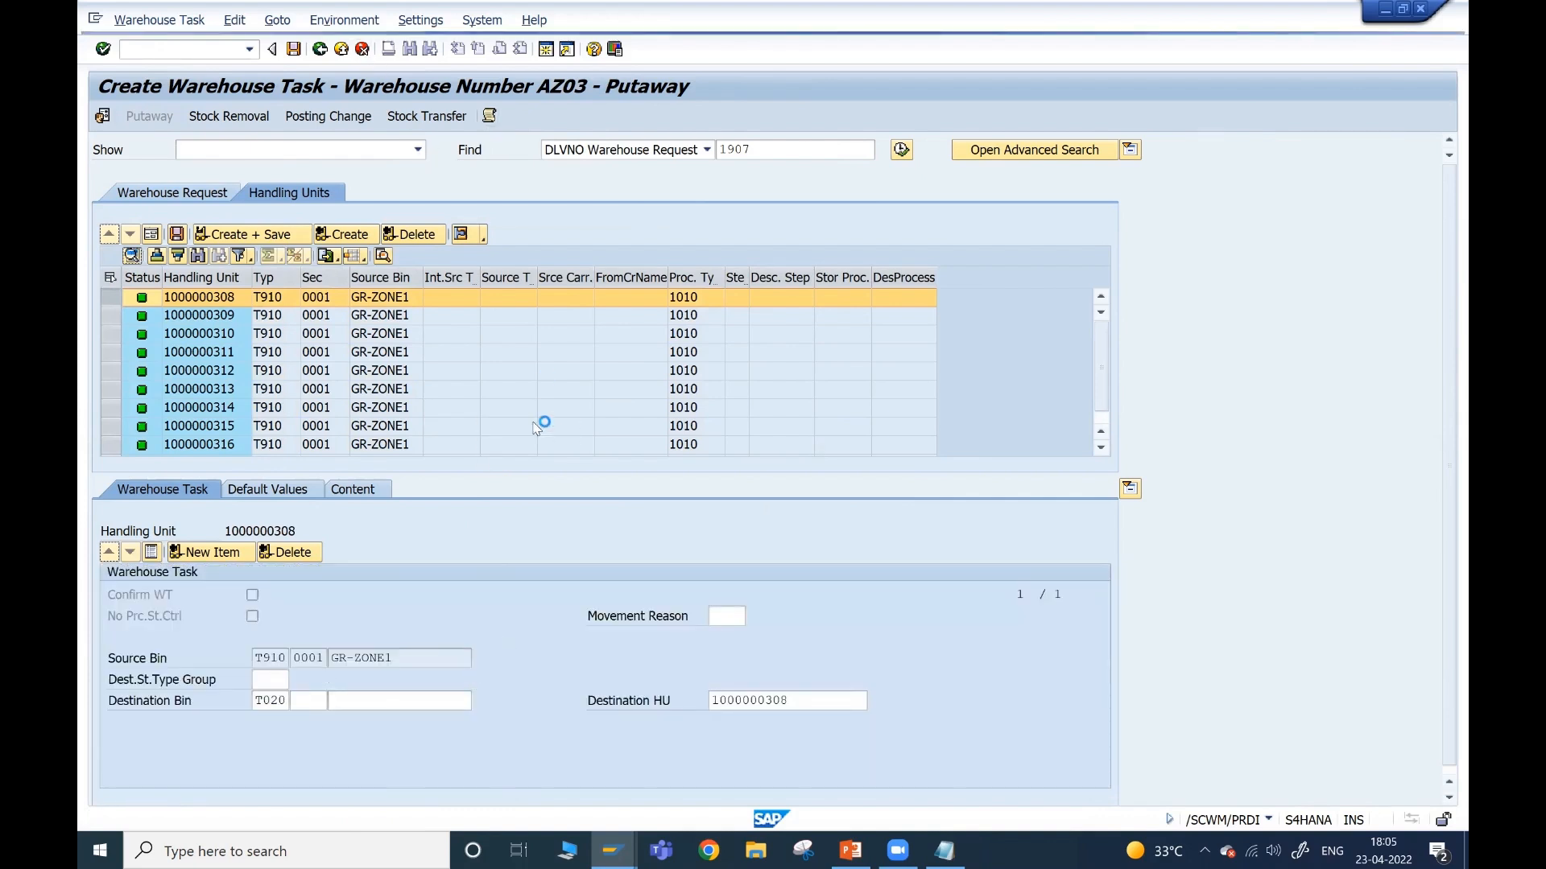
- Leave the unsaved putaway task, clear WT Generic in the T020 storage type definition and return to the storage type overview
{"action": "left_click", "coordinate": [492, 369]}
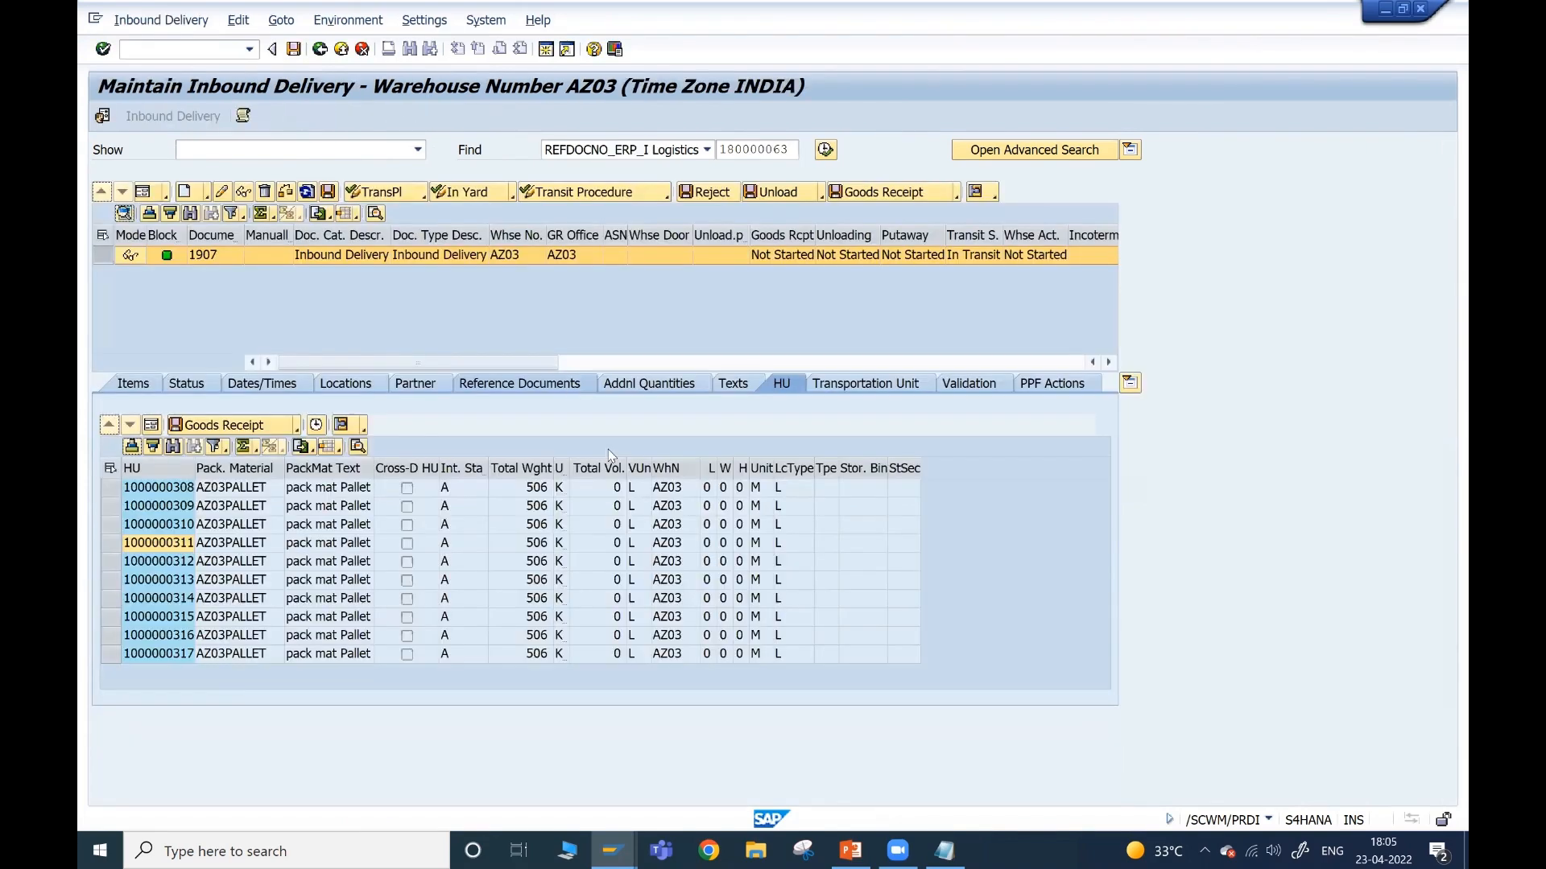
{"action": "key", "text": "alt+Tab"}
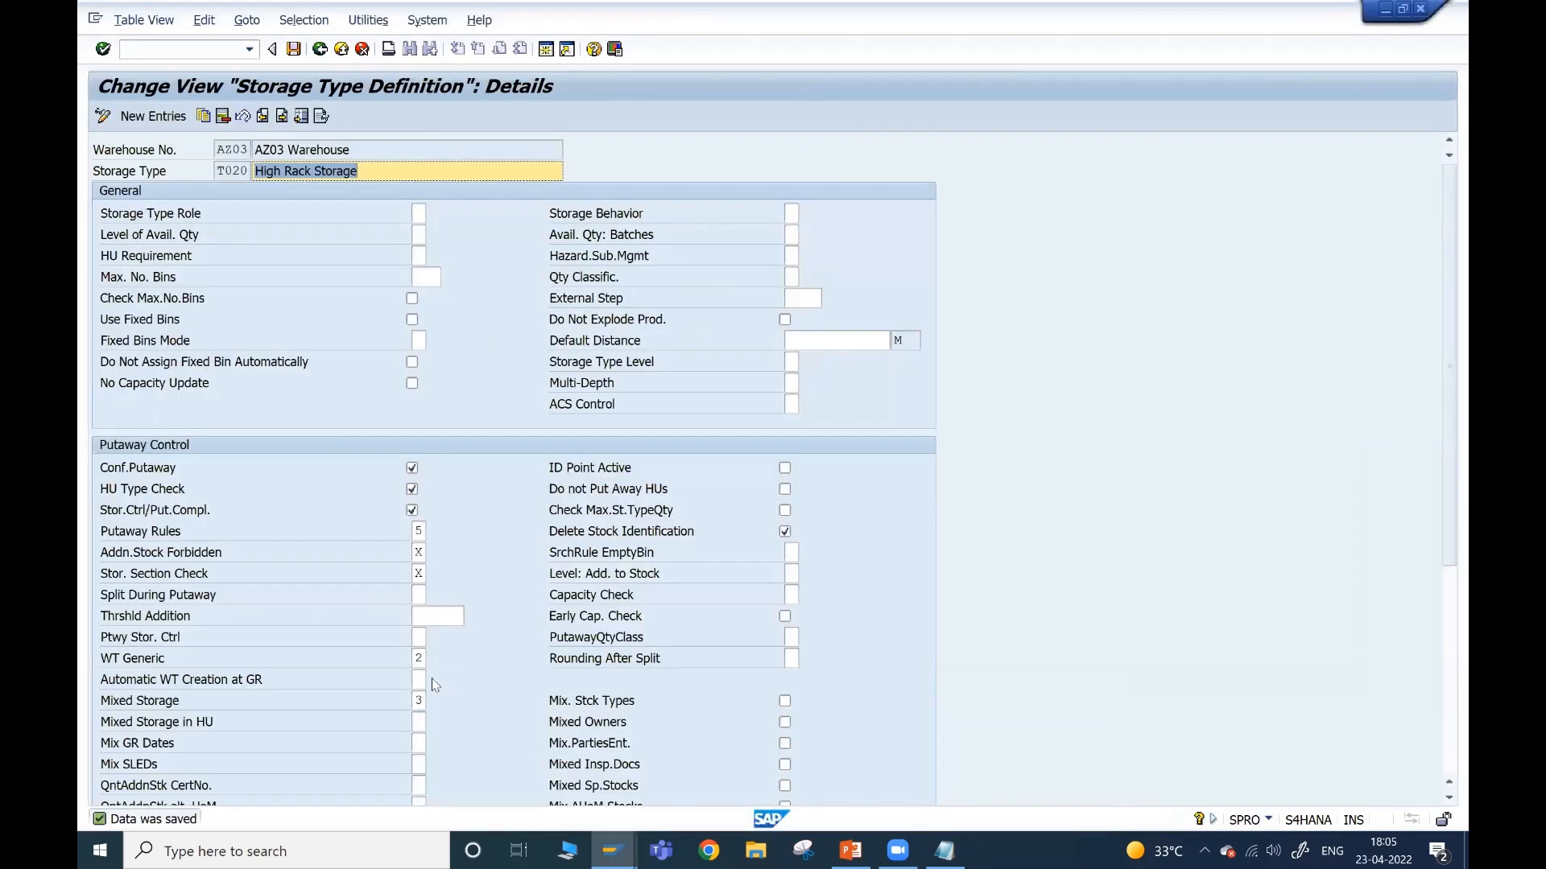
{"action": "left_click", "coordinate": [420, 658]}
{"action": "left_click", "coordinate": [432, 658]}
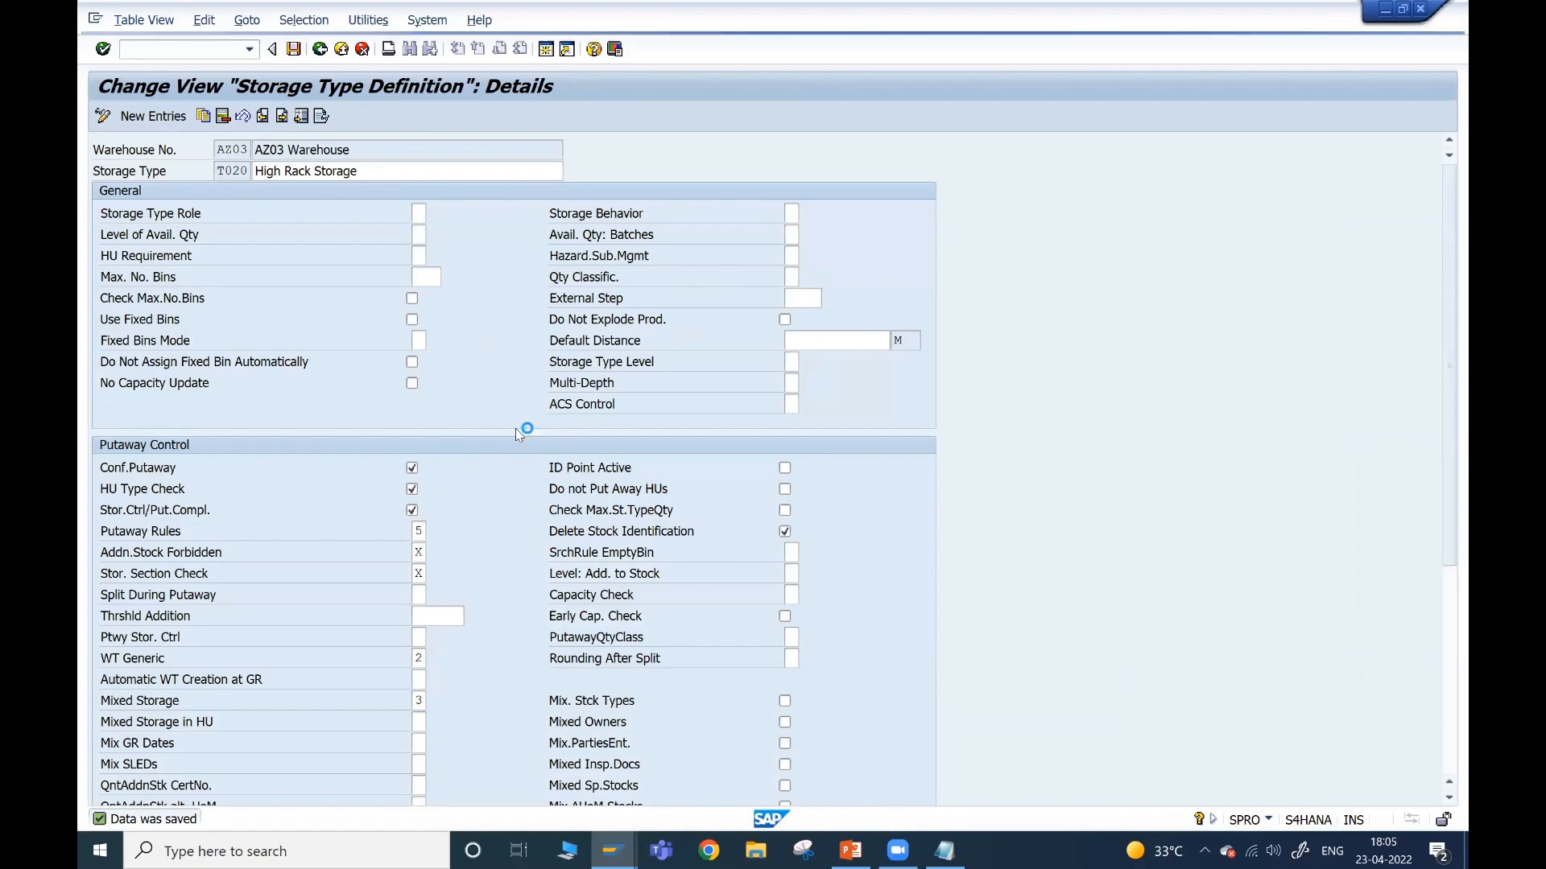
{"action": "double_click", "coordinate": [349, 216]}
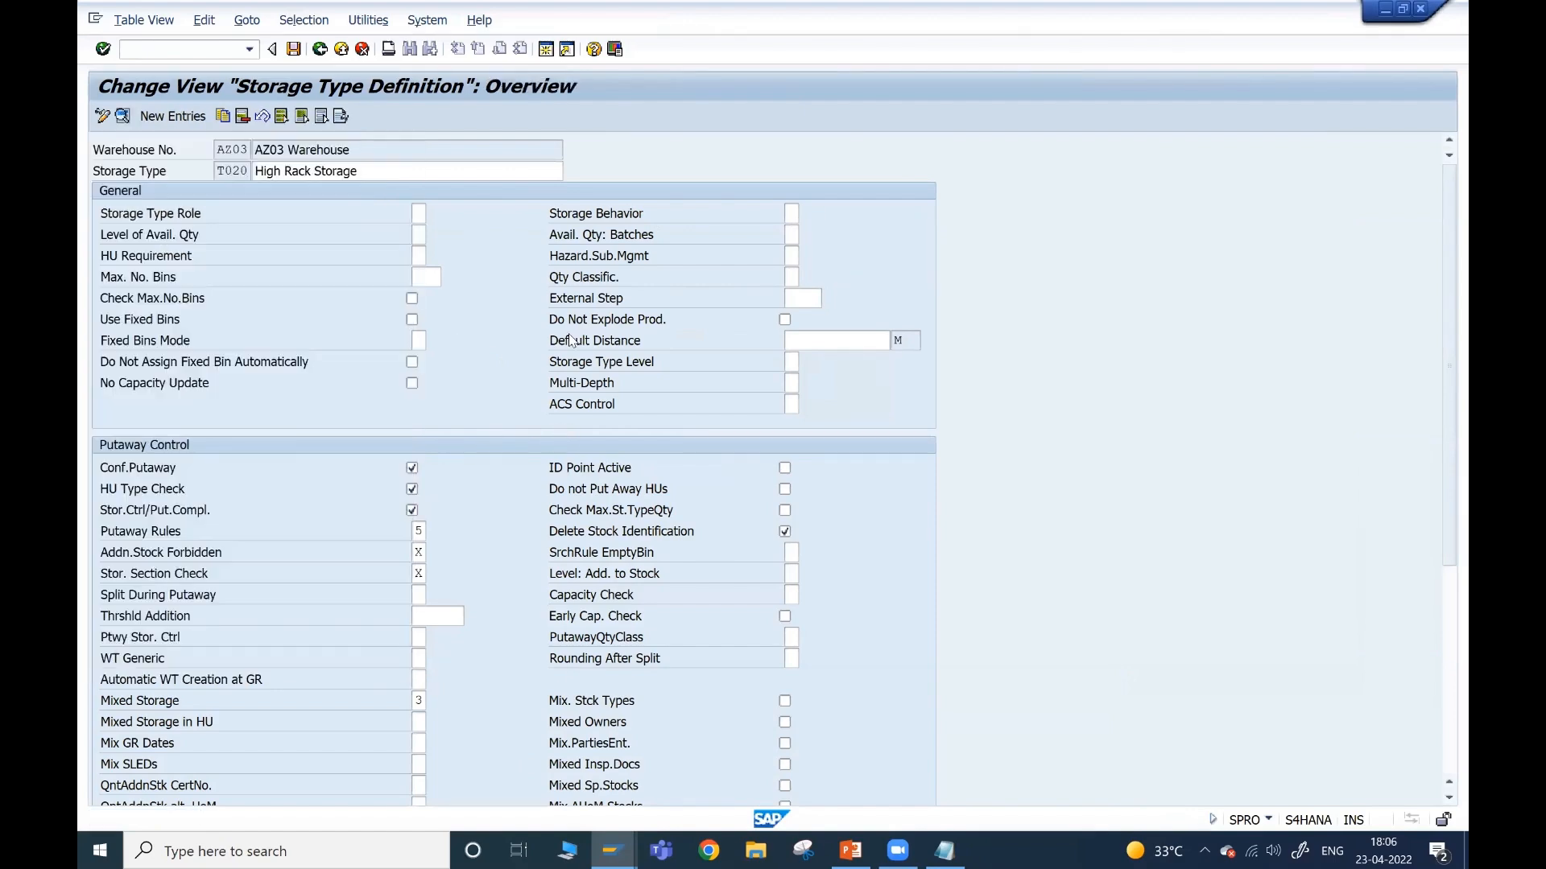
{"action": "key", "text": "F3"}
- Switch to PowerPoint and bring up the S4HANA EWM Session presentation
{"action": "key", "text": "alt+Tab"}
{"action": "key", "text": "alt+Tab"}
{"action": "key", "text": "alt+Tab"}
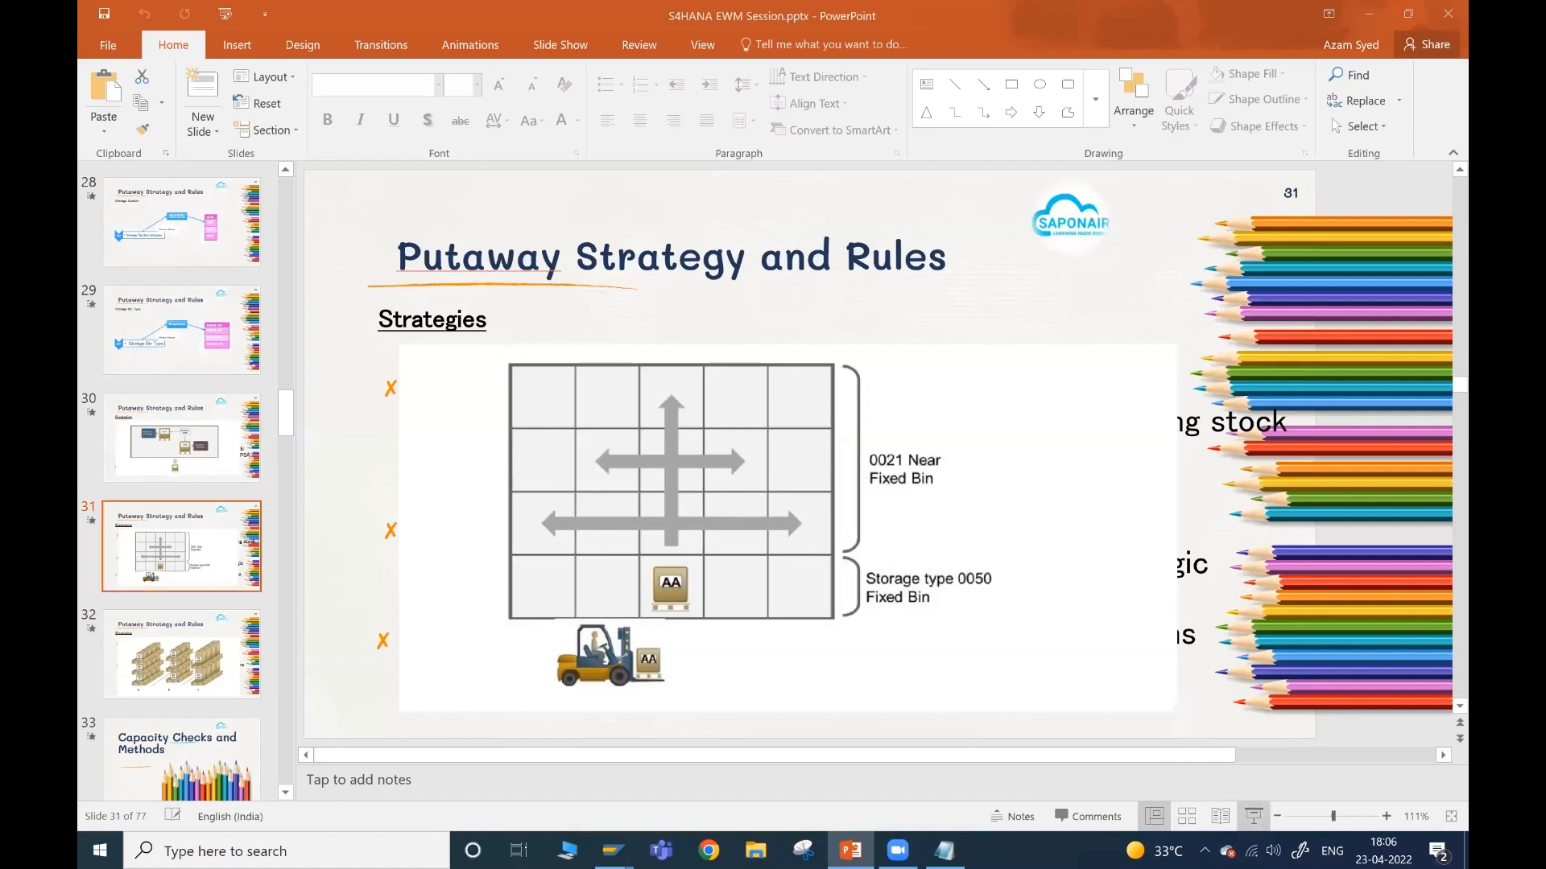
{"action": "left_click", "coordinate": [1254, 816]}
{"action": "left_click", "coordinate": [1095, 559]}
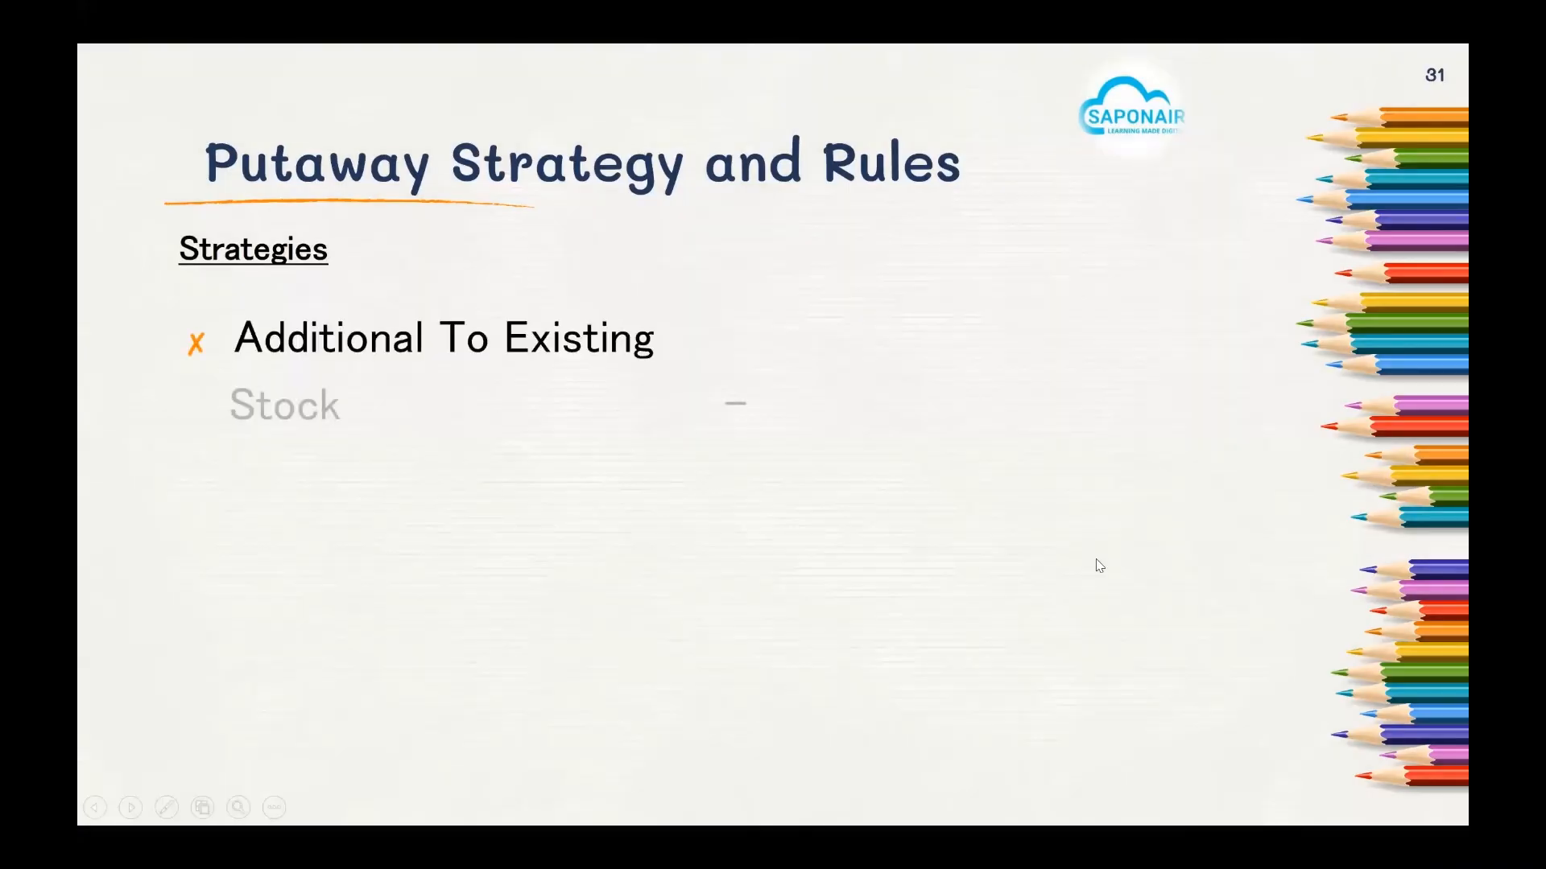
{"action": "key", "text": "Left"}
{"action": "key", "text": "Left"}
{"action": "key", "text": "Left"}
{"action": "key", "text": "Escape"}
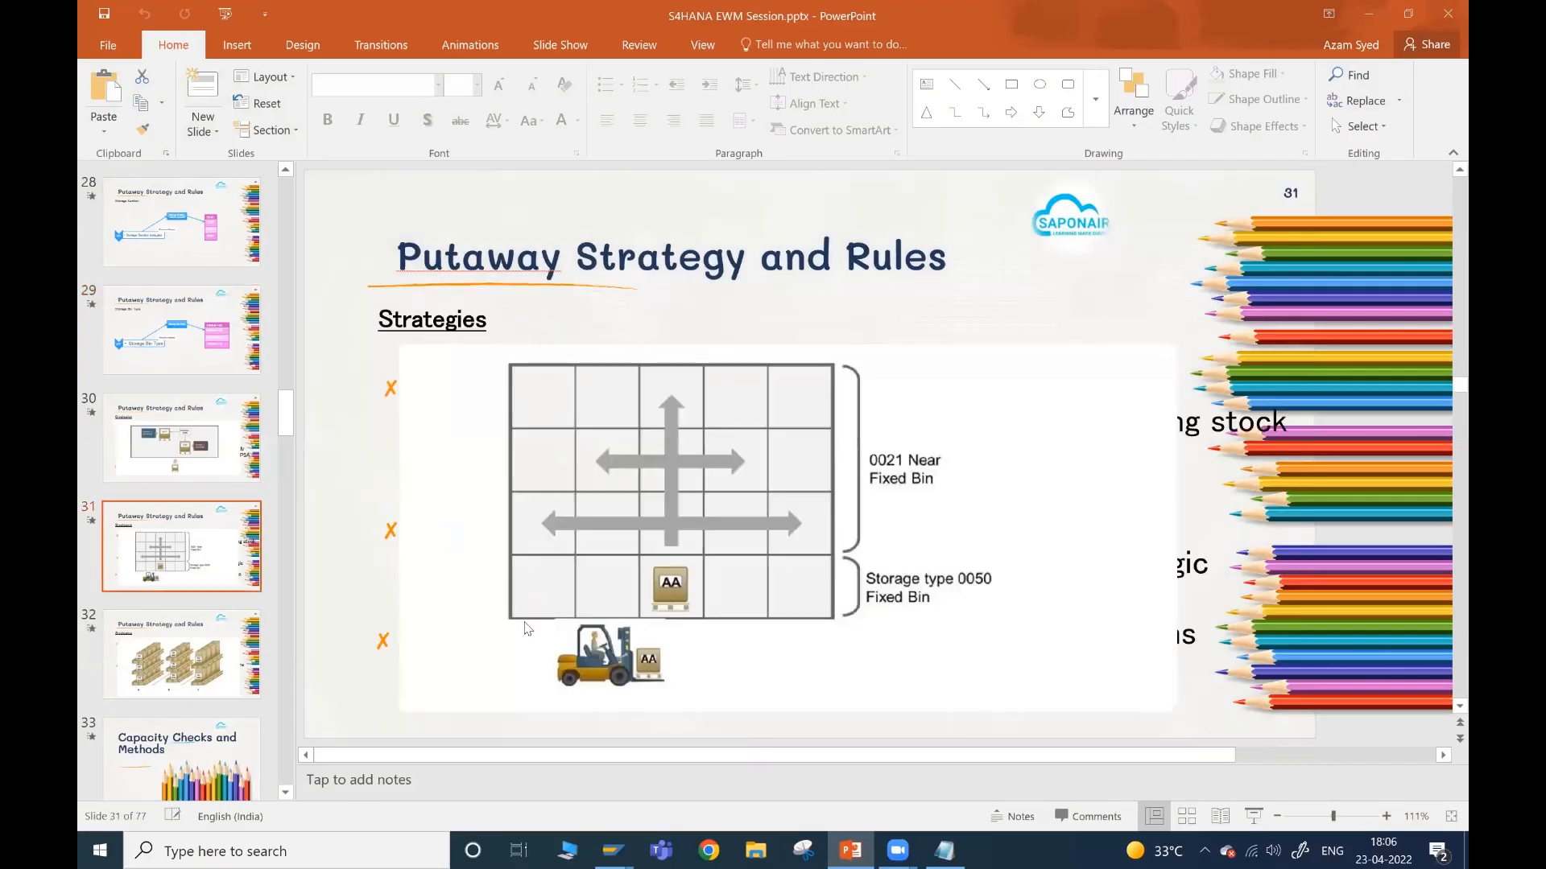
- Present the Putaway Strategy and Rules slides full screen, starting from slide 30
{"action": "left_click", "coordinate": [207, 424]}
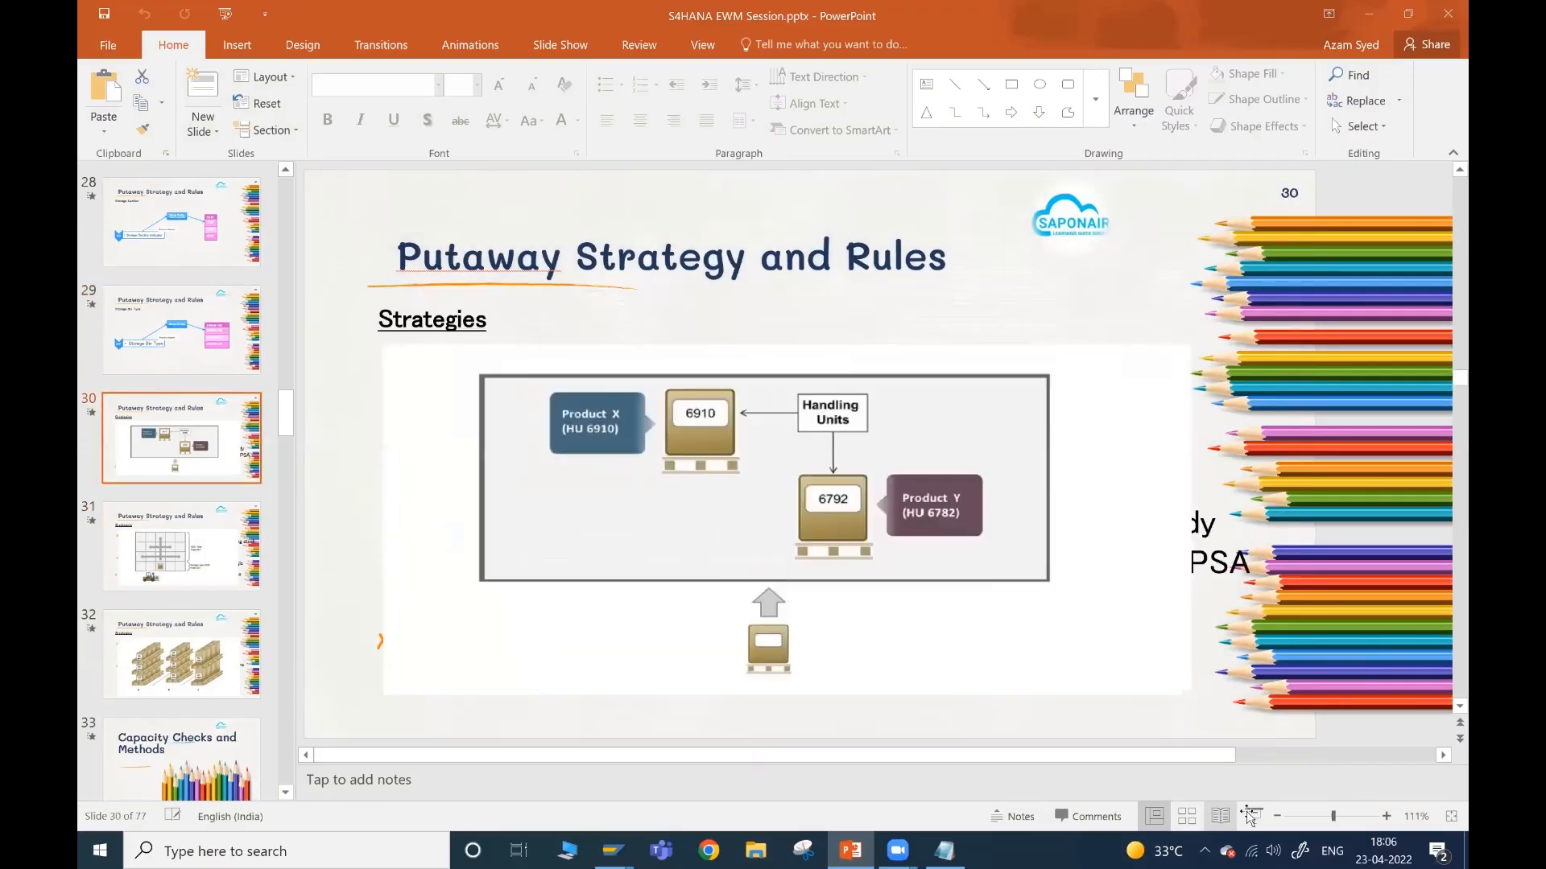
{"action": "key", "text": "shift+F5"}
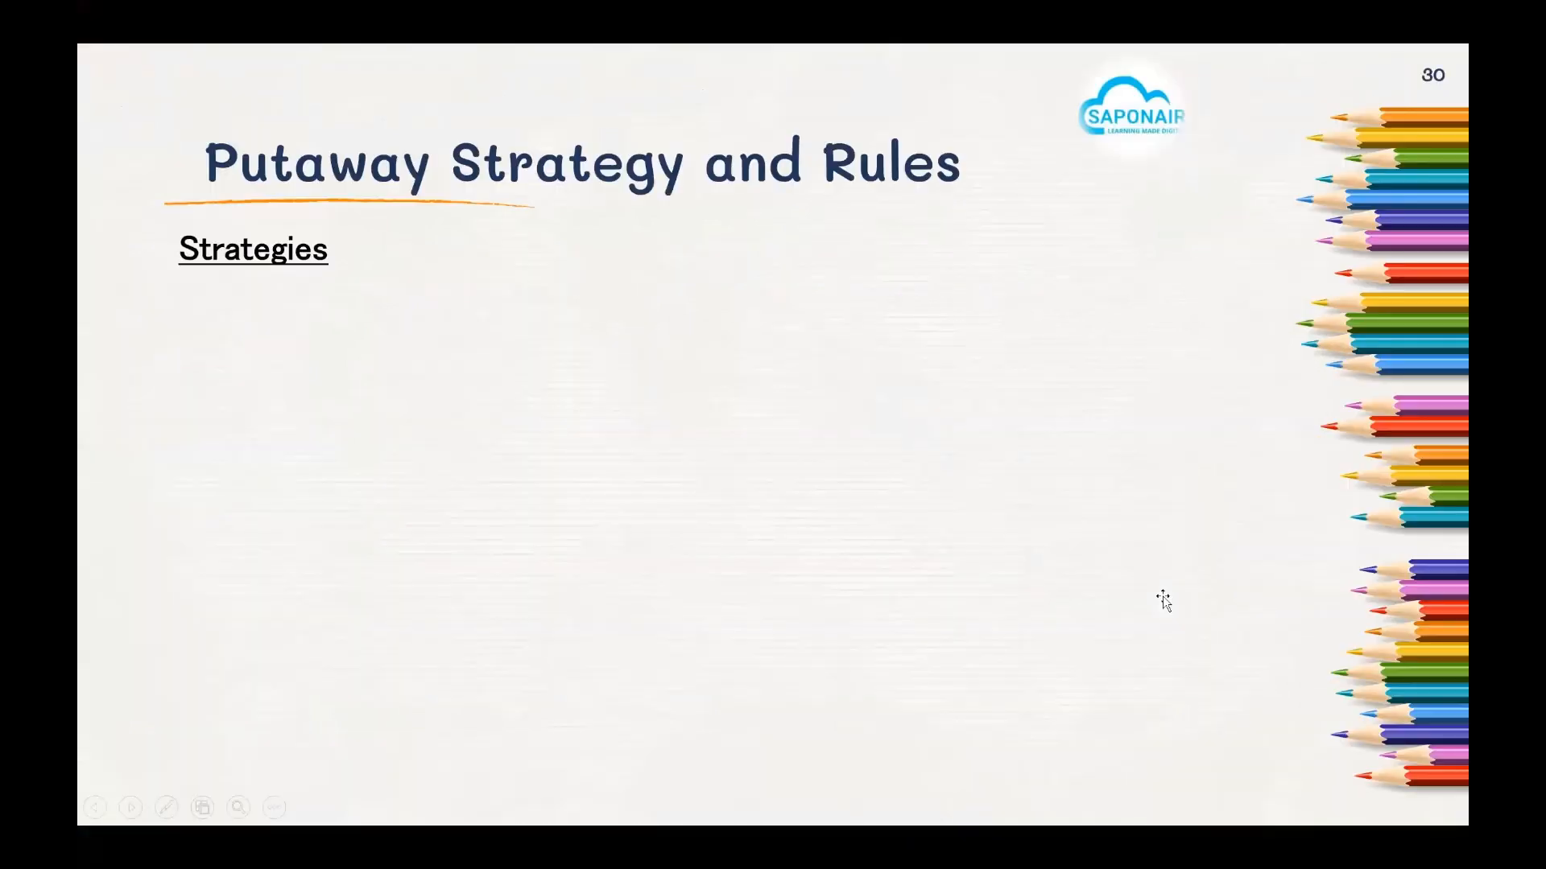
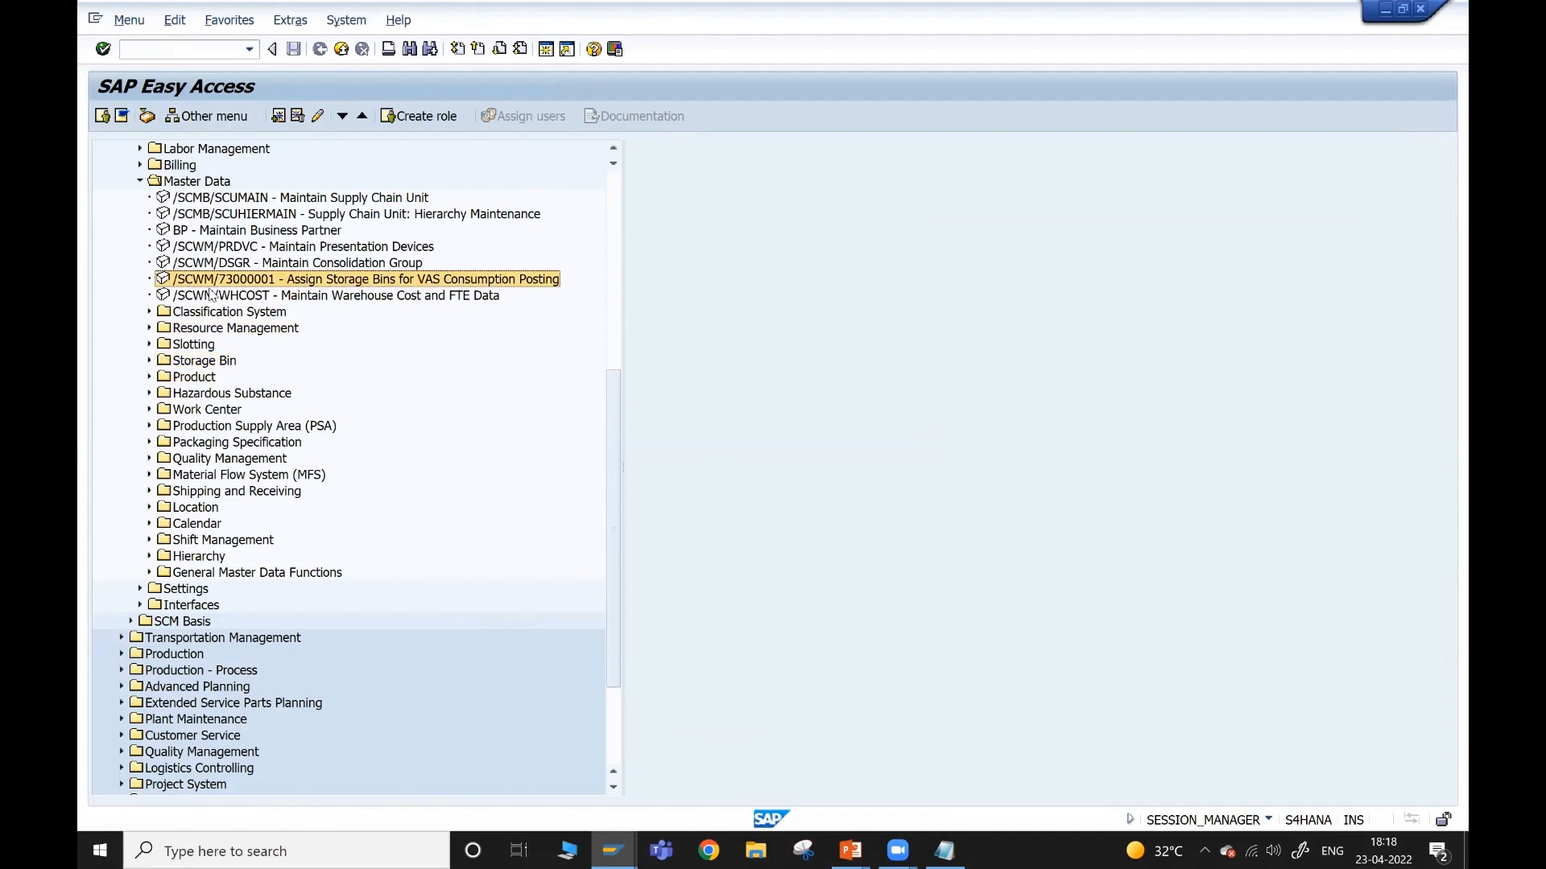
- Expand the Storage Bin folder under Master Data in the SAP Easy Access tree
{"action": "key", "text": "Down"}
{"action": "key", "text": "Down"}
{"action": "key", "text": "Down"}
{"action": "key", "text": "Down"}
{"action": "key", "text": "Down"}
{"action": "key", "text": "Down"}
{"action": "key", "text": "Down"}
{"action": "key", "text": "Up"}
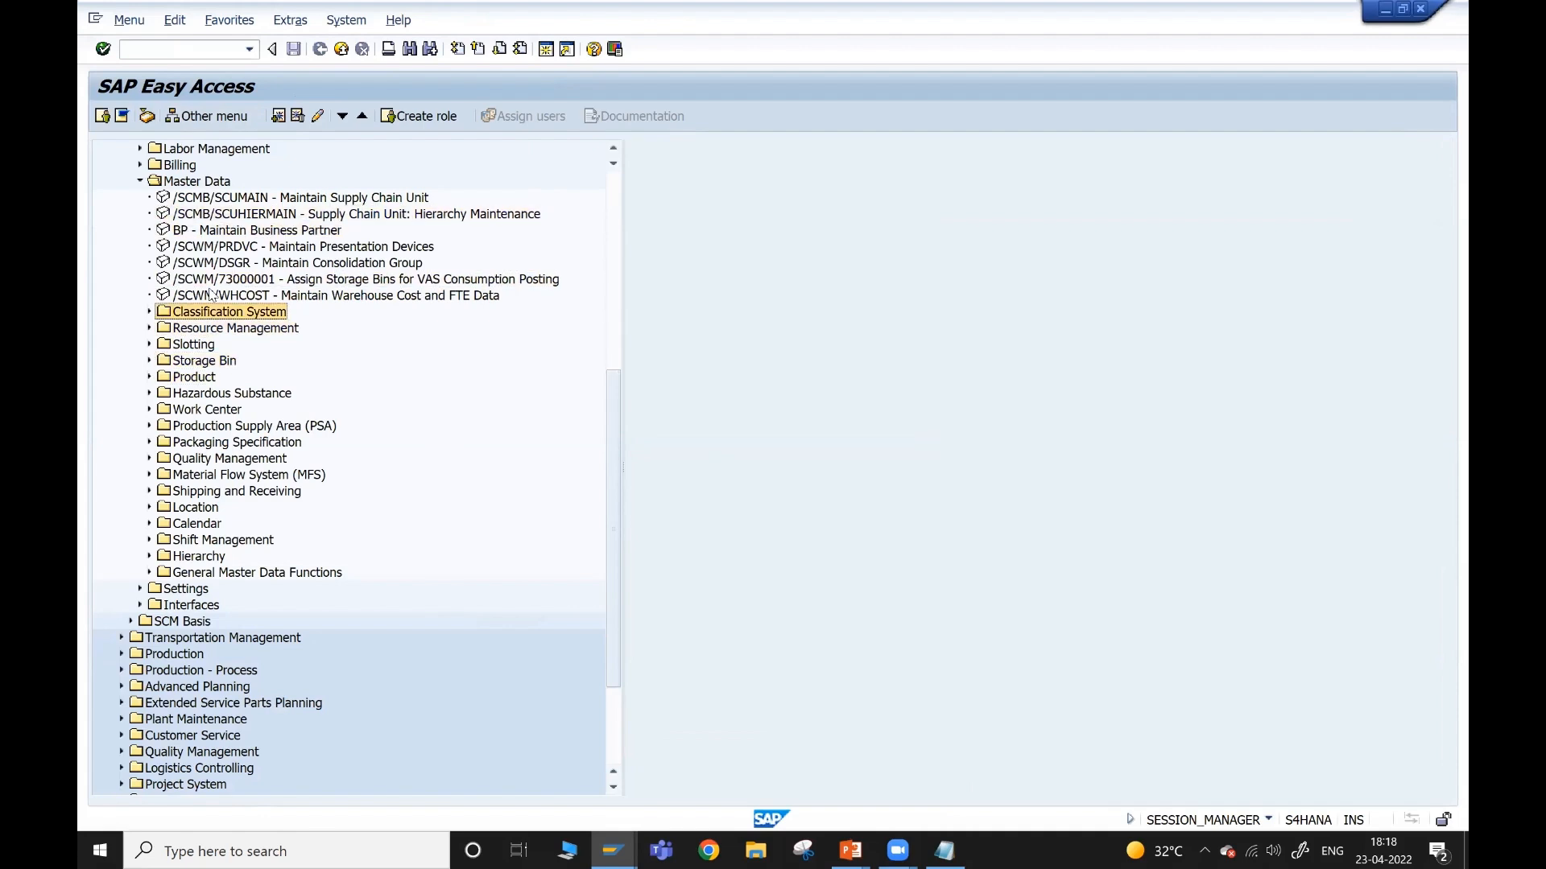
{"action": "key", "text": "Down"}
{"action": "key", "text": "Down"}
{"action": "key", "text": "Down"}
{"action": "key", "text": "Right"}
{"action": "key", "text": "Down"}
{"action": "key", "text": "Down"}
{"action": "key", "text": "Down"}
{"action": "key", "text": "Down"}
{"action": "key", "text": "Down"}
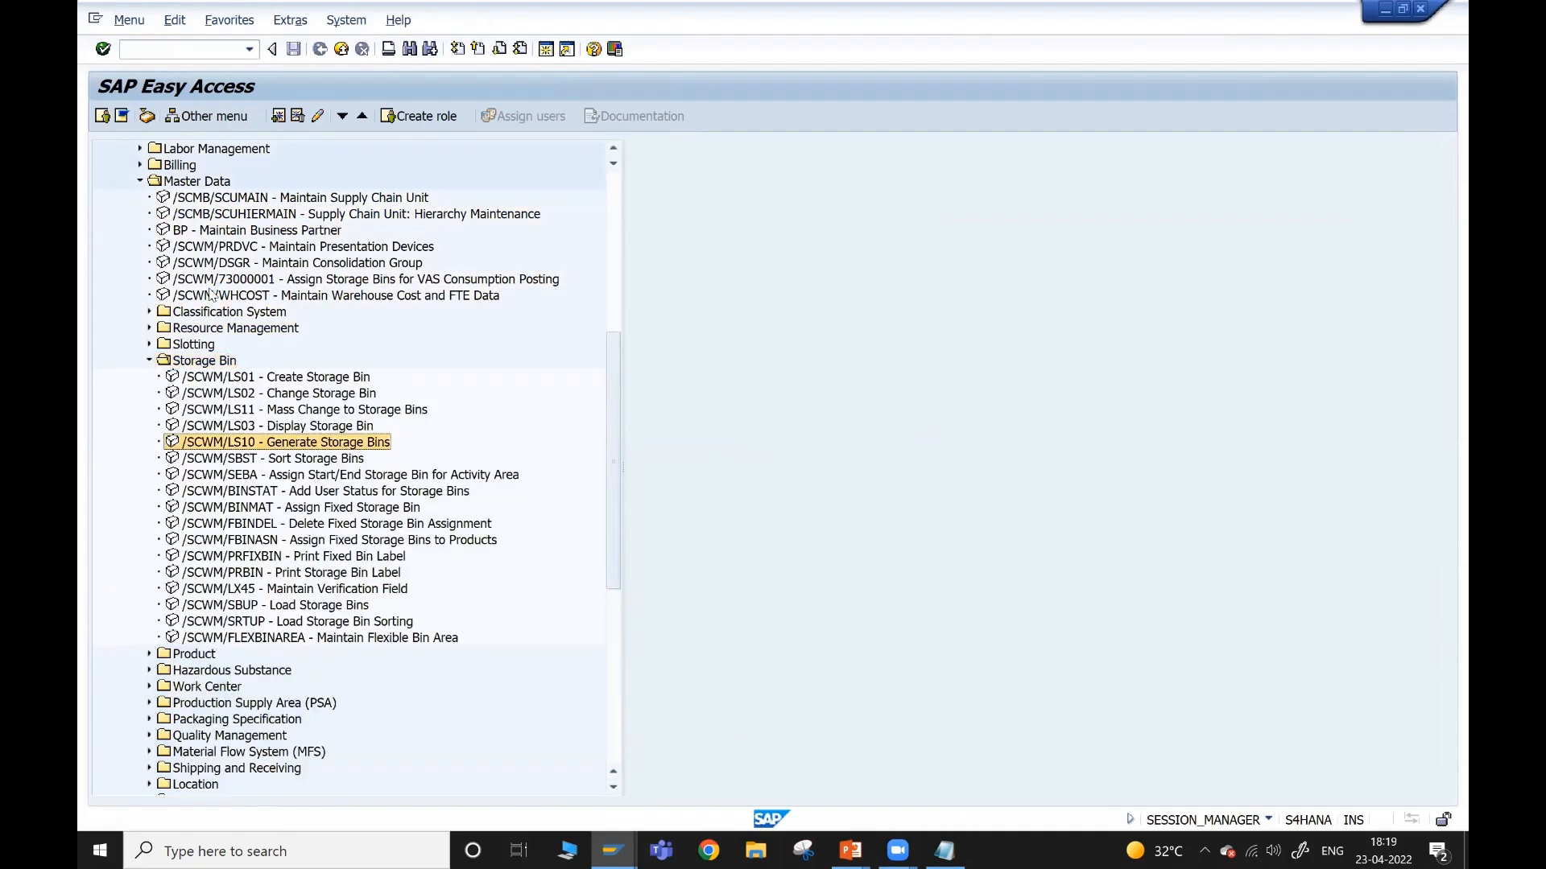
{"action": "key", "text": "Down"}
{"action": "key", "text": "Down"}
{"action": "key", "text": "Down"}
{"action": "key", "text": "Down"}
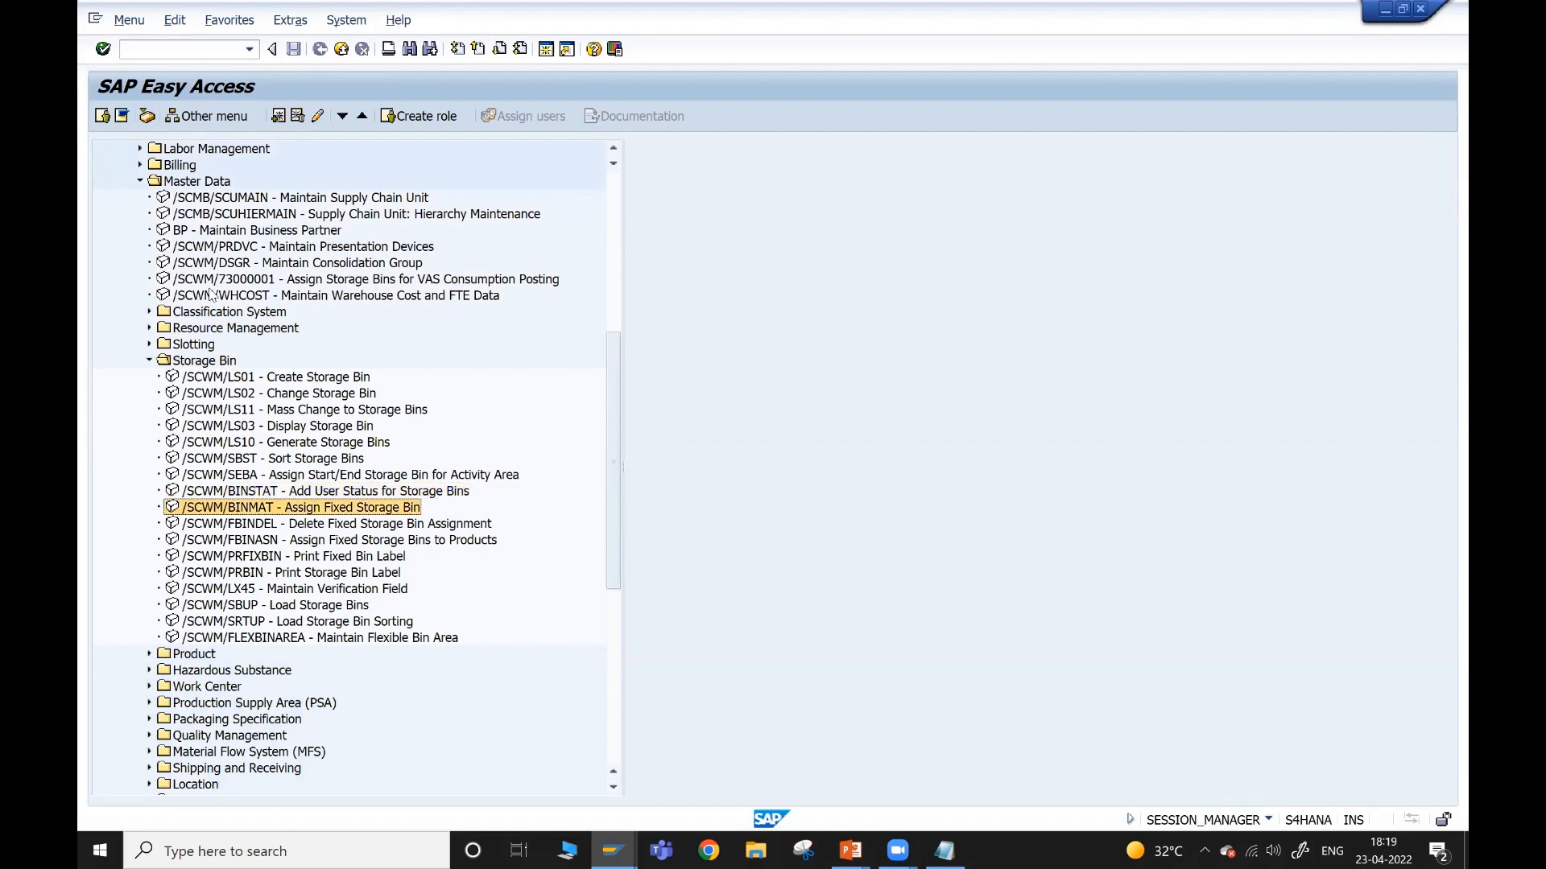
{"action": "key", "text": "Return"}
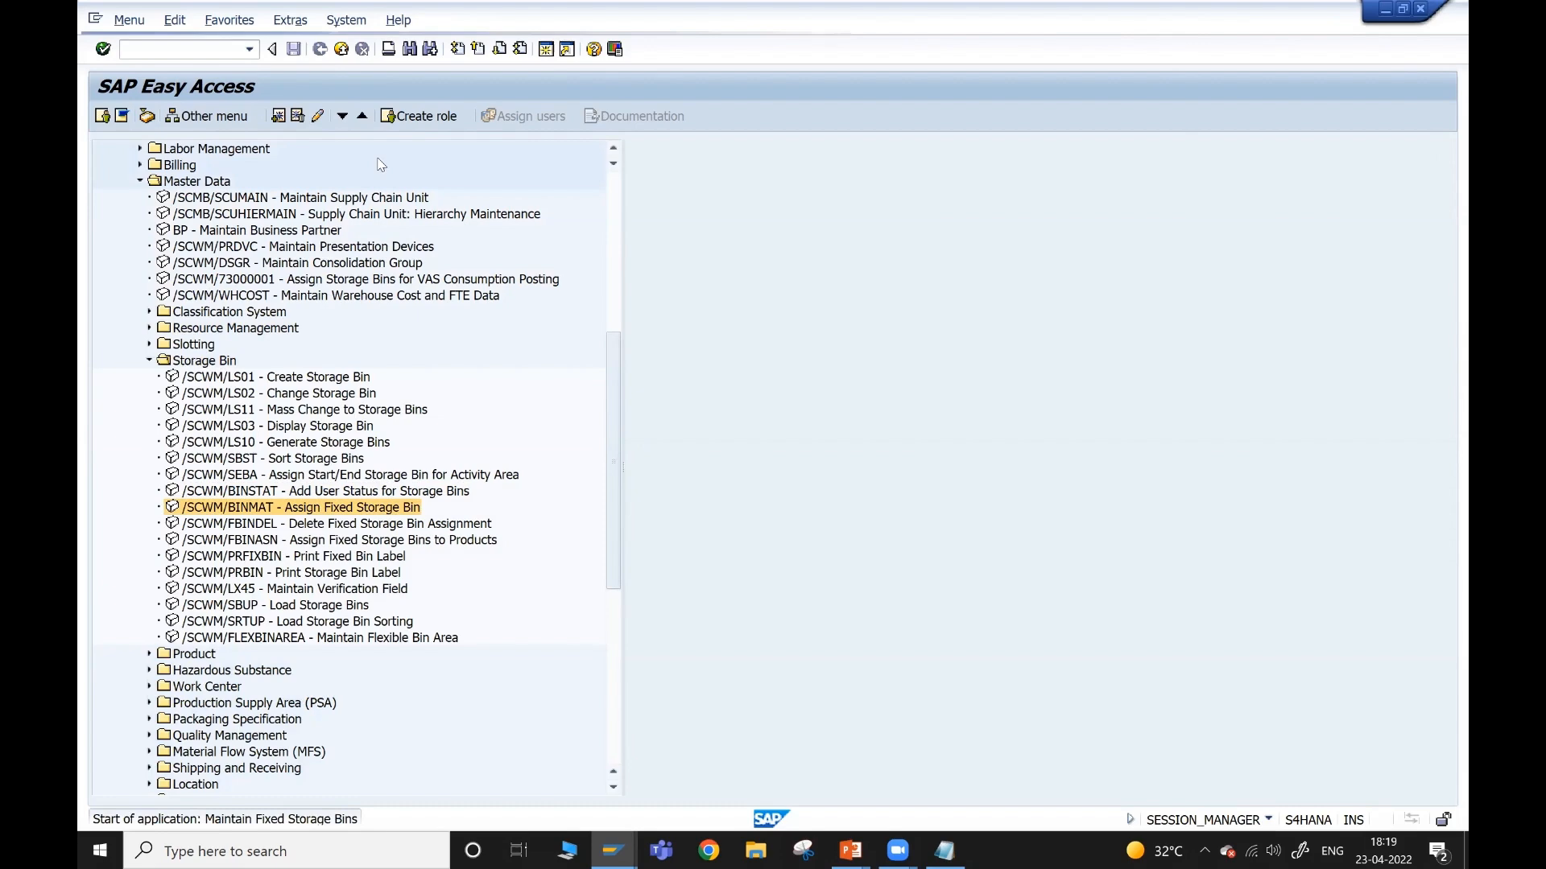
{"action": "left_click", "coordinate": [321, 50]}
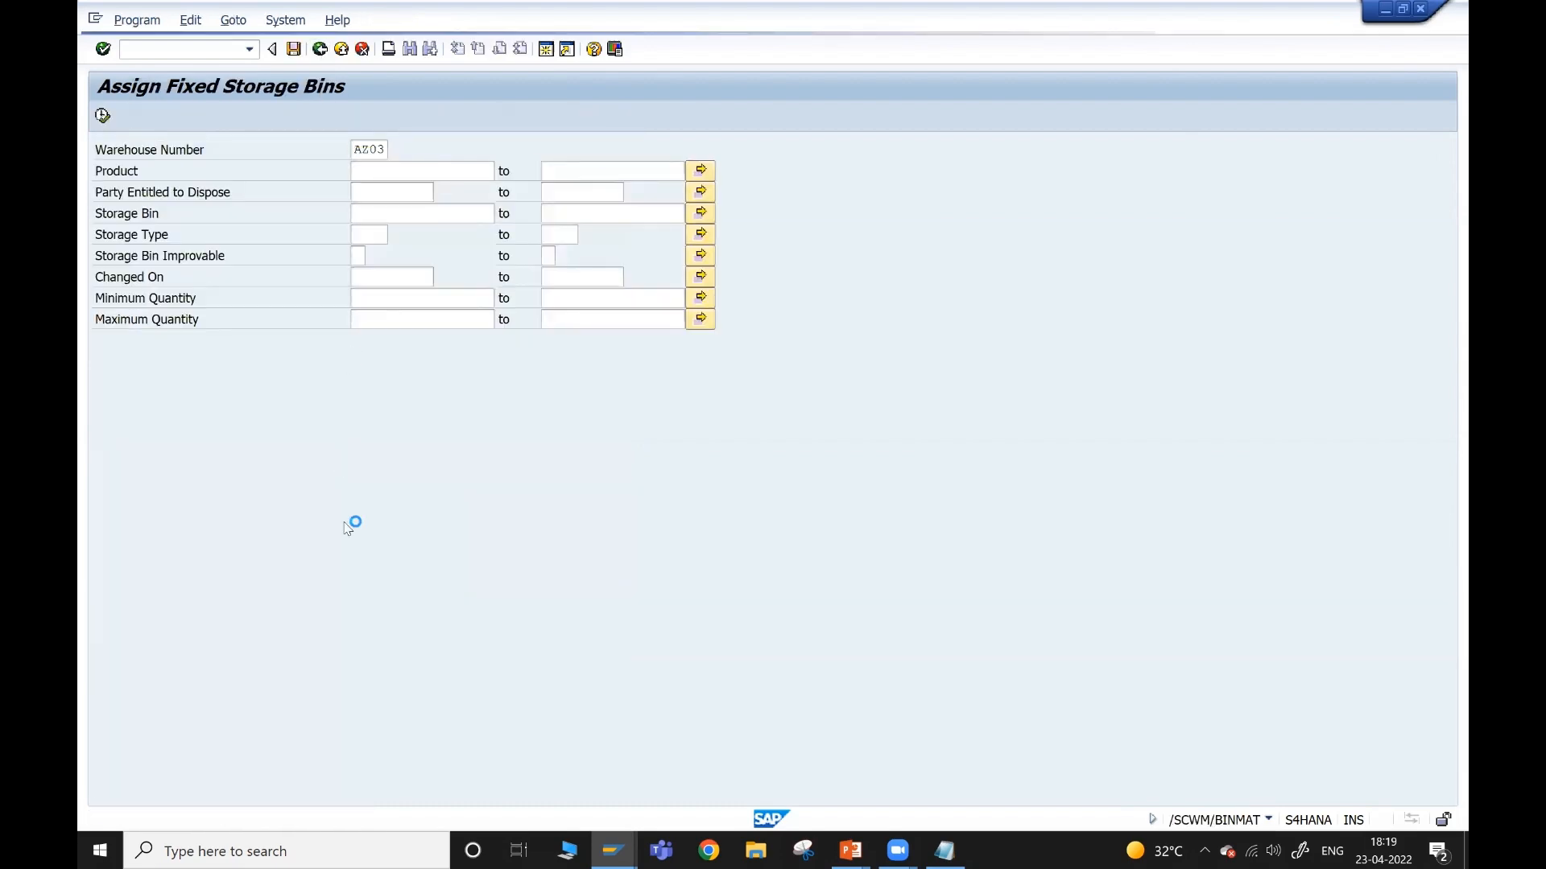
- Open the Assign Fixed Storage Bins to Products transaction (/SCWM/FBINASN) from the Storage Bin folder
{"action": "left_click", "coordinate": [345, 541]}
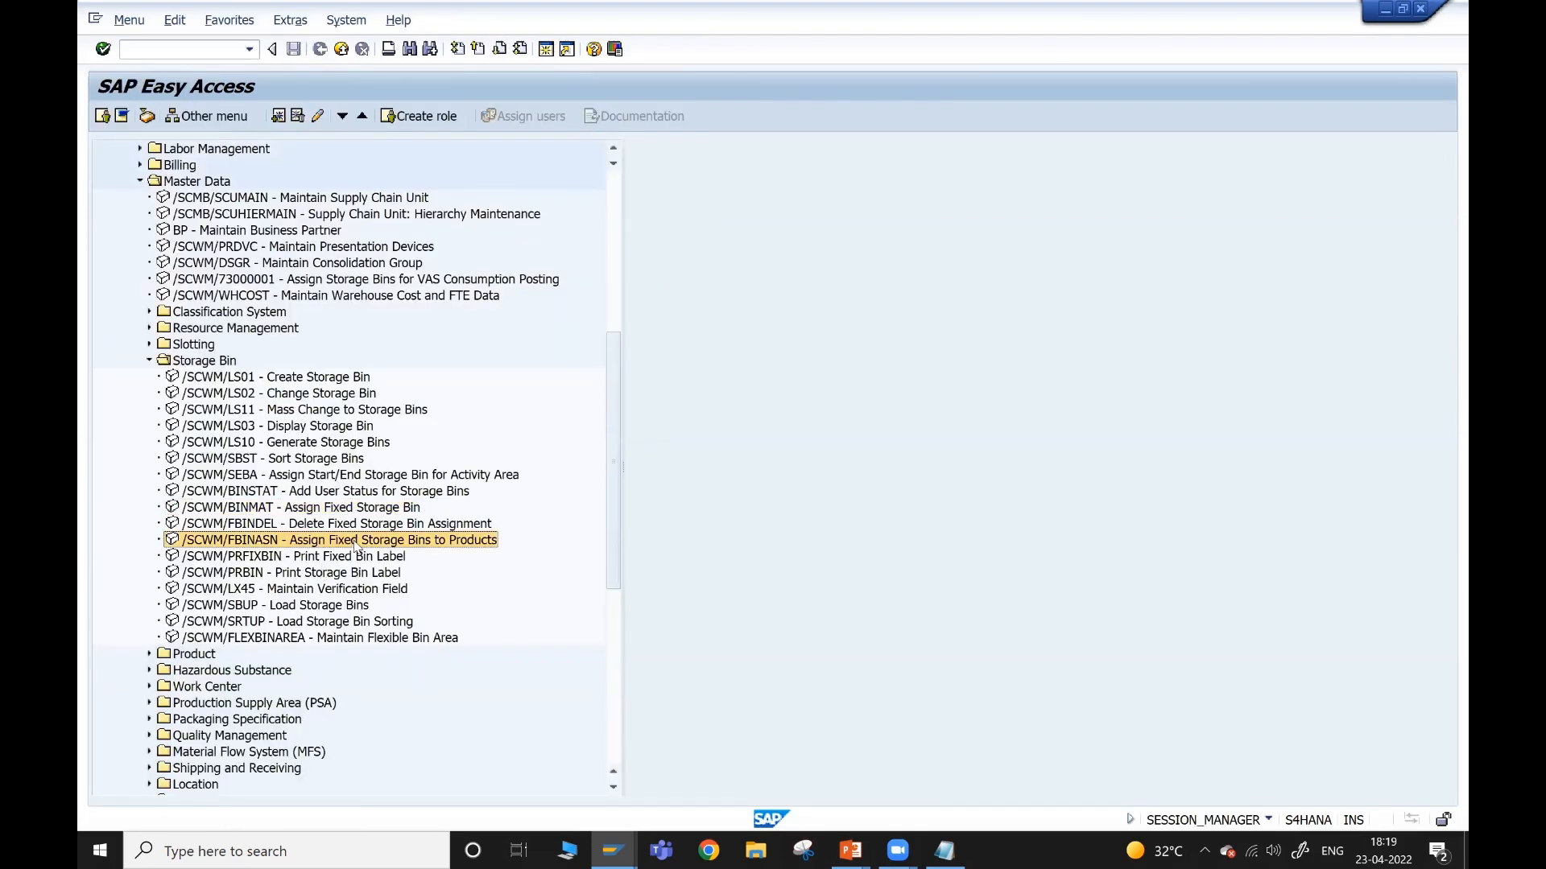
{"action": "double_click", "coordinate": [359, 541]}
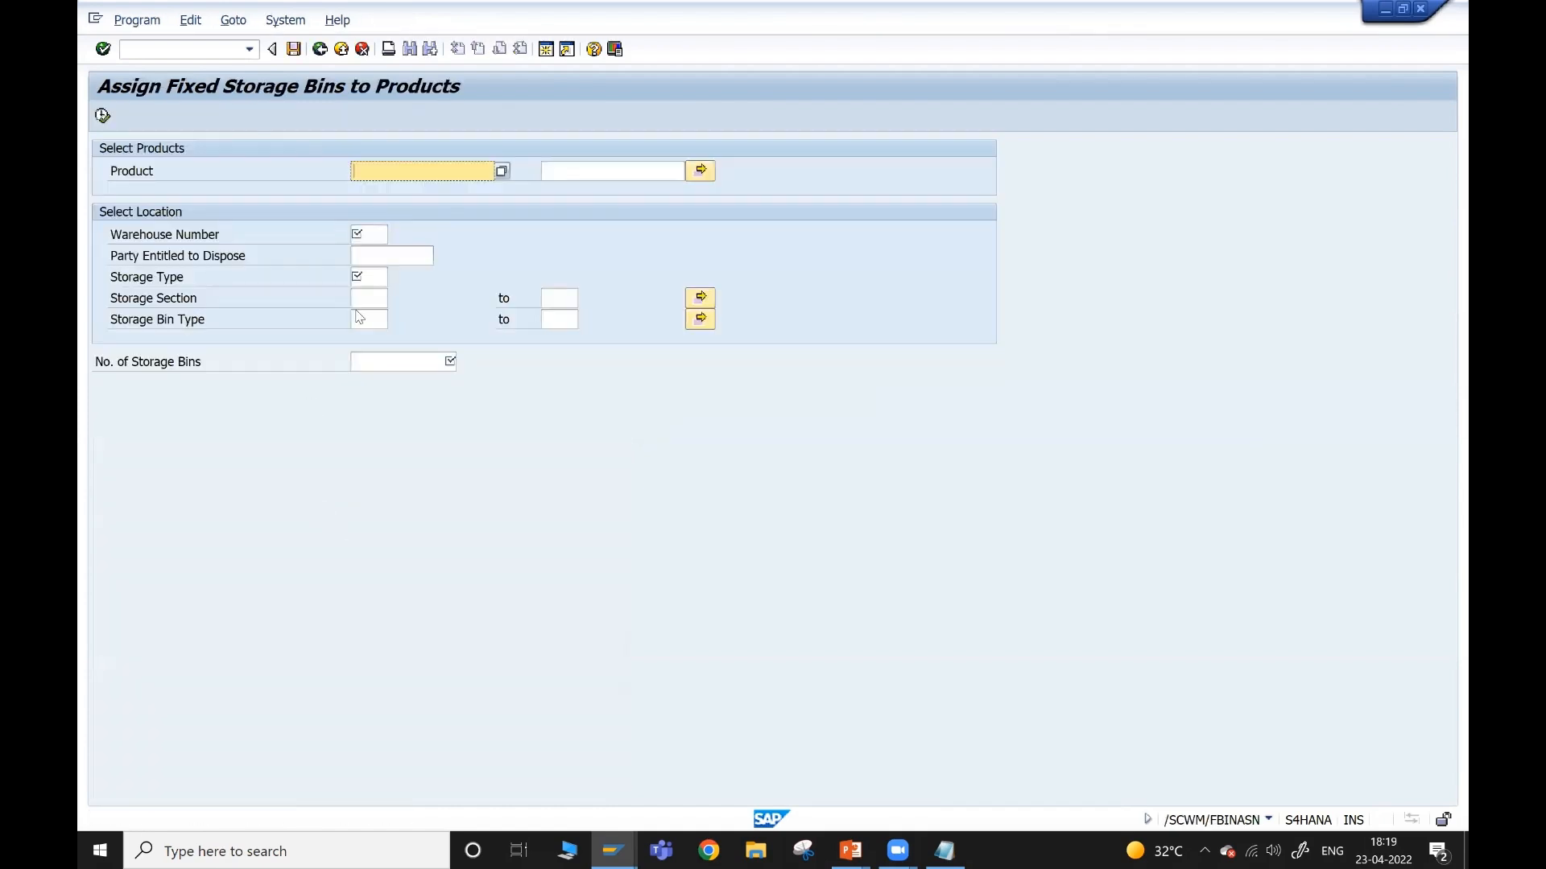
{"action": "left_click", "coordinate": [447, 361]}
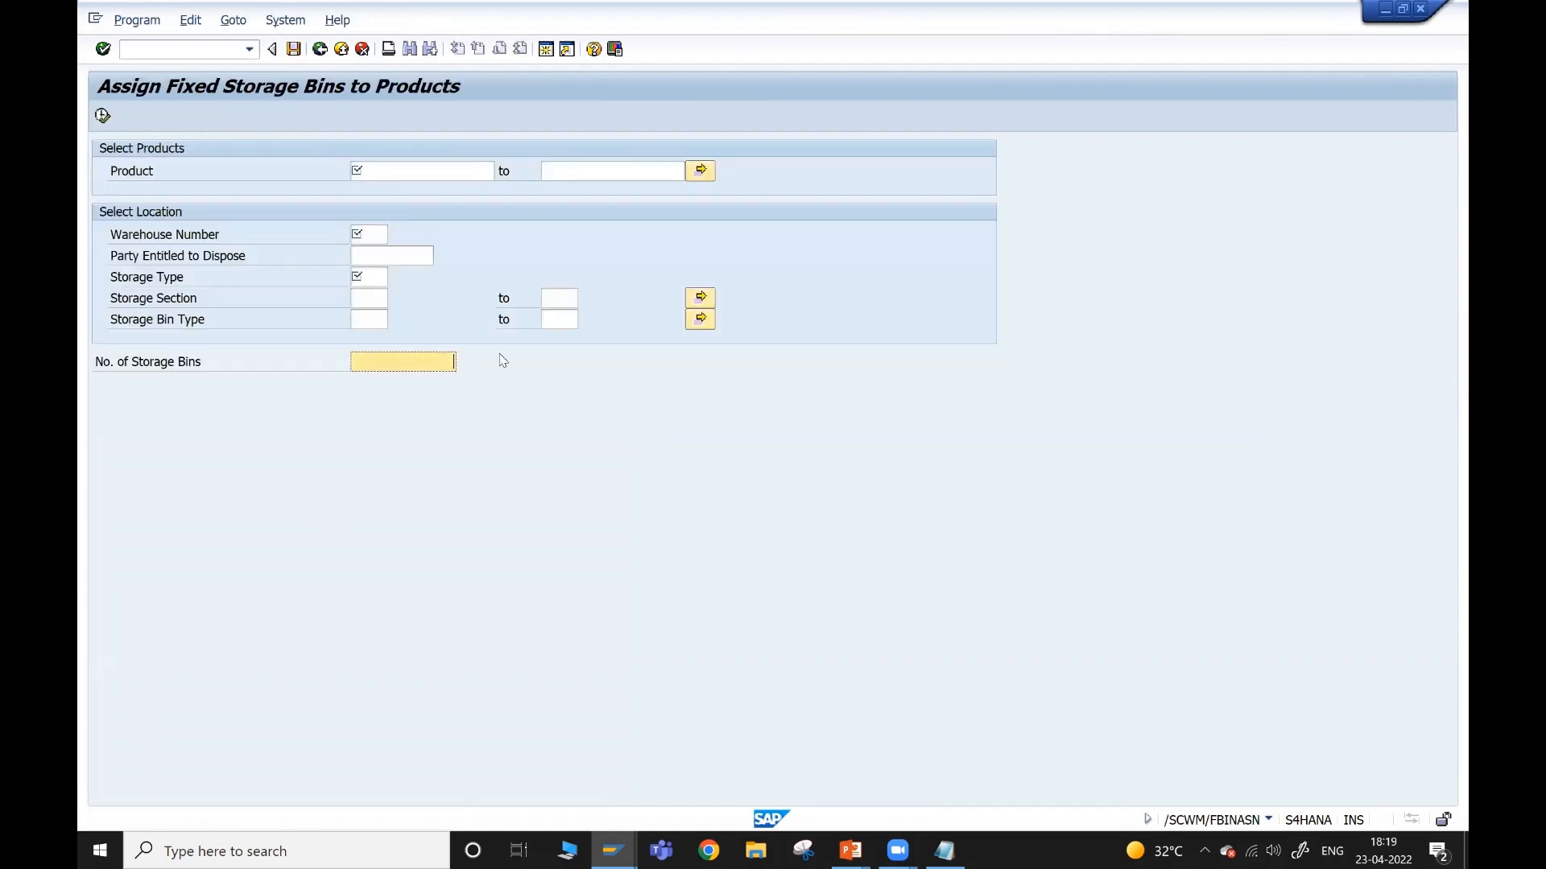
{"action": "left_click", "coordinate": [382, 171]}
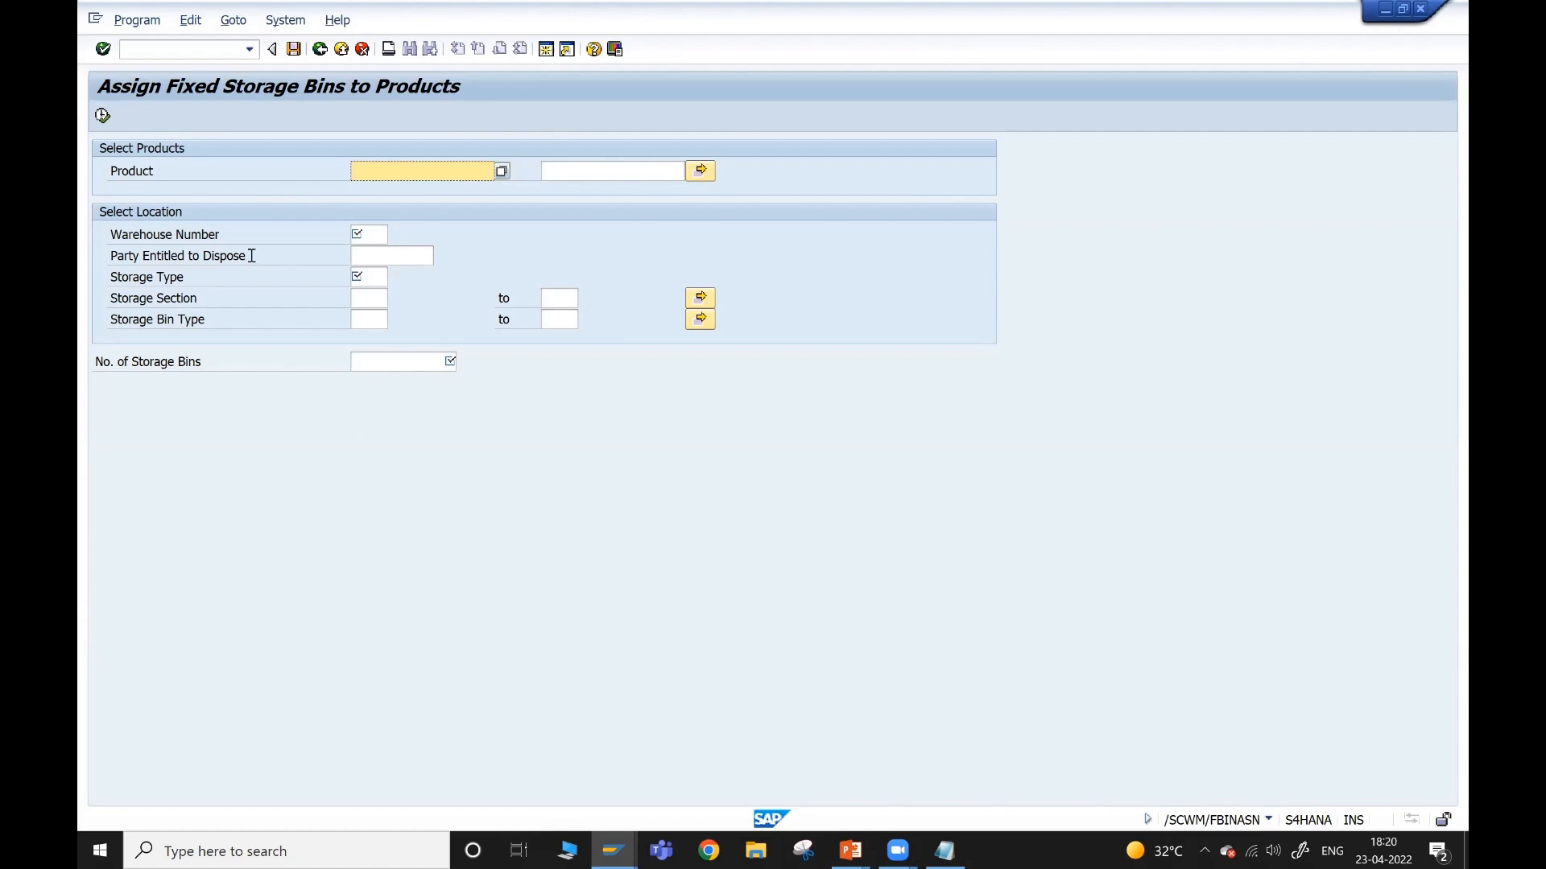
- Try to assign 2 fixed storage bins to product AZ03FIXED in warehouse AZ03, storage type 0050, and execute the assignment
{"action": "left_click", "coordinate": [424, 171]}
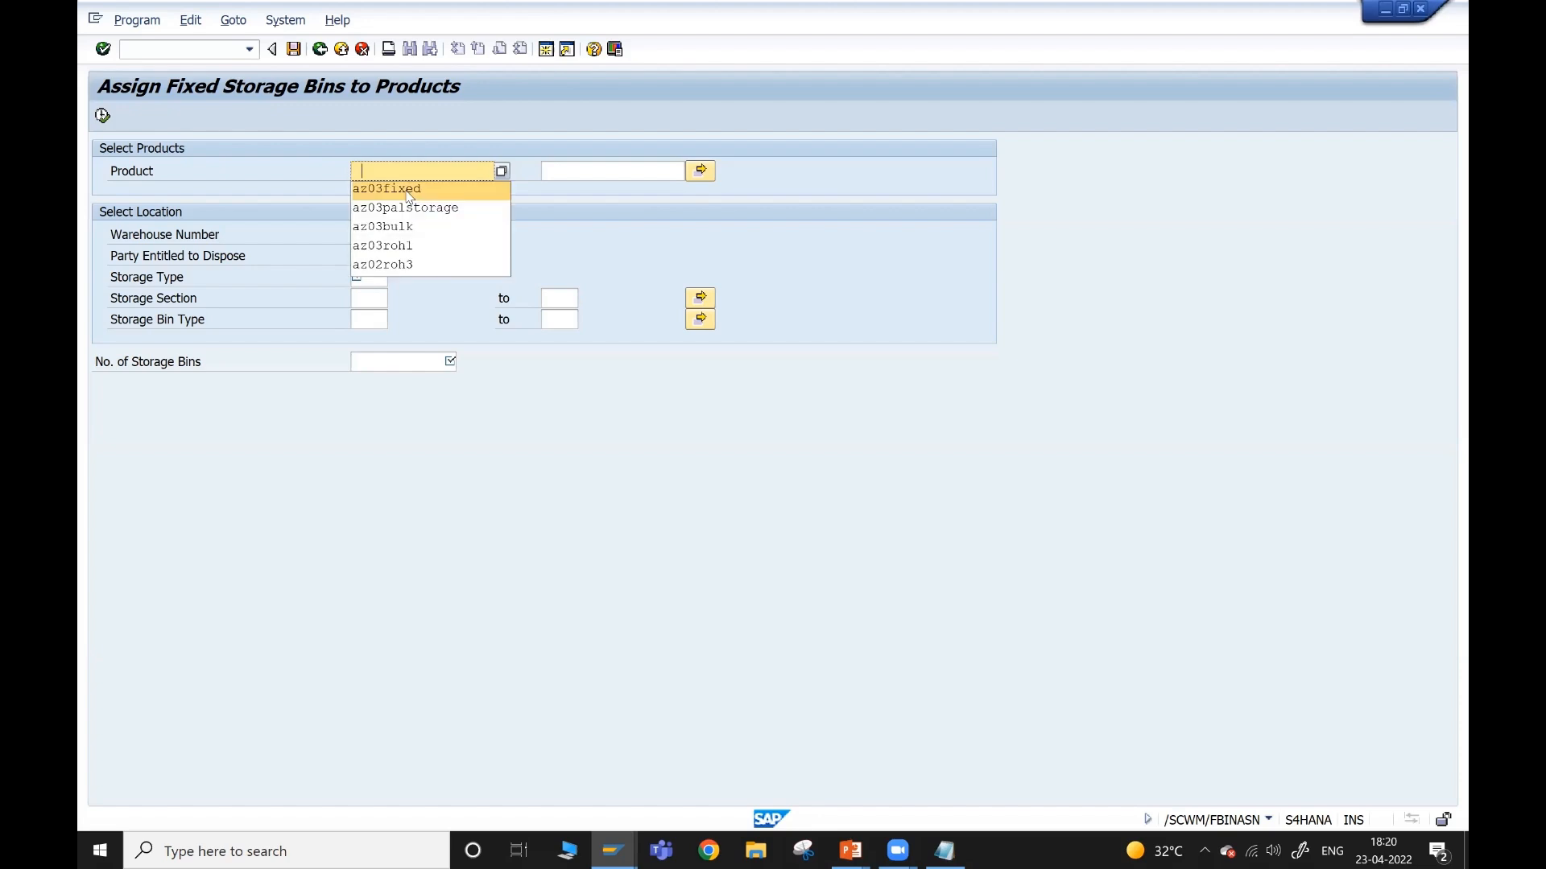
{"action": "left_click", "coordinate": [409, 192]}
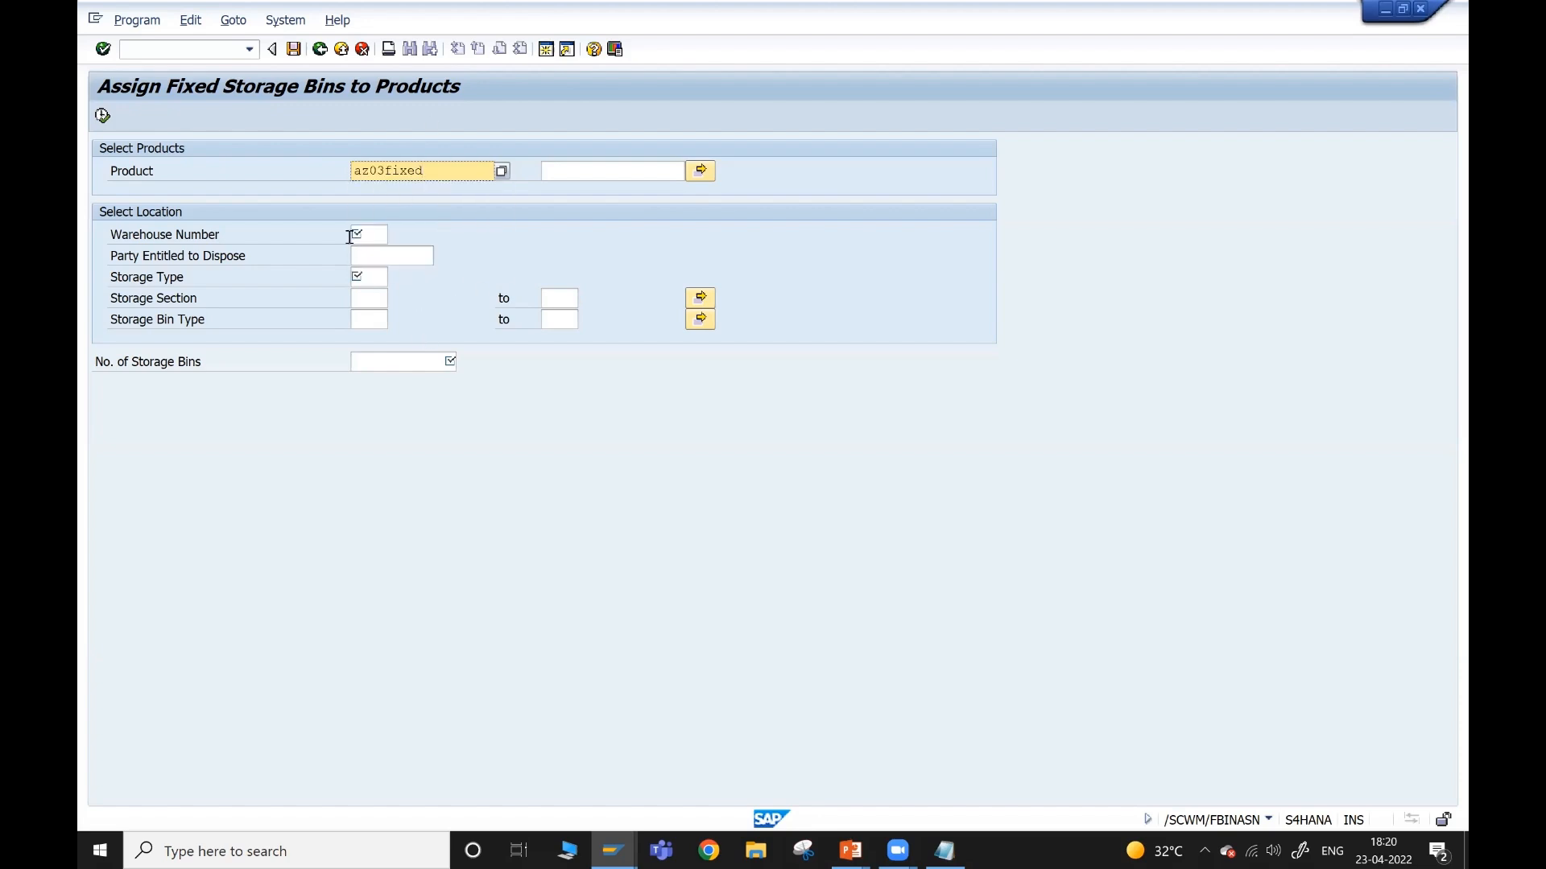
{"action": "left_click", "coordinate": [364, 234]}
{"action": "left_click", "coordinate": [364, 254]}
{"action": "left_click", "coordinate": [364, 277]}
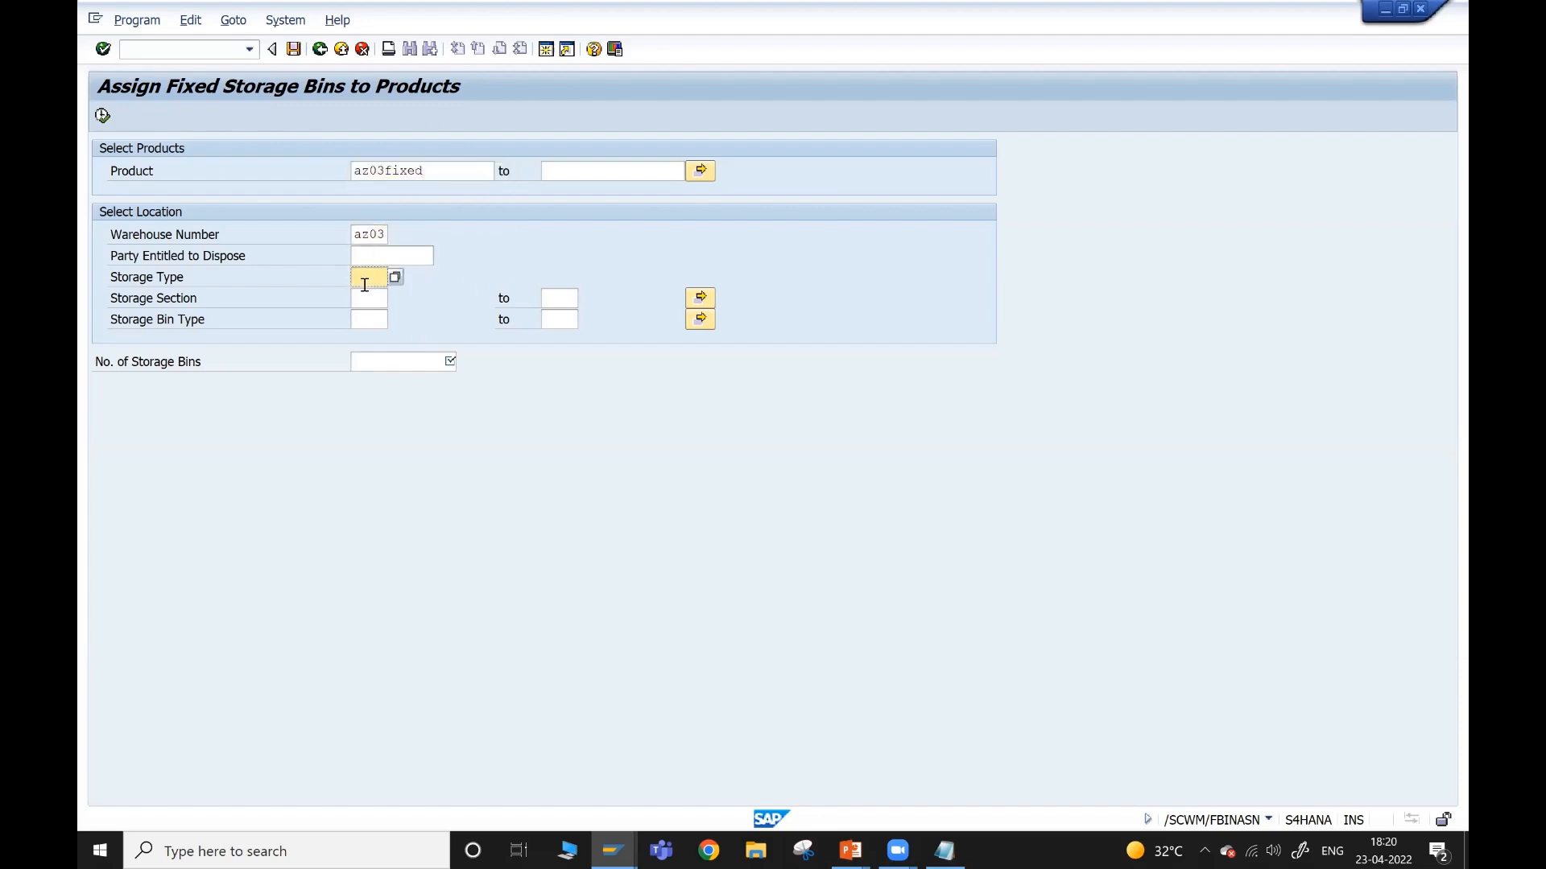
{"action": "left_click", "coordinate": [368, 298]}
{"action": "left_click", "coordinate": [386, 359]}
{"action": "left_click", "coordinate": [397, 385]}
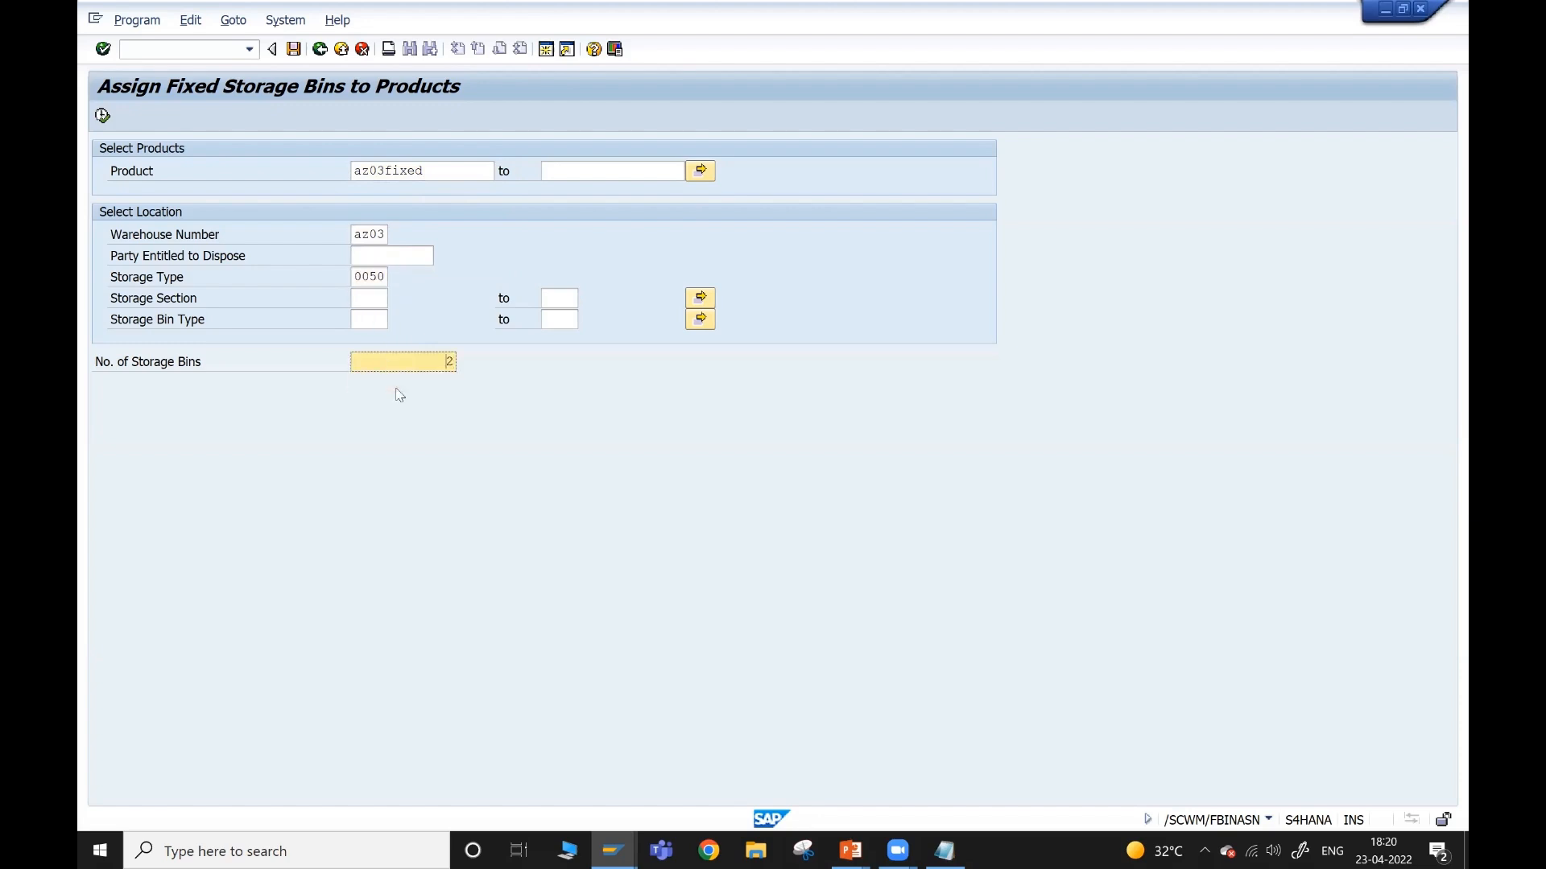
{"action": "left_click", "coordinate": [103, 116]}
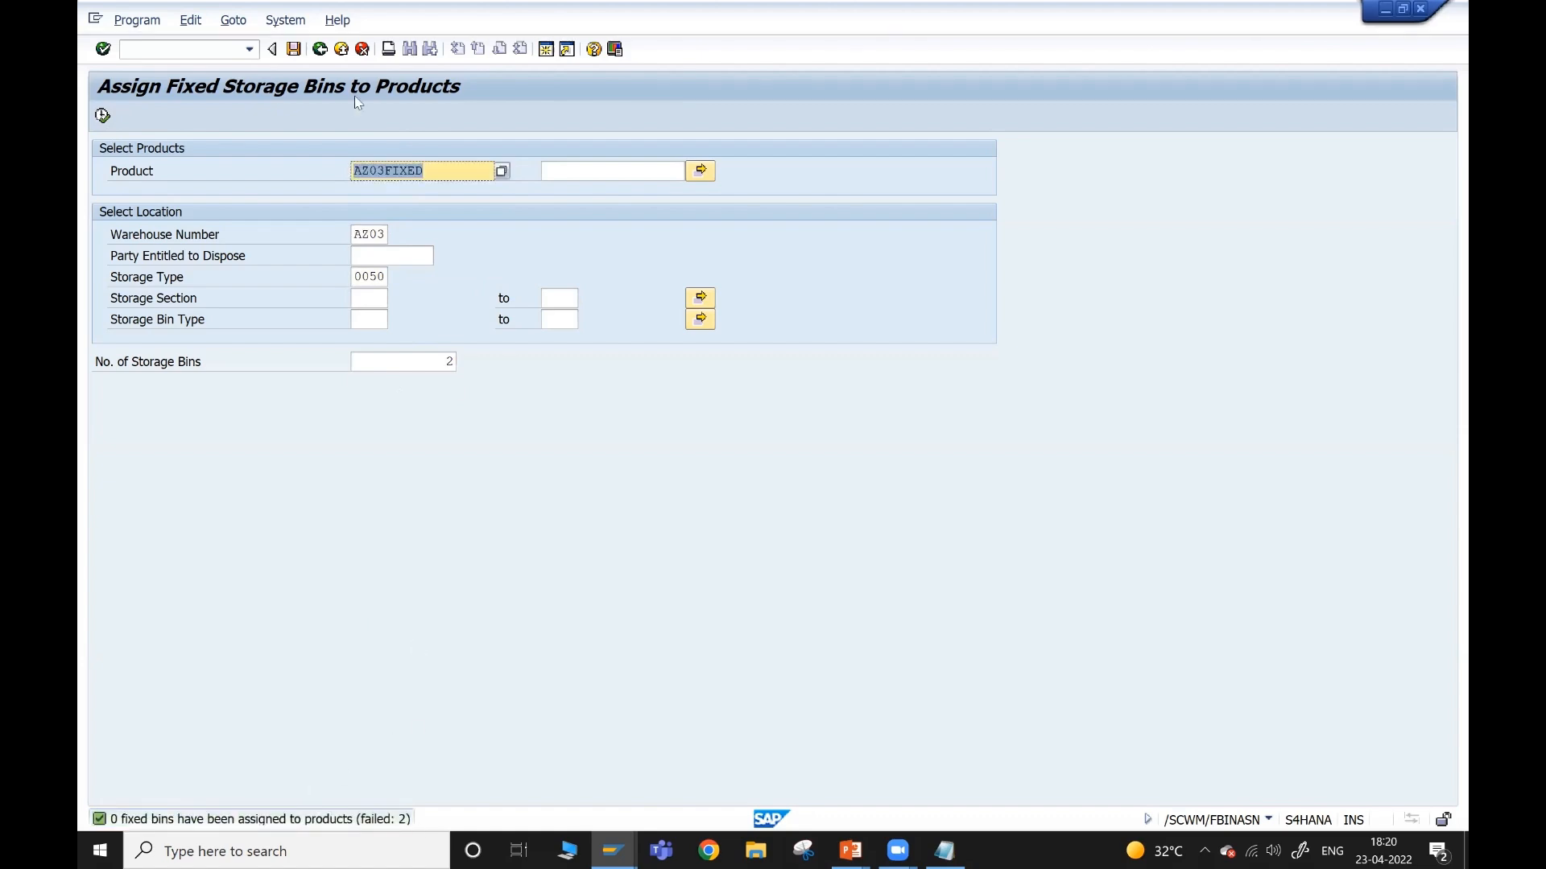
- Leave the Assign Fixed Storage Bins to Products transaction and open Assign Fixed Storage Bin (/SCWM/BINMAT)
{"action": "left_click", "coordinate": [320, 49]}
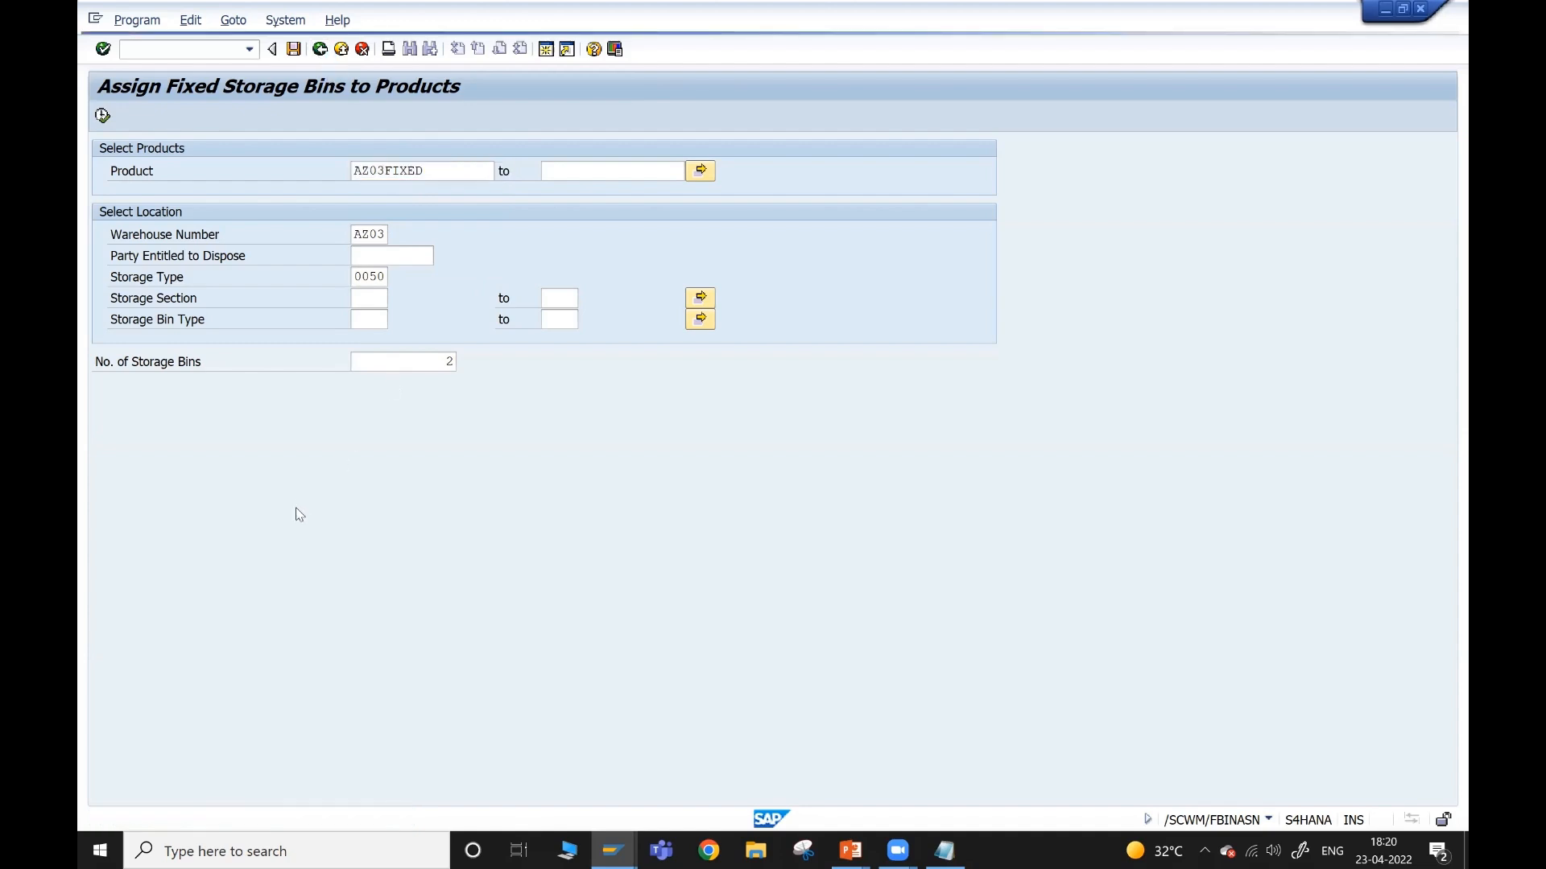
{"action": "key", "text": "F3"}
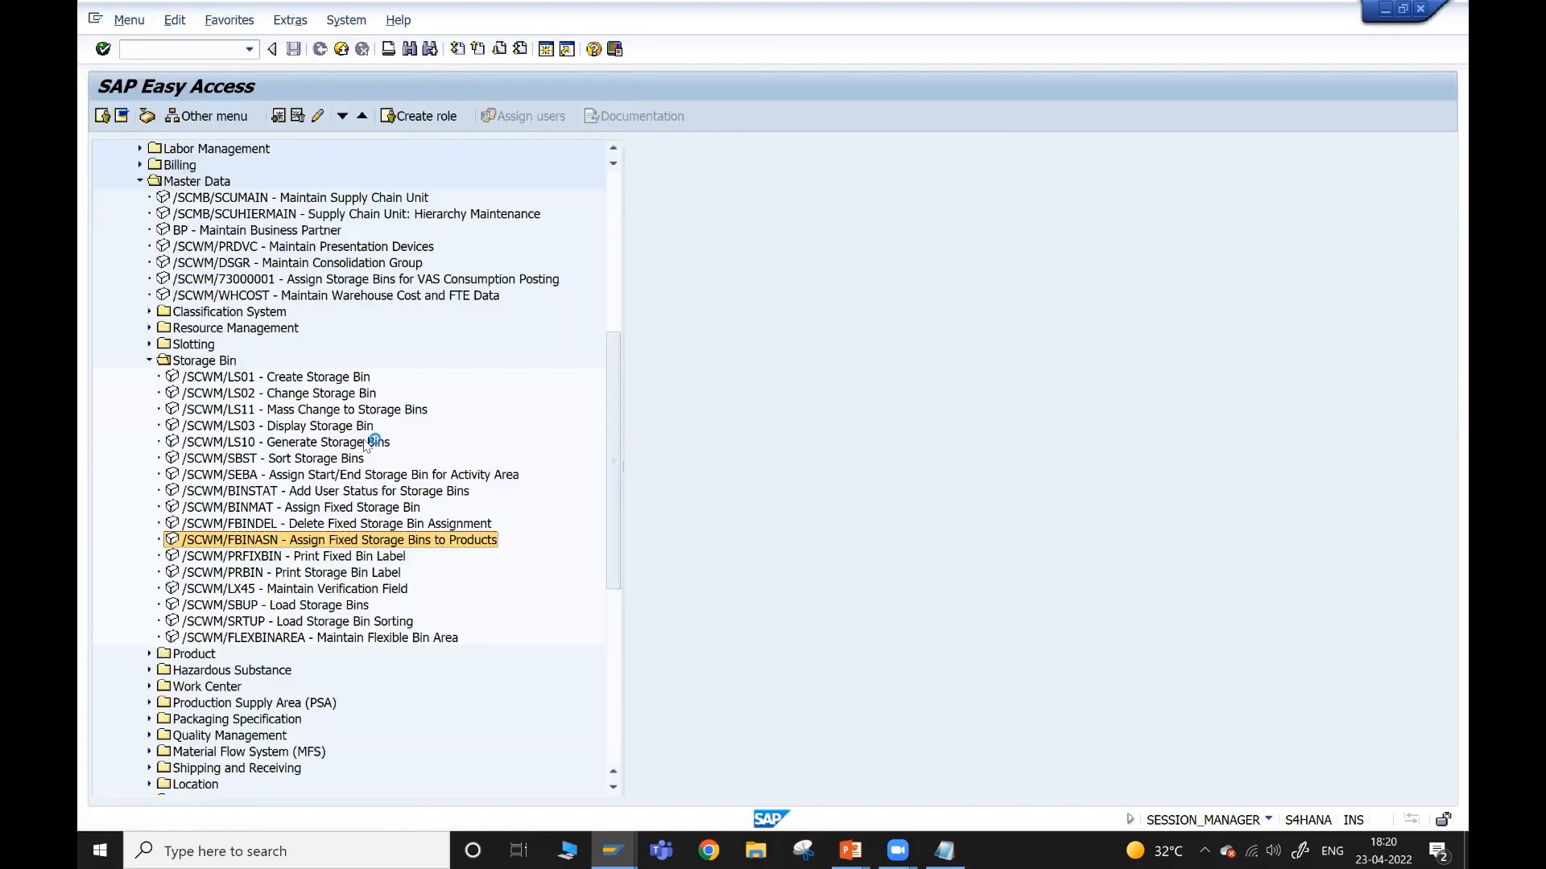
{"action": "double_click", "coordinate": [338, 507]}
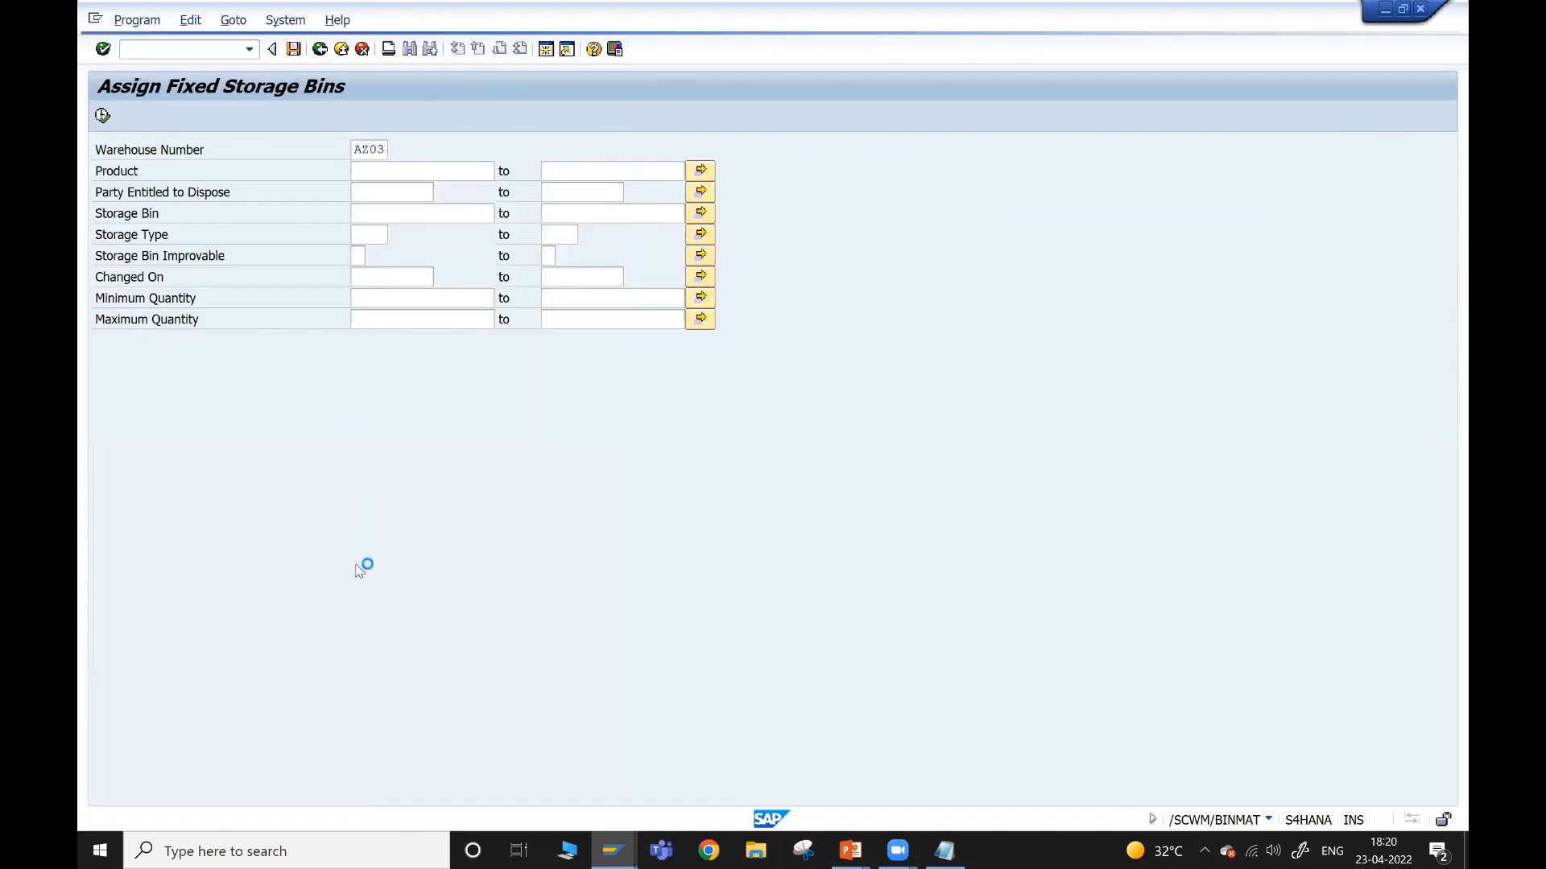
{"action": "key", "text": "F3"}
{"action": "left_click", "coordinate": [363, 541]}
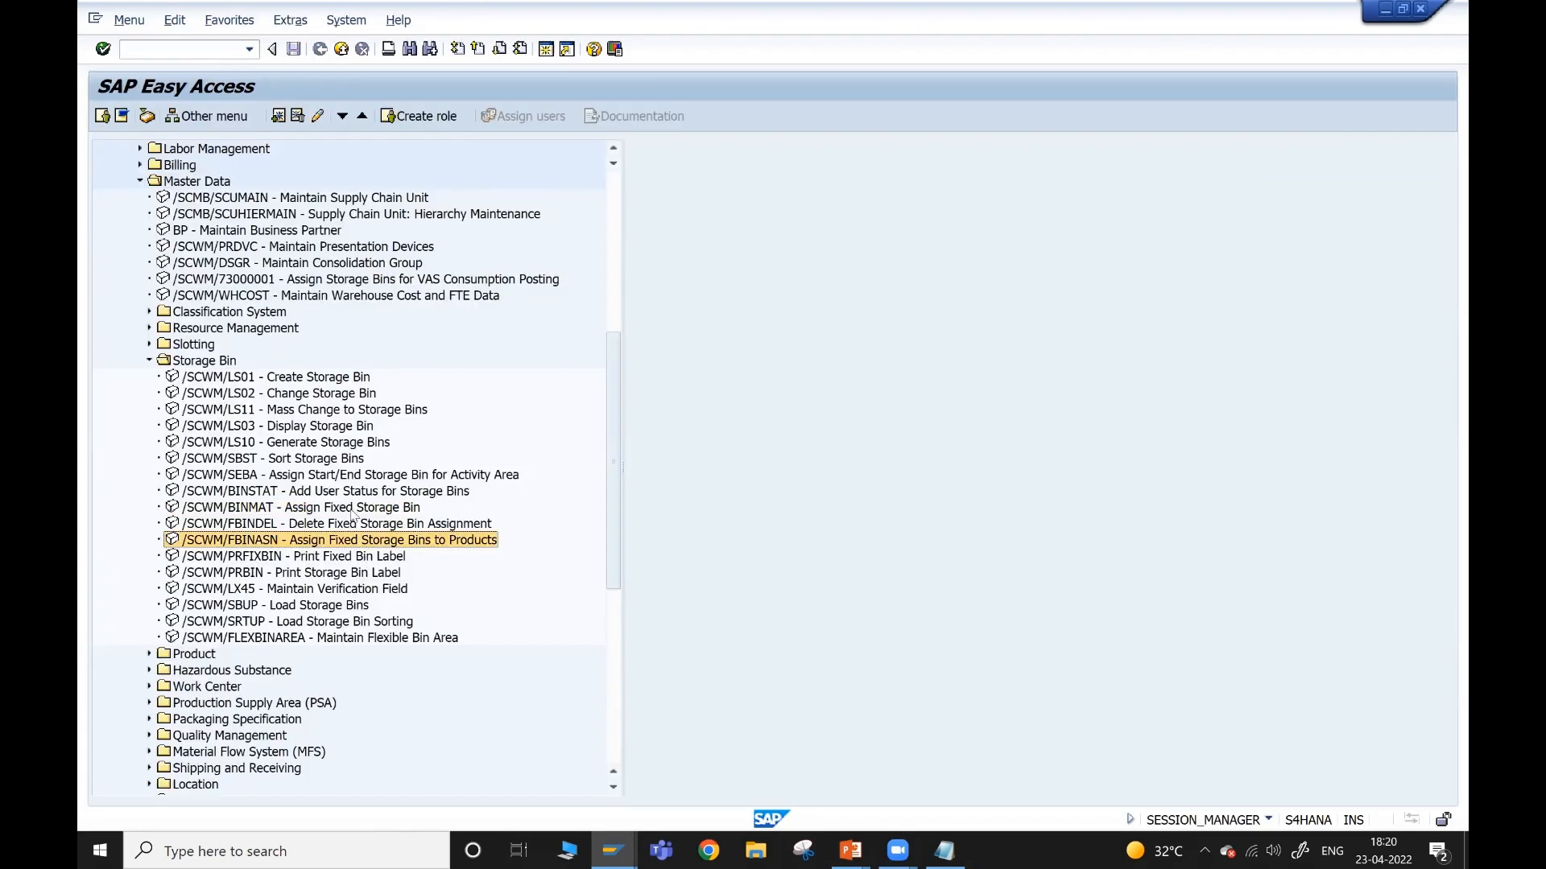
{"action": "double_click", "coordinate": [353, 508]}
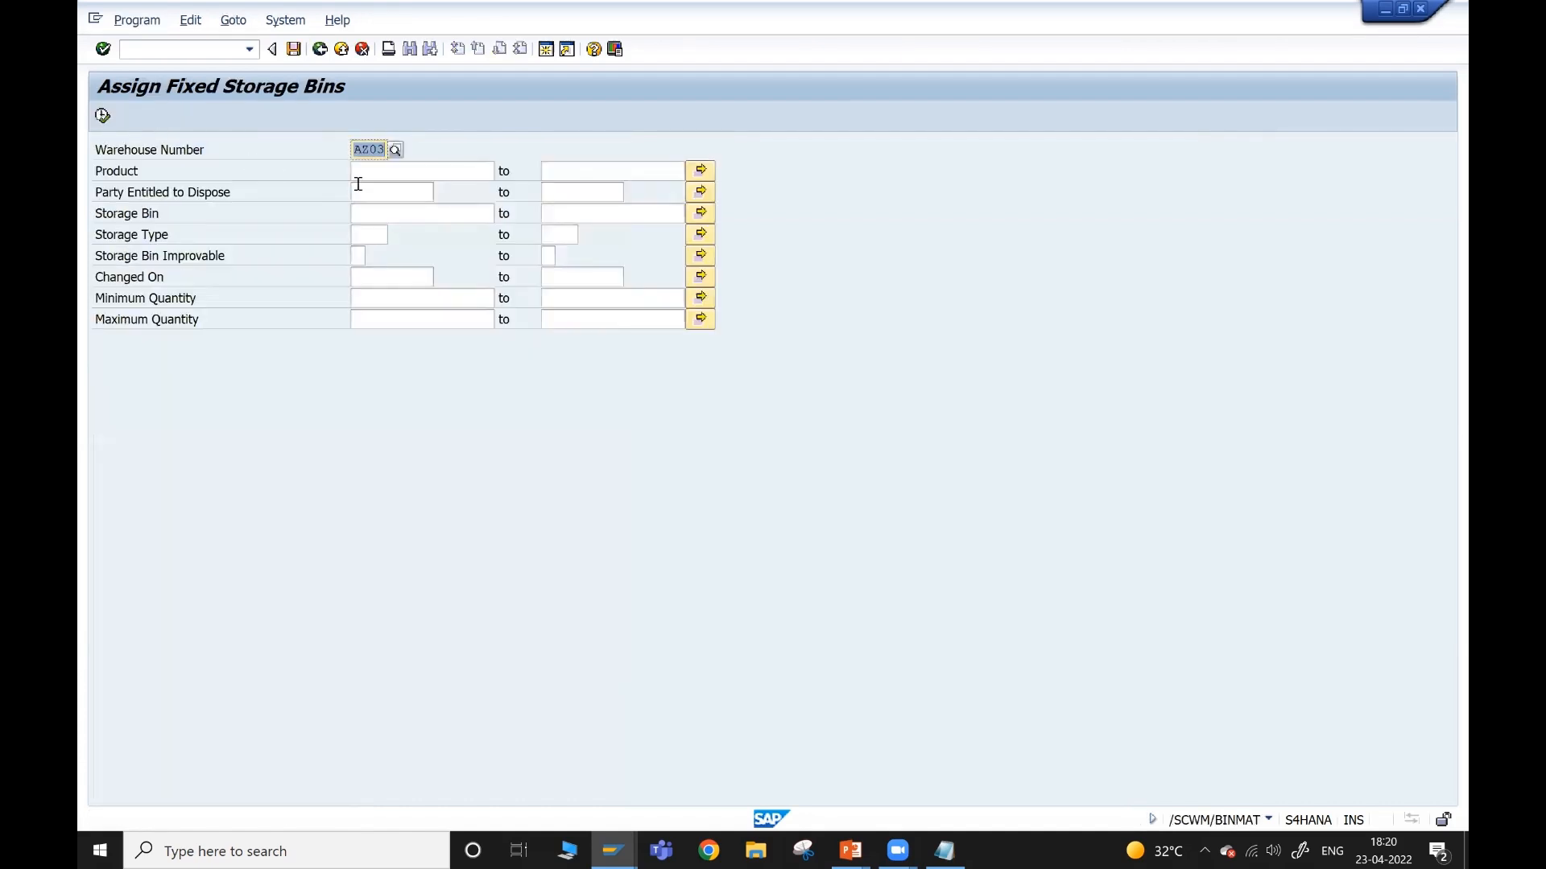
- List the fixed storage bins assigned to product AZ03FIXED in warehouse AZ03
{"action": "left_click", "coordinate": [359, 171]}
{"action": "left_click", "coordinate": [361, 187]}
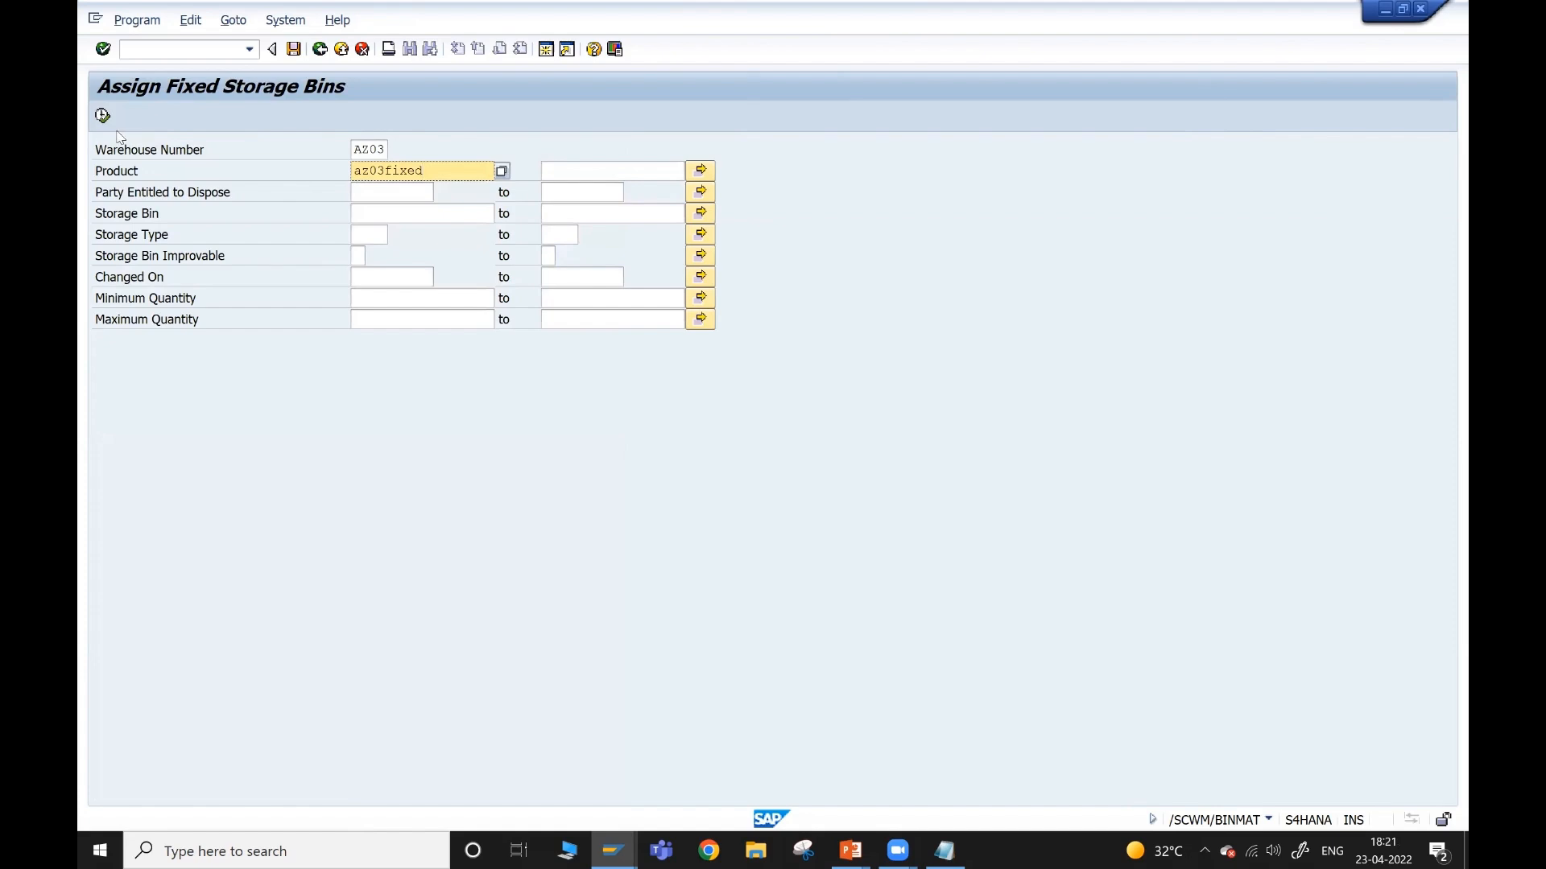
{"action": "left_click", "coordinate": [103, 115]}
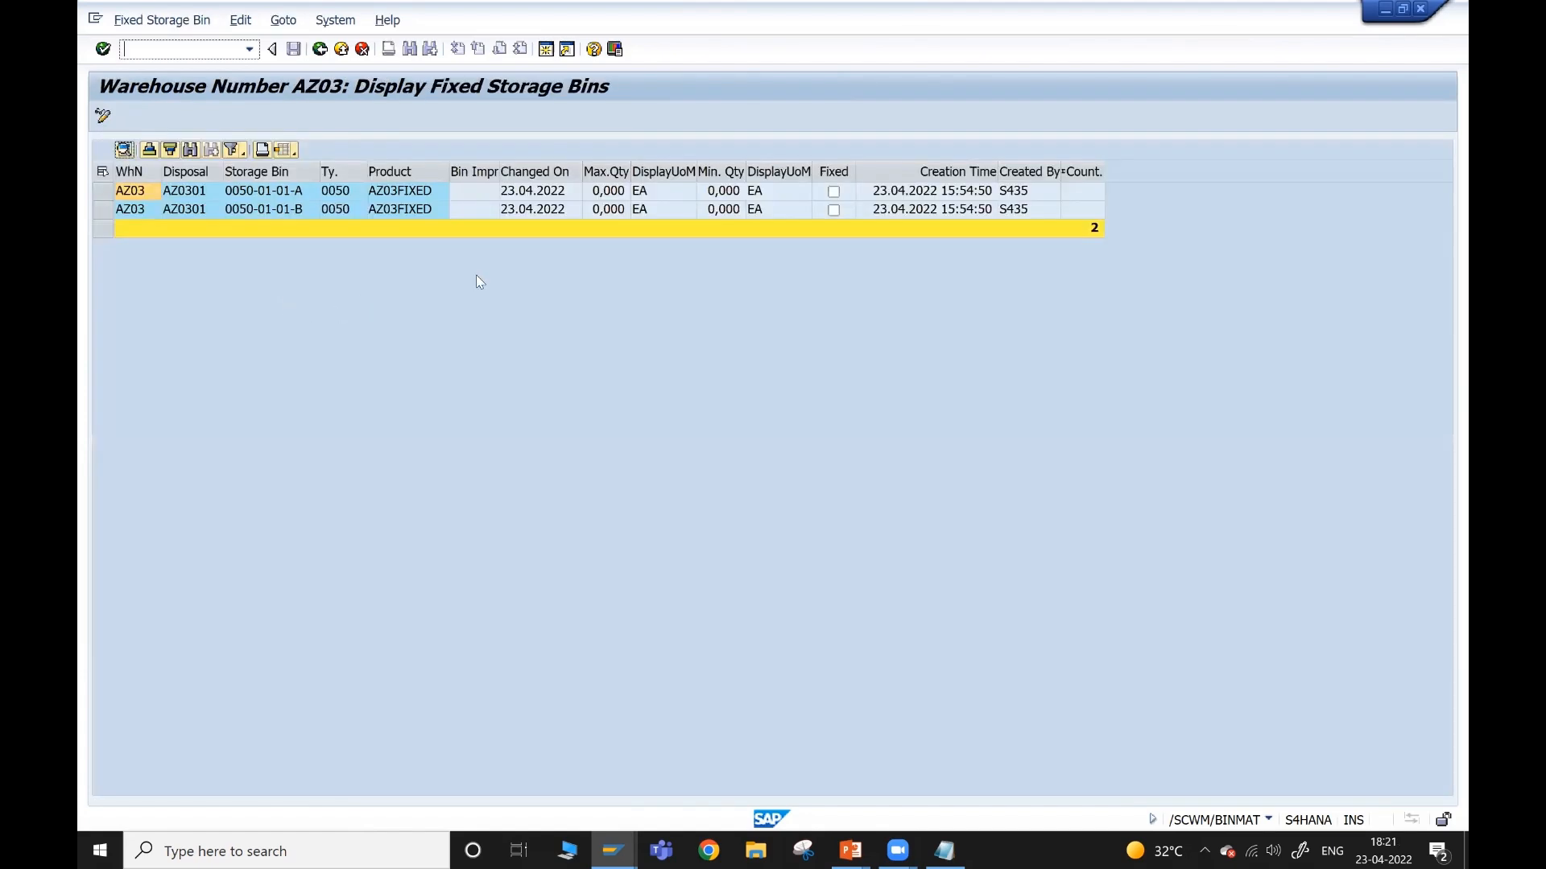
- Delete the fixed bin assignment for storage bin 0050-01-01-B and save the change
{"action": "left_click", "coordinate": [295, 209]}
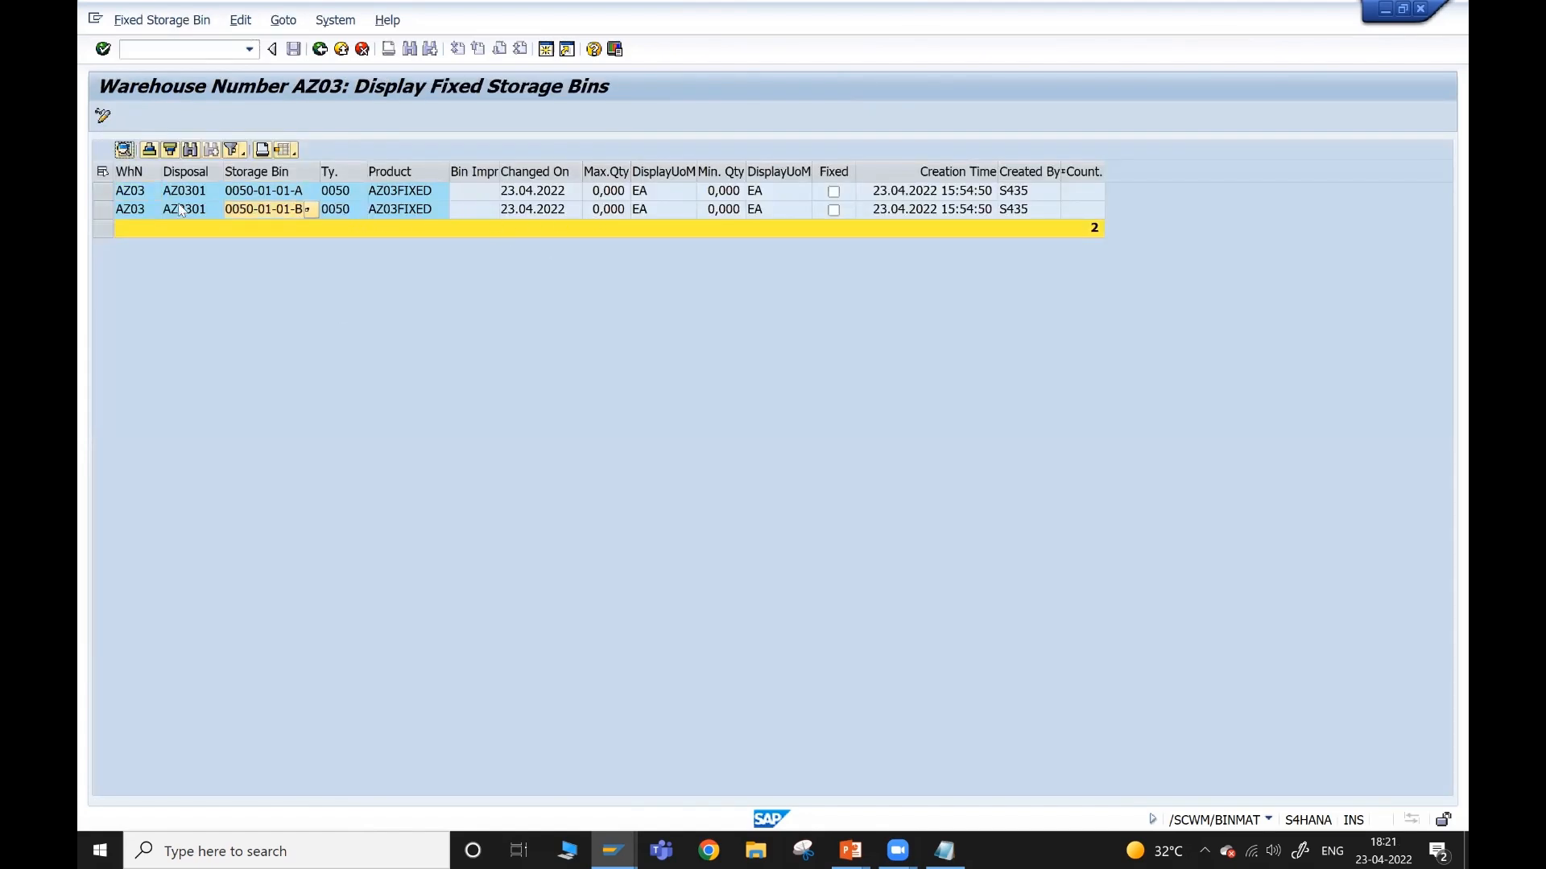
{"action": "left_click", "coordinate": [103, 208]}
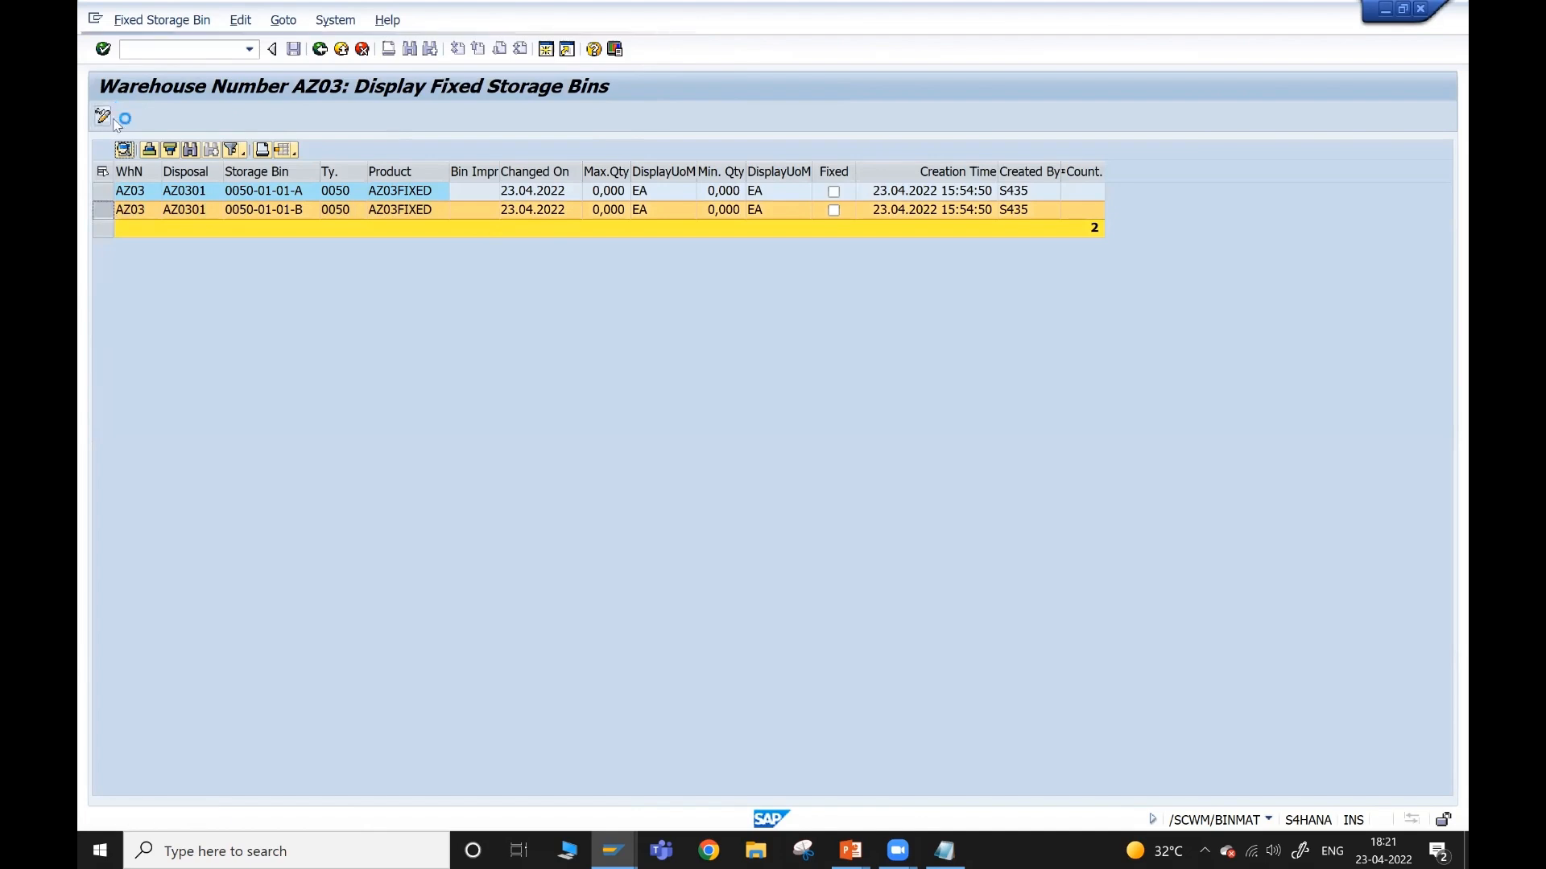
{"action": "left_click", "coordinate": [103, 115]}
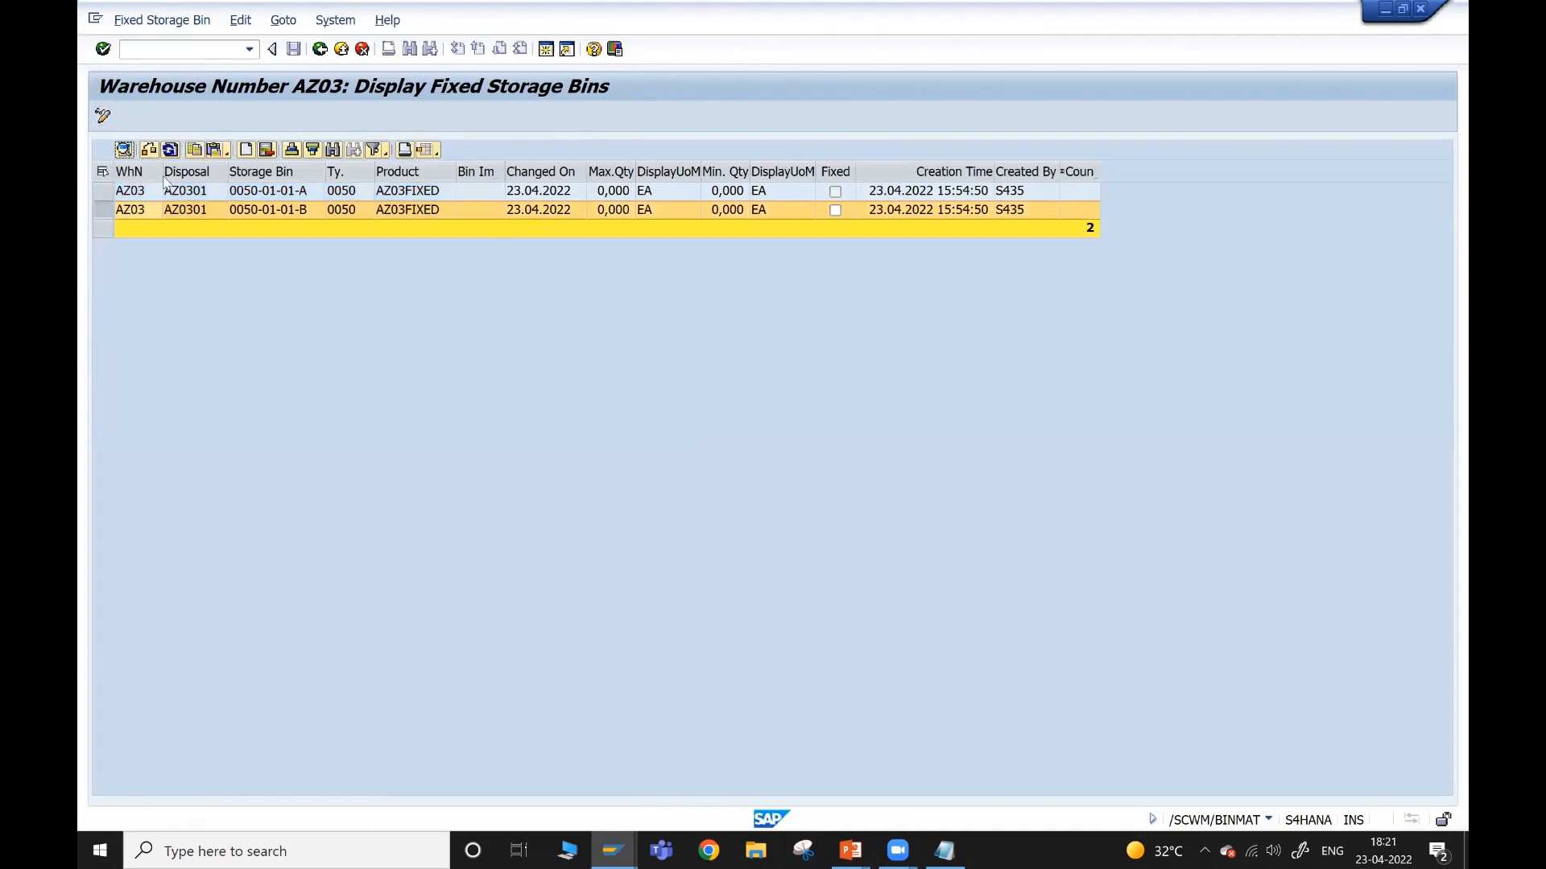
{"action": "left_click", "coordinate": [266, 150]}
{"action": "left_click", "coordinate": [294, 49]}
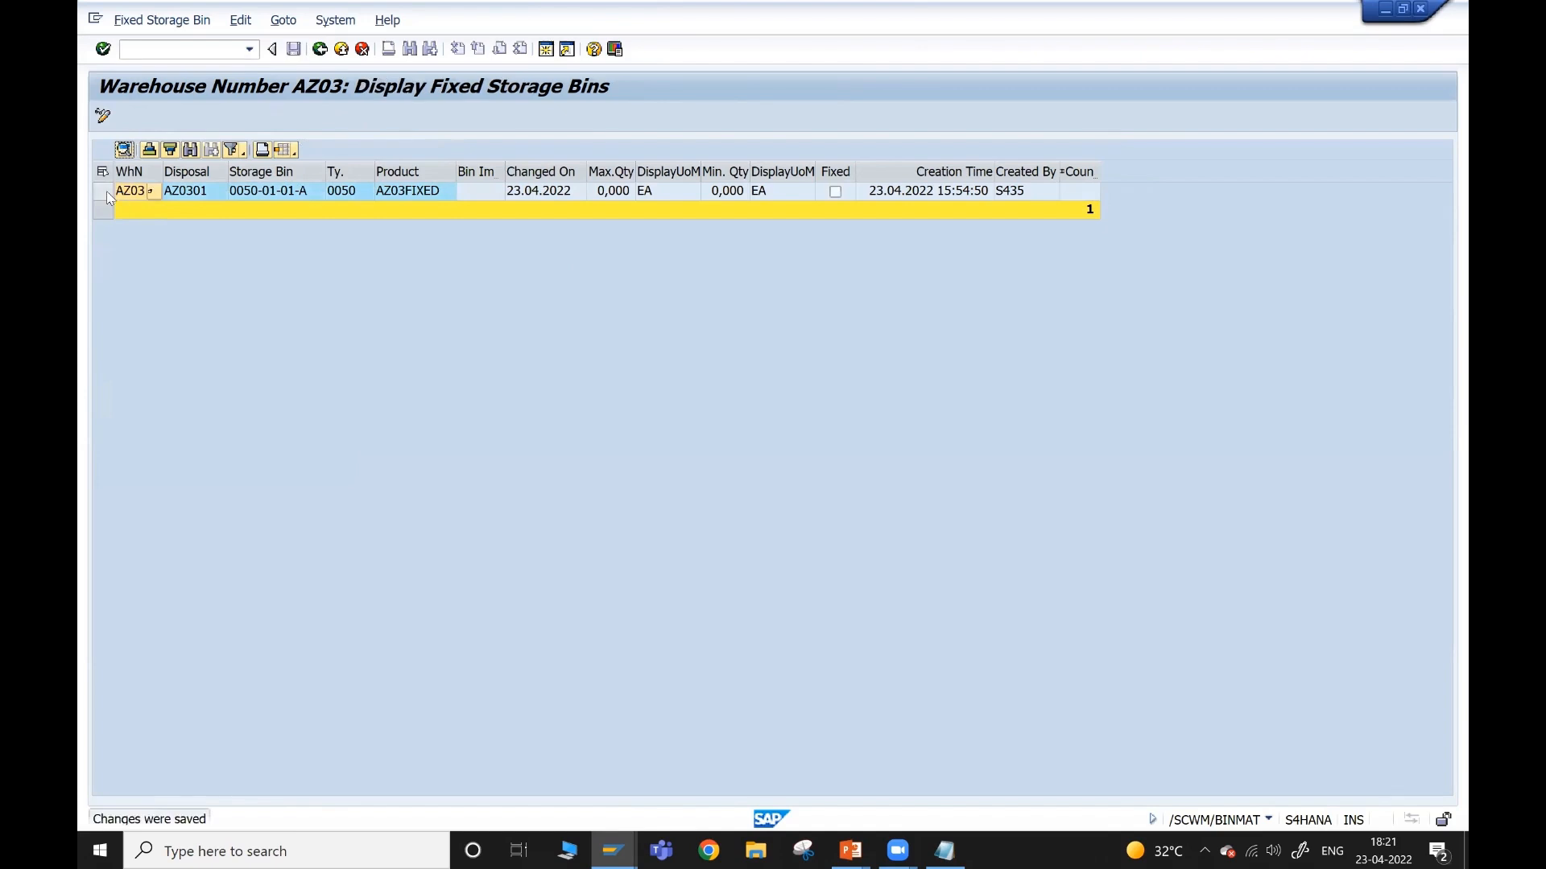
- Add a new fixed bin row in change mode with AZ0301 as the party entitled to dispose
{"action": "left_click", "coordinate": [105, 116]}
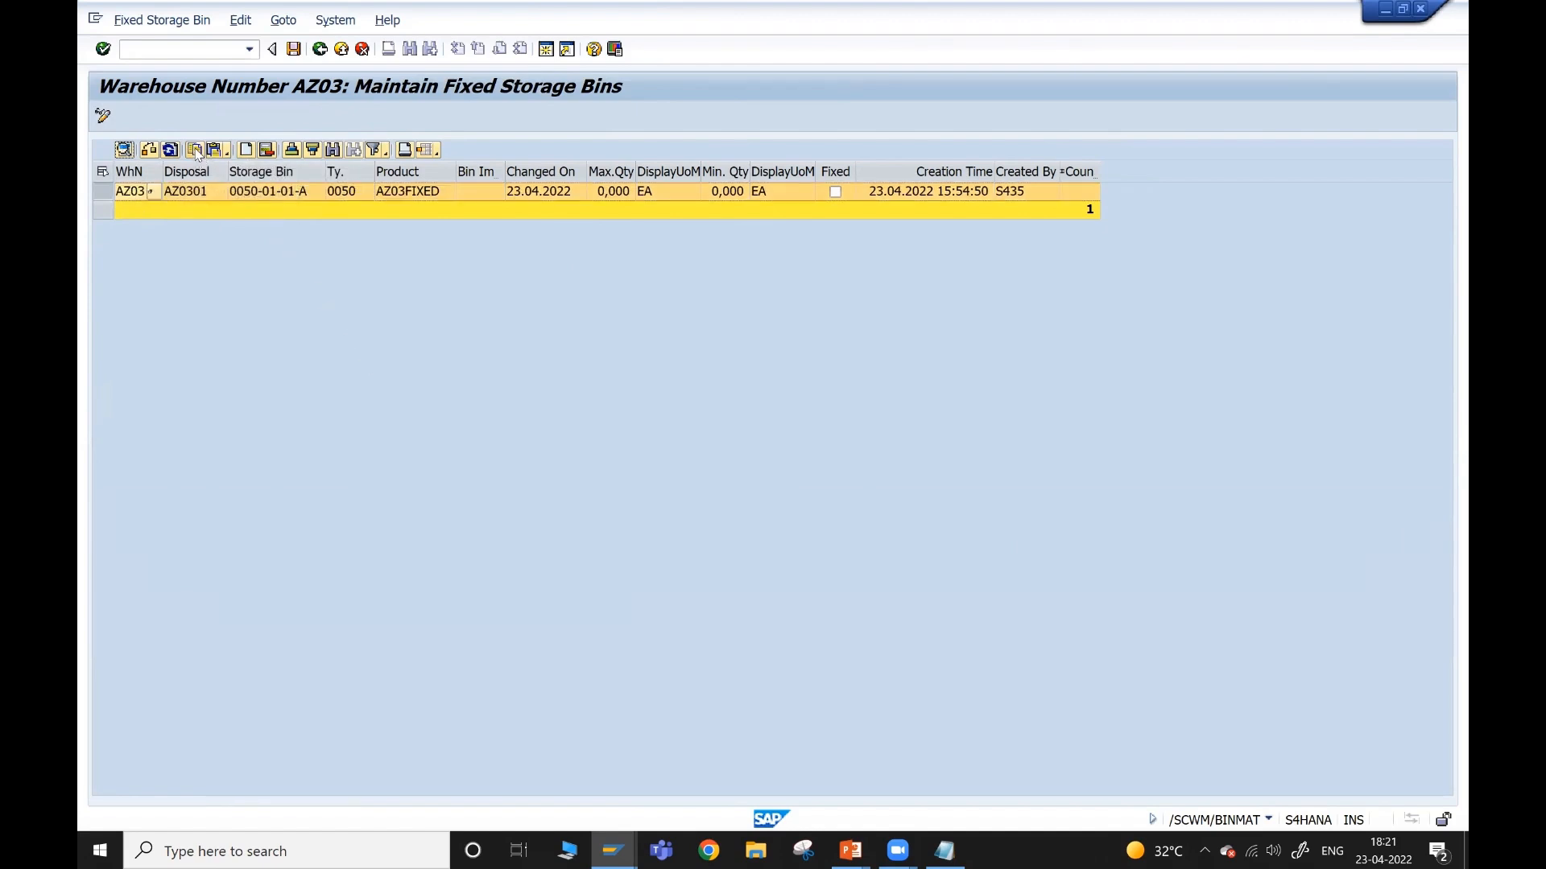
{"action": "left_click", "coordinate": [250, 151]}
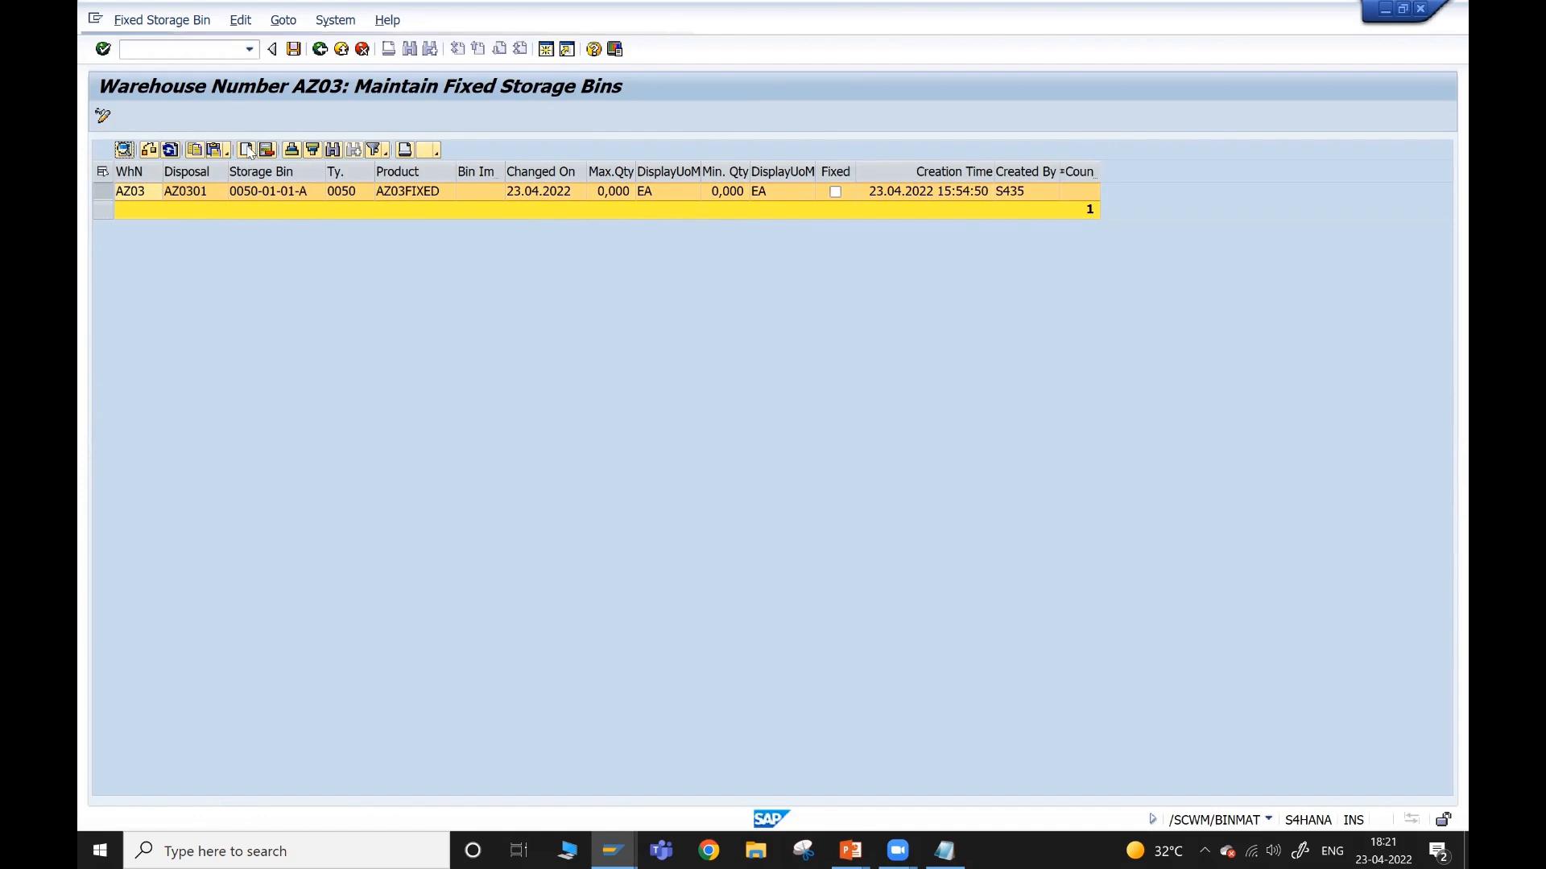
{"action": "key", "text": "F4"}
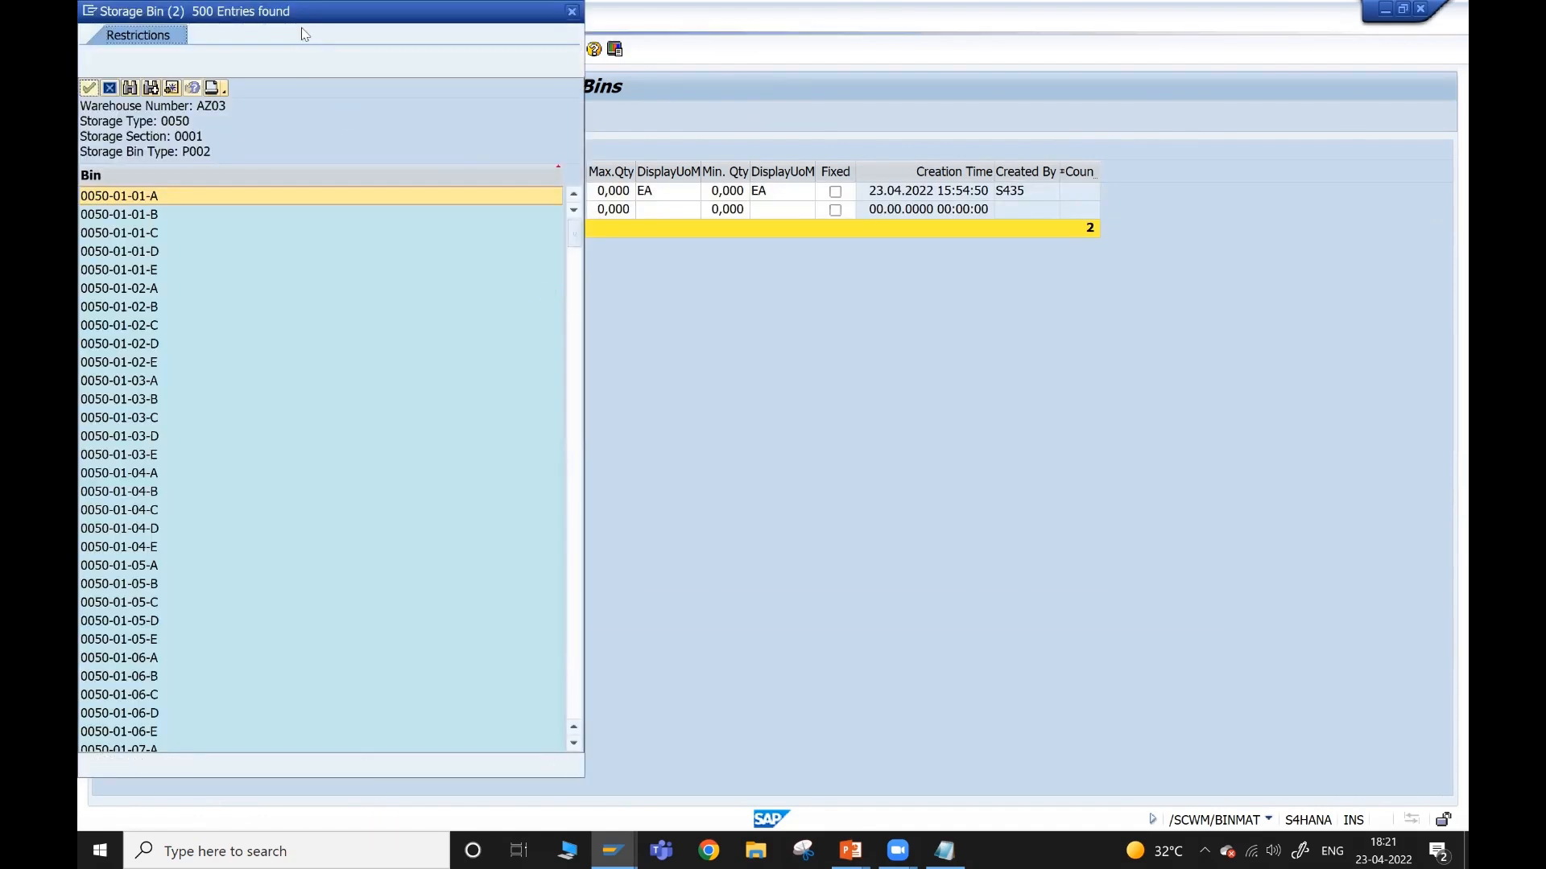
{"action": "left_click", "coordinate": [653, 135]}
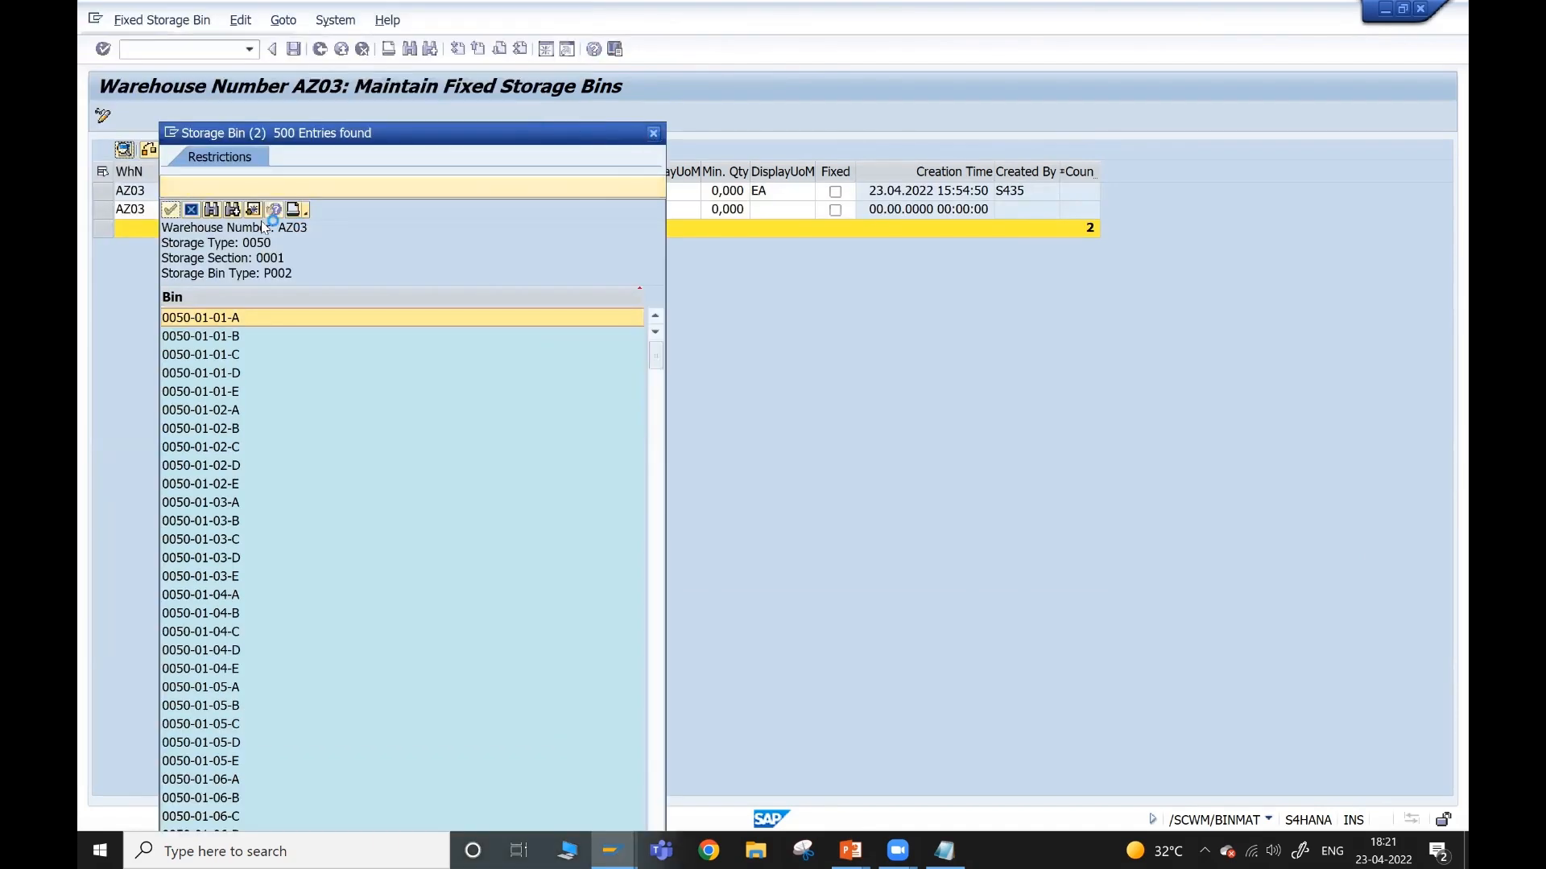
{"action": "left_click", "coordinate": [199, 193]}
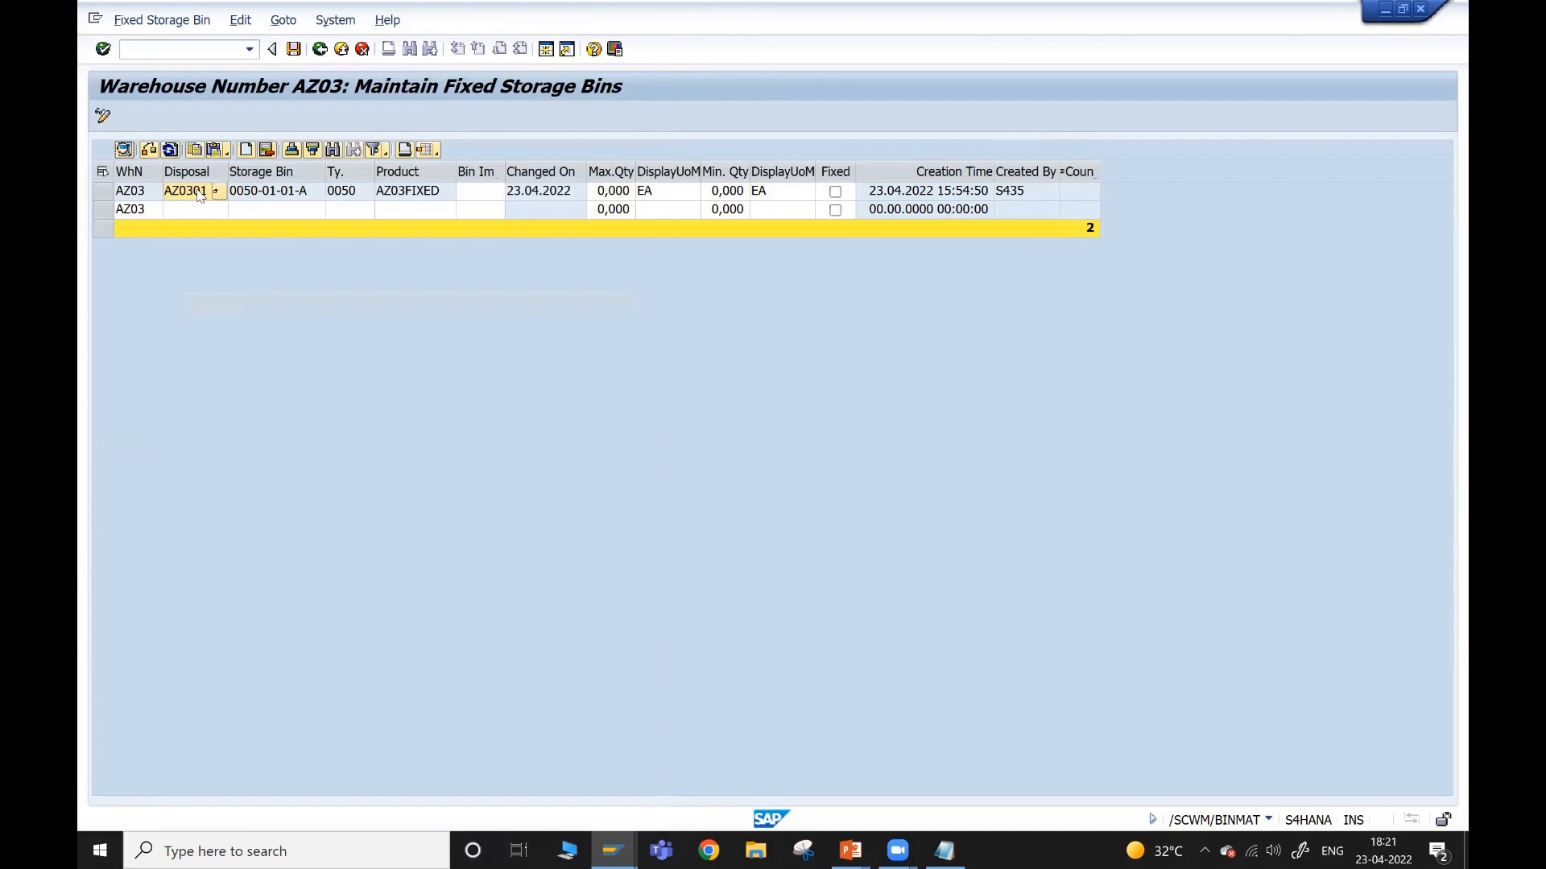
{"action": "key", "text": "ctrl+c"}
{"action": "left_click", "coordinate": [199, 212]}
{"action": "key", "text": "ctrl+v"}
- Set the new row's storage bin to 0050-01-01-D
{"action": "left_click", "coordinate": [266, 214]}
{"action": "left_click", "coordinate": [298, 193]}
{"action": "key", "text": "ctrl+c"}
{"action": "left_click", "coordinate": [296, 207]}
{"action": "key", "text": "ctrl+v"}
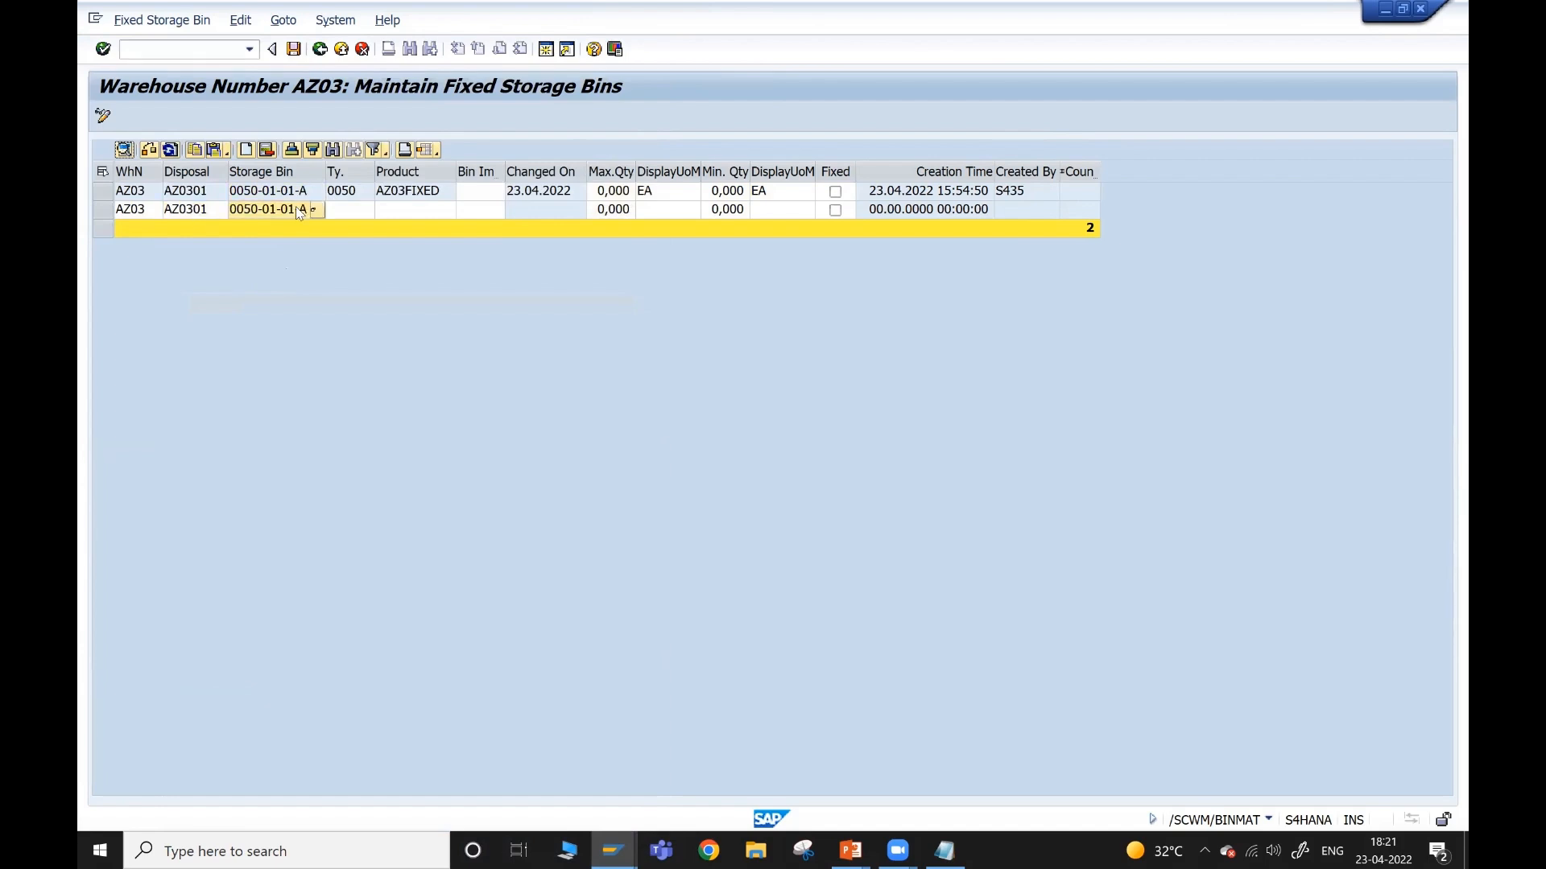
{"action": "left_click", "coordinate": [317, 210]}
{"action": "double_click", "coordinate": [150, 250]}
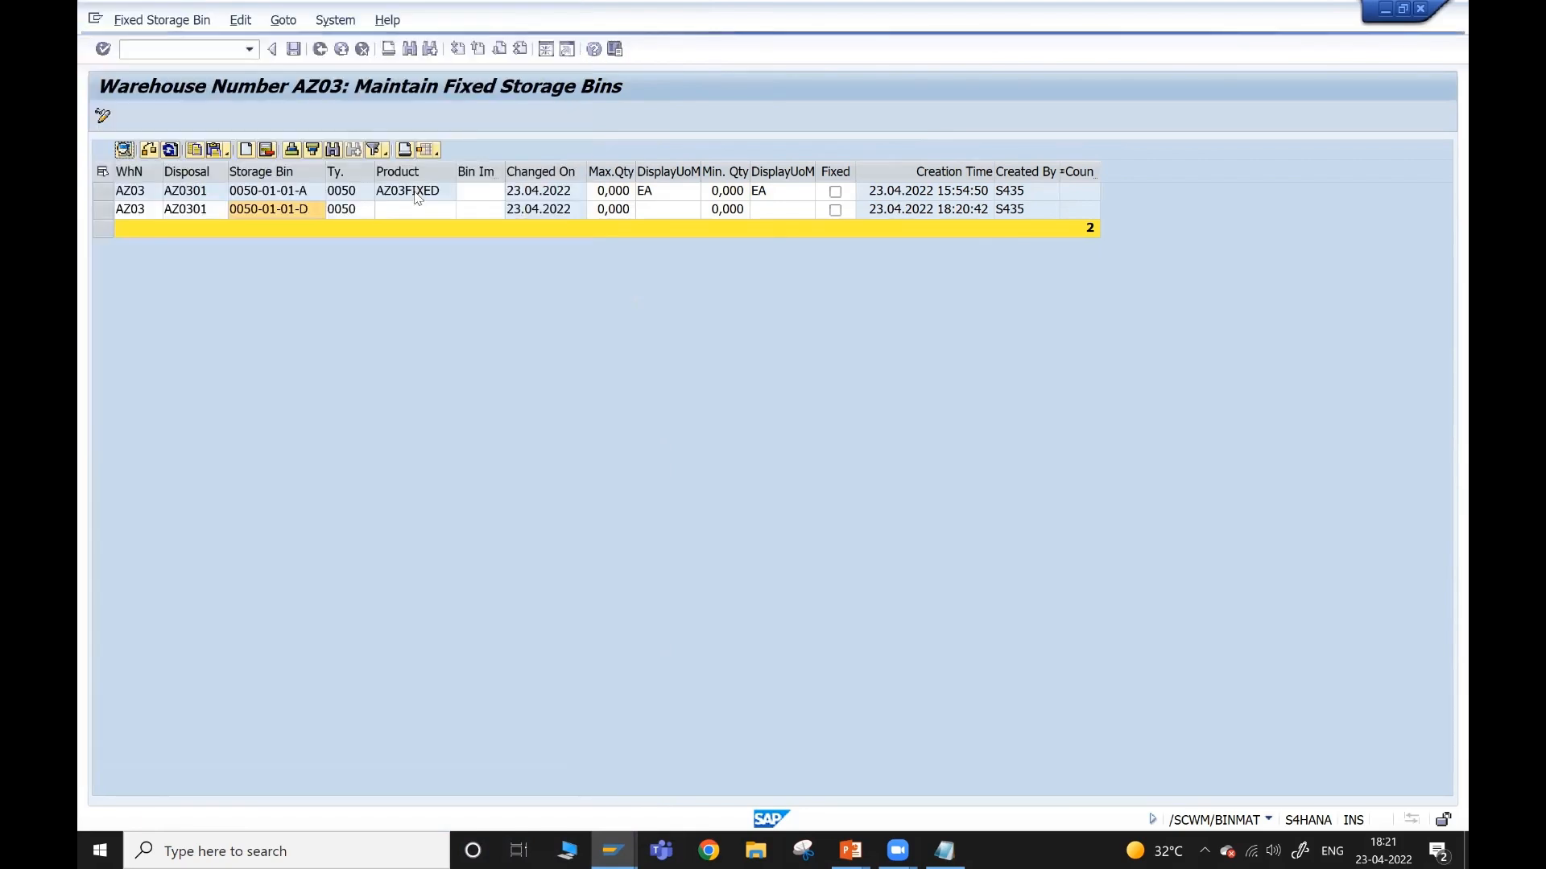
- Enter AZ03FIXED as the new row's product and save the fixed bin assignment
{"action": "left_click", "coordinate": [415, 193]}
{"action": "key", "text": "ctrl+c"}
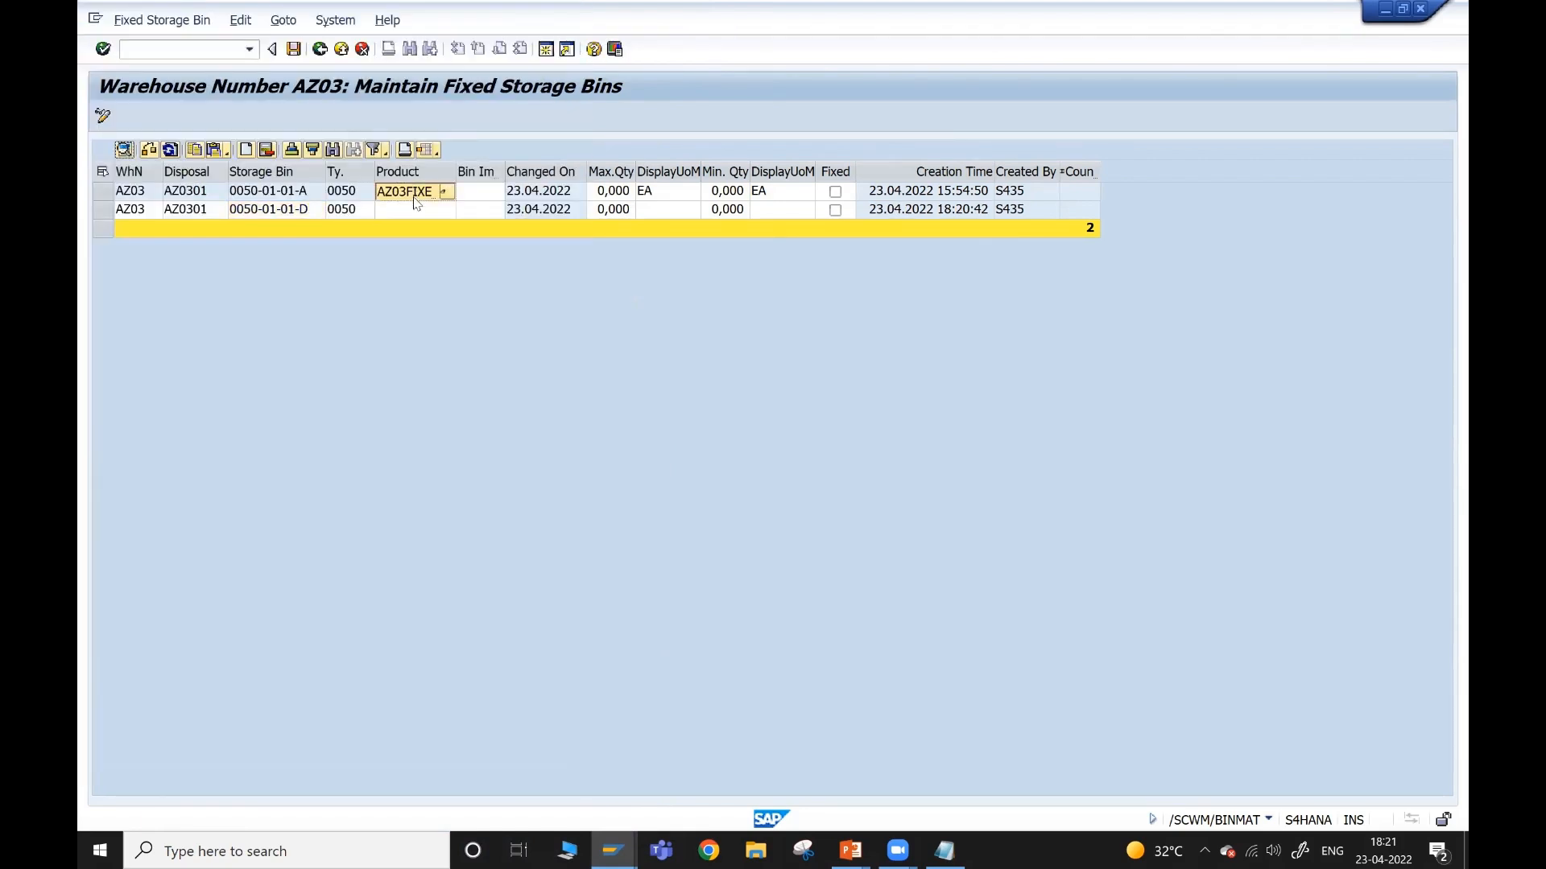
{"action": "left_click", "coordinate": [415, 211]}
{"action": "key", "text": "ctrl+v"}
{"action": "left_click", "coordinate": [295, 49]}
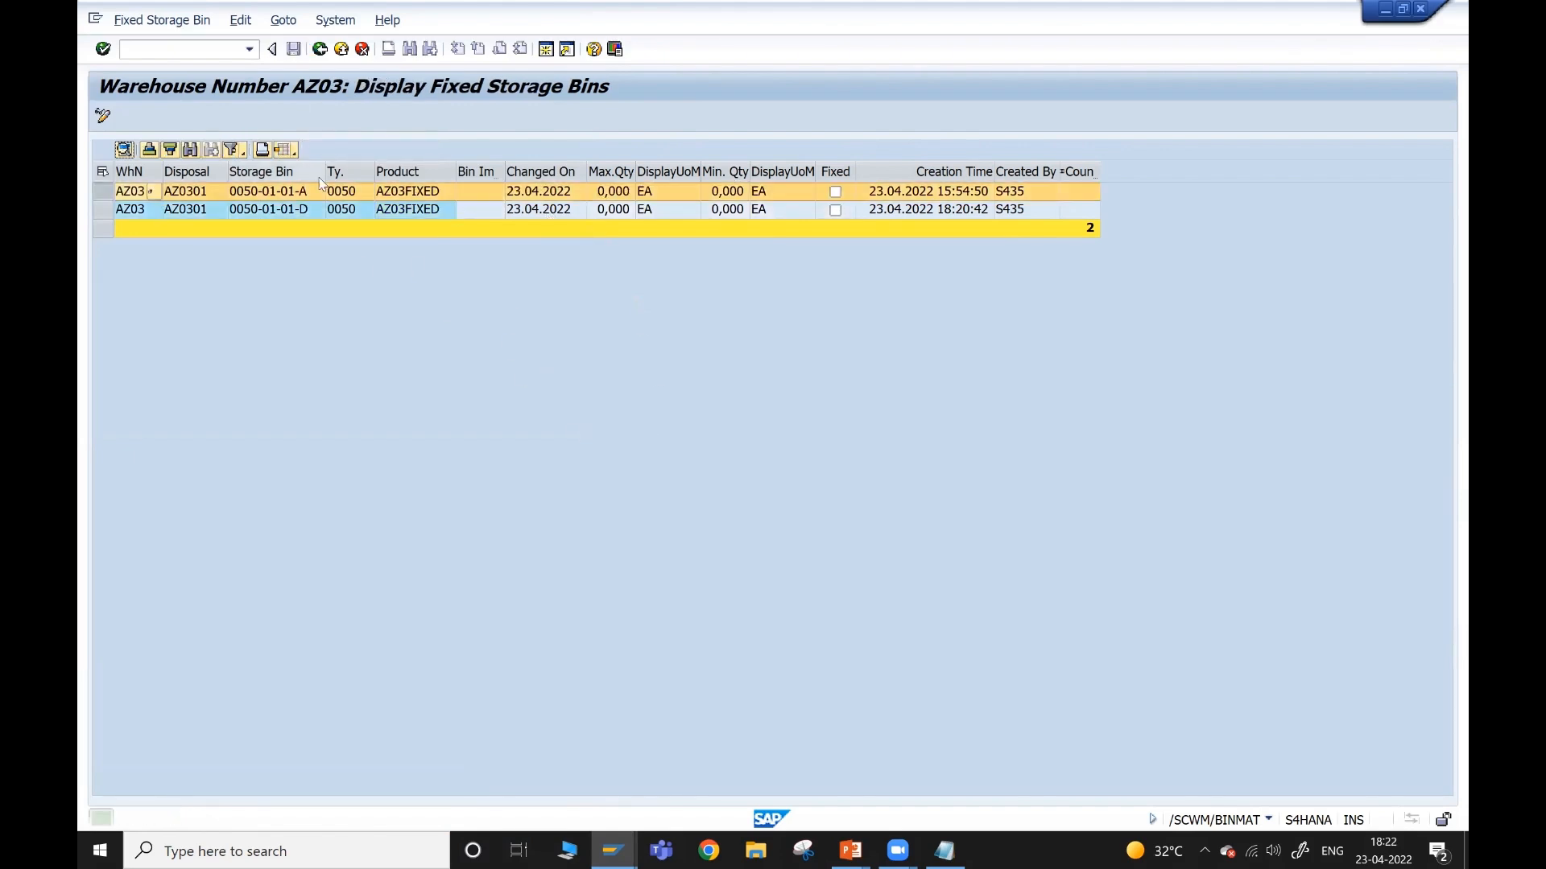
{"action": "left_click", "coordinate": [300, 210]}
{"action": "left_click", "coordinate": [300, 192]}
{"action": "left_click", "coordinate": [300, 210]}
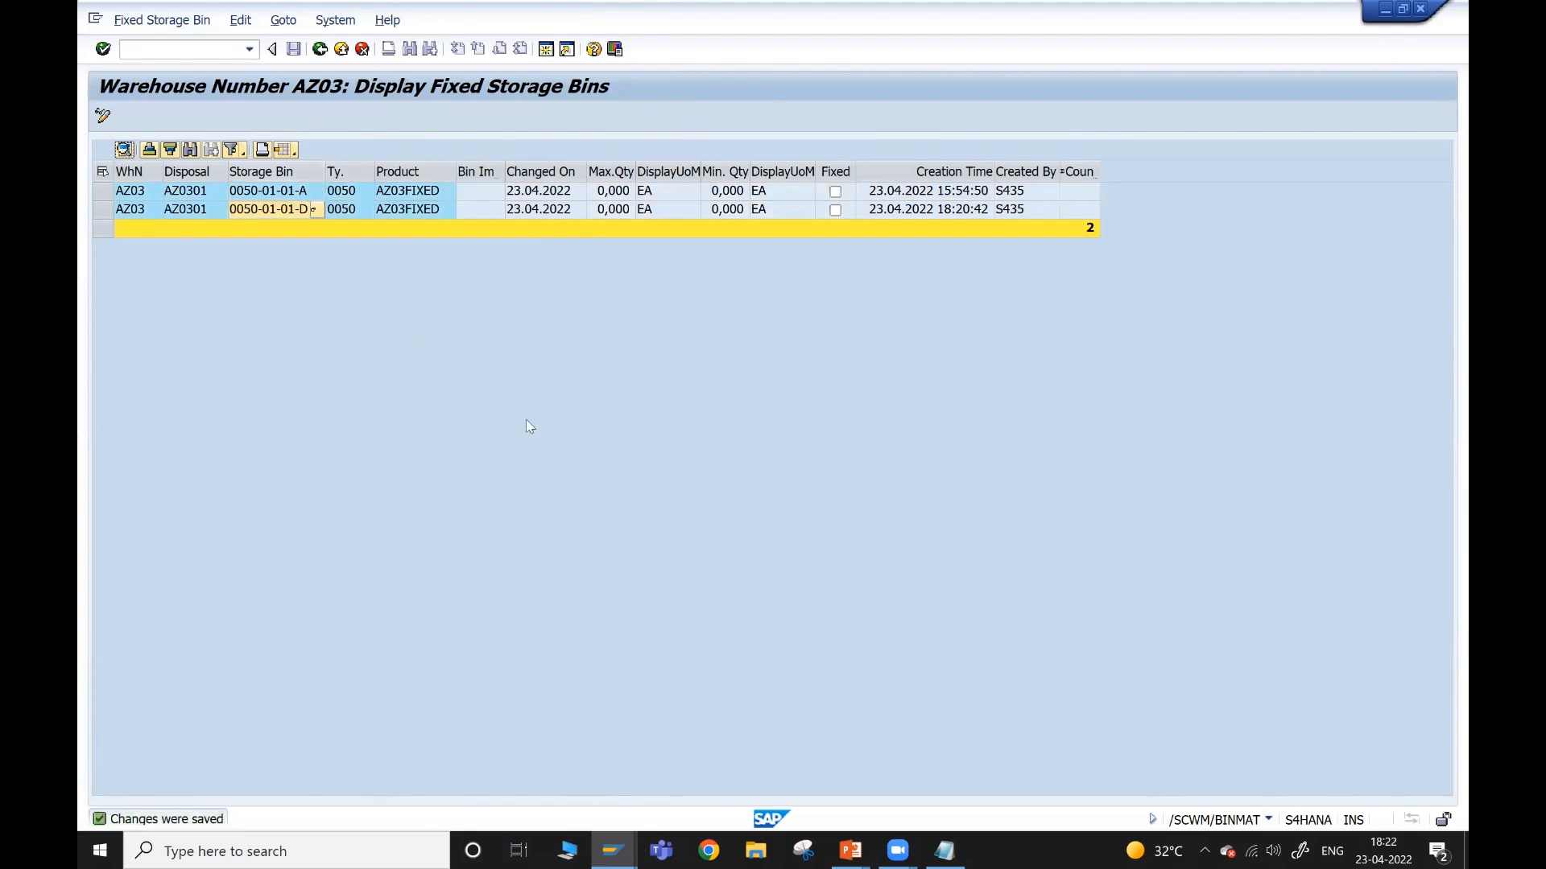
- Leave the fixed bin list, switch to the Storage Type Definition session and exit its storage type details
{"action": "left_click", "coordinate": [320, 50]}
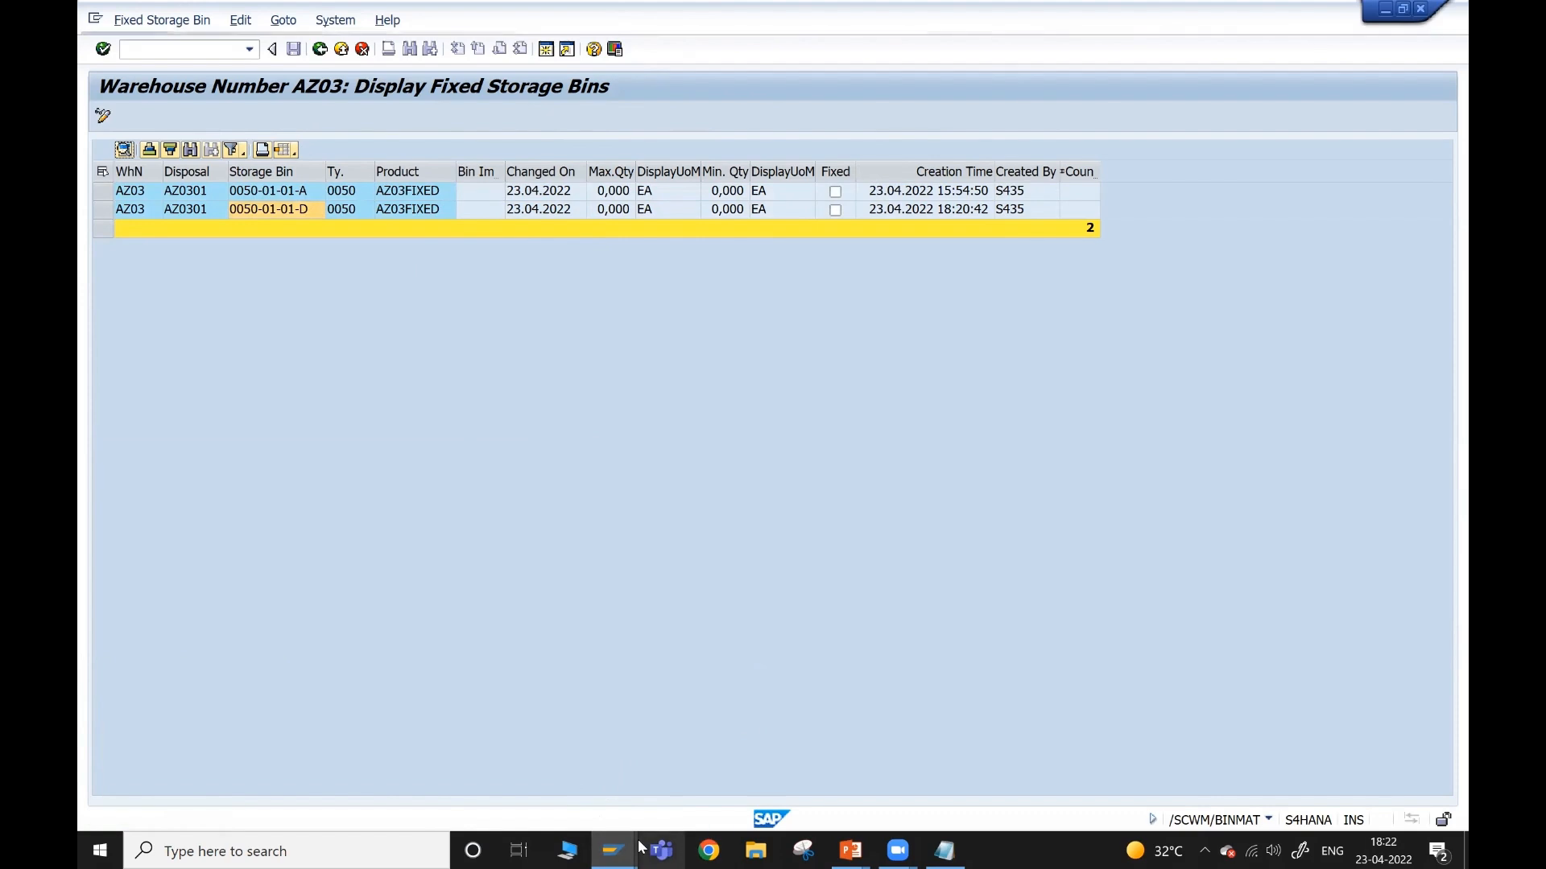
{"action": "mouse_move", "coordinate": [624, 850]}
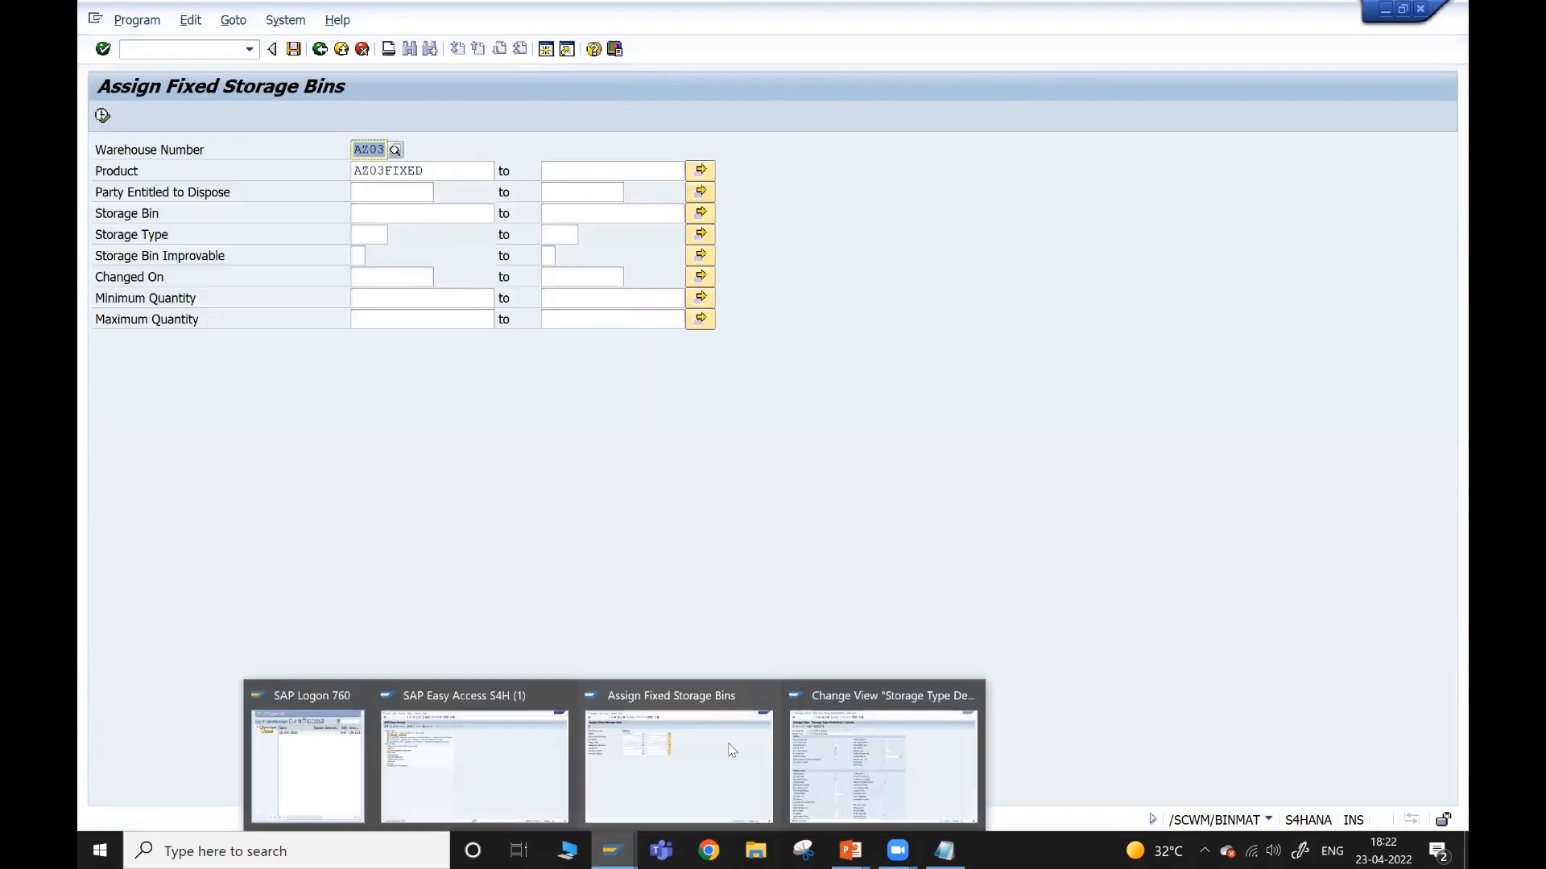
{"action": "left_click", "coordinate": [784, 745]}
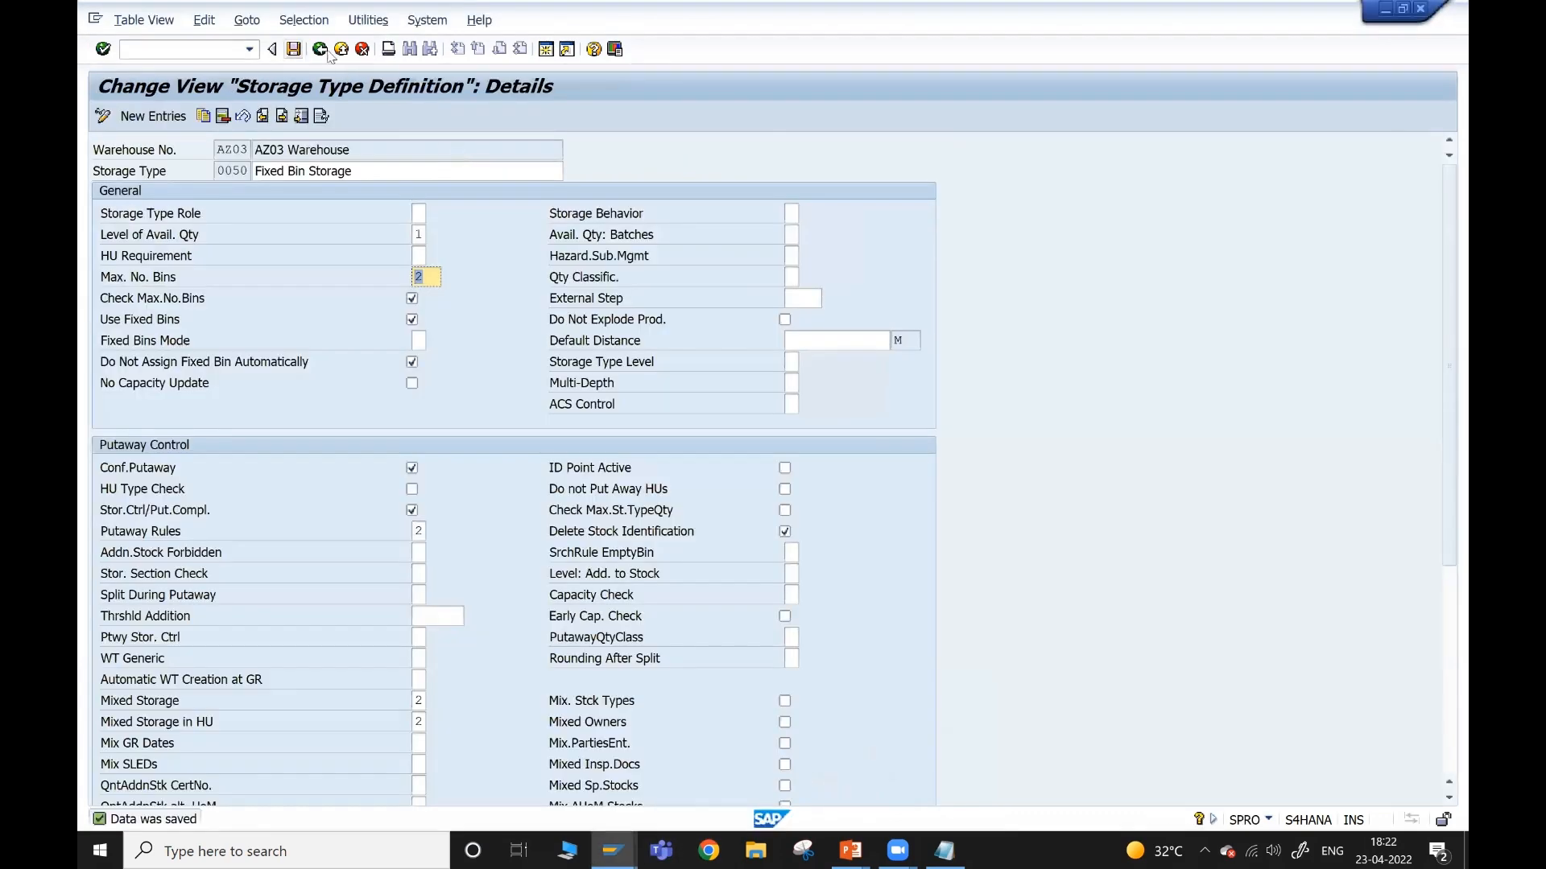
{"action": "left_click", "coordinate": [320, 50]}
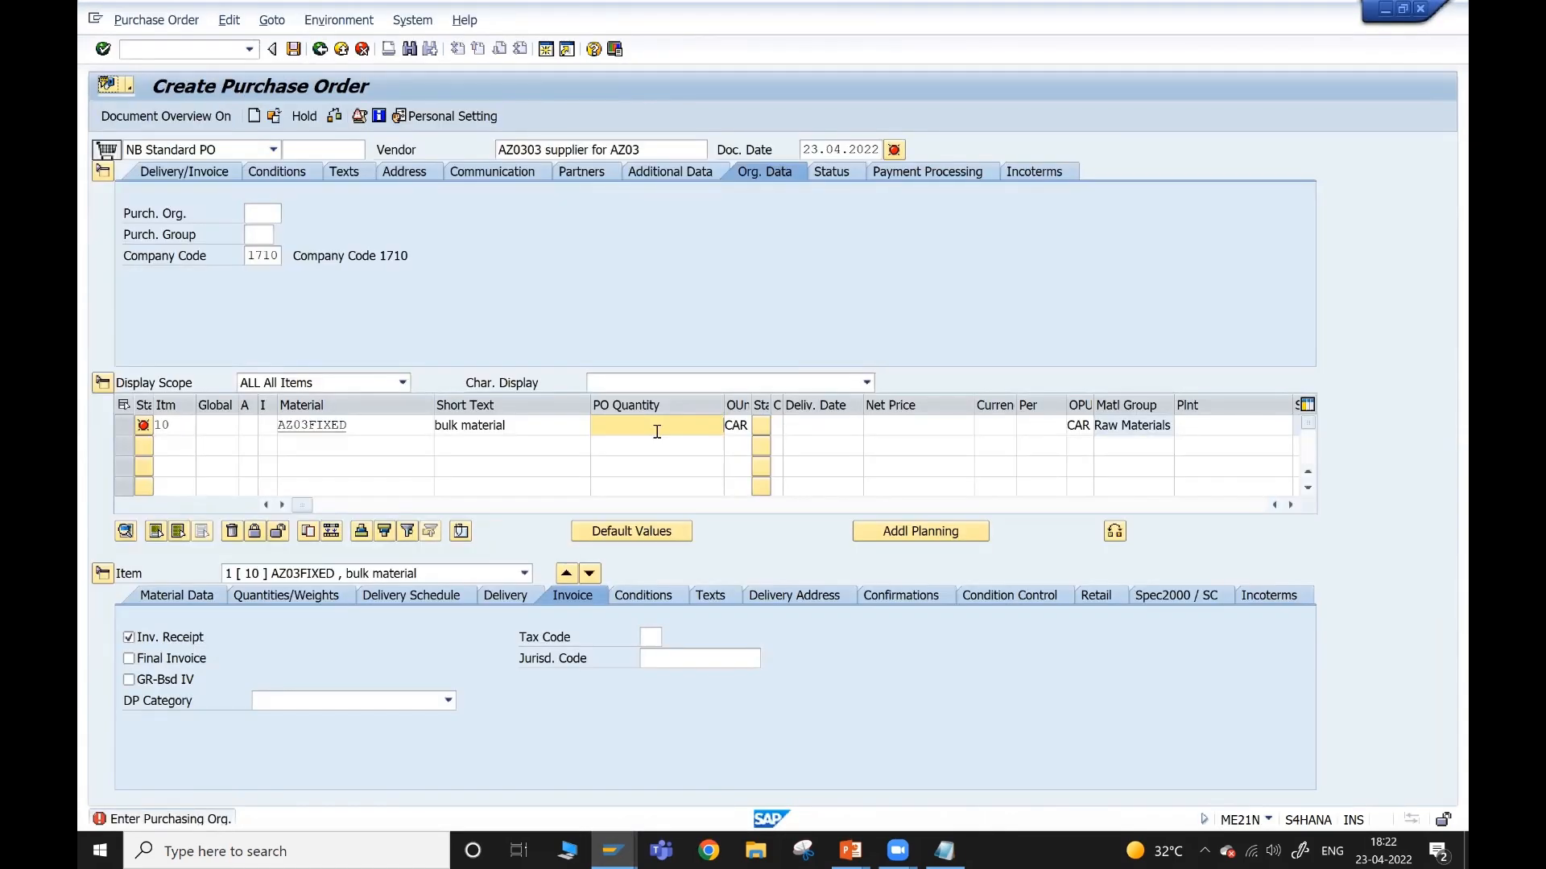
- Set the PO quantity of the AZ03FIXED item to 10 in the new purchase order
{"action": "type", "text": "10"}
{"action": "key", "text": "Return"}
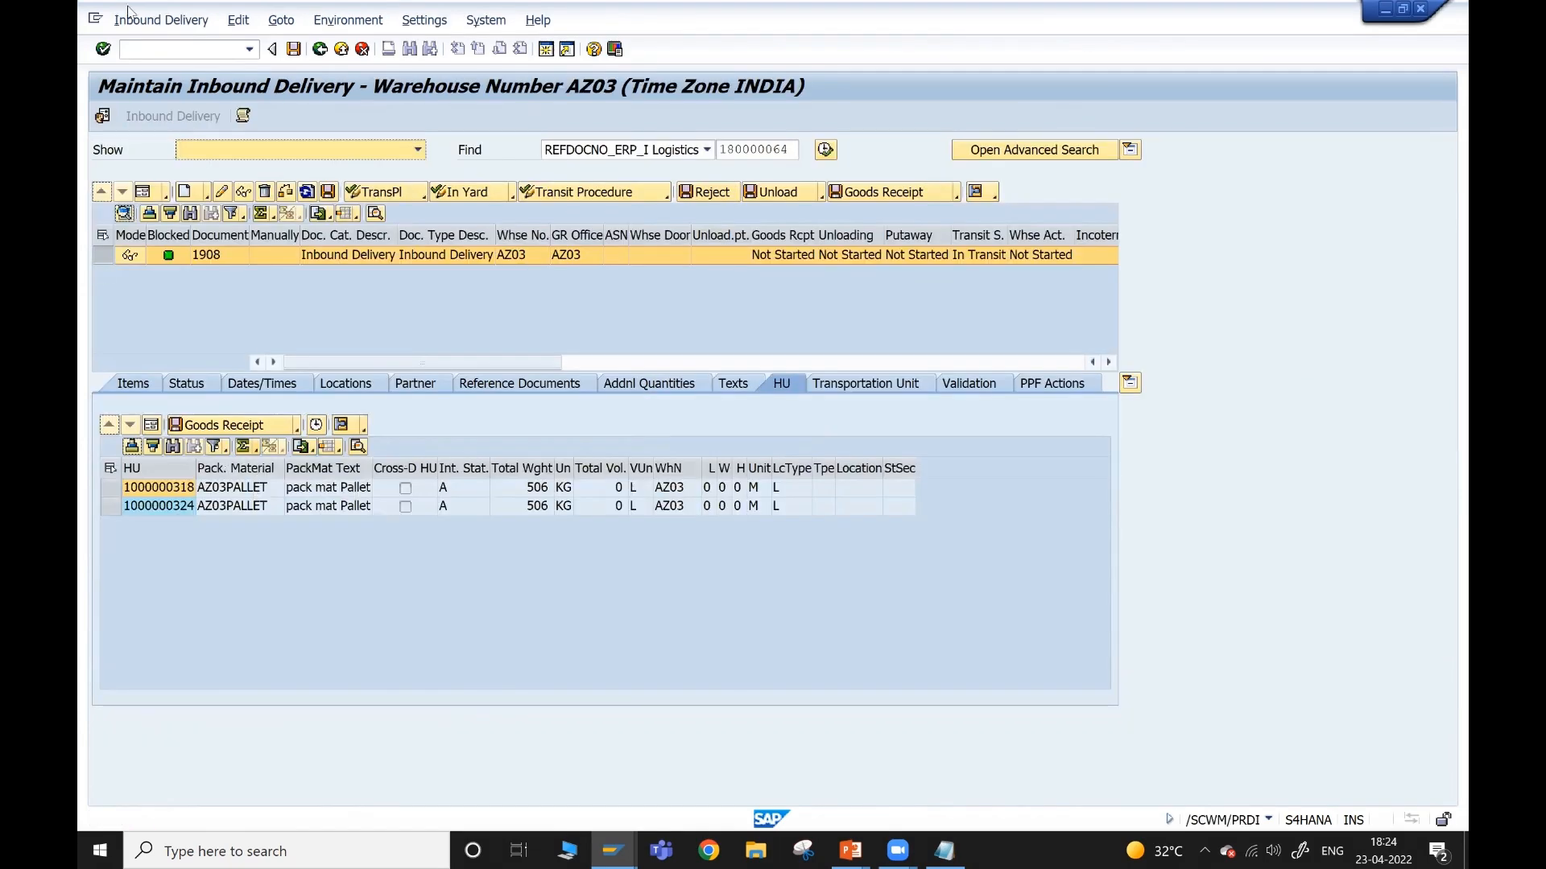
- Open the follow-on warehouse task creation for the selected inbound delivery
{"action": "left_click", "coordinate": [160, 19]}
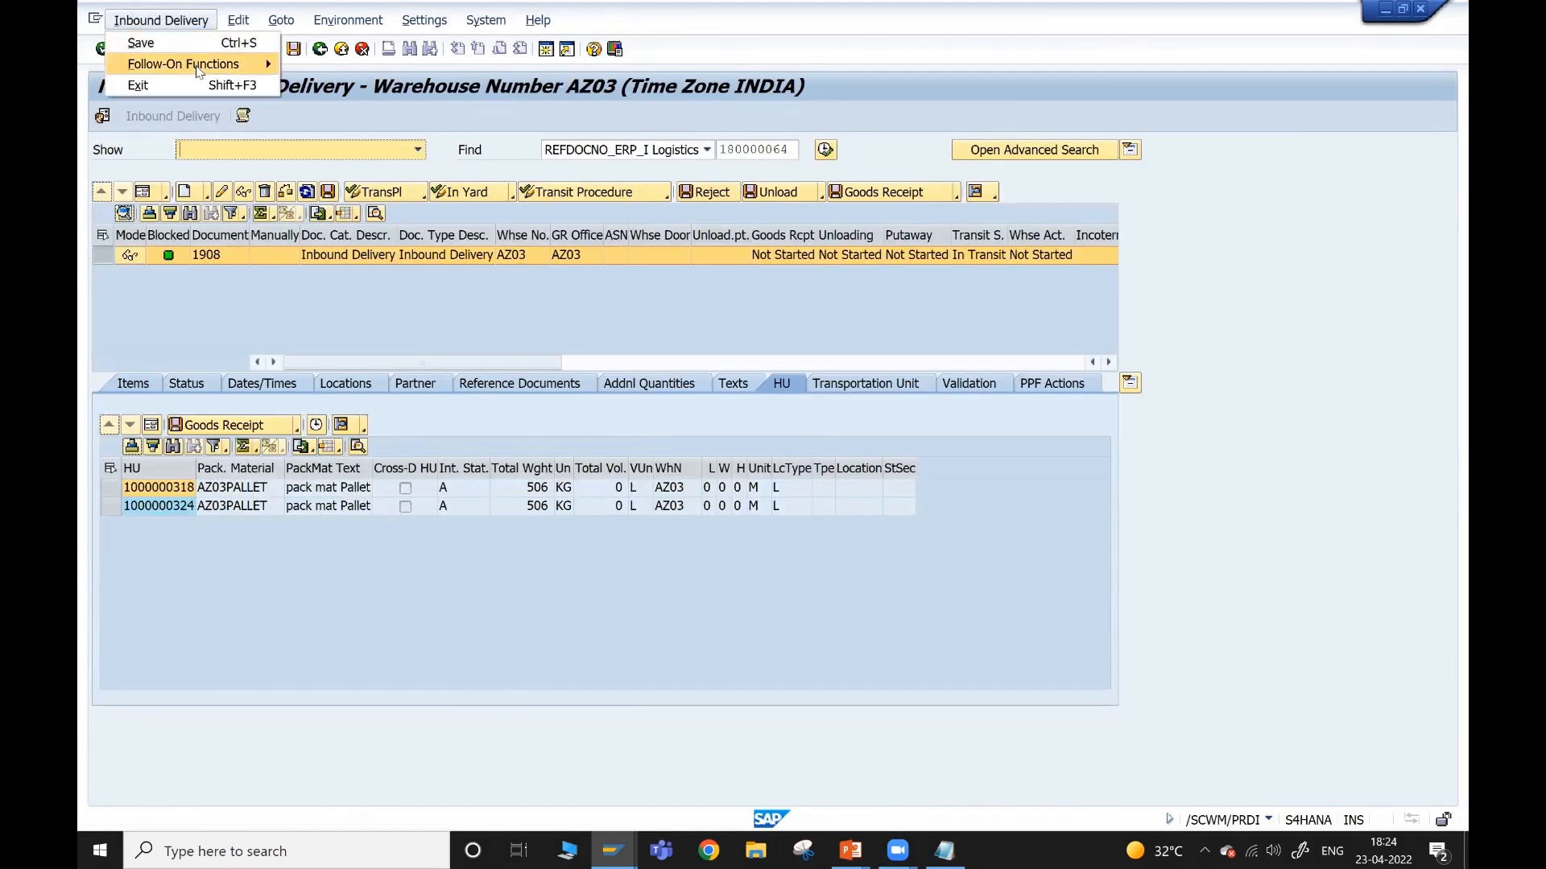
{"action": "mouse_move", "coordinate": [199, 72]}
{"action": "left_click", "coordinate": [346, 64]}
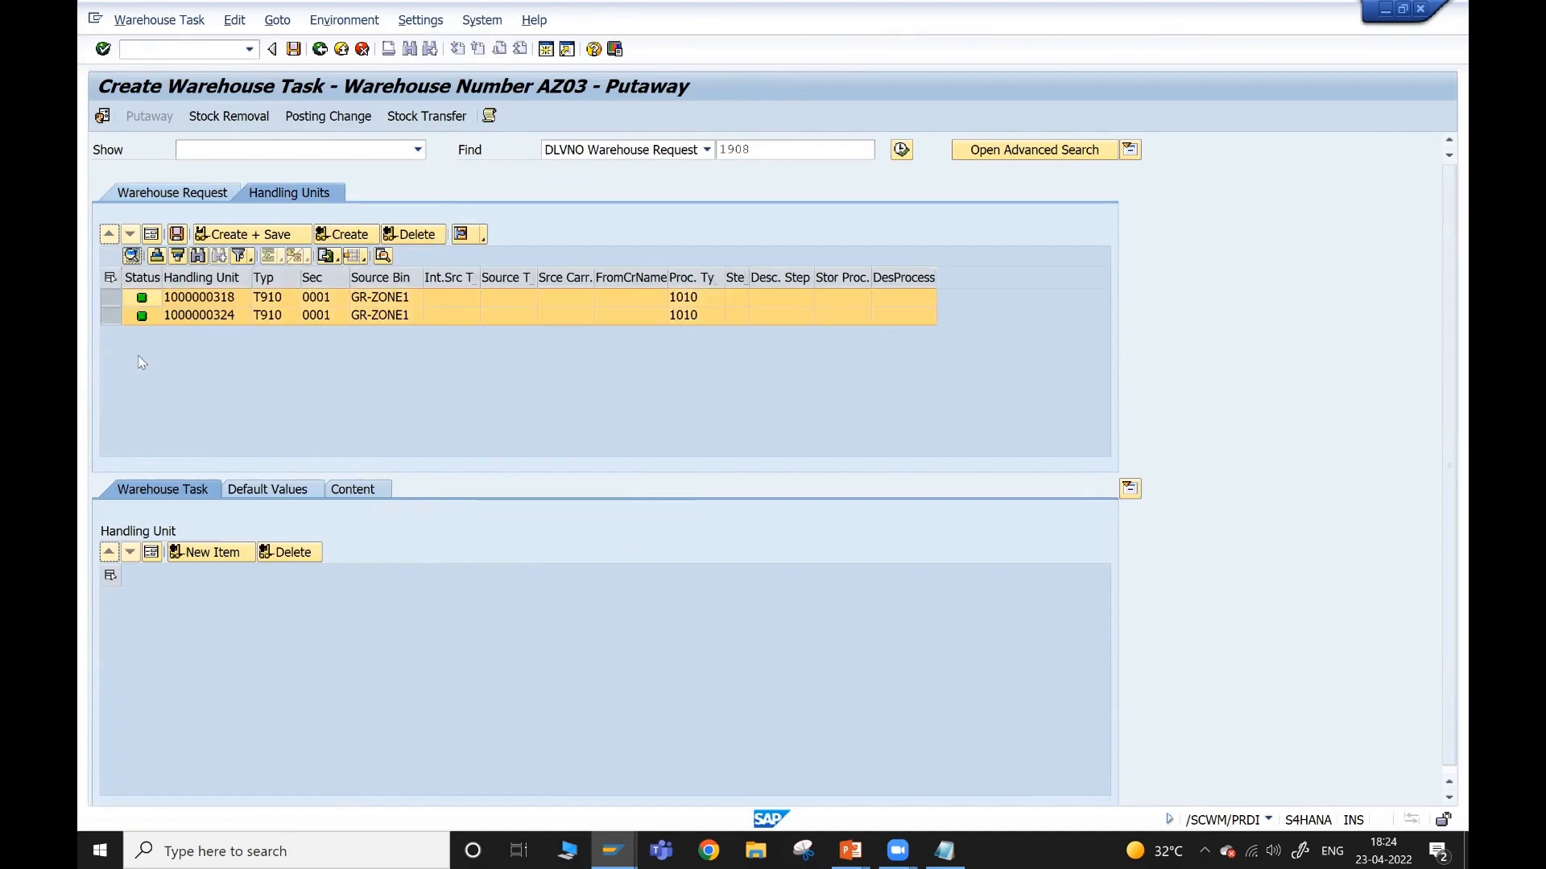
- Create putaway warehouse tasks for both handling units and check each one's destination bin
{"action": "left_click", "coordinate": [114, 297]}
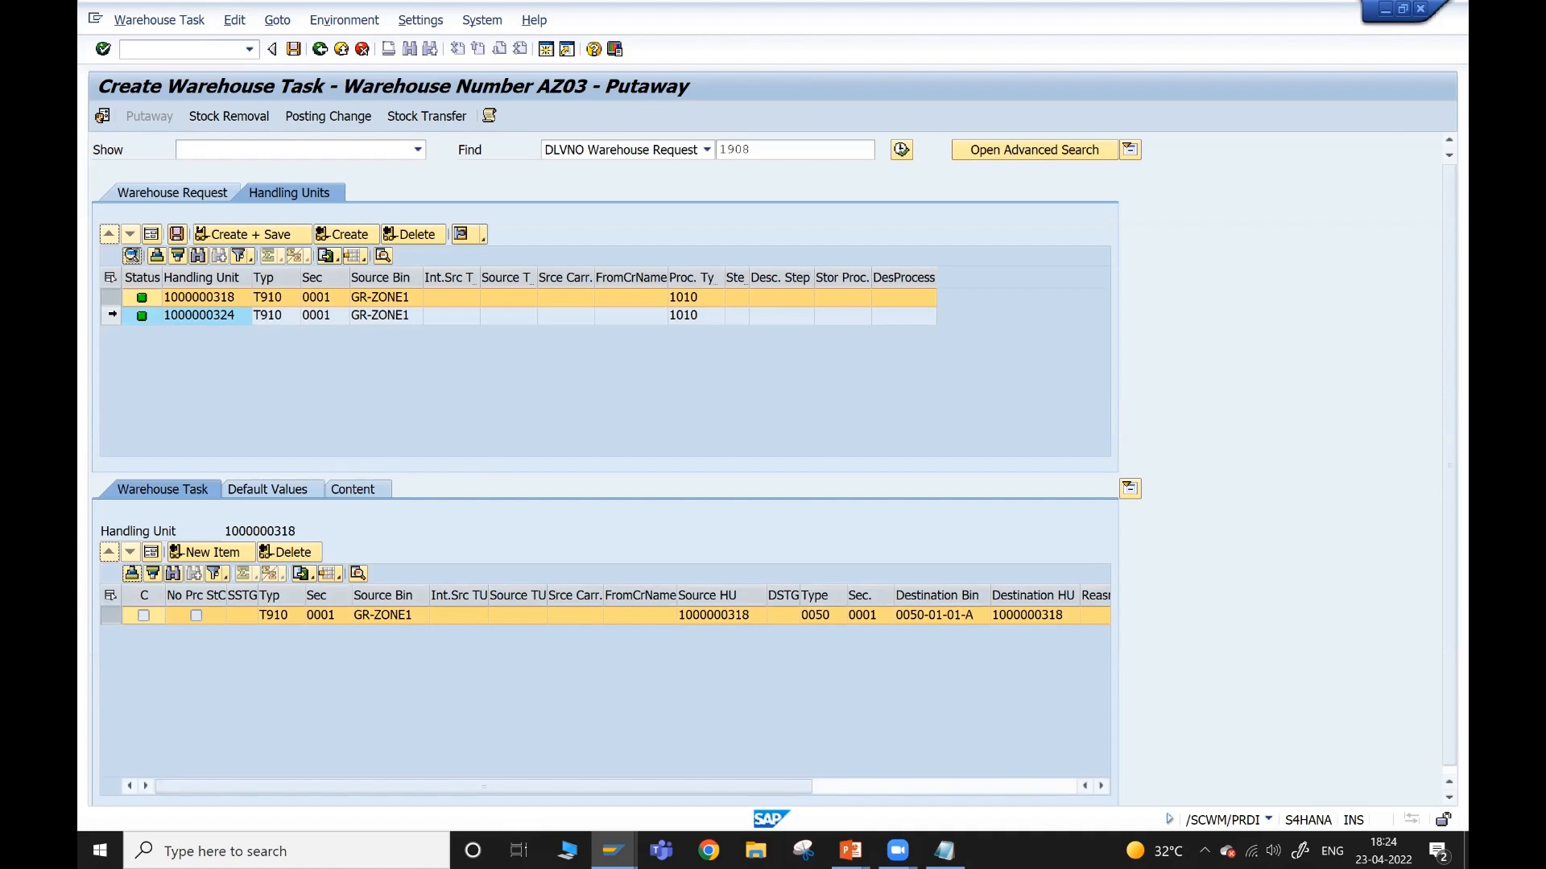
{"action": "left_click", "coordinate": [112, 315]}
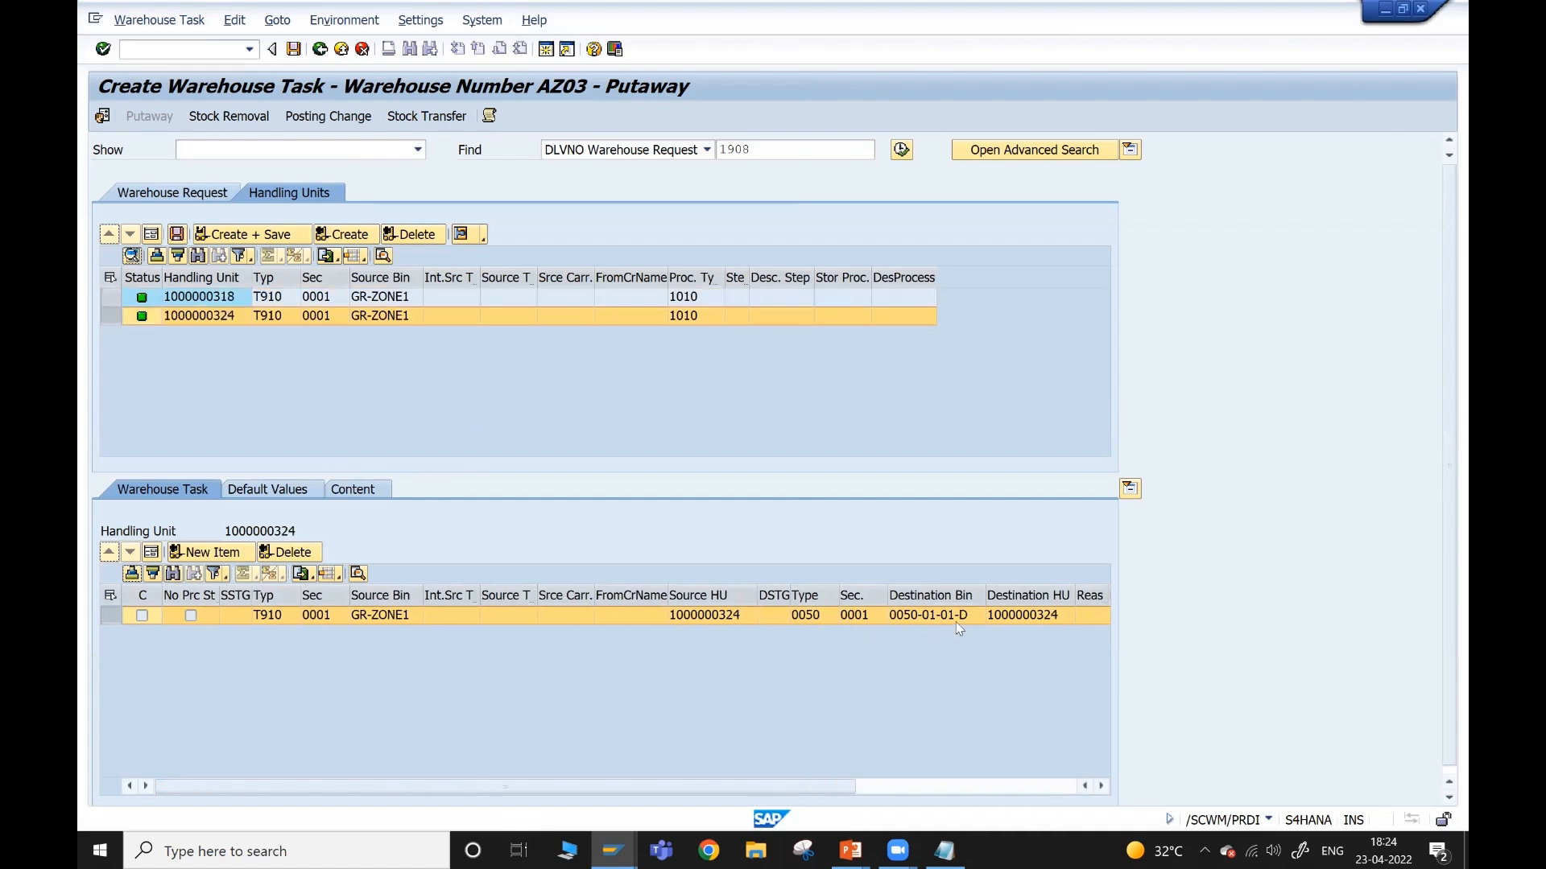
- Examine the storage type 0050 bin search, capacity check and fixed bin entries in the warehouse task log
{"action": "left_click", "coordinate": [490, 117]}
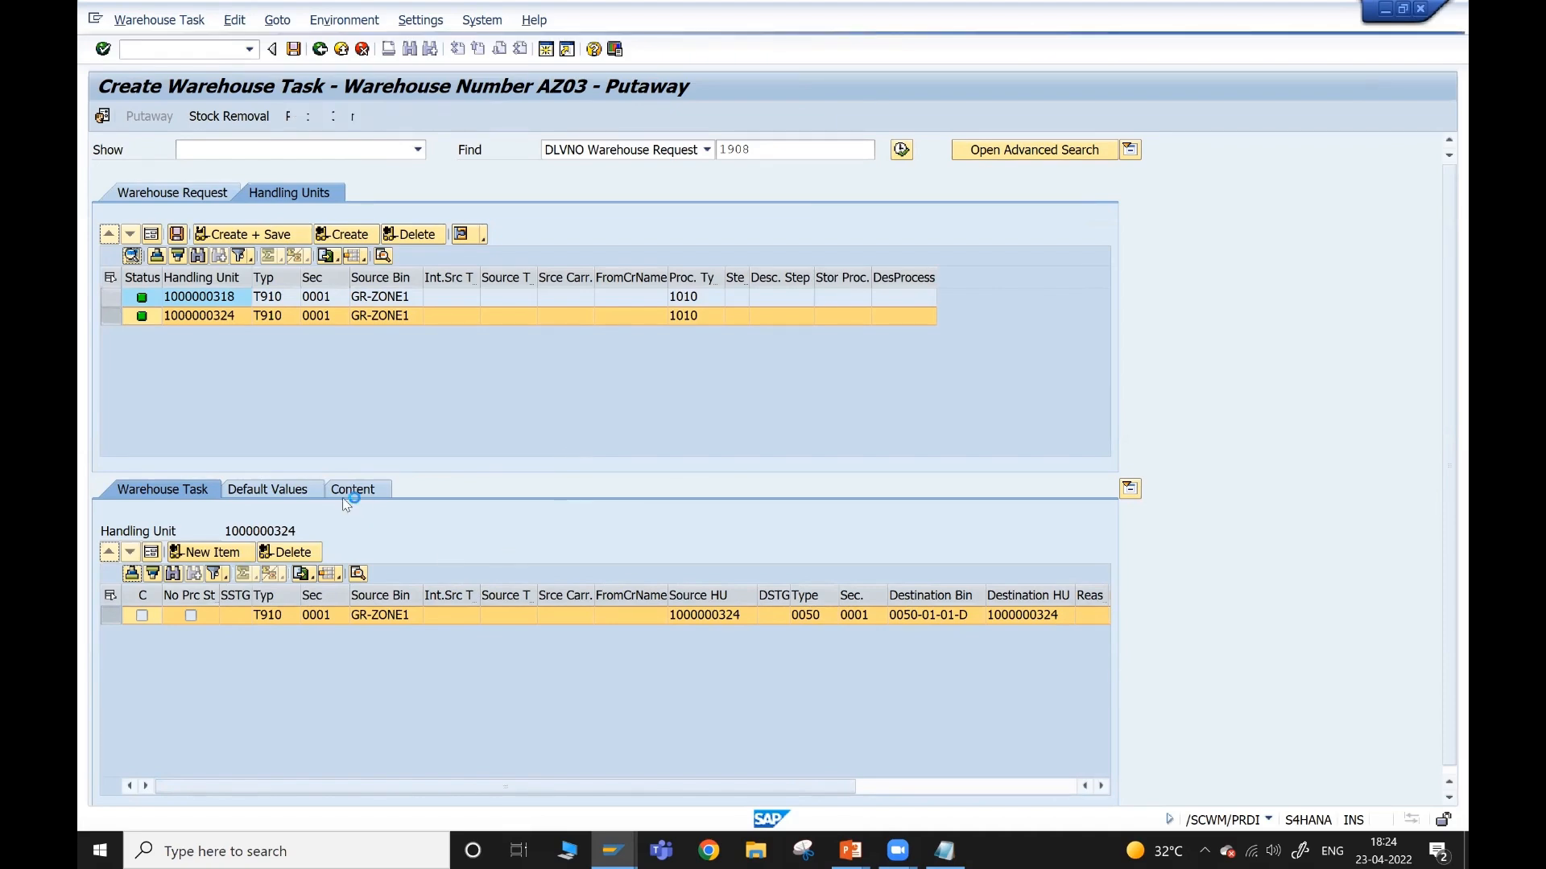
{"action": "left_click", "coordinate": [346, 495]}
{"action": "scroll", "coordinate": [322, 451], "scroll_direction": "down", "scroll_amount": 5}
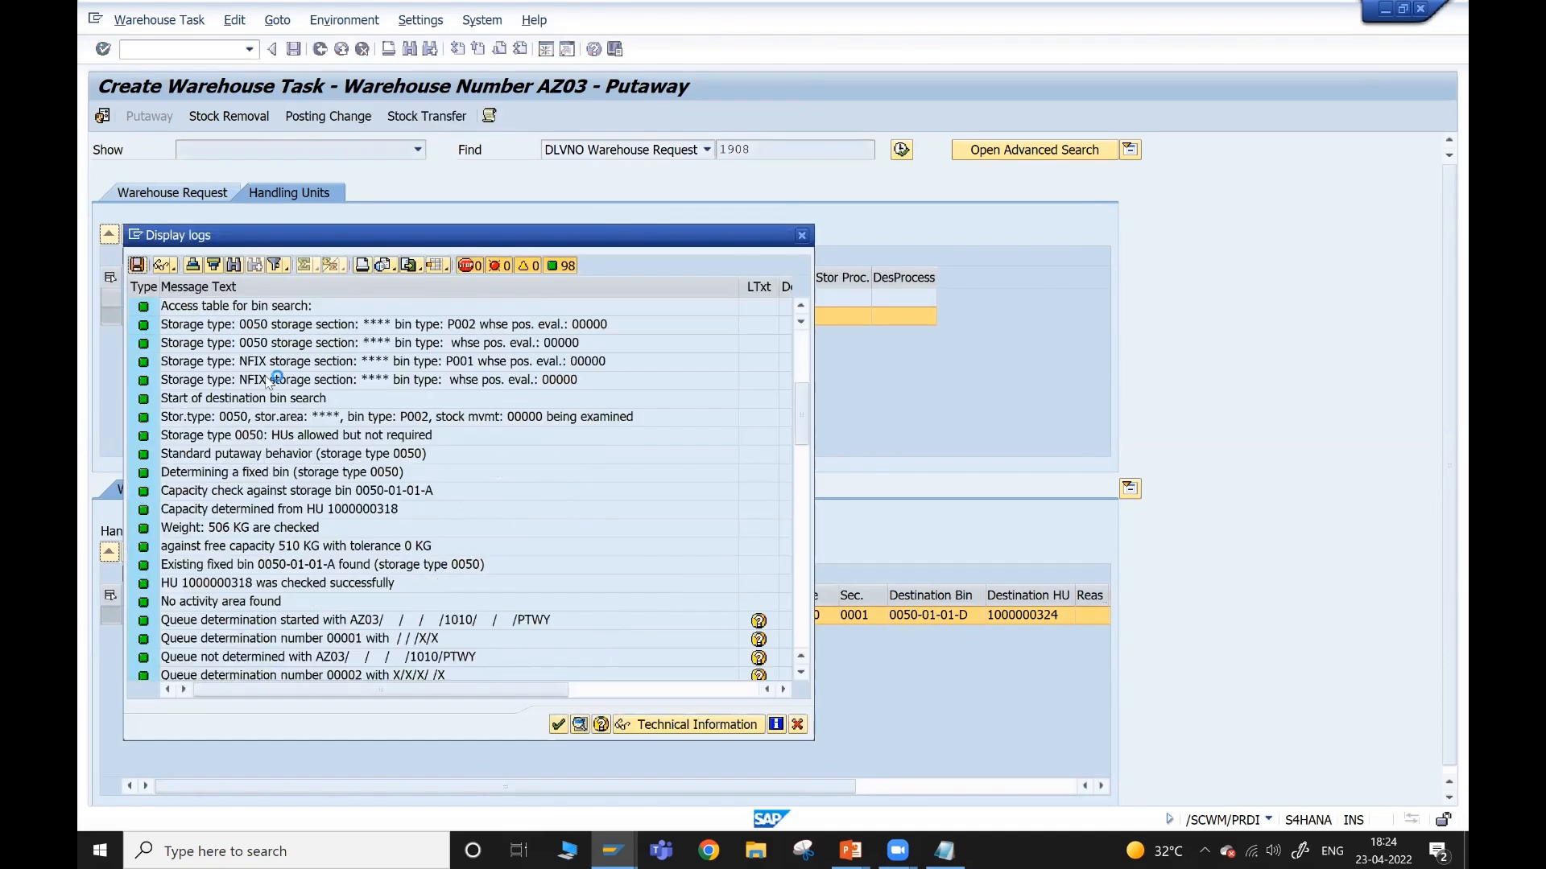
{"action": "left_click", "coordinate": [268, 381]}
{"action": "key", "text": "Down"}
{"action": "key", "text": "Down"}
{"action": "key", "text": "Down"}
{"action": "key", "text": "Down"}
{"action": "key", "text": "Down"}
{"action": "key", "text": "Down"}
{"action": "key", "text": "Down"}
{"action": "key", "text": "Down"}
{"action": "key", "text": "Down"}
{"action": "key", "text": "Down"}
{"action": "key", "text": "Down"}
{"action": "key", "text": "Down"}
{"action": "key", "text": "Down"}
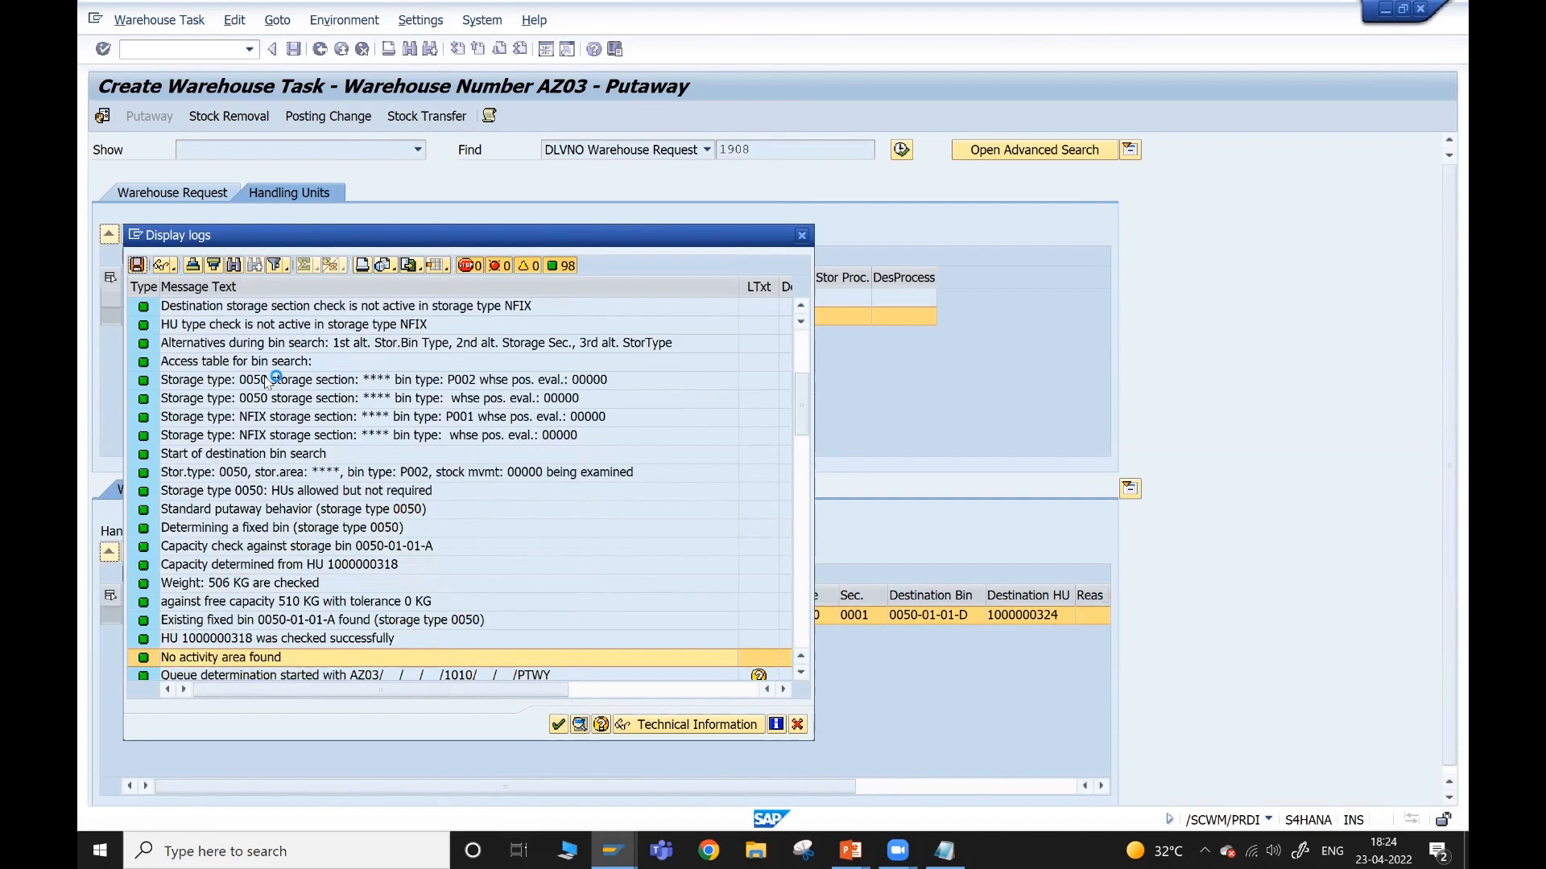
{"action": "key", "text": "Down"}
{"action": "key", "text": "Down"}
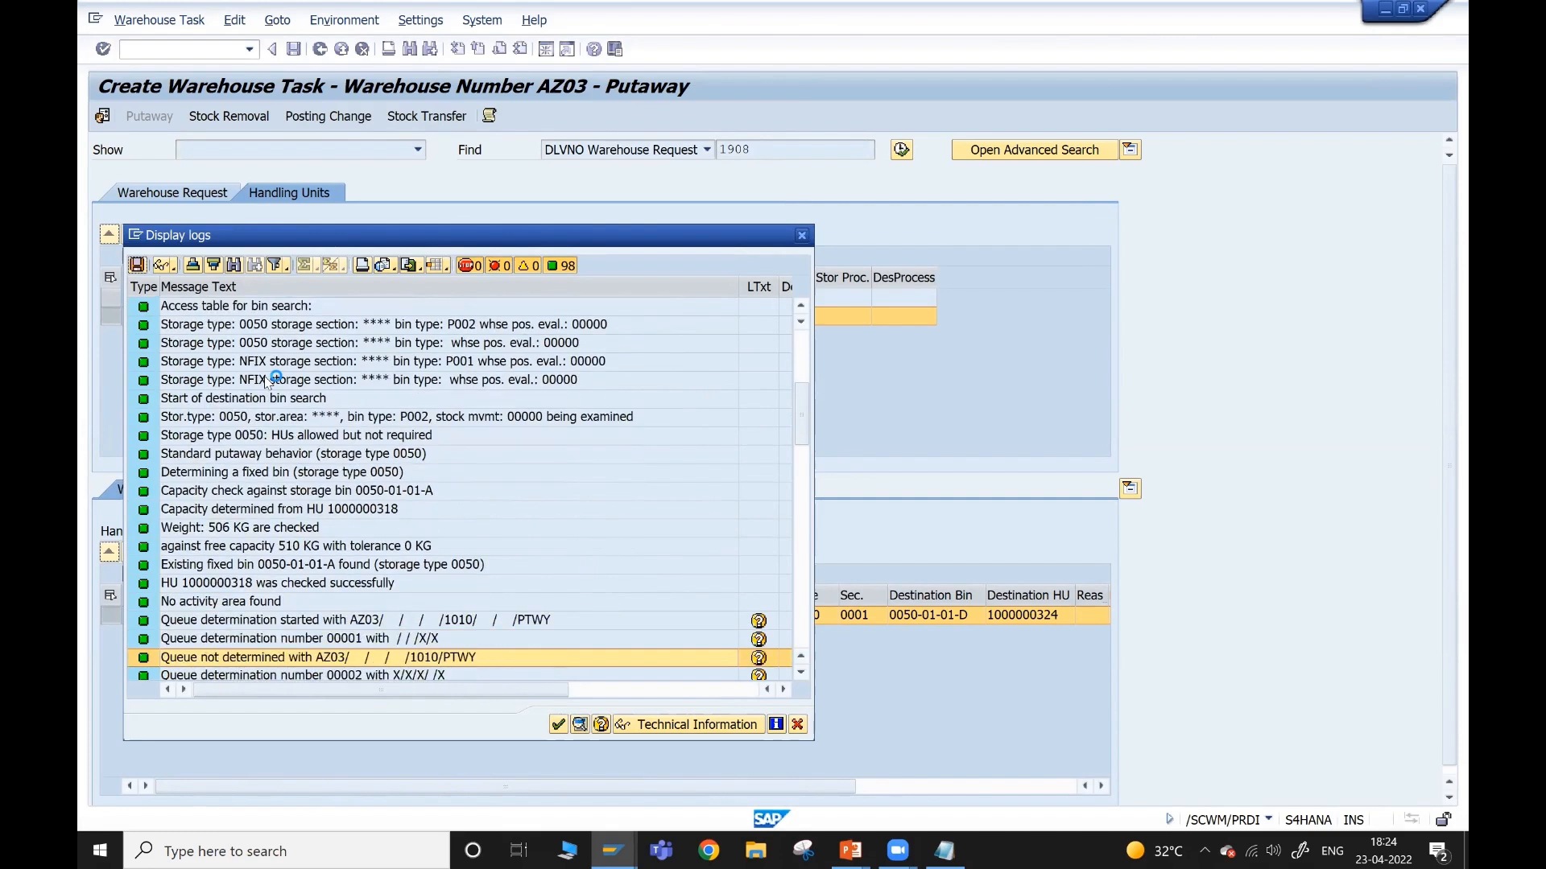
{"action": "key", "text": "Up"}
{"action": "key", "text": "Up"}
{"action": "key", "text": "Up"}
{"action": "key", "text": "Up"}
{"action": "key", "text": "Up"}
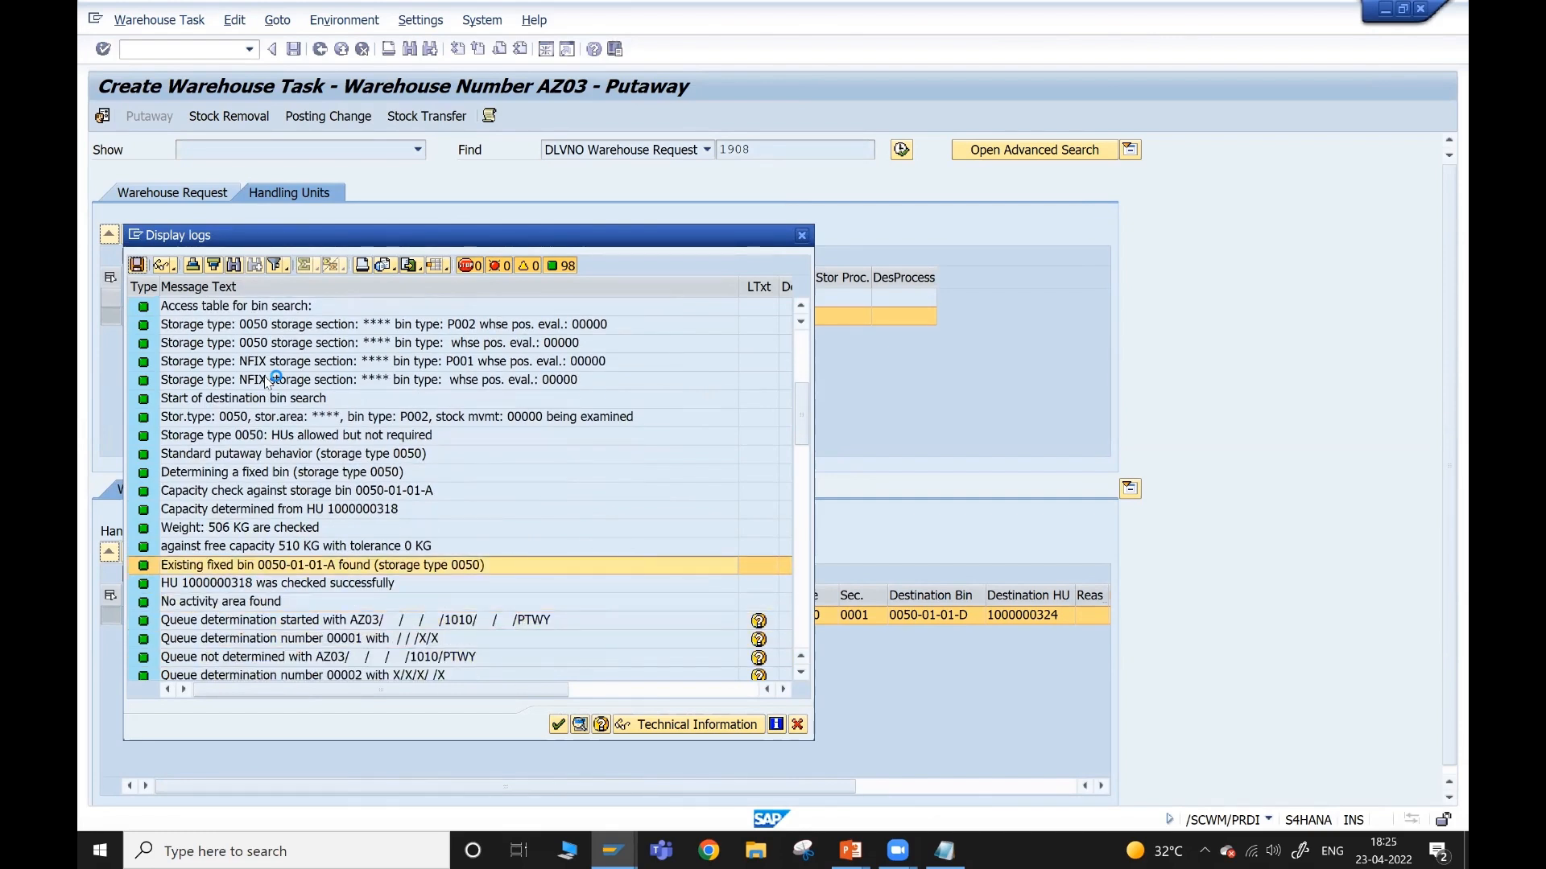
- Examine the queue determination and workload entries for the first handling unit in the warehouse task log
{"action": "key", "text": "Down"}
{"action": "key", "text": "Down"}
{"action": "key", "text": "Down"}
{"action": "key", "text": "Down"}
{"action": "key", "text": "Down"}
{"action": "key", "text": "Down"}
{"action": "key", "text": "Down"}
{"action": "key", "text": "Down"}
{"action": "key", "text": "Down"}
{"action": "key", "text": "Down"}
{"action": "key", "text": "Down"}
{"action": "key", "text": "Down"}
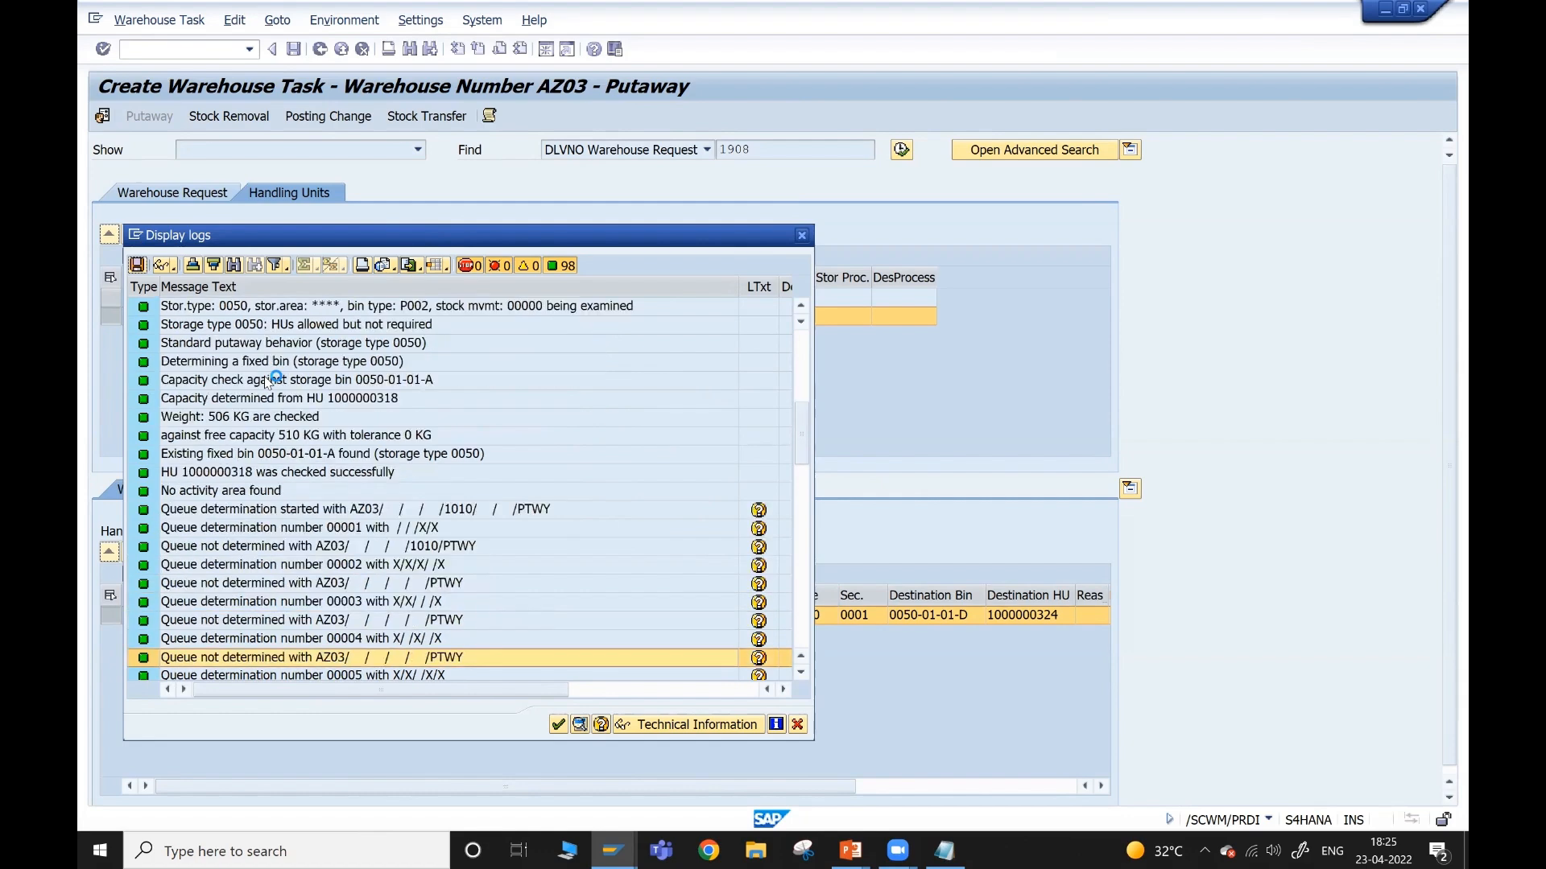
{"action": "key", "text": "Down"}
{"action": "key", "text": "Down"}
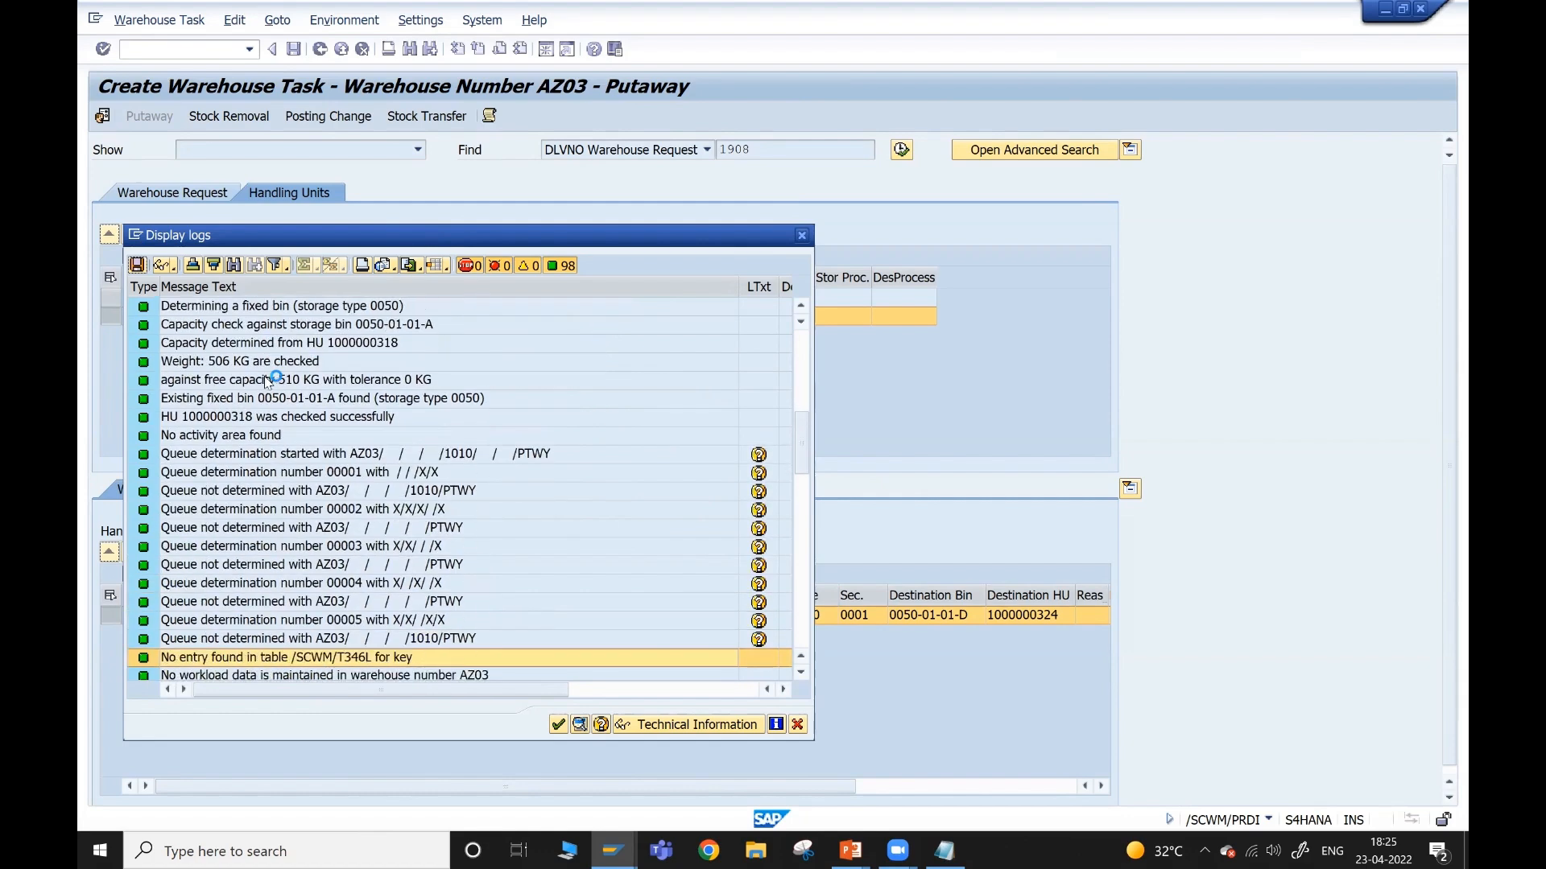
{"action": "key", "text": "Down"}
{"action": "key", "text": "Down"}
{"action": "key", "text": "Down"}
{"action": "key", "text": "Down"}
{"action": "key", "text": "Down"}
{"action": "key", "text": "Down"}
{"action": "key", "text": "Down"}
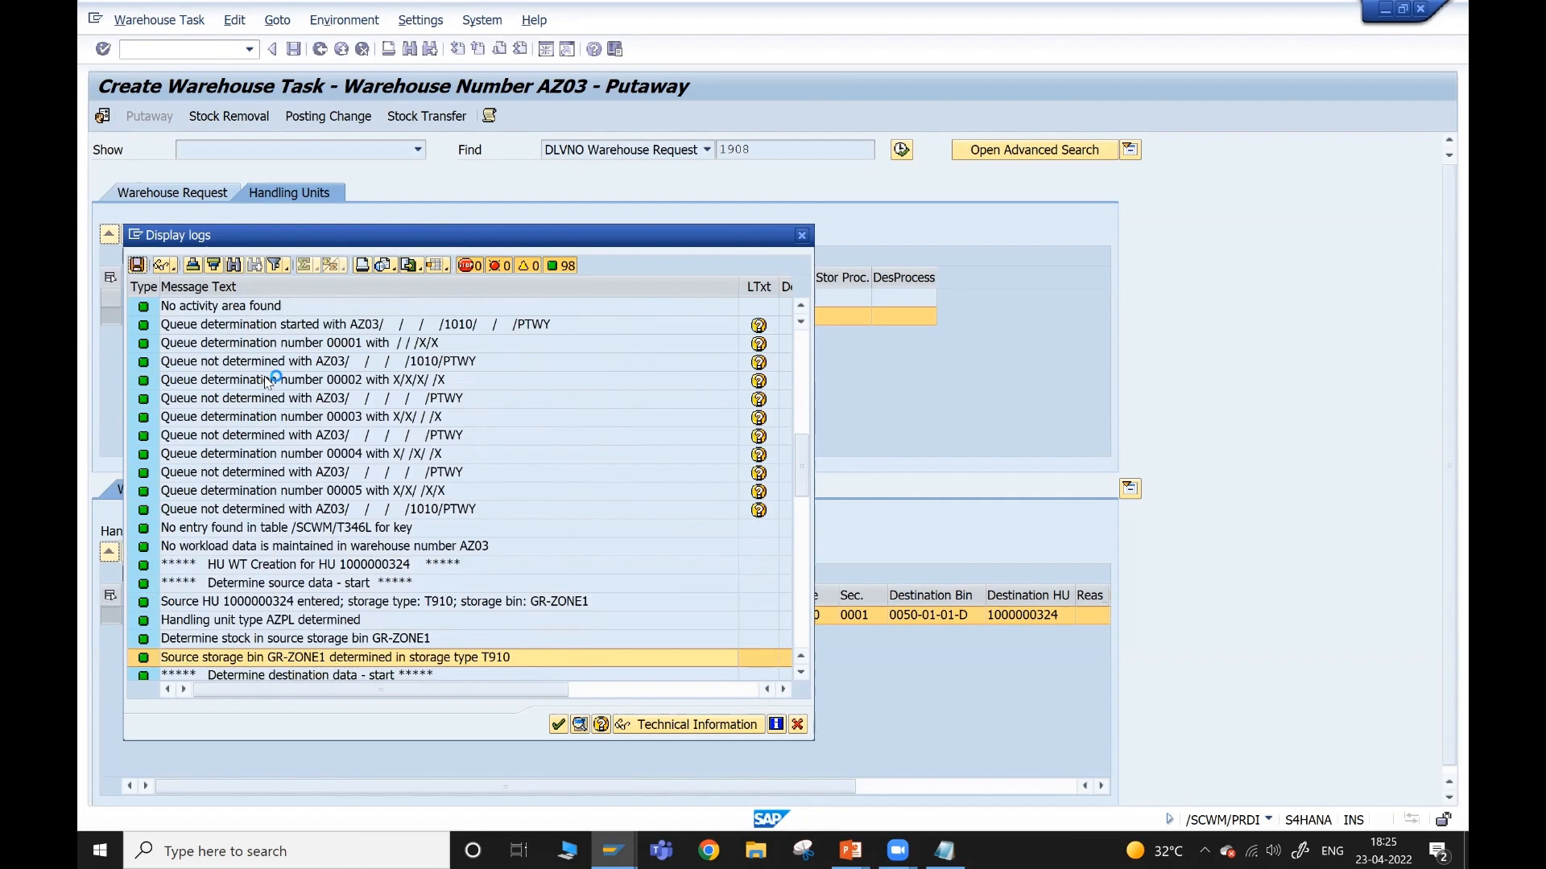
- Examine the second handling unit's storage type search, fixed bin determination and capacity check entries, and close the log
{"action": "key", "text": "Down"}
{"action": "key", "text": "Down"}
{"action": "key", "text": "Down"}
{"action": "key", "text": "Down"}
{"action": "key", "text": "Down"}
{"action": "key", "text": "Down"}
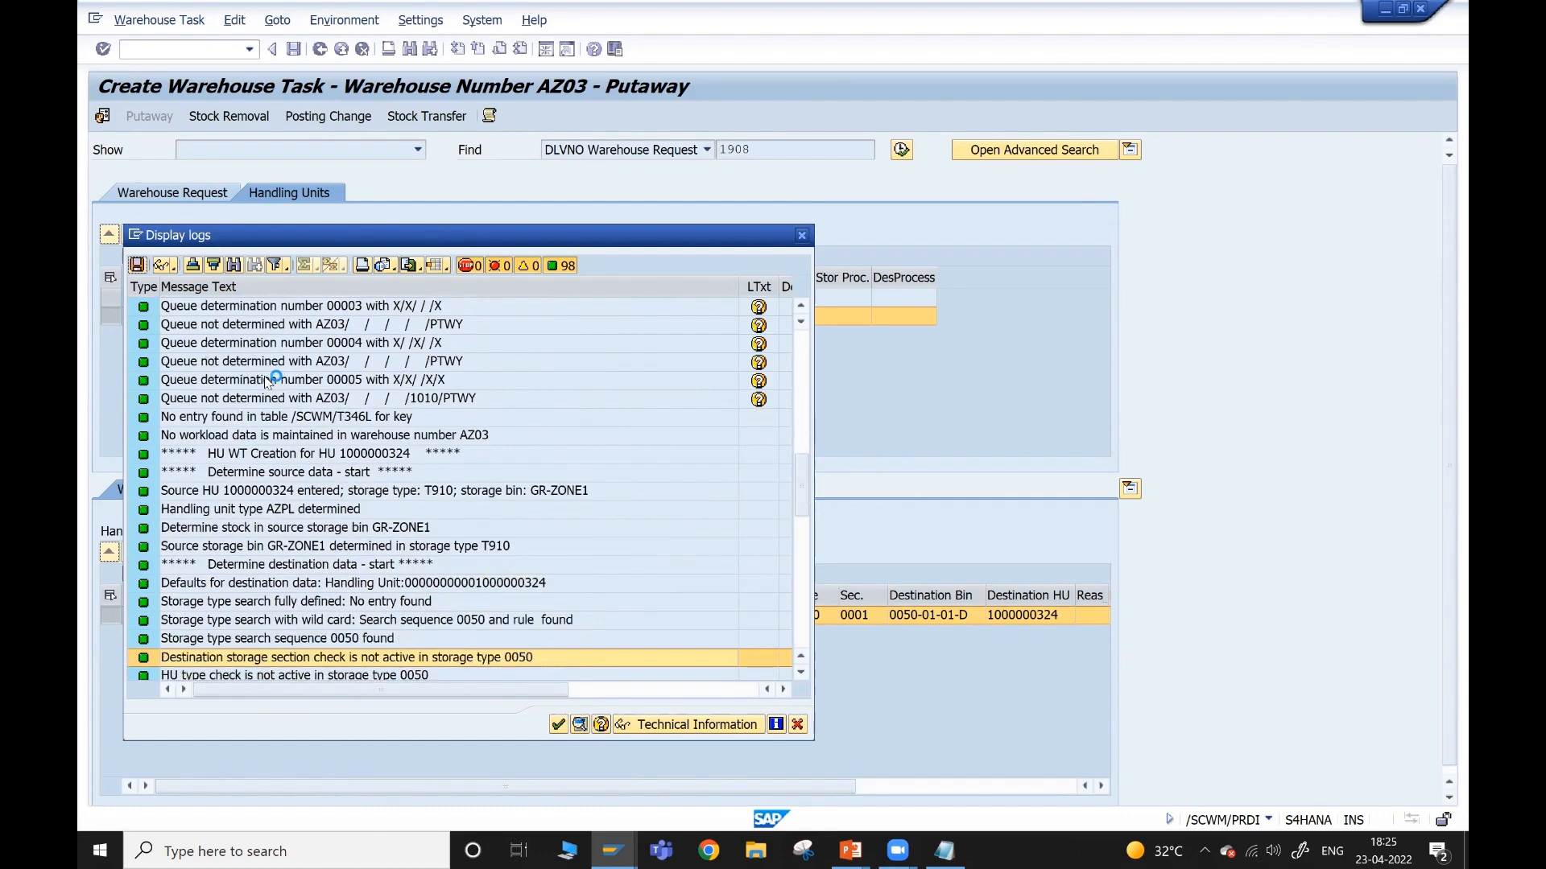
{"action": "key", "text": "Down"}
{"action": "key", "text": "Down"}
{"action": "key", "text": "Down"}
{"action": "key", "text": "Down"}
{"action": "key", "text": "Down"}
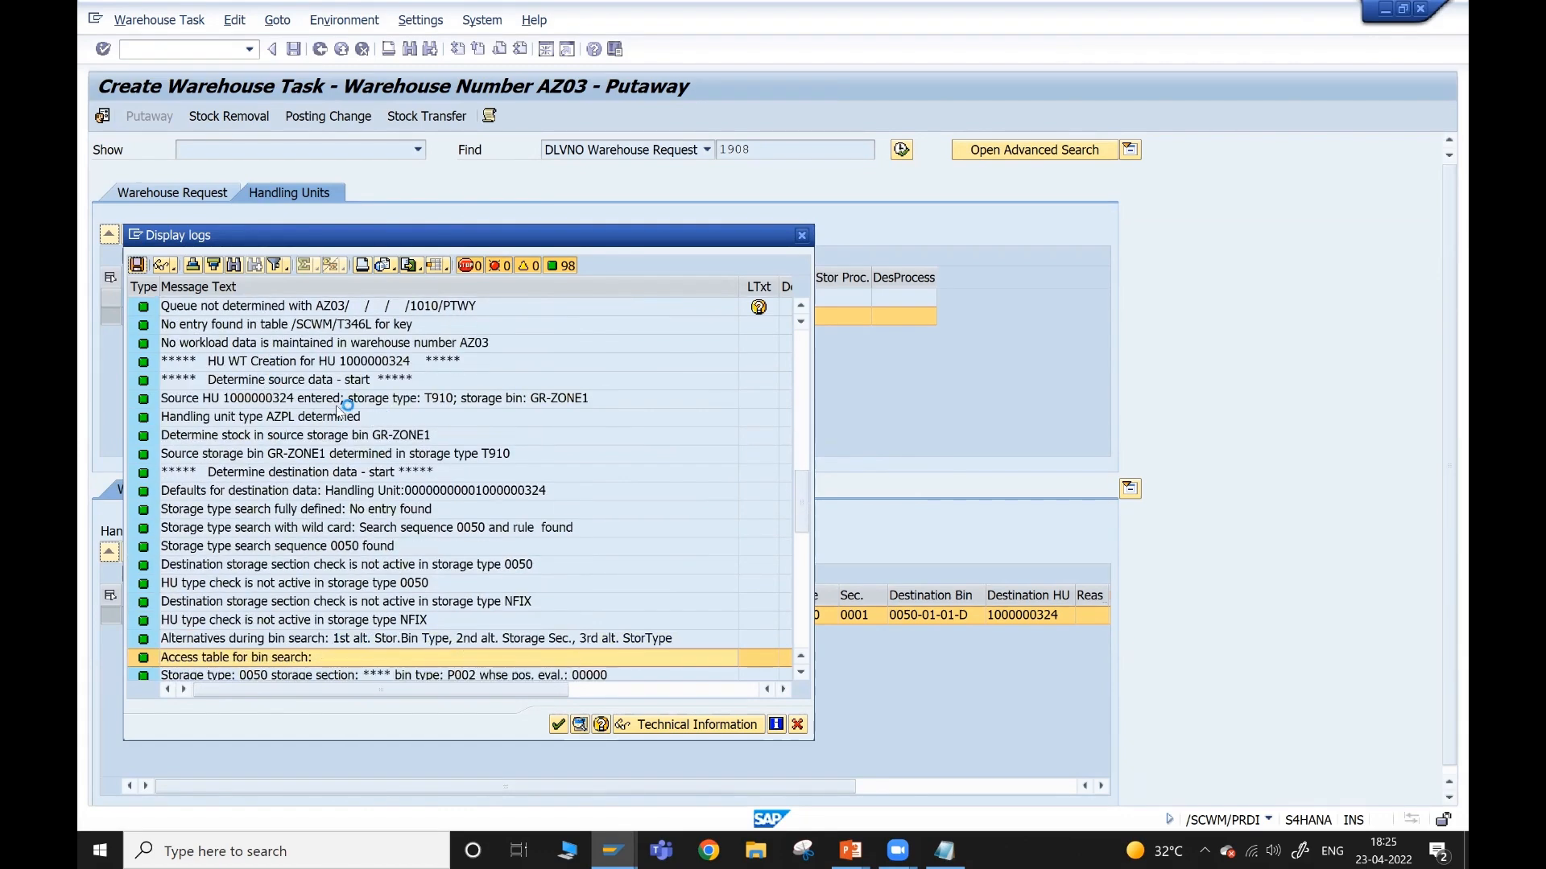
{"action": "left_click", "coordinate": [360, 566]}
{"action": "key", "text": "Down"}
{"action": "key", "text": "Down"}
{"action": "key", "text": "Down"}
{"action": "key", "text": "Down"}
{"action": "key", "text": "Down"}
{"action": "key", "text": "Down"}
{"action": "key", "text": "Down"}
{"action": "key", "text": "Down"}
{"action": "key", "text": "Down"}
{"action": "key", "text": "Down"}
{"action": "key", "text": "Down"}
{"action": "key", "text": "Down"}
{"action": "key", "text": "Down"}
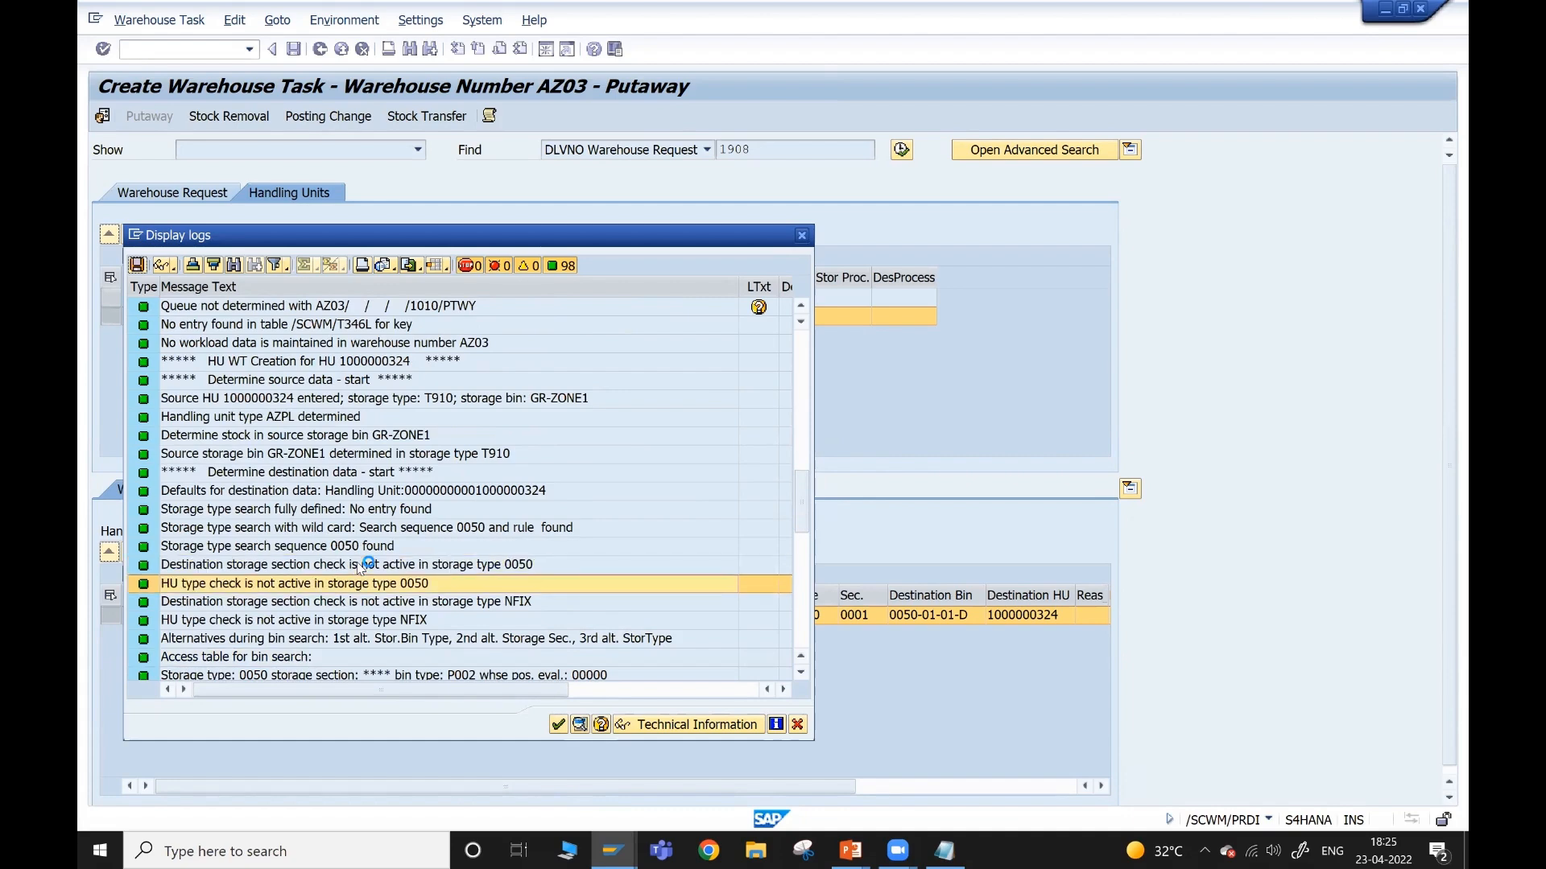
{"action": "scroll", "coordinate": [360, 567], "scroll_direction": "down", "scroll_amount": 3}
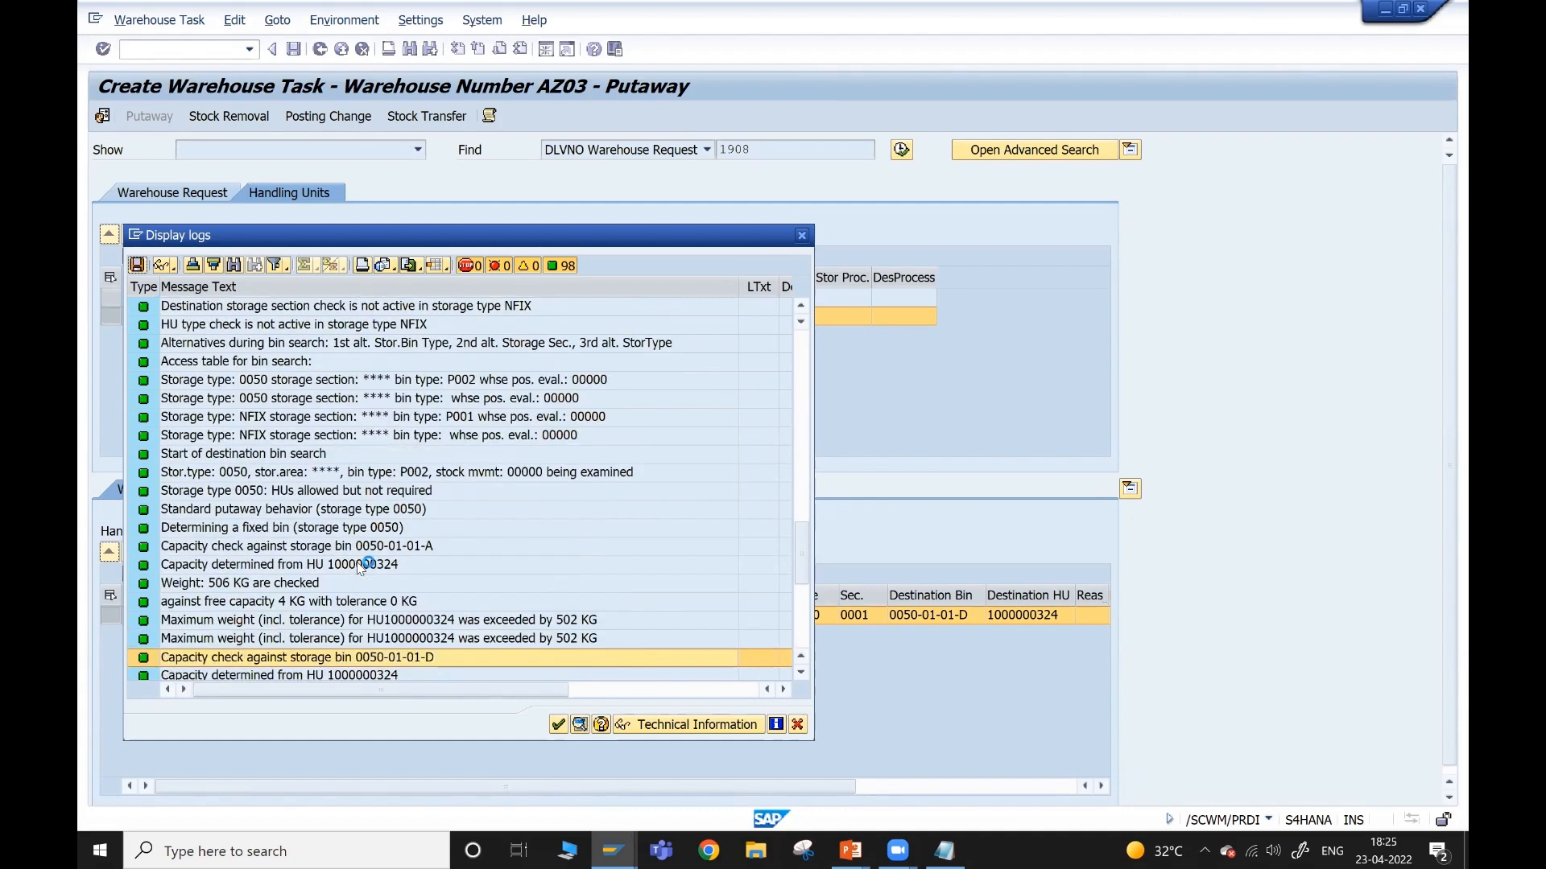
{"action": "left_click", "coordinate": [802, 238]}
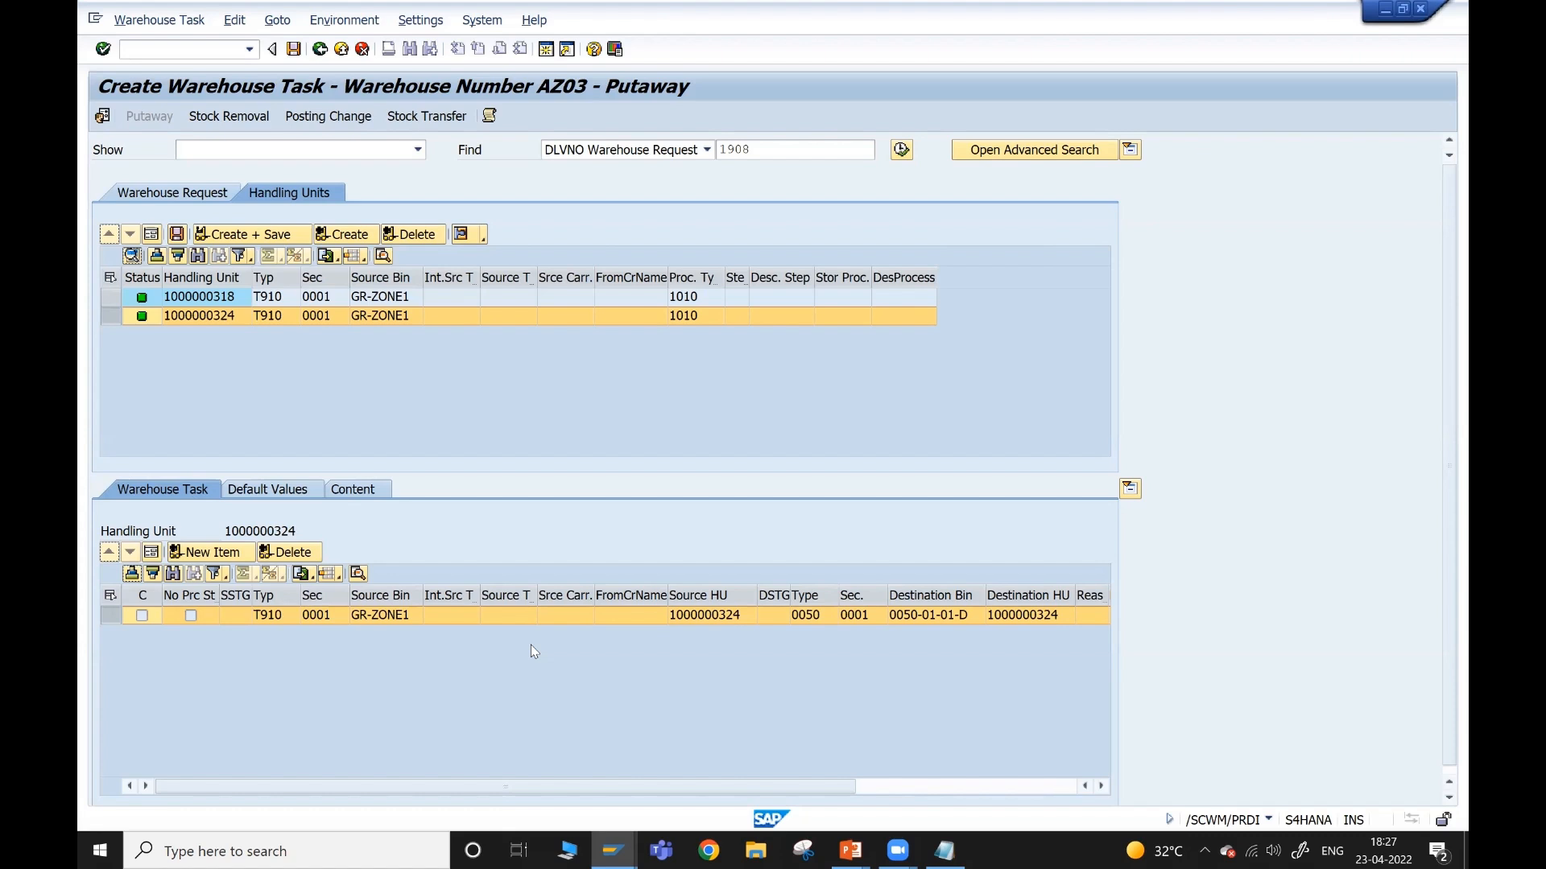
- Switch to the storage type definition and set the putaway rule of AZ03 storage type 0050 to 4, General Storage Area
{"action": "key", "text": "alt+Tab"}
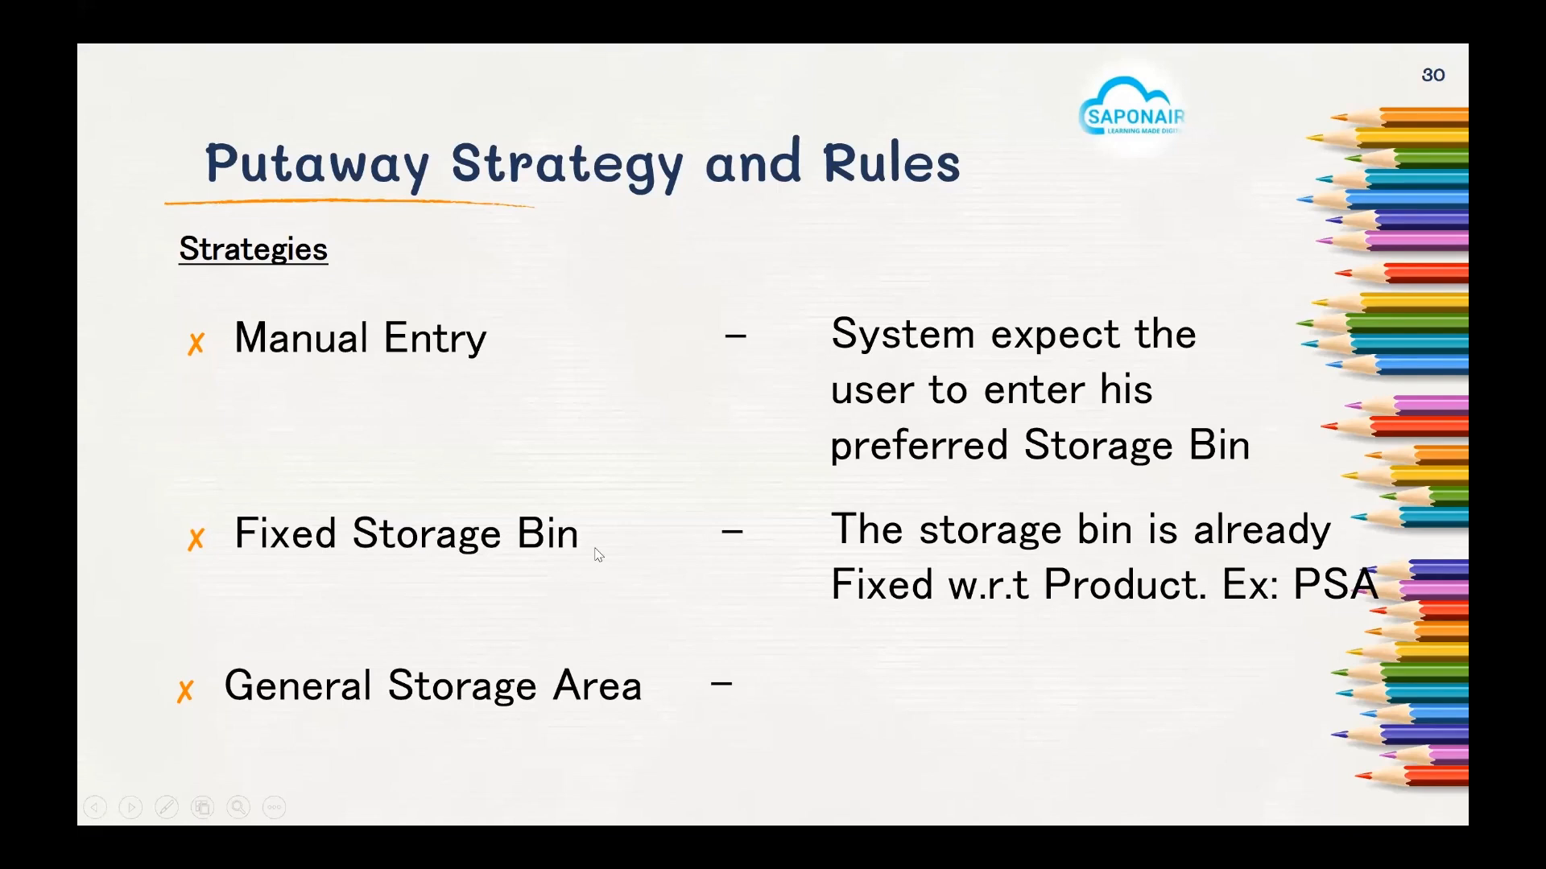
{"action": "key", "text": "alt+Tab"}
{"action": "key", "text": "alt+Tab"}
{"action": "key", "text": "alt+Tab"}
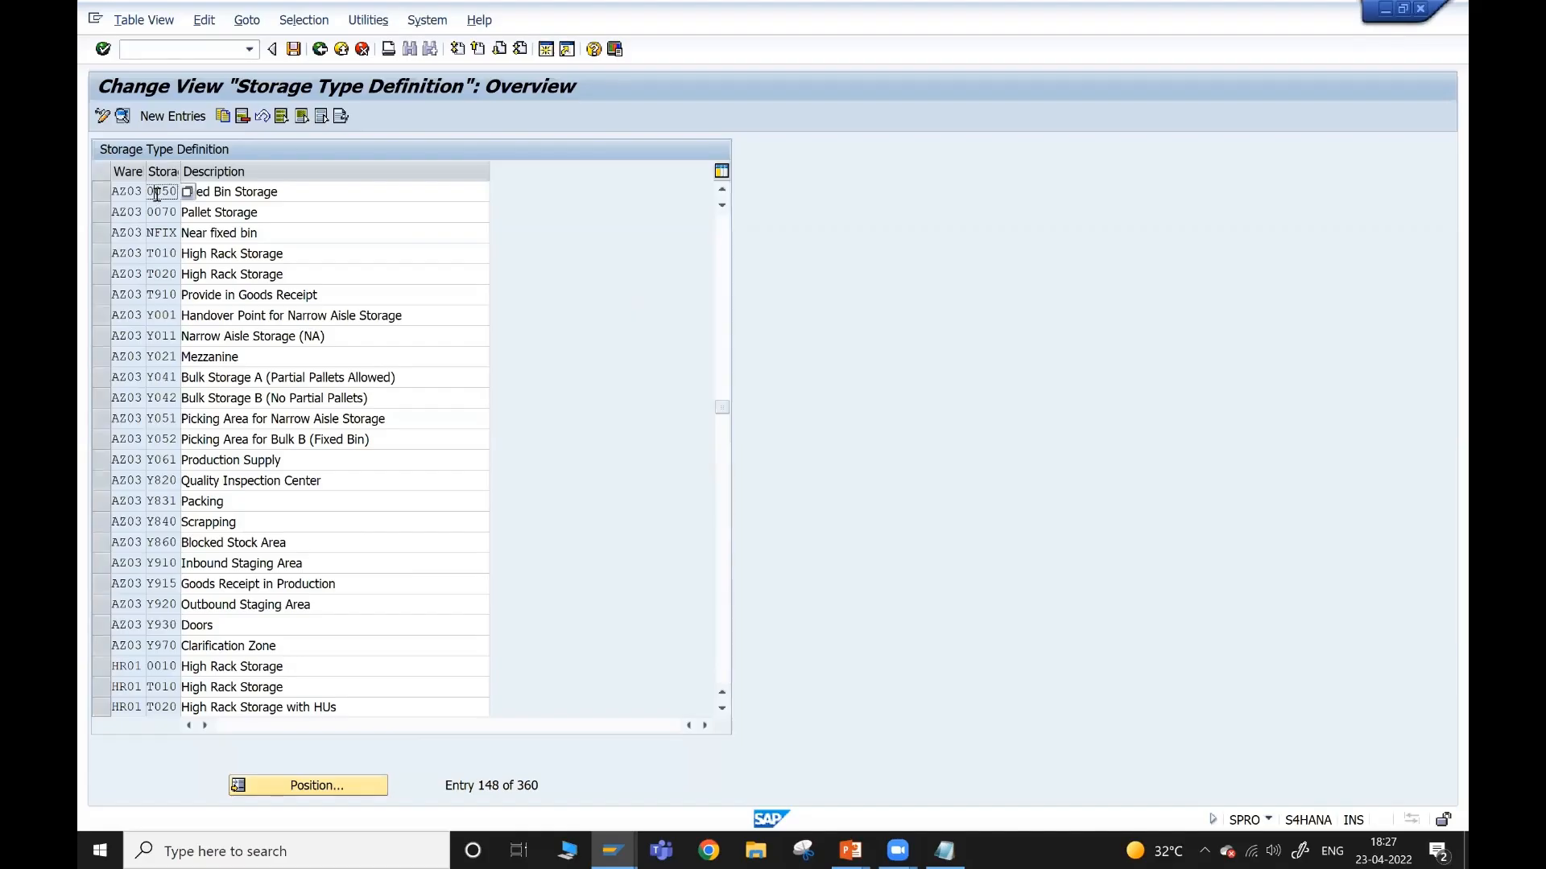
{"action": "double_click", "coordinate": [154, 193]}
{"action": "left_click", "coordinate": [419, 532]}
{"action": "key", "text": "F4"}
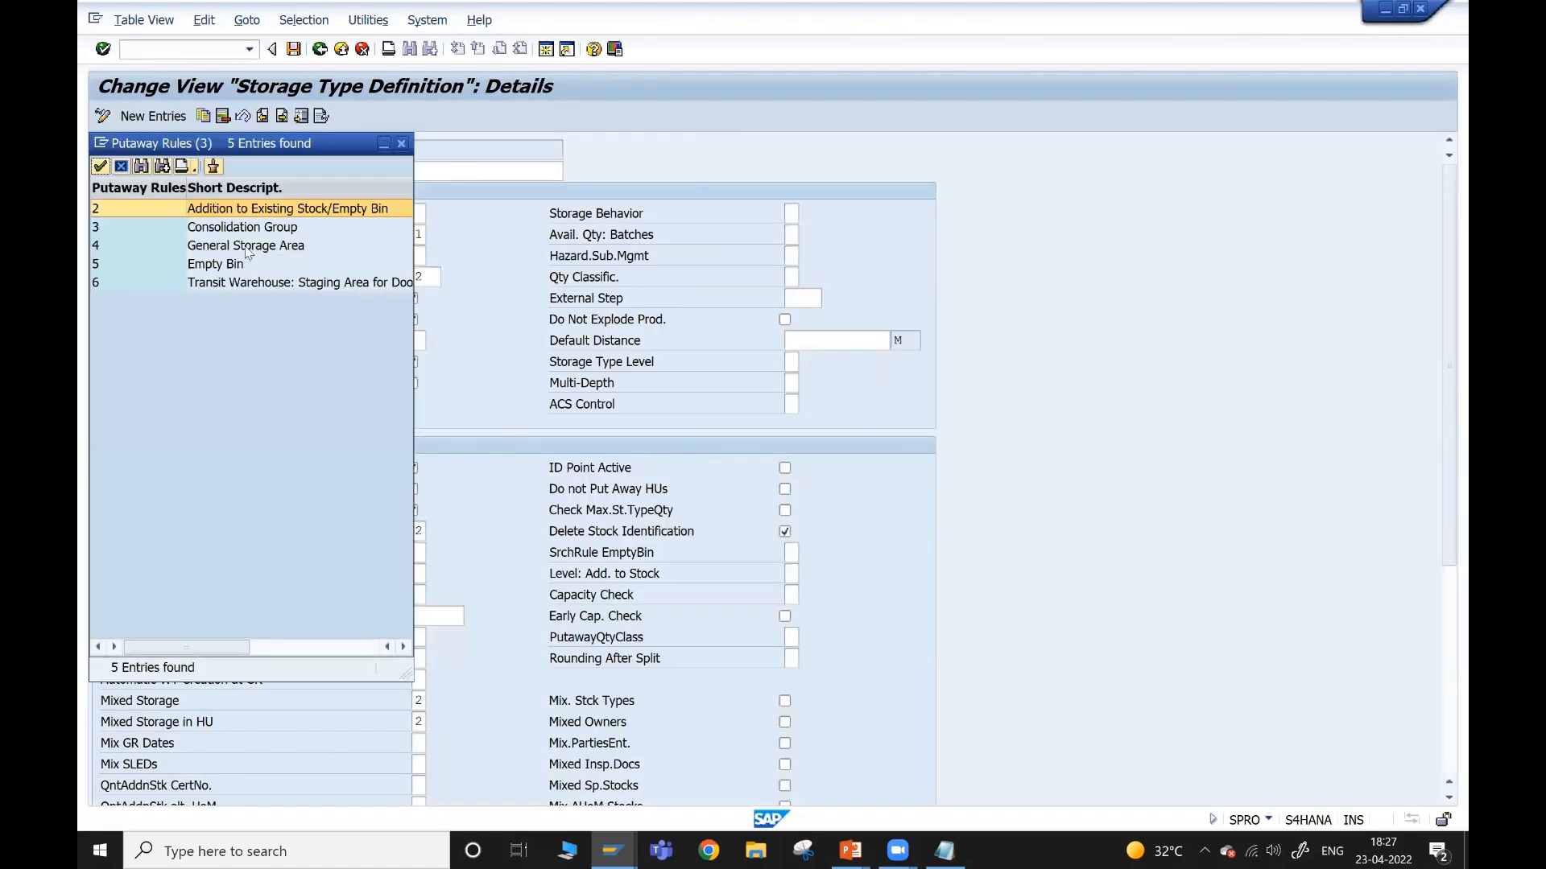
{"action": "double_click", "coordinate": [245, 246]}
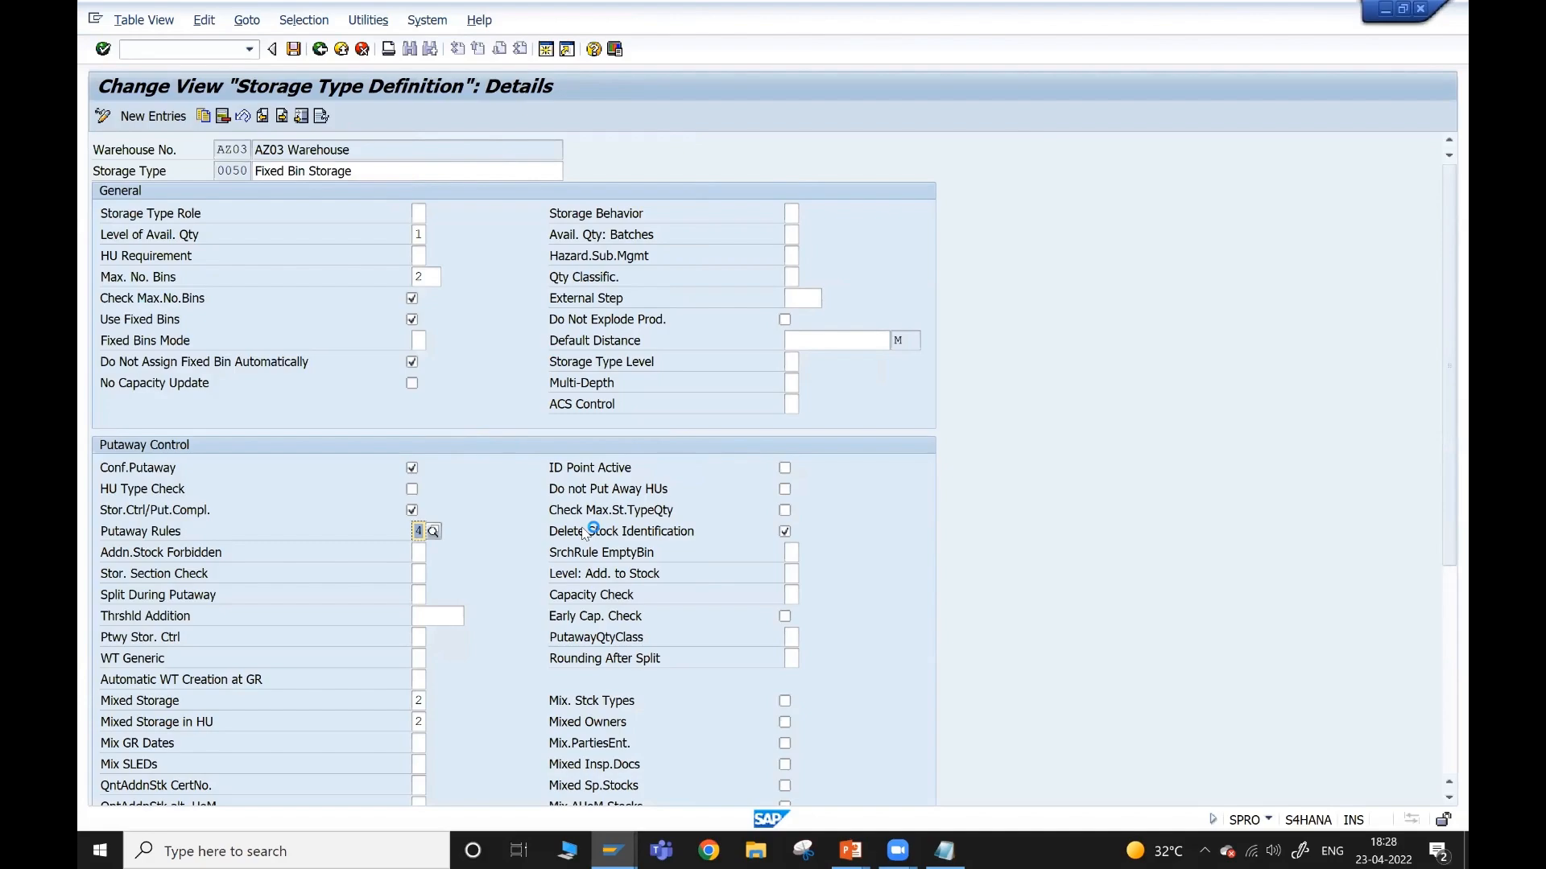
- Switch to the slide show and reveal the General Storage Area explanation on the Putaway Strategy and Rules slide
{"action": "key", "text": "alt+Tab"}
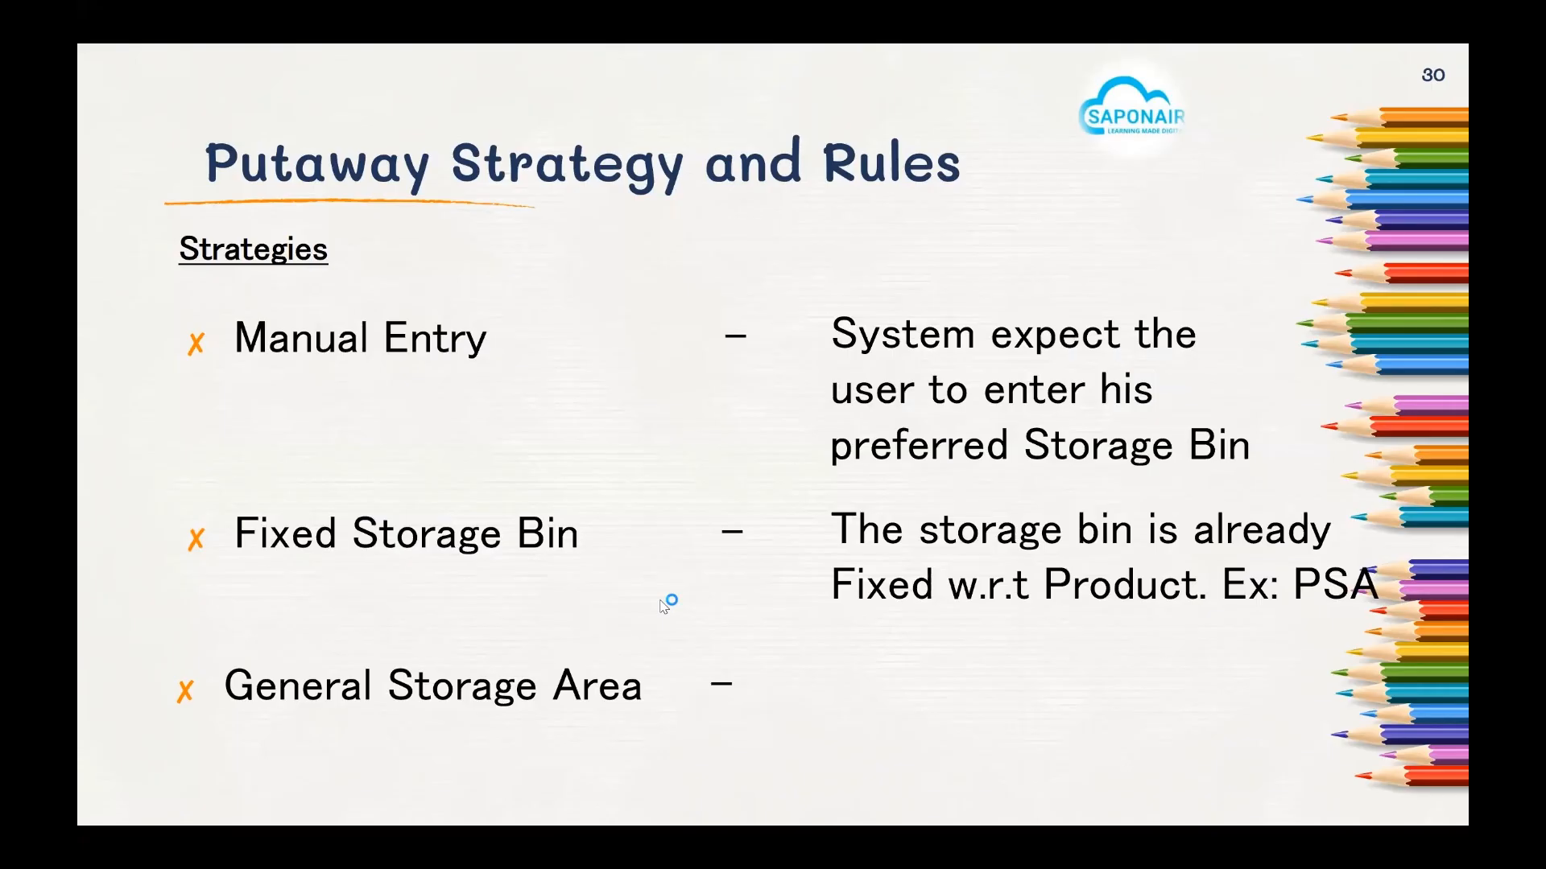
{"action": "left_click", "coordinate": [660, 601]}
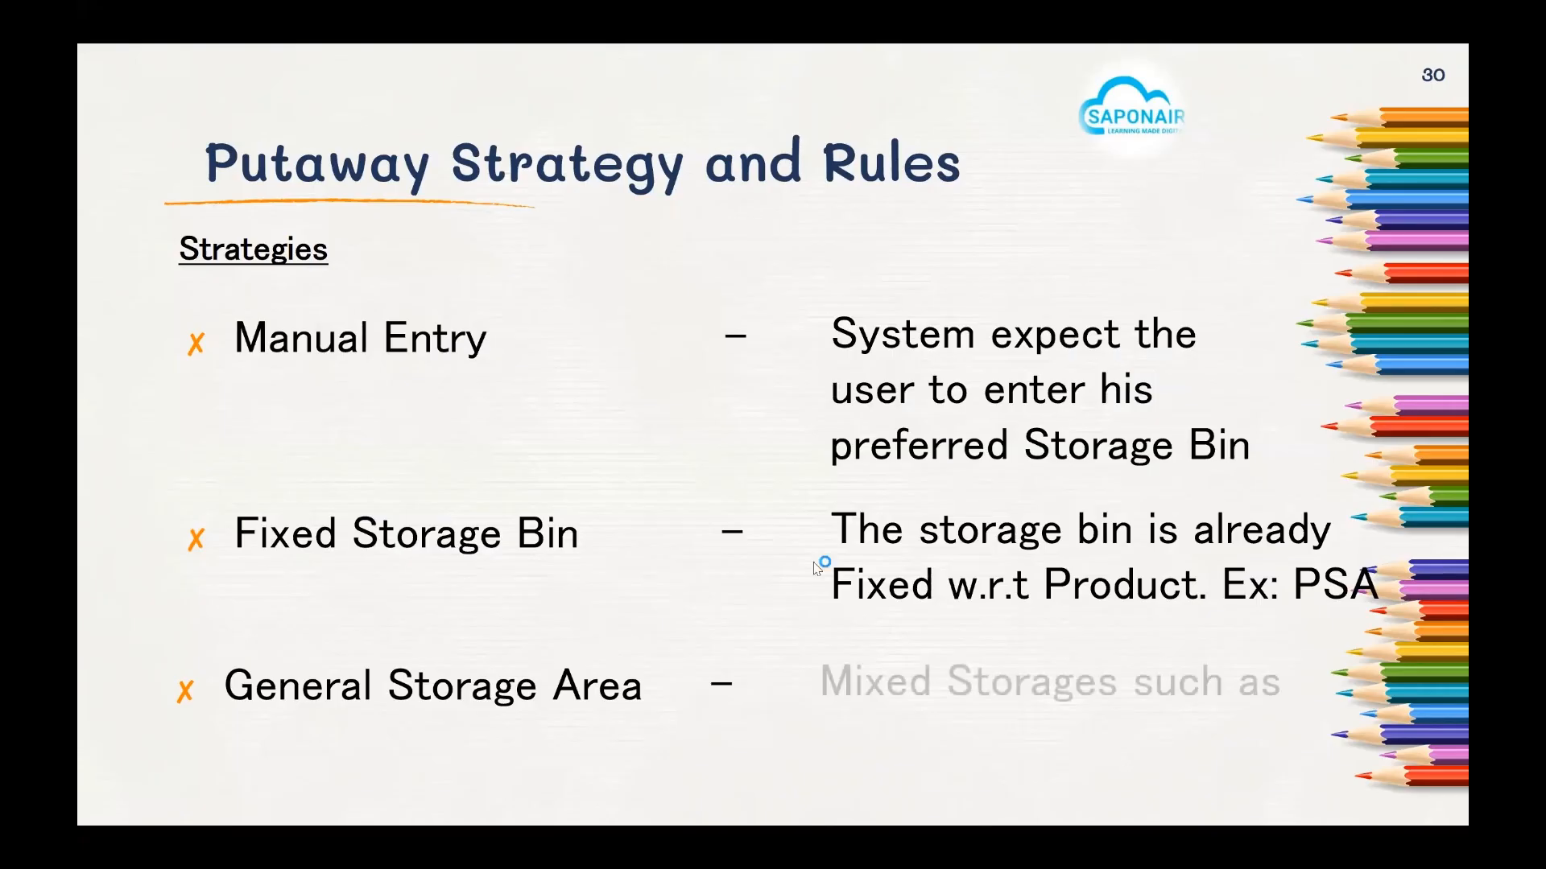
{"action": "left_click", "coordinate": [994, 566]}
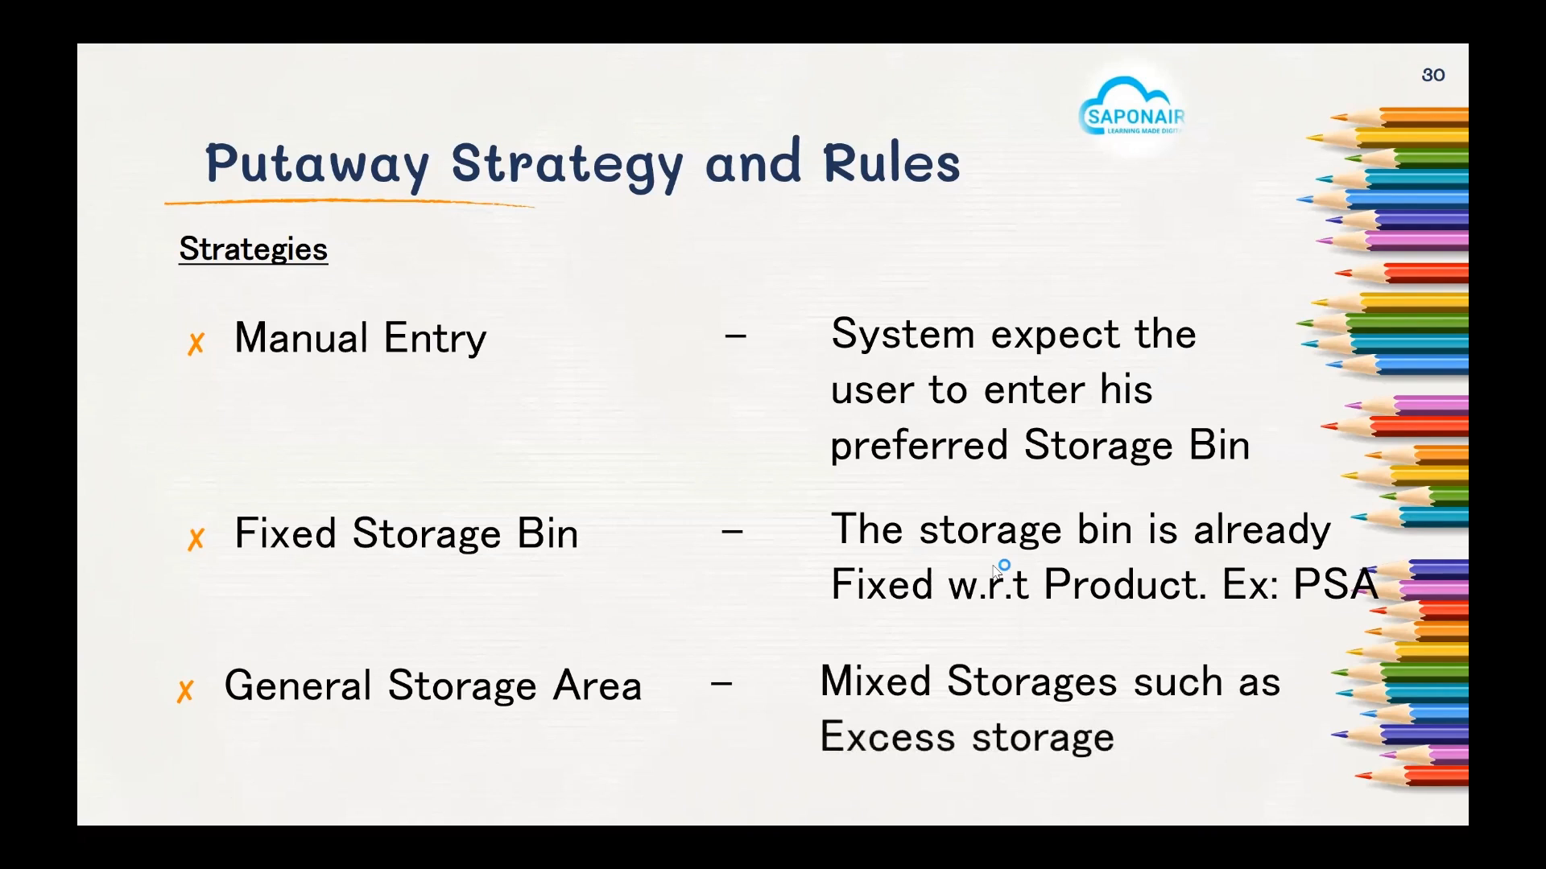
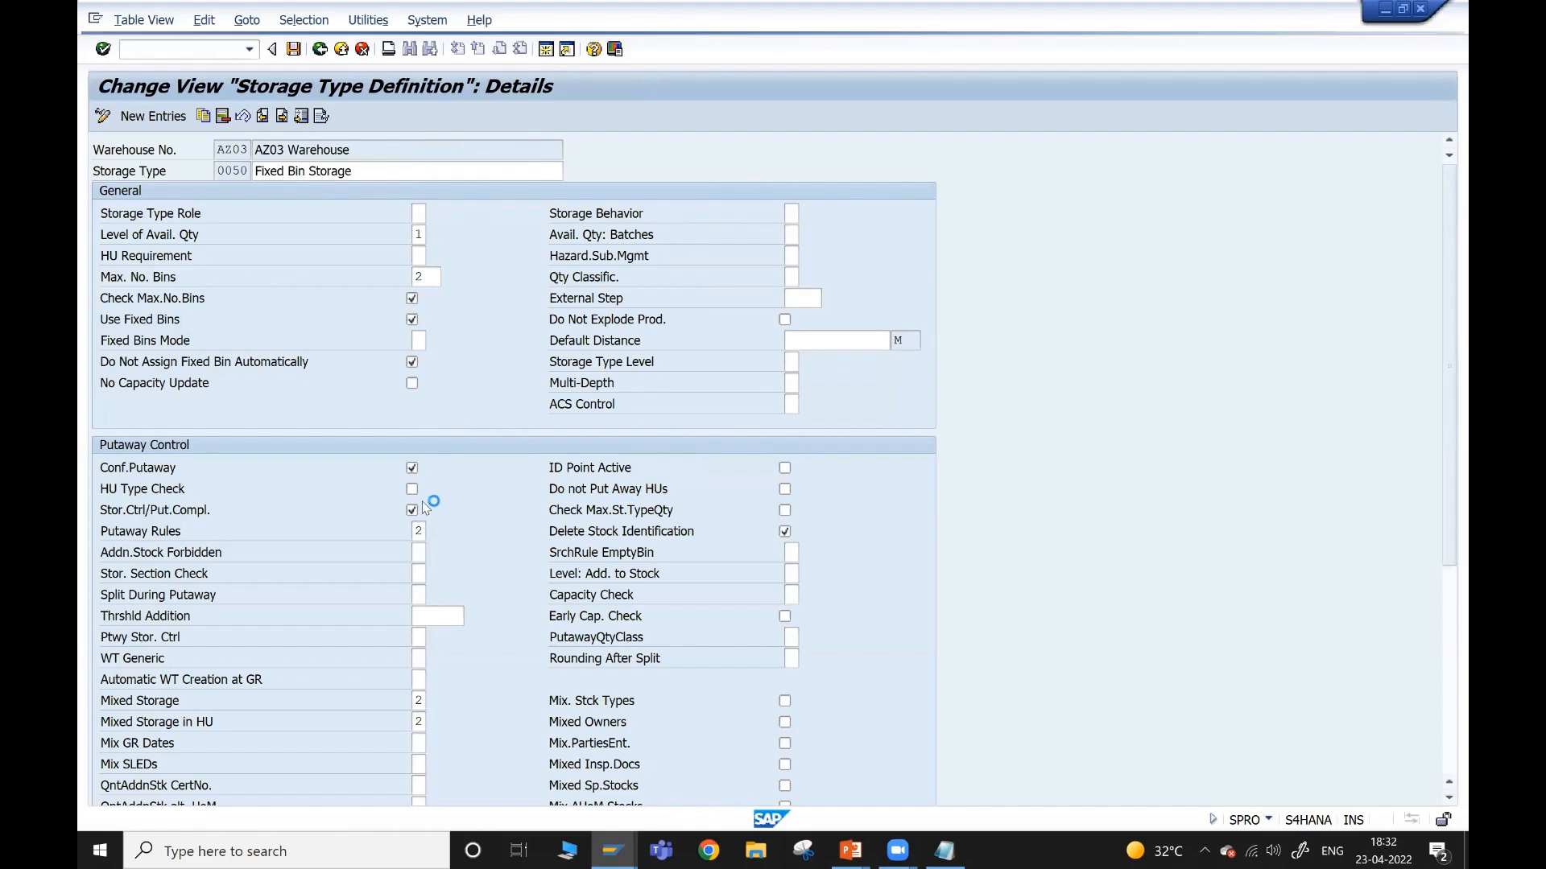
- Set storage type 0050's putaway rule to 2, Addition to Existing Stock/Empty Bin, and leave the Addn.Stock Forbidden options unchosen
{"action": "double_click", "coordinate": [346, 211]}
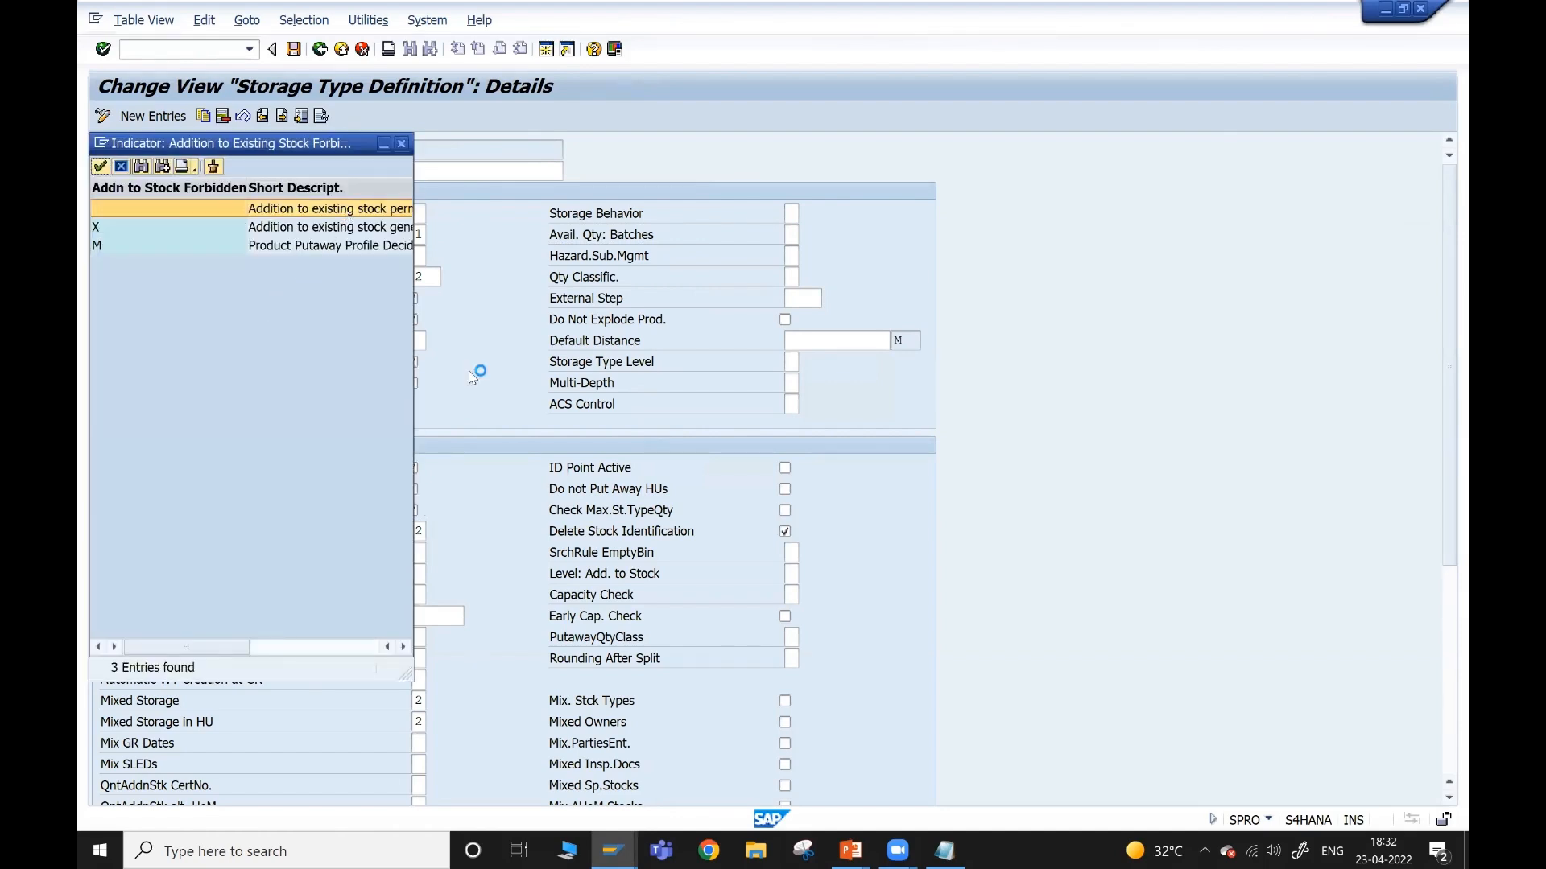
{"action": "left_click", "coordinate": [363, 50]}
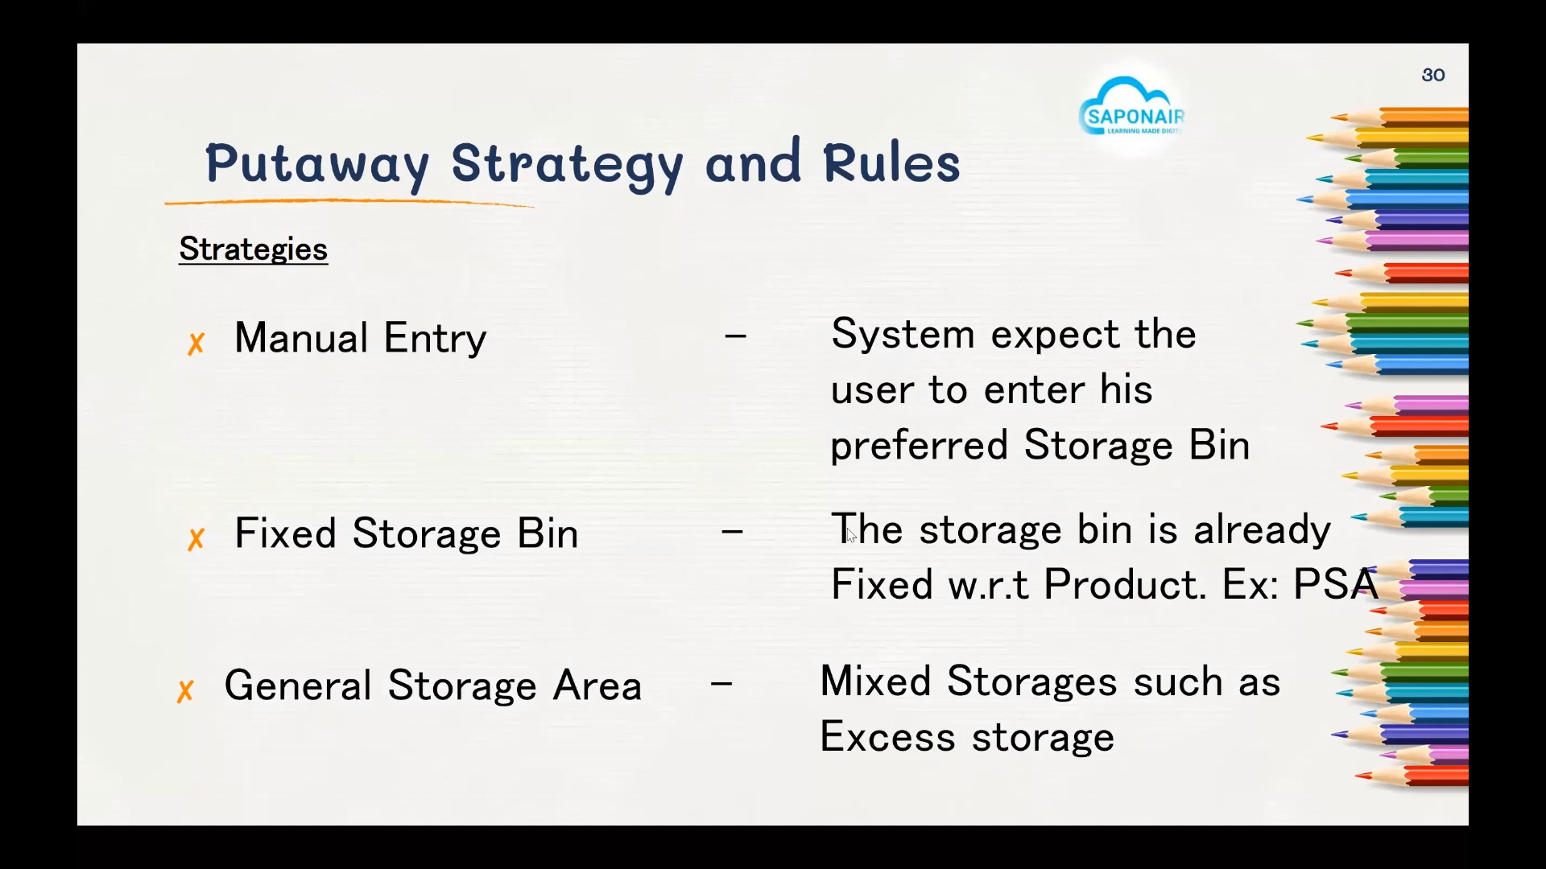
- Switch to the storage type definition, open the details of AZ03 storage type 0050 and turn off Use Fixed Bins
{"action": "key", "text": "alt+Tab"}
{"action": "key", "text": "alt+Tab"}
{"action": "key", "text": "alt+Tab"}
{"action": "key", "text": "alt+shift+Tab"}
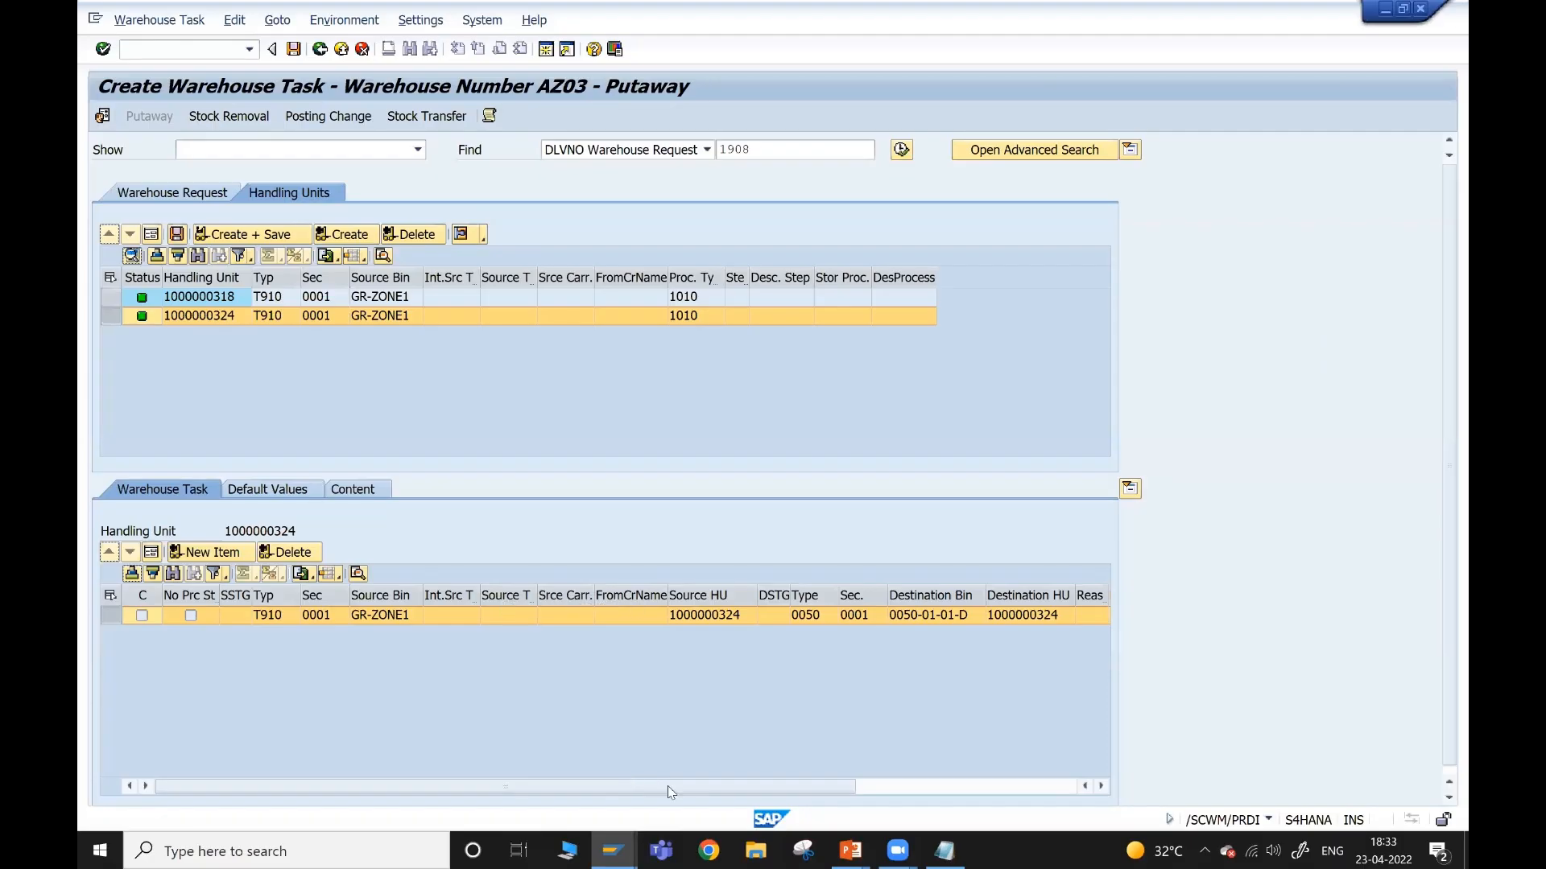
{"action": "mouse_move", "coordinate": [605, 850]}
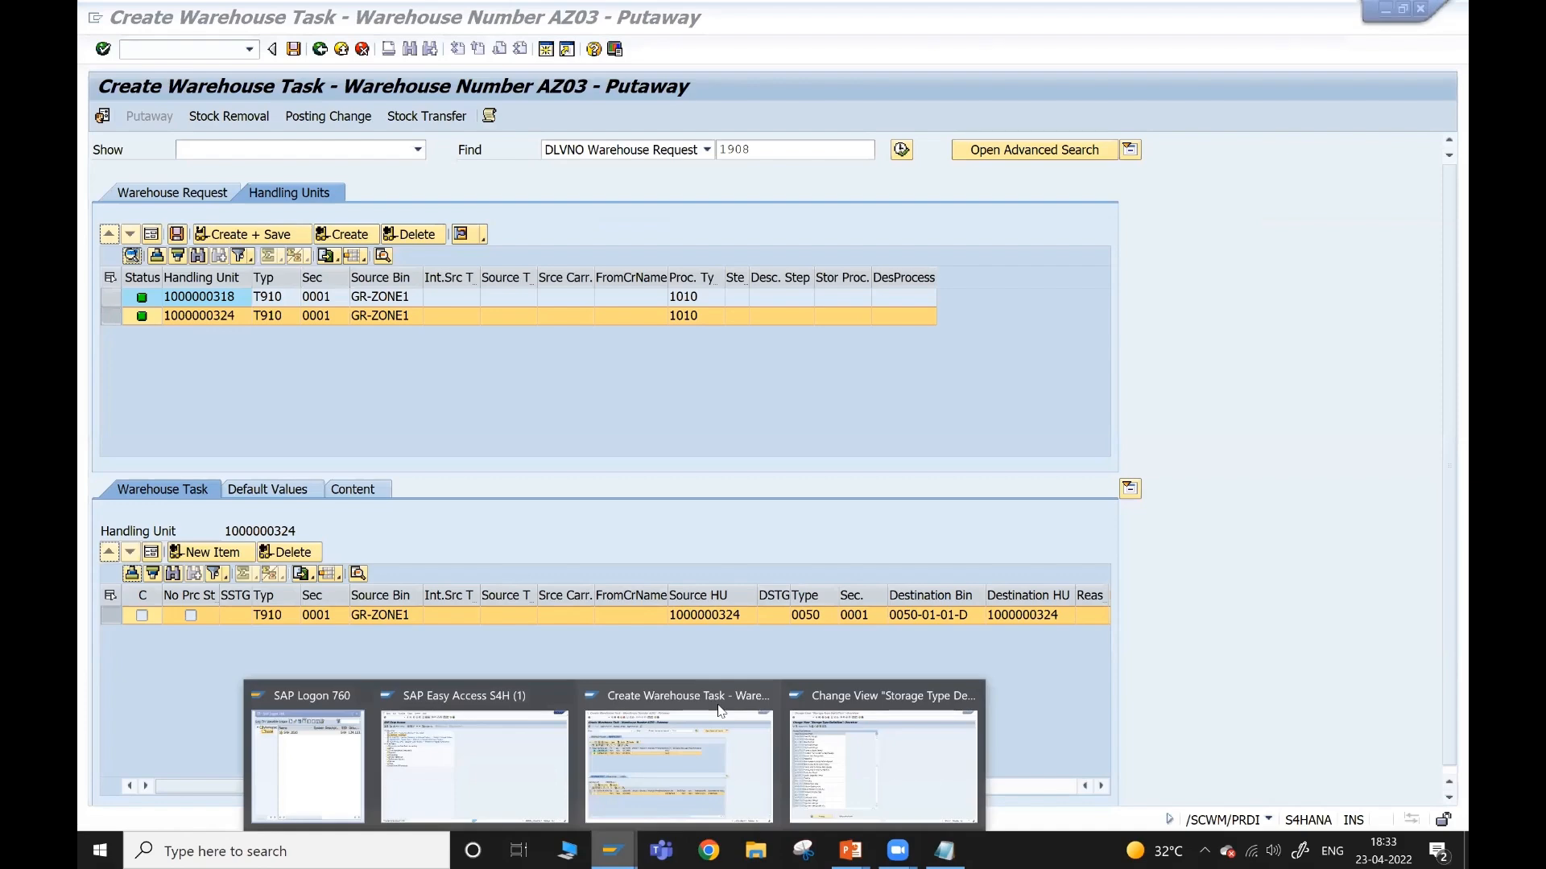
{"action": "left_click", "coordinate": [816, 757]}
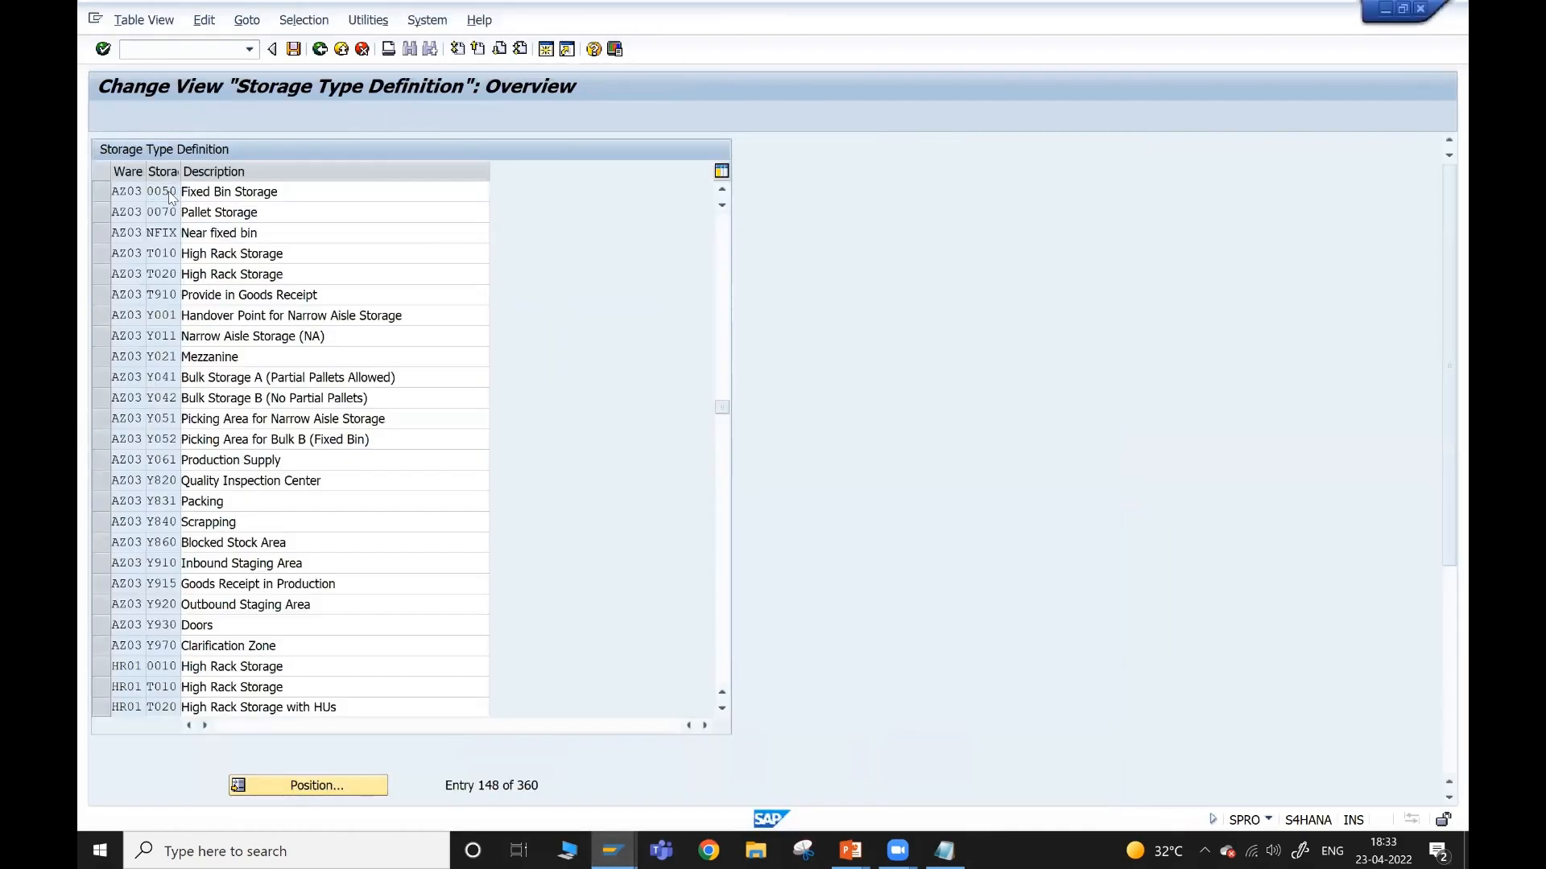
{"action": "double_click", "coordinate": [170, 197]}
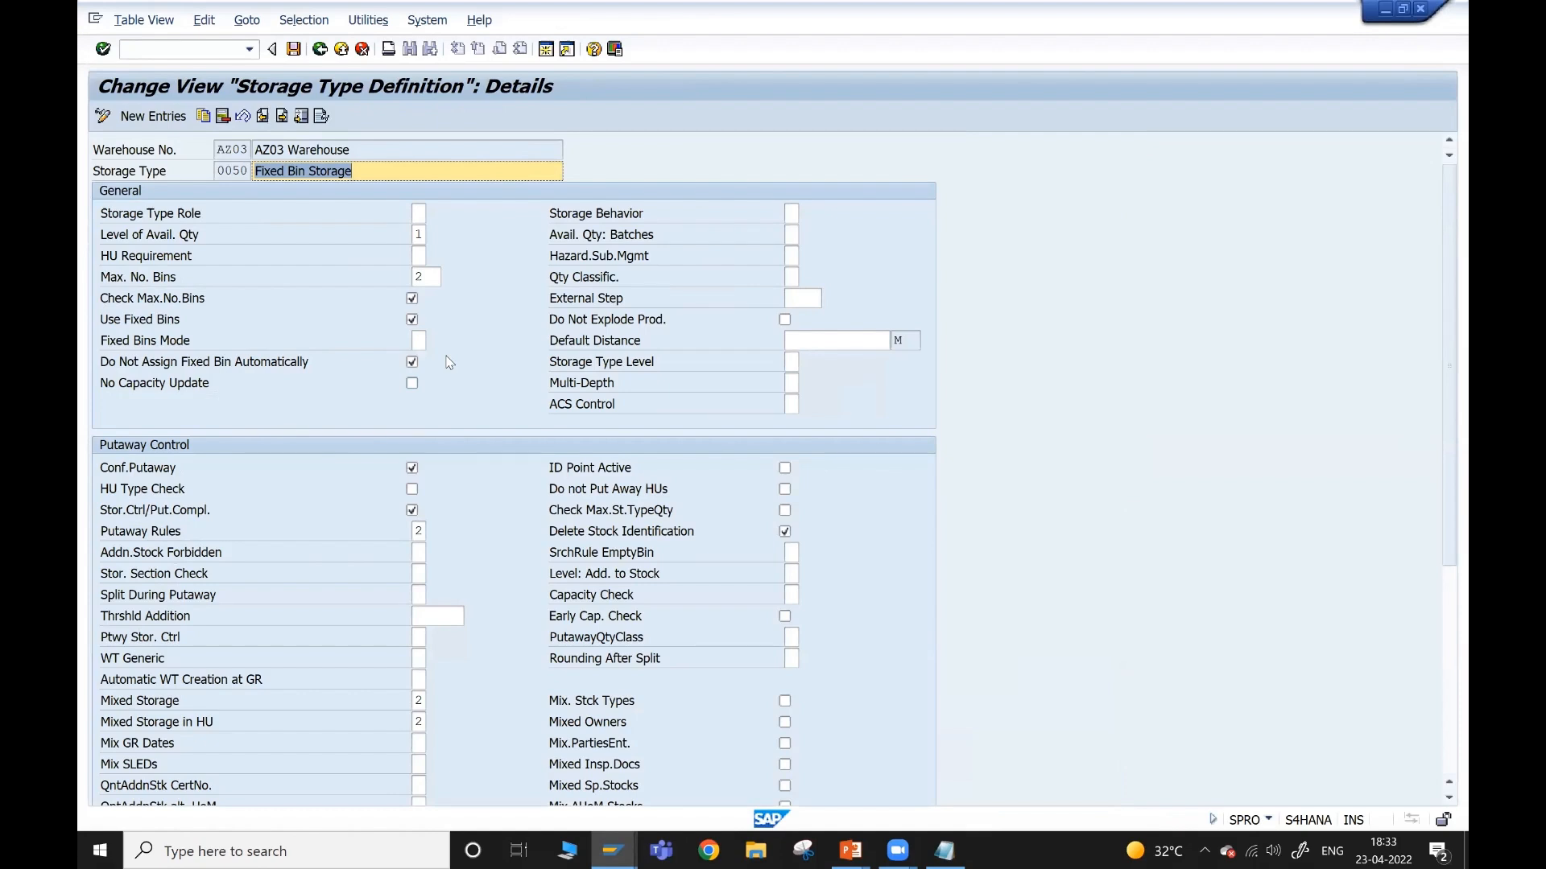
{"action": "left_click", "coordinate": [412, 320]}
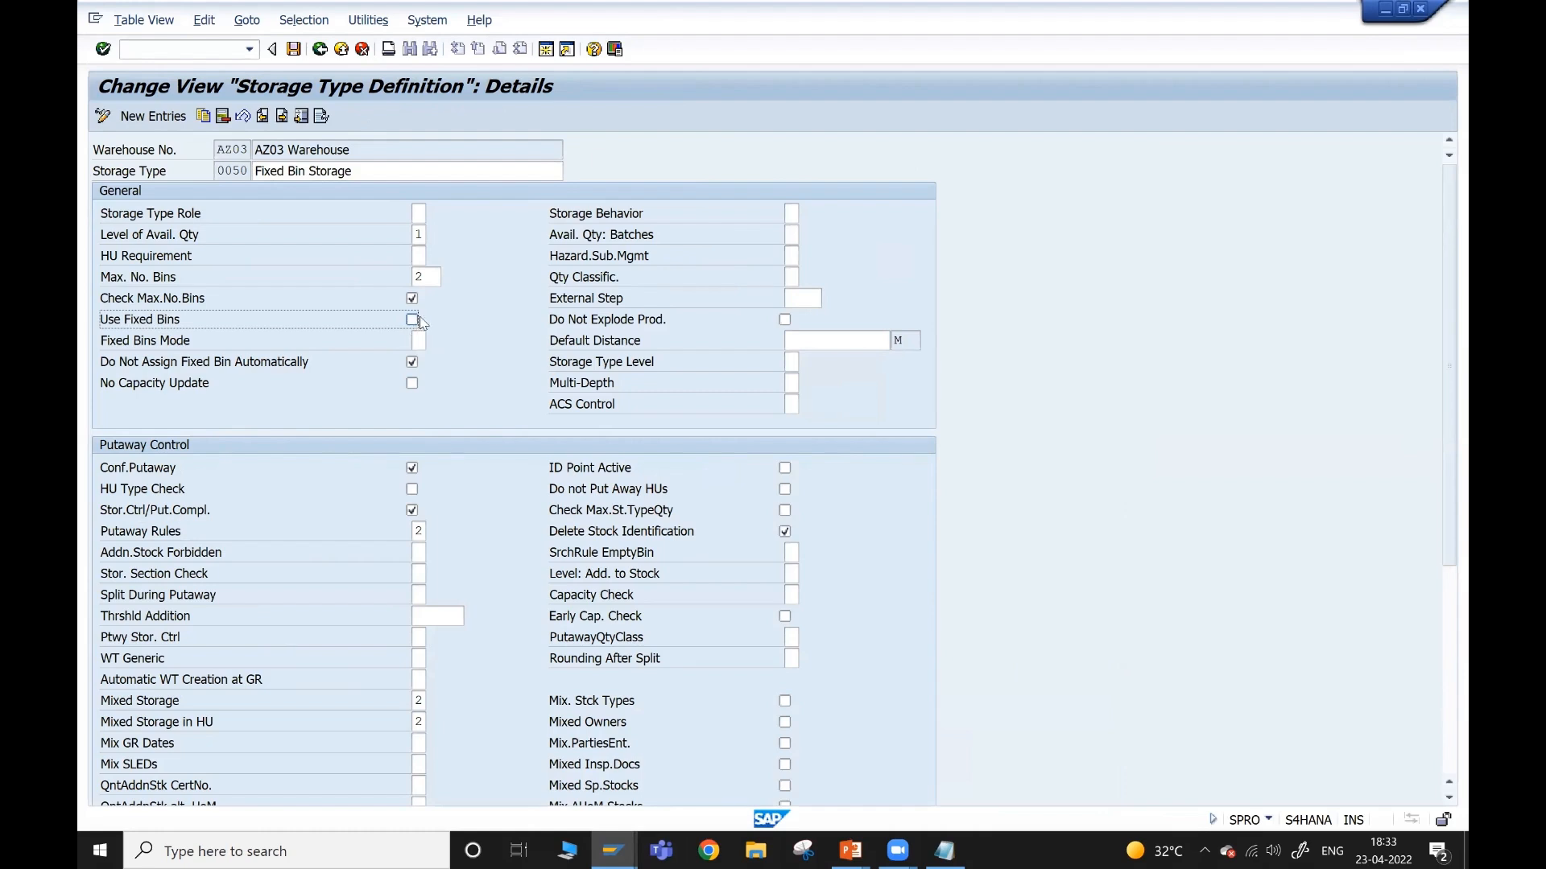
- Read the field help for Check Max.No.Bins, covering its use and dependencies, and close the help
{"action": "left_click", "coordinate": [412, 300]}
{"action": "key", "text": "F1"}
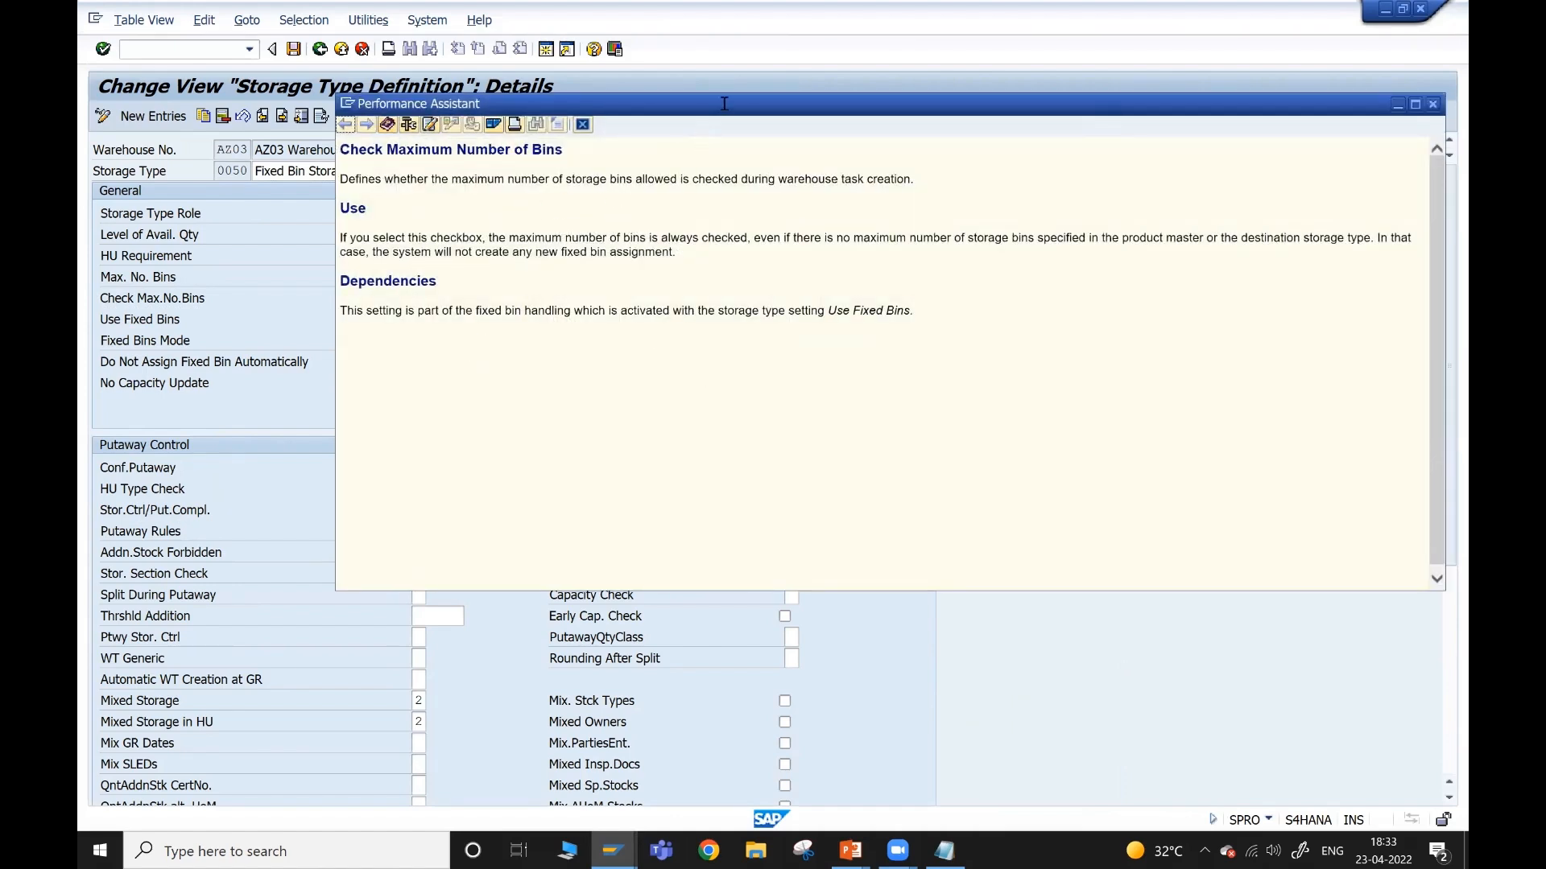
{"action": "left_click_drag", "start_coordinate": [722, 104], "coordinate": [621, 218]}
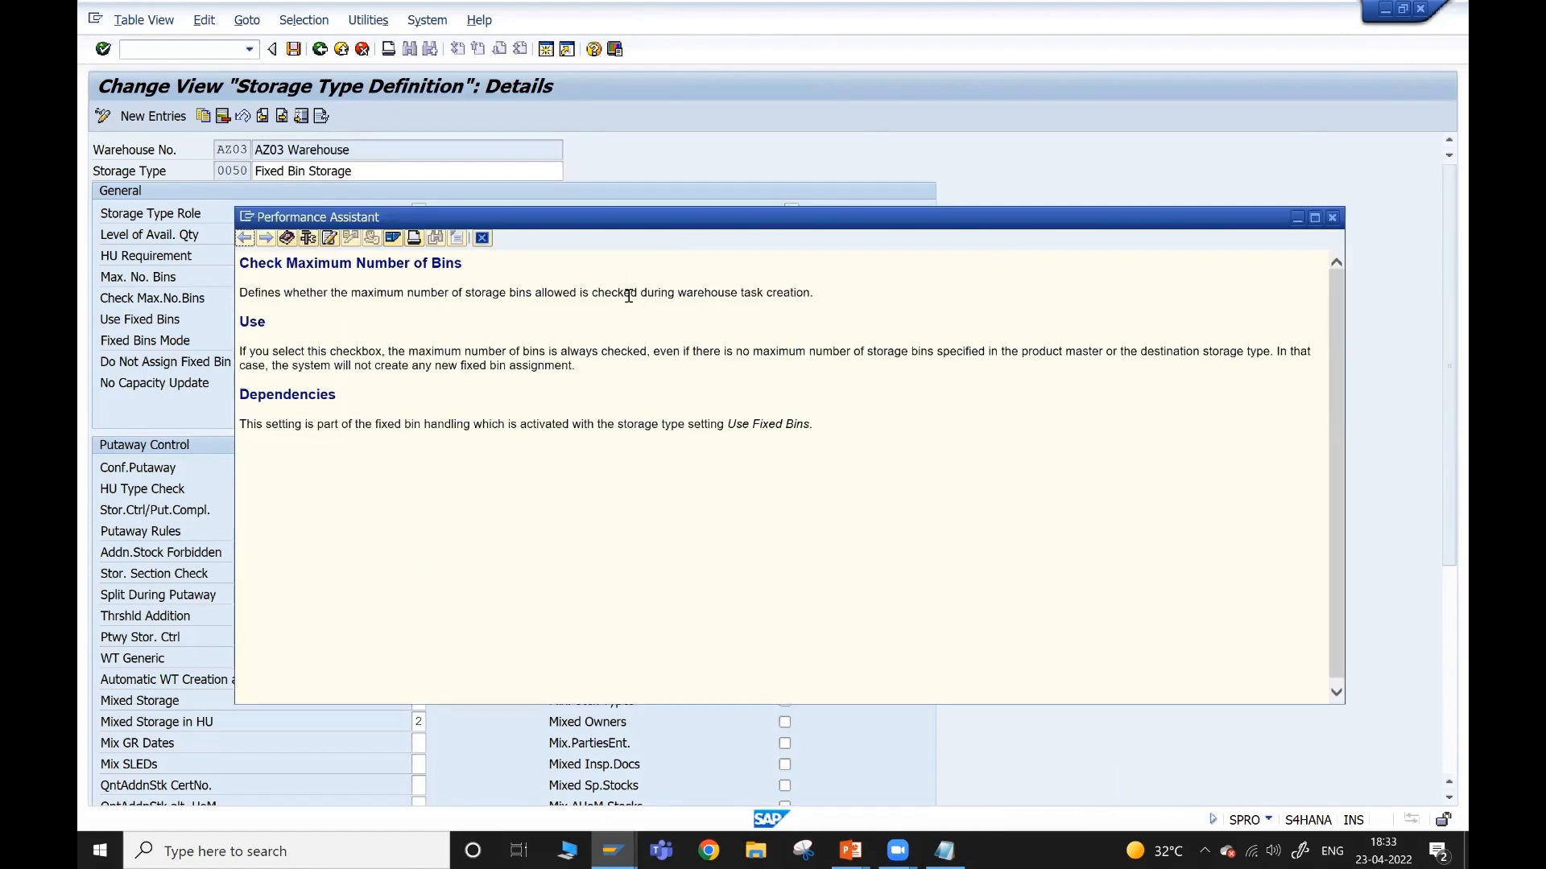
{"action": "left_click_drag", "start_coordinate": [574, 311], "coordinate": [568, 309]}
{"action": "left_click", "coordinate": [568, 310]}
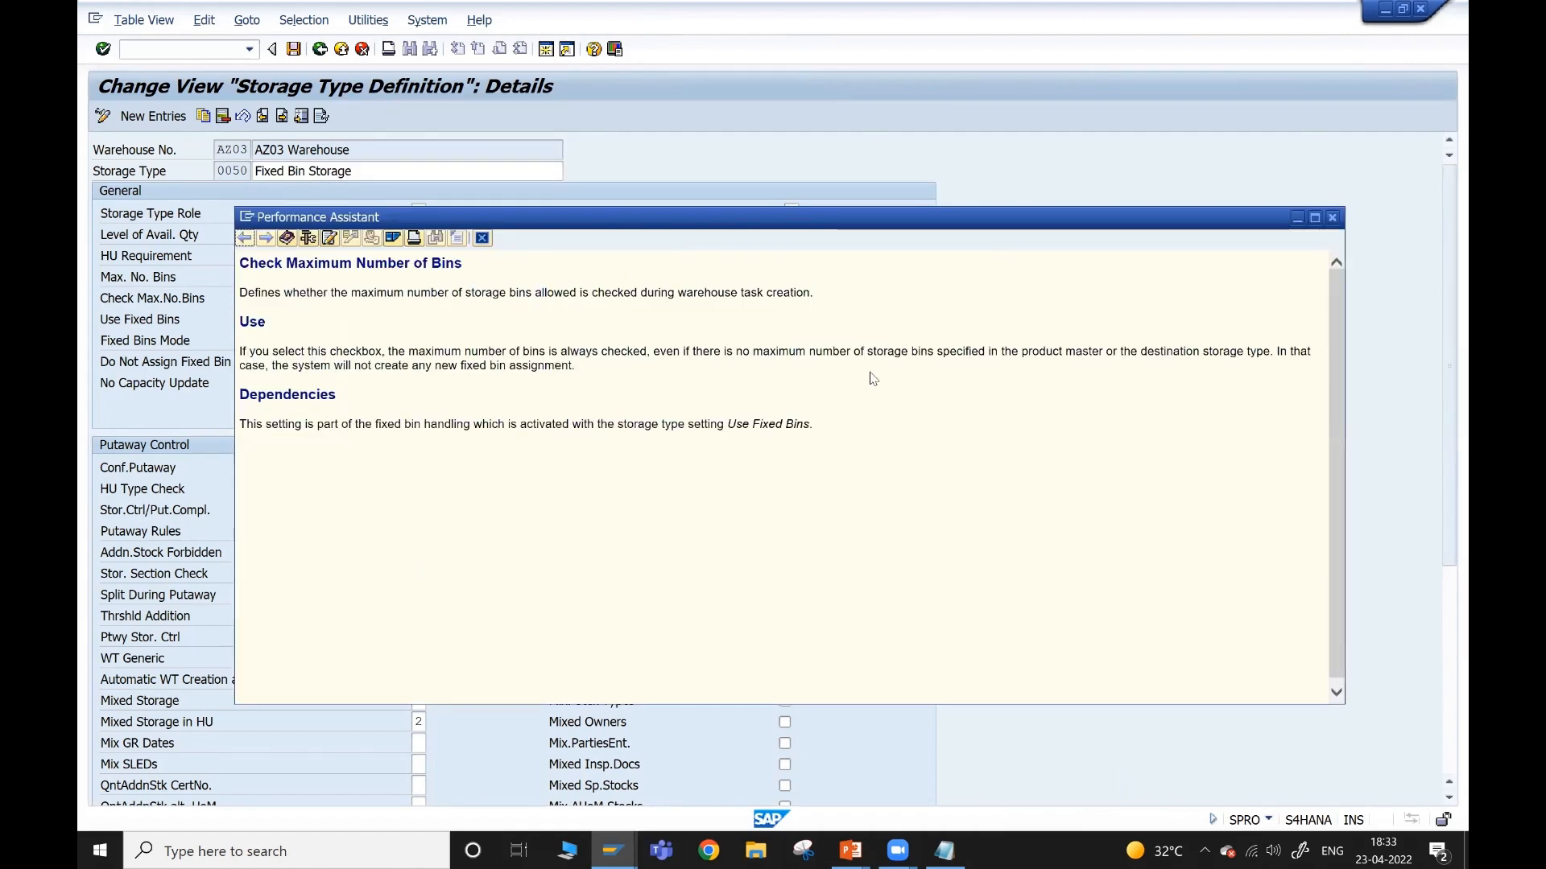
{"action": "left_click_drag", "start_coordinate": [335, 365], "coordinate": [617, 372]}
{"action": "left_click", "coordinate": [618, 373]}
{"action": "left_click_drag", "start_coordinate": [817, 427], "coordinate": [242, 262]}
{"action": "left_click", "coordinate": [257, 265]}
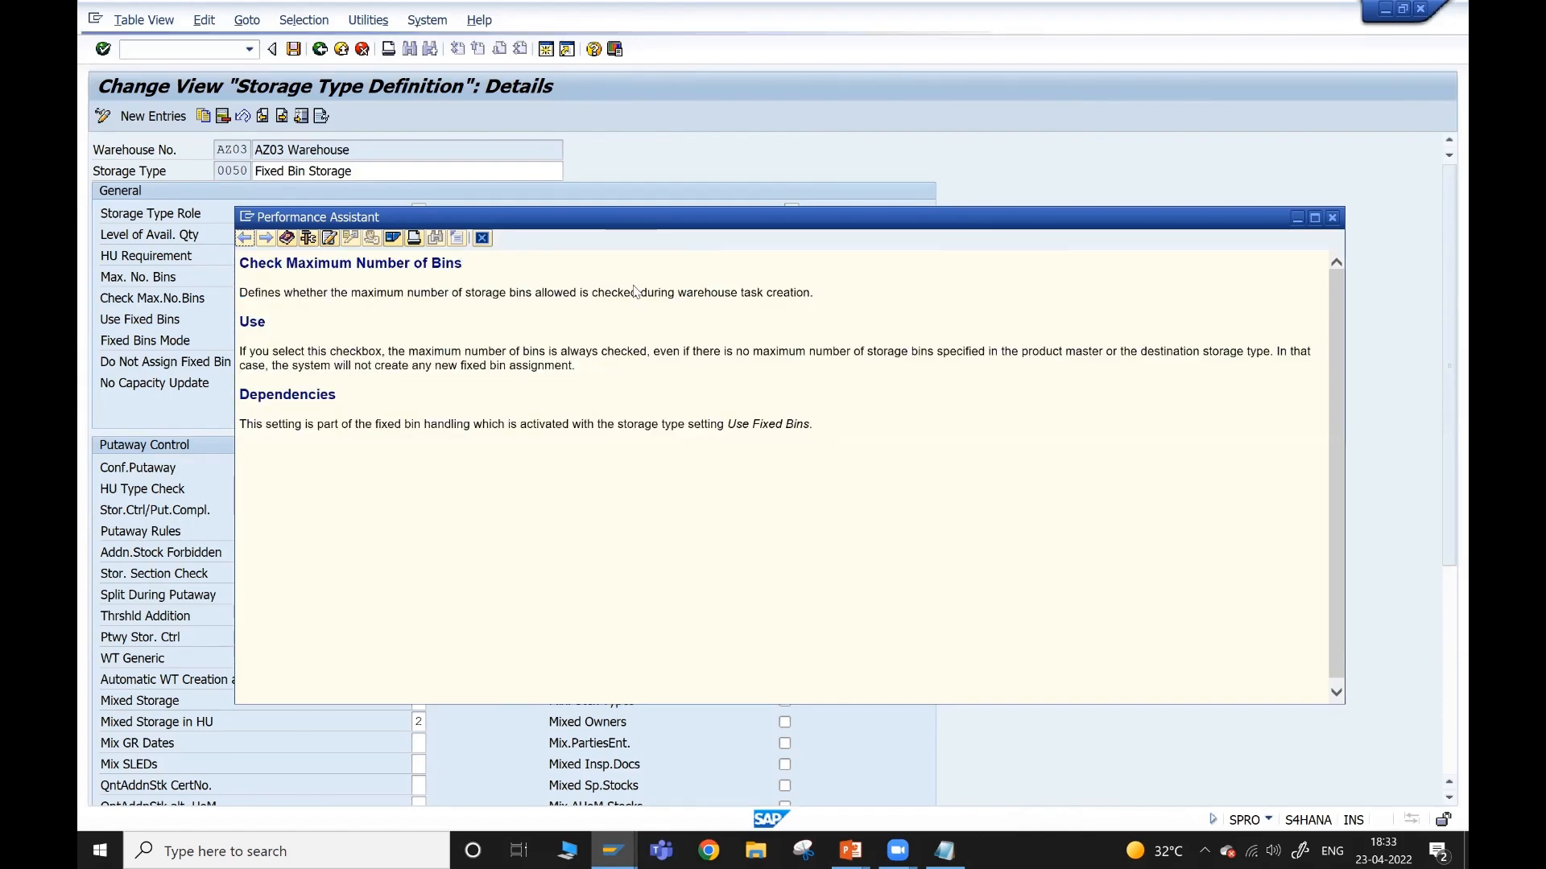
{"action": "left_click", "coordinate": [482, 237]}
- Review storage type 0050's general, putaway, stock removal, goods movement and replenishment settings
{"action": "scroll", "coordinate": [840, 546], "scroll_direction": "down", "scroll_amount": 2}
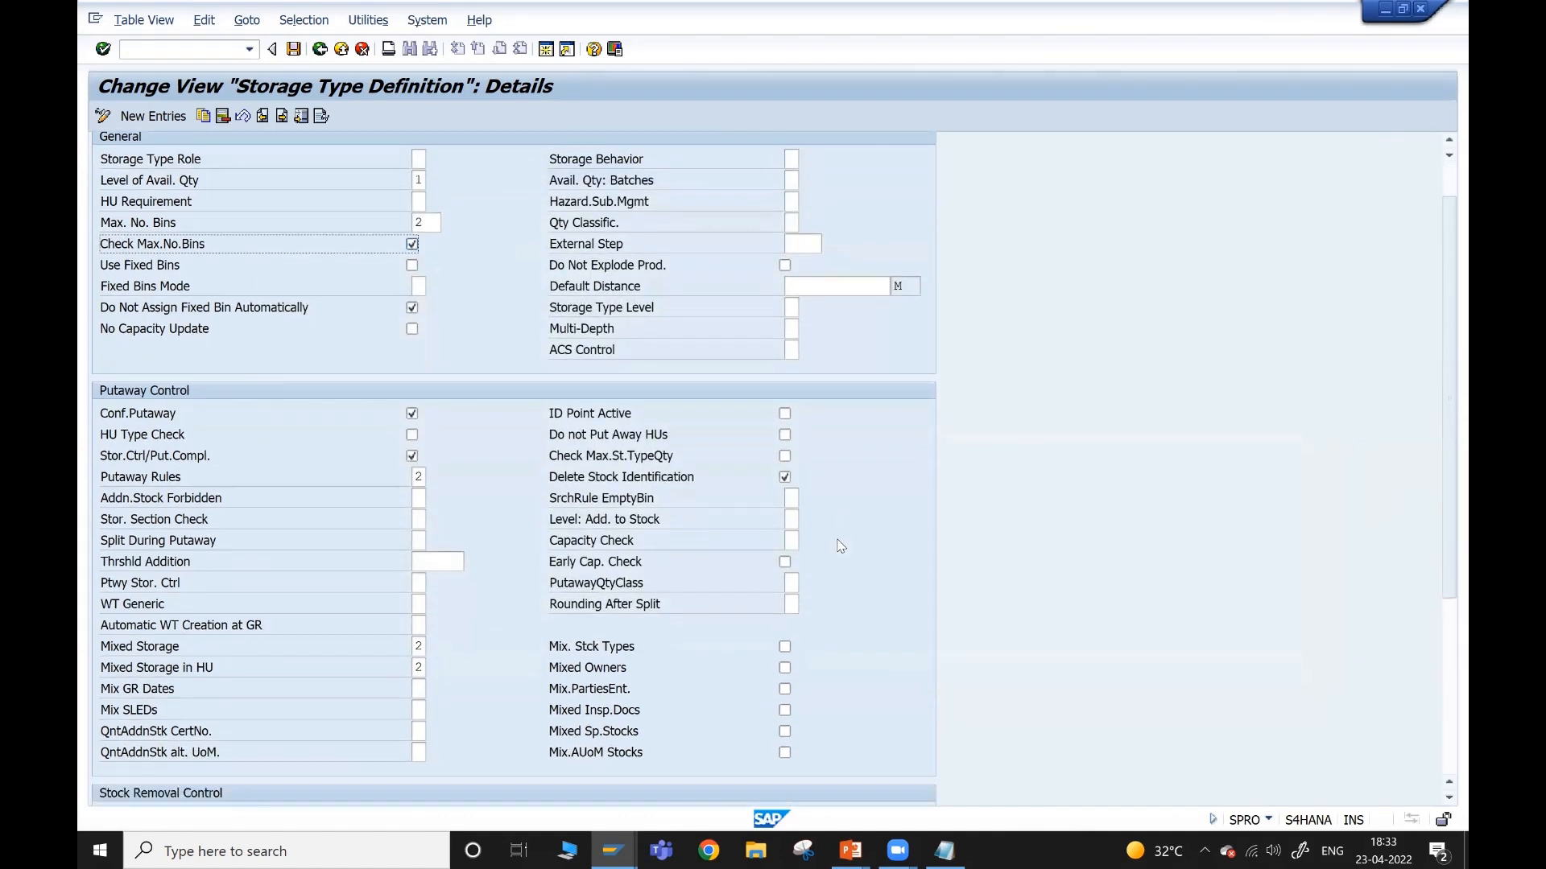
{"action": "scroll", "coordinate": [840, 547], "scroll_direction": "up", "scroll_amount": 2}
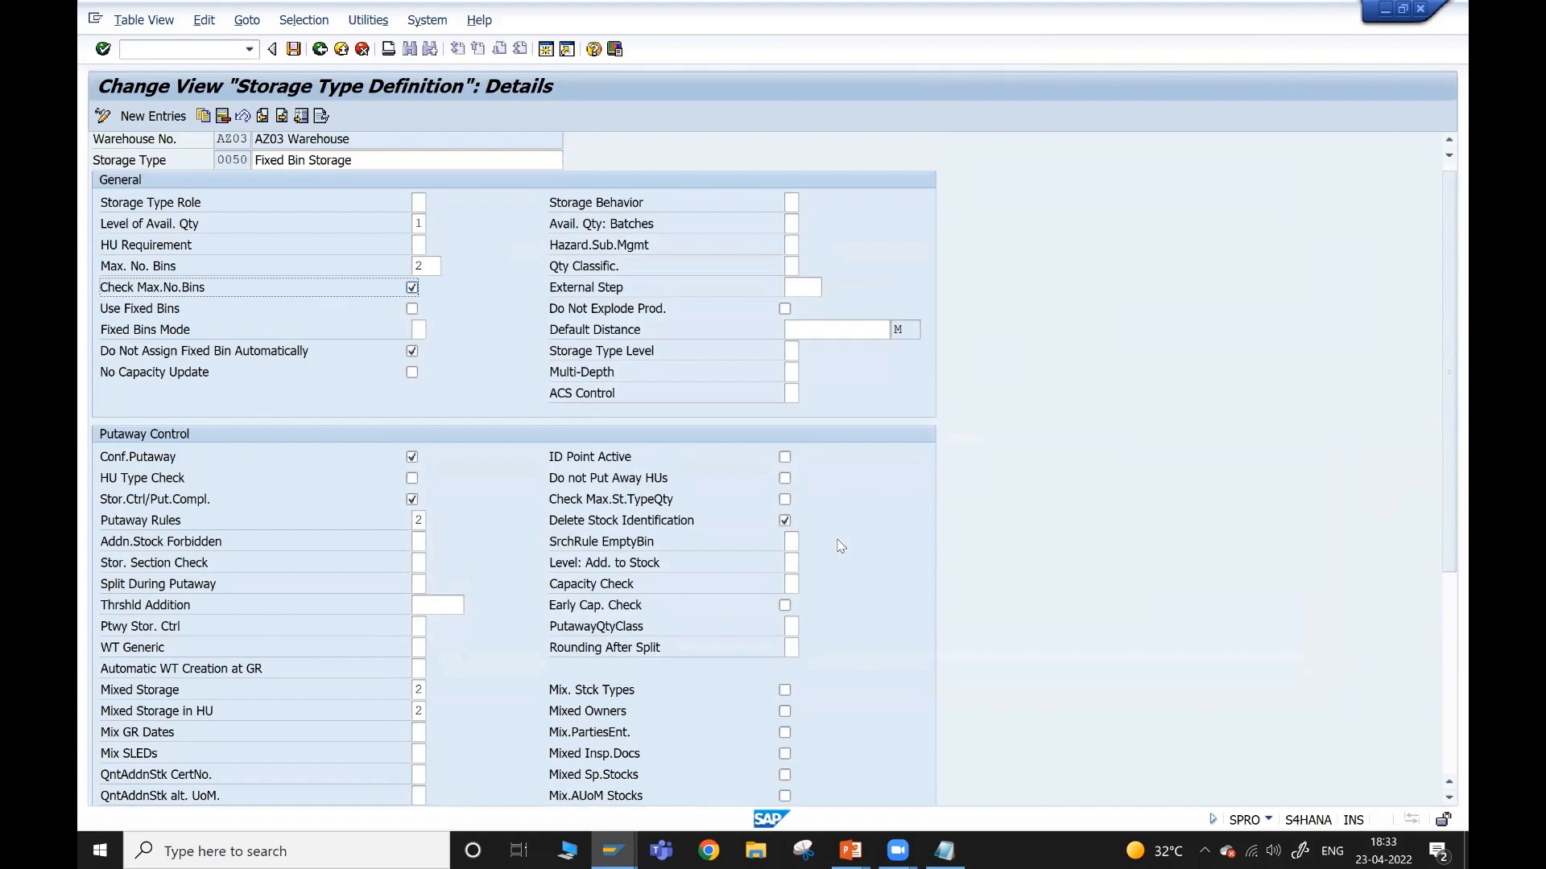
{"action": "scroll", "coordinate": [840, 547], "scroll_direction": "up", "scroll_amount": 1}
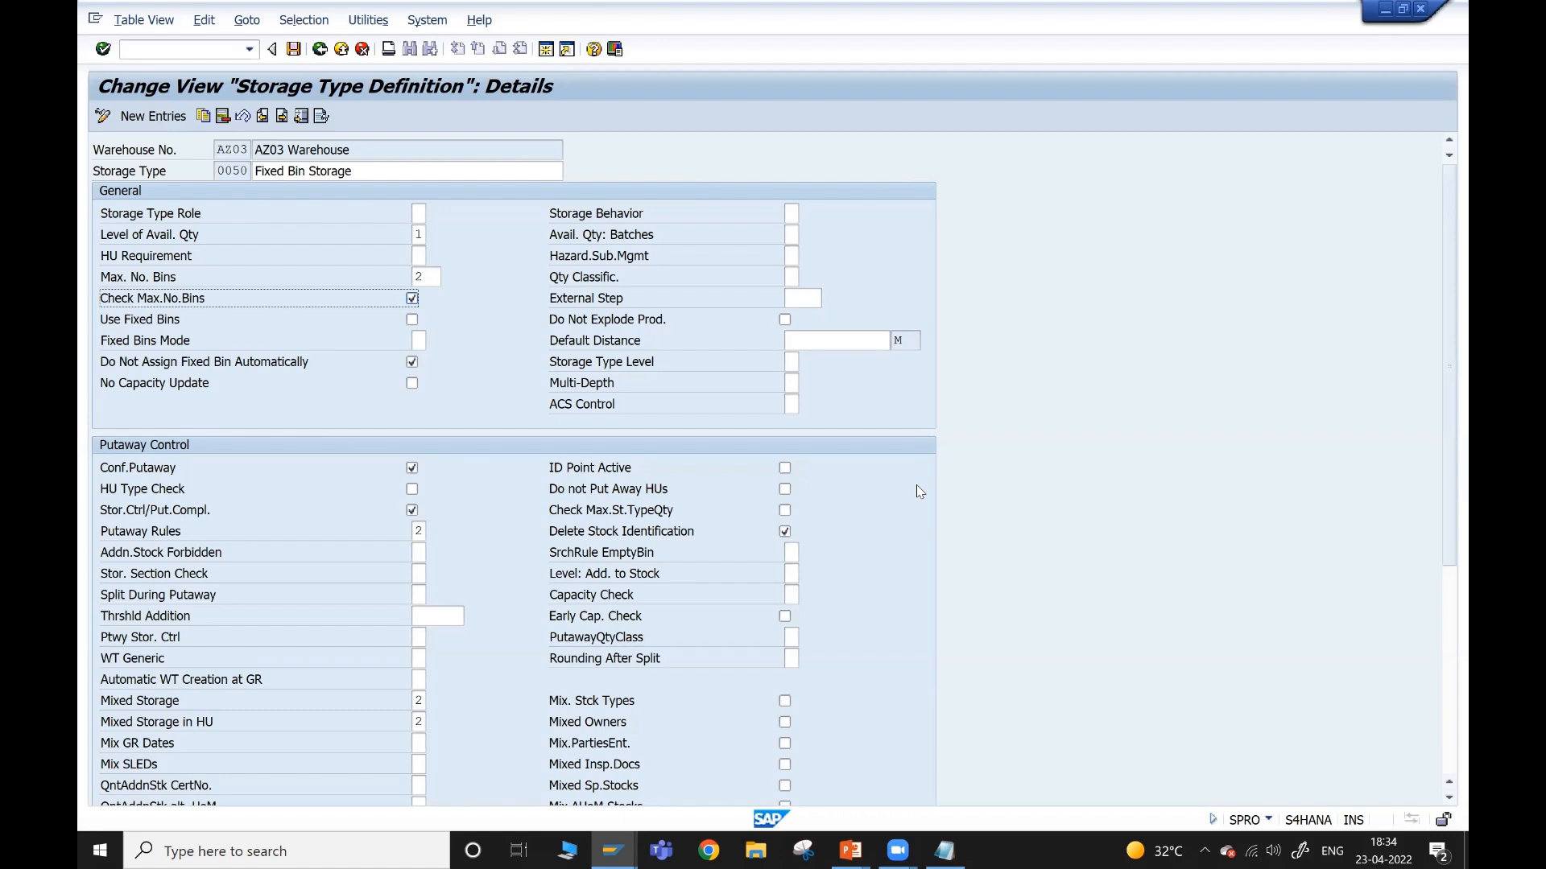
{"action": "scroll", "coordinate": [926, 428], "scroll_direction": "down", "scroll_amount": 5}
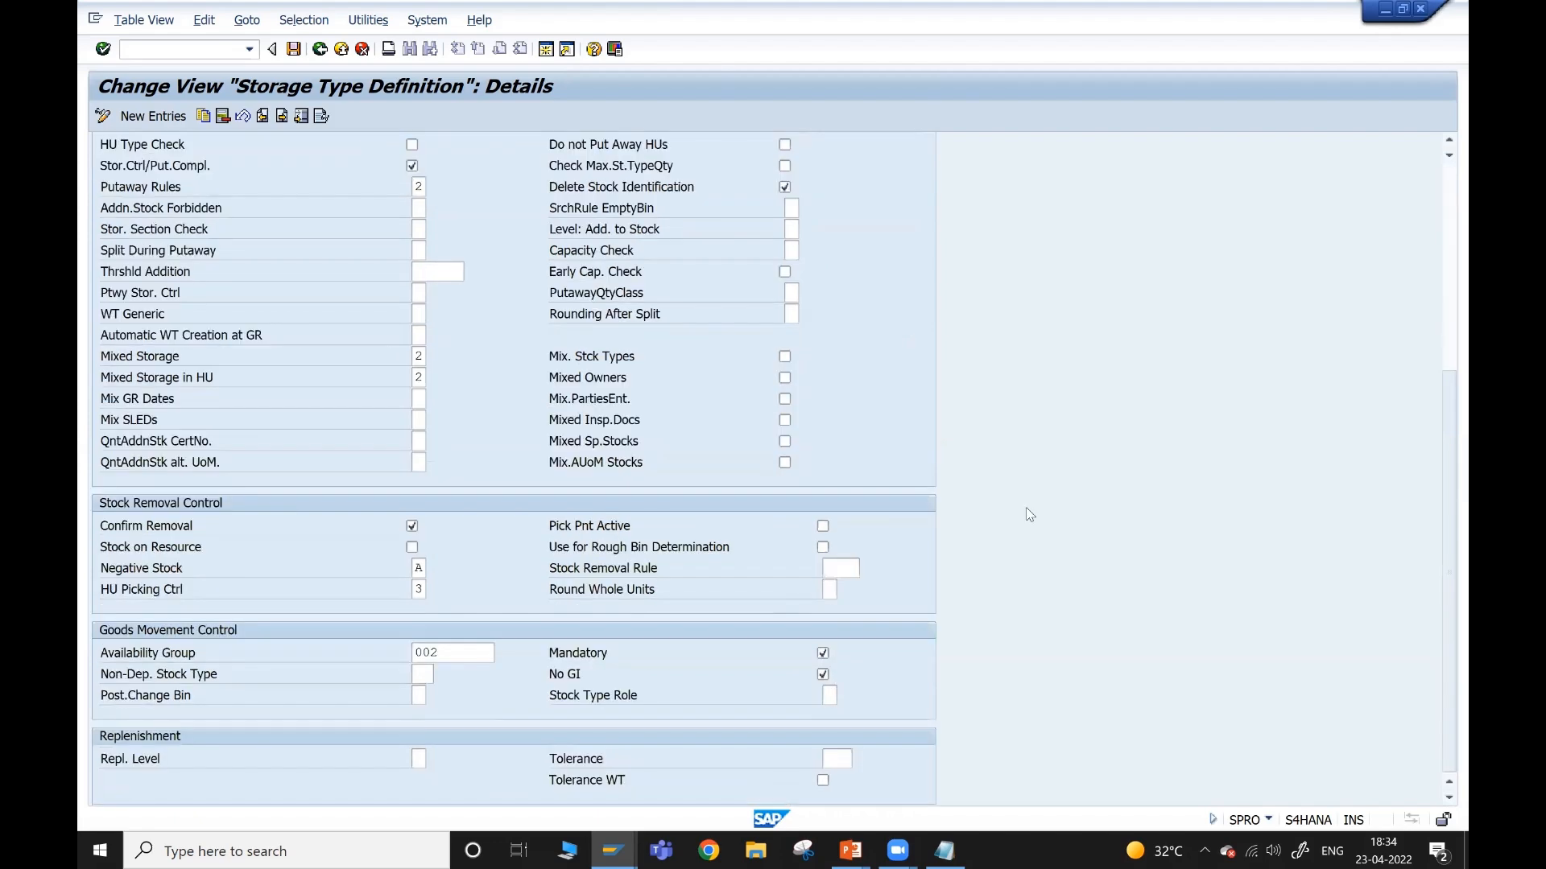
{"action": "scroll", "coordinate": [1035, 507], "scroll_direction": "up", "scroll_amount": 5}
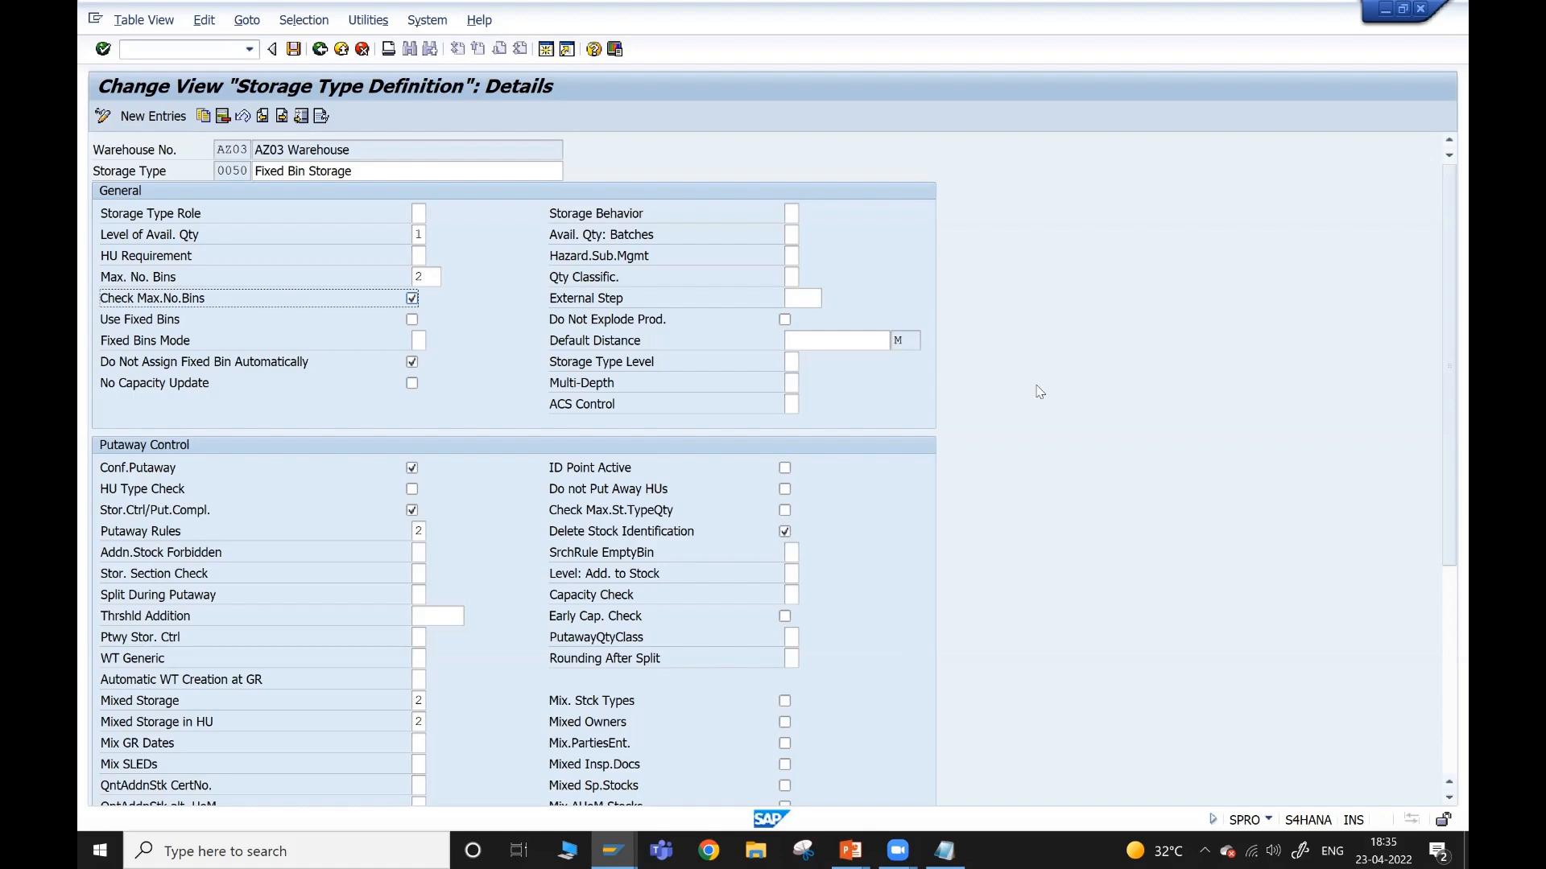
{"action": "scroll", "coordinate": [1039, 392], "scroll_direction": "down", "scroll_amount": 3}
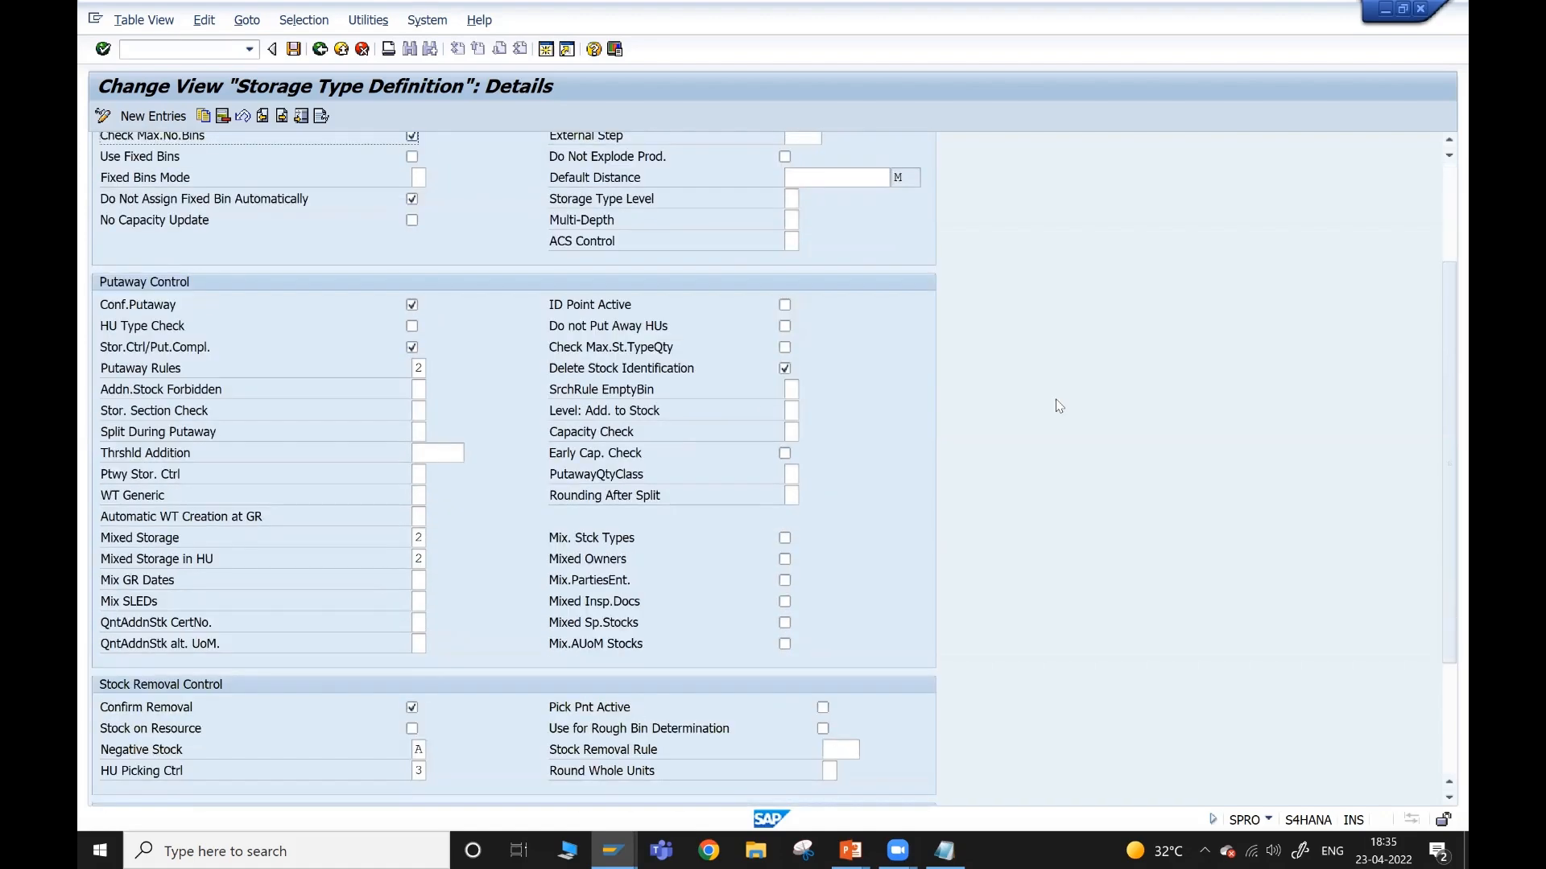
{"action": "scroll", "coordinate": [1058, 404], "scroll_direction": "up", "scroll_amount": 3}
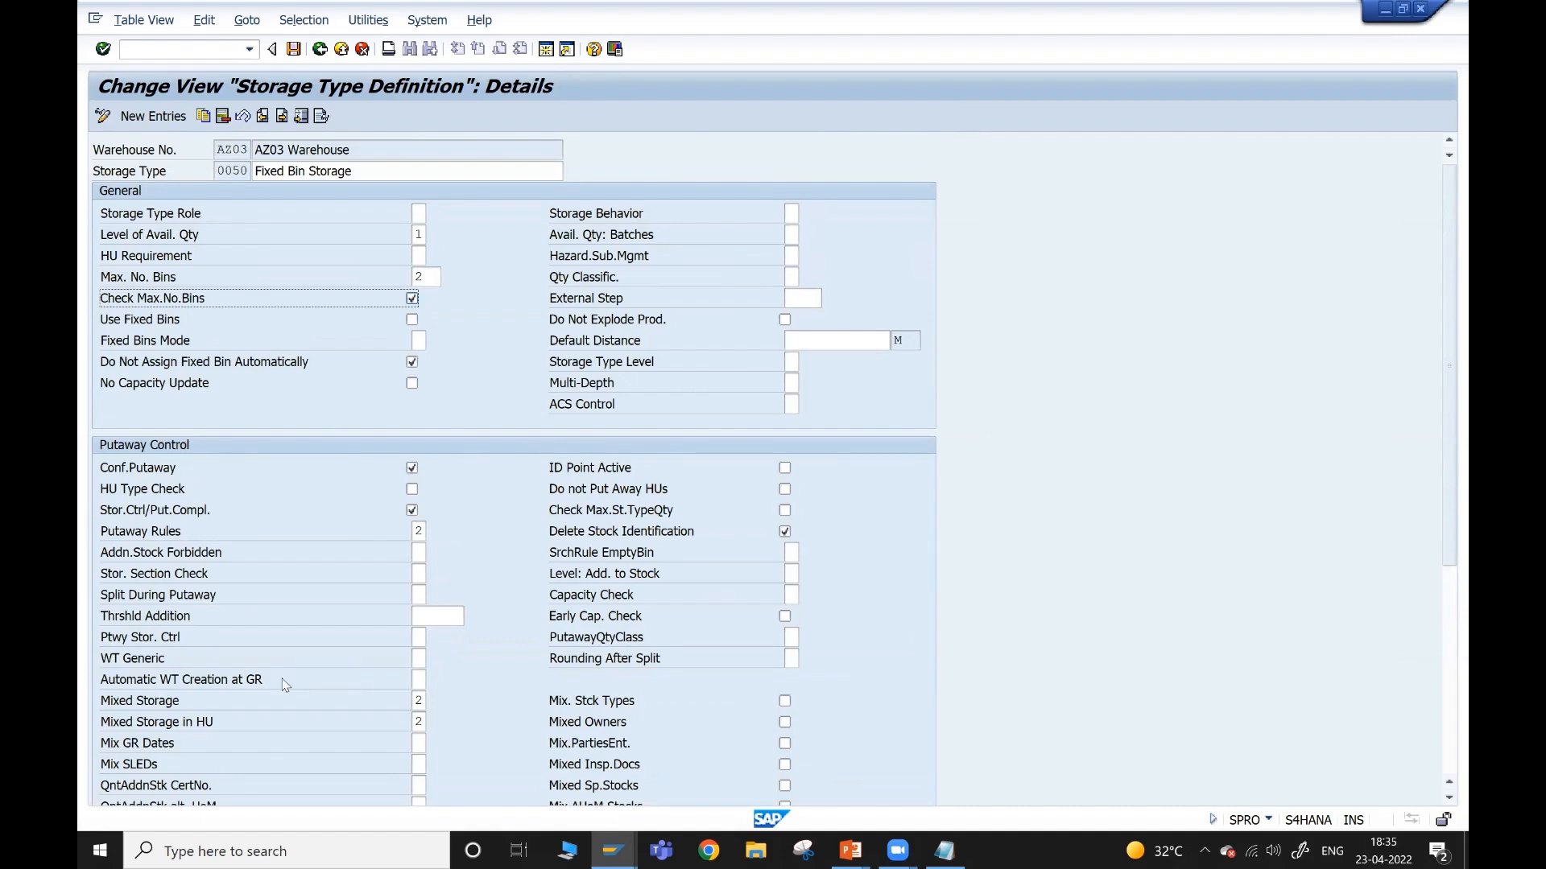
- Look up the available Mixed Storage options for storage type 0050 without choosing one, and examine the surrounding putaway control settings
{"action": "left_click", "coordinate": [215, 709]}
{"action": "left_click", "coordinate": [419, 702]}
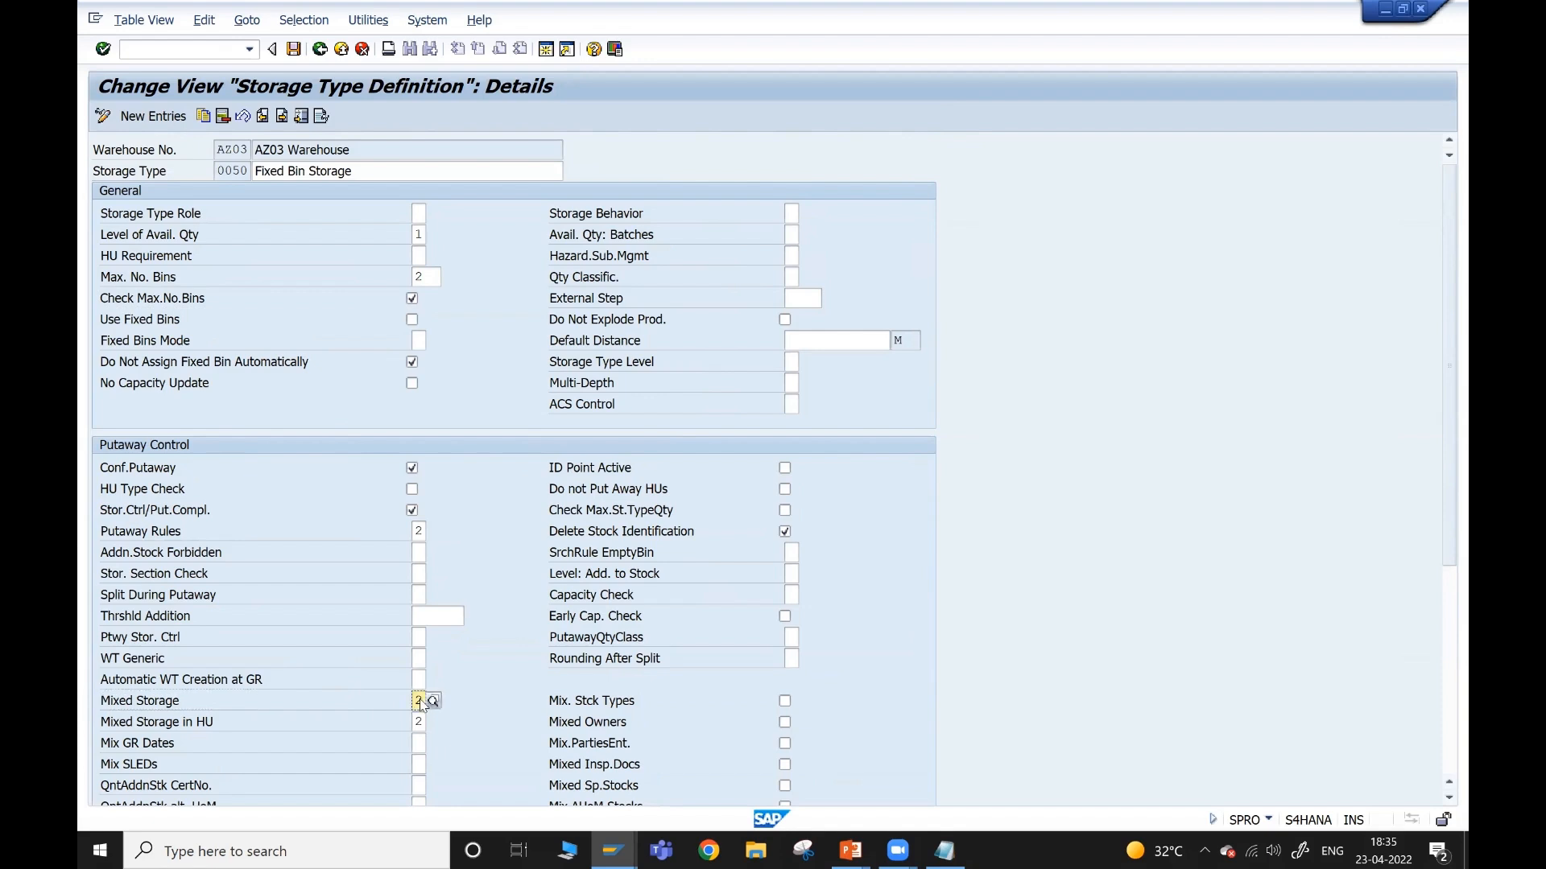
{"action": "left_click", "coordinate": [433, 702]}
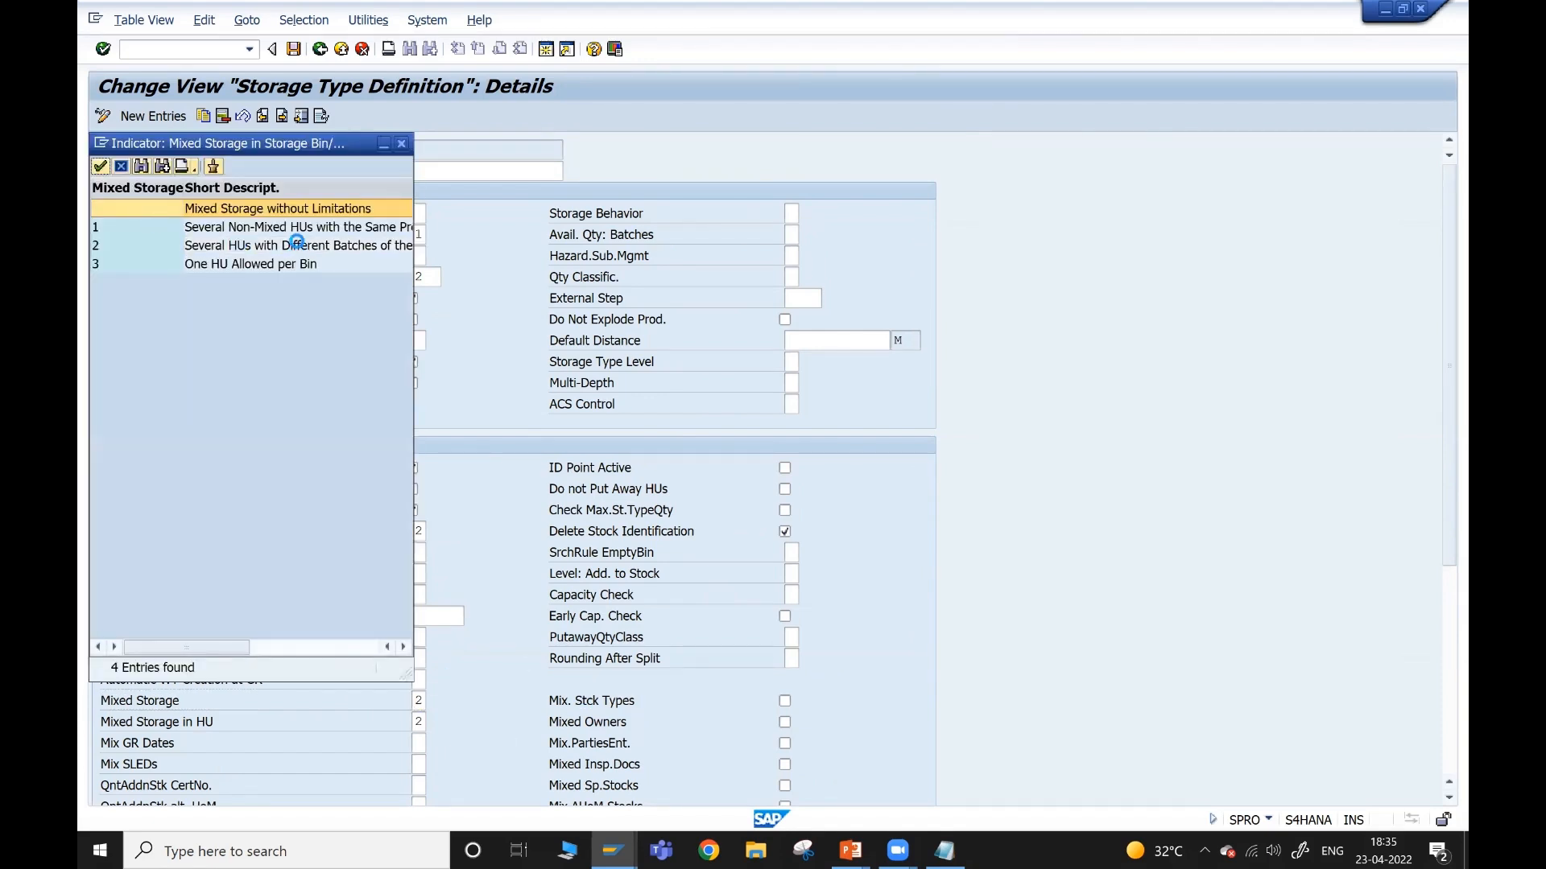
{"action": "left_click", "coordinate": [401, 143]}
{"action": "scroll", "coordinate": [554, 691], "scroll_direction": "down", "scroll_amount": 3}
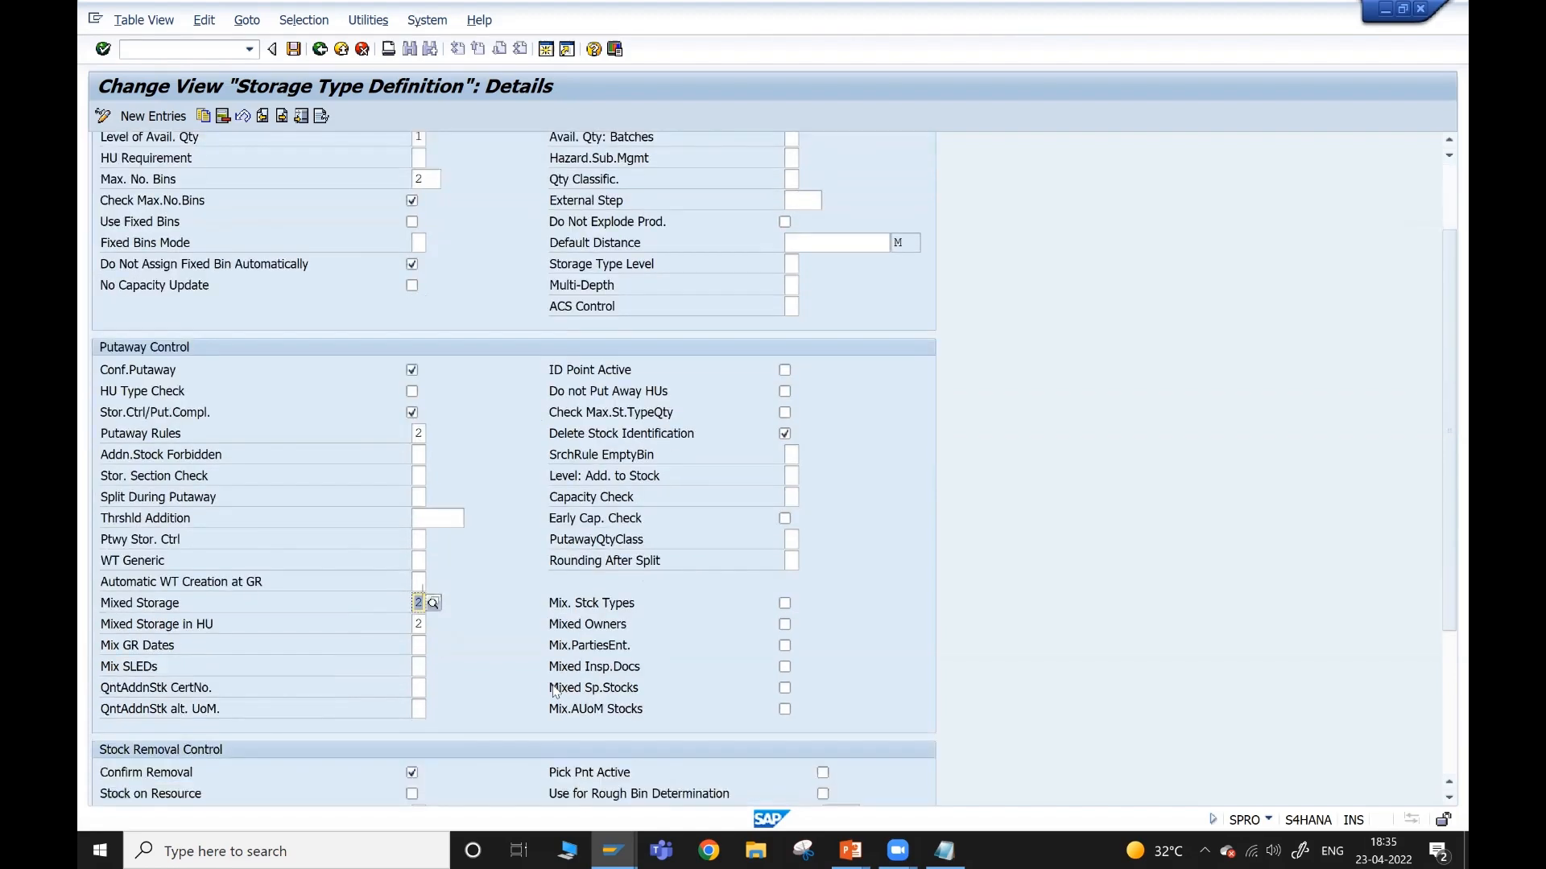
{"action": "scroll", "coordinate": [554, 690], "scroll_direction": "up", "scroll_amount": 2}
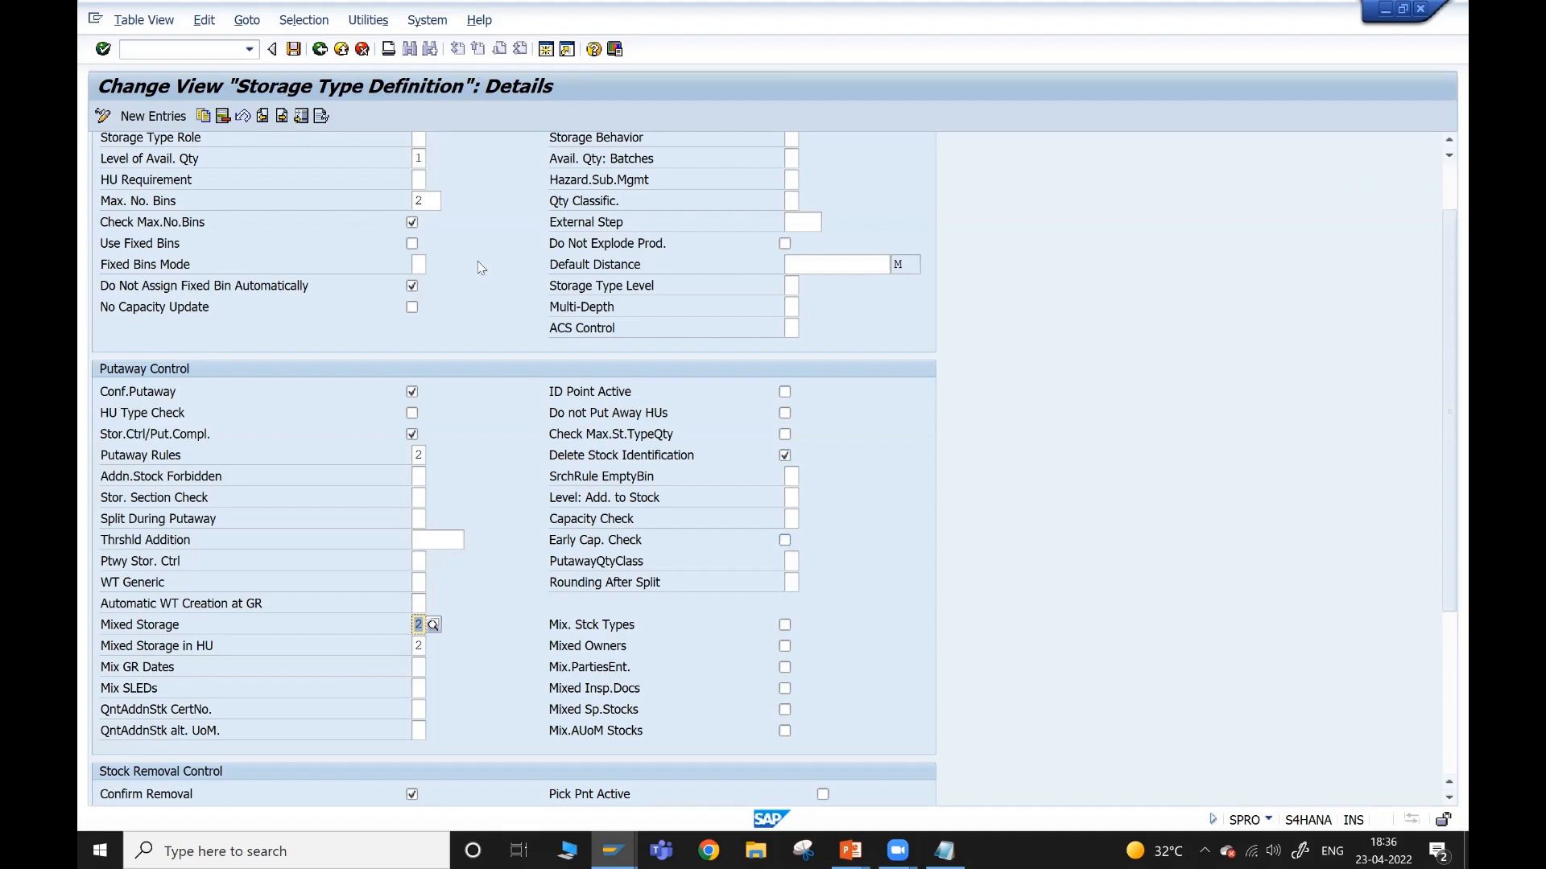
- Turn on Use Fixed Bins for storage type 0050, review its settings and return to the storage type overview
{"action": "left_click", "coordinate": [411, 243]}
{"action": "left_click", "coordinate": [363, 49]}
{"action": "left_click", "coordinate": [386, 350]}
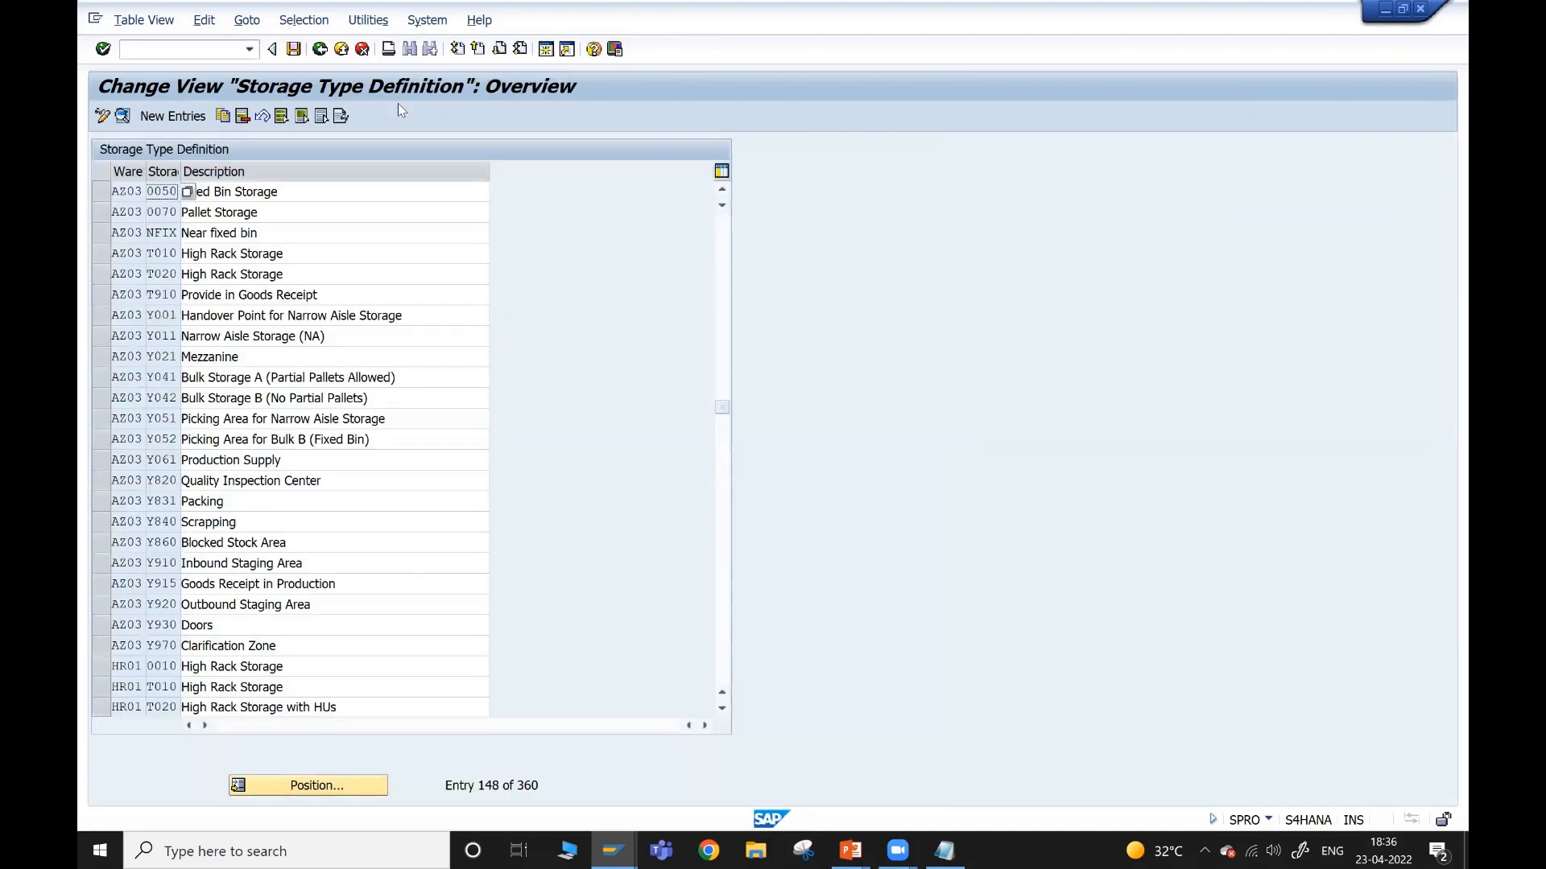
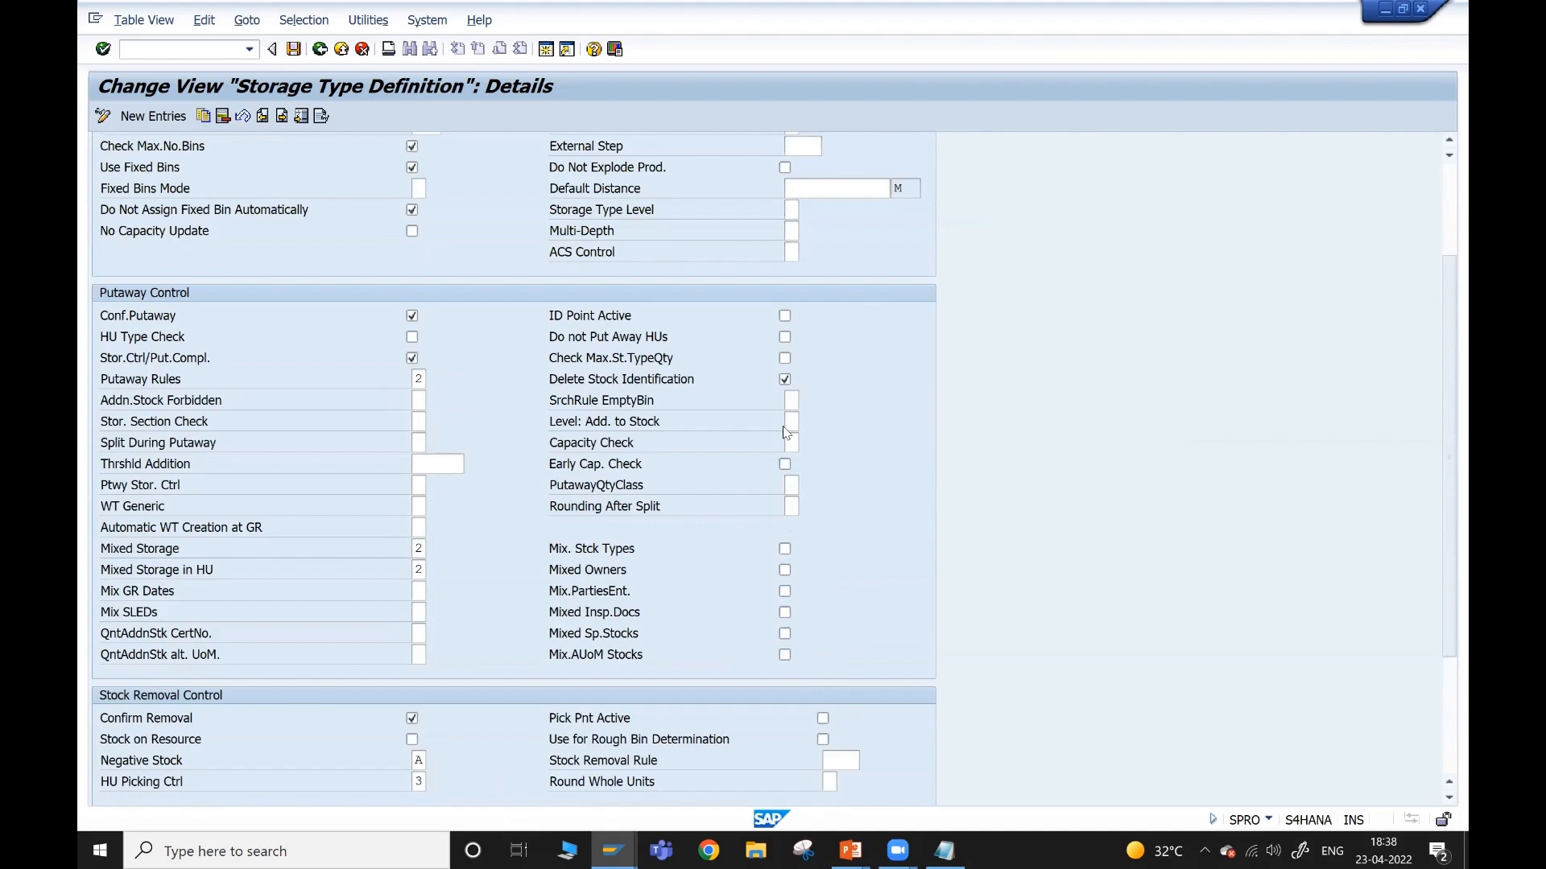
{"action": "scroll", "coordinate": [793, 408], "scroll_direction": "up", "scroll_amount": 3}
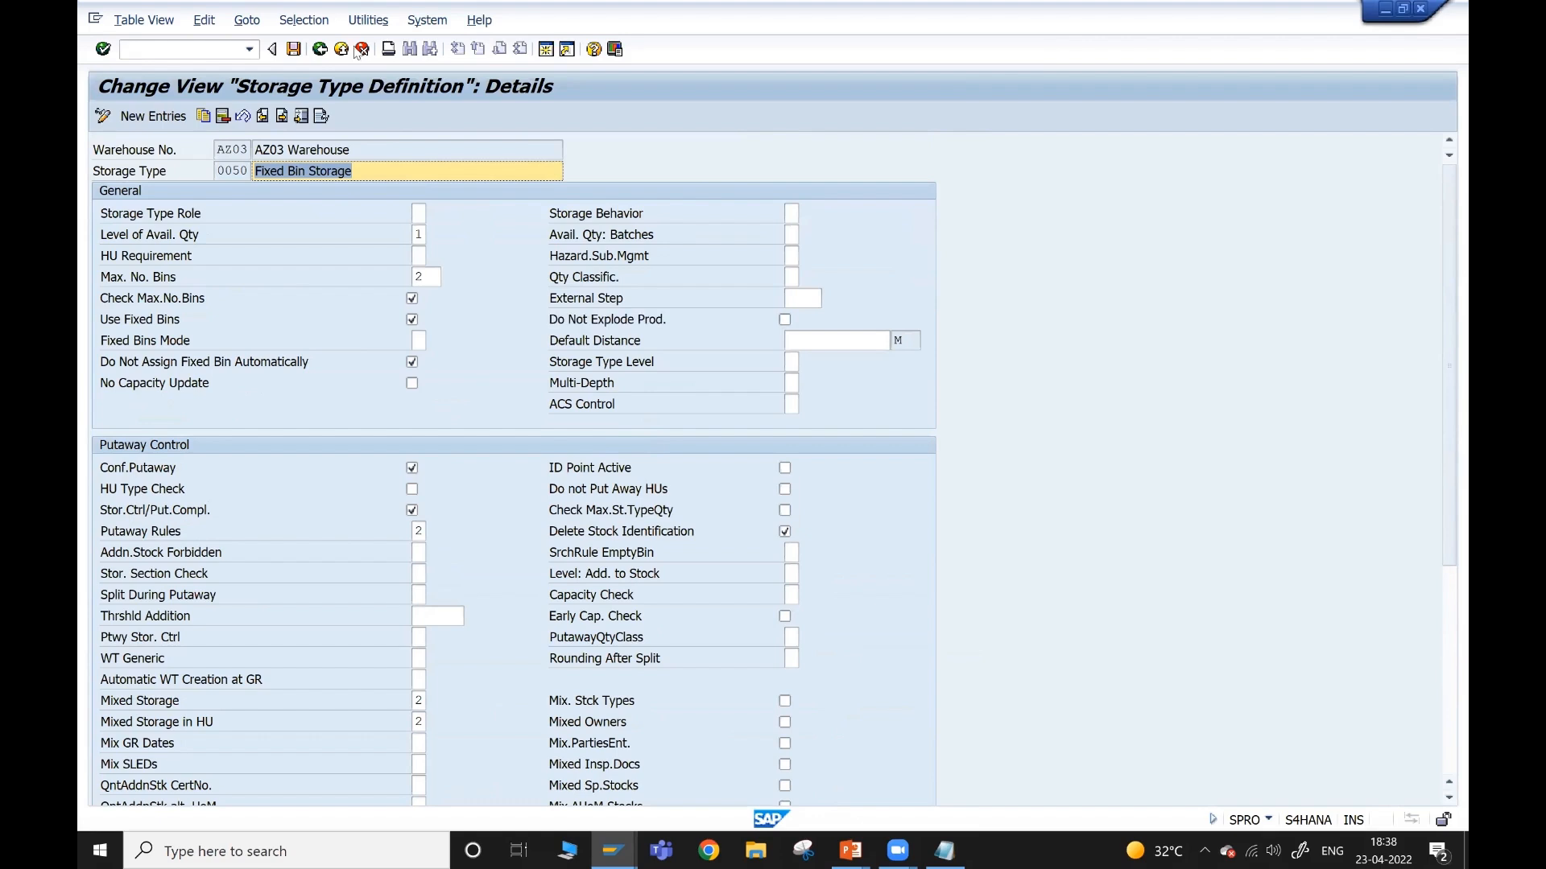
{"action": "left_click", "coordinate": [320, 50]}
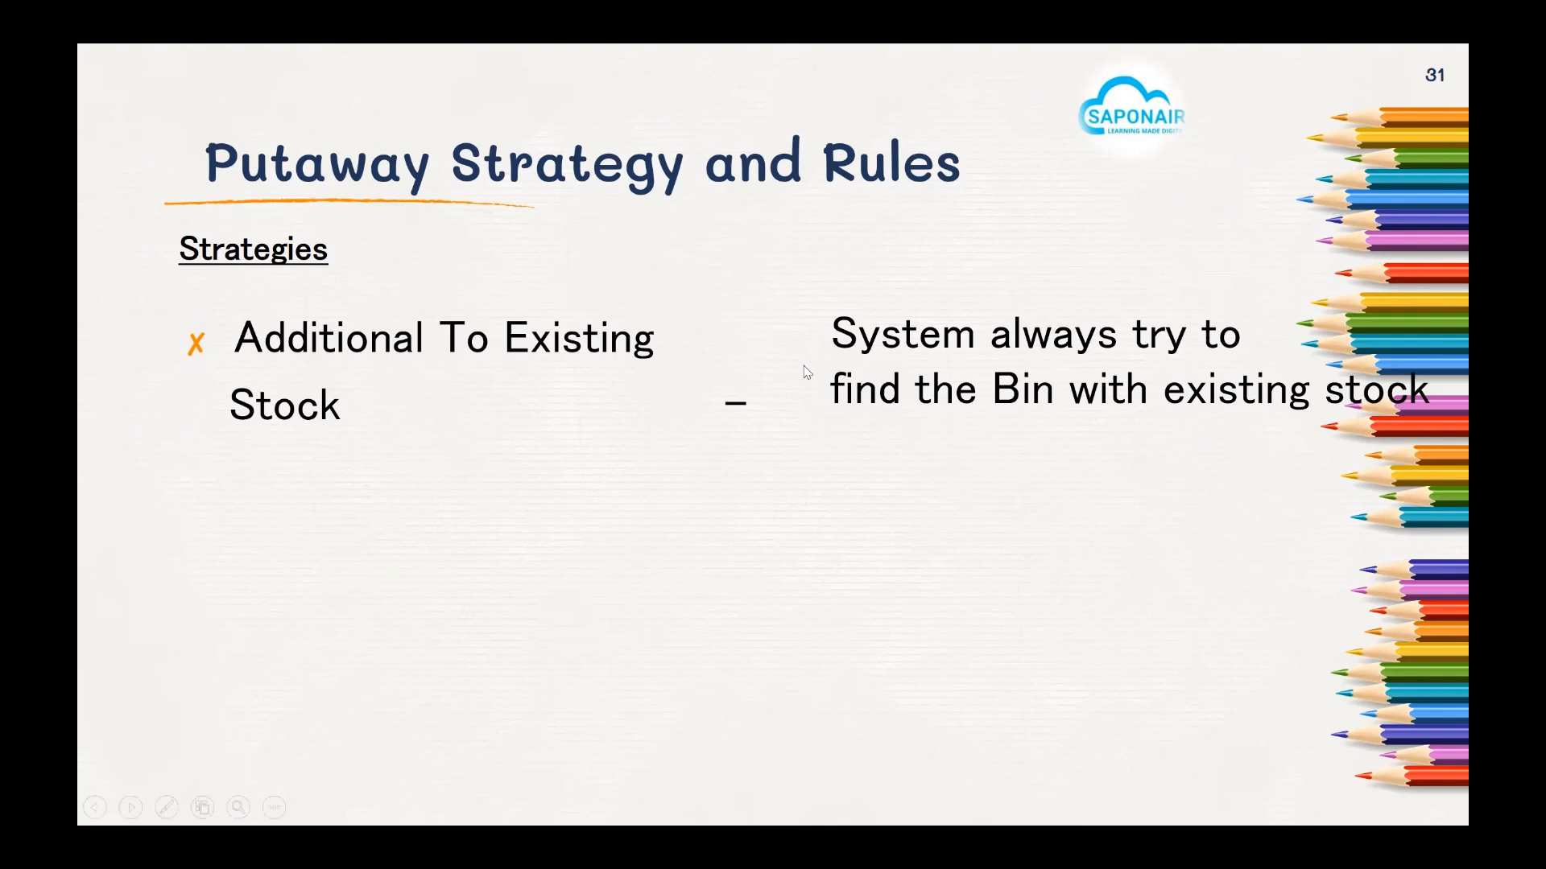
- Switch from the slide show to SAP, open AZ03 storage type T020's details and set its putaway rule to 2, Addition to Existing Stock/Empty Bin
{"action": "key", "text": "alt+Tab"}
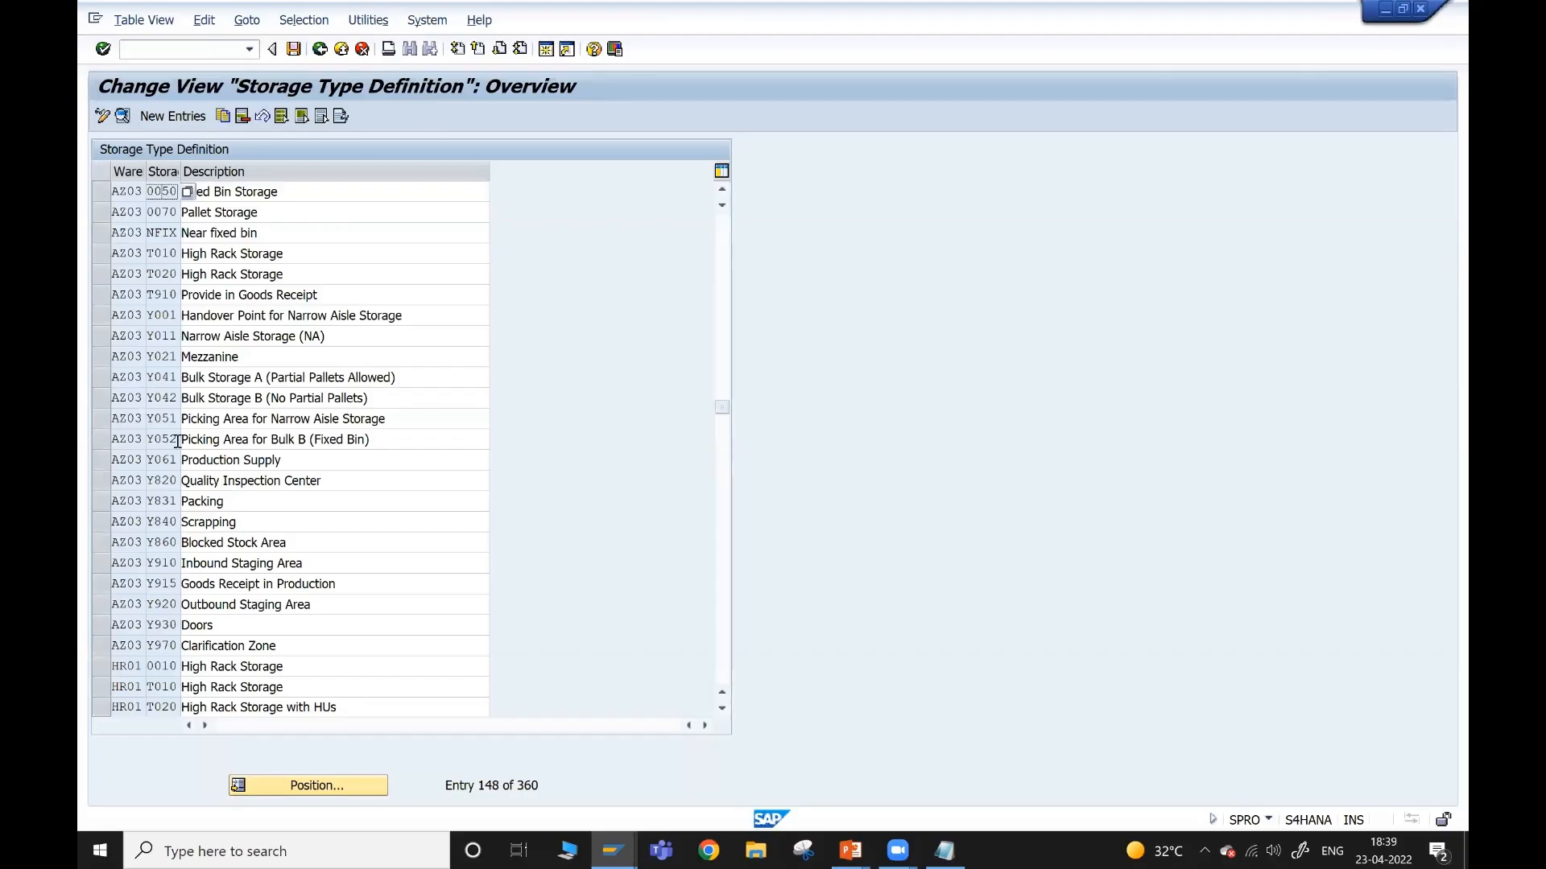
{"action": "double_click", "coordinate": [160, 274]}
{"action": "scroll", "coordinate": [217, 341], "scroll_direction": "down", "scroll_amount": 1}
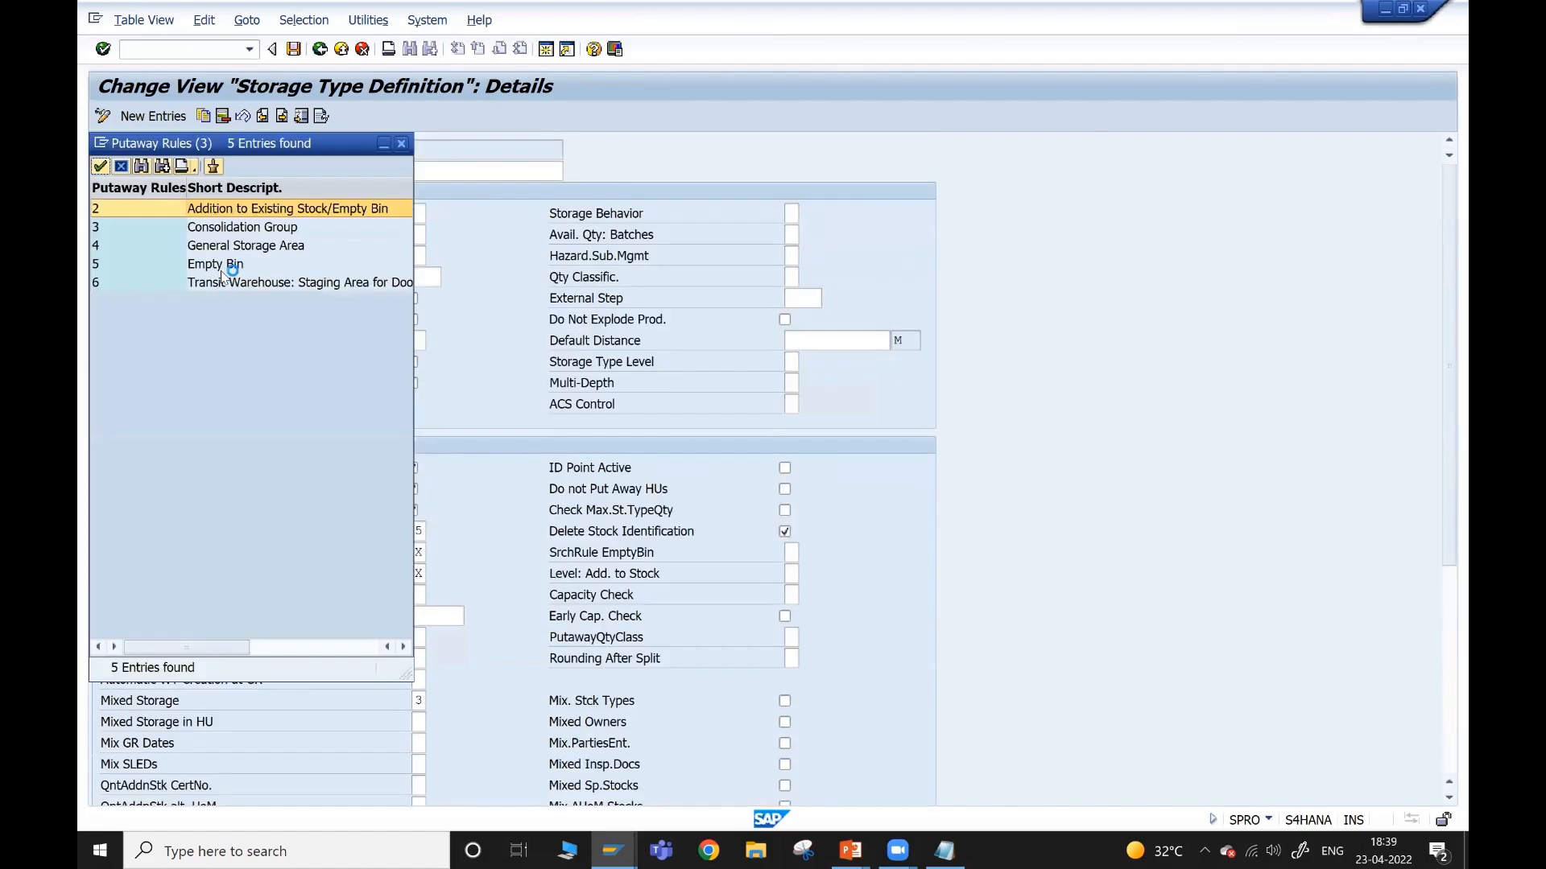
{"action": "double_click", "coordinate": [262, 211]}
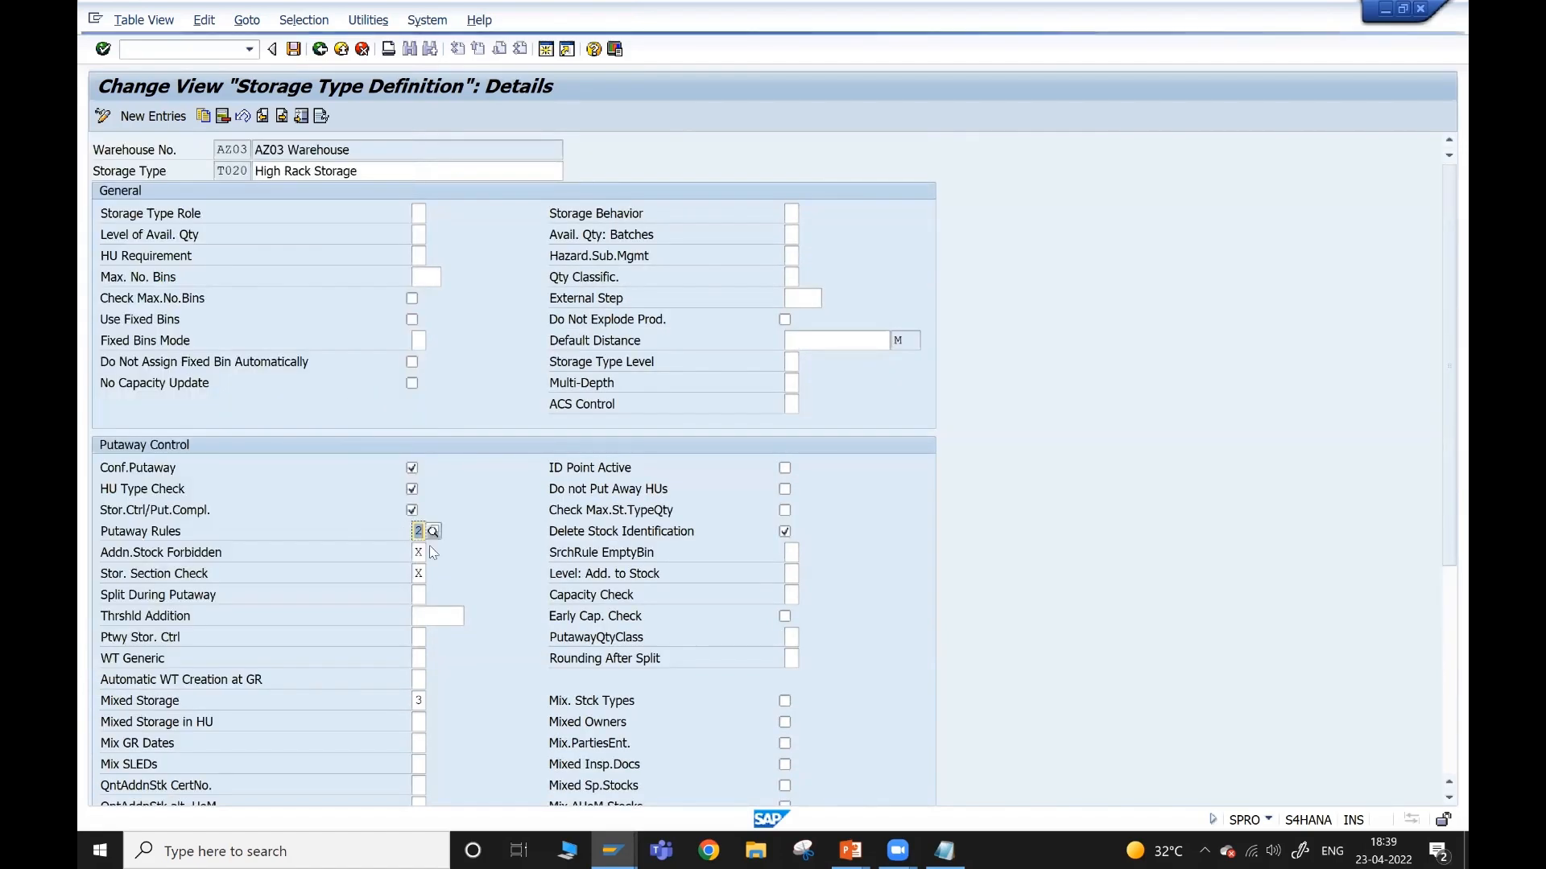
- Set Addn.Stock Forbidden for storage type T020 to the blank option, Addition to existing stock permitted
{"action": "left_click", "coordinate": [429, 551]}
{"action": "left_click", "coordinate": [432, 553]}
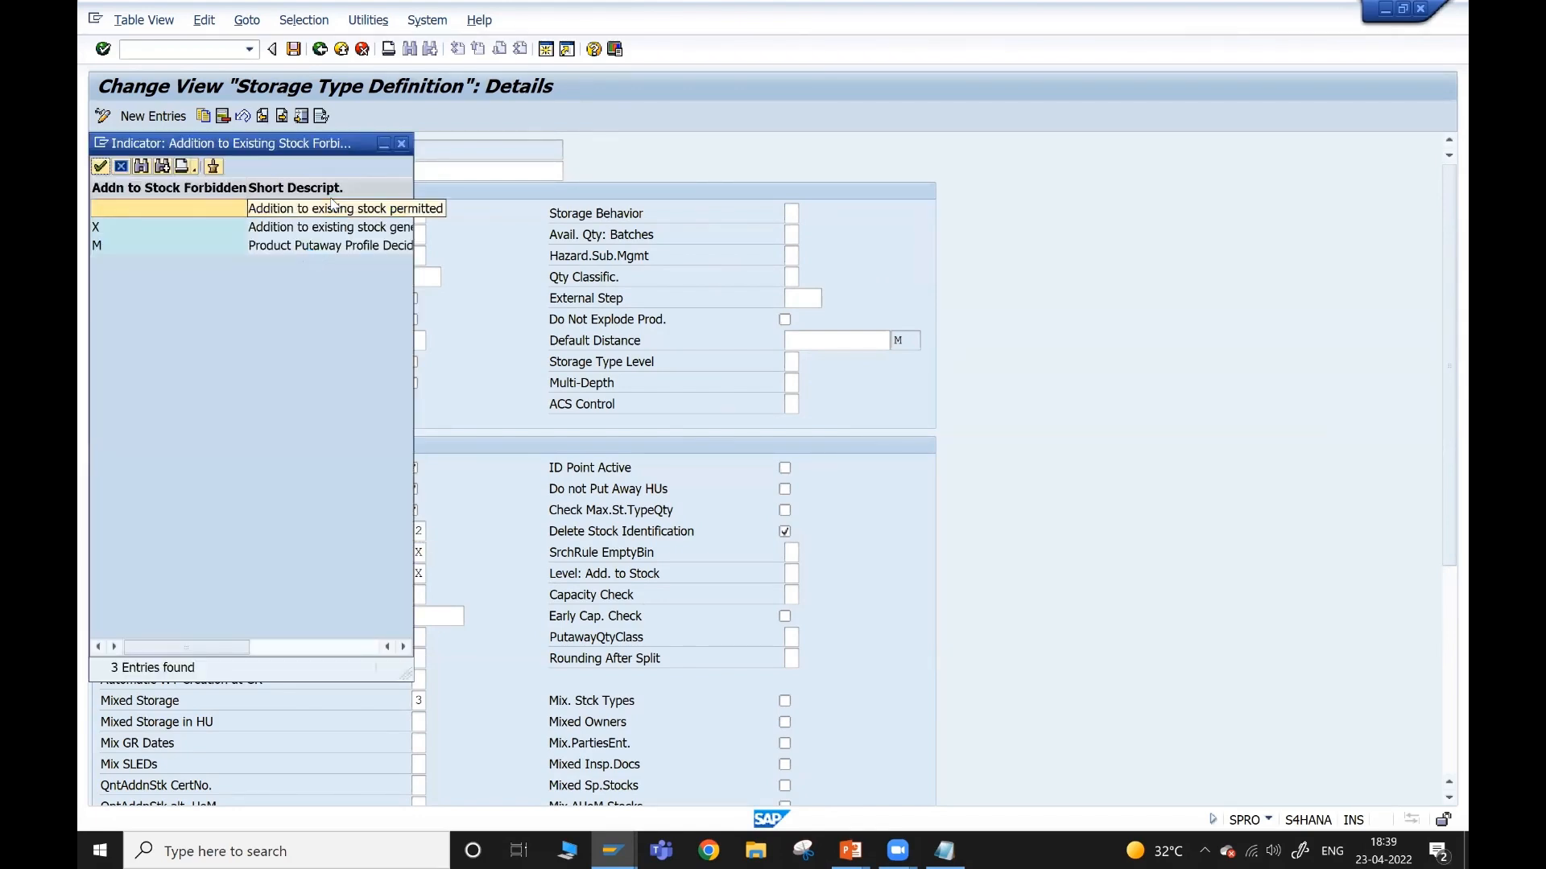
{"action": "double_click", "coordinate": [334, 208]}
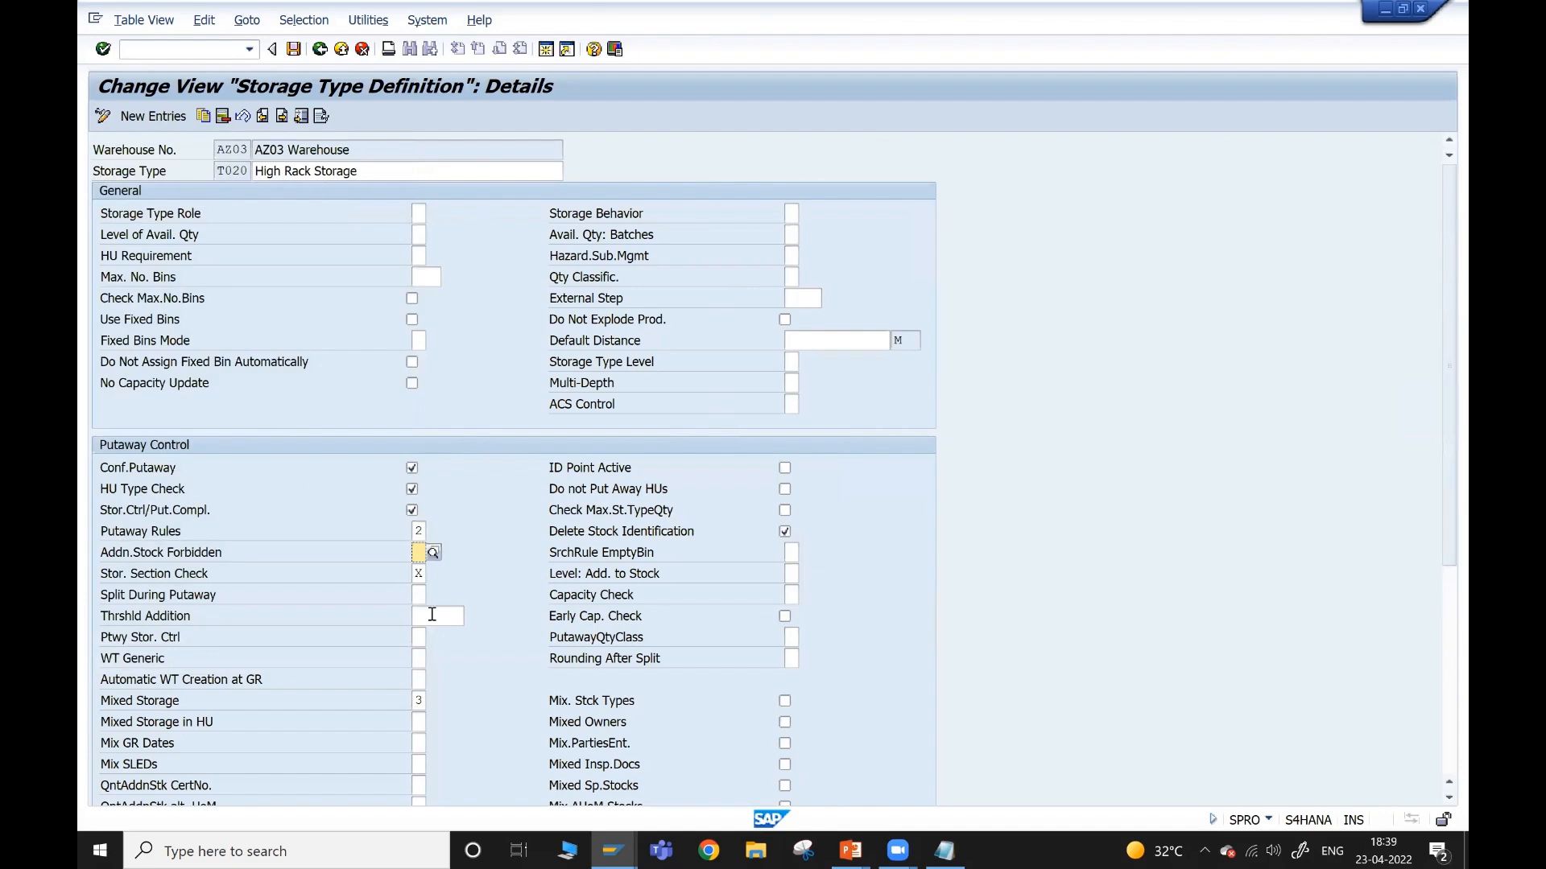
{"action": "scroll", "coordinate": [432, 614], "scroll_direction": "down", "scroll_amount": 3}
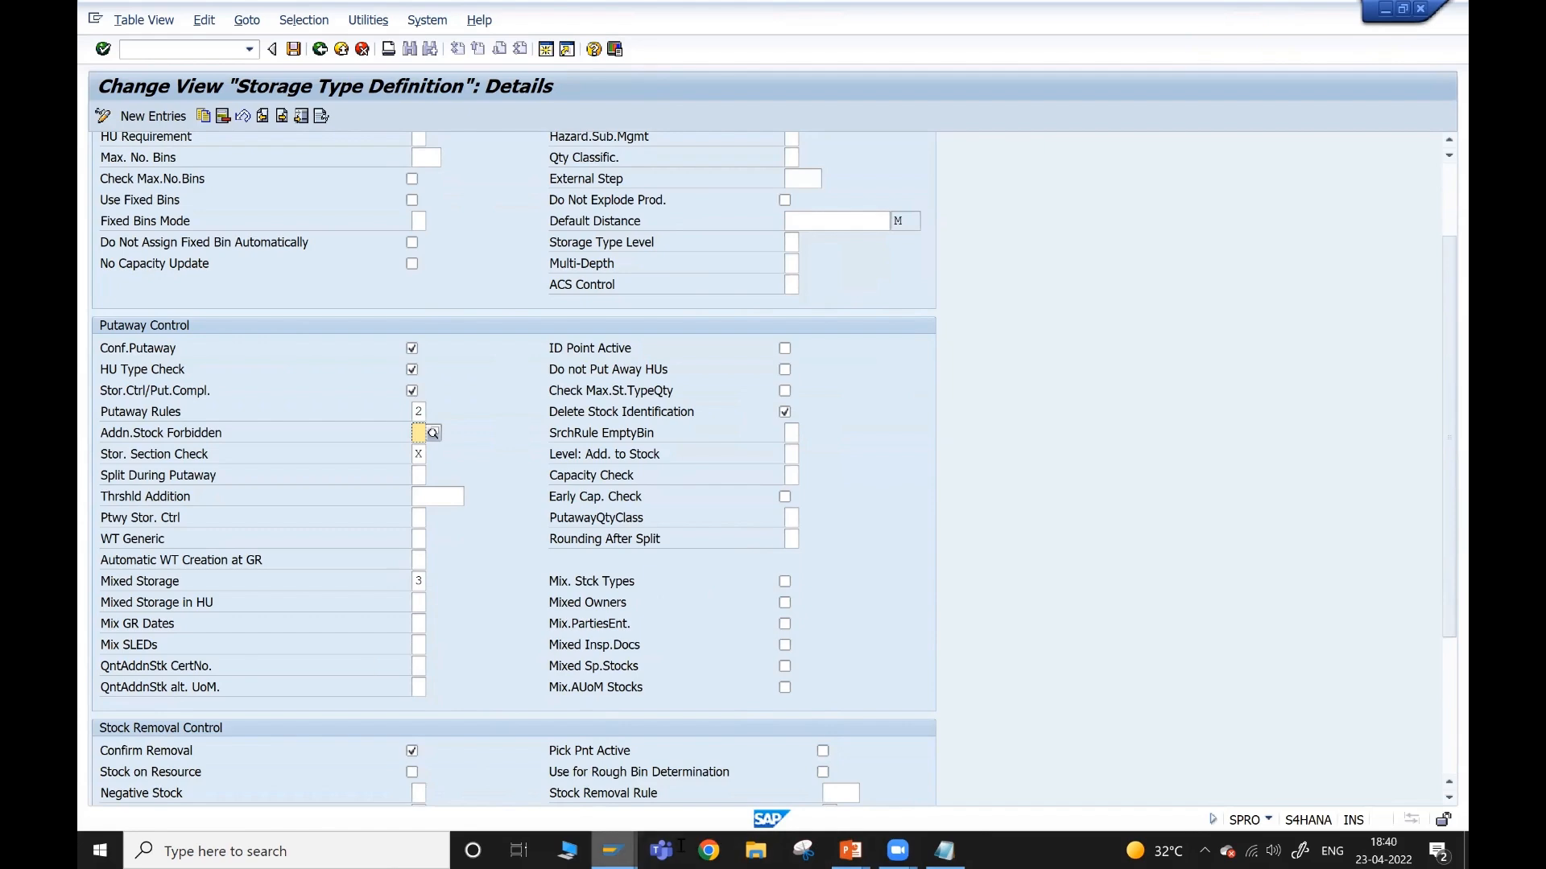
- Switch to the slide show and reveal the Empty Bin explanation on the Putaway Strategy and Rules slide
{"action": "left_click", "coordinate": [863, 852]}
{"action": "left_click", "coordinate": [937, 763]}
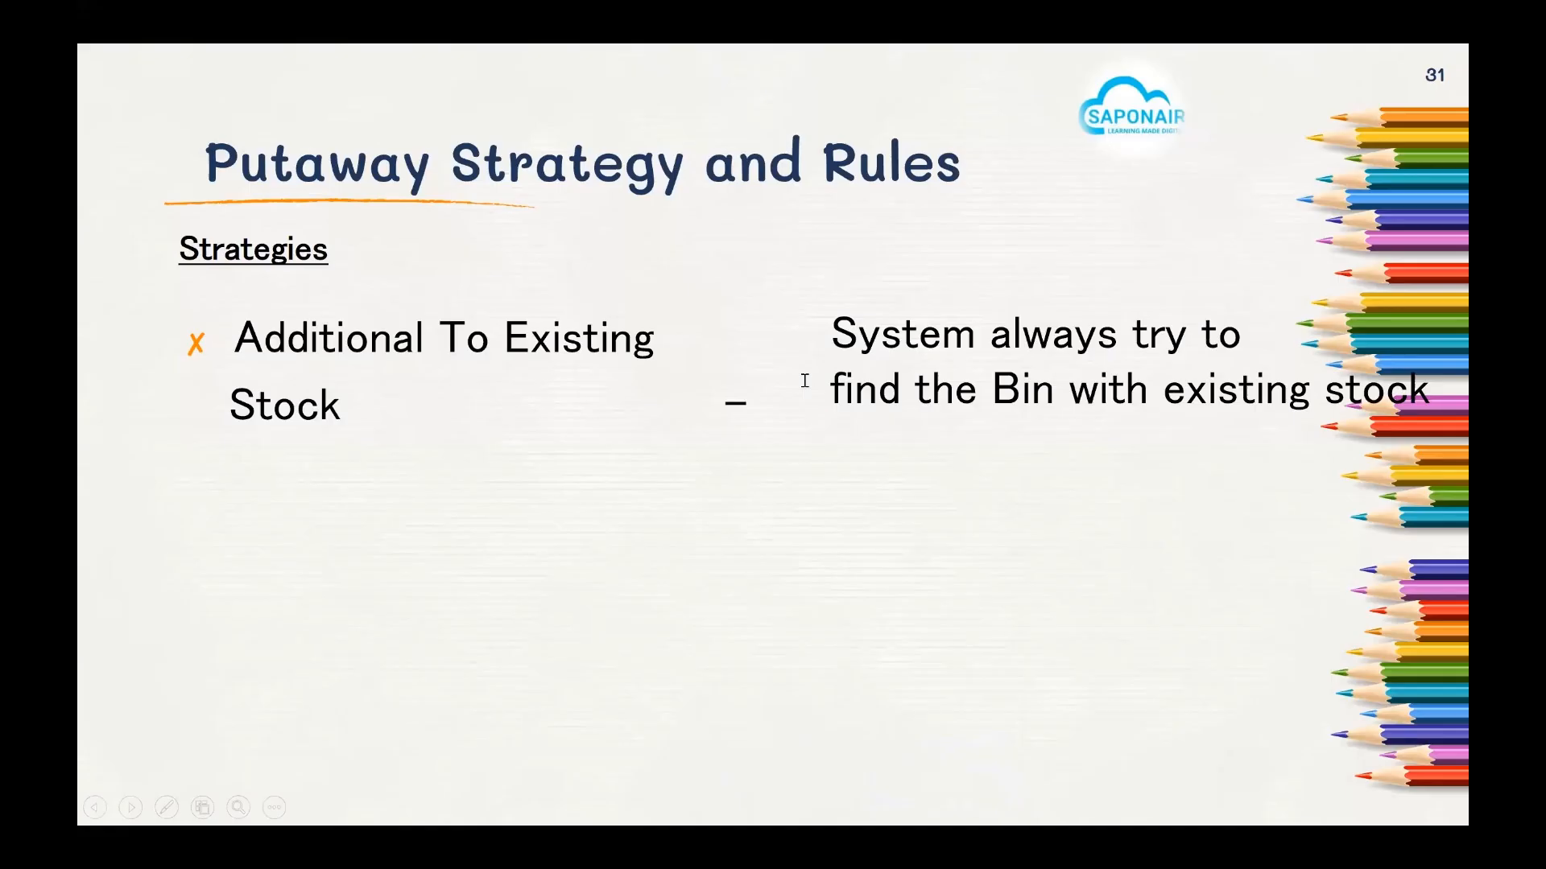
{"action": "left_click", "coordinate": [805, 380]}
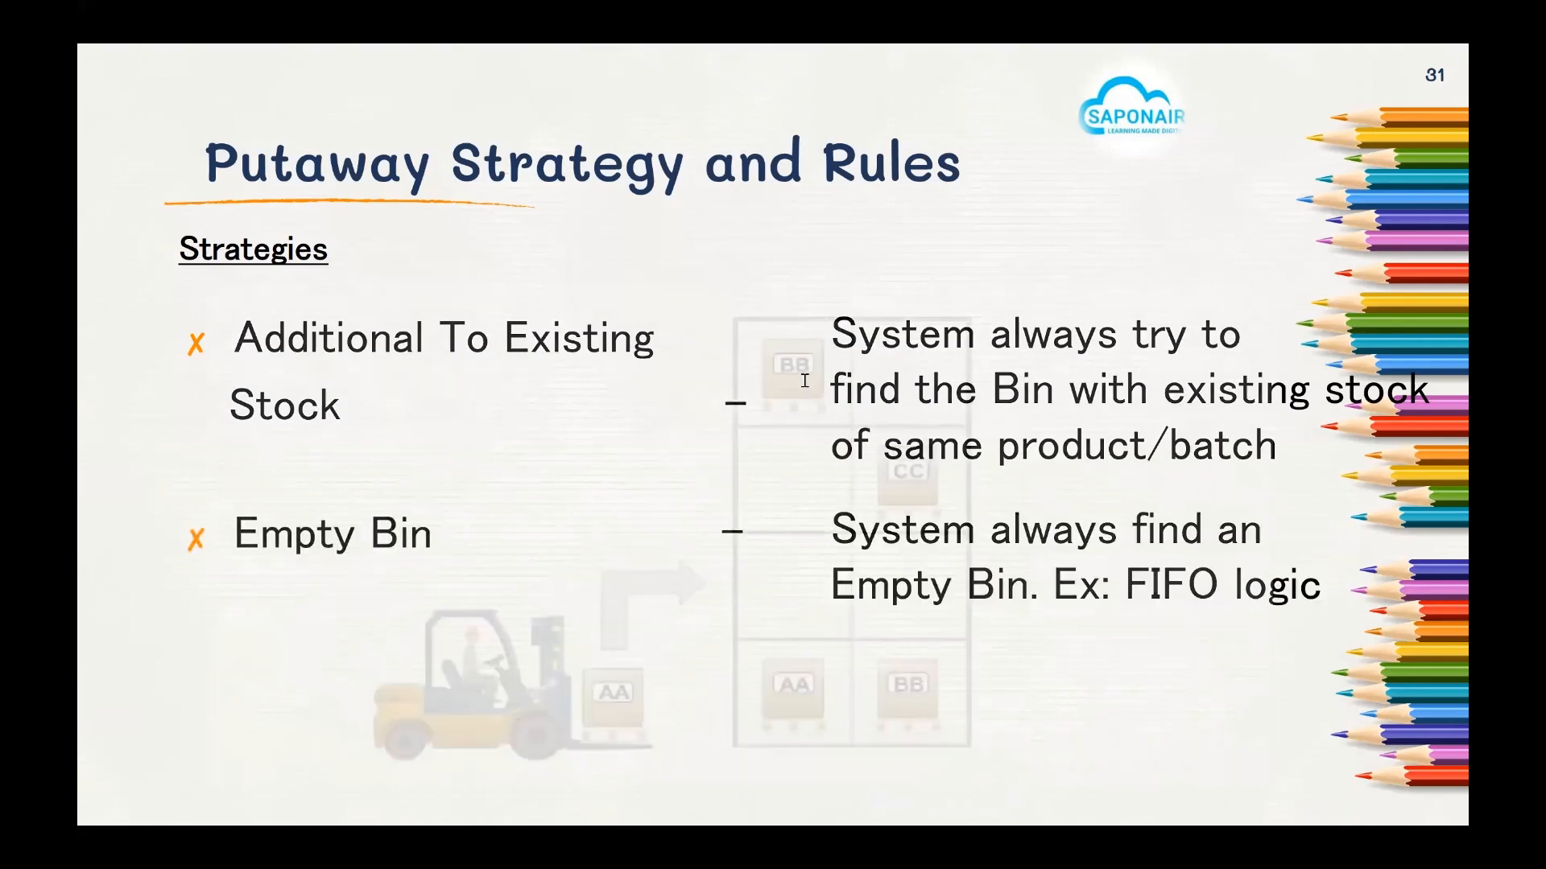
- Switch back to SAP, set storage type T020's putaway rule to 5, Empty Bin, and save the storage type definition
{"action": "key", "text": "alt+Tab"}
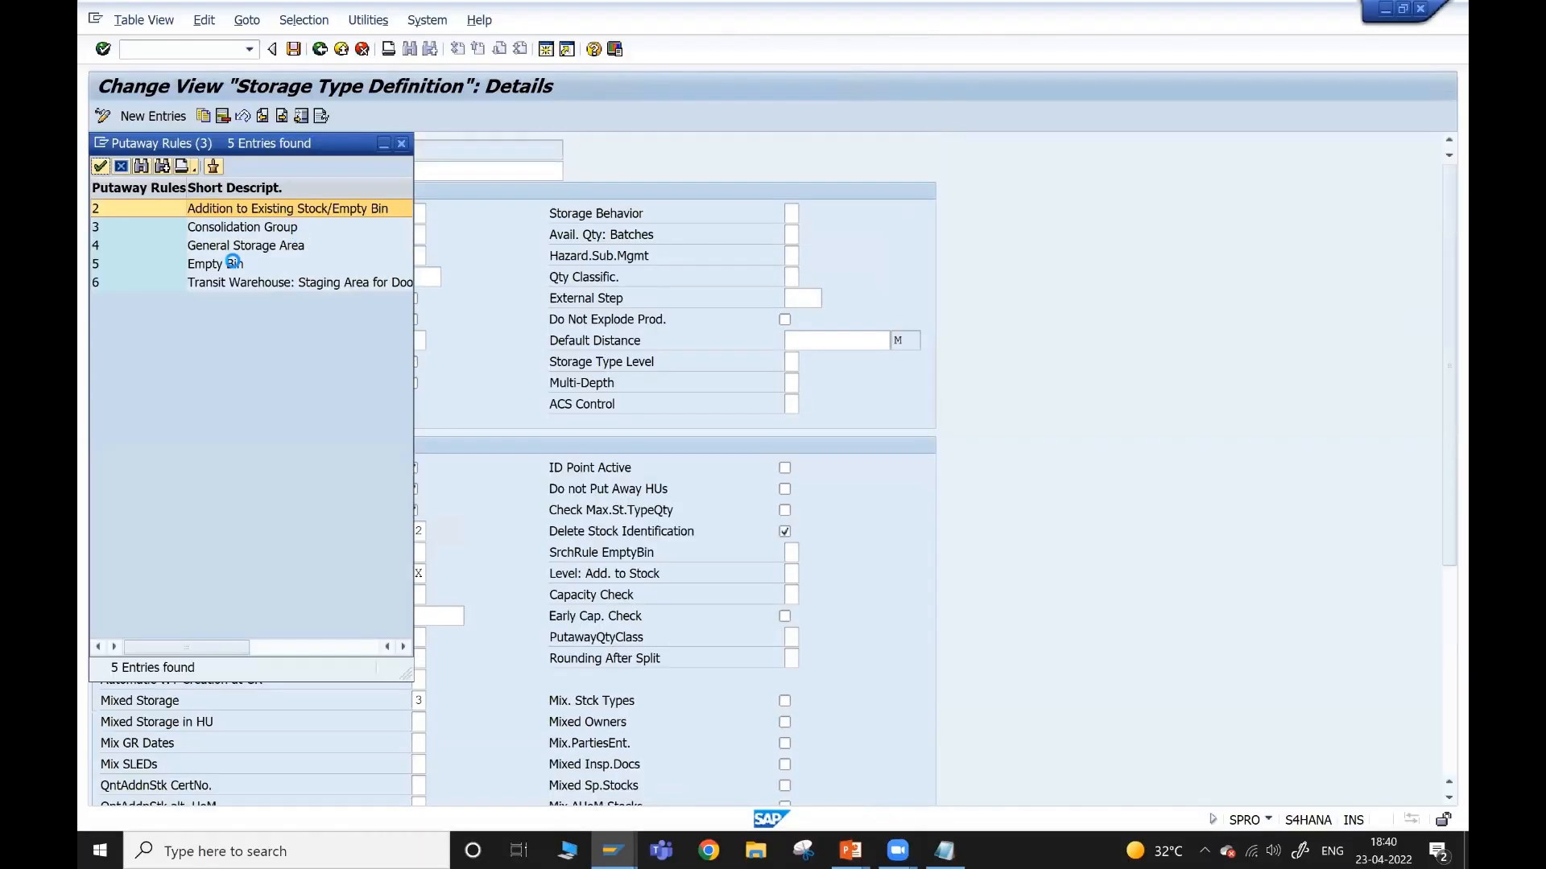
{"action": "double_click", "coordinate": [231, 260]}
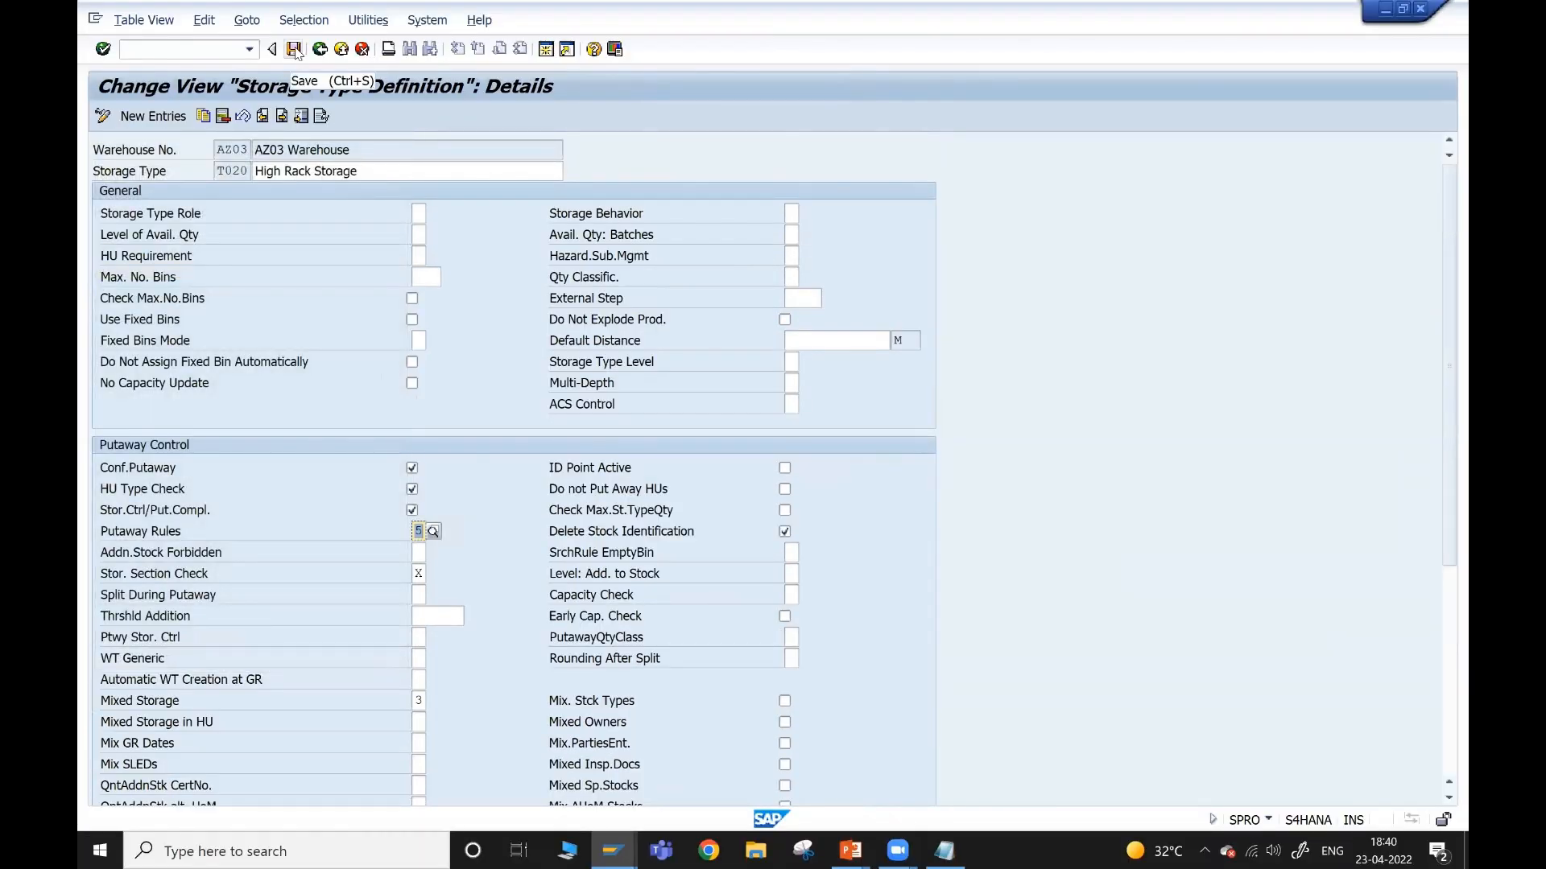
{"action": "key", "text": "ctrl+s"}
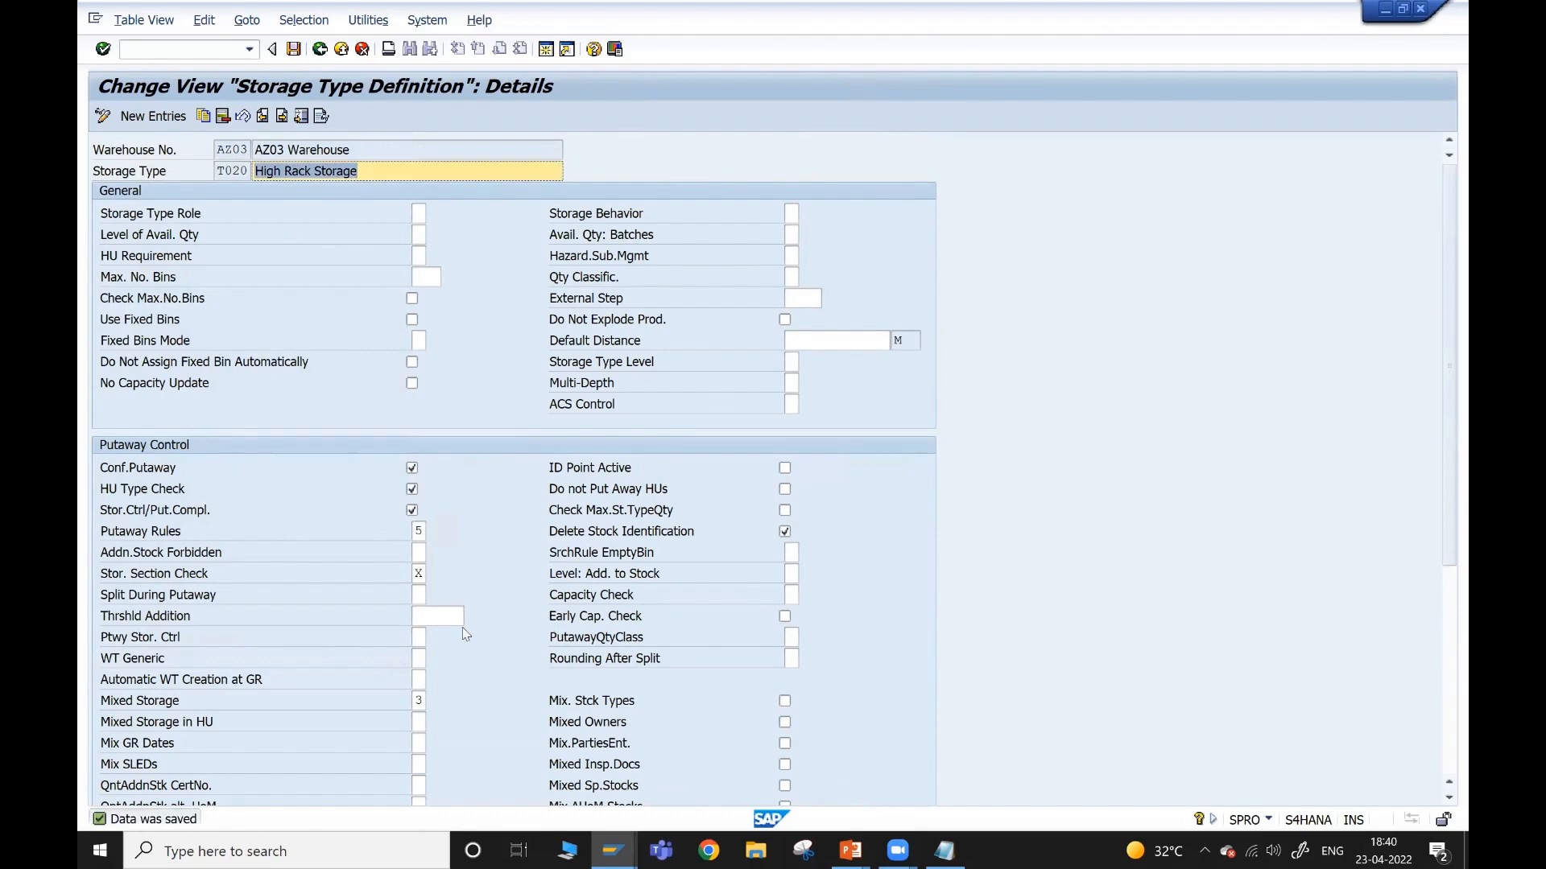
- Switch to the warehouse task session, return to inbound delivery 1907 and create putaway warehouse tasks for all its handling units
{"action": "key", "text": "alt+Tab"}
{"action": "key", "text": "alt+Tab"}
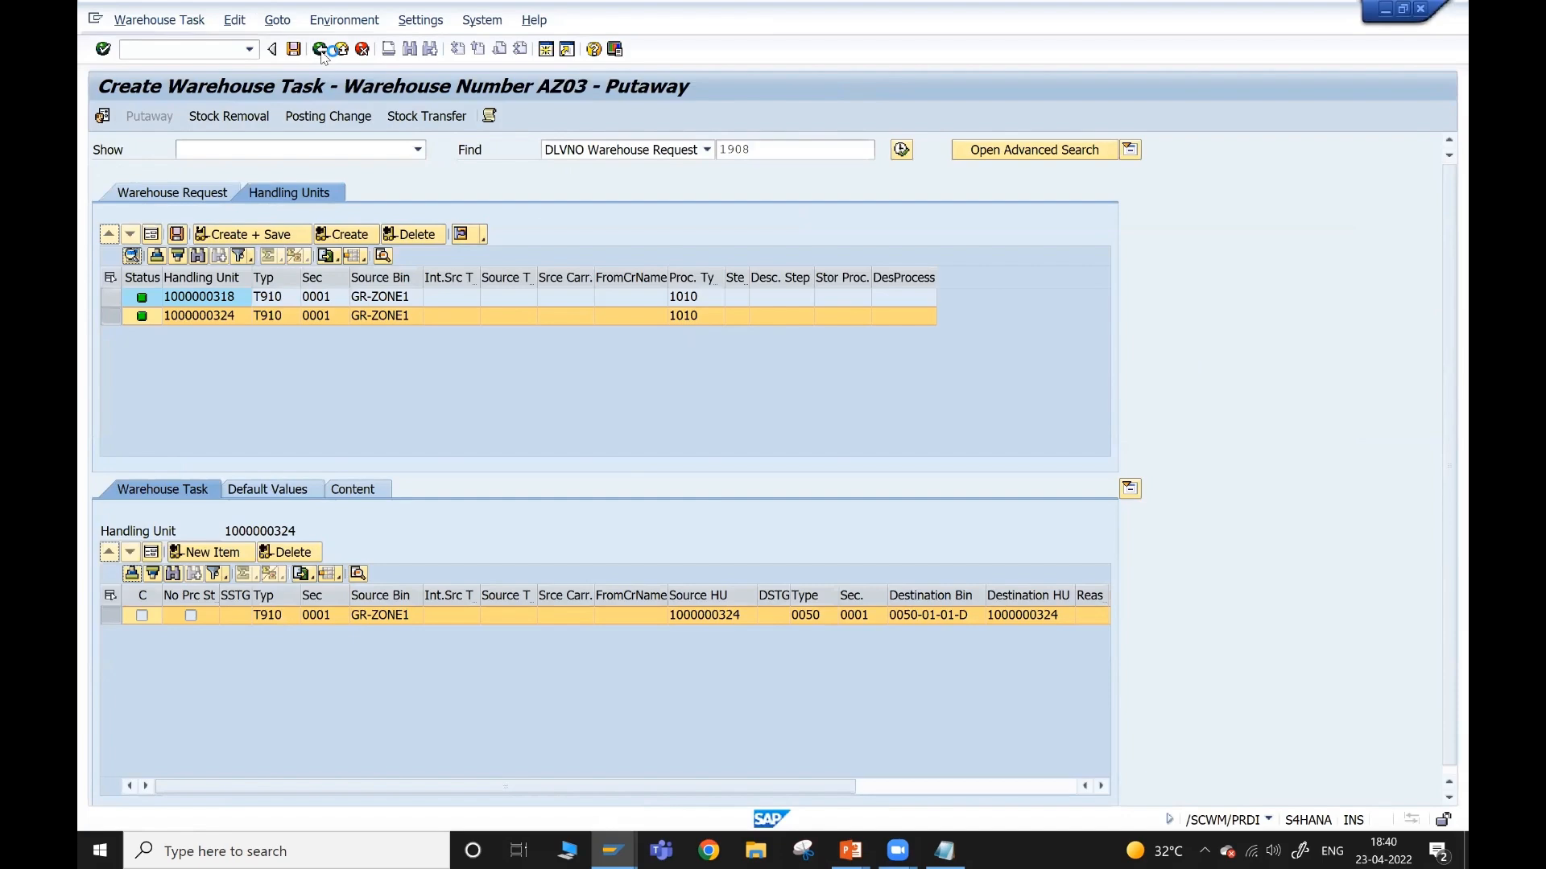
{"action": "left_click", "coordinate": [319, 49]}
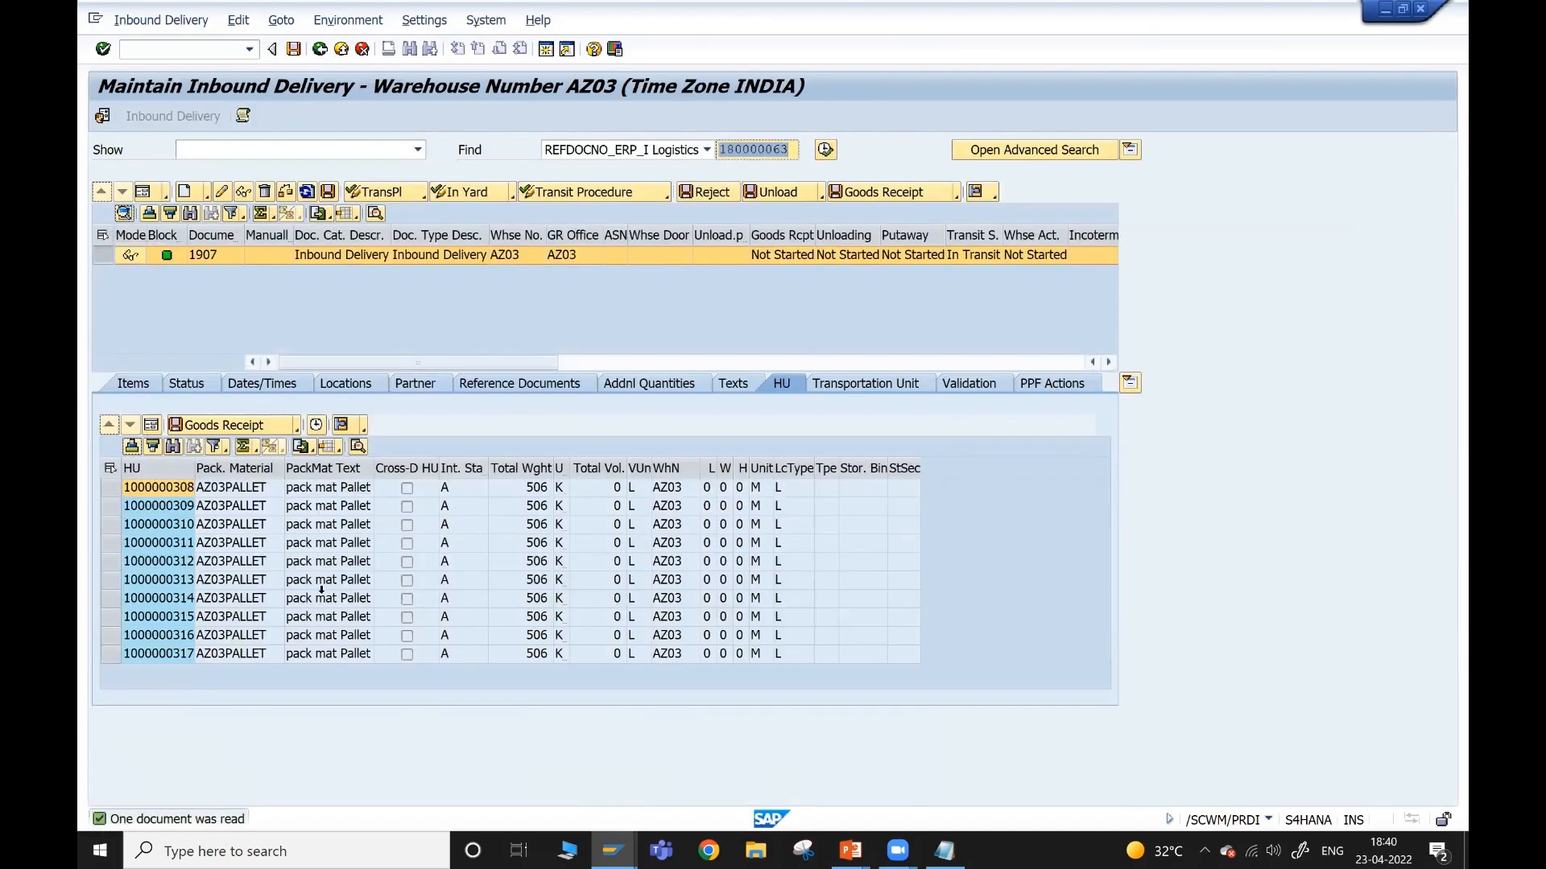
{"action": "left_click", "coordinate": [160, 20]}
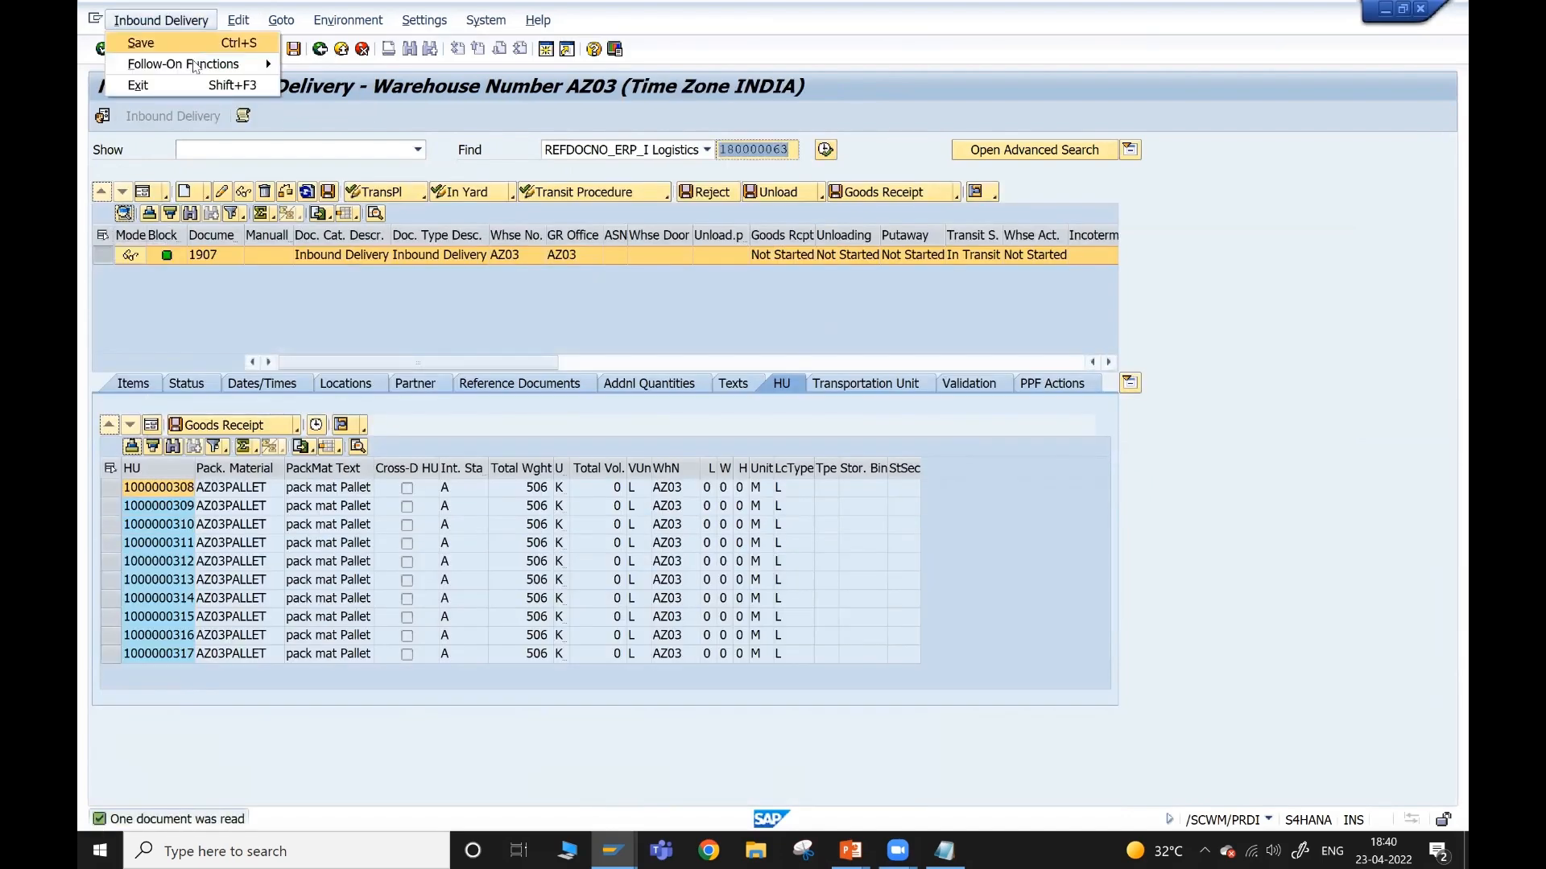
{"action": "mouse_move", "coordinate": [196, 65]}
{"action": "left_click", "coordinate": [345, 65]}
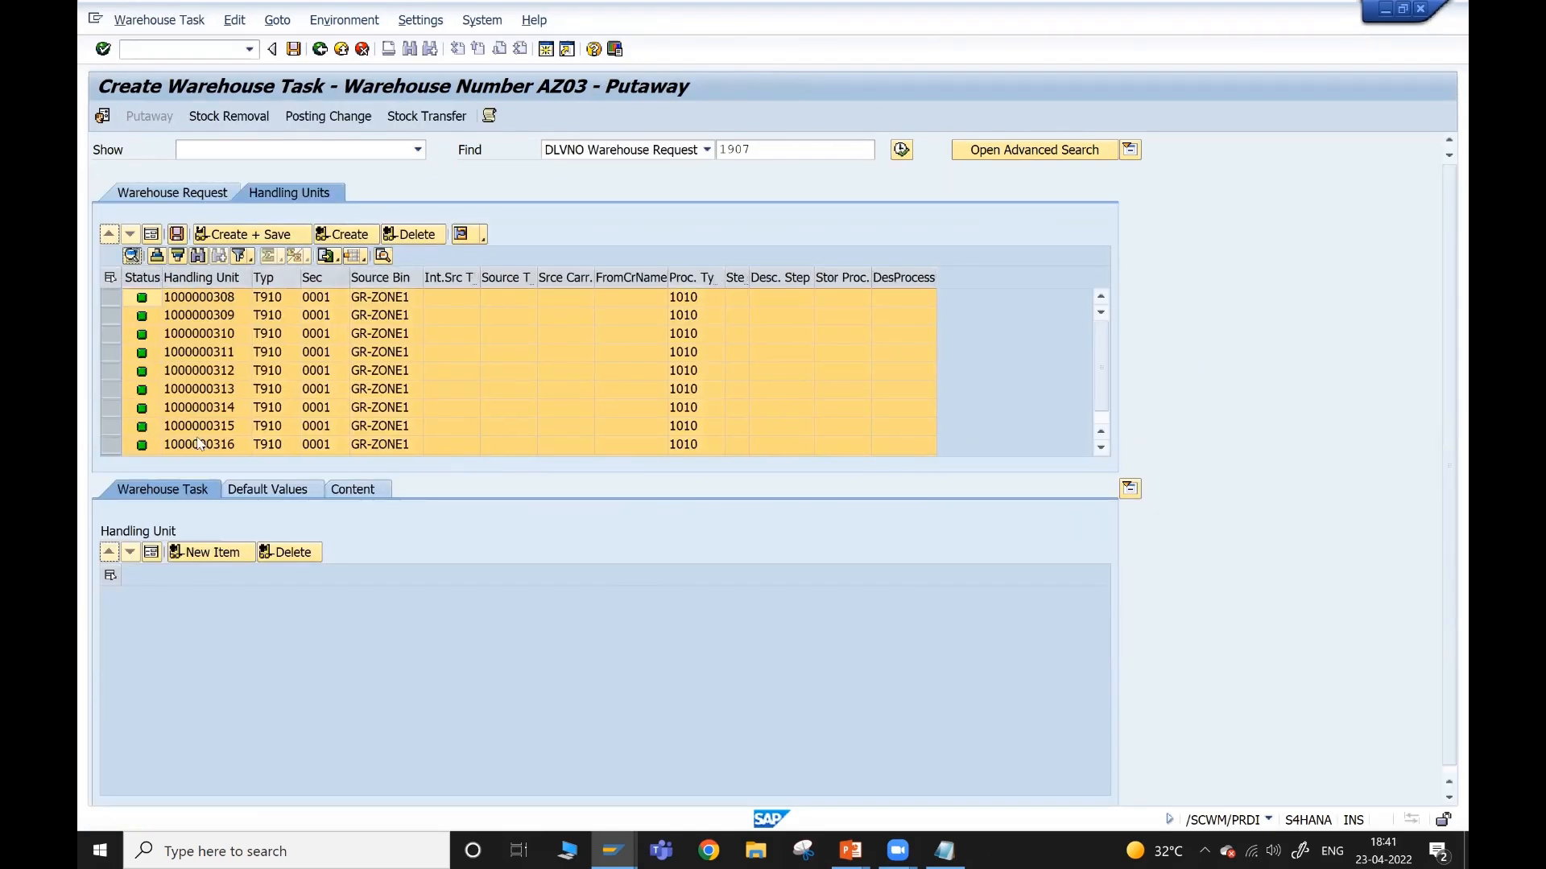
- Check the destination storage type and bin of the putaway tasks for the first five handling units, one by one
{"action": "left_click", "coordinate": [112, 298]}
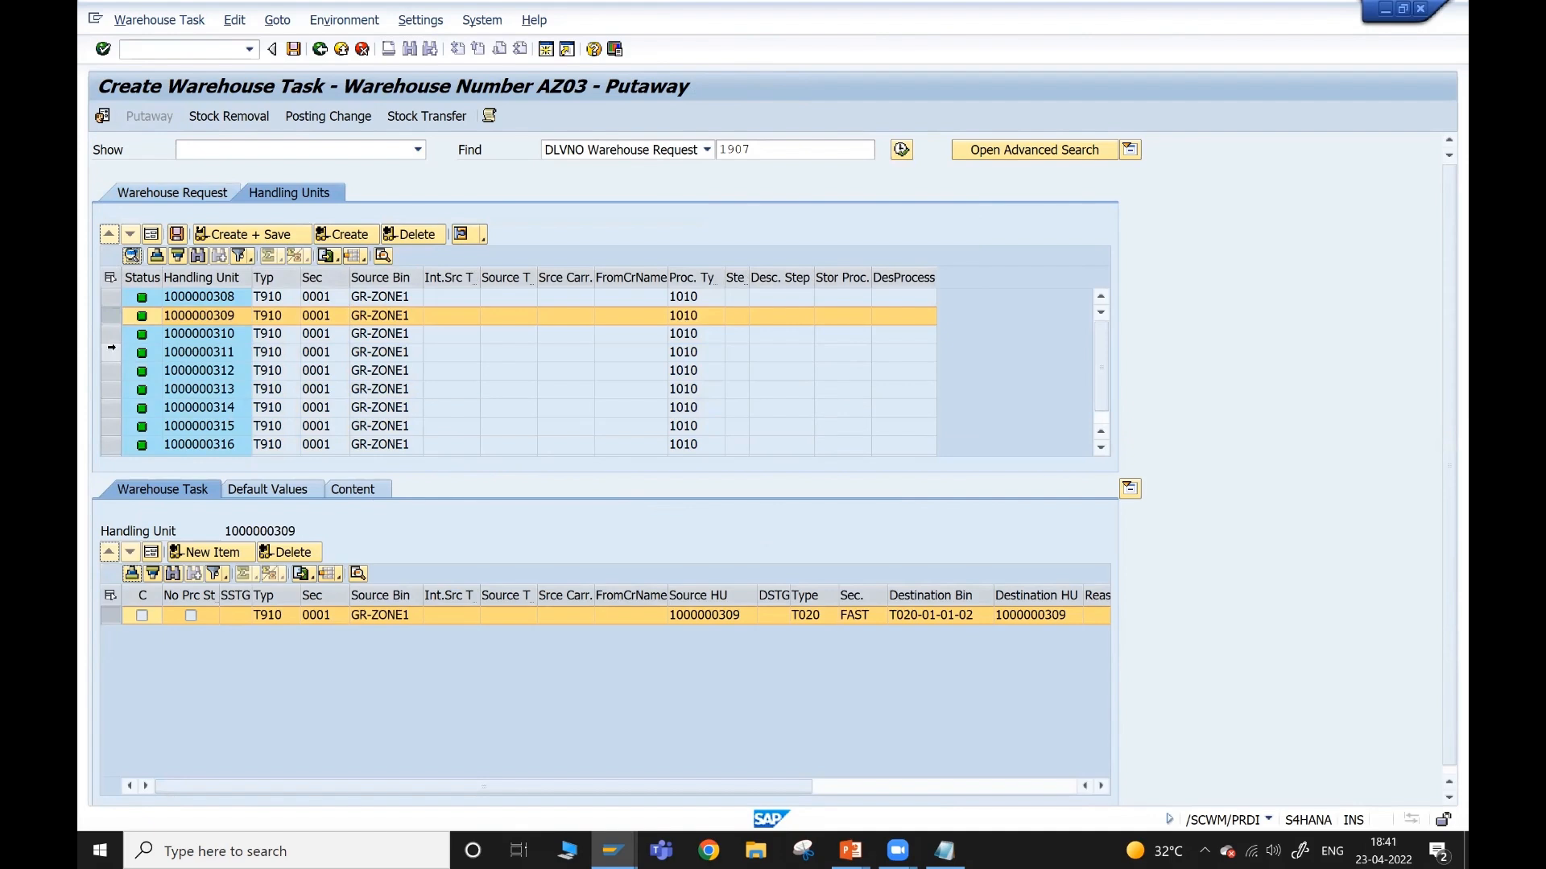
{"action": "left_click", "coordinate": [109, 335]}
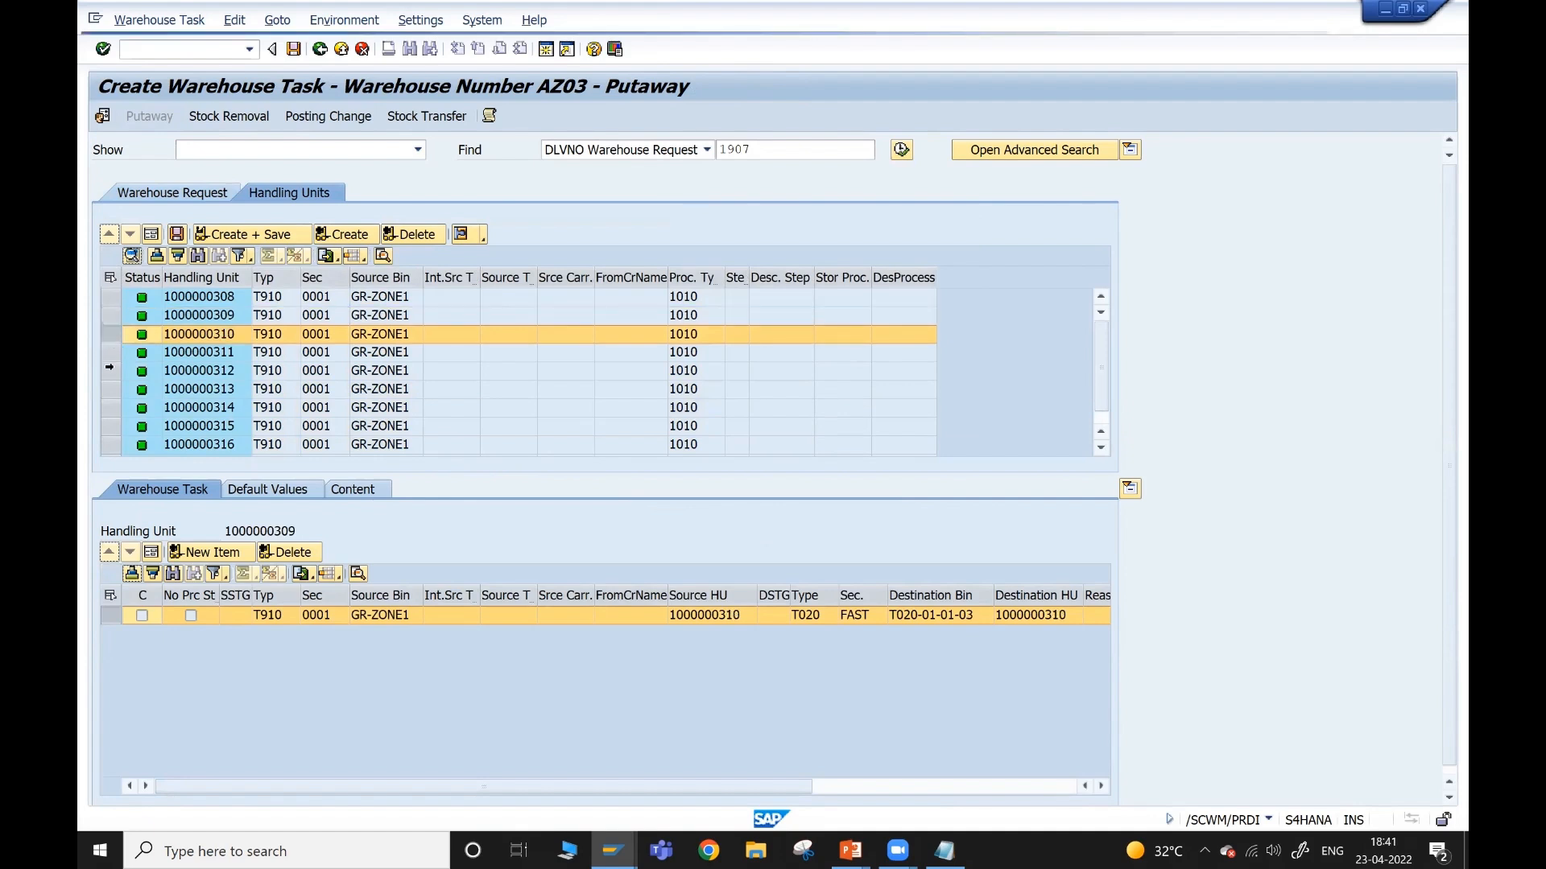
{"action": "left_click", "coordinate": [107, 359]}
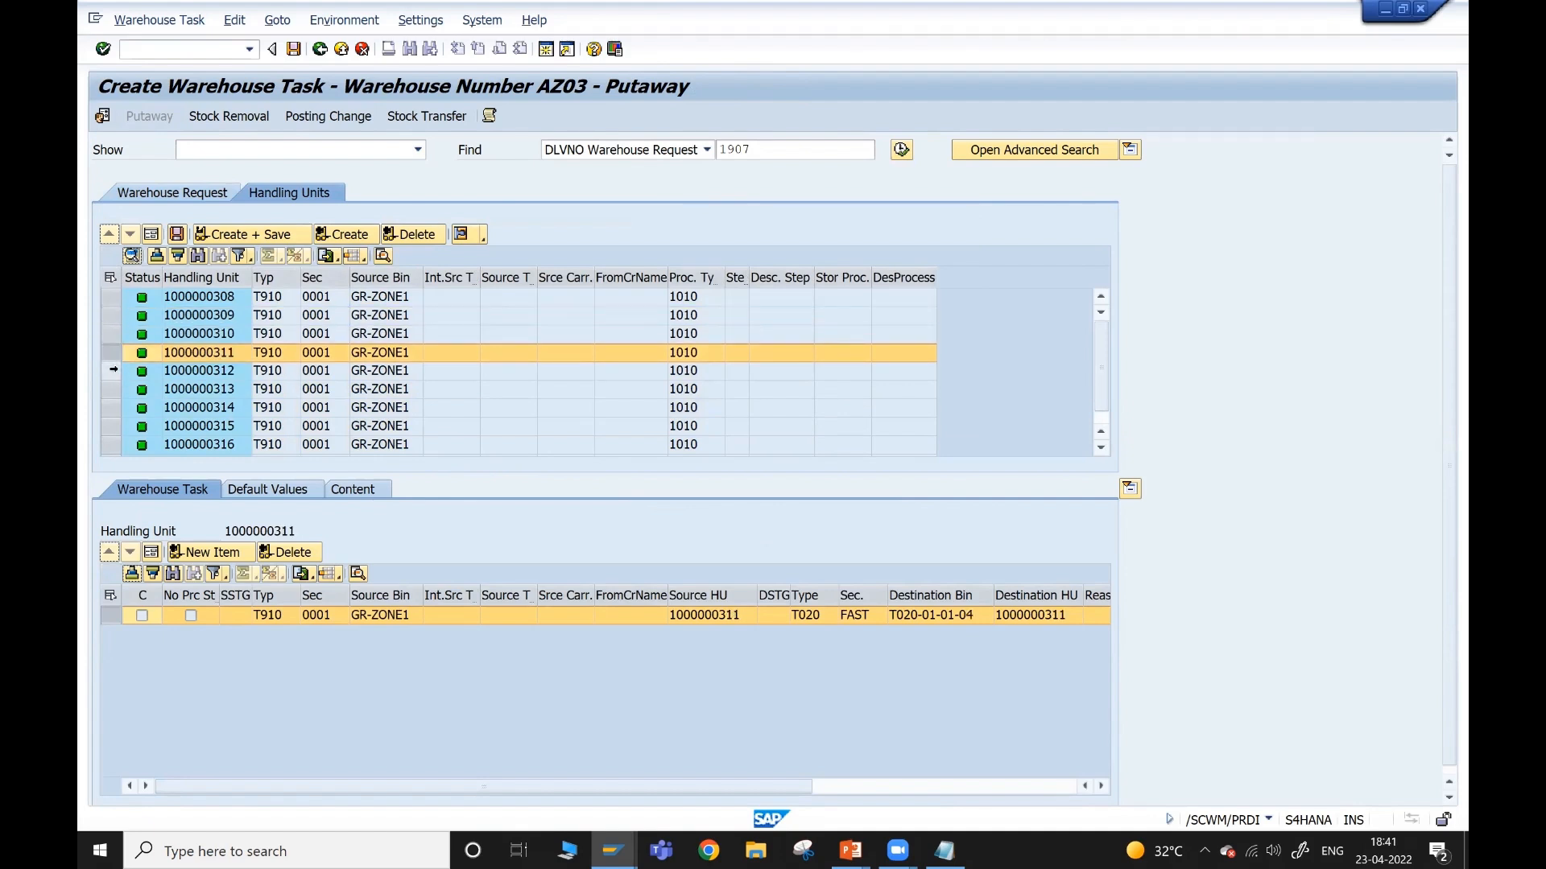
{"action": "left_click", "coordinate": [111, 371]}
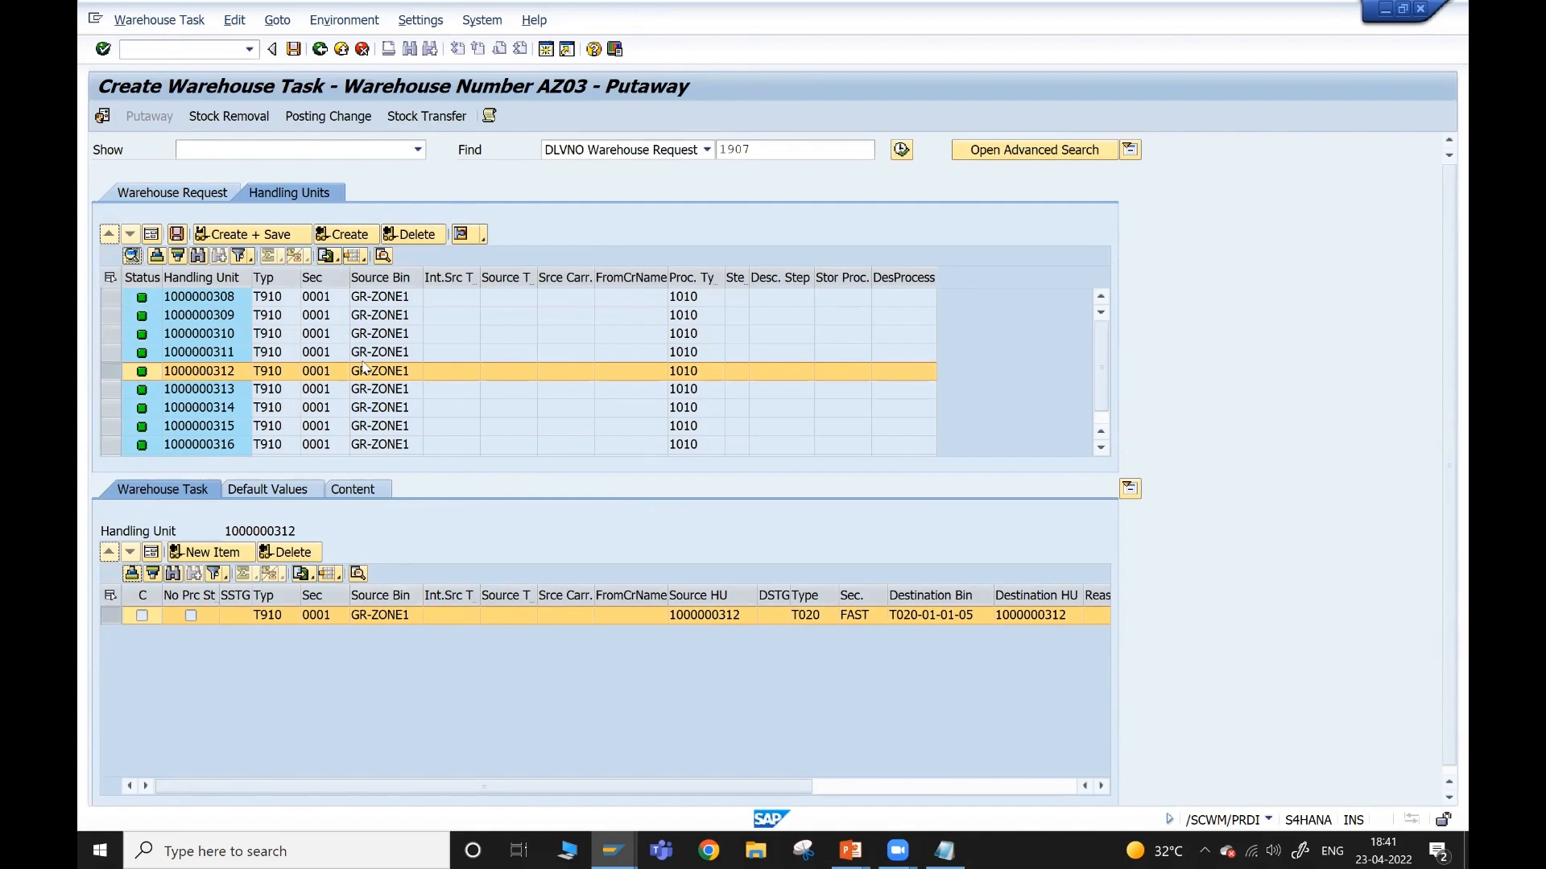
{"action": "key", "text": "F10"}
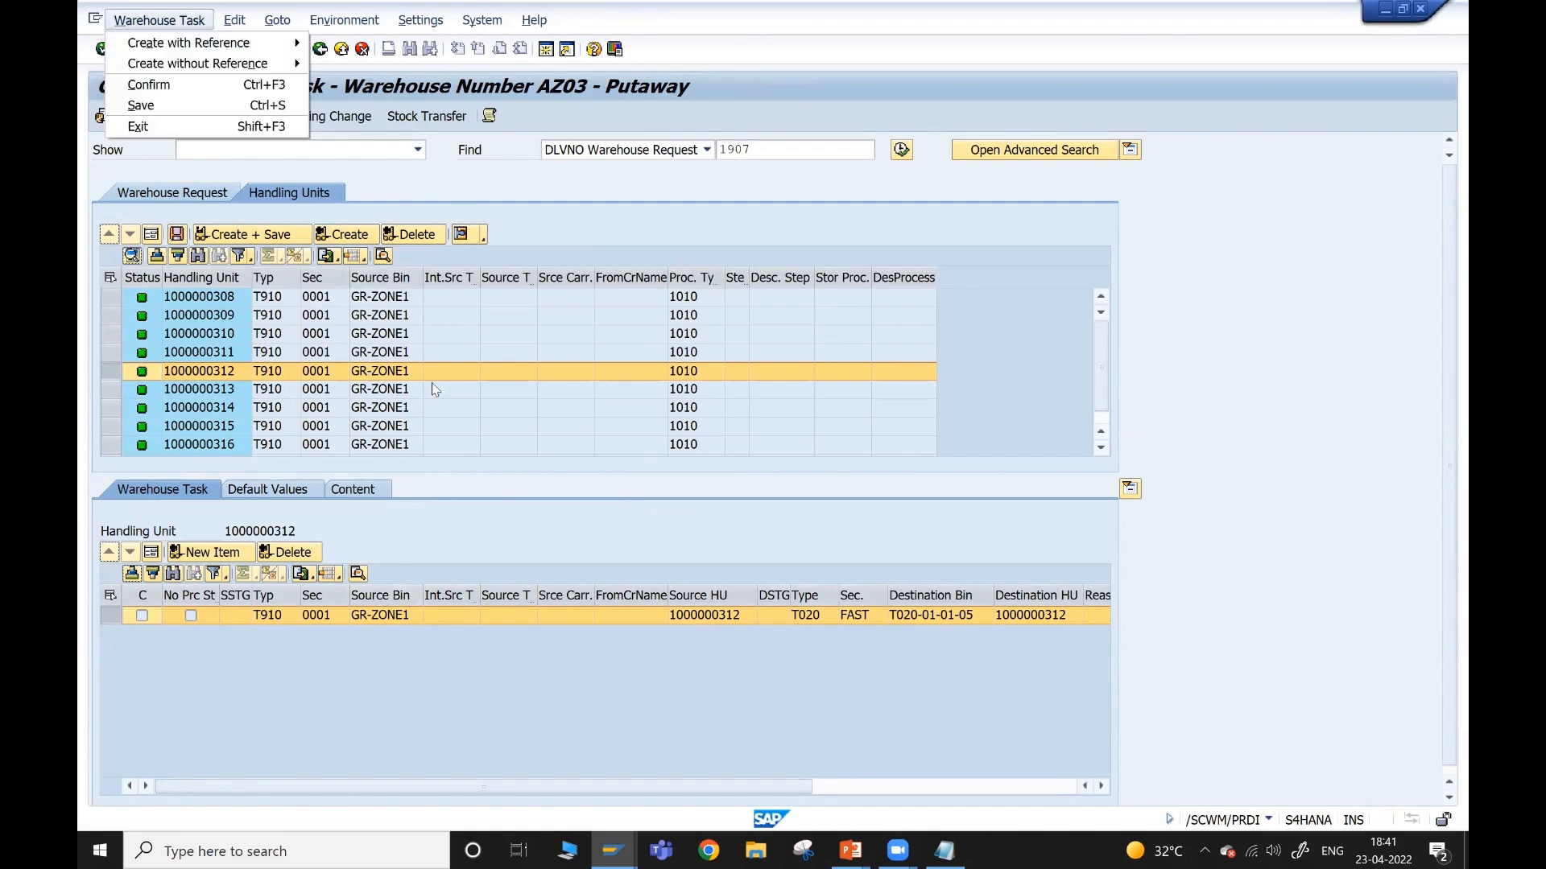
- Switch to the storage type definition session, set storage type T020's putaway rule to 2, and save the definition
{"action": "left_click", "coordinate": [361, 338]}
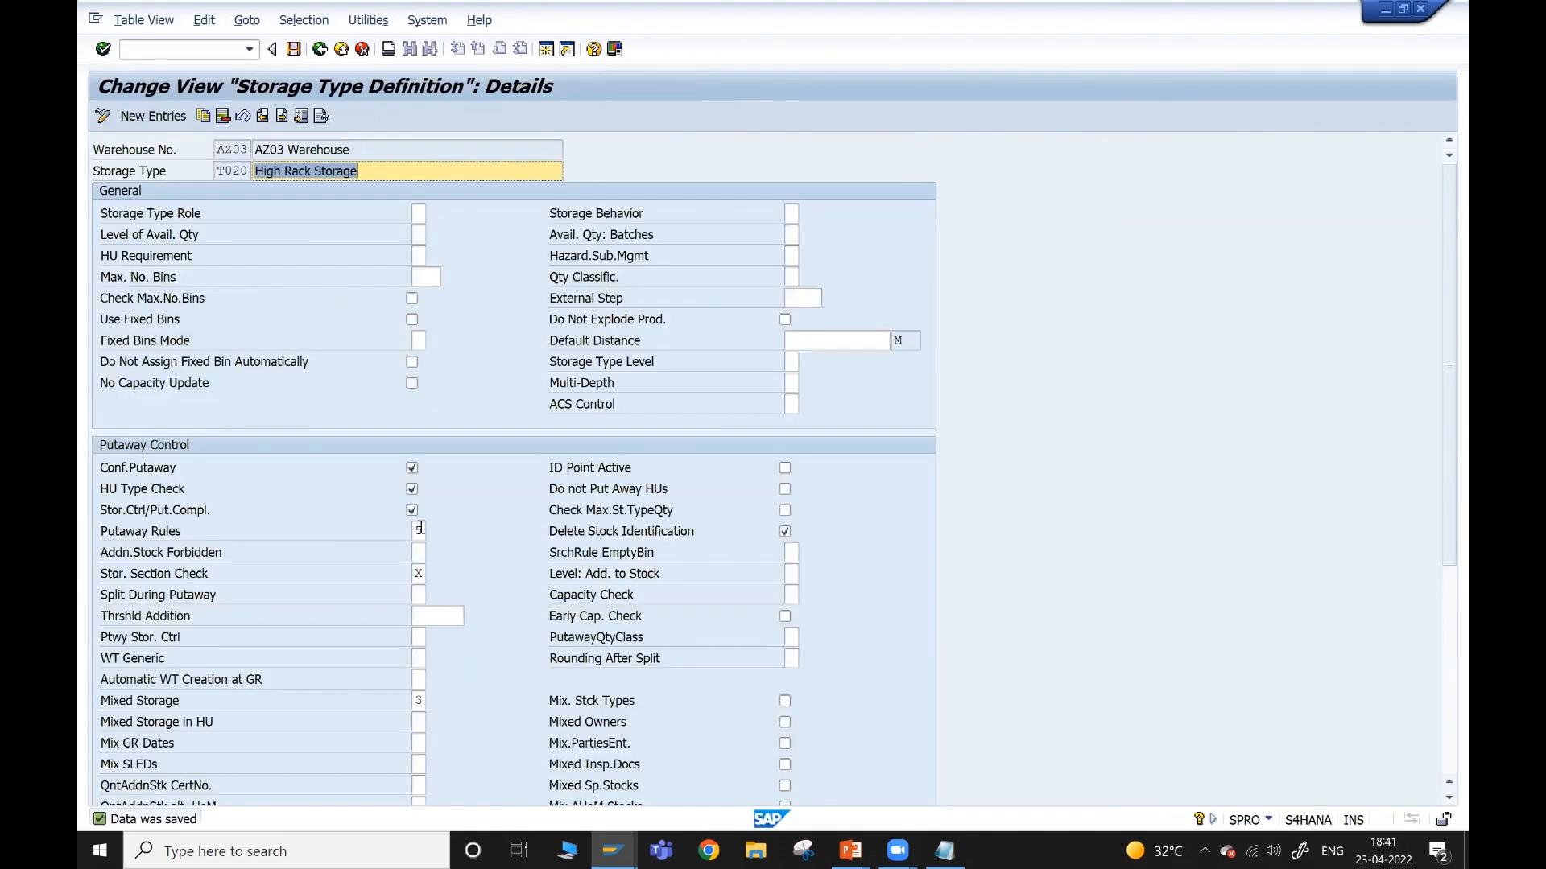
{"action": "left_click", "coordinate": [425, 532]}
{"action": "left_click", "coordinate": [433, 531]}
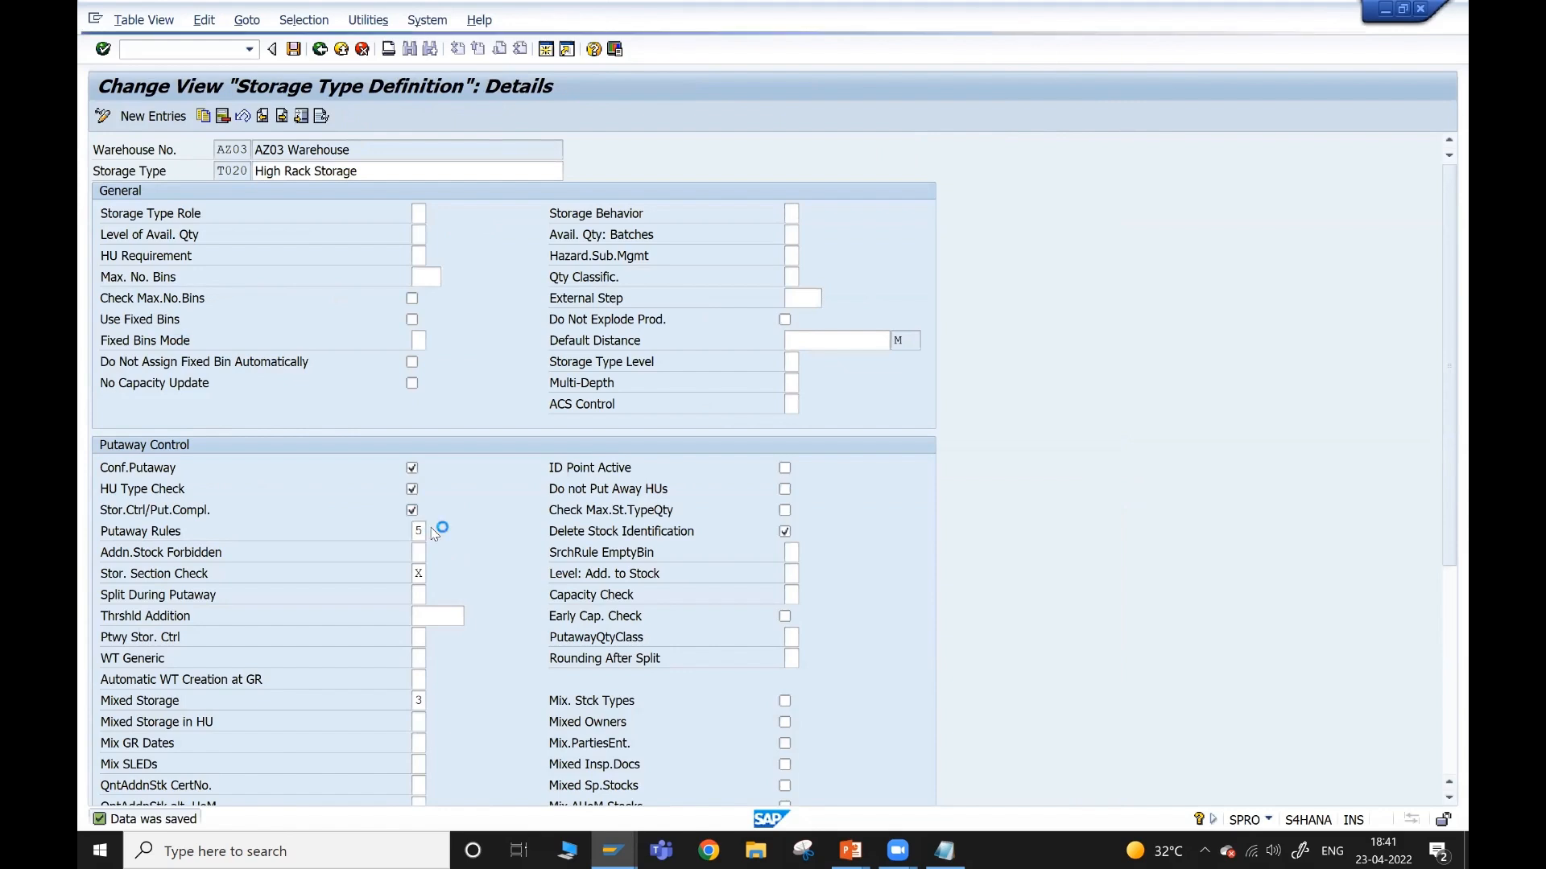
{"action": "double_click", "coordinate": [280, 211]}
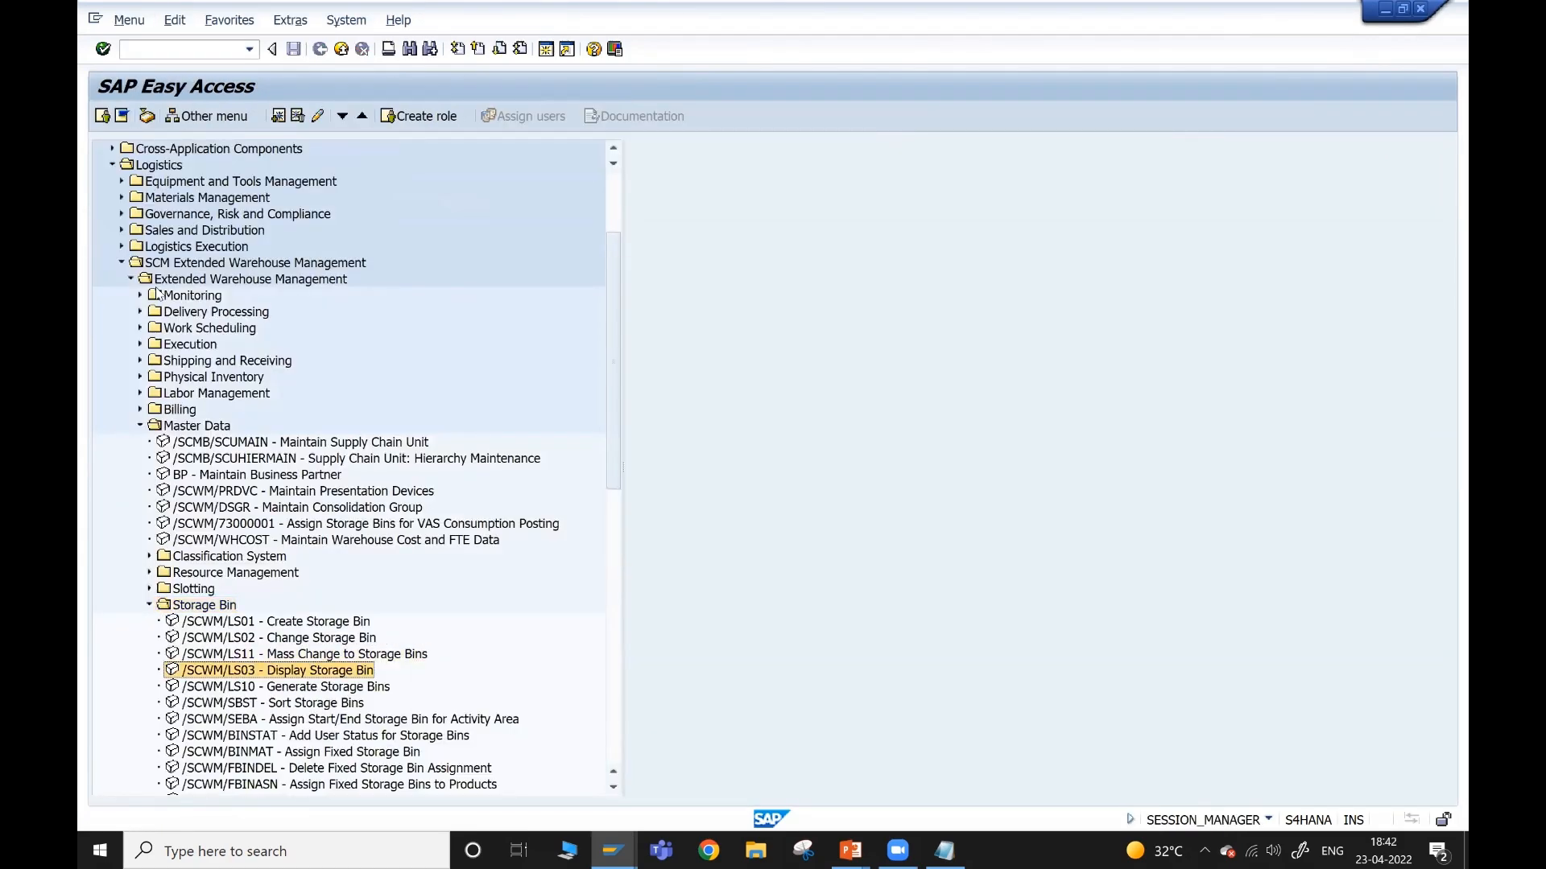
- Open Mass Change to Storage Bins, list the bins of storage type T020 and inspect their maximum weights
{"action": "key", "text": "Up"}
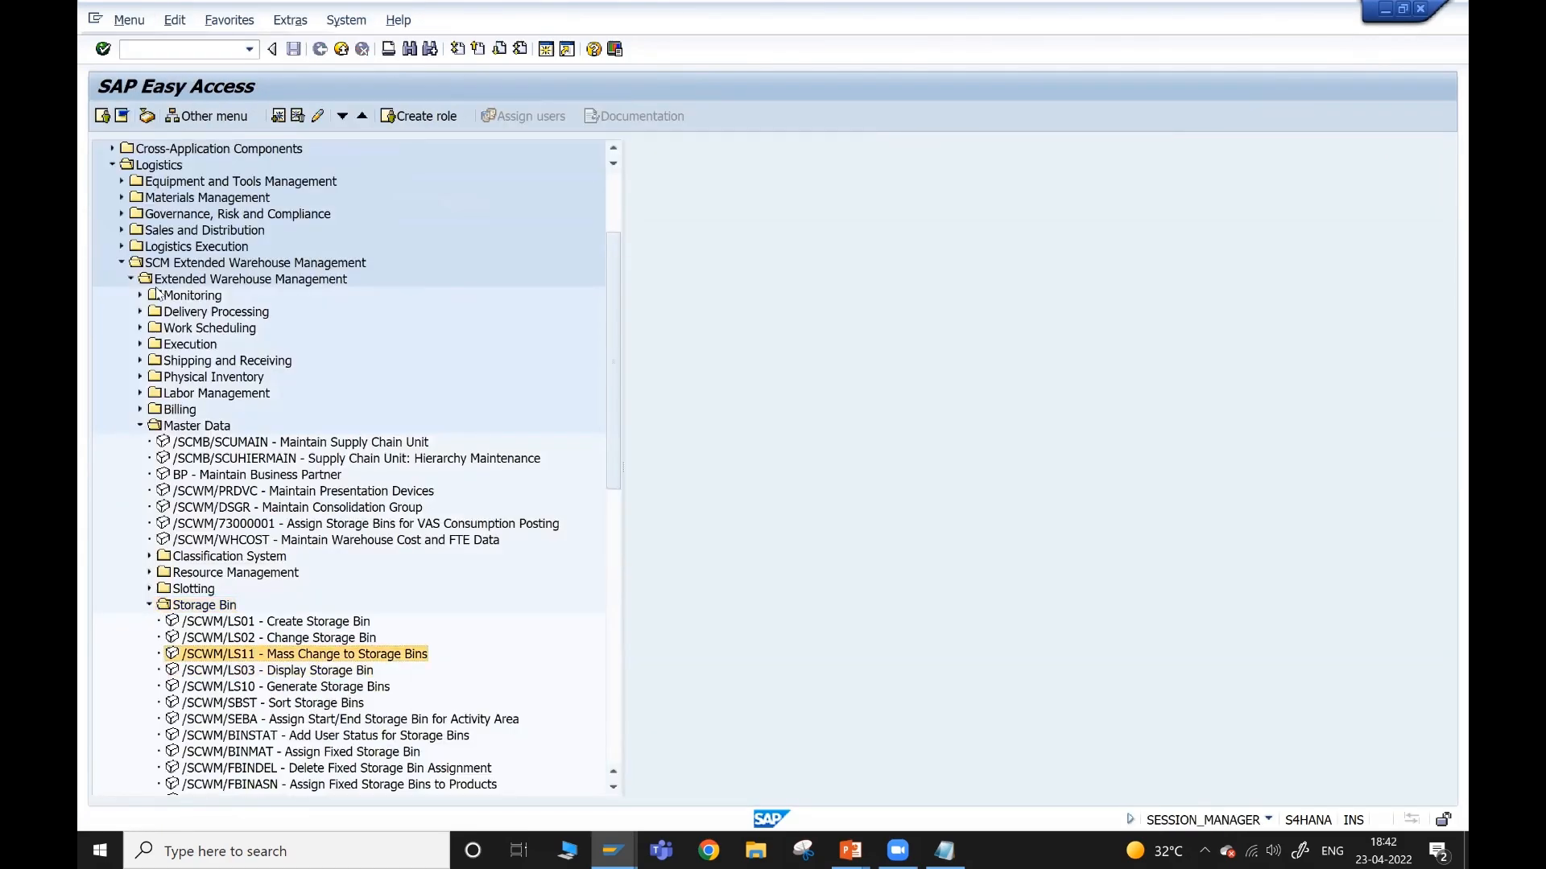
{"action": "key", "text": "Return"}
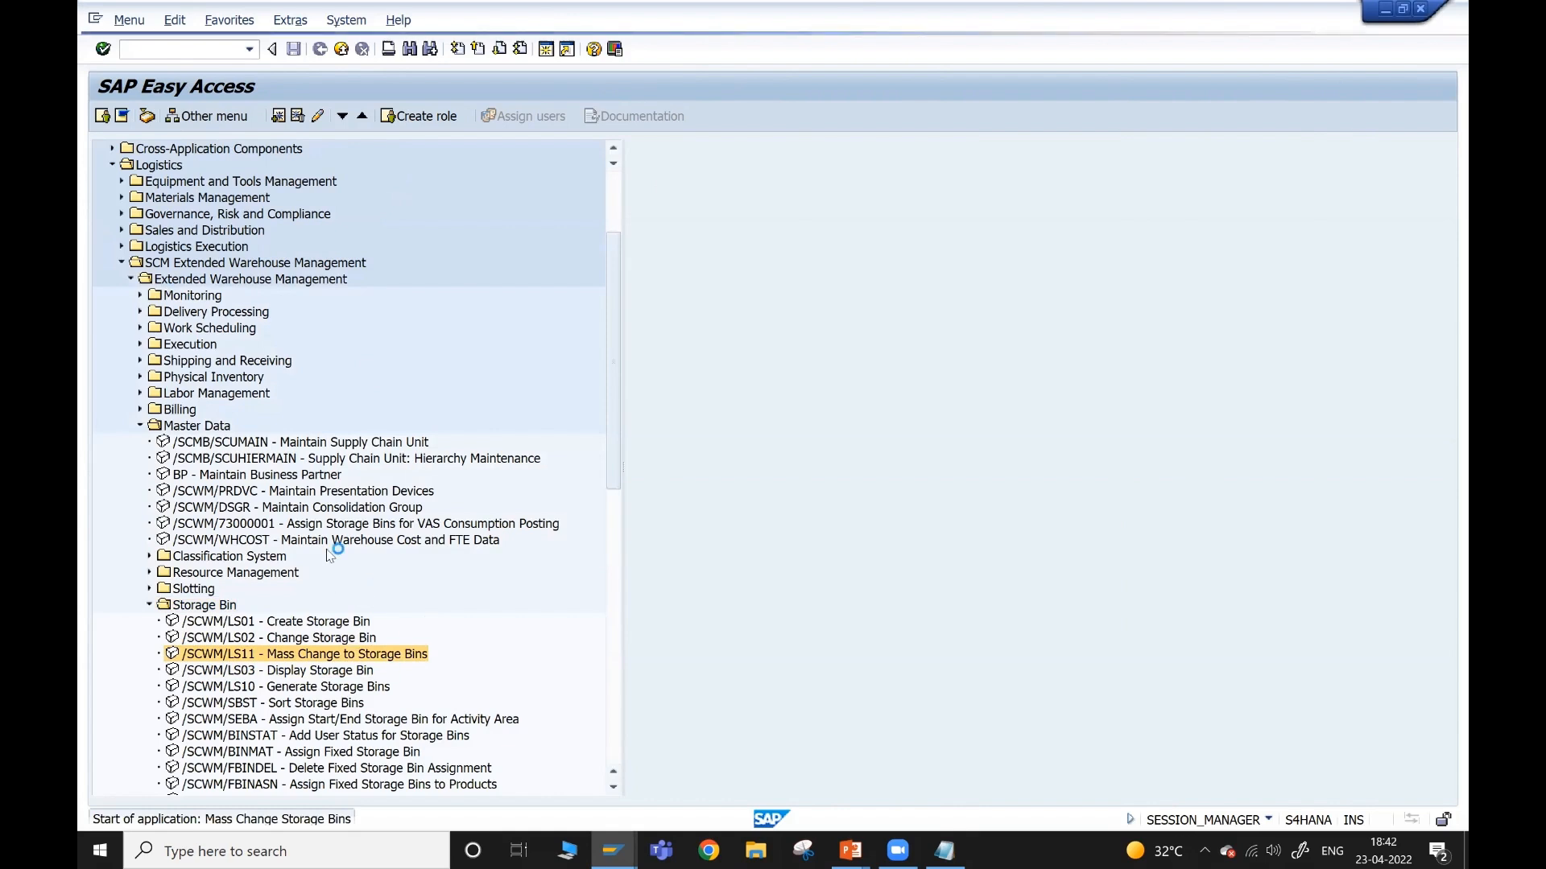
{"action": "left_click", "coordinate": [381, 216]}
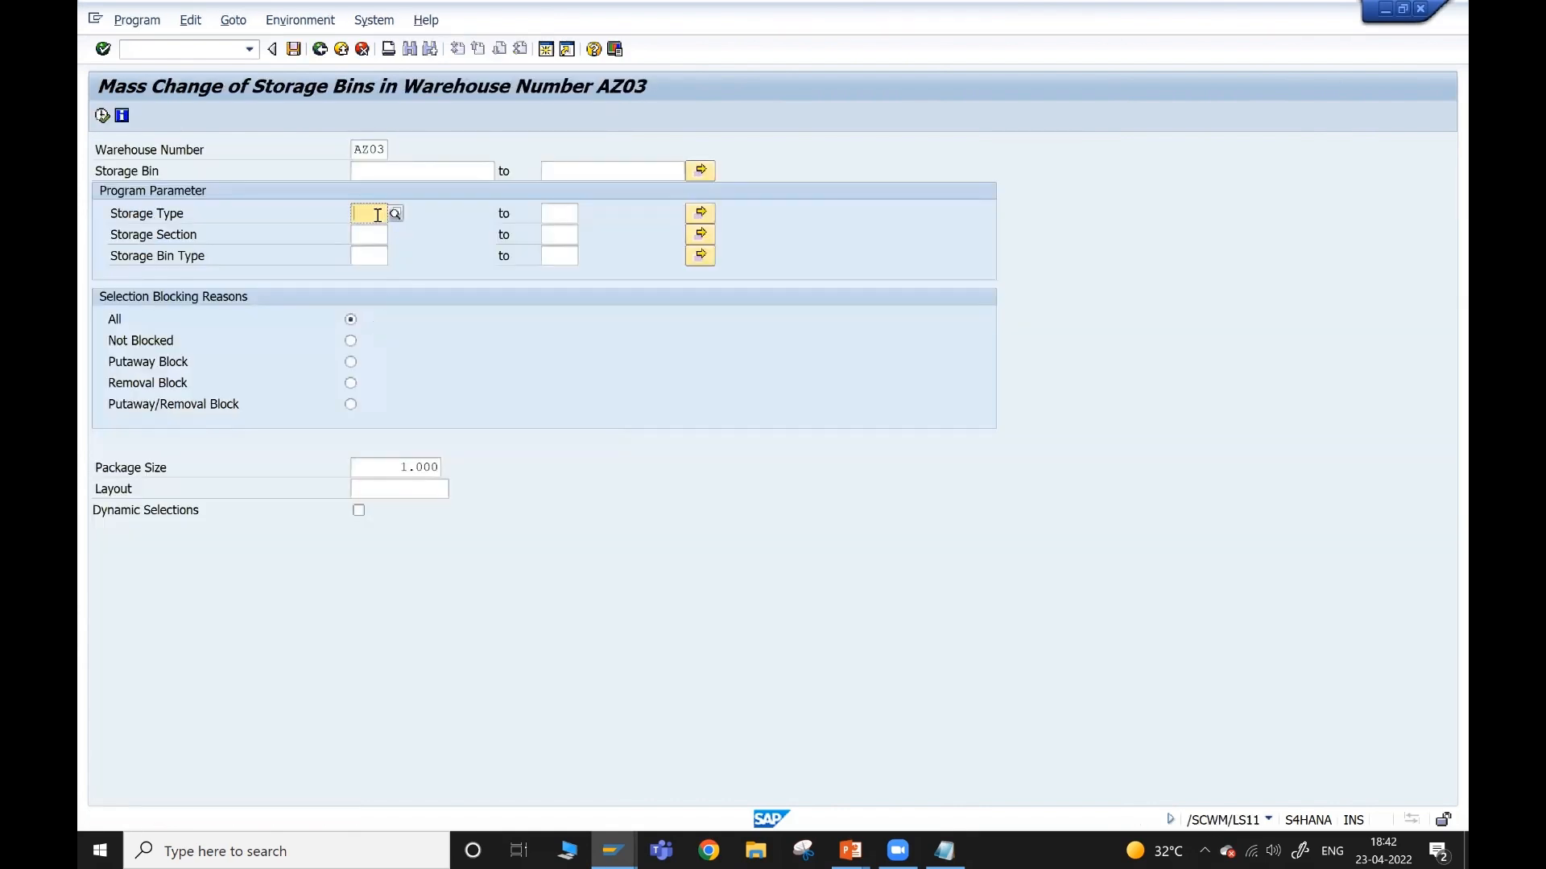
{"action": "key", "text": "F8"}
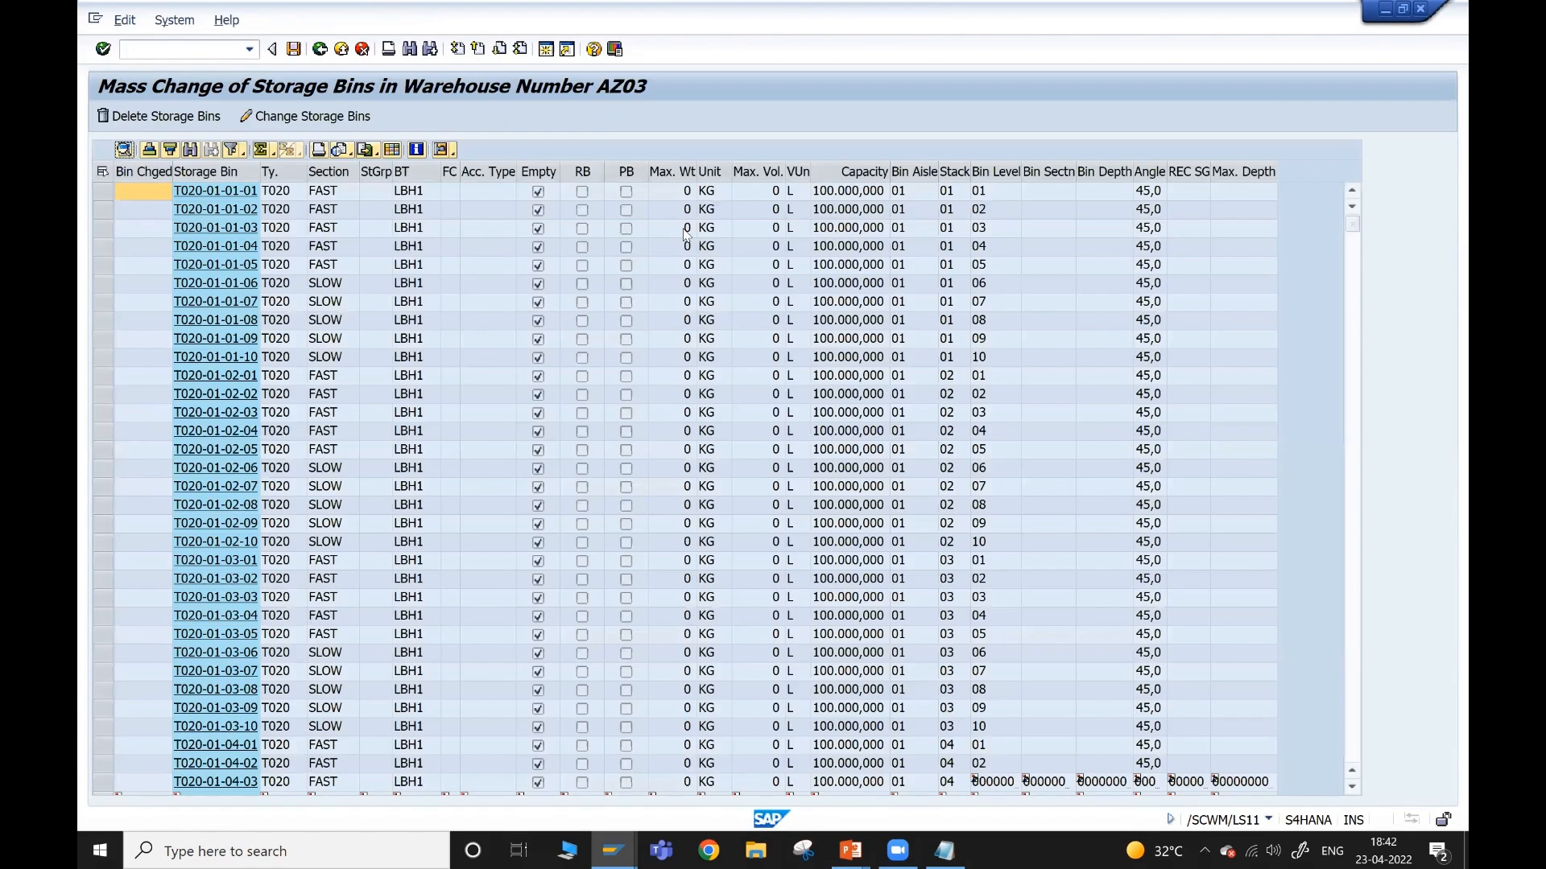
{"action": "left_click", "coordinate": [682, 229]}
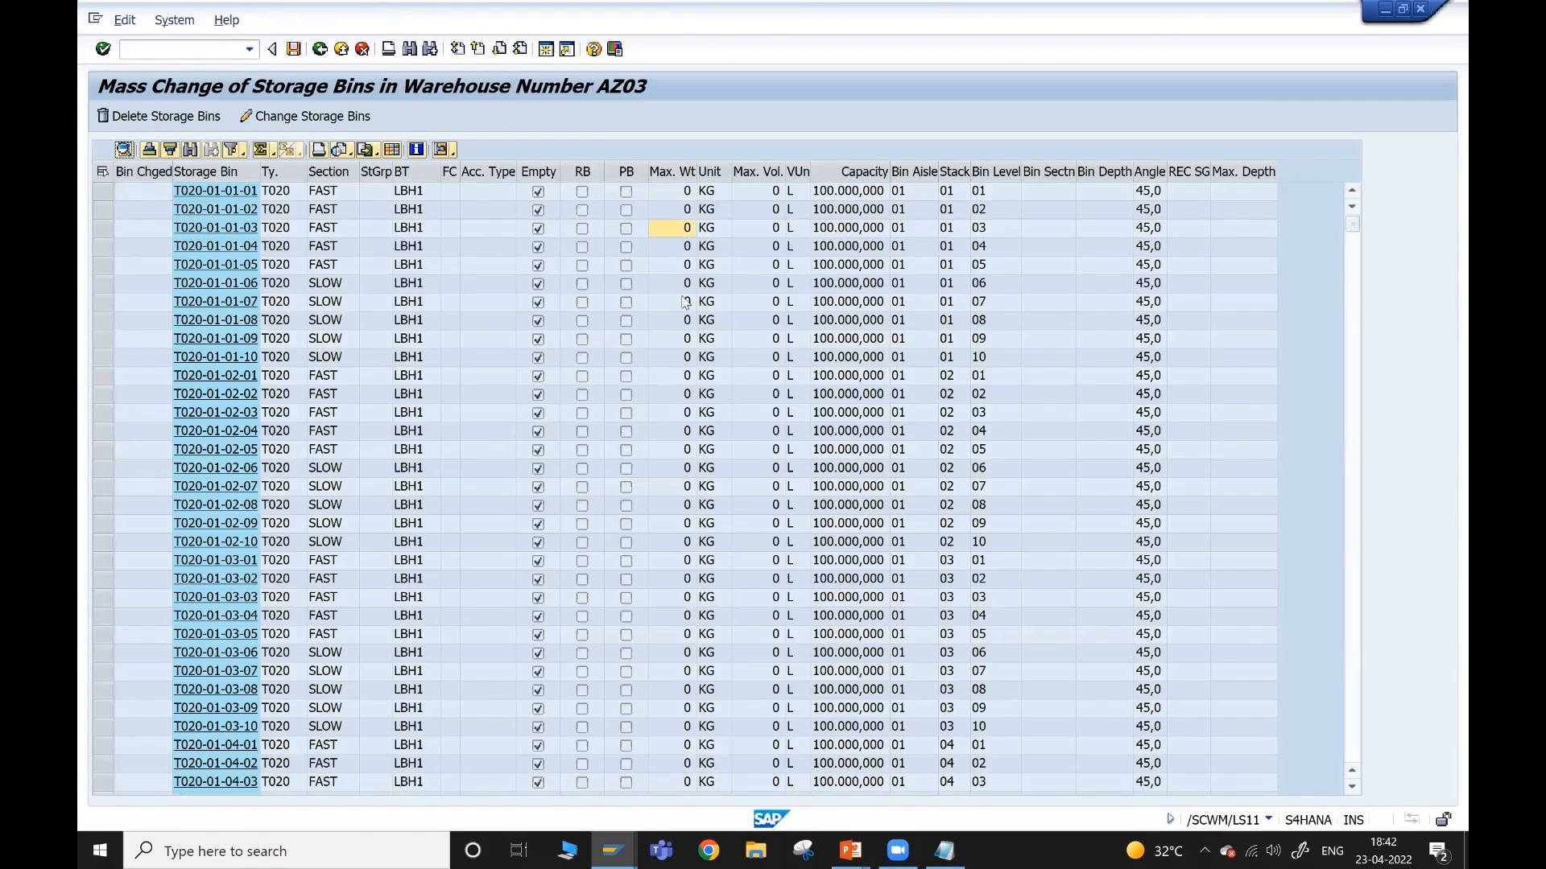
{"action": "left_click", "coordinate": [682, 211]}
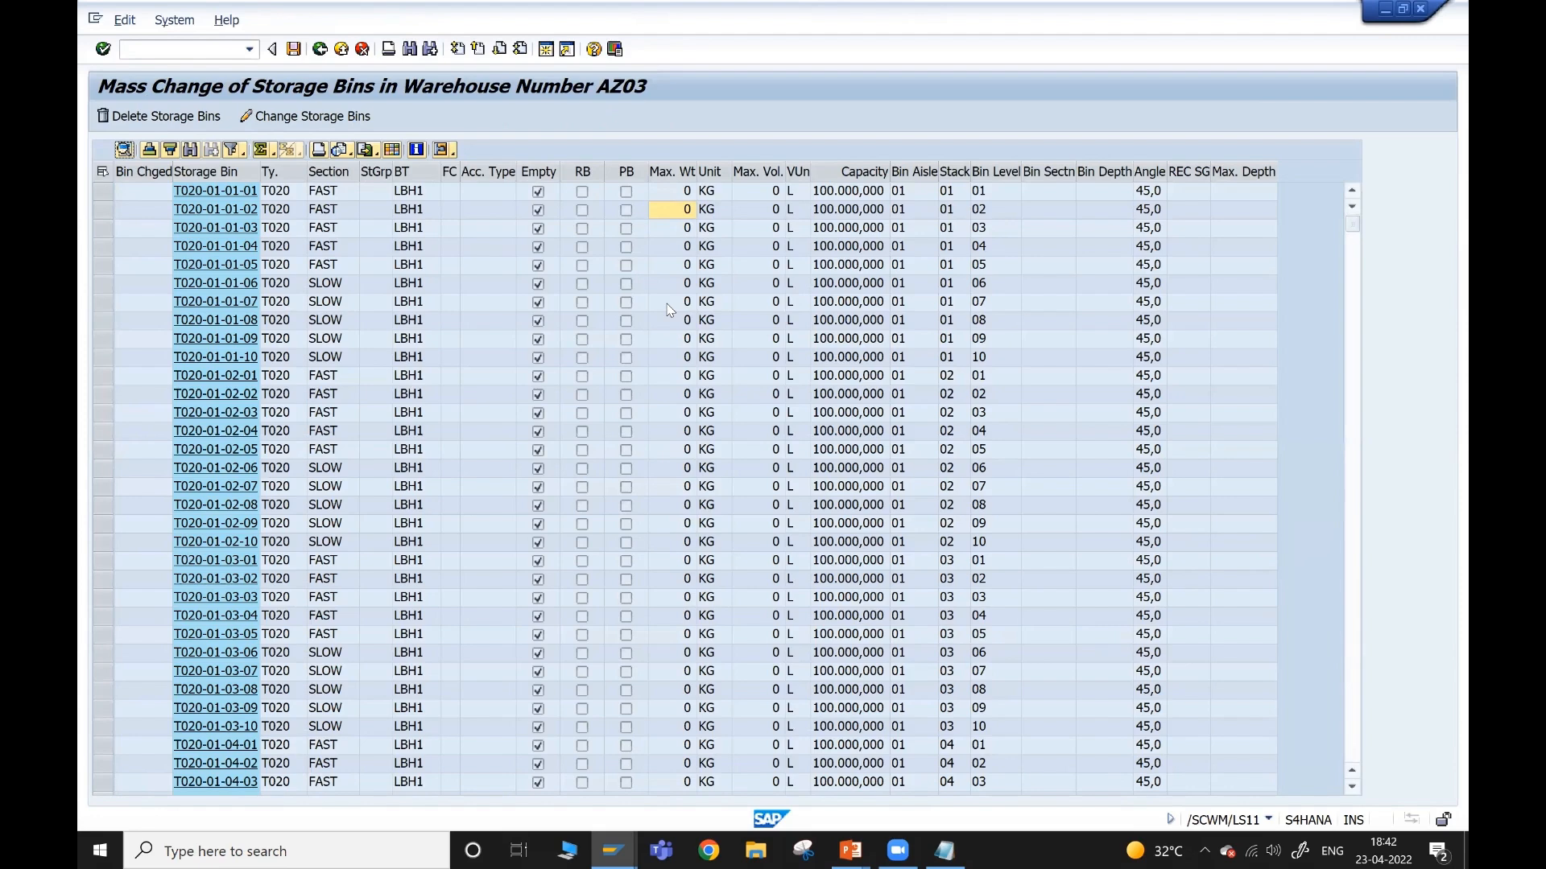
- Return to T020's storage type definition and set its capacity check to No Check According to Key Figure
{"action": "key", "text": "alt+Tab"}
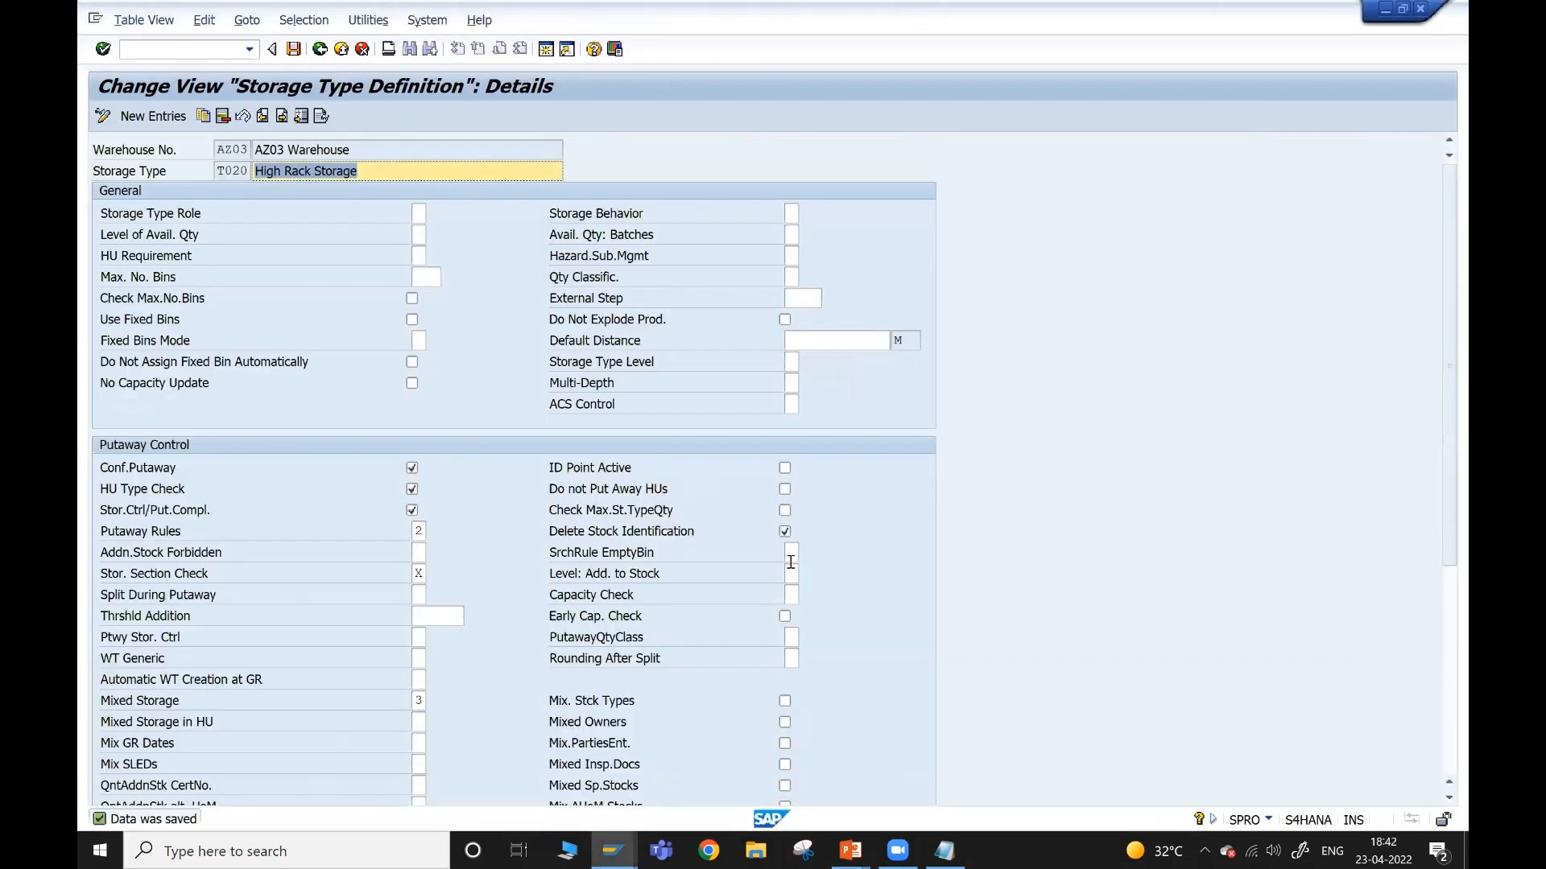
{"action": "left_click", "coordinate": [792, 595]}
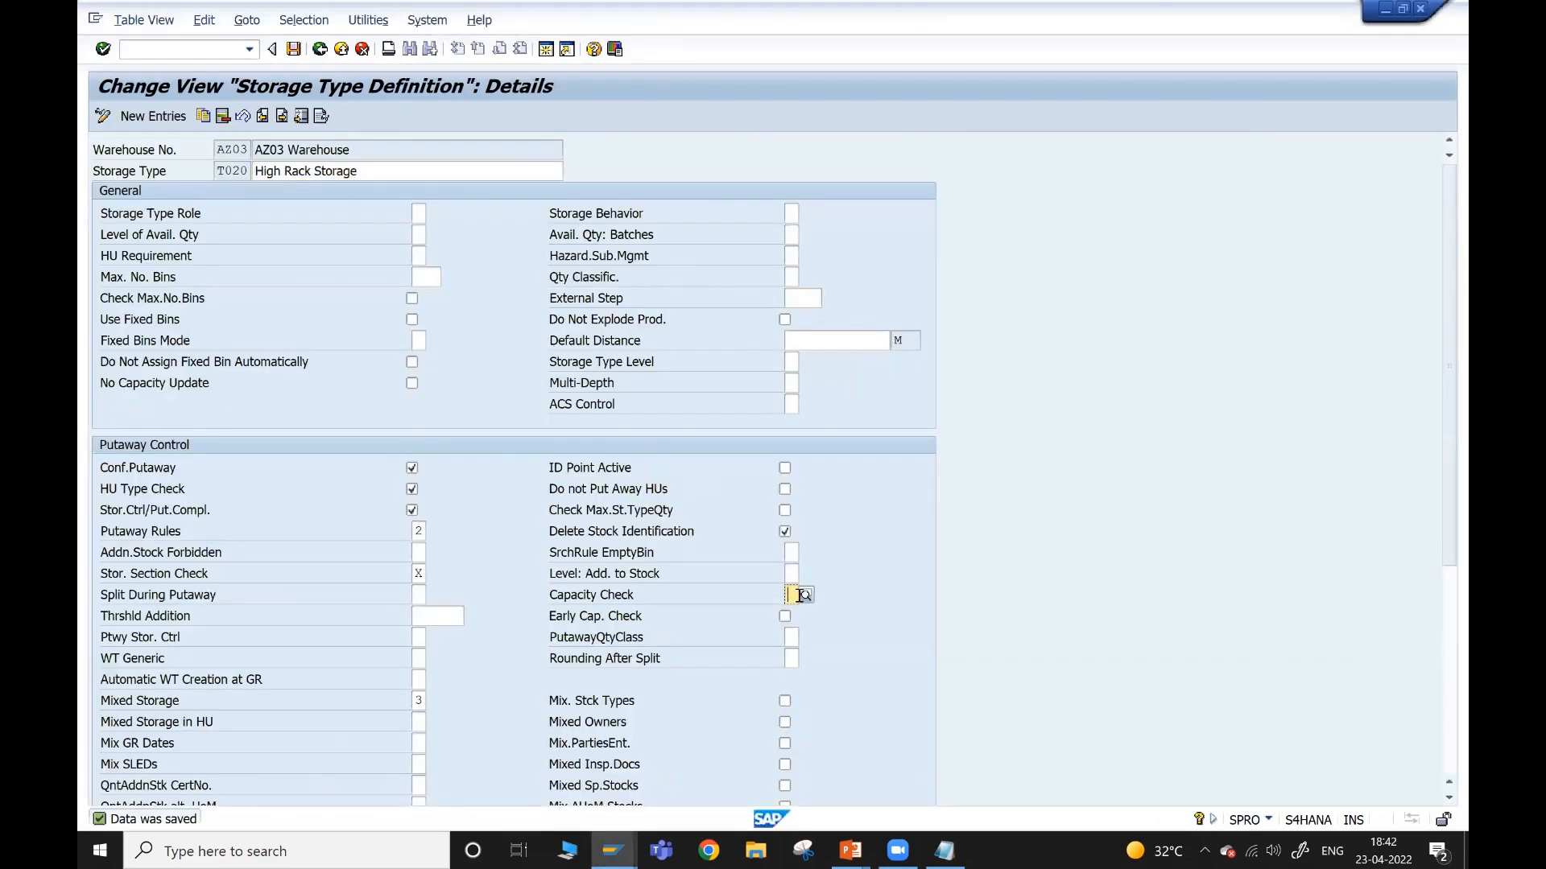
{"action": "left_click", "coordinate": [806, 596]}
{"action": "double_click", "coordinate": [276, 211]}
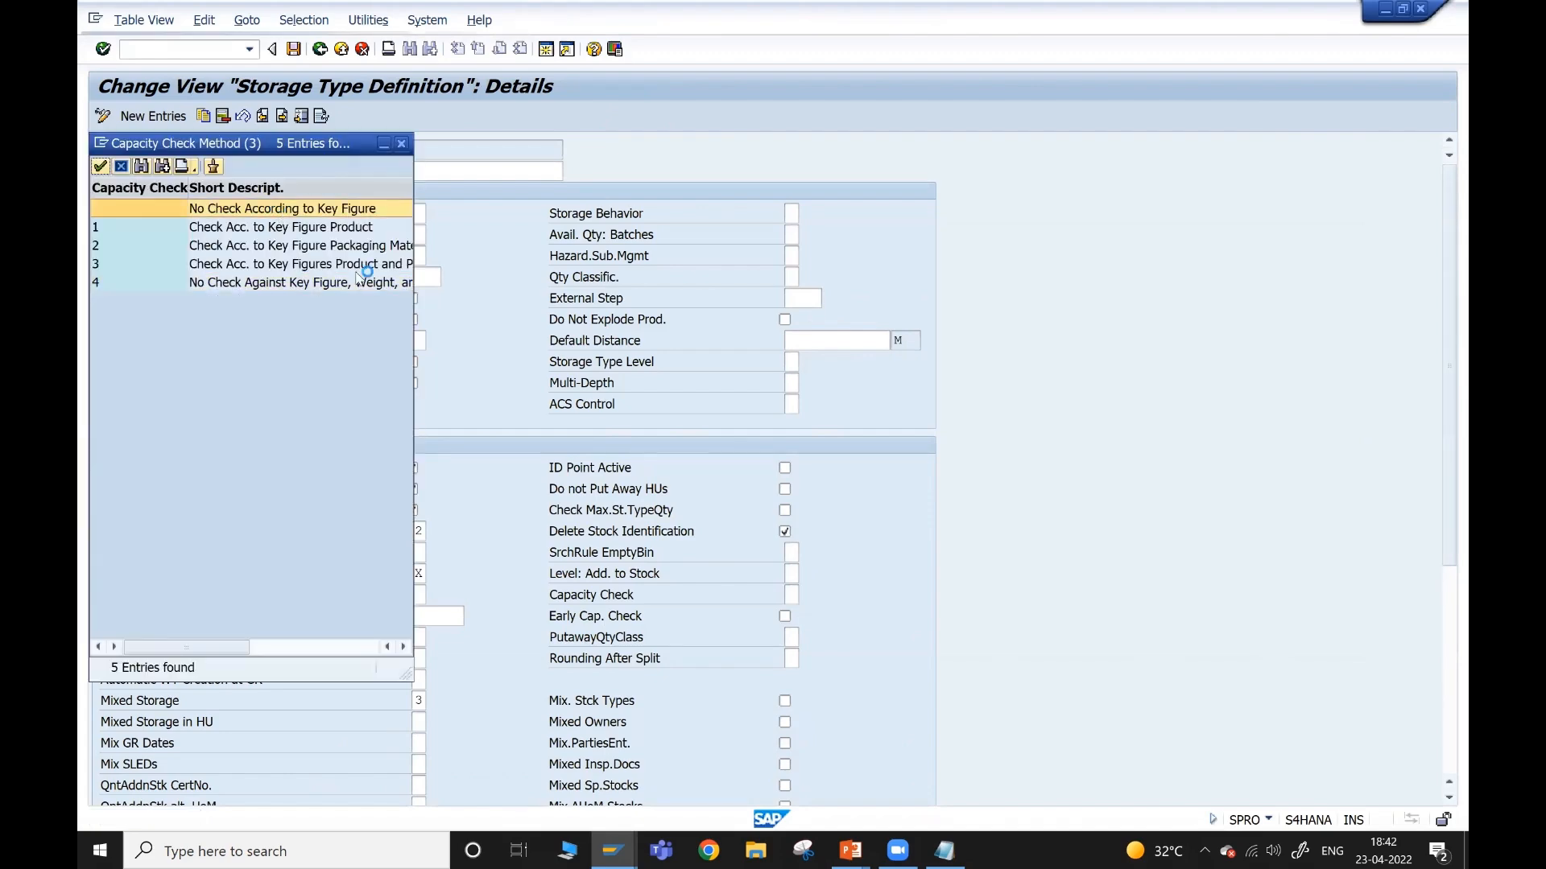
{"action": "left_click", "coordinate": [320, 49]}
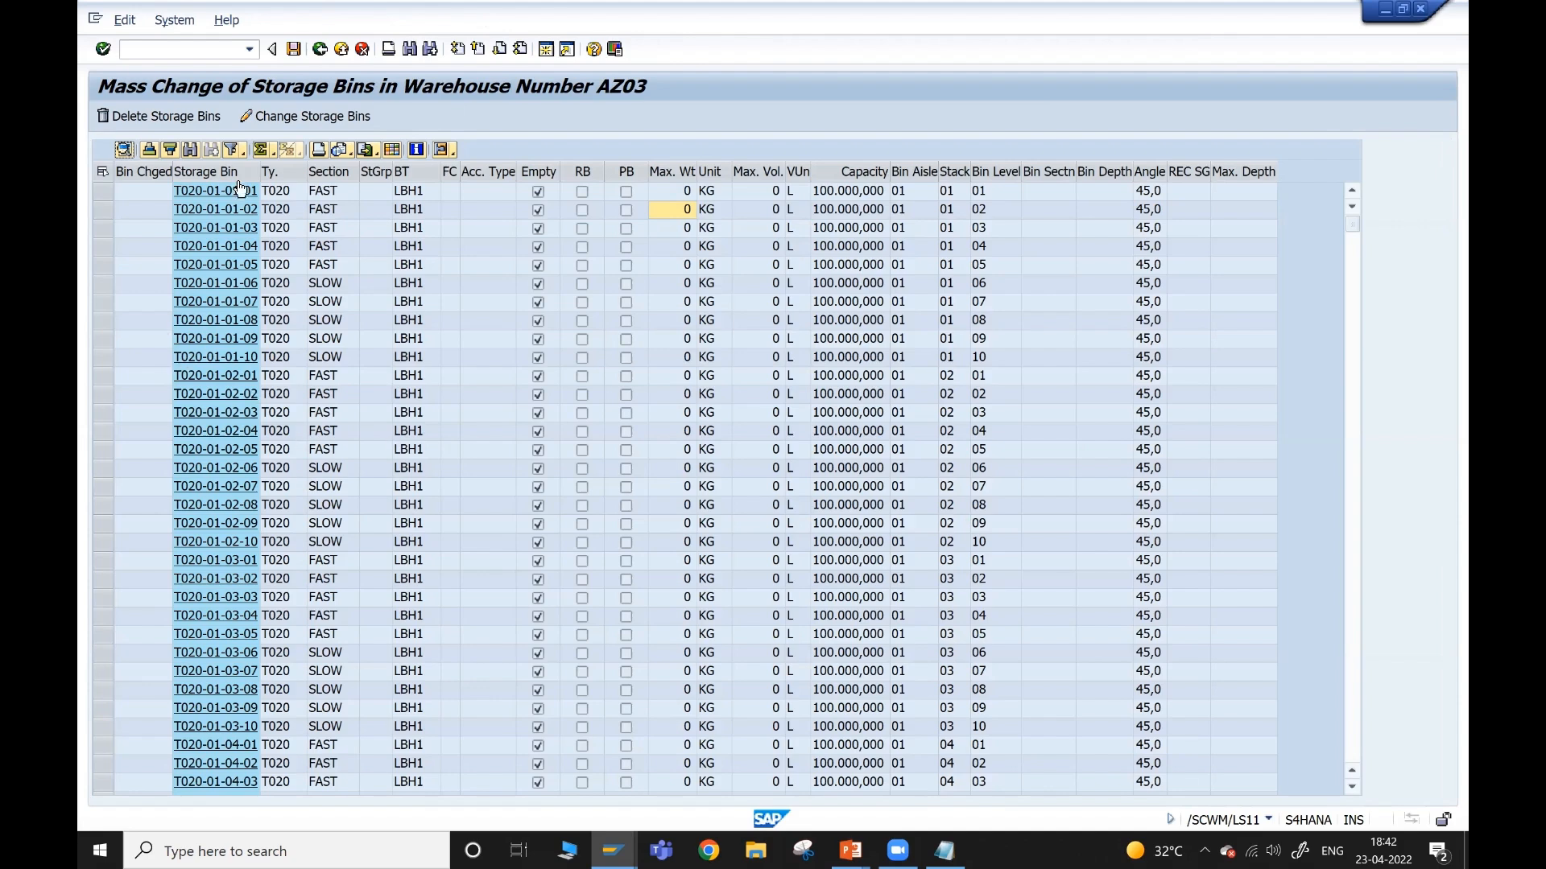
- Set T020's mixed storage indicator to Mixed Storage without Limitations and save the storage type definition
{"action": "key", "text": "alt+Tab"}
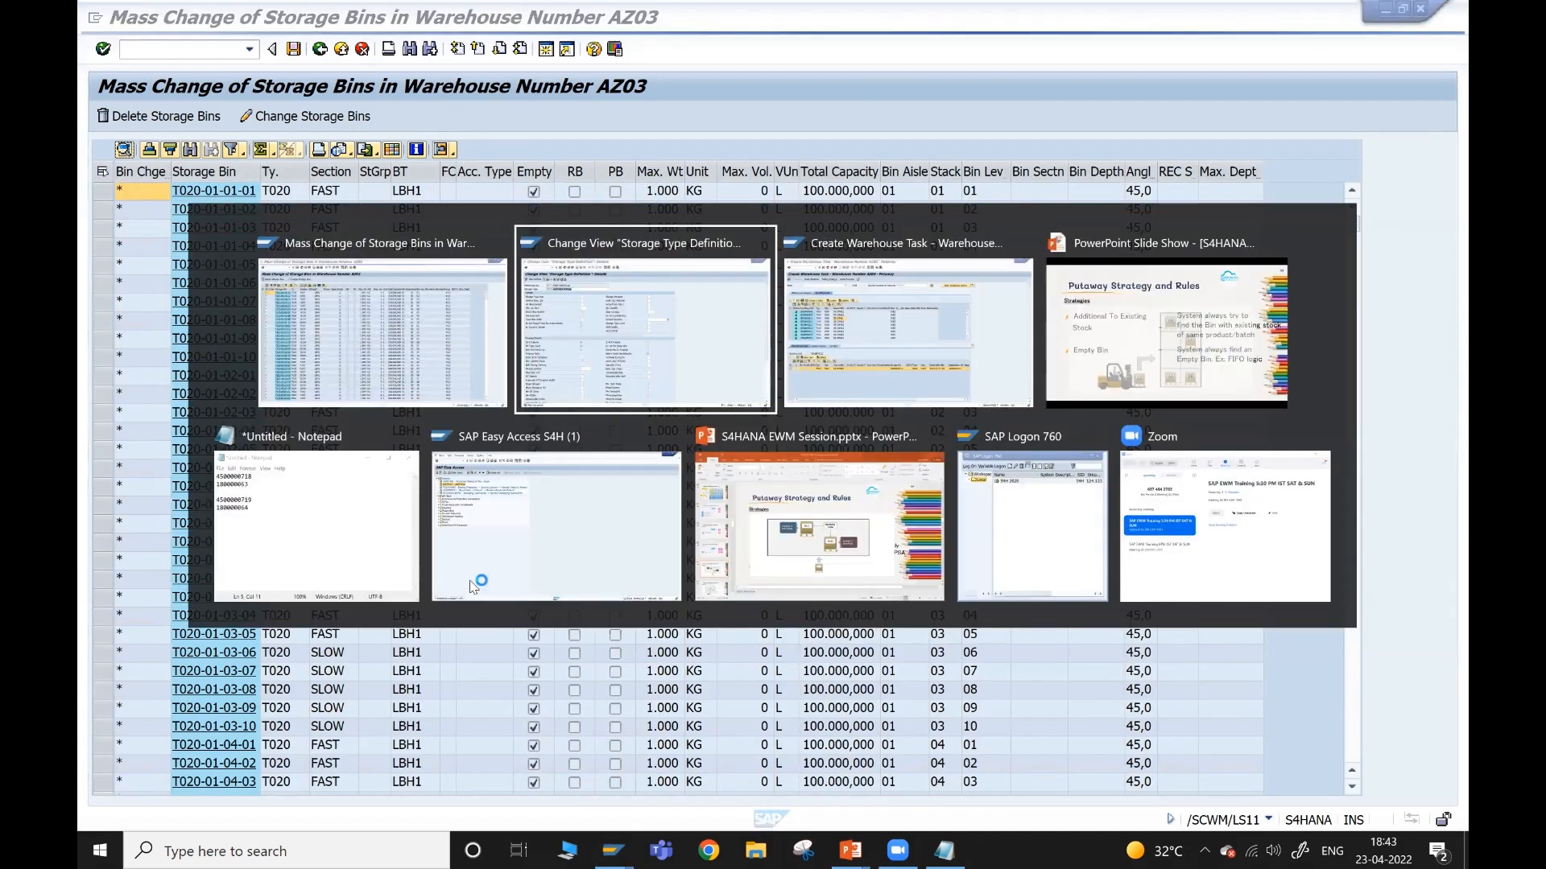
{"action": "scroll", "coordinate": [409, 491], "scroll_direction": "down", "scroll_amount": 1}
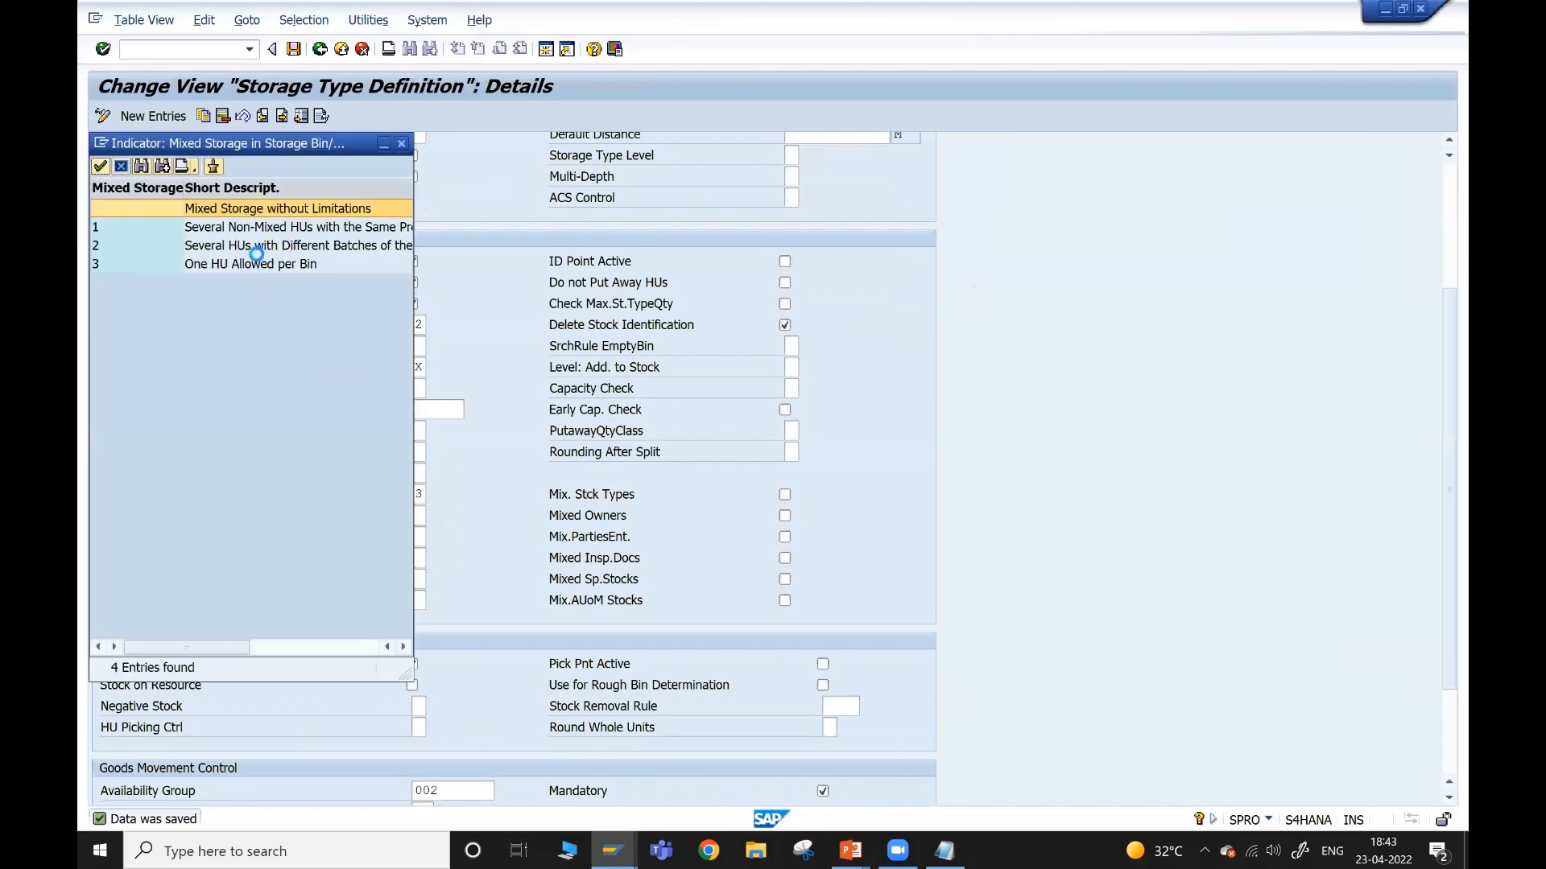
{"action": "left_click", "coordinate": [251, 263]}
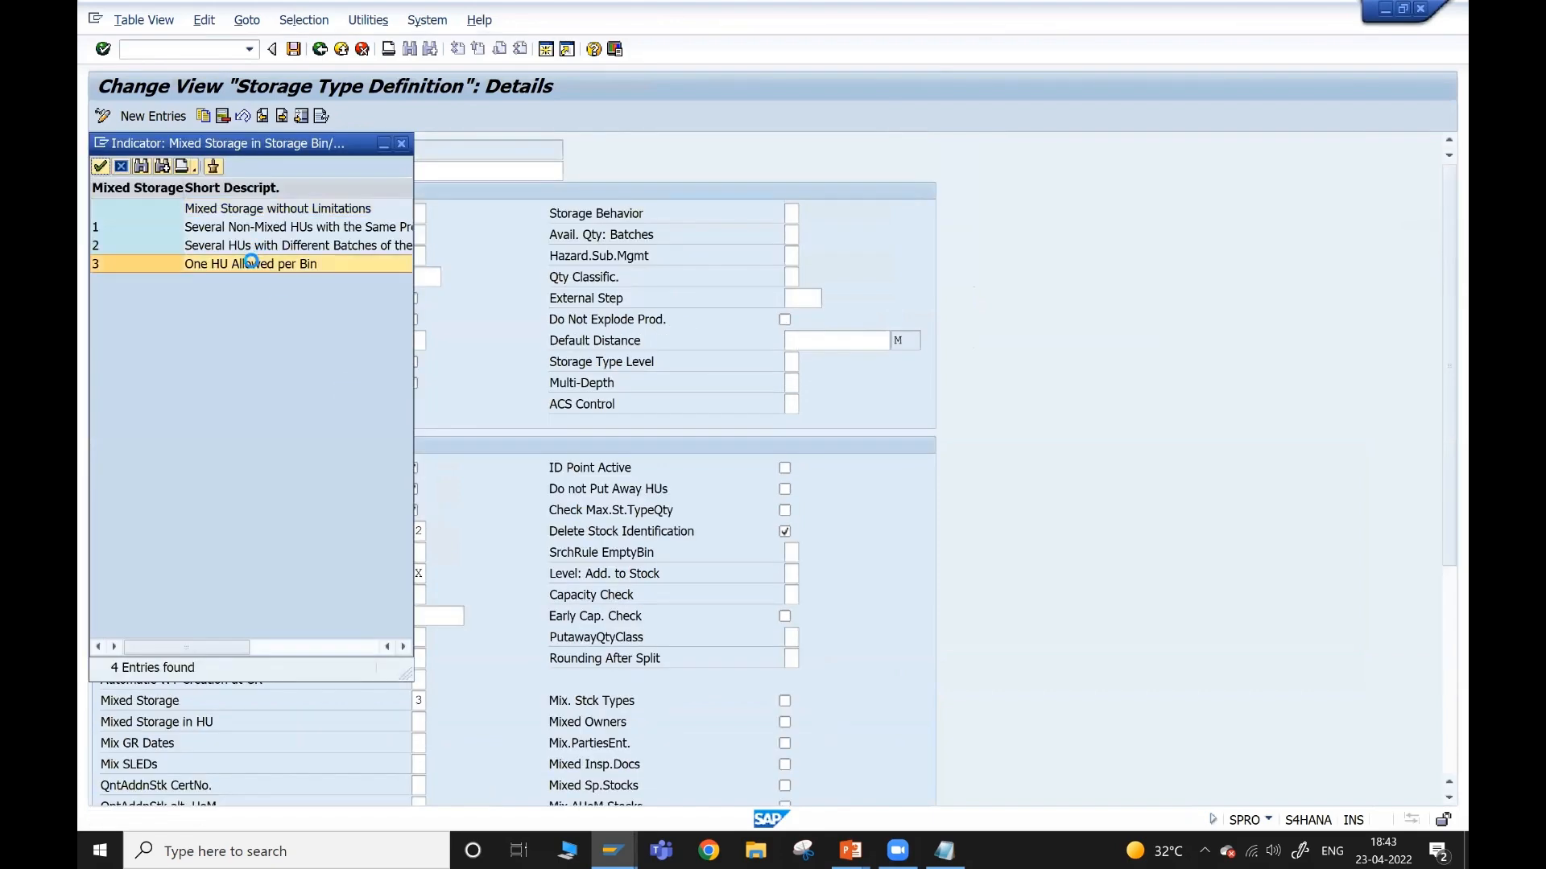
{"action": "double_click", "coordinate": [256, 208]}
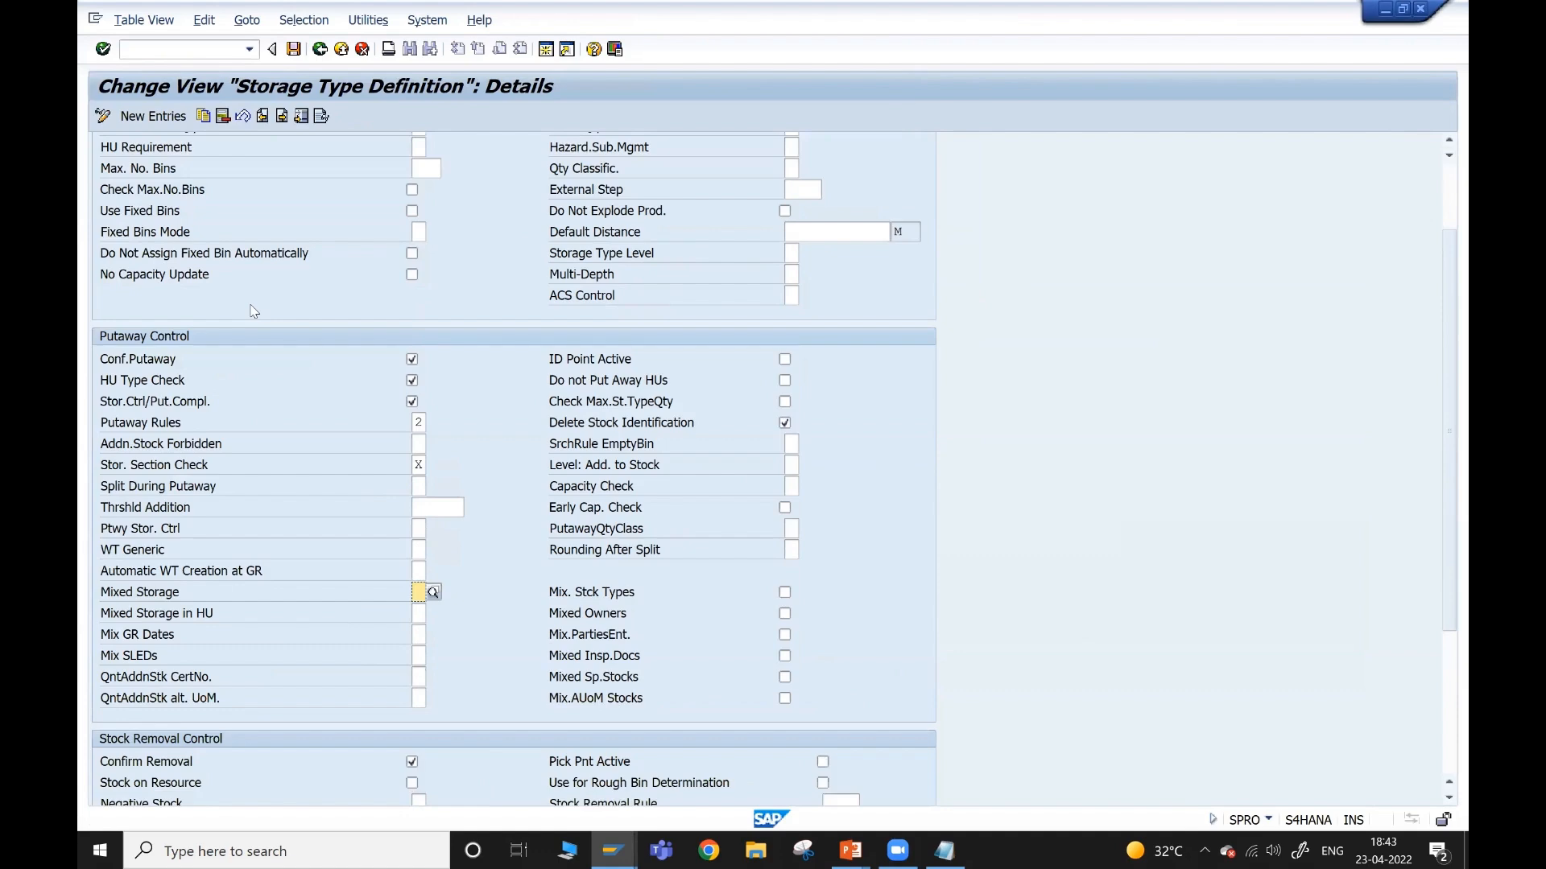
{"action": "left_click", "coordinate": [293, 50]}
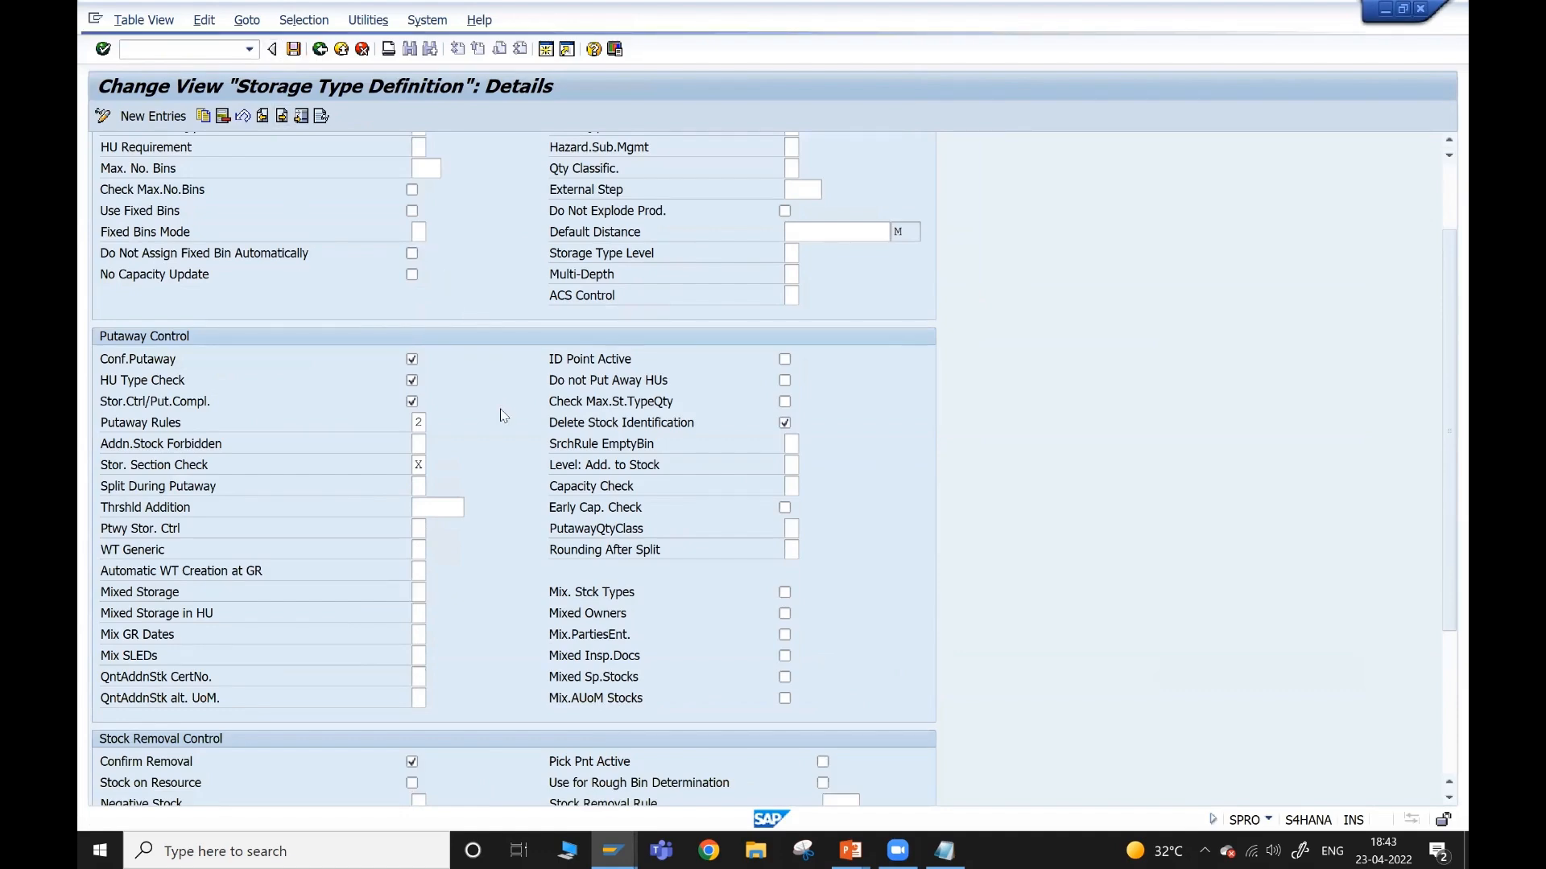
- Cancel the open warehouse task creation to release the locked T020 bins, save the mass bin change again and close its log
{"action": "key", "text": "alt+Tab"}
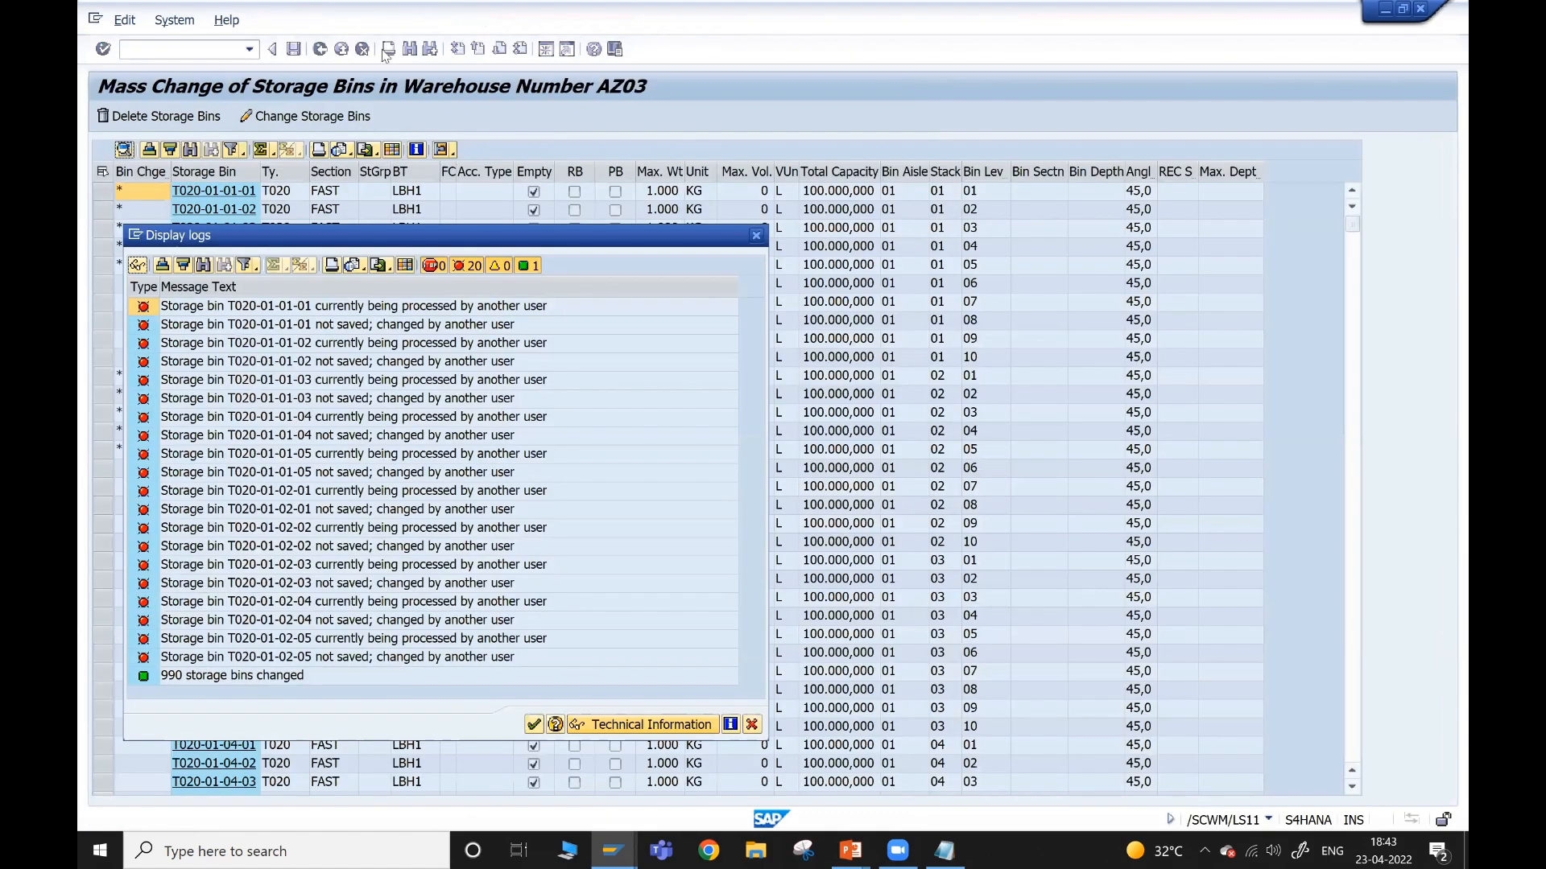
{"action": "left_click", "coordinate": [362, 50]}
{"action": "left_click", "coordinate": [362, 50]}
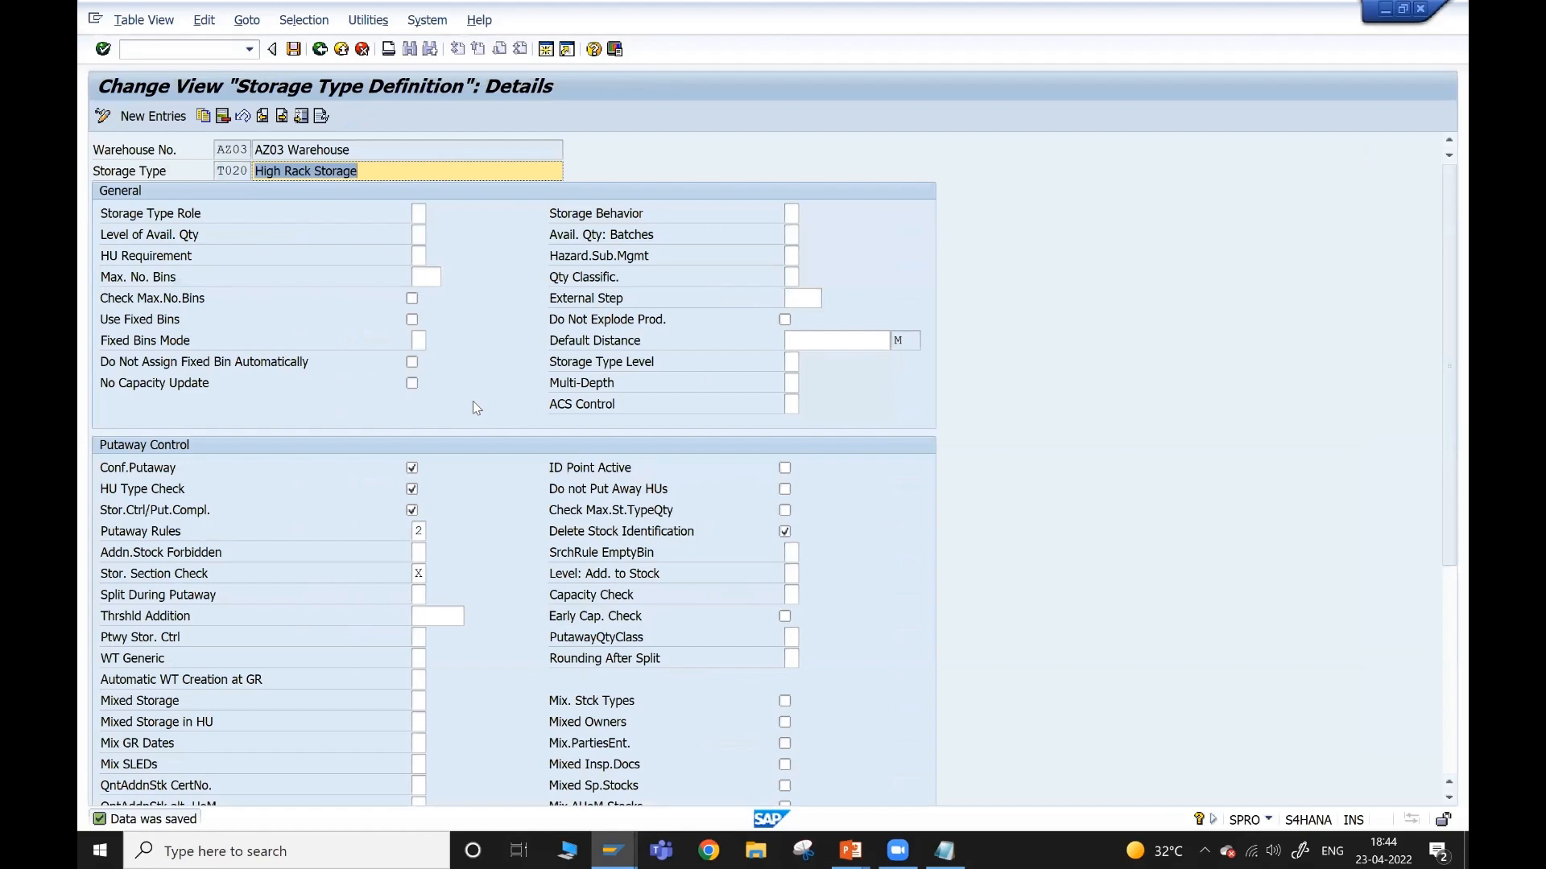
{"action": "key", "text": "alt+Tab"}
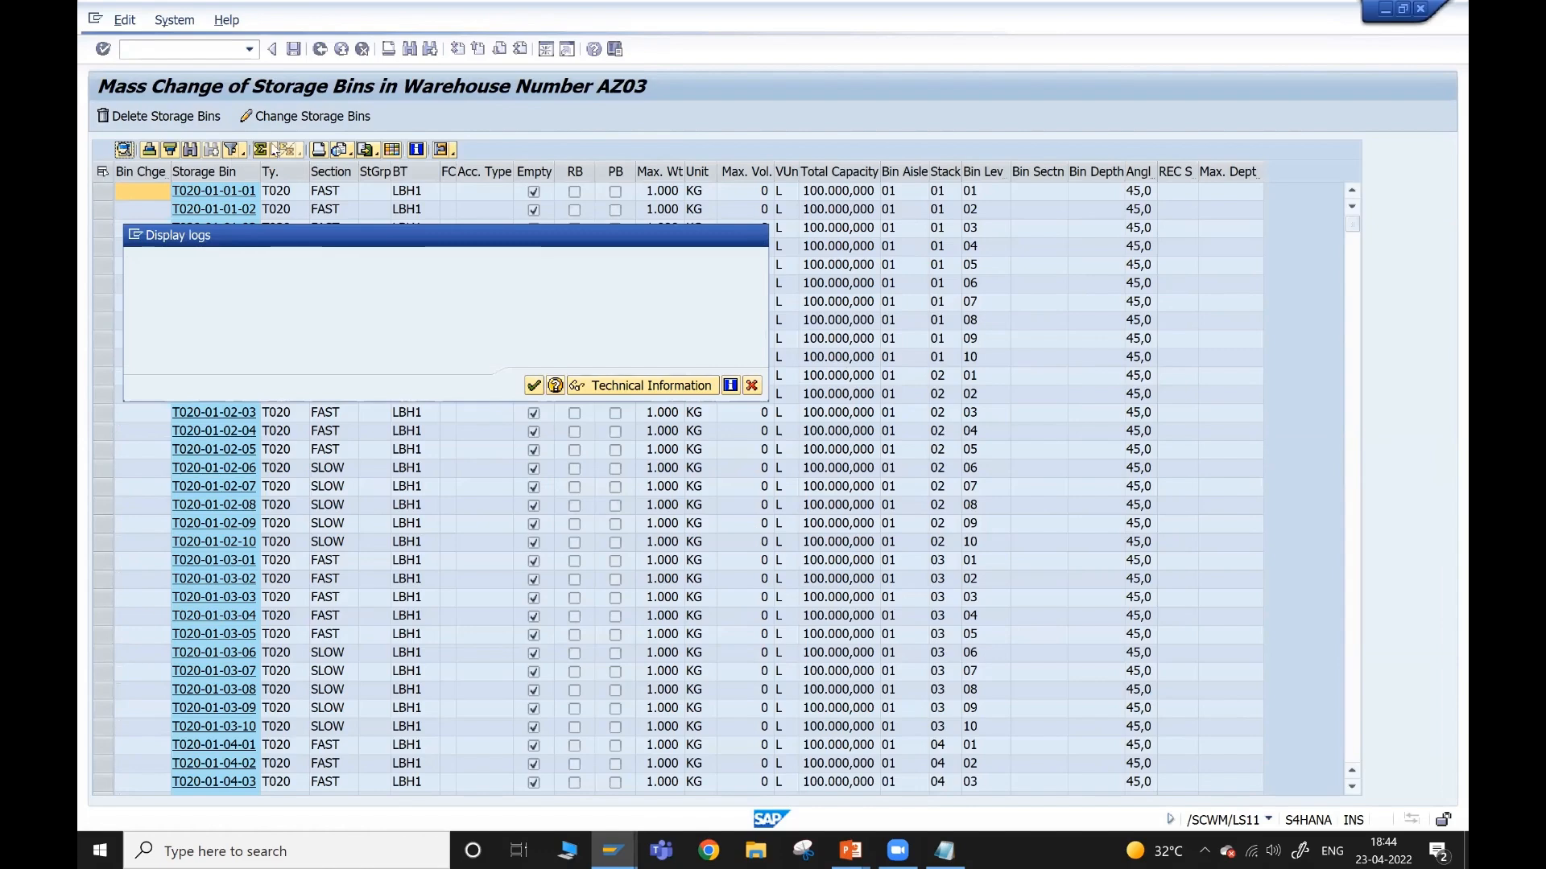
{"action": "key", "text": "Return"}
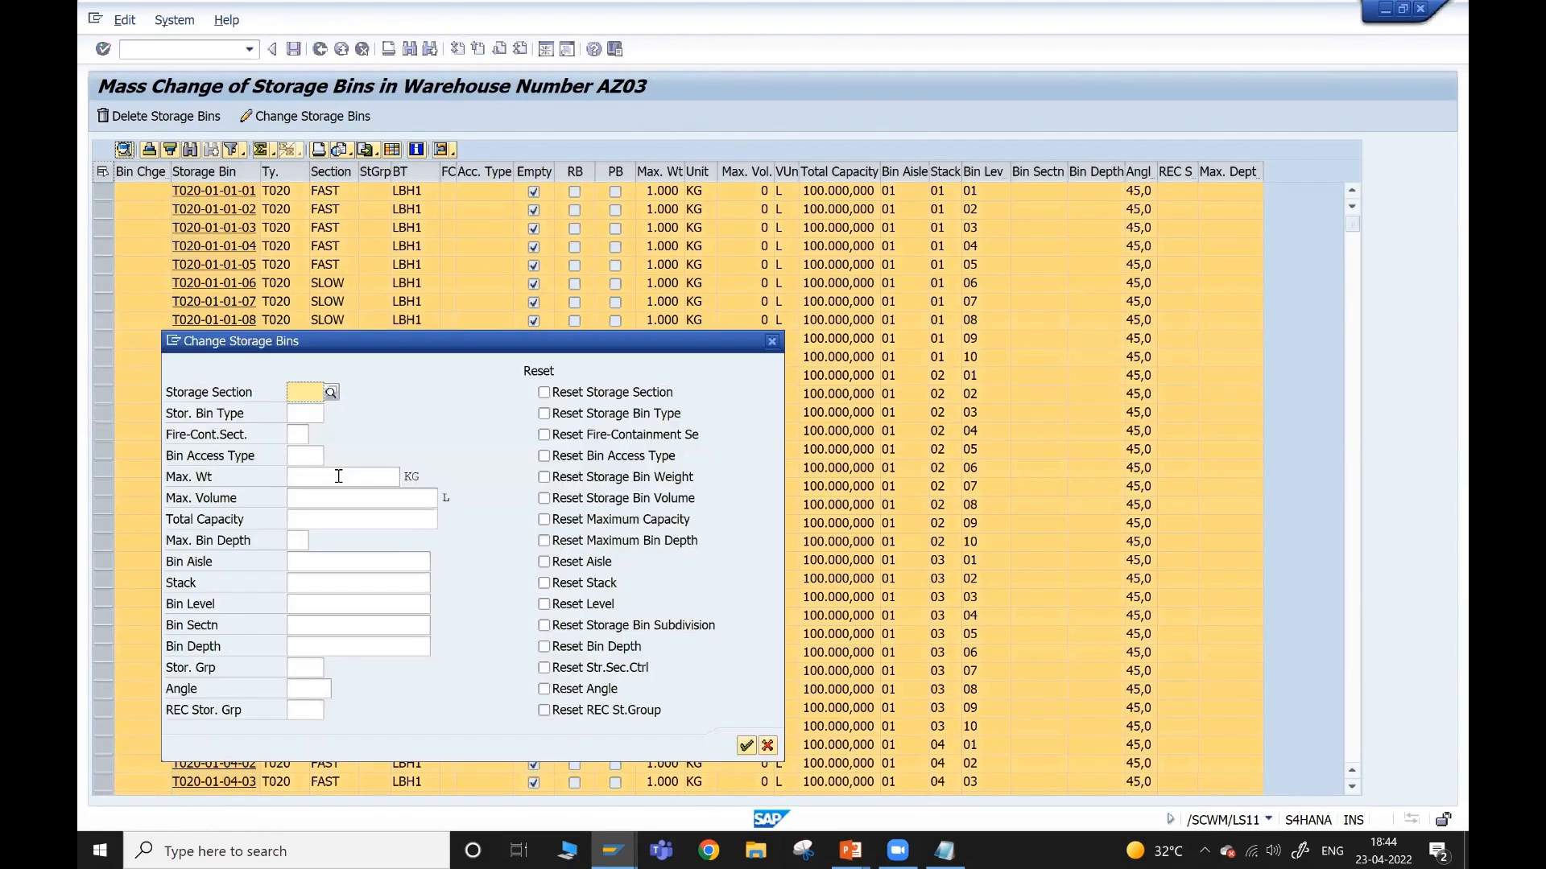
- Set the maximum weight of all listed T020 storage bins to 1500 kg through the mass change
{"action": "left_click", "coordinate": [339, 476]}
{"action": "type", "text": "1500"}
{"action": "left_click", "coordinate": [746, 746]}
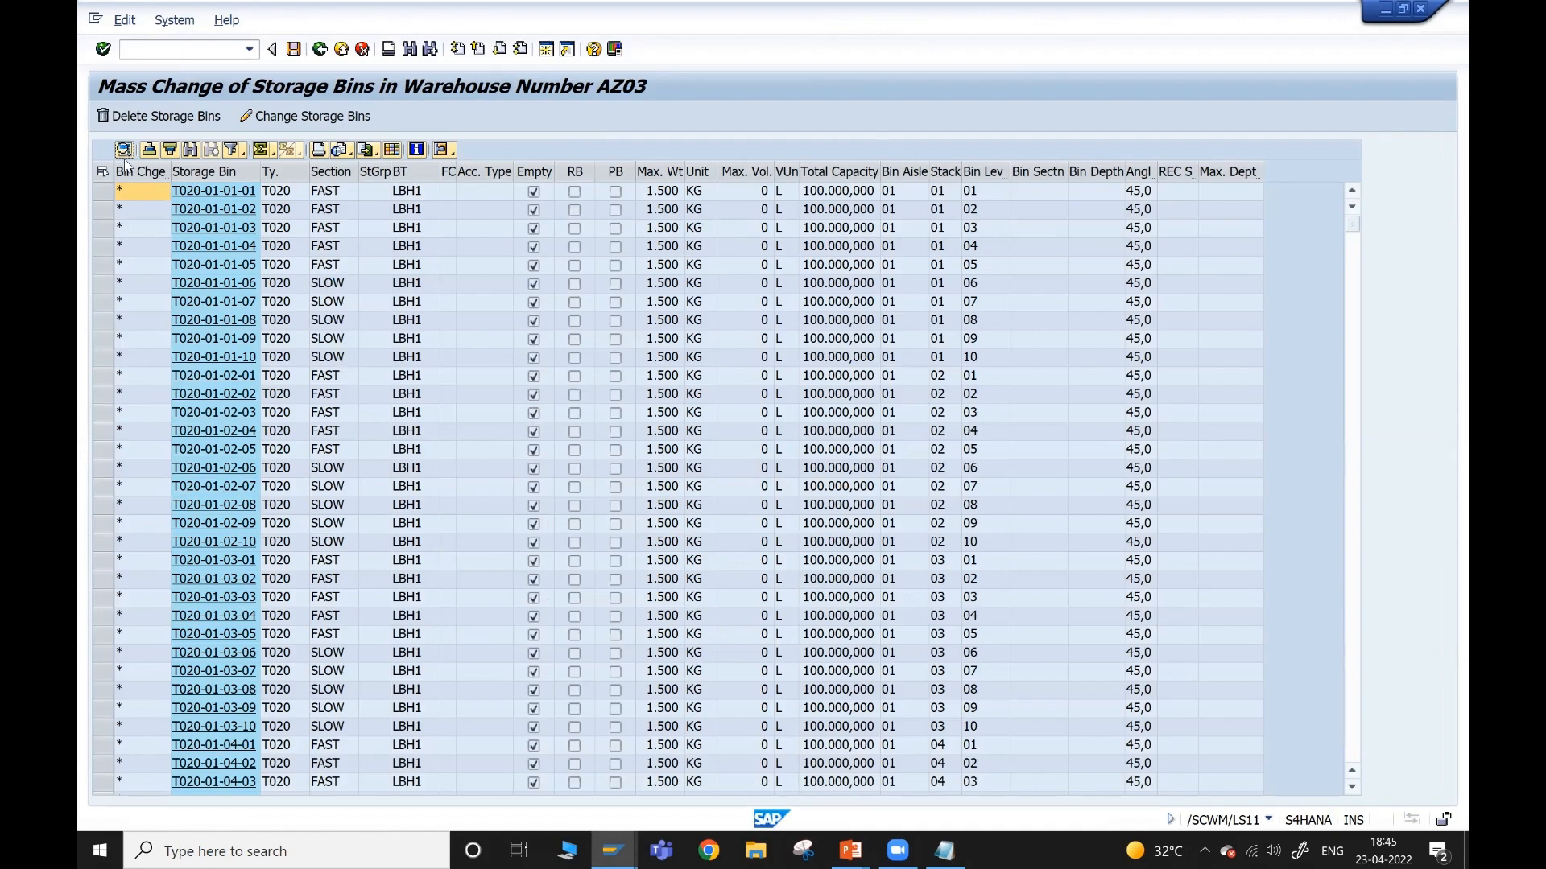
- Switch to inbound delivery 1907, open its putaway warehouse task creation and create tasks for all its handling units
{"action": "key", "text": "alt+Tab"}
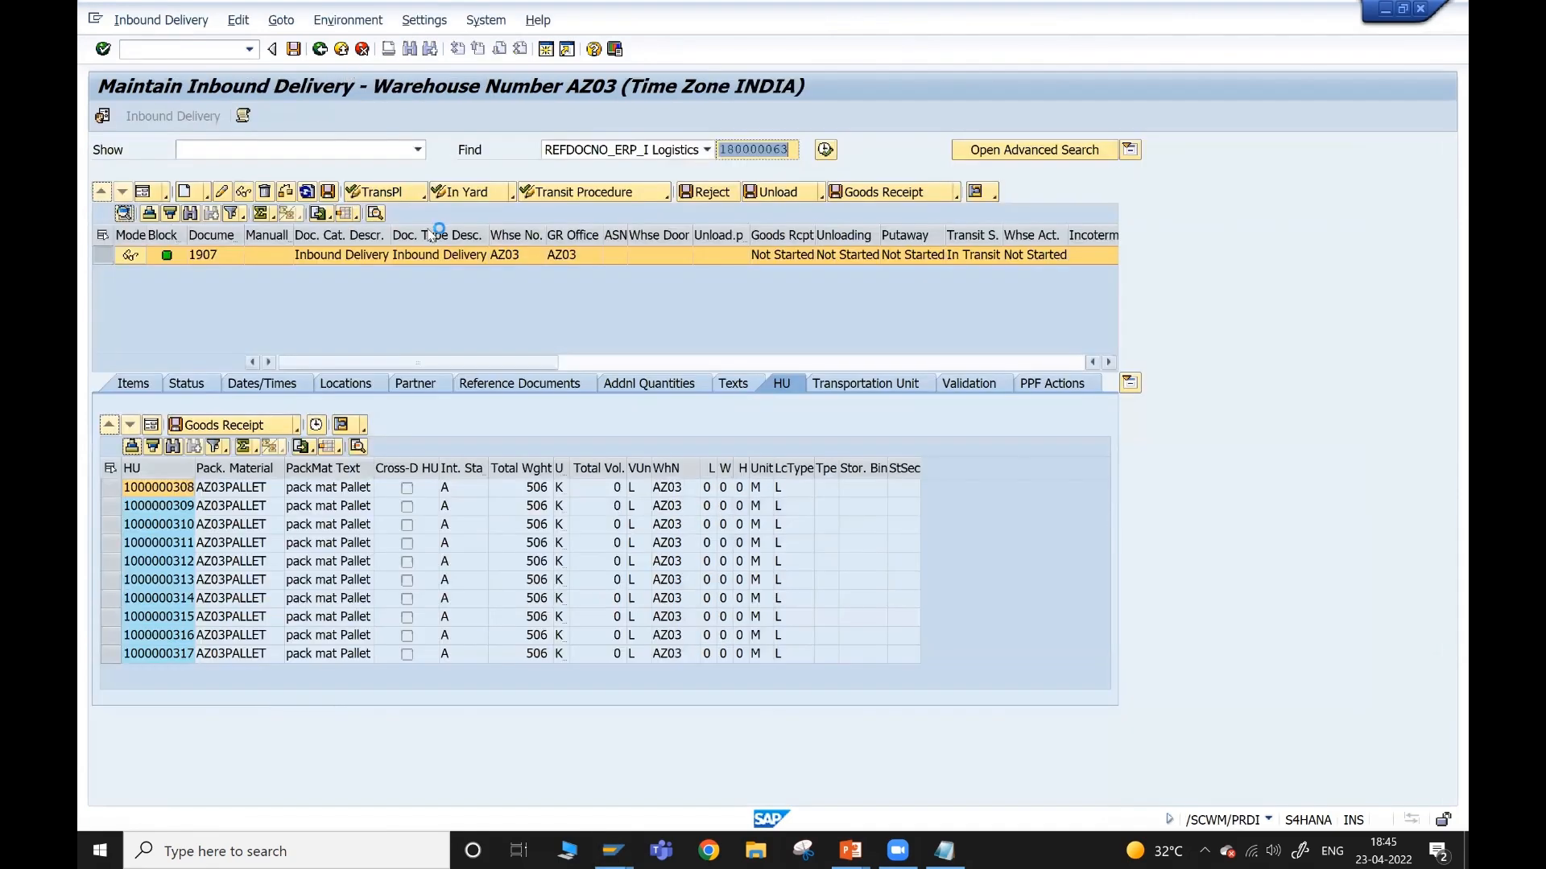
{"action": "left_click", "coordinate": [161, 20]}
{"action": "mouse_move", "coordinate": [200, 63]}
{"action": "left_click", "coordinate": [349, 69]}
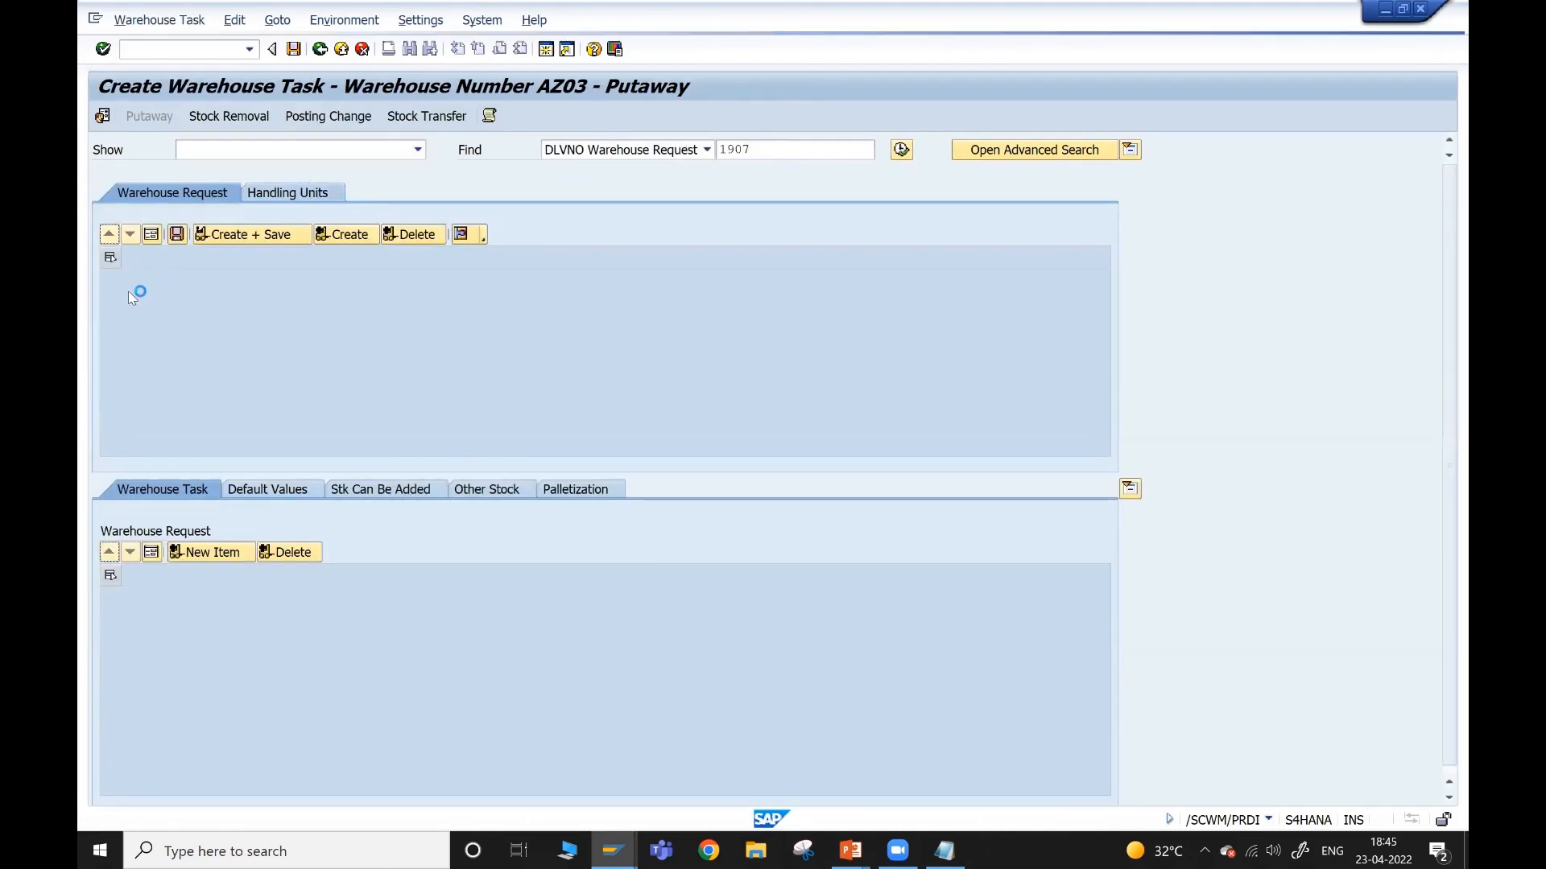
{"action": "left_click", "coordinate": [110, 277]}
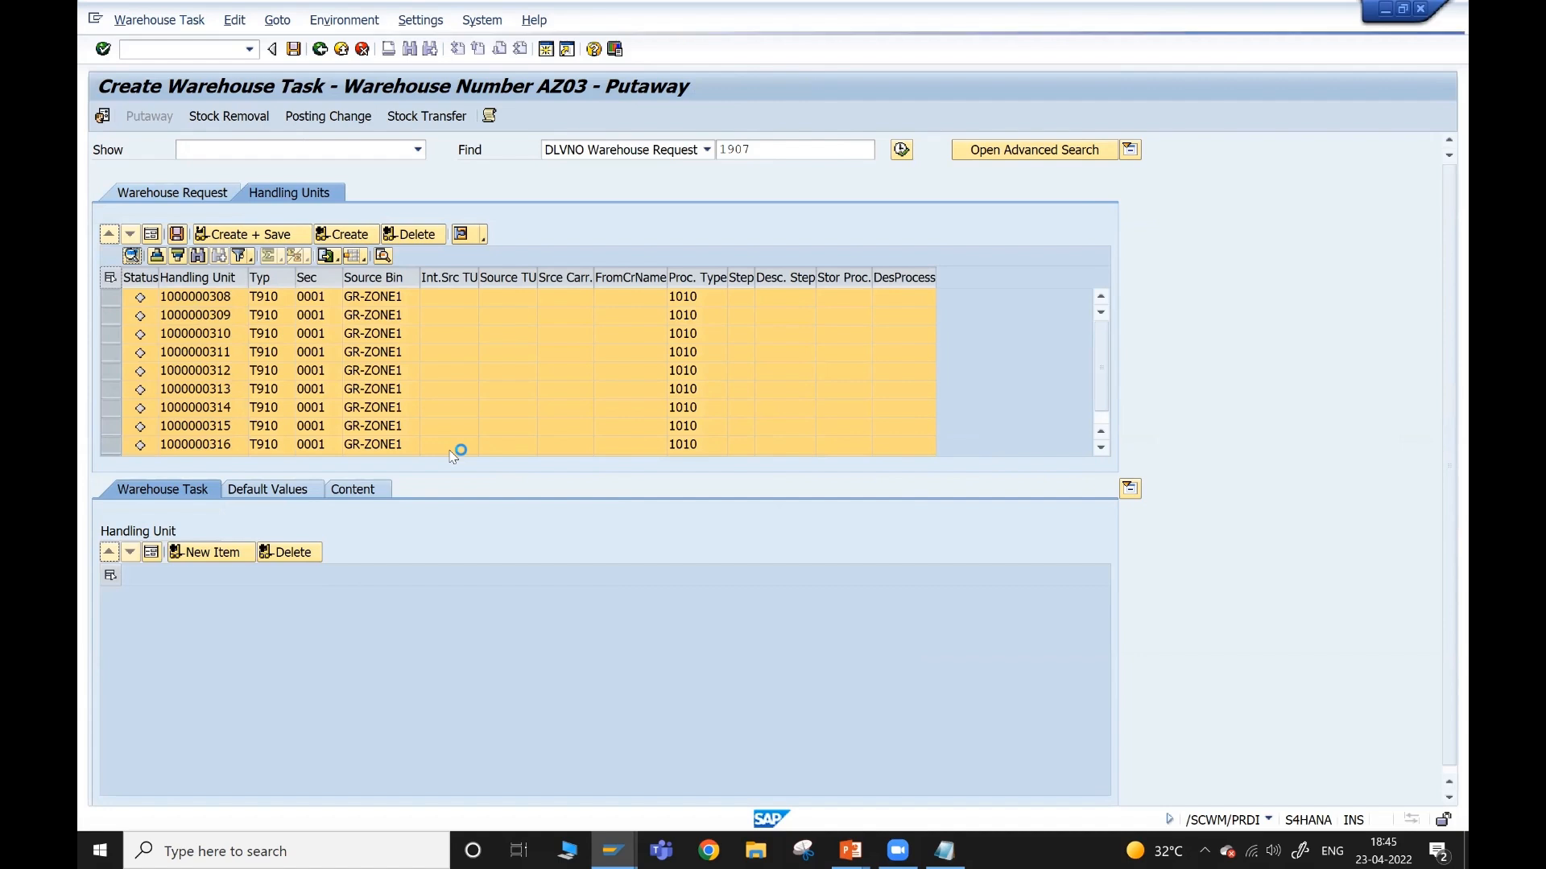
- Check the destination bins of the putaway tasks one handling unit at a time, comparing which units share a bin
{"action": "left_click", "coordinate": [108, 300]}
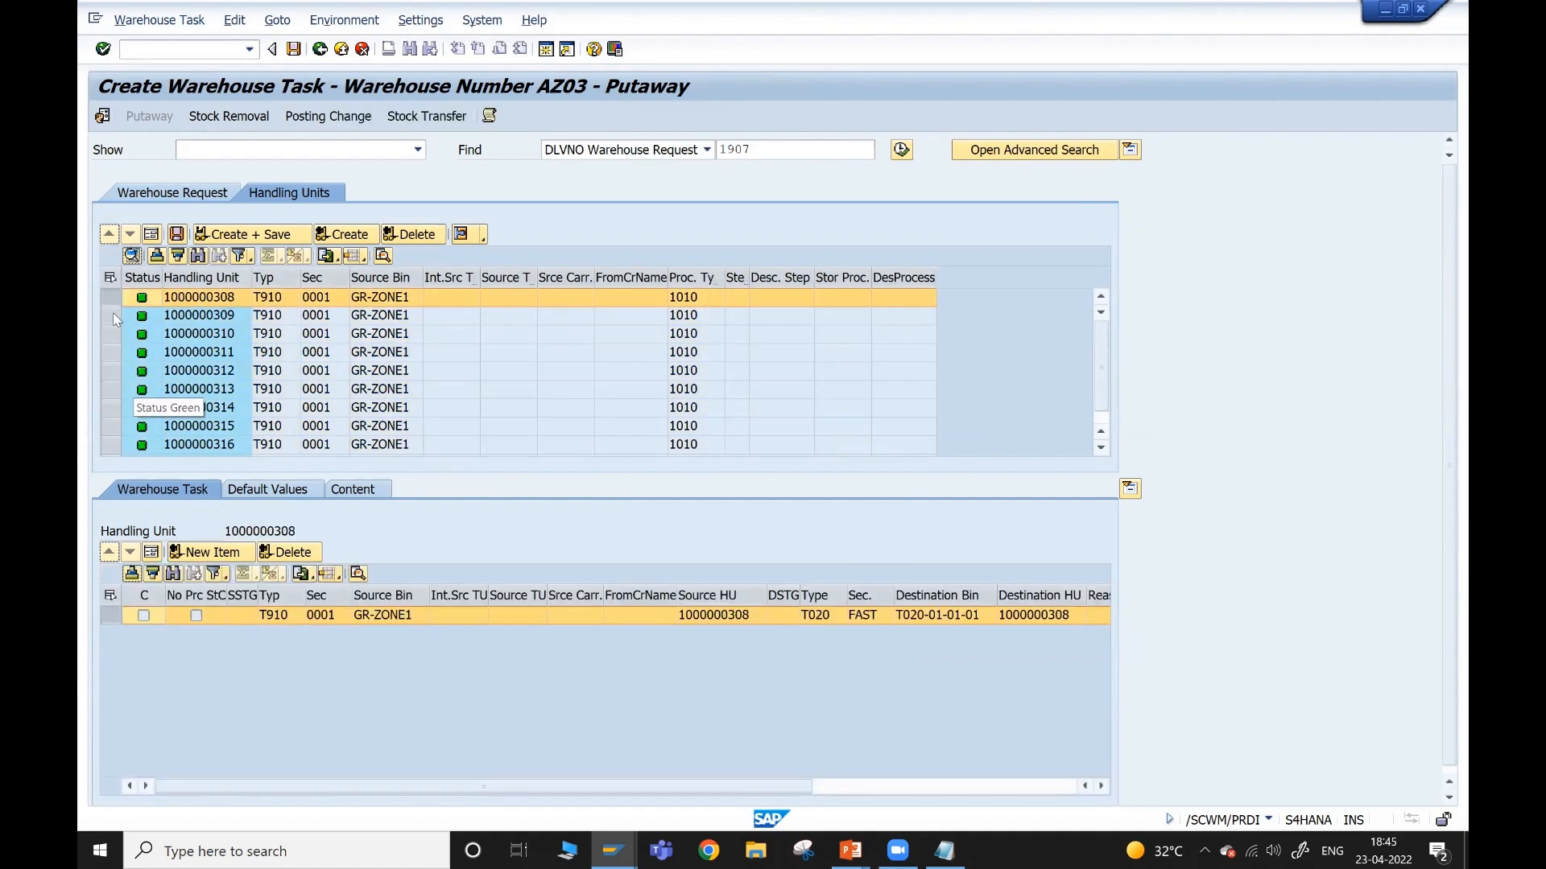
{"action": "left_click", "coordinate": [113, 315]}
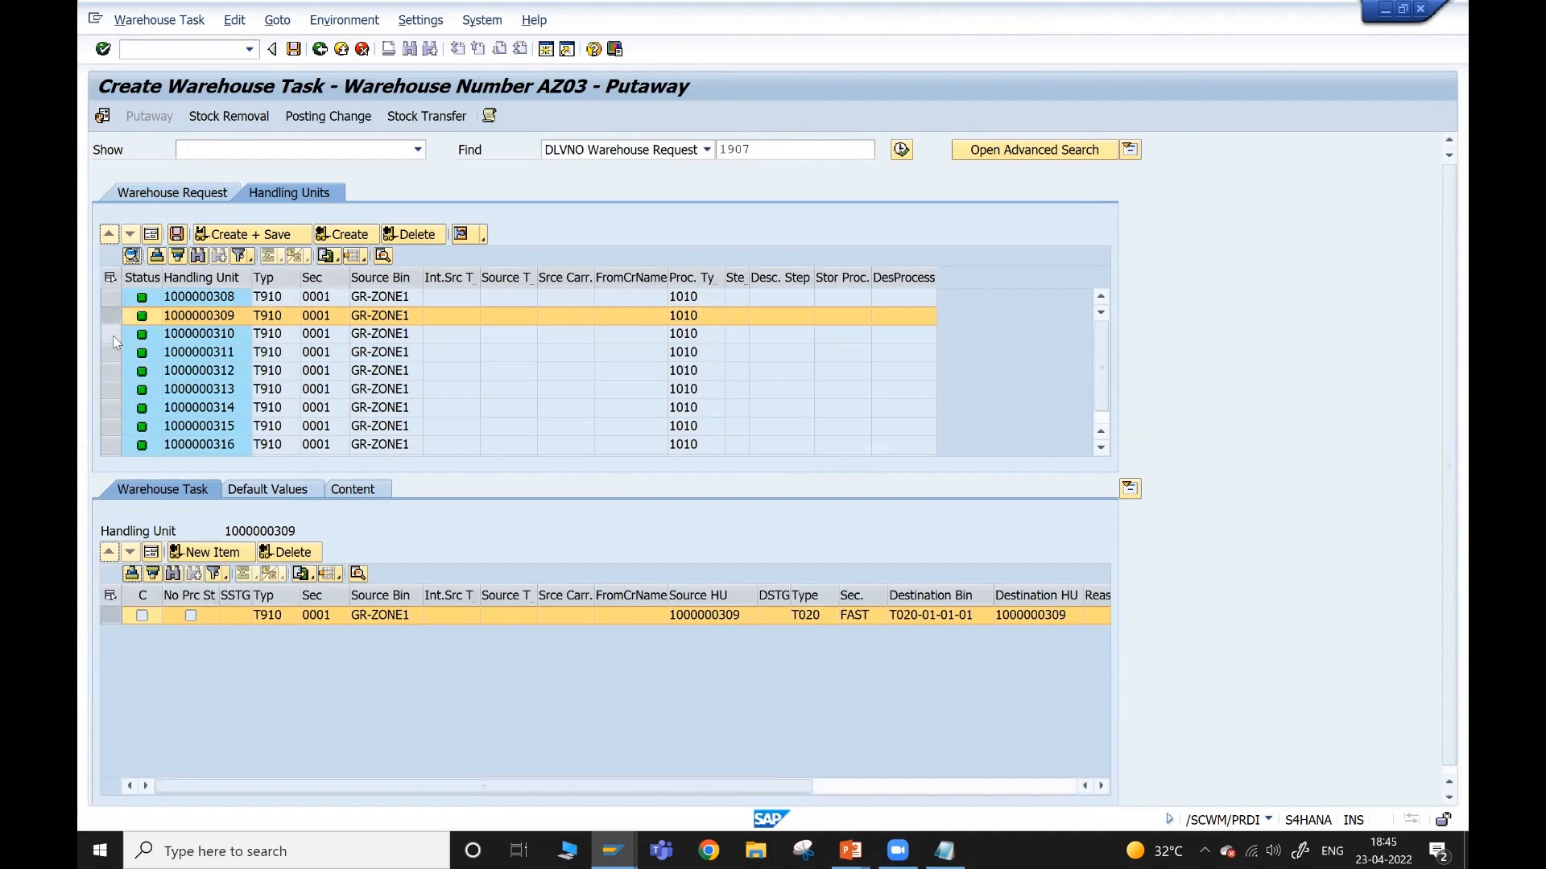
{"action": "left_click", "coordinate": [112, 334]}
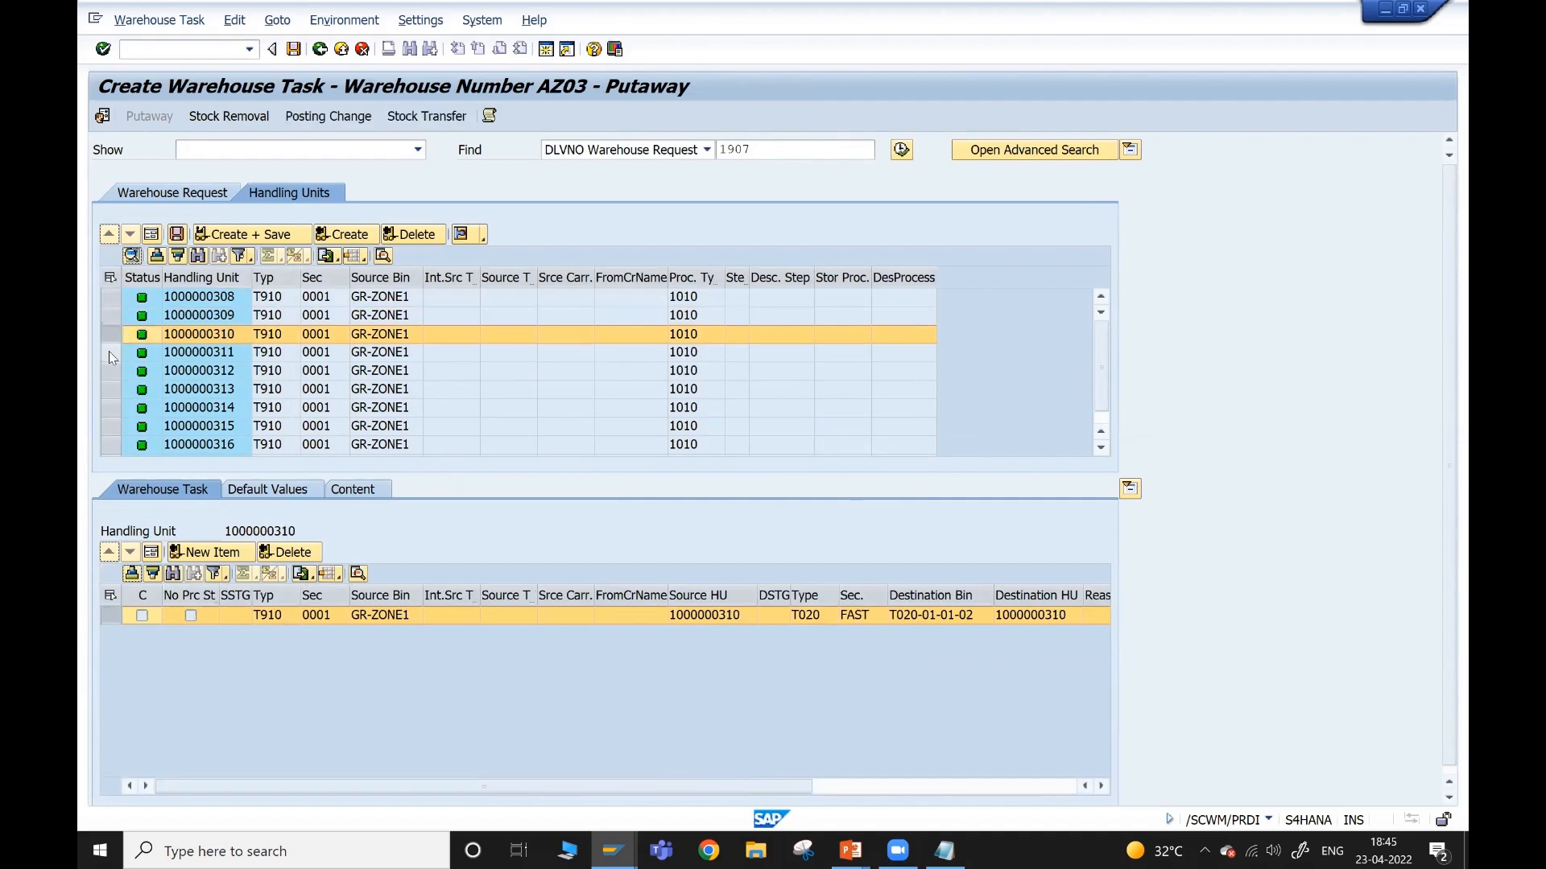
{"action": "left_click", "coordinate": [110, 353]}
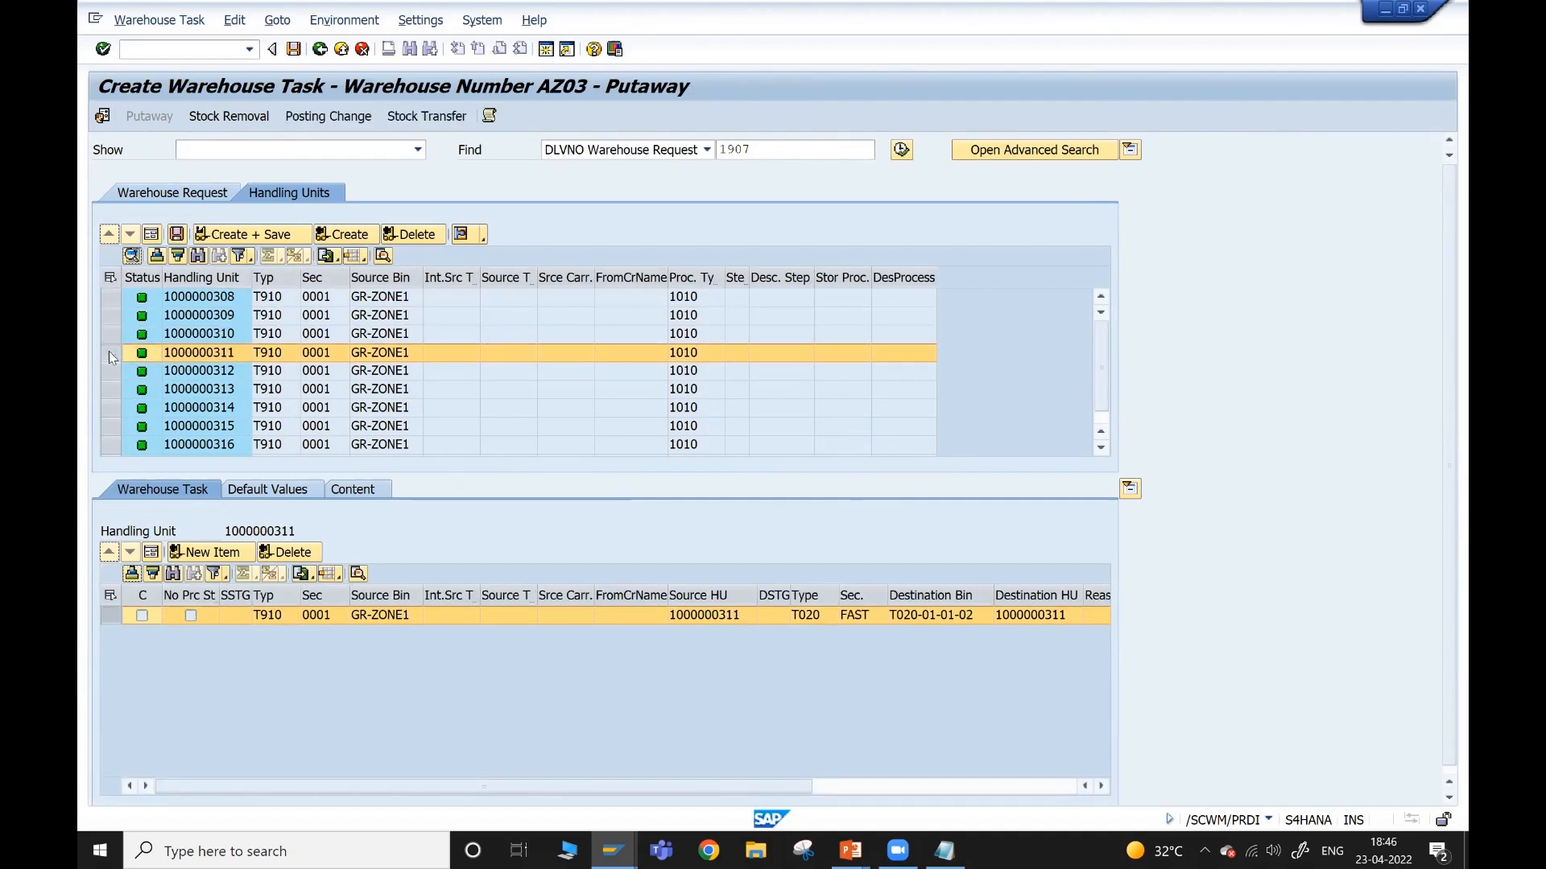
{"action": "left_click", "coordinate": [107, 369]}
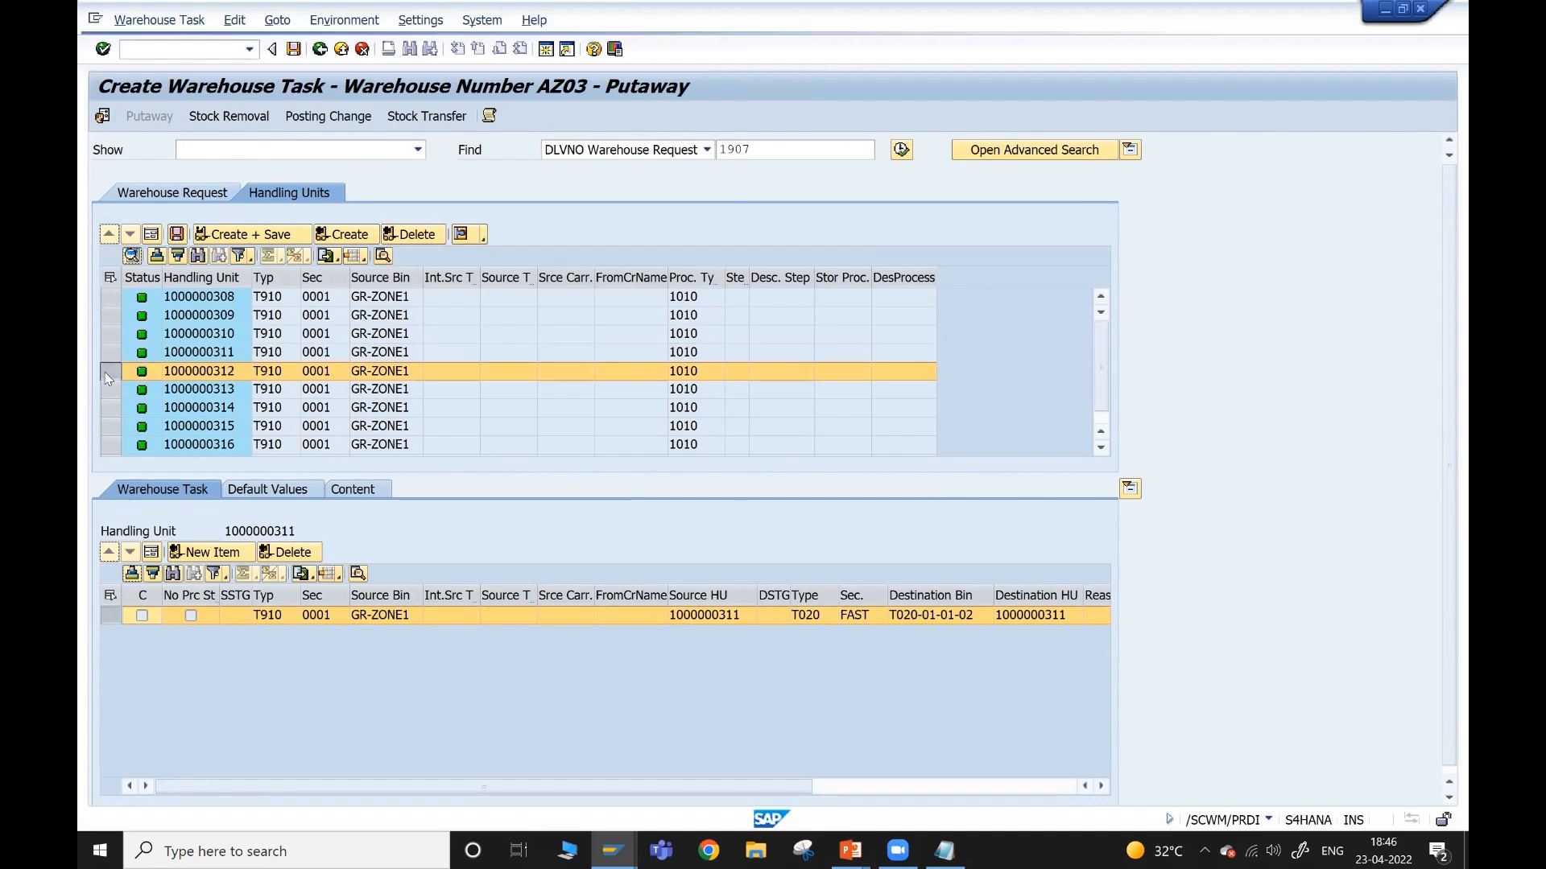
{"action": "left_click", "coordinate": [112, 390]}
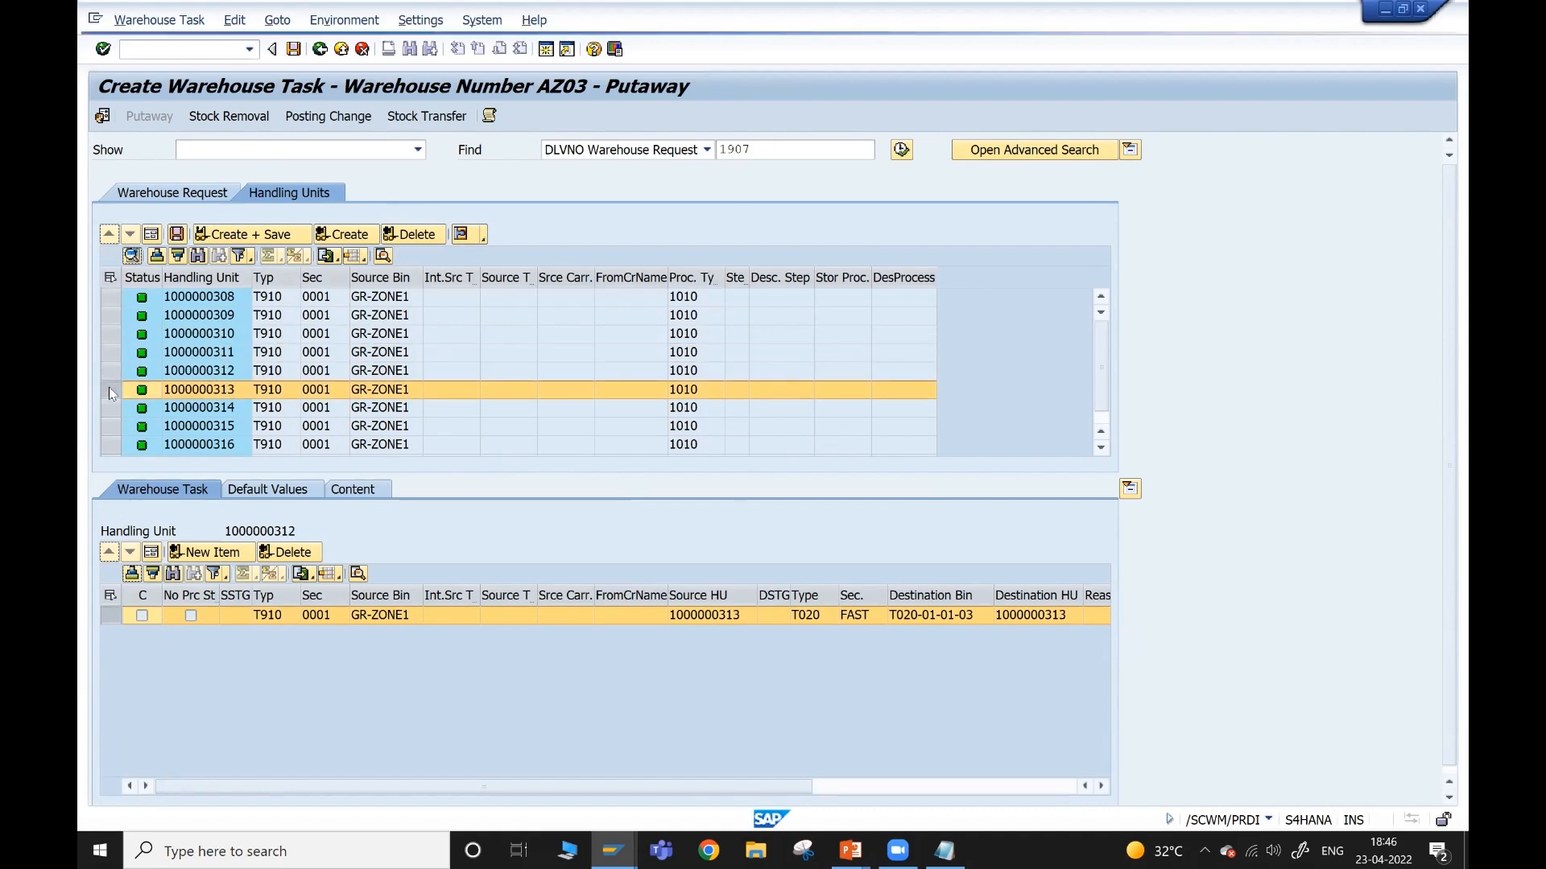
{"action": "left_click", "coordinate": [110, 412]}
{"action": "left_click", "coordinate": [110, 419]}
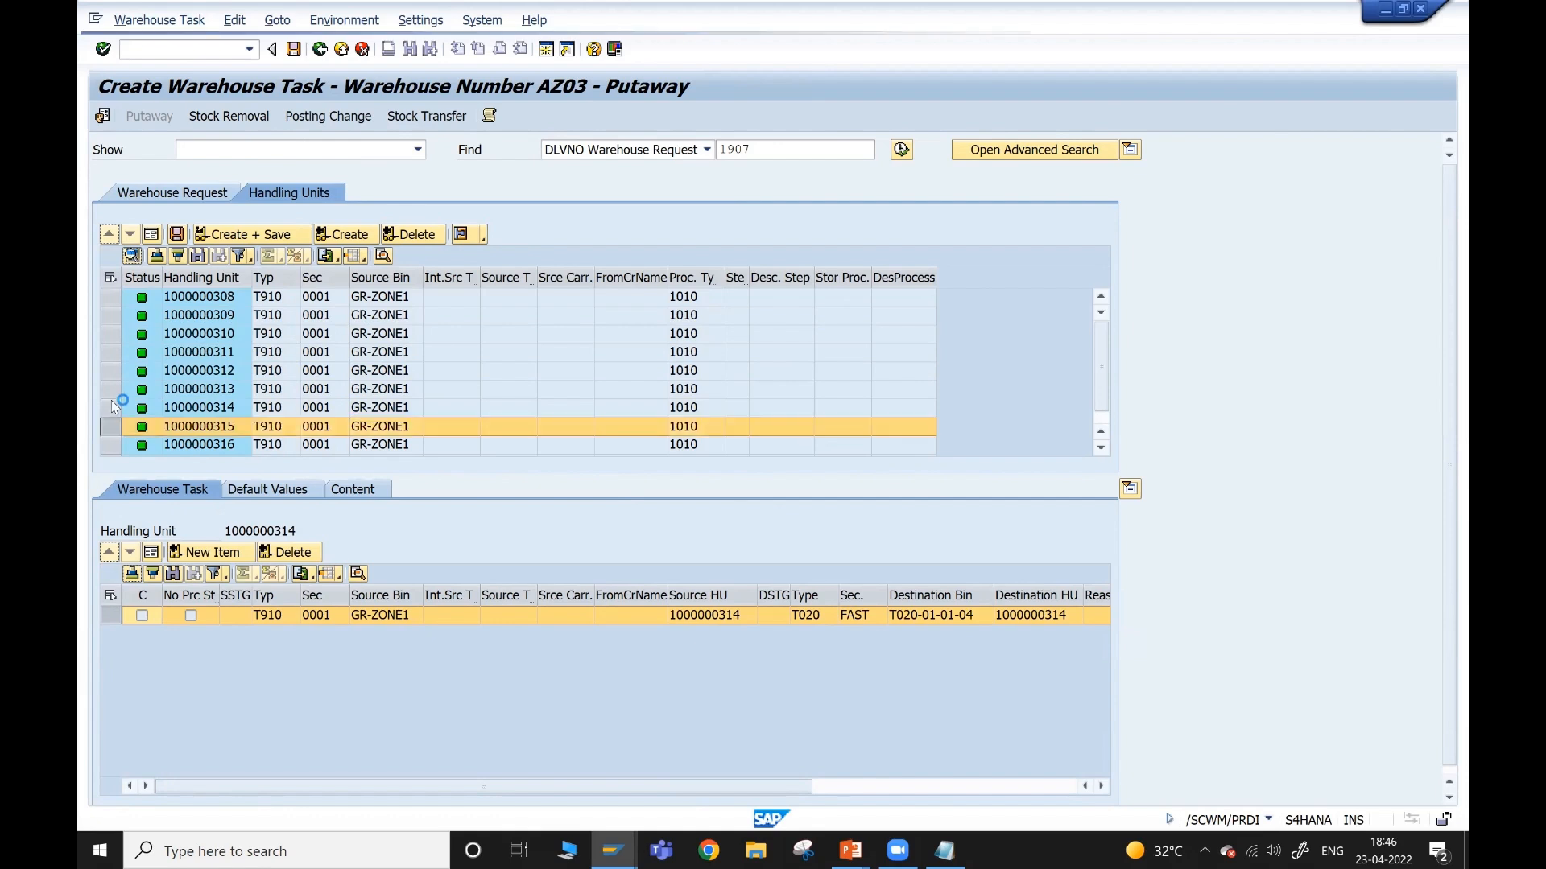
{"action": "left_click", "coordinate": [113, 400]}
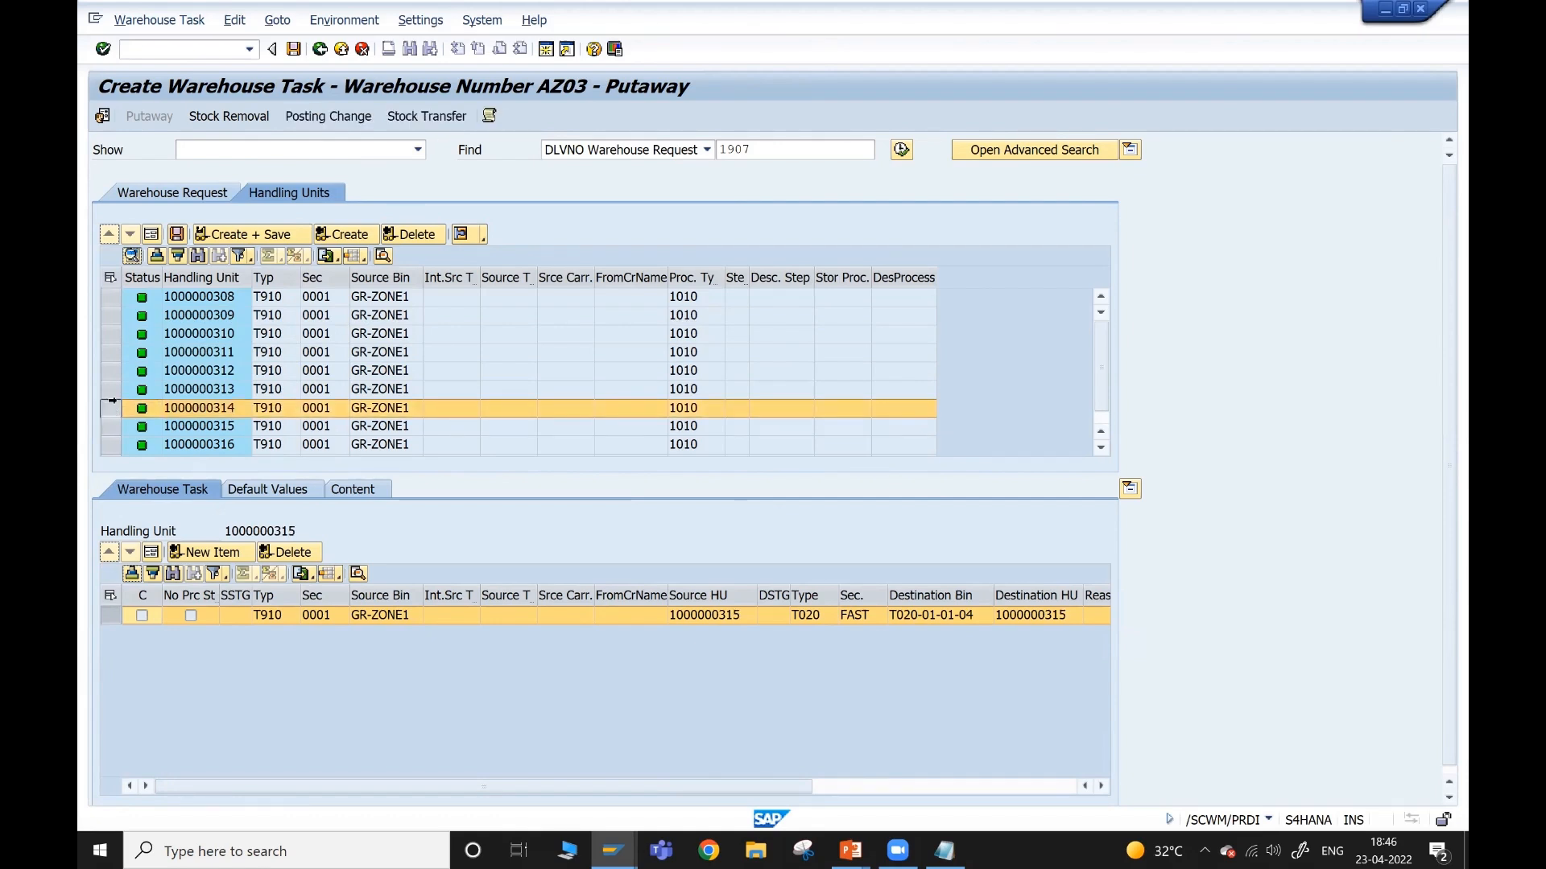
{"action": "left_click", "coordinate": [111, 281]}
{"action": "left_click", "coordinate": [114, 297]}
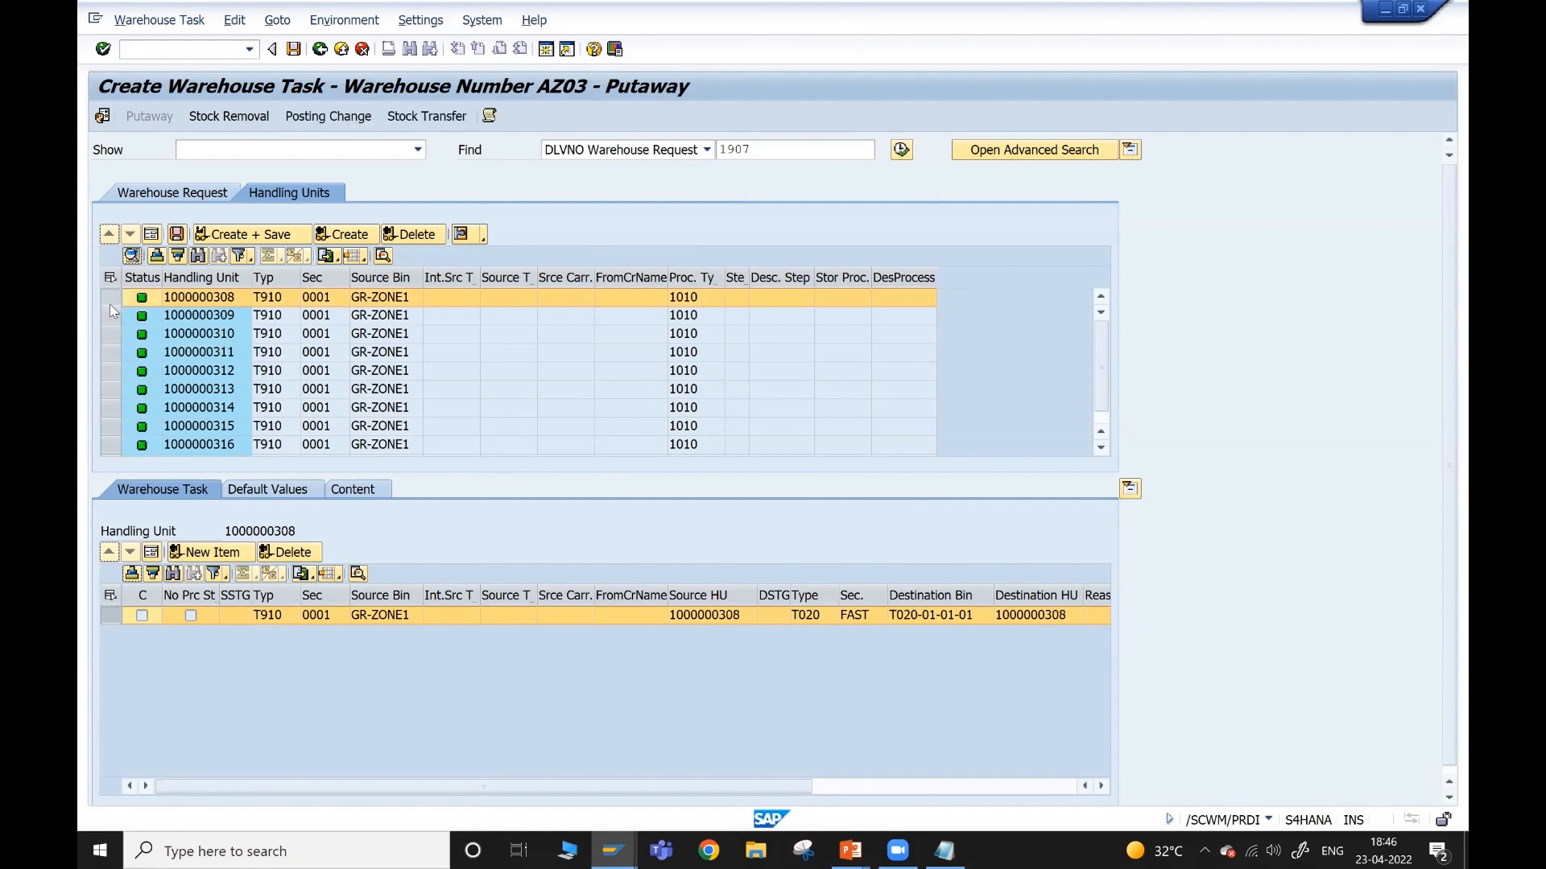
- Review the general, putaway and stock removal settings of storage type T020, and return to the mass change list of its storage bins
{"action": "left_click", "coordinate": [113, 315]}
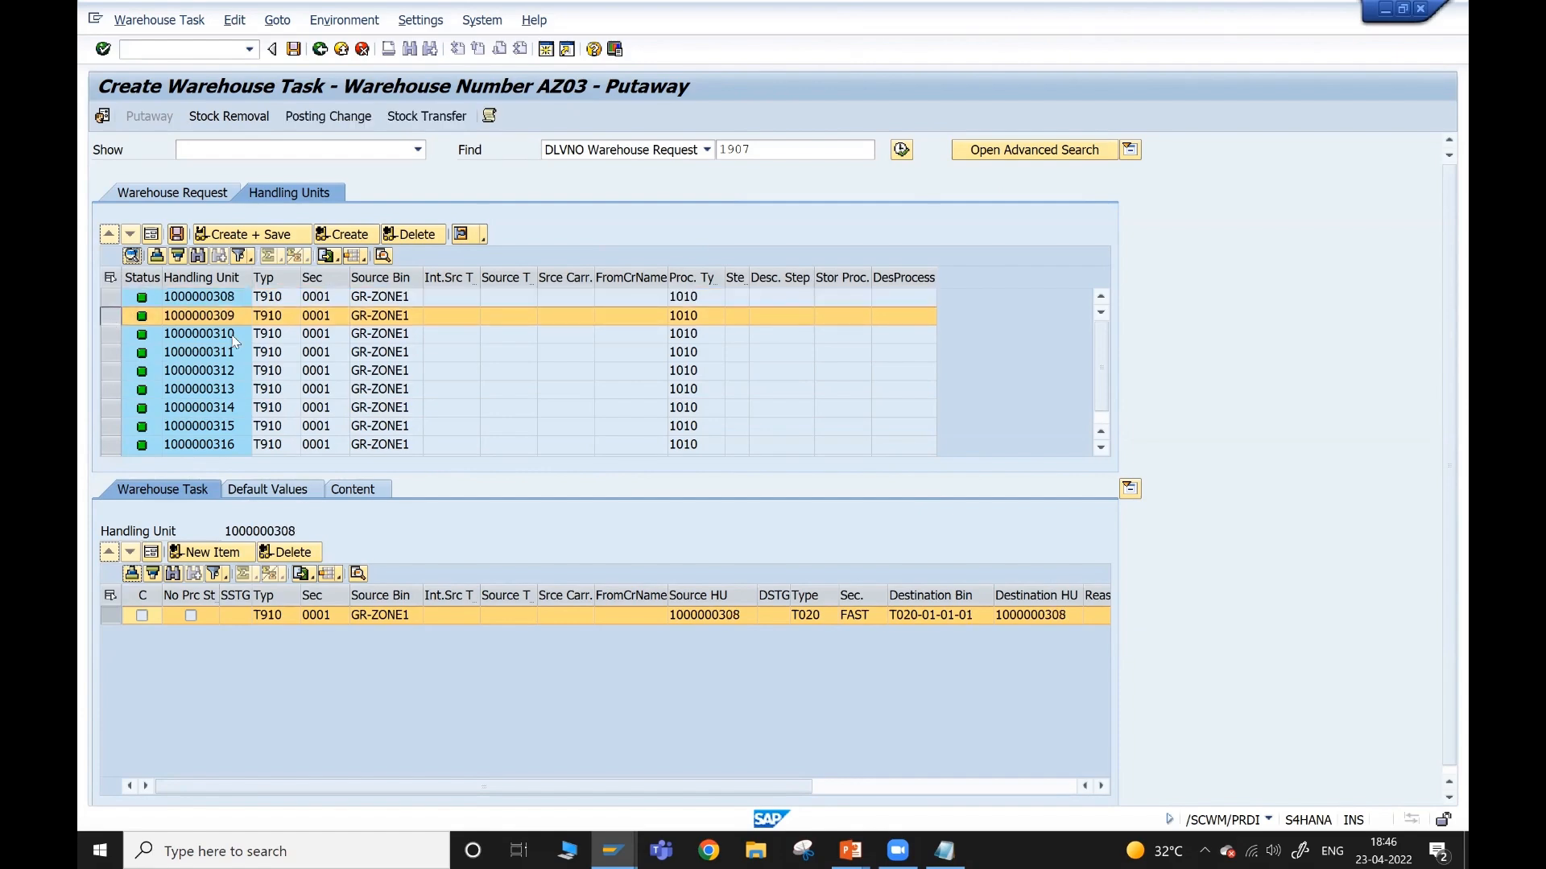
{"action": "key", "text": "alt+Tab"}
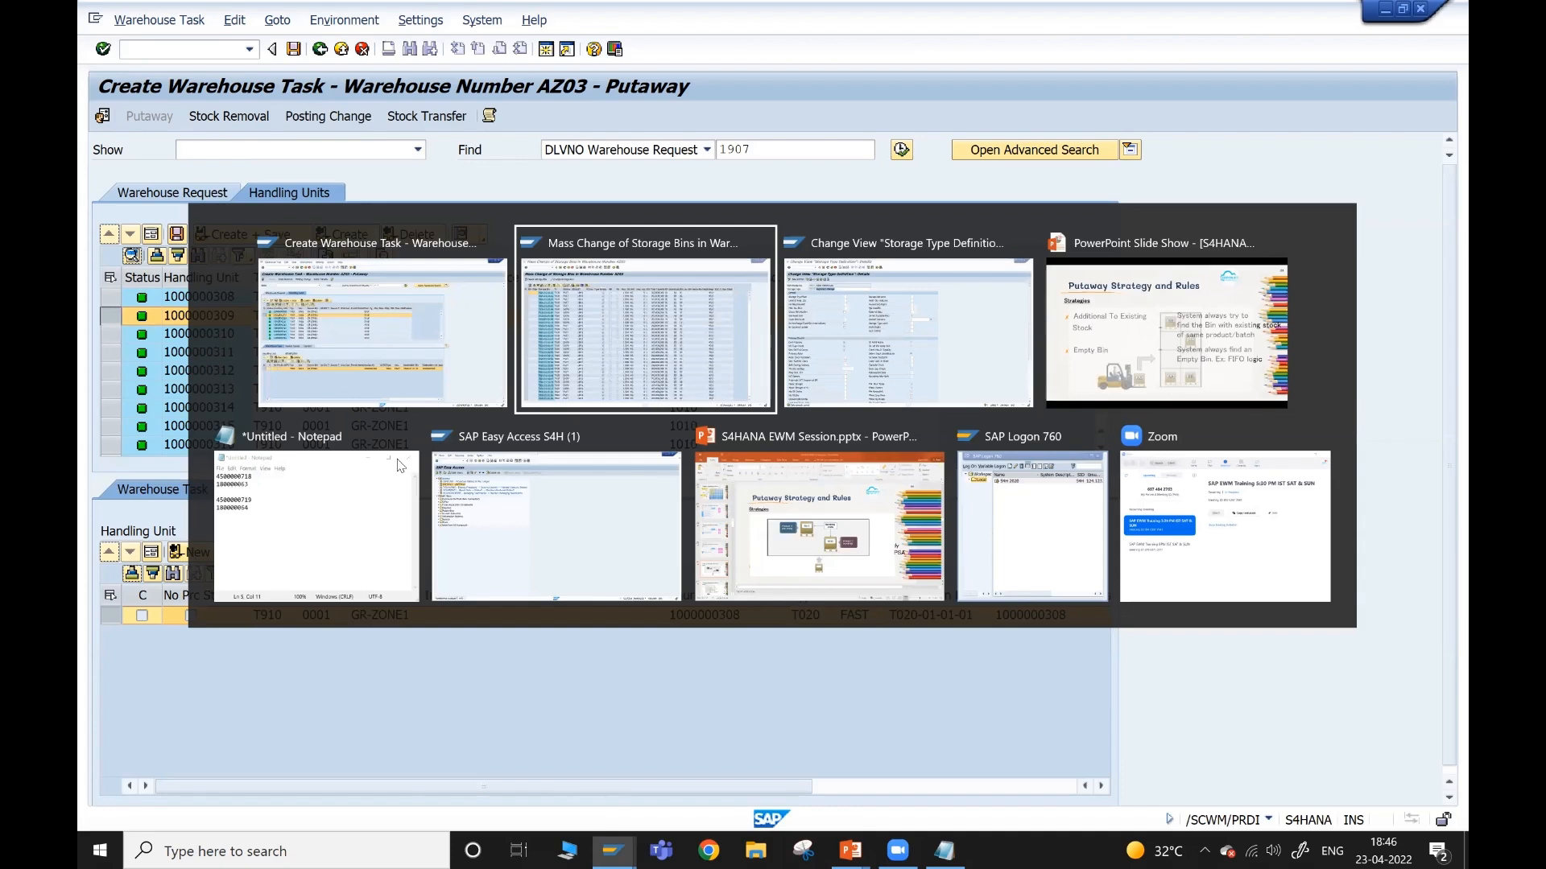
{"action": "key", "text": "alt+Tab"}
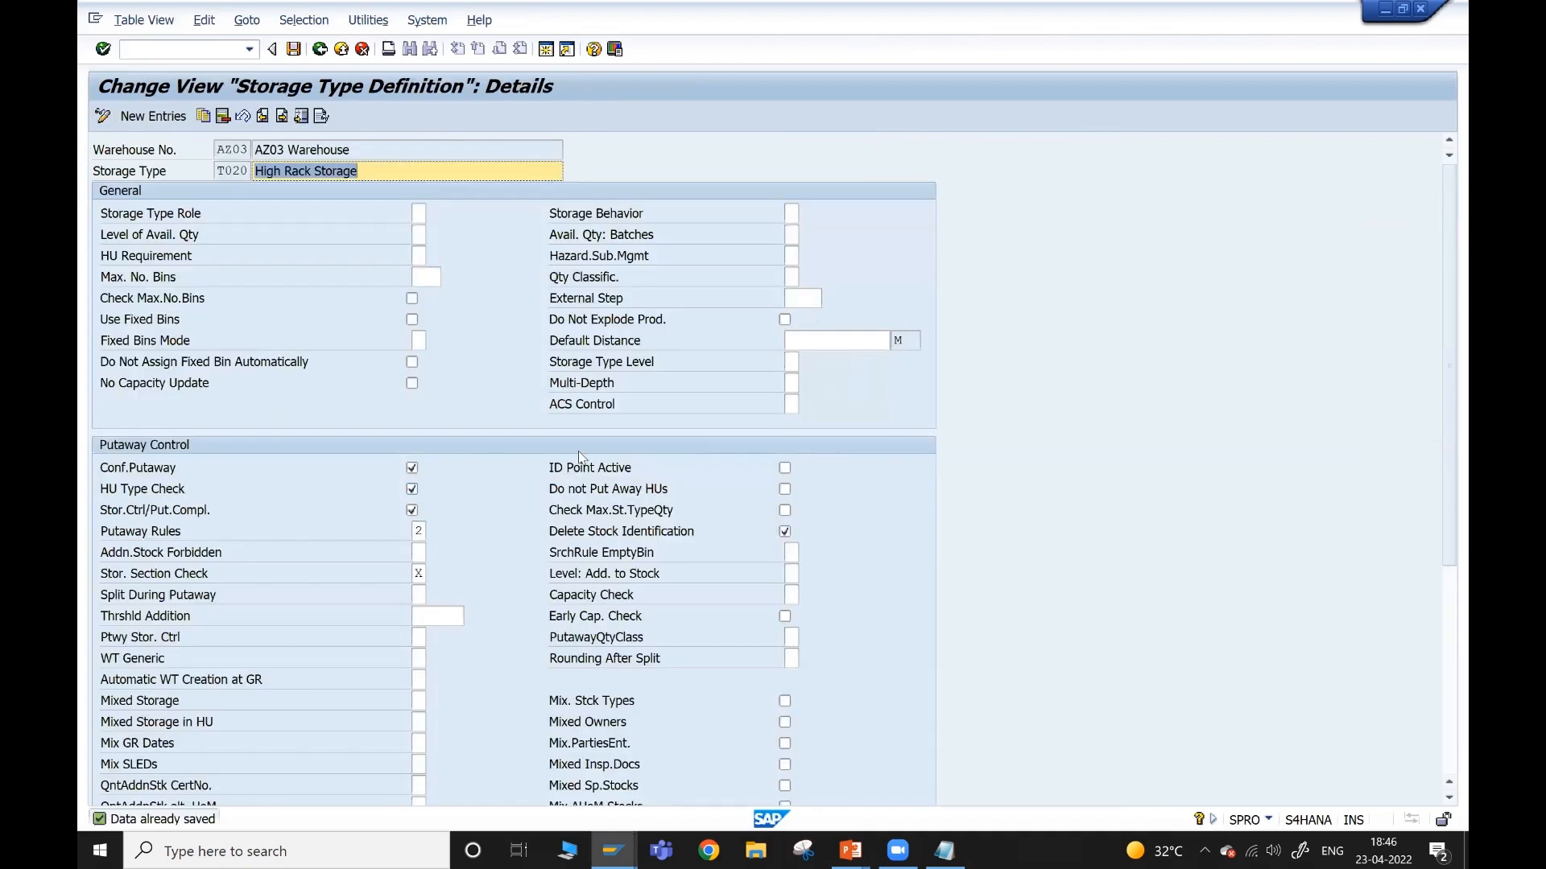
{"action": "scroll", "coordinate": [579, 456], "scroll_direction": "down", "scroll_amount": 5}
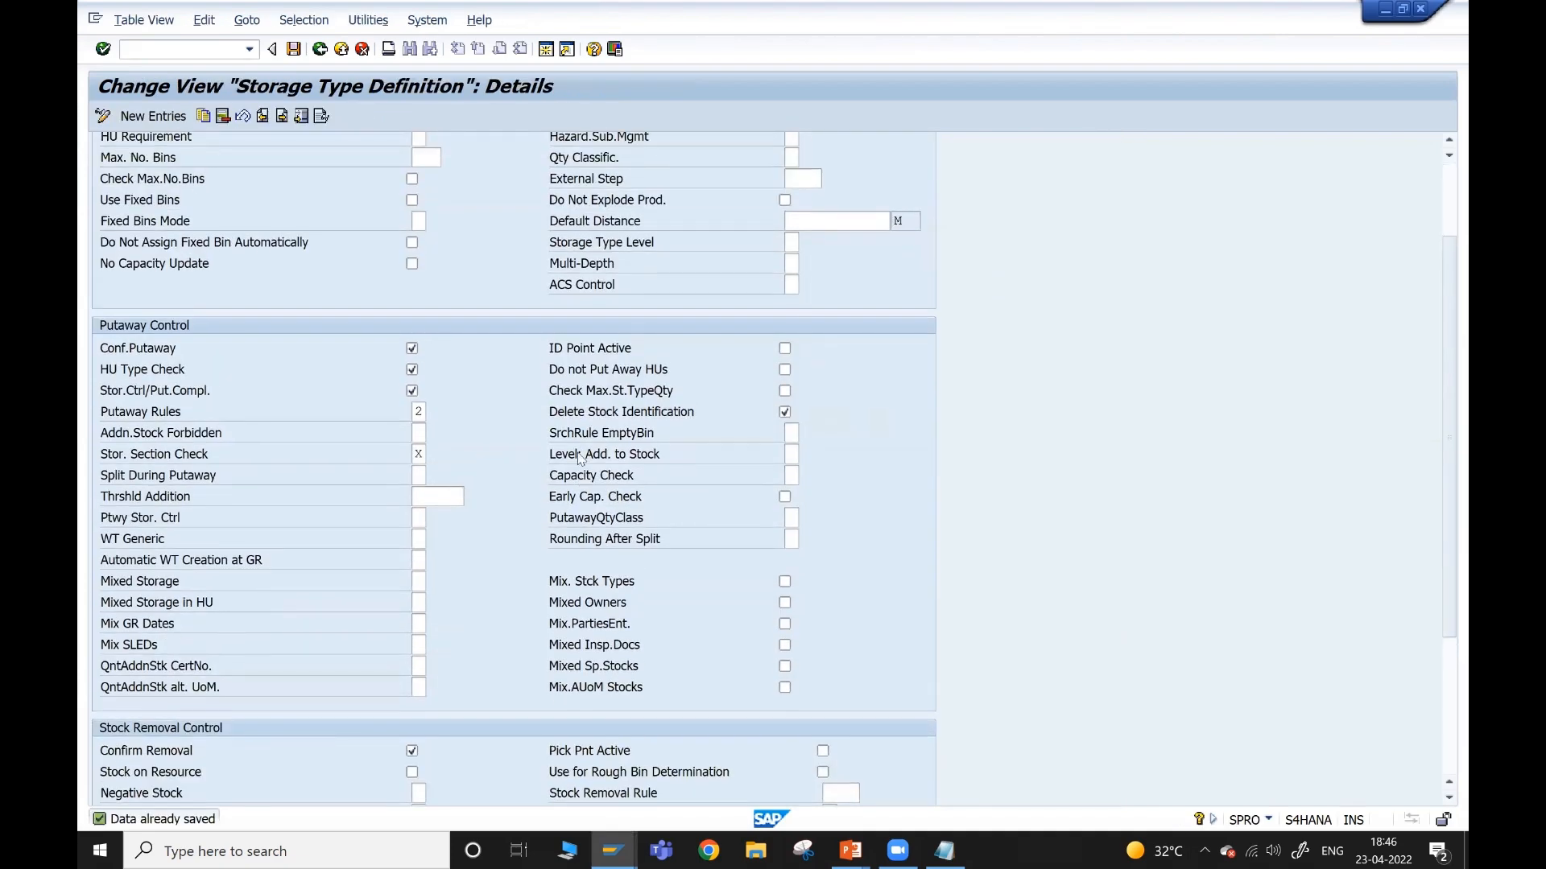
{"action": "scroll", "coordinate": [579, 455], "scroll_direction": "up", "scroll_amount": 4}
{"action": "scroll", "coordinate": [578, 456], "scroll_direction": "down", "scroll_amount": 7}
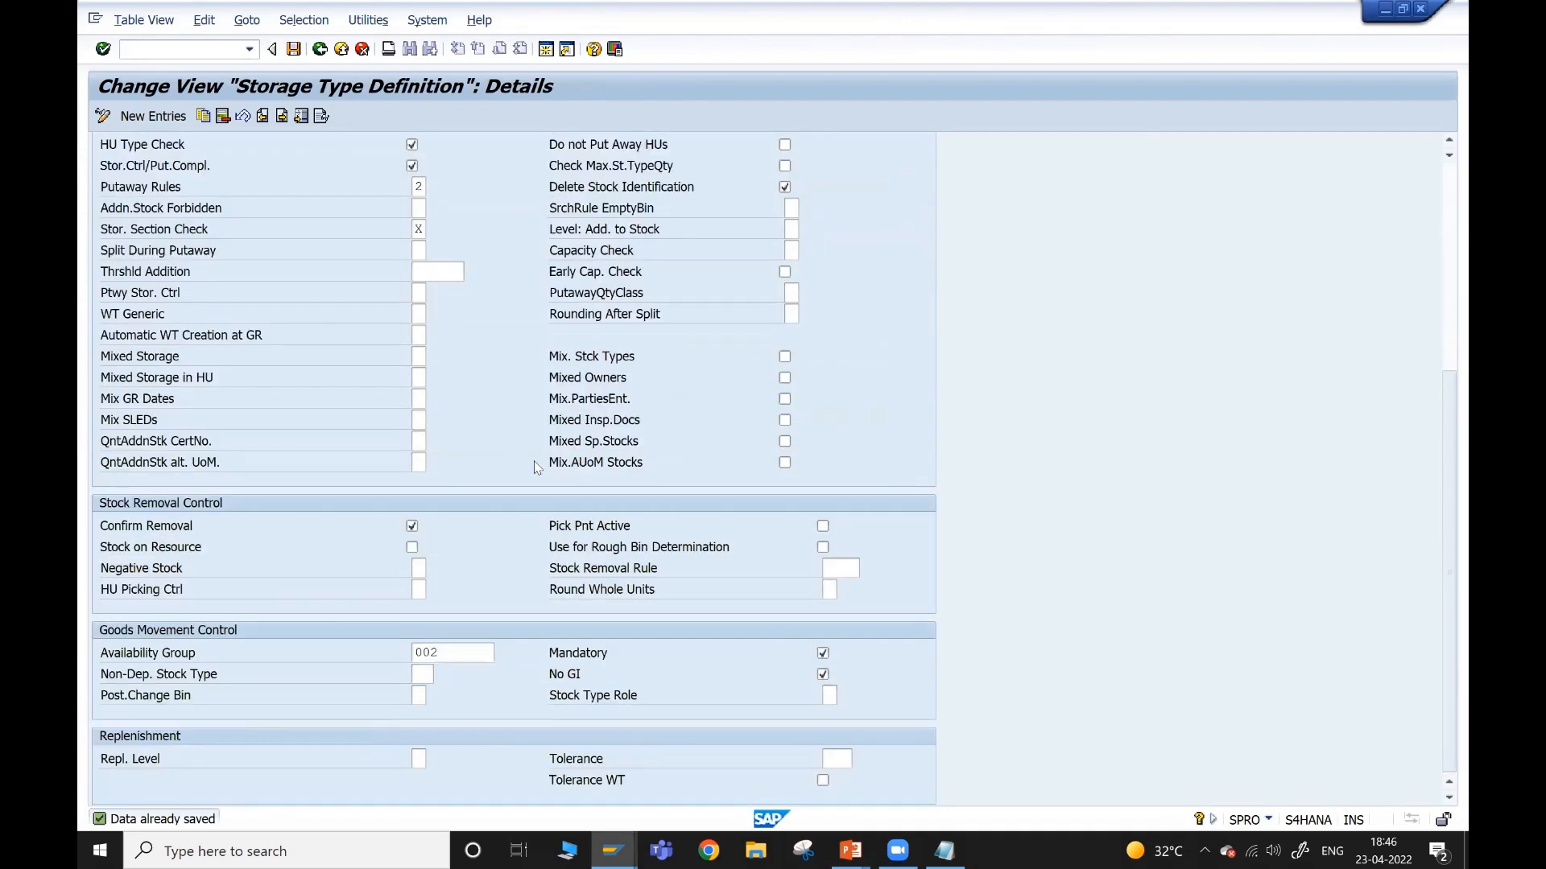
{"action": "scroll", "coordinate": [537, 468], "scroll_direction": "up", "scroll_amount": 5}
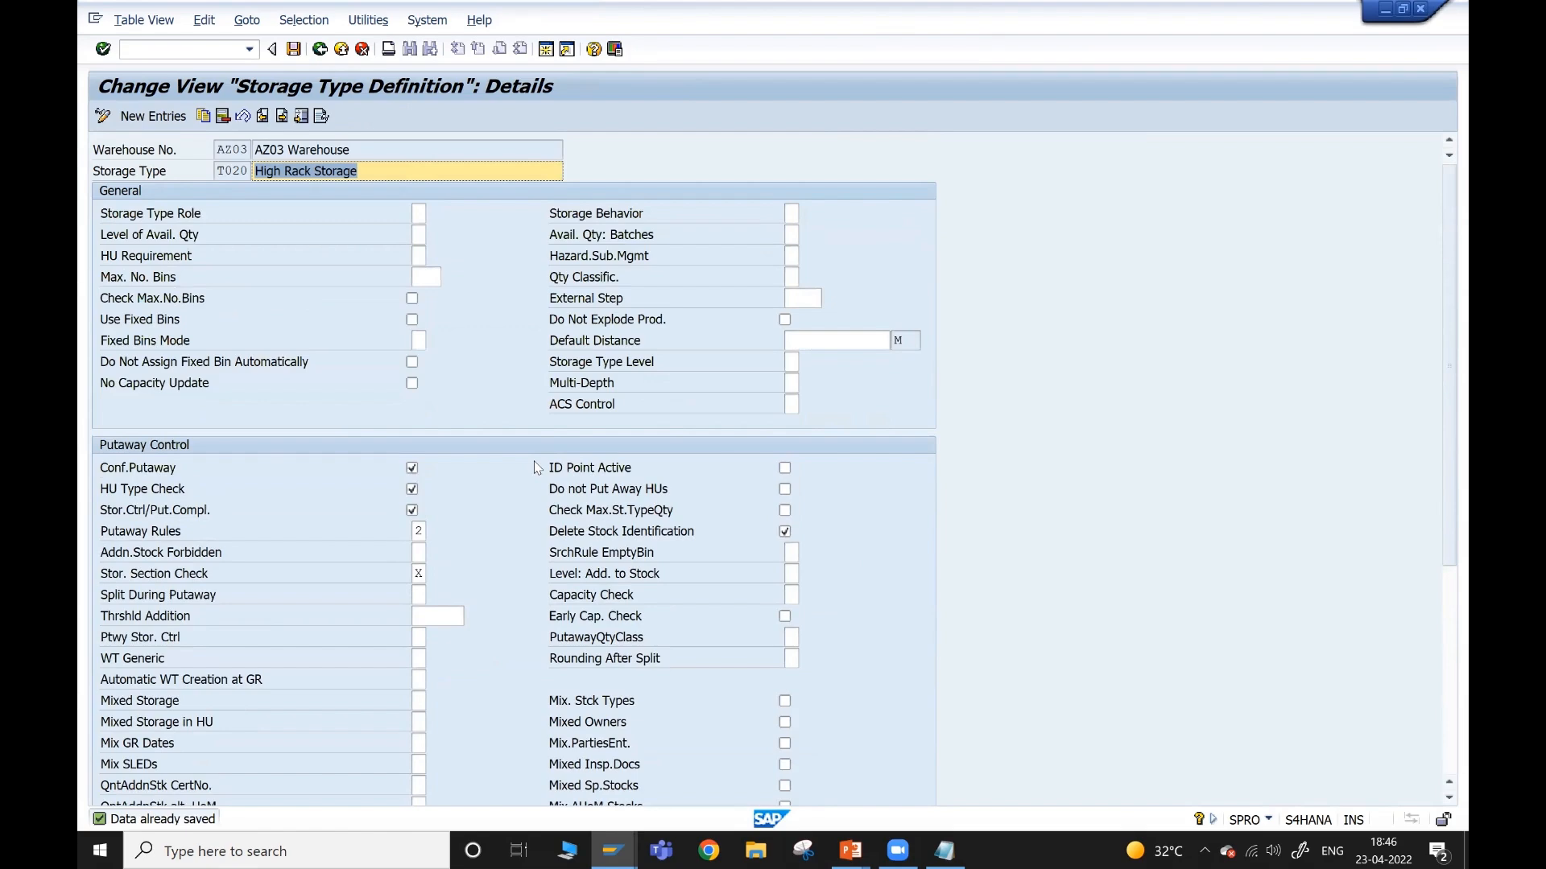
{"action": "key", "text": "alt+Tab"}
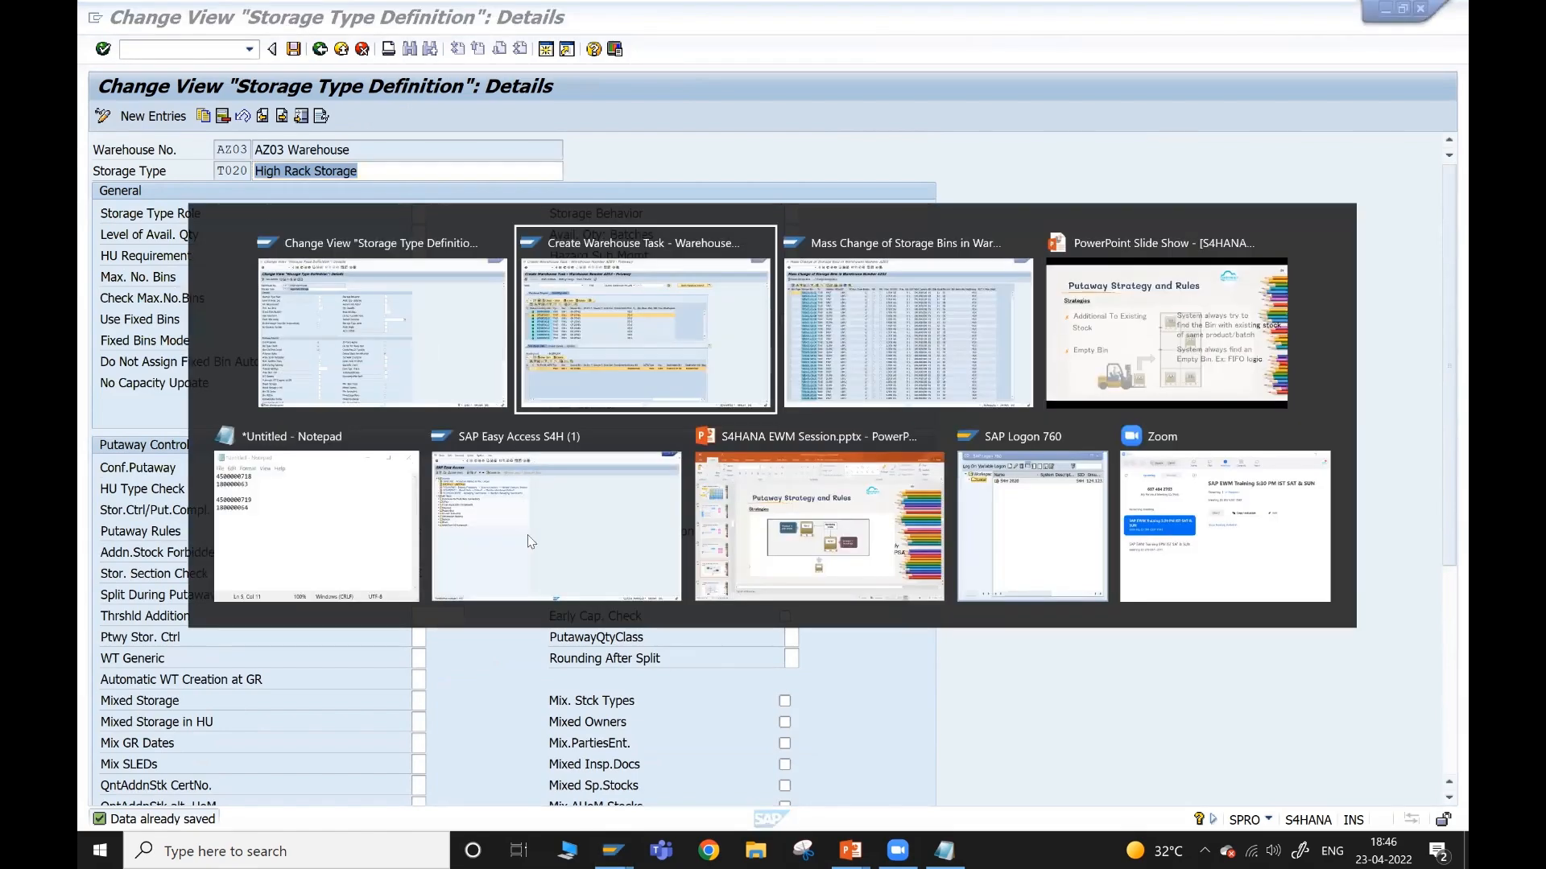
{"action": "key", "text": "alt+Tab"}
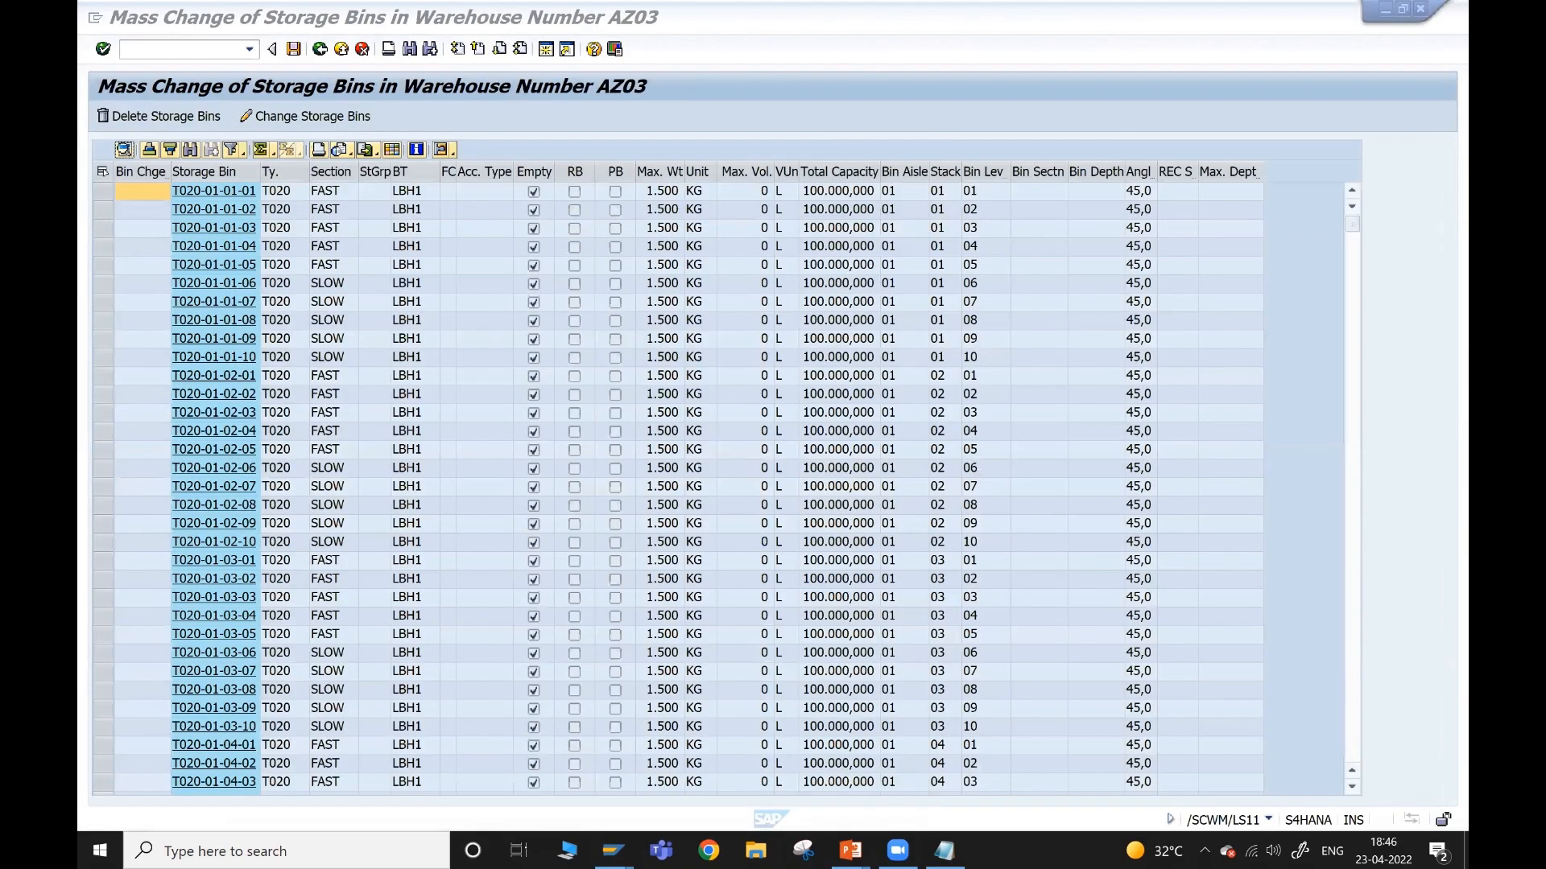
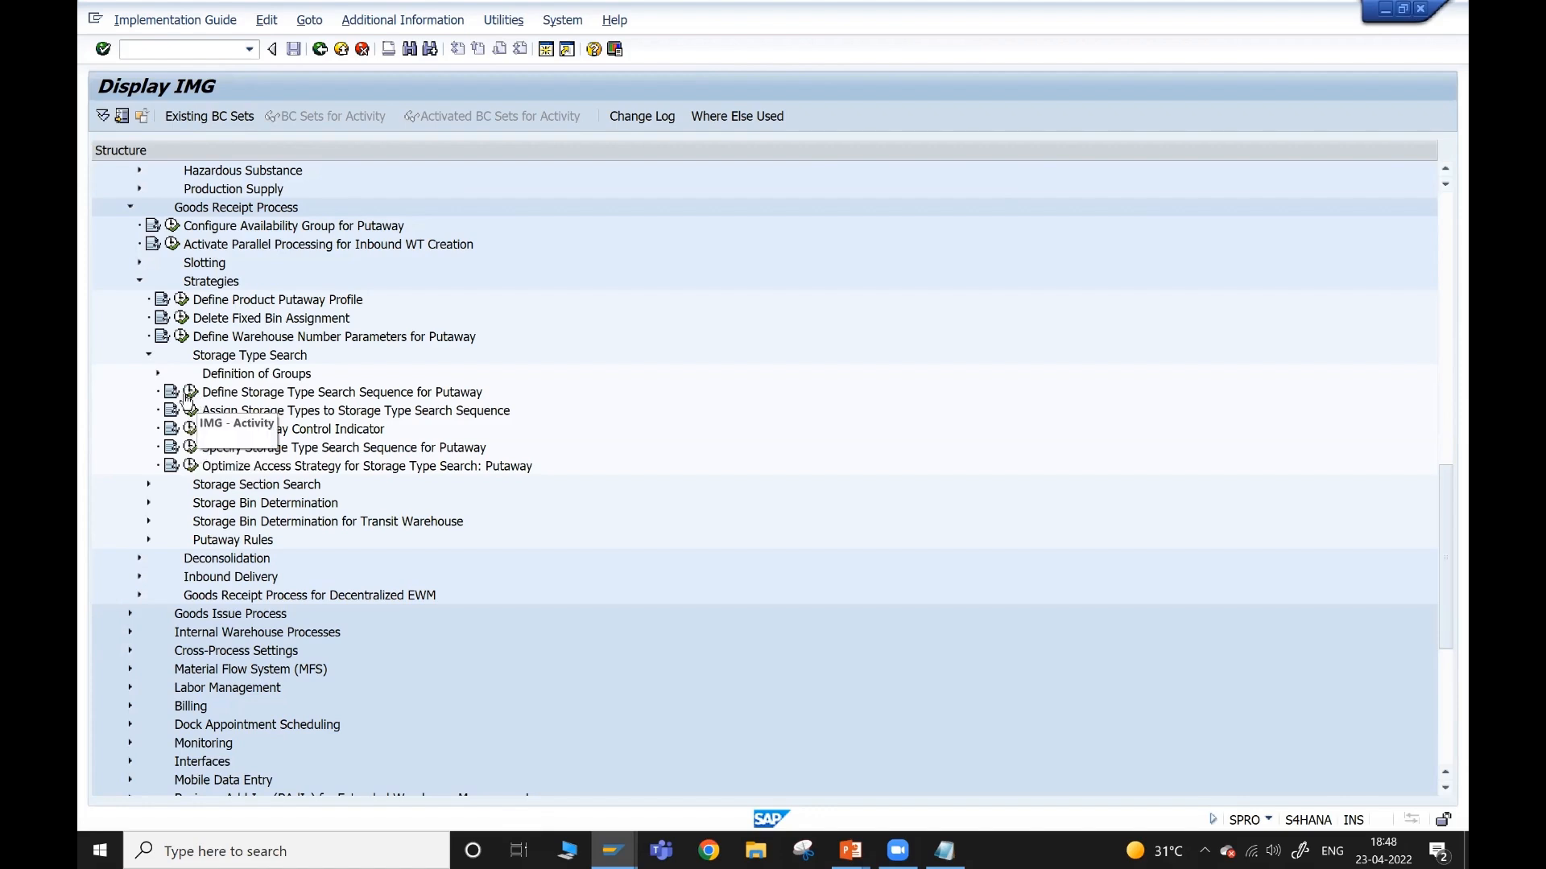
- Open the assignment of storage types to putaway search sequences for warehouse AZ03 and check the second entry of sequence 0050
{"action": "left_click", "coordinate": [190, 392]}
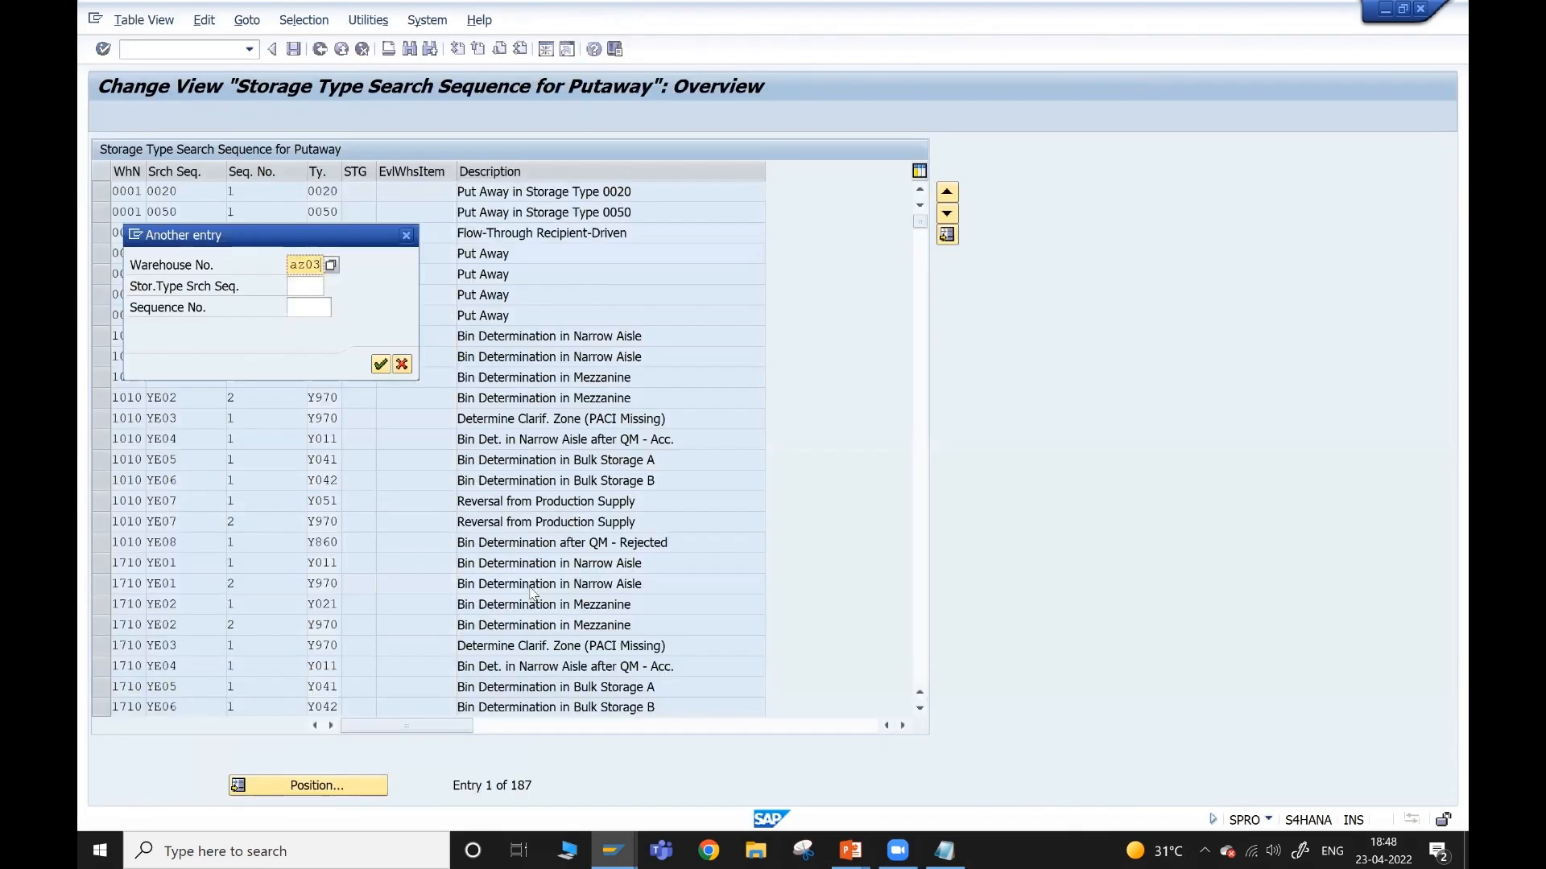
{"action": "key", "text": "Tab"}
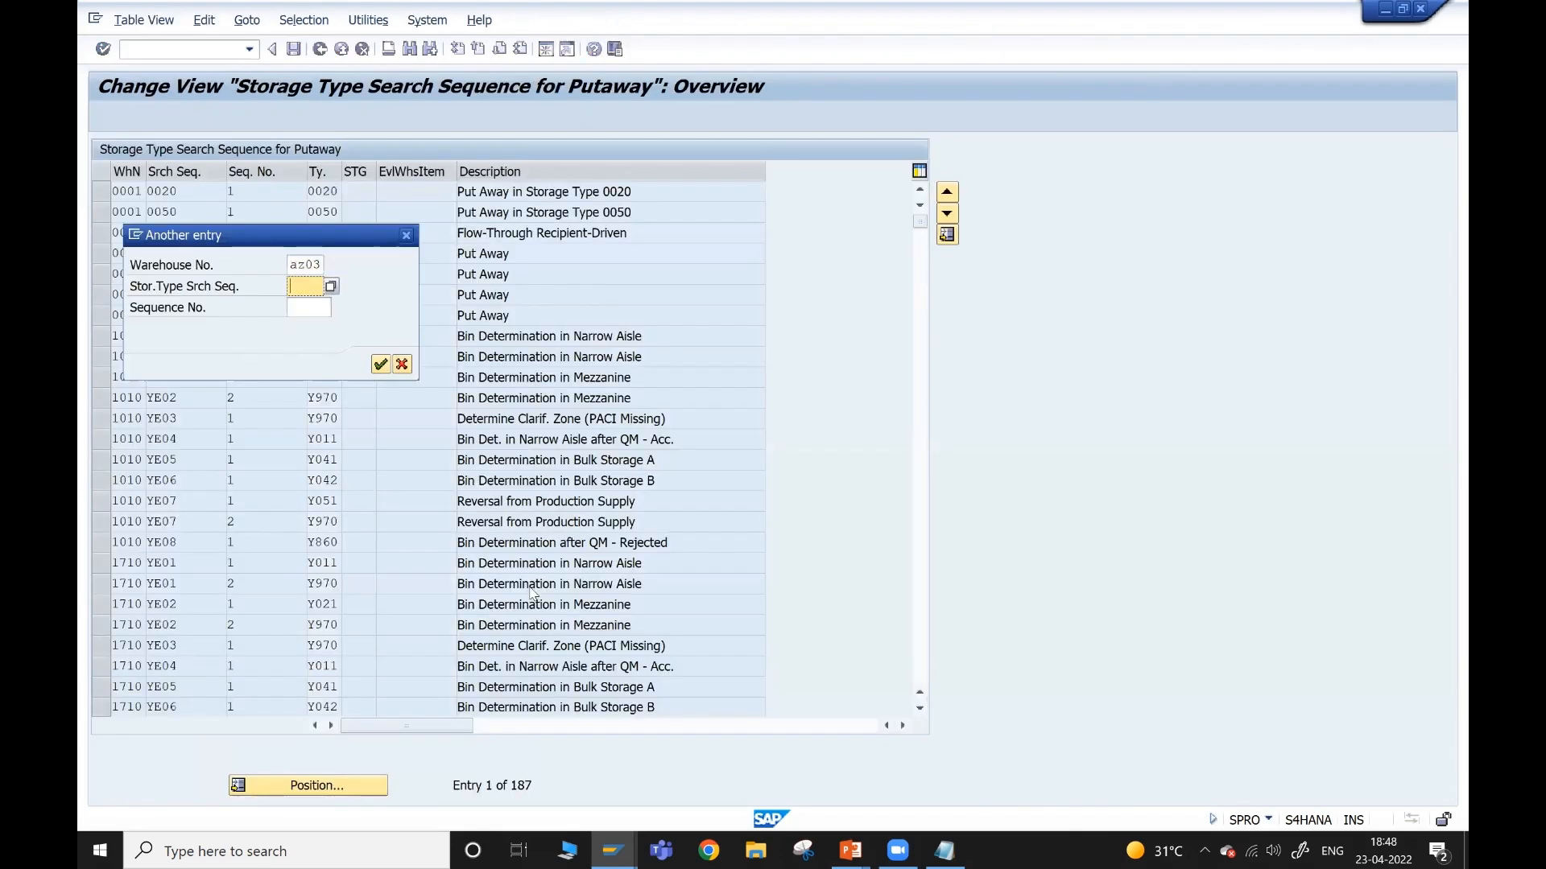
{"action": "key", "text": "Return"}
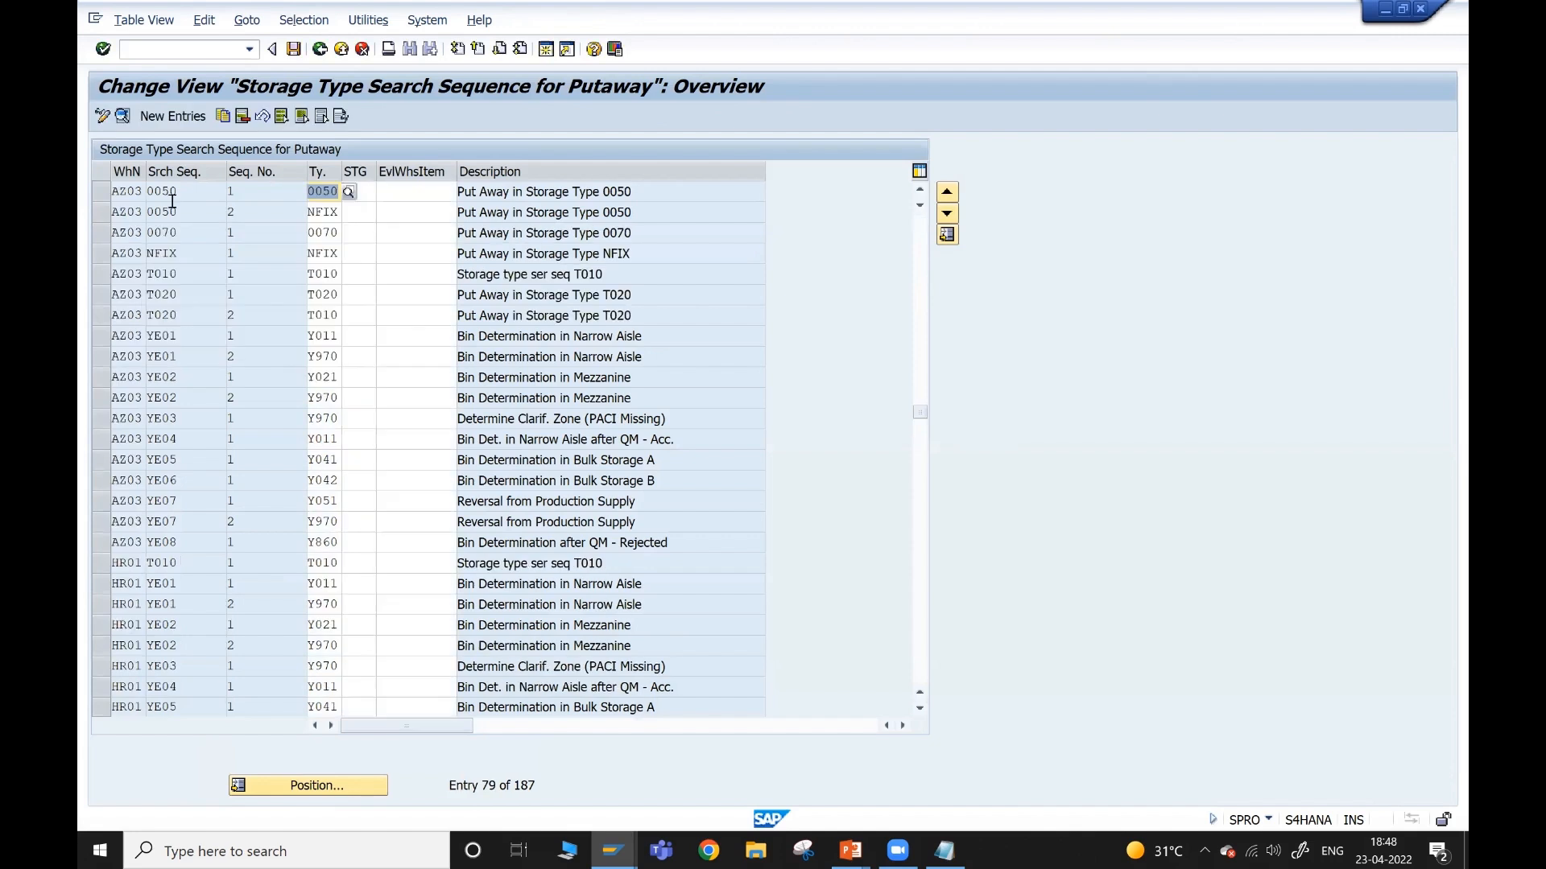
{"action": "double_click", "coordinate": [256, 213]}
{"action": "left_click", "coordinate": [338, 211]}
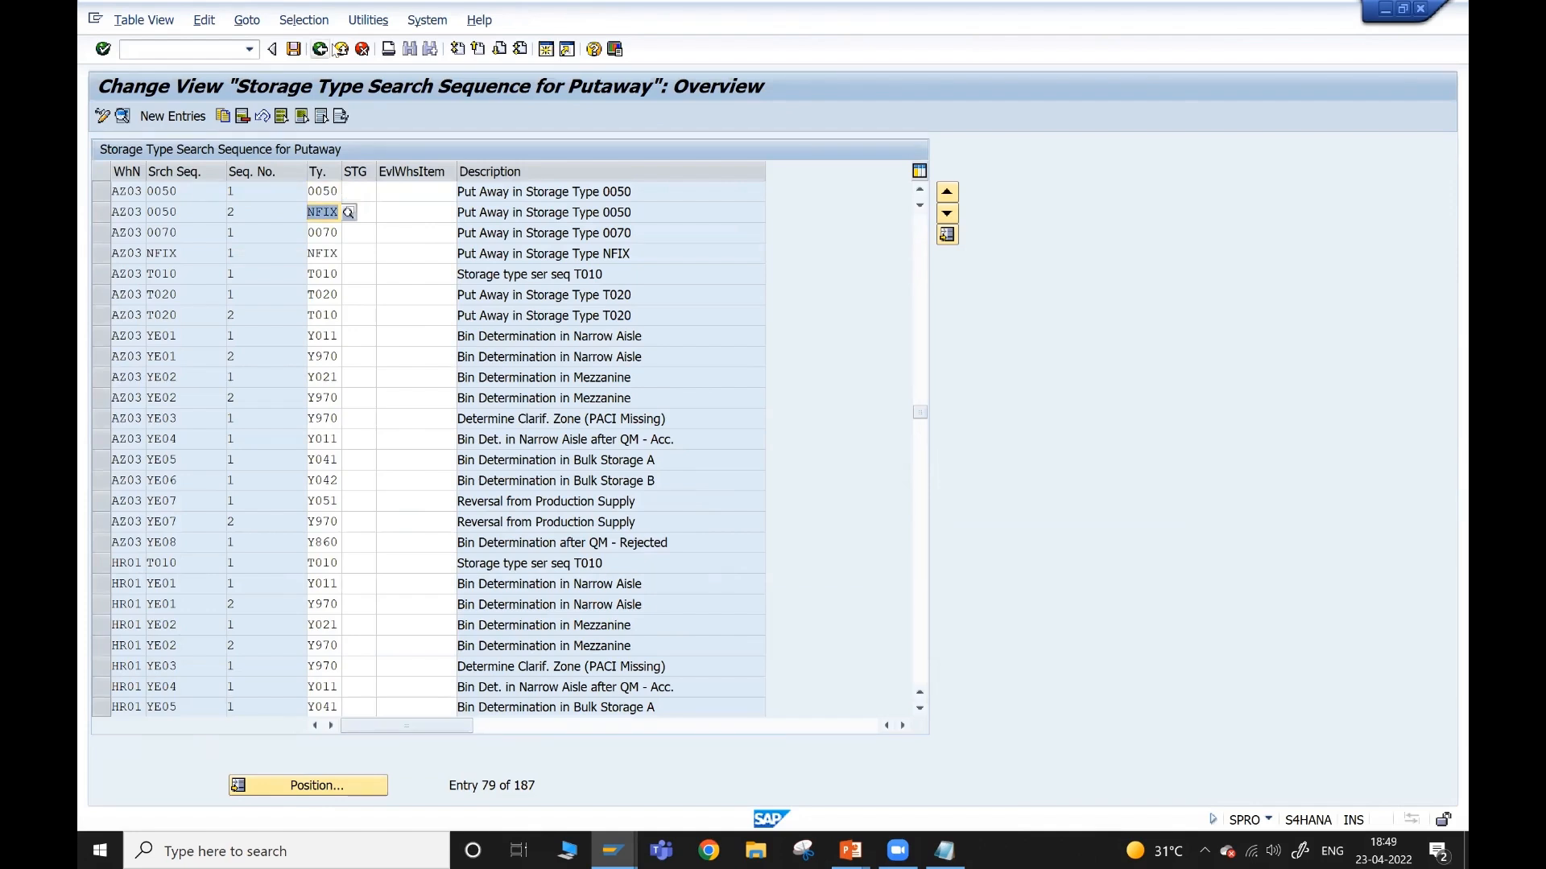
{"action": "left_click", "coordinate": [337, 50]}
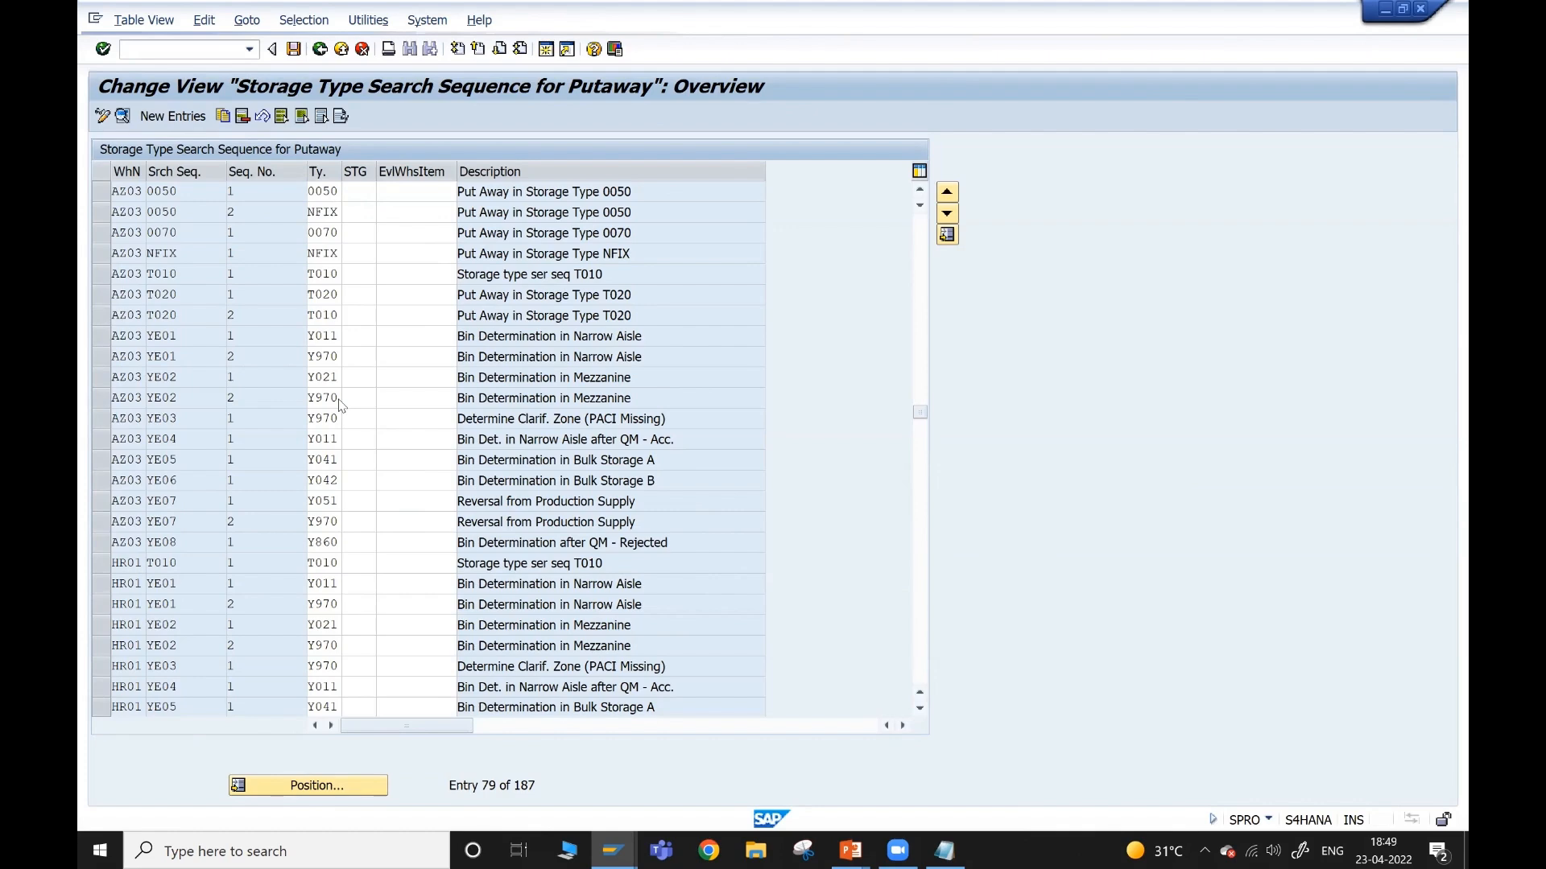
- Open the storage type definitions, position the list at warehouse AZ03 and show the details of storage type NFIX
{"action": "scroll", "coordinate": [340, 406], "scroll_direction": "up", "scroll_amount": 4}
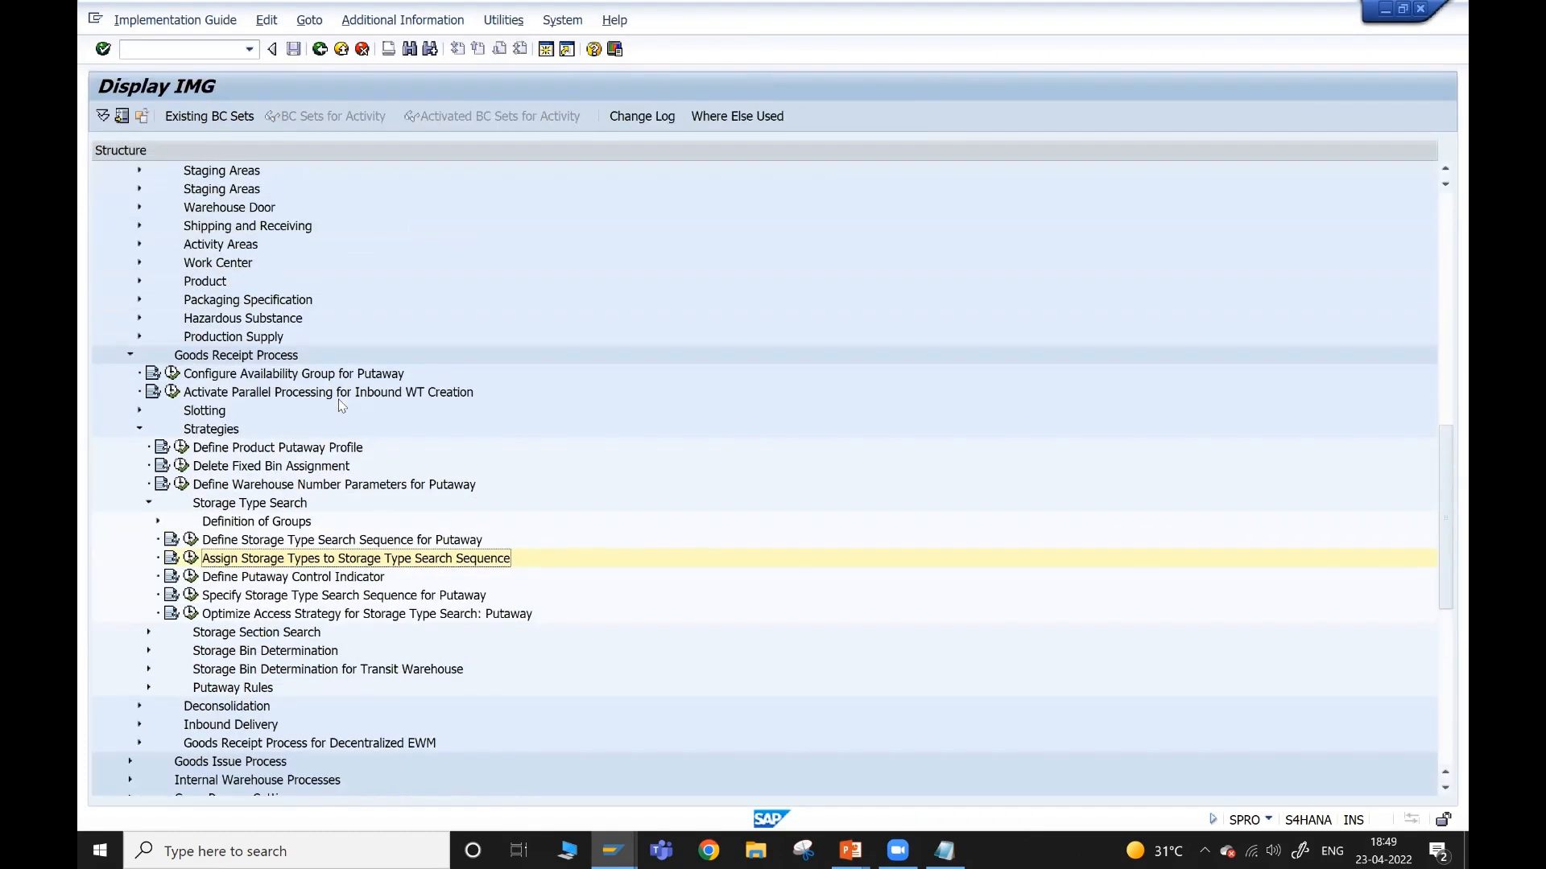
{"action": "scroll", "coordinate": [340, 406], "scroll_direction": "up", "scroll_amount": 3}
{"action": "left_click", "coordinate": [172, 318]}
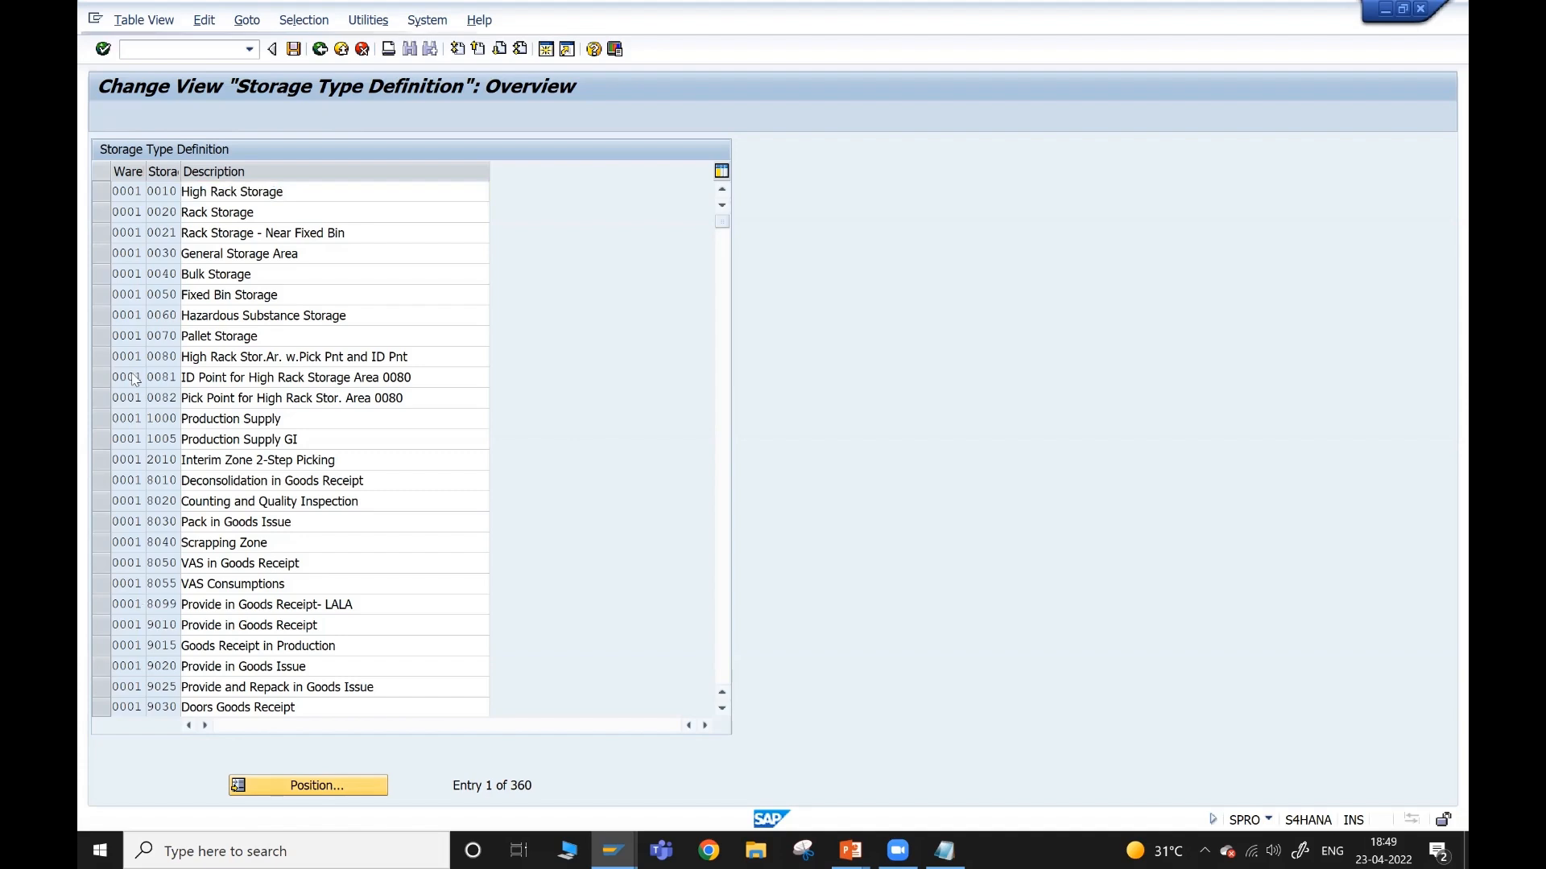
{"action": "left_click", "coordinate": [316, 785]}
{"action": "type", "text": "az03"}
{"action": "key", "text": "Return"}
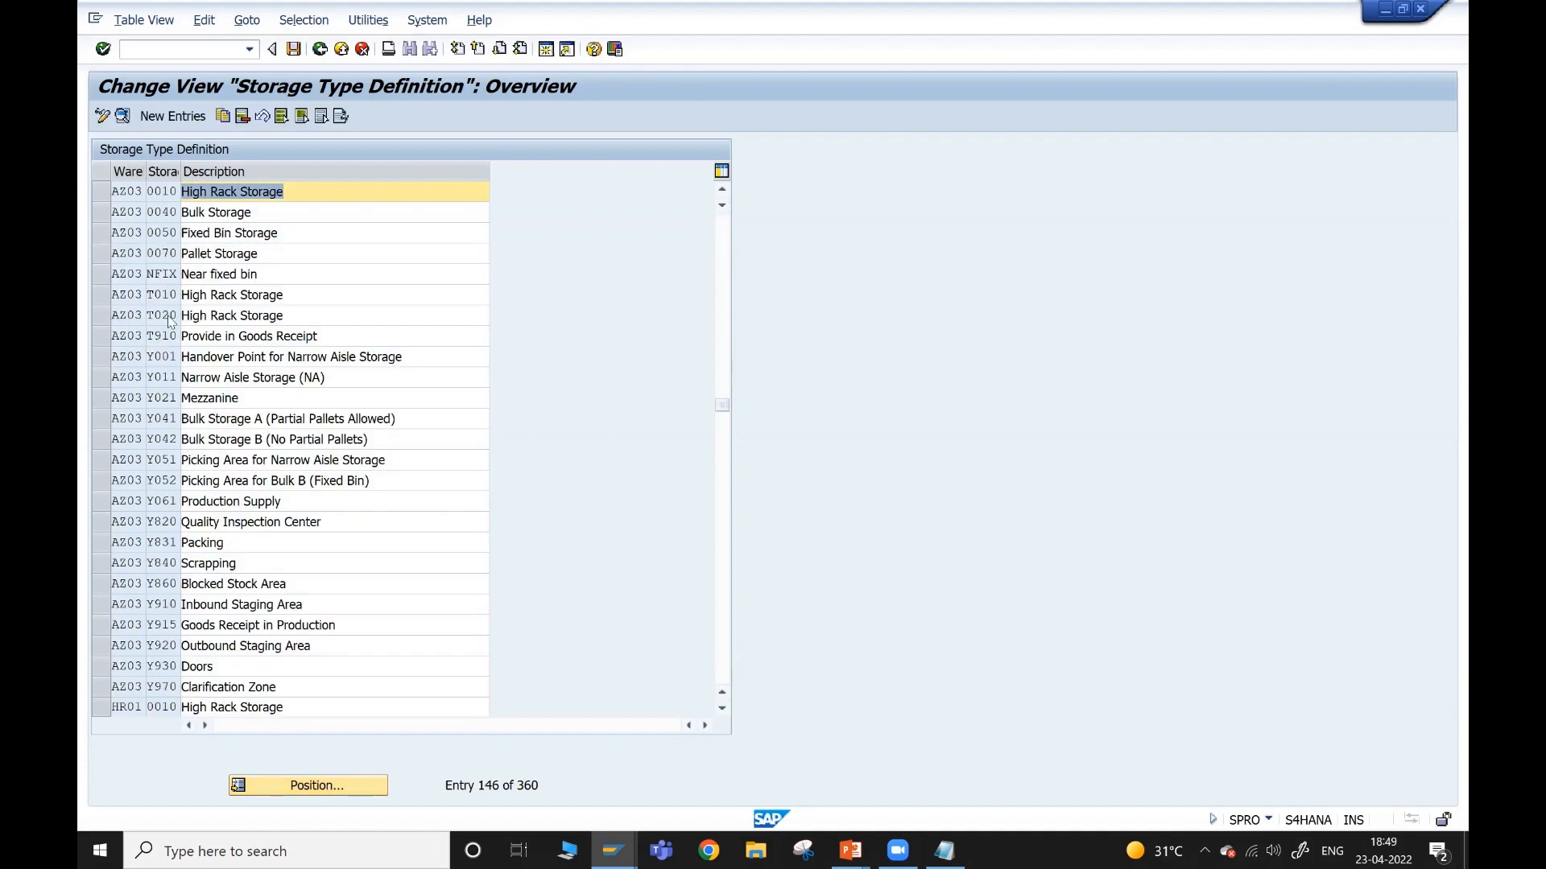
{"action": "double_click", "coordinate": [165, 276]}
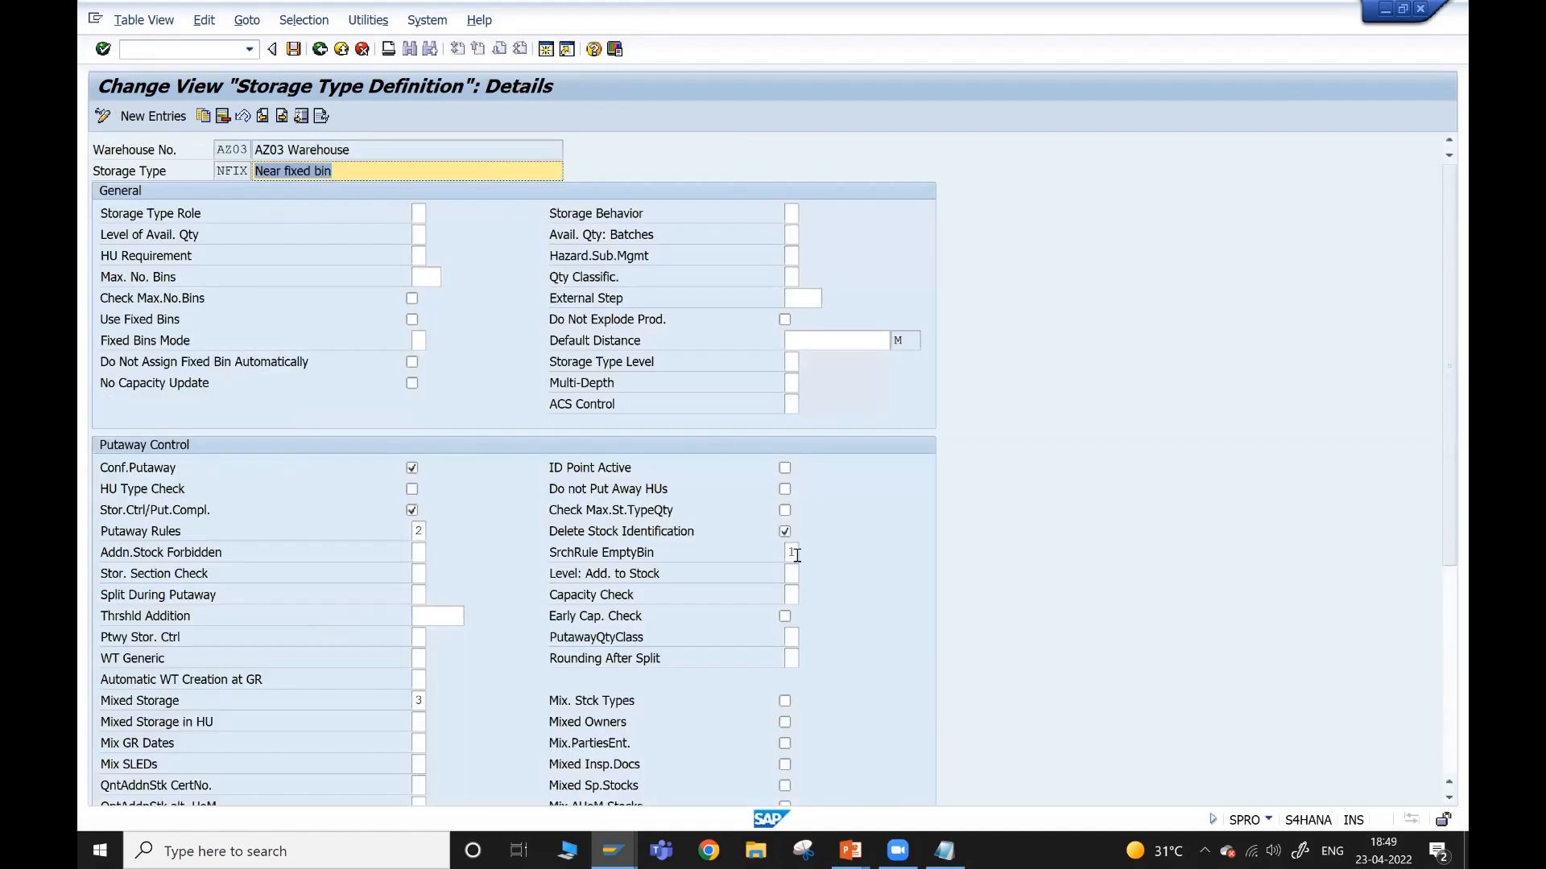
- Display the possible empty-bin search rules for NFIX, highlight Near To Fixed Bin and close the list without choosing
{"action": "left_click", "coordinate": [793, 553]}
{"action": "left_click", "coordinate": [807, 553]}
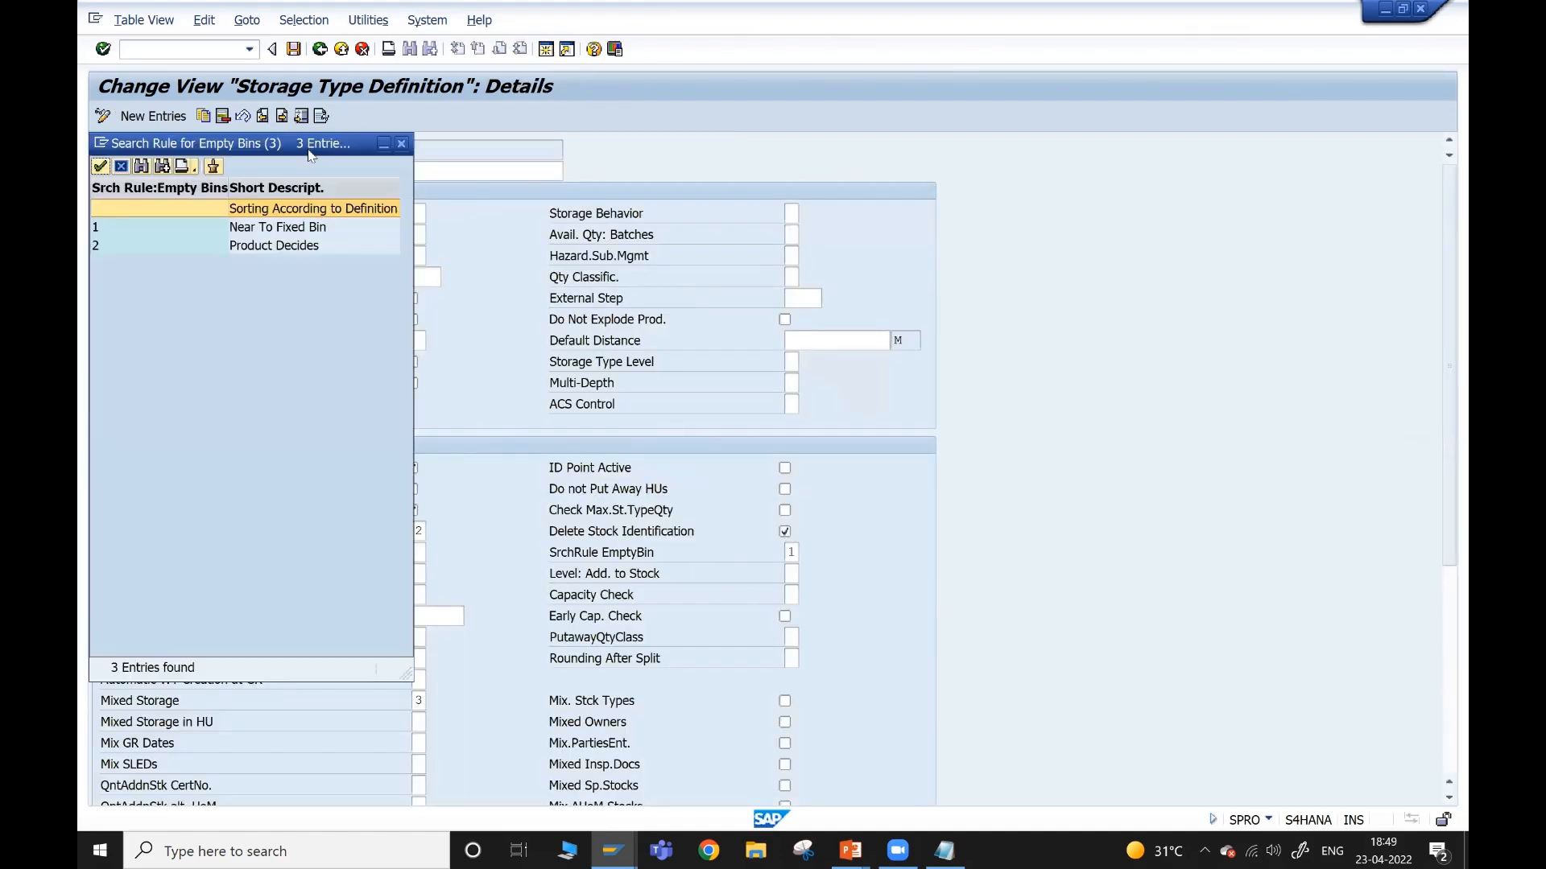
{"action": "left_click_drag", "start_coordinate": [331, 153], "coordinate": [978, 140]}
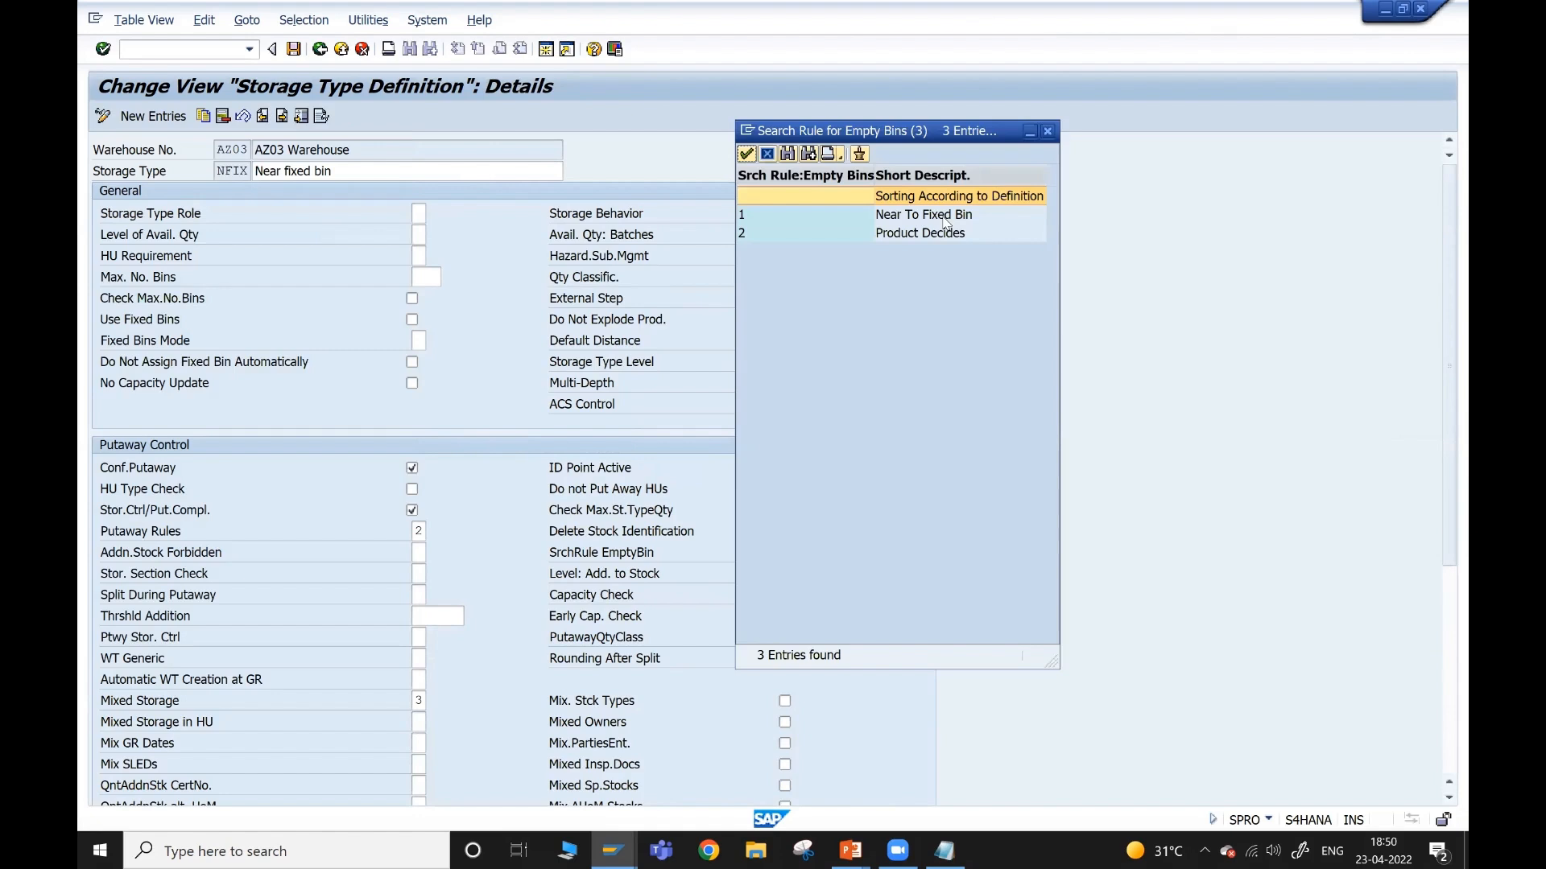
{"action": "left_click", "coordinate": [945, 217]}
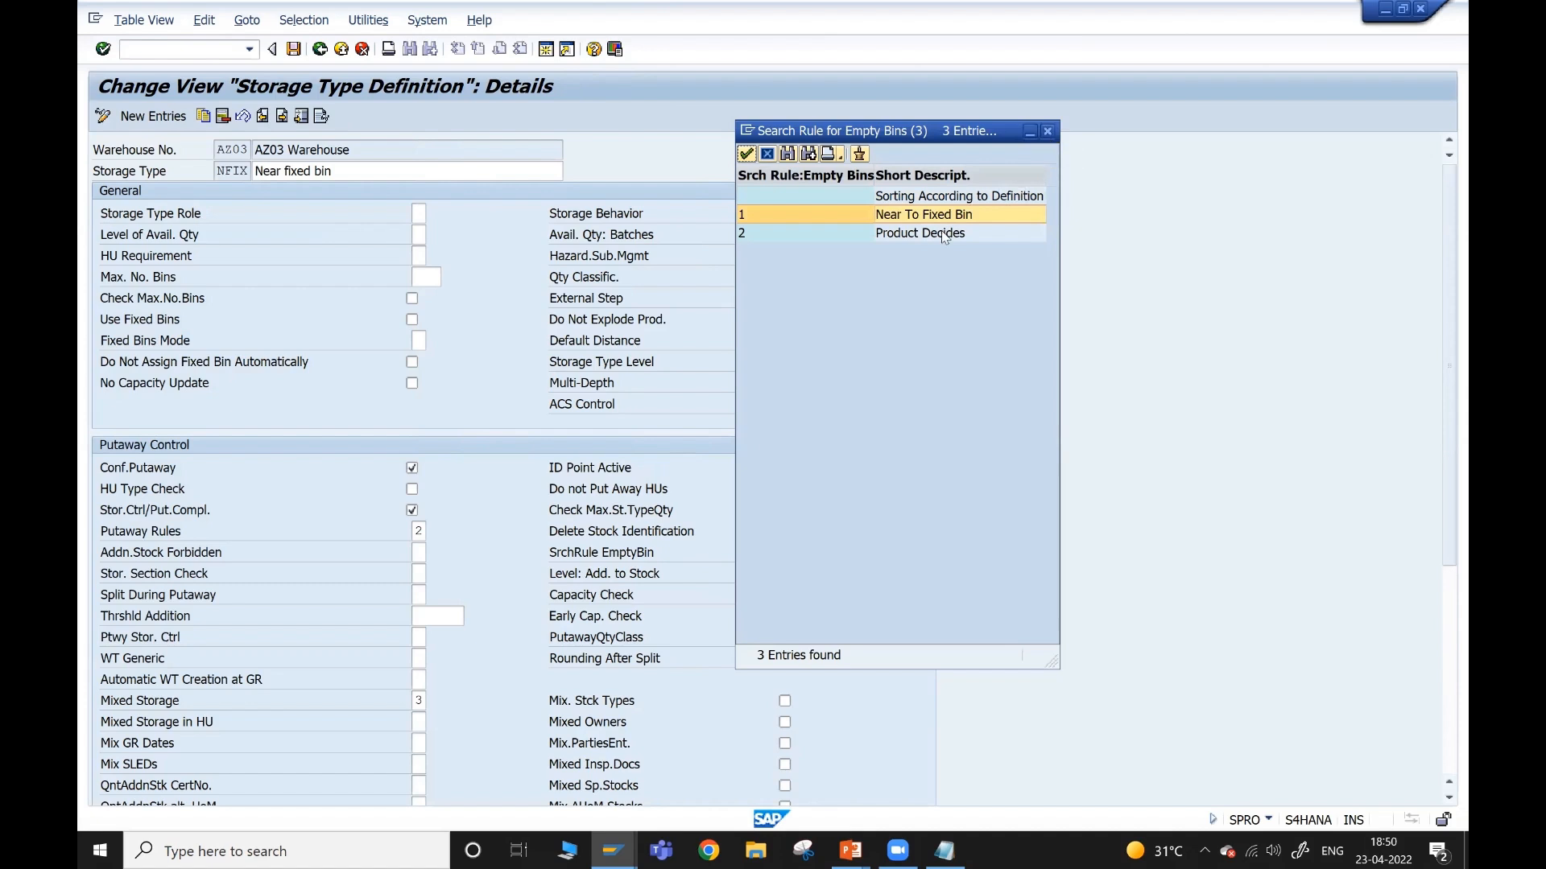
{"action": "left_click", "coordinate": [1048, 130]}
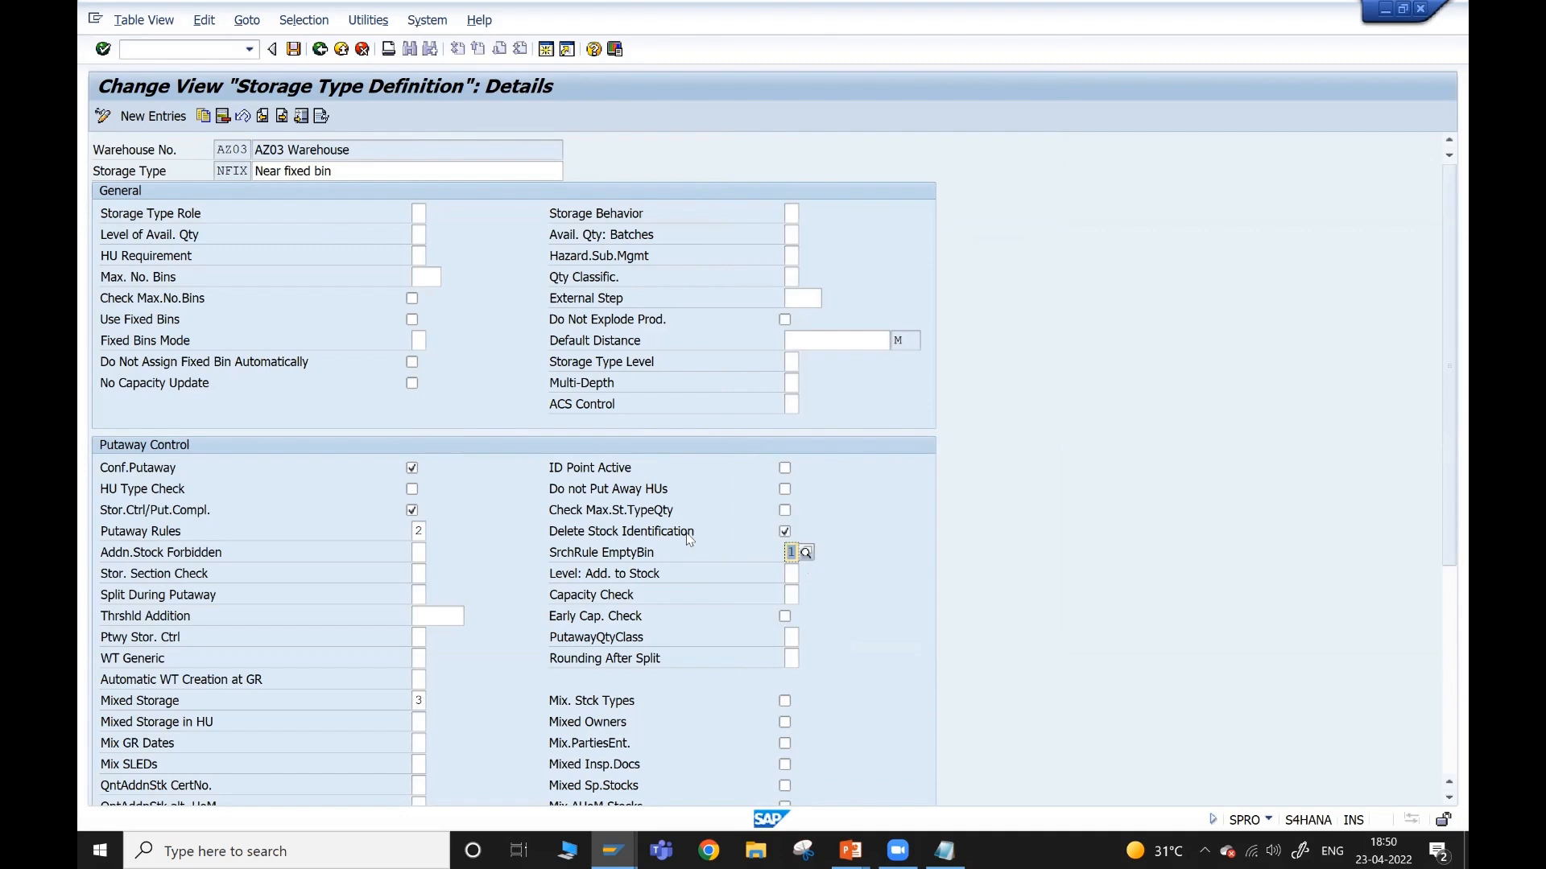
- Bring up the list of empty-bin search rules for NFIX again, look it over and close it
{"action": "key", "text": "F1"}
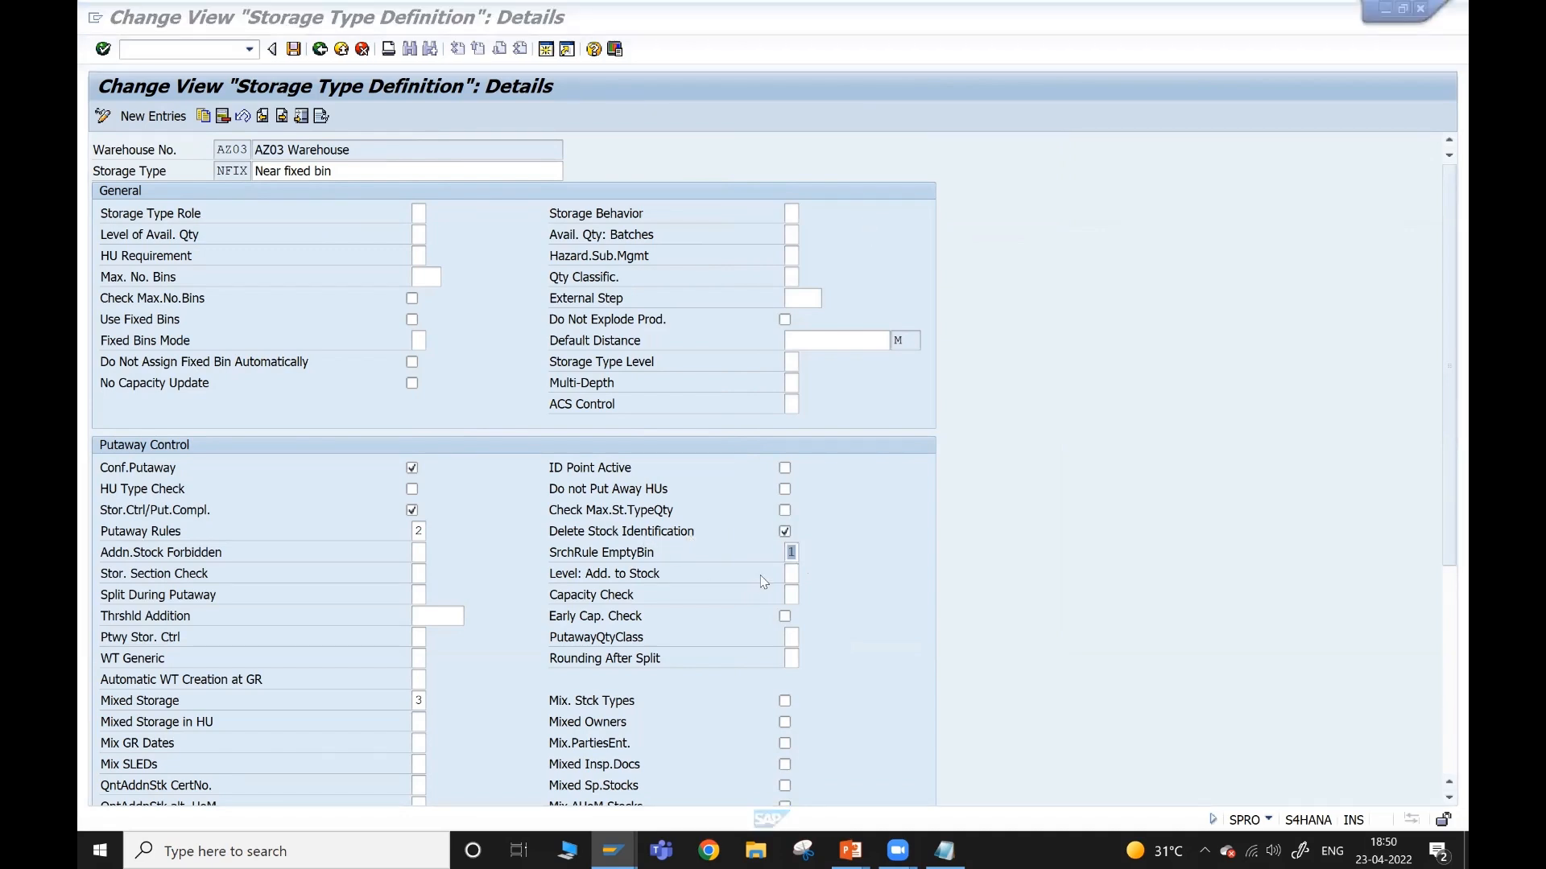
{"action": "left_click", "coordinate": [793, 564]}
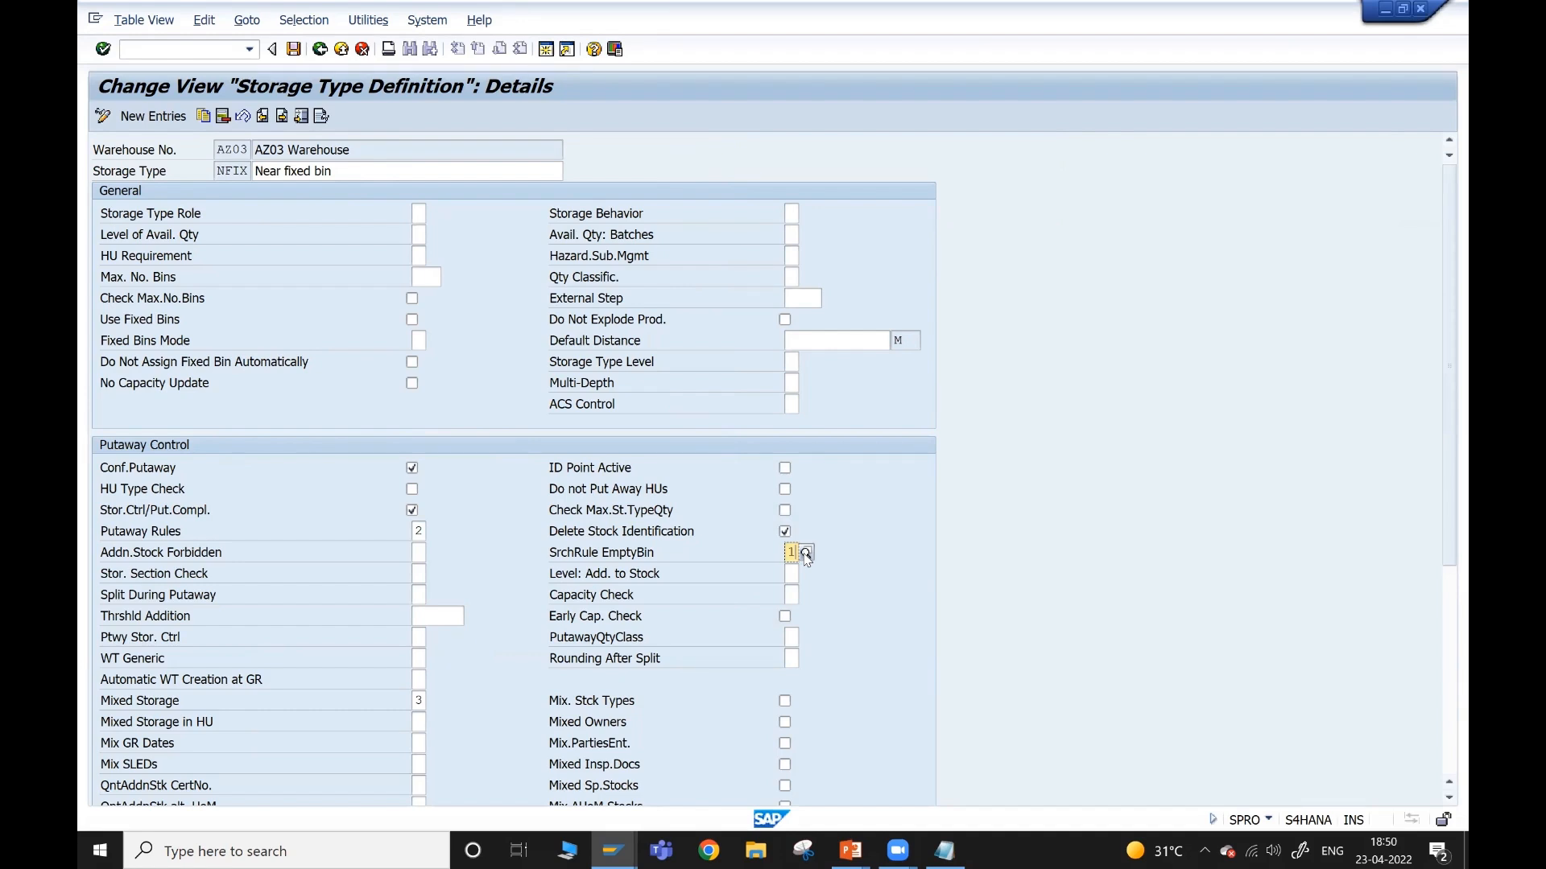
{"action": "left_click", "coordinate": [806, 554]}
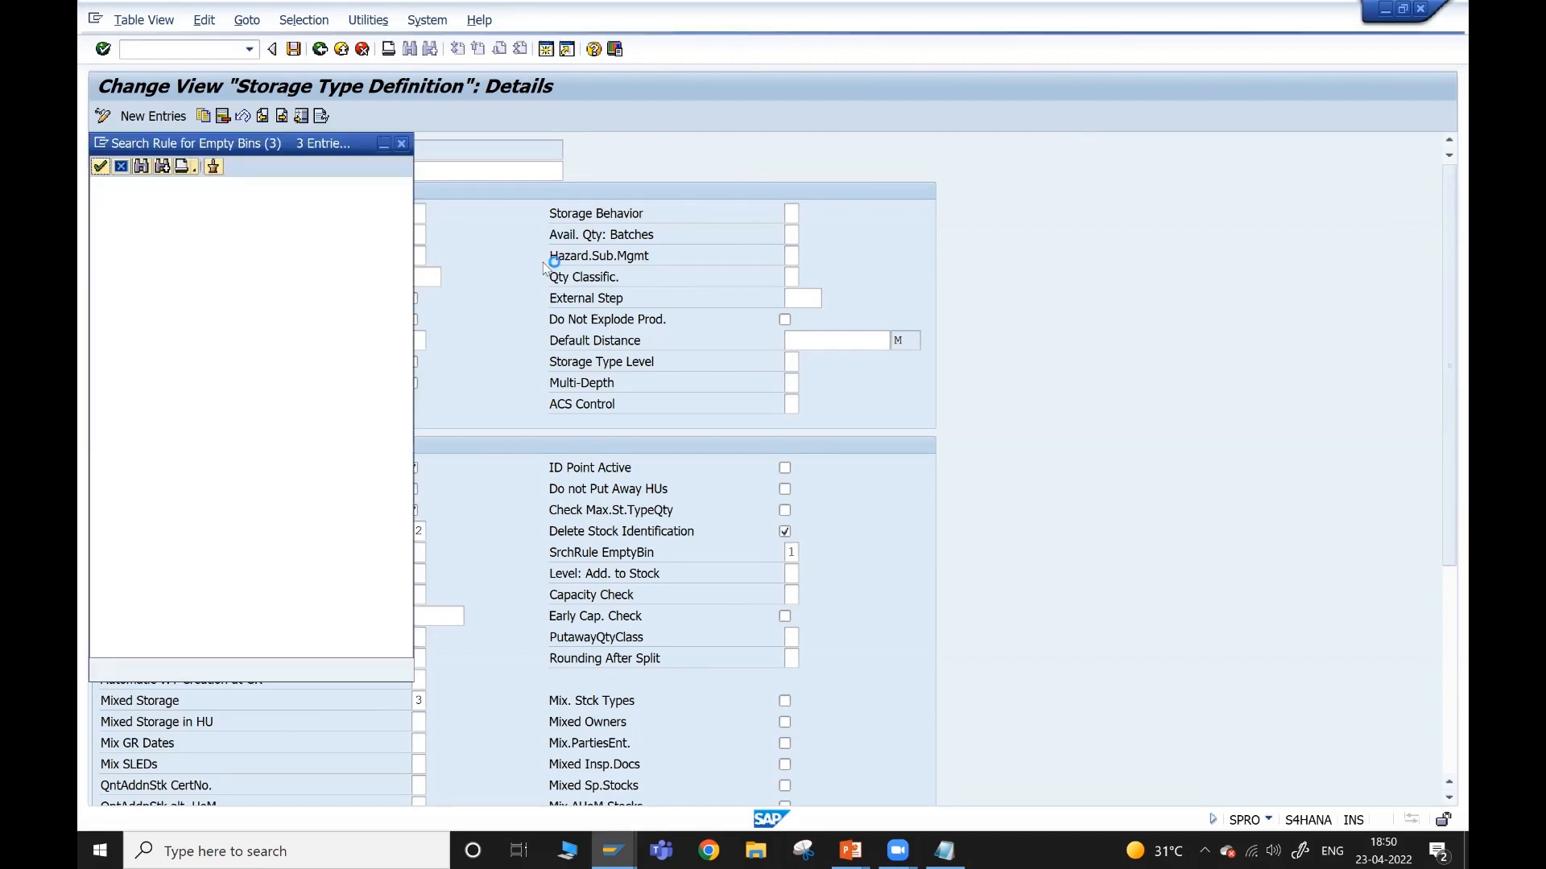
{"action": "left_click_drag", "start_coordinate": [315, 142], "coordinate": [940, 288]}
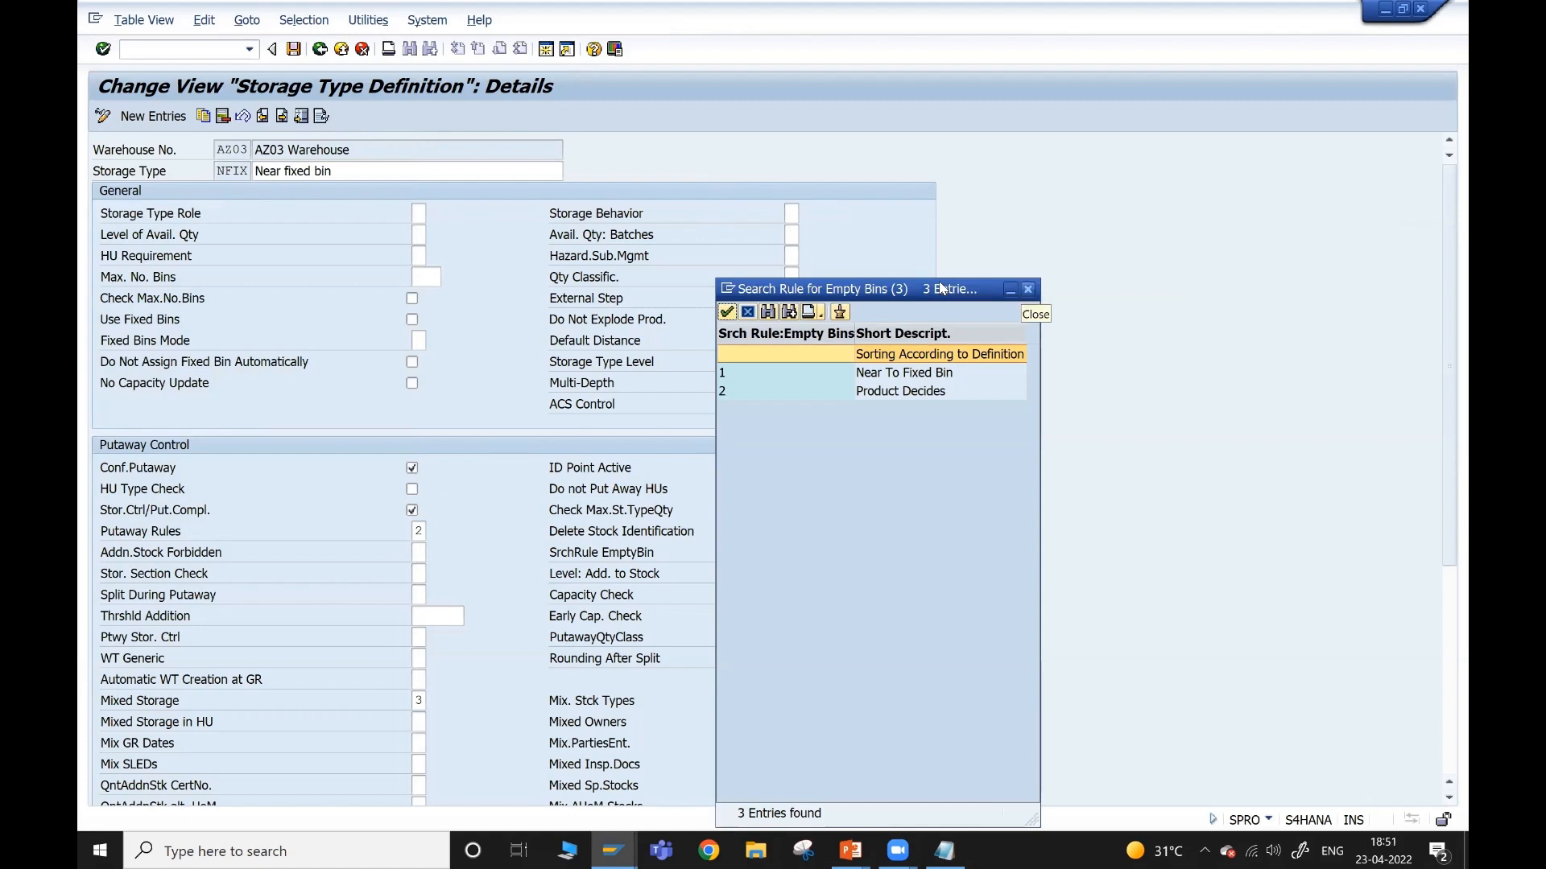
{"action": "left_click", "coordinate": [1028, 289]}
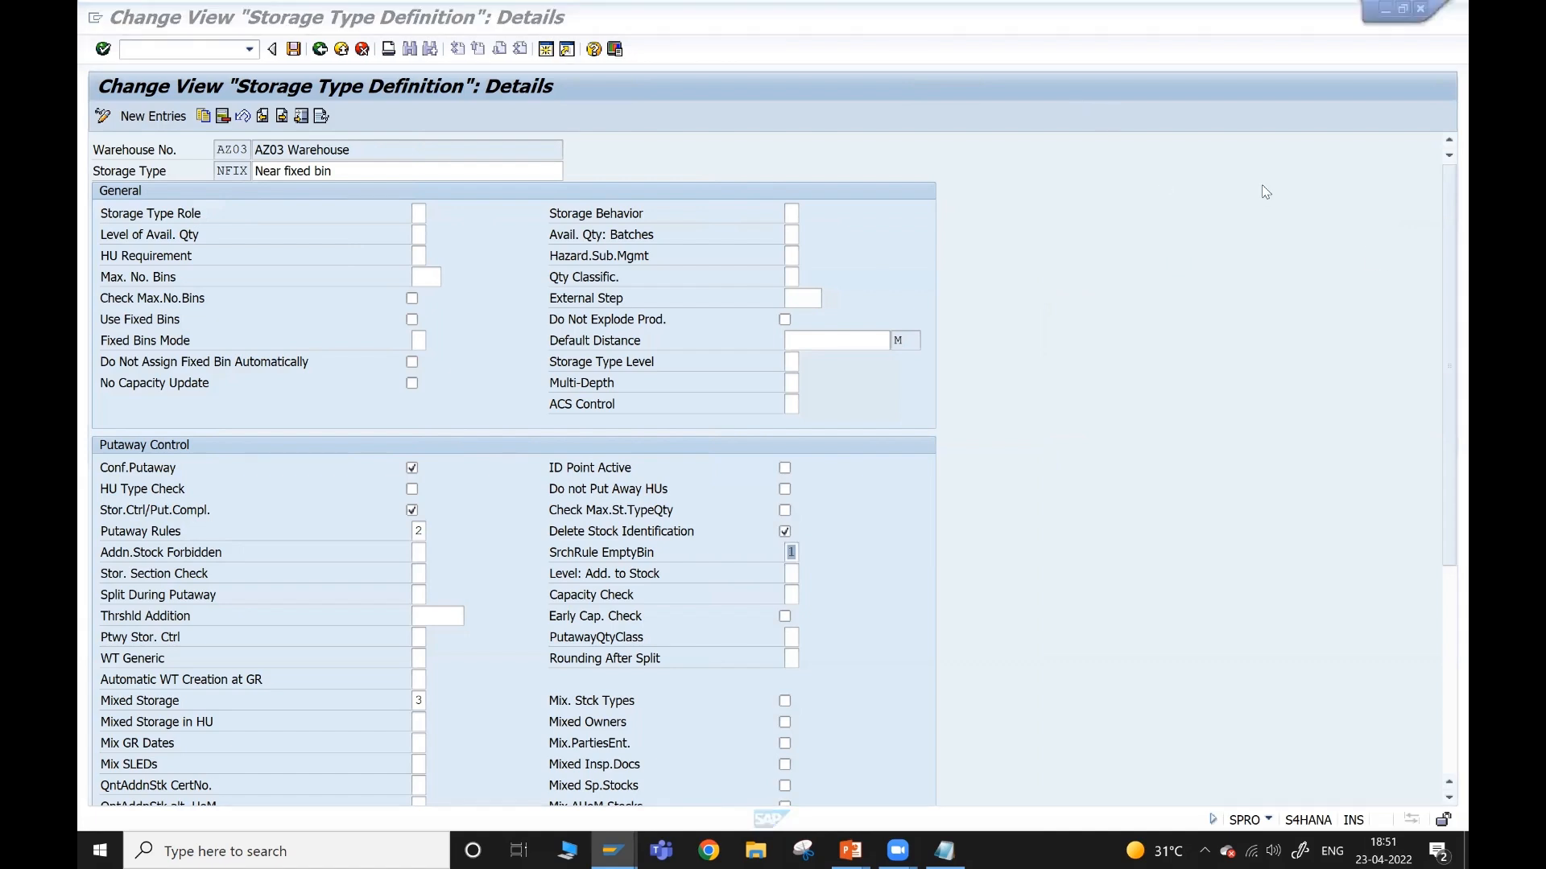
- Point out the storage type key NFIX together with its empty-bin search rule field
{"action": "left_click", "coordinate": [799, 554]}
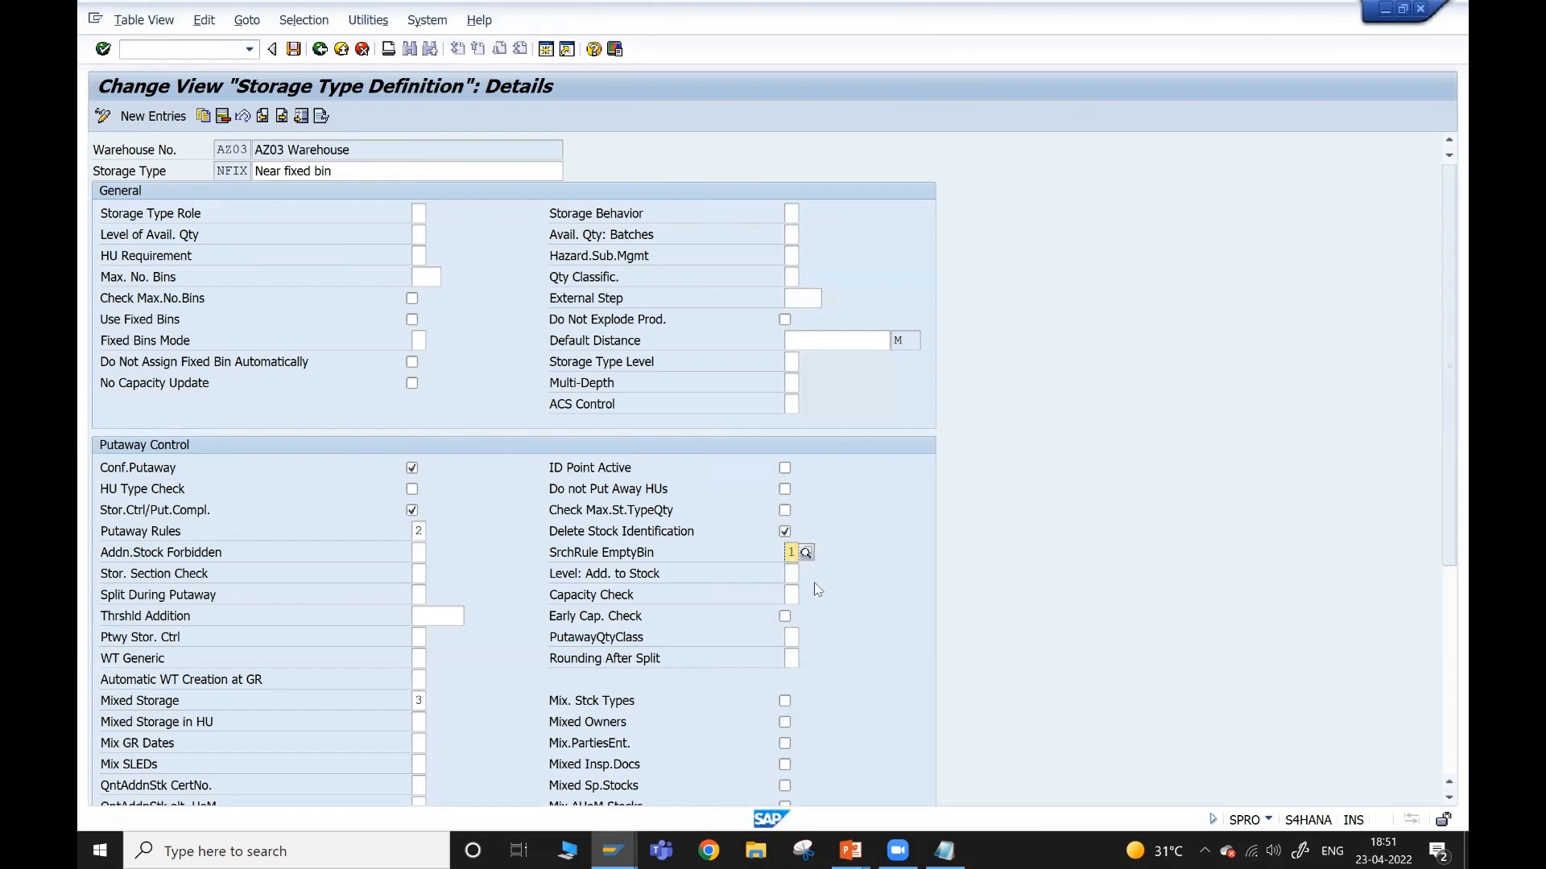
{"action": "left_click", "coordinate": [234, 173]}
{"action": "left_click_drag", "start_coordinate": [217, 171], "coordinate": [295, 179]}
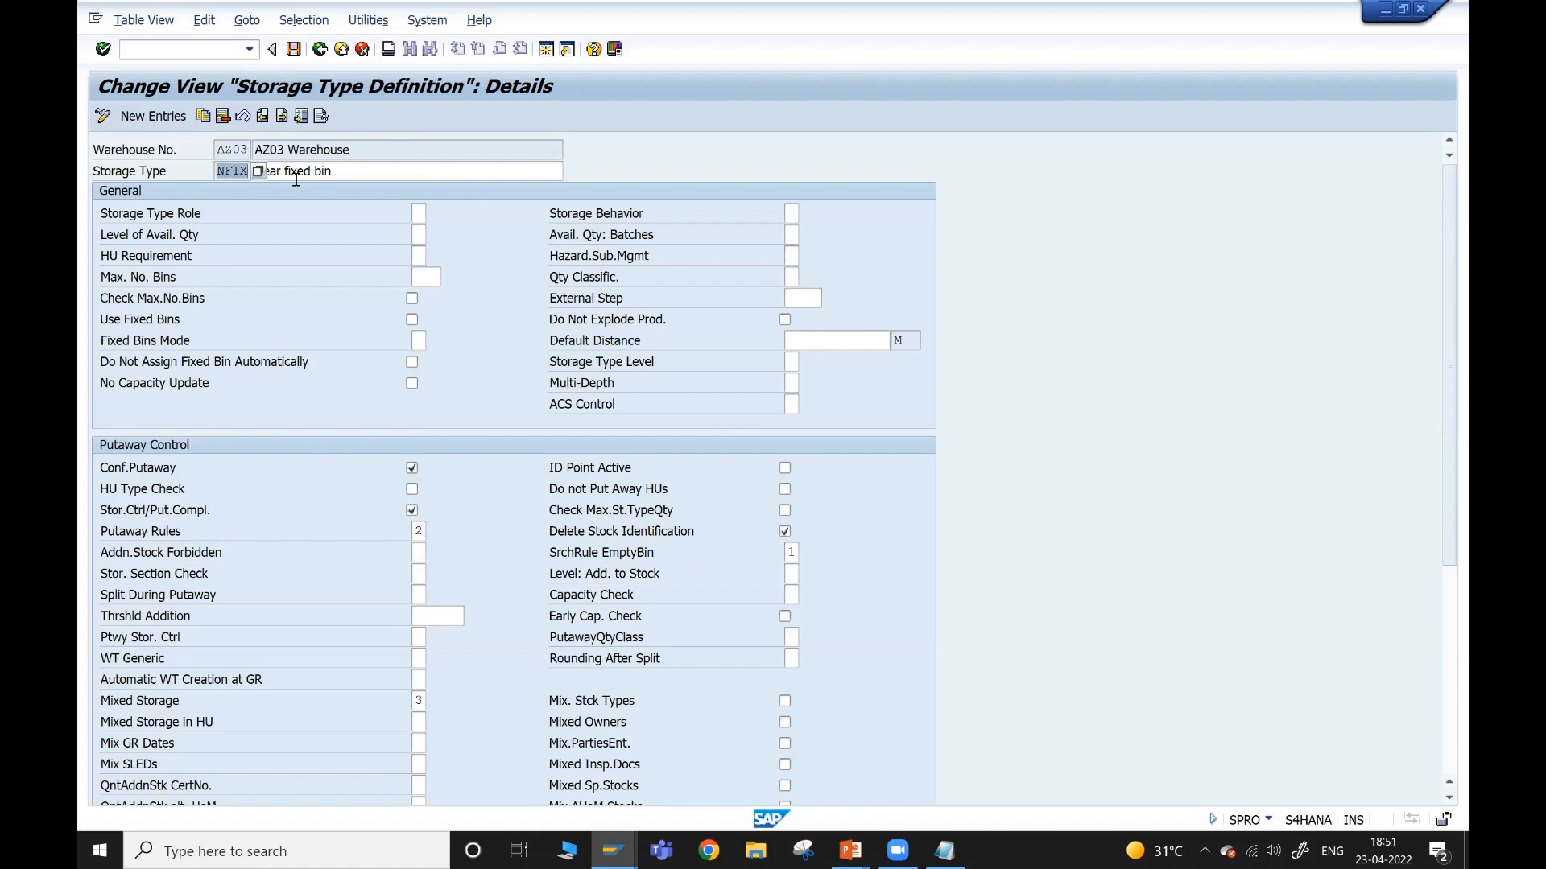
{"action": "left_click", "coordinate": [800, 552]}
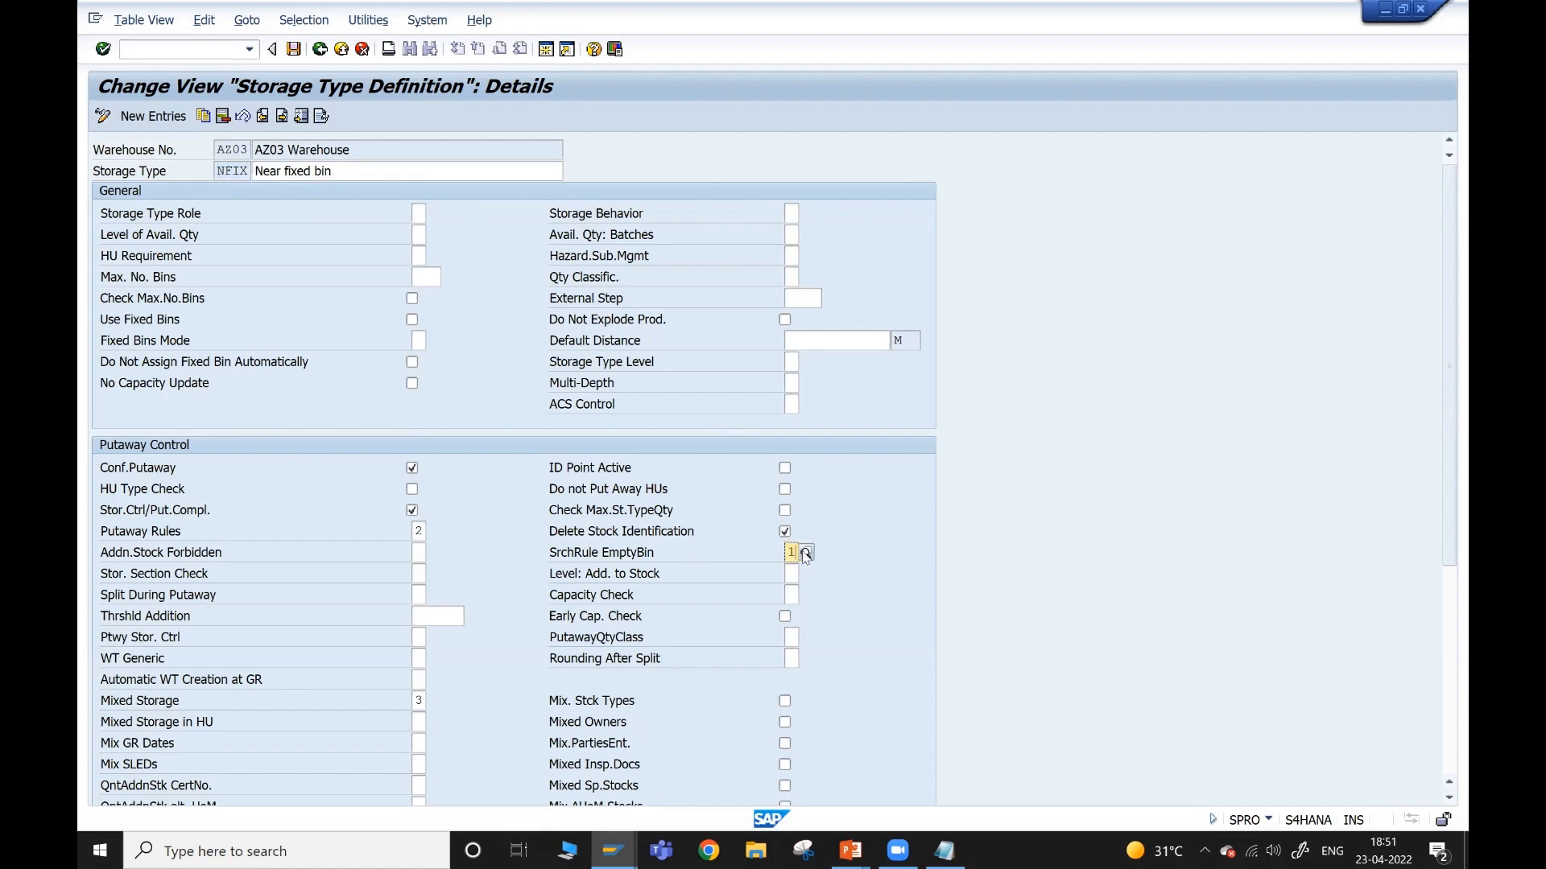
- Leave the storage type definition, open Storage Type Control: Near to Picking Fixed Bin under Putaway Rules and select the AZ03 entry for 0050
{"action": "left_click", "coordinate": [319, 49]}
{"action": "left_click", "coordinate": [320, 50]}
{"action": "scroll", "coordinate": [239, 407], "scroll_direction": "down", "scroll_amount": 9}
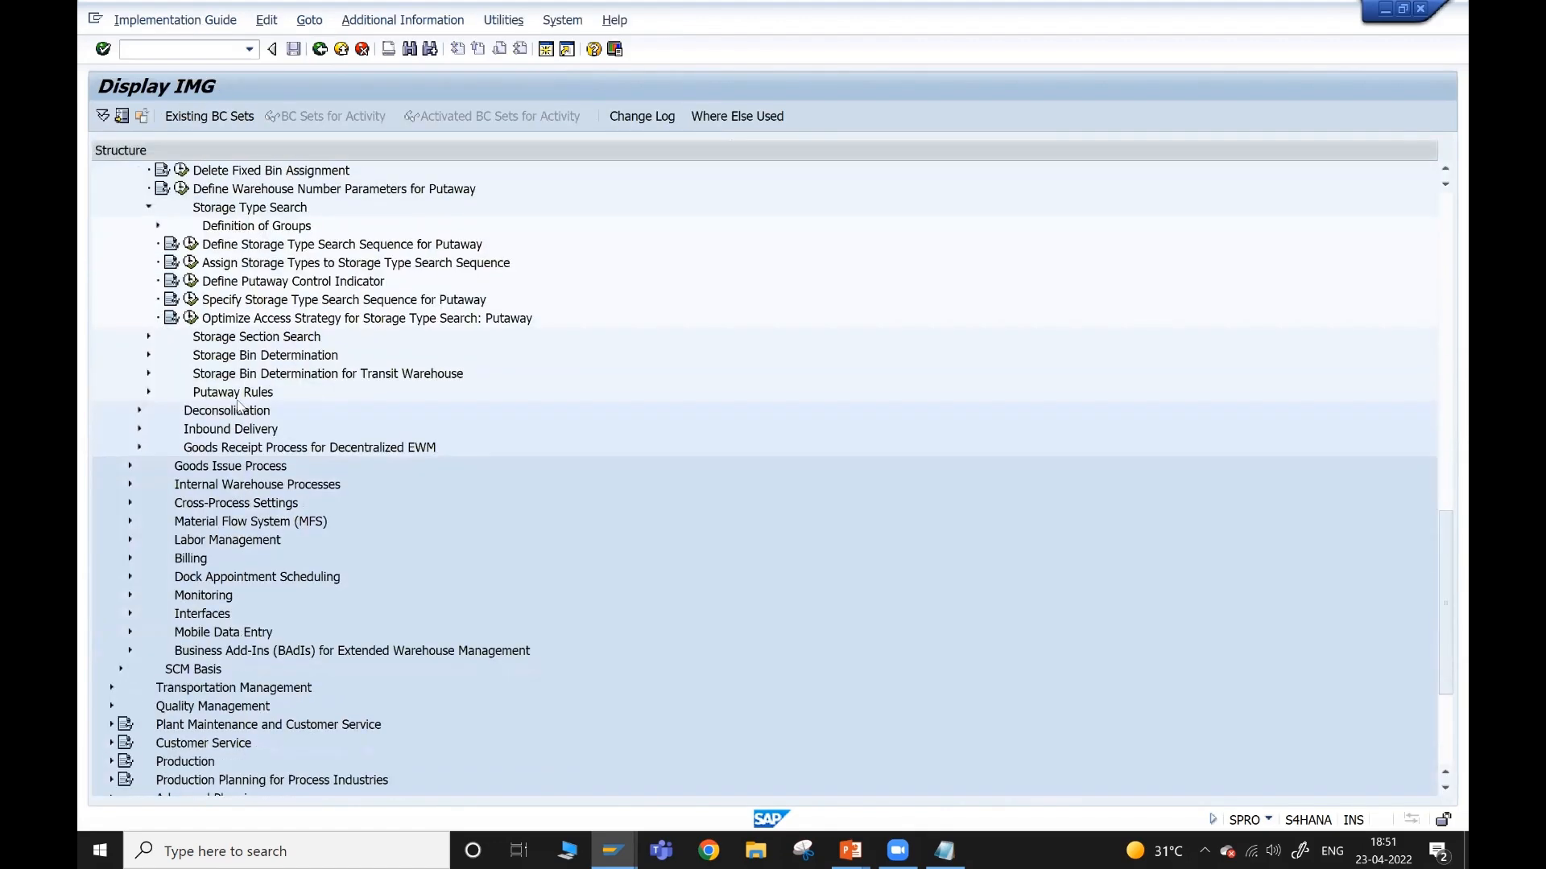
{"action": "left_click", "coordinate": [149, 392]}
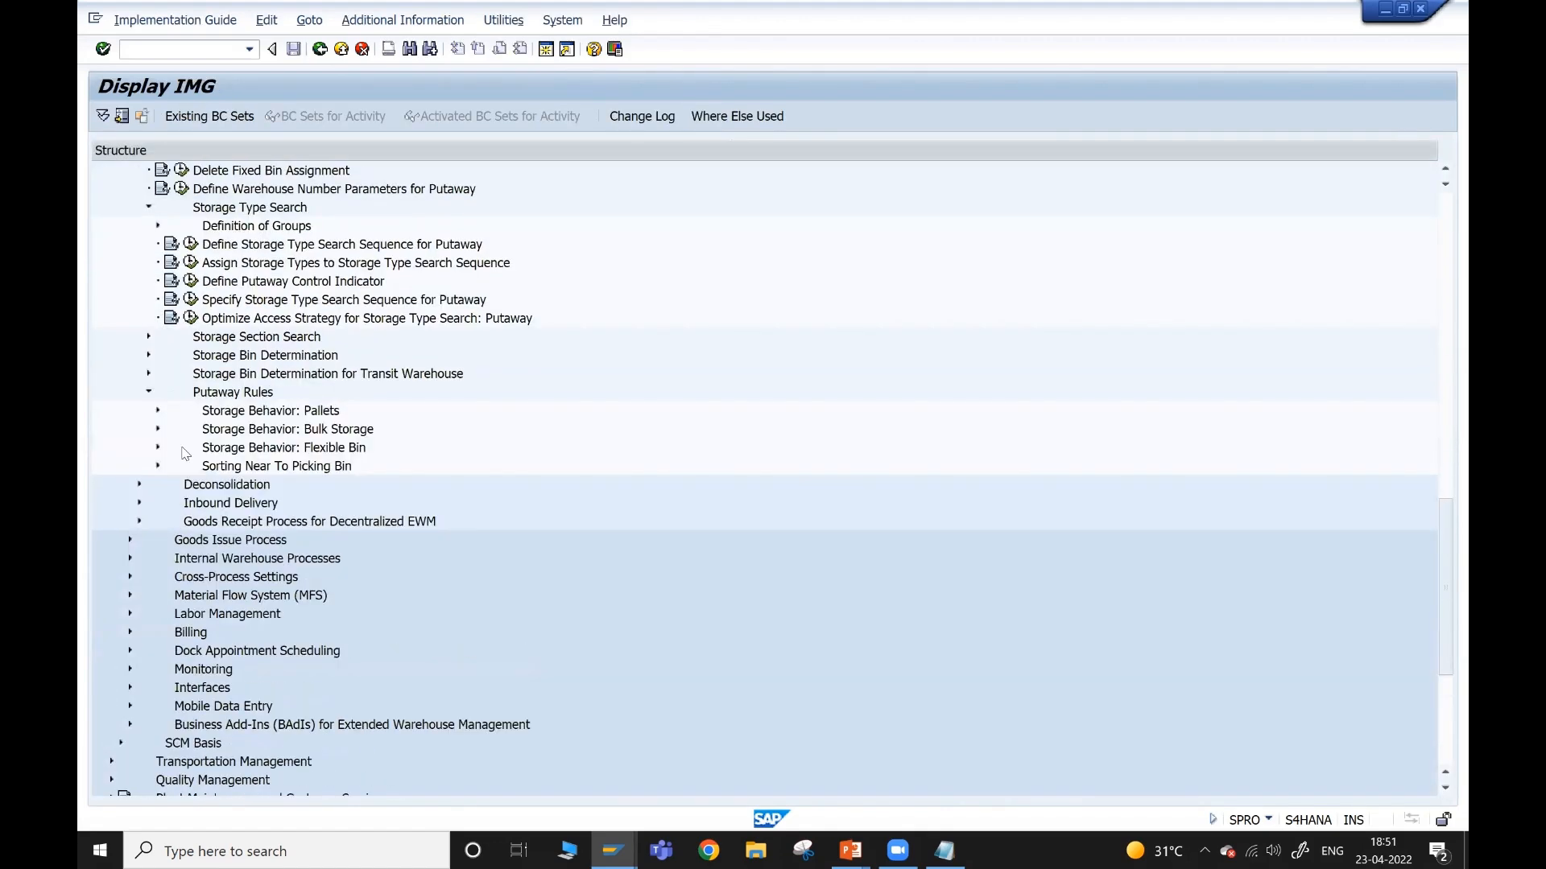
{"action": "left_click", "coordinate": [158, 467]}
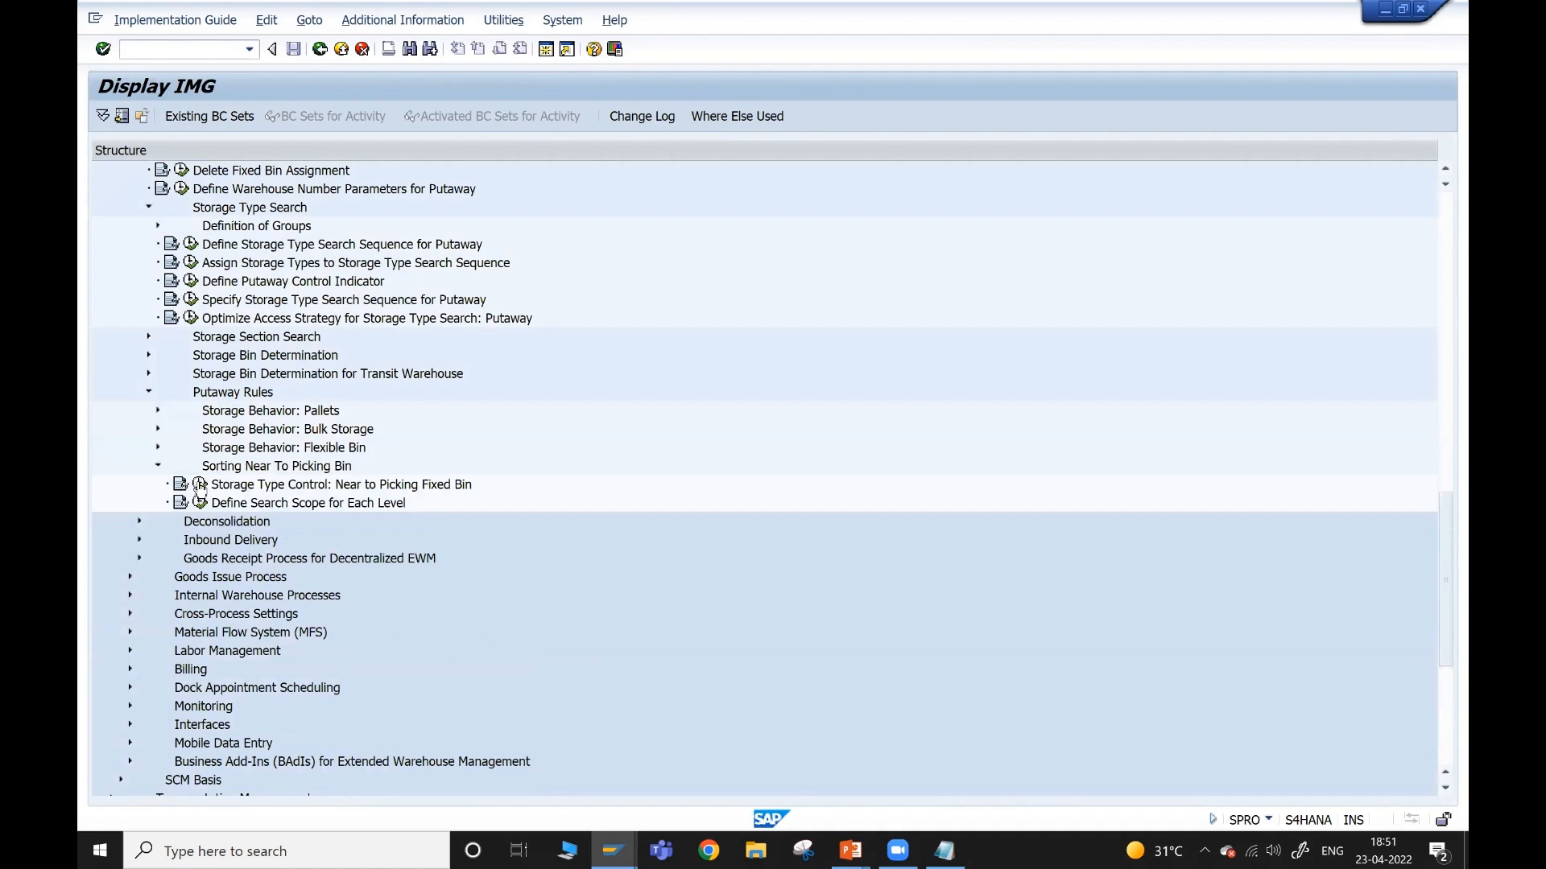
{"action": "left_click", "coordinate": [194, 484]}
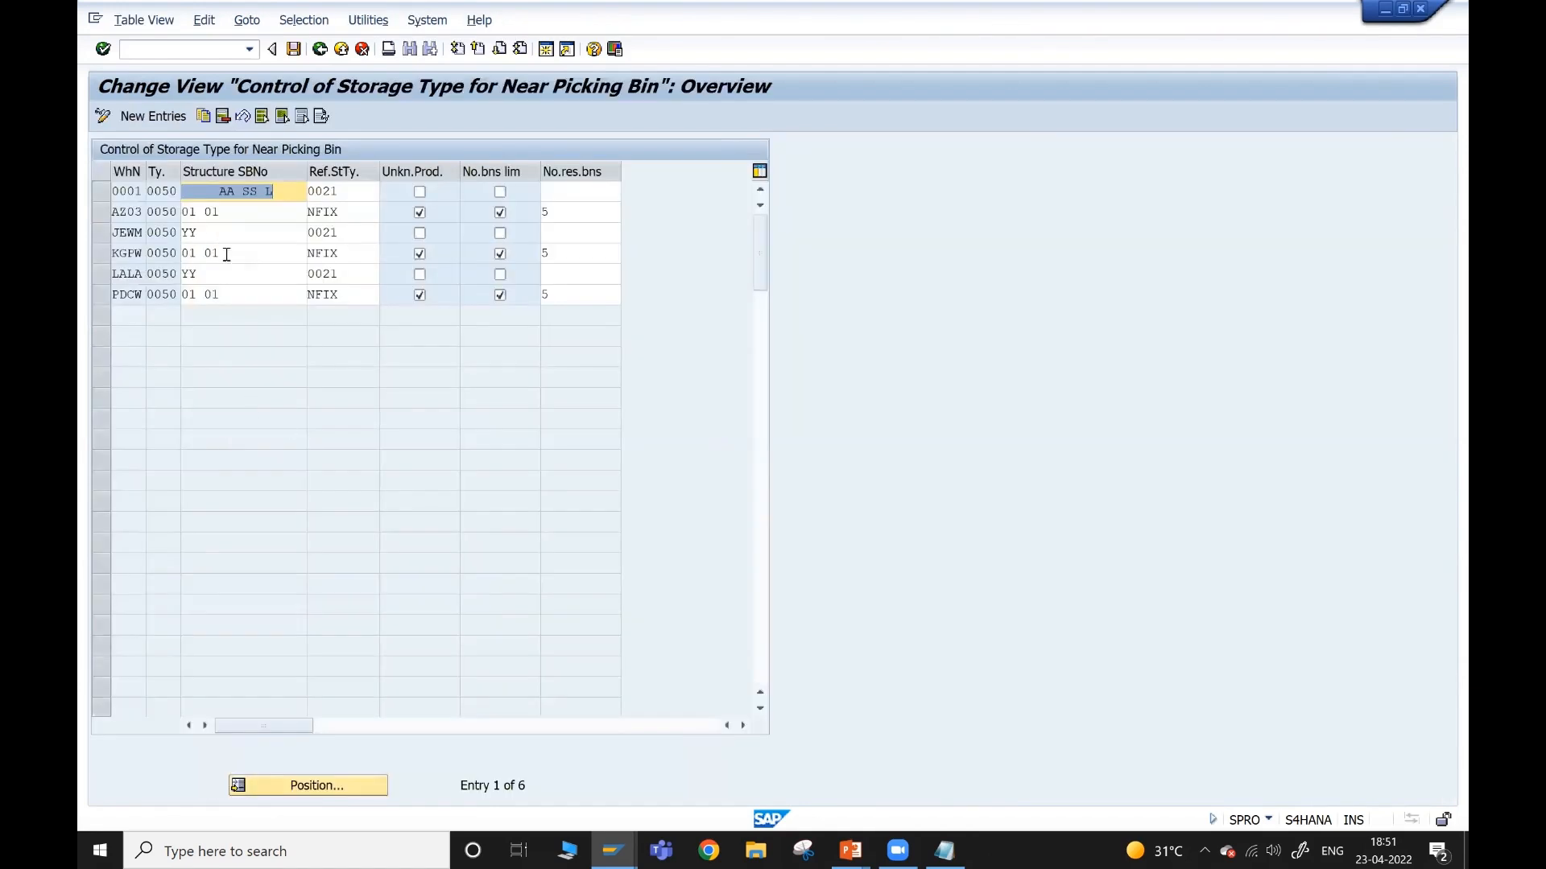
{"action": "left_click", "coordinate": [106, 214]}
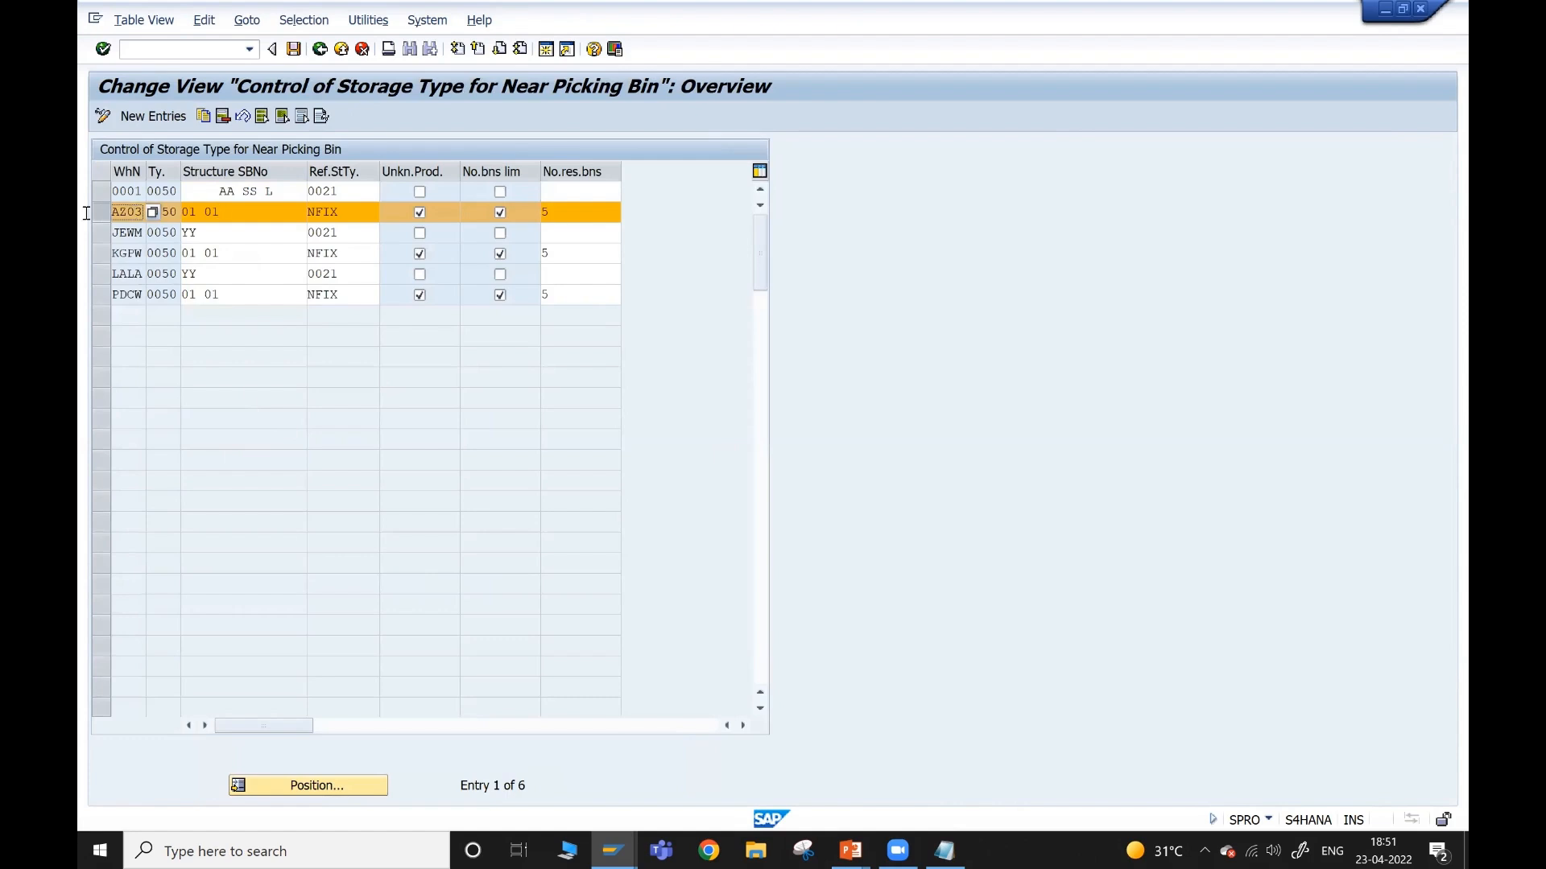
- Point out the storage bin number structure of the AZ03 entry for 0050, save the view and return to the implementation guide
{"action": "key", "text": "Tab"}
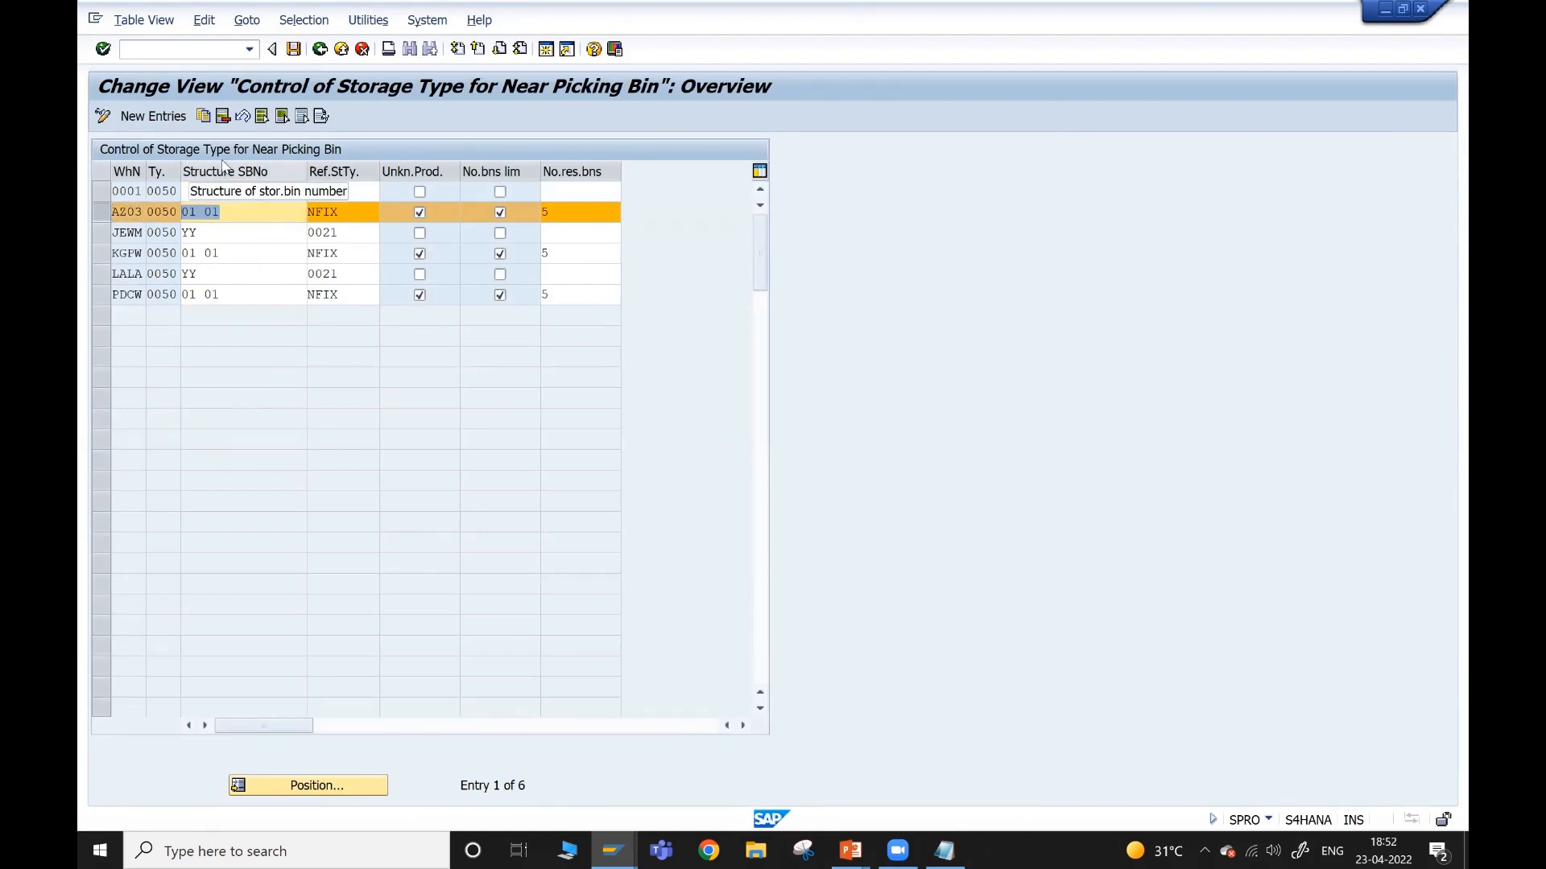
{"action": "left_click", "coordinate": [296, 50]}
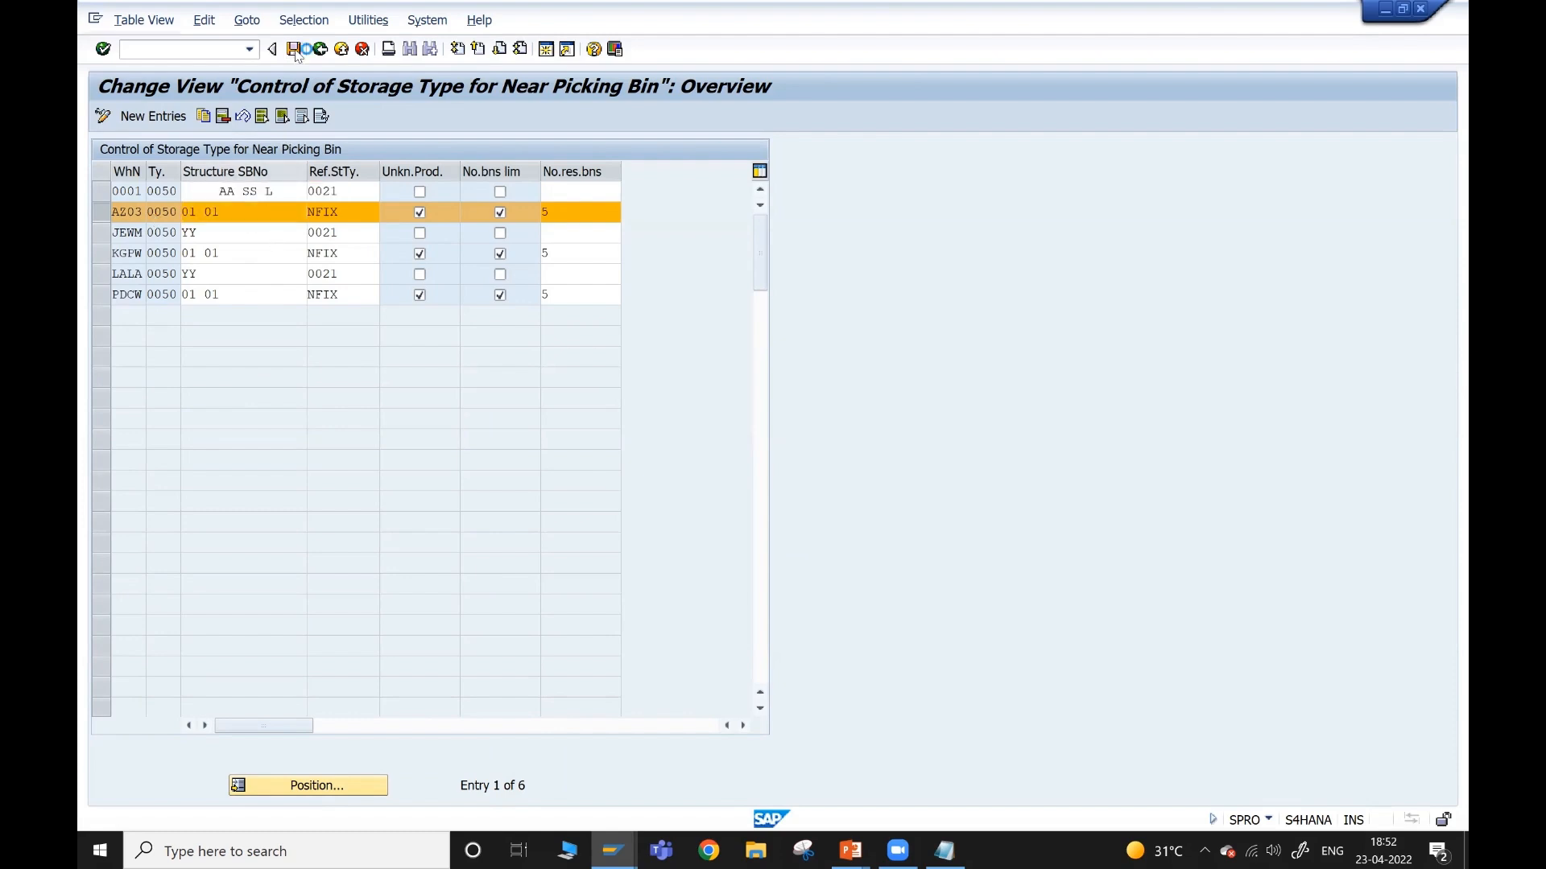
{"action": "left_click", "coordinate": [319, 49]}
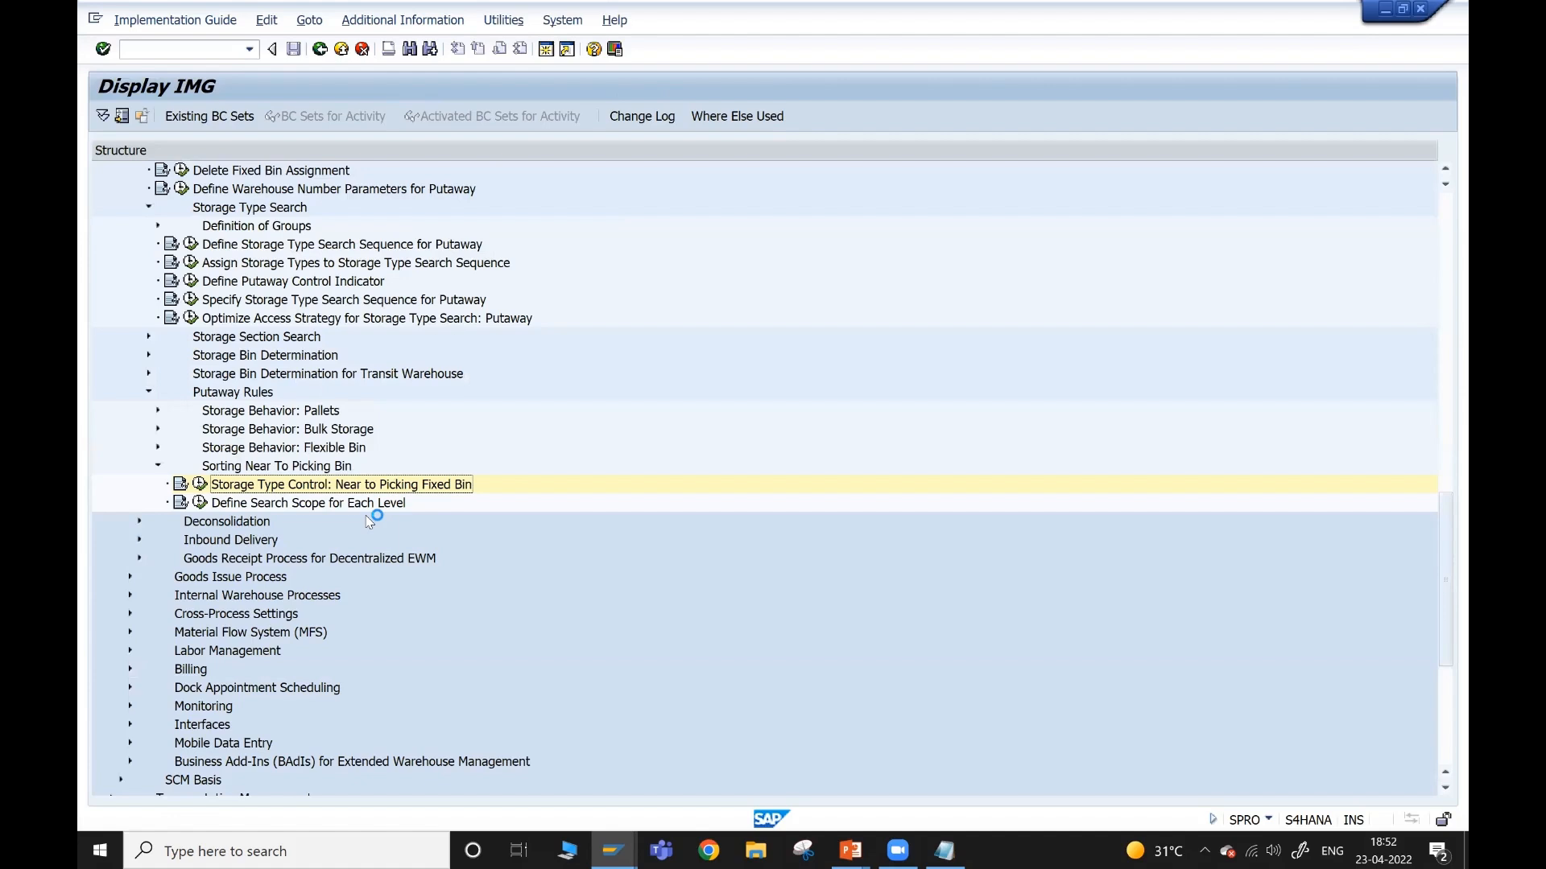
- Reopen Storage Type Control: Near to Picking Fixed Bin and review AZ03's bin structure, storage type key and number of reserve bins
{"action": "left_click", "coordinate": [199, 484]}
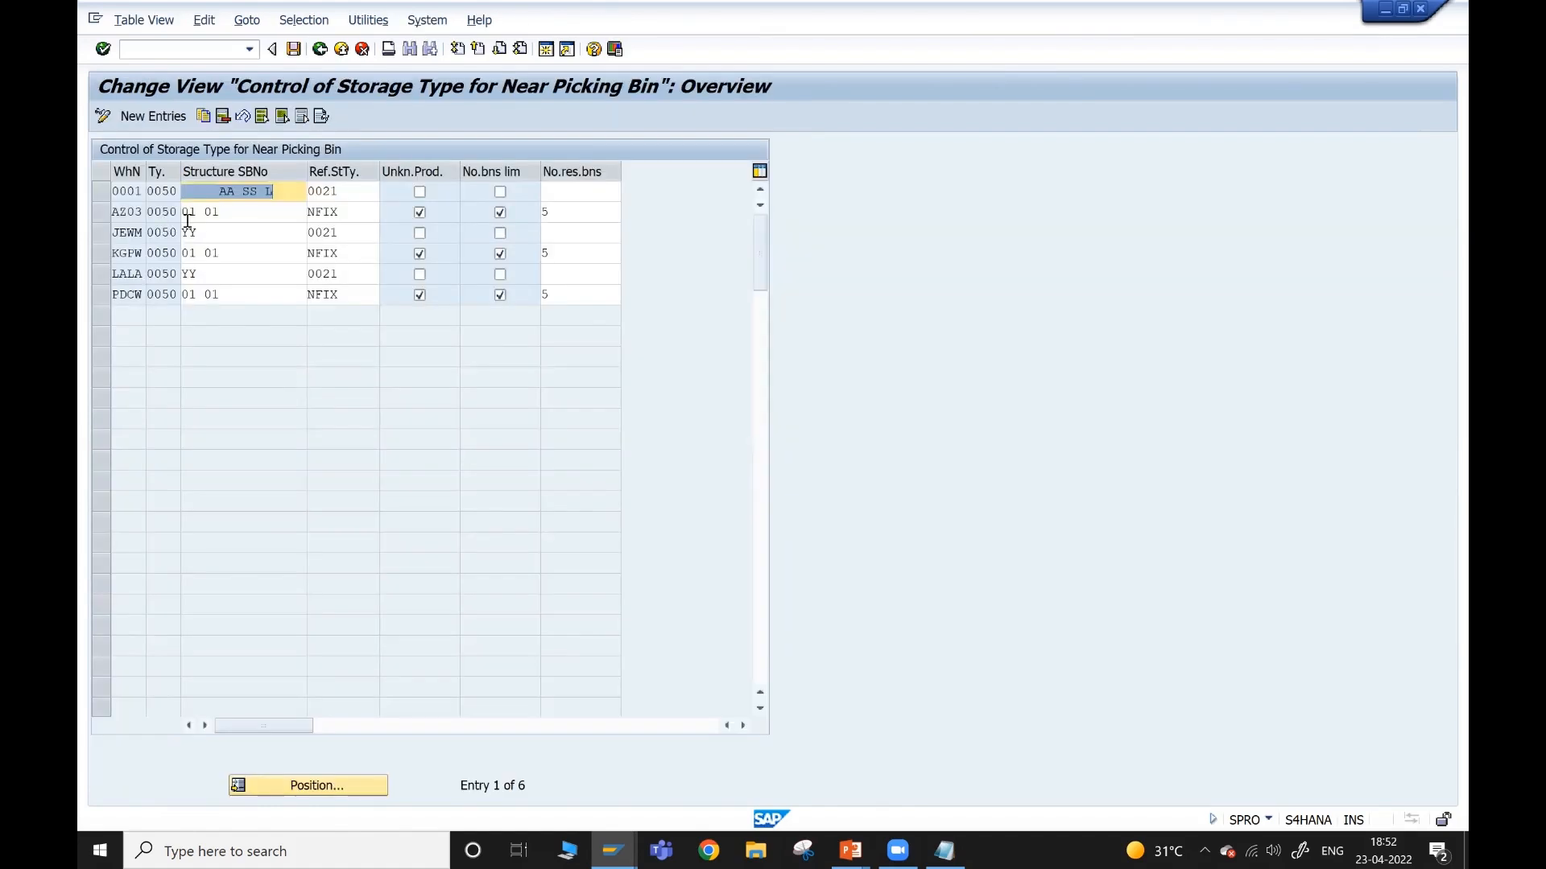
{"action": "left_click_drag", "start_coordinate": [234, 212], "coordinate": [177, 213]}
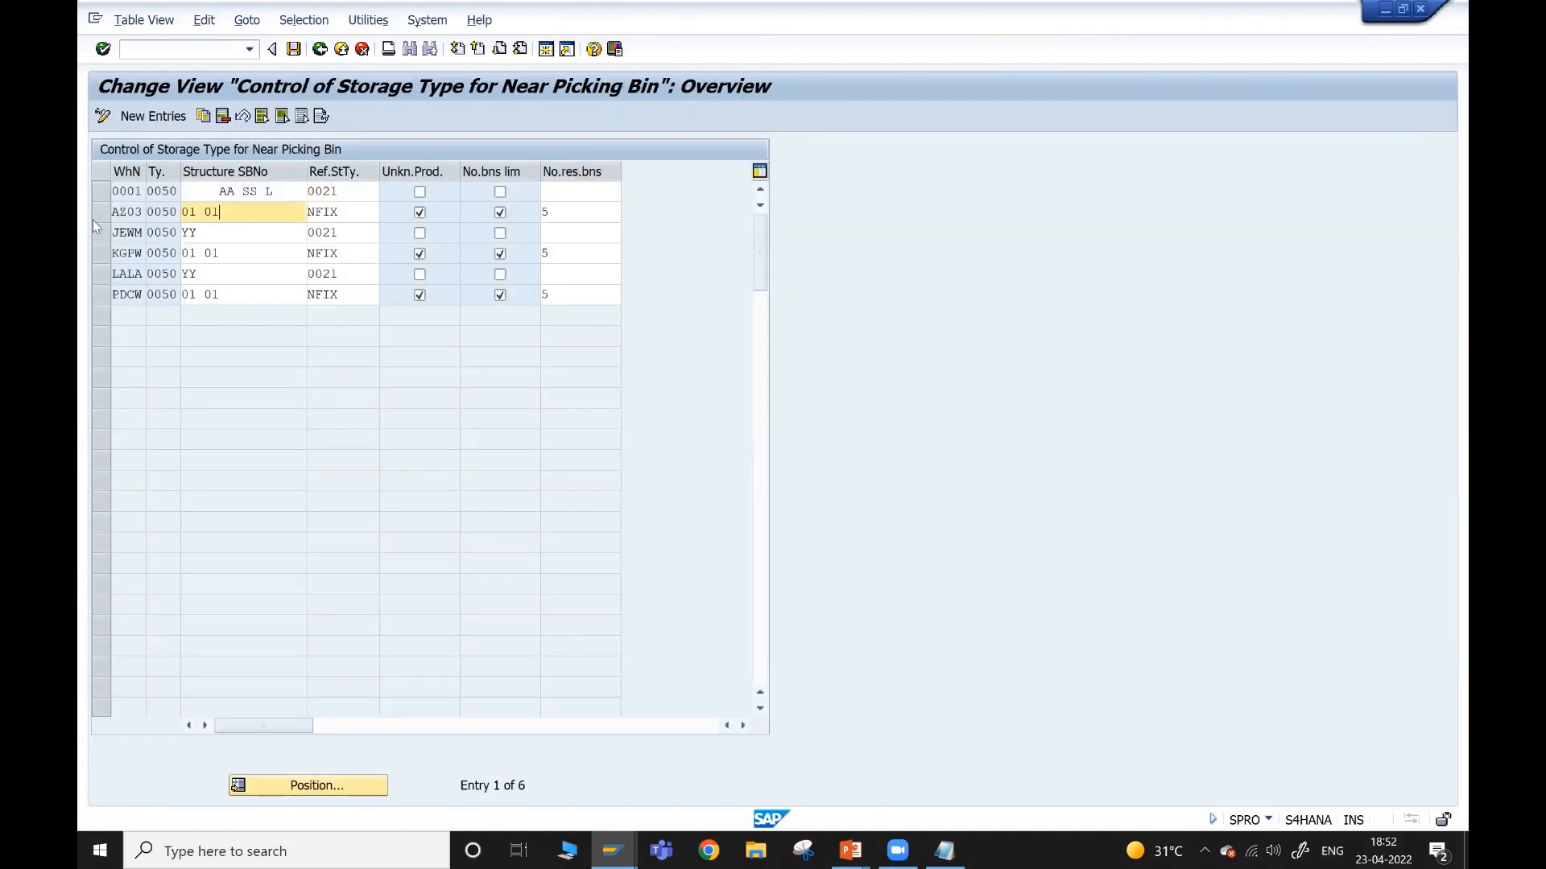
{"action": "double_click", "coordinate": [175, 212]}
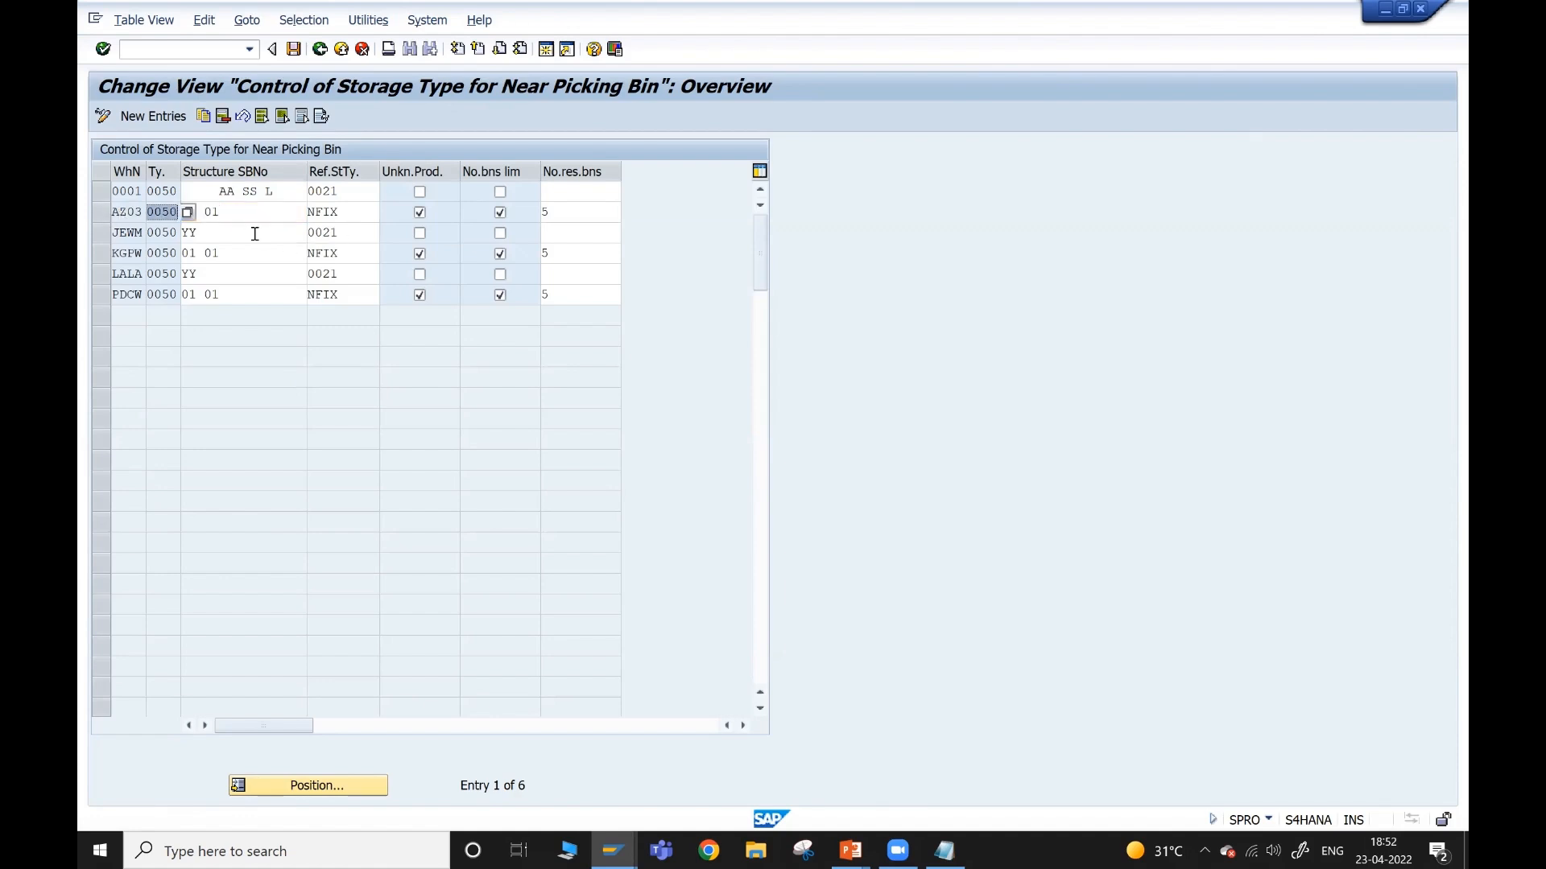
{"action": "double_click", "coordinate": [569, 211]}
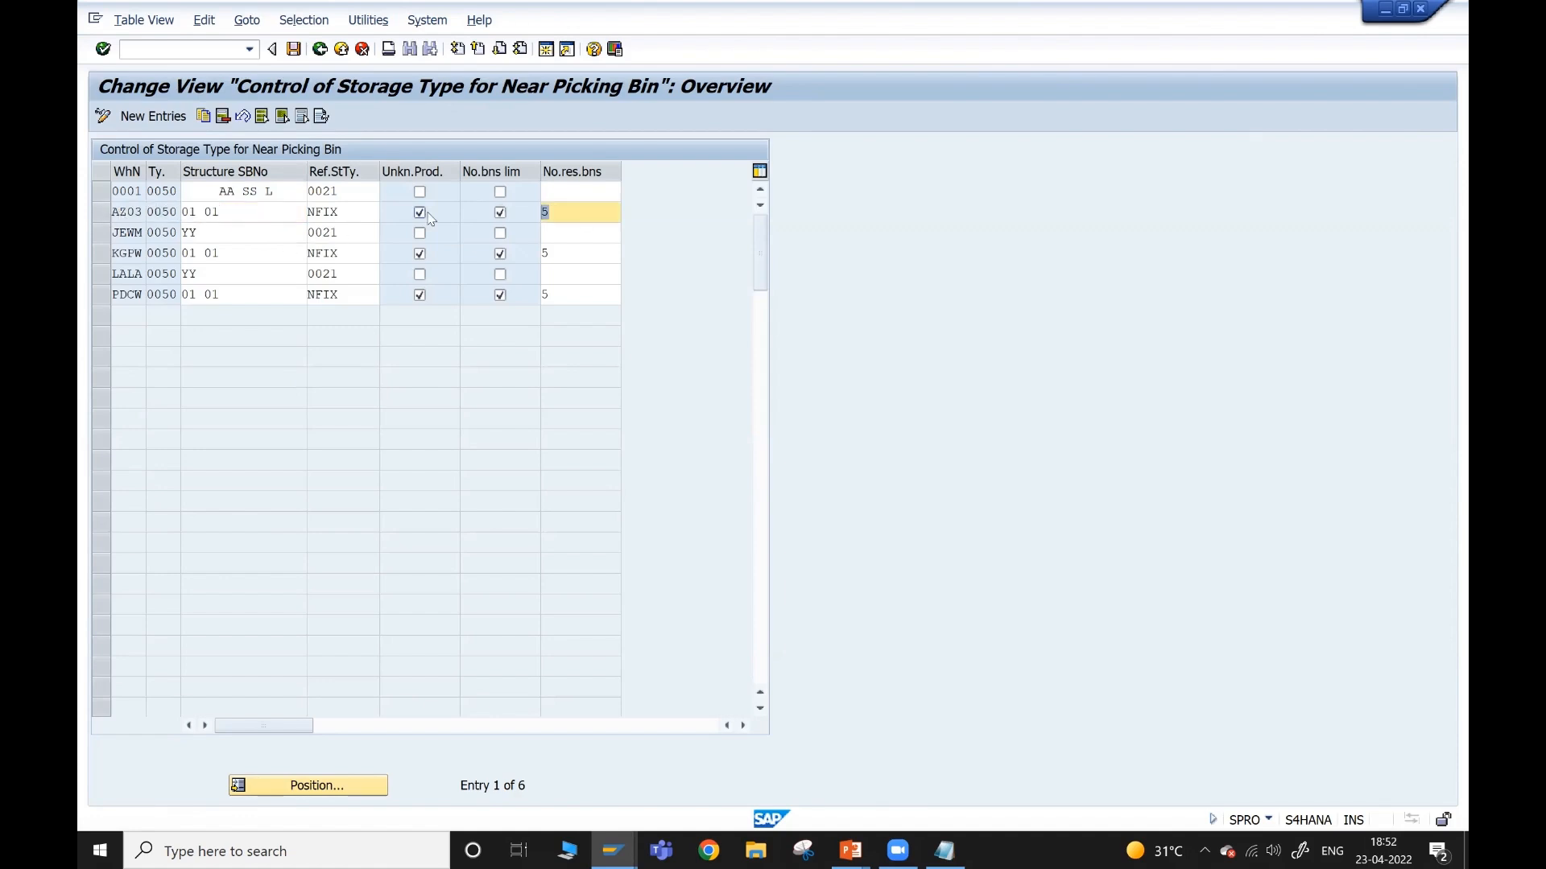
{"action": "double_click", "coordinate": [238, 210]}
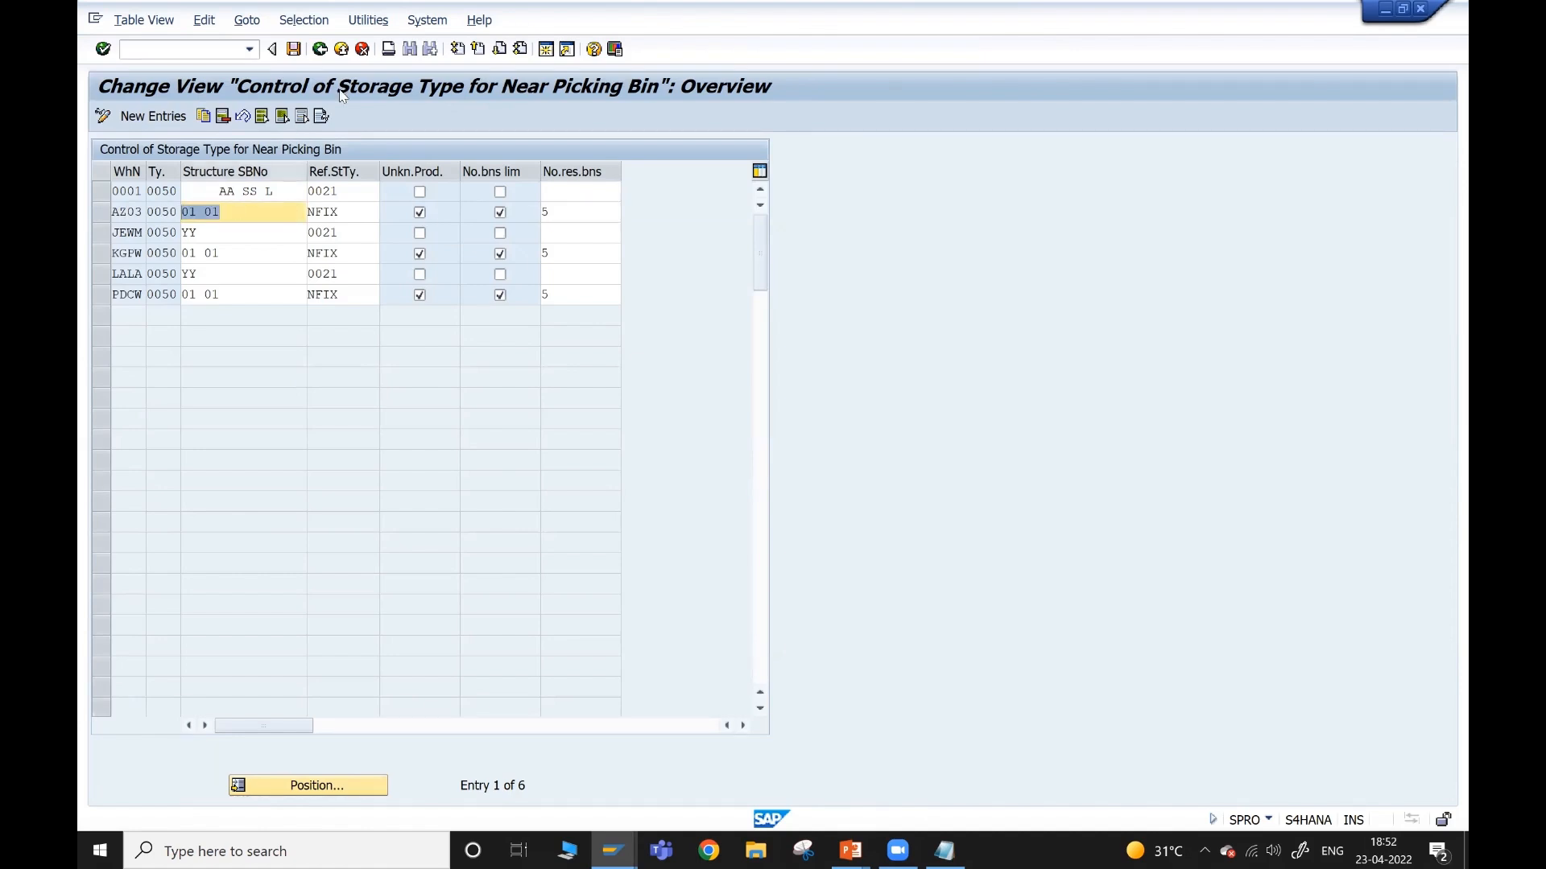
- Review Define Search Scope for Each Level for AZ03, compare it with the Near Fixed Bin slide and return to the implementation guide
{"action": "left_click", "coordinate": [323, 51]}
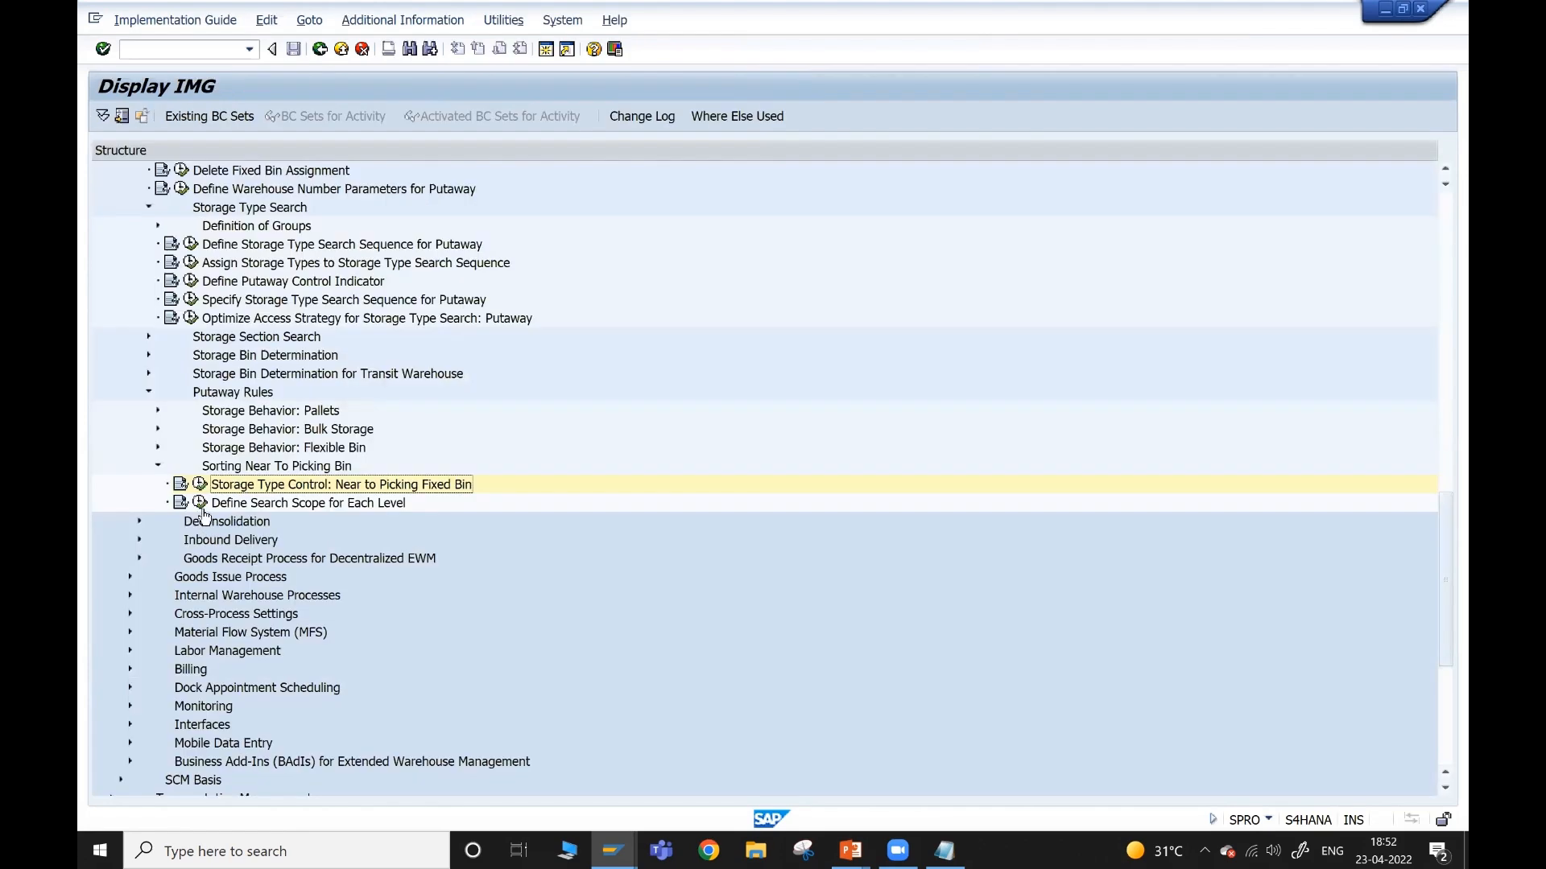
{"action": "left_click", "coordinate": [200, 503]}
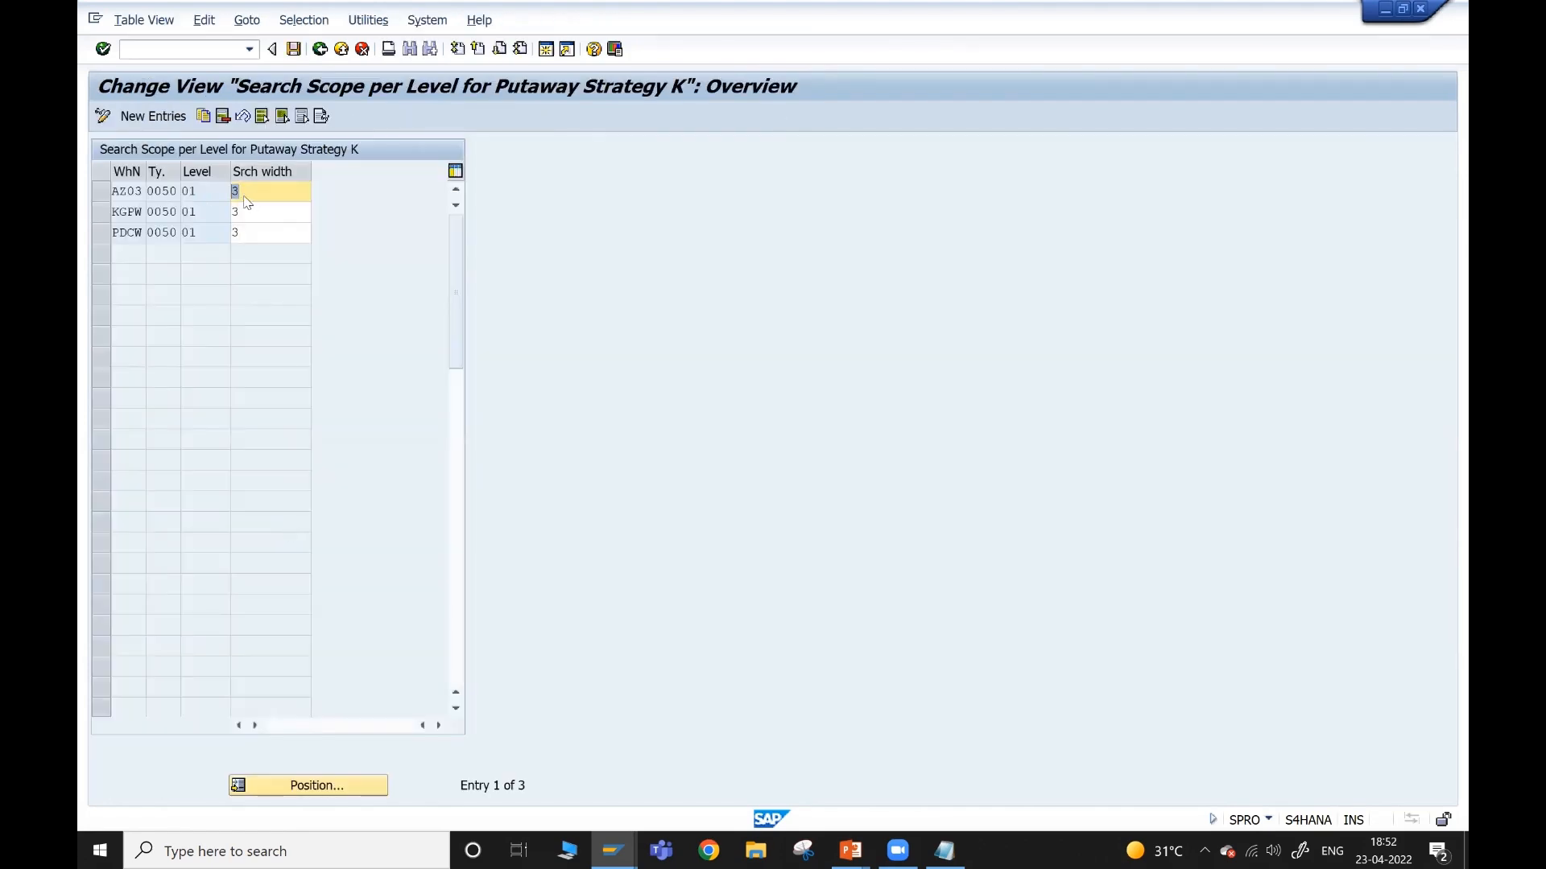
{"action": "left_click", "coordinate": [850, 851]}
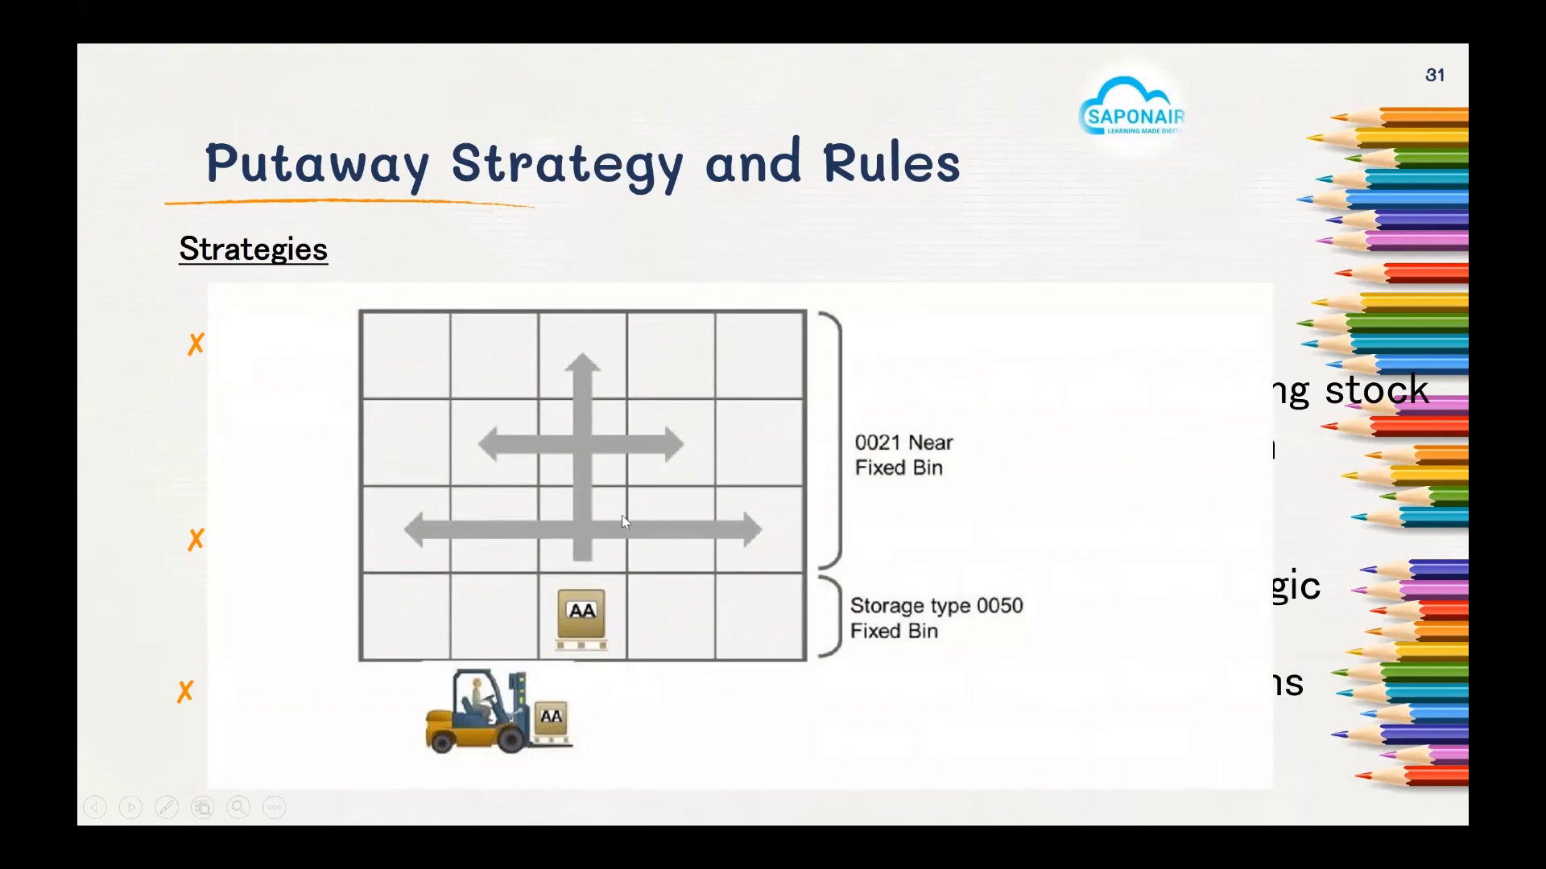
{"action": "key", "text": "alt+Tab"}
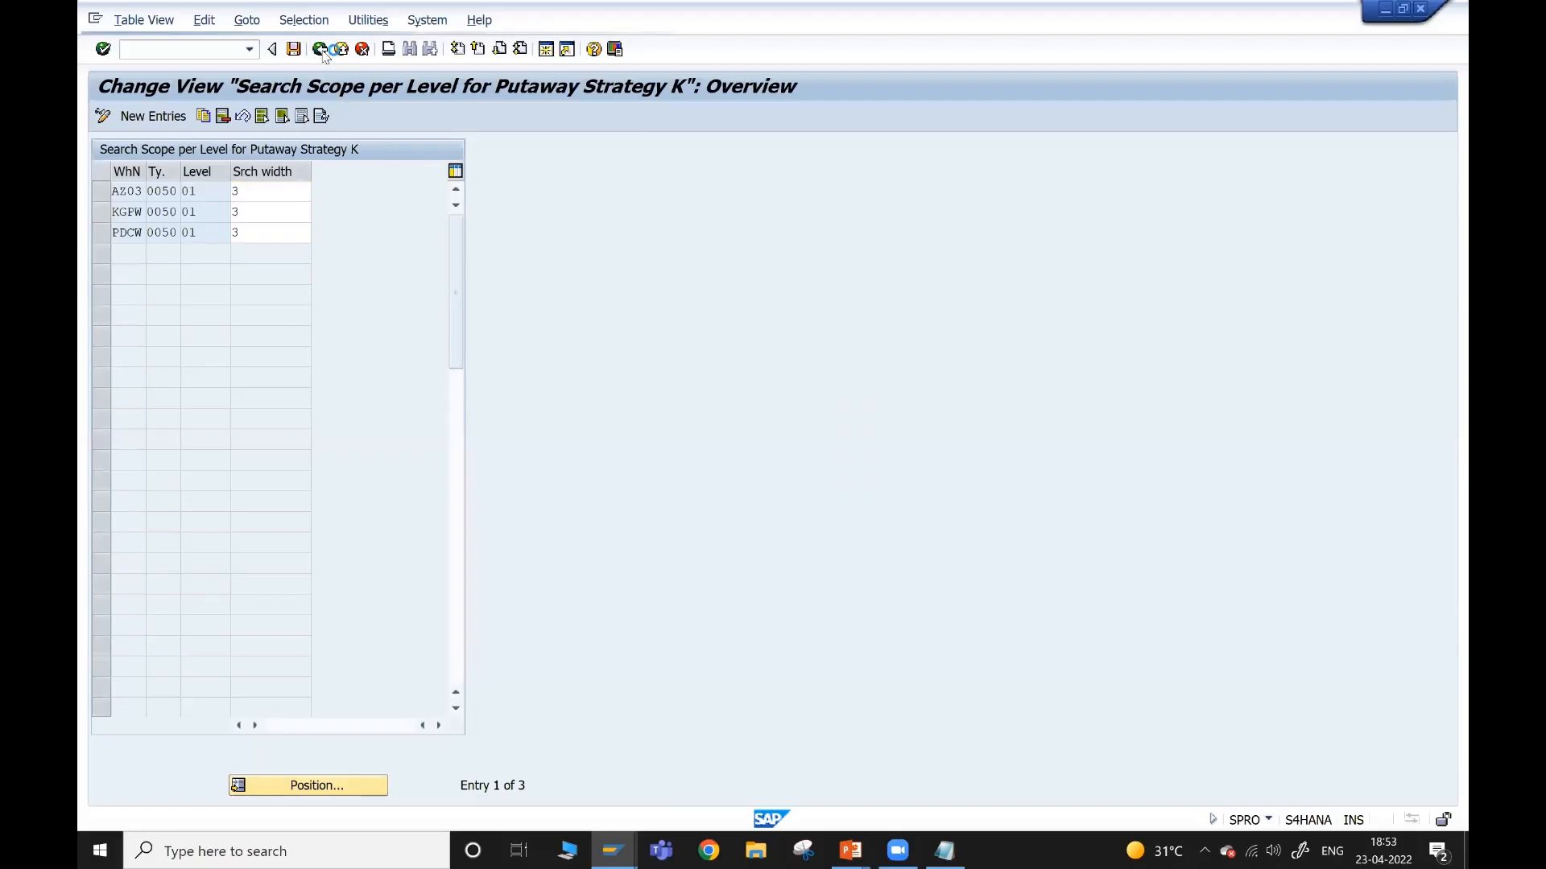
{"action": "left_click", "coordinate": [322, 50]}
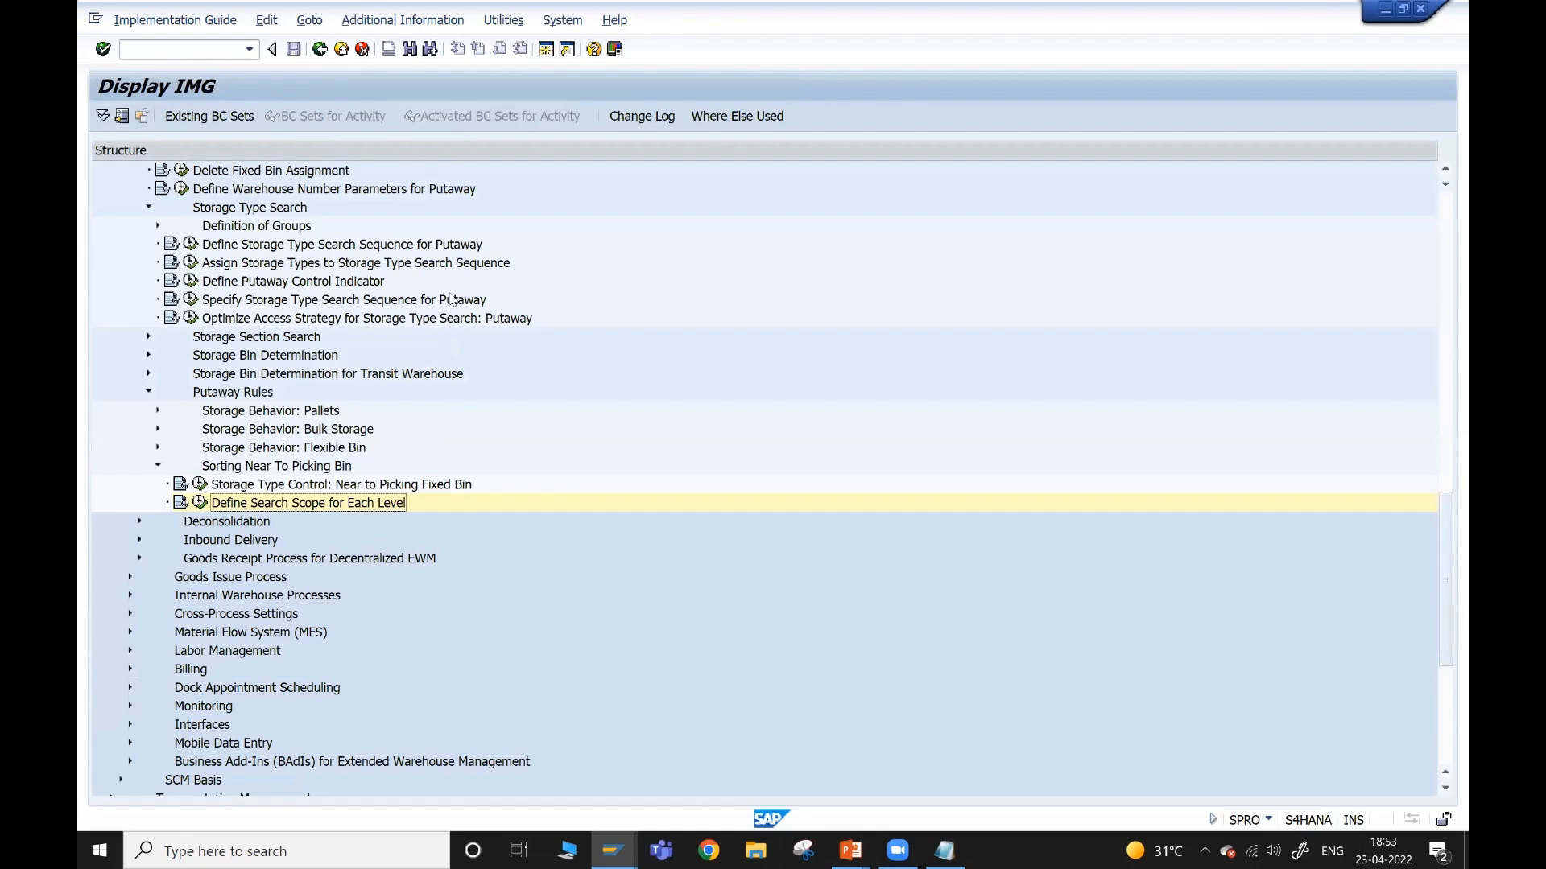
{"action": "left_click", "coordinate": [439, 485]}
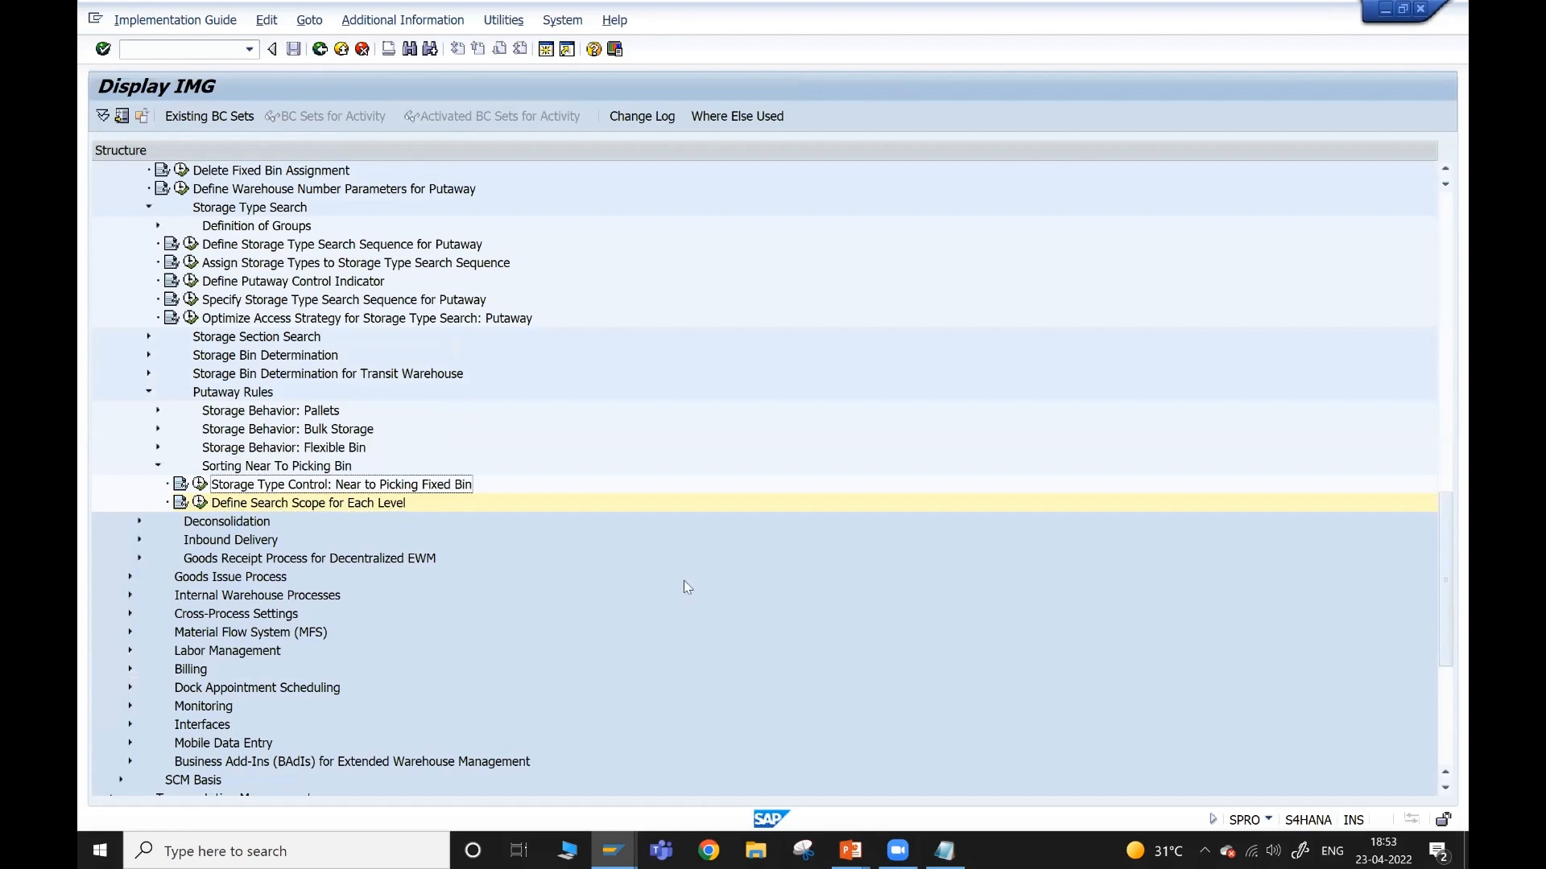
- Save the T020 storage type definition of AZ03 under the proposed customizing request and return to the storage type overview
{"action": "left_click", "coordinate": [612, 851]}
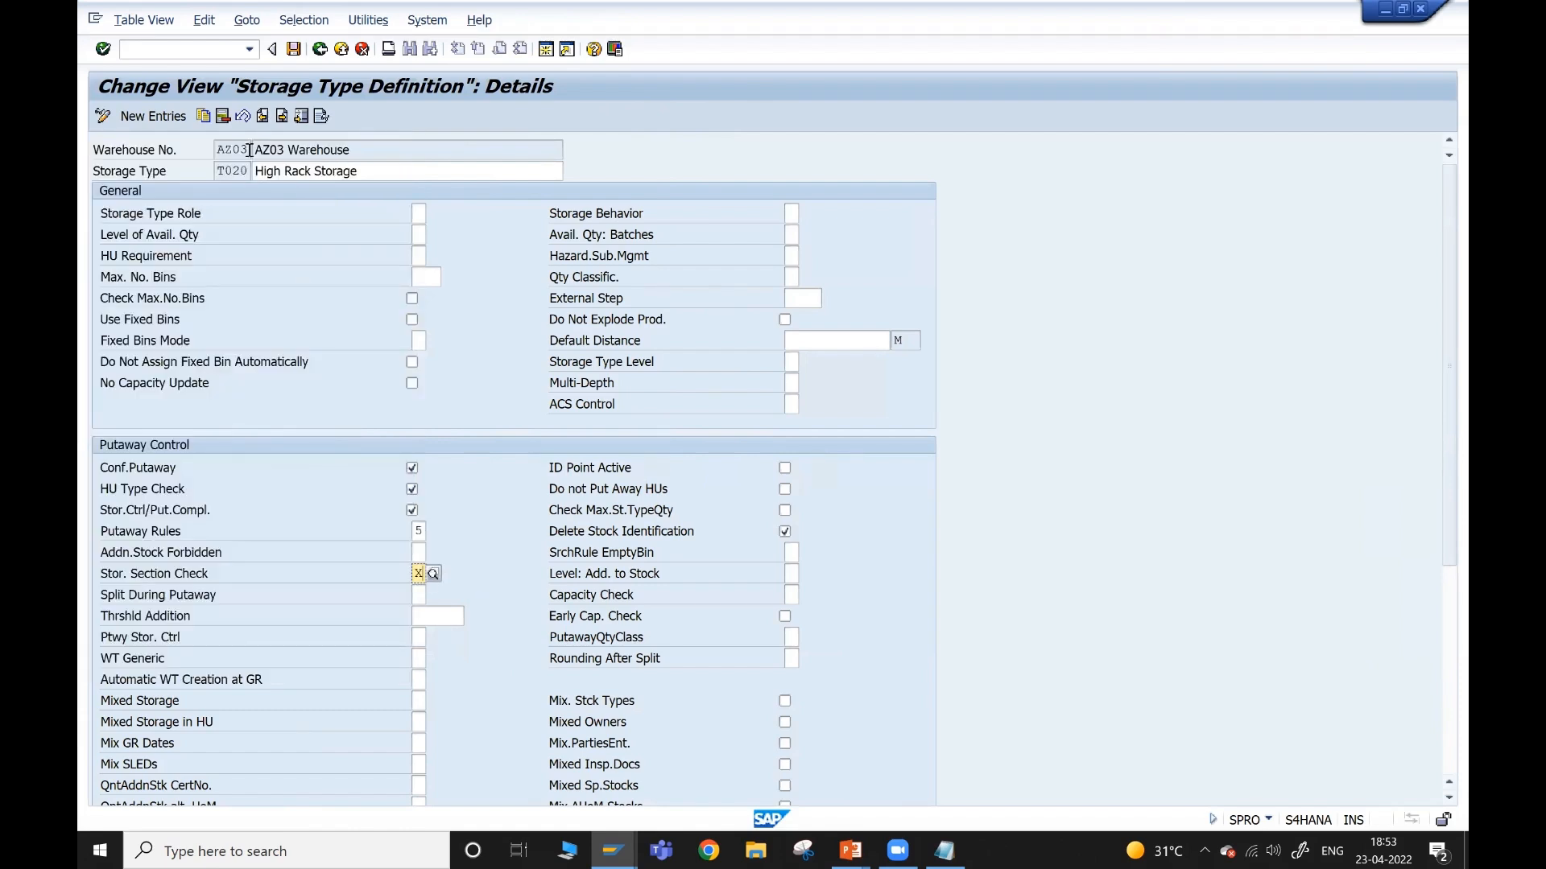
{"action": "left_click", "coordinate": [292, 50]}
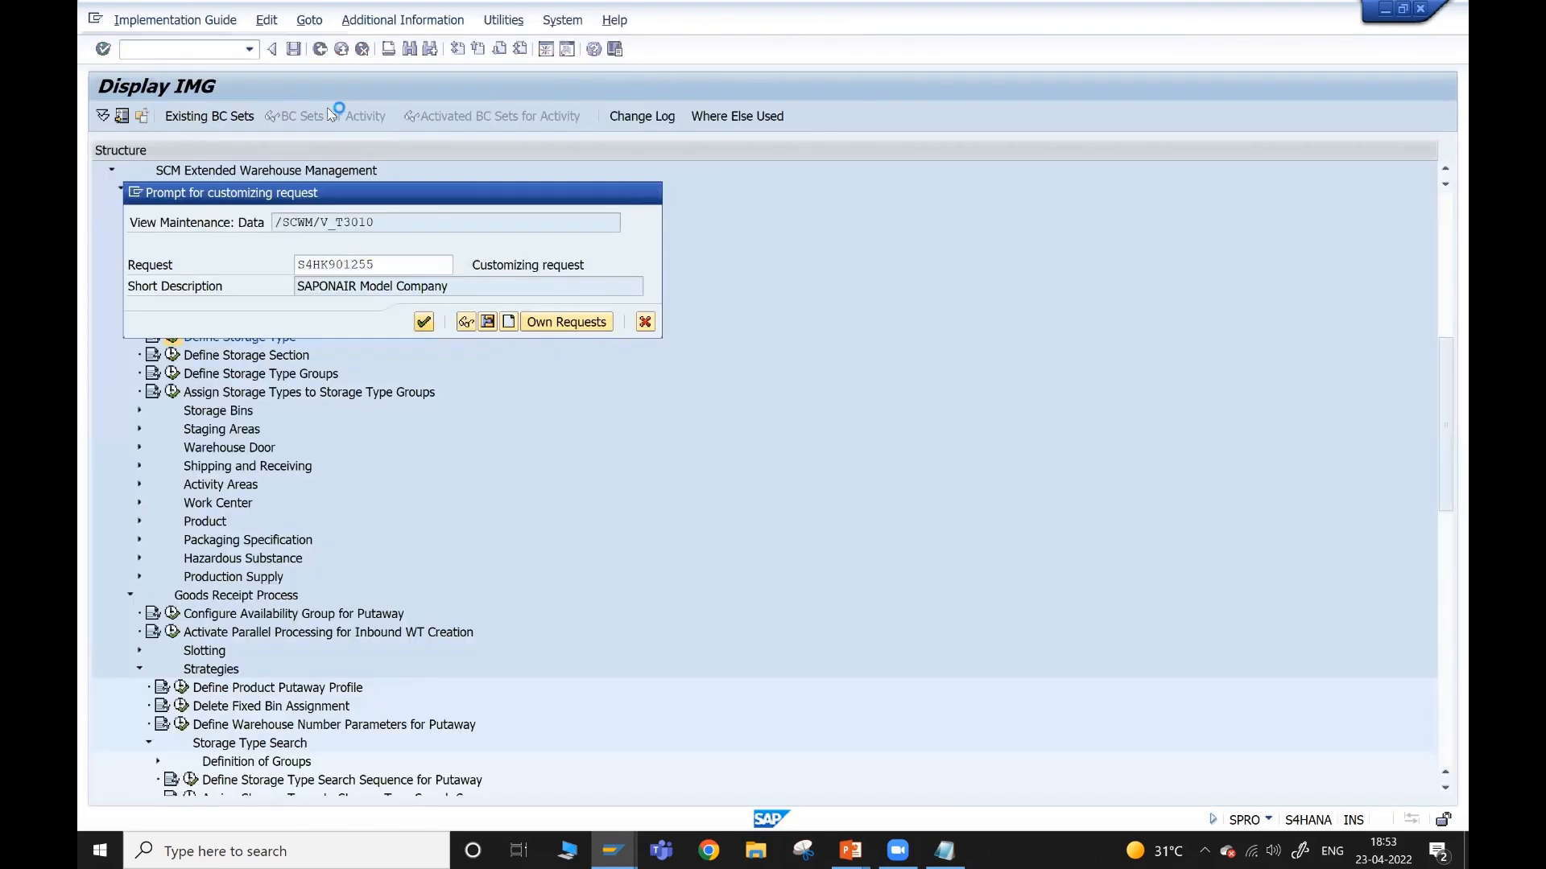
{"action": "key", "text": "Return"}
{"action": "key", "text": "F3"}
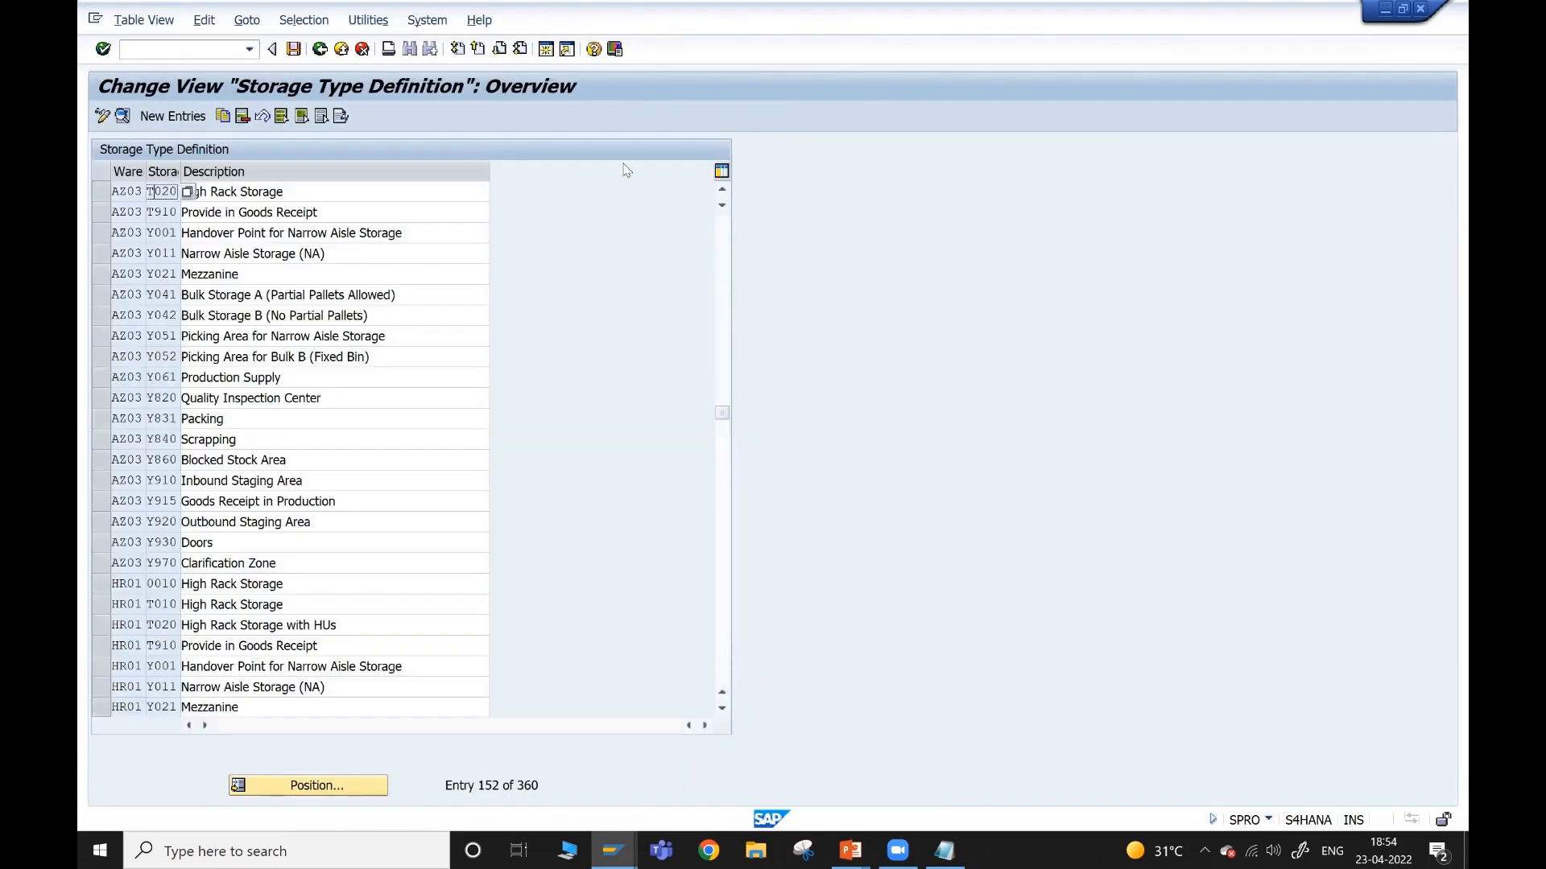
- Leave the storage bin mass change session and enter material AZ03FIXED as the item of the new purchase order
{"action": "key", "text": "alt+Tab"}
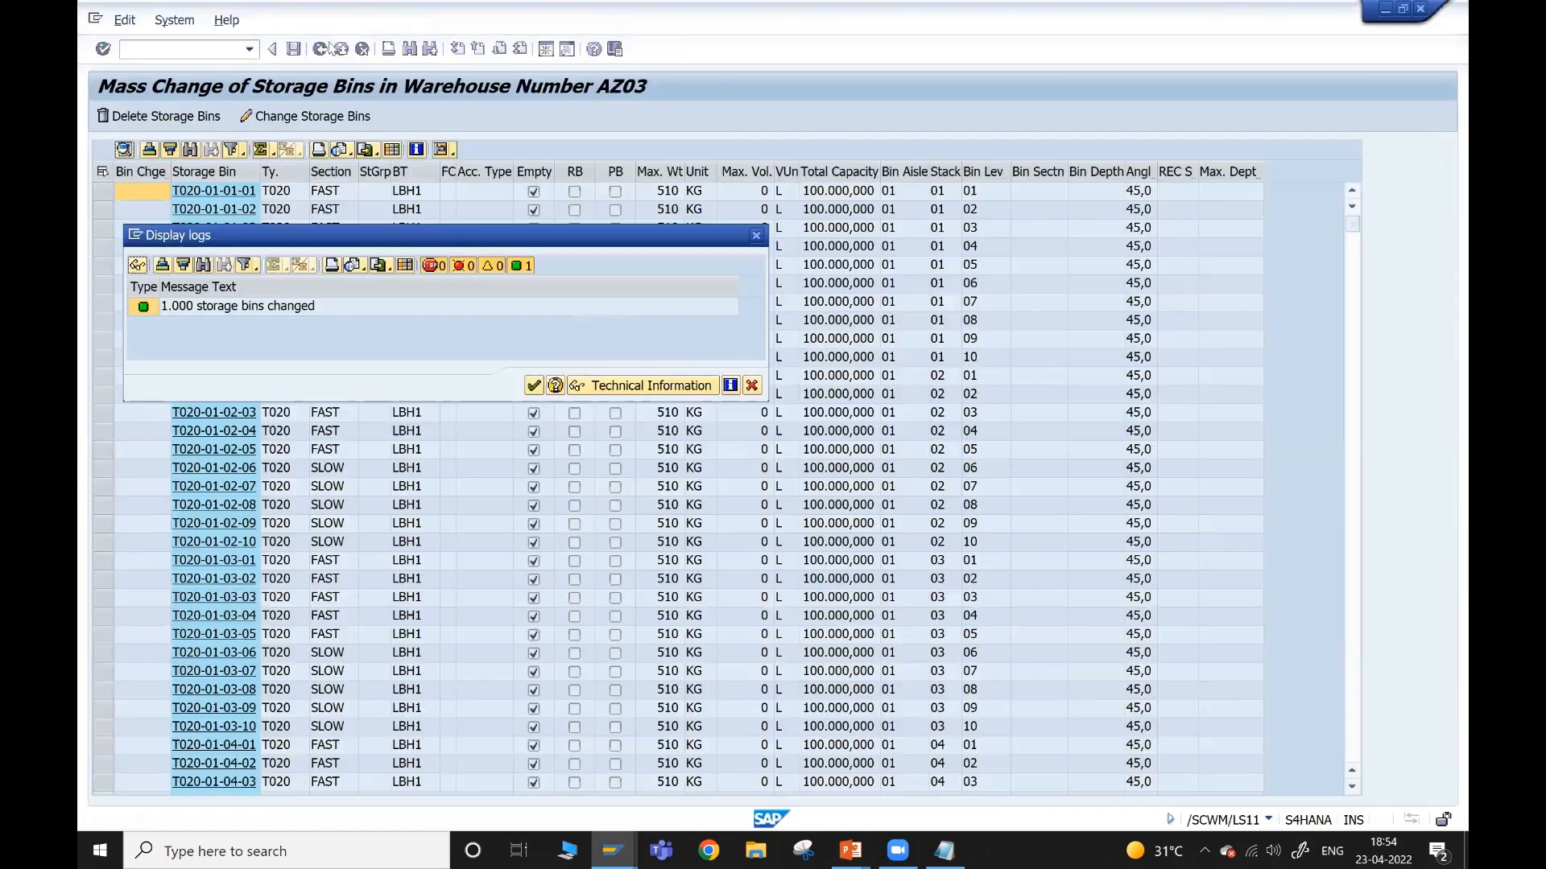
{"action": "left_click", "coordinate": [321, 49]}
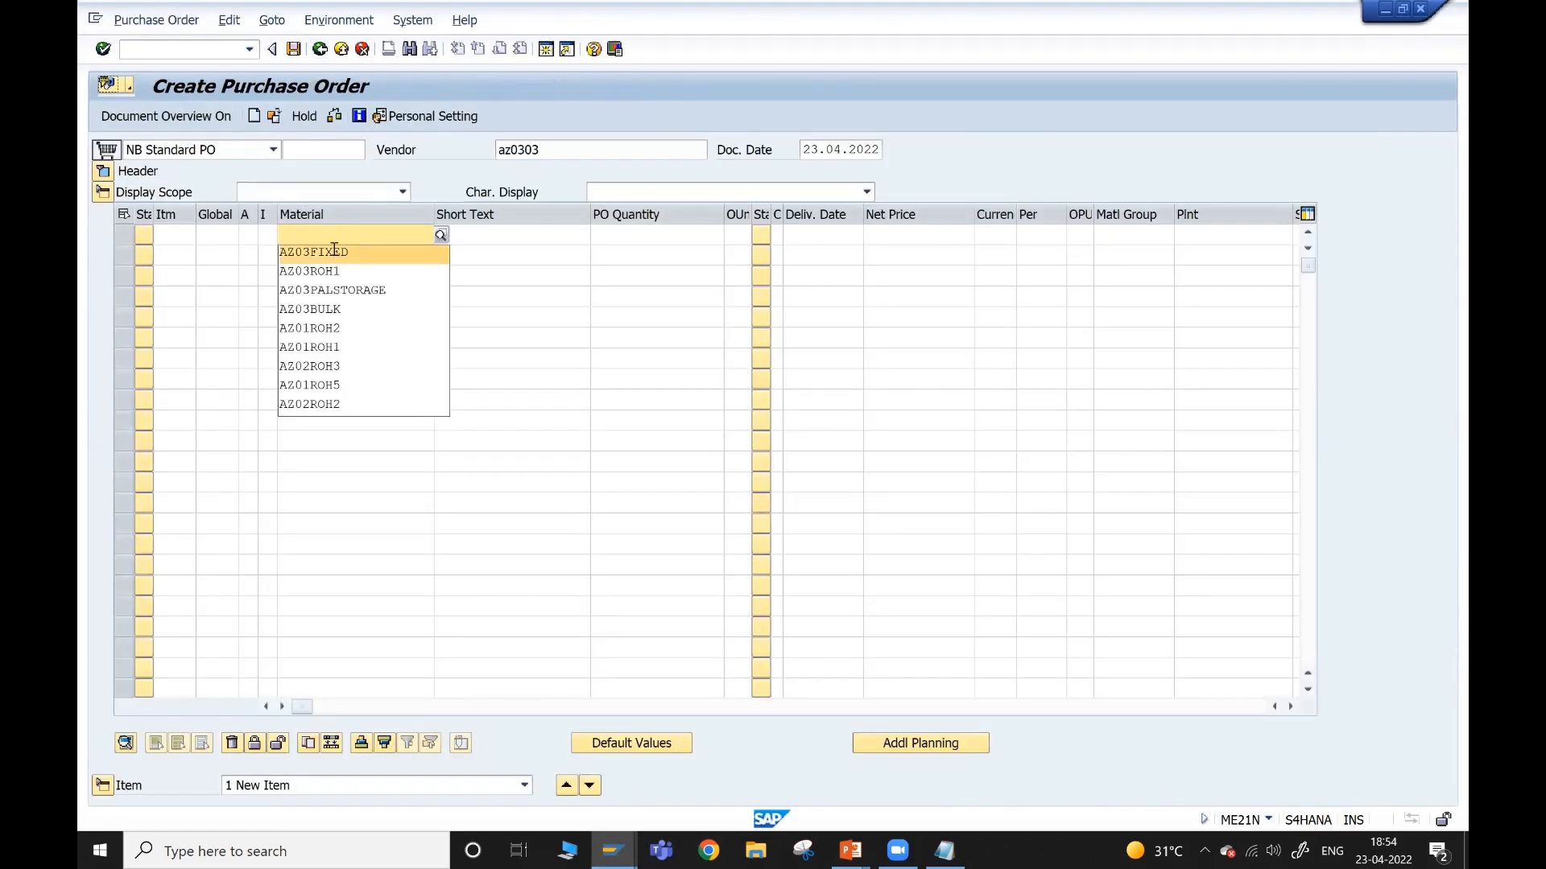
{"action": "left_click", "coordinate": [334, 249]}
{"action": "key", "text": "Return"}
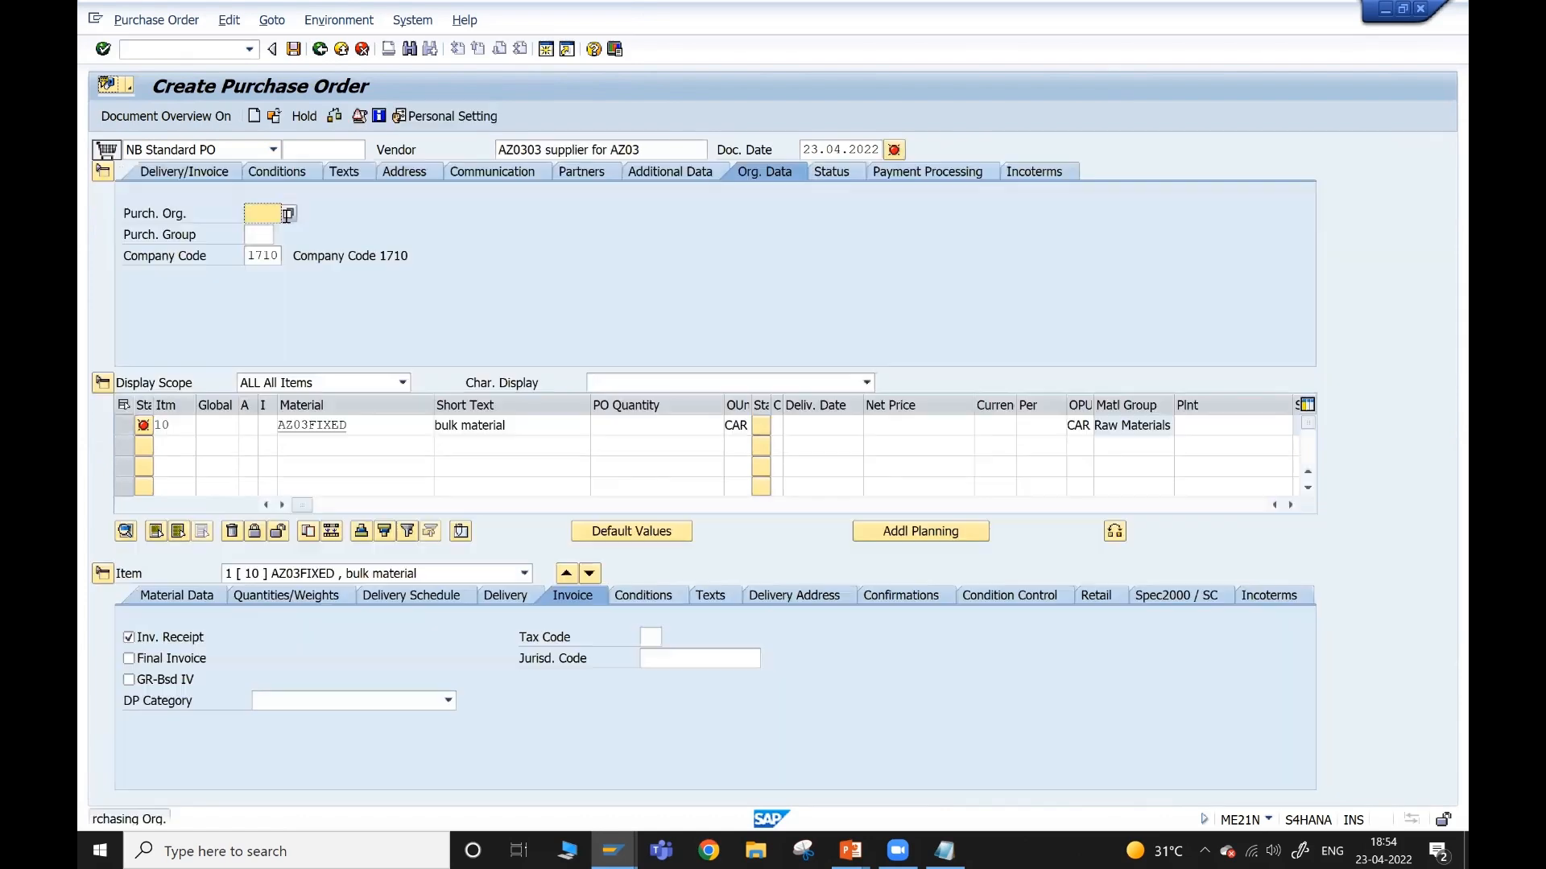
- Set the purchase order's organizational data to purchasing organization AZ03, purchasing group 001 and company code AZ01
{"action": "left_click", "coordinate": [266, 215]}
{"action": "left_click", "coordinate": [268, 233]}
{"action": "left_click", "coordinate": [268, 234]}
{"action": "left_click", "coordinate": [271, 254]}
{"action": "key", "text": "Return"}
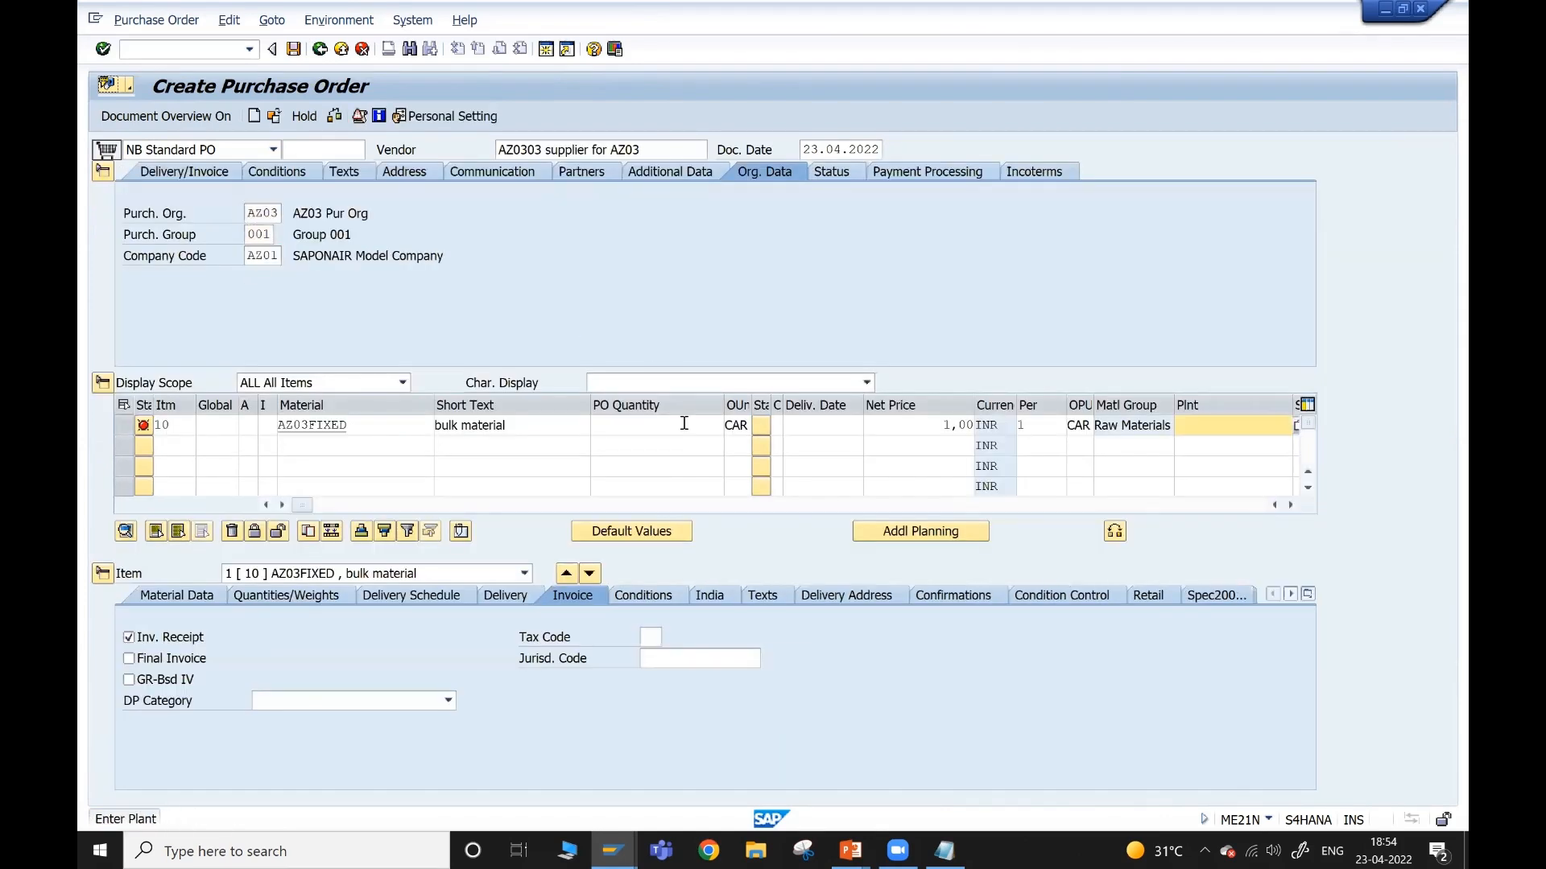
- Complete the AZ03FIXED item with quantity 30, confirmation control 0001 Confirmations and plant AZ03
{"action": "left_click", "coordinate": [684, 424]}
{"action": "type", "text": "30"}
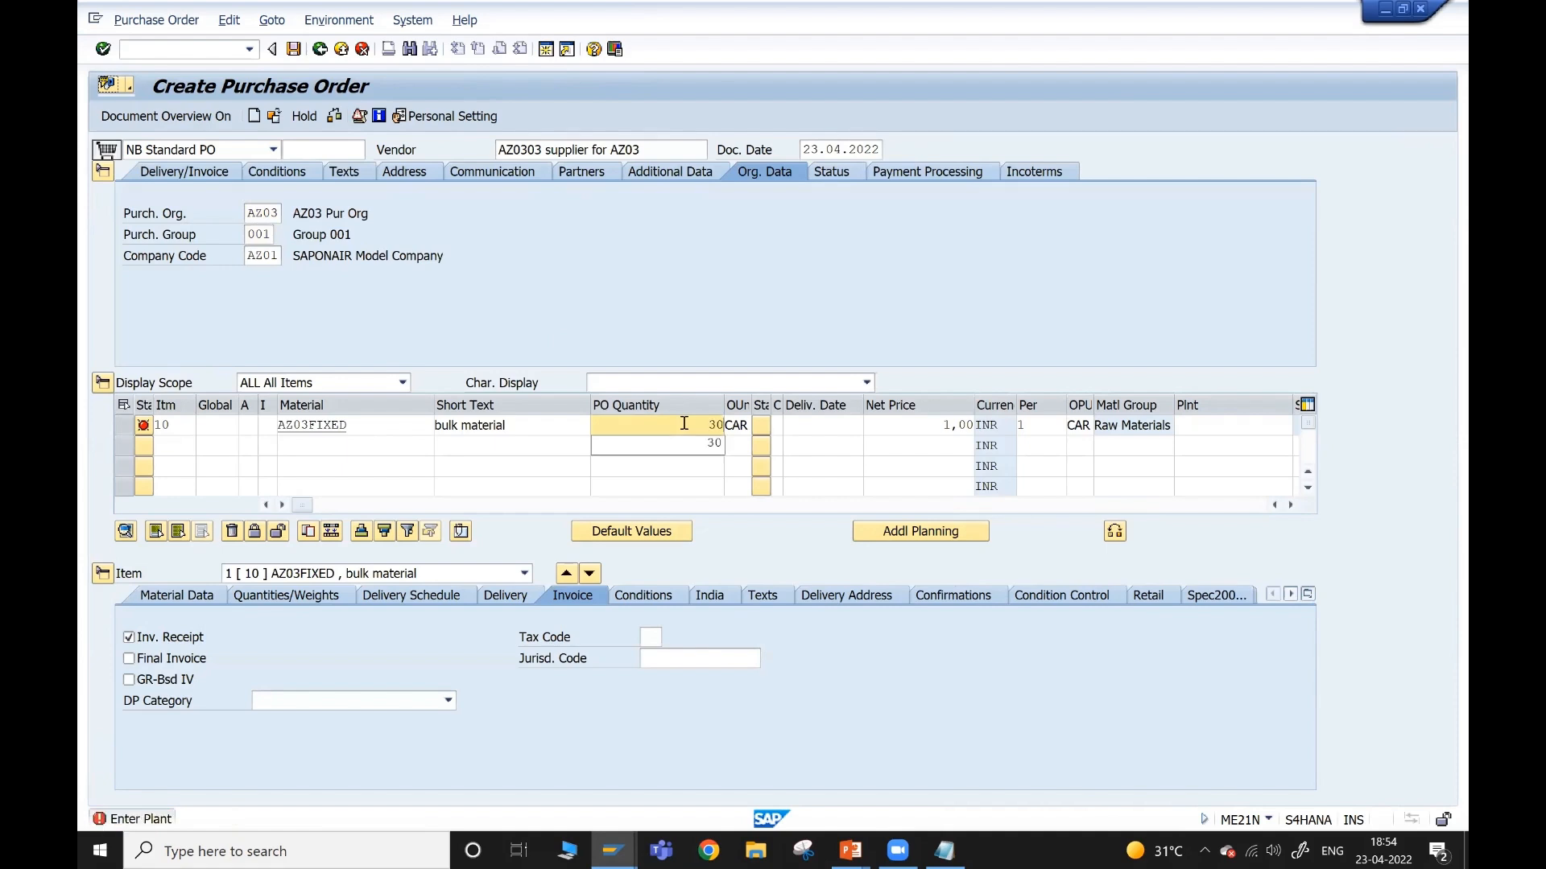
{"action": "left_click", "coordinate": [714, 443]}
{"action": "key", "text": "Return"}
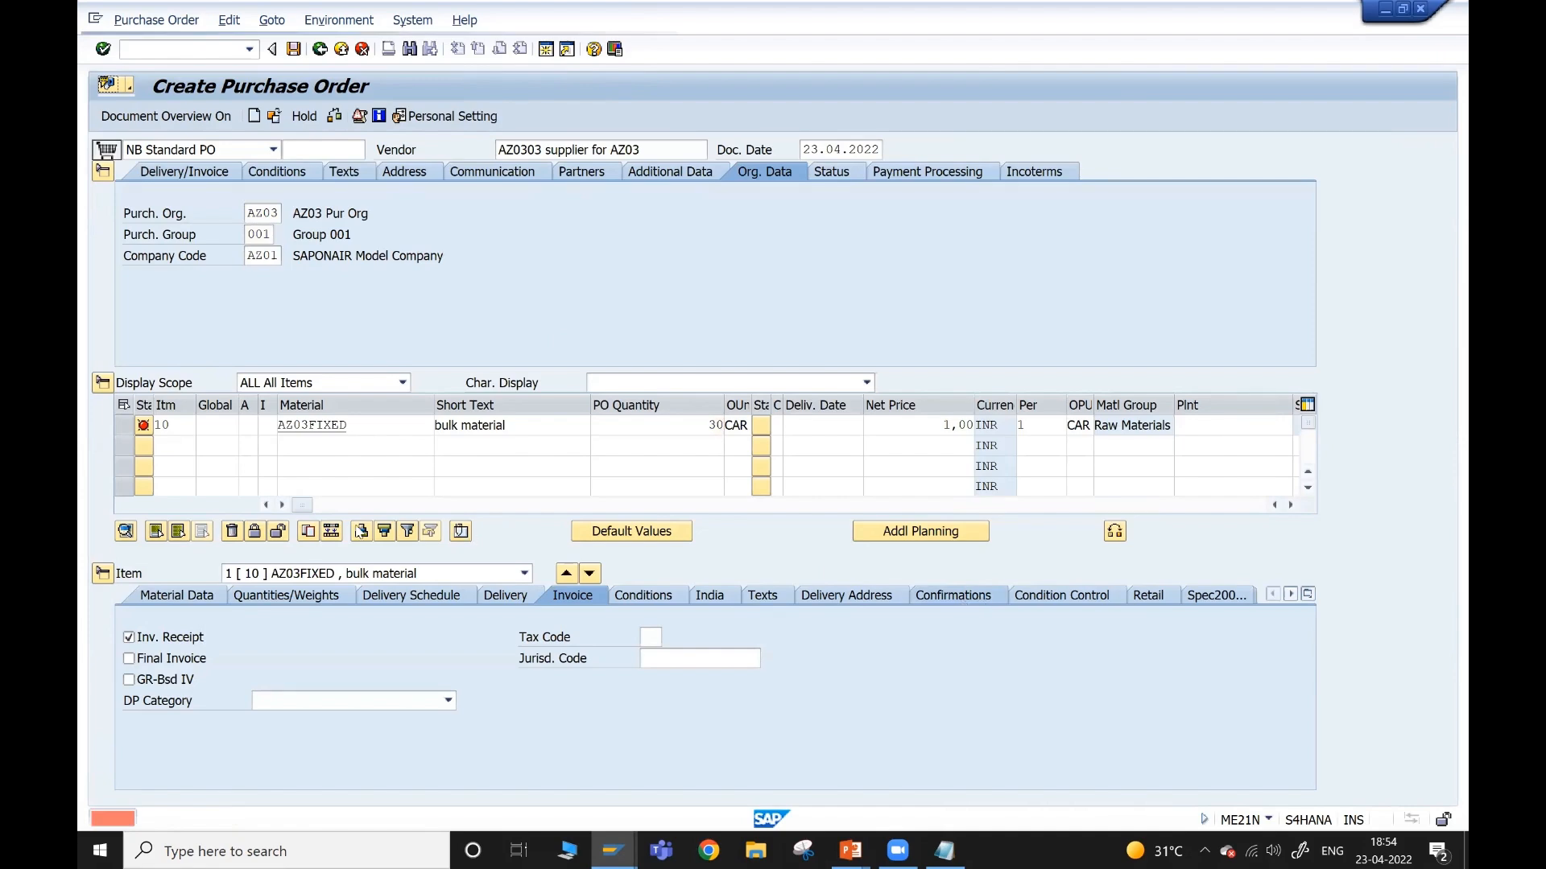
{"action": "left_click", "coordinate": [980, 597]}
{"action": "left_click", "coordinate": [1218, 235]}
{"action": "left_click", "coordinate": [1188, 272]}
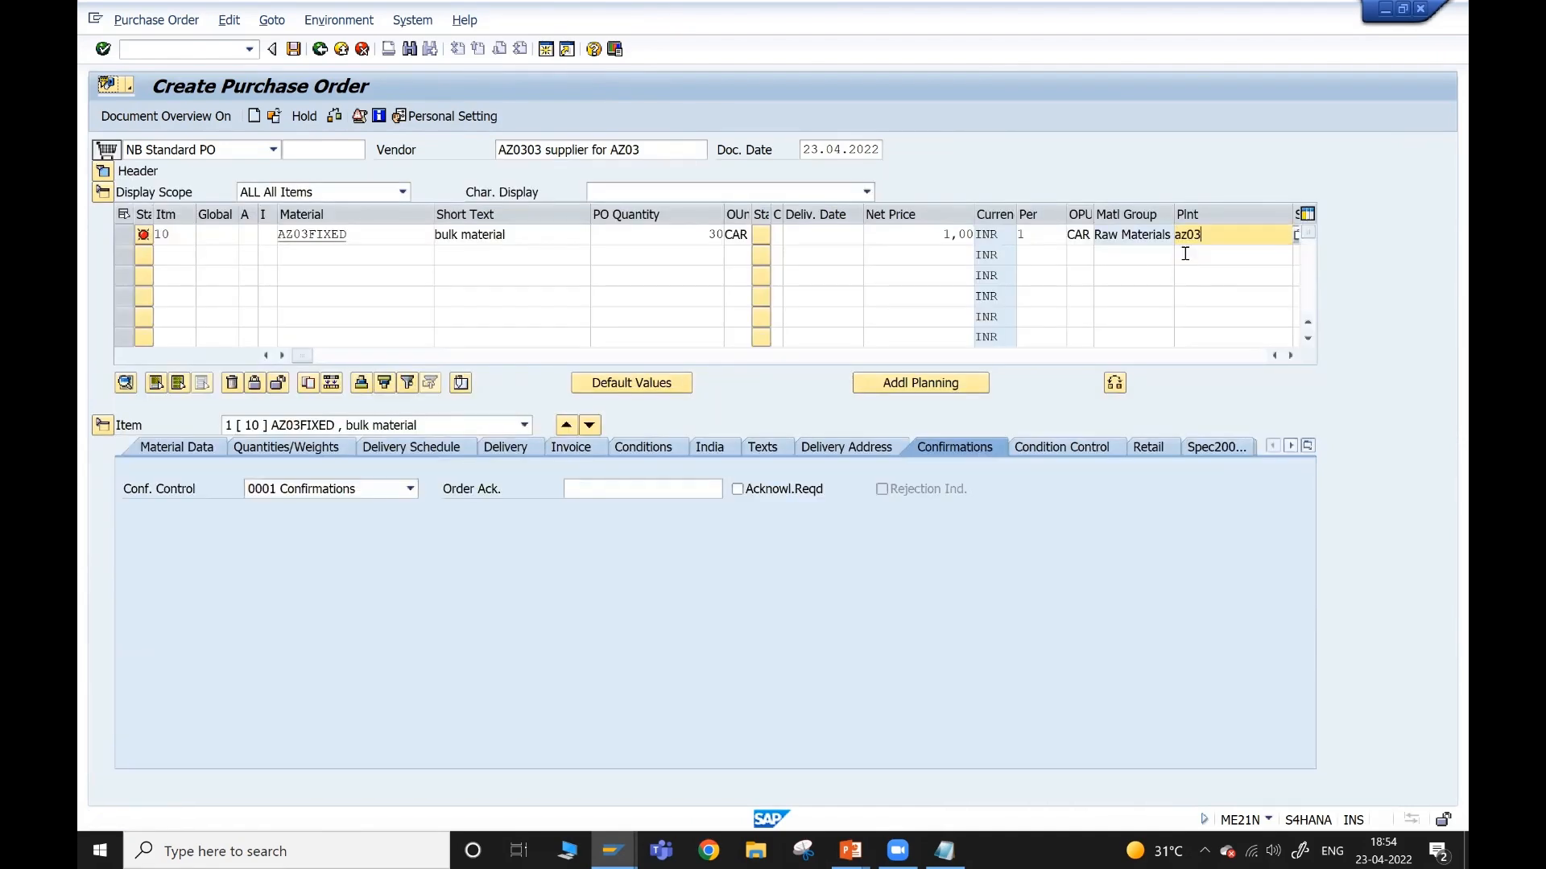
{"action": "key", "text": "Return"}
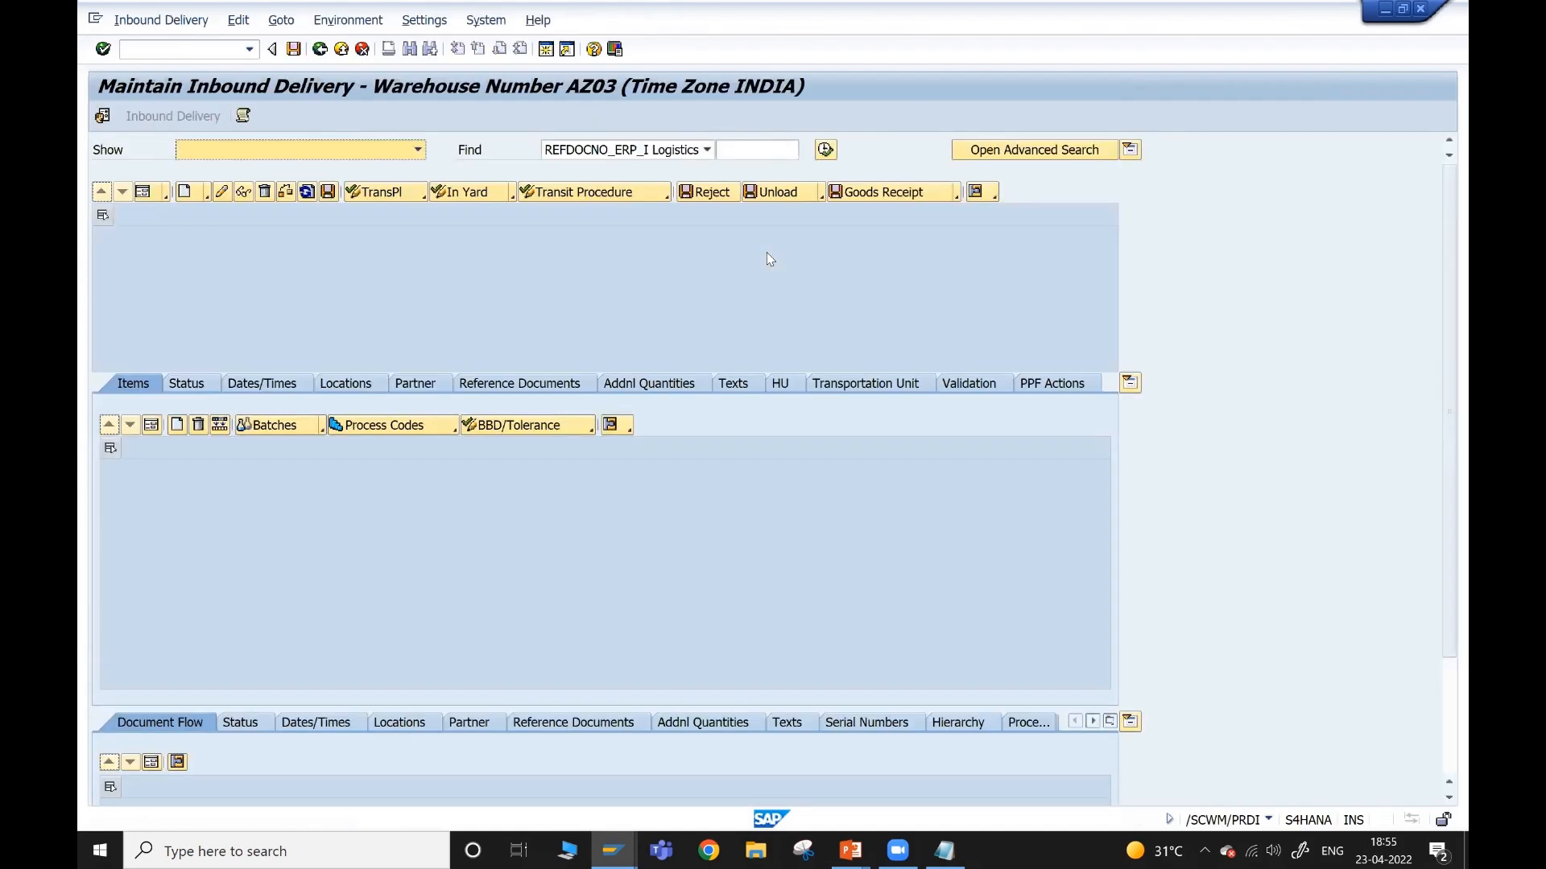
- Find the inbound delivery in warehouse AZ03 by its ERP reference document number and display its handling units
{"action": "left_click", "coordinate": [737, 148]}
{"action": "type", "text": "180000065"}
{"action": "left_click", "coordinate": [825, 150]}
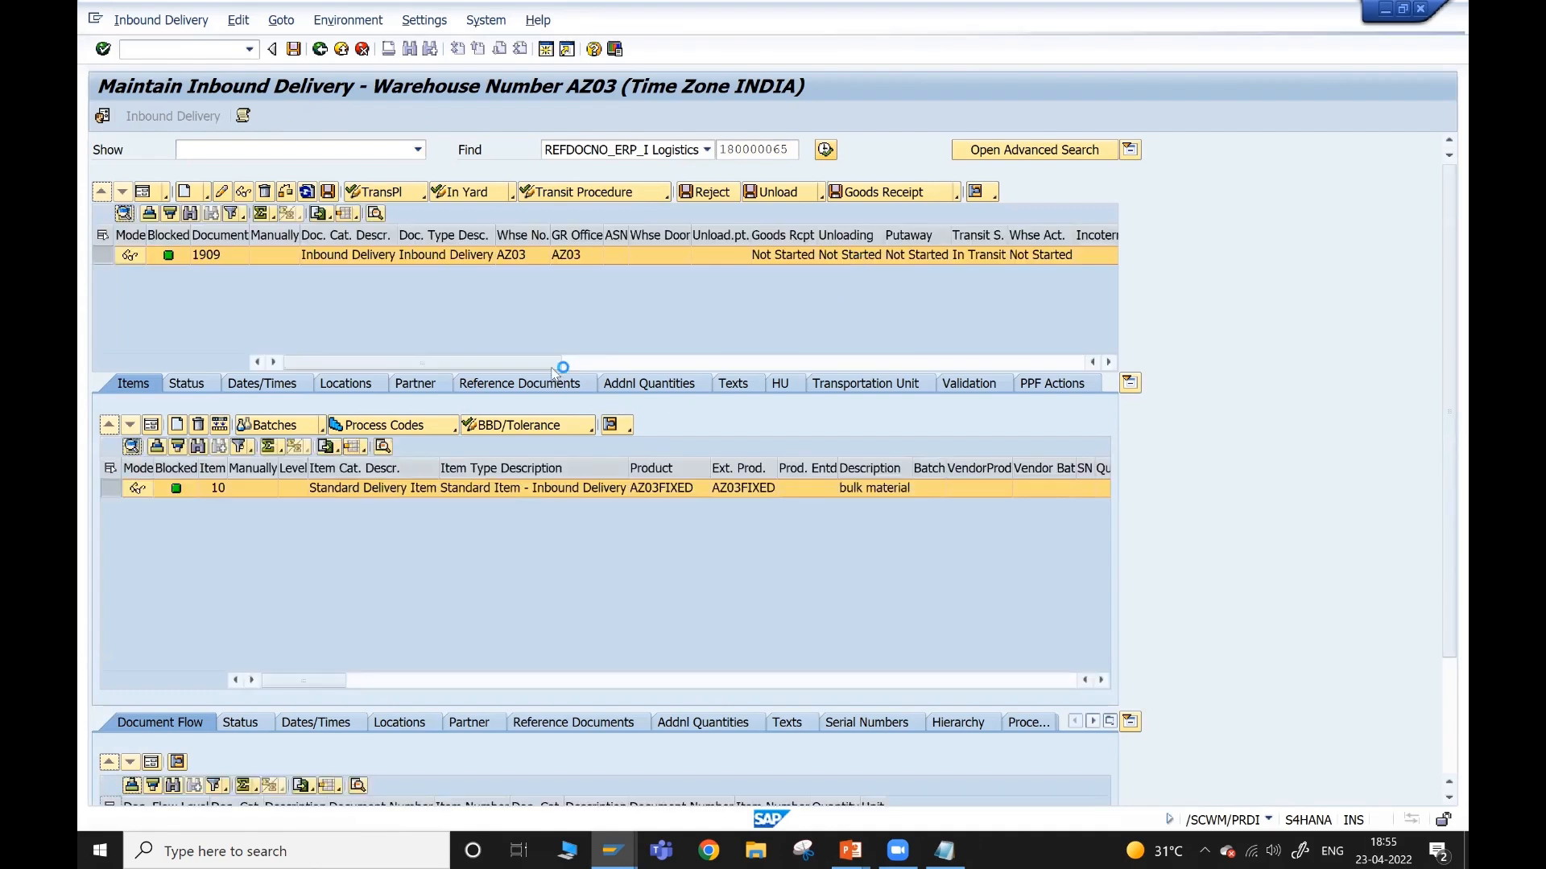
{"action": "left_click", "coordinate": [785, 385]}
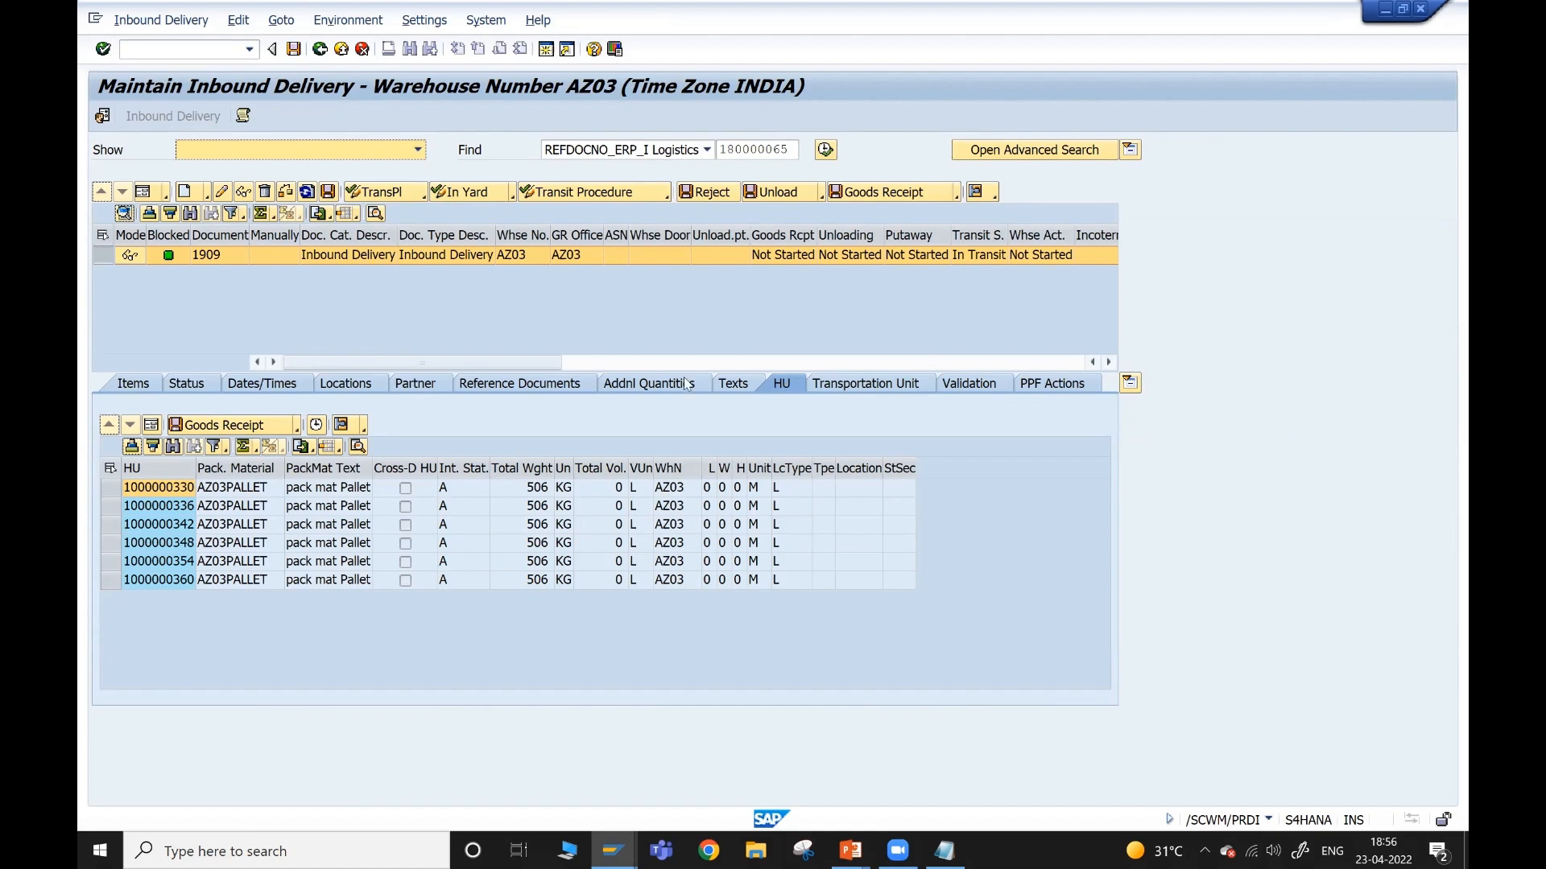
- Proceed to warehouse task creation as a follow-on function of the inbound delivery and close the error log for its handling units
{"action": "left_click", "coordinate": [157, 20]}
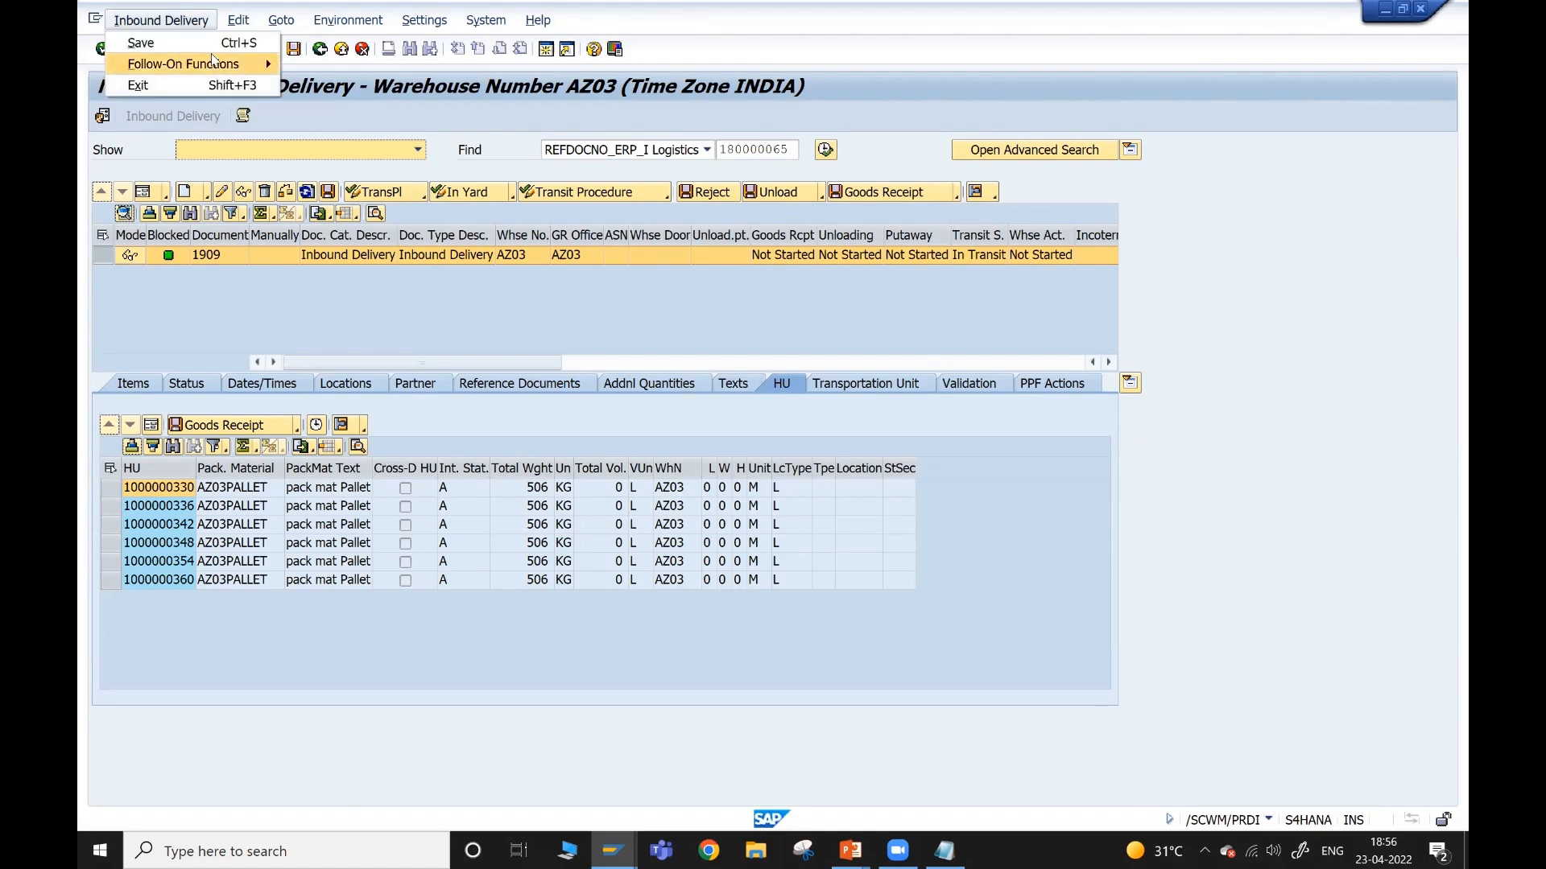
{"action": "mouse_move", "coordinate": [222, 67]}
{"action": "left_click", "coordinate": [331, 65]}
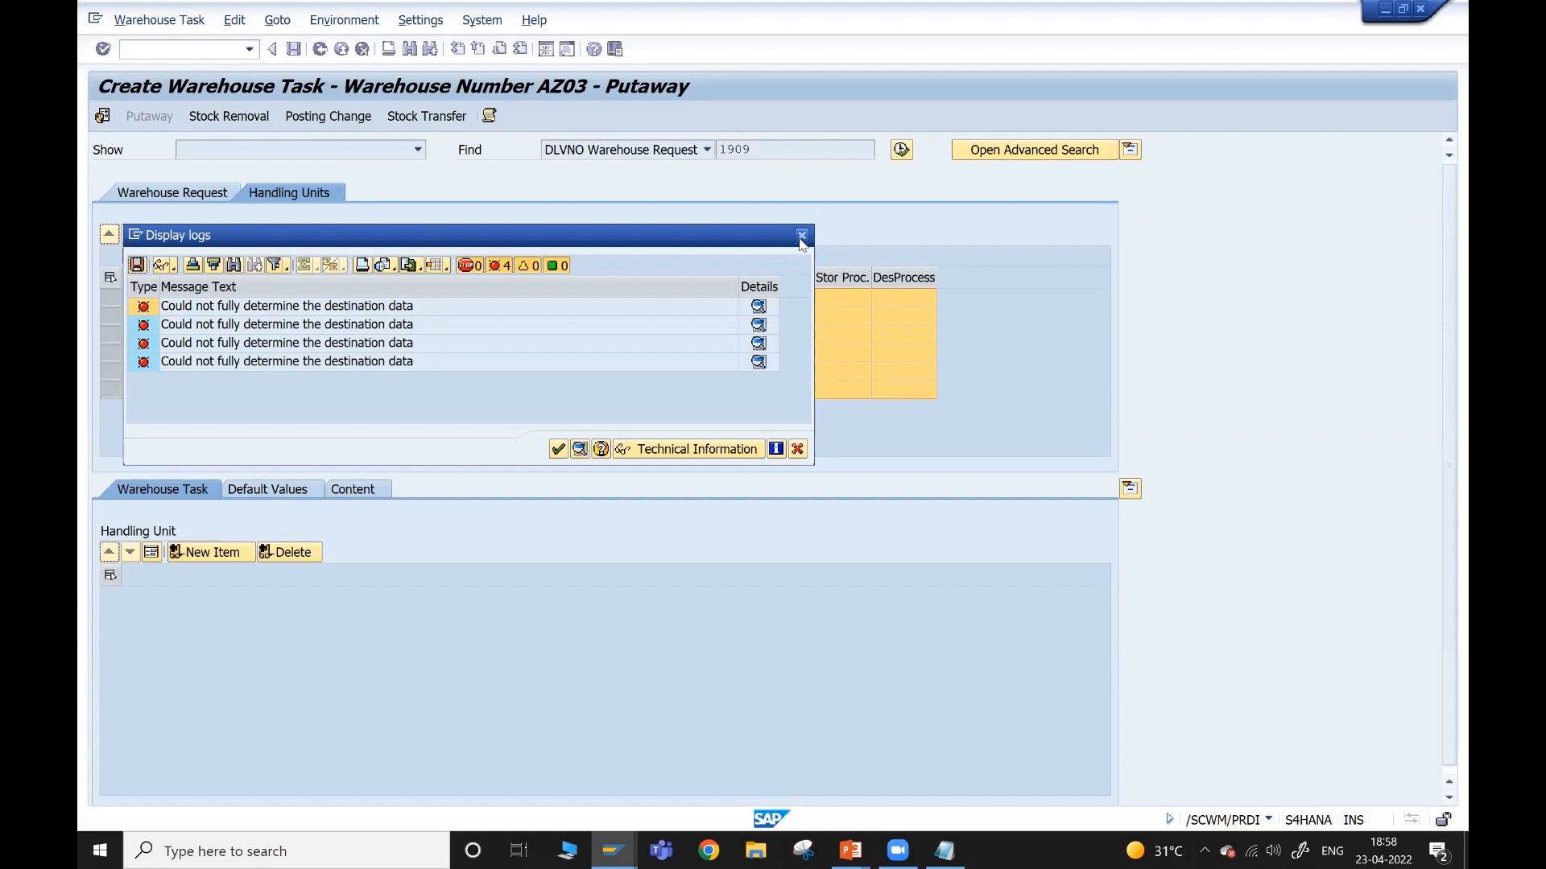
{"action": "left_click", "coordinate": [801, 239]}
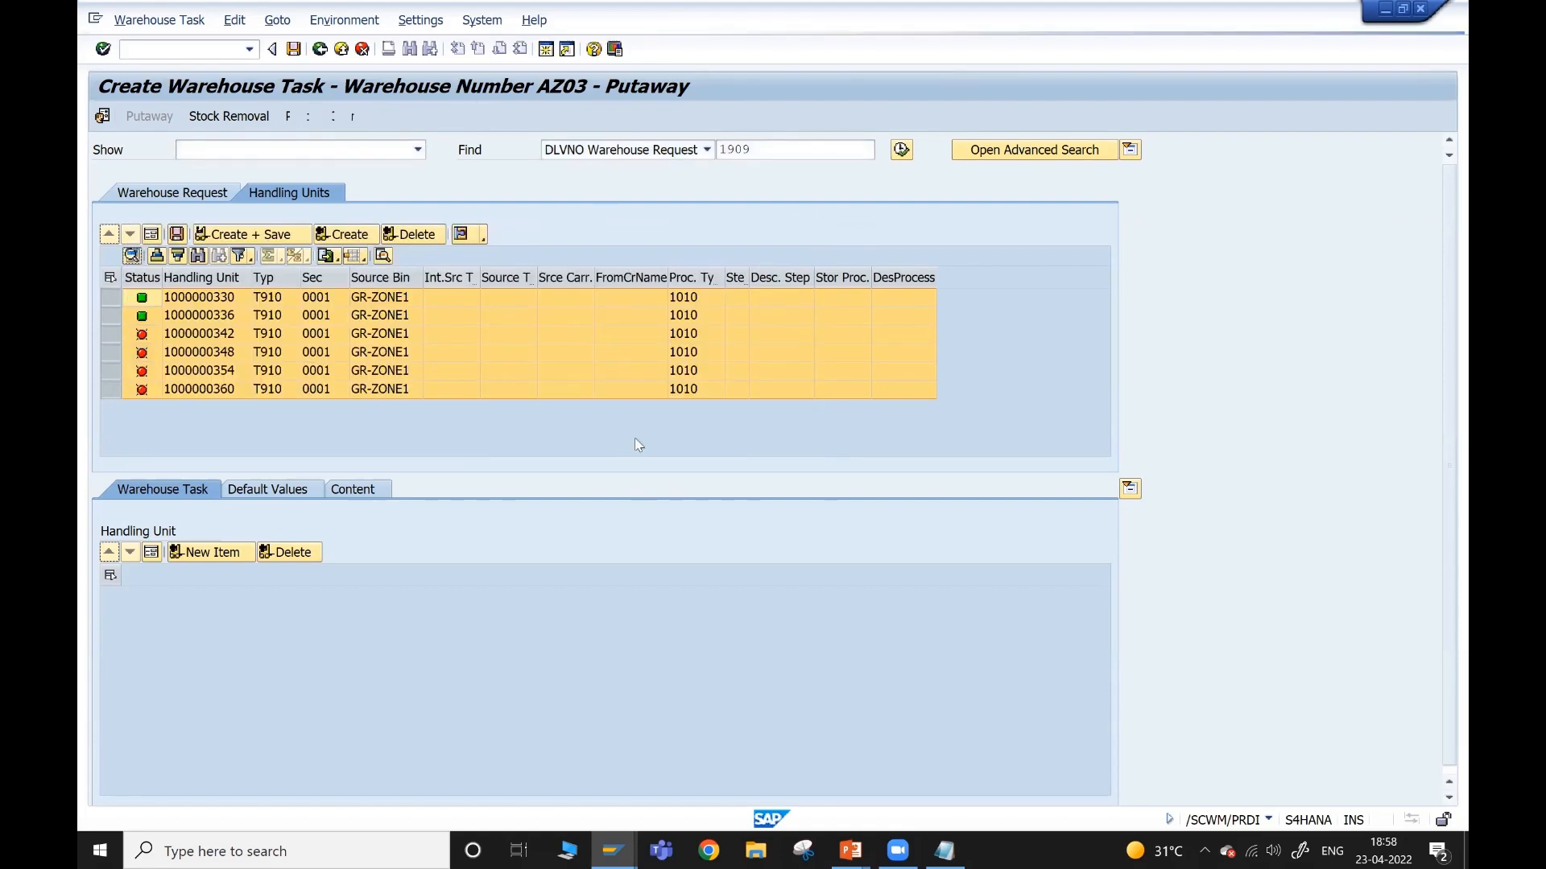
- Open the warehouse task creation log and examine how destination bins are determined in storage types 0050 and NFIX for each handling unit
{"action": "left_click_drag", "start_coordinate": [405, 238], "coordinate": [647, 152]}
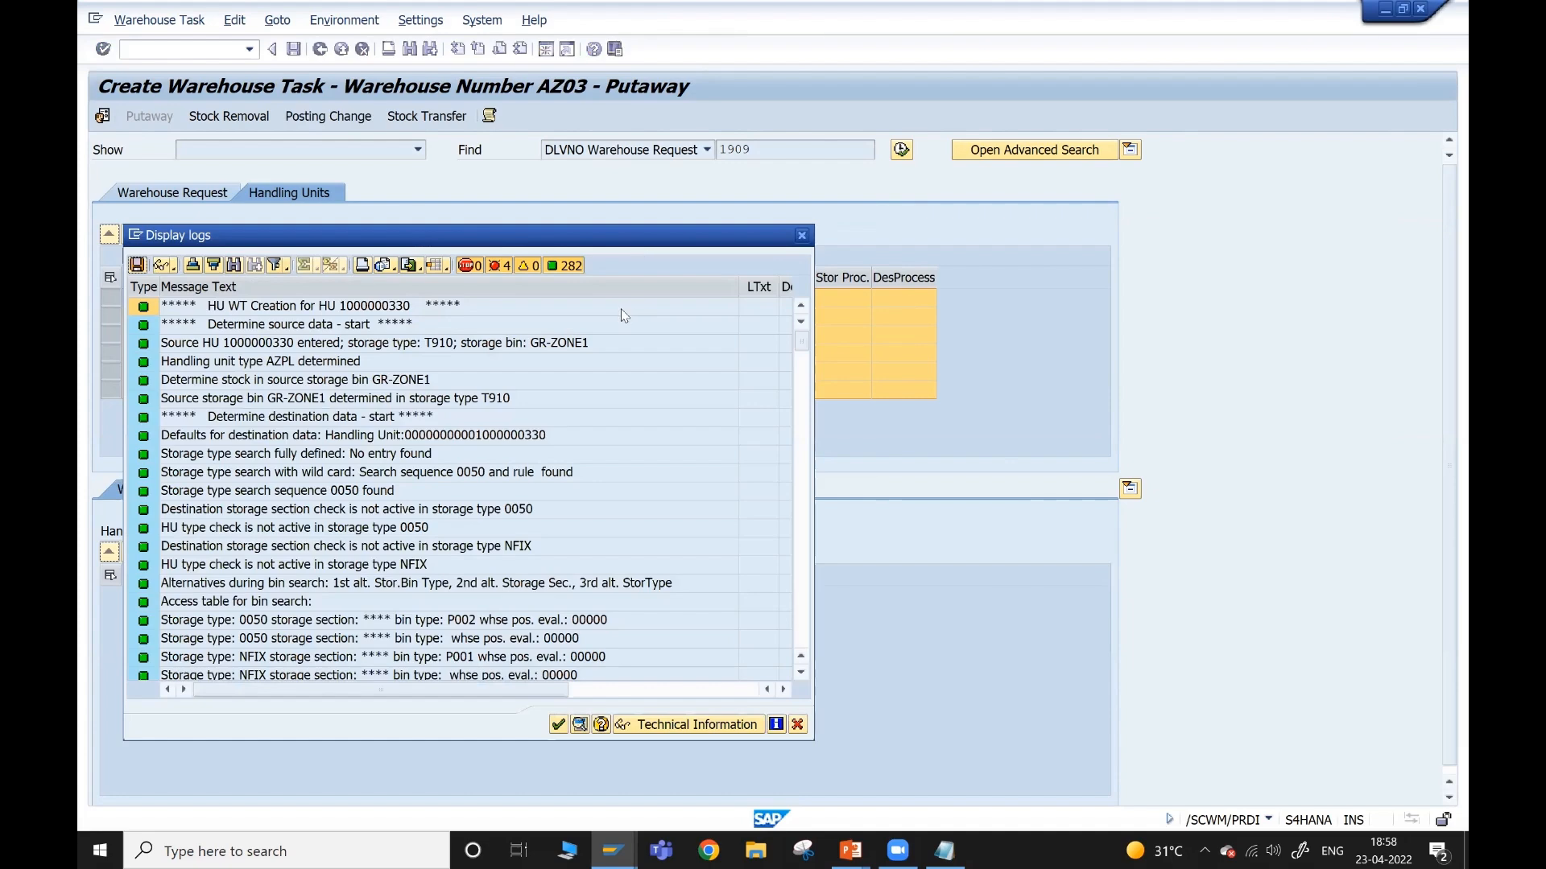
{"action": "scroll", "coordinate": [621, 310], "scroll_direction": "down", "scroll_amount": 10}
{"action": "scroll", "coordinate": [623, 315], "scroll_direction": "up", "scroll_amount": 1}
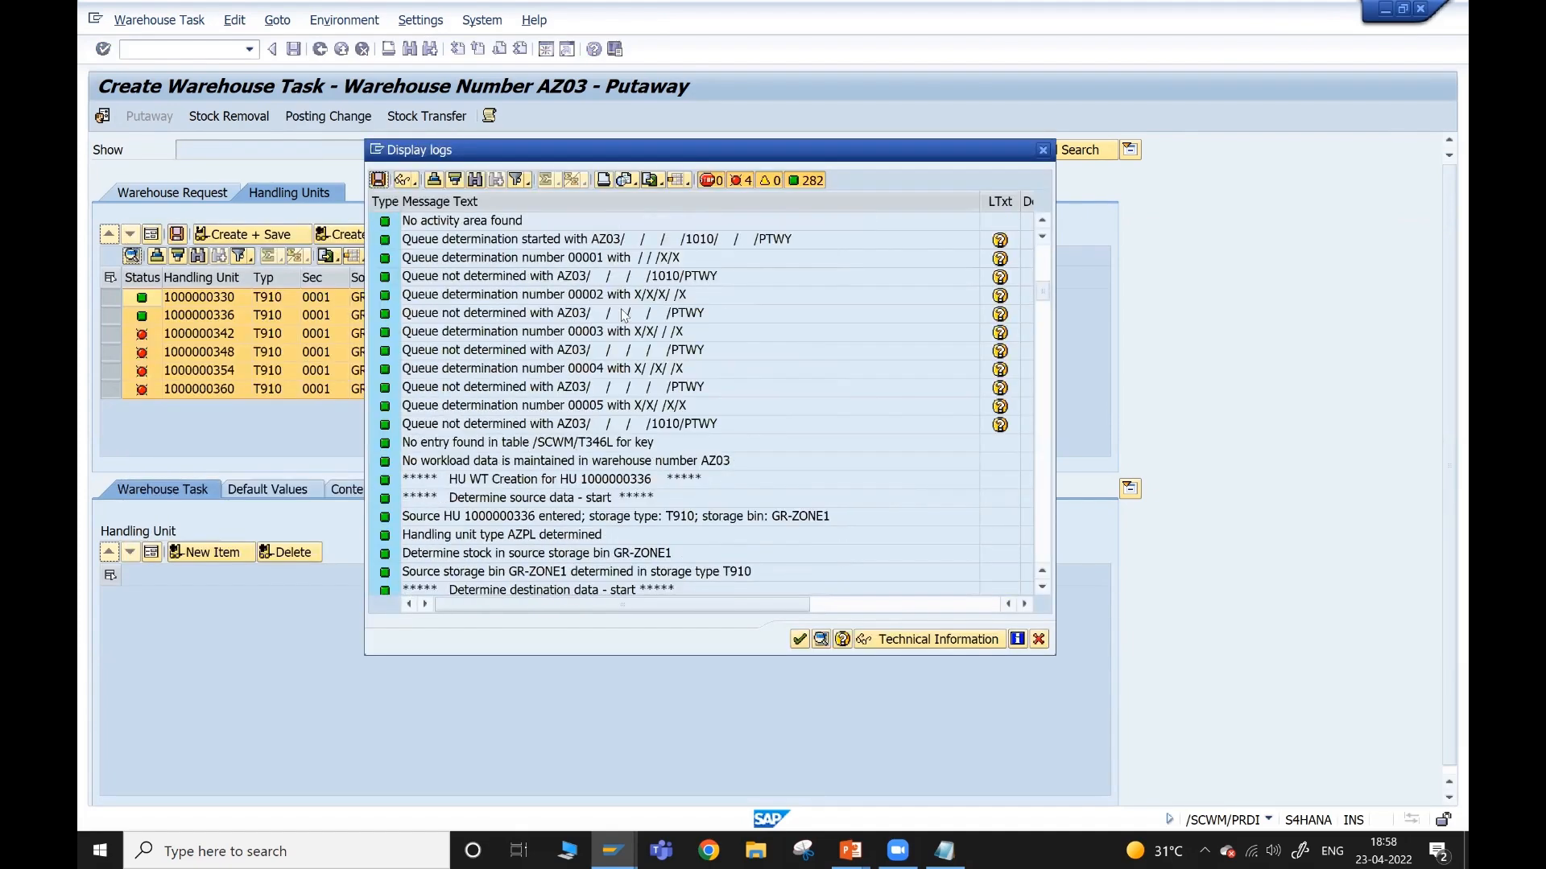
{"action": "scroll", "coordinate": [624, 314], "scroll_direction": "down", "scroll_amount": 12}
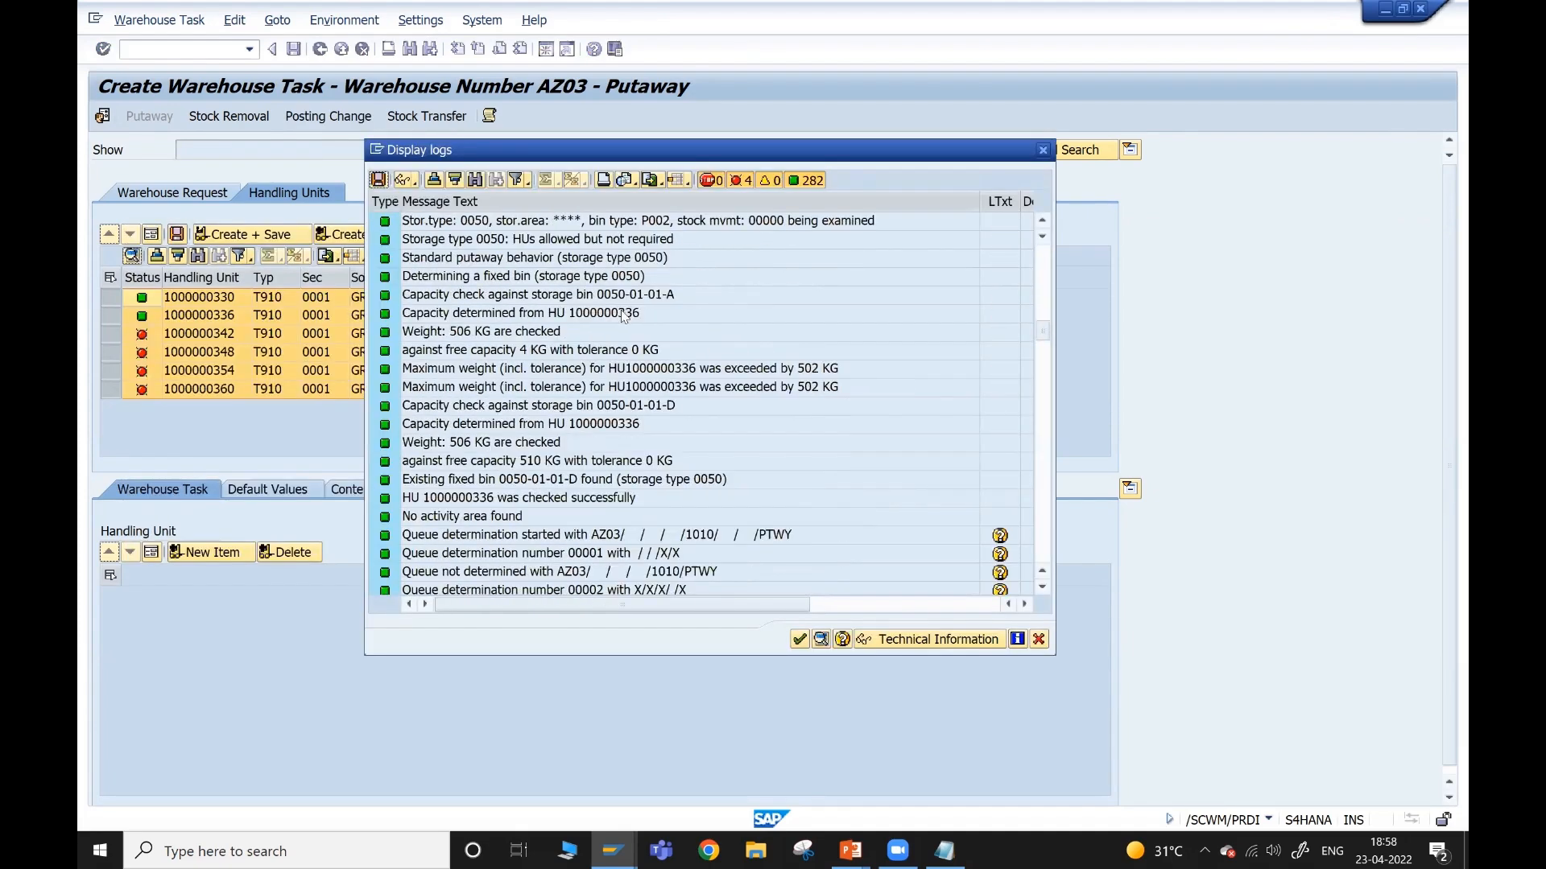
{"action": "scroll", "coordinate": [624, 314], "scroll_direction": "down", "scroll_amount": 12}
{"action": "scroll", "coordinate": [620, 366], "scroll_direction": "down", "scroll_amount": 5}
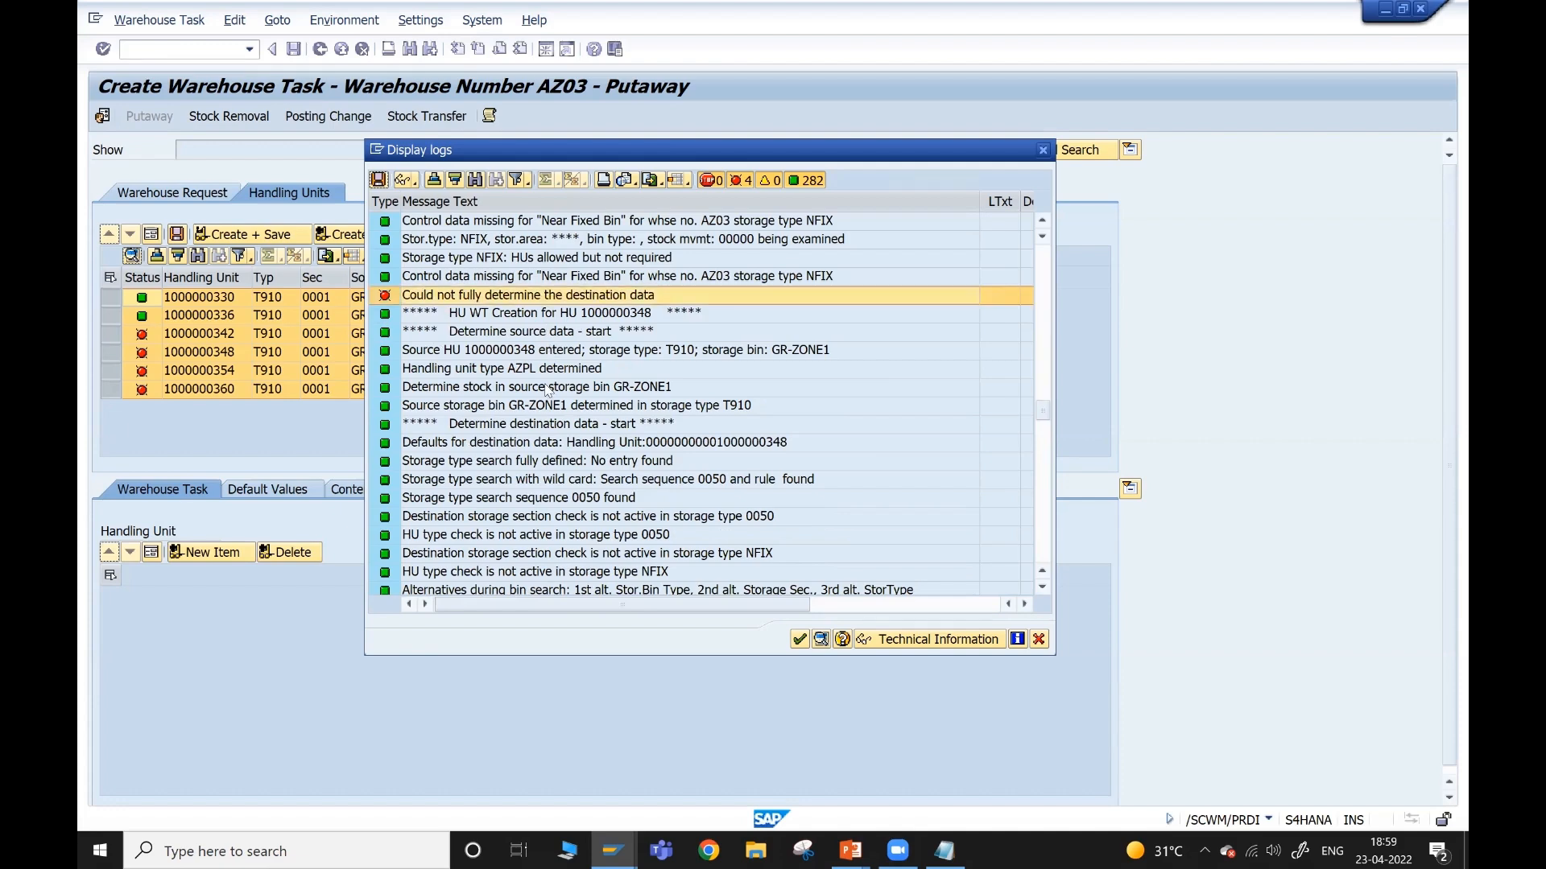
{"action": "scroll", "coordinate": [546, 395], "scroll_direction": "down", "scroll_amount": 5}
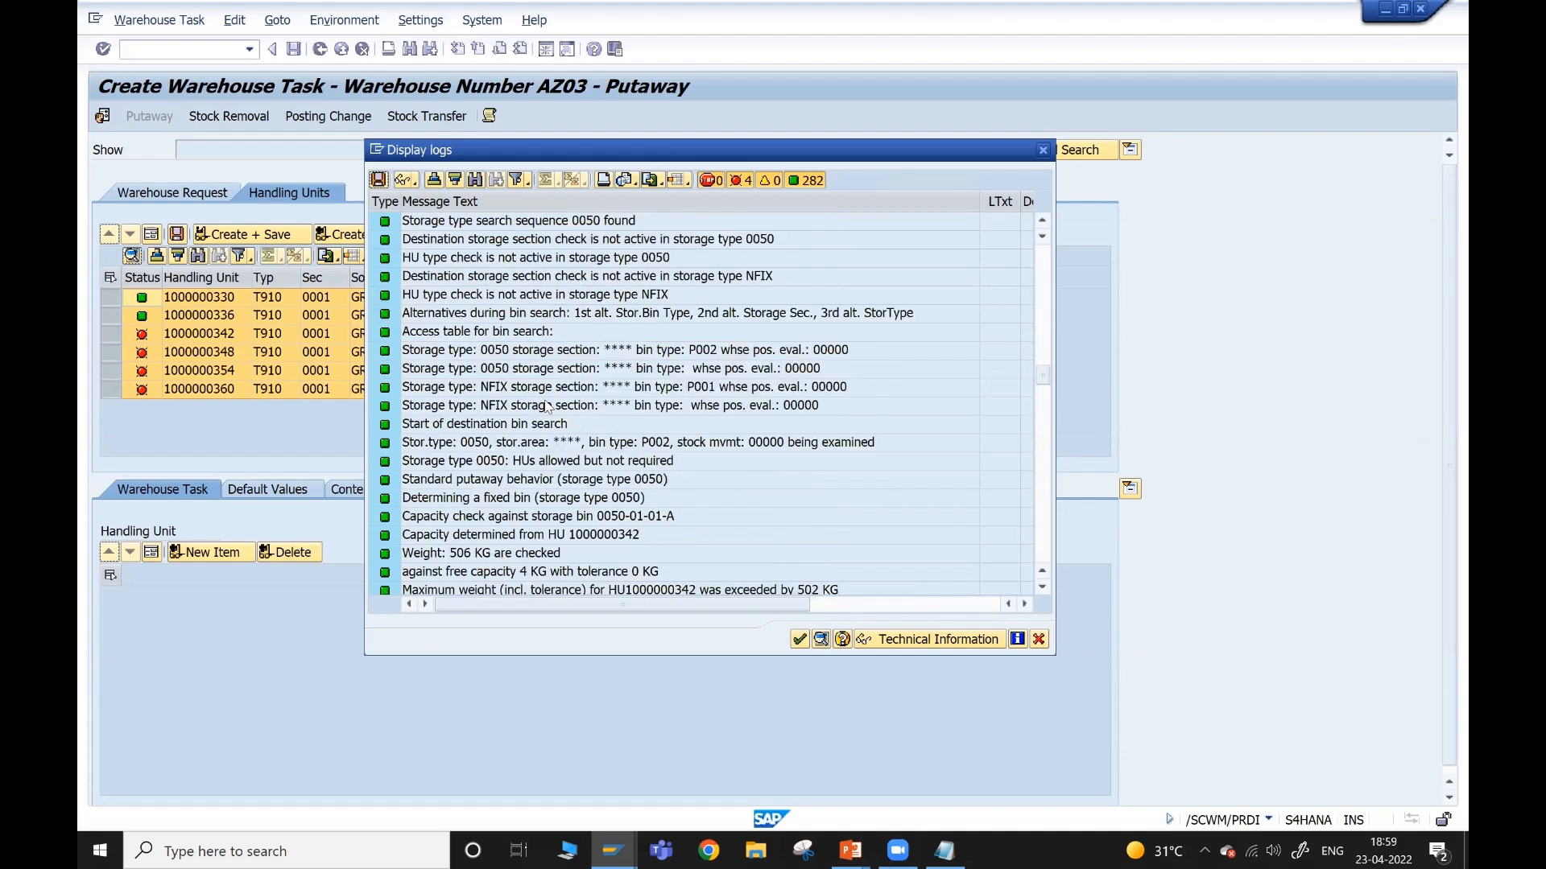
{"action": "scroll", "coordinate": [546, 406], "scroll_direction": "down", "scroll_amount": 20}
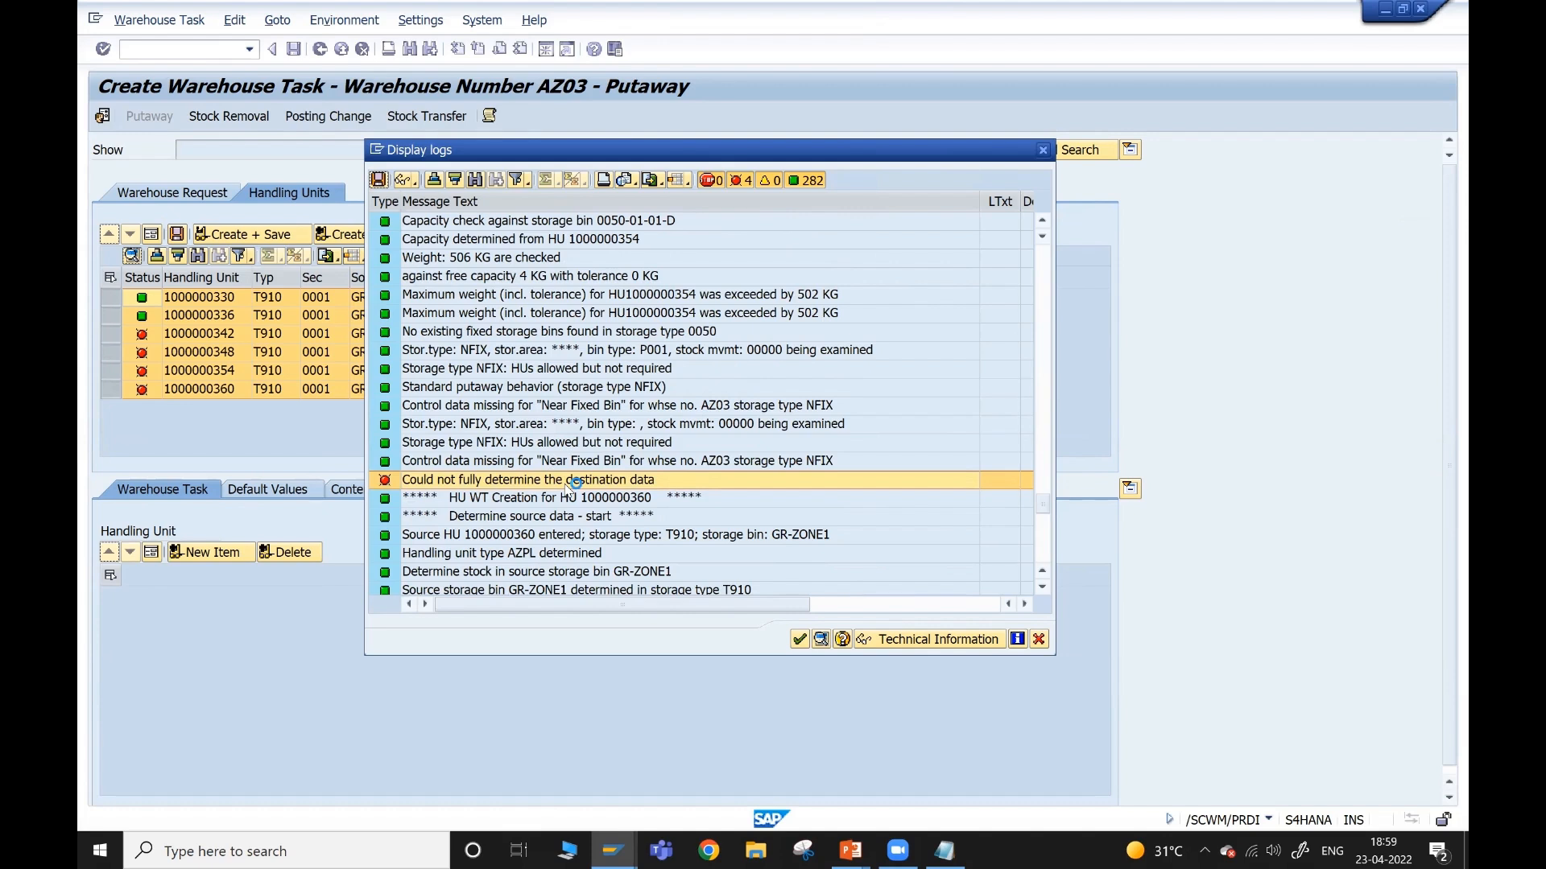
{"action": "left_click", "coordinate": [555, 427]}
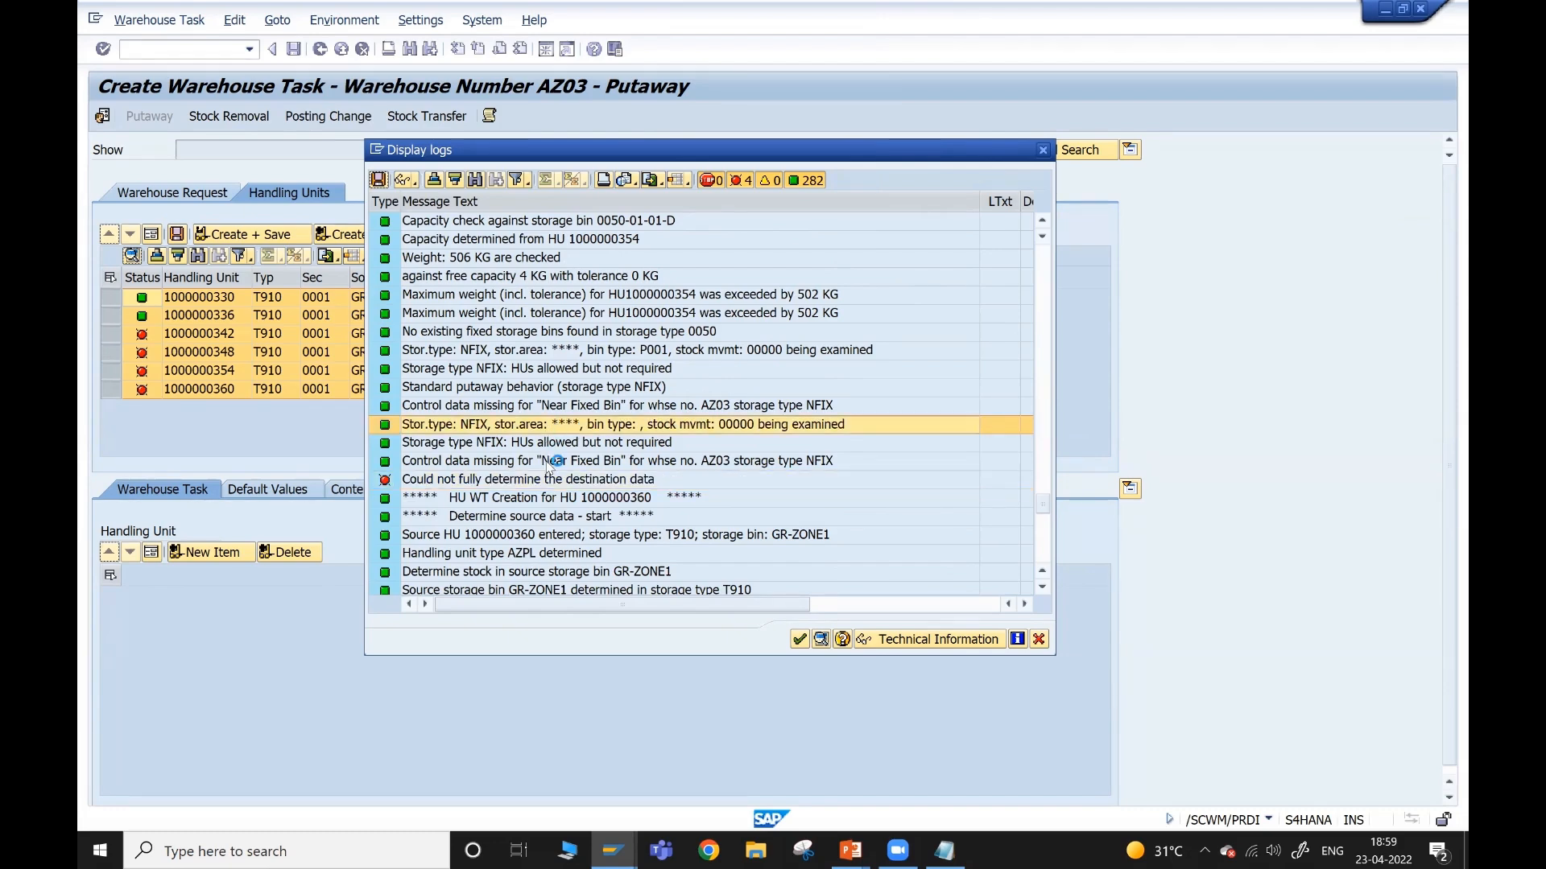
{"action": "scroll", "coordinate": [526, 427], "scroll_direction": "down", "scroll_amount": 1}
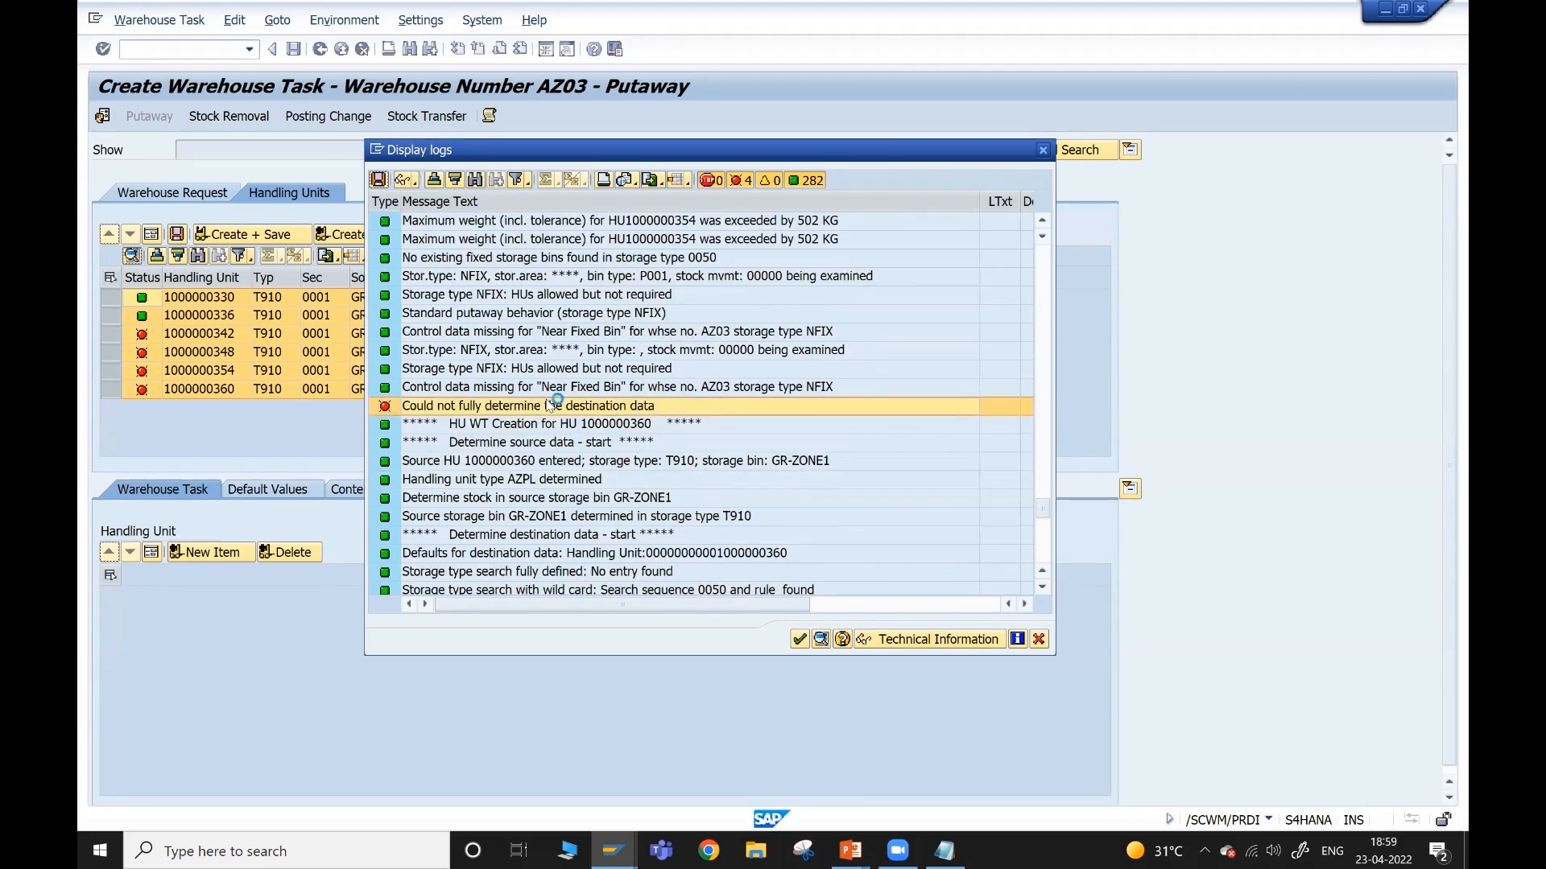
- Examine the NFIX bin search and destination data messages around the last two handling units in the log
{"action": "left_click", "coordinate": [559, 423]}
{"action": "left_click", "coordinate": [553, 406]}
{"action": "left_click", "coordinate": [544, 385]}
{"action": "left_click", "coordinate": [539, 349]}
{"action": "left_click", "coordinate": [508, 406]}
{"action": "scroll", "coordinate": [507, 407], "scroll_direction": "down", "scroll_amount": 1}
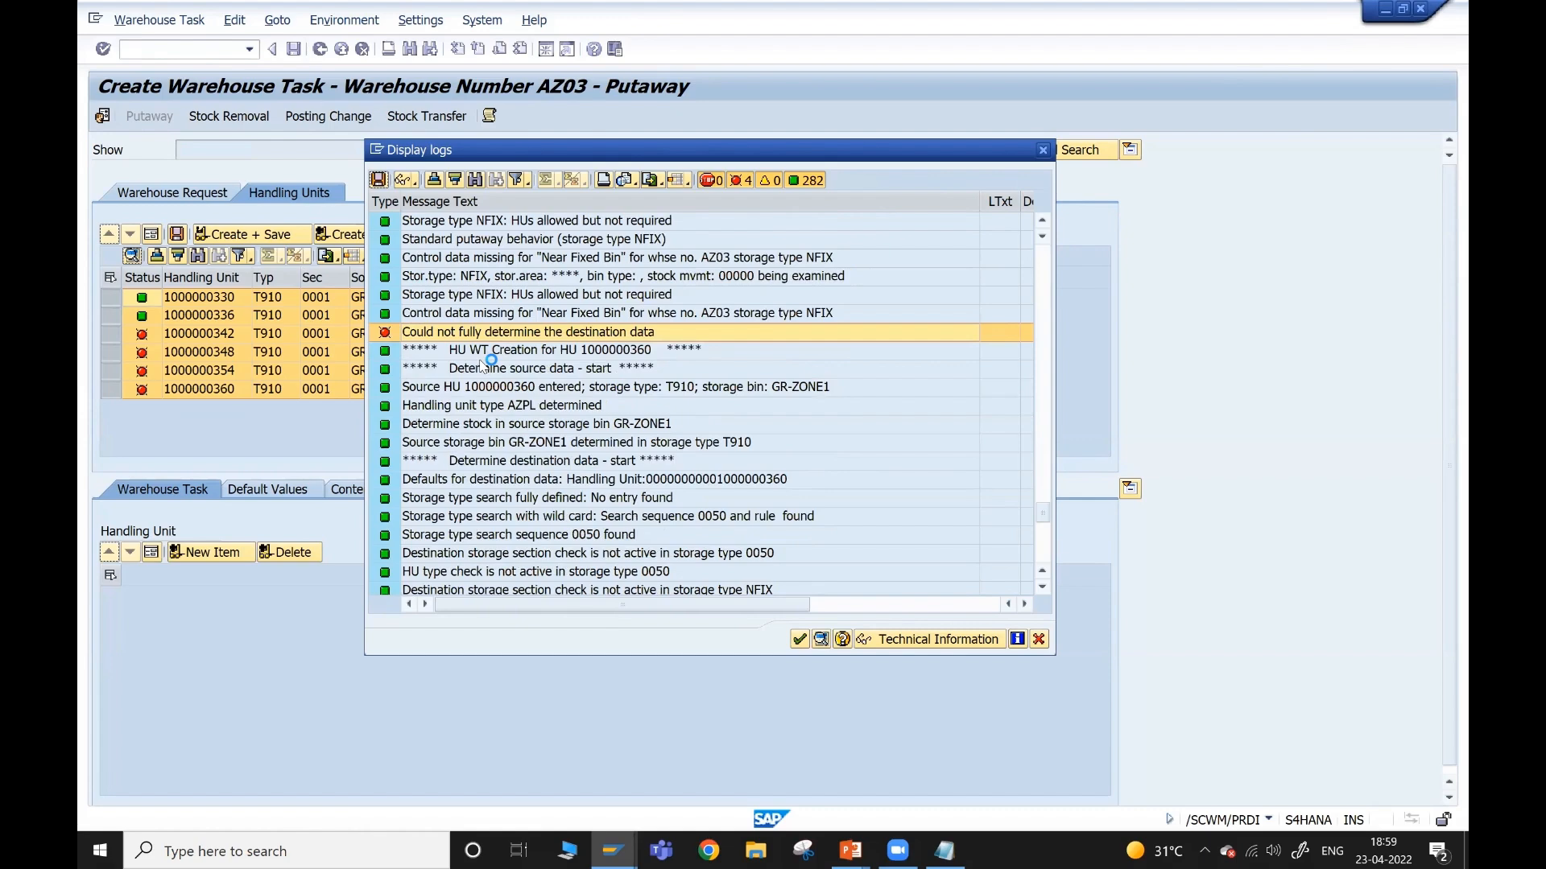
{"action": "left_click", "coordinate": [525, 370]}
{"action": "left_click", "coordinate": [523, 333]}
{"action": "scroll", "coordinate": [521, 338], "scroll_direction": "up", "scroll_amount": 1}
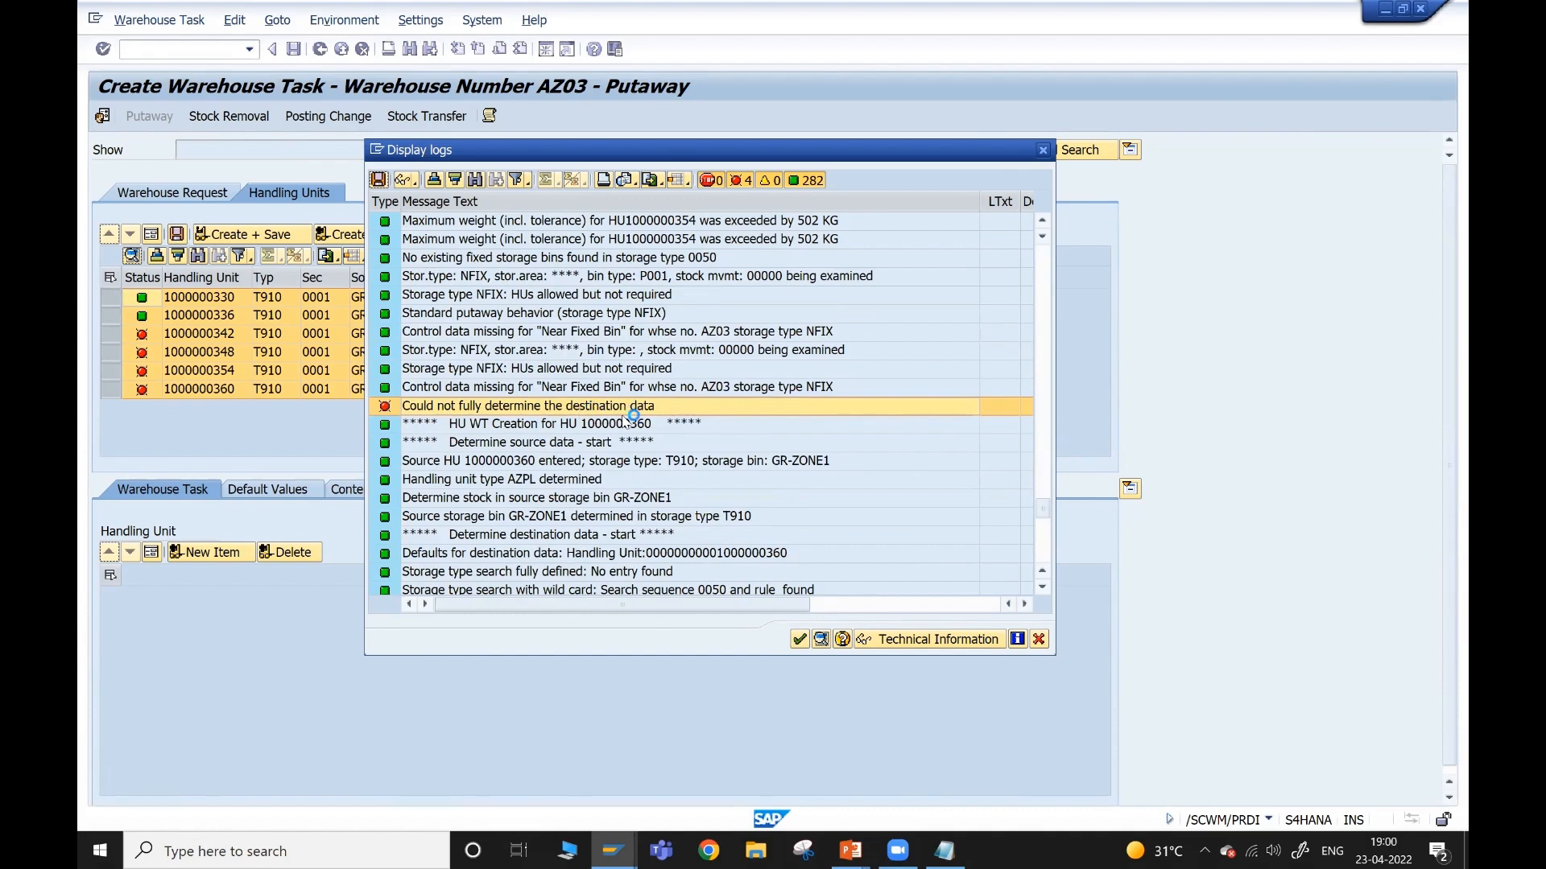
{"action": "scroll", "coordinate": [626, 420], "scroll_direction": "down", "scroll_amount": 2}
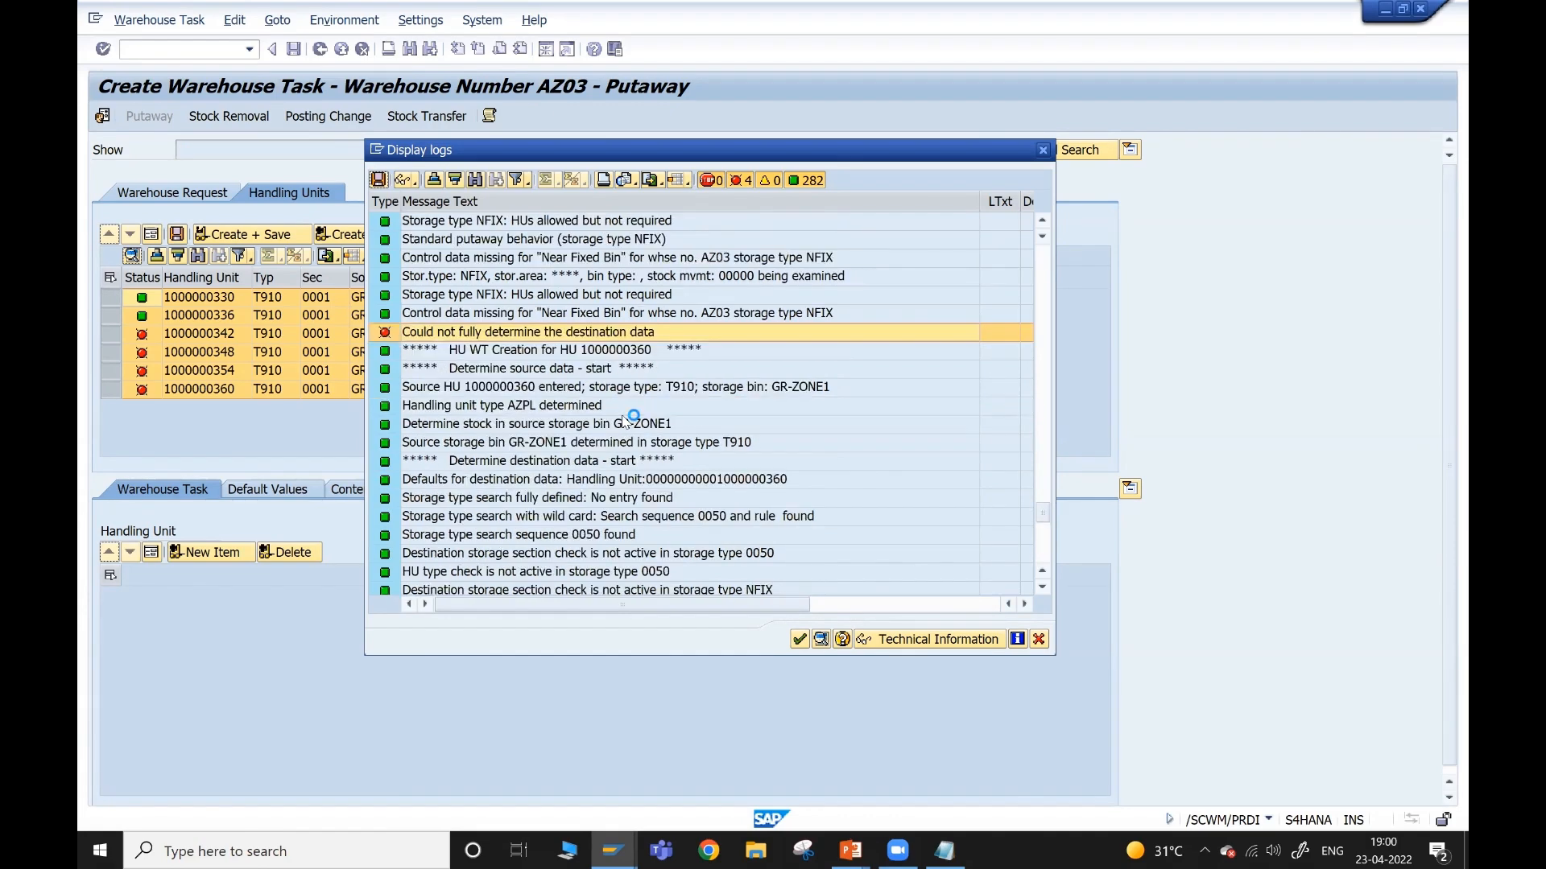
{"action": "scroll", "coordinate": [627, 420], "scroll_direction": "up", "scroll_amount": 4}
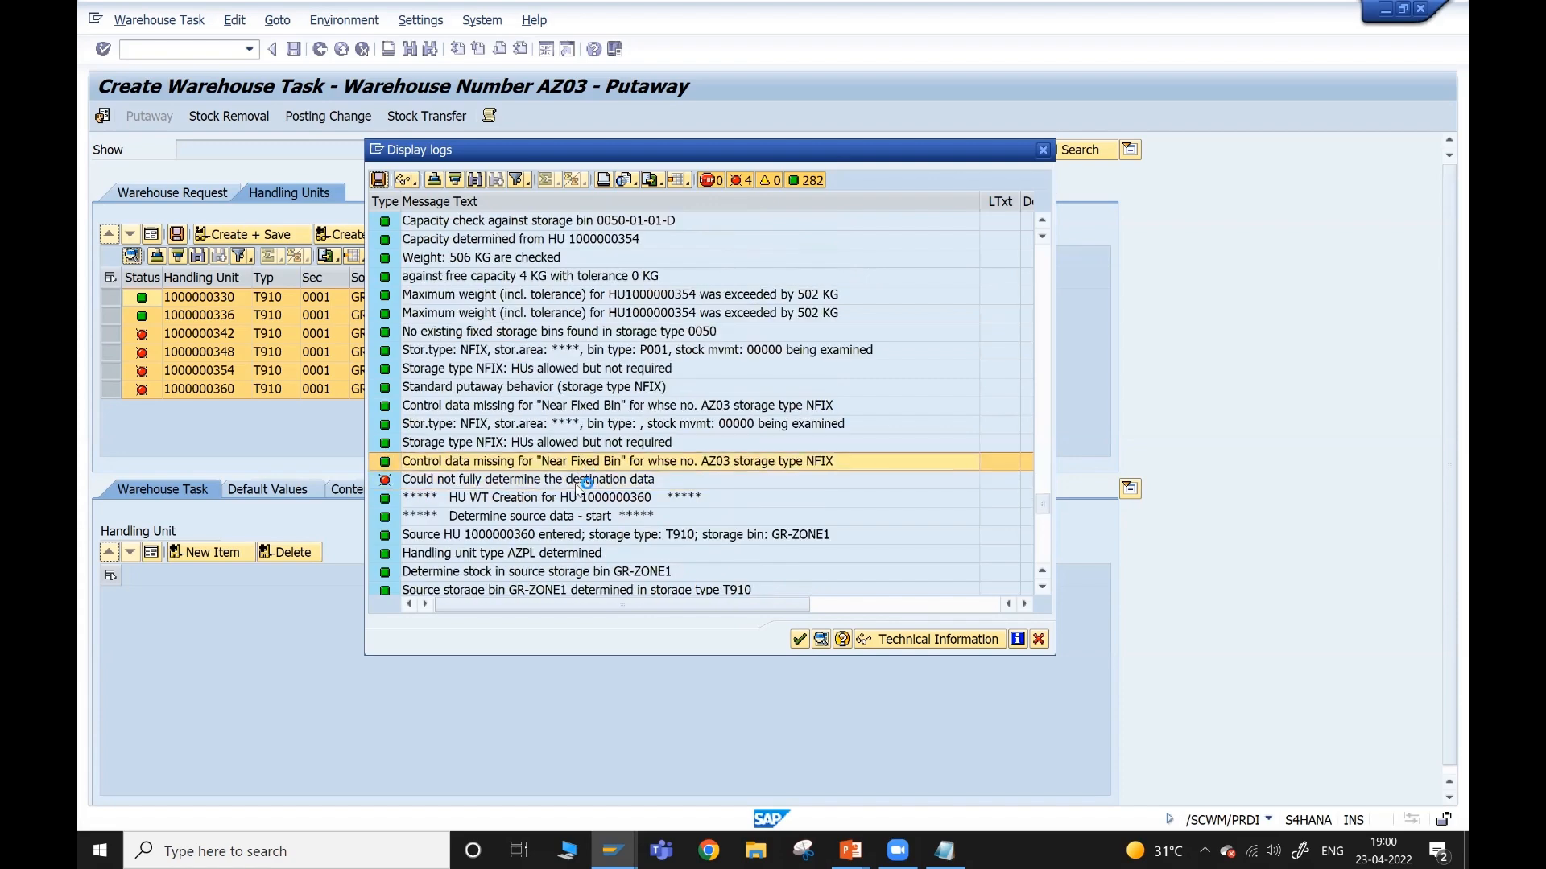
{"action": "scroll", "coordinate": [576, 492], "scroll_direction": "down", "scroll_amount": 5}
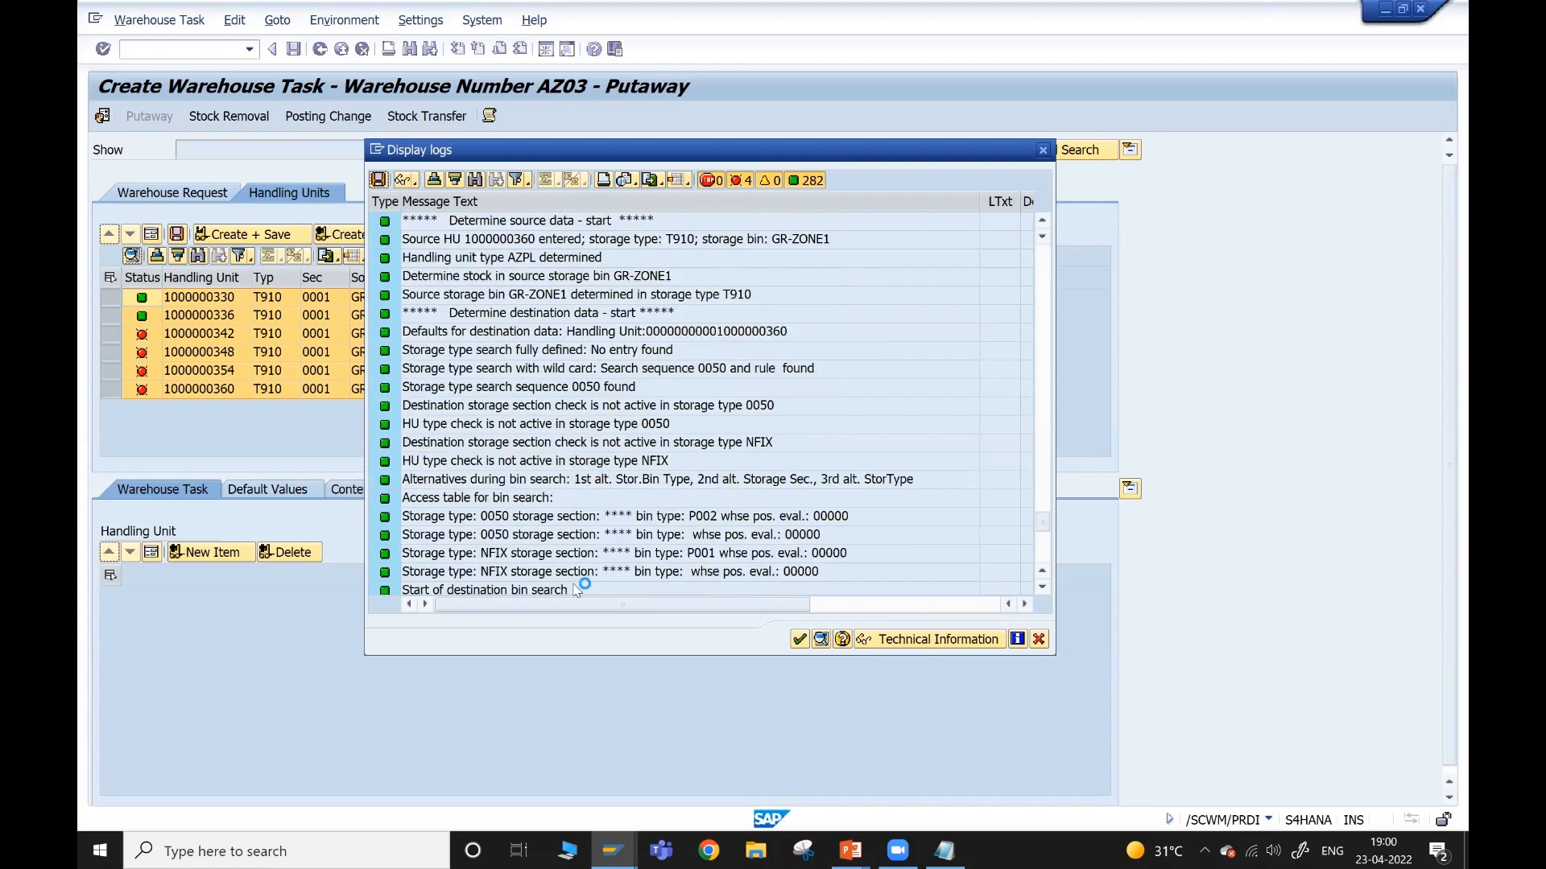
{"action": "scroll", "coordinate": [576, 563], "scroll_direction": "up", "scroll_amount": 15}
{"action": "scroll", "coordinate": [578, 581], "scroll_direction": "up", "scroll_amount": 10}
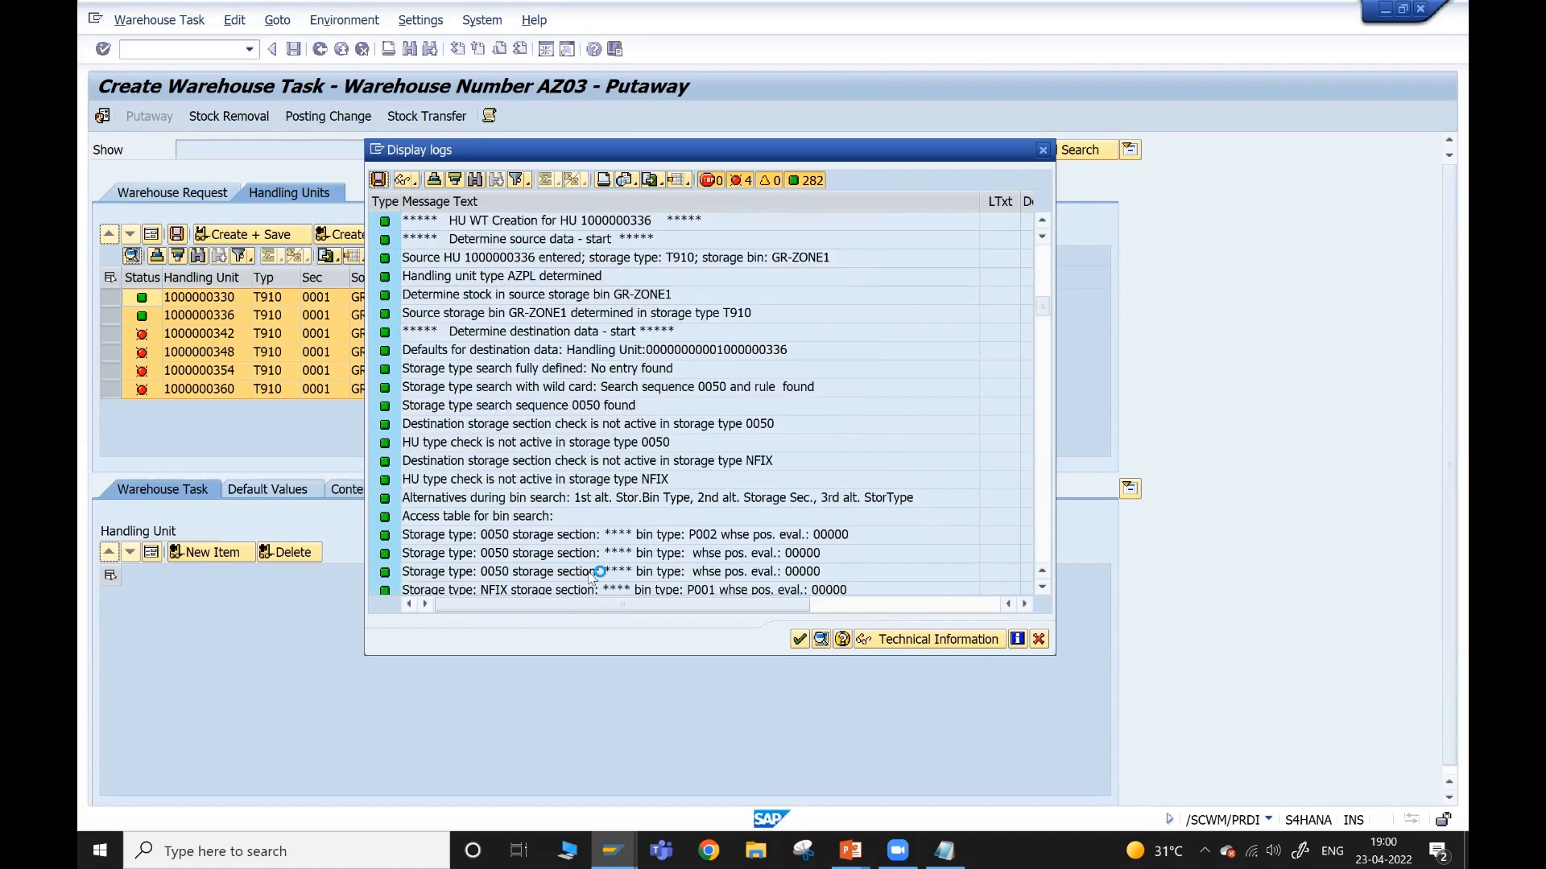
{"action": "scroll", "coordinate": [591, 564], "scroll_direction": "down", "scroll_amount": 12}
{"action": "left_click", "coordinate": [576, 421]}
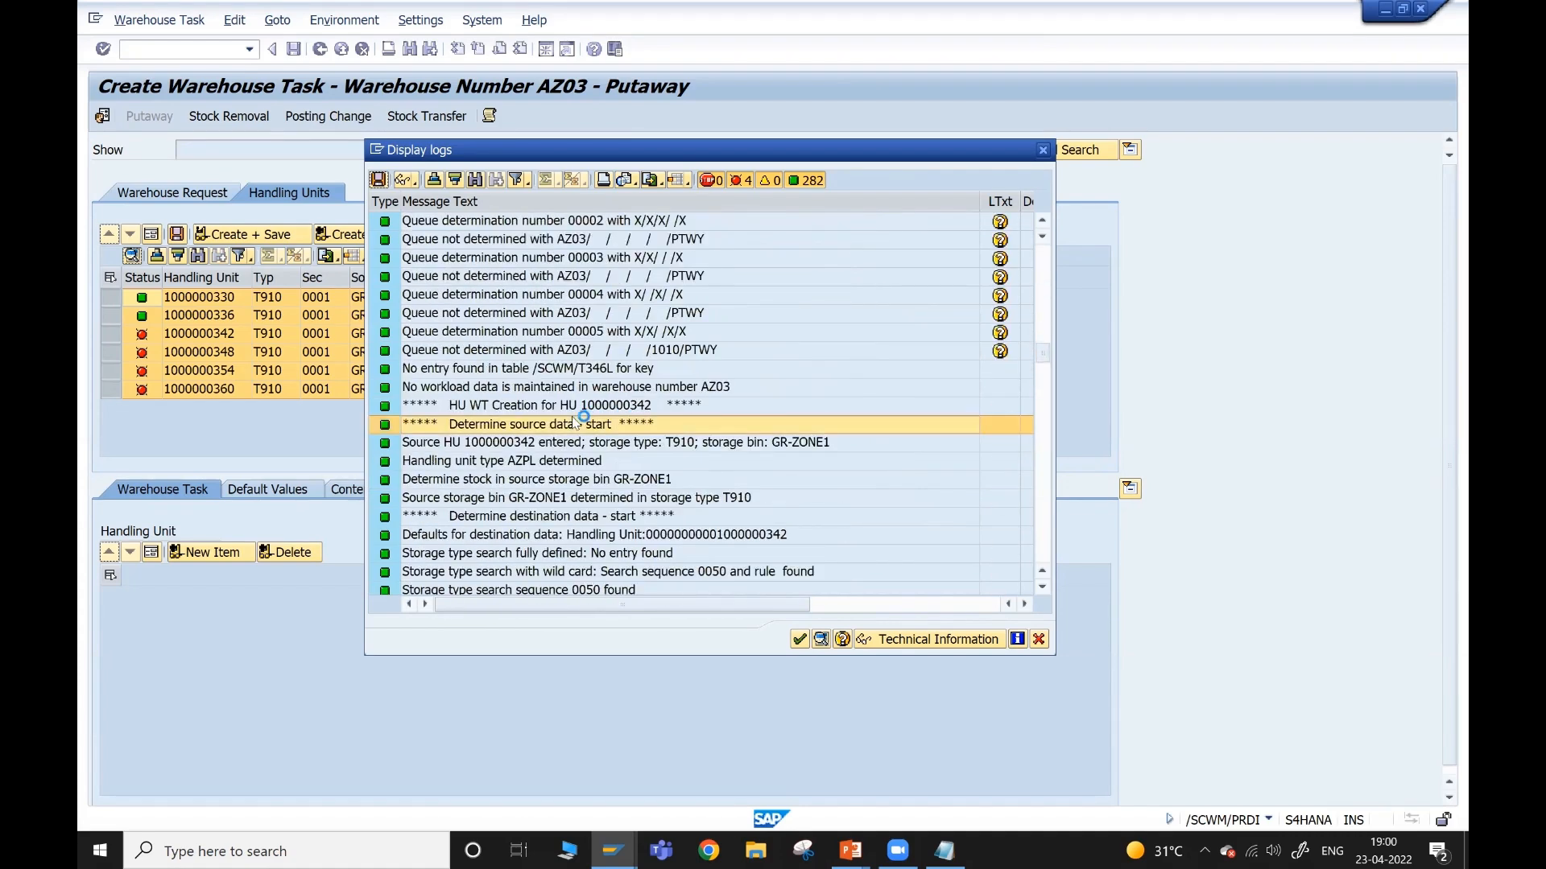
{"action": "scroll", "coordinate": [576, 422], "scroll_direction": "down", "scroll_amount": 10}
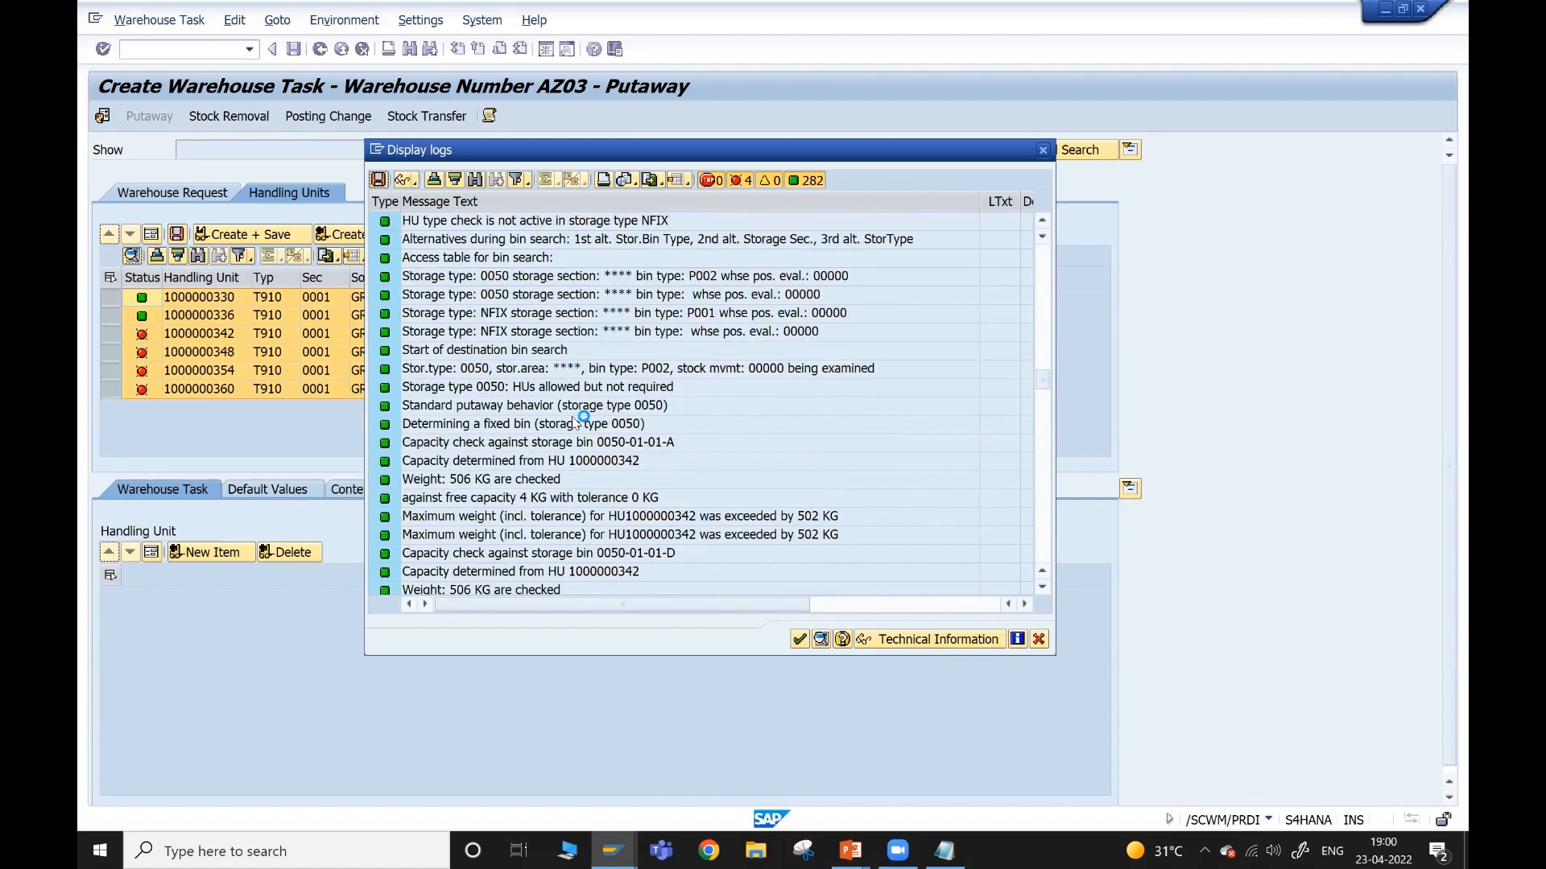
{"action": "scroll", "coordinate": [533, 358], "scroll_direction": "down", "scroll_amount": 7}
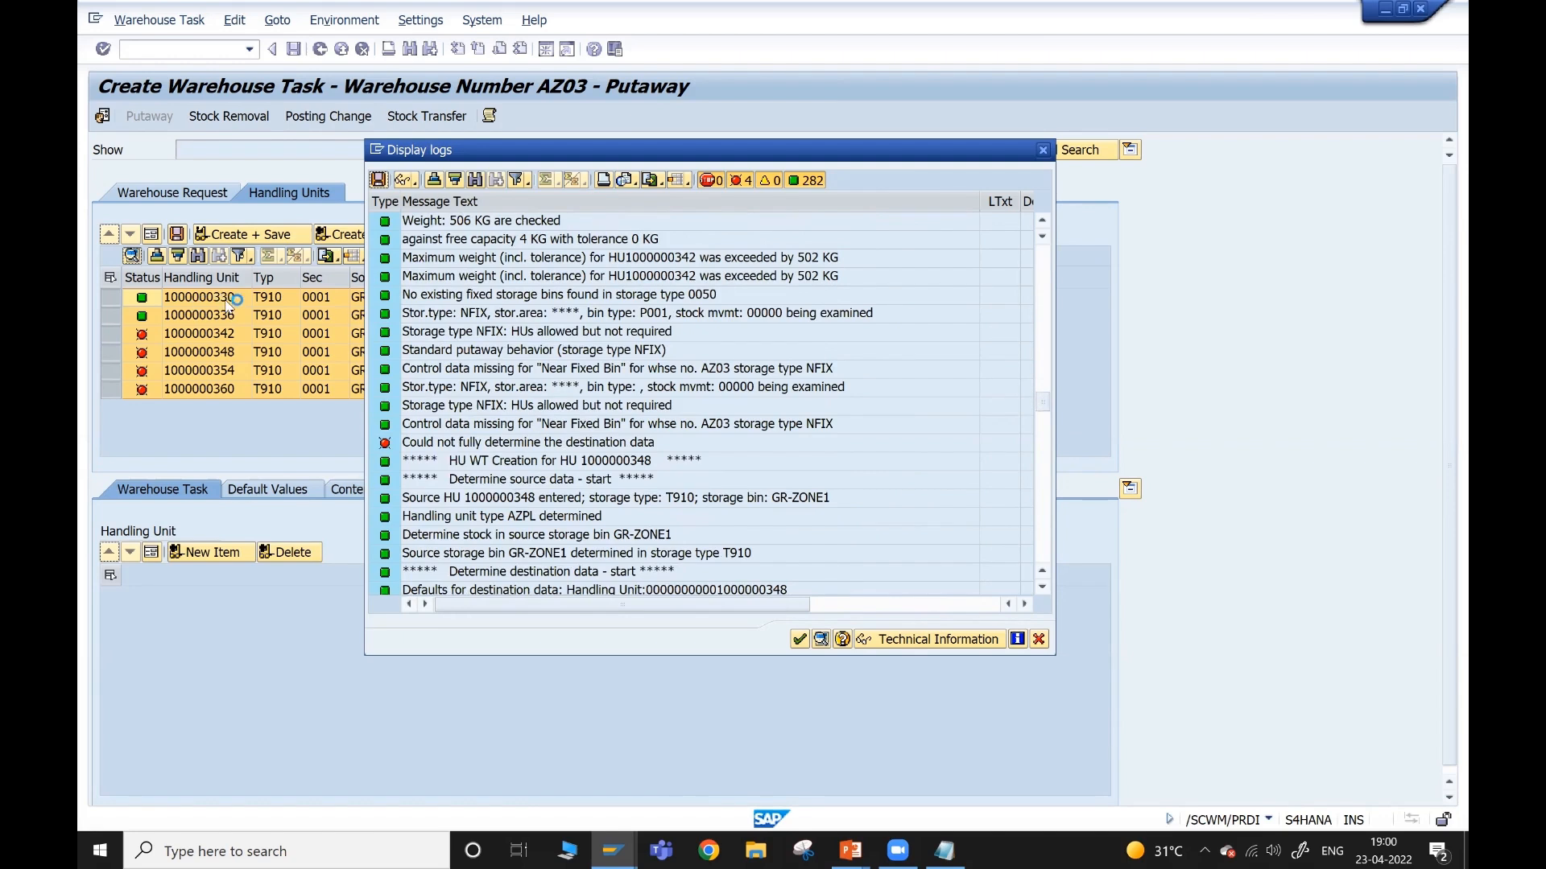
{"action": "left_click", "coordinate": [649, 314]}
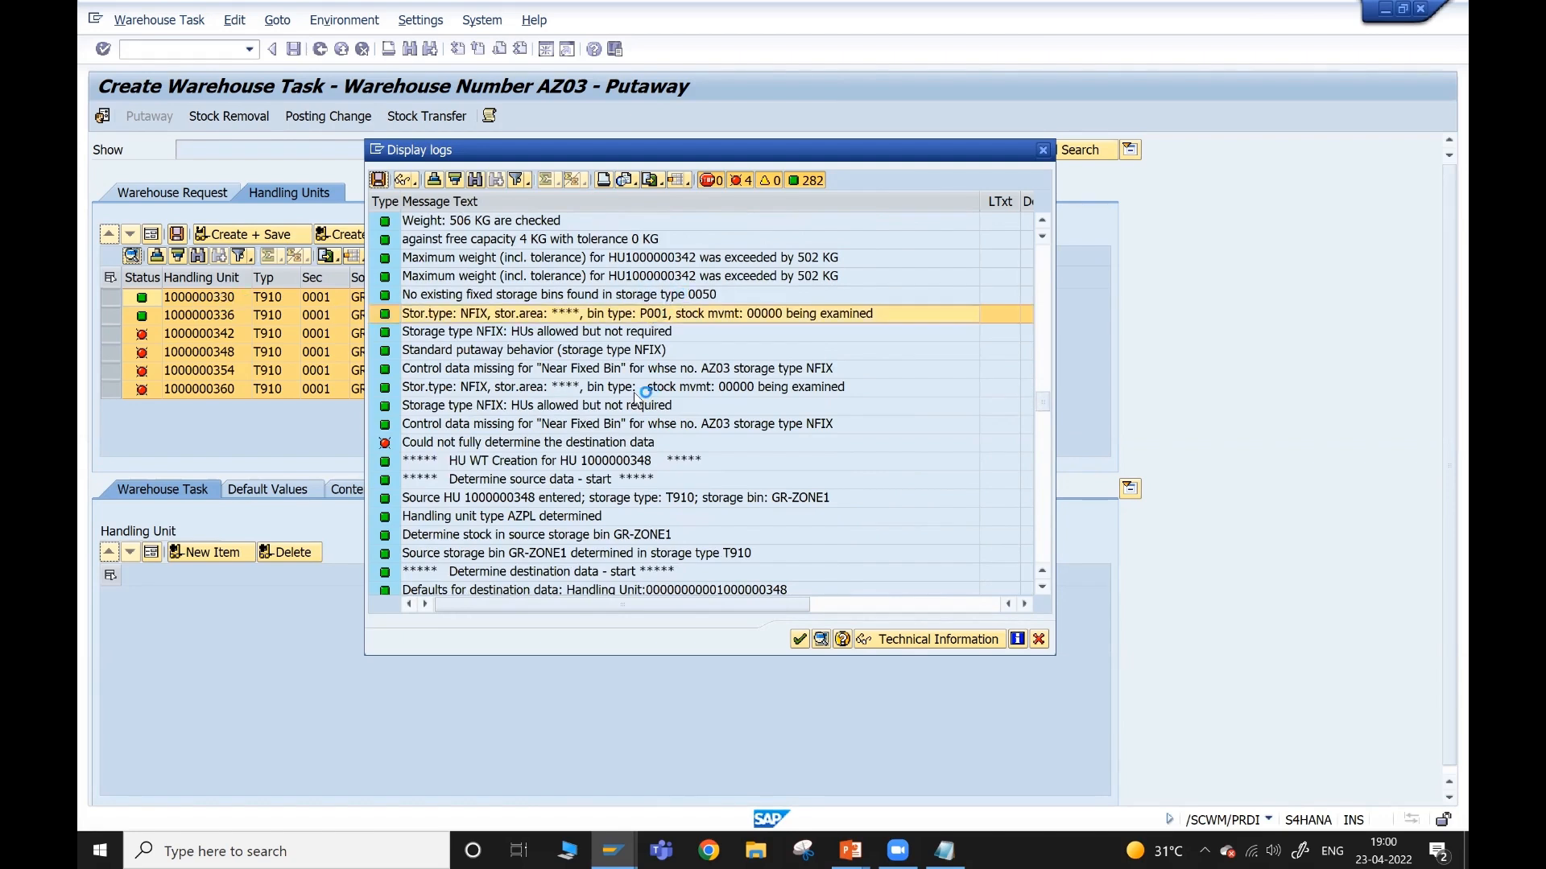
{"action": "left_click", "coordinate": [609, 370]}
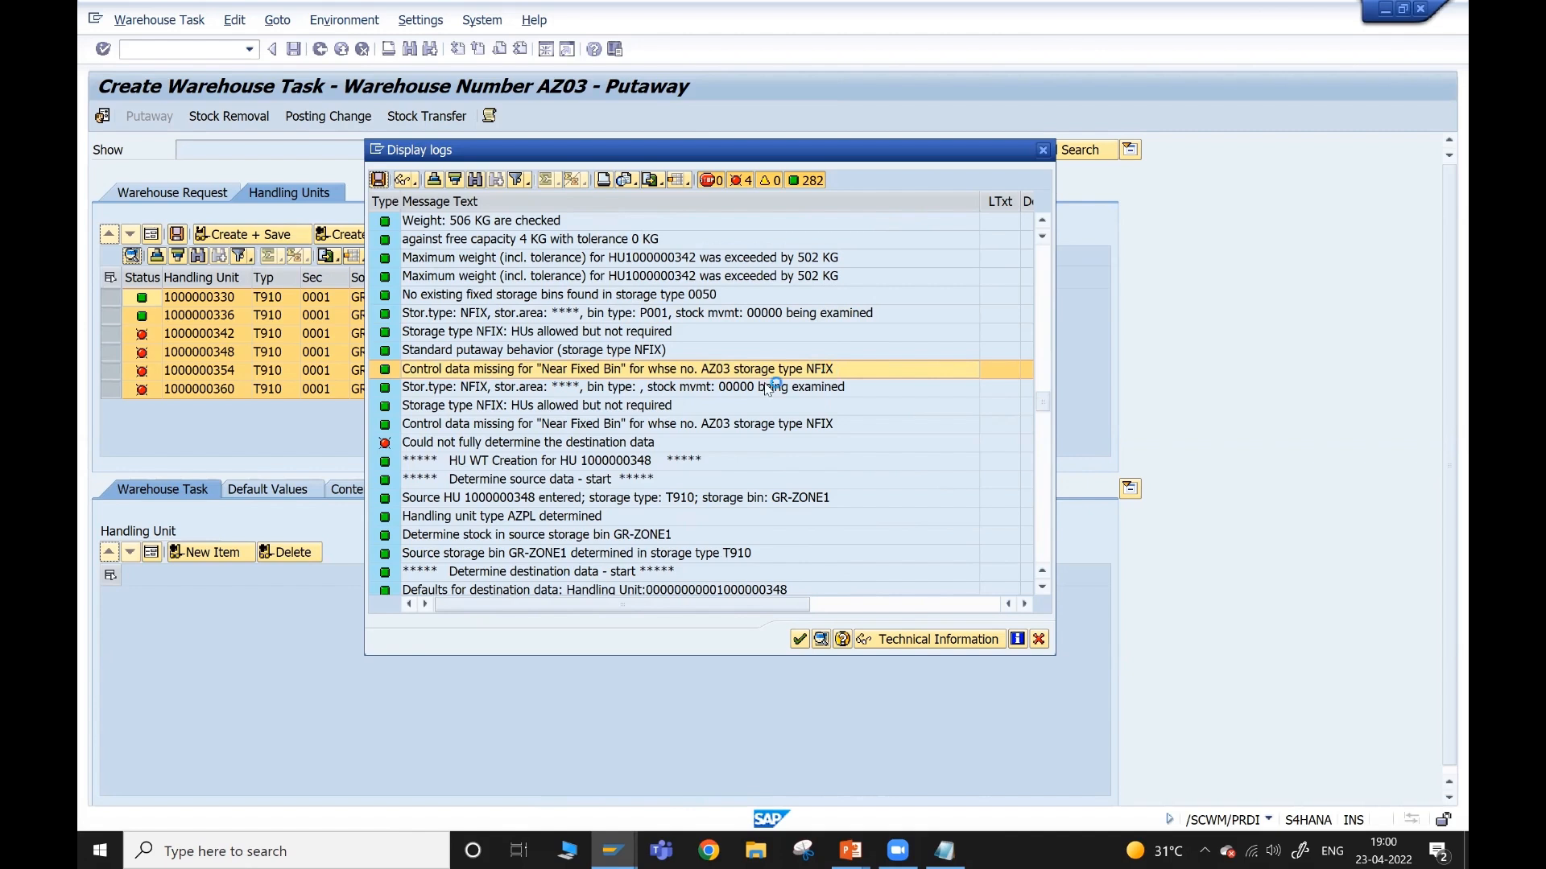
{"action": "left_click", "coordinate": [547, 424]}
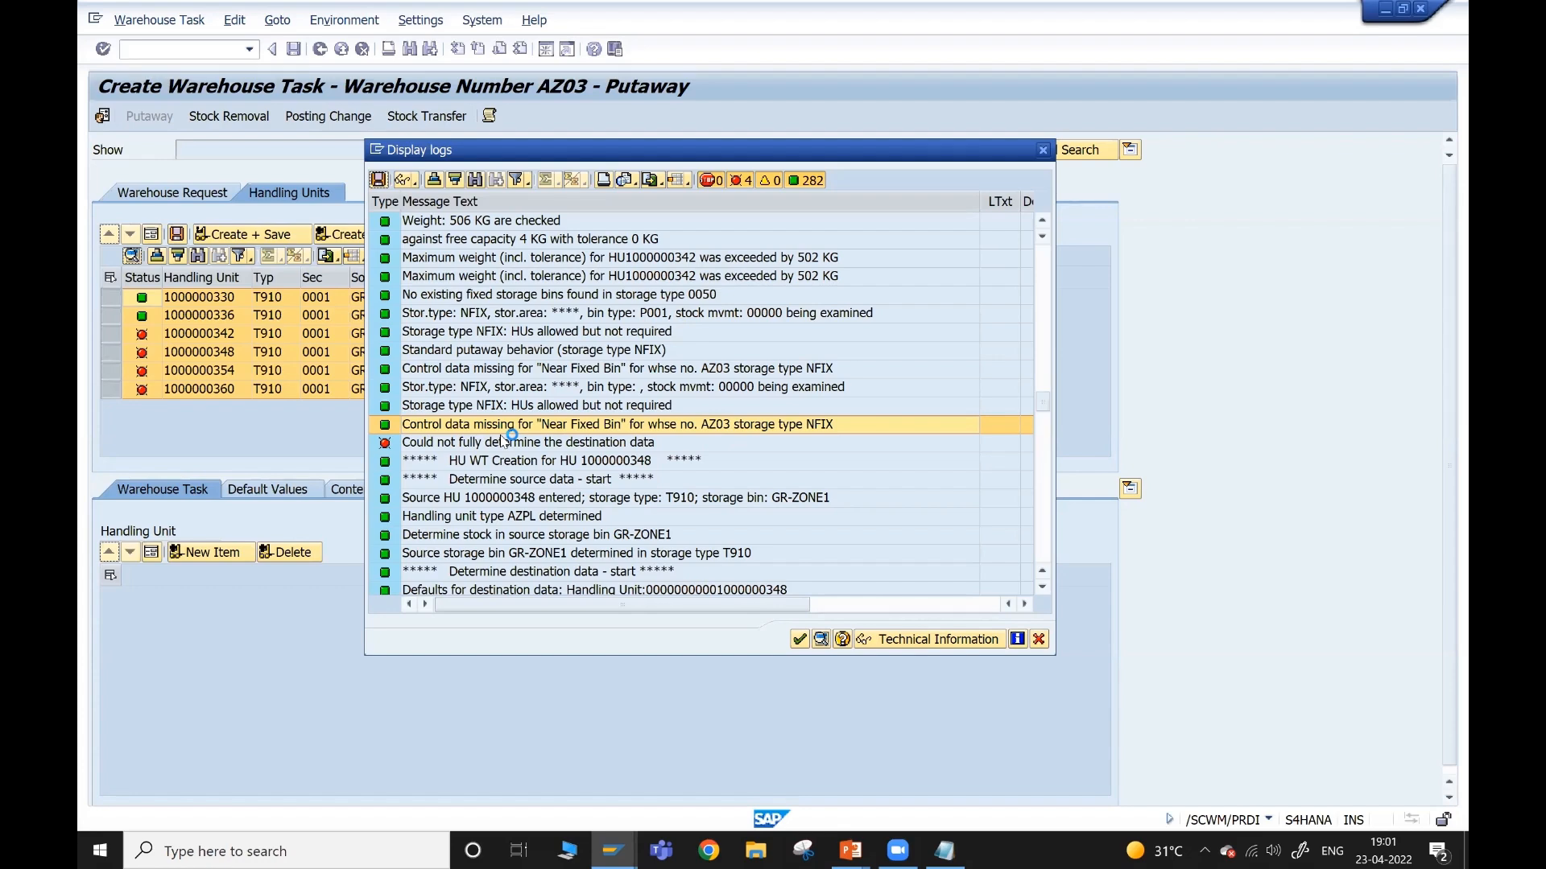
- Open the customizing activity Storage Type Control: Near to Picking Fixed Bin and compare its AZ03 entry with the log
{"action": "key", "text": "alt+Tab"}
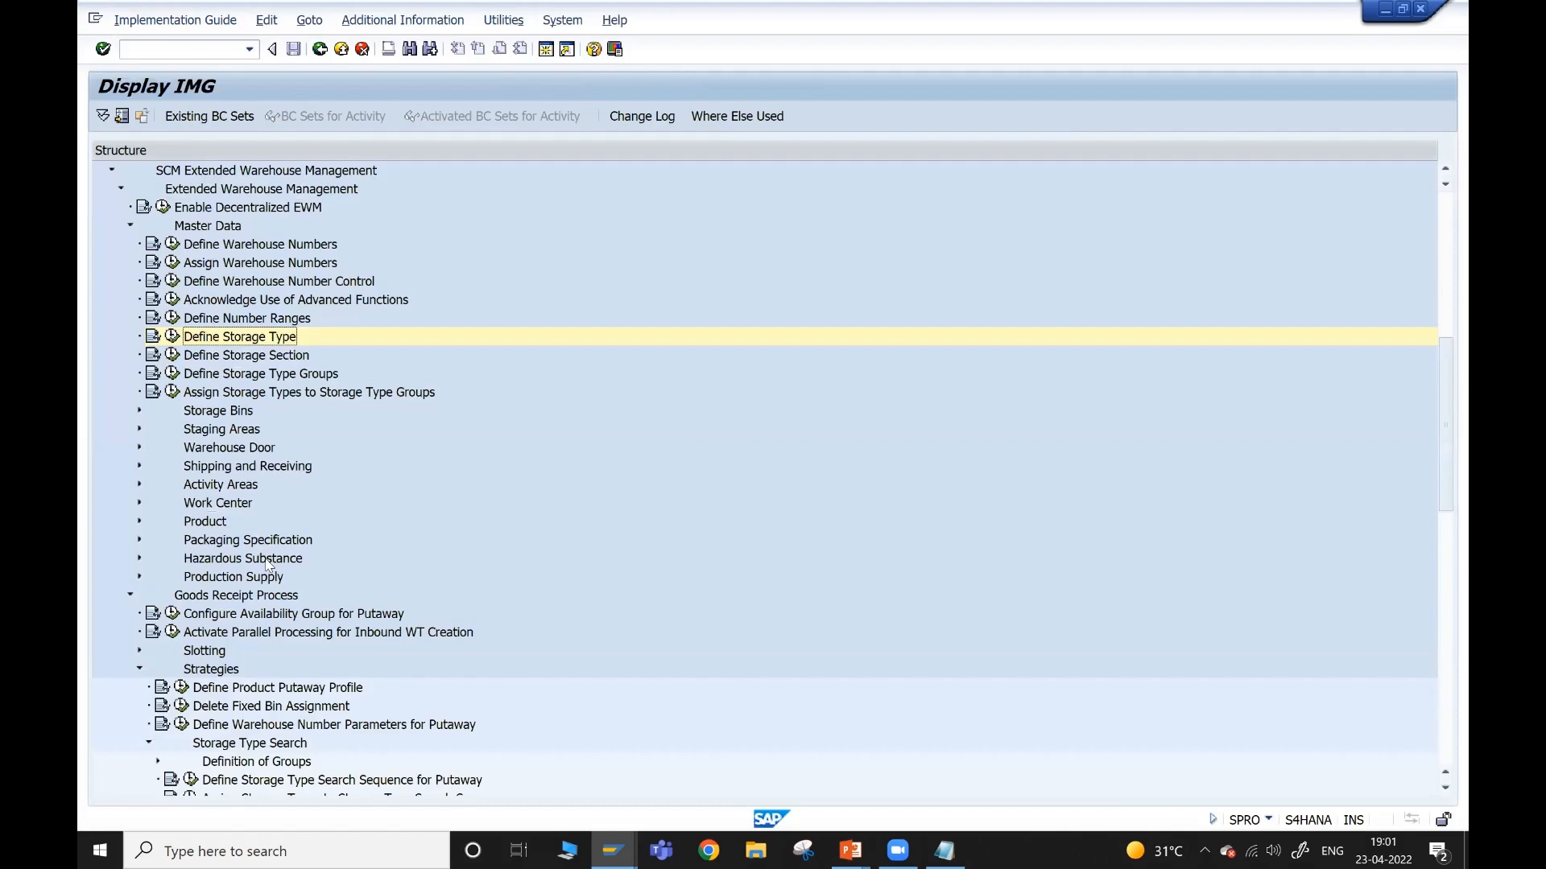
{"action": "scroll", "coordinate": [268, 563], "scroll_direction": "down", "scroll_amount": 10}
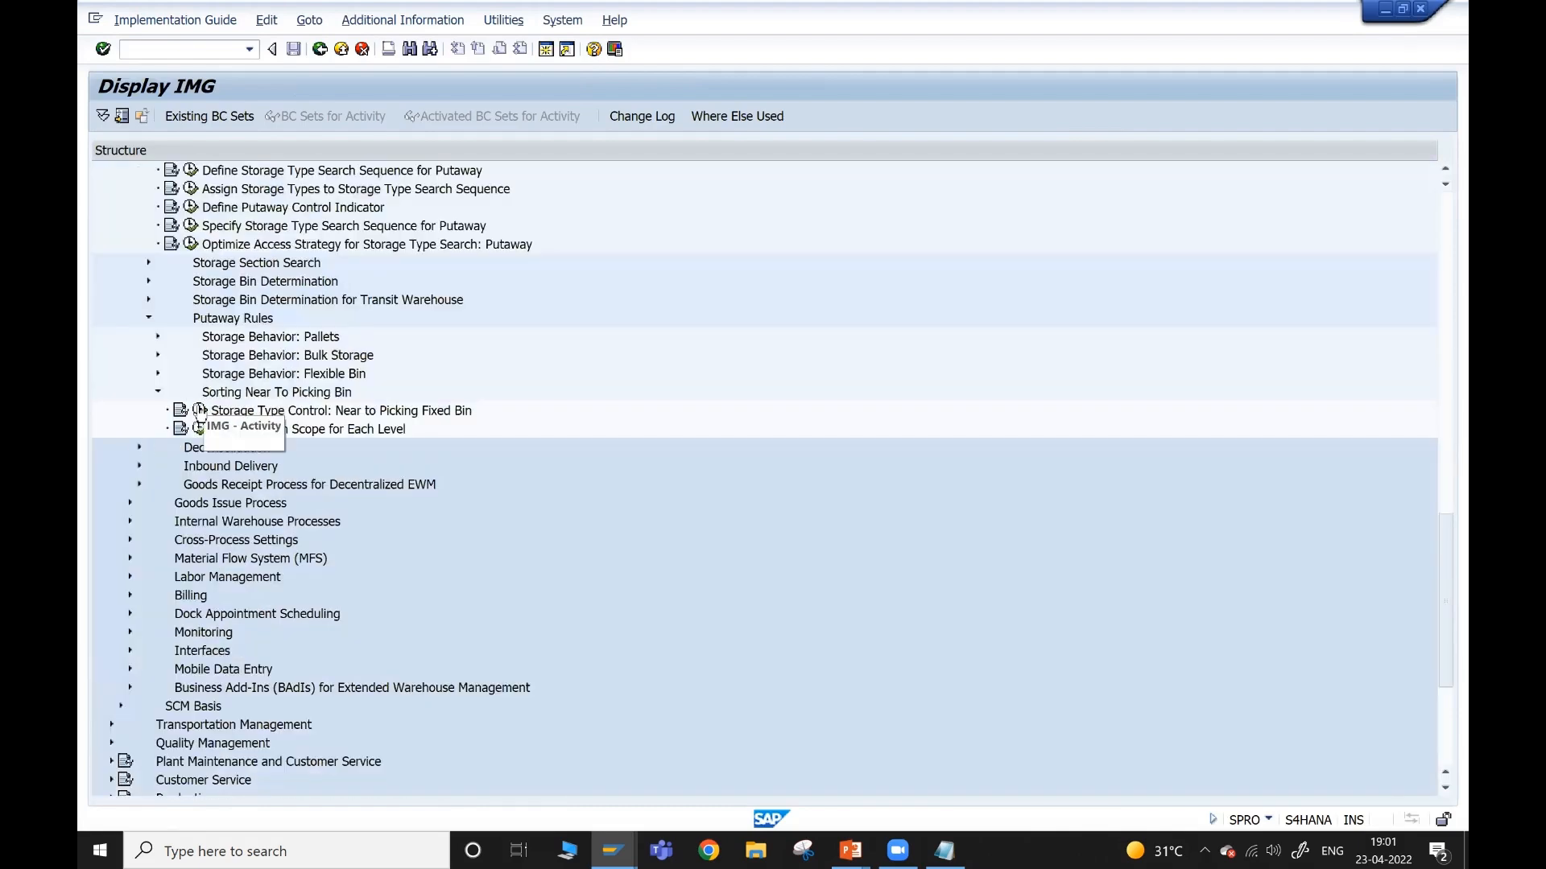
{"action": "left_click", "coordinate": [199, 411]}
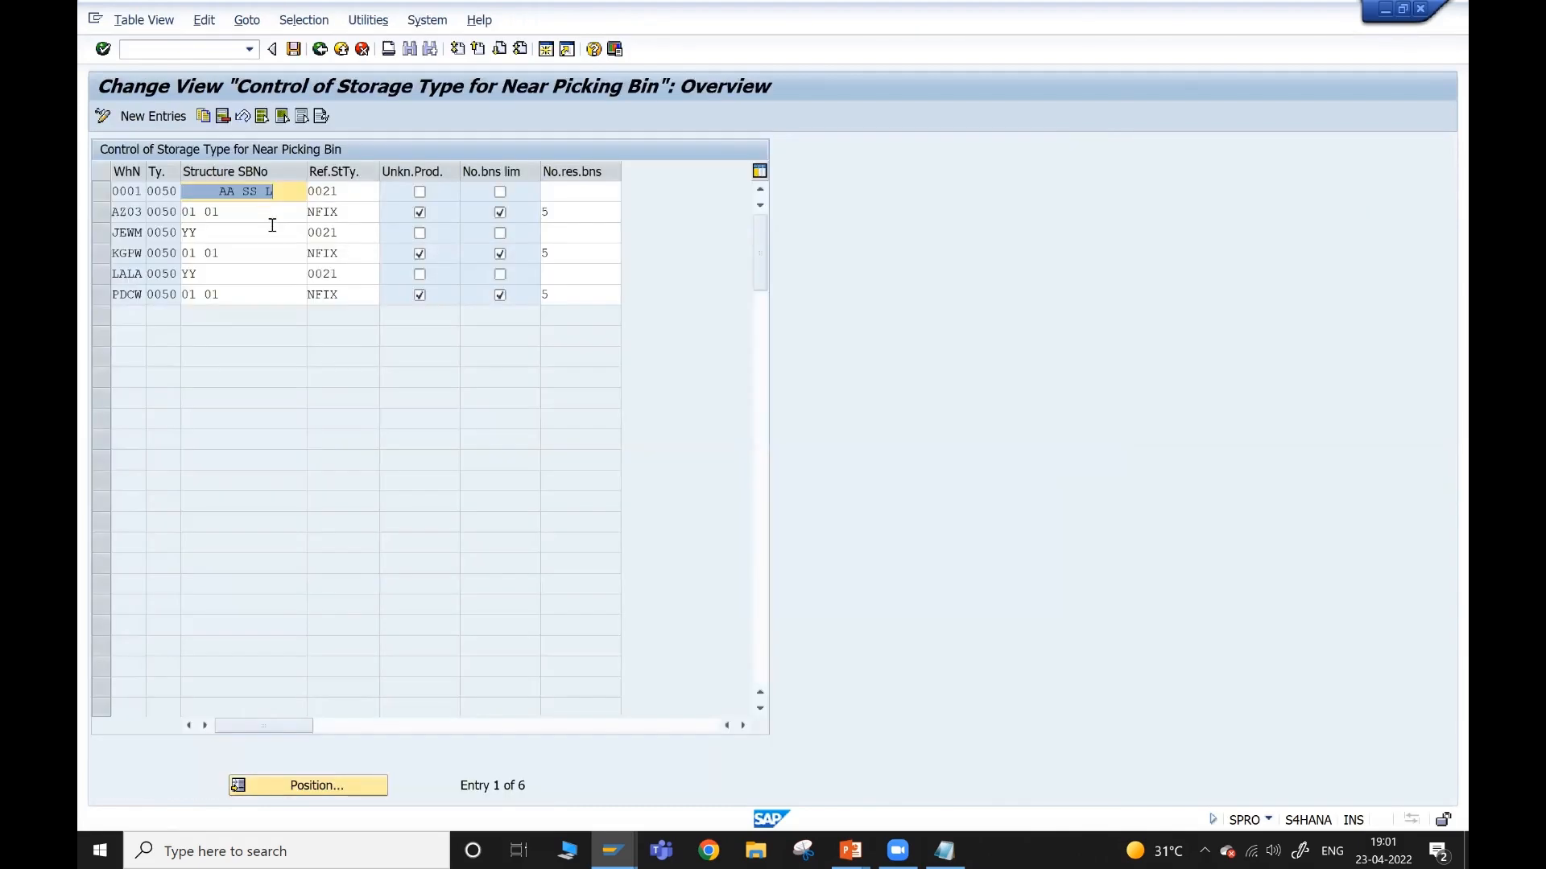
{"action": "left_click", "coordinate": [269, 231]}
{"action": "left_click", "coordinate": [259, 211]}
{"action": "key", "text": "alt+Tab"}
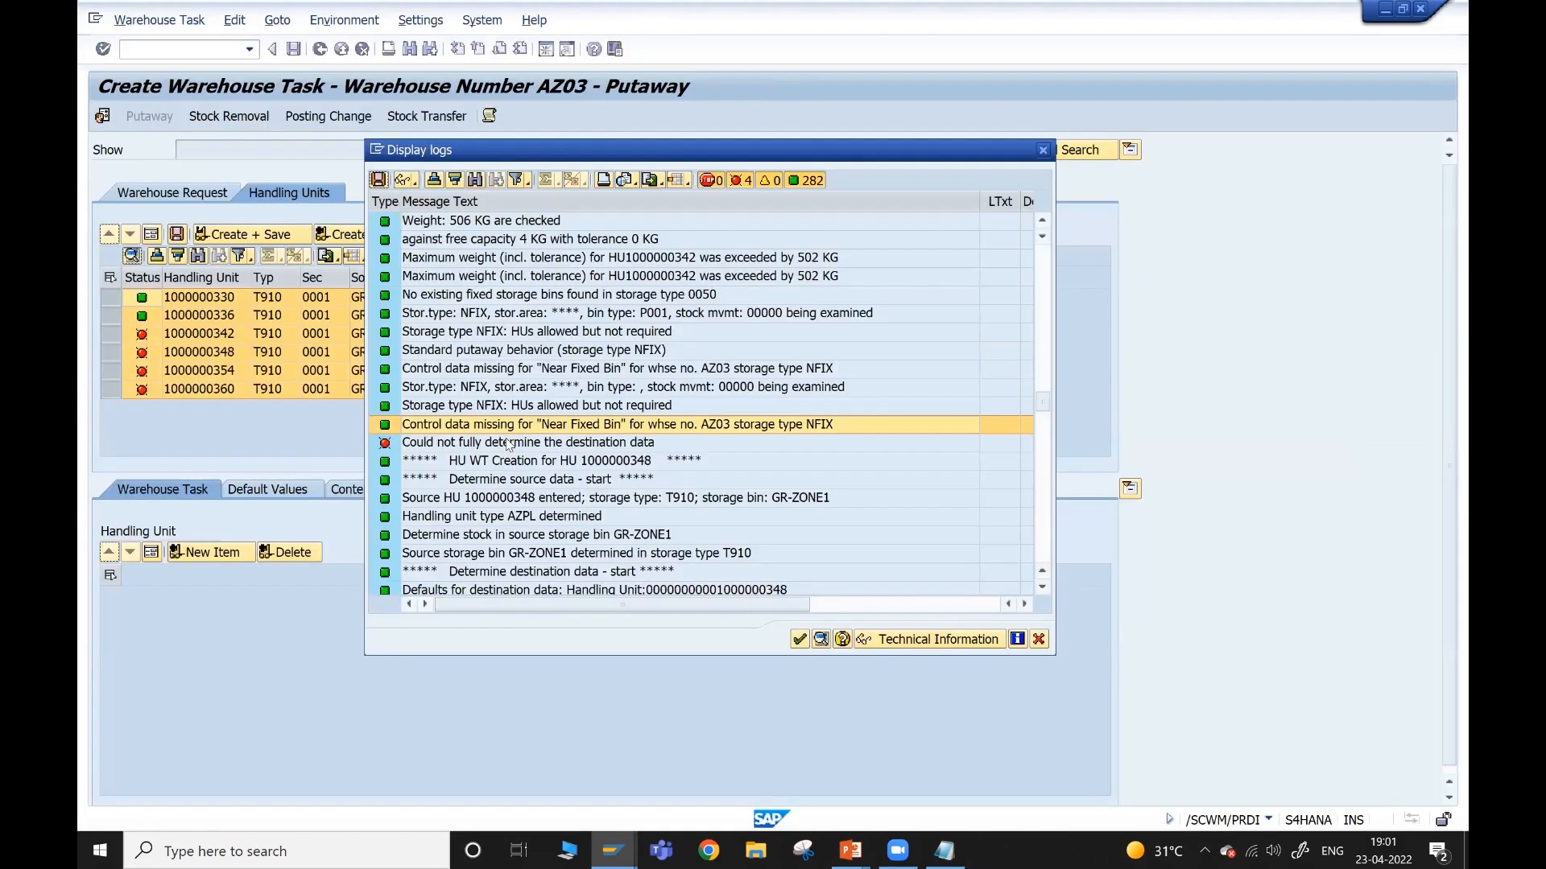
{"action": "left_click", "coordinate": [511, 444]}
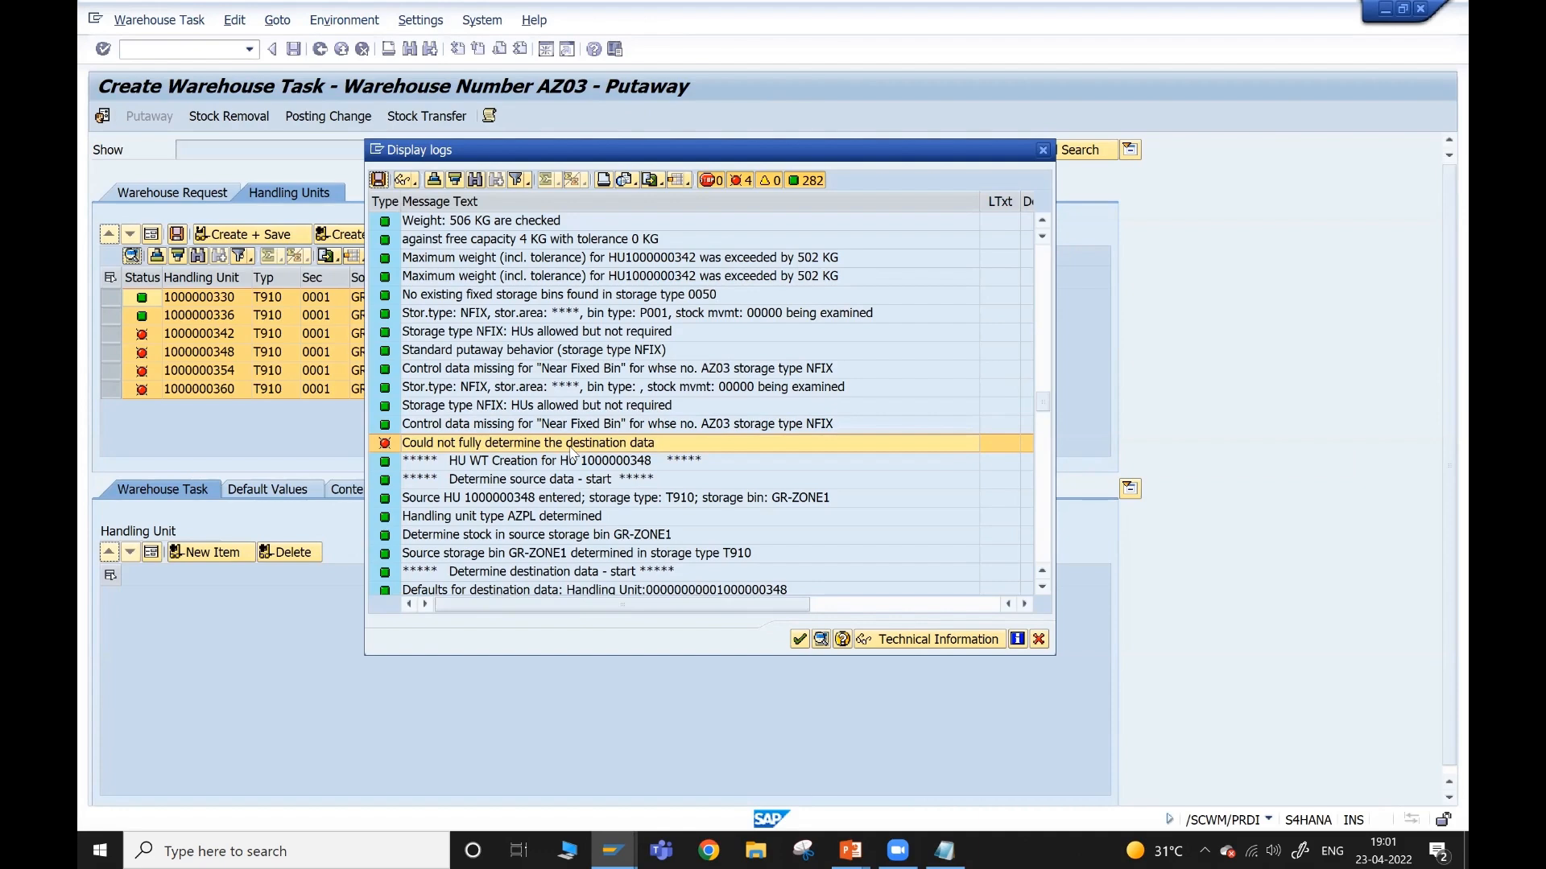
- Copy the bin structure AA SS L from warehouse 0001 to the AZ03 entry for storage type 0050 and save it under the customizing request
{"action": "key", "text": "alt+Tab"}
{"action": "left_click", "coordinate": [303, 191]}
{"action": "left_click_drag", "start_coordinate": [303, 191], "coordinate": [80, 193]}
{"action": "key", "text": "ctrl+c"}
{"action": "left_click", "coordinate": [225, 216]}
{"action": "key", "text": "ctrl+v"}
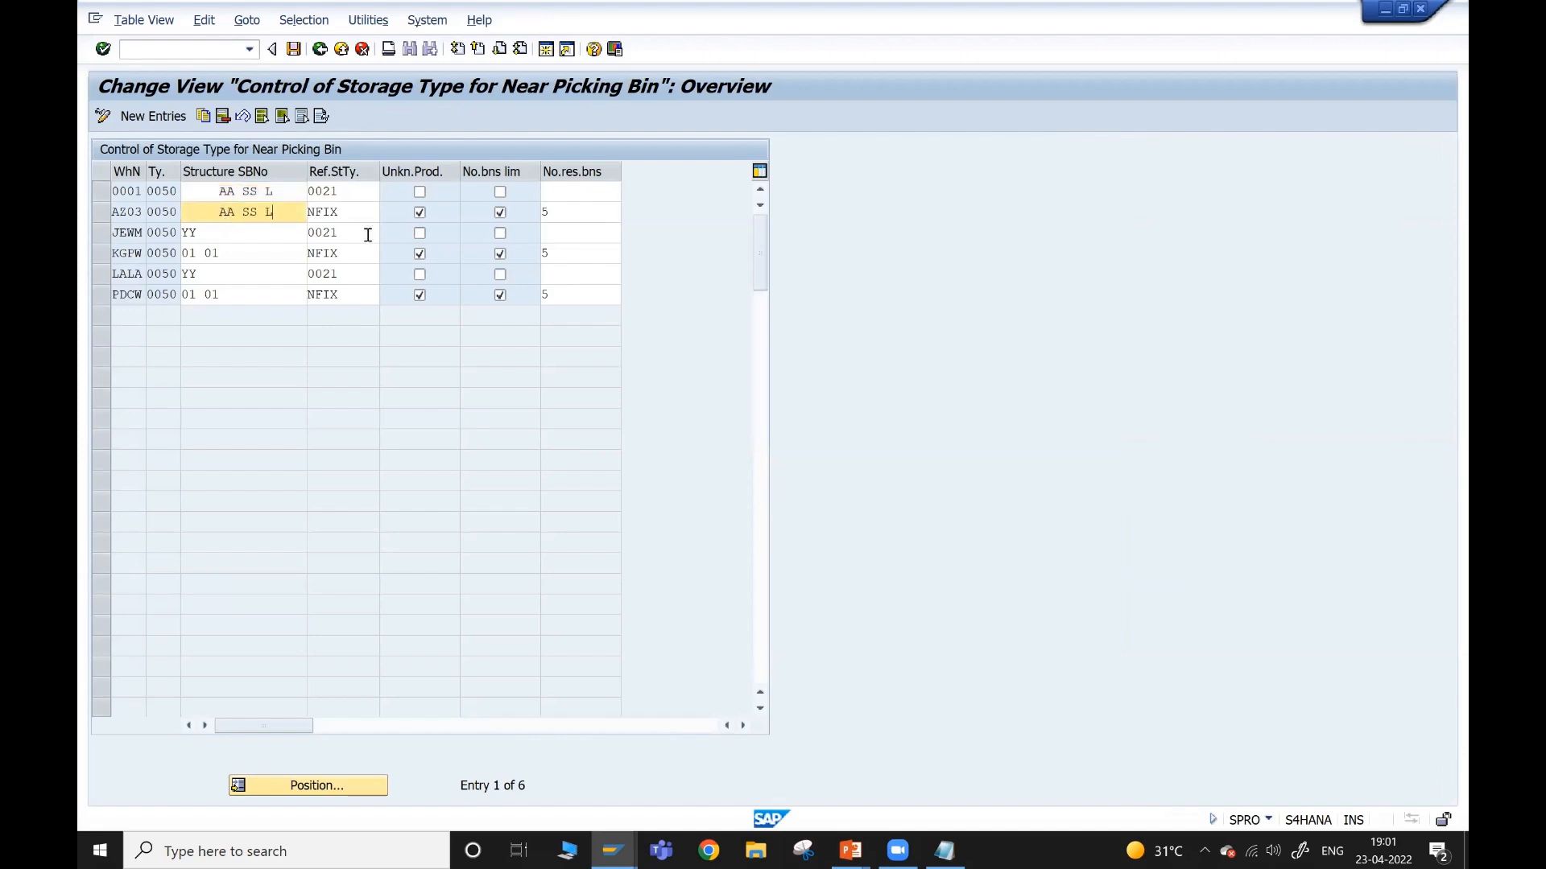
{"action": "left_click", "coordinate": [294, 51]}
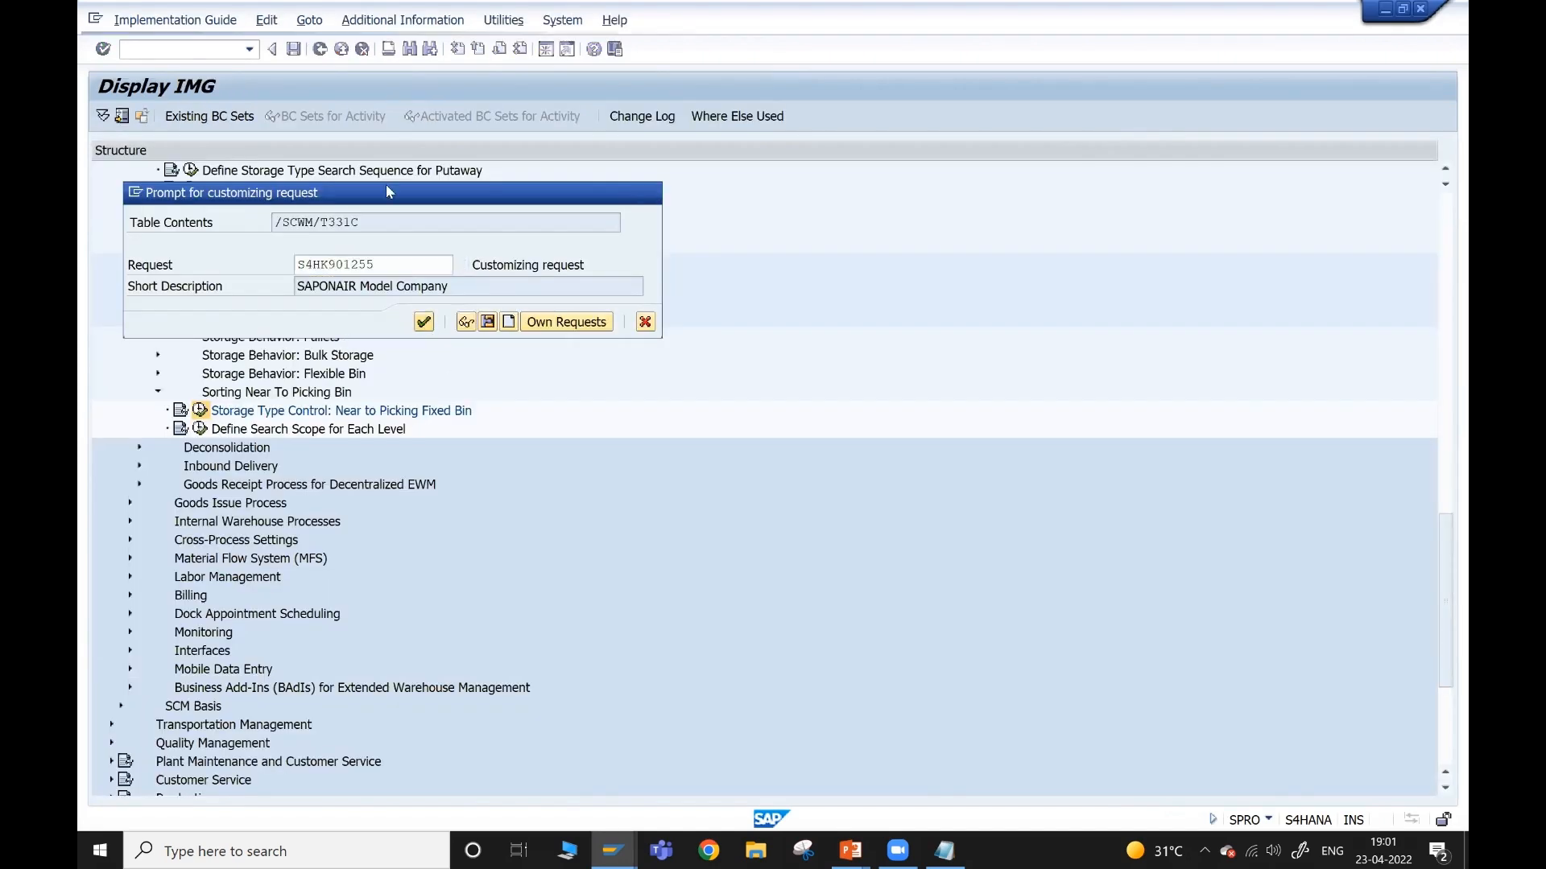
{"action": "key", "text": "Return"}
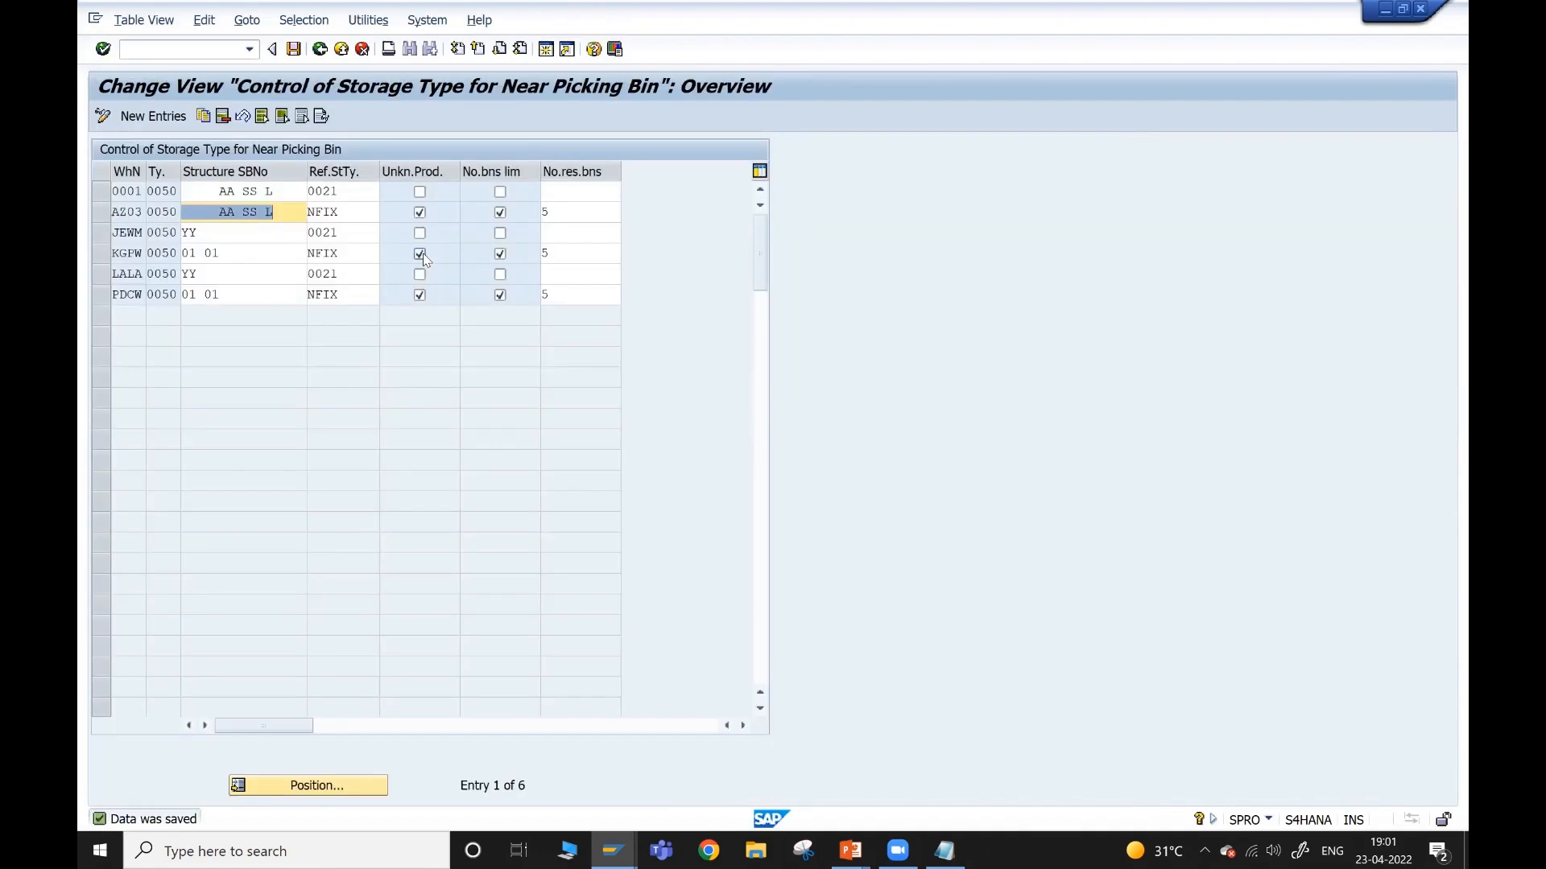
- Close the warehouse task log and leave task creation to return to the inbound delivery's handling units
{"action": "key", "text": "alt+Tab"}
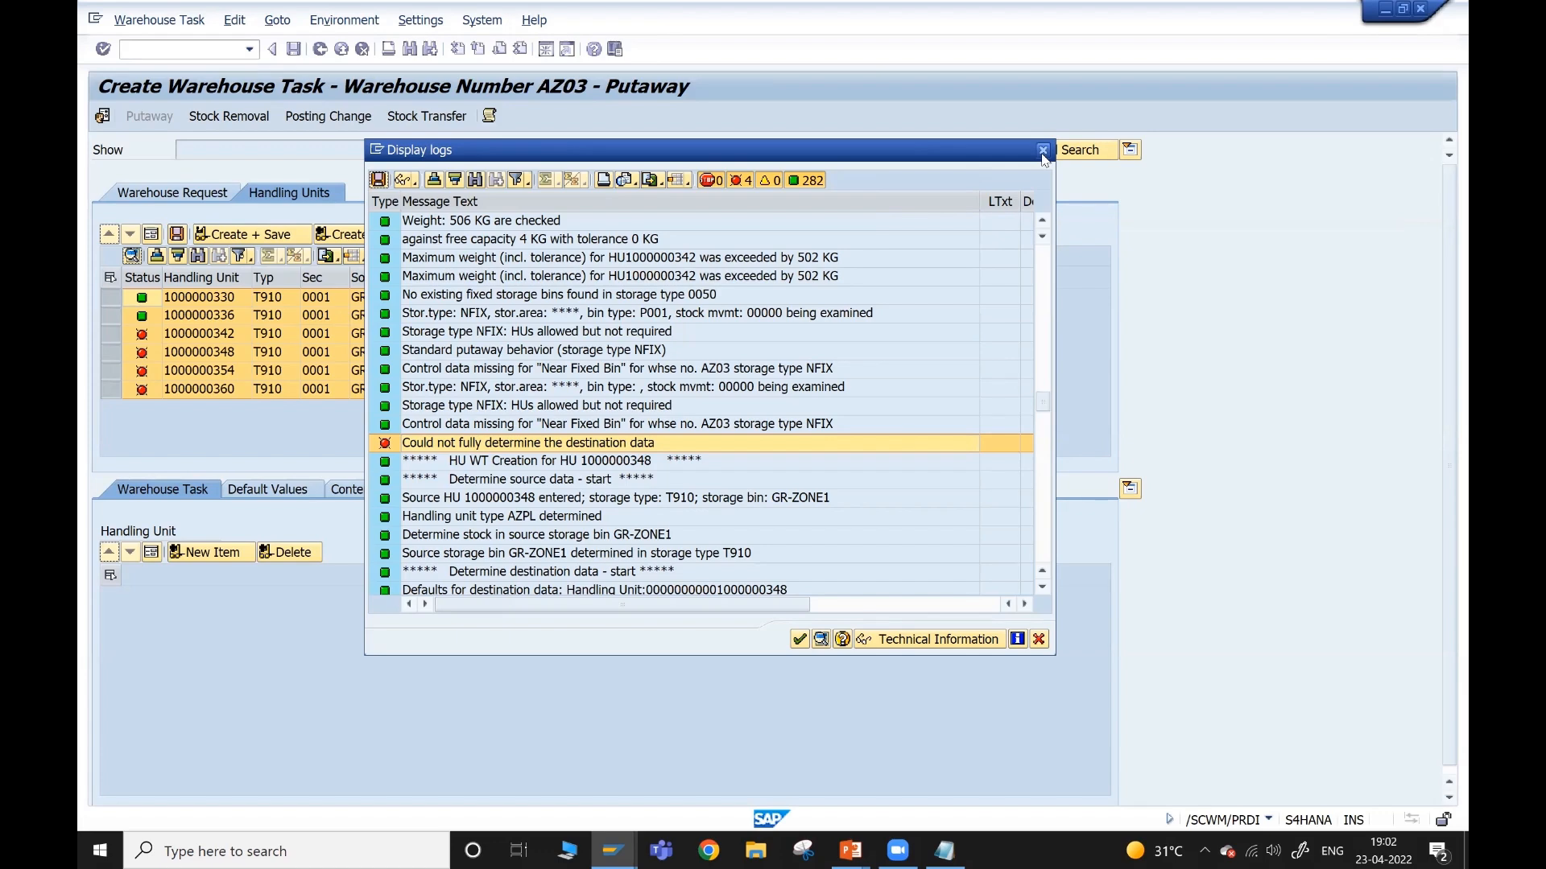
{"action": "left_click", "coordinate": [1043, 151]}
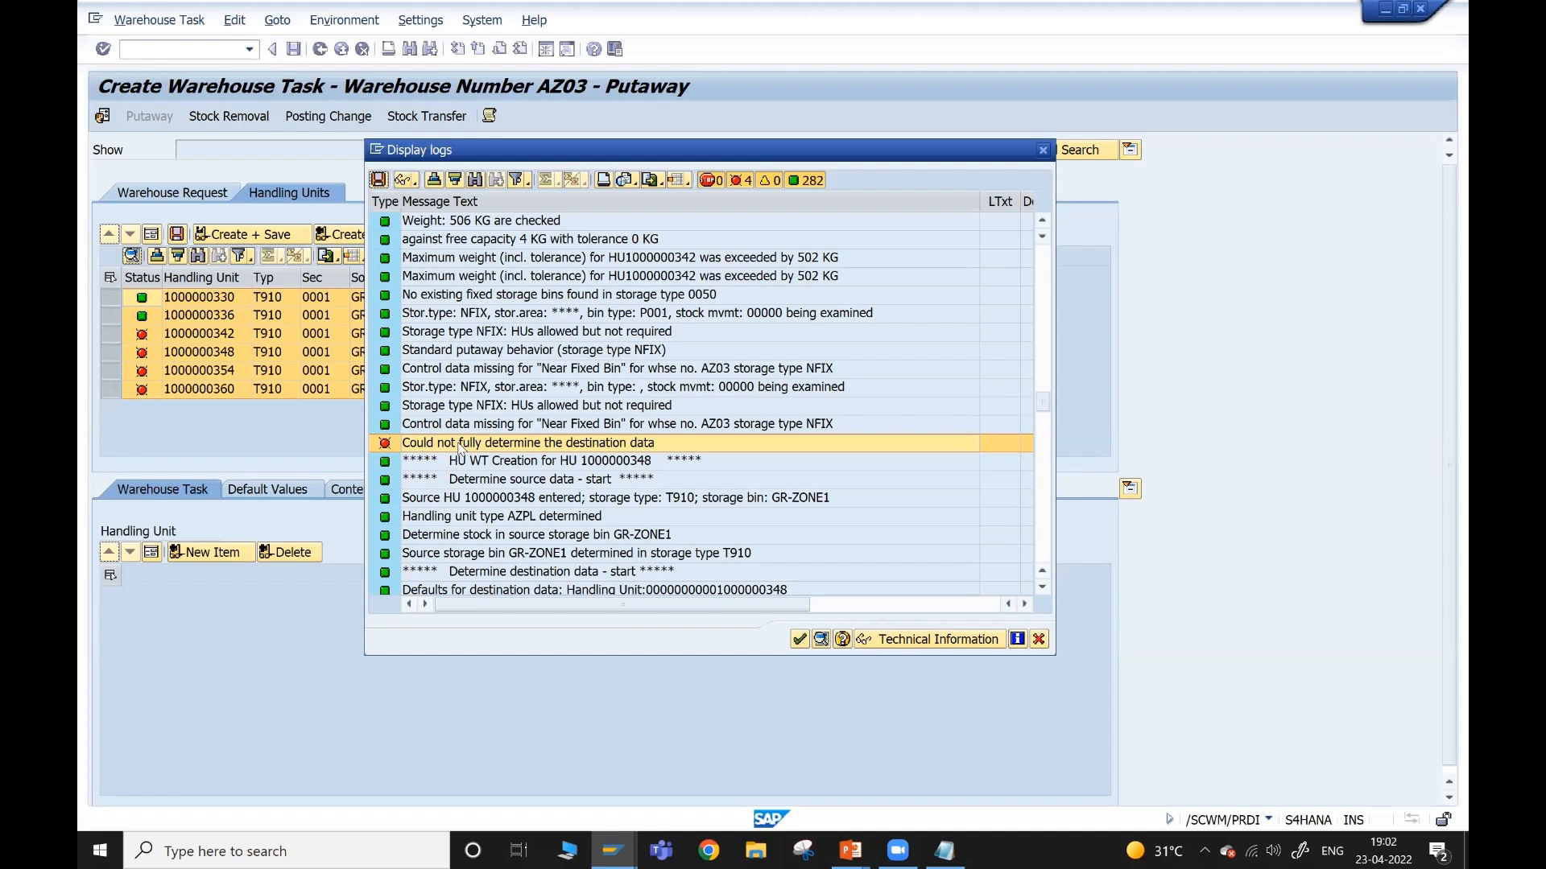
{"action": "left_click", "coordinate": [467, 429]}
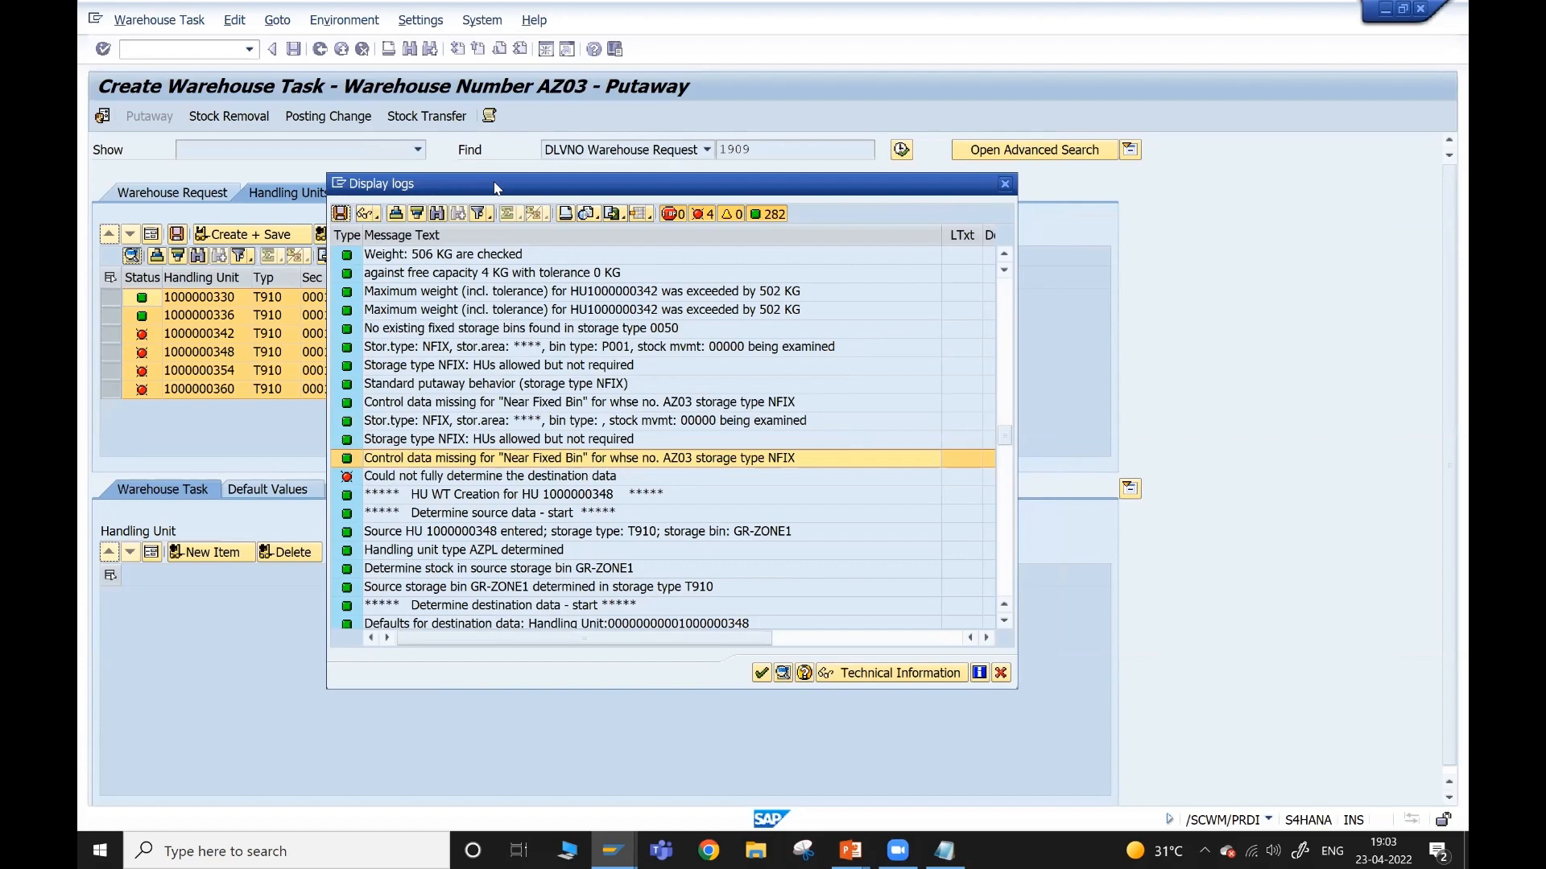
{"action": "left_click", "coordinate": [1004, 184]}
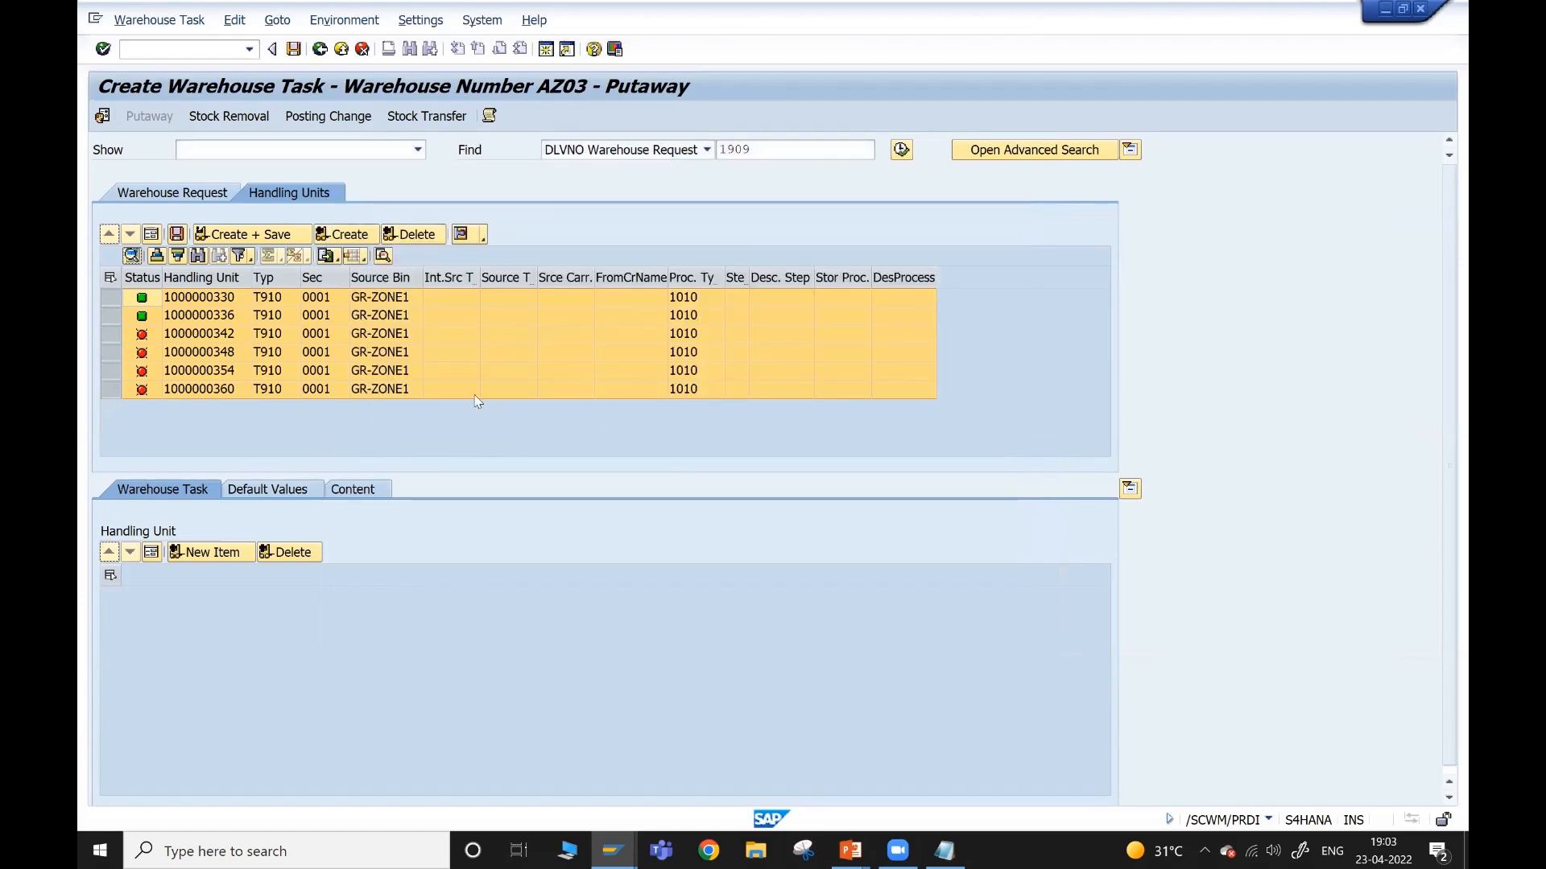
{"action": "left_click", "coordinate": [474, 394]}
{"action": "left_click", "coordinate": [326, 42]}
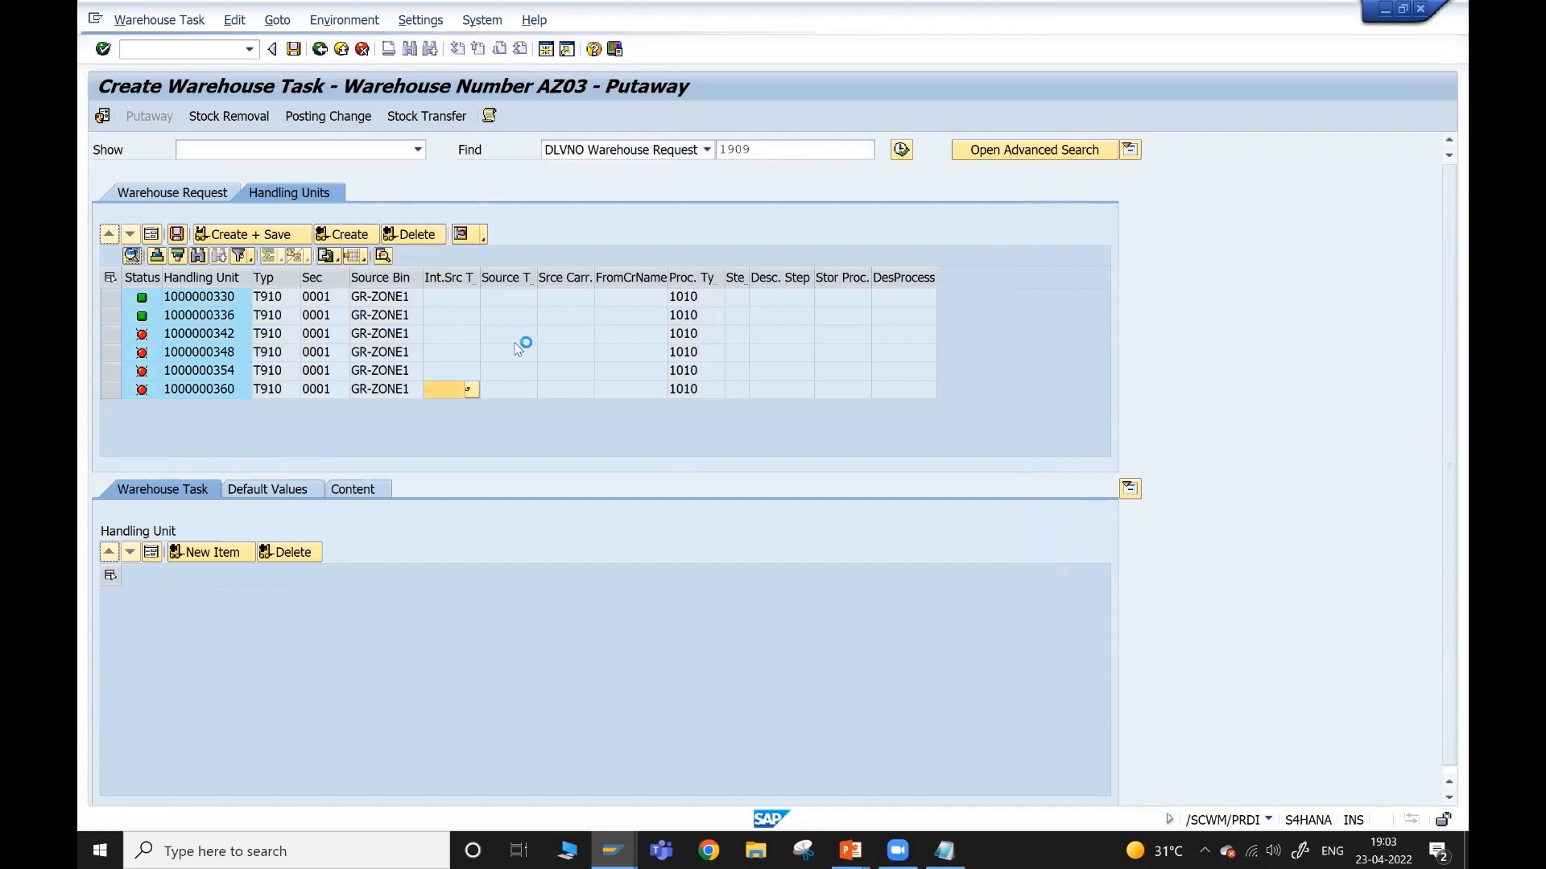
{"action": "left_click", "coordinate": [505, 376]}
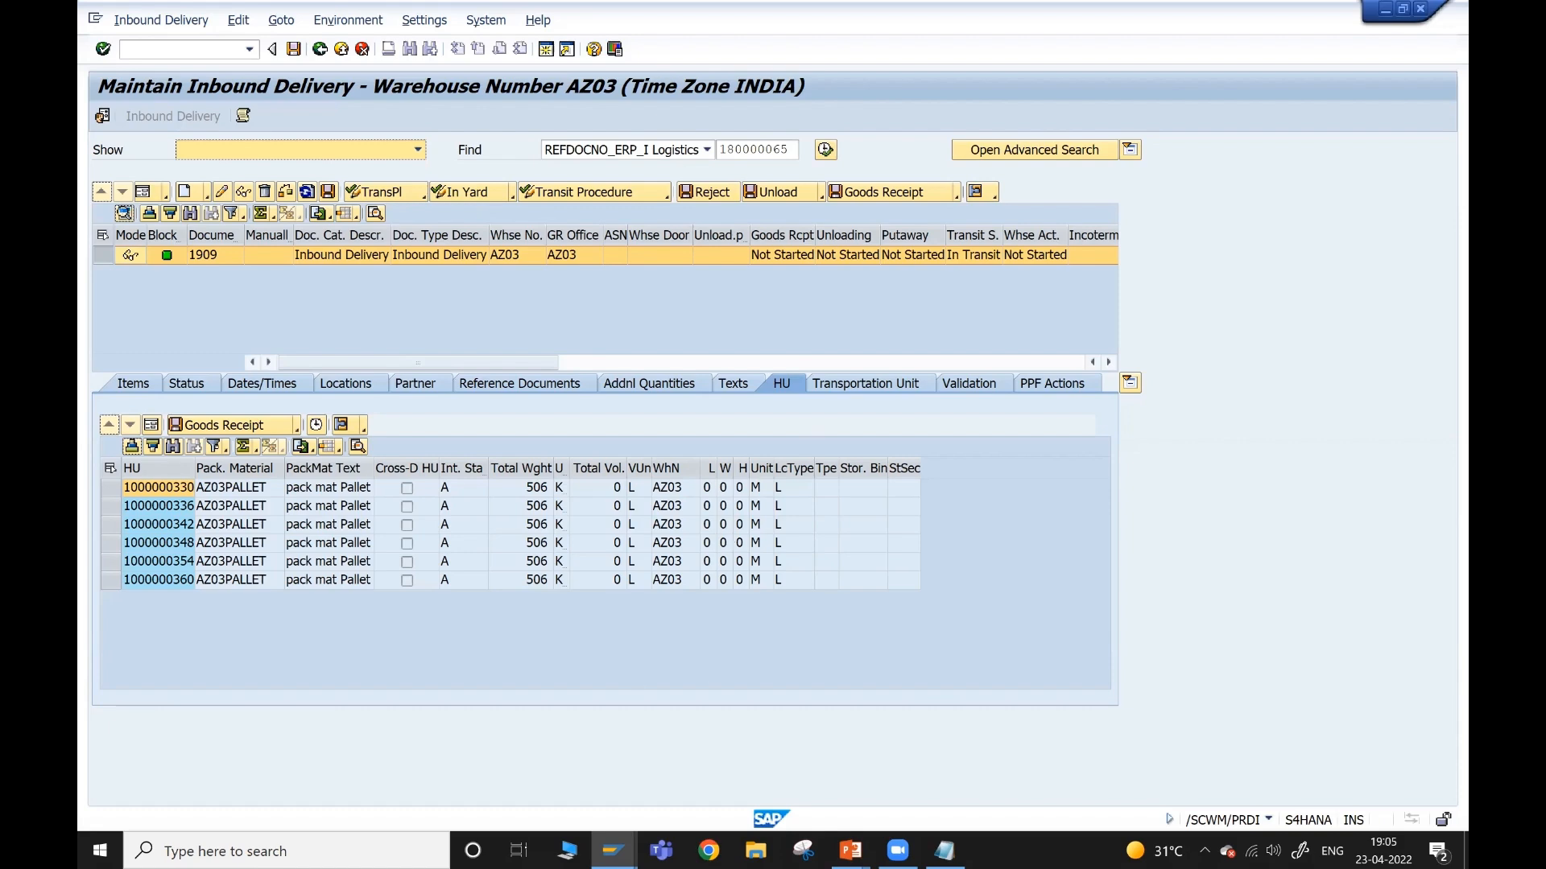
- Switch to the PowerPoint slide illustrating putaway from fixed bin storage type 0050 to the near fixed bins
{"action": "key", "text": "alt+Tab"}
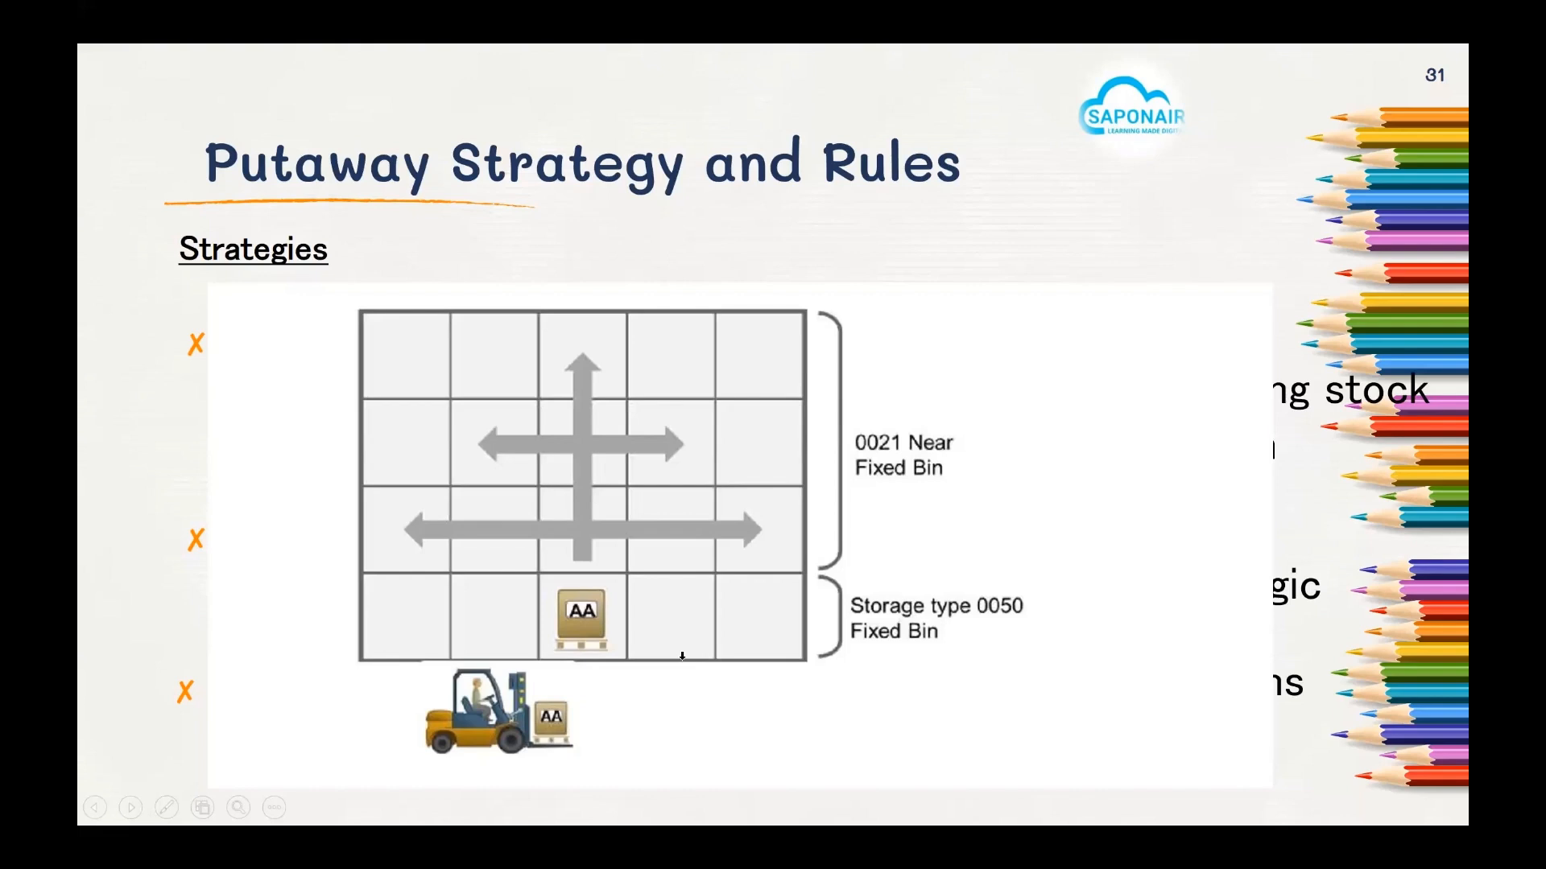
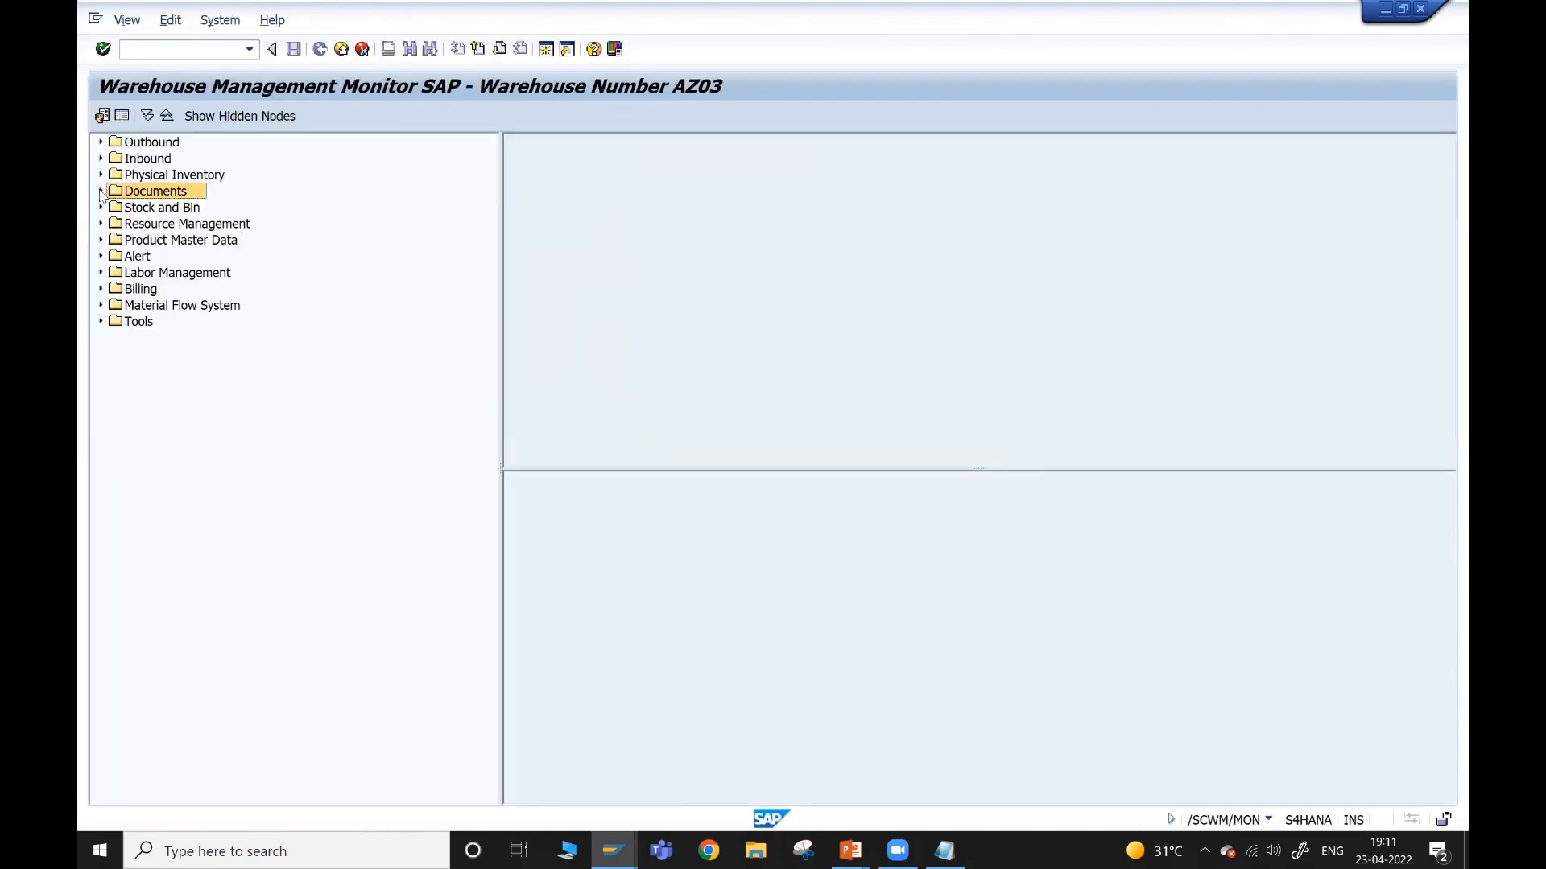
- Open the Warehouse Task selection under Documents in the warehouse monitor for AZ03
{"action": "left_click", "coordinate": [102, 192]}
{"action": "left_click", "coordinate": [169, 209]}
{"action": "left_click", "coordinate": [171, 226]}
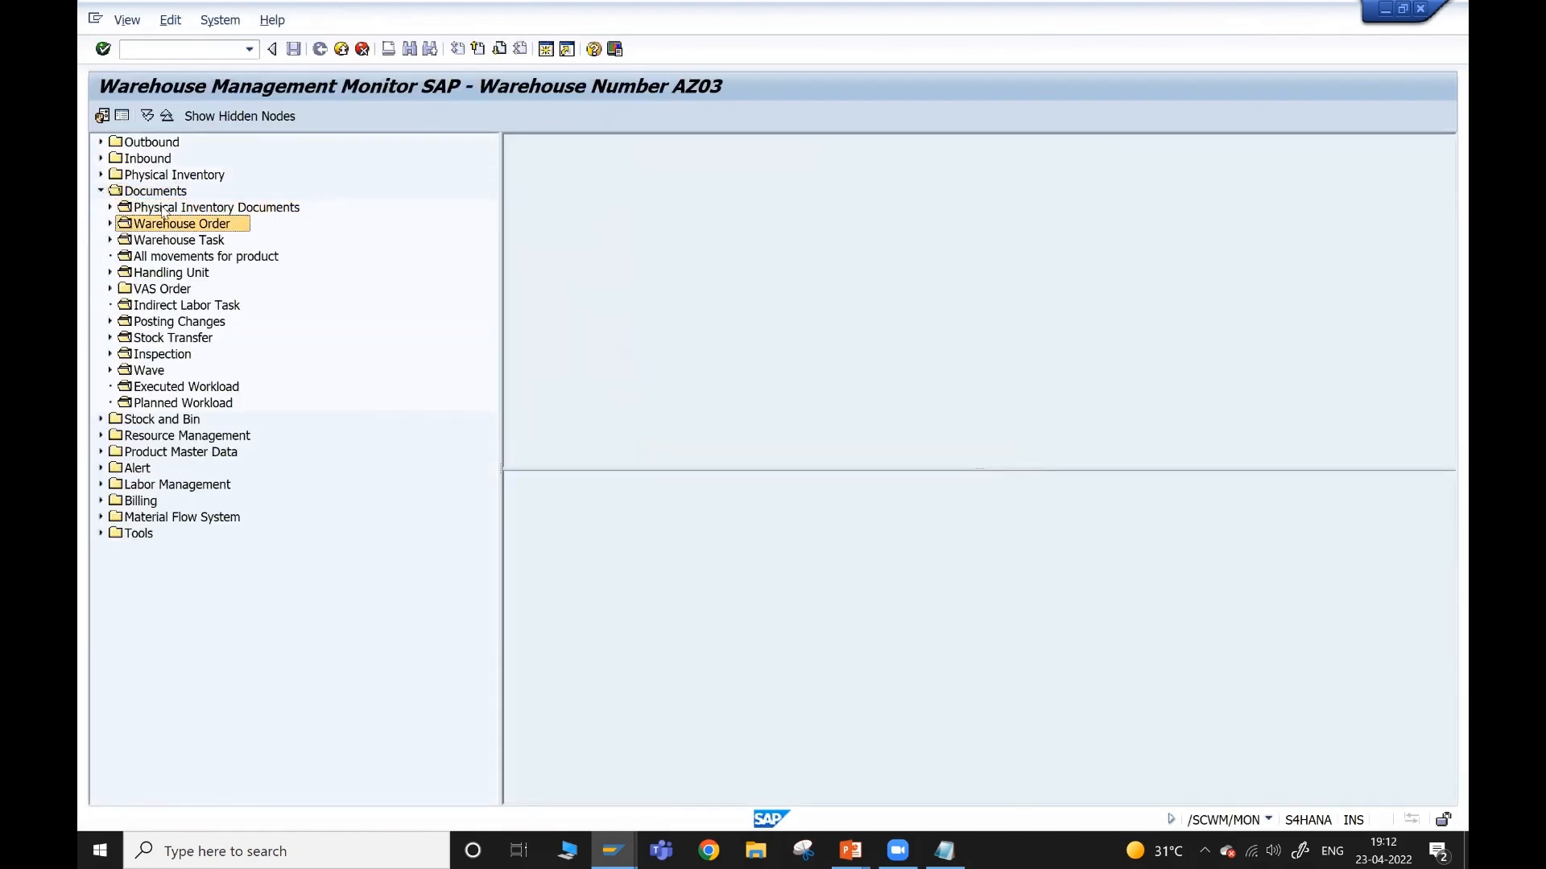
{"action": "left_click", "coordinate": [165, 175]}
{"action": "left_click", "coordinate": [157, 192]}
{"action": "left_click", "coordinate": [110, 240]}
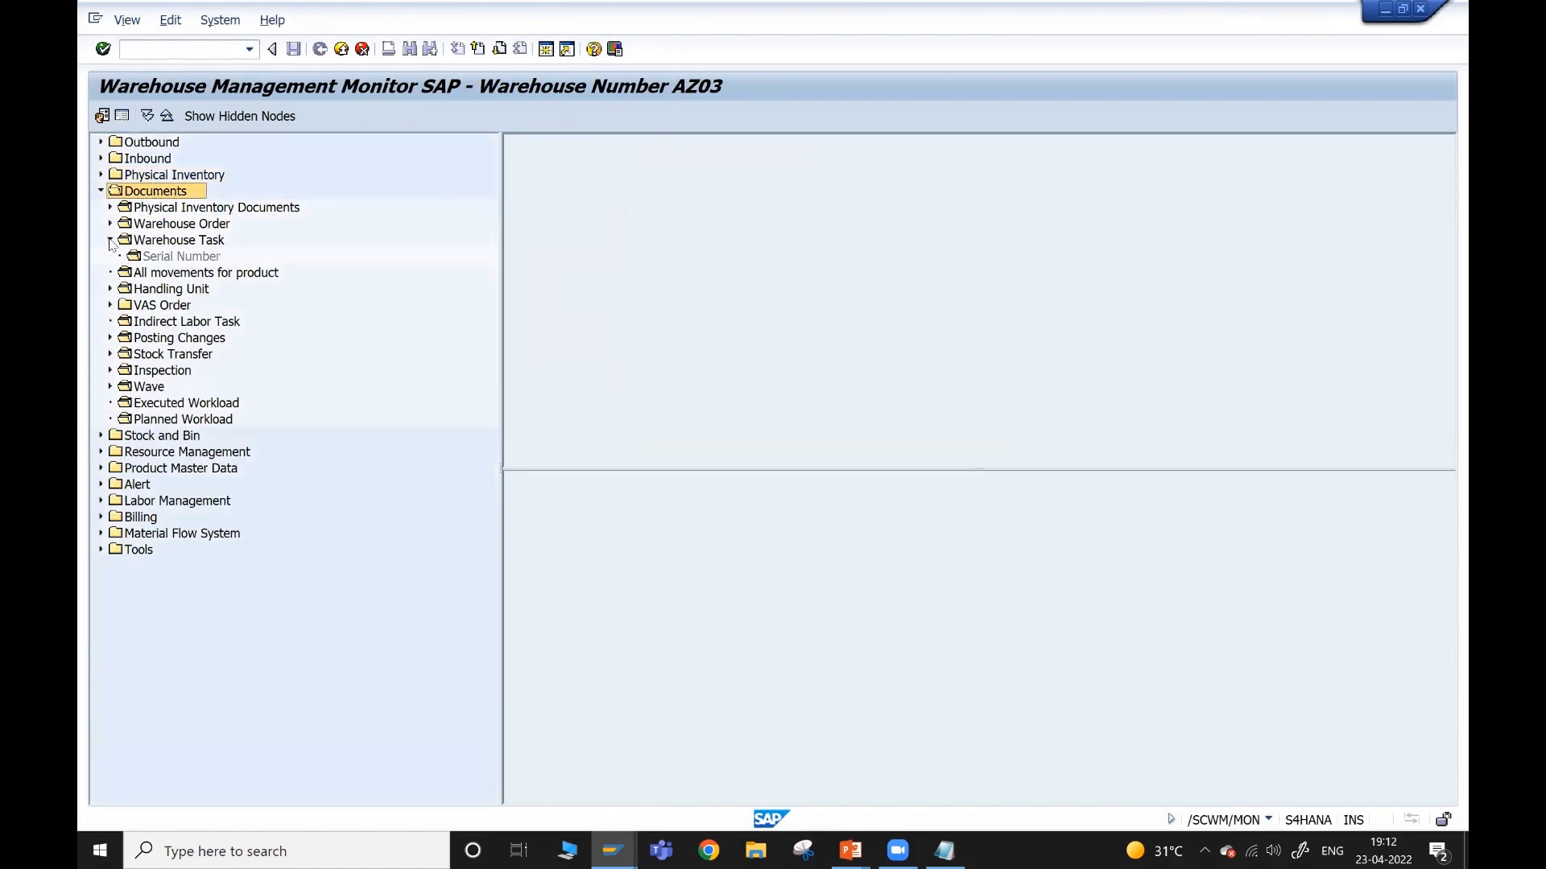
{"action": "left_click", "coordinate": [161, 143]}
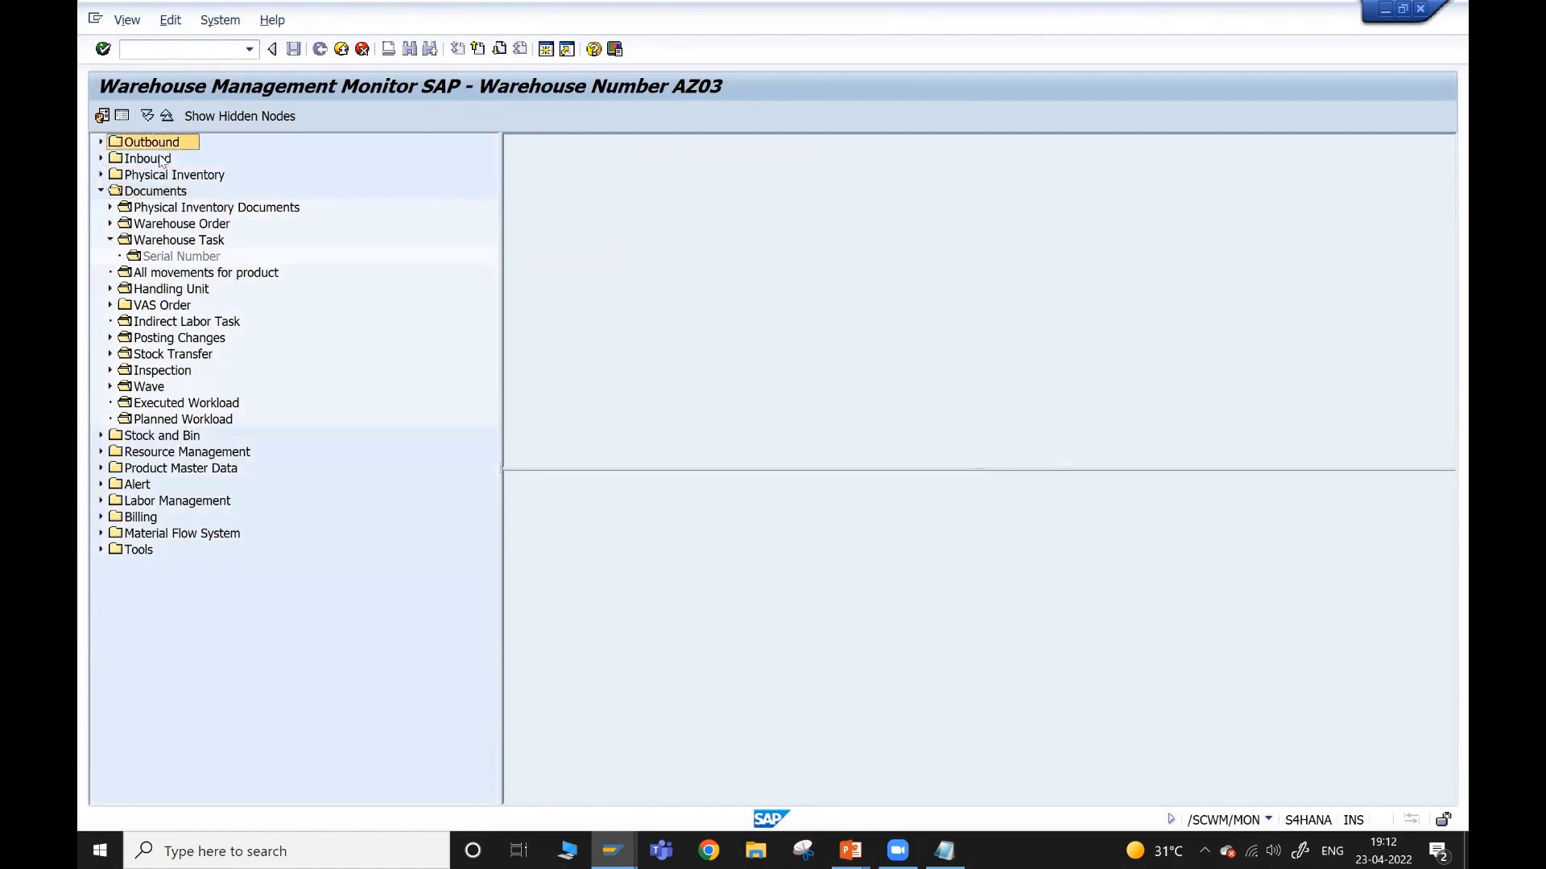
{"action": "left_click", "coordinate": [161, 158]}
{"action": "left_click", "coordinate": [158, 188]}
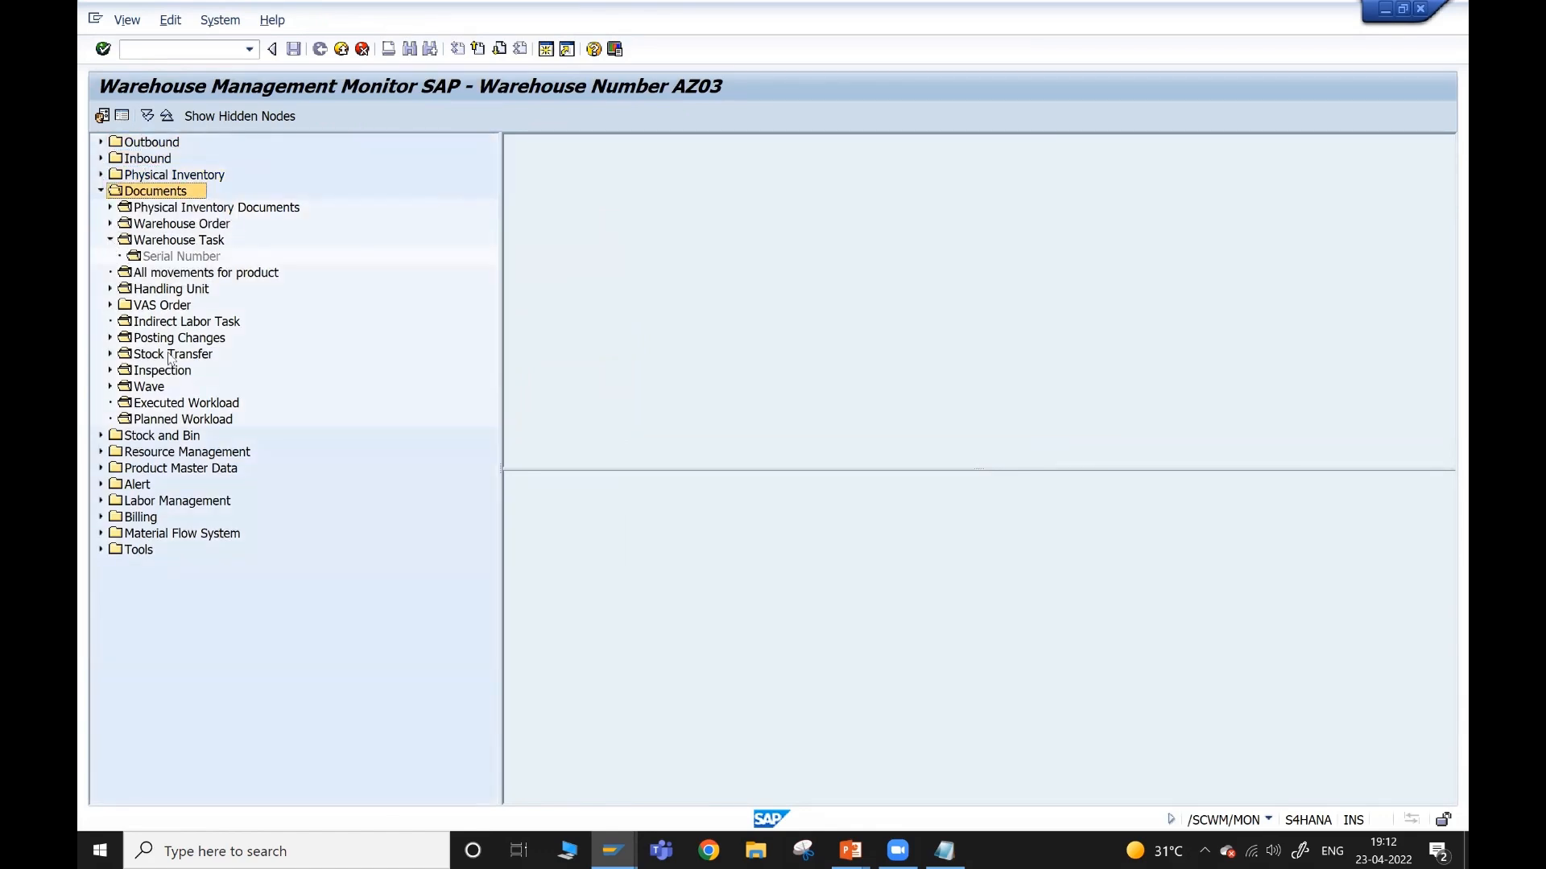
{"action": "left_click", "coordinate": [167, 436]}
{"action": "left_click", "coordinate": [171, 453]}
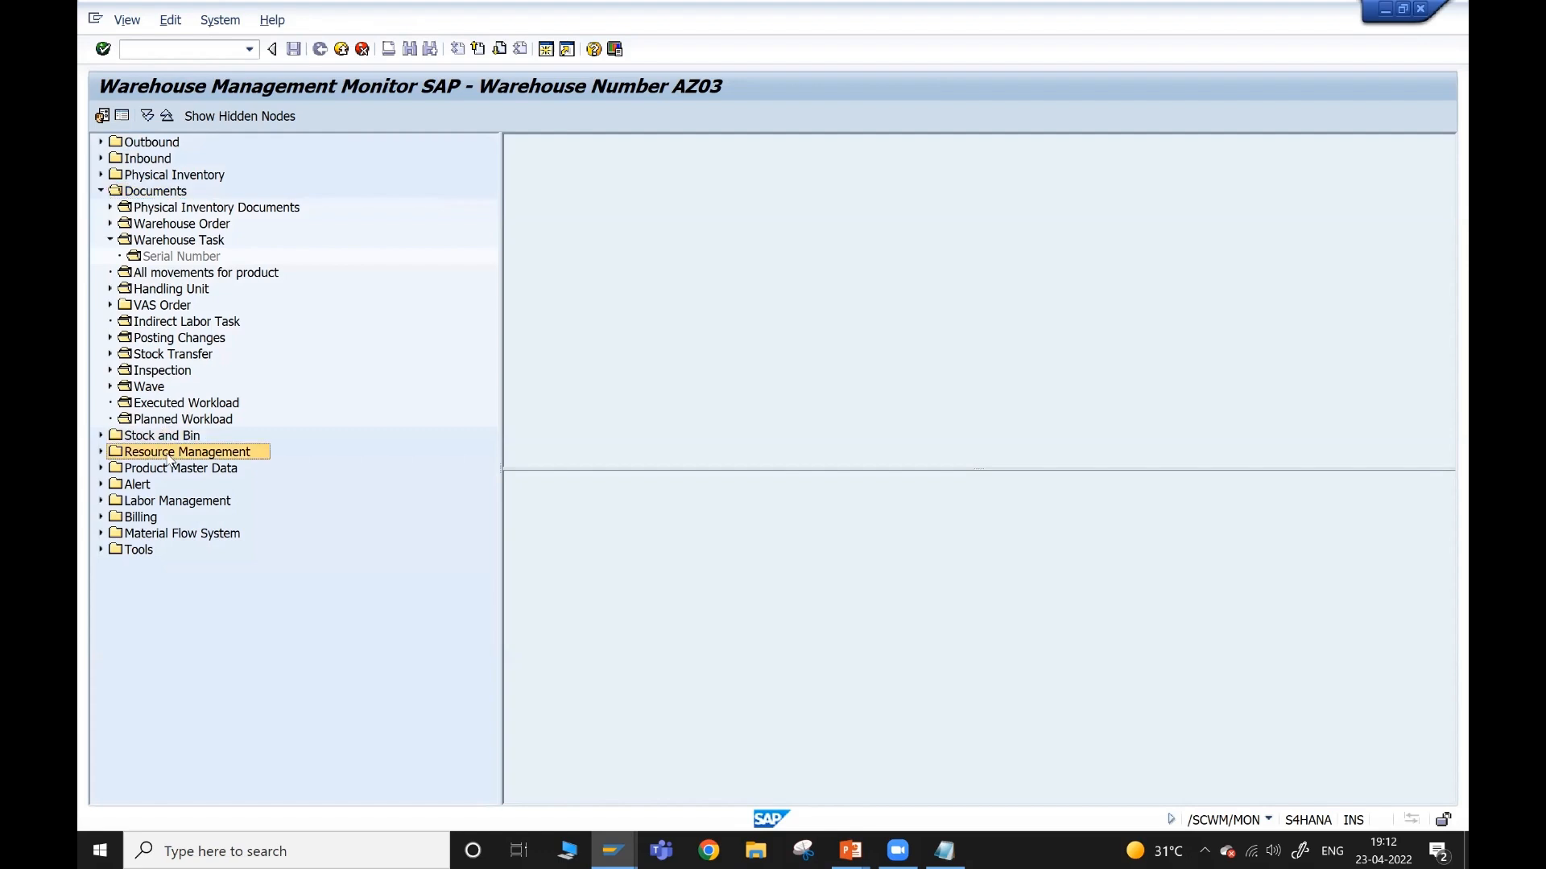
{"action": "double_click", "coordinate": [169, 241]}
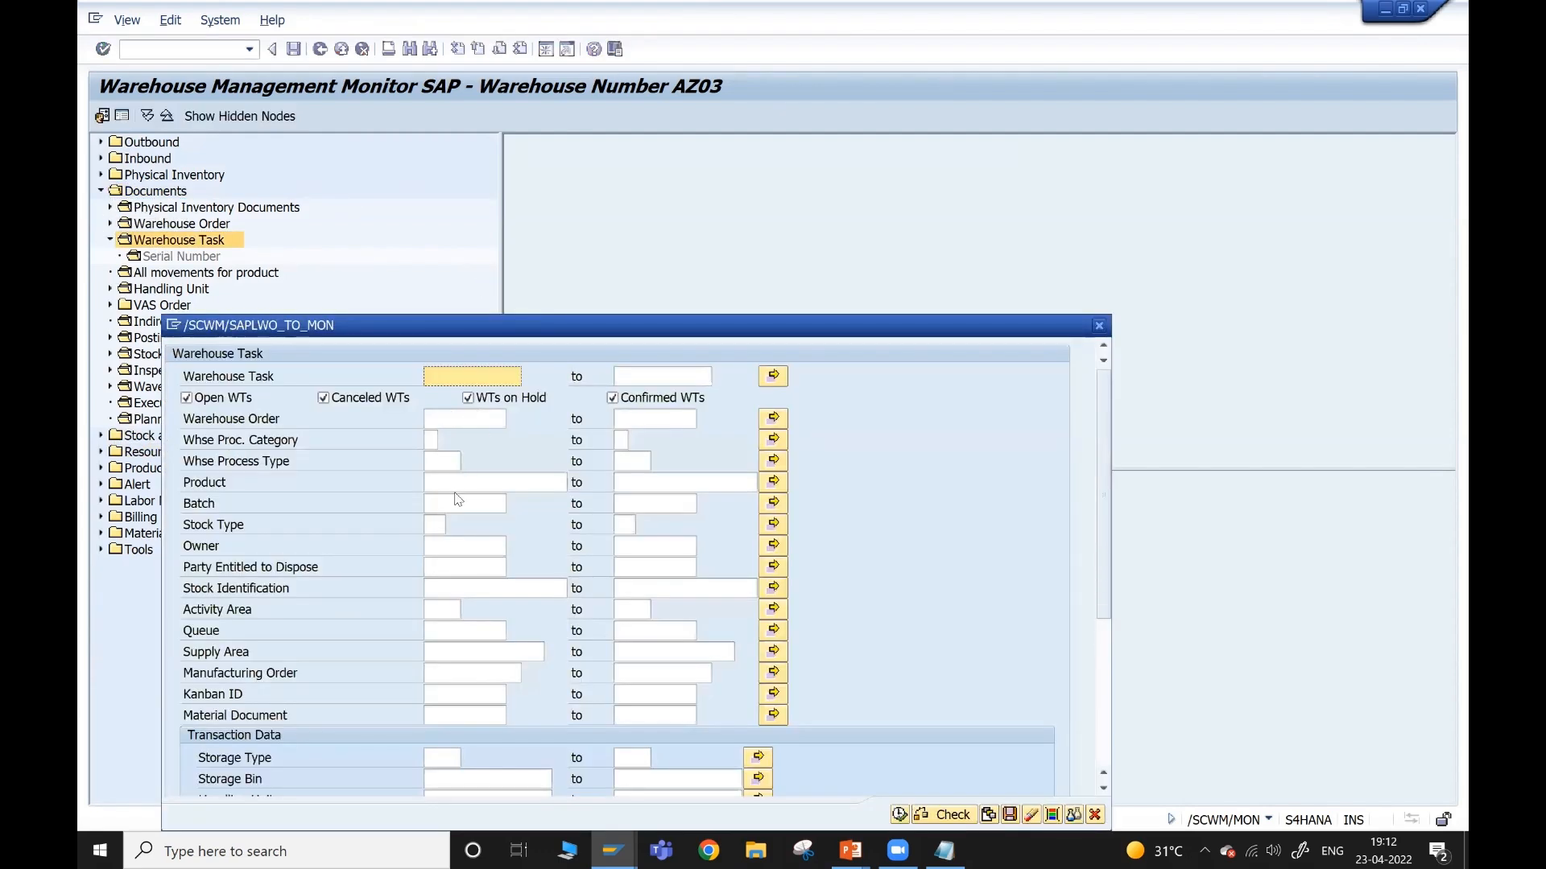
- List the warehouse tasks for product AZ03PALSTORAGE and examine their destination storage types and bins
{"action": "left_click", "coordinate": [459, 484]}
{"action": "type", "text": "az03palstorage"}
{"action": "left_click", "coordinate": [902, 815]}
{"action": "left_click_drag", "start_coordinate": [731, 460], "coordinate": [1306, 460]}
{"action": "left_click_drag", "start_coordinate": [1232, 186], "coordinate": [1300, 193]}
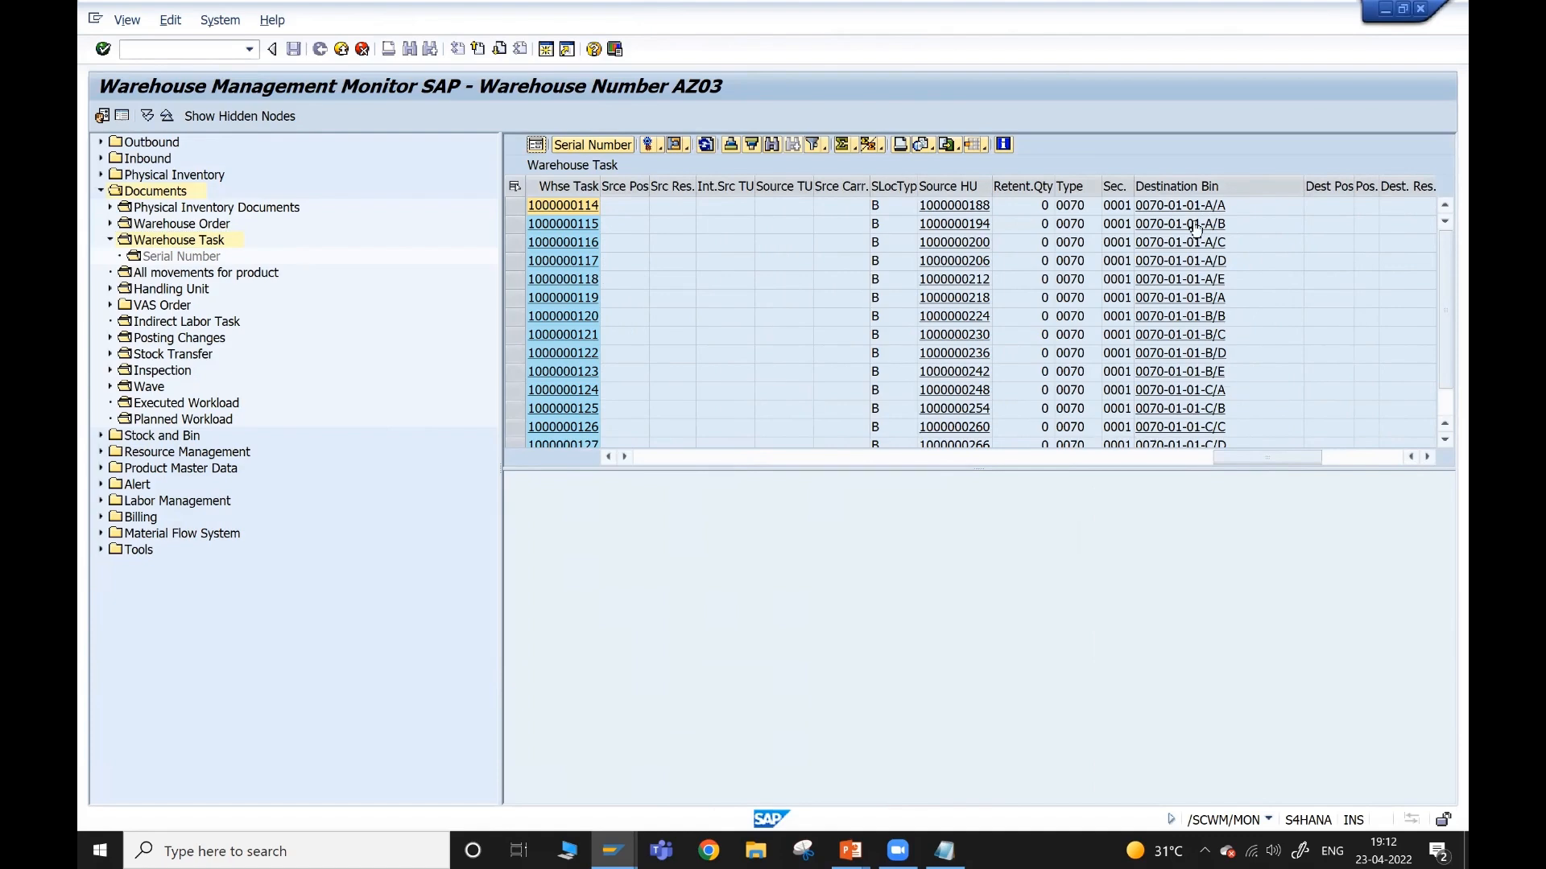
- Open the definition of AZ03 storage type 0070 in the customizing guide and check the available Storage Behavior options
{"action": "key", "text": "alt+Tab"}
{"action": "key", "text": "alt+Tab"}
{"action": "left_click", "coordinate": [989, 375]}
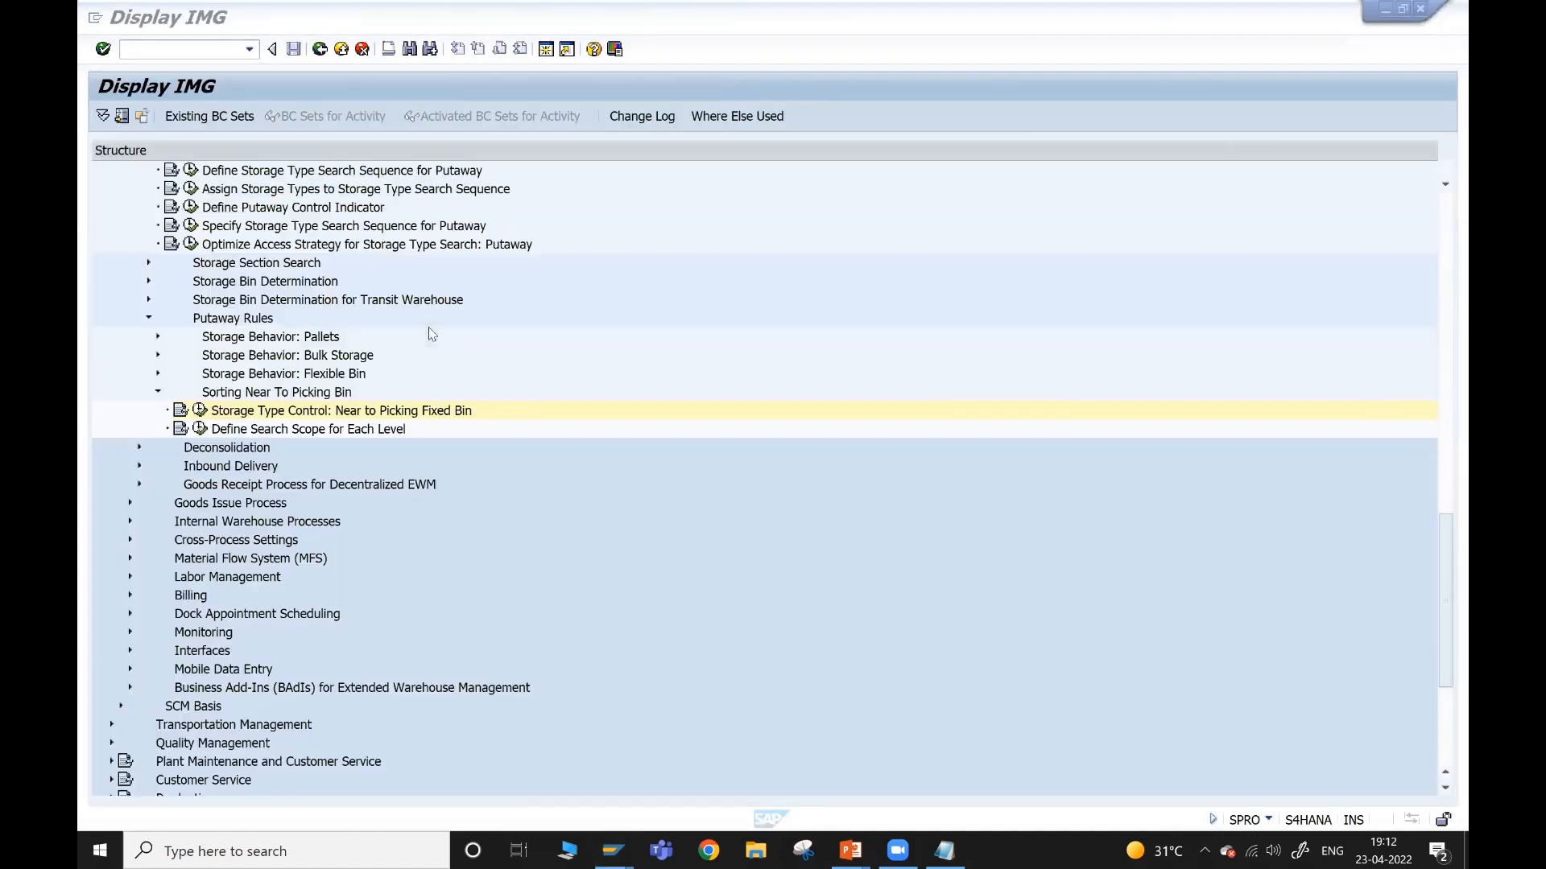
{"action": "scroll", "coordinate": [390, 431], "scroll_direction": "up", "scroll_amount": 9}
{"action": "scroll", "coordinate": [390, 431], "scroll_direction": "up", "scroll_amount": 6}
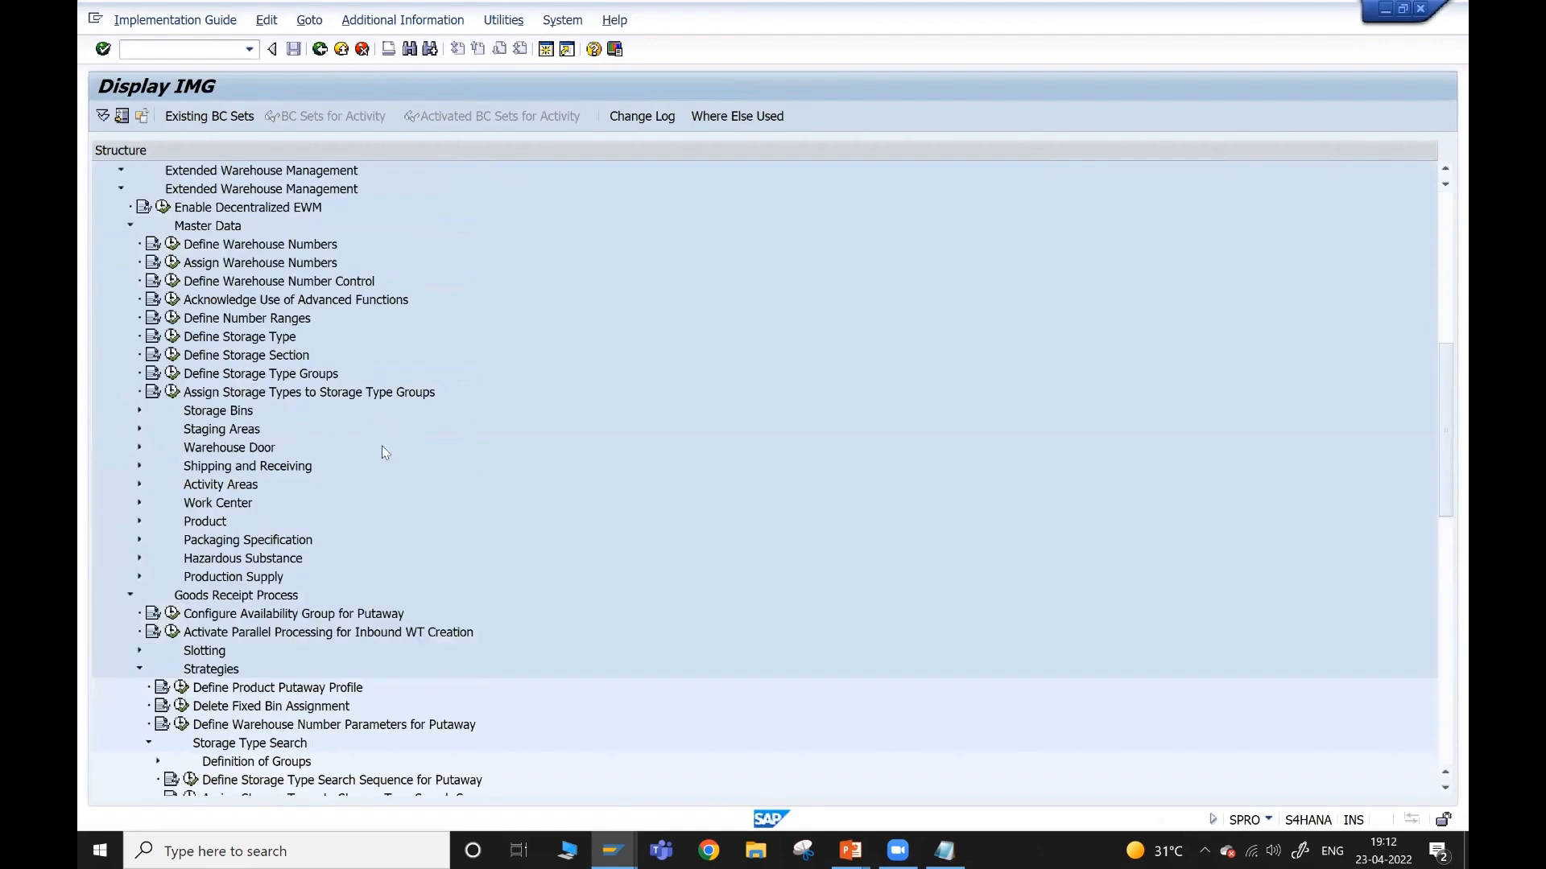
{"action": "left_click", "coordinate": [172, 448]}
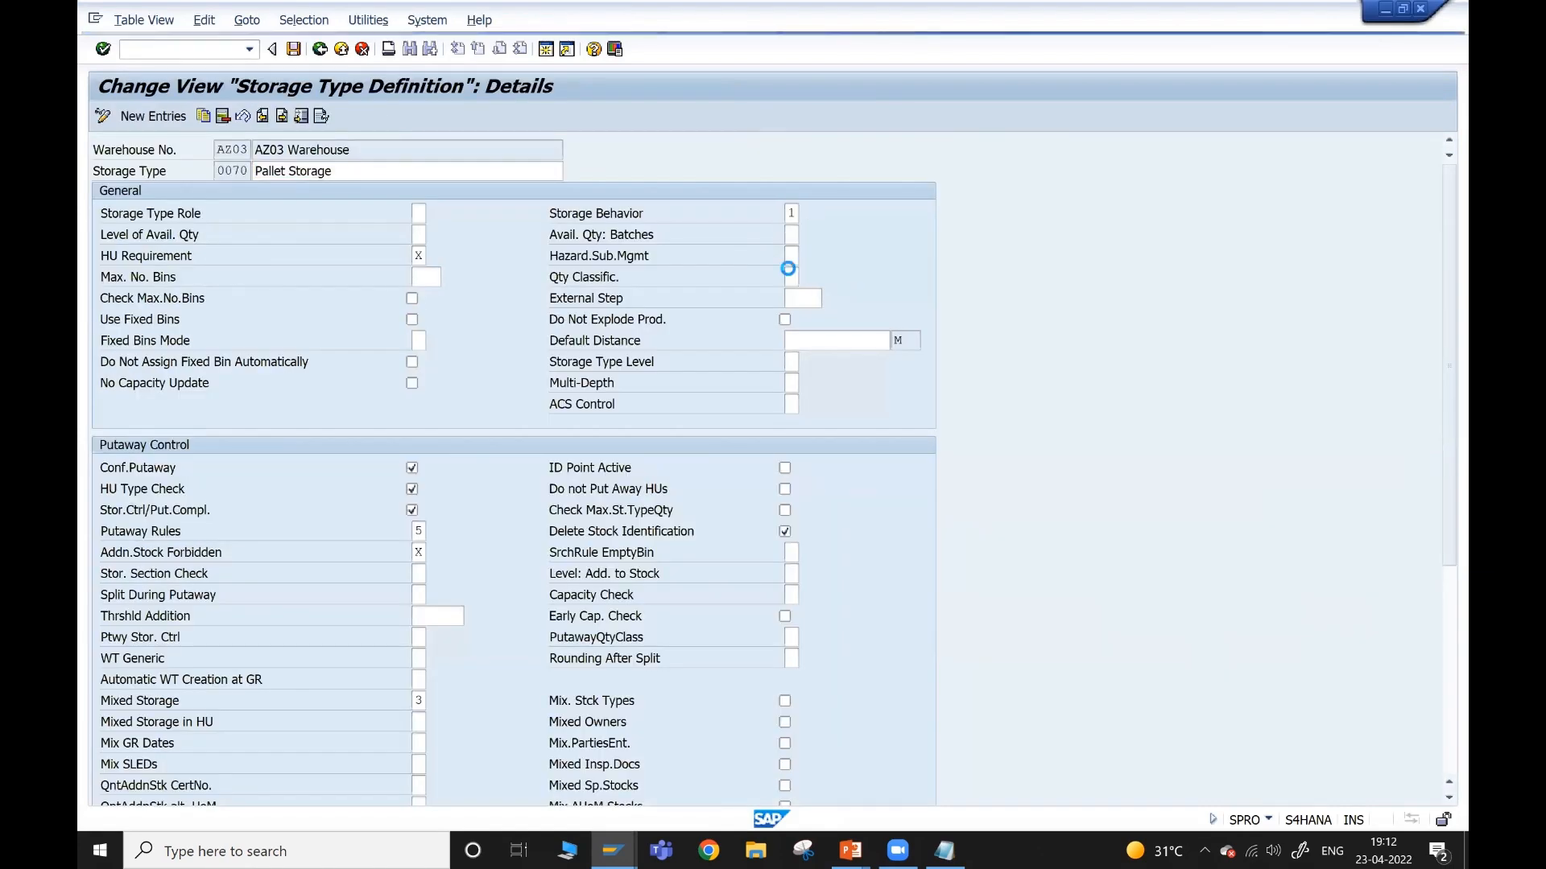
{"action": "key", "text": "F4"}
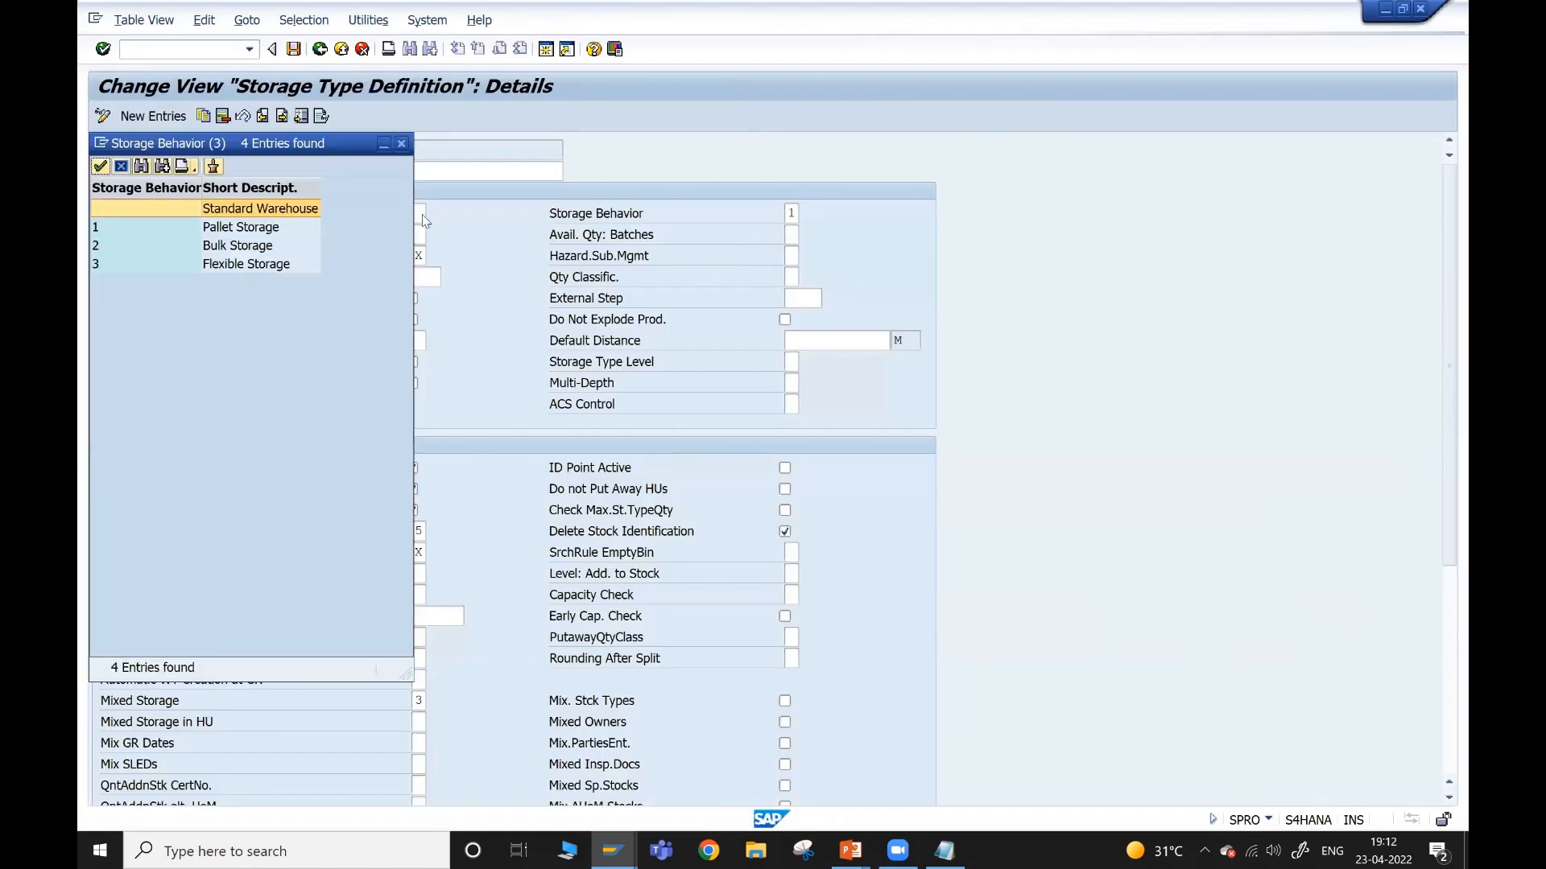
{"action": "left_click", "coordinate": [401, 144]}
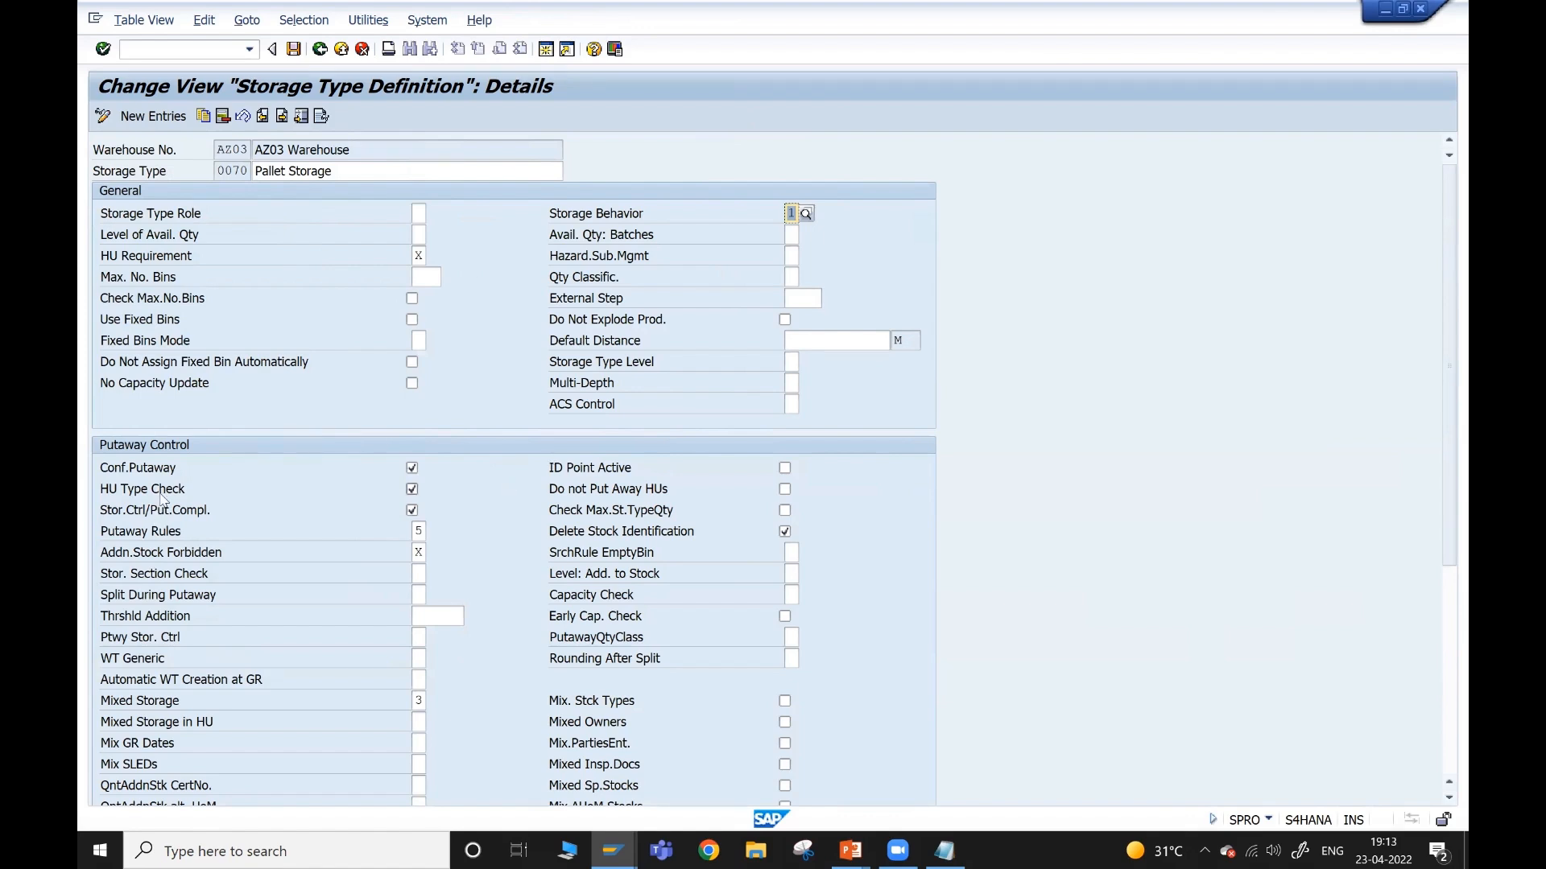
- Switch to the PowerPoint slide illustrating HU types and bin types in pallet storage type 0070
{"action": "key", "text": "alt+Tab"}
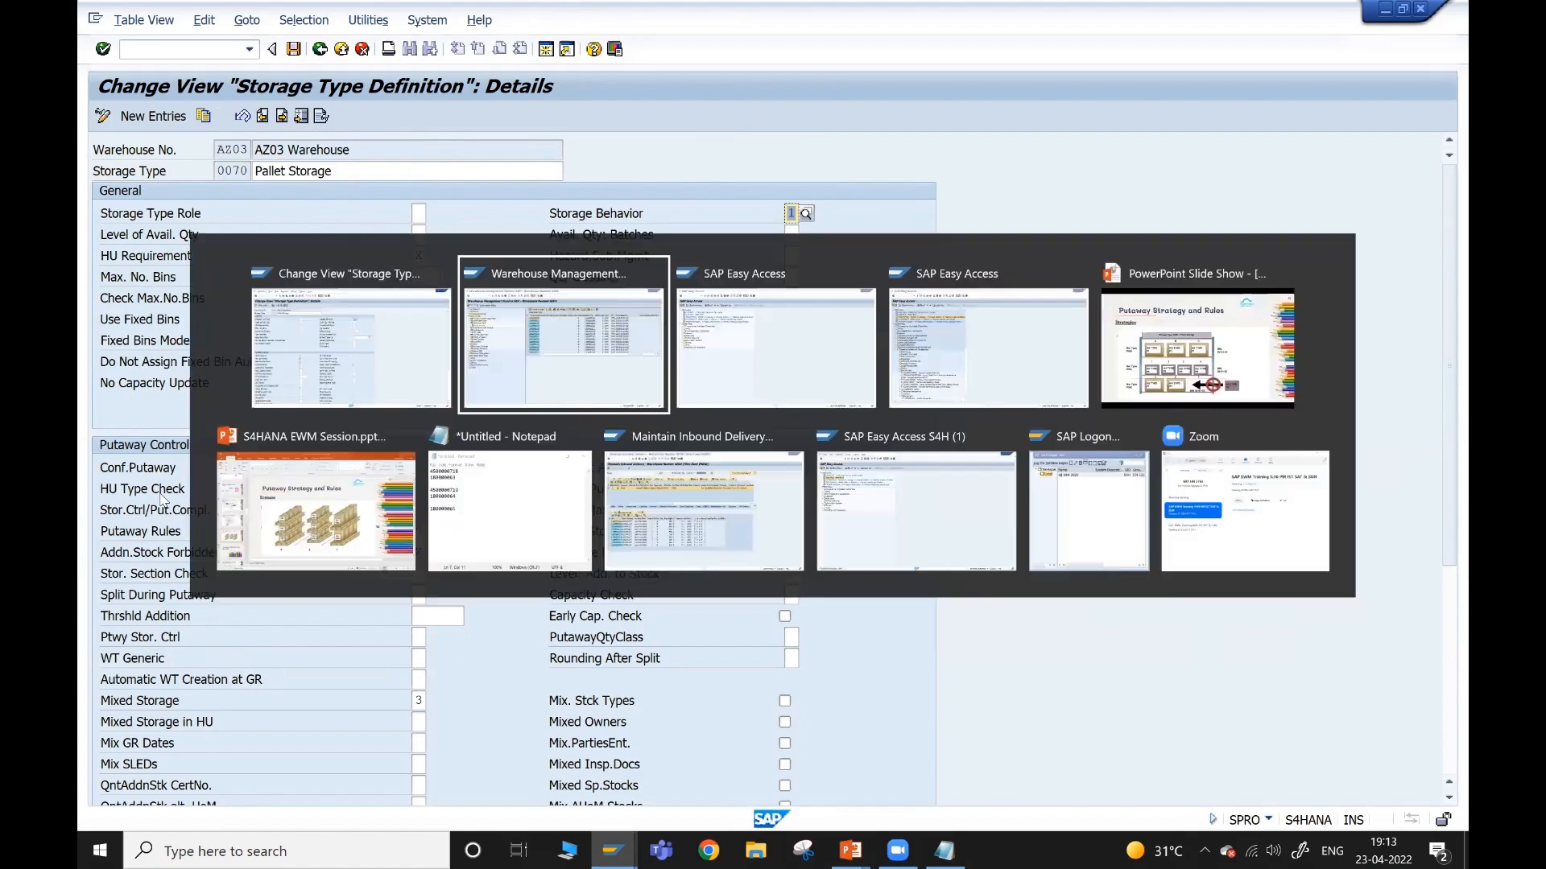
{"action": "key", "text": "alt+Tab"}
{"action": "key", "text": "alt+Tab"}
{"action": "key", "text": "alt+Tab"}
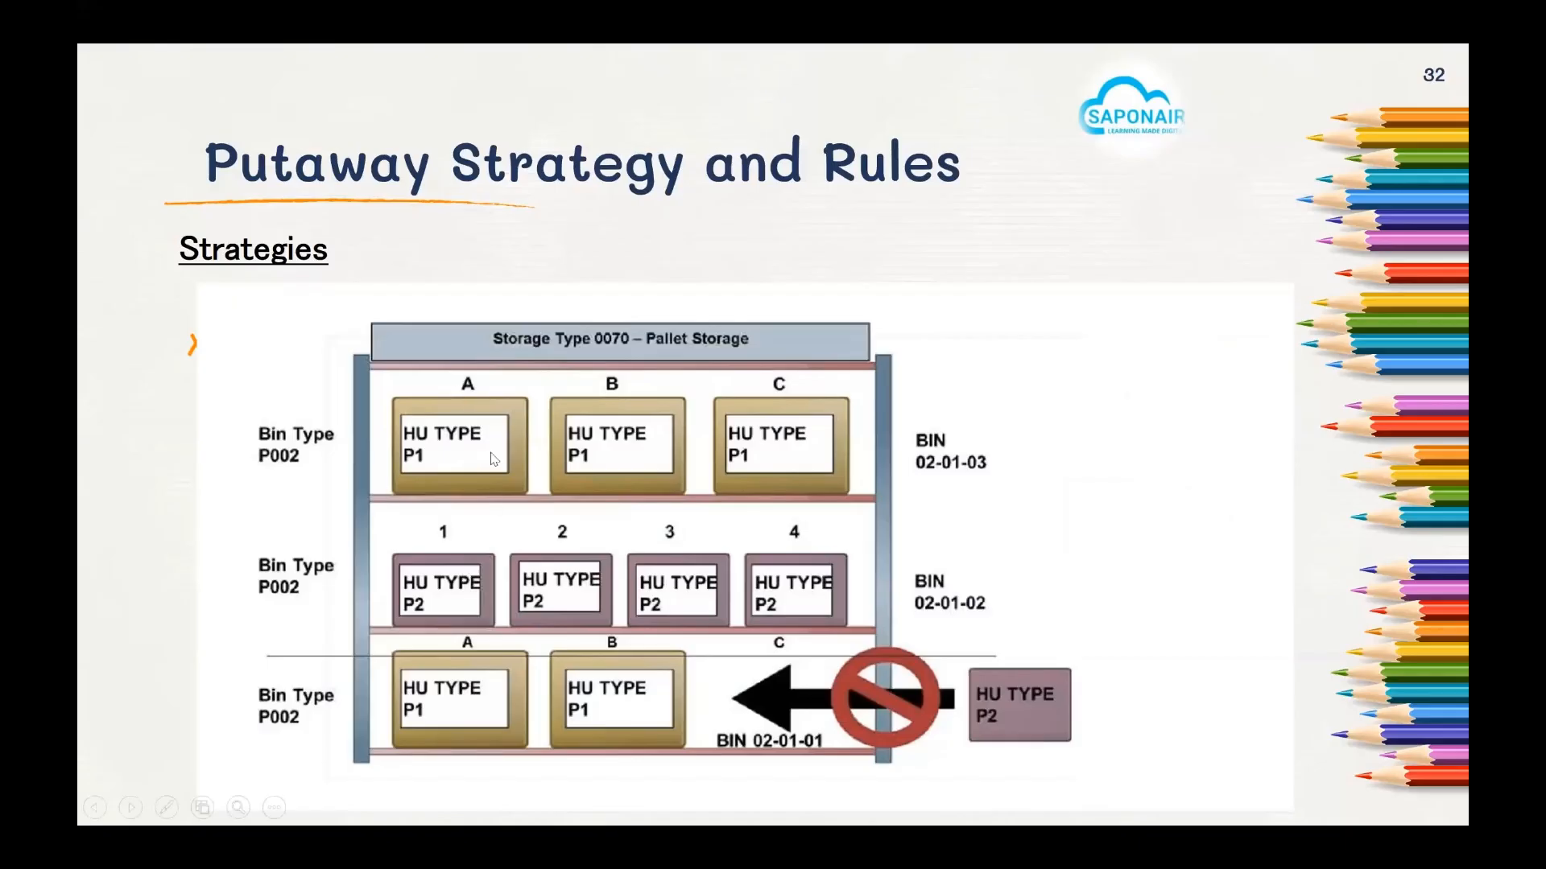
- Switch back to the warehouse monitor and review the pallet storage warehouse tasks' destination bins
{"action": "key", "text": "alt+Tab"}
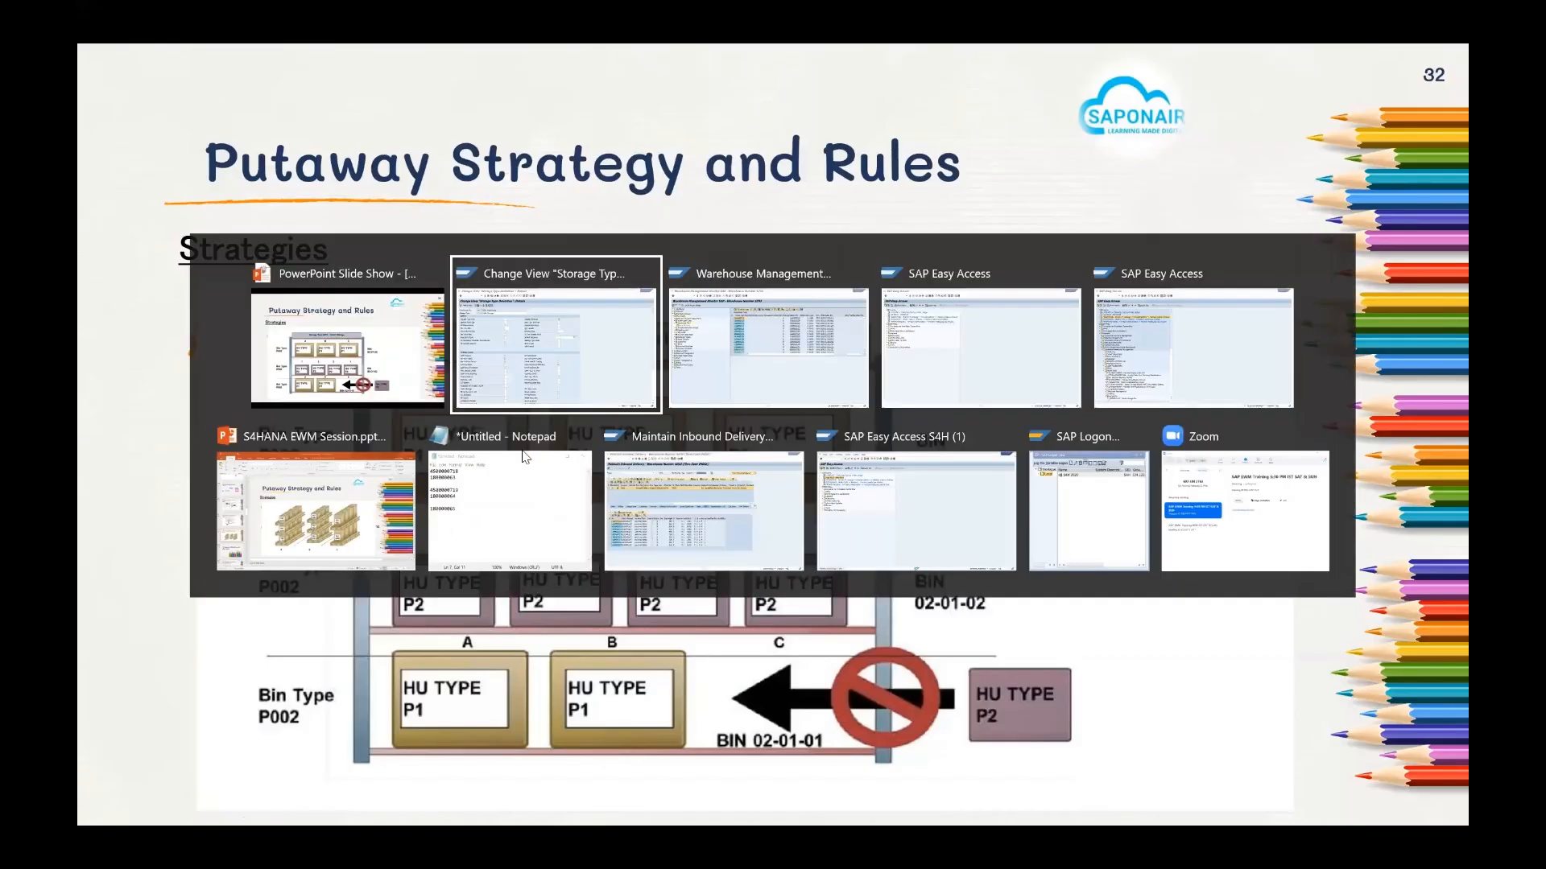
{"action": "key", "text": "alt+Tab"}
{"action": "key", "text": "alt+Tab"}
{"action": "key", "text": "alt+Tab"}
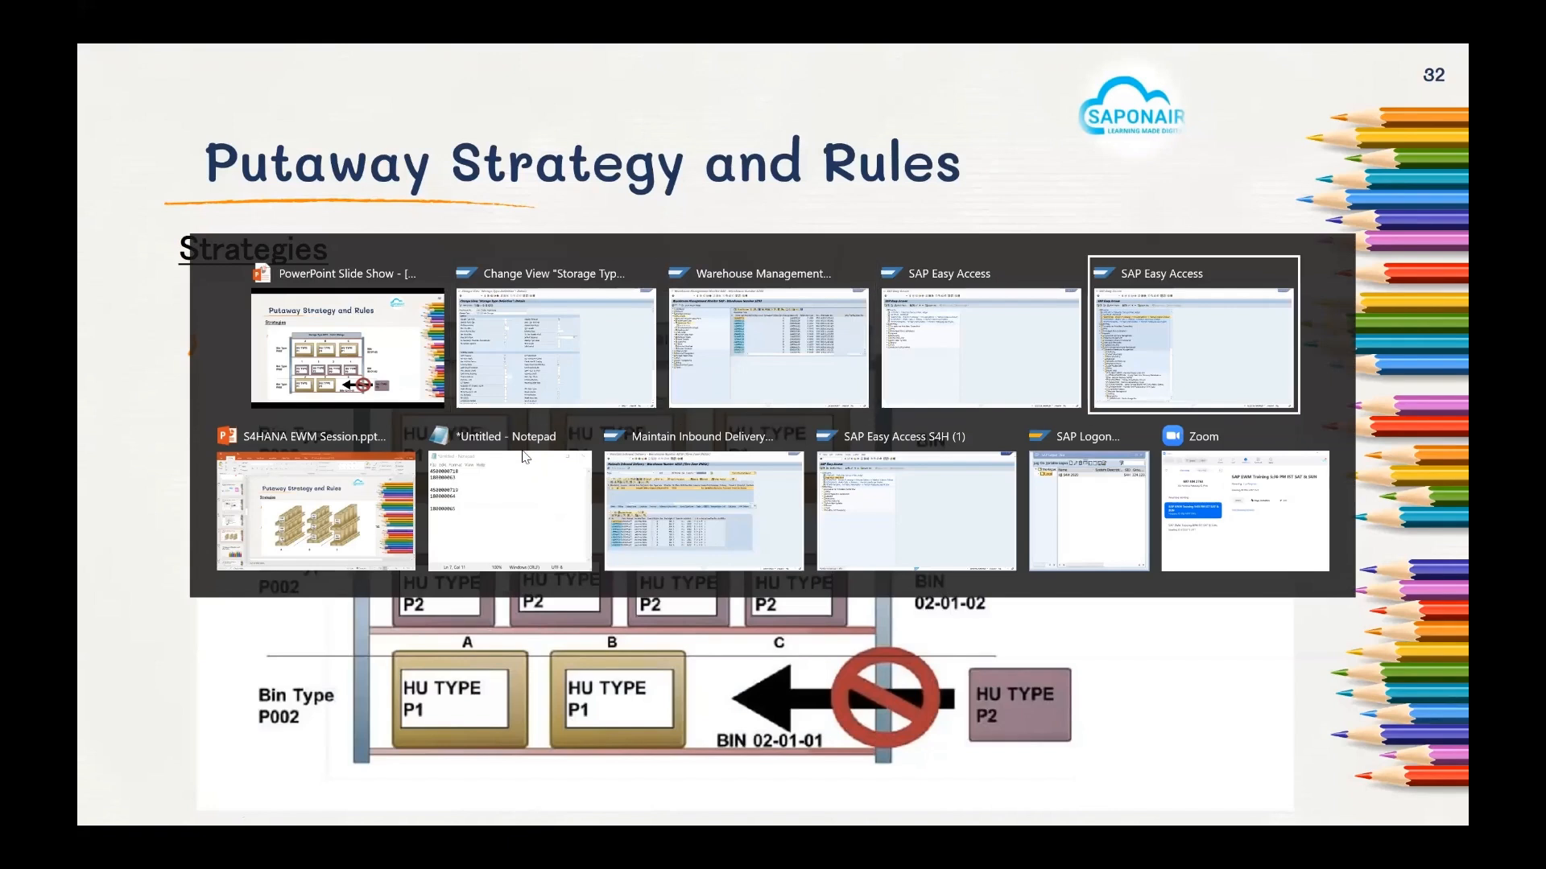
{"action": "key", "text": "alt+Tab"}
{"action": "key", "text": "alt+Tab"}
{"action": "key", "text": "shift+alt+Tab"}
{"action": "key", "text": "shift+alt+Tab"}
{"action": "key", "text": "shift+alt+Tab"}
{"action": "key", "text": "shift+alt+Tab"}
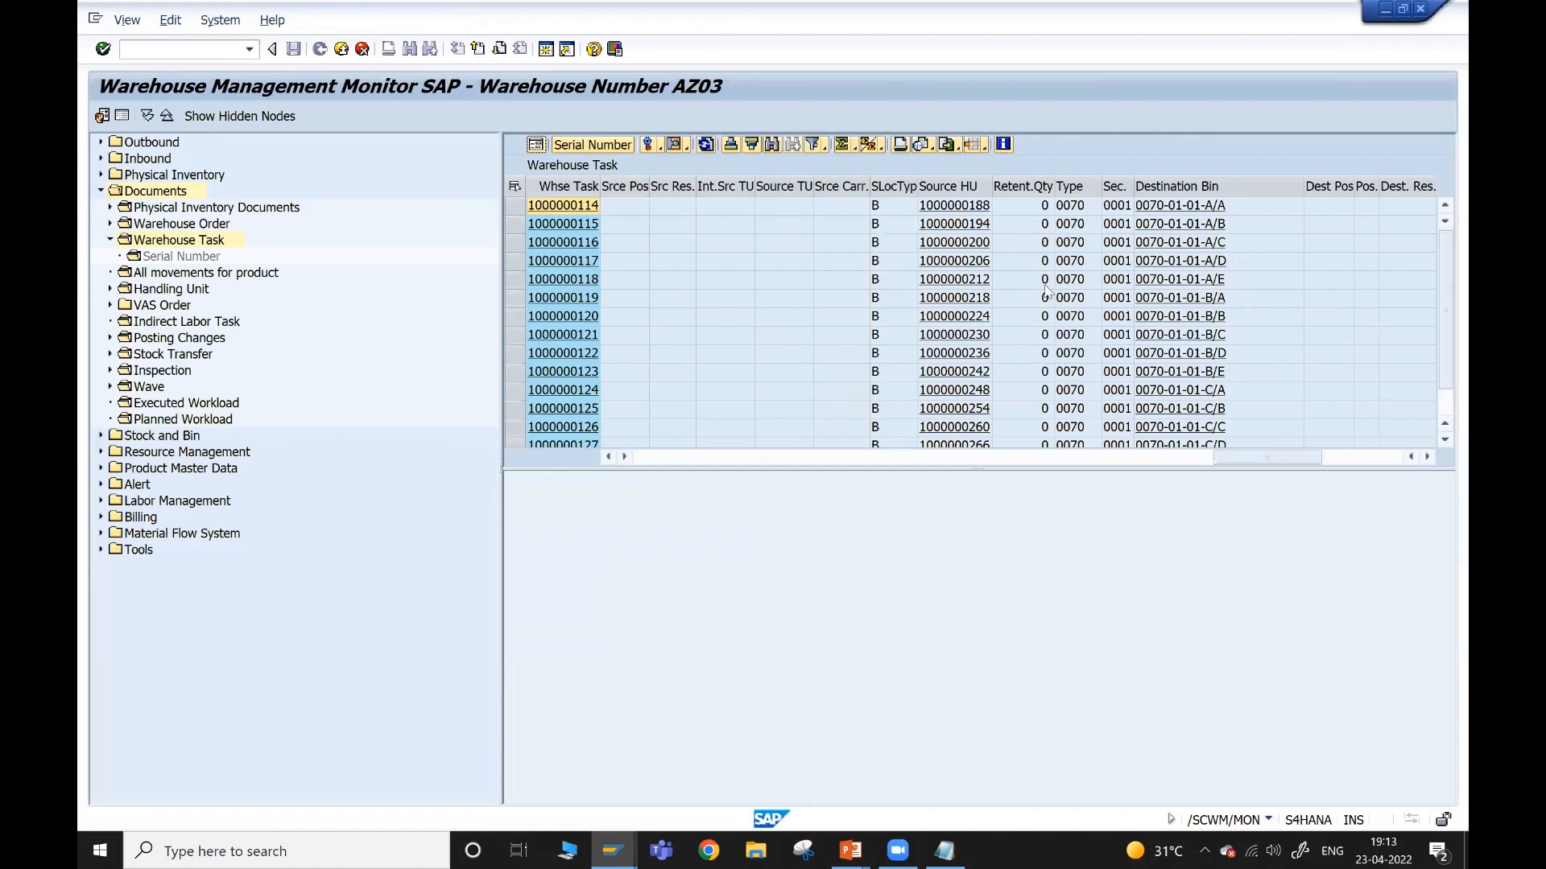
- Leave the storage type details, open Define Bin Sections under Storage Behavior: Pallets and inspect the AZ03 entry
{"action": "key", "text": "alt+Tab"}
{"action": "key", "text": "Tab"}
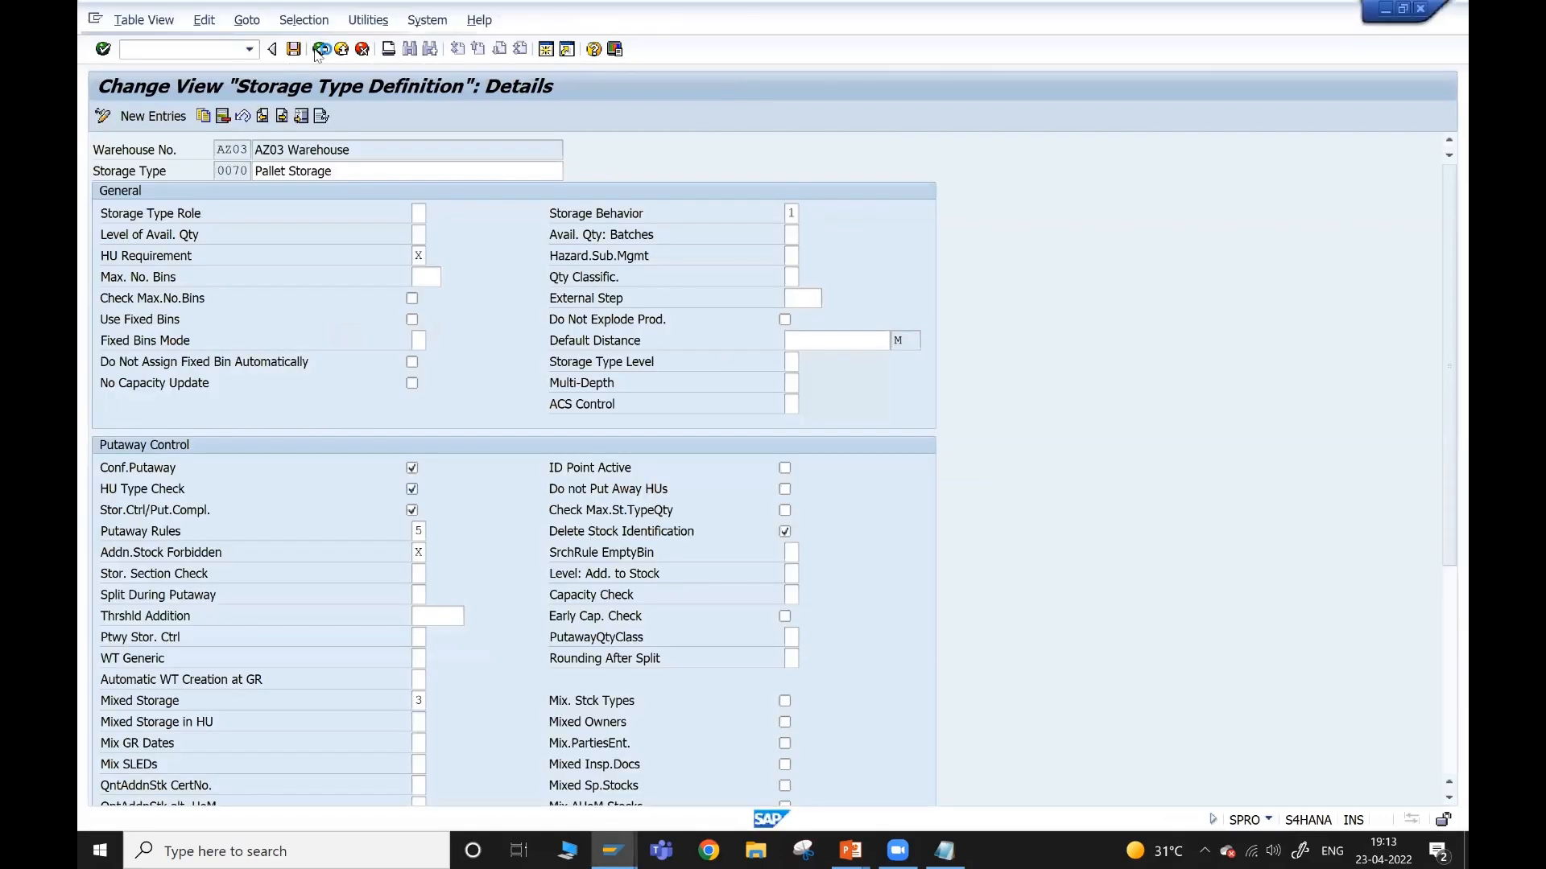
{"action": "left_click", "coordinate": [321, 49]}
{"action": "key", "text": "F3"}
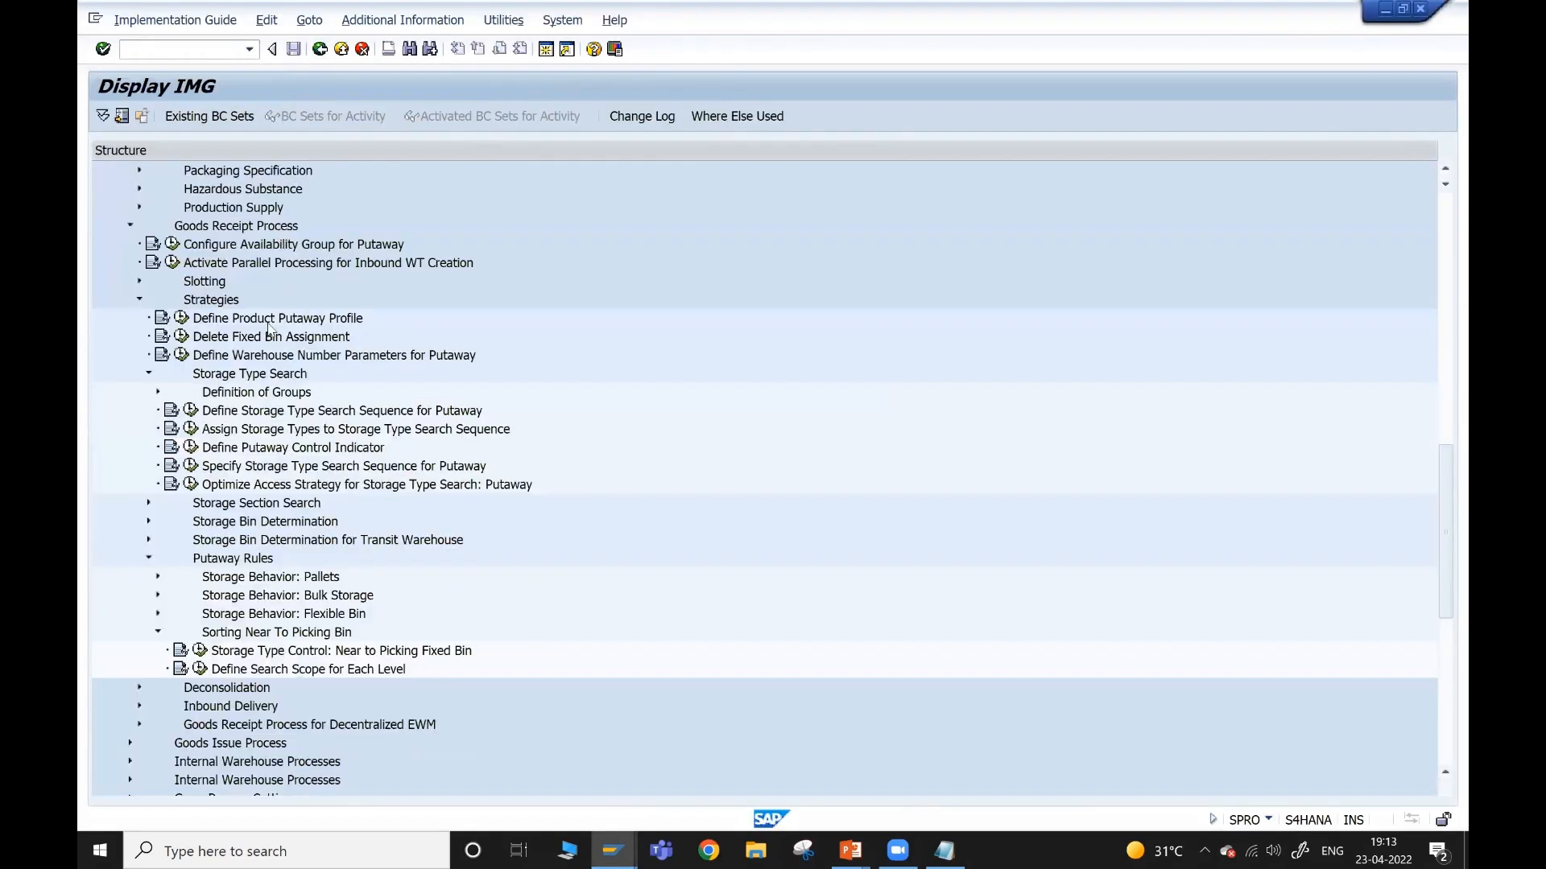
{"action": "scroll", "coordinate": [268, 323], "scroll_direction": "down", "scroll_amount": 4}
{"action": "left_click", "coordinate": [208, 304]}
{"action": "left_click", "coordinate": [158, 318]}
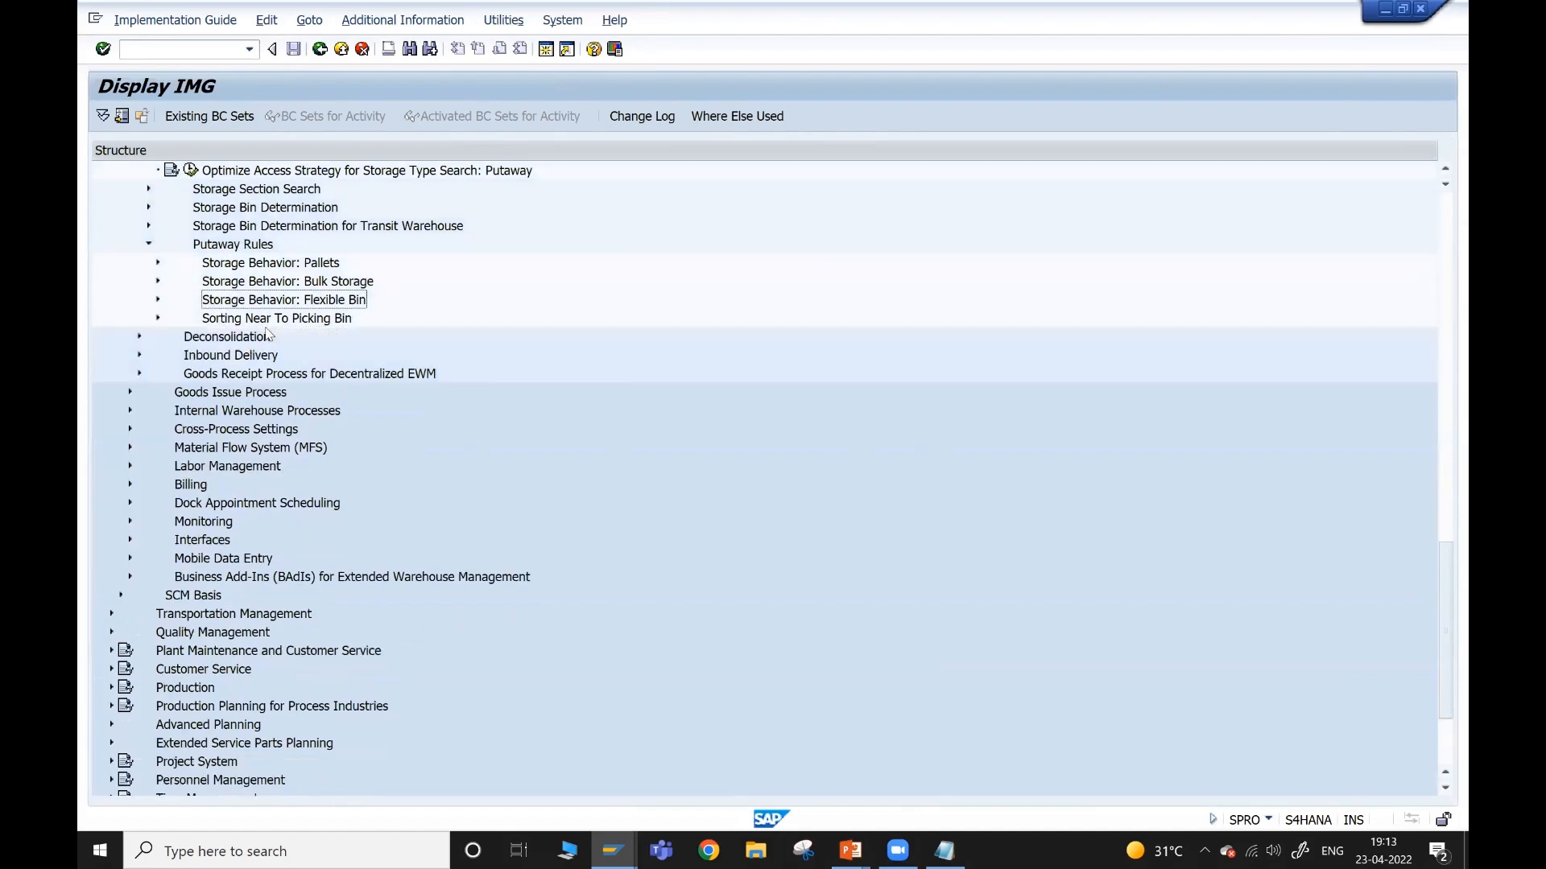
{"action": "scroll", "coordinate": [266, 328], "scroll_direction": "up", "scroll_amount": 2}
{"action": "scroll", "coordinate": [268, 333], "scroll_direction": "up", "scroll_amount": 3}
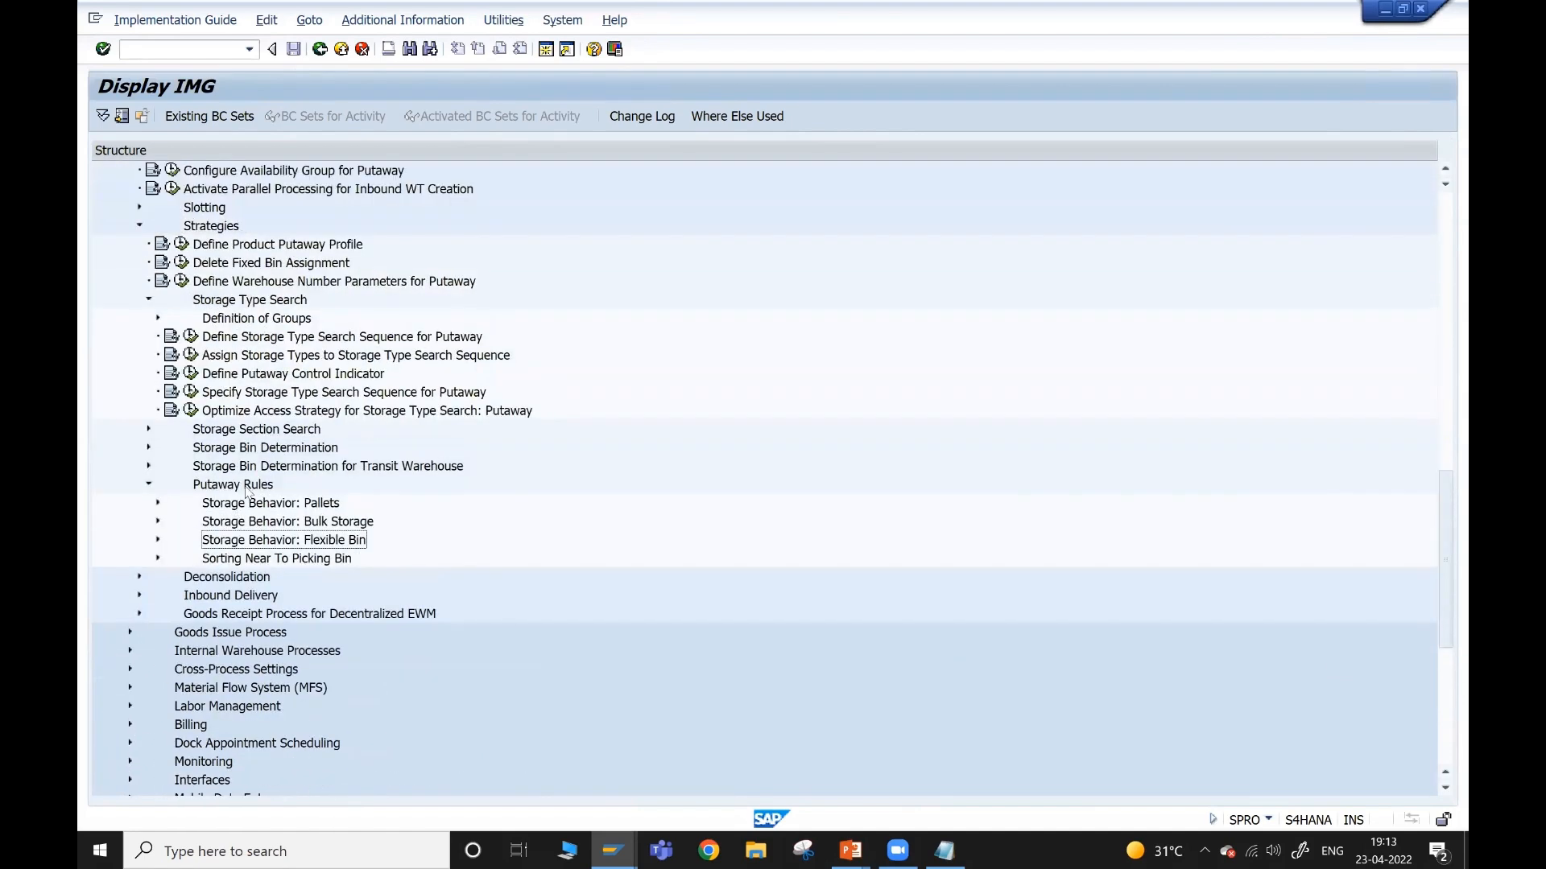
{"action": "left_click", "coordinate": [160, 503]}
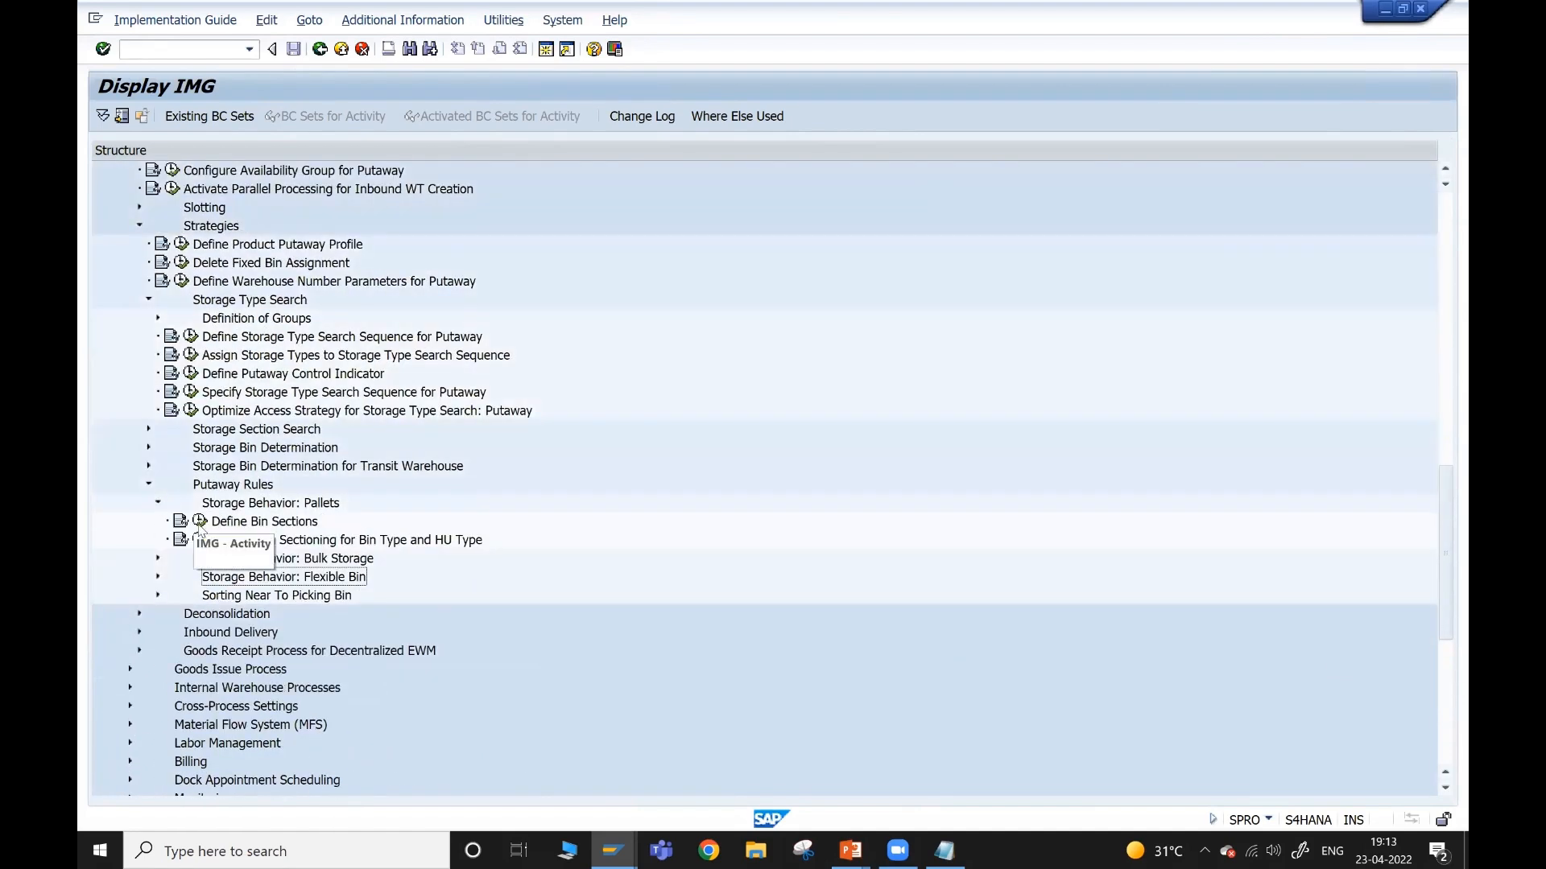
{"action": "left_click", "coordinate": [200, 522]}
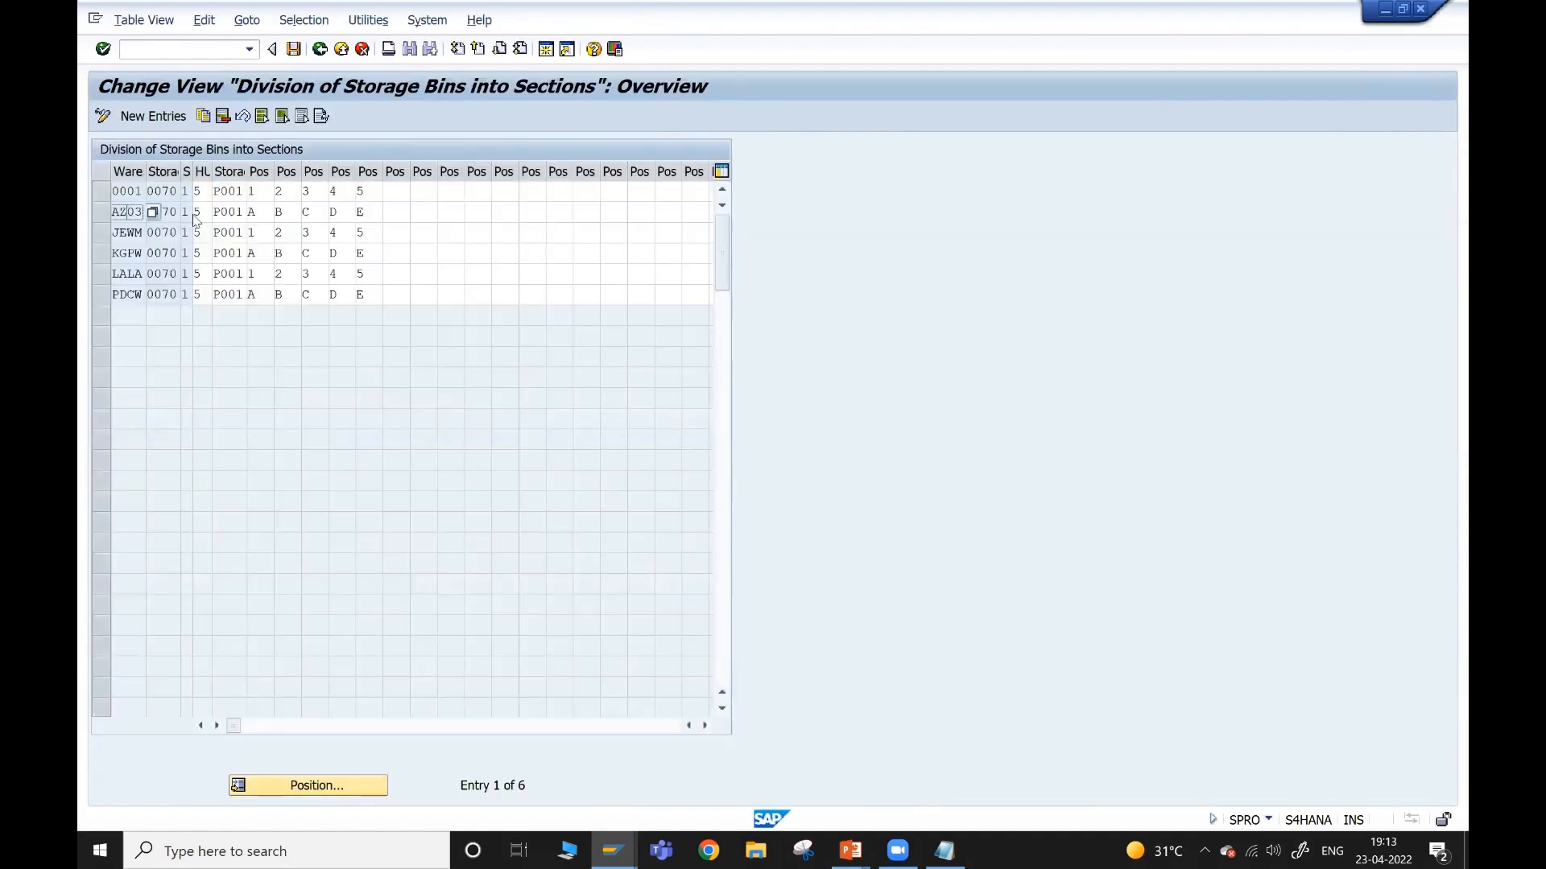
{"action": "double_click", "coordinate": [201, 212]}
{"action": "left_click", "coordinate": [231, 210]}
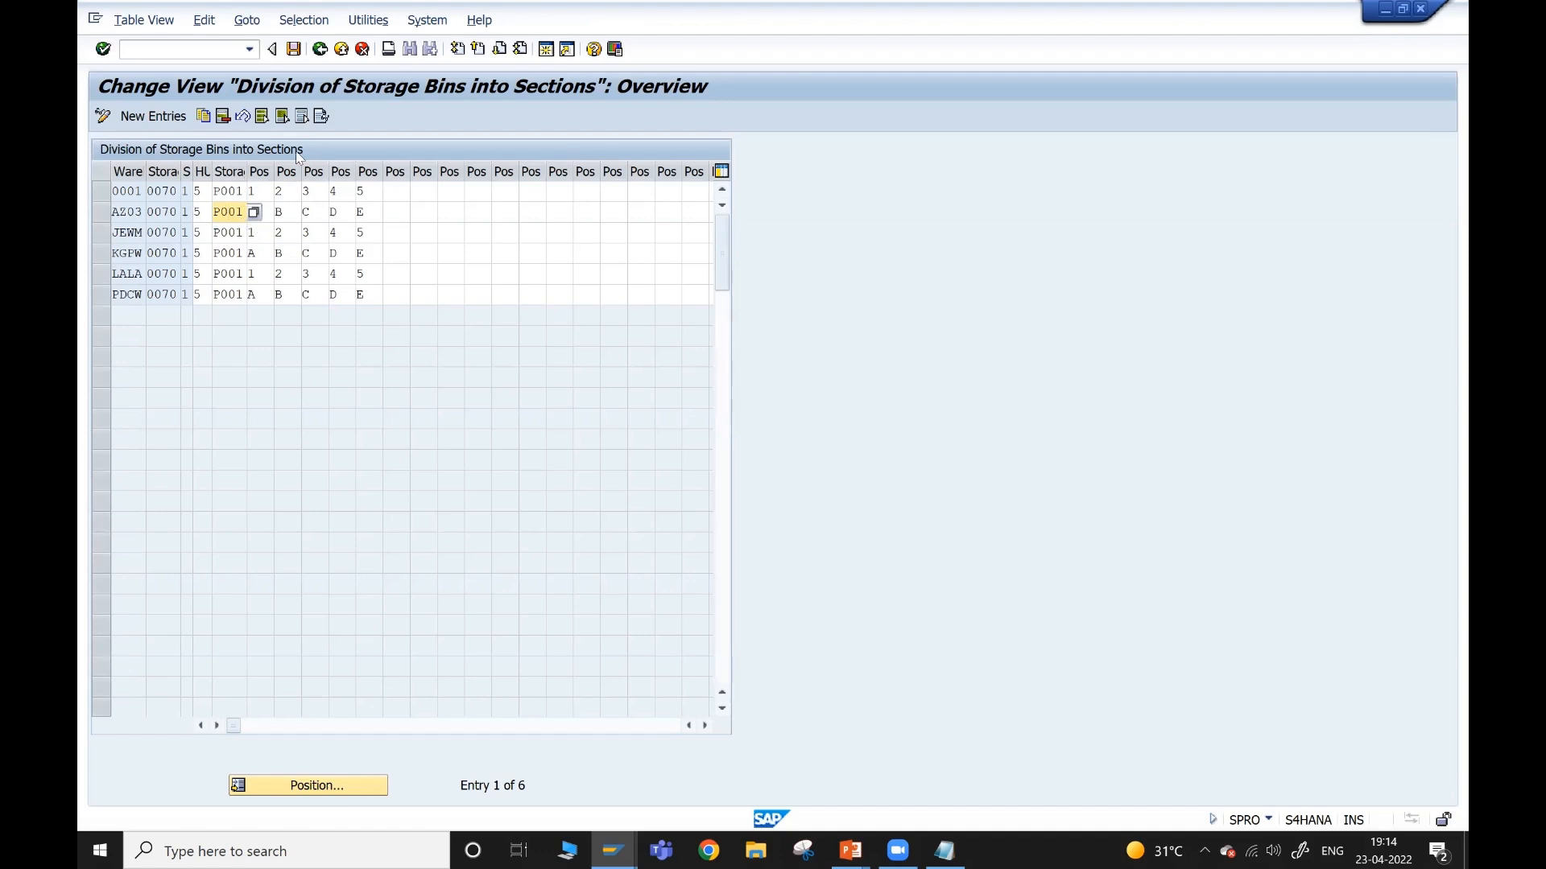
- Copy the AZ03 0070 bin section entry, setting the section key to 2 and the HU count to 3
{"action": "left_click", "coordinate": [98, 211]}
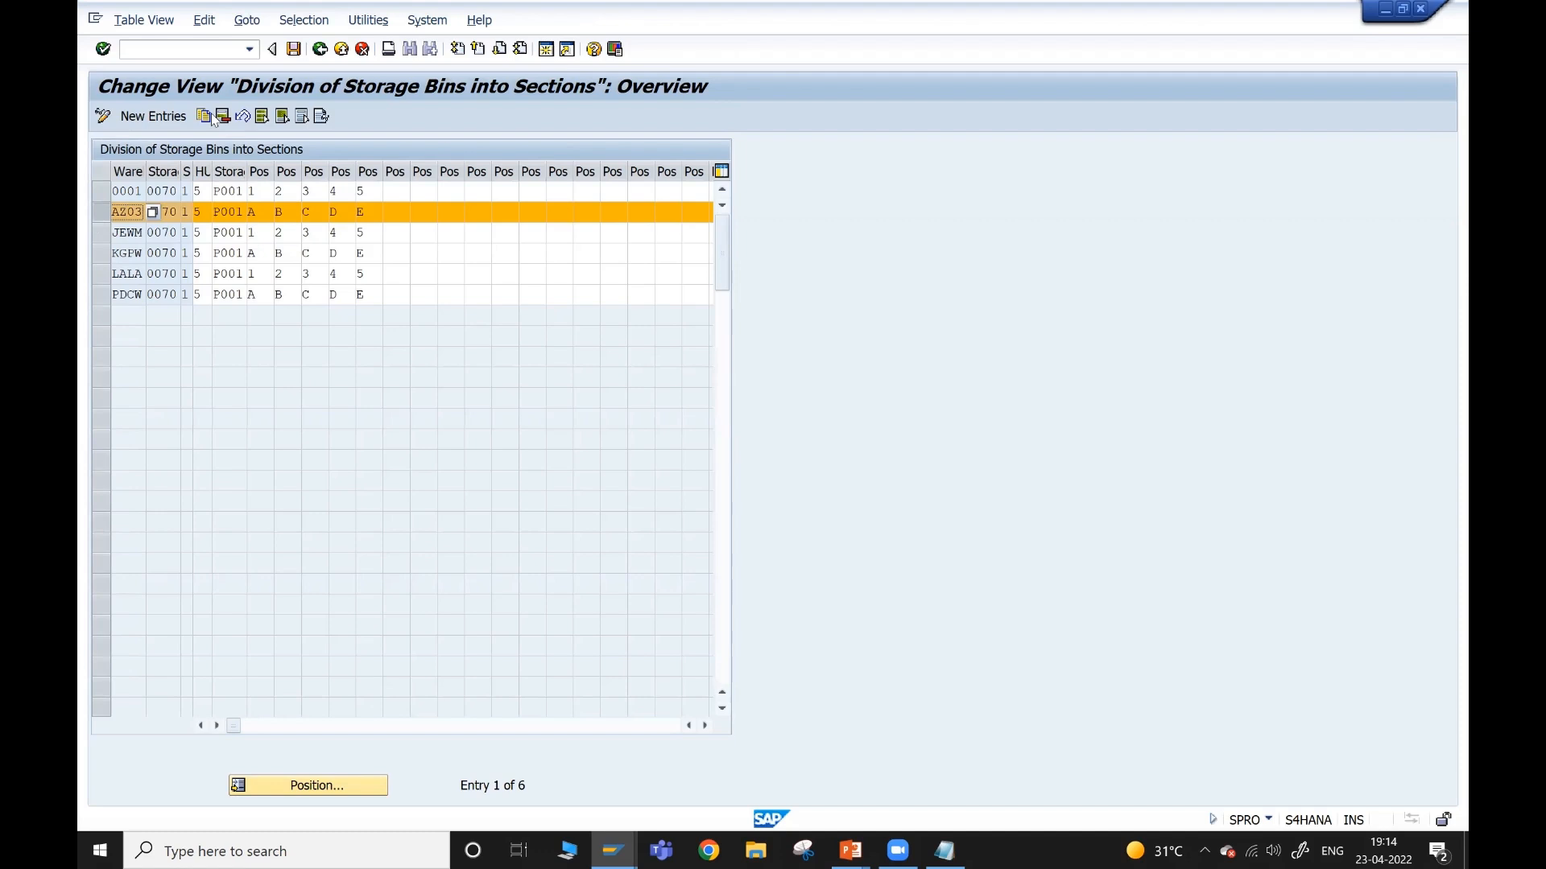
{"action": "key", "text": "F6"}
{"action": "key", "text": "Tab"}
{"action": "key", "text": "Tab"}
{"action": "key", "text": "Tab"}
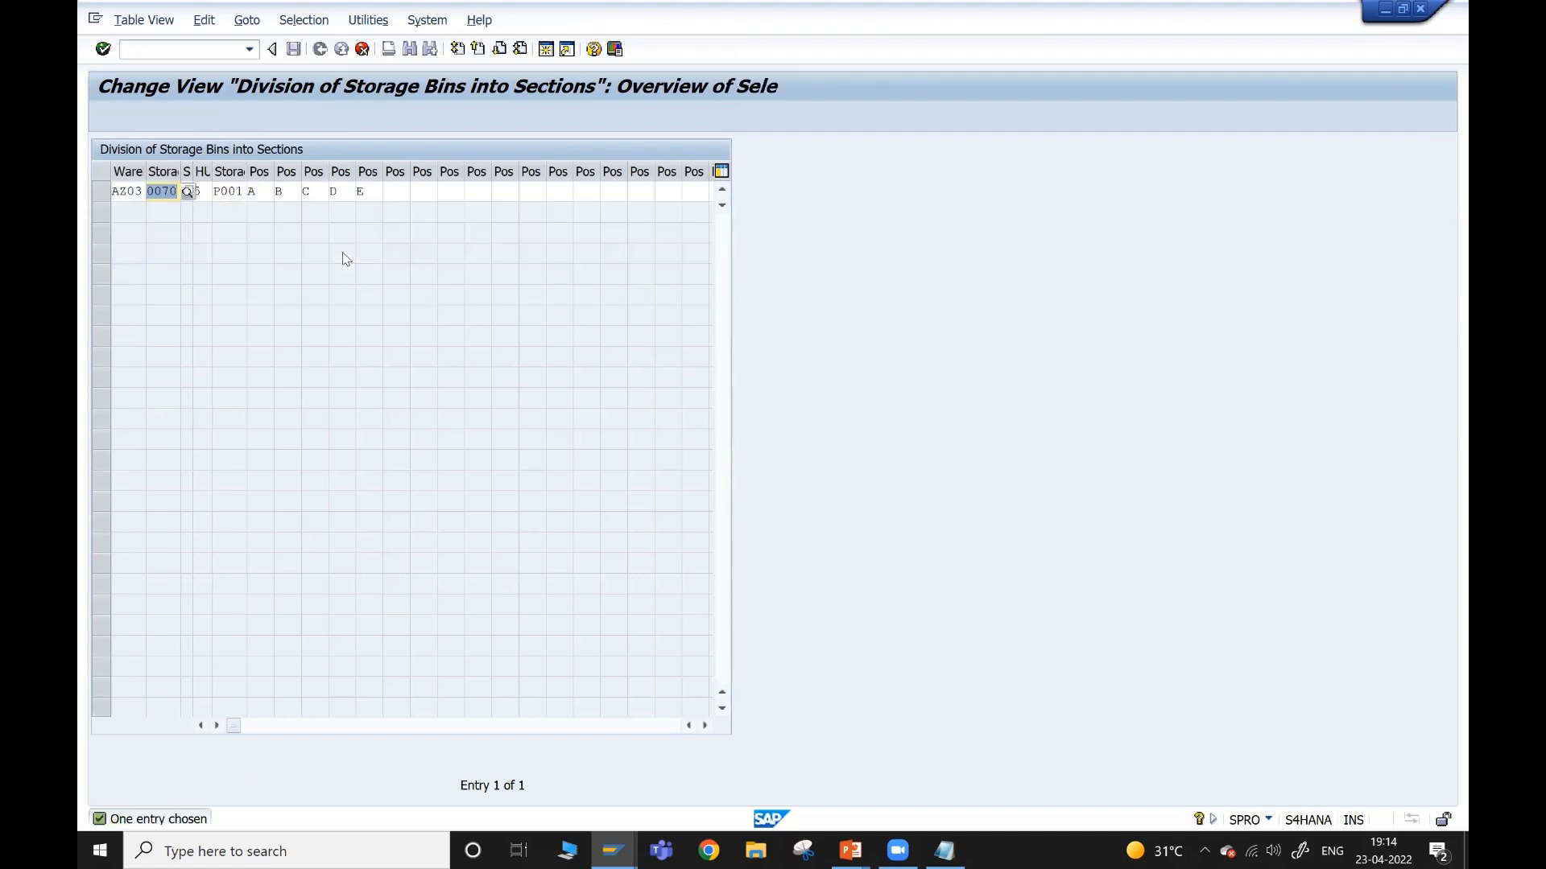
{"action": "key", "text": "shift+Tab"}
{"action": "type", "text": "2"}
{"action": "key", "text": "Tab"}
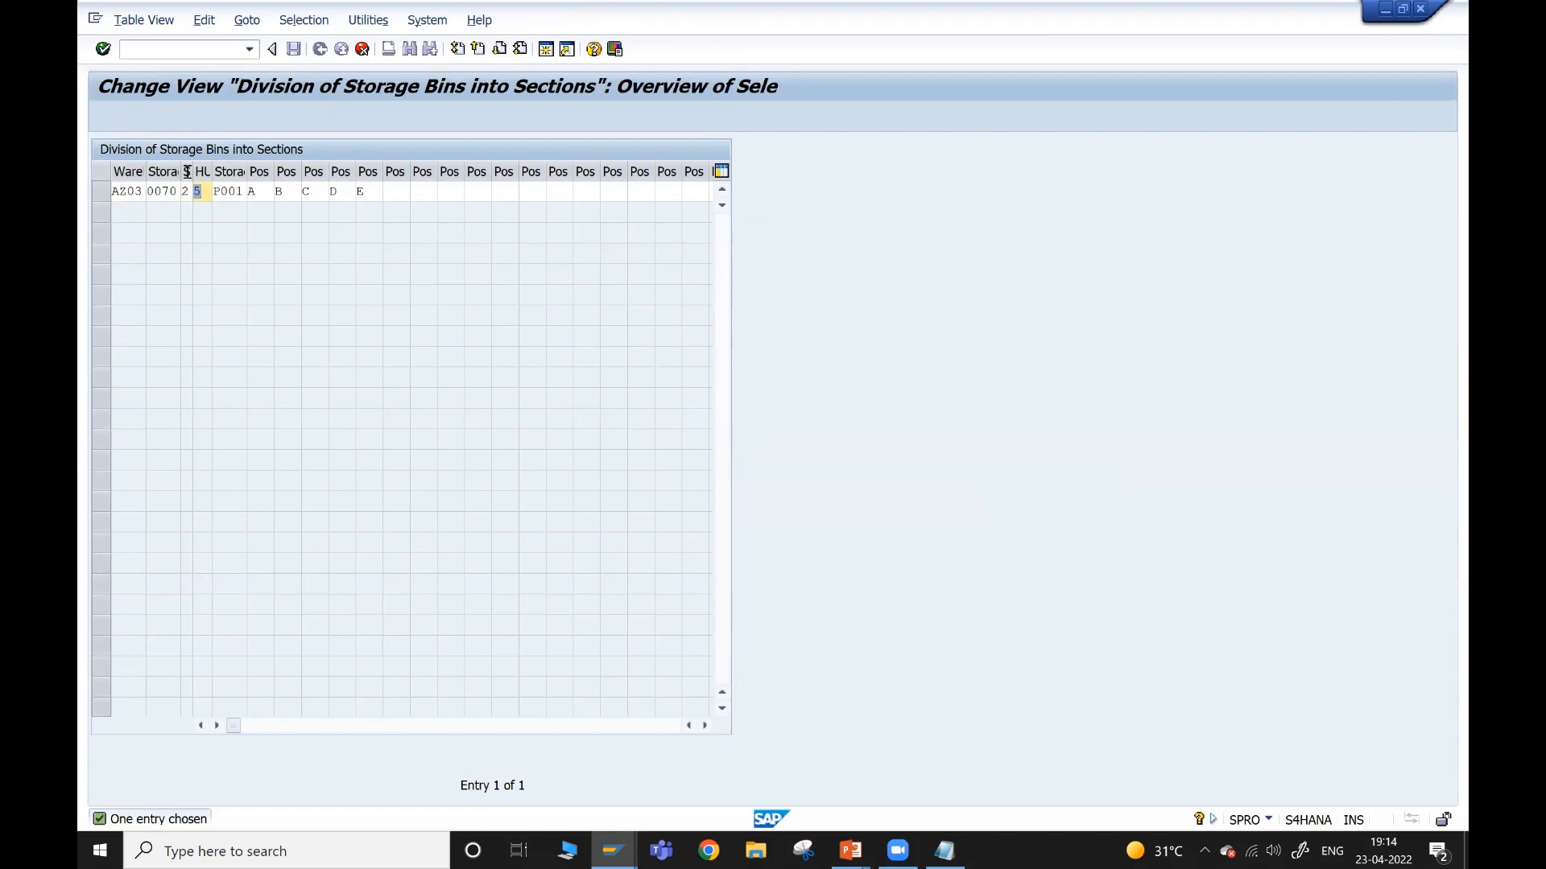
{"action": "key", "text": "Tab"}
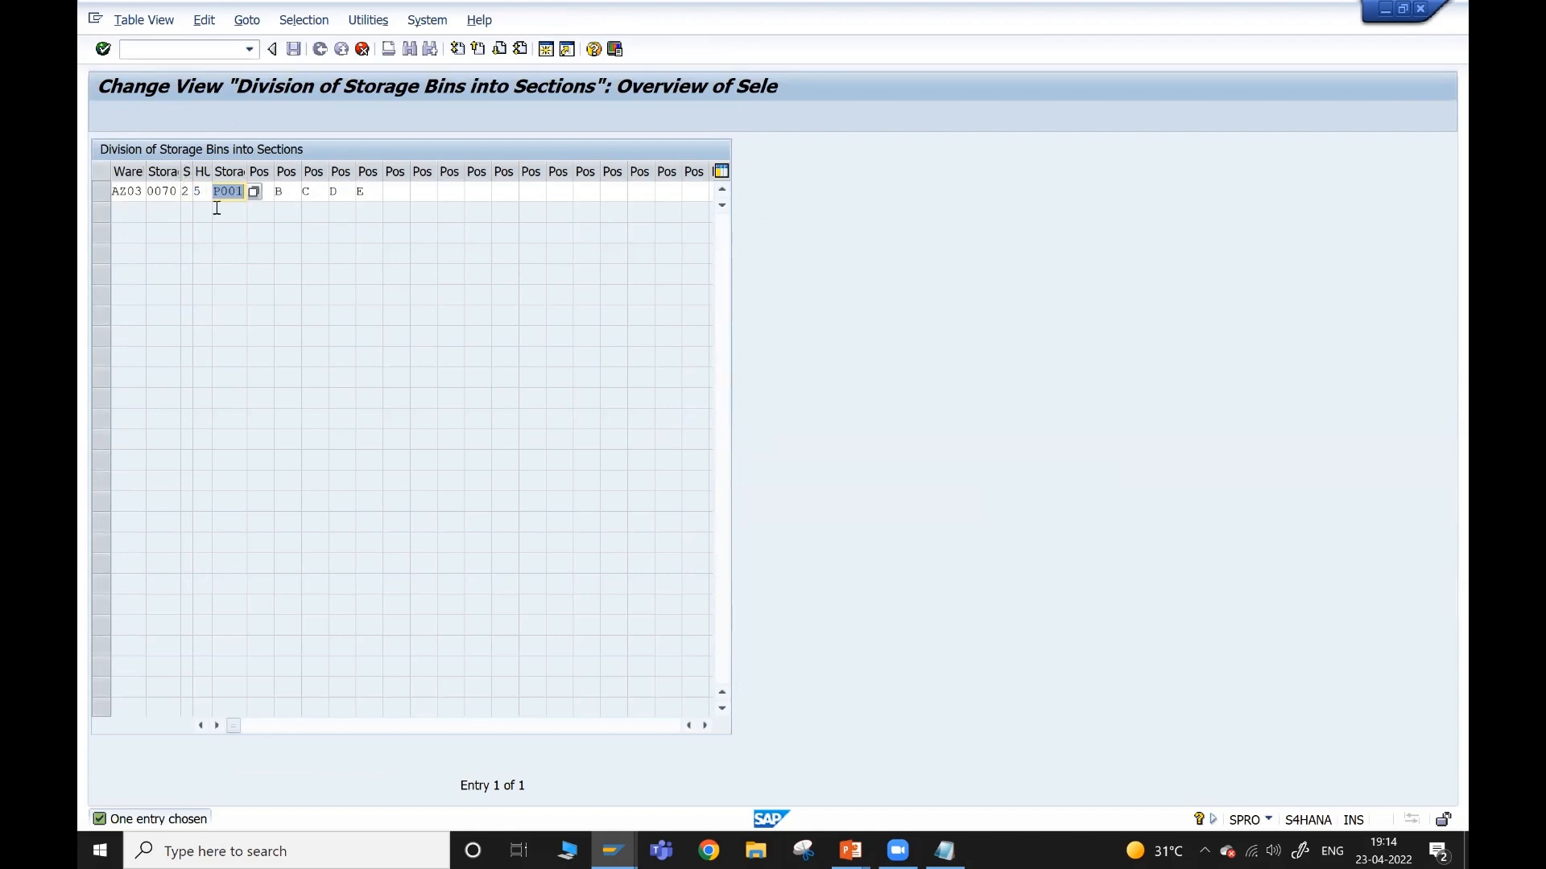
{"action": "left_click", "coordinate": [196, 193]}
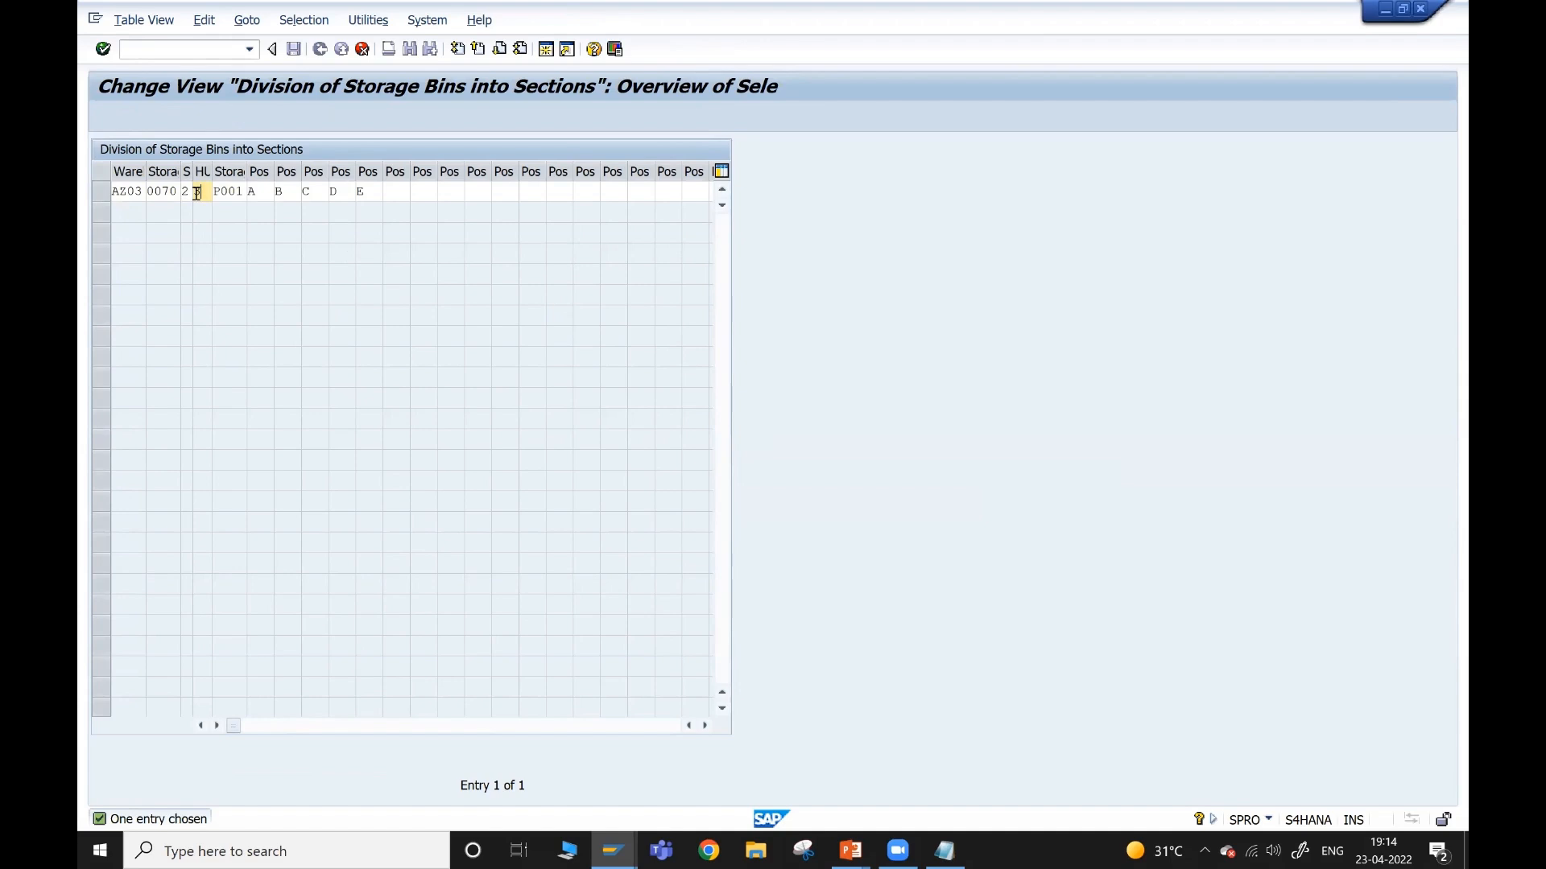
{"action": "type", "text": "3"}
{"action": "key", "text": "Tab"}
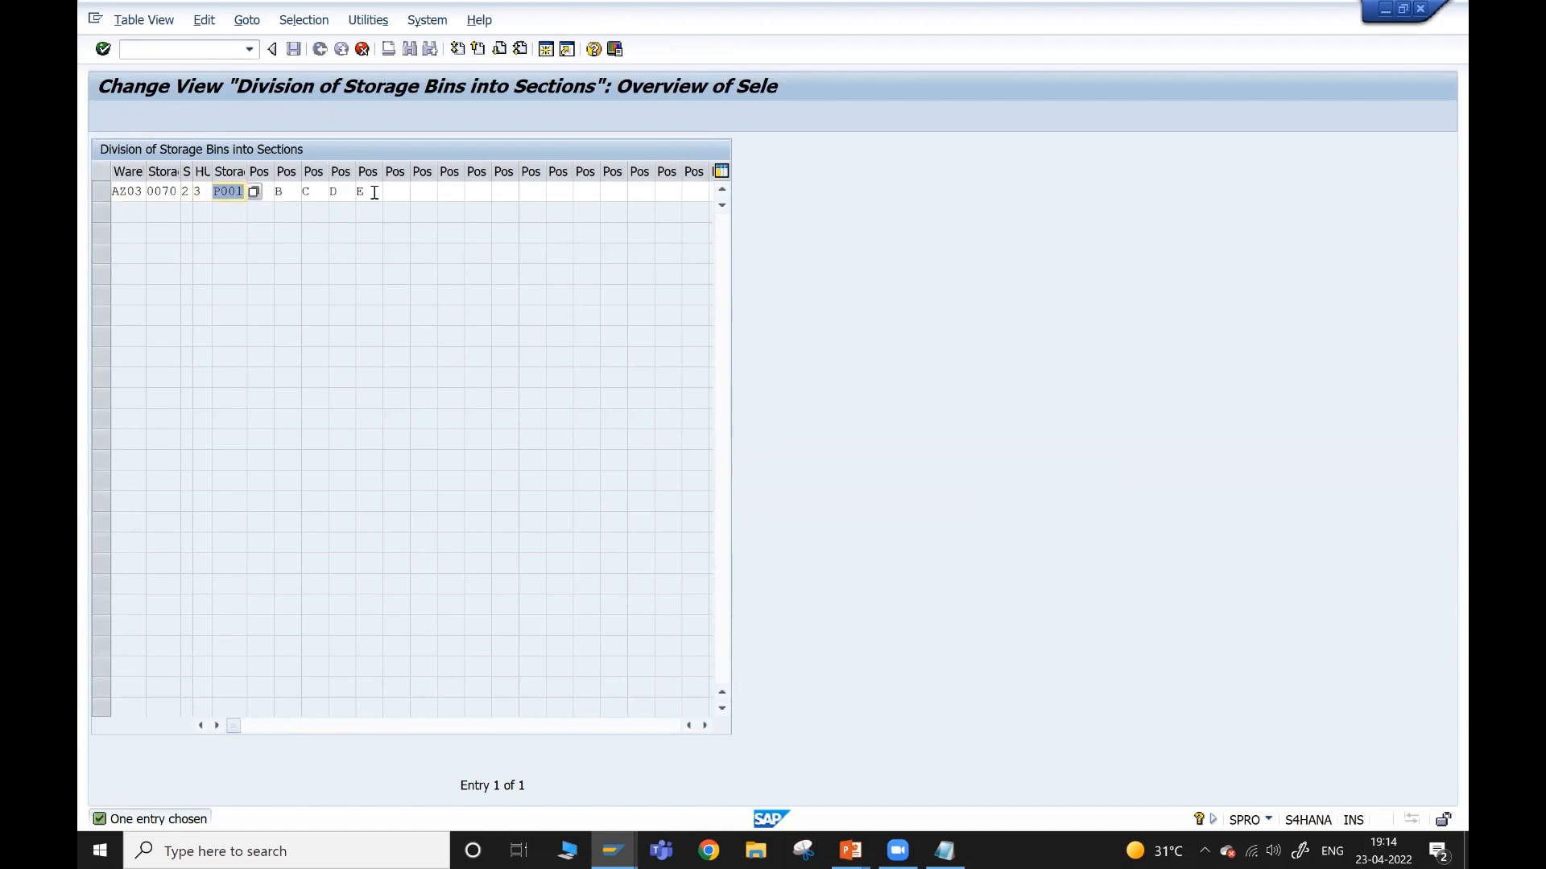
- Replace the copied entry's five lettered positions with the three positions 1, 2 and 3 and accept the copy
{"action": "left_click", "coordinate": [375, 192]}
{"action": "key", "text": "BackSpace"}
{"action": "left_click", "coordinate": [340, 191]}
{"action": "key", "text": "BackSpace"}
{"action": "left_click", "coordinate": [264, 187]}
{"action": "key", "text": "BackSpace"}
{"action": "type", "text": "1 2 "}
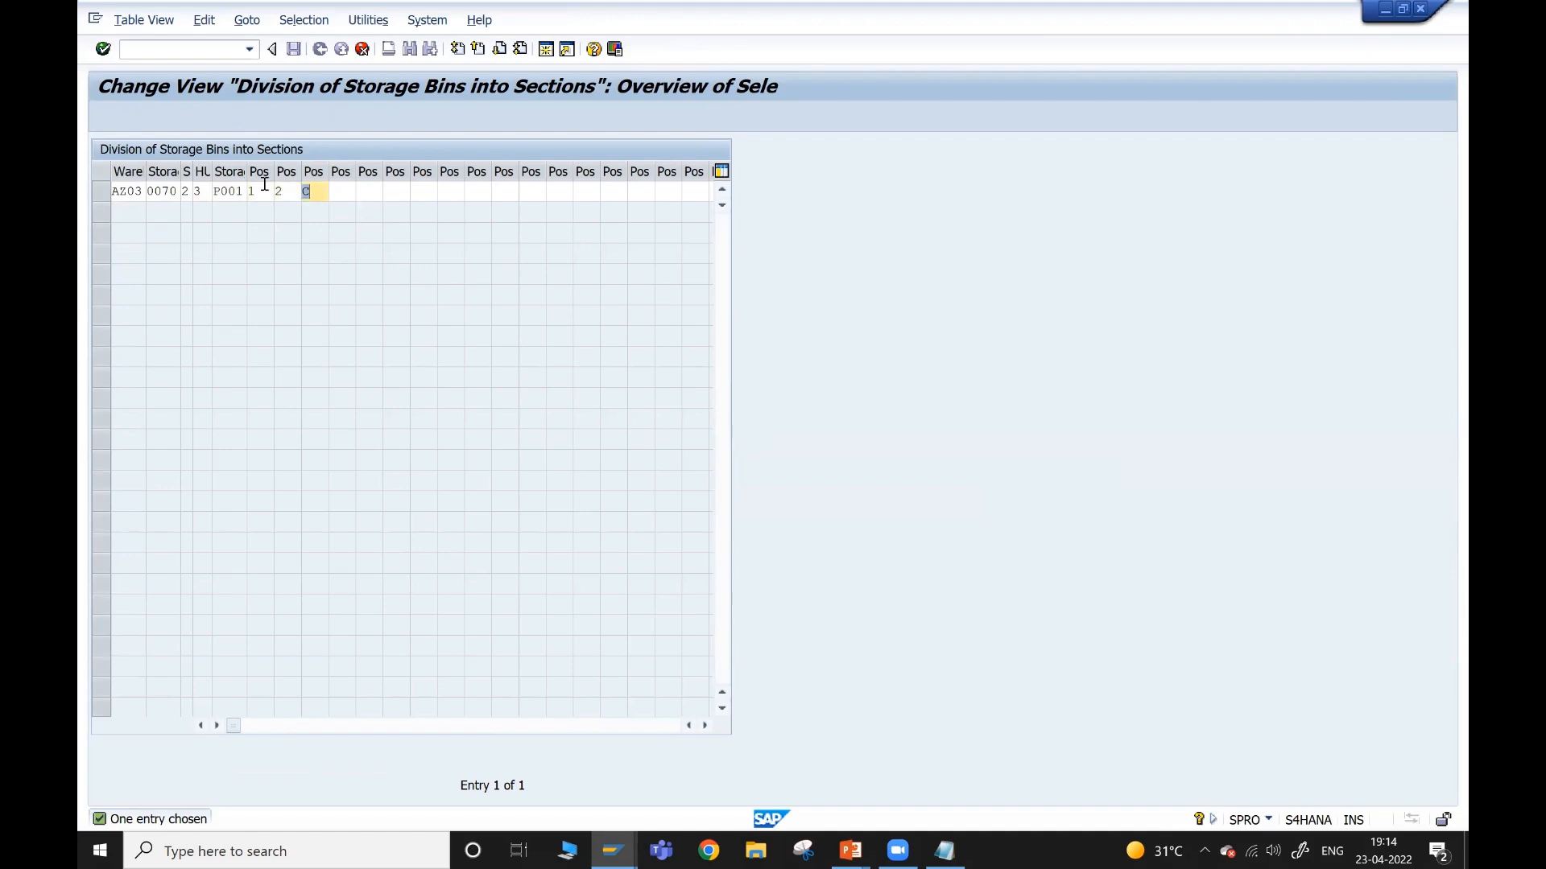
{"action": "type", "text": "3"}
{"action": "key", "text": "Return"}
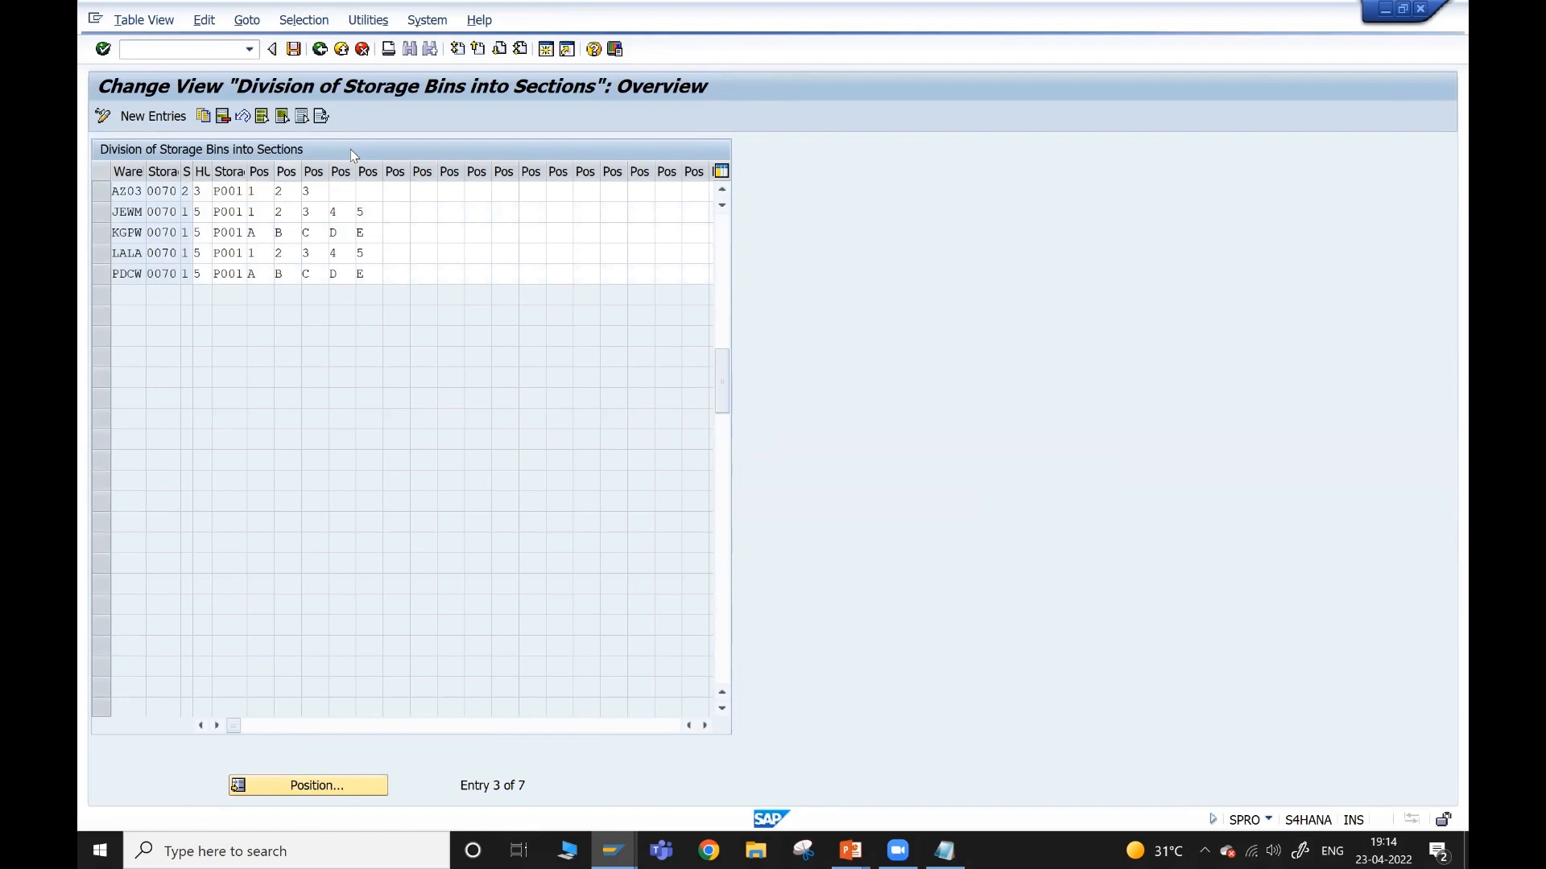
- Save the new bin section entry under the customizing request and return to the customizing guide
{"action": "key", "text": "ctrl+s"}
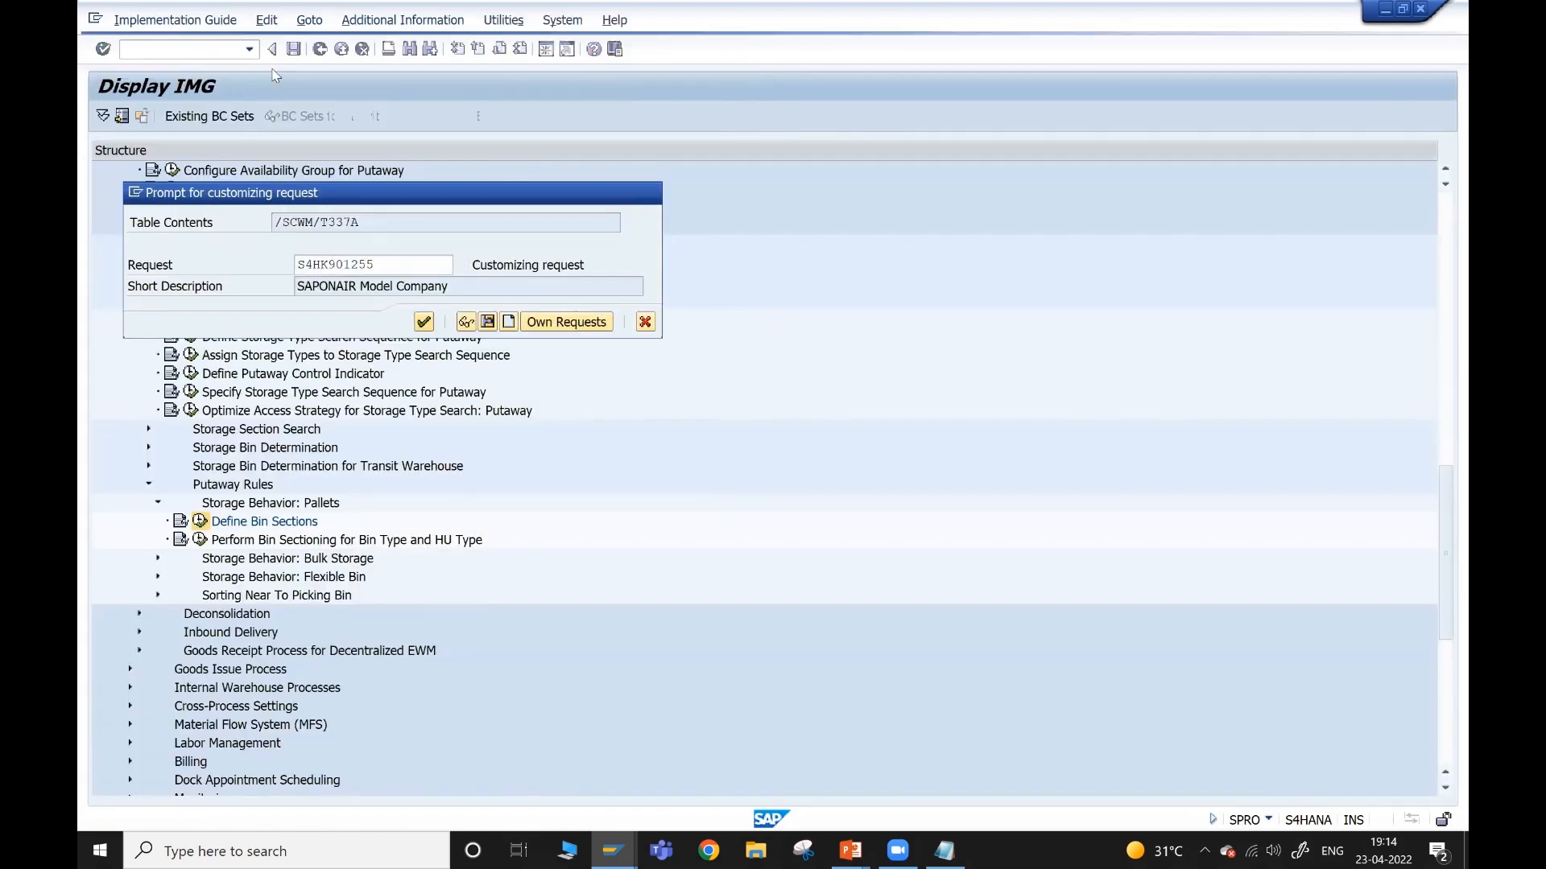
{"action": "left_click", "coordinate": [422, 320]}
{"action": "left_click", "coordinate": [320, 49]}
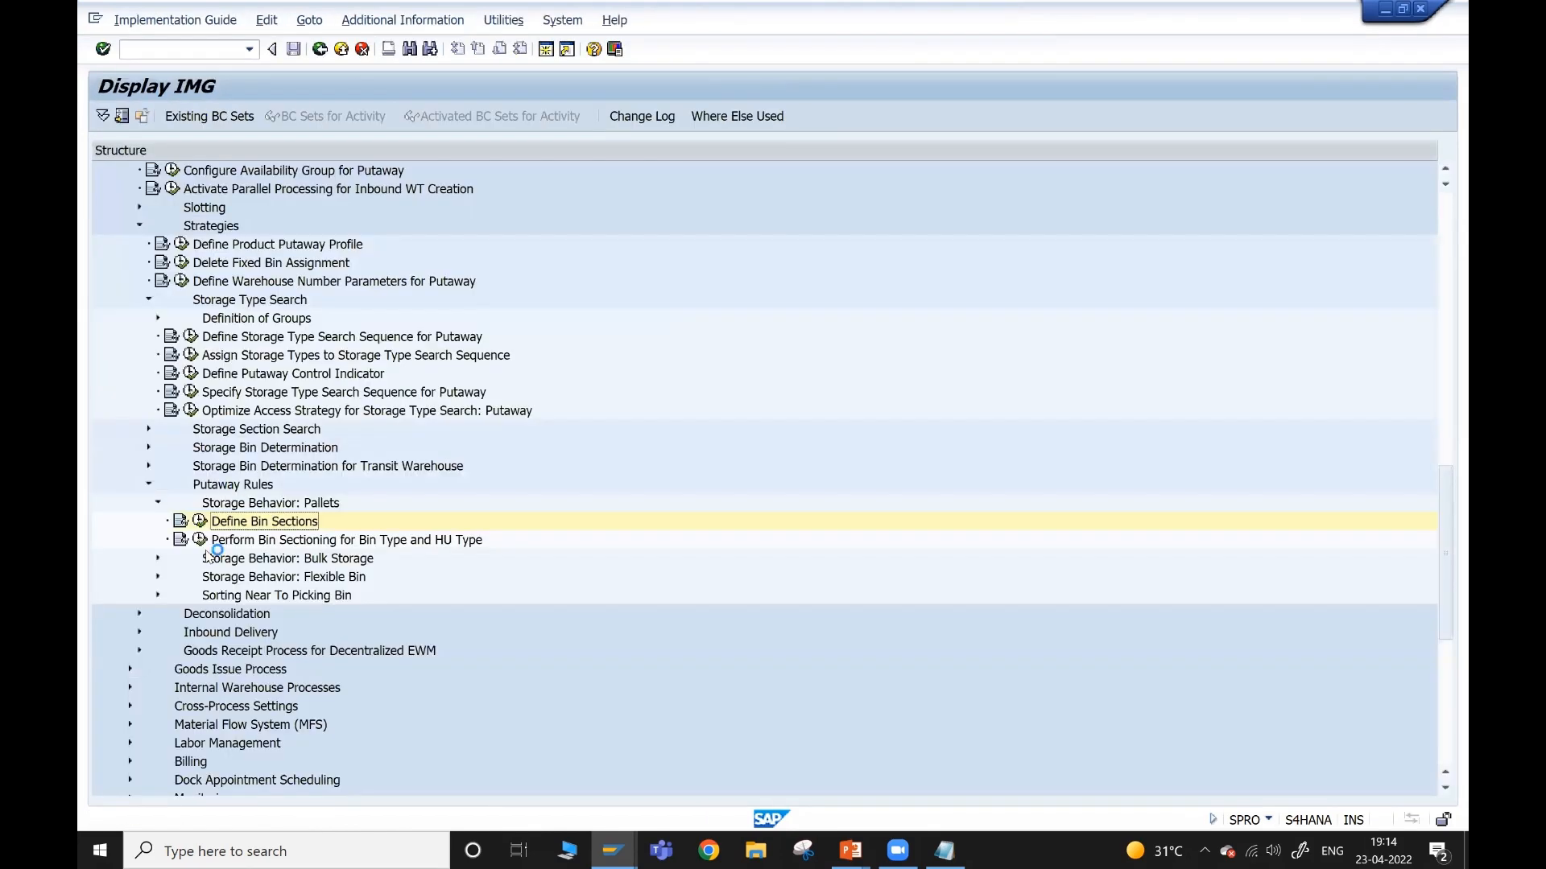
- Open Perform Bin Sectioning for Bin Type and HU Type and assign section 2 to the AZ03 0070 entry with HU type AZPL
{"action": "left_click", "coordinate": [205, 543]}
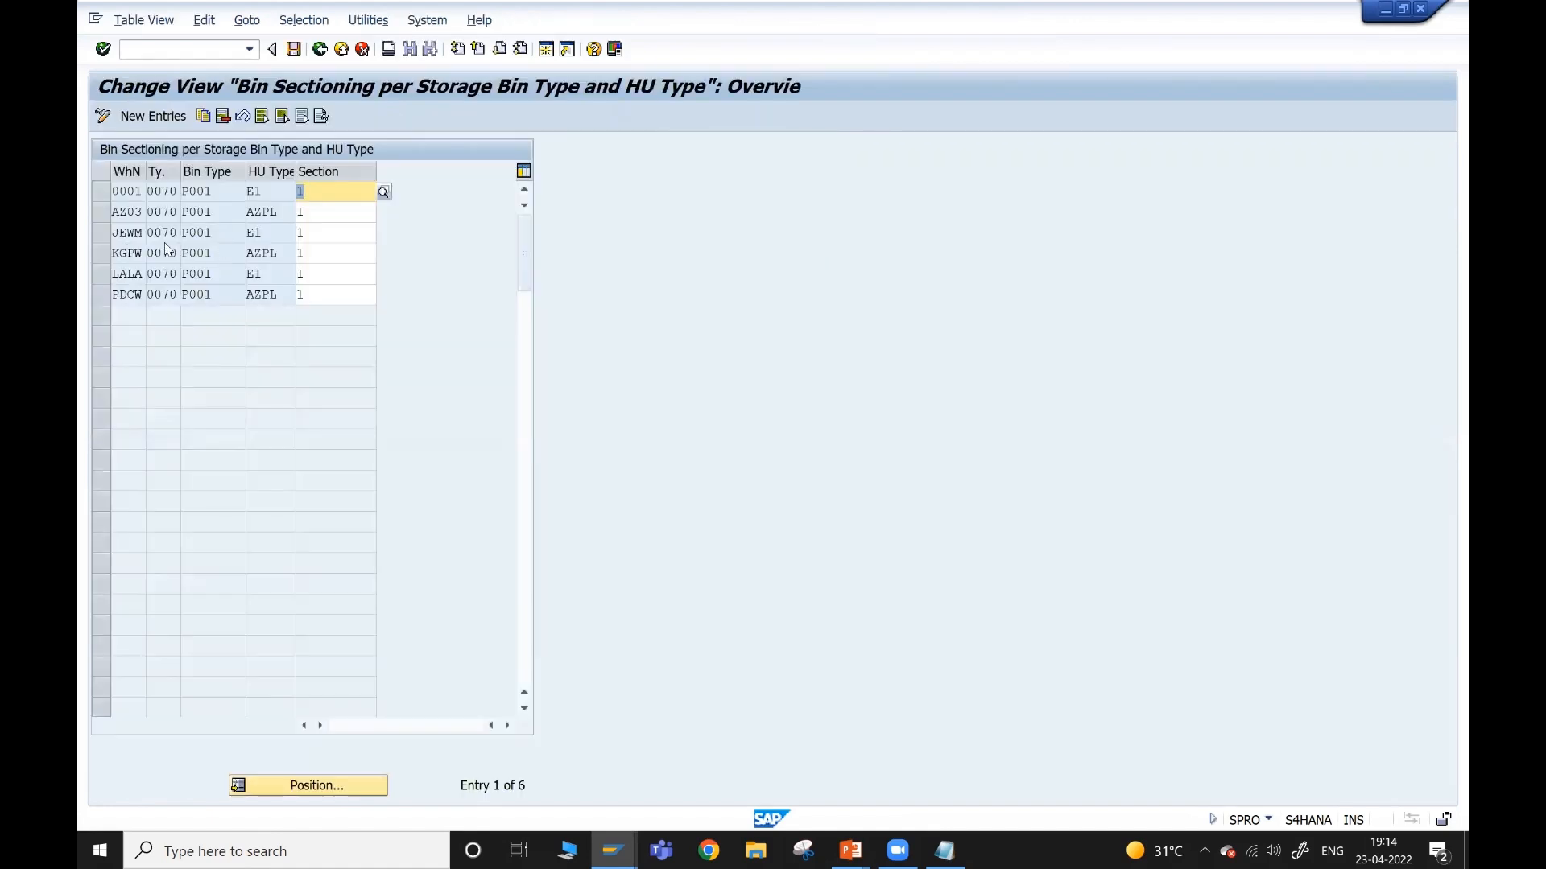
{"action": "left_click", "coordinate": [125, 212]}
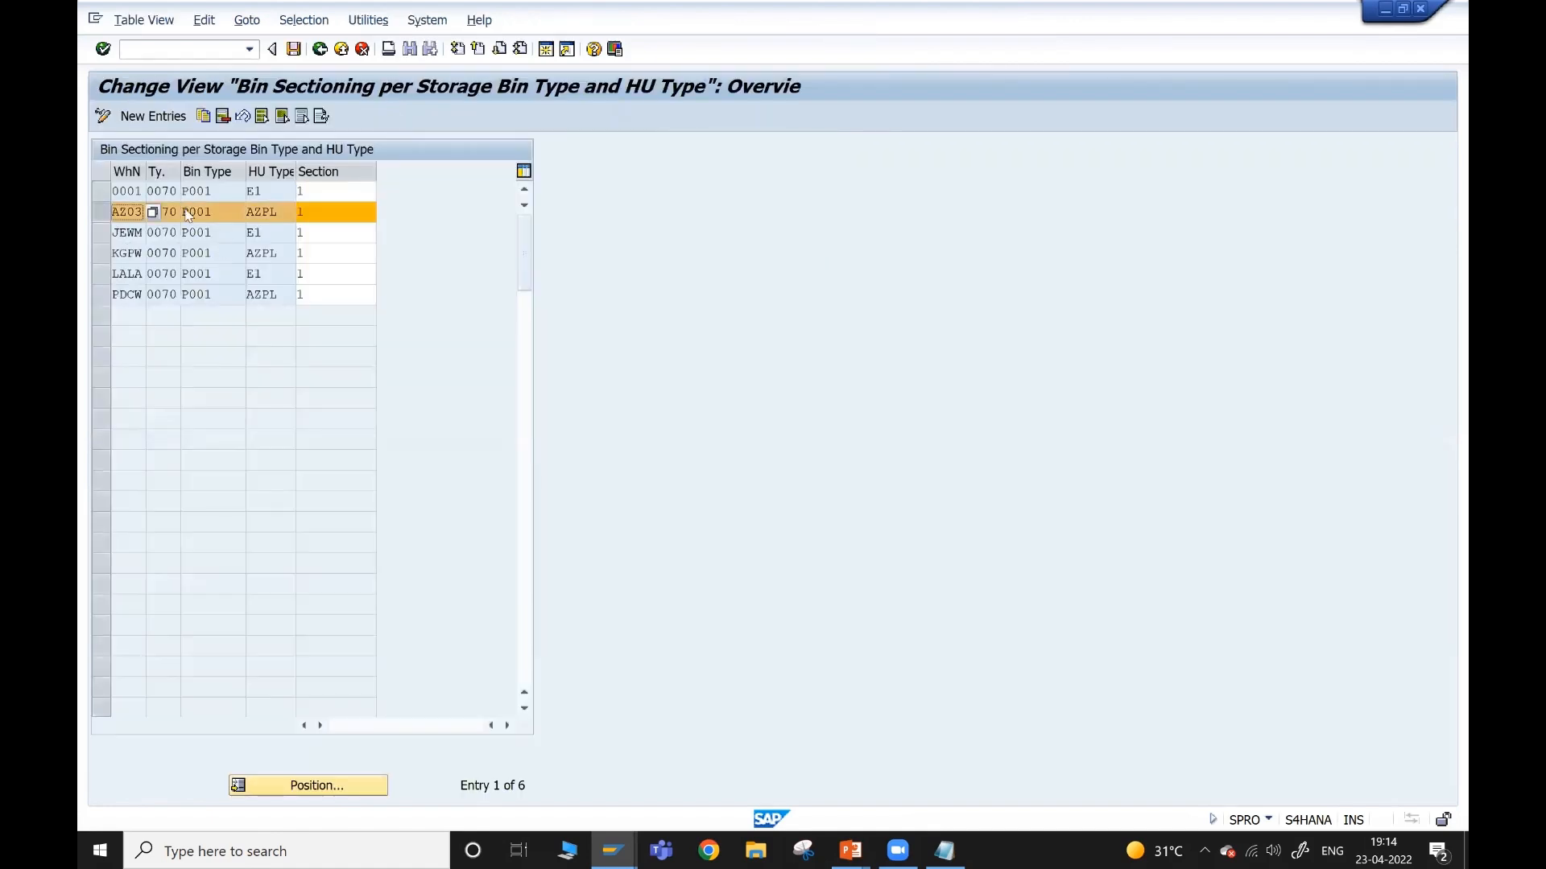
{"action": "left_click", "coordinate": [367, 215]}
{"action": "key", "text": "F4"}
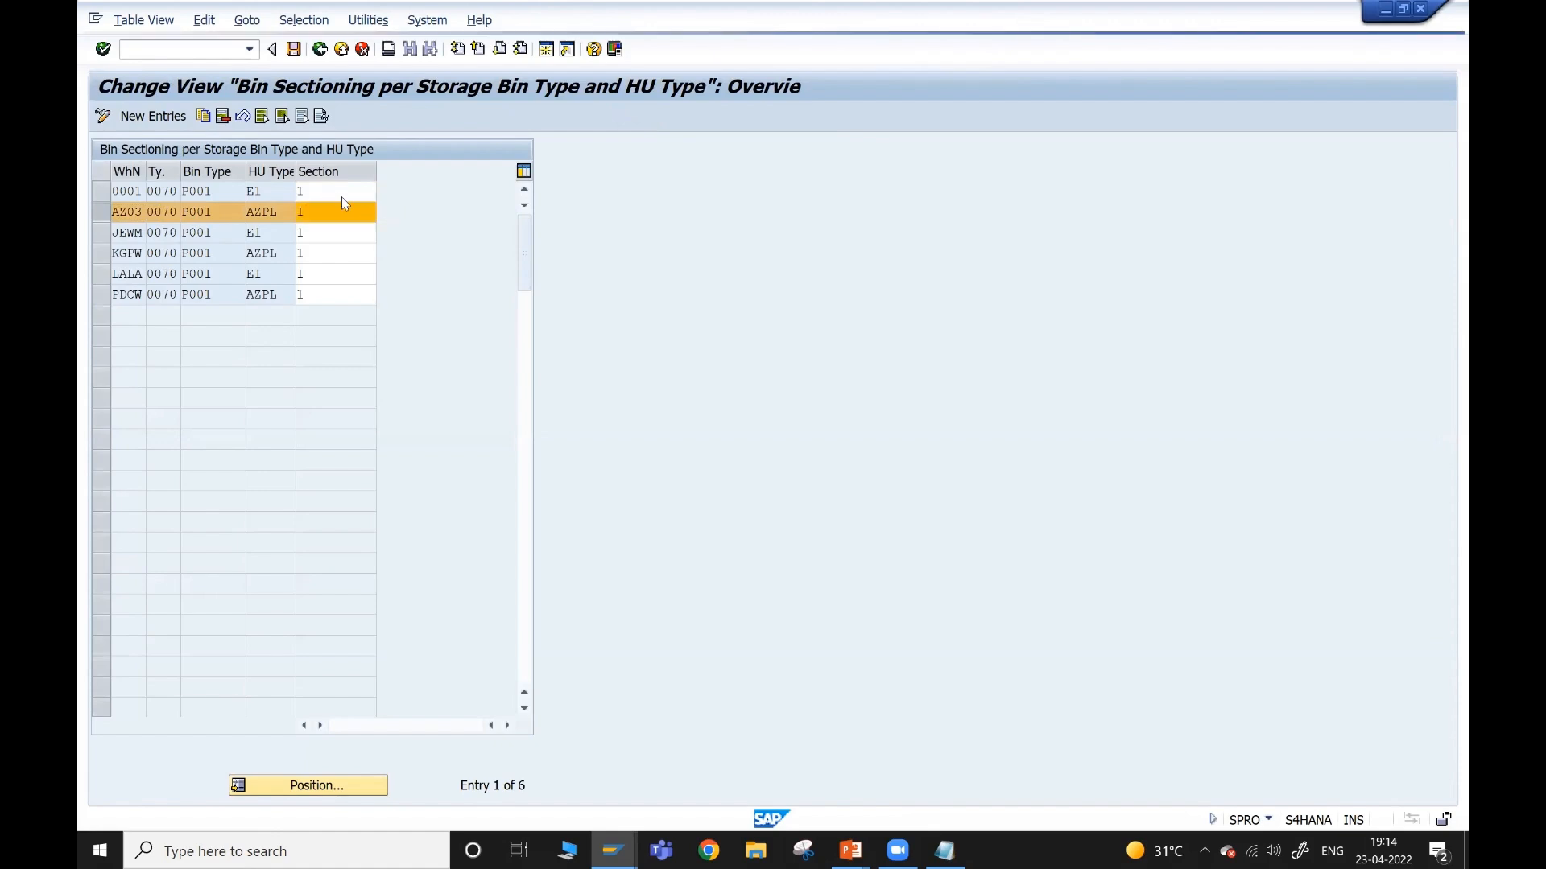
{"action": "double_click", "coordinate": [234, 343]}
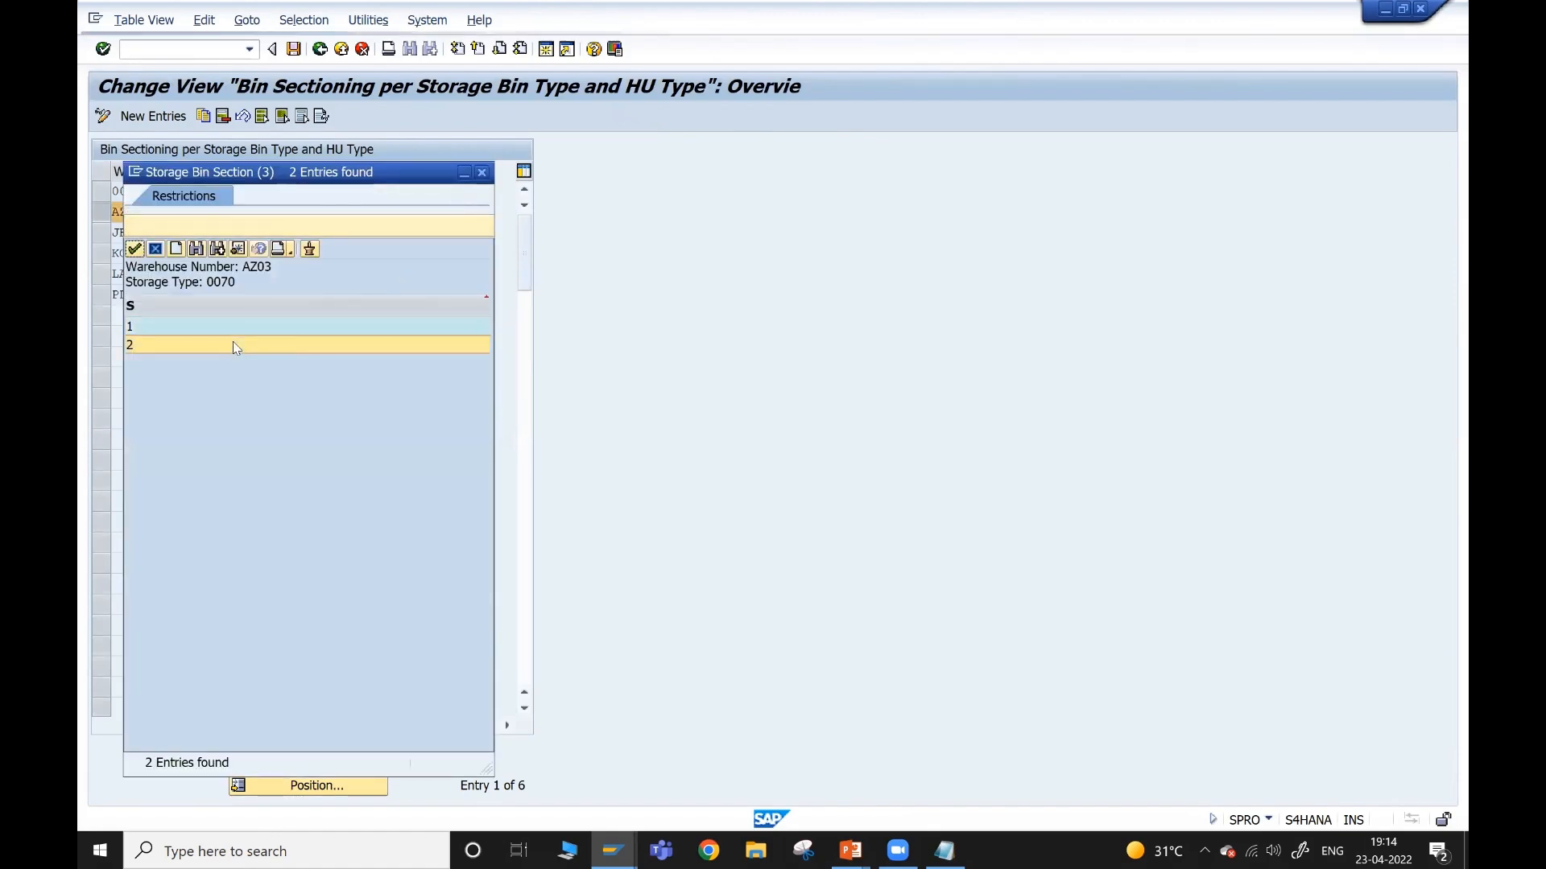
- Save the changed bin sectioning assignment under the proposed customizing request and return to the customizing guide
{"action": "left_click", "coordinate": [293, 50]}
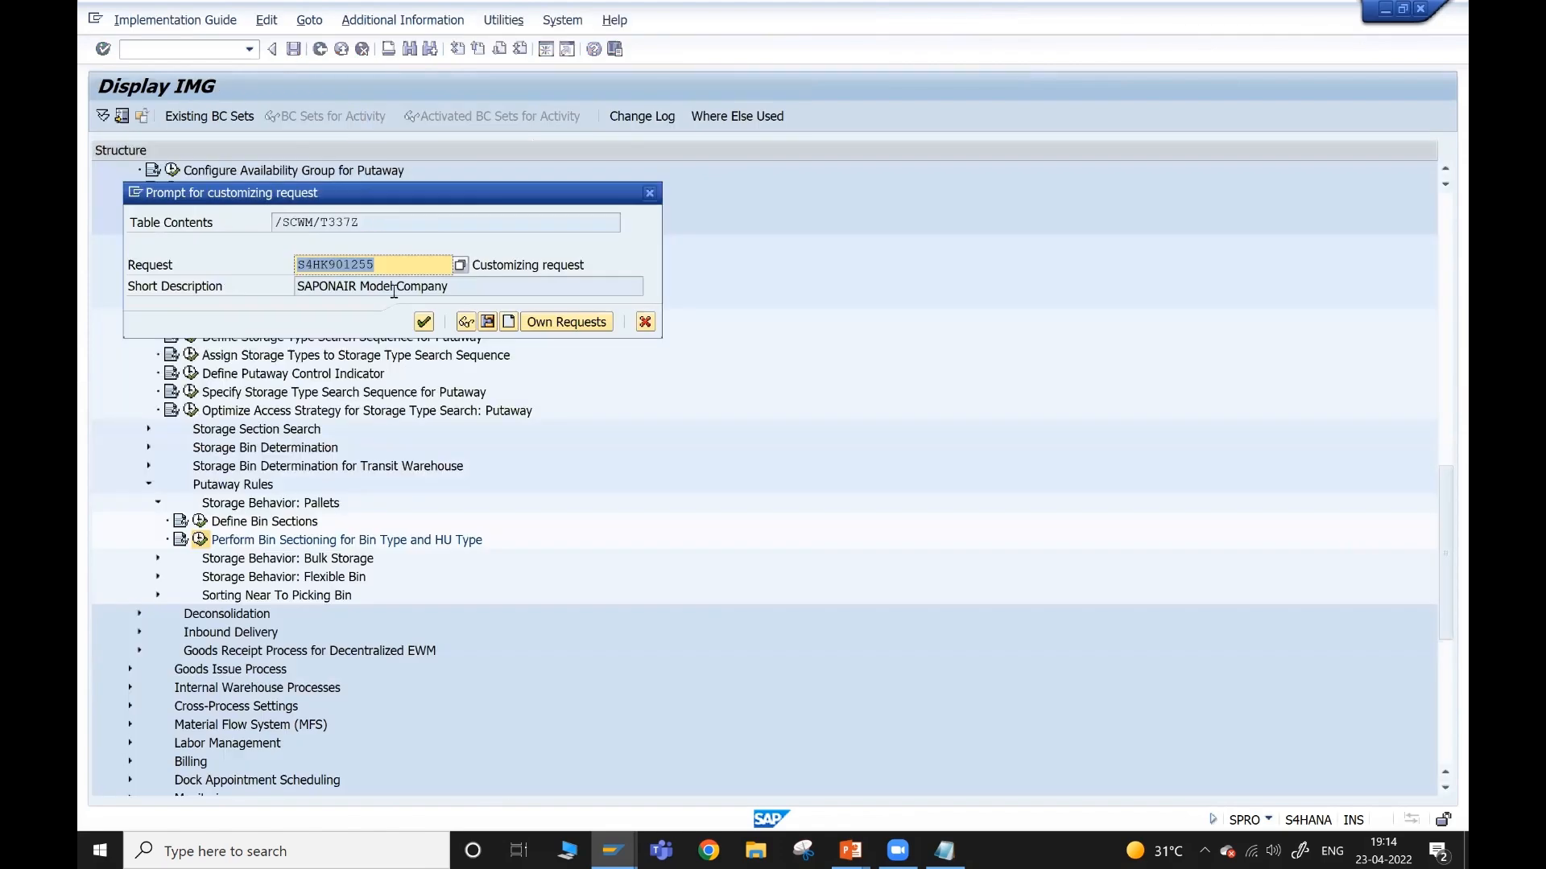
{"action": "left_click", "coordinate": [423, 321]}
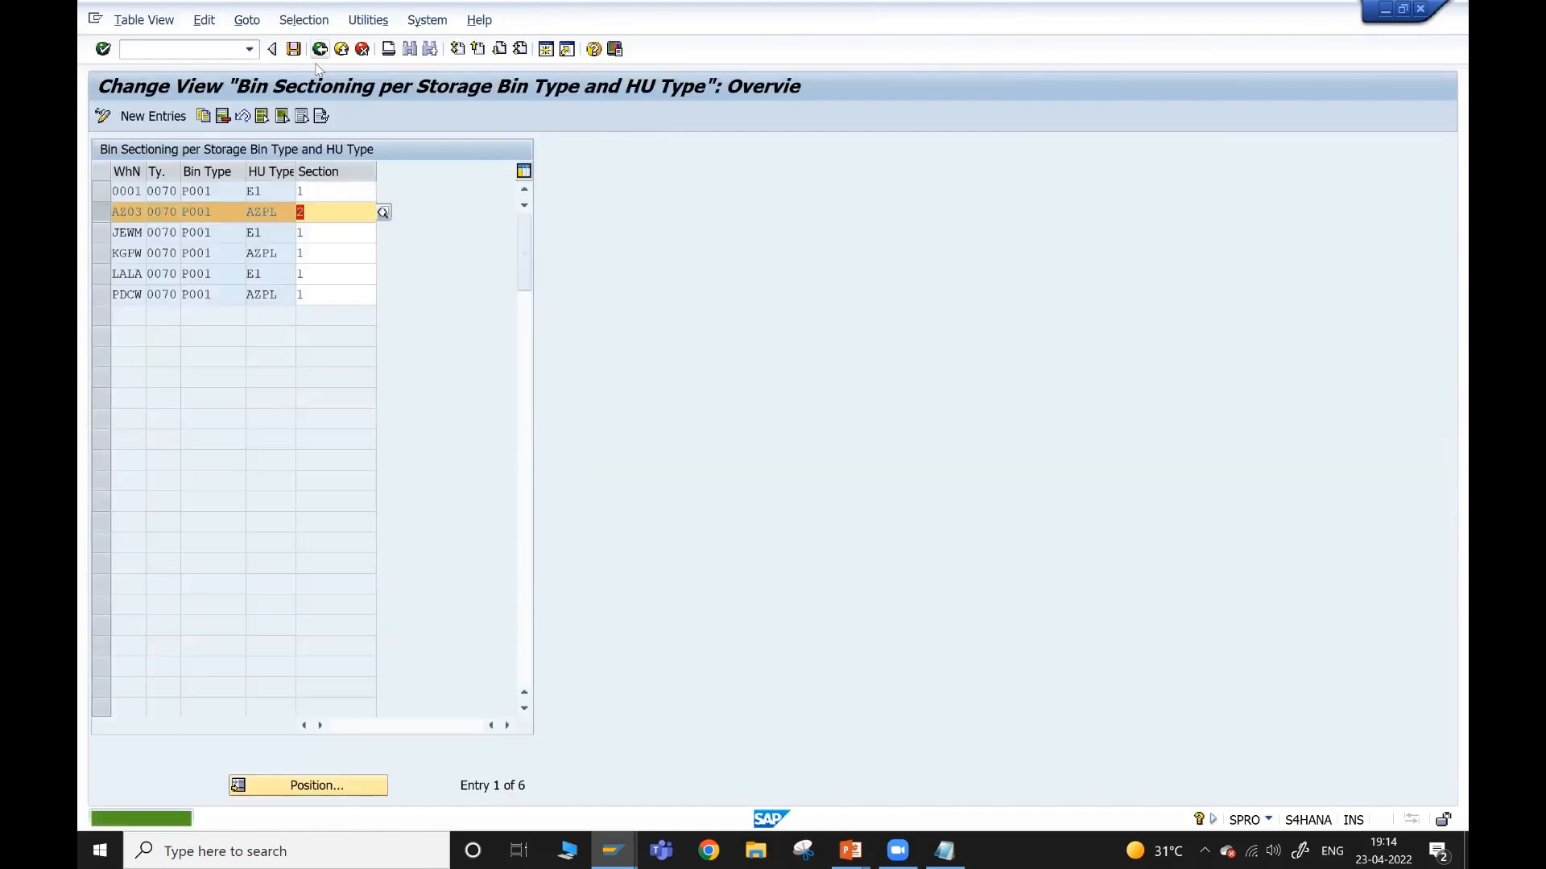
{"action": "left_click", "coordinate": [320, 49]}
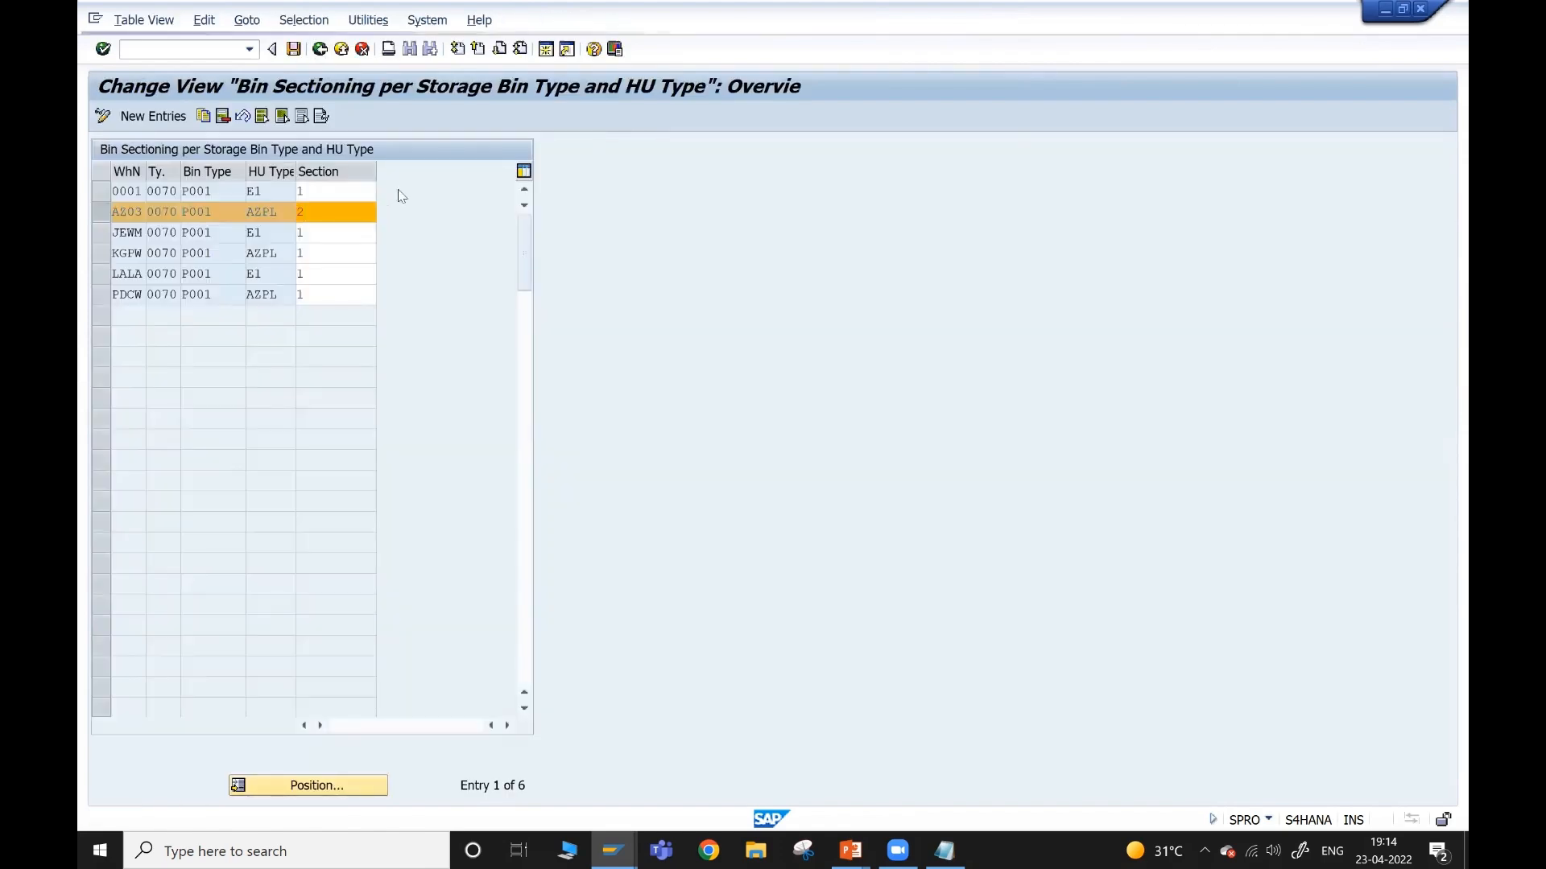
- Switch to the new purchase order for material AZ03PALSTORAGE and open the first item's PO quantity for entry
{"action": "key", "text": "alt+Tab"}
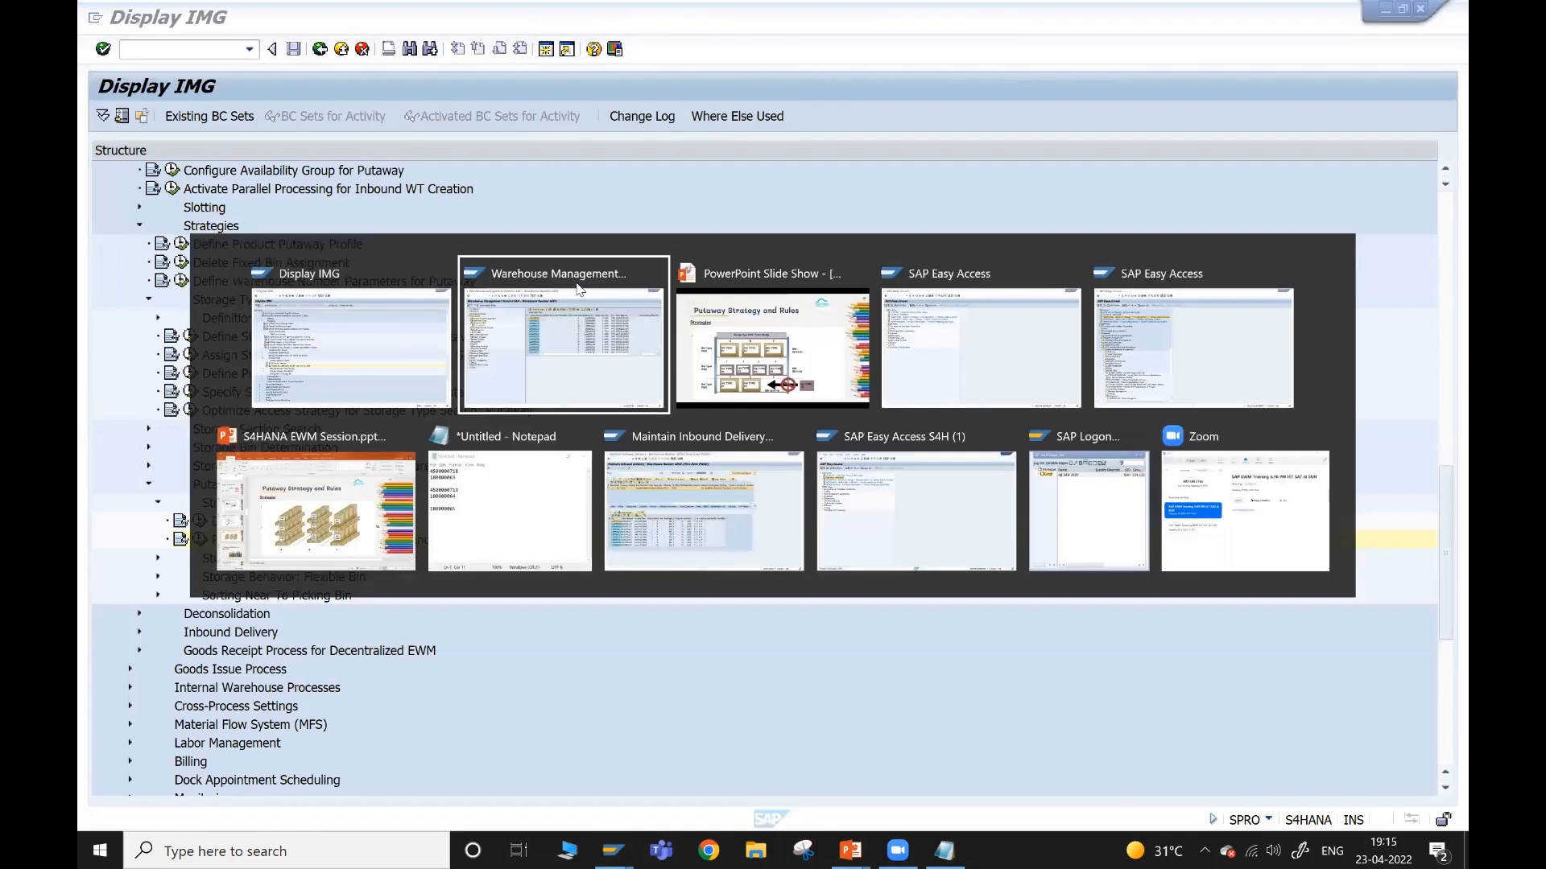
{"action": "key", "text": "alt+Tab"}
{"action": "key", "text": "alt+Tab"}
{"action": "key", "text": "alt+Tab"}
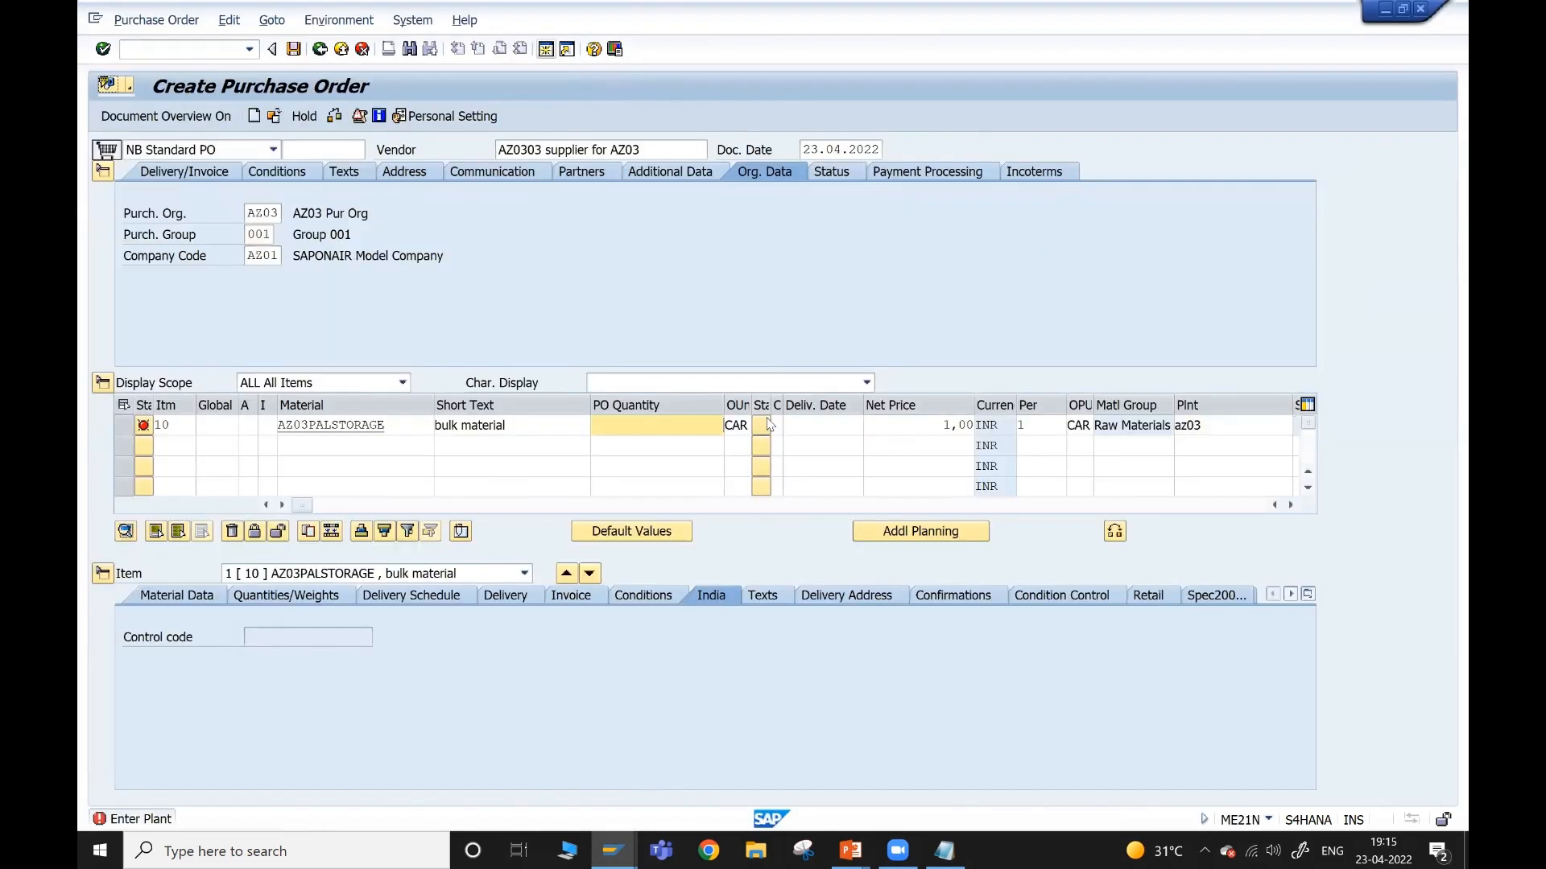
{"action": "left_click", "coordinate": [715, 425]}
{"action": "left_click", "coordinate": [716, 488]}
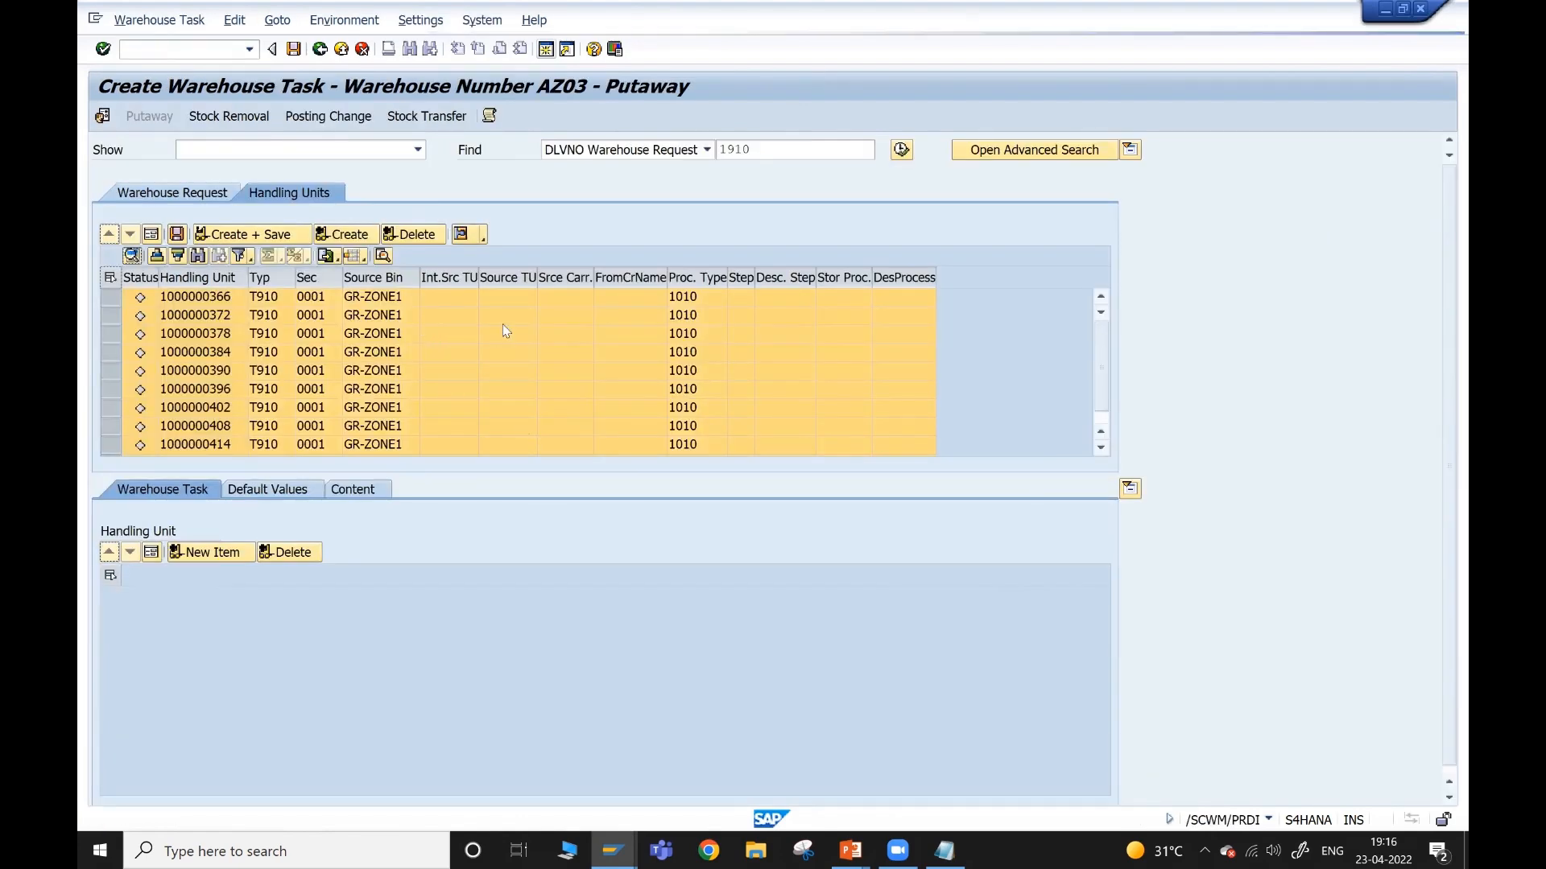
- Check the destination bins of the existing warehouse tasks in the warehouse monitor, and return to putaway task creation
{"action": "key", "text": "alt+Tab"}
{"action": "key", "text": "alt+Tab"}
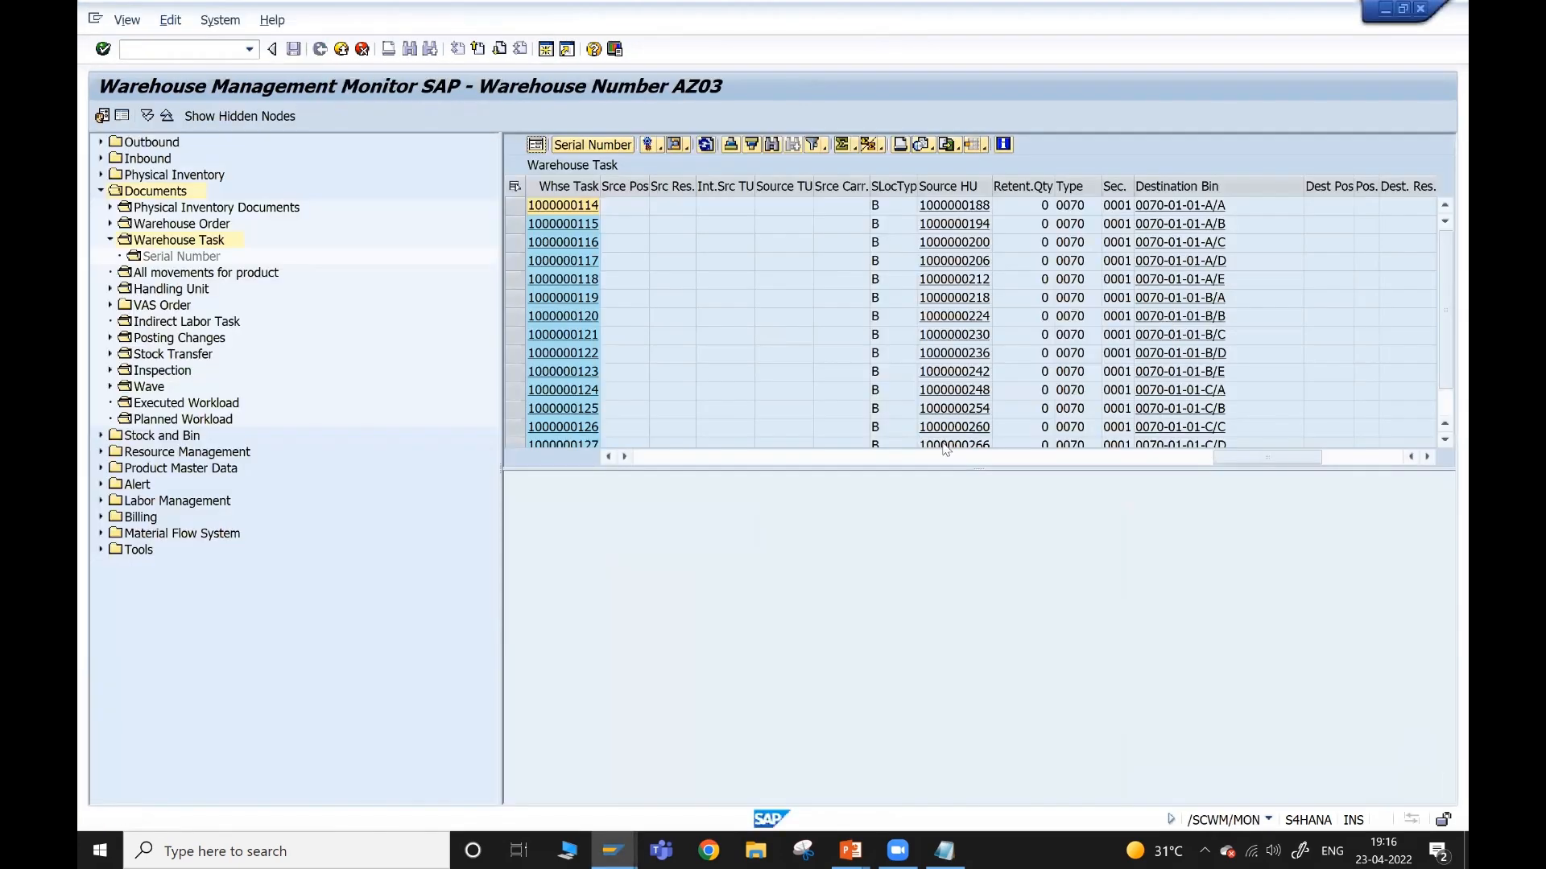
{"action": "key", "text": "alt+Tab"}
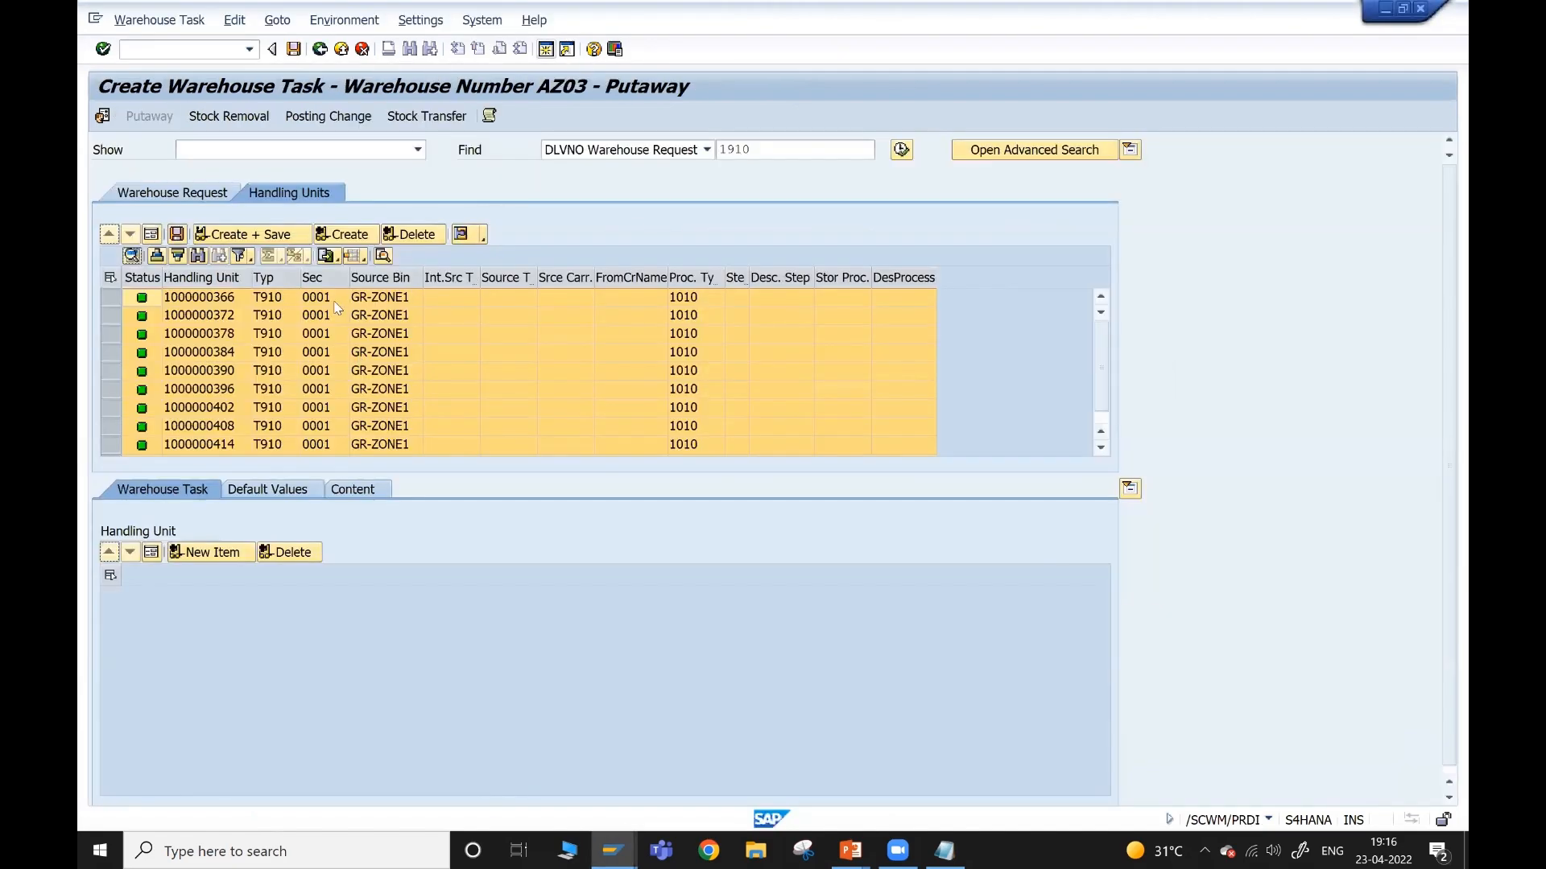
- Select the first seven listed handling units one after another and examine the destination bin proposed for each
{"action": "left_click", "coordinate": [112, 297]}
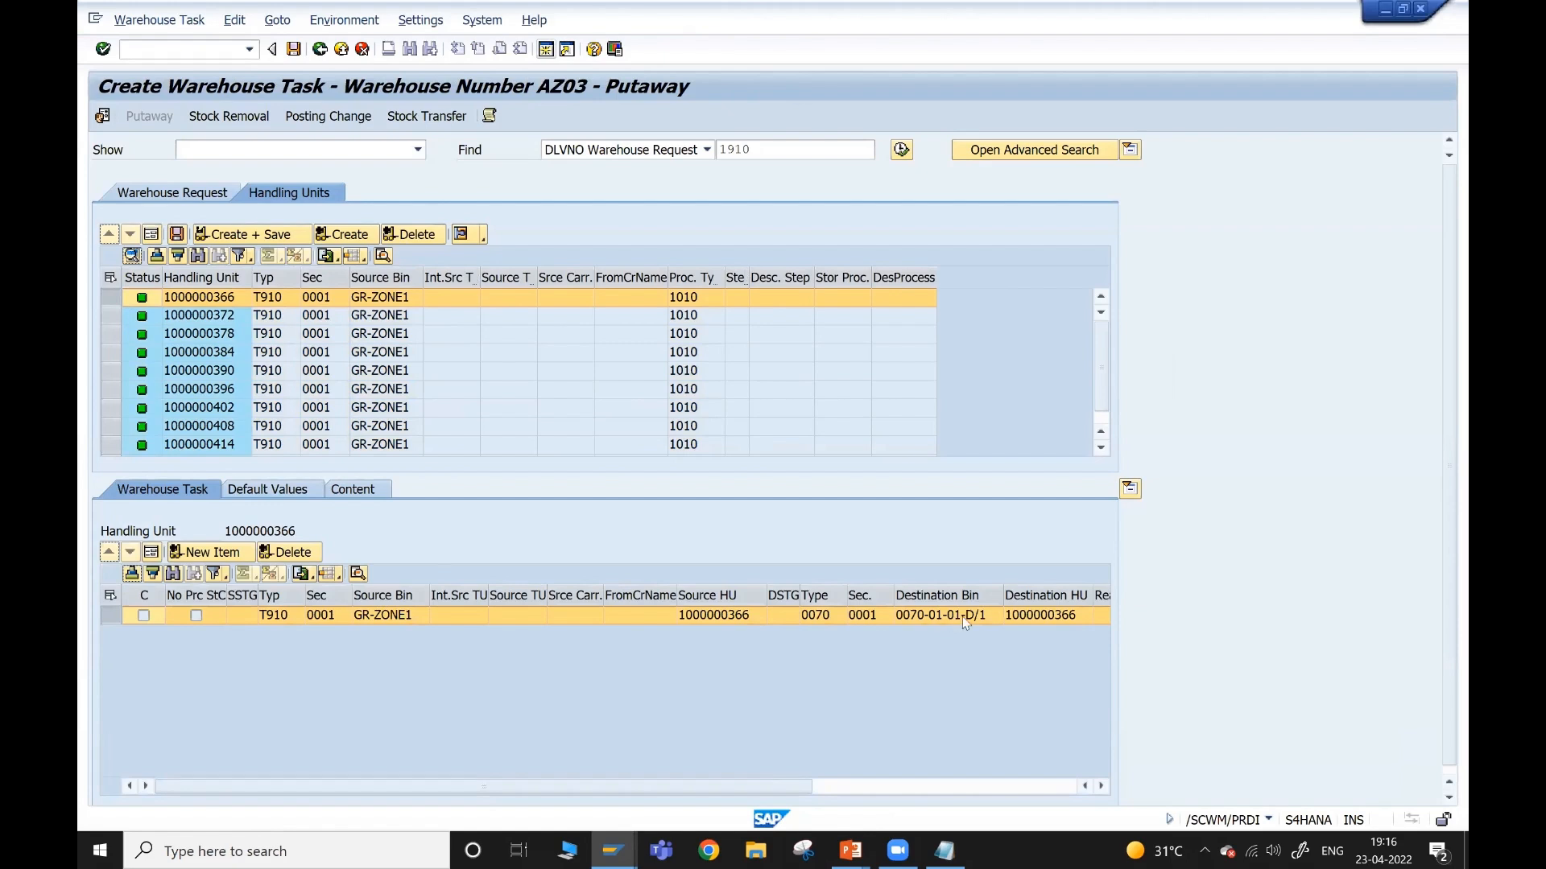
{"action": "left_click", "coordinate": [111, 315]}
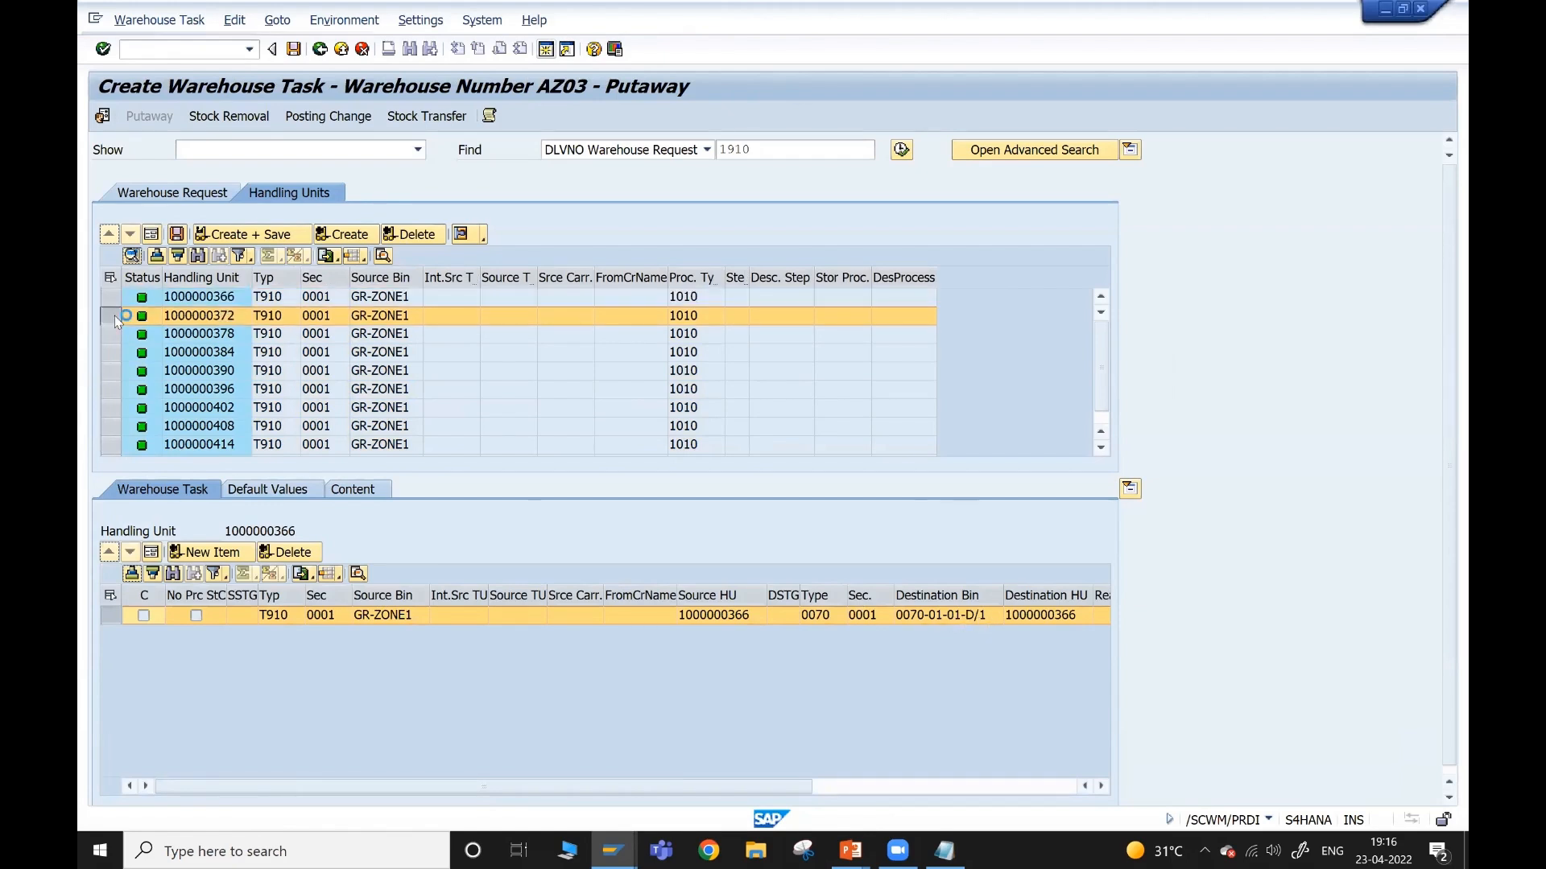
{"action": "left_click", "coordinate": [113, 335]}
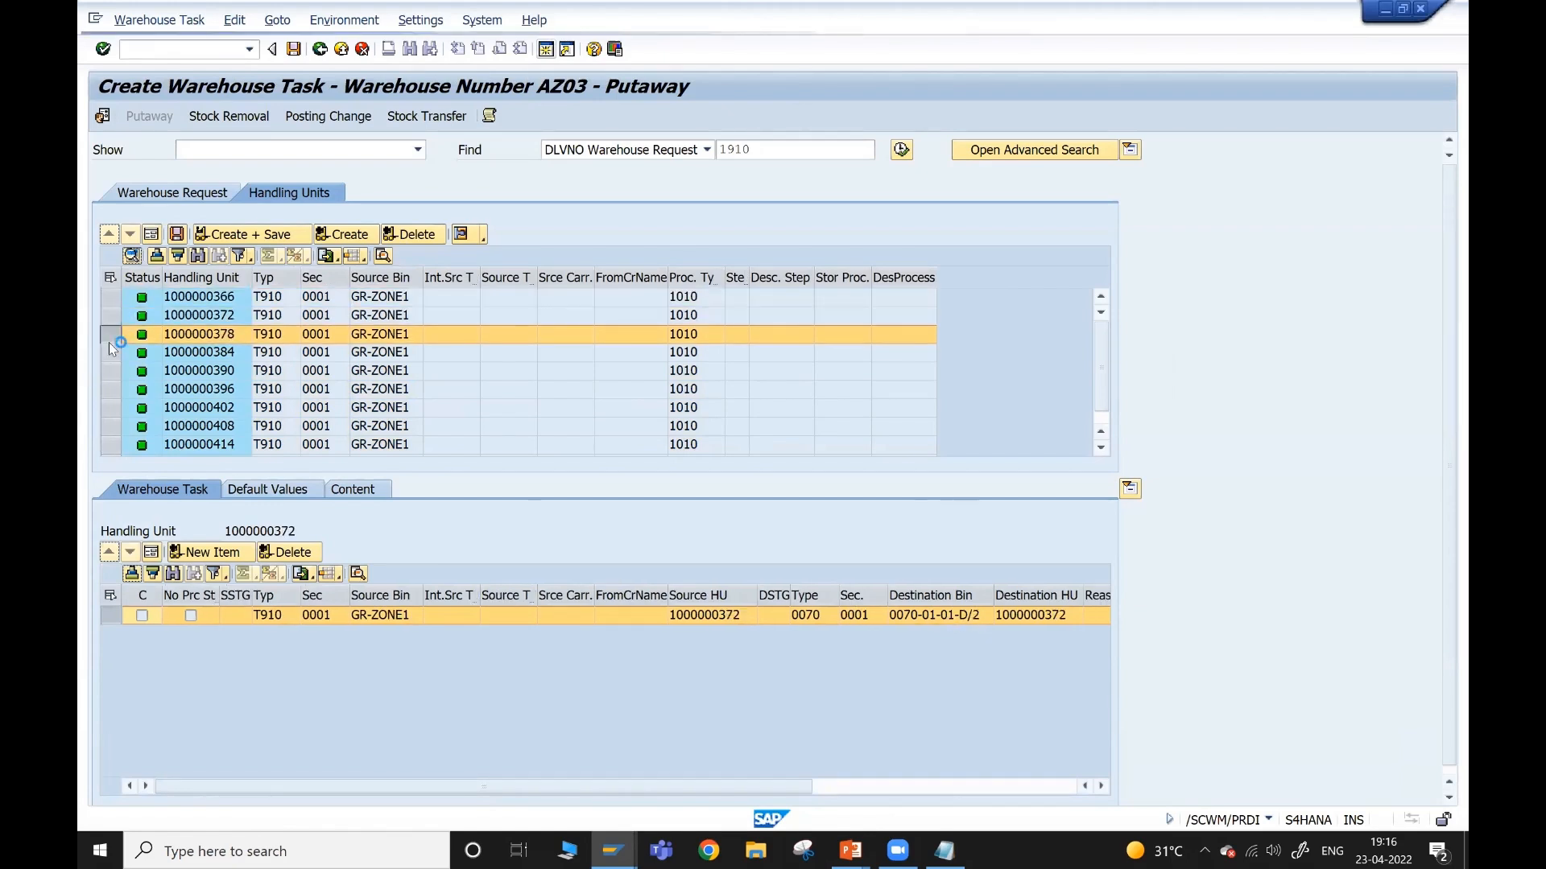
{"action": "left_click", "coordinate": [113, 353]}
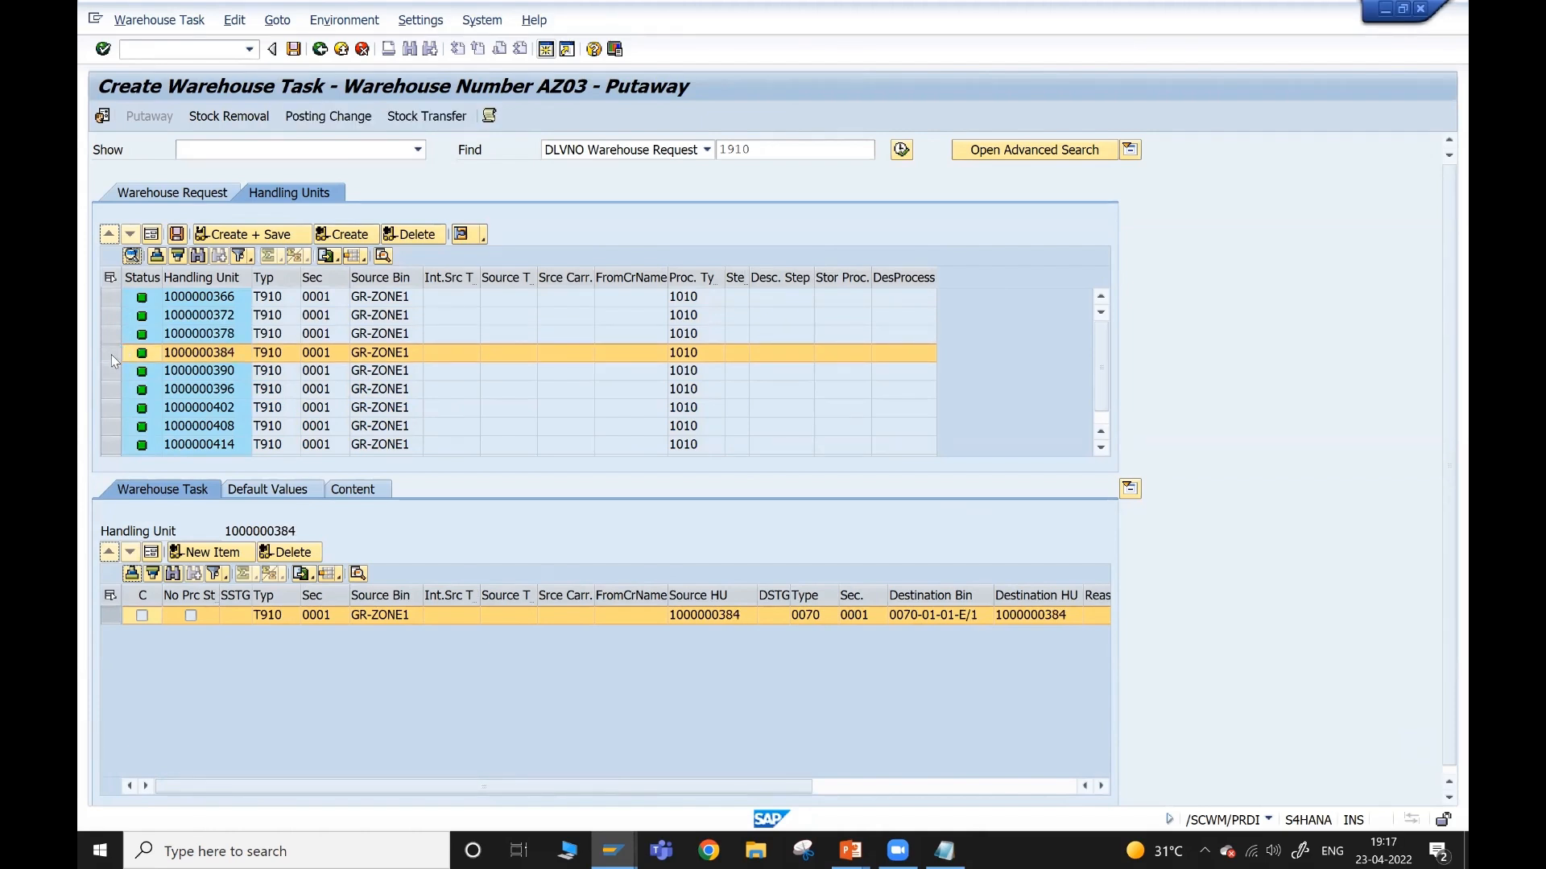
{"action": "left_click", "coordinate": [112, 370]}
{"action": "left_click", "coordinate": [111, 390]}
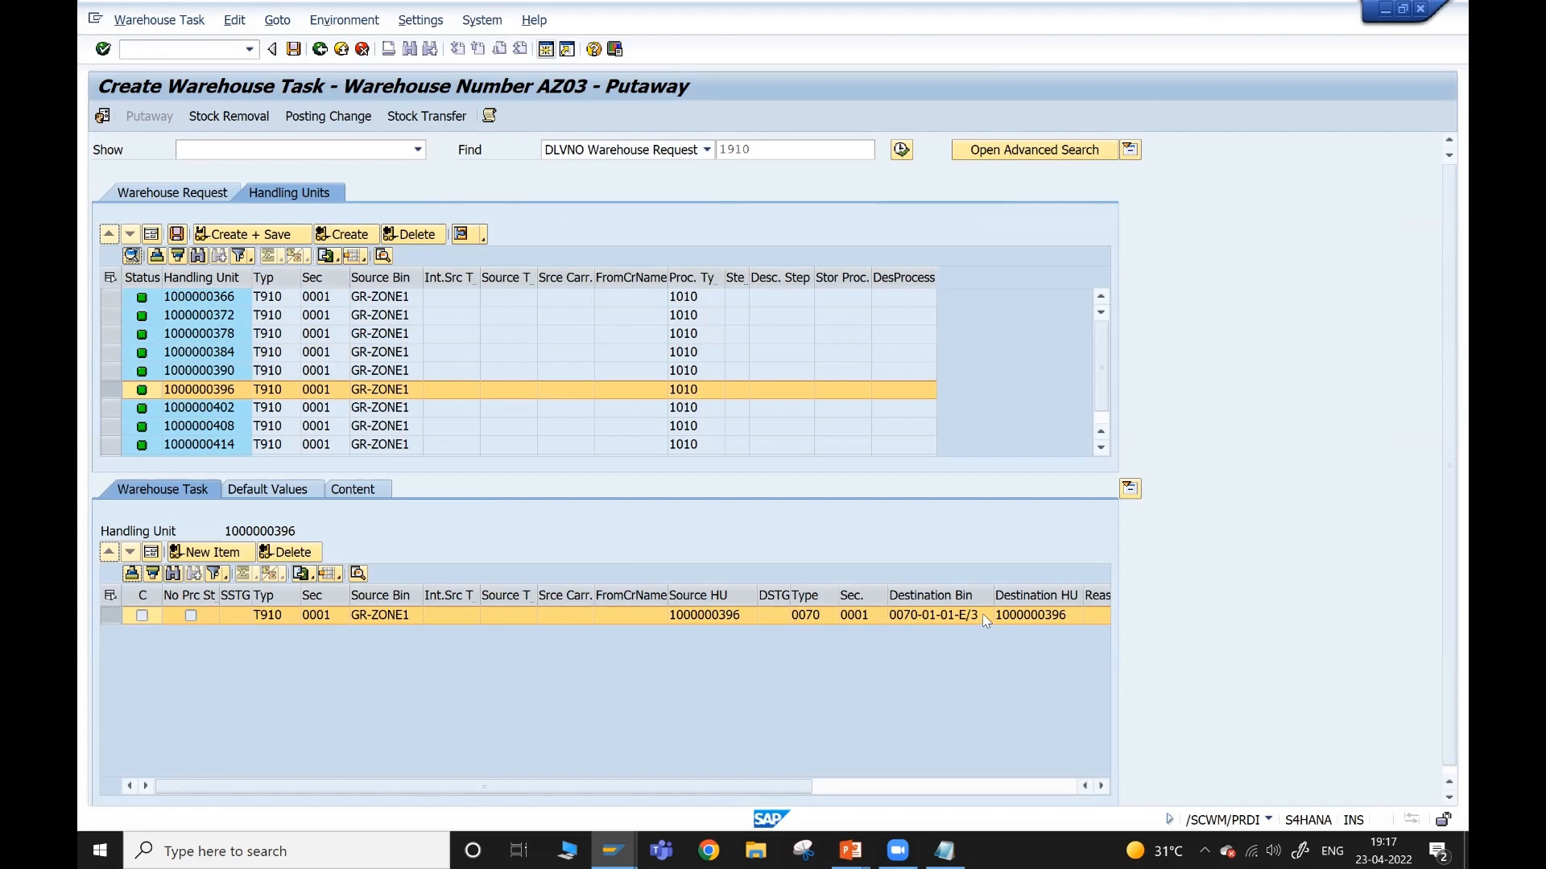
{"action": "left_click", "coordinate": [110, 409]}
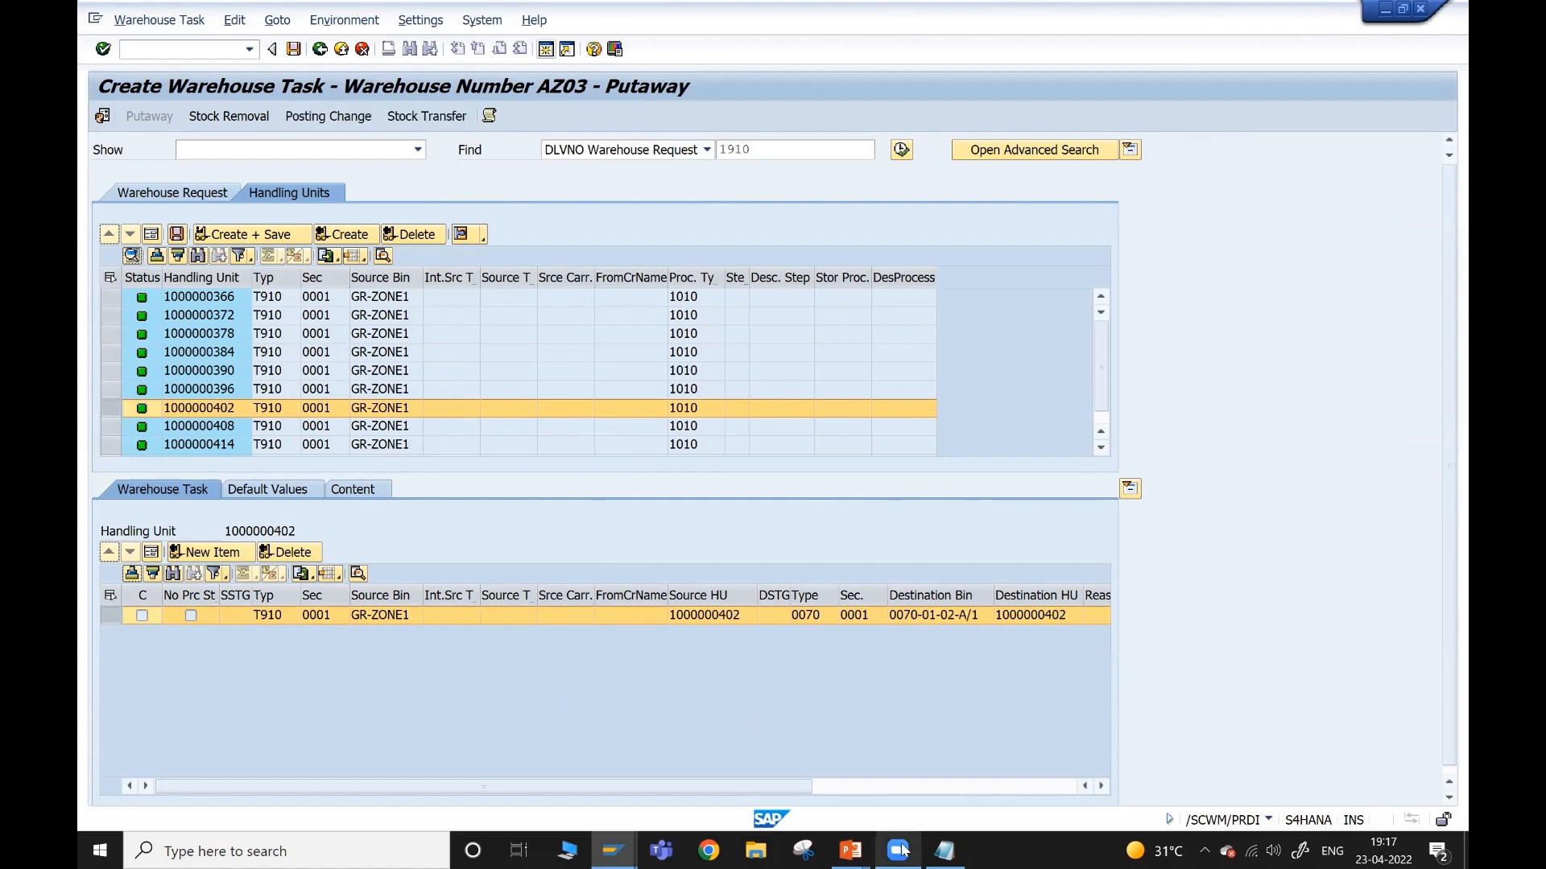
{"action": "mouse_move", "coordinate": [902, 851]}
{"action": "left_click", "coordinate": [900, 745]}
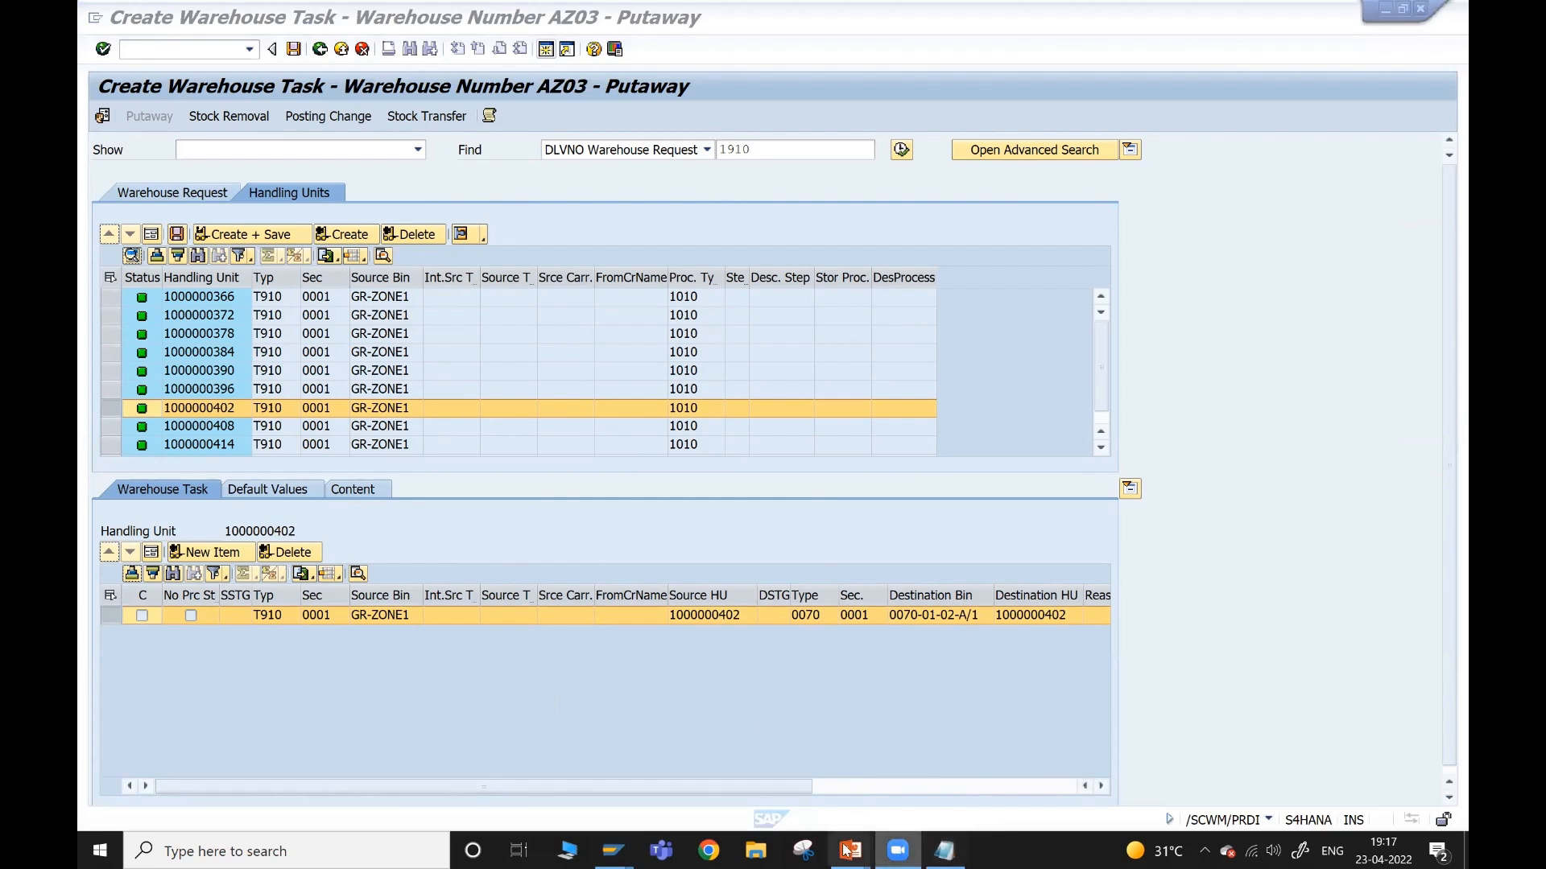
{"action": "left_click", "coordinate": [1012, 665]}
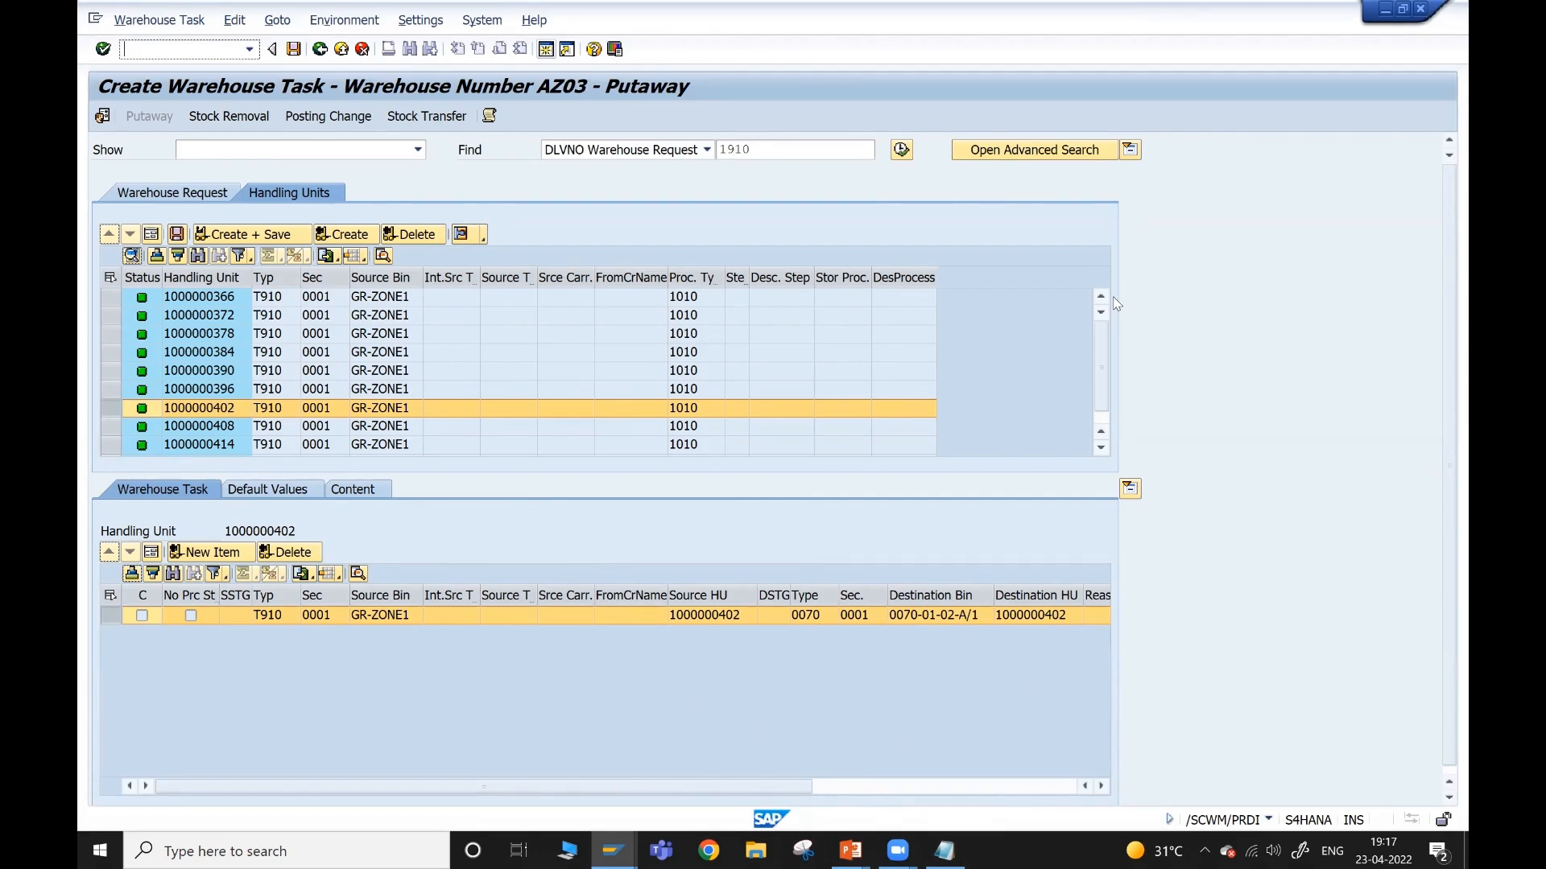
- Switch to the customizing guide, open Define Storage Type under Master Data and display the details of warehouse 0001 storage type 0010
{"action": "key", "text": "alt+Tab"}
{"action": "key", "text": "alt+Tab"}
{"action": "key", "text": "alt+Tab"}
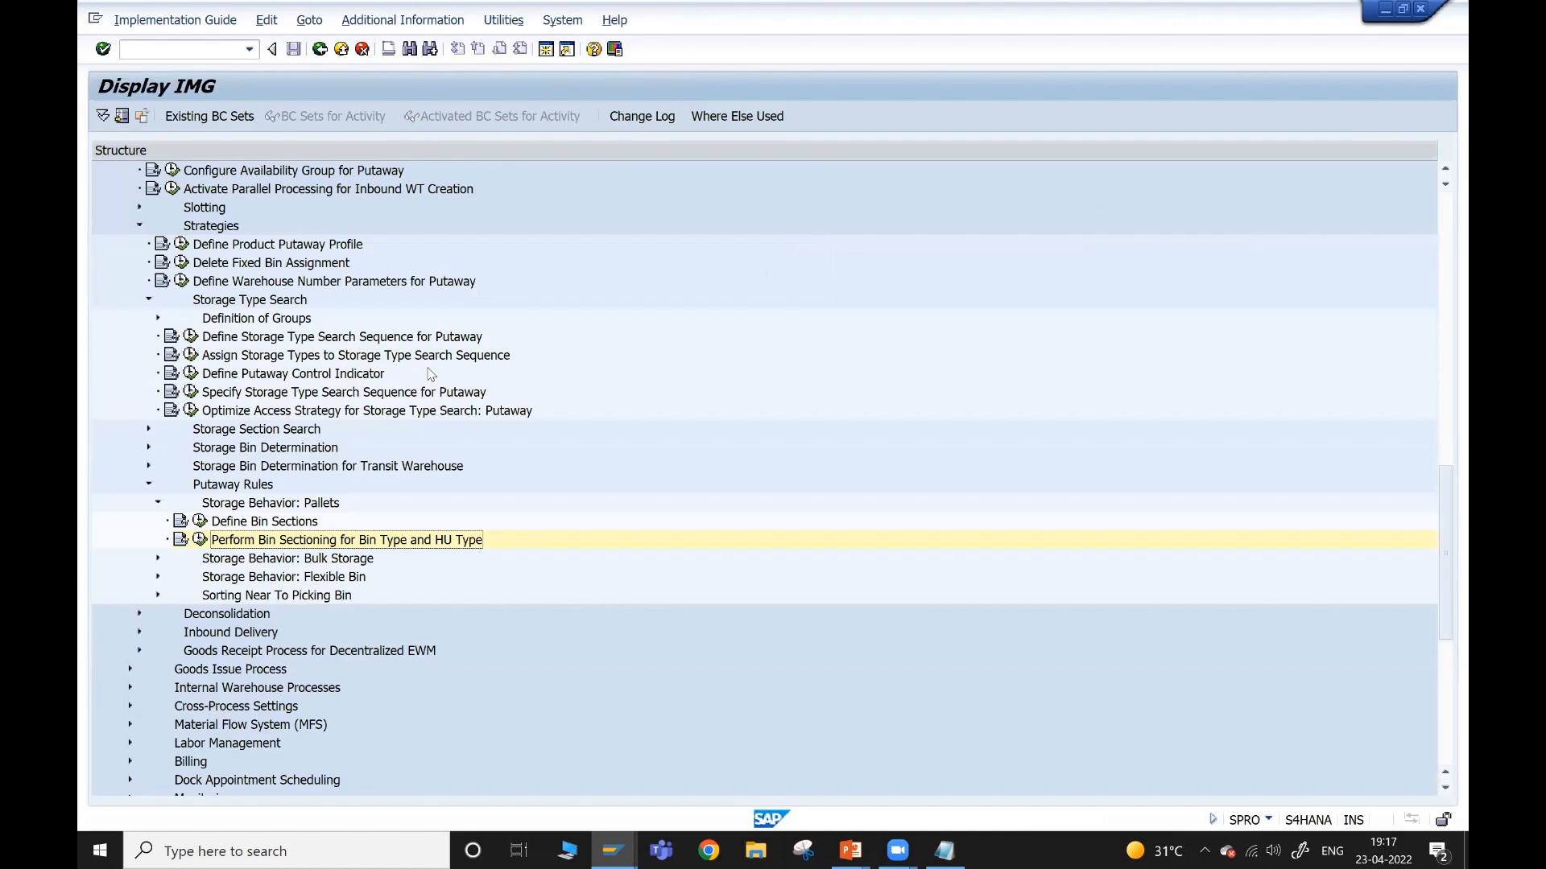
{"action": "scroll", "coordinate": [431, 374], "scroll_direction": "down", "scroll_amount": 2}
{"action": "scroll", "coordinate": [431, 374], "scroll_direction": "up", "scroll_amount": 3}
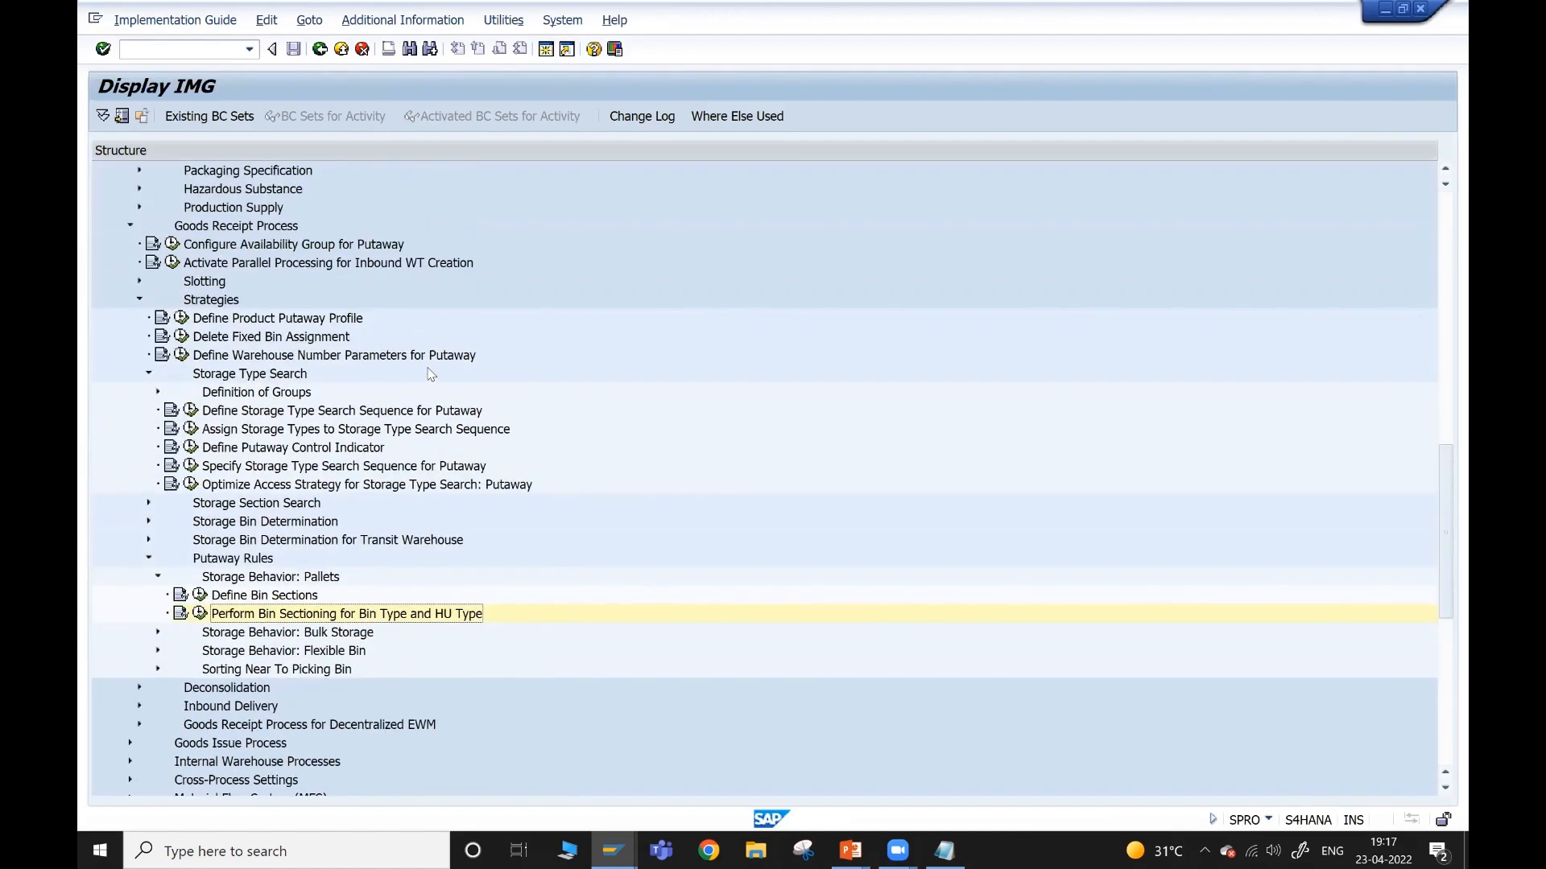
{"action": "scroll", "coordinate": [431, 375], "scroll_direction": "up", "scroll_amount": 2}
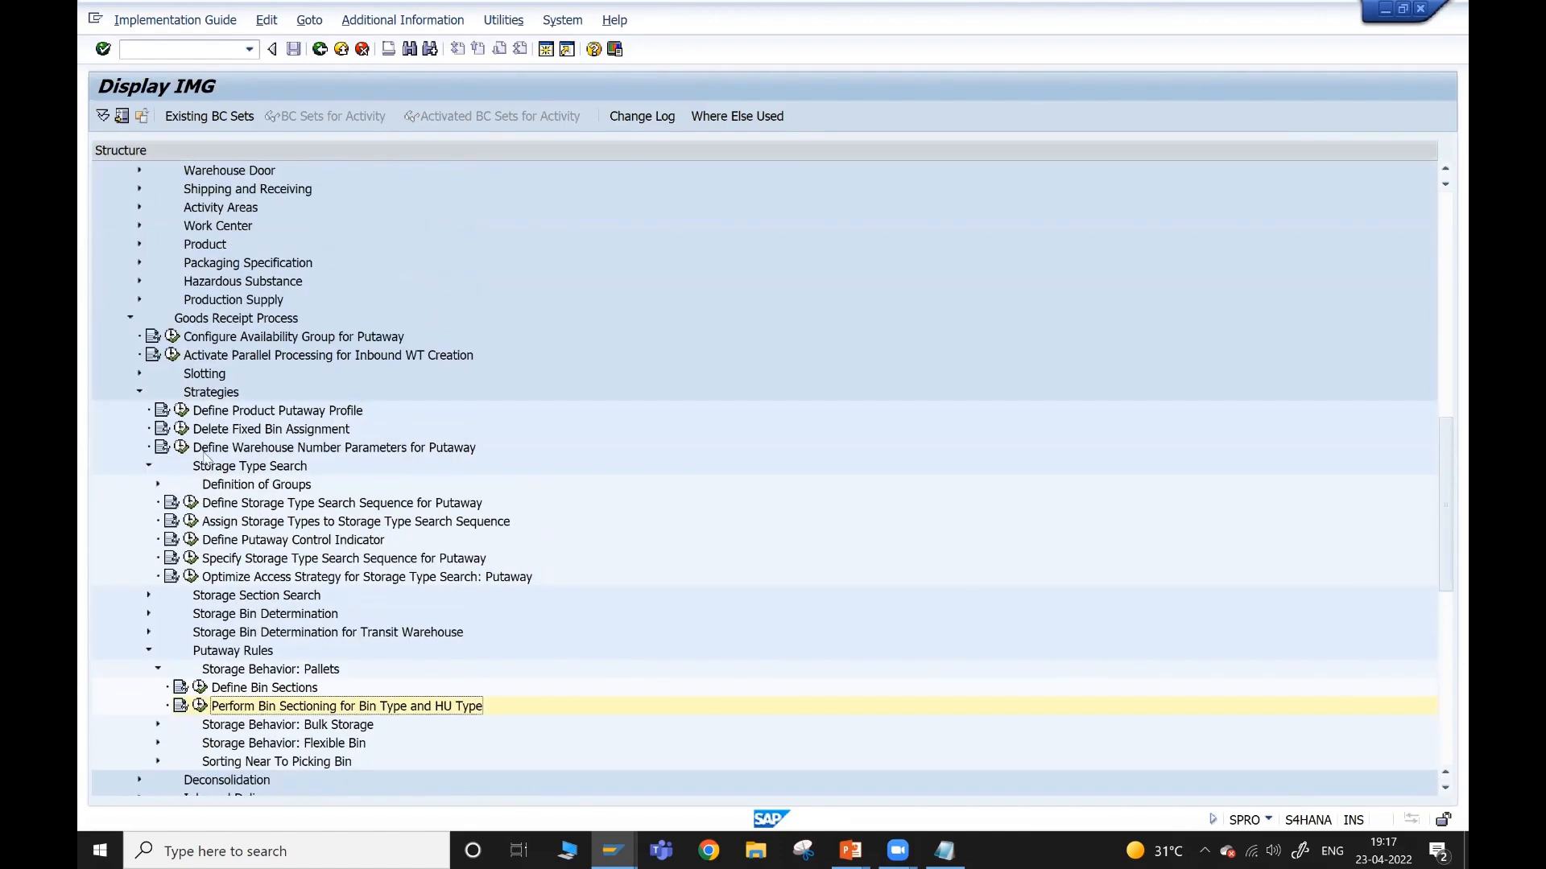
{"action": "scroll", "coordinate": [228, 453], "scroll_direction": "up", "scroll_amount": 4}
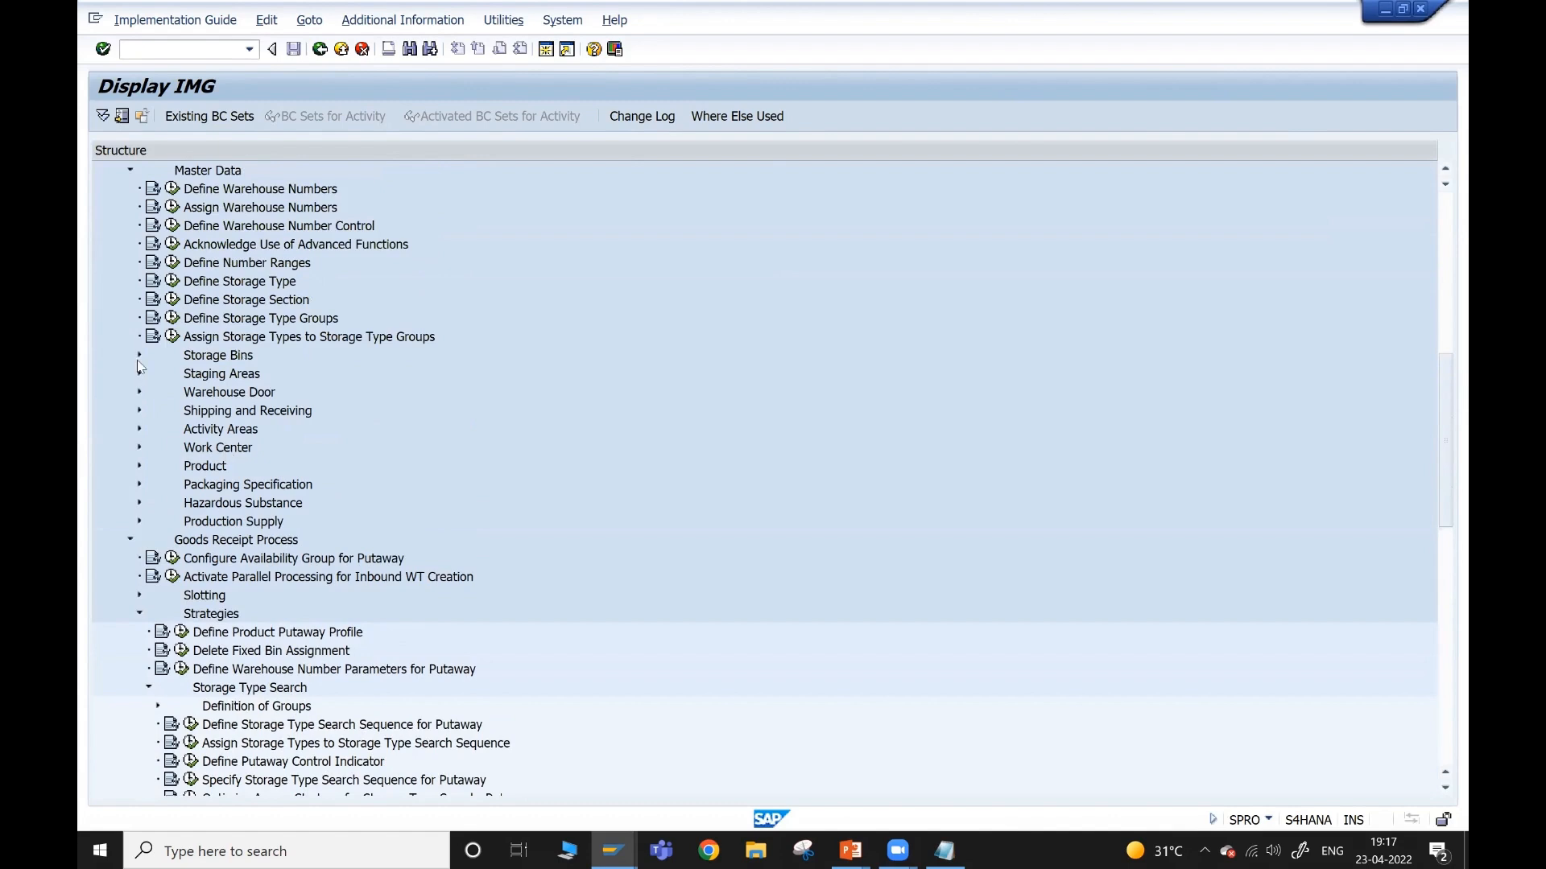
{"action": "left_click", "coordinate": [174, 280]}
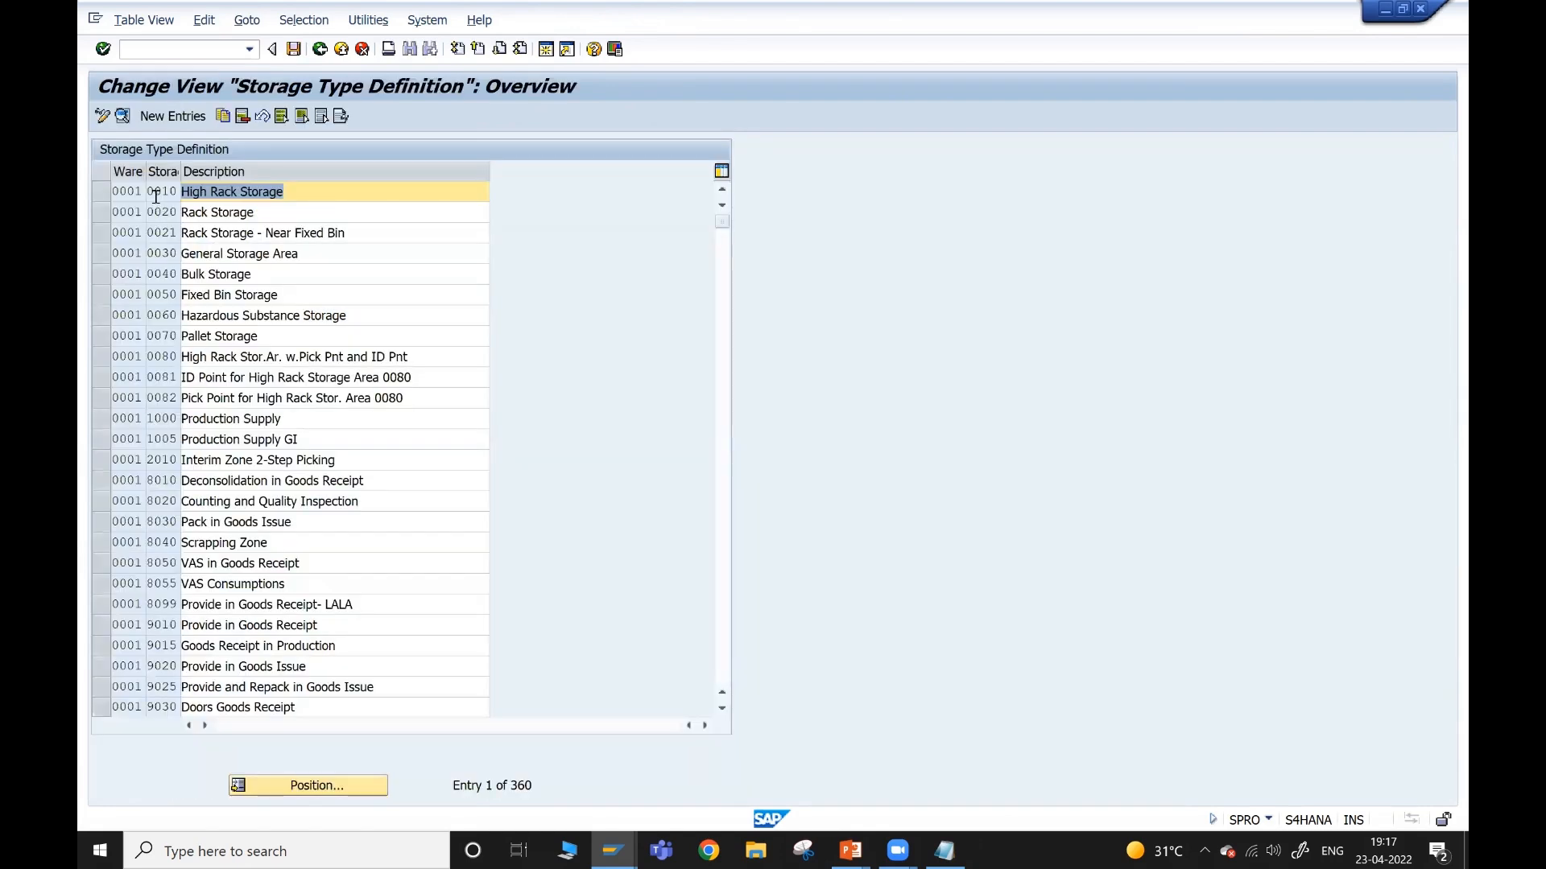
{"action": "double_click", "coordinate": [157, 197]}
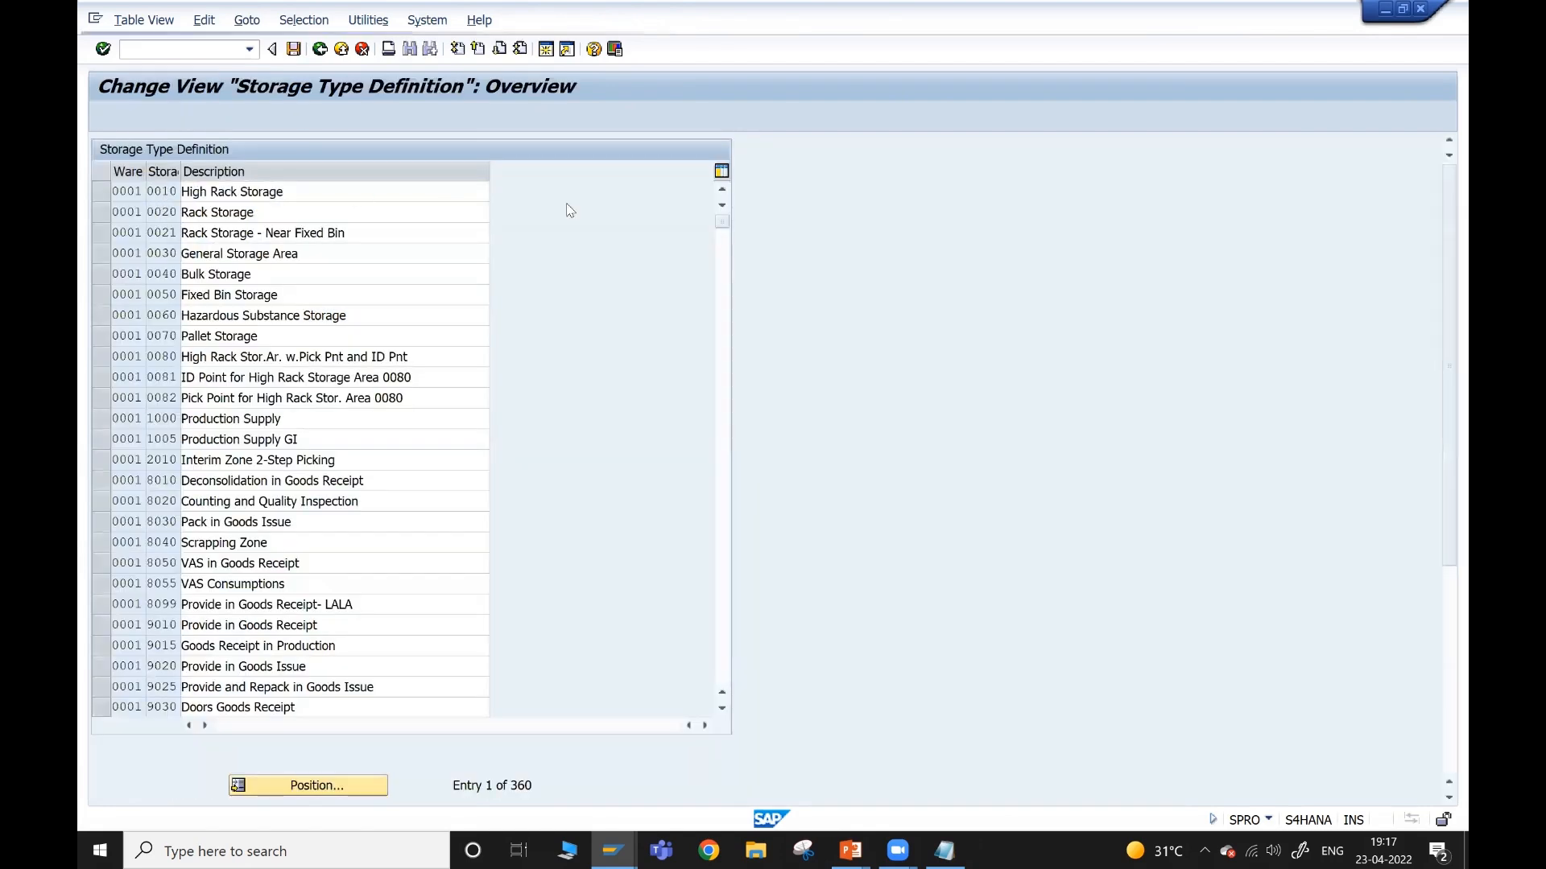
- Review the available Storage Behavior options without choosing one, and return to the customizing guide
{"action": "left_click", "coordinate": [791, 214]}
{"action": "key", "text": "F4"}
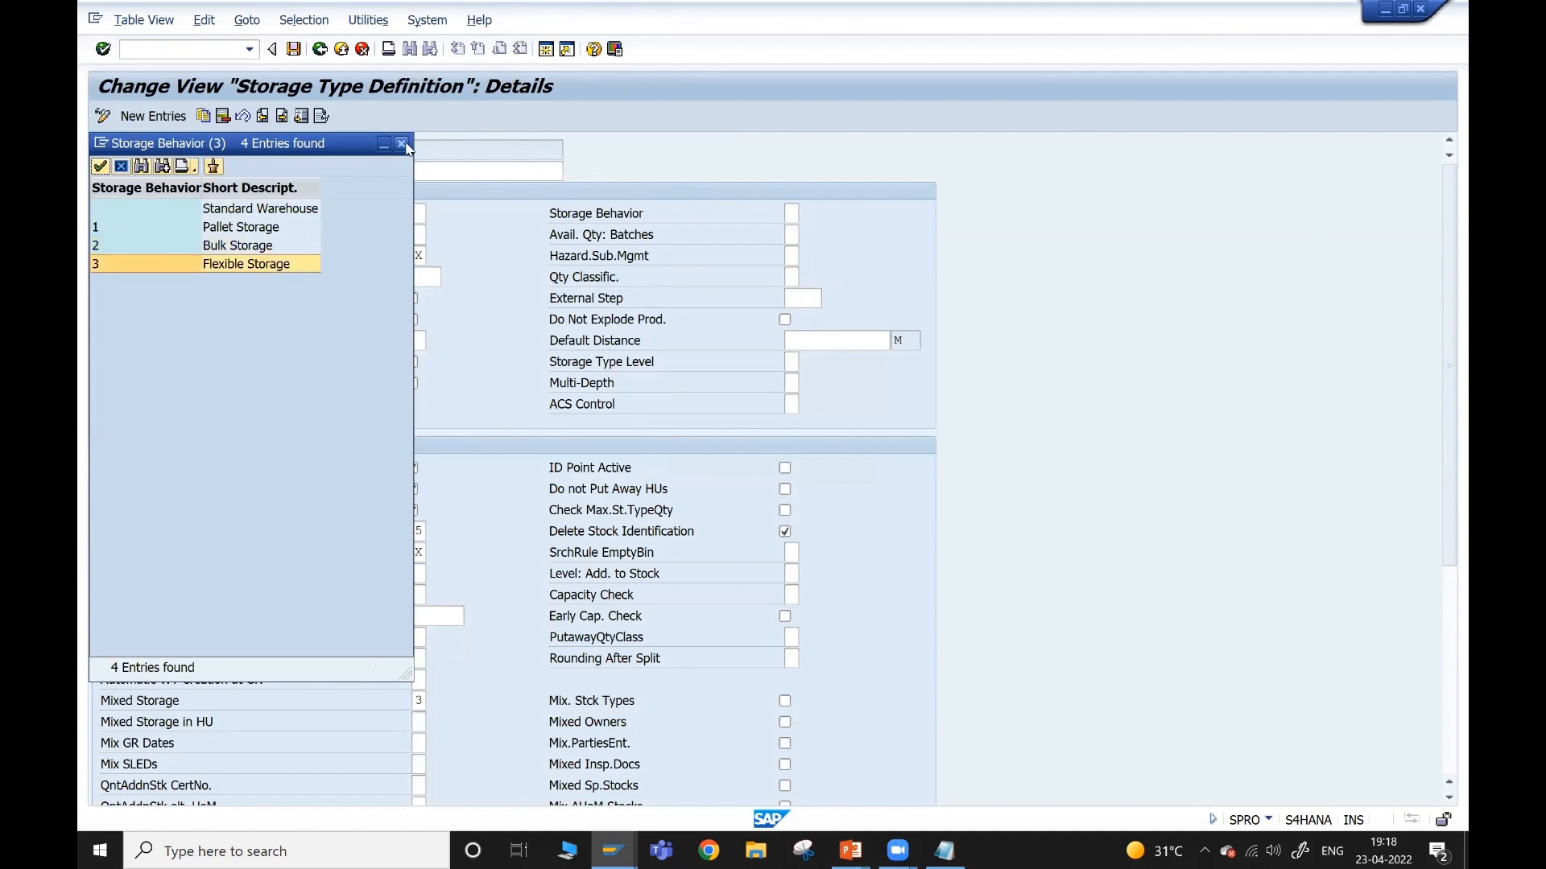
{"action": "left_click", "coordinate": [274, 227]}
{"action": "left_click", "coordinate": [250, 208]}
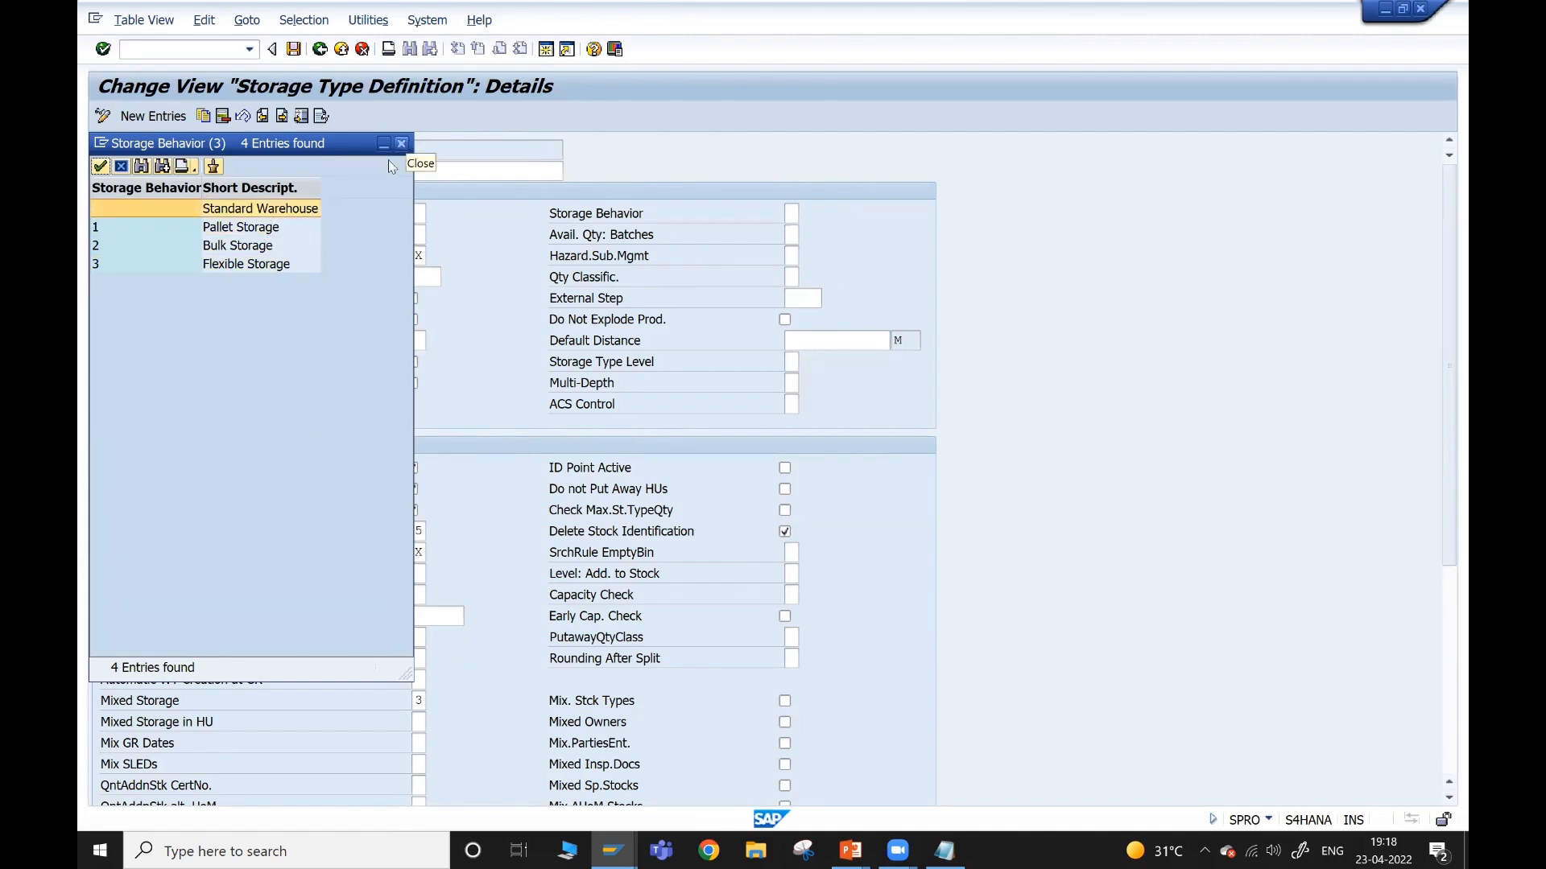
{"action": "left_click", "coordinate": [403, 144]}
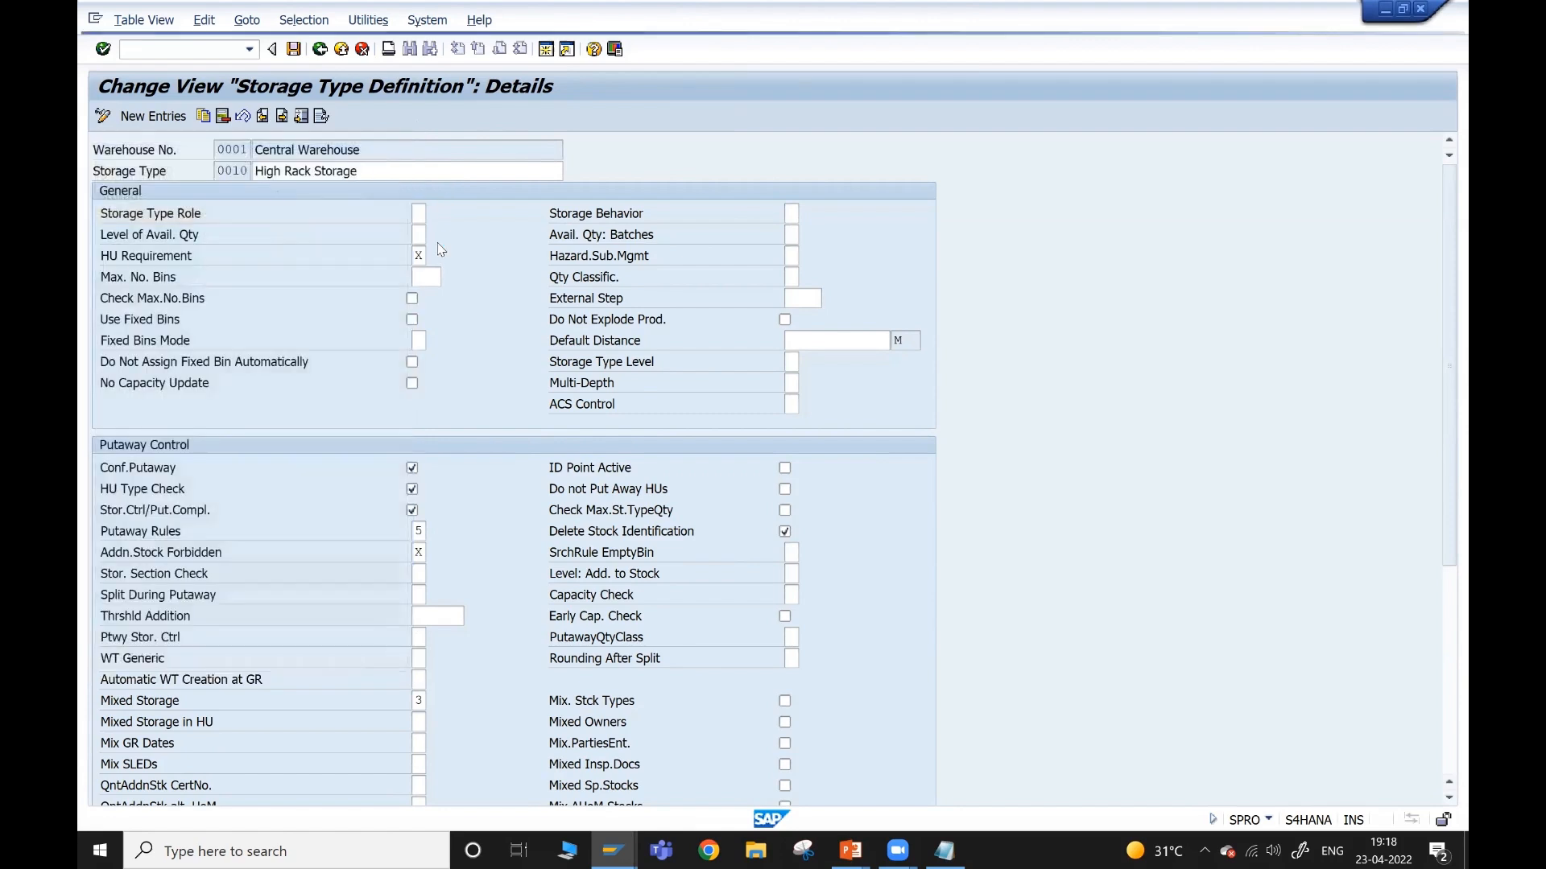
{"action": "left_click", "coordinate": [319, 50]}
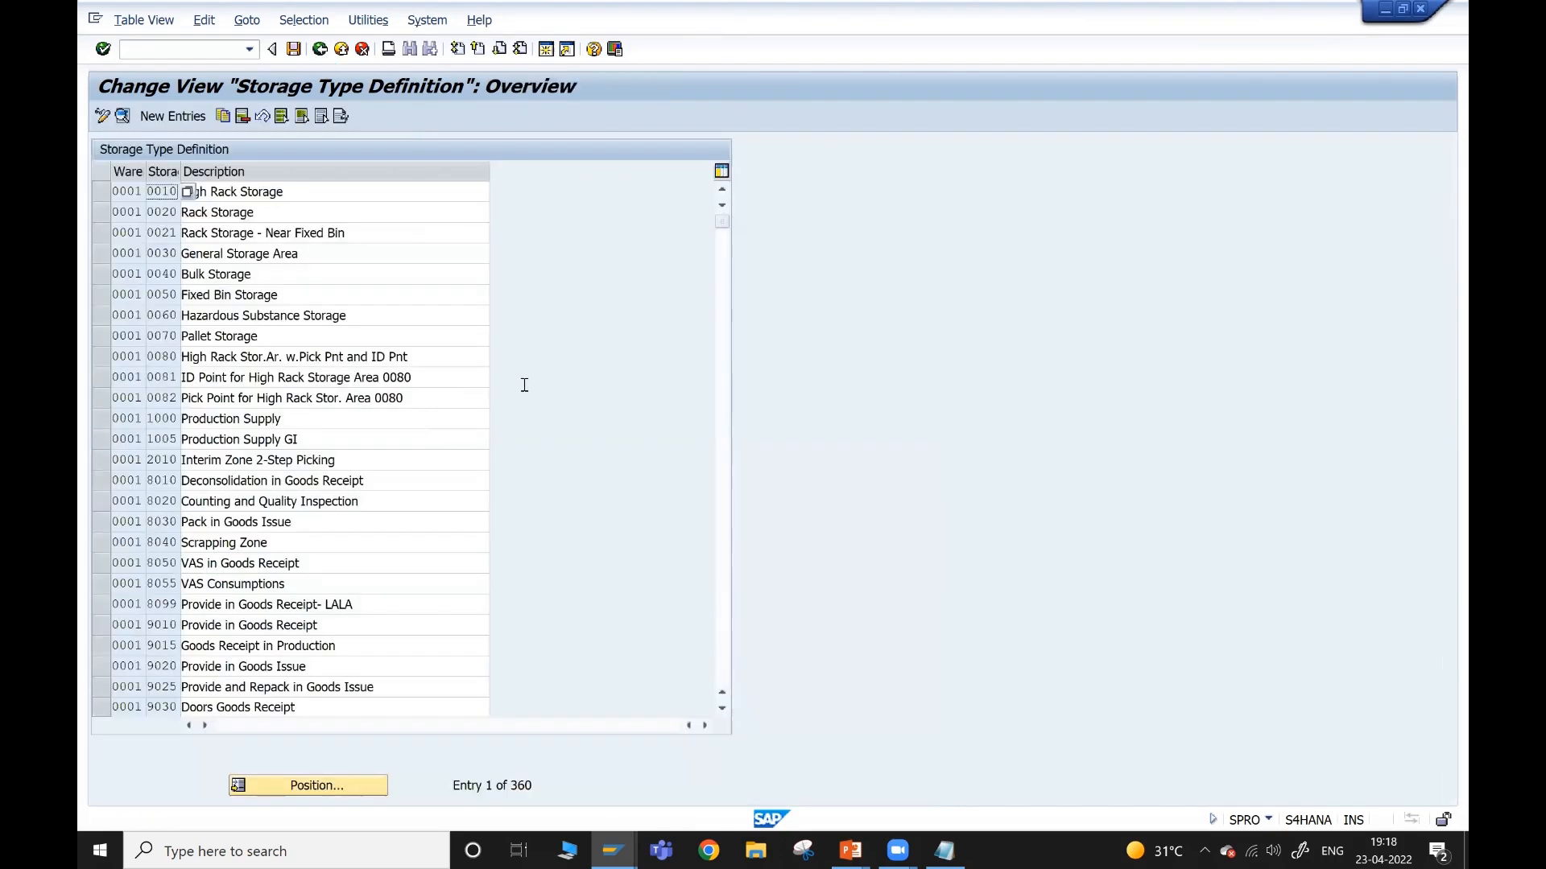
{"action": "left_click", "coordinate": [320, 49]}
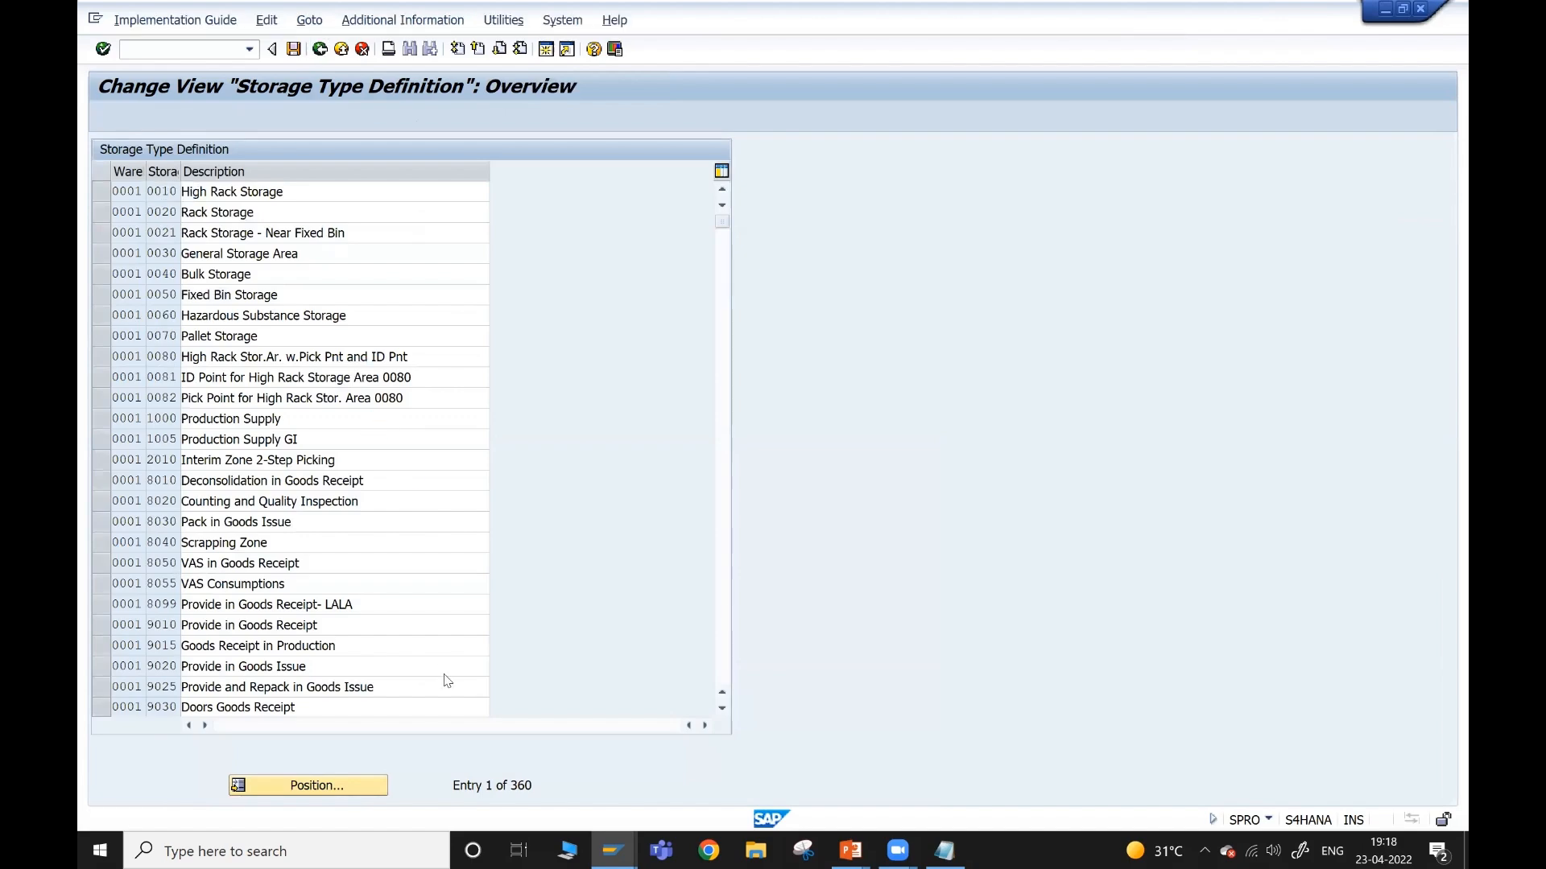
- Expand Storage Behavior: Flexible Bin under Putaway Rules, look at its activities and collapse it again
{"action": "scroll", "coordinate": [232, 596], "scroll_direction": "down", "scroll_amount": 4}
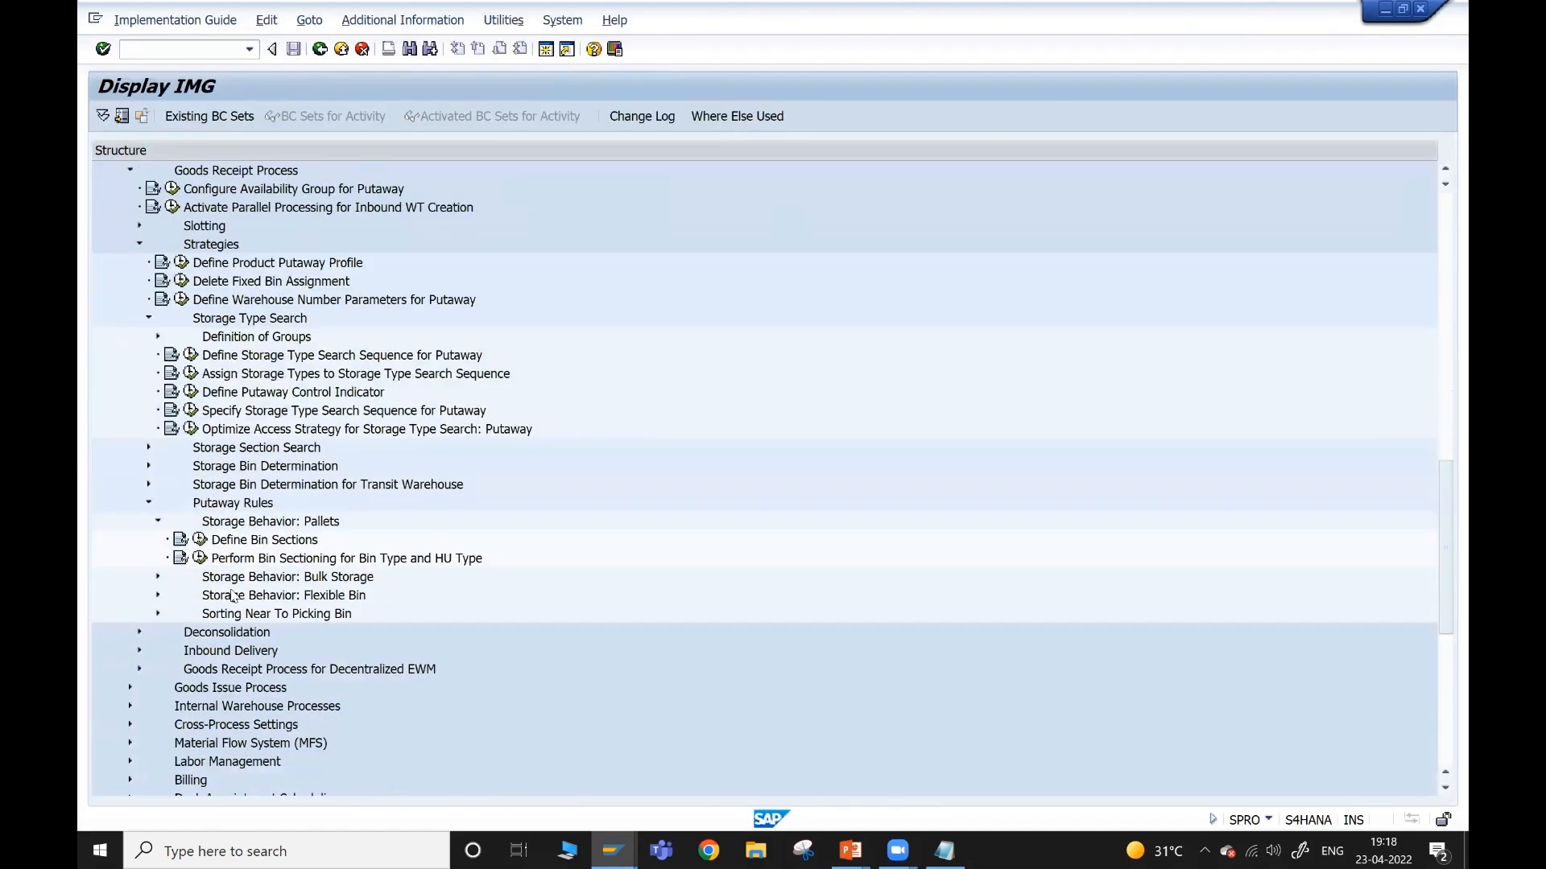
{"action": "left_click", "coordinate": [158, 597]}
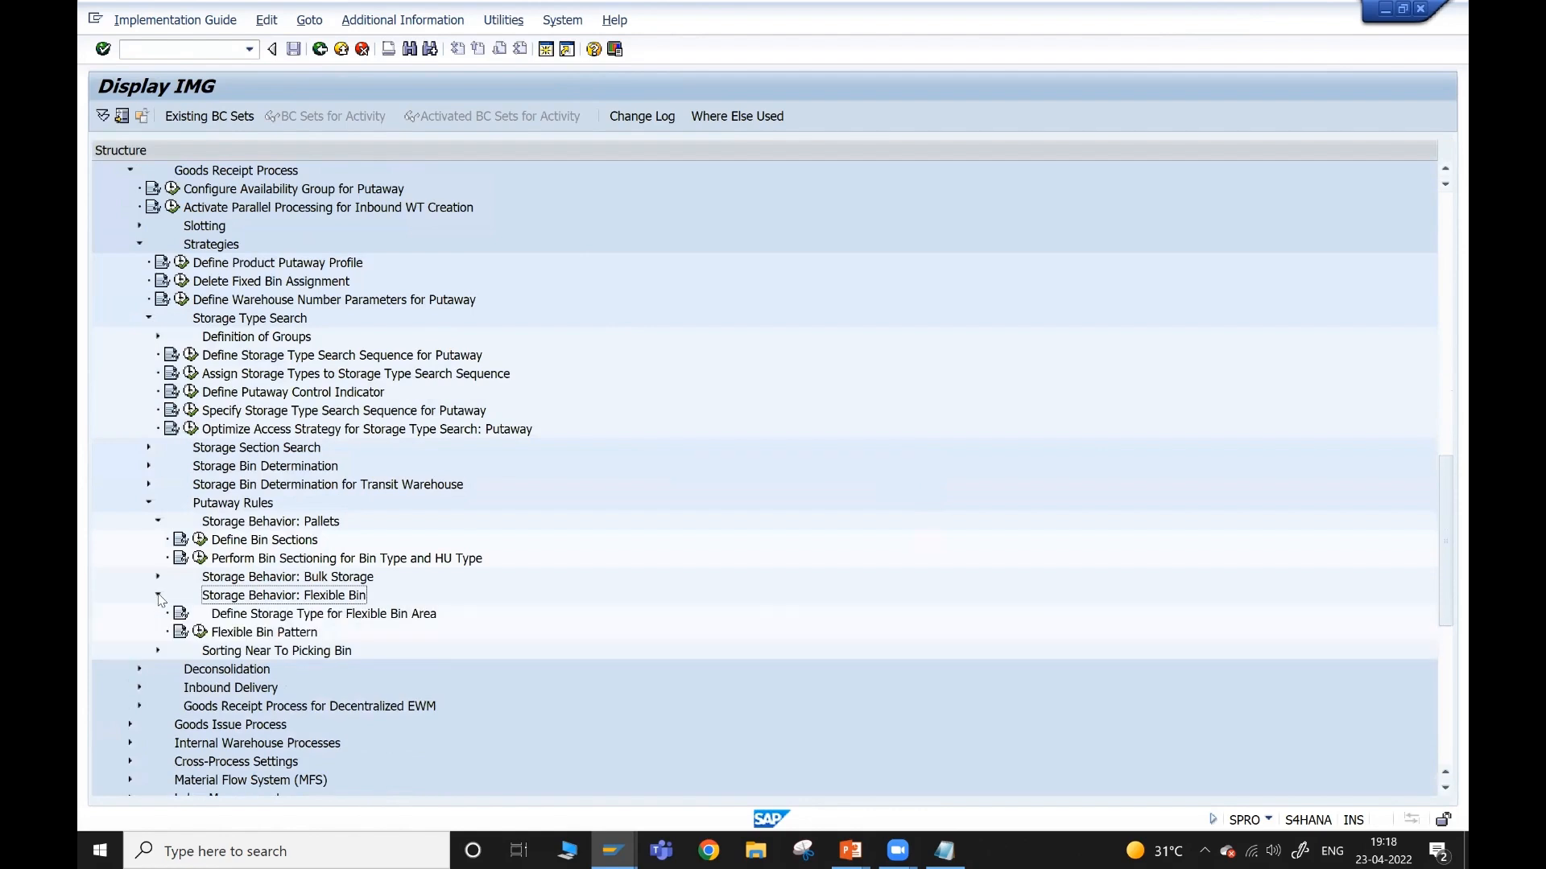
{"action": "left_click", "coordinate": [302, 622]}
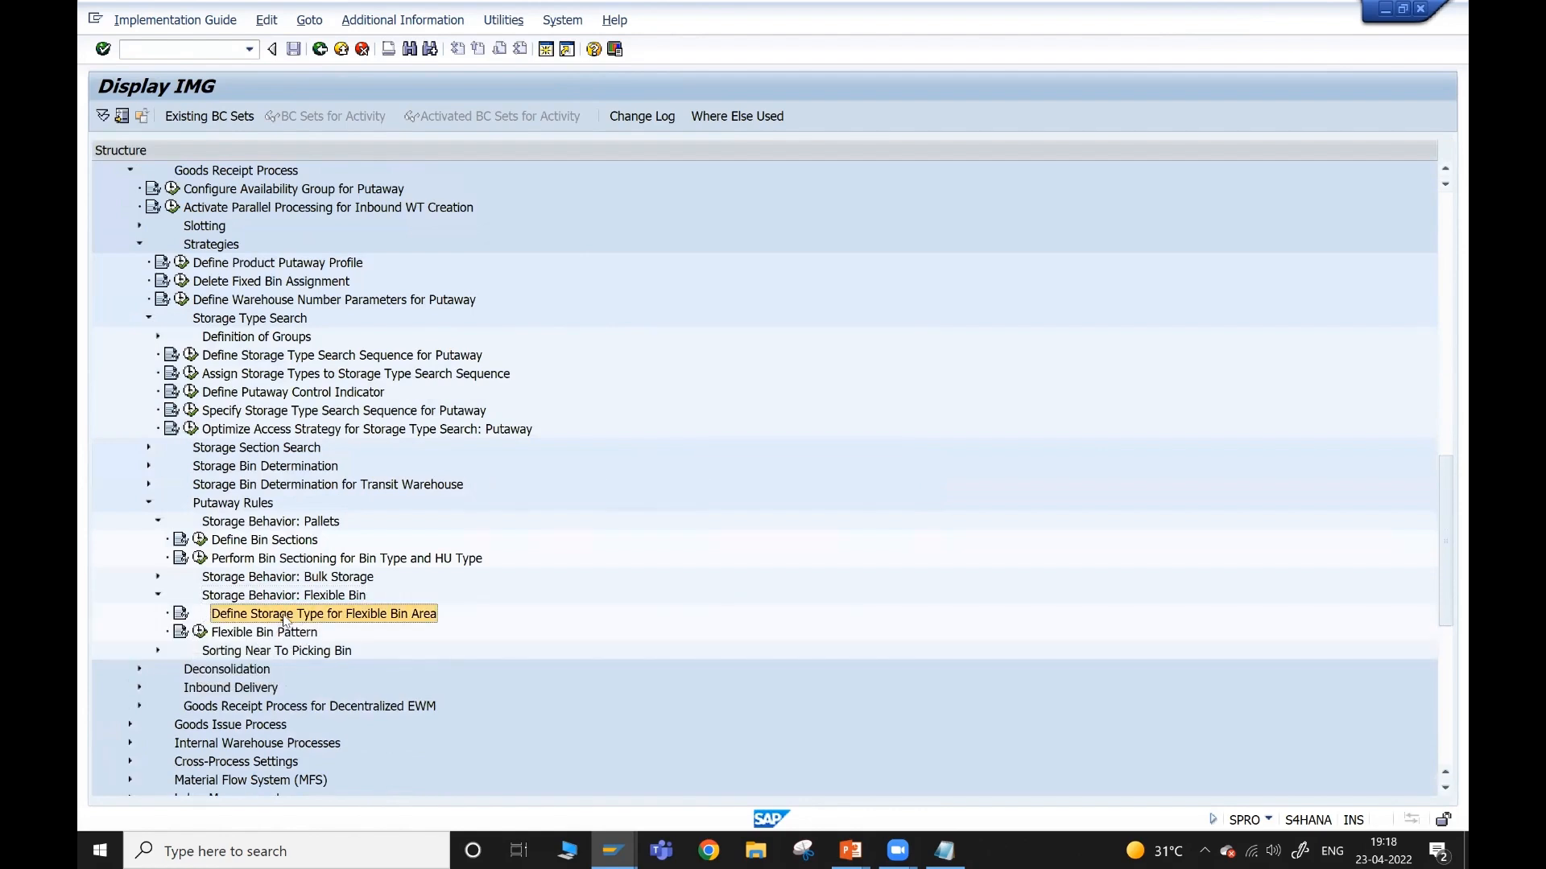
{"action": "key", "text": "Left"}
{"action": "key", "text": "Left"}
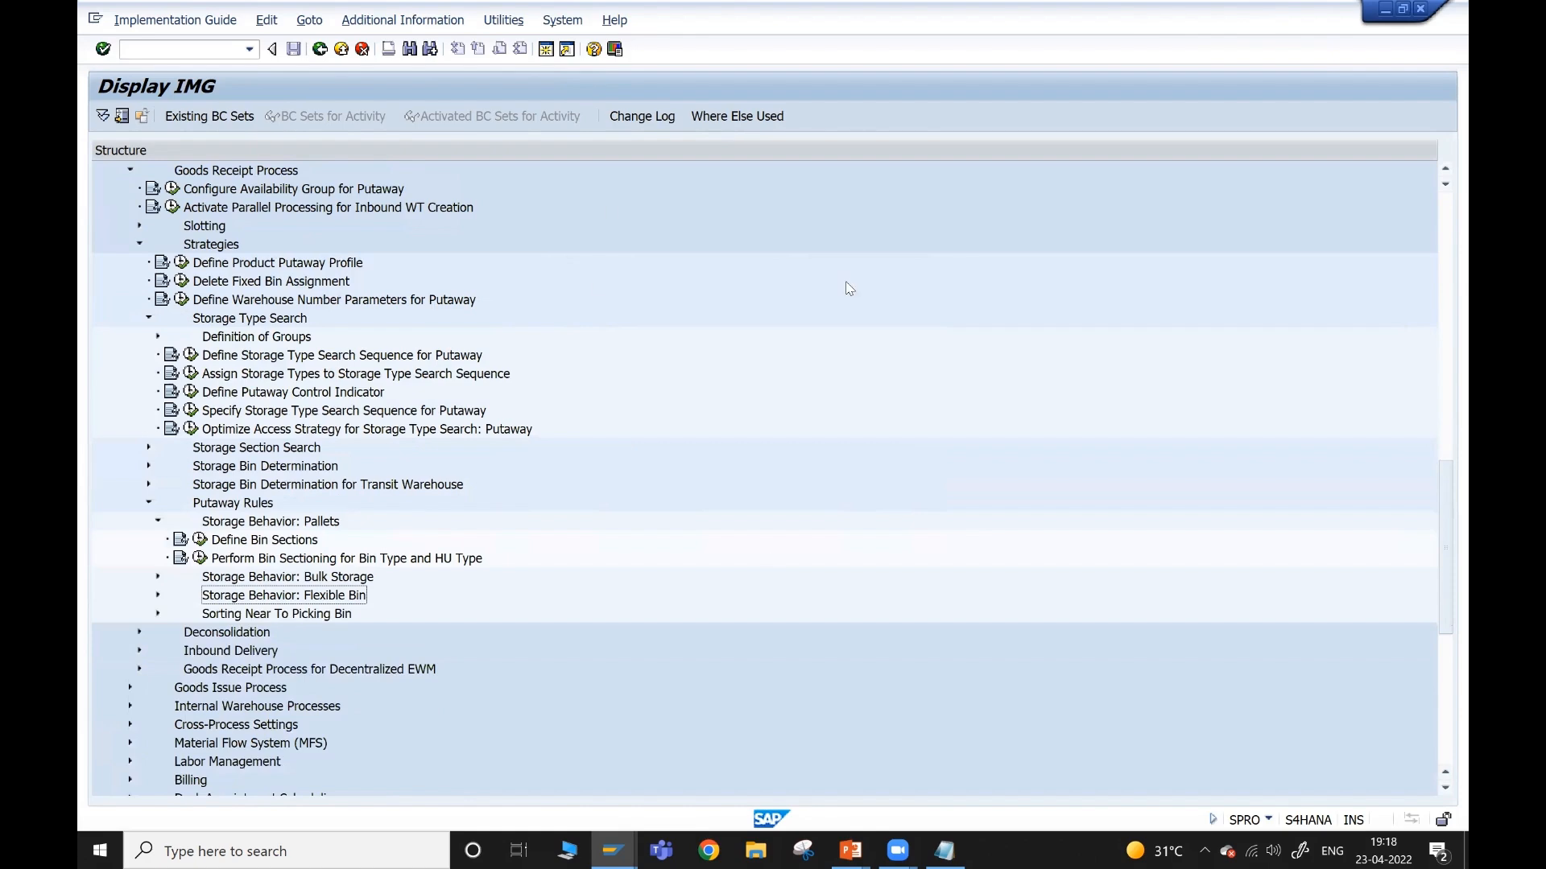
- Switch to the PowerPoint slide show and advance to the slide on the Pallet Storage and Bulk Storage strategies
{"action": "key", "text": "alt+Tab"}
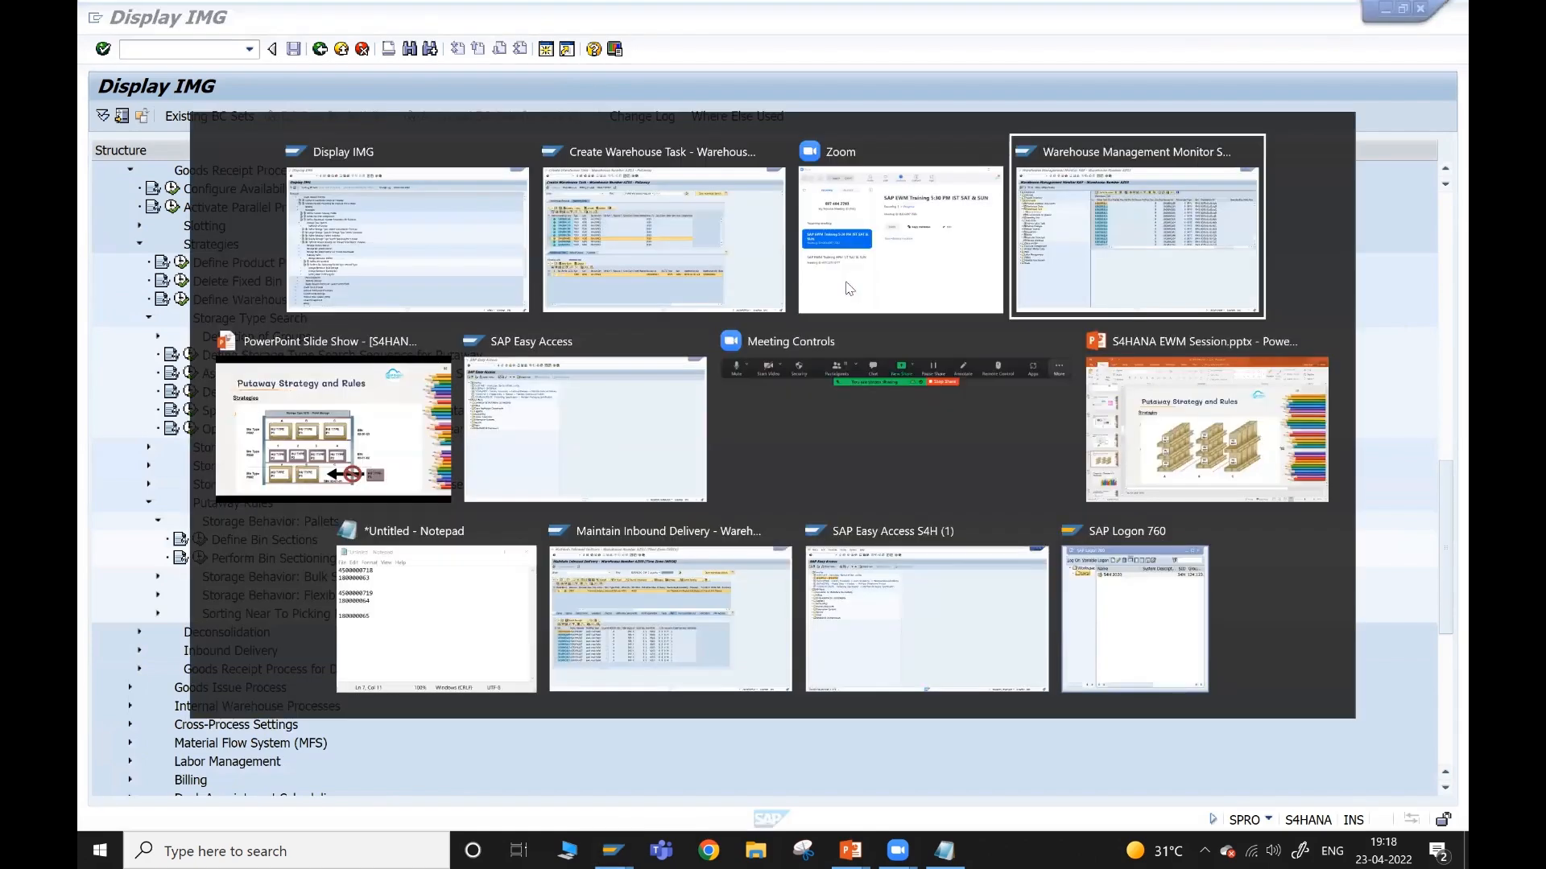
{"action": "key", "text": "Right"}
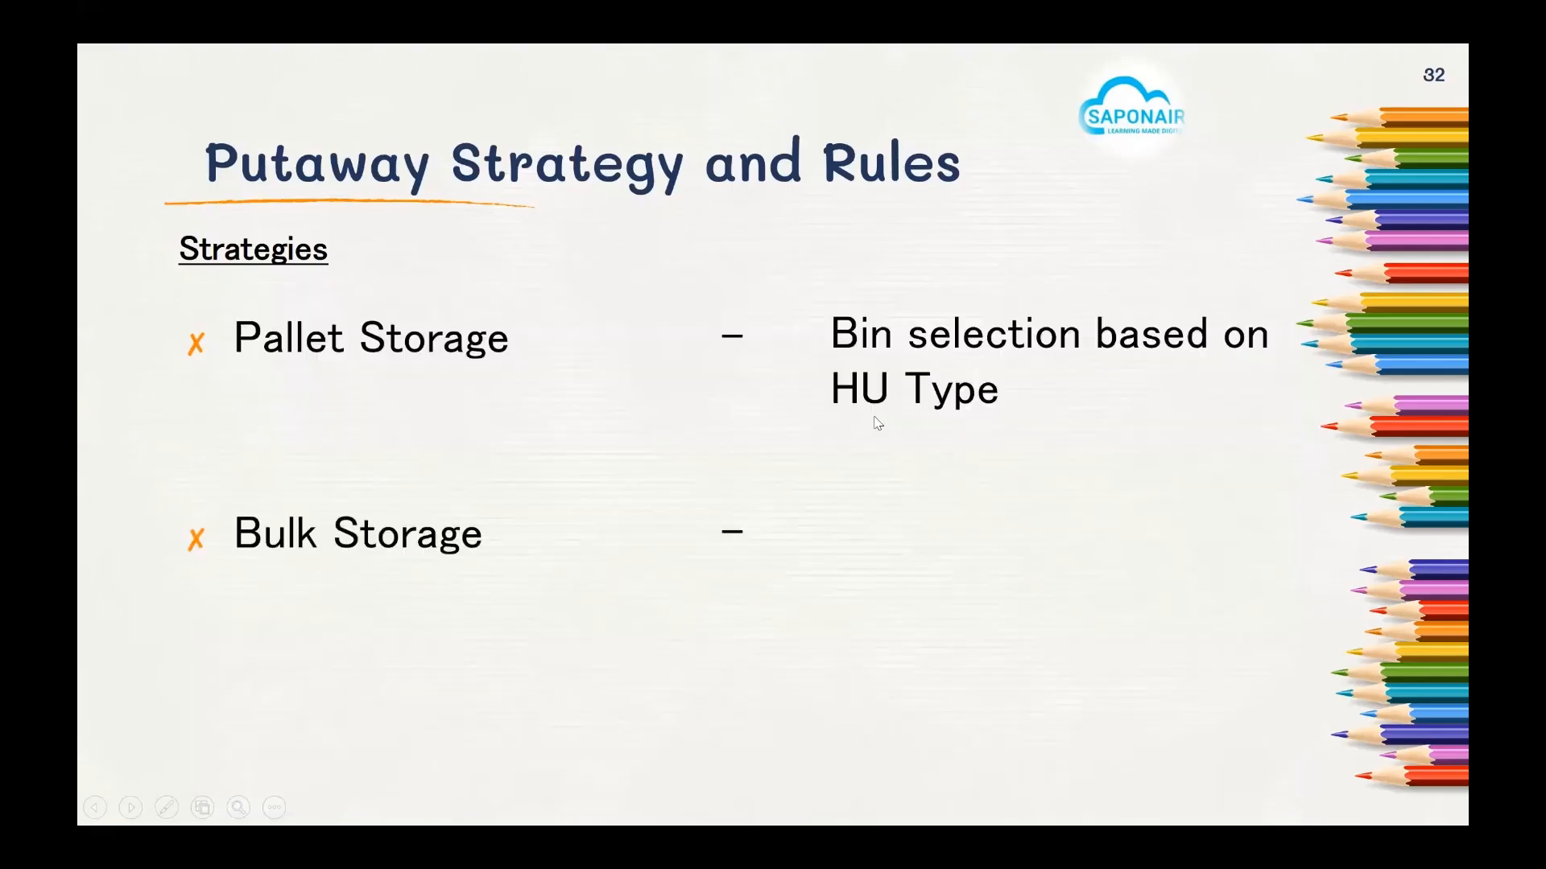